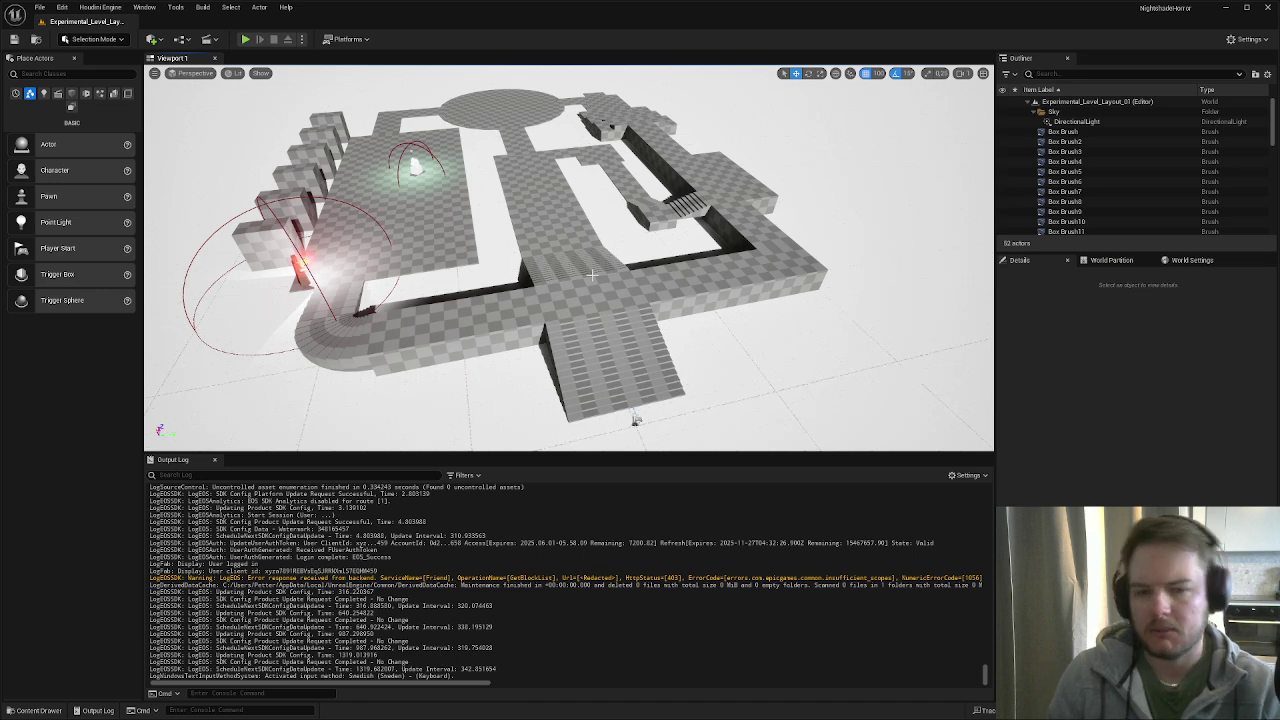
- Examine the existing blockout level from several angles, including its walkways, stairs, pillars and round platform
{"action": "left_click_drag", "start_coordinate": [617, 259], "coordinate": [730, 256], "text": "alt"}
{"action": "key", "text": "w"}
{"action": "right_click_drag", "start_coordinate": [723, 196], "coordinate": [705, 198]}
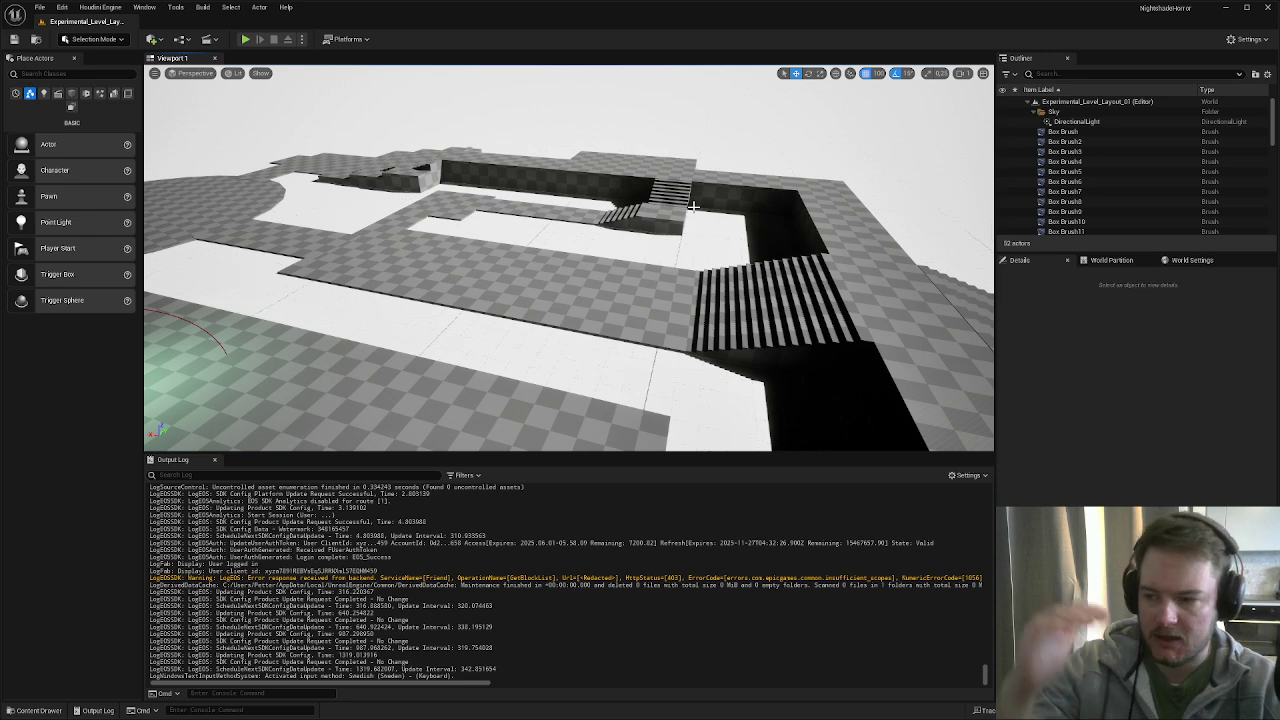
{"action": "key", "text": "f"}
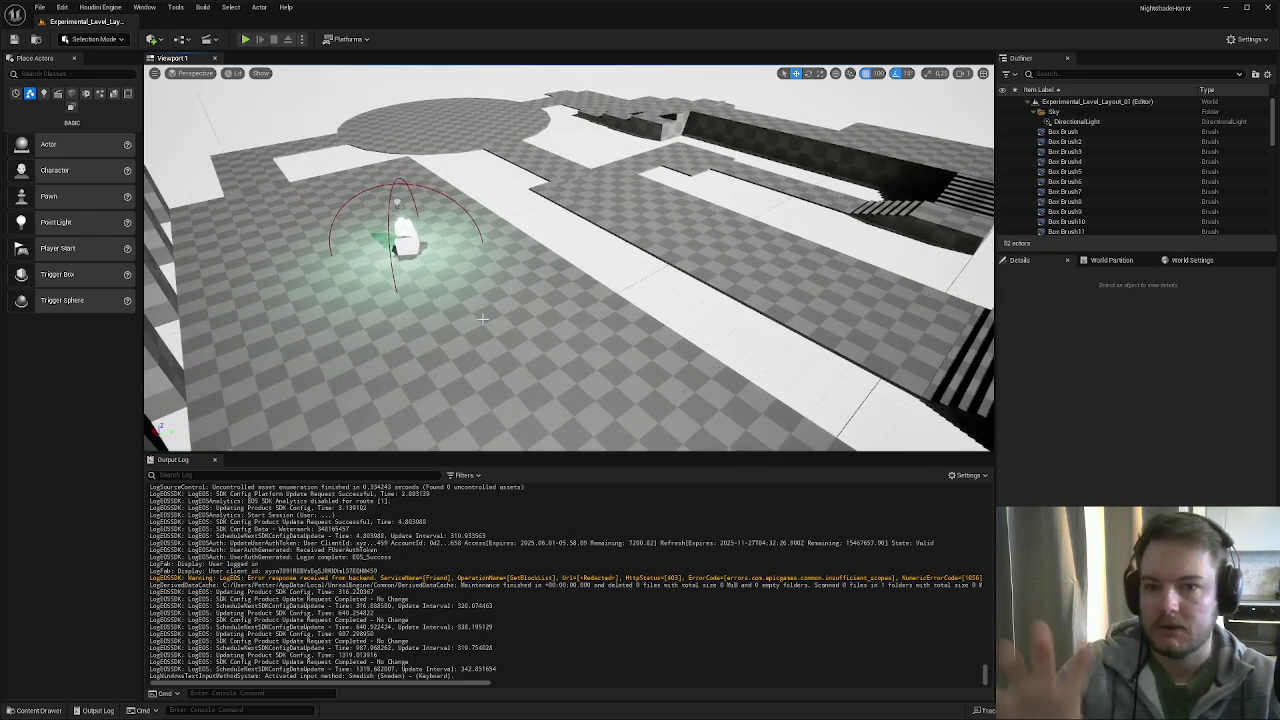
{"action": "mouse_move", "coordinate": [551, 321]}
{"action": "right_mouse_down"}
{"action": "mouse_move", "coordinate": [490, 325]}
{"action": "mouse_move", "coordinate": [551, 321]}
{"action": "right_mouse_up"}
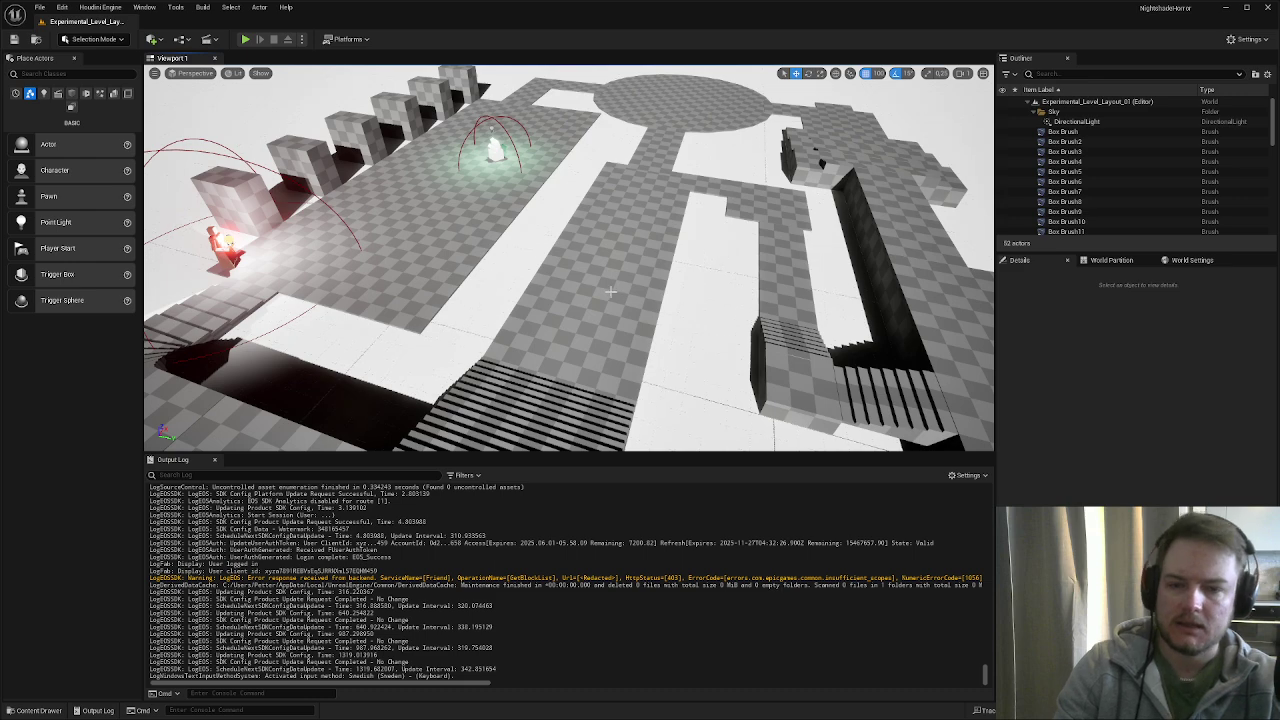
{"action": "right_click_drag", "start_coordinate": [748, 232], "coordinate": [738, 263]}
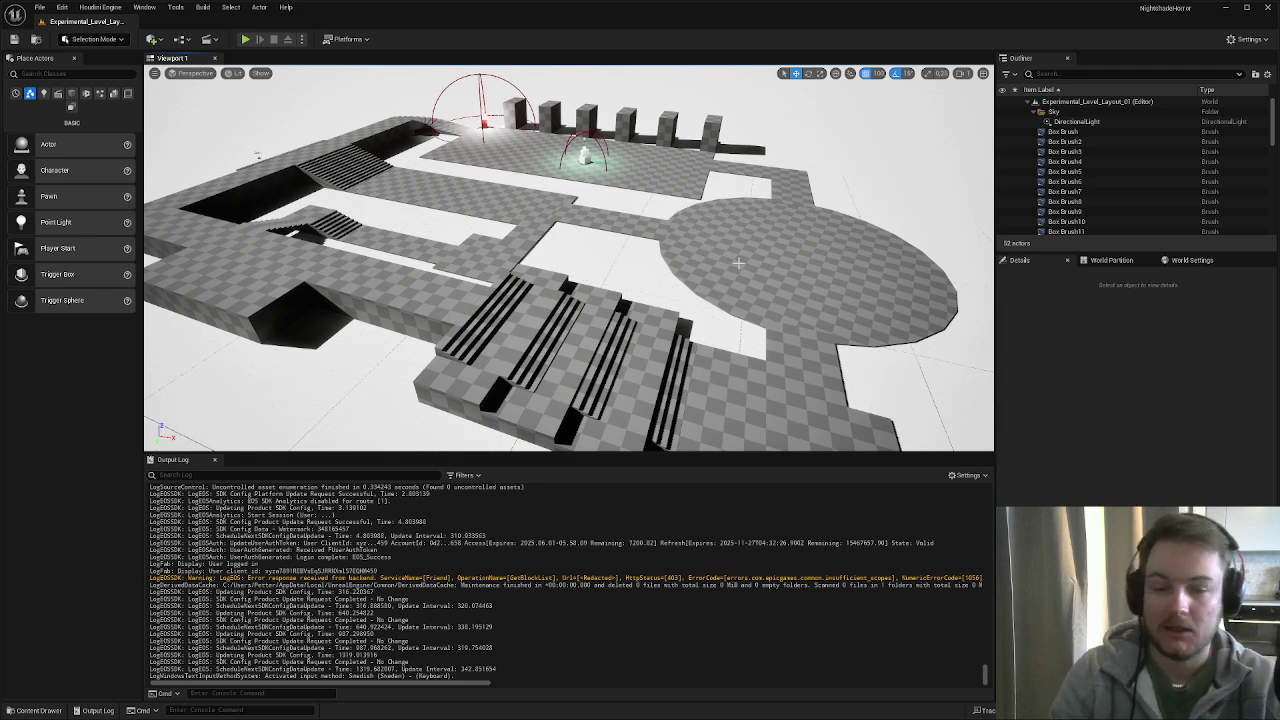
{"action": "key", "text": "a"}
{"action": "right_click_drag", "start_coordinate": [864, 277], "coordinate": [918, 286]}
- Place a cylinder geometry brush on the empty ground away from the level and set its Z height to 10000
{"action": "key", "text": "a"}
{"action": "key", "text": "s"}
{"action": "key", "text": "s"}
{"action": "scroll", "coordinate": [900, 272], "scroll_direction": "up", "scroll_amount": 5}
{"action": "key", "text": "a"}
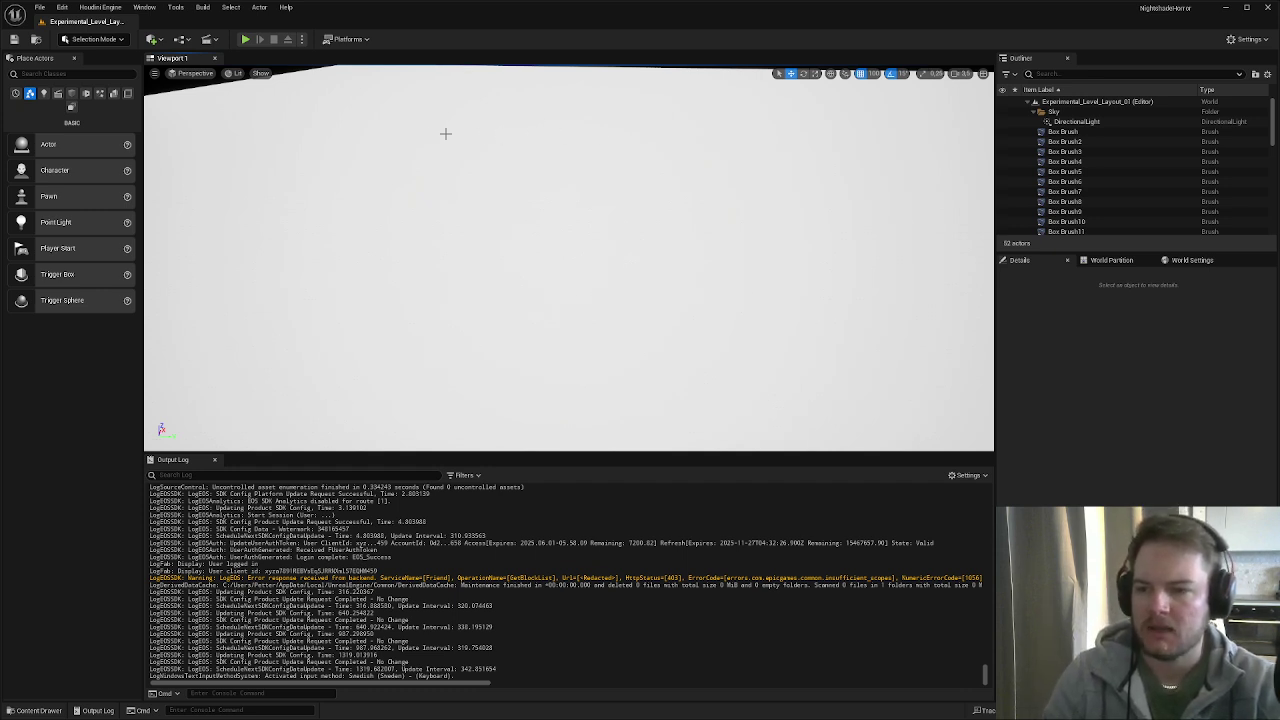
{"action": "left_click", "coordinate": [114, 93]}
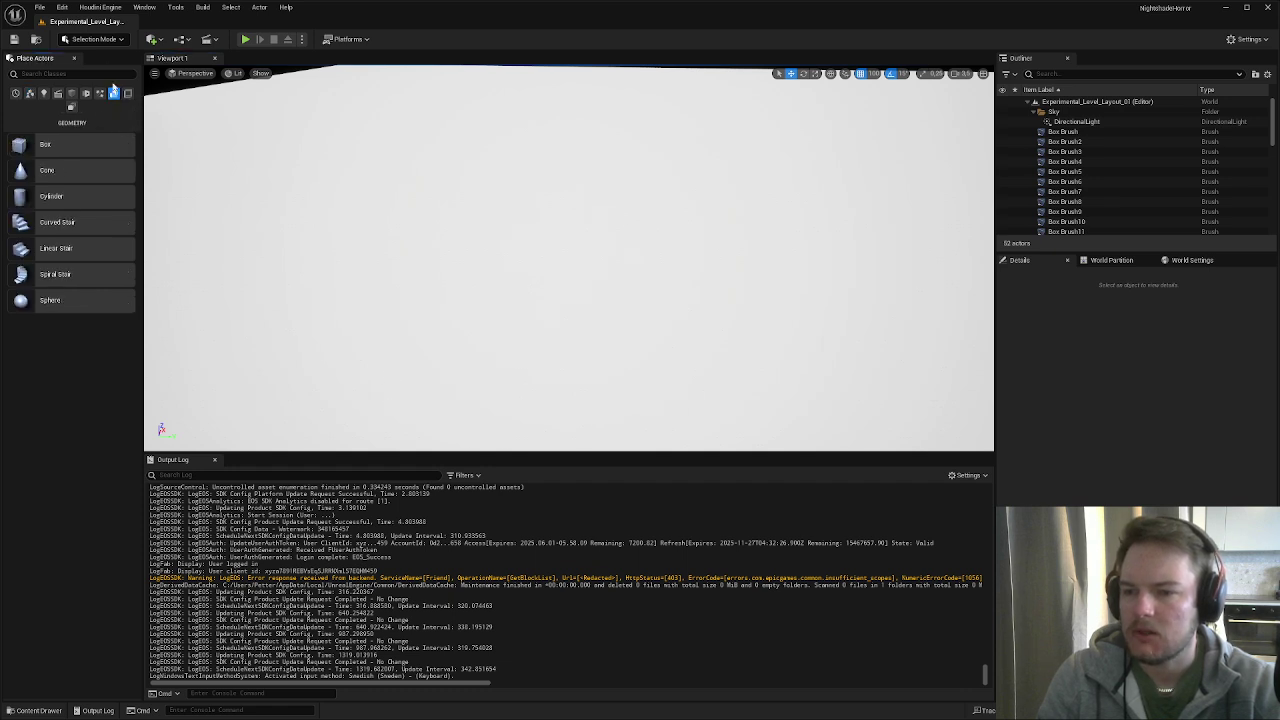
{"action": "left_click_drag", "start_coordinate": [83, 195], "coordinate": [530, 222]}
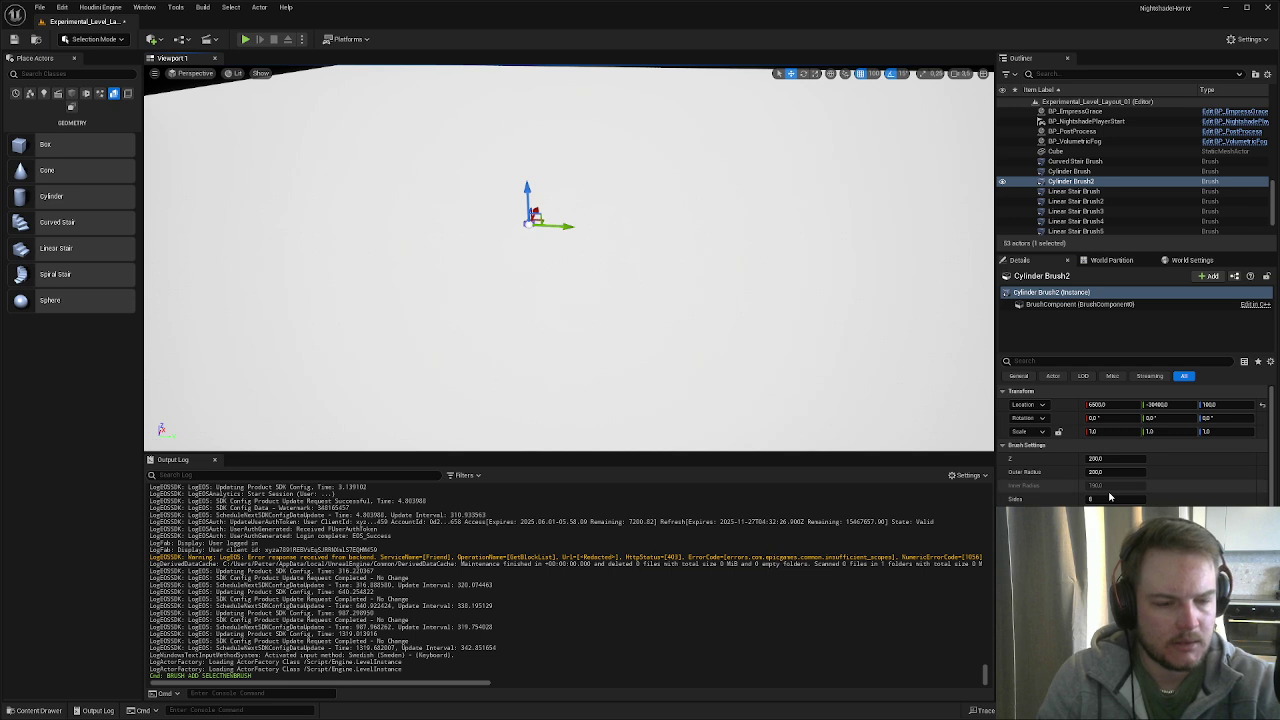
{"action": "left_click", "coordinate": [1140, 458]}
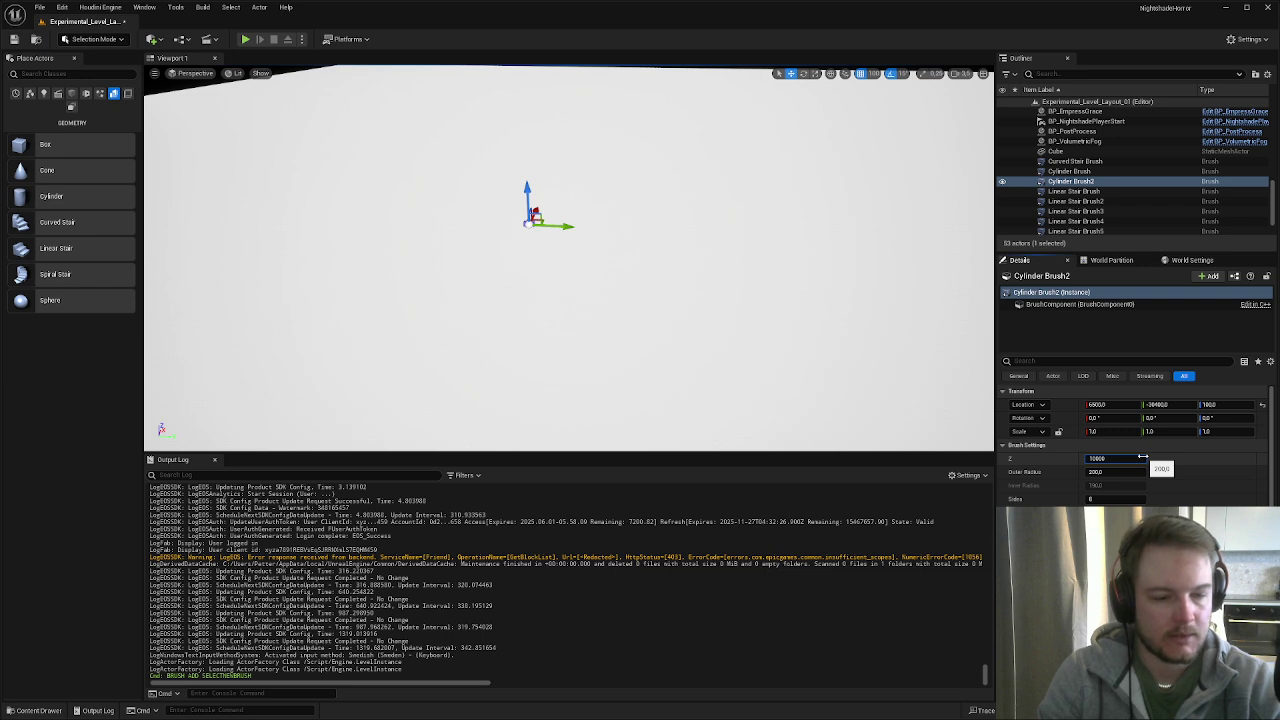
{"action": "key", "text": "Tab"}
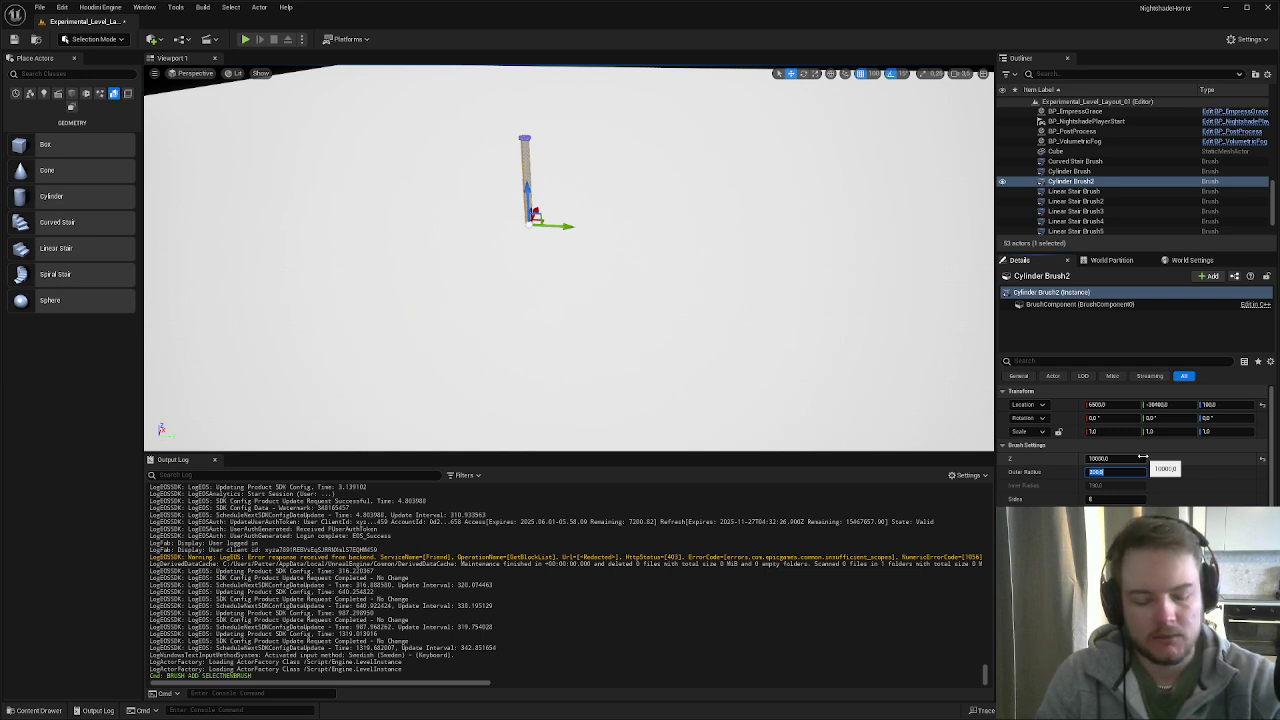
- Set the new cylinder brush's outer radius to 10000
{"action": "key", "text": "Right"}
{"action": "type", "text": "*10"}
{"action": "key", "text": "Return"}
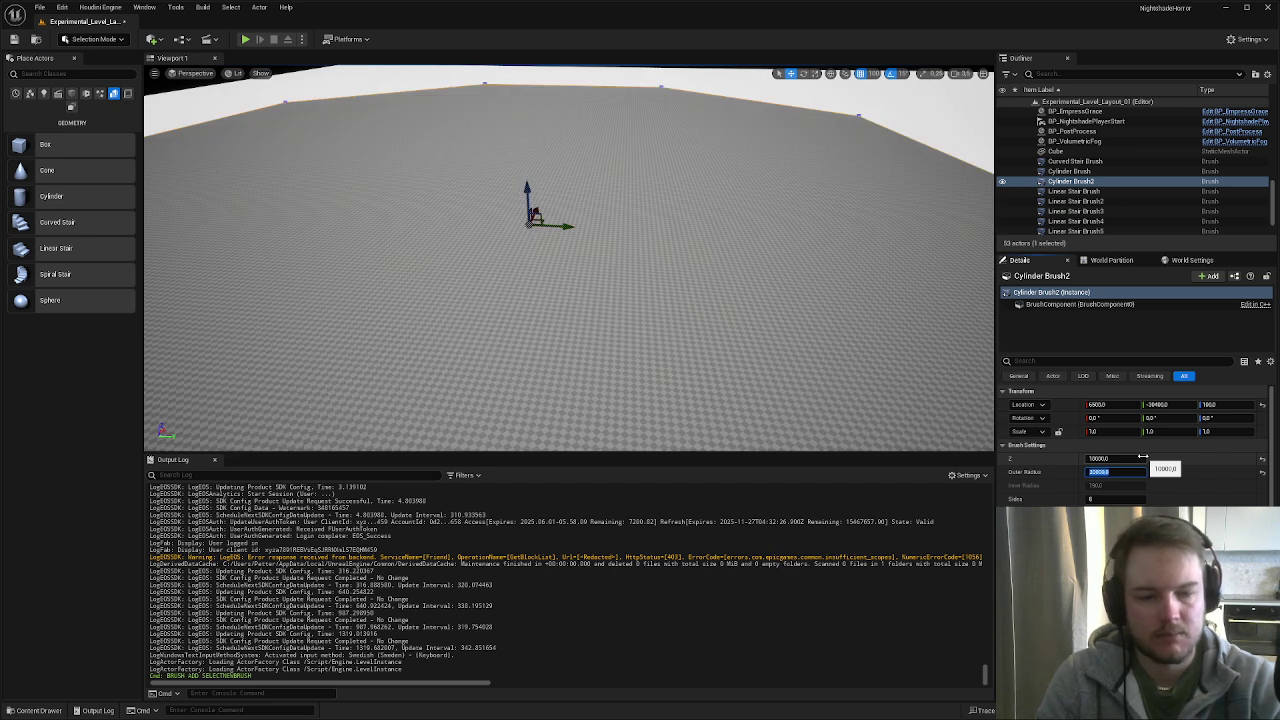
{"action": "key", "text": "Left"}
{"action": "key", "text": "Left"}
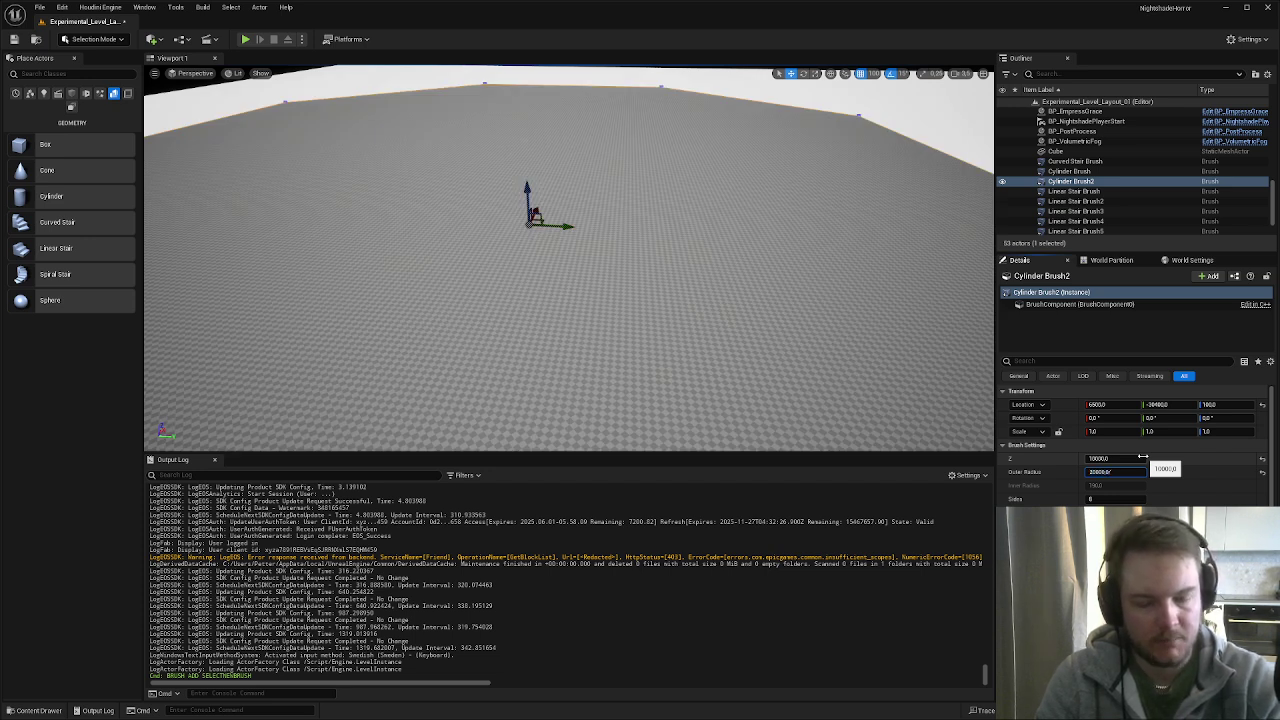
{"action": "key", "text": "BackSpace"}
{"action": "key", "text": "Return"}
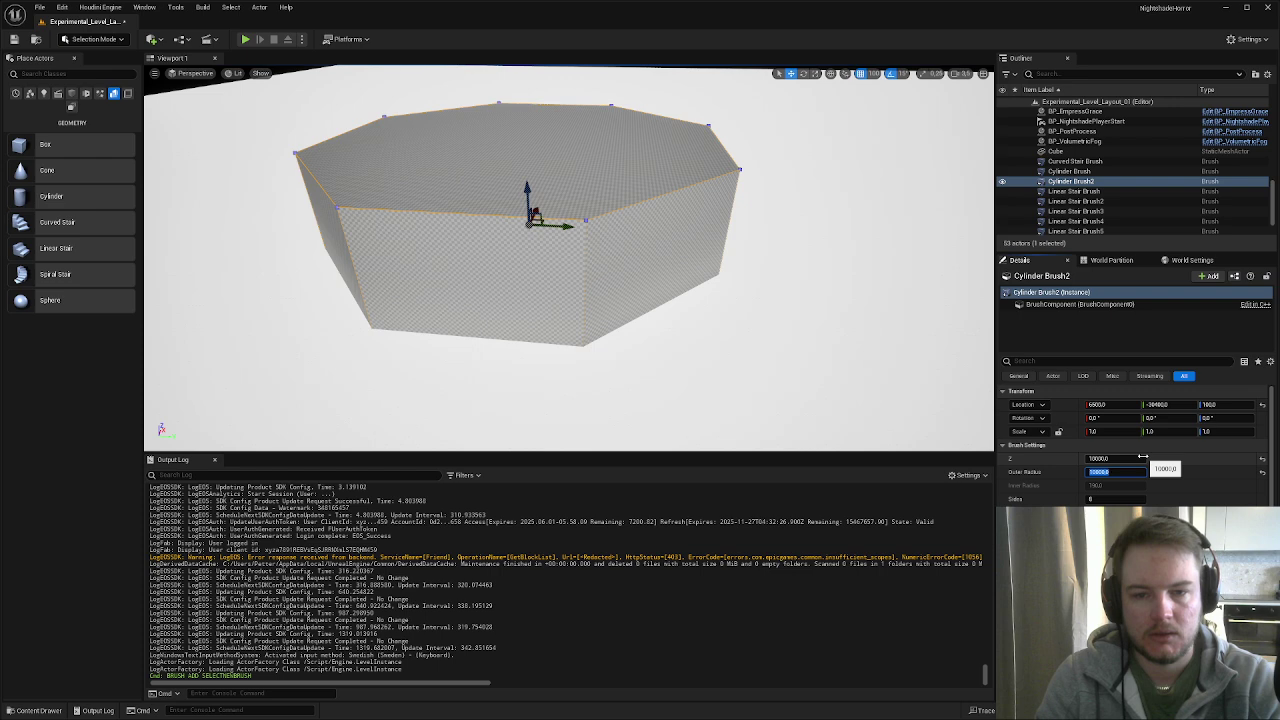
- Frame the large cylinder brush and set its number of sides to 16
{"action": "right_click_drag", "start_coordinate": [831, 354], "coordinate": [935, 332]}
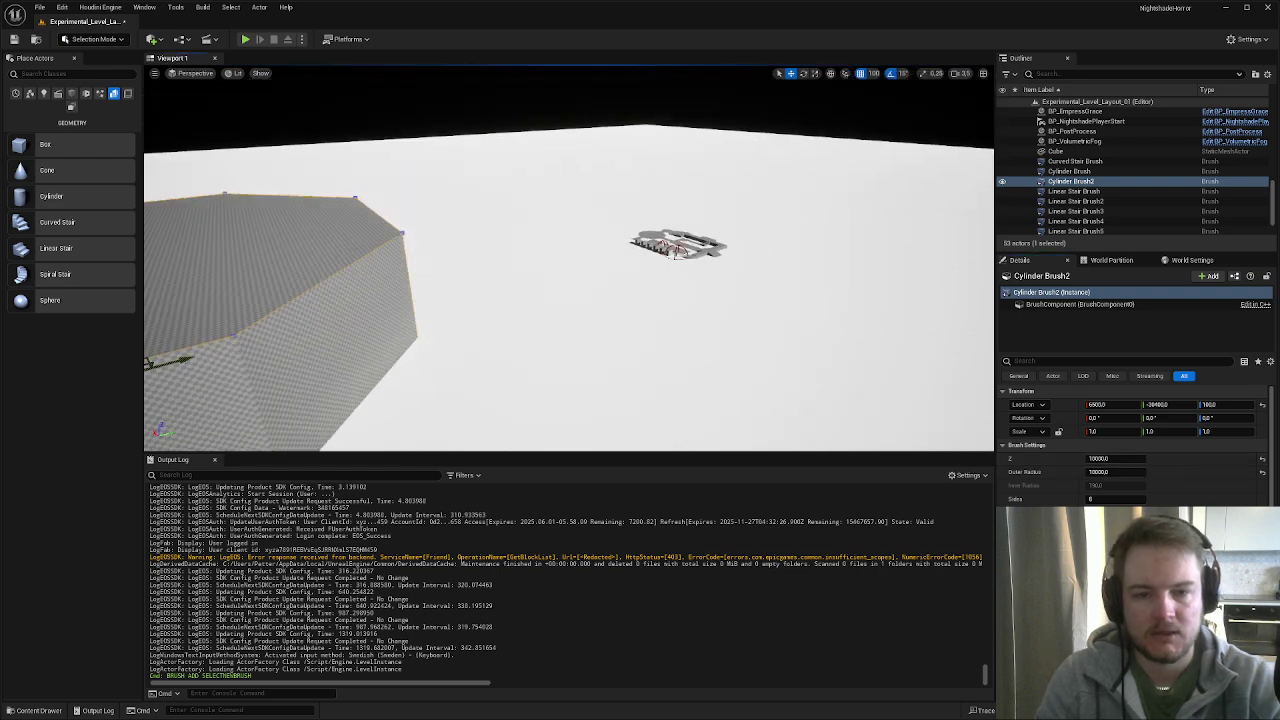
{"action": "key", "text": "f"}
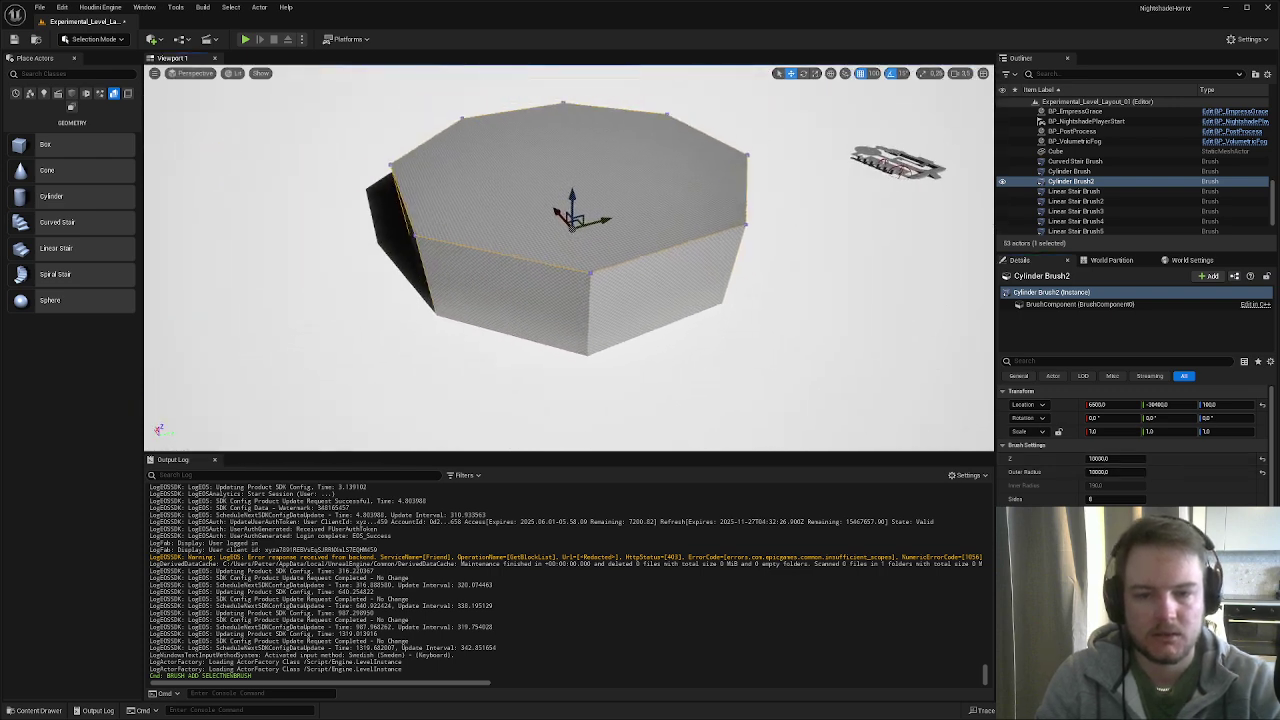
{"action": "left_click", "coordinate": [1118, 499]}
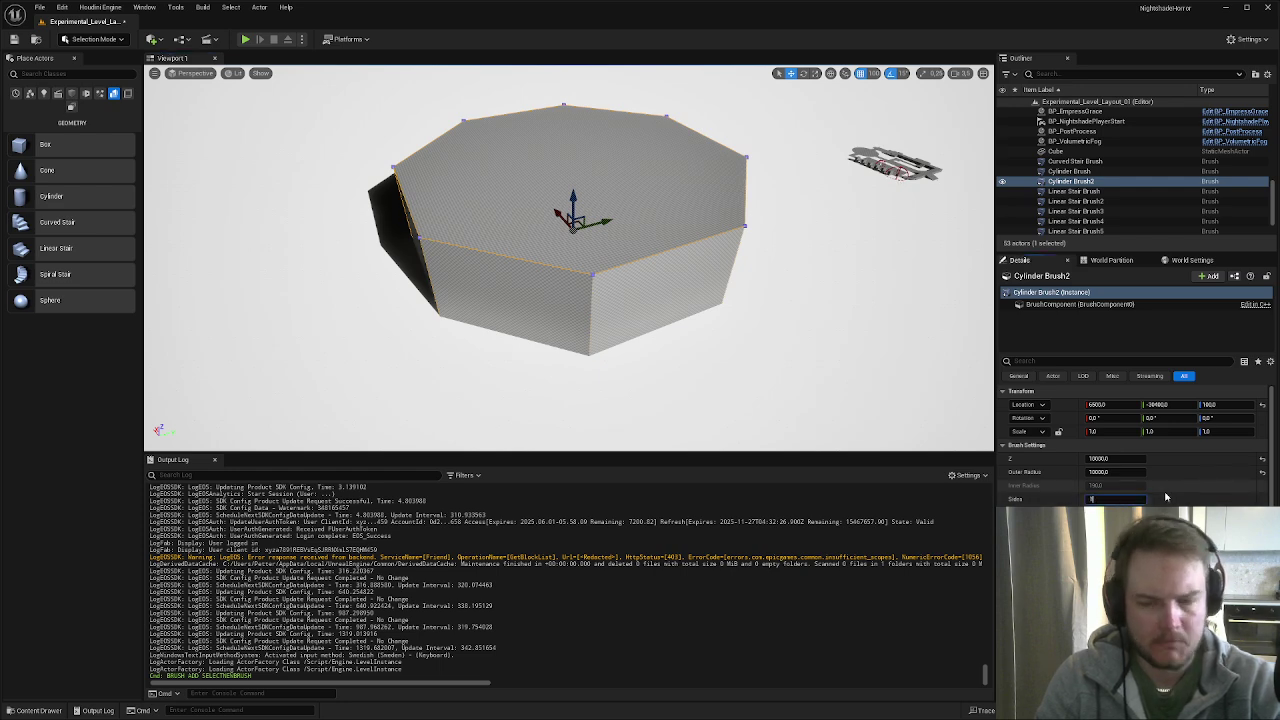
{"action": "type", "text": "16"}
{"action": "key", "text": "Return"}
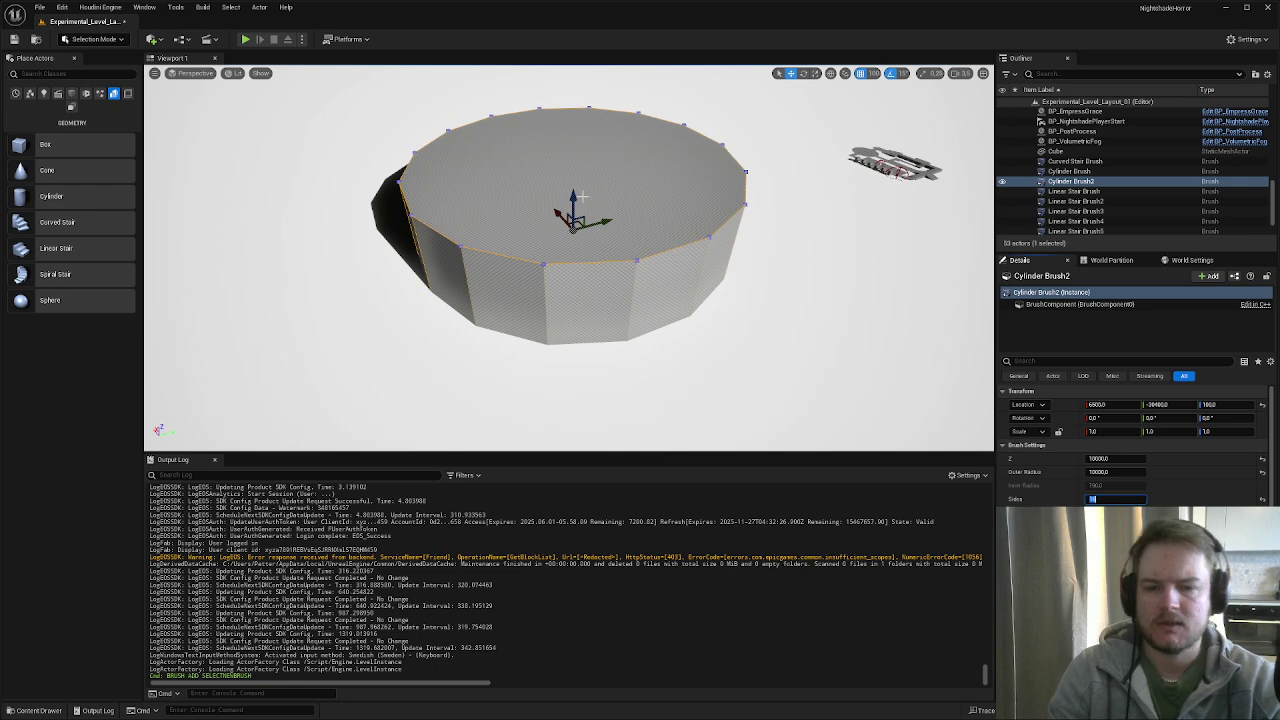
- Raise the cylinder brush above the ground and set its Z height to 1000
{"action": "mouse_move", "coordinate": [573, 198]}
{"action": "left_mouse_down"}
{"action": "mouse_move", "coordinate": [572, 100]}
{"action": "mouse_move", "coordinate": [573, 128]}
{"action": "left_mouse_up"}
{"action": "right_click_drag", "start_coordinate": [573, 128], "coordinate": [566, 148]}
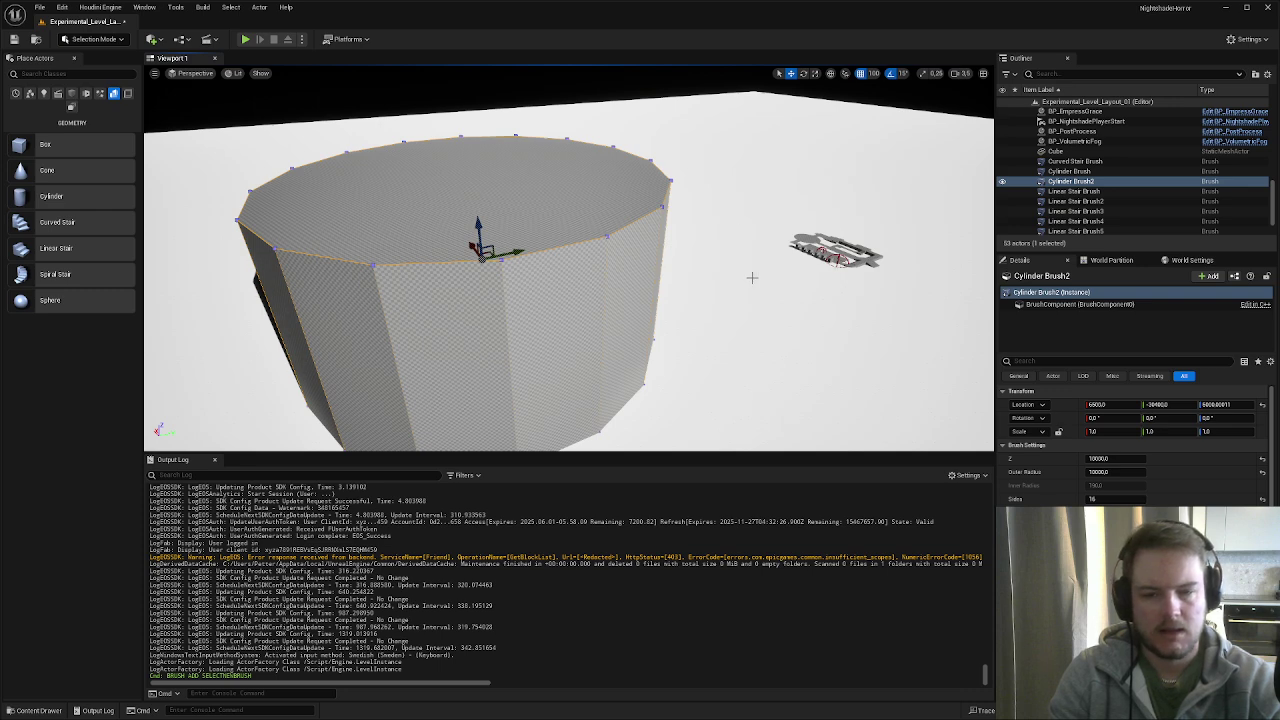
{"action": "left_click", "coordinate": [1124, 459]}
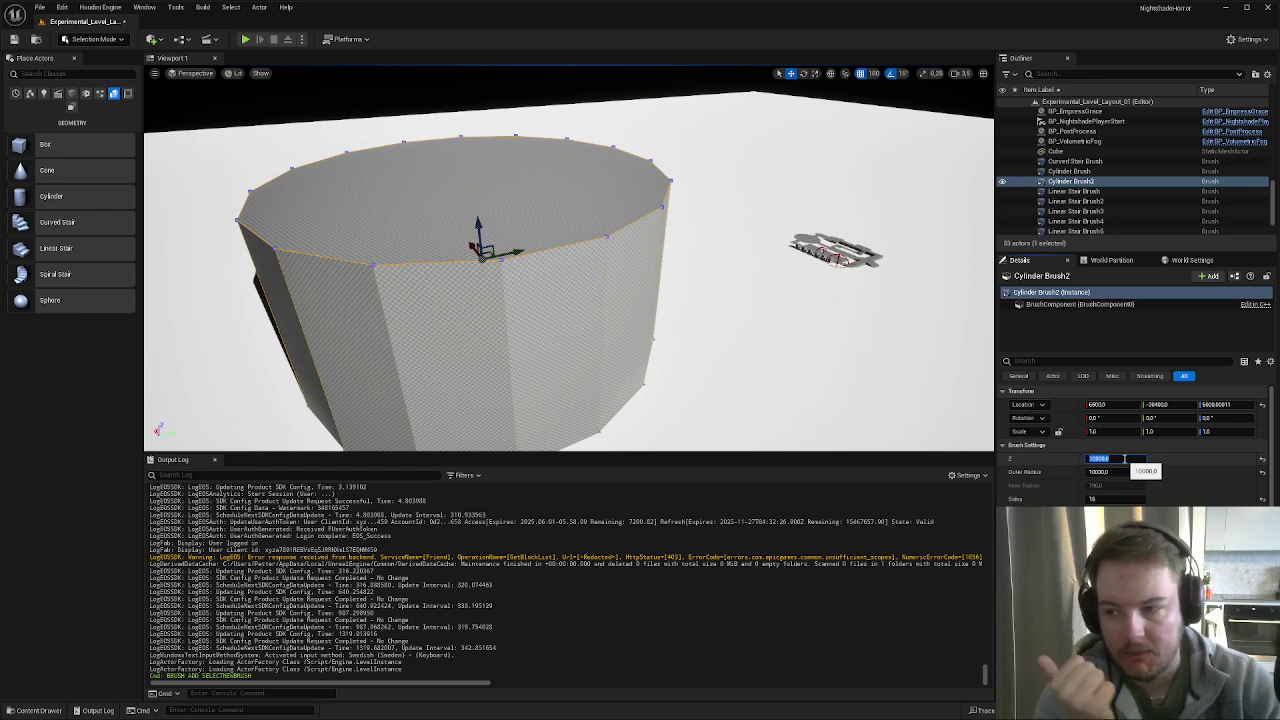
{"action": "type", "text": "8"}
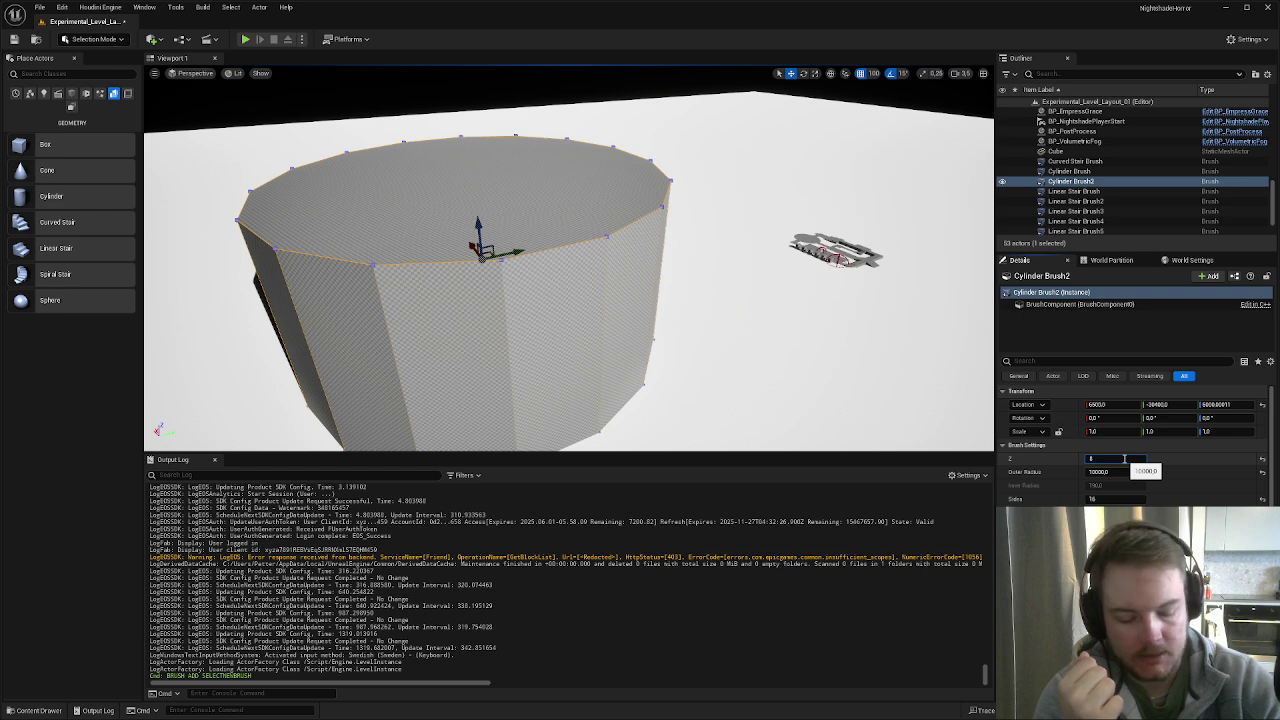
{"action": "type", "text": "00"}
{"action": "key", "text": "Return"}
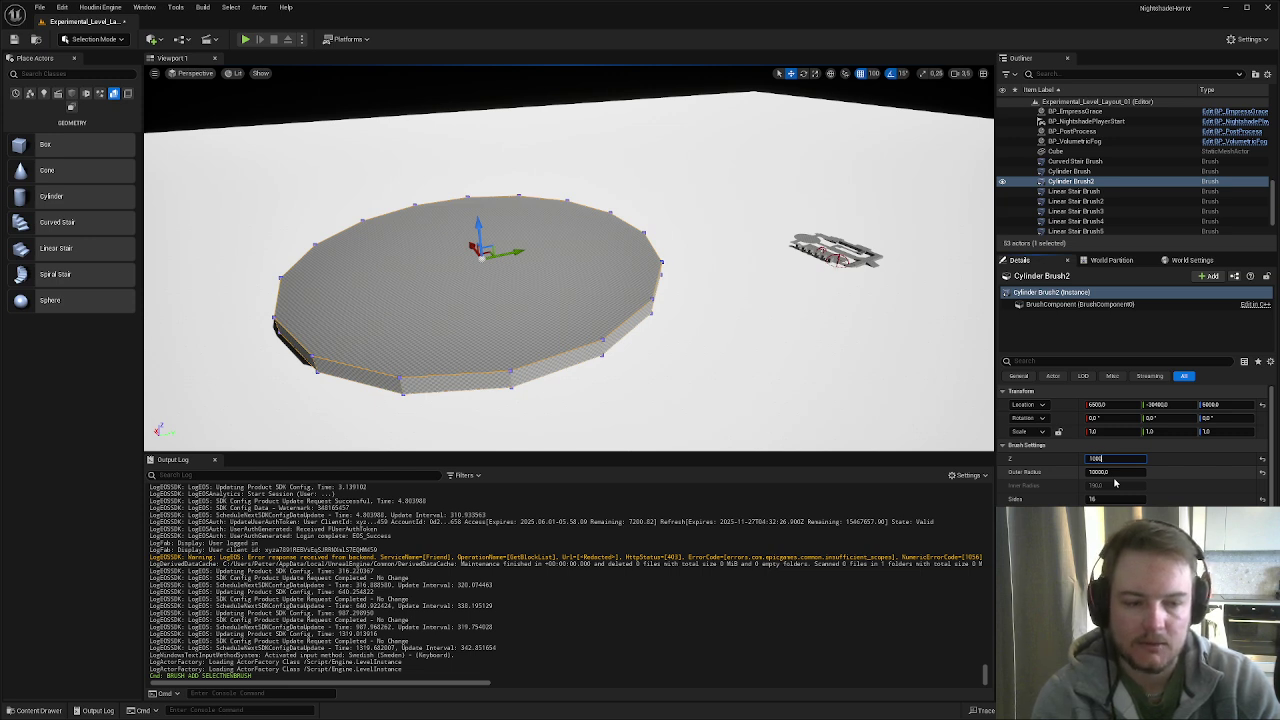
{"action": "key", "text": "Return"}
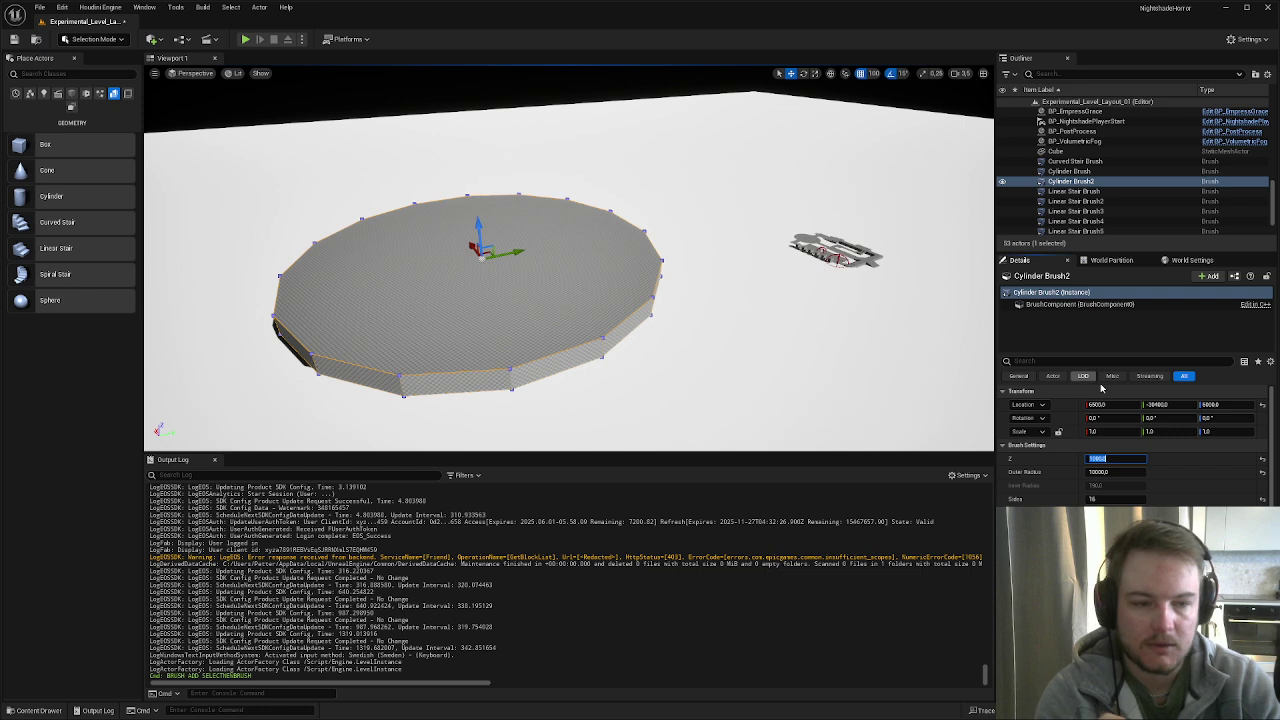
- Snap the flattened cylinder brush down onto the floor and check its placement
{"action": "key", "text": "f"}
{"action": "key", "text": "End"}
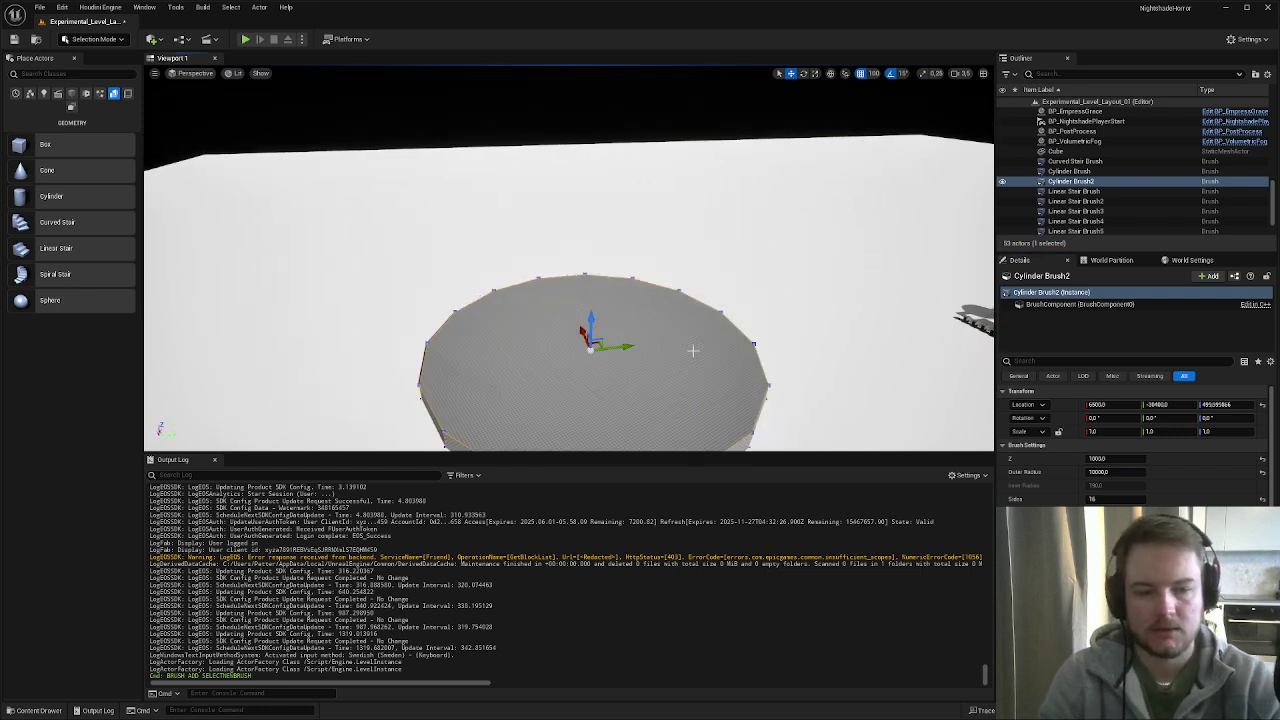
{"action": "mouse_move", "coordinate": [693, 351]}
{"action": "right_mouse_down"}
{"action": "mouse_move", "coordinate": [775, 392]}
{"action": "mouse_move", "coordinate": [800, 365]}
{"action": "mouse_move", "coordinate": [735, 348]}
{"action": "mouse_move", "coordinate": [785, 342]}
{"action": "right_mouse_up"}
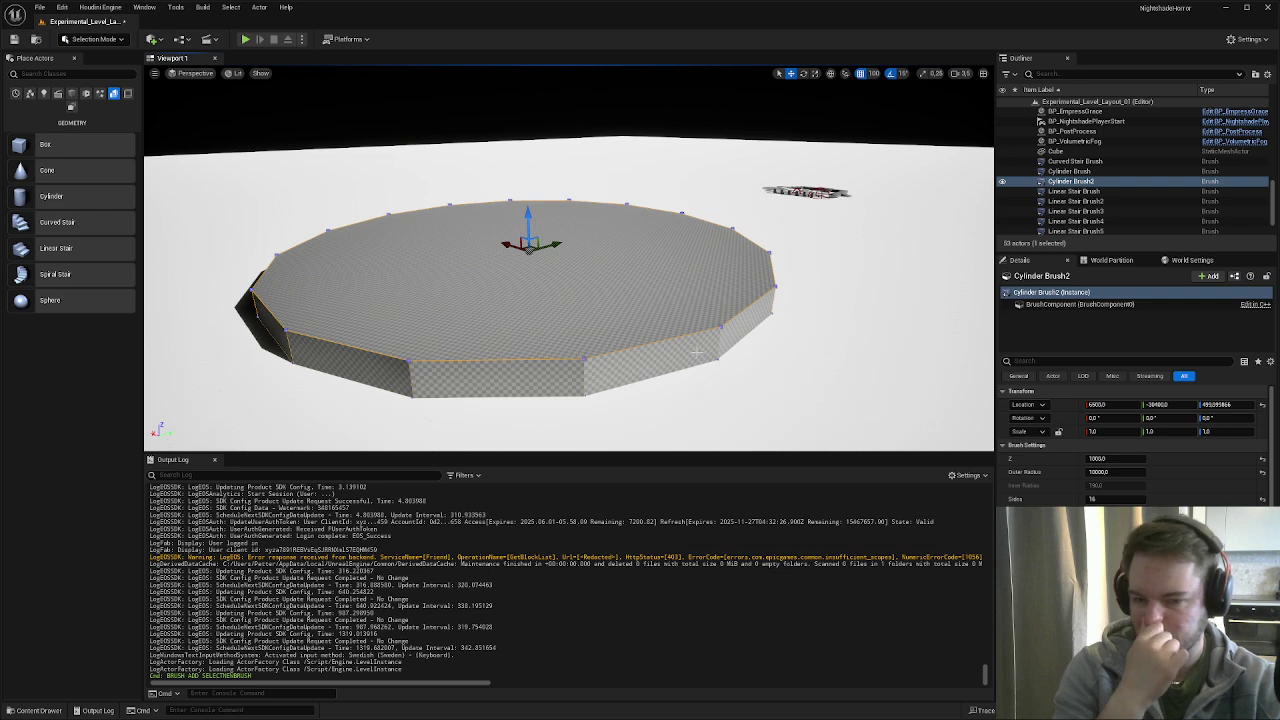
{"action": "right_click_drag", "start_coordinate": [697, 352], "coordinate": [861, 399]}
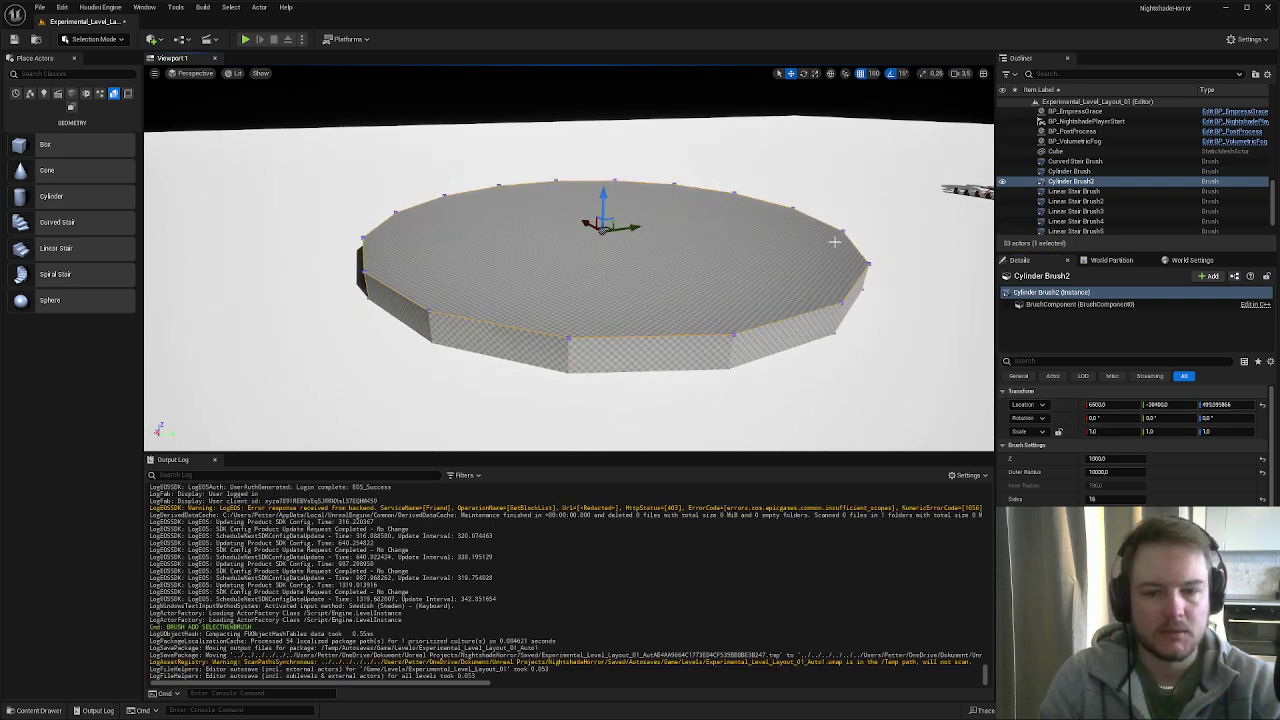
- Duplicate the large cylinder brush and select the copy, Cylinder Brush3, for editing
{"action": "key", "text": "ctrl+d"}
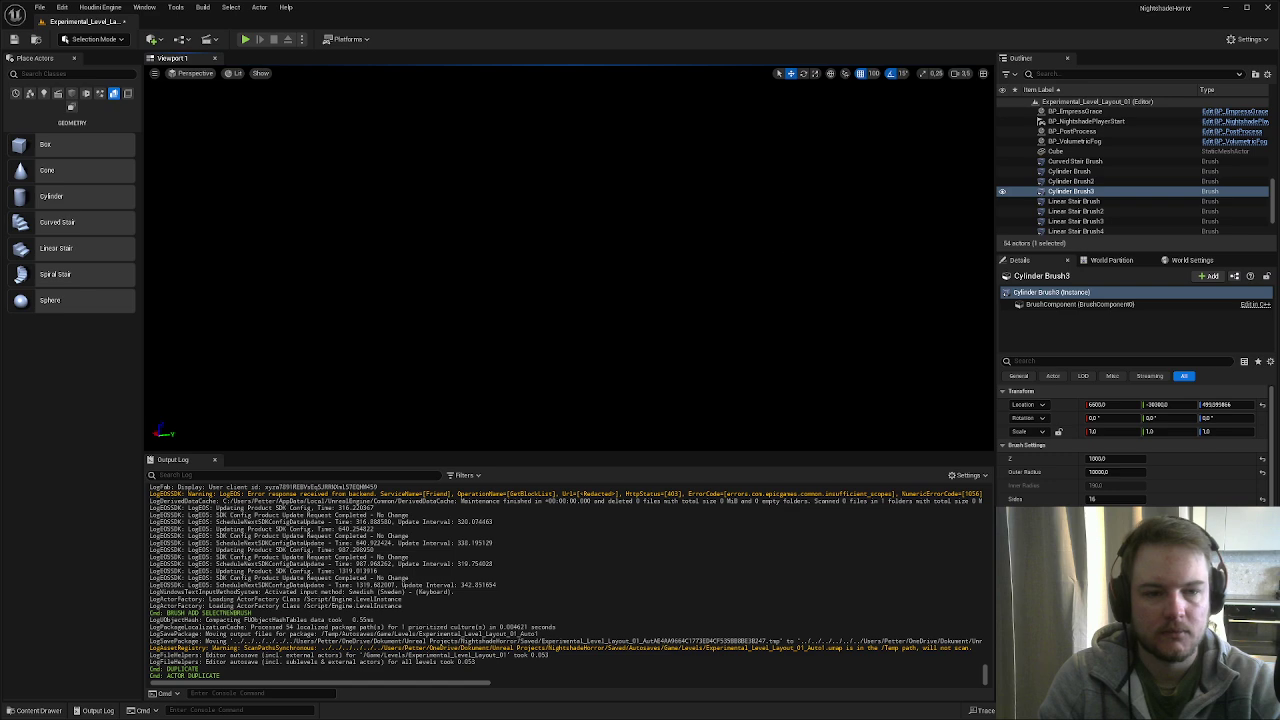
{"action": "key", "text": "s"}
{"action": "mouse_move", "coordinate": [785, 258]}
{"action": "right_mouse_down"}
{"action": "mouse_move", "coordinate": [780, 330]}
{"action": "mouse_move", "coordinate": [778, 226]}
{"action": "right_mouse_up"}
{"action": "scroll", "coordinate": [785, 258], "scroll_direction": "up", "scroll_amount": 3}
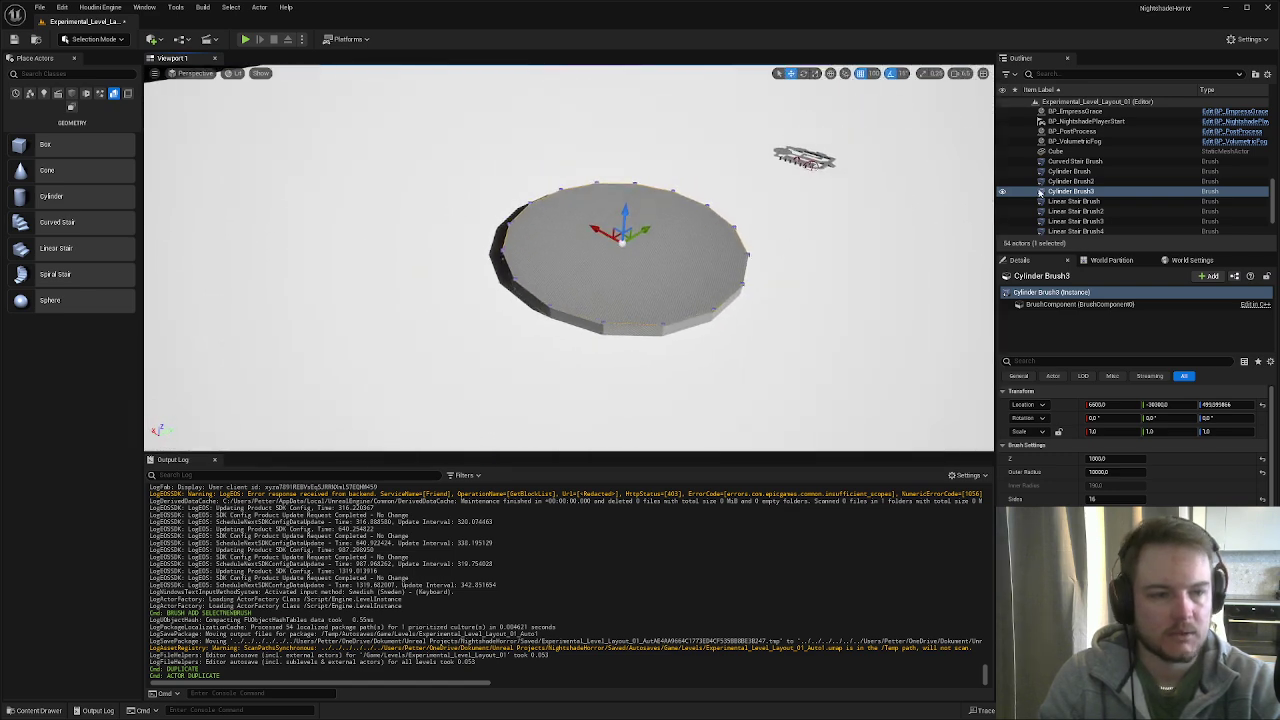
{"action": "left_click", "coordinate": [1073, 182]}
{"action": "left_click", "coordinate": [1078, 172]}
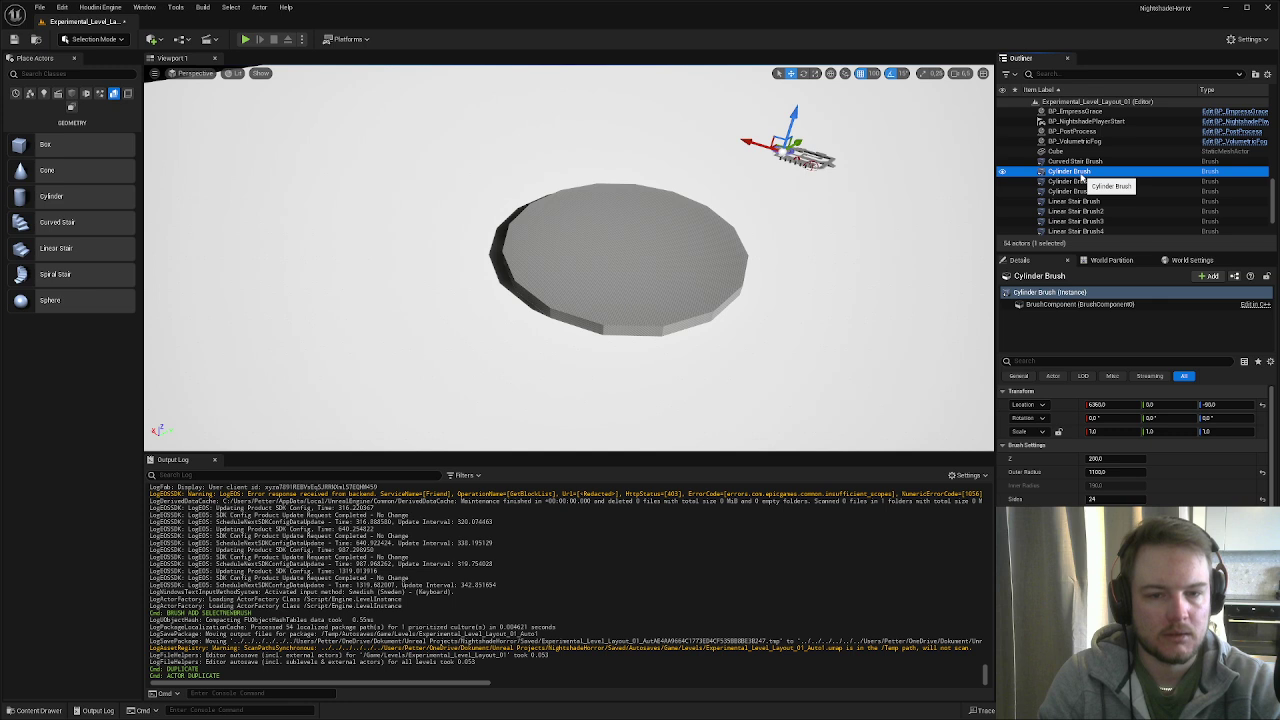
{"action": "left_click", "coordinate": [1074, 191]}
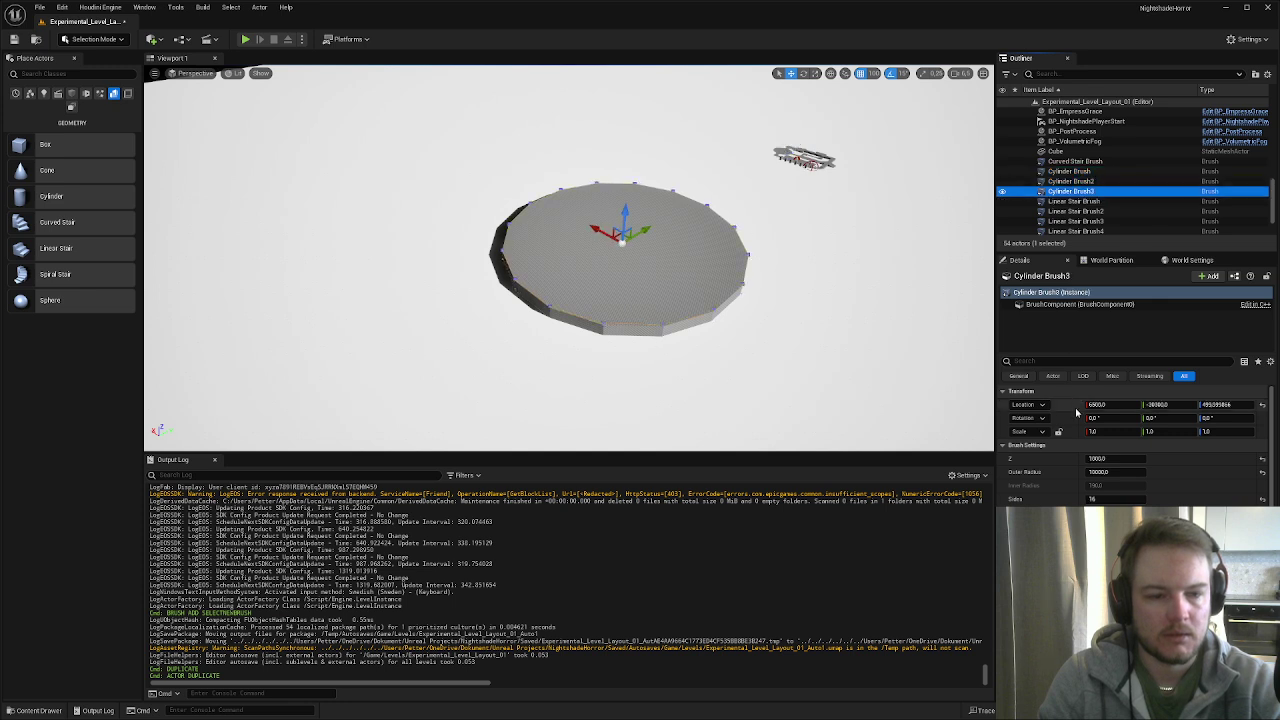
{"action": "key", "text": "f"}
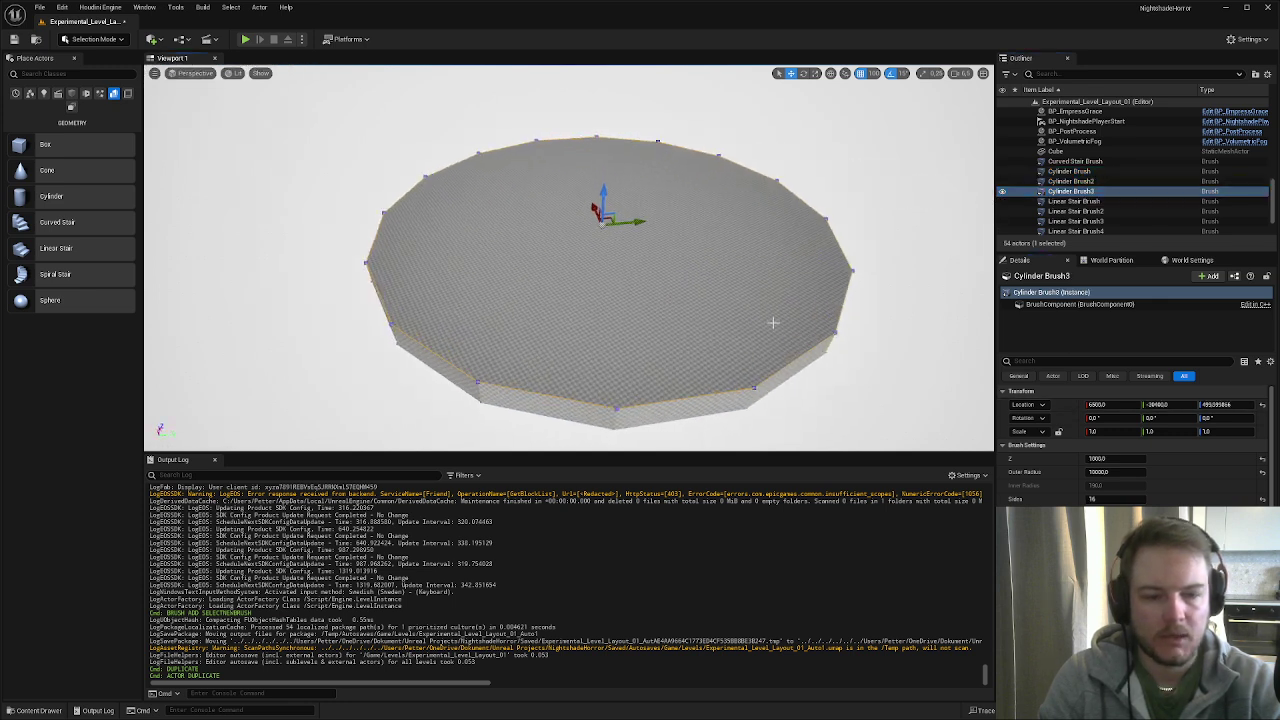
- Reduce the duplicate cylinder brush's outer radius by 200 to 9800
{"action": "left_click", "coordinate": [1108, 471]}
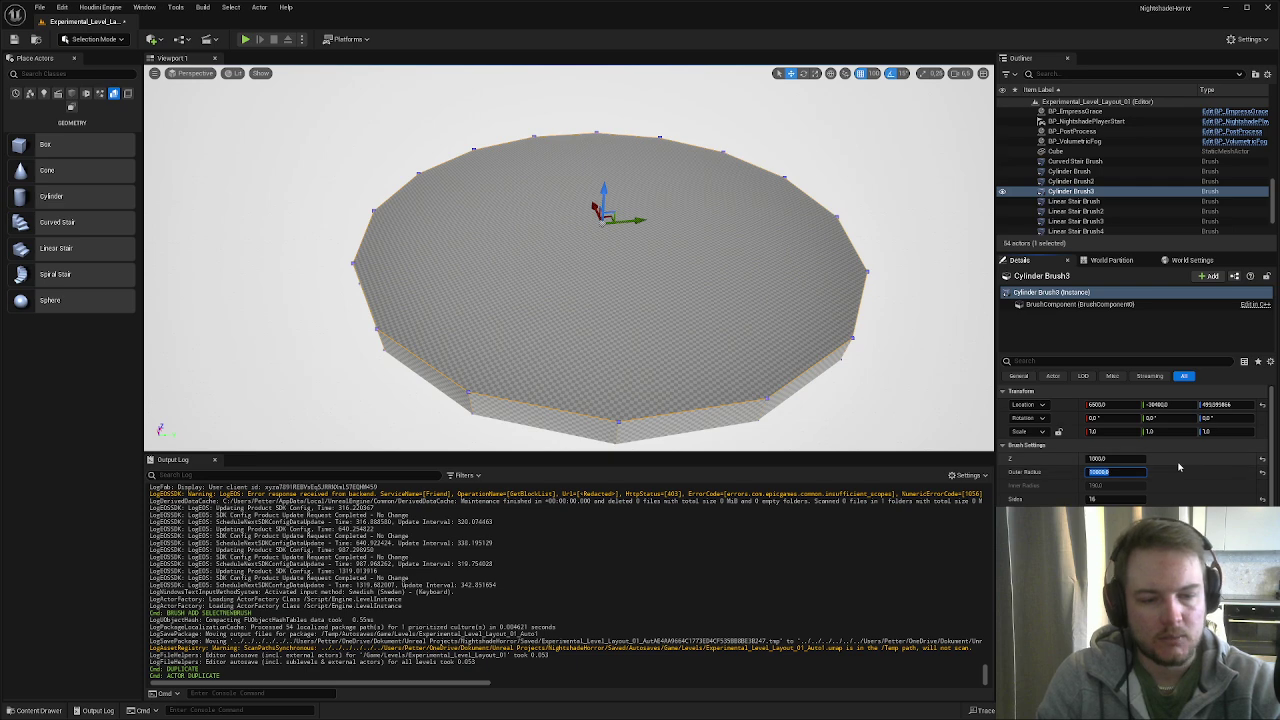
{"action": "type", "text": "10000,0"}
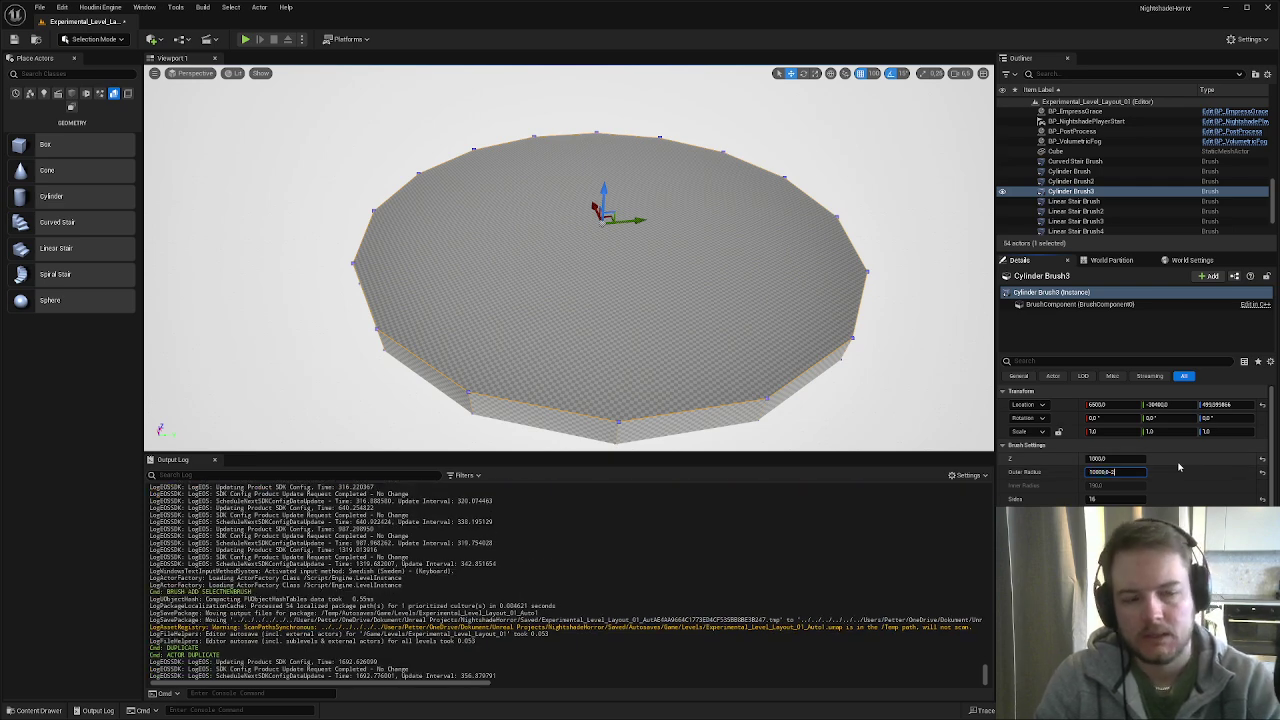
{"action": "type", "text": "-200"}
{"action": "key", "text": "Return"}
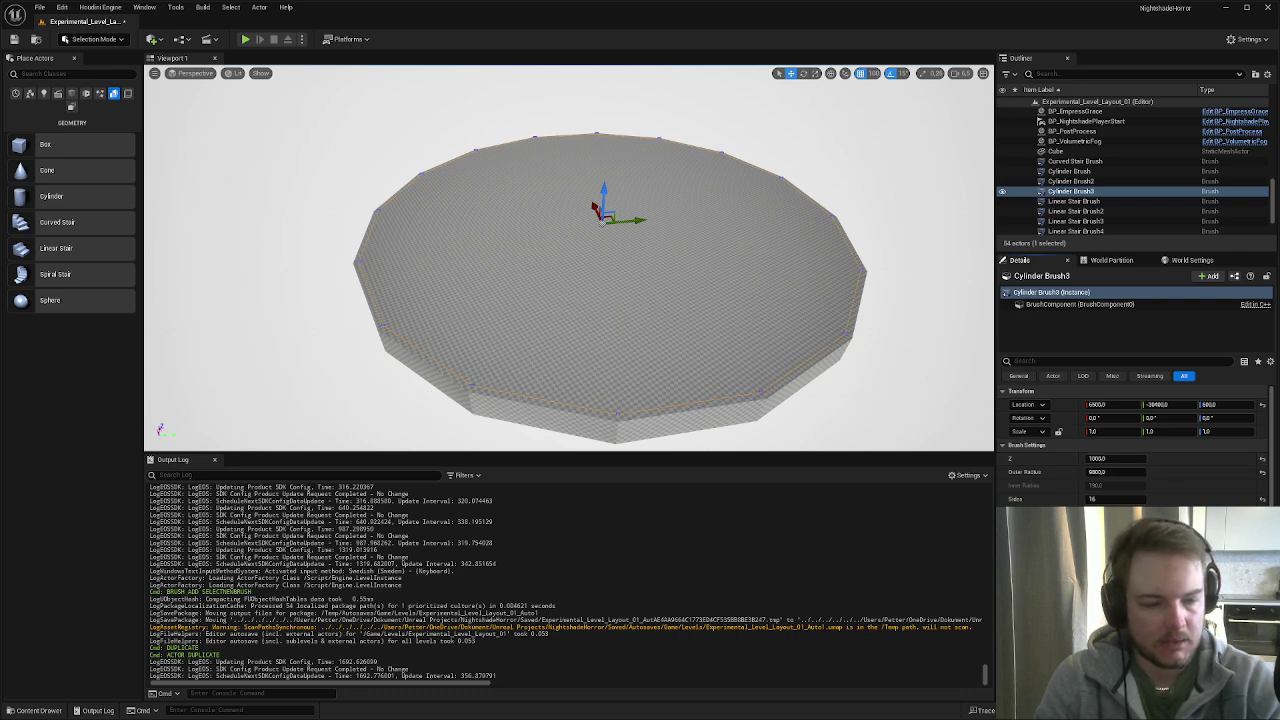
- Increase the inner subtractive cylinder brush's Z height by 200 to 1200
{"action": "left_click_drag", "start_coordinate": [811, 426], "coordinate": [890, 416], "text": "alt"}
{"action": "left_click", "coordinate": [1112, 459]}
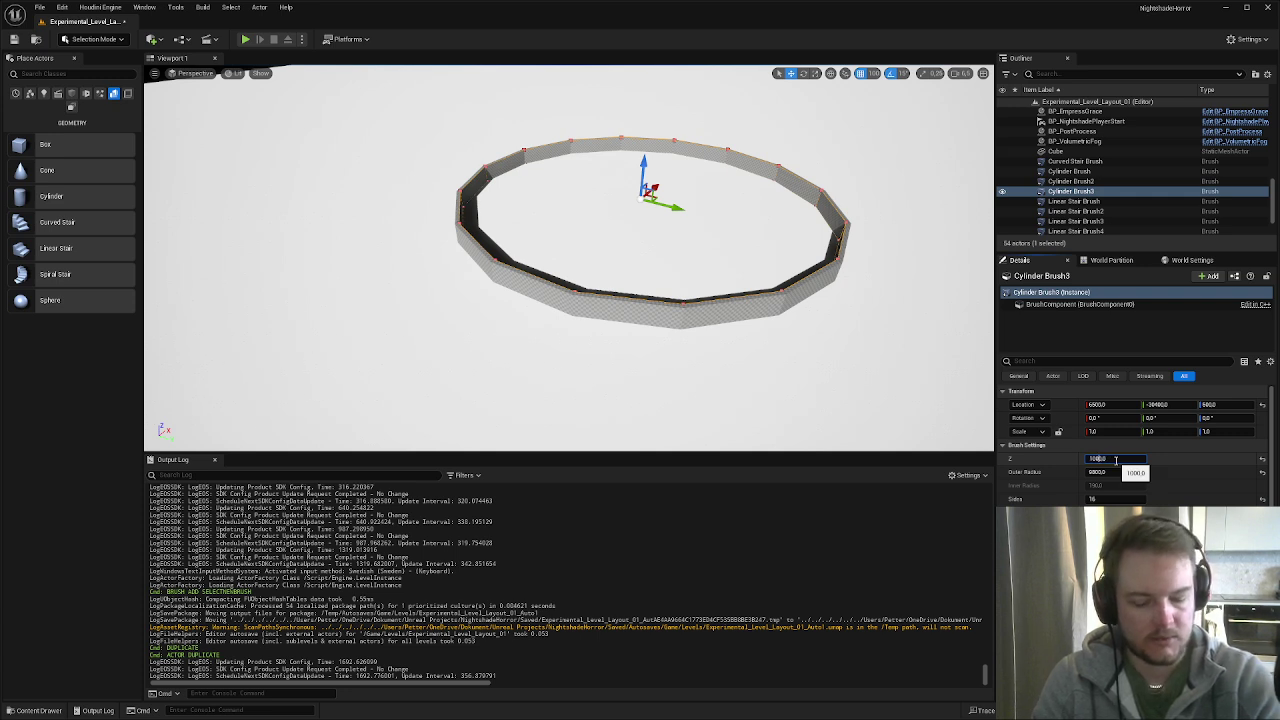
{"action": "type", "text": "+"}
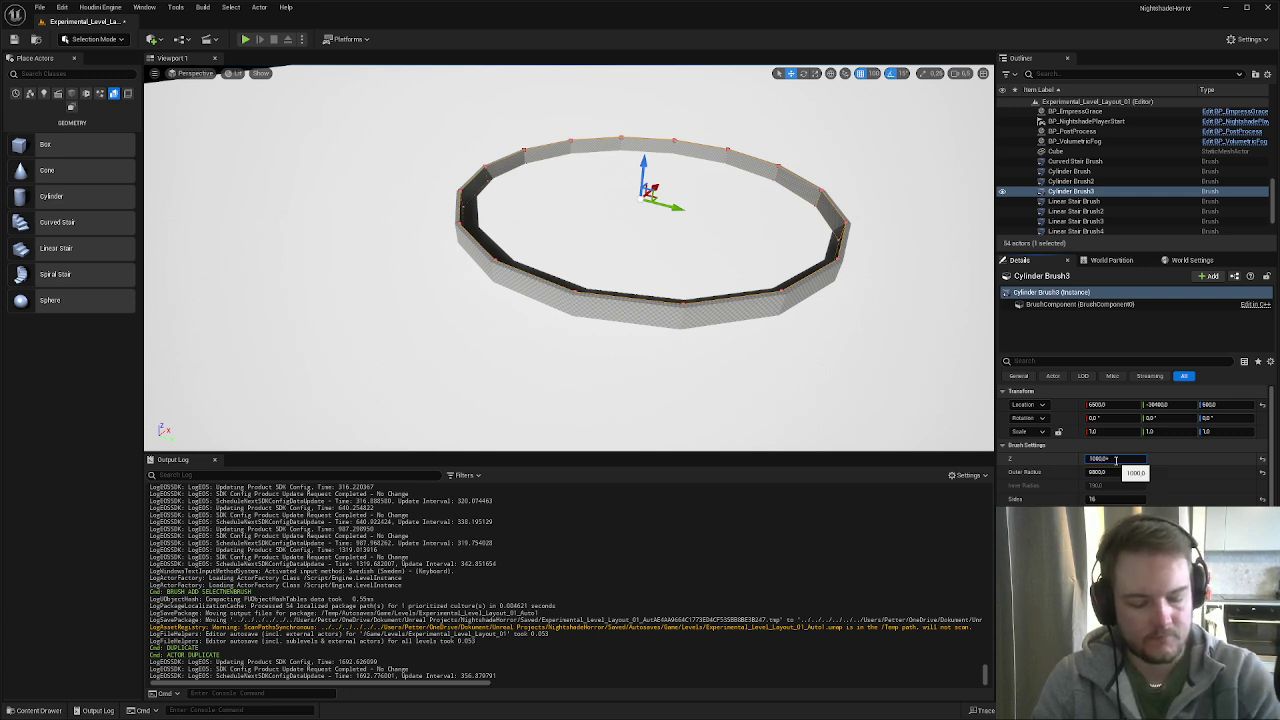
{"action": "type", "text": "200"}
{"action": "key", "text": "Return"}
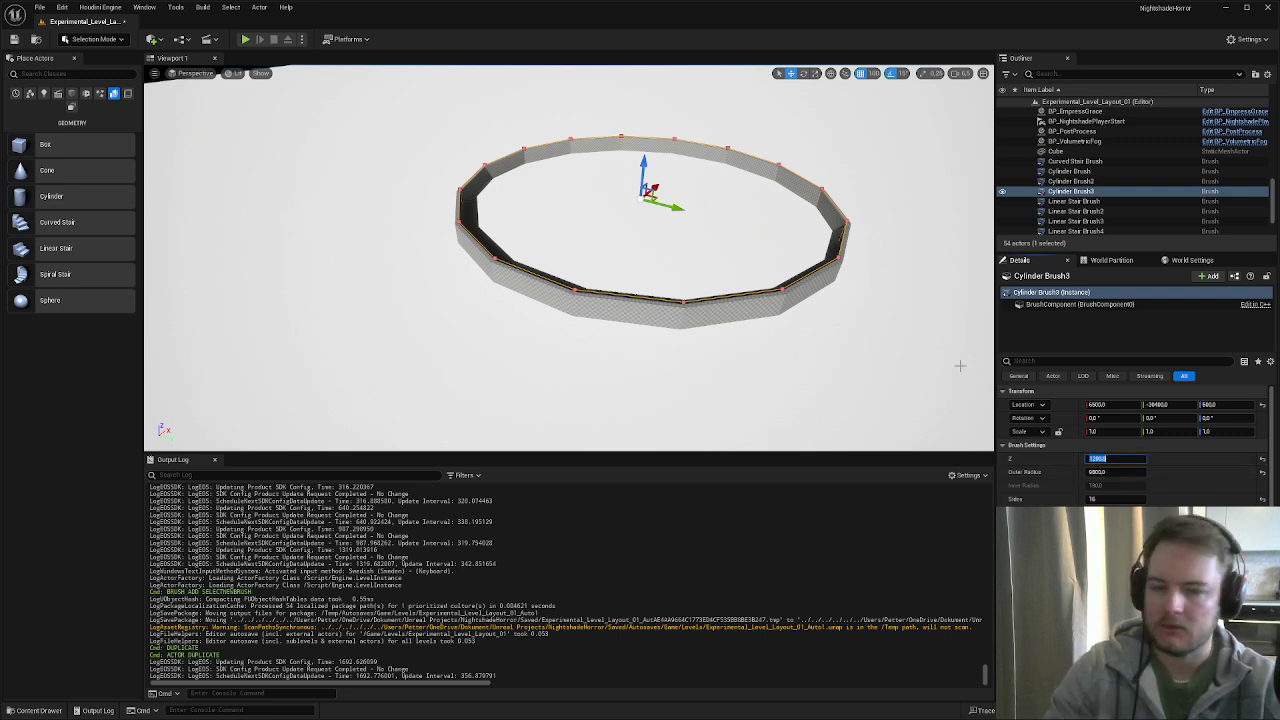
- Place a new cylinder geometry brush on the floor inside the round arena wall
{"action": "mouse_move", "coordinate": [864, 316]}
{"action": "right_mouse_down"}
{"action": "mouse_move", "coordinate": [965, 245]}
{"action": "mouse_move", "coordinate": [868, 314]}
{"action": "right_mouse_up"}
{"action": "scroll", "coordinate": [875, 305], "scroll_direction": "up", "scroll_amount": 4}
{"action": "key", "text": "a"}
{"action": "key", "text": "w"}
{"action": "key", "text": "d"}
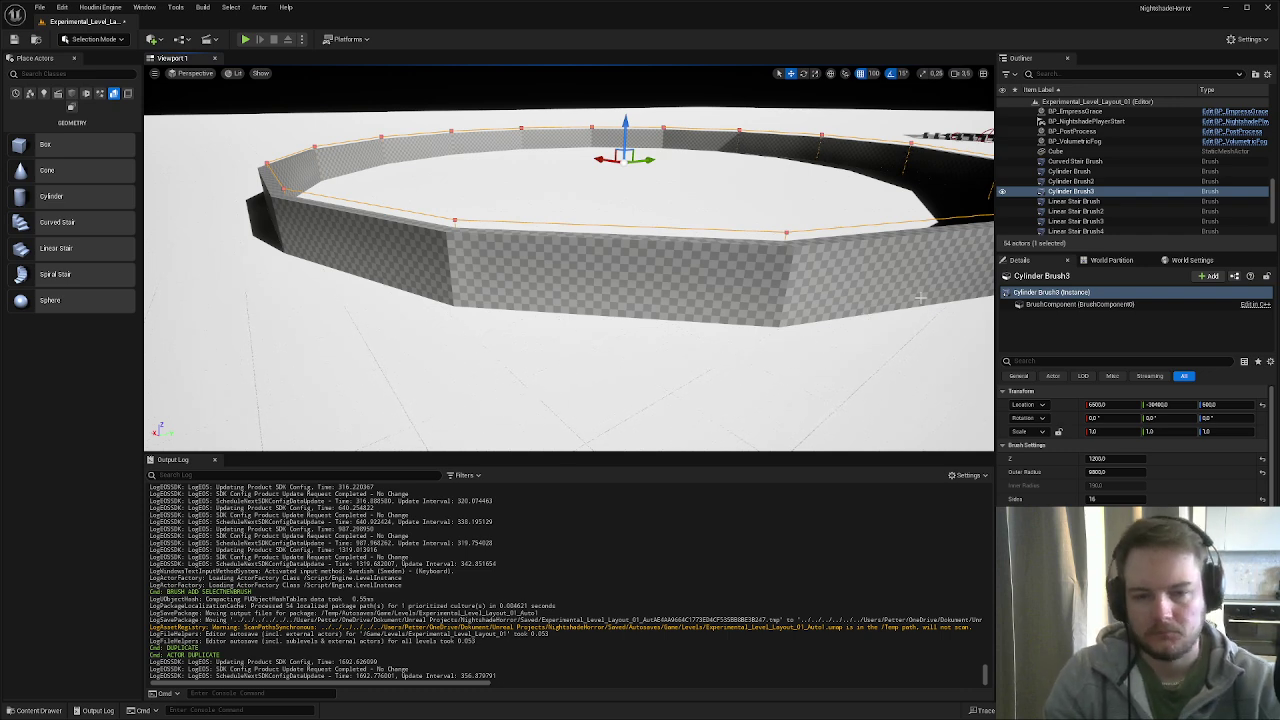
{"action": "mouse_move", "coordinate": [919, 297]}
{"action": "left_mouse_down", "text": "alt"}
{"action": "mouse_move", "coordinate": [905, 285]}
{"action": "mouse_move", "coordinate": [885, 300]}
{"action": "mouse_move", "coordinate": [898, 310]}
{"action": "mouse_move", "coordinate": [917, 297]}
{"action": "left_mouse_up", "text": "alt"}
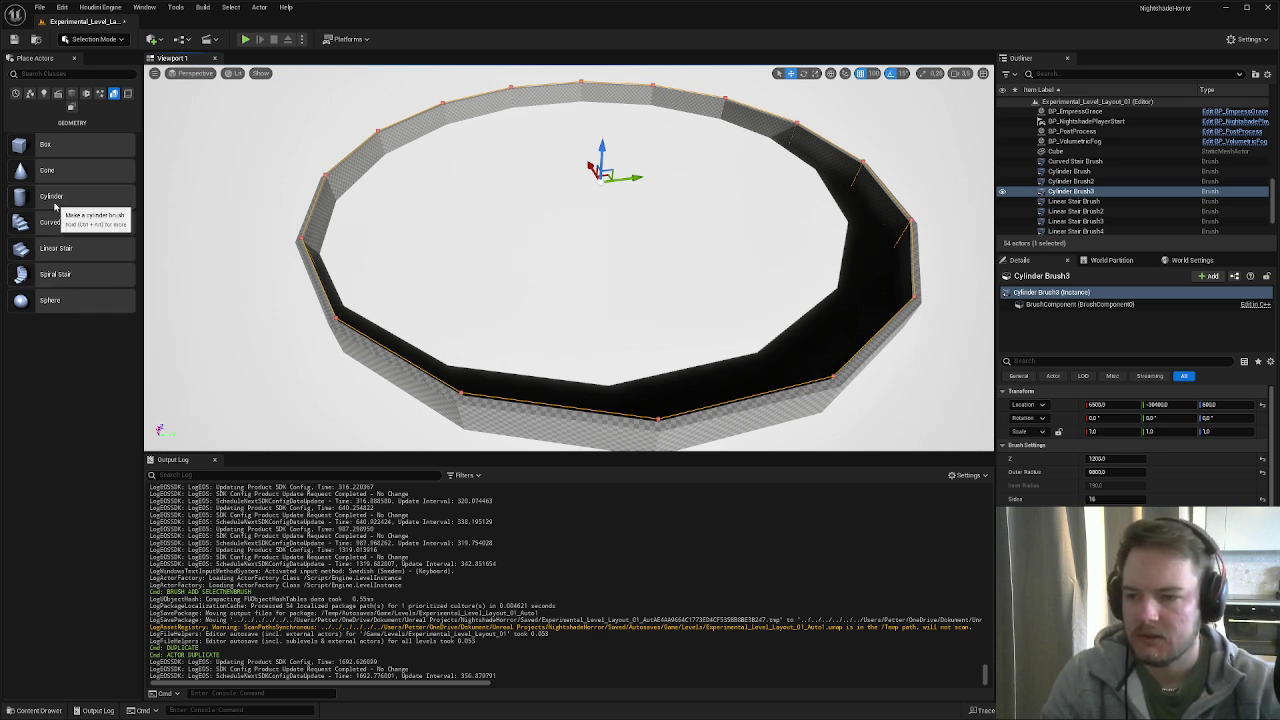
{"action": "left_click_drag", "start_coordinate": [55, 207], "coordinate": [605, 213]}
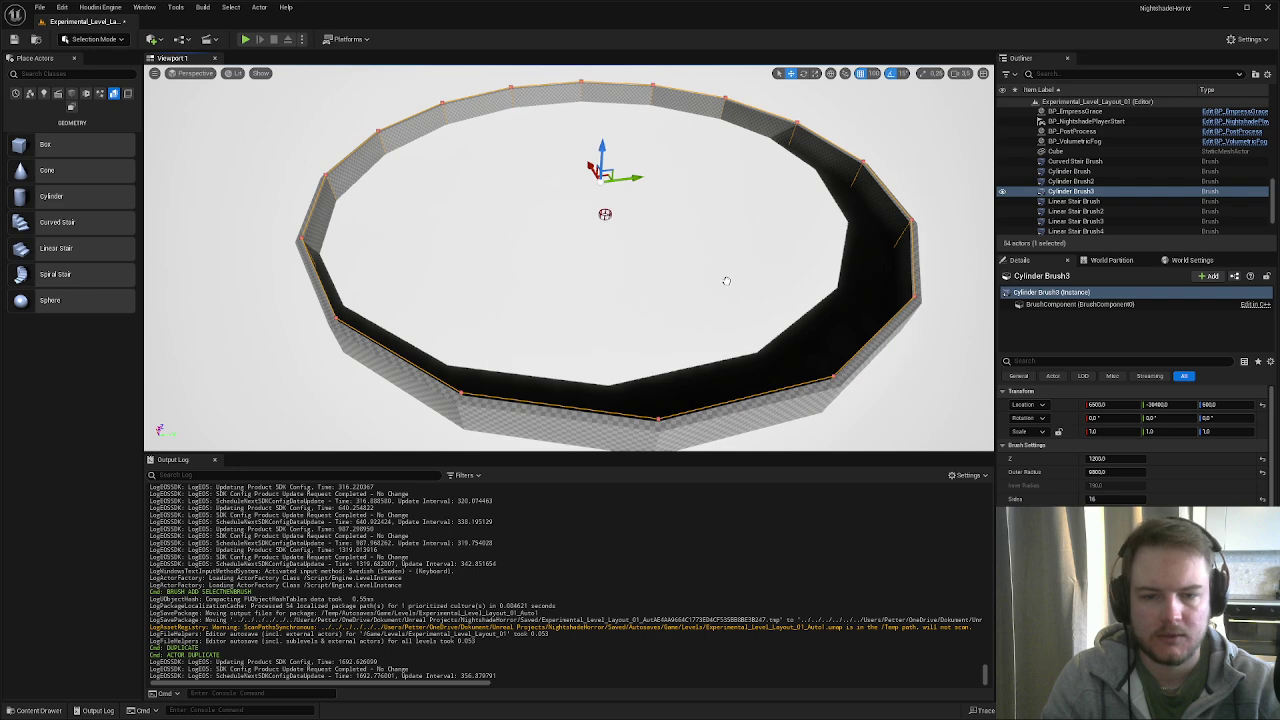
{"action": "key", "text": "f"}
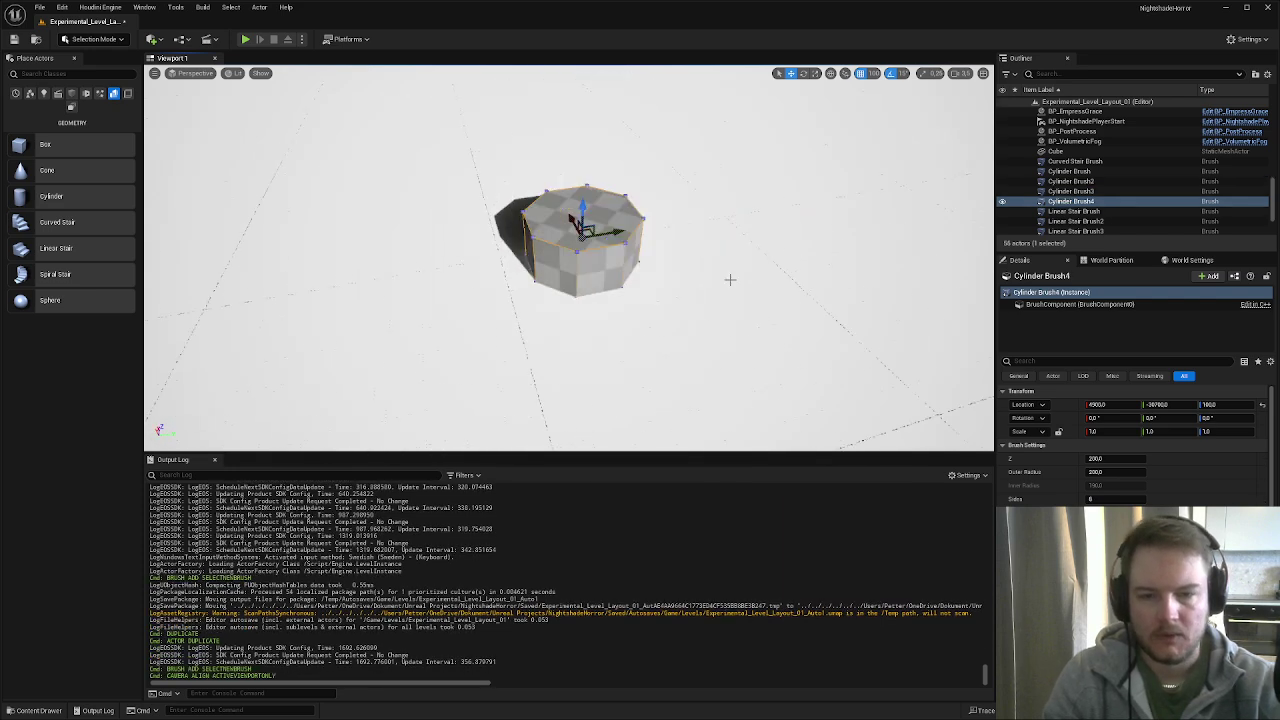
{"action": "right_click_drag", "start_coordinate": [743, 281], "coordinate": [743, 281]}
{"action": "right_click_drag", "start_coordinate": [793, 322], "coordinate": [793, 322]}
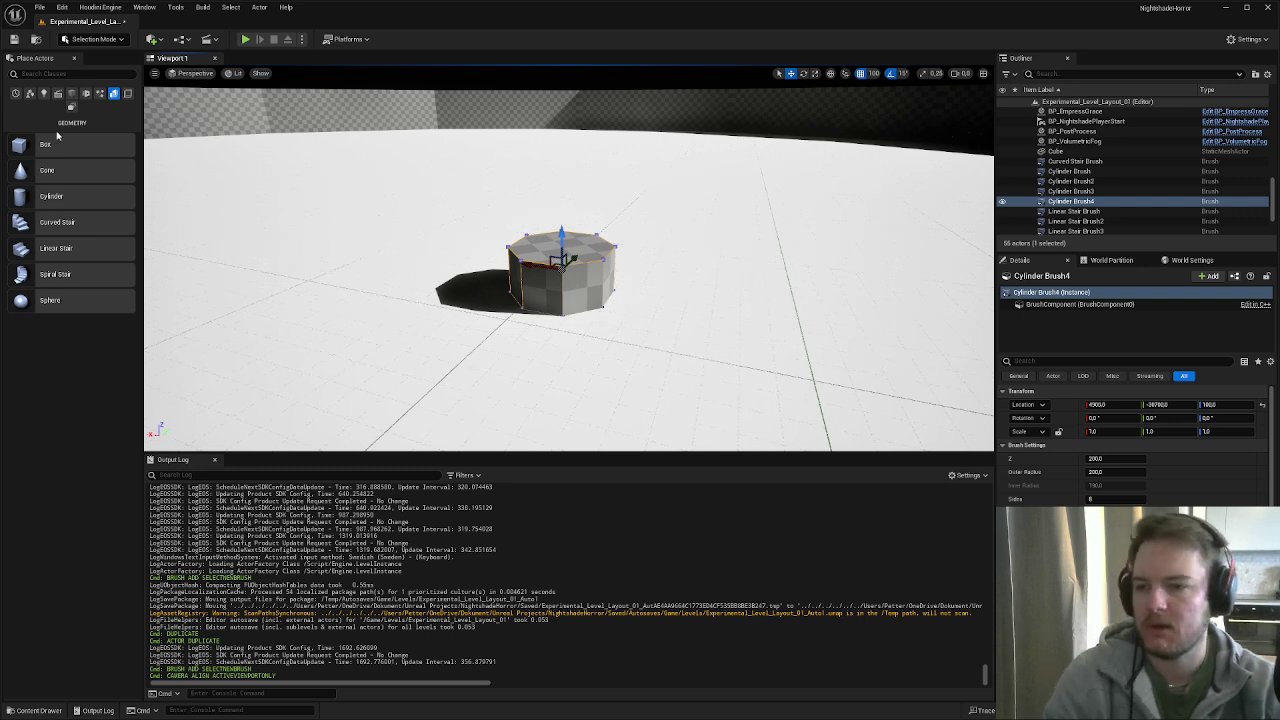
- Place a box brush beside the small cylinder brush, compare both in the top wireframe view, and delete the box brush
{"action": "mouse_move", "coordinate": [53, 148]}
{"action": "left_mouse_down"}
{"action": "mouse_move", "coordinate": [713, 322]}
{"action": "mouse_move", "coordinate": [670, 326]}
{"action": "left_mouse_up"}
{"action": "mouse_move", "coordinate": [740, 382]}
{"action": "right_mouse_down"}
{"action": "mouse_move", "coordinate": [770, 376]}
{"action": "mouse_move", "coordinate": [749, 368]}
{"action": "right_mouse_up"}
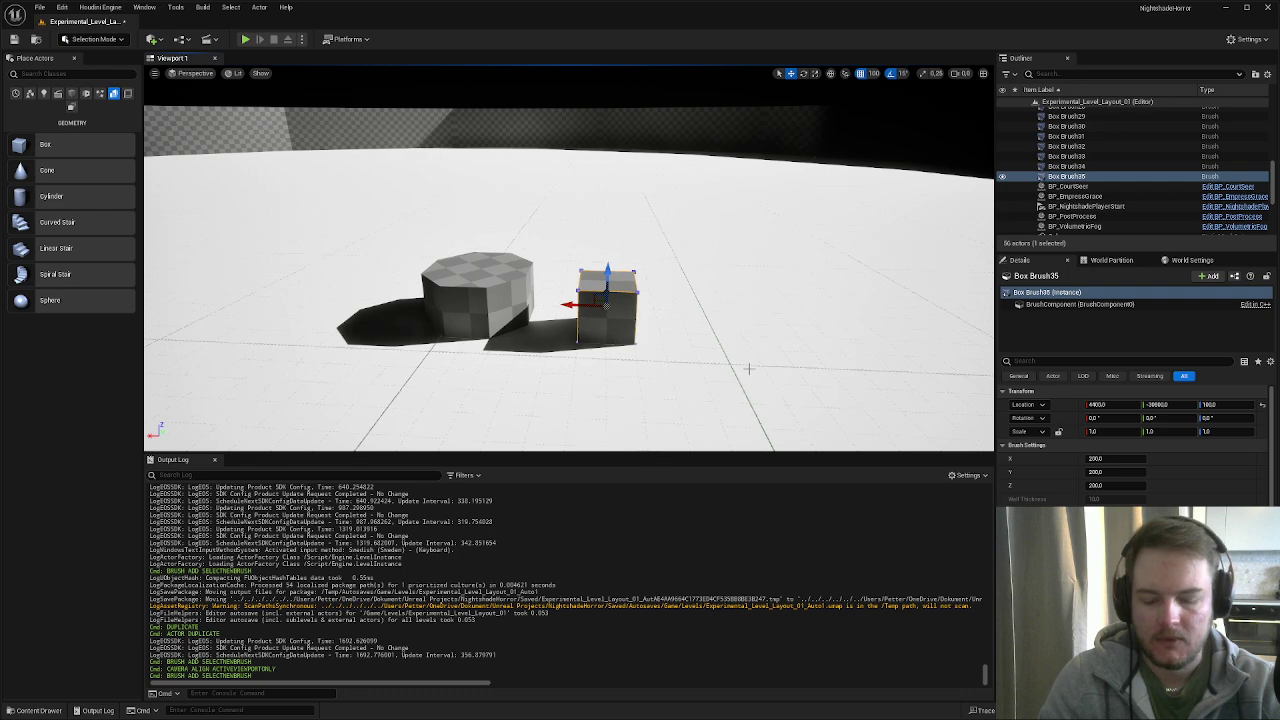
{"action": "key", "text": "alt+j"}
{"action": "key", "text": "f"}
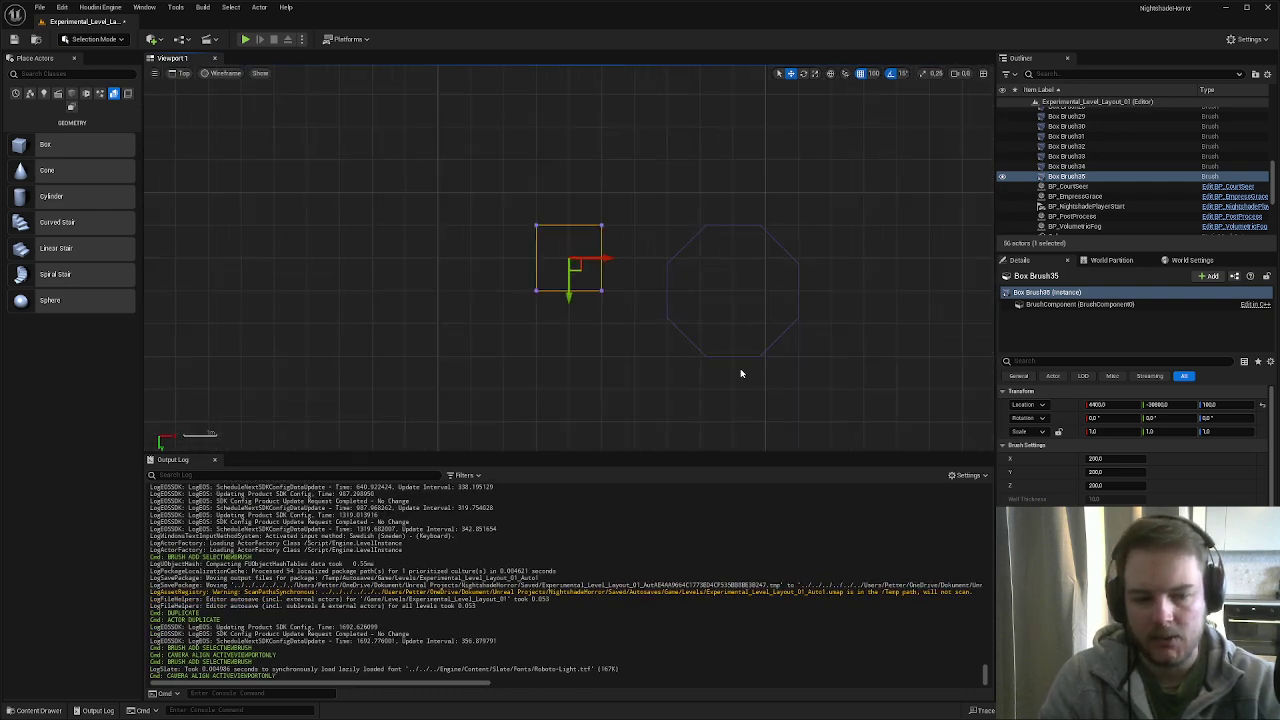
{"action": "left_click", "coordinate": [668, 267]}
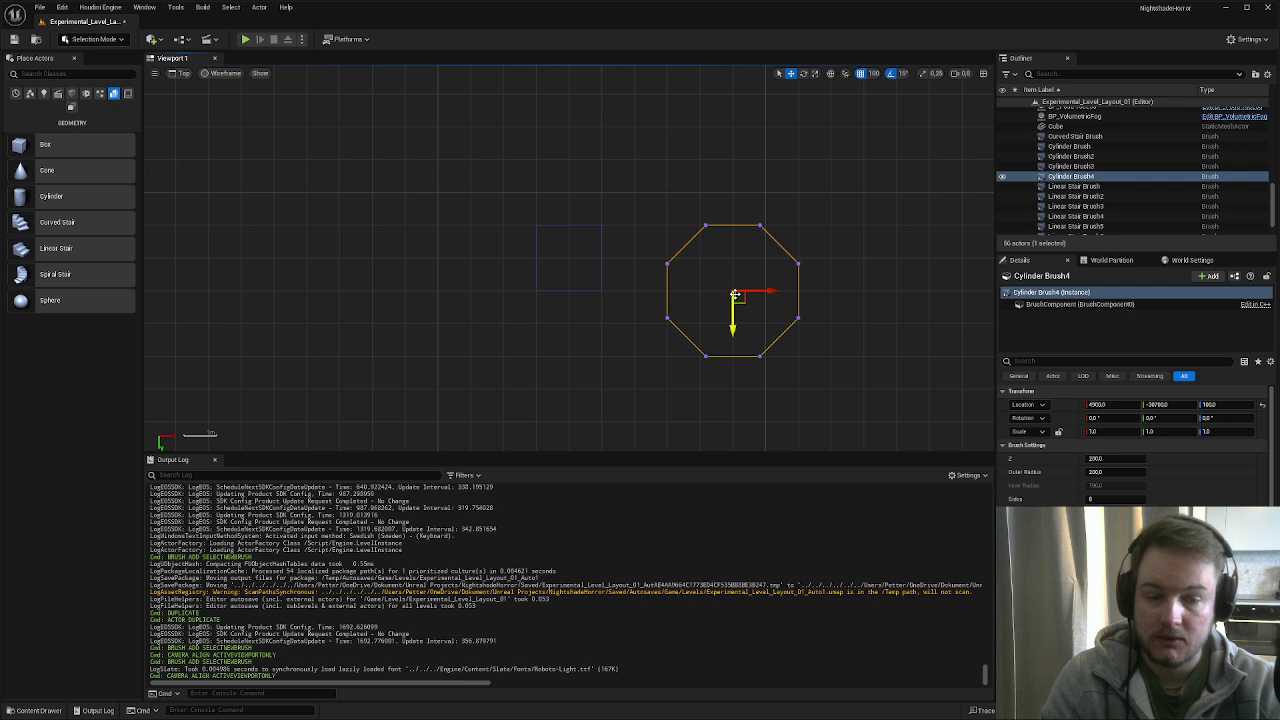
{"action": "left_click", "coordinate": [602, 258]}
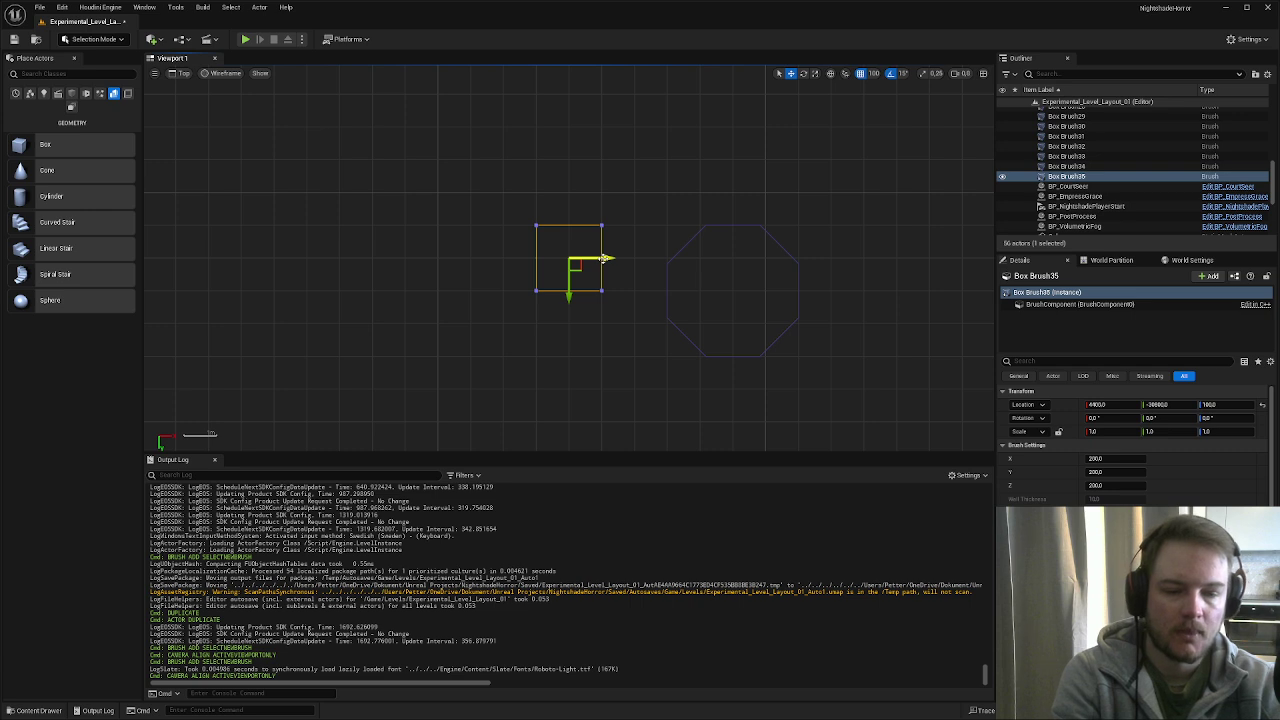
{"action": "key", "text": "Delete"}
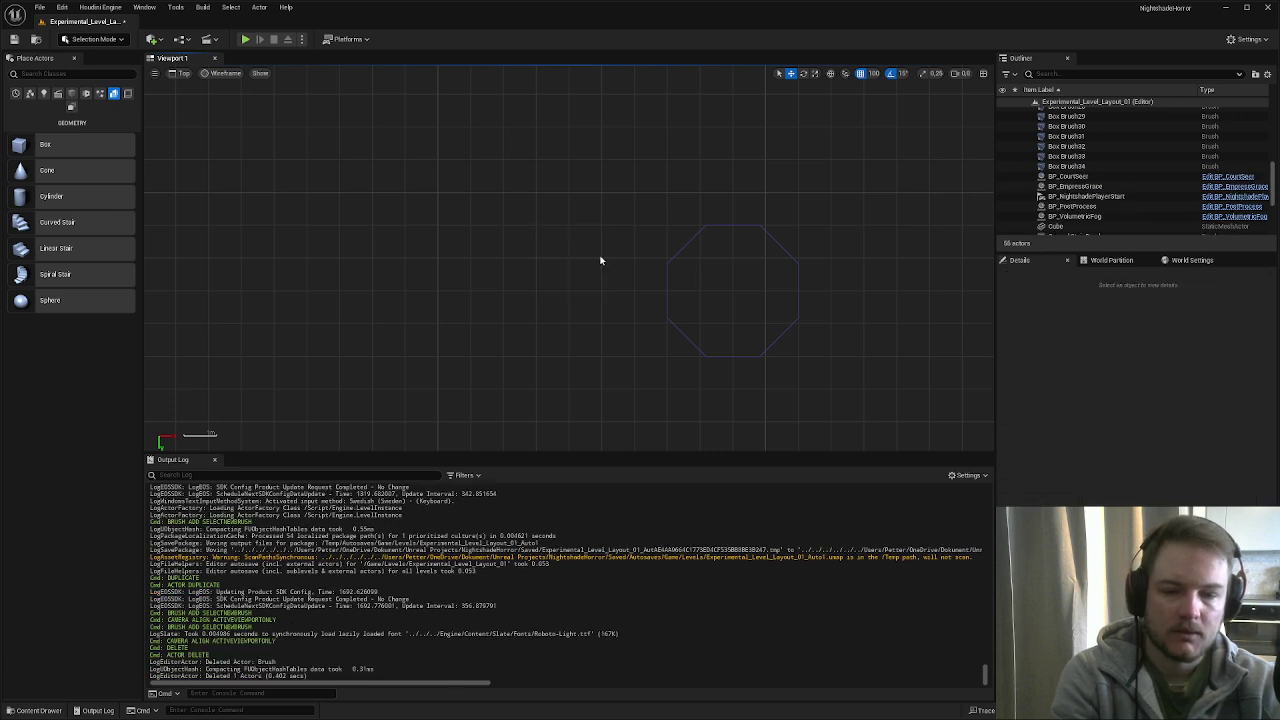
- Set the small cylinder brush's number of sides to 12
{"action": "right_click_drag", "start_coordinate": [600, 257], "coordinate": [469, 223]}
{"action": "scroll", "coordinate": [565, 256], "scroll_direction": "up", "scroll_amount": 1}
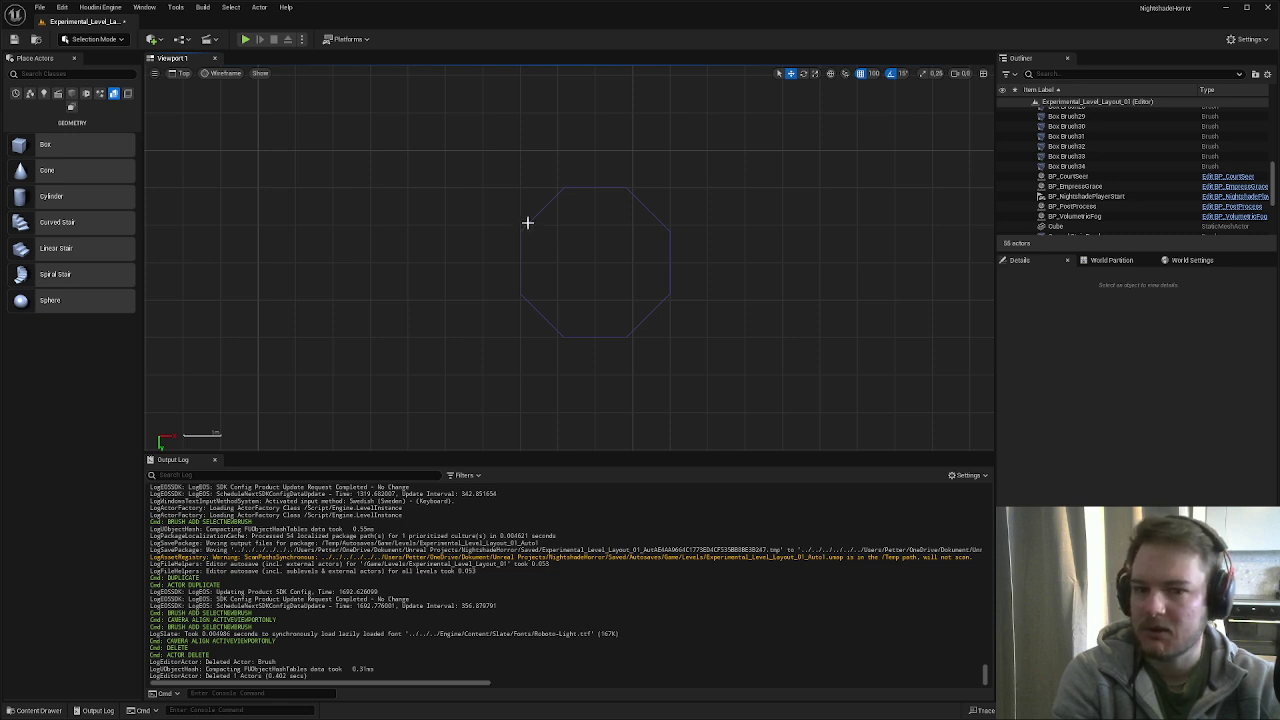
{"action": "left_click", "coordinate": [527, 222]}
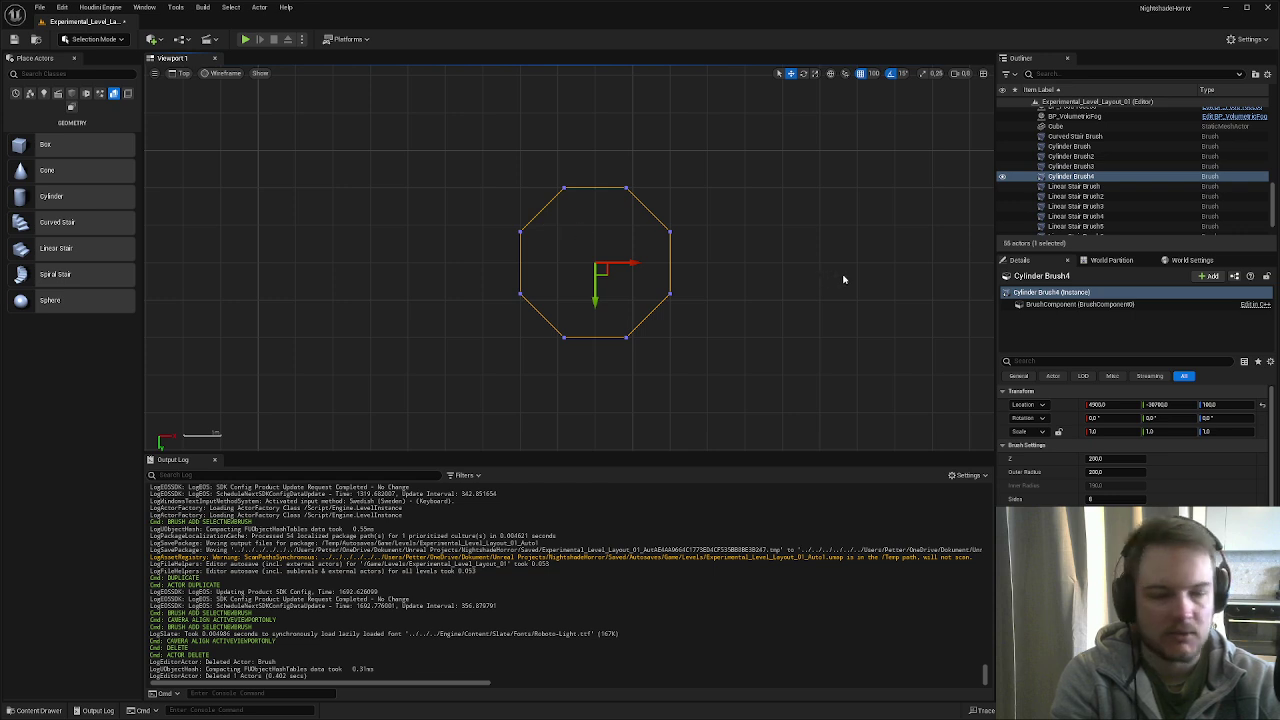
{"action": "left_click", "coordinate": [1131, 497]}
{"action": "type", "text": "1"}
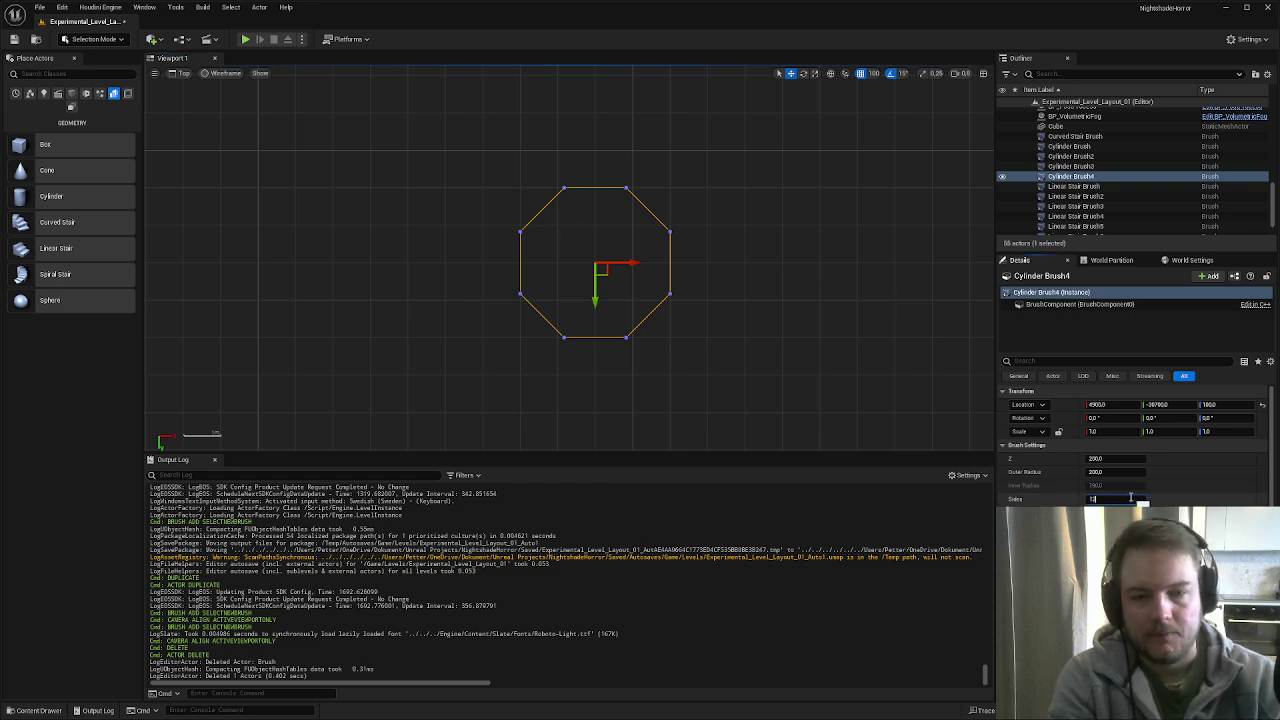
{"action": "type", "text": "2"}
{"action": "key", "text": "Return"}
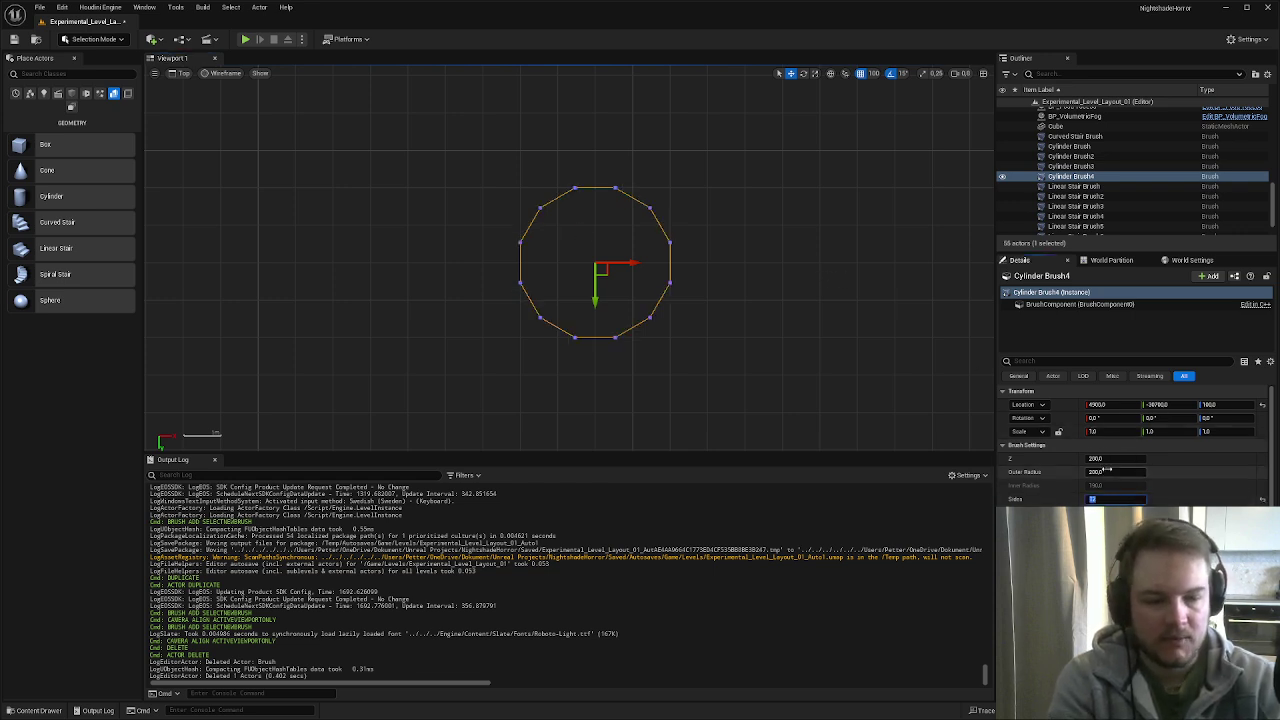
- Set the 12-sided cylinder brush's outer radius to 100
{"action": "left_click", "coordinate": [1108, 472]}
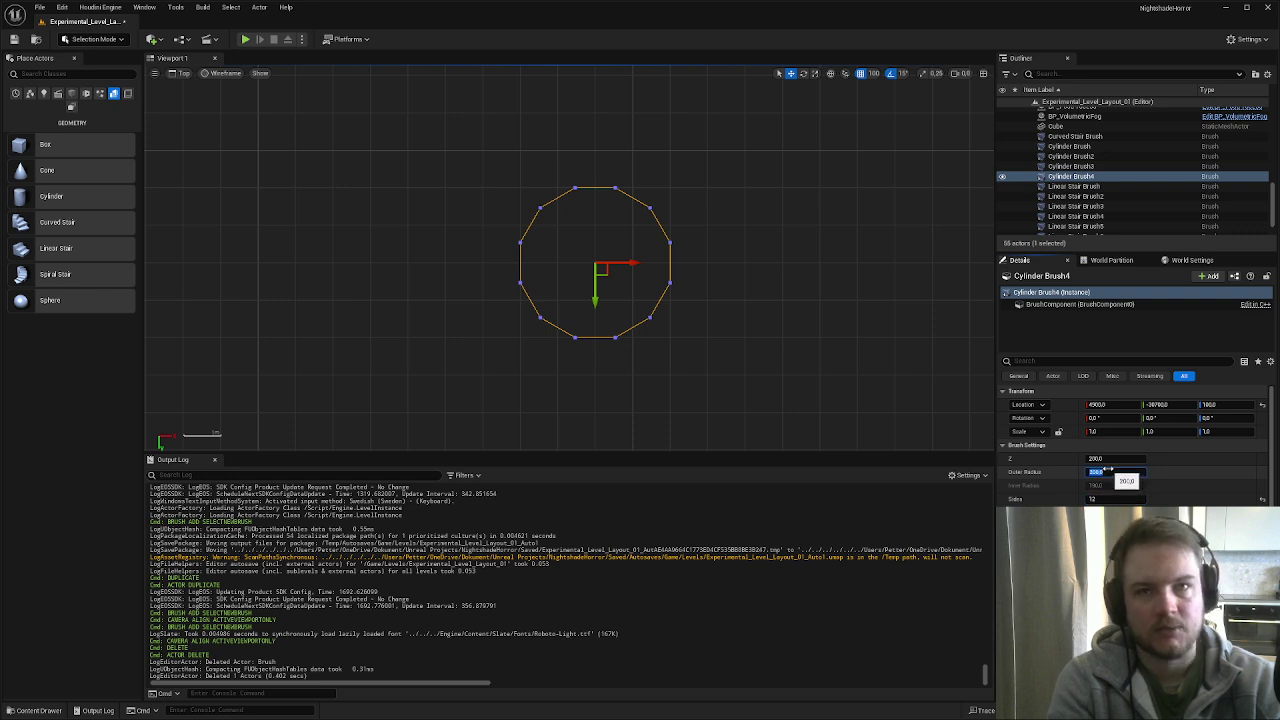
{"action": "type", "text": "500"}
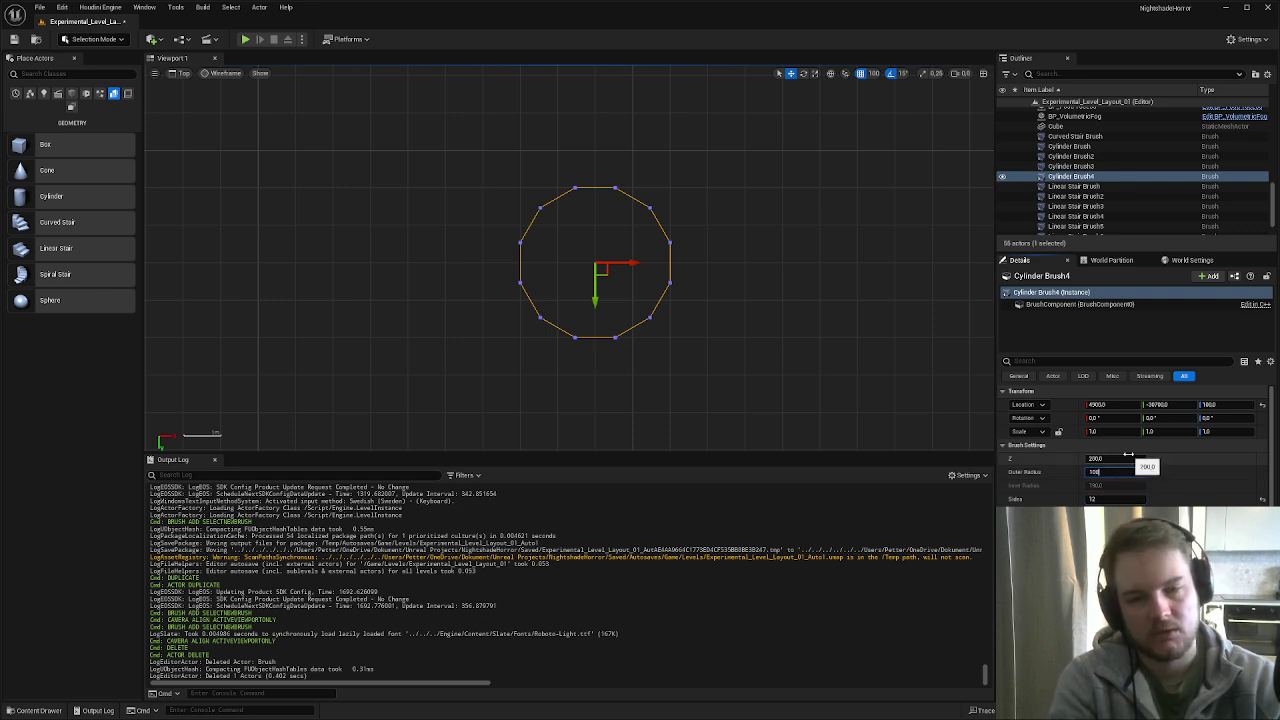
{"action": "key", "text": "Return"}
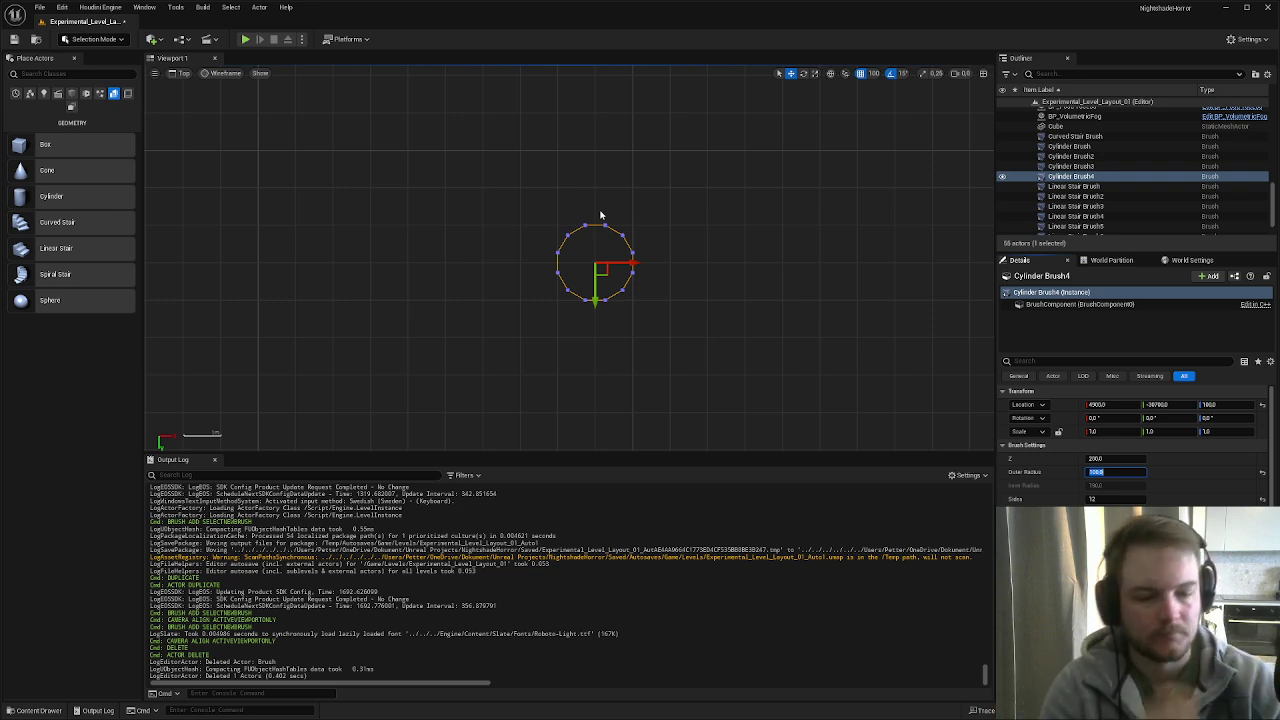
- Make the small cylinder brush a column with a Z height of 800 and a Z location of 400
{"action": "left_click", "coordinate": [1130, 458]}
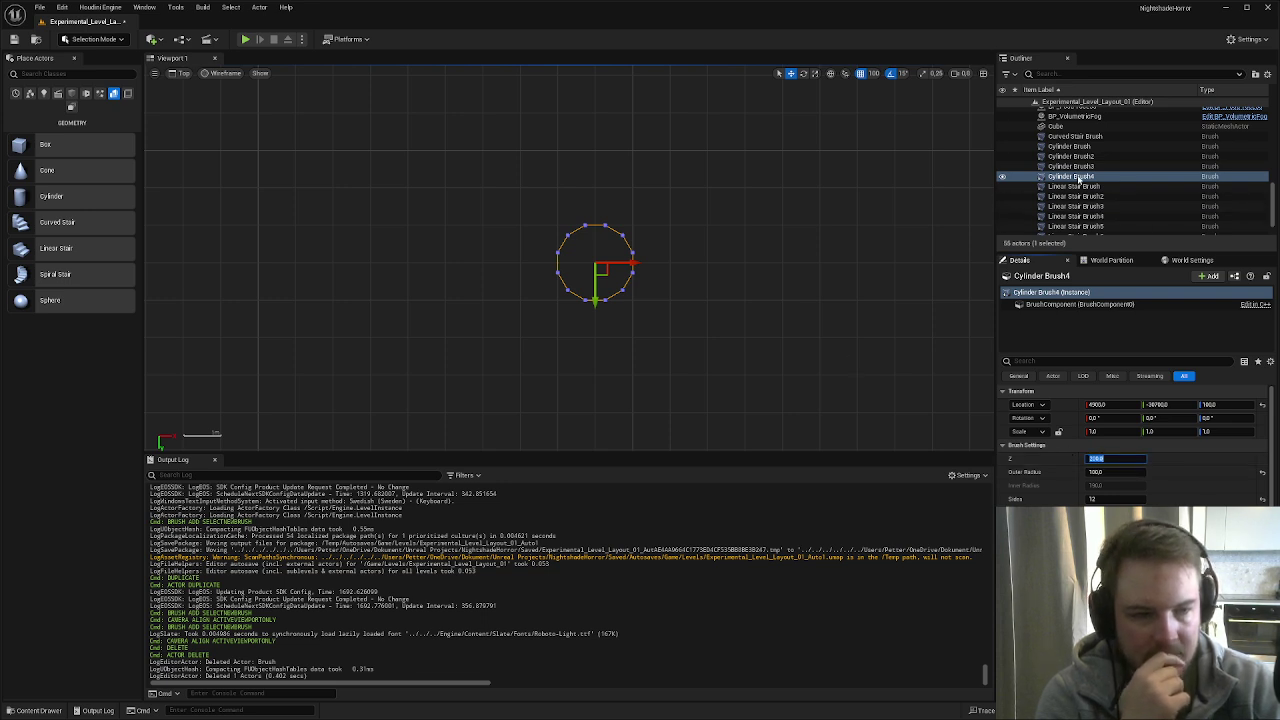
{"action": "left_click", "coordinate": [1078, 167]}
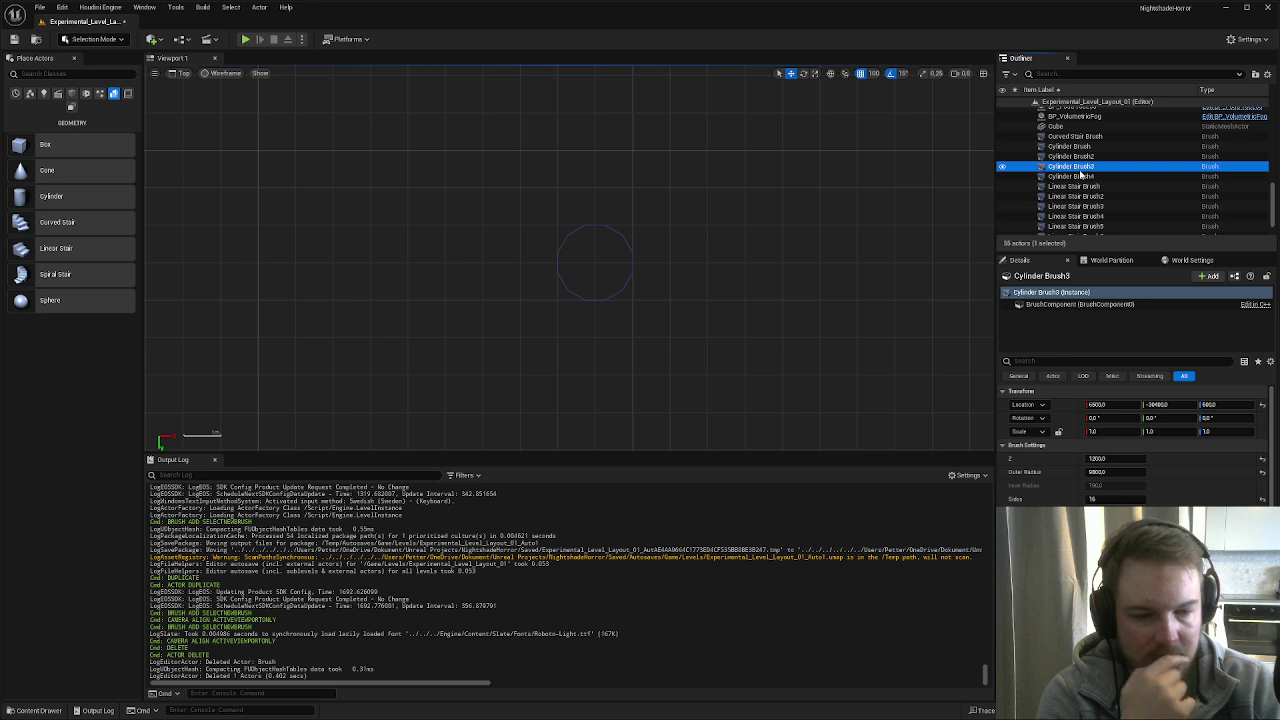
{"action": "left_click", "coordinate": [1080, 177]}
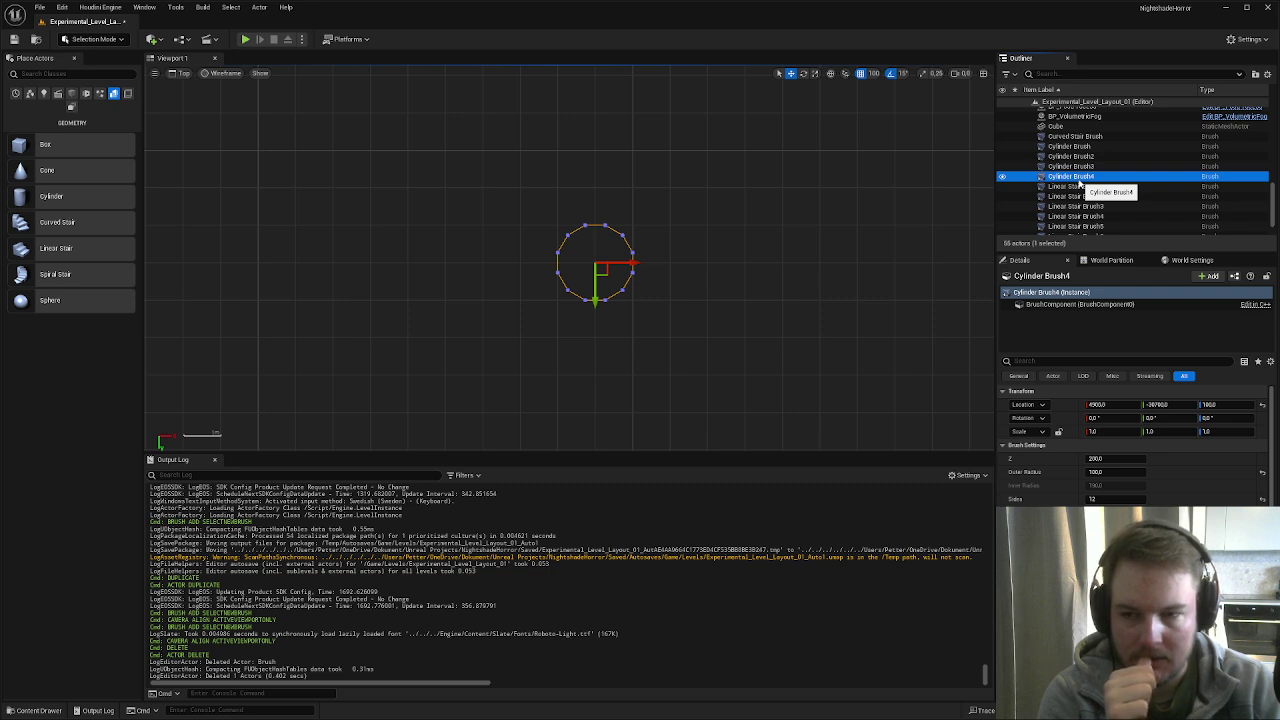
{"action": "left_click", "coordinate": [1115, 458]}
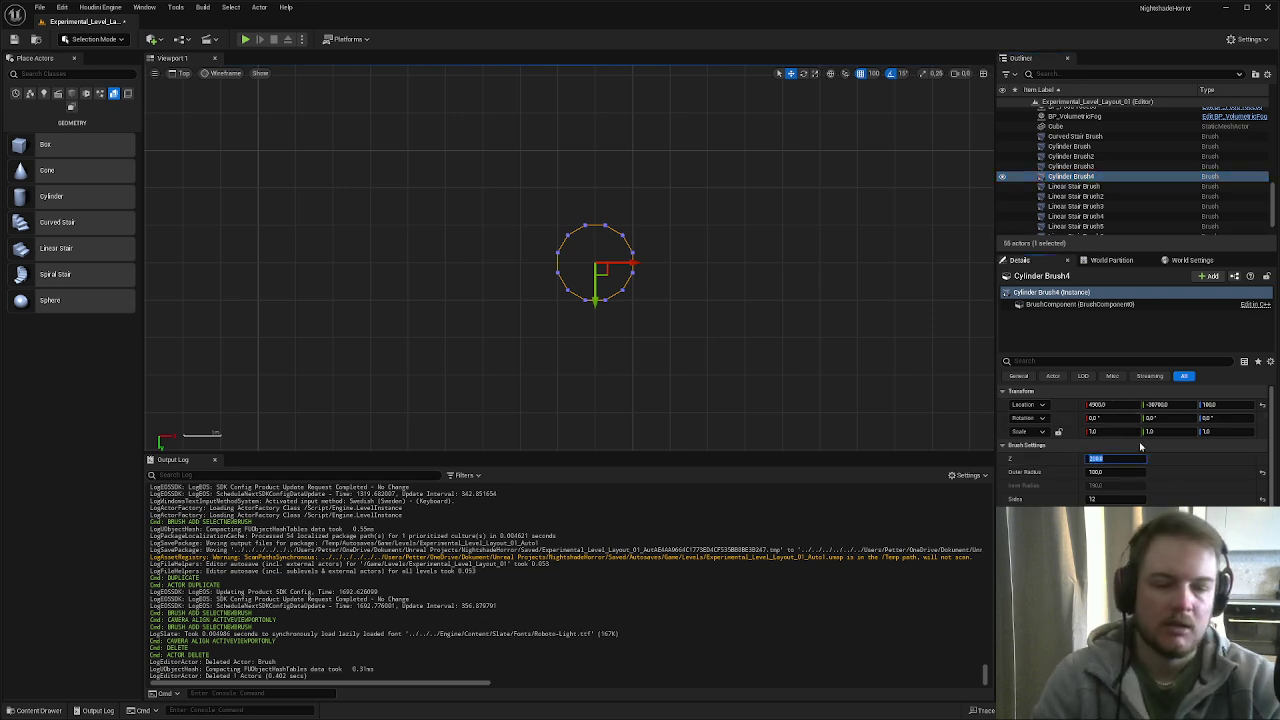
{"action": "type", "text": "8"}
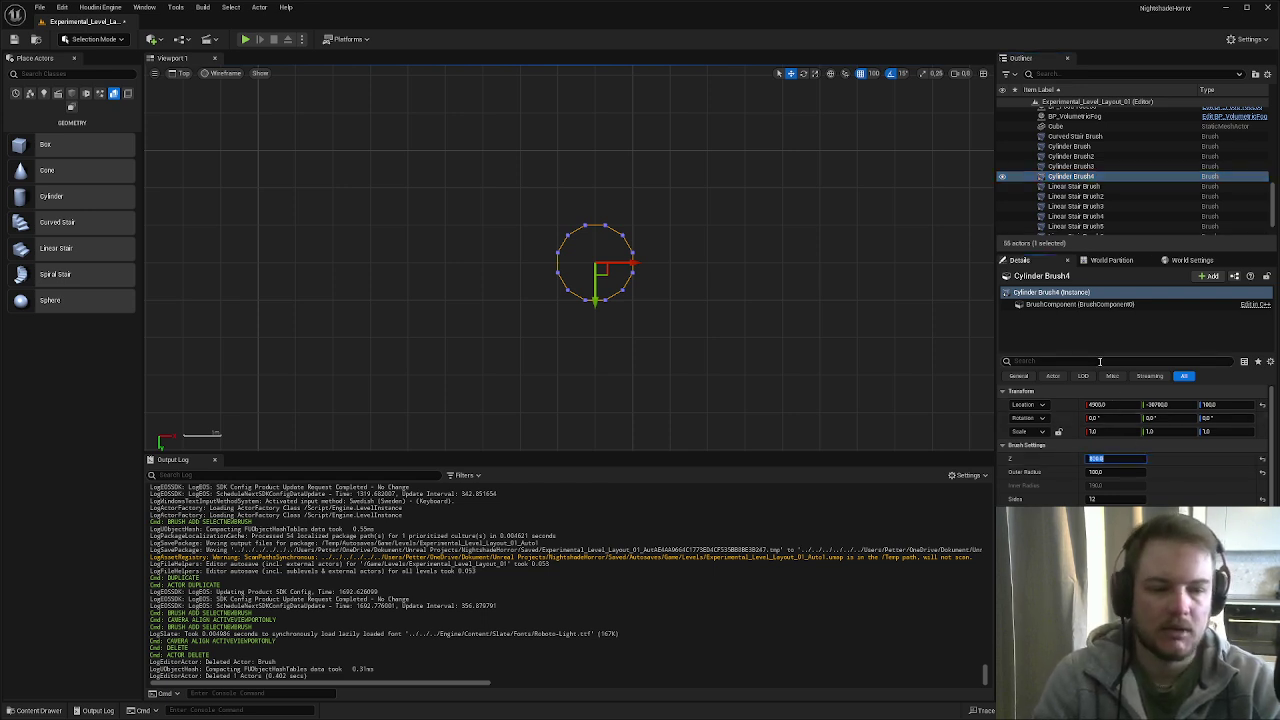
{"action": "left_click", "coordinate": [1231, 406]}
{"action": "type", "text": "400"}
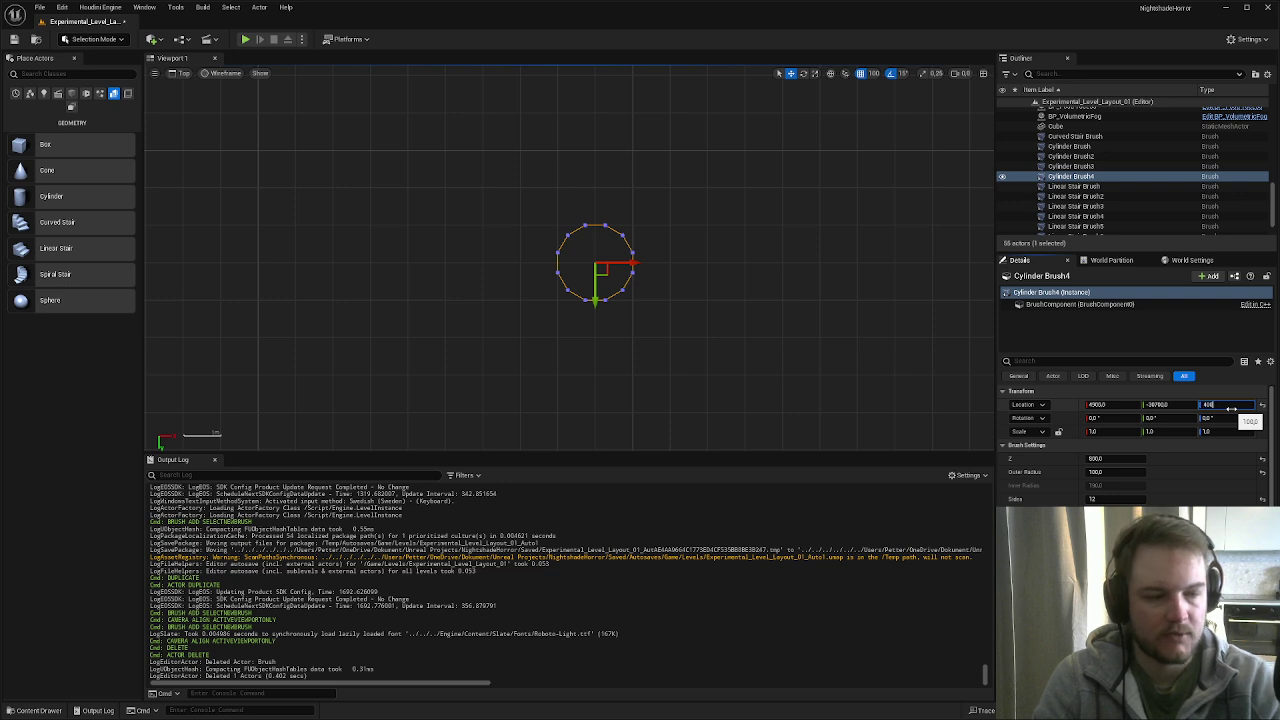
{"action": "key", "text": "Return"}
- Return to the perspective view and stack a duplicate of the column brush directly on top of the original
{"action": "mouse_move", "coordinate": [748, 253]}
{"action": "right_mouse_down"}
{"action": "mouse_move", "coordinate": [655, 190]}
{"action": "mouse_move", "coordinate": [595, 212]}
{"action": "right_mouse_up"}
{"action": "key", "text": "alt+g"}
{"action": "mouse_move", "coordinate": [716, 276]}
{"action": "left_mouse_down"}
{"action": "mouse_move", "coordinate": [718, 212]}
{"action": "mouse_move", "coordinate": [719, 275]}
{"action": "left_mouse_up"}
{"action": "mouse_move", "coordinate": [719, 275]}
{"action": "right_mouse_down"}
{"action": "mouse_move", "coordinate": [730, 300]}
{"action": "mouse_move", "coordinate": [805, 302]}
{"action": "mouse_move", "coordinate": [816, 240]}
{"action": "mouse_move", "coordinate": [842, 252]}
{"action": "right_mouse_up"}
{"action": "key", "text": "s"}
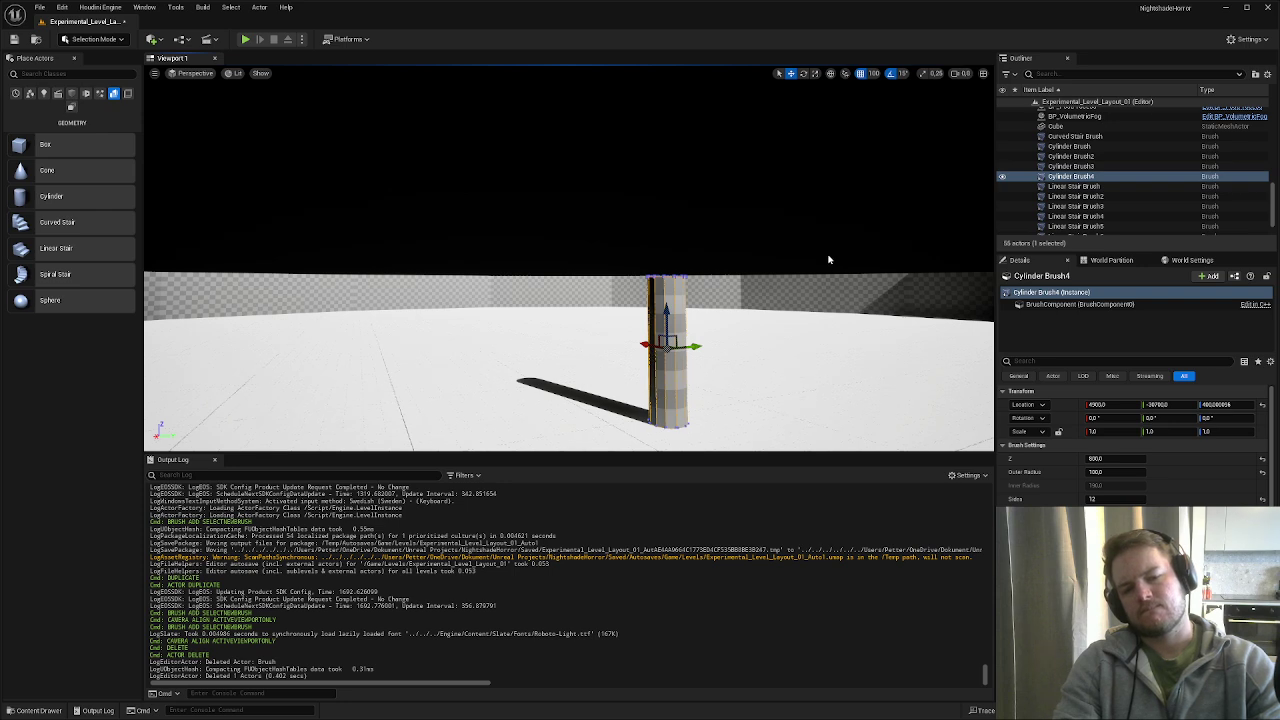
{"action": "left_click_drag", "start_coordinate": [669, 302], "coordinate": [679, 171], "text": "alt"}
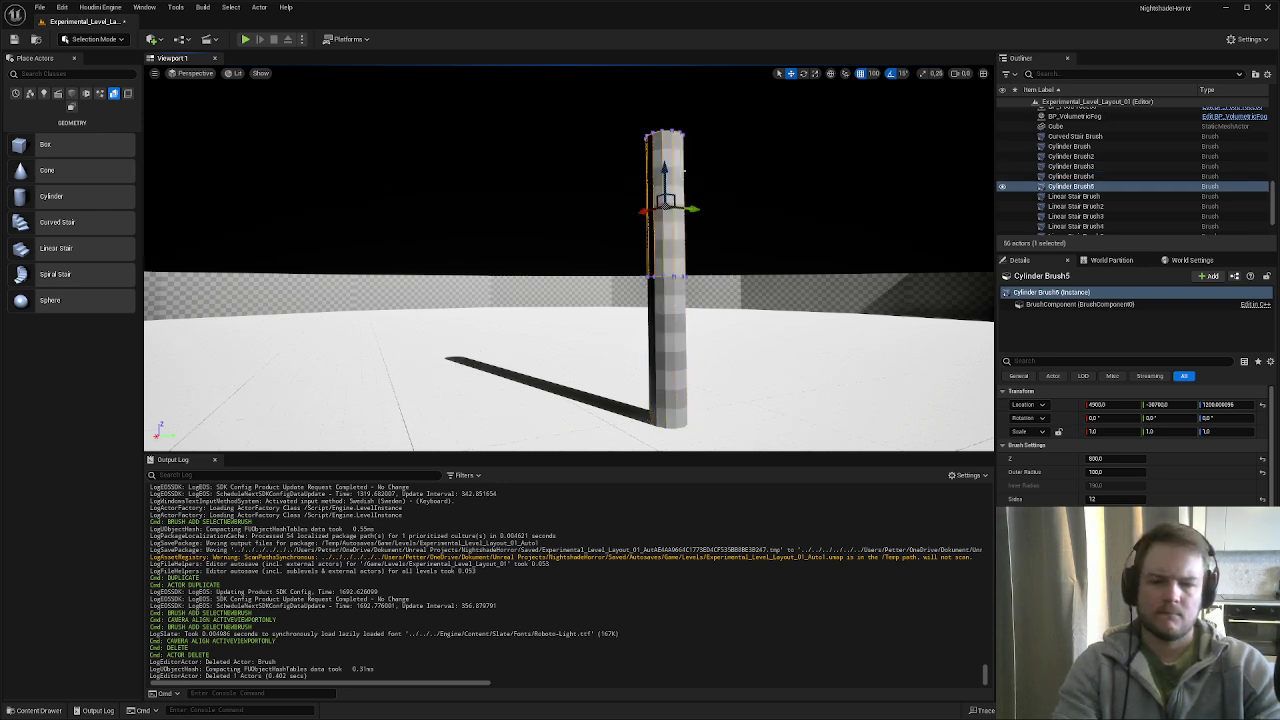
- Play the level from the floor near the column, look up to judge its height in game lighting, and stop playing
{"action": "right_click_drag", "start_coordinate": [663, 280], "coordinate": [706, 396]}
{"action": "right_click", "coordinate": [661, 279]}
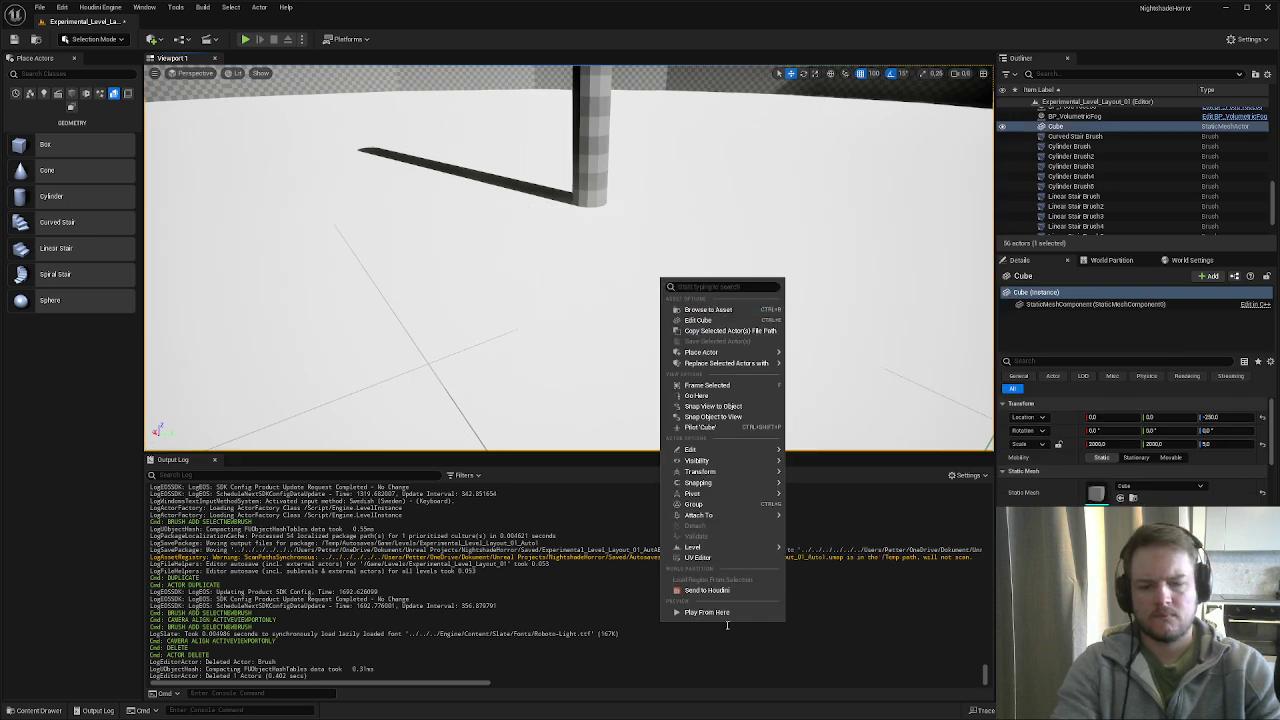
{"action": "left_click", "coordinate": [724, 613]}
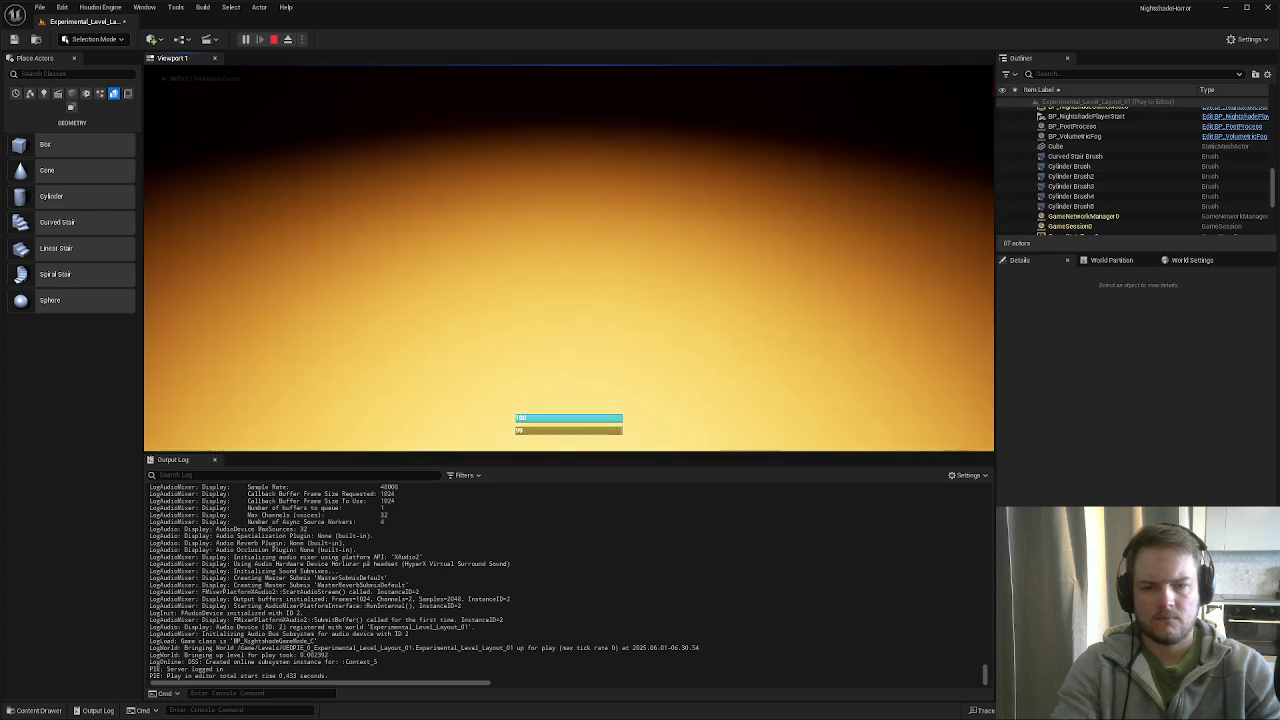
{"action": "key", "text": "w"}
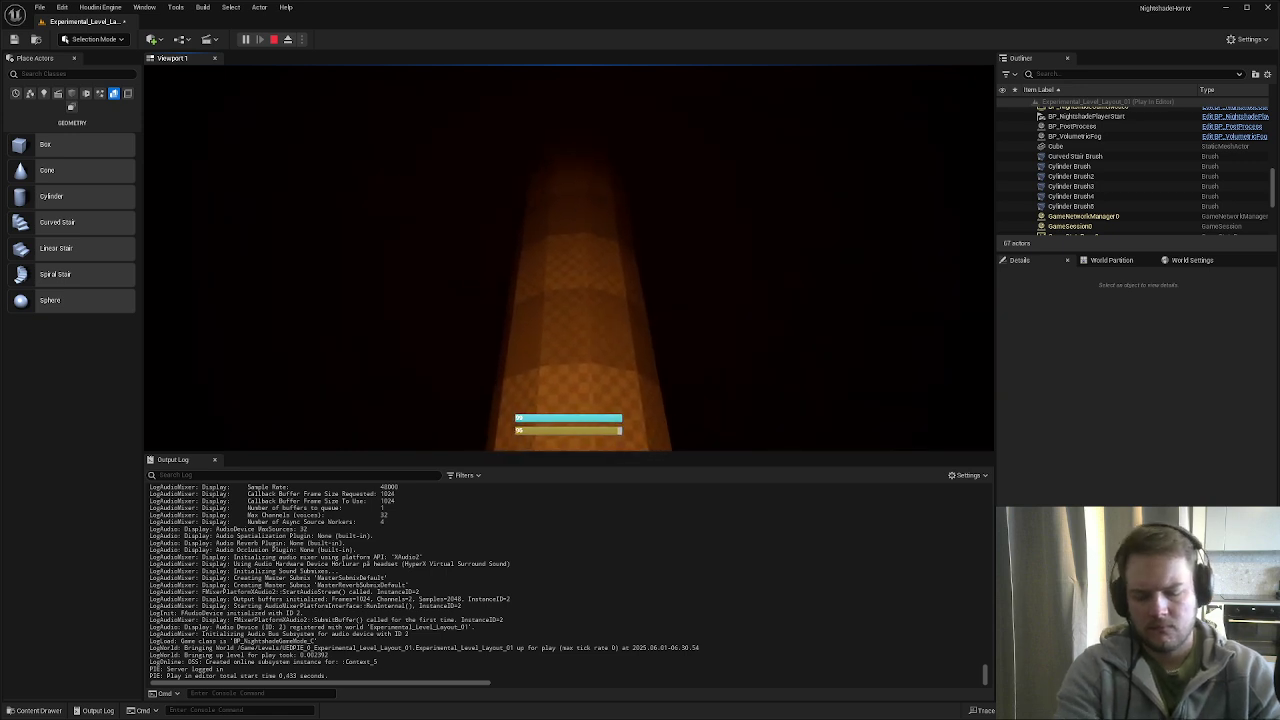
{"action": "key", "text": "F8"}
{"action": "left_click", "coordinate": [597, 143]}
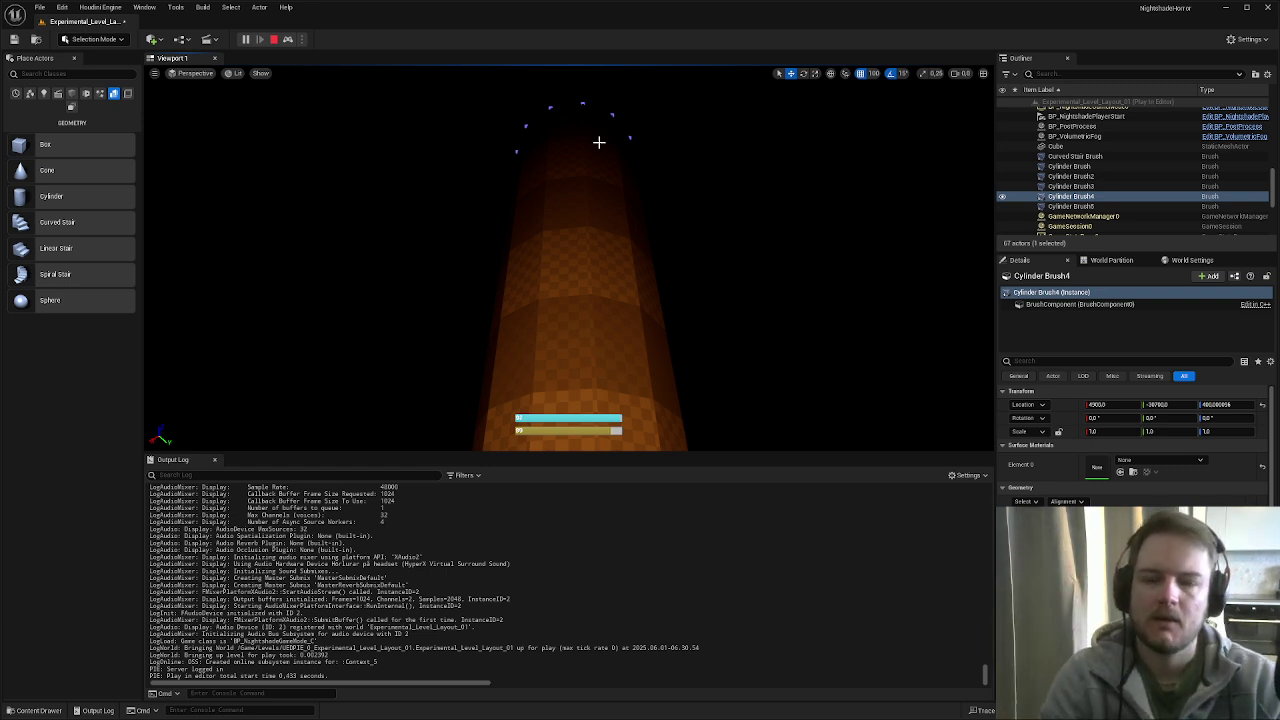
{"action": "left_click", "coordinate": [595, 143]}
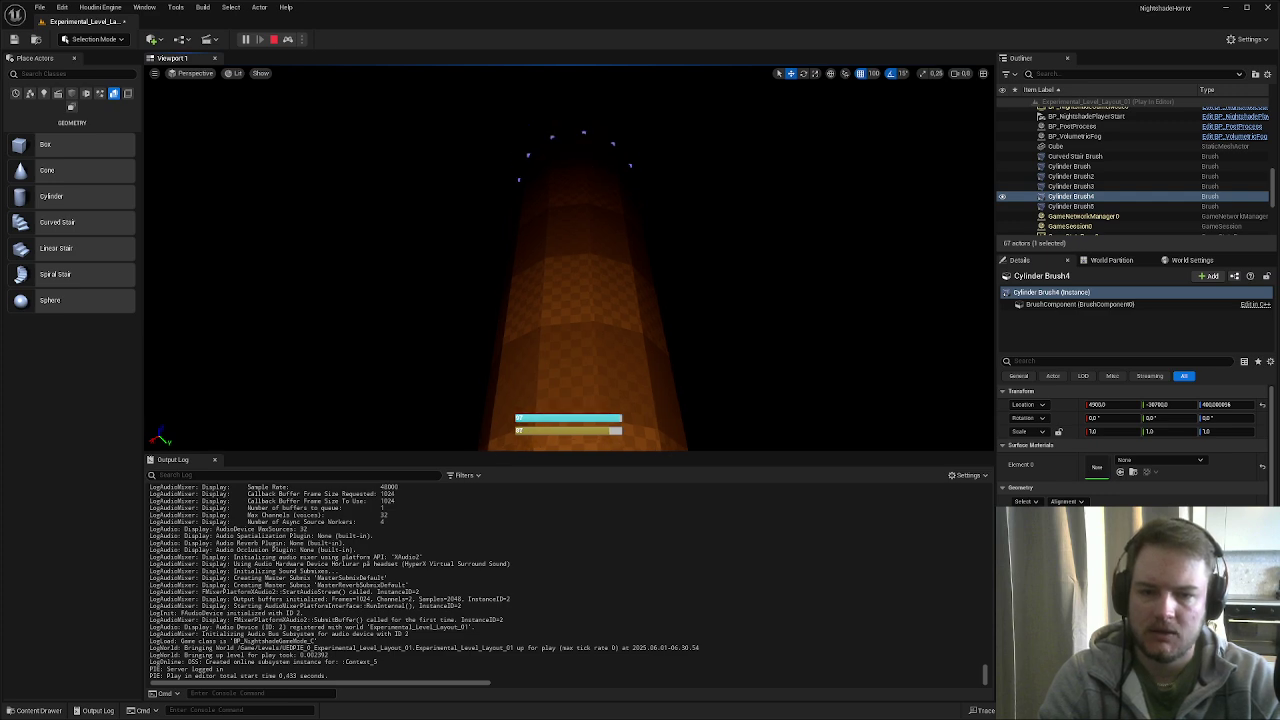
{"action": "key", "text": "Escape"}
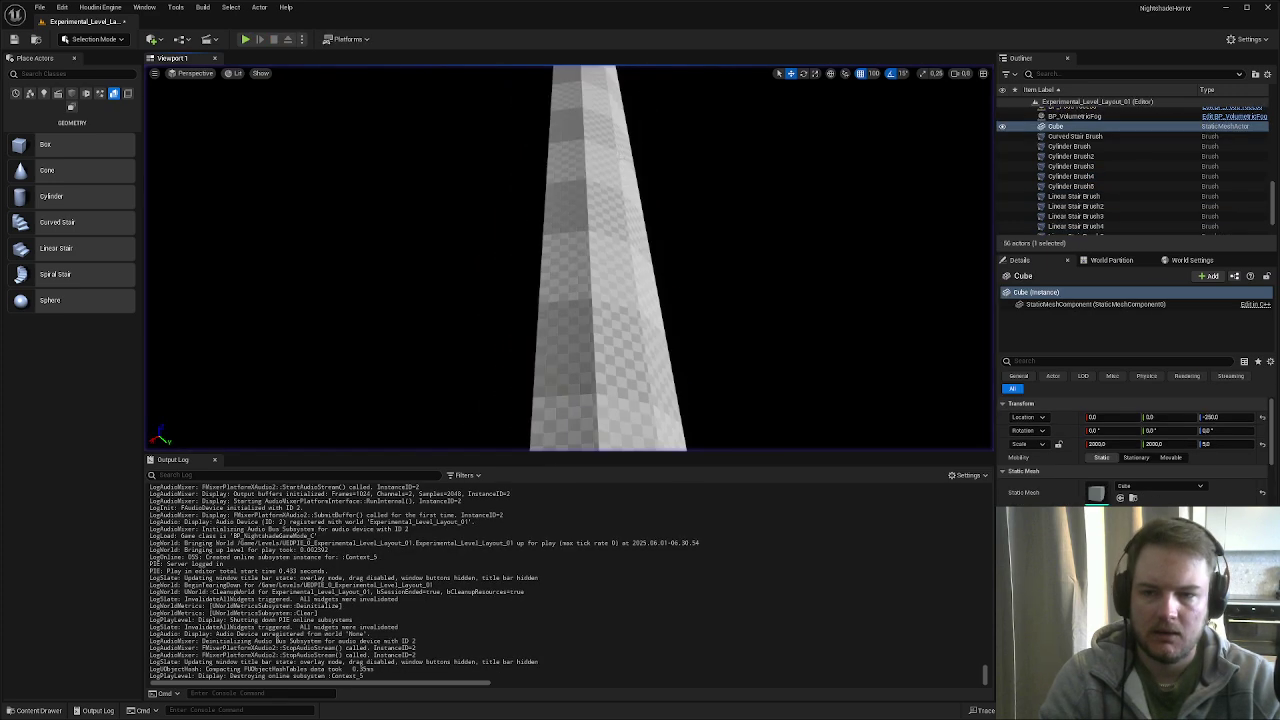
- Select the lower column brush and increase its Z height so it overlaps the upper duplicate
{"action": "mouse_move", "coordinate": [577, 245]}
{"action": "right_mouse_down"}
{"action": "mouse_move", "coordinate": [577, 330]}
{"action": "mouse_move", "coordinate": [590, 335]}
{"action": "right_mouse_up"}
{"action": "left_click", "coordinate": [577, 245]}
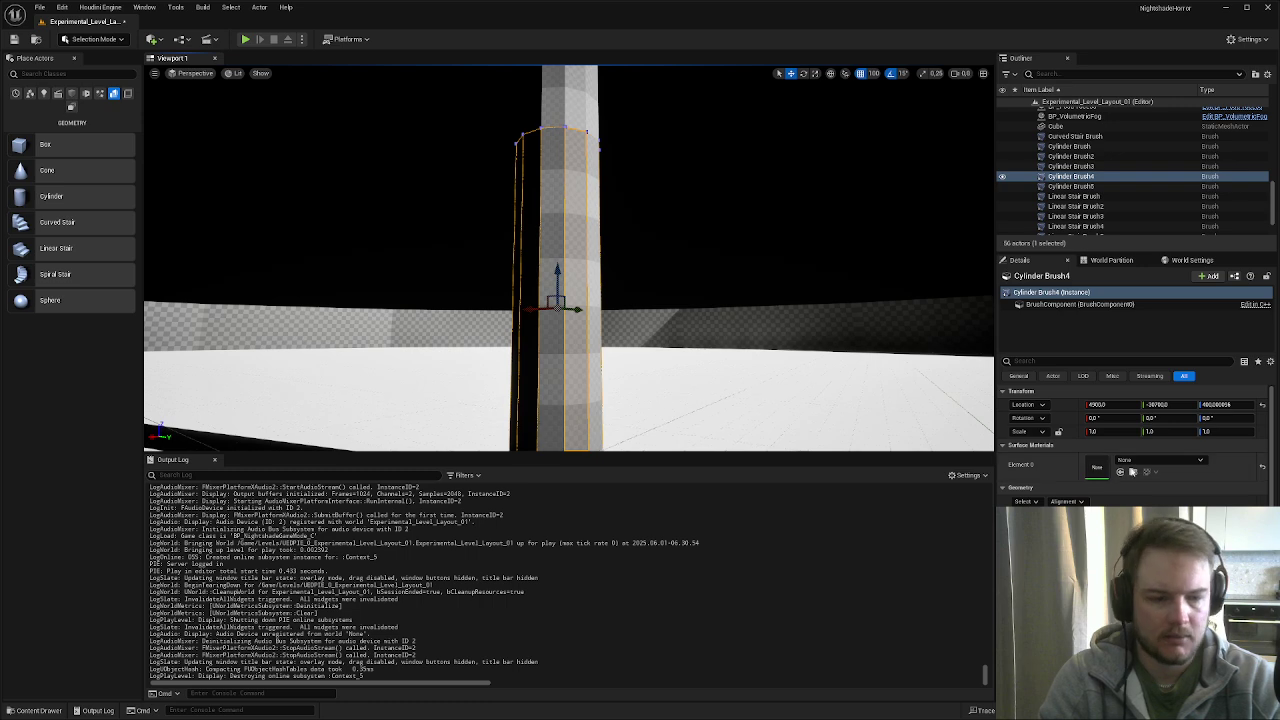
{"action": "key", "text": "s"}
{"action": "mouse_move", "coordinate": [906, 430]}
{"action": "right_mouse_down"}
{"action": "mouse_move", "coordinate": [892, 484]}
{"action": "mouse_move", "coordinate": [896, 462]}
{"action": "mouse_move", "coordinate": [762, 277]}
{"action": "right_mouse_up"}
{"action": "right_click_drag", "start_coordinate": [782, 404], "coordinate": [826, 446]}
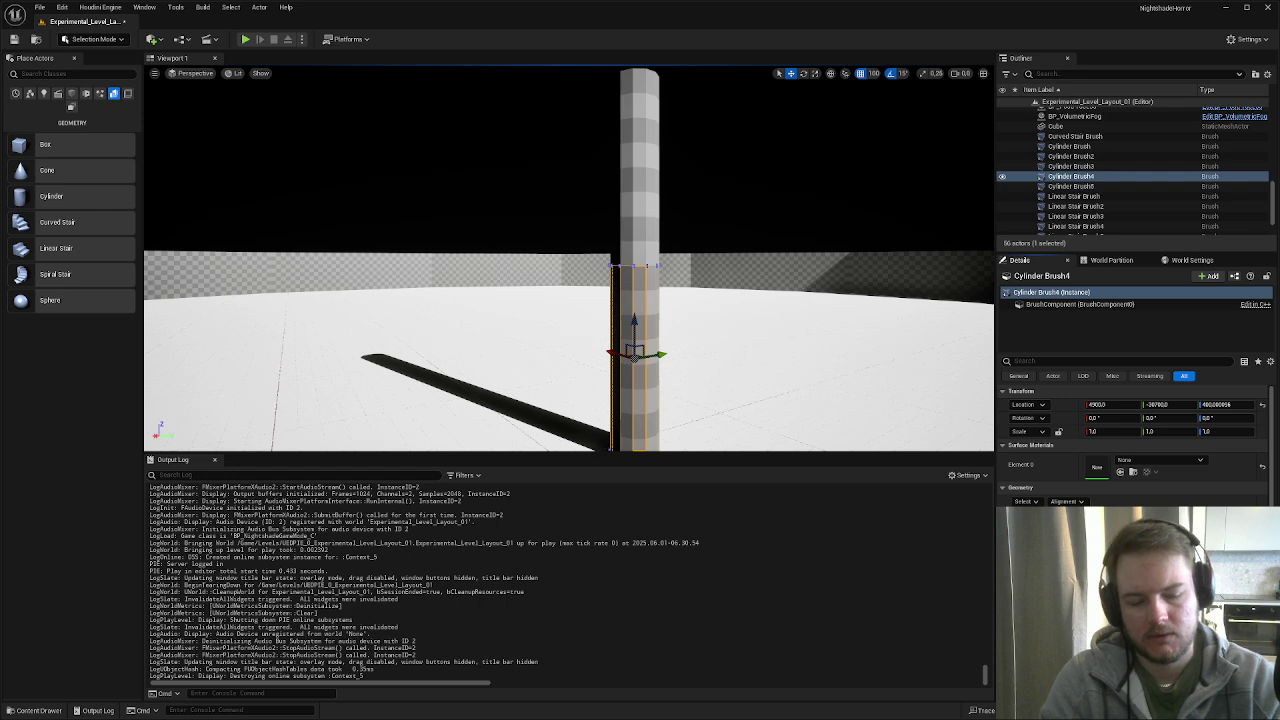
{"action": "key", "text": "Return"}
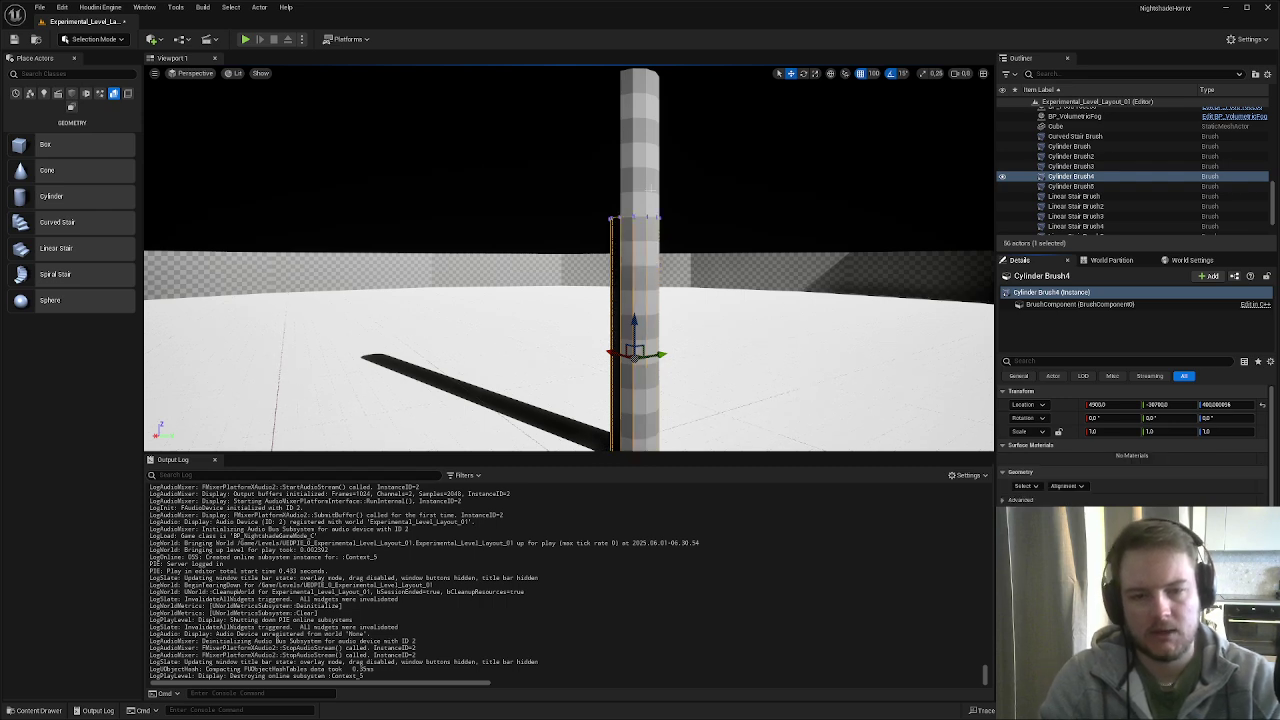
- Delete the upper duplicate column brush and select the remaining taller column brush
{"action": "left_click", "coordinate": [650, 187]}
{"action": "key", "text": "Delete"}
{"action": "left_click", "coordinate": [635, 320]}
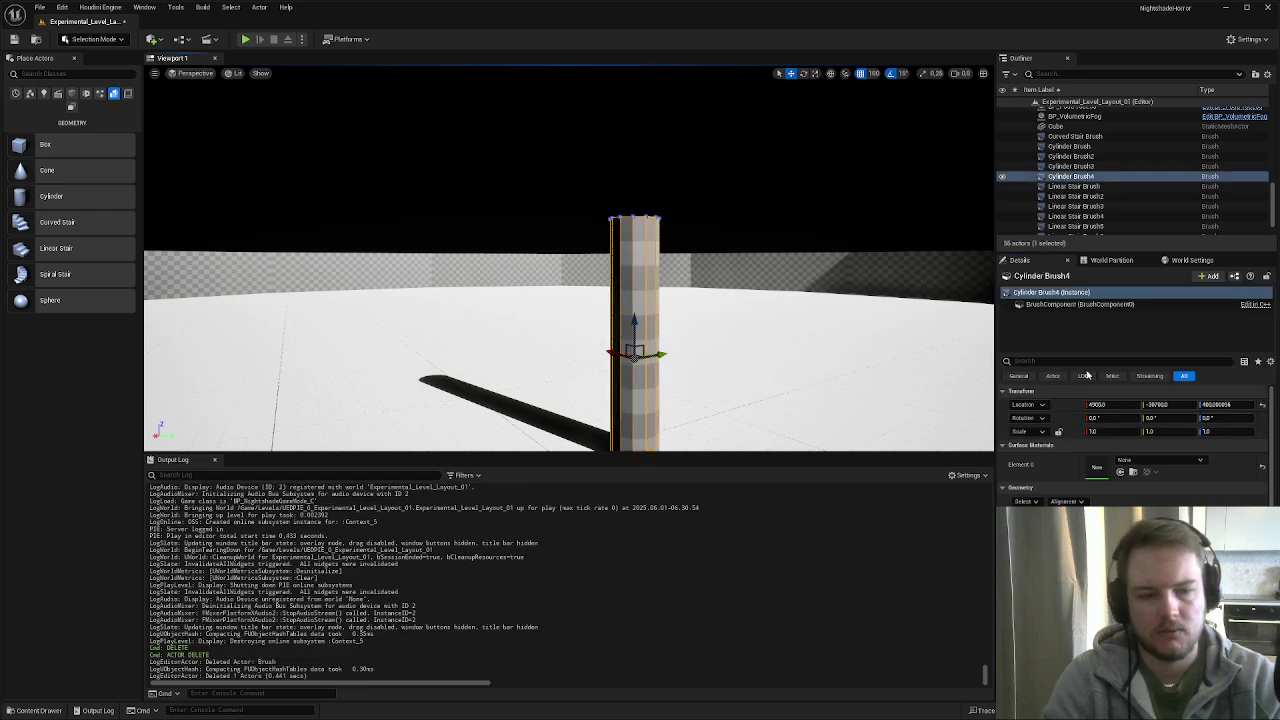
- Set the column brush's Z location to 500 and its Z height to 1000
{"action": "left_click", "coordinate": [1248, 404]}
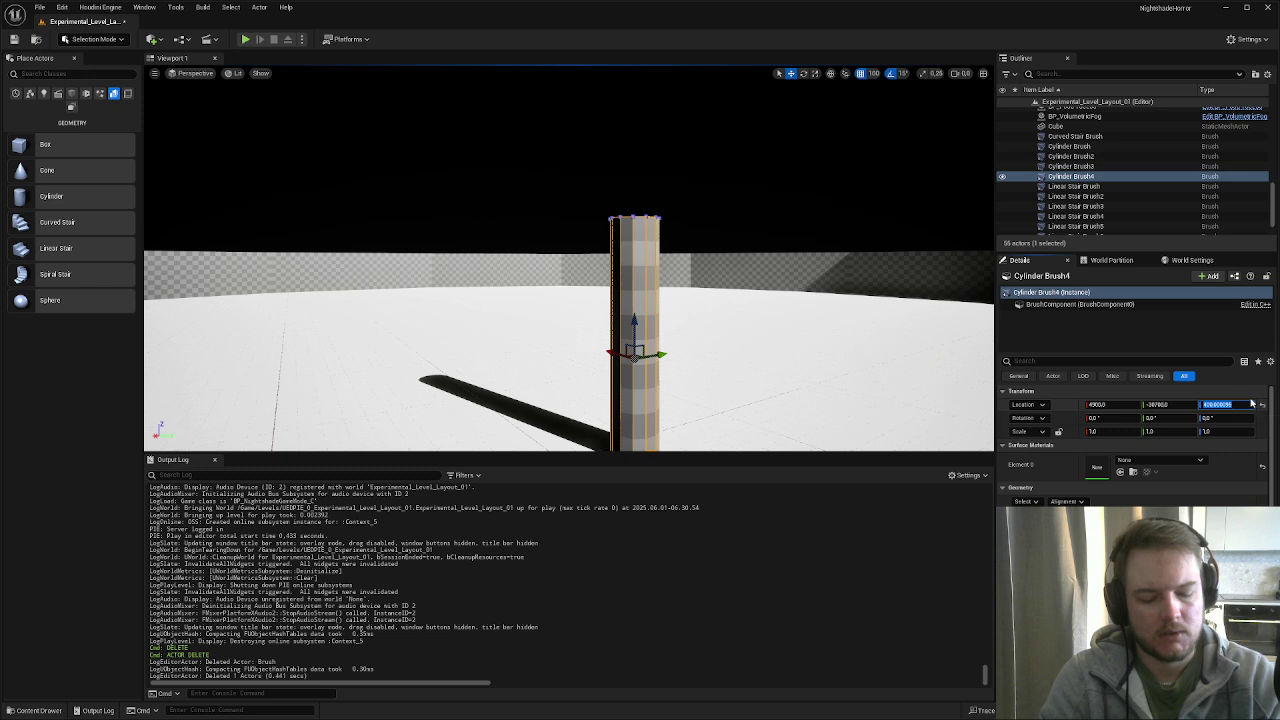
{"action": "type", "text": "600"}
{"action": "key", "text": "Return"}
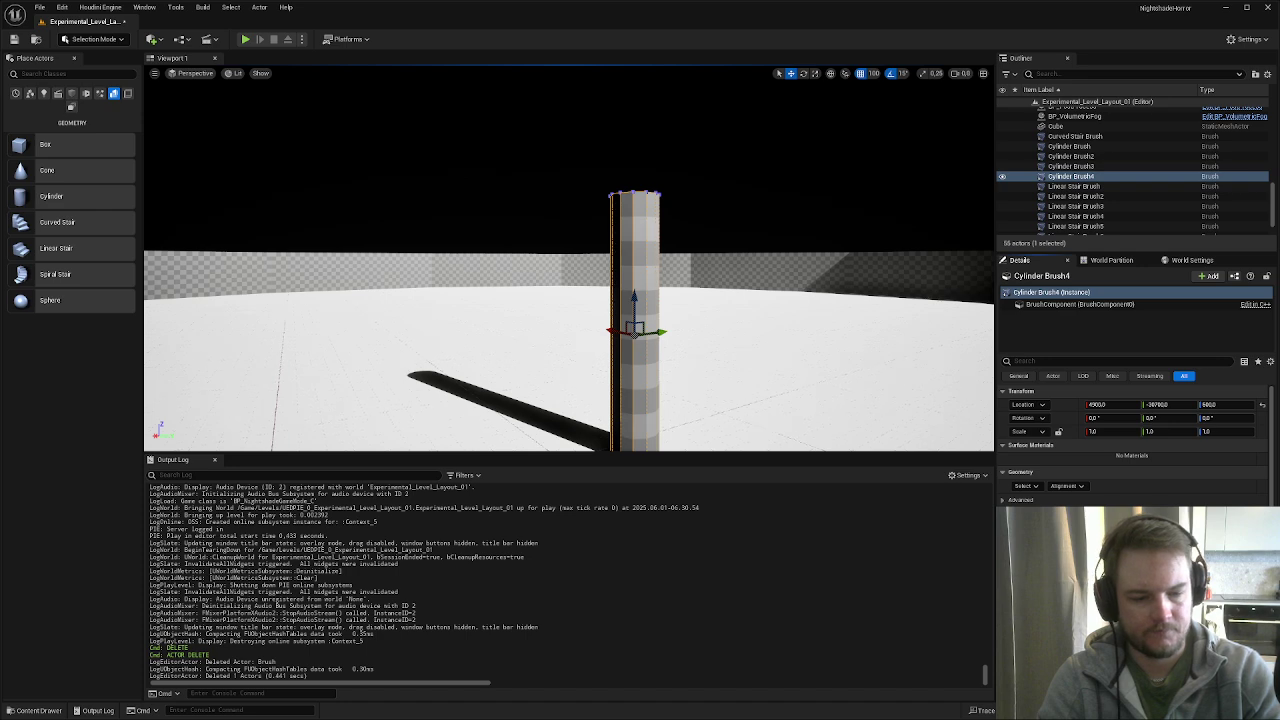
{"action": "key", "text": "Return"}
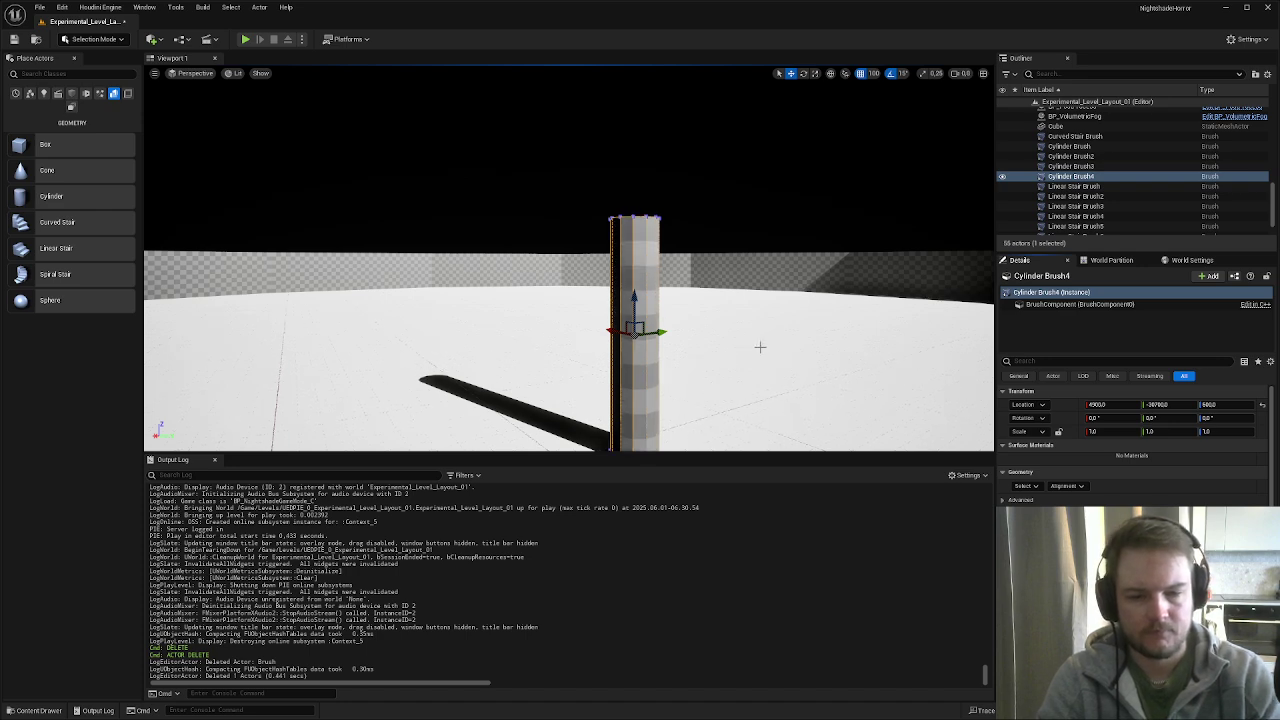
- Play the level from the floor beside the column to judge its height in game lighting, and stop playing
{"action": "scroll", "coordinate": [760, 347], "scroll_direction": "down", "scroll_amount": 3}
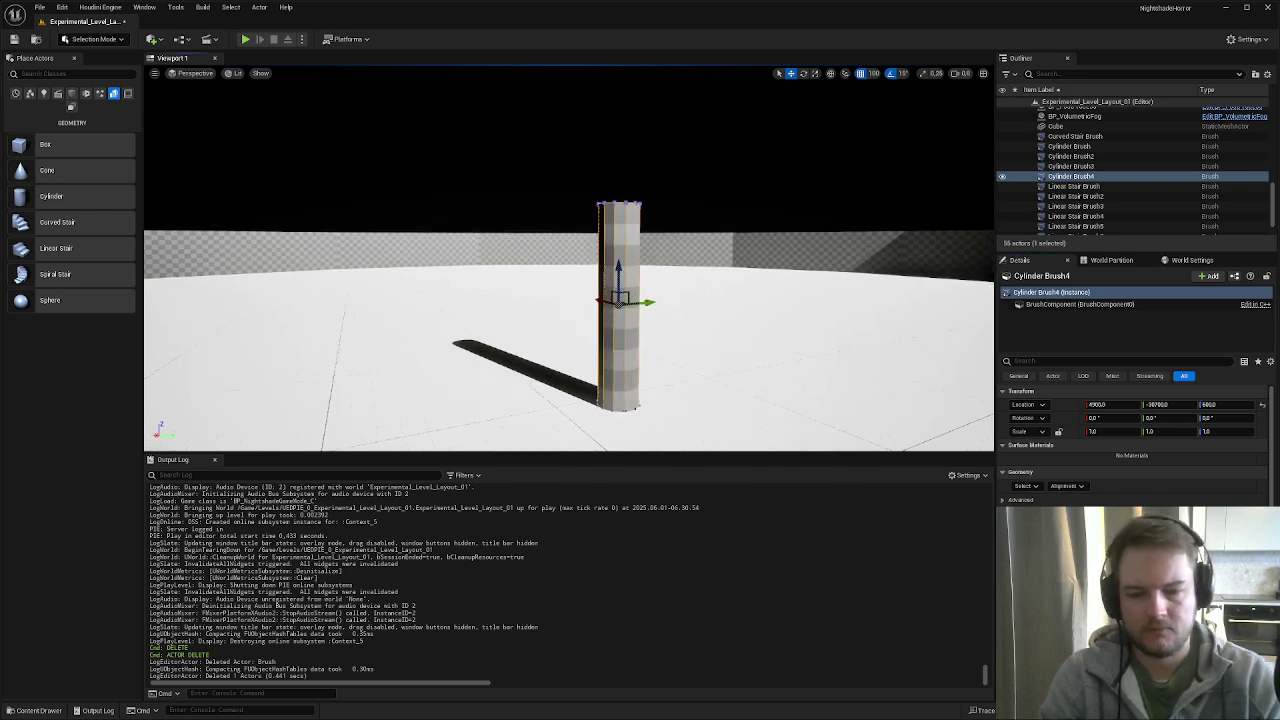
{"action": "right_click", "coordinate": [684, 408]}
{"action": "key", "text": "Escape"}
{"action": "right_click", "coordinate": [716, 410]}
{"action": "key", "text": "Escape"}
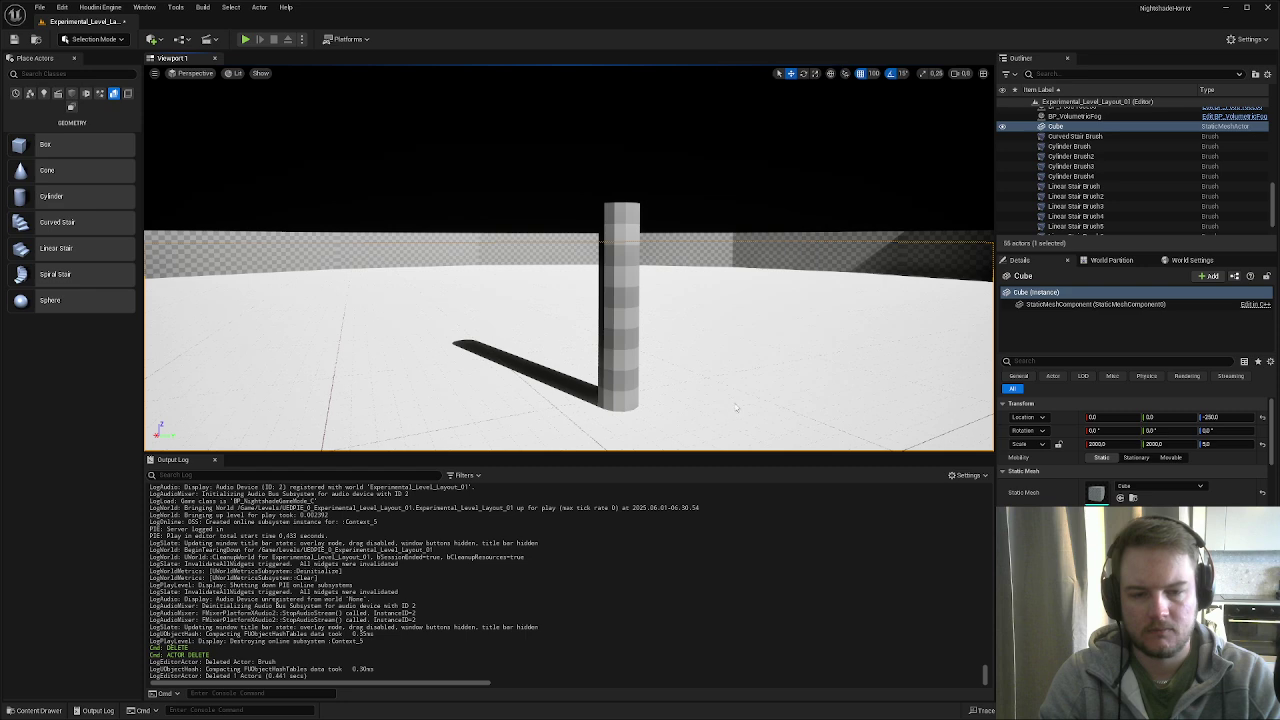
{"action": "key", "text": "alt+p"}
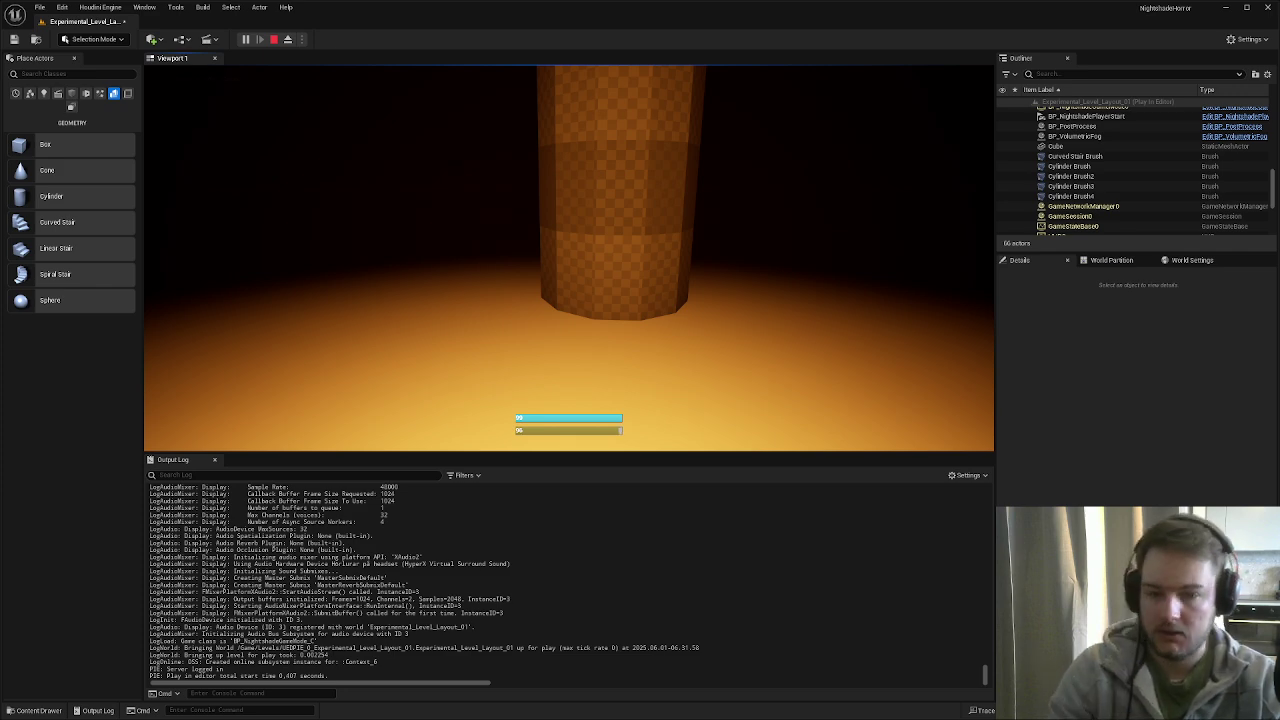
{"action": "key", "text": "Escape"}
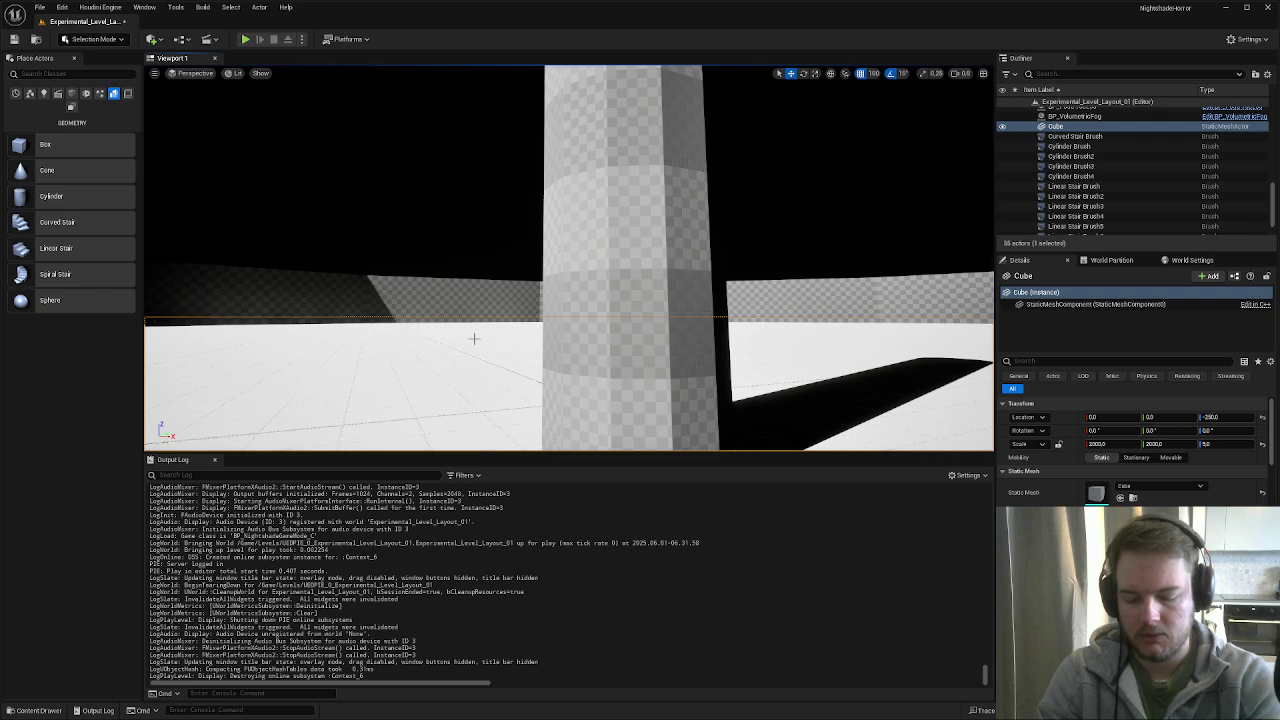
- Show the round arena in the top view and set the position grid snap to 500
{"action": "key", "text": "alt+j"}
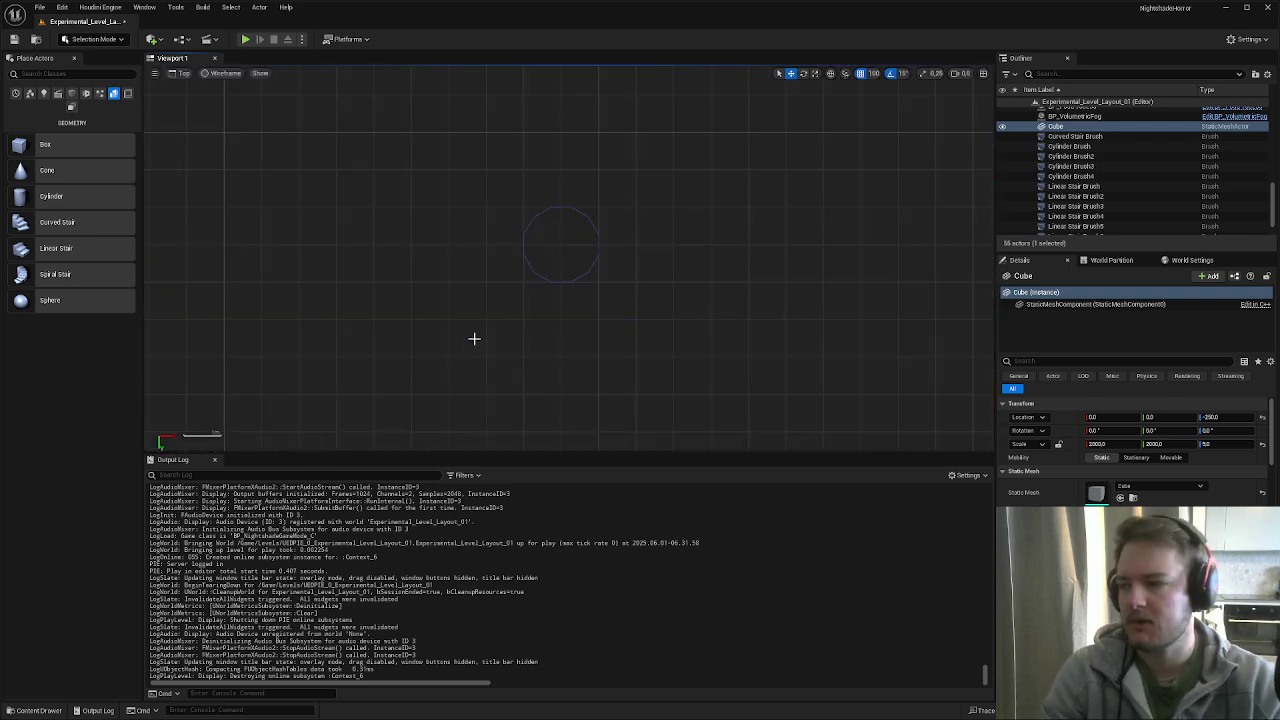
{"action": "scroll", "coordinate": [470, 291], "scroll_direction": "up", "scroll_amount": 10}
{"action": "scroll", "coordinate": [484, 290], "scroll_direction": "down", "scroll_amount": 5}
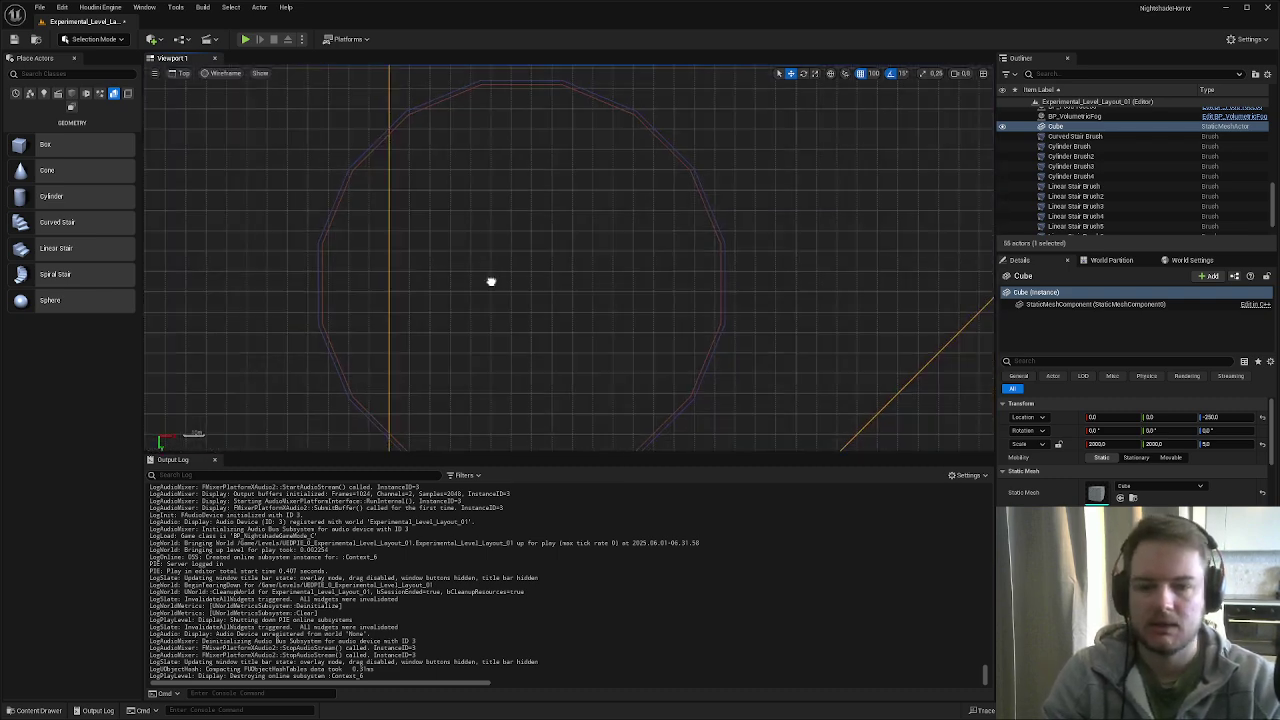
{"action": "scroll", "coordinate": [491, 277], "scroll_direction": "up", "scroll_amount": 2}
{"action": "right_click_drag", "start_coordinate": [554, 300], "coordinate": [520, 241]}
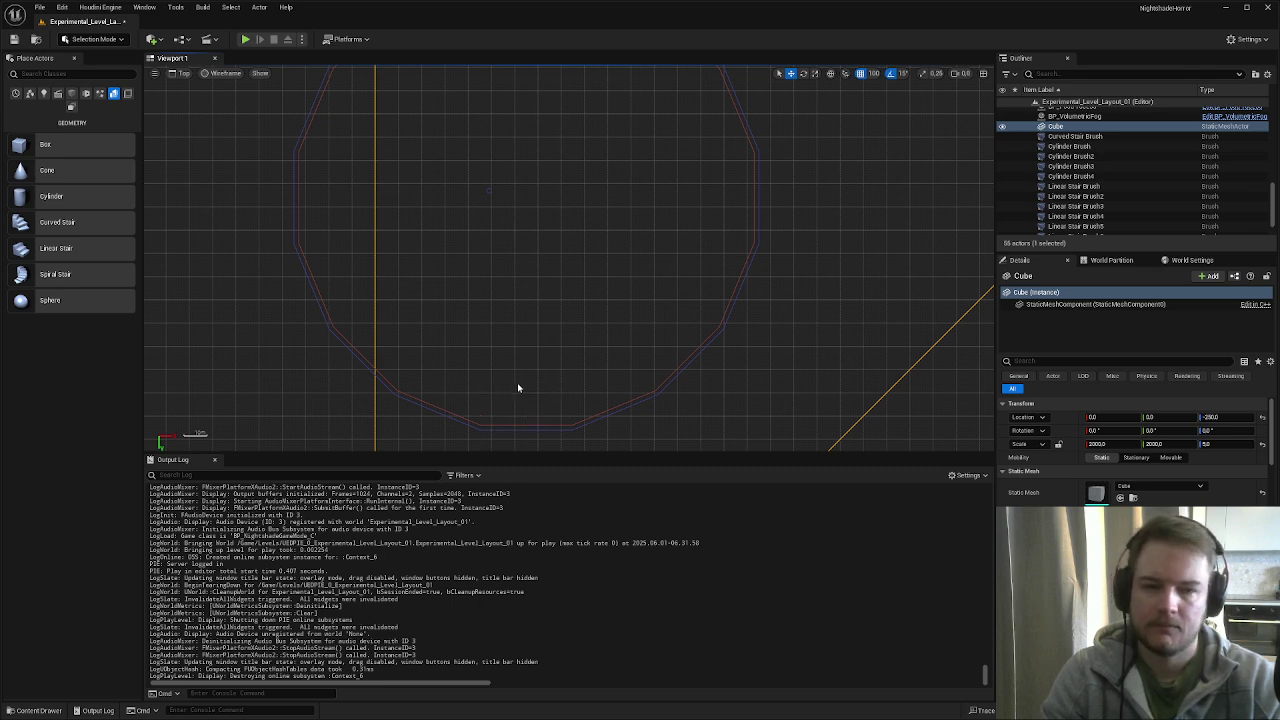
{"action": "left_click", "coordinate": [873, 73]}
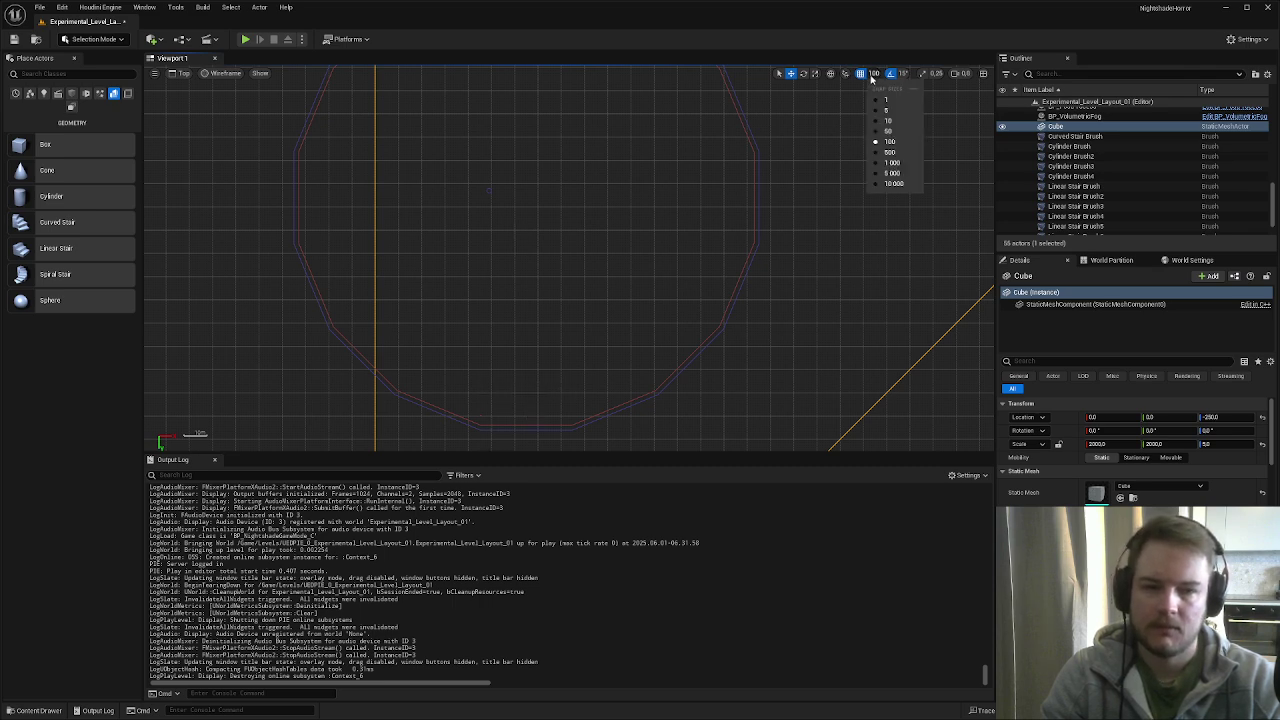
{"action": "left_click", "coordinate": [888, 152]}
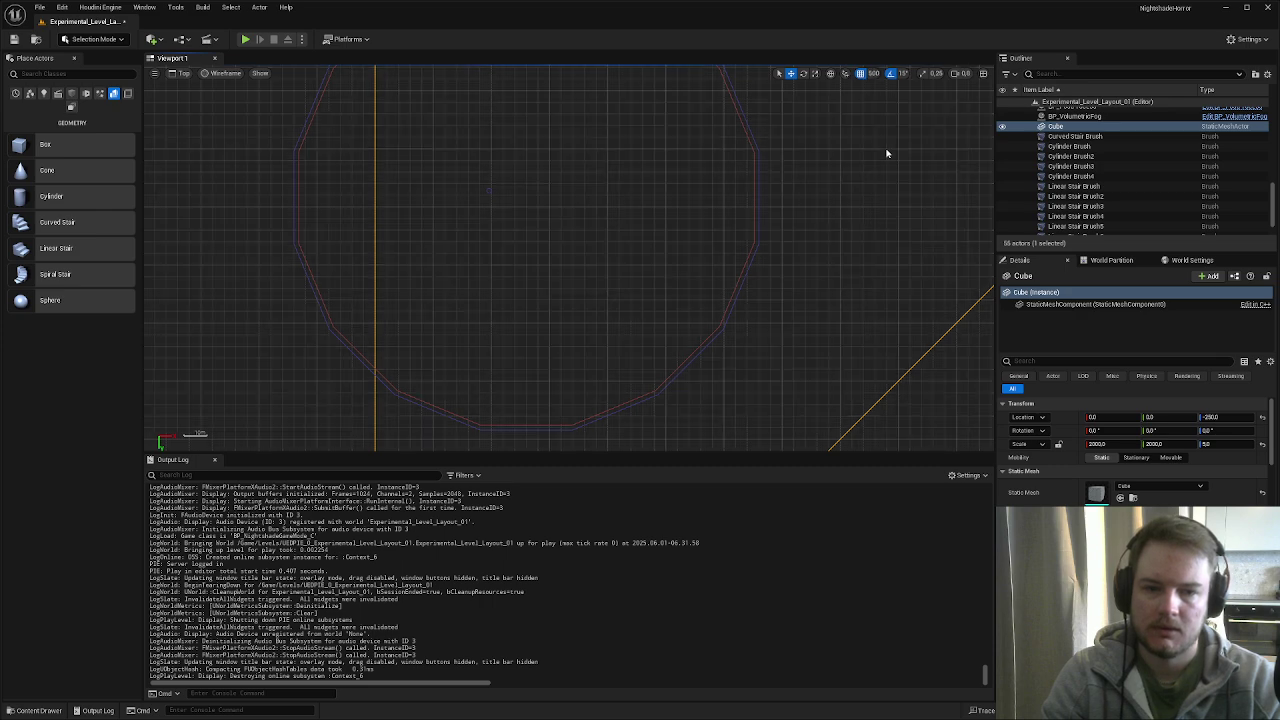
- Set the column brush's X location to 5000 and move it along Y to -30000 using a 100 grid snap
{"action": "left_click", "coordinate": [487, 192]}
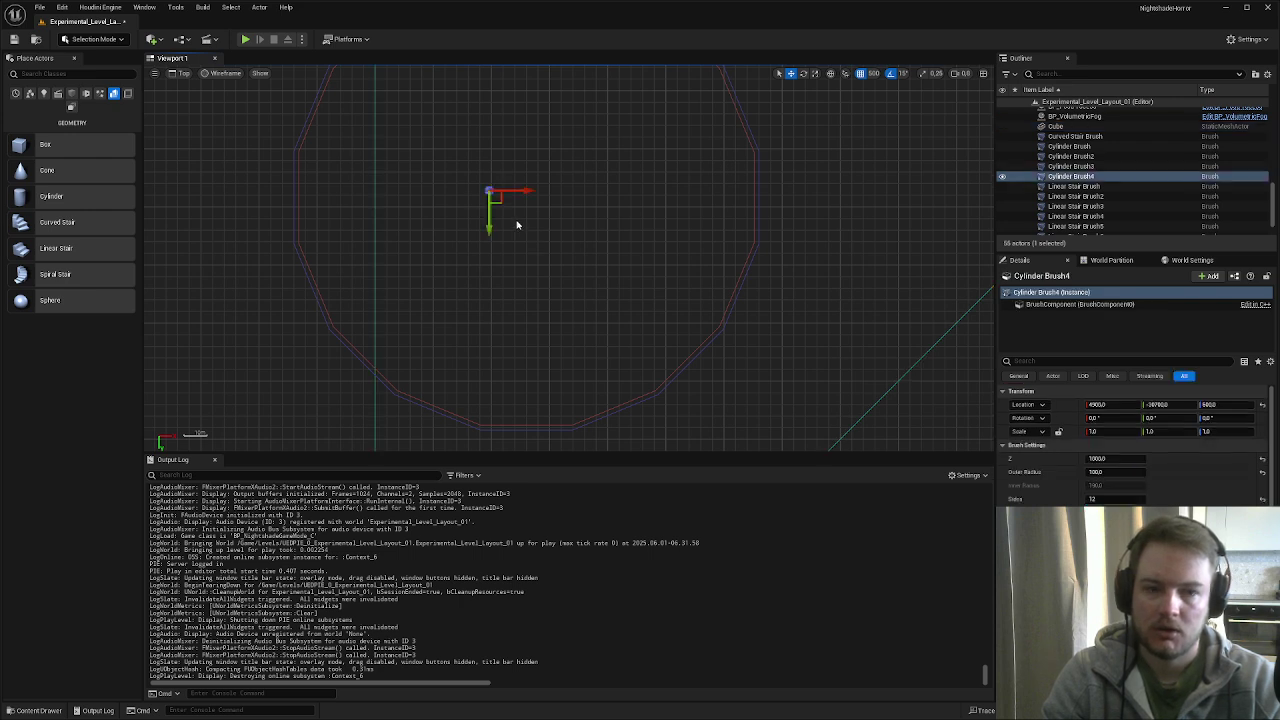
{"action": "left_click", "coordinate": [1128, 405]}
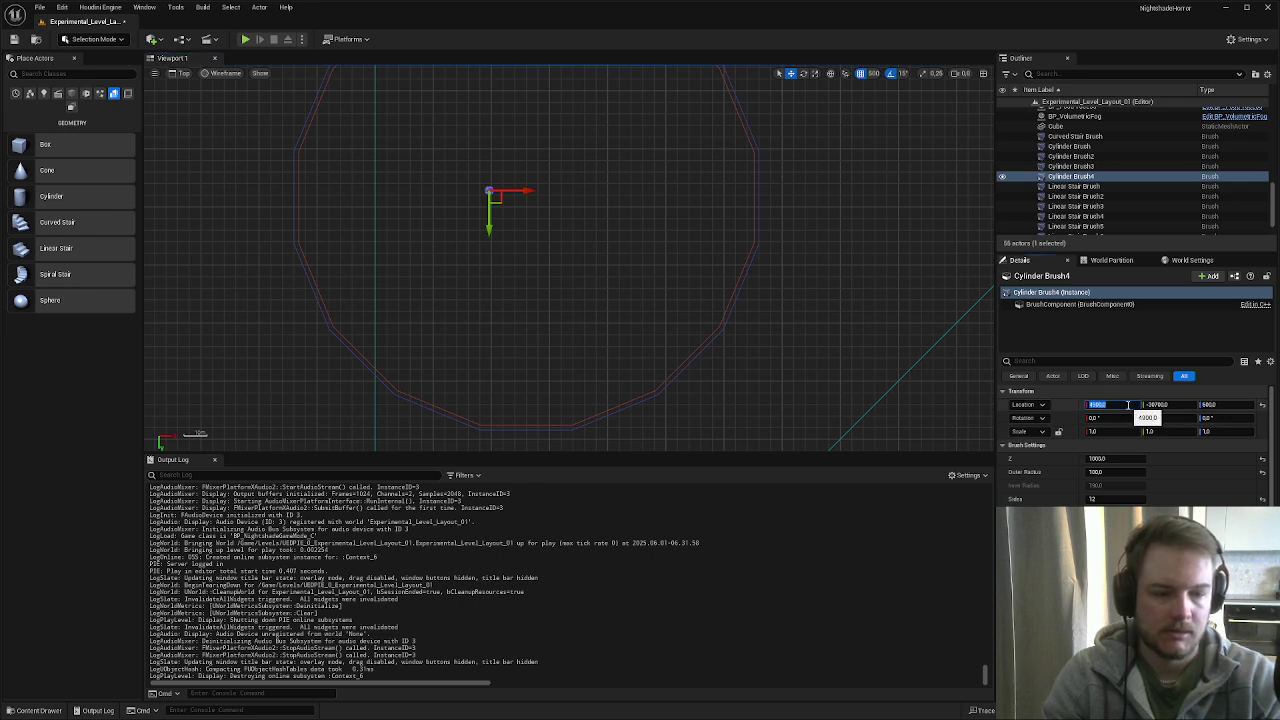
{"action": "type", "text": "50"}
{"action": "key", "text": "Tab"}
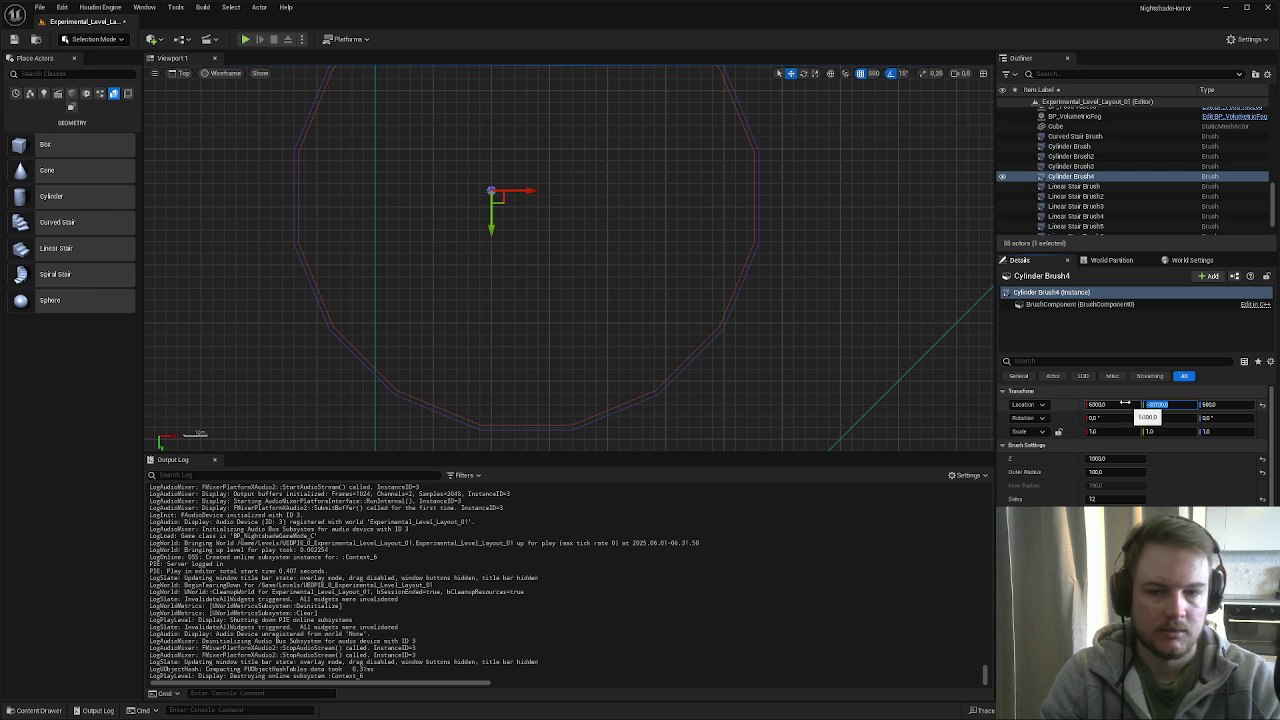
{"action": "left_click", "coordinate": [873, 74]}
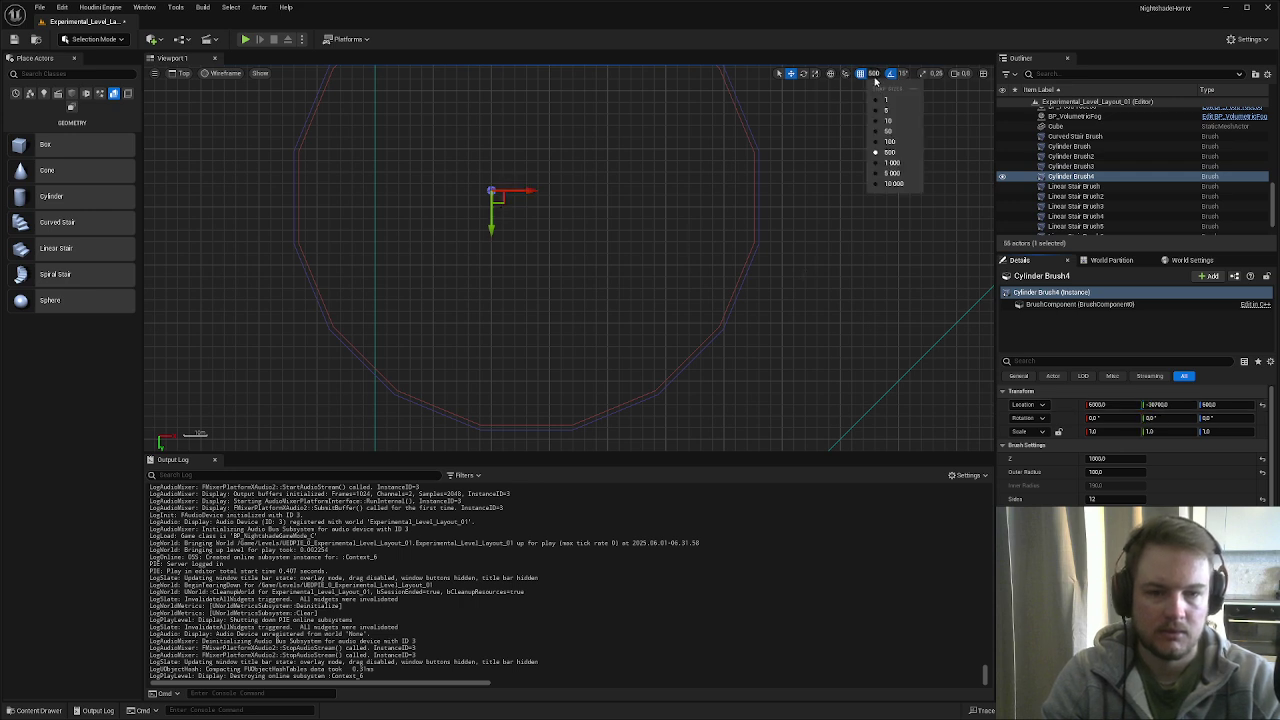
{"action": "left_click", "coordinate": [882, 142]}
{"action": "left_click_drag", "start_coordinate": [499, 220], "coordinate": [492, 240]}
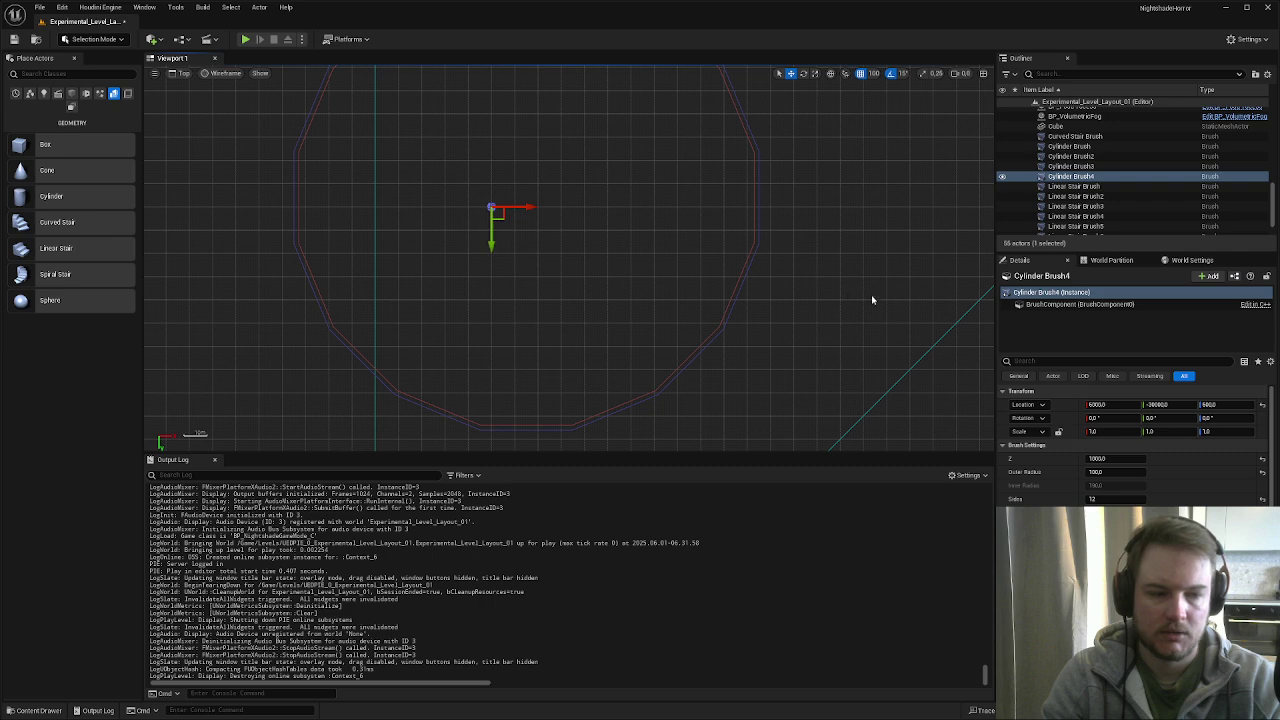
- With a 500 grid snap, move the column to Y -22500 inside the arena wall and duplicate it along X at 5000, 7500 and 10000
{"action": "left_click", "coordinate": [873, 74]}
{"action": "left_click", "coordinate": [888, 150]}
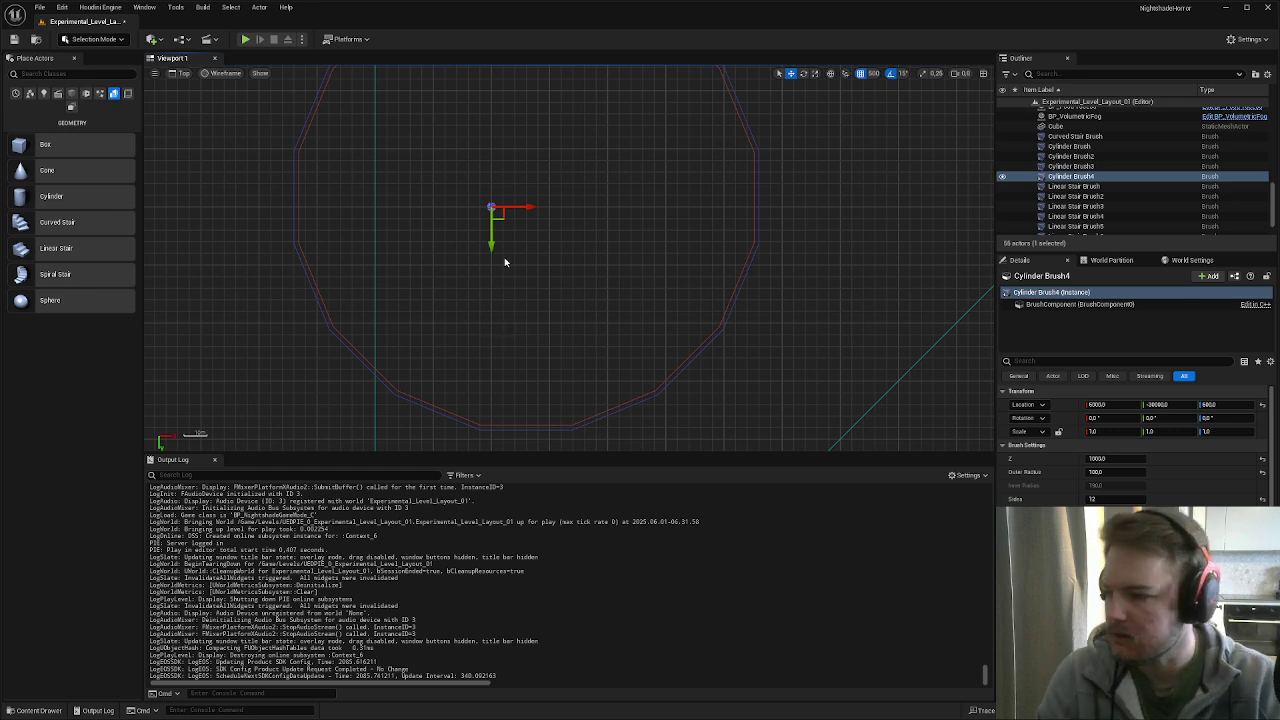
{"action": "right_click_drag", "start_coordinate": [505, 262], "coordinate": [573, 260]}
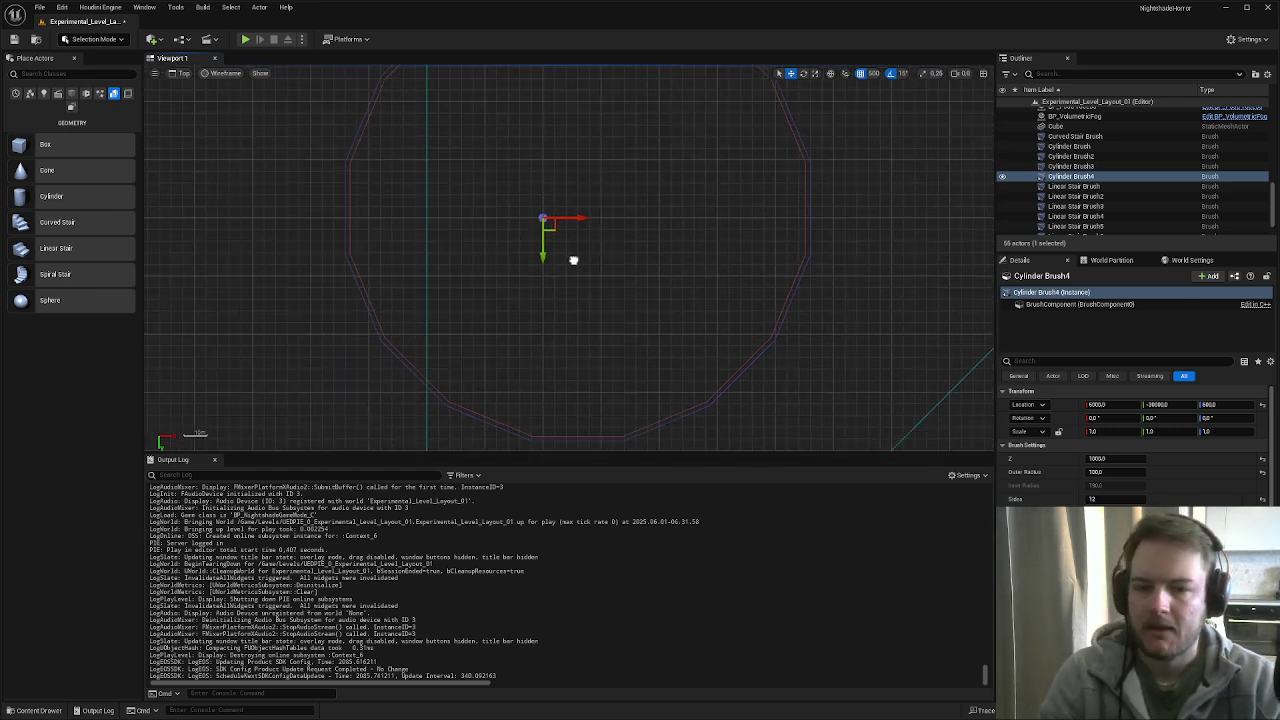
{"action": "mouse_move", "coordinate": [556, 230]}
{"action": "left_mouse_down"}
{"action": "mouse_move", "coordinate": [548, 315]}
{"action": "mouse_move", "coordinate": [517, 398]}
{"action": "mouse_move", "coordinate": [498, 405]}
{"action": "mouse_move", "coordinate": [612, 394]}
{"action": "mouse_move", "coordinate": [555, 403]}
{"action": "left_mouse_up"}
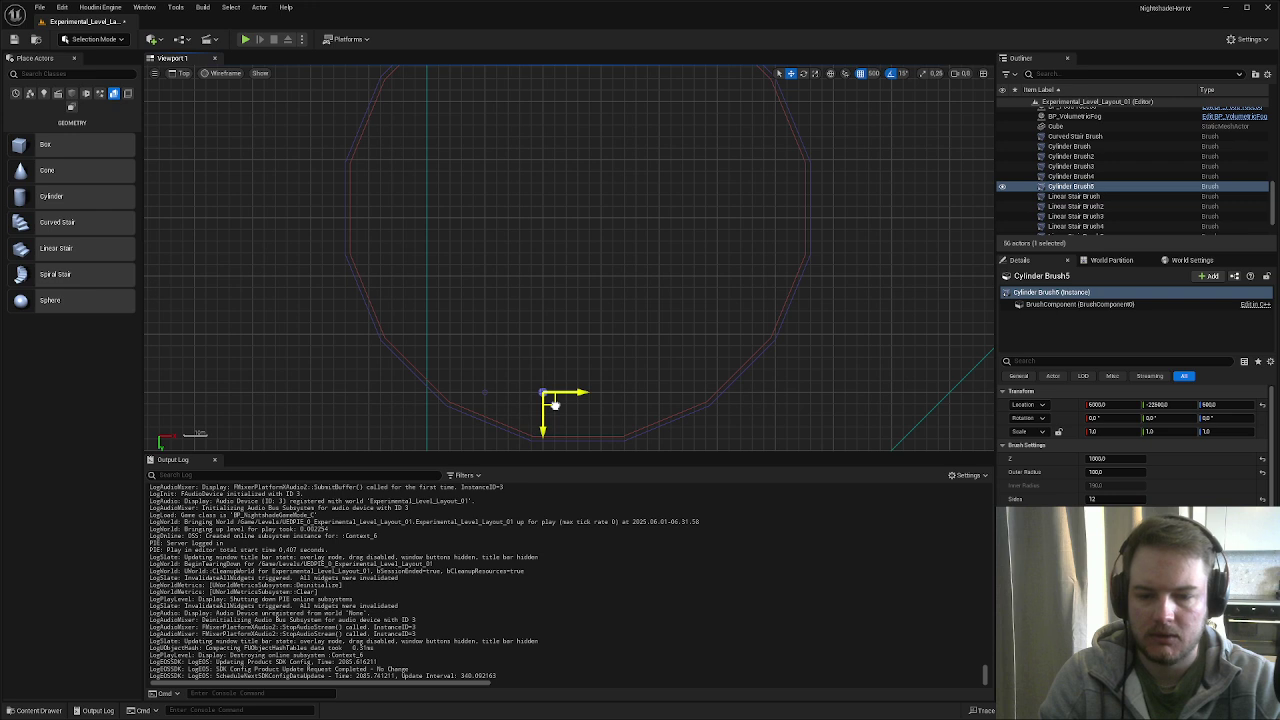
{"action": "key", "text": "ctrl+z"}
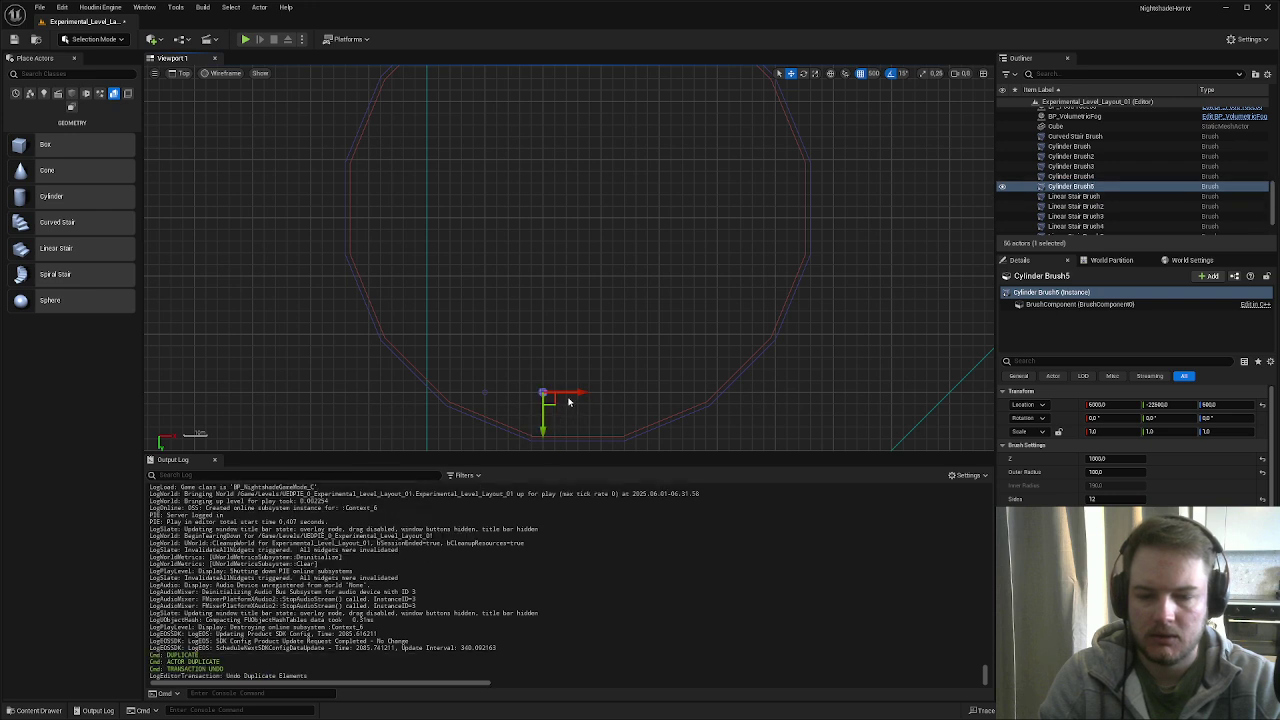
{"action": "left_click_drag", "start_coordinate": [565, 393], "coordinate": [623, 393], "text": "alt"}
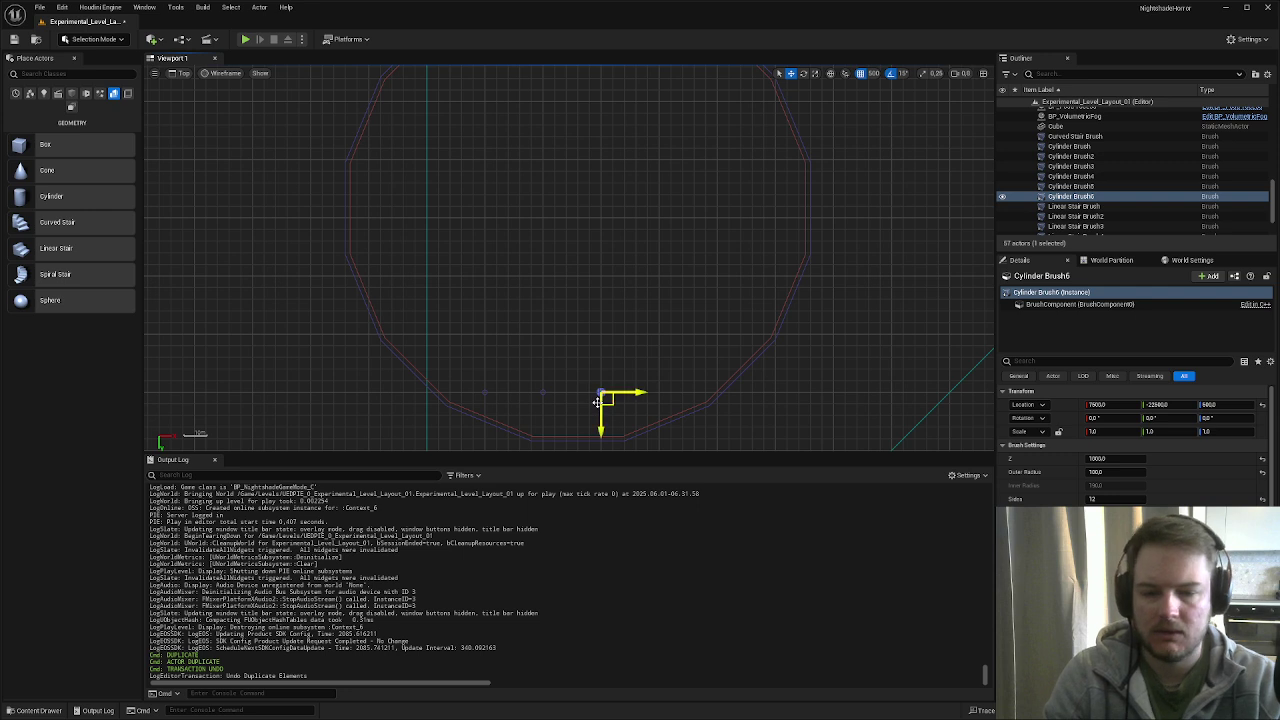
{"action": "left_click_drag", "start_coordinate": [628, 404], "coordinate": [670, 398], "text": "alt"}
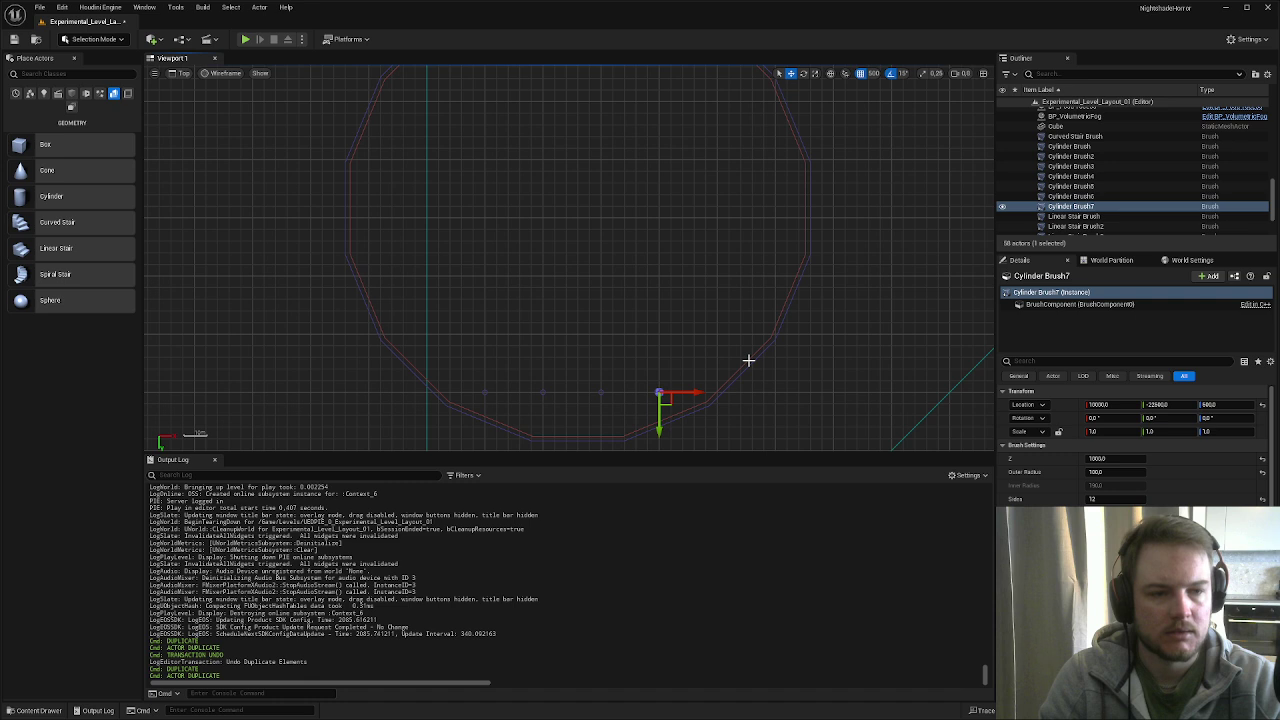
- Put the two arena wall cylinders and the four columns, Cylinder Brush2 through Cylinder Brush7, in a new Outliner folder
{"action": "left_click", "coordinate": [1075, 186], "text": "shift"}
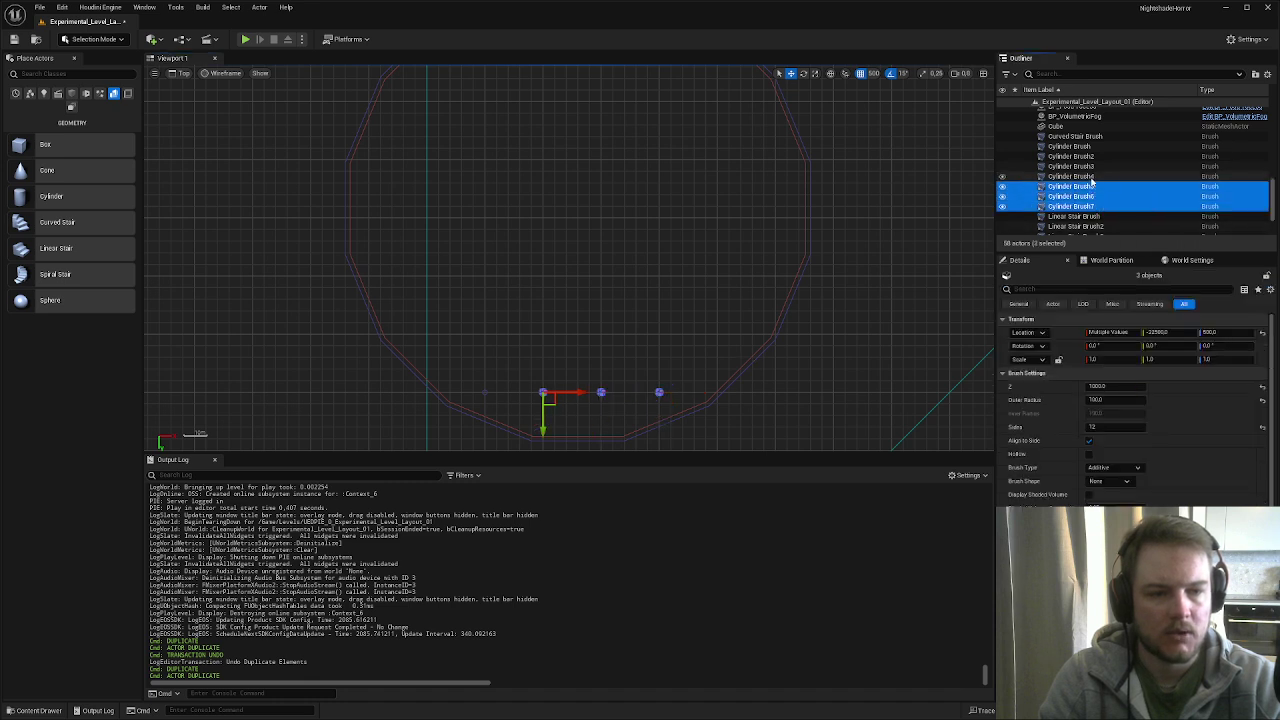
{"action": "left_click", "coordinate": [1091, 177], "text": "shift"}
{"action": "left_click", "coordinate": [1094, 167], "text": "shift"}
{"action": "left_click", "coordinate": [1094, 159], "text": "shift"}
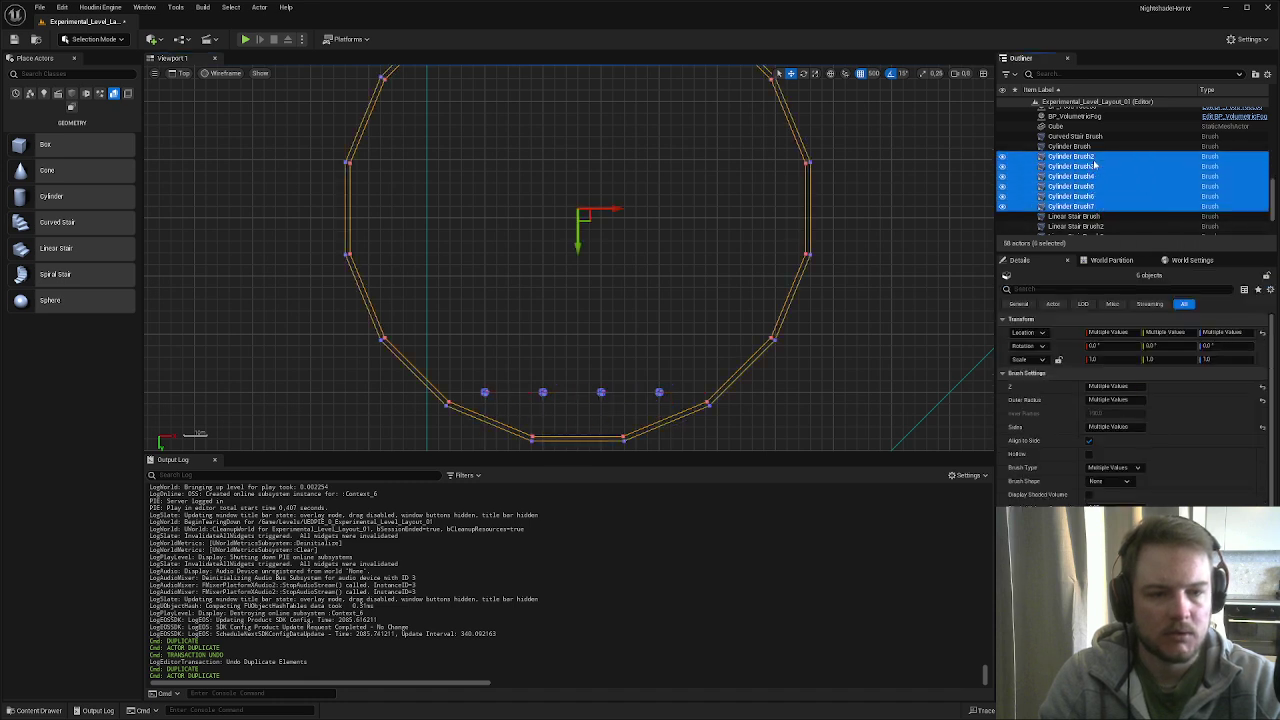
{"action": "left_click", "coordinate": [1256, 74]}
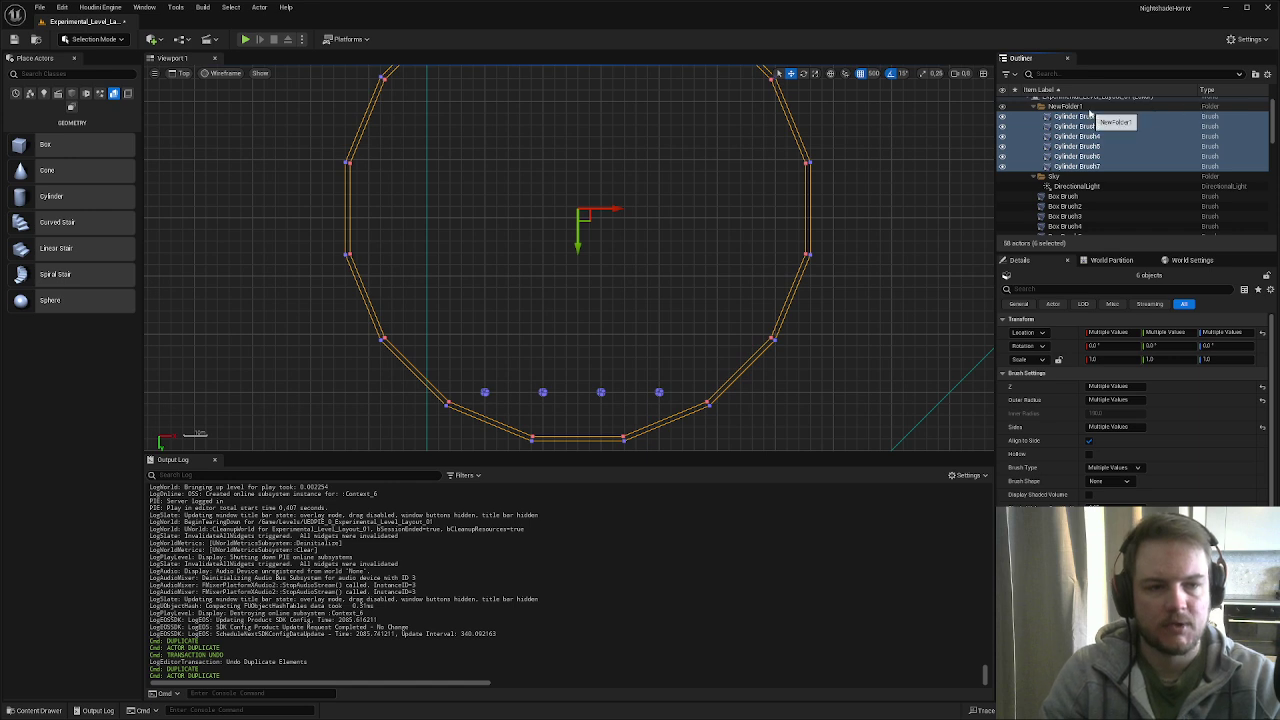
- Name the new Outliner folder Cylinder_Layout_1
{"action": "type", "text": "L"}
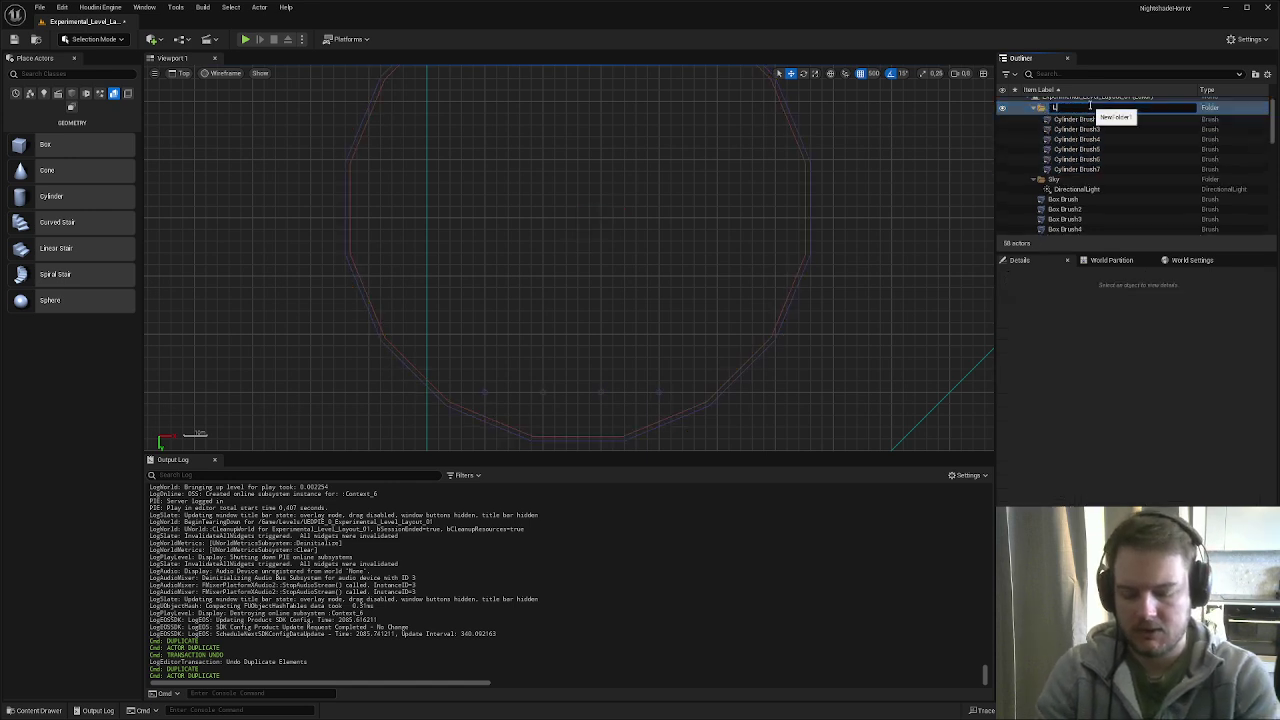
{"action": "key", "text": "BackSpace"}
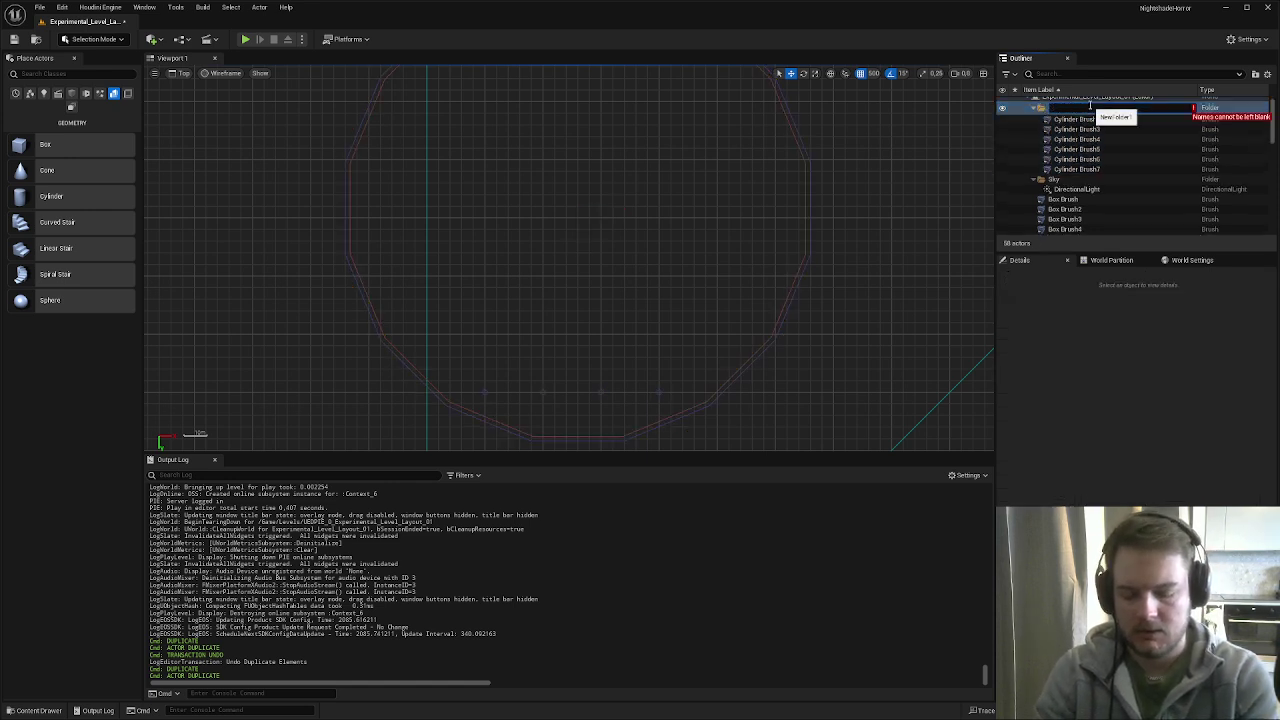
{"action": "type", "text": "Cylind"}
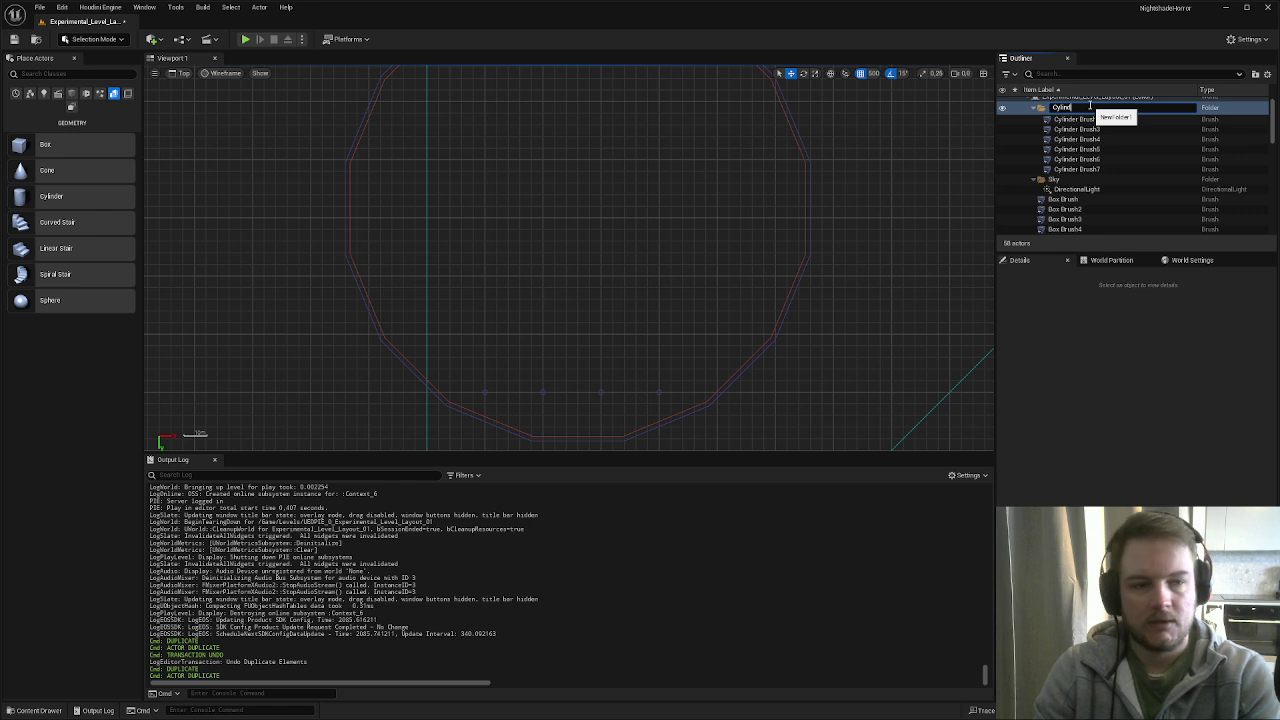
{"action": "type", "text": "er_Layout_"}
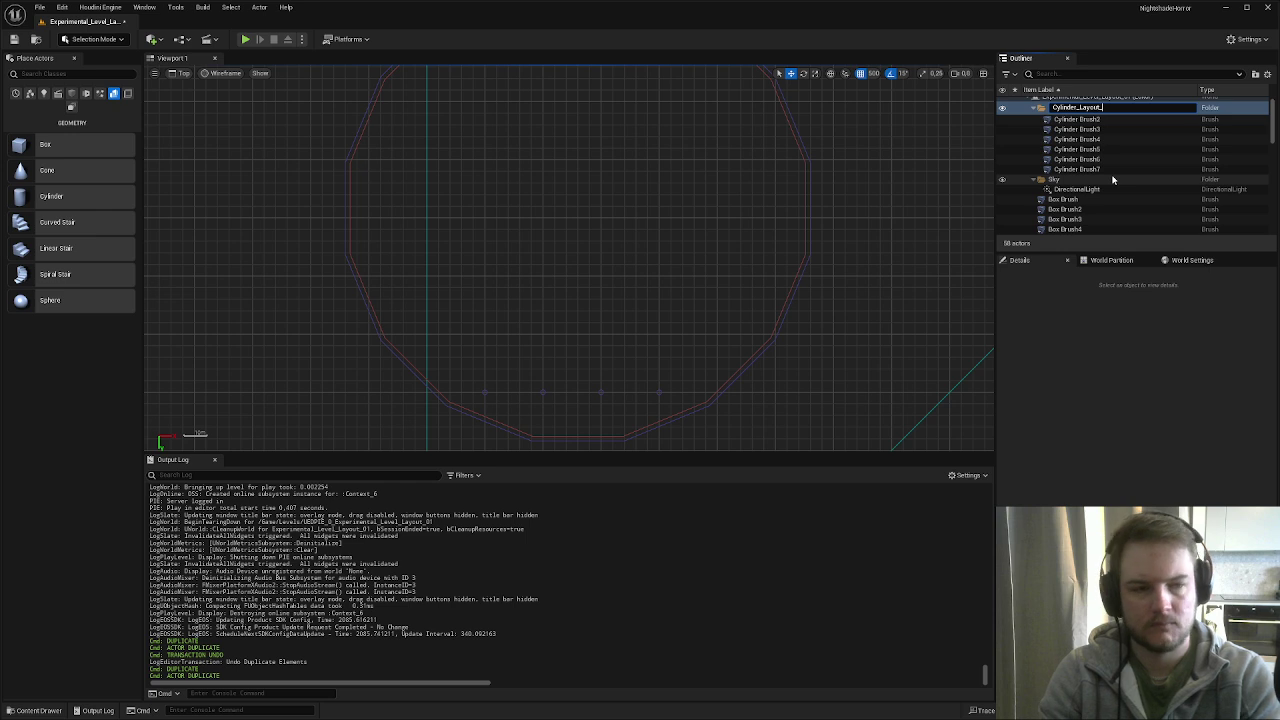
{"action": "key", "text": "F1"}
{"action": "type", "text": "1"}
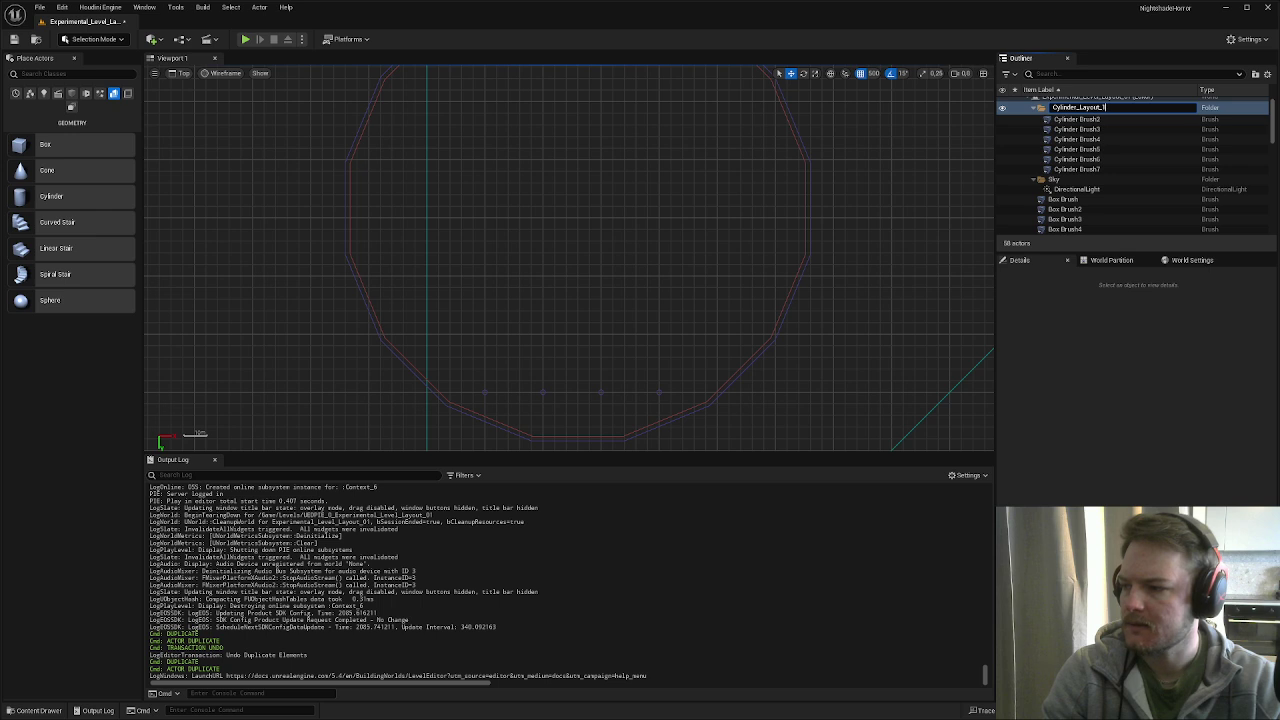
- Select the four column brushes, Cylinder Brush4 through Cylinder Brush7, and duplicate them as a second row at Y -25000
{"action": "left_click", "coordinate": [1086, 168]}
{"action": "left_click", "coordinate": [1086, 168]}
{"action": "left_click", "coordinate": [1090, 157], "text": "ctrl"}
{"action": "left_click", "coordinate": [1093, 157], "text": "ctrl"}
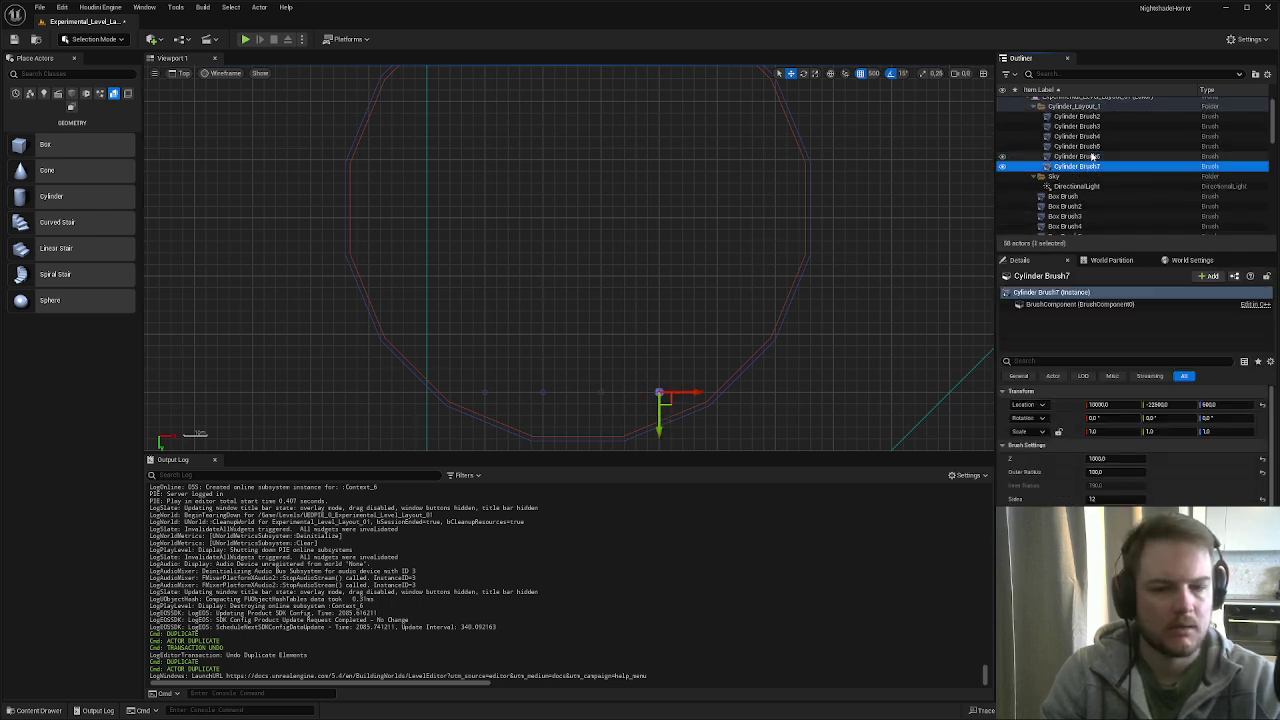
{"action": "left_click", "coordinate": [1090, 147], "text": "shift"}
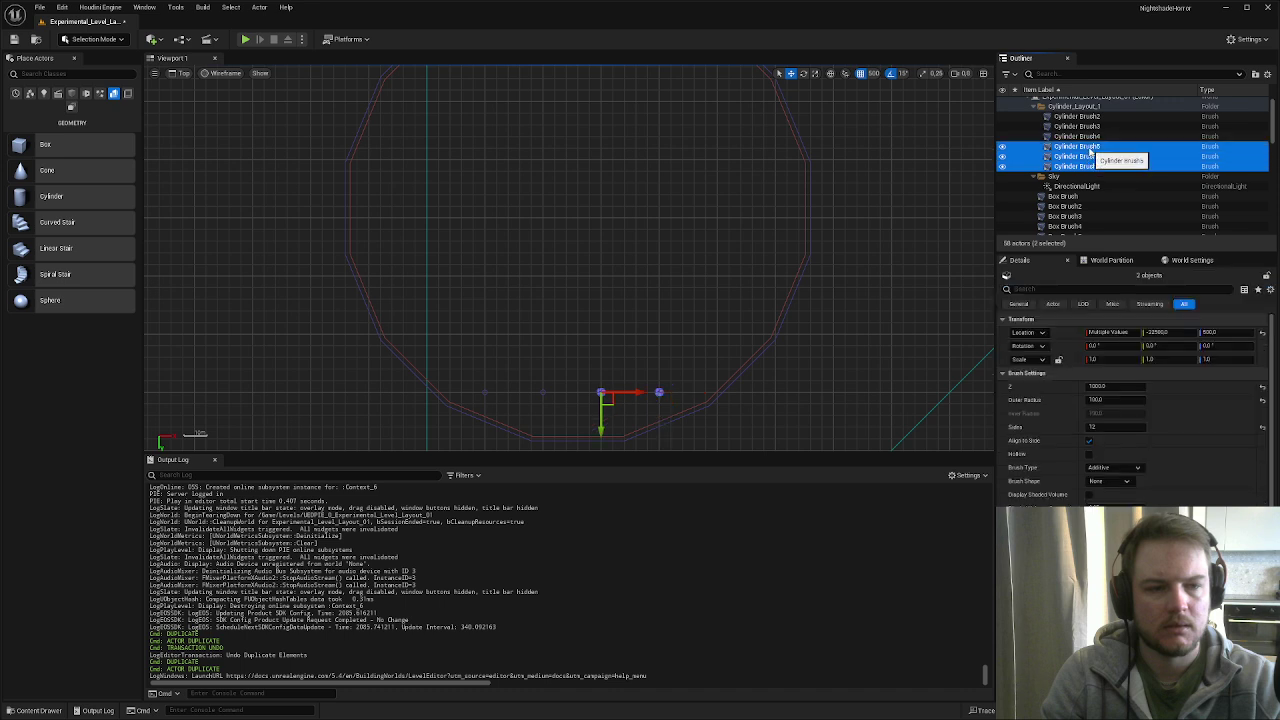
{"action": "left_click", "coordinate": [1090, 137], "text": "shift"}
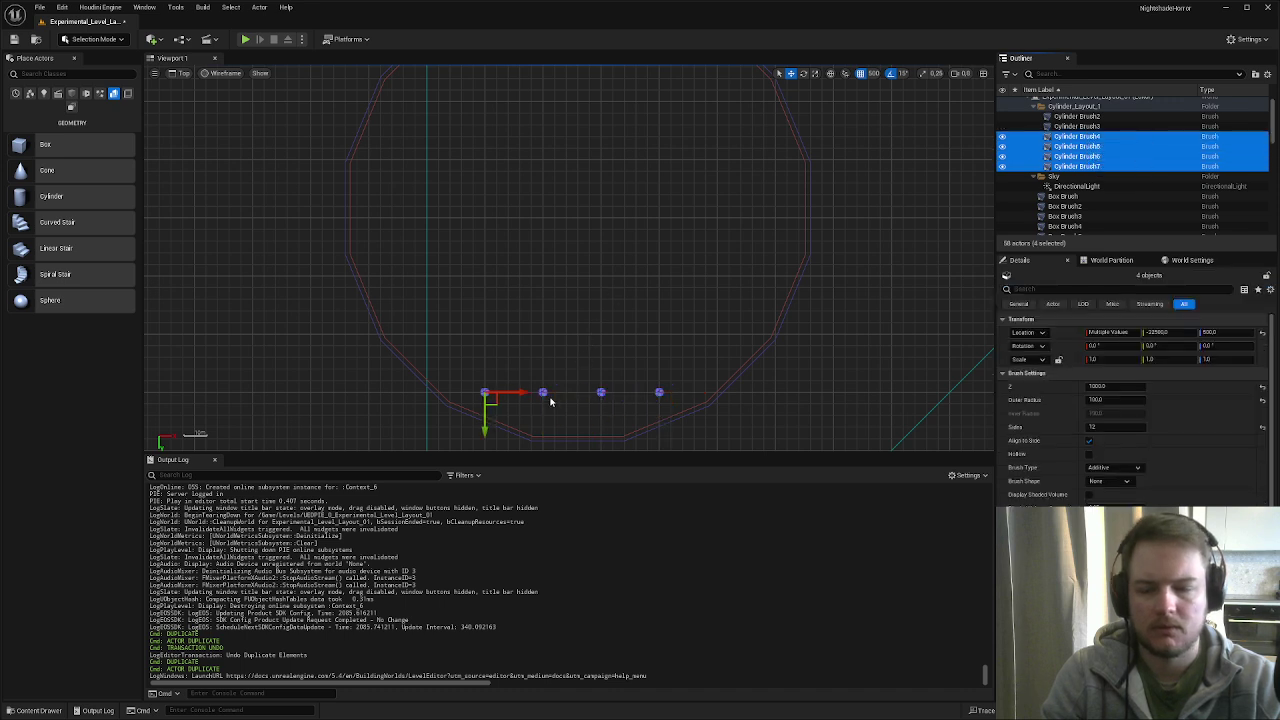
{"action": "mouse_move", "coordinate": [486, 417]}
{"action": "left_mouse_down"}
{"action": "mouse_move", "coordinate": [486, 323]}
{"action": "mouse_move", "coordinate": [486, 360]}
{"action": "left_mouse_up"}
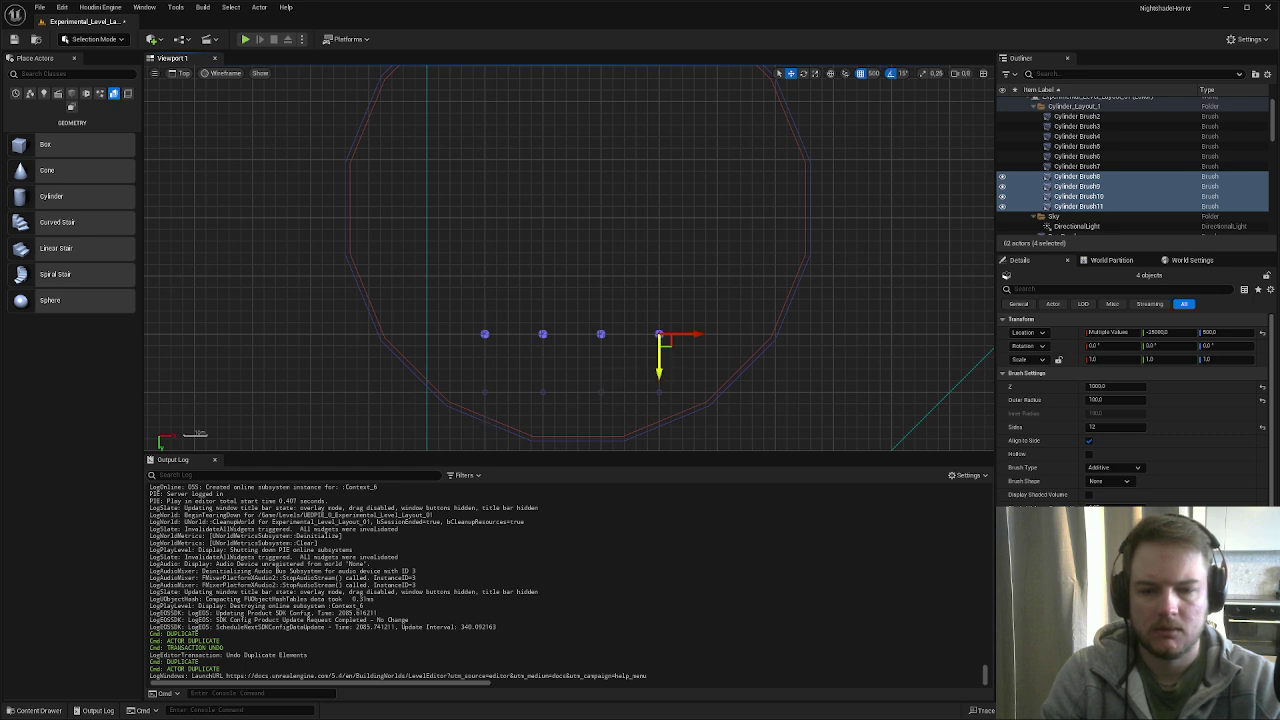
- Duplicate the selected row of four columns five more times along Y, at -27500, -30000, -32500, -35000 and -37500
{"action": "left_click_drag", "start_coordinate": [659, 360], "coordinate": [659, 302], "text": "alt"}
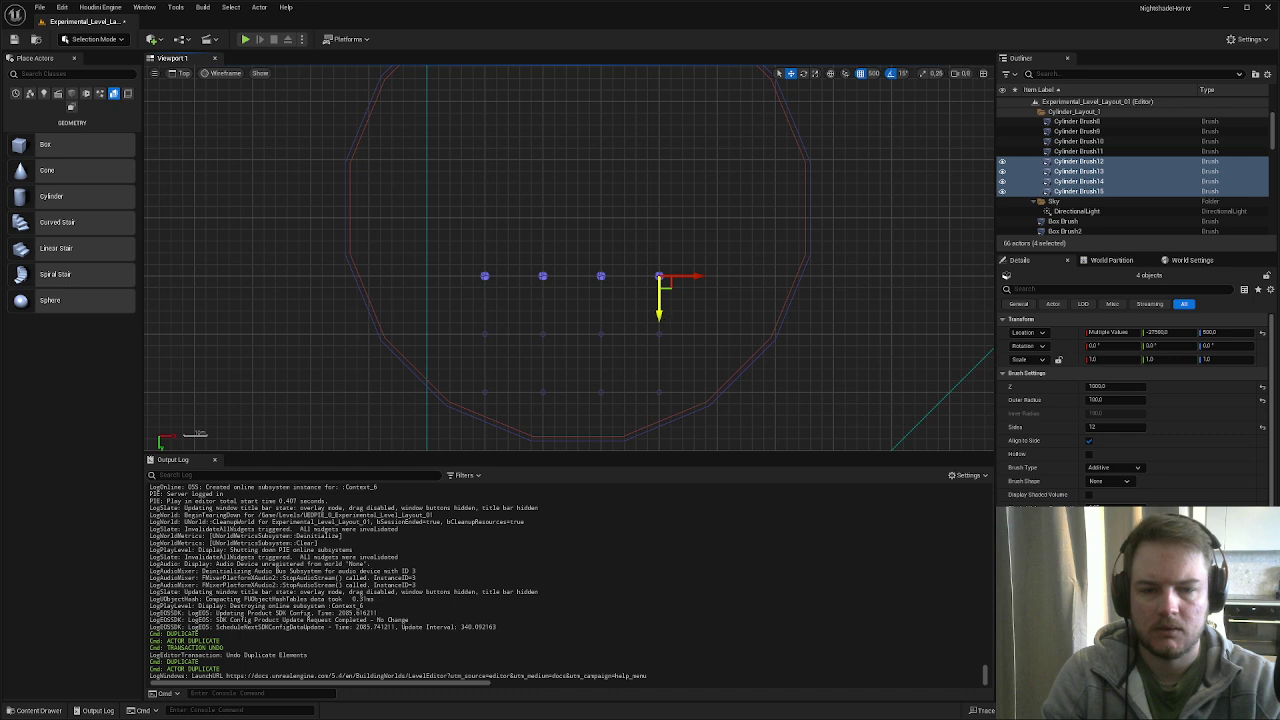
{"action": "left_click_drag", "start_coordinate": [659, 300], "coordinate": [659, 242], "text": "alt"}
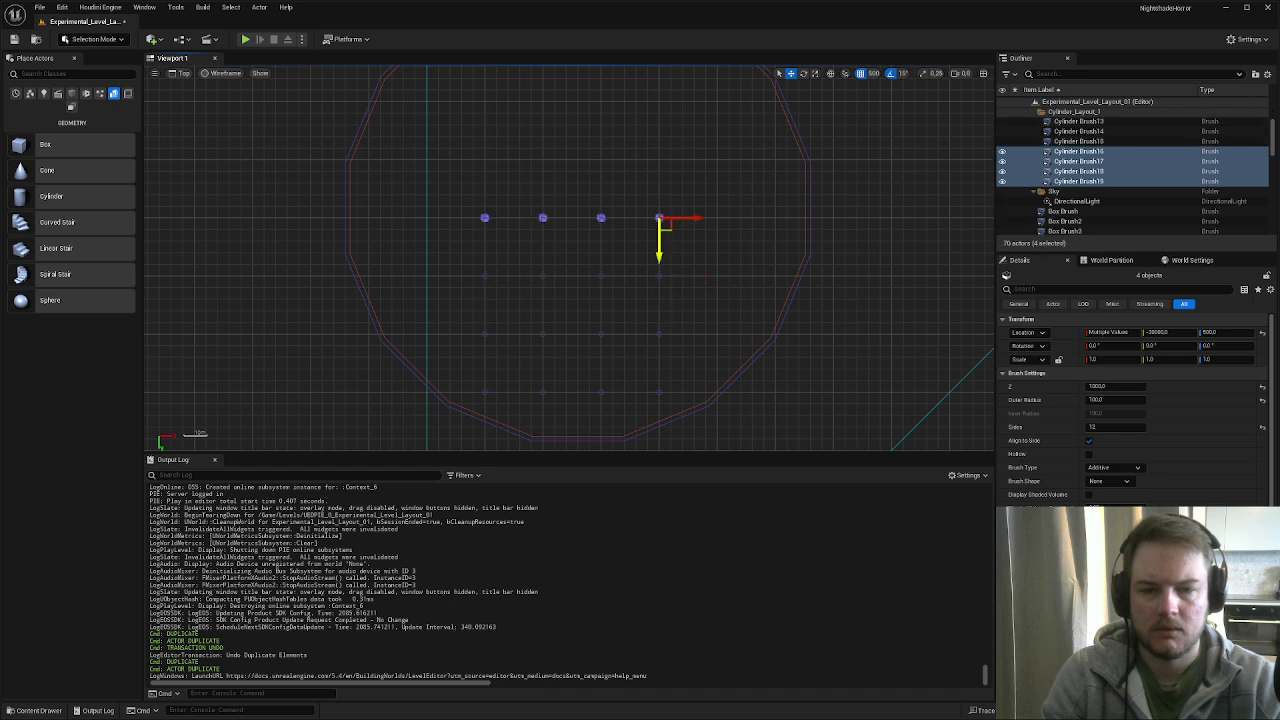
{"action": "right_click", "coordinate": [664, 317]}
{"action": "right_click_drag", "start_coordinate": [590, 300], "coordinate": [606, 416]}
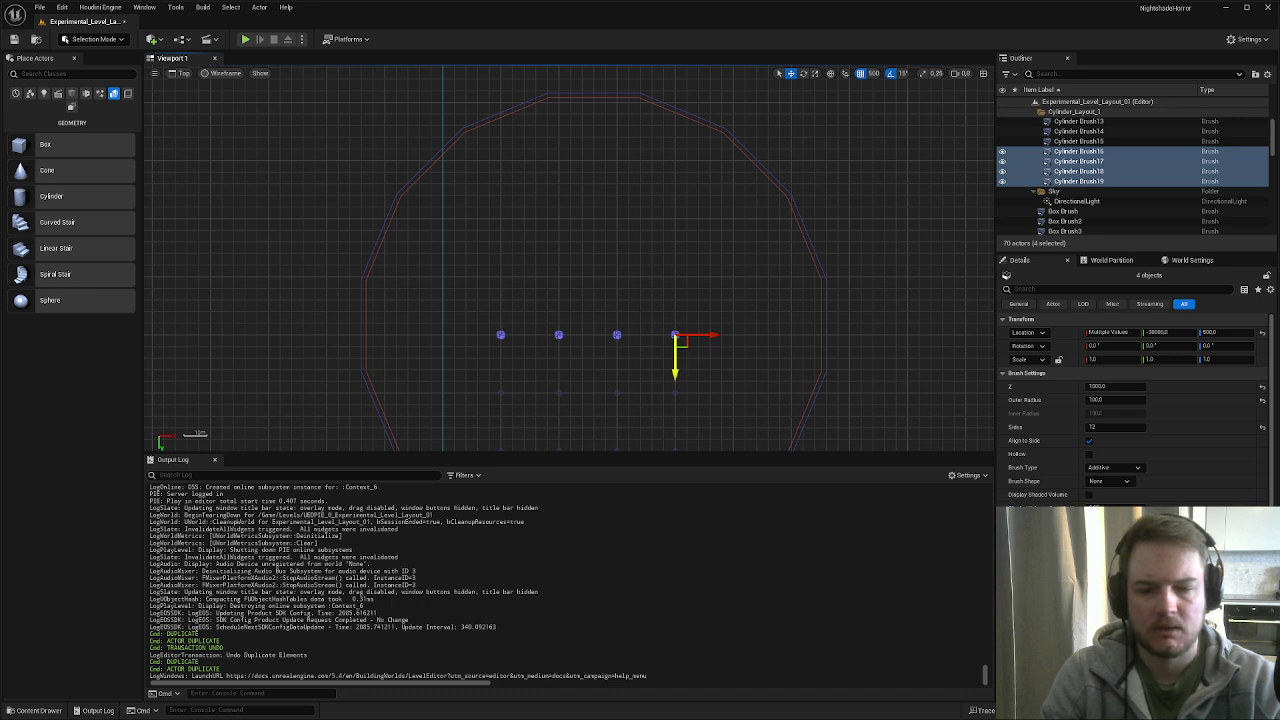
{"action": "left_click_drag", "start_coordinate": [675, 355], "coordinate": [675, 297], "text": "alt"}
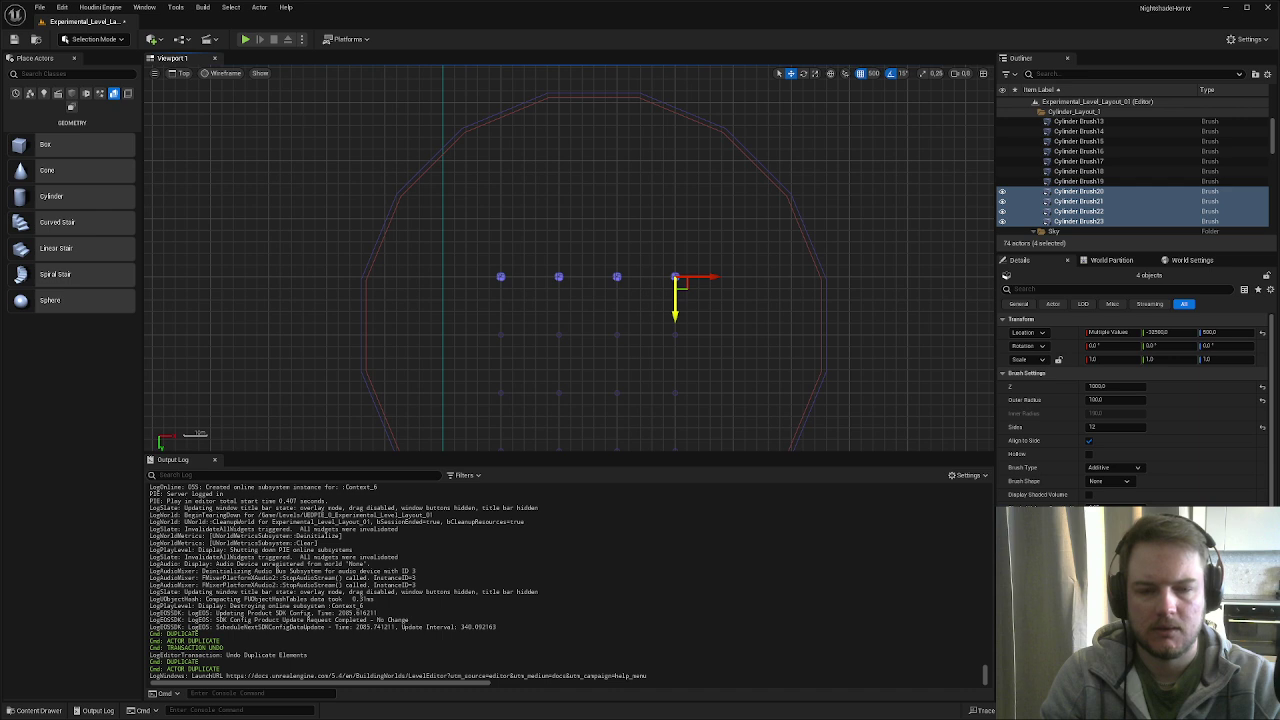
{"action": "left_click_drag", "start_coordinate": [675, 300], "coordinate": [675, 242], "text": "alt"}
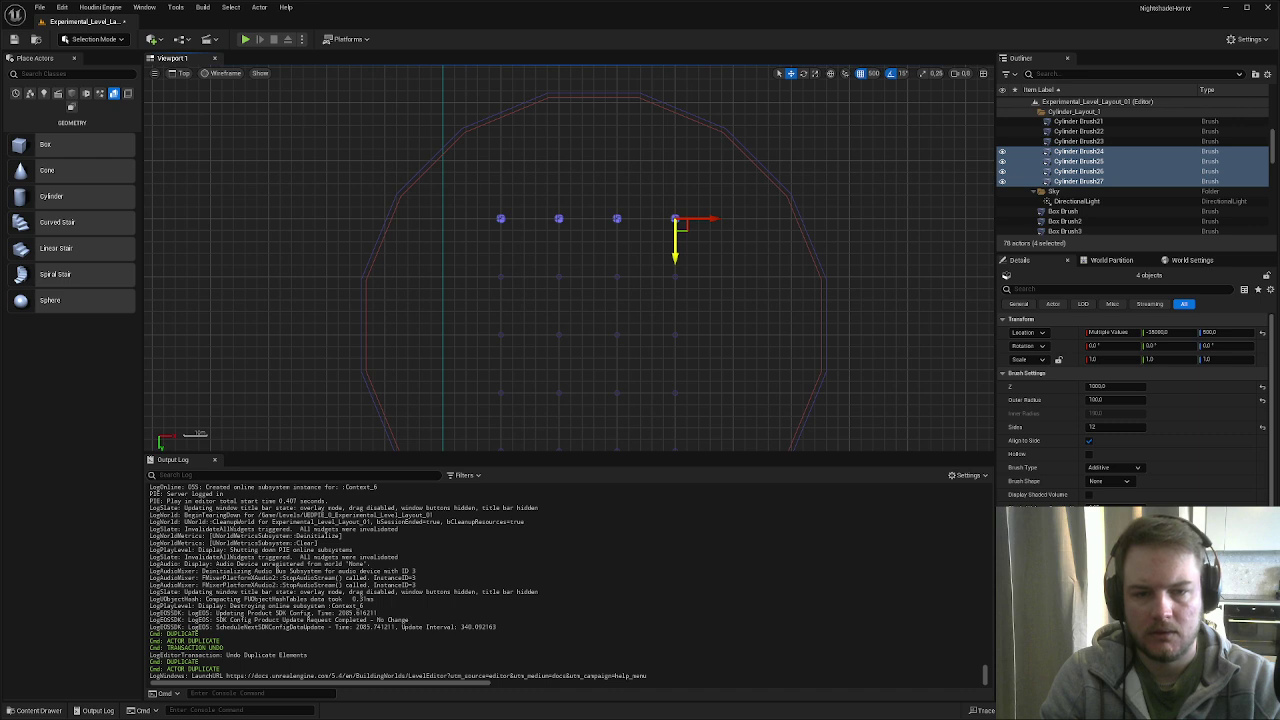
{"action": "left_click_drag", "start_coordinate": [677, 226], "coordinate": [677, 180], "text": "alt"}
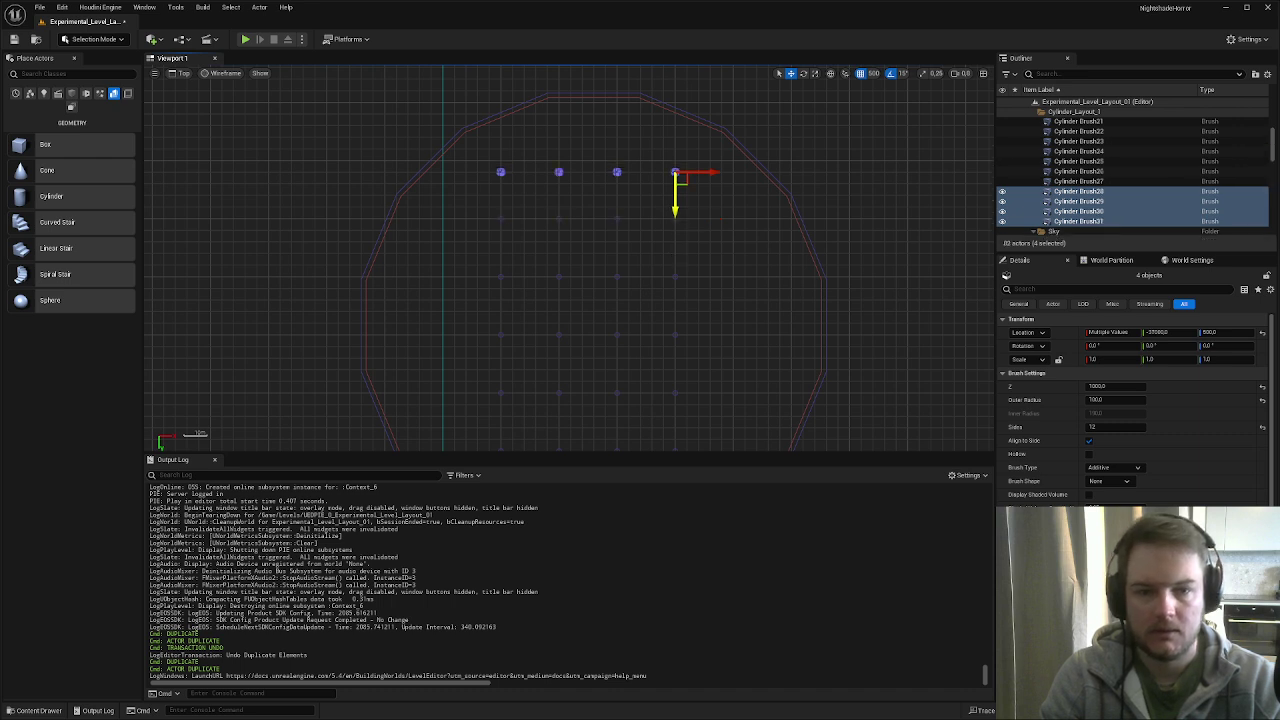
{"action": "left_click_drag", "start_coordinate": [677, 209], "coordinate": [675, 197]}
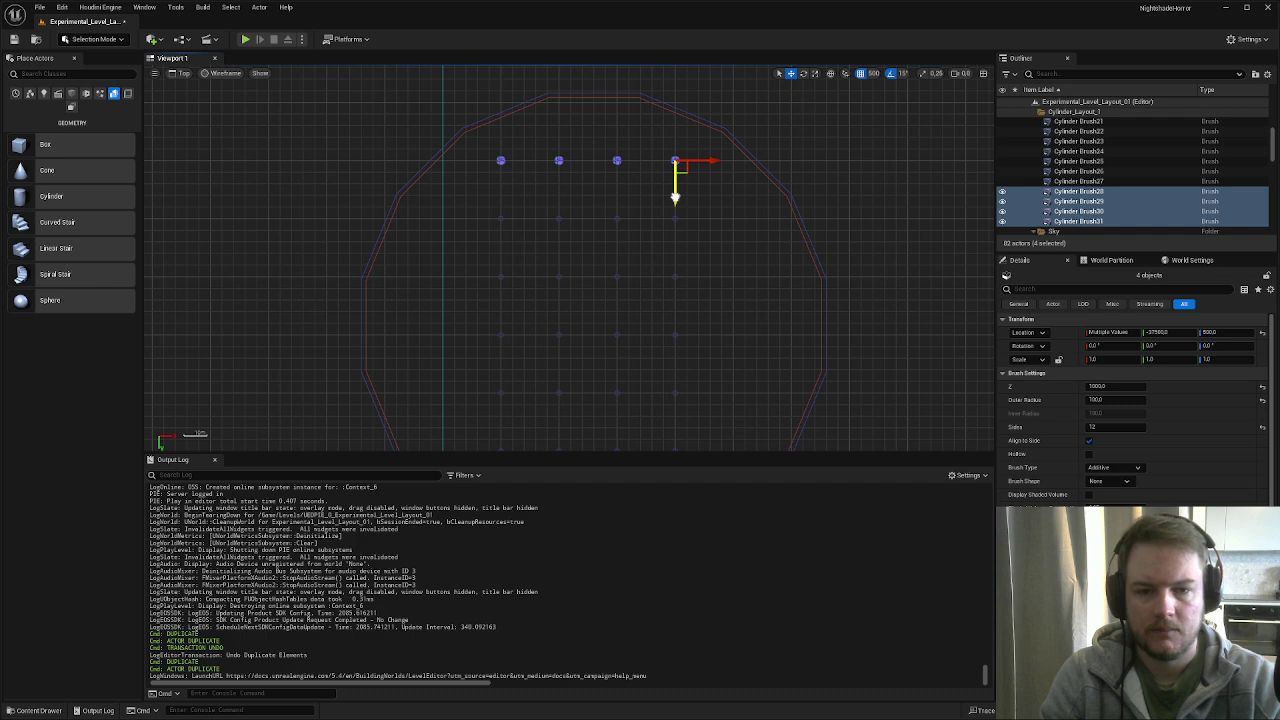
- Set the Y location of both arena wall cylinders, Cylinder Brush2 and Cylinder Brush3, to -30000
{"action": "right_click", "coordinate": [676, 199]}
{"action": "scroll", "coordinate": [711, 285], "scroll_direction": "down", "scroll_amount": 1}
{"action": "mouse_move", "coordinate": [606, 348]}
{"action": "right_mouse_down"}
{"action": "mouse_move", "coordinate": [600, 247]}
{"action": "mouse_move", "coordinate": [603, 300]}
{"action": "right_mouse_up"}
{"action": "scroll", "coordinate": [1080, 155], "scroll_direction": "up", "scroll_amount": 1}
{"action": "scroll", "coordinate": [1082, 152], "scroll_direction": "up", "scroll_amount": 5}
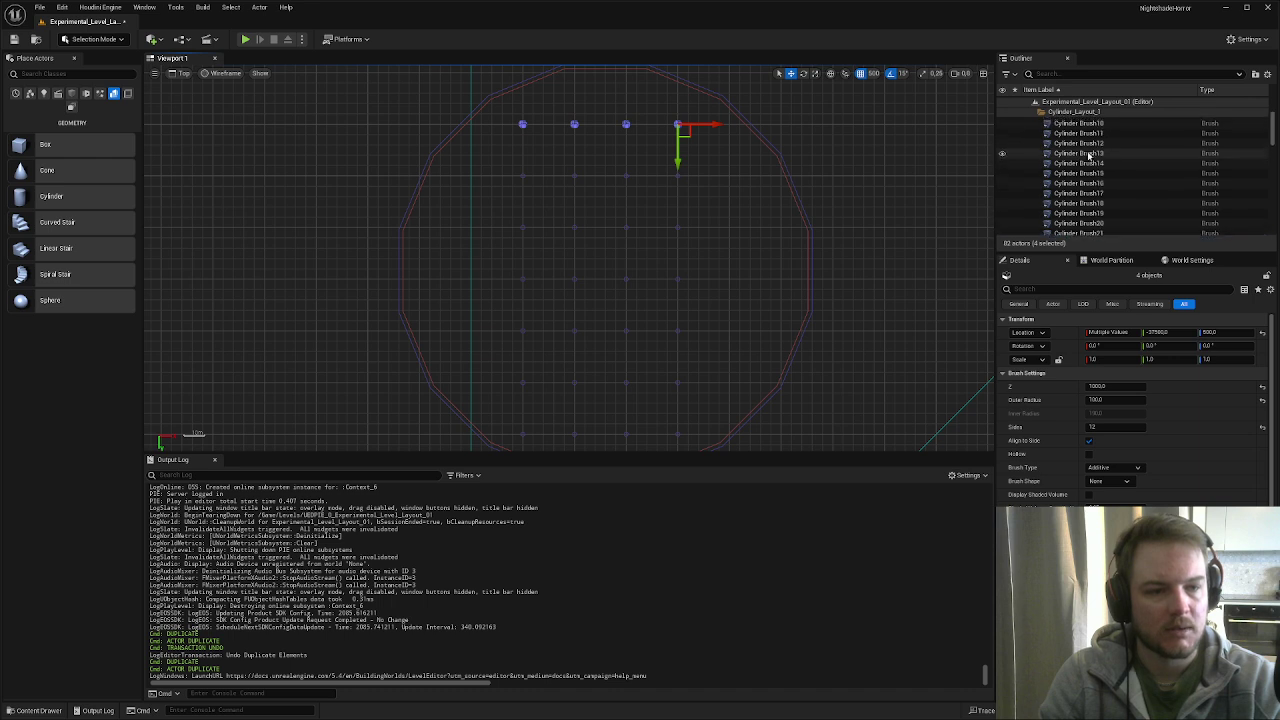
{"action": "left_click", "coordinate": [1096, 122]}
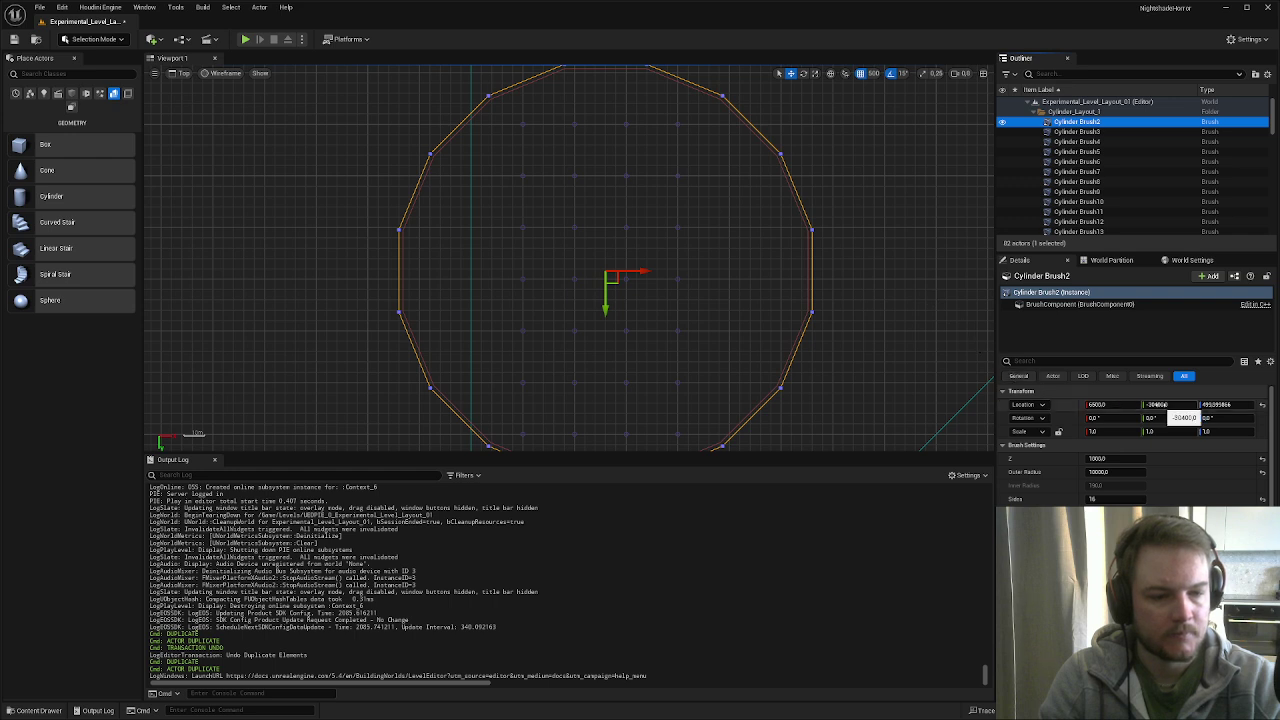
{"action": "left_click", "coordinate": [1165, 405]}
{"action": "type", "text": "-"}
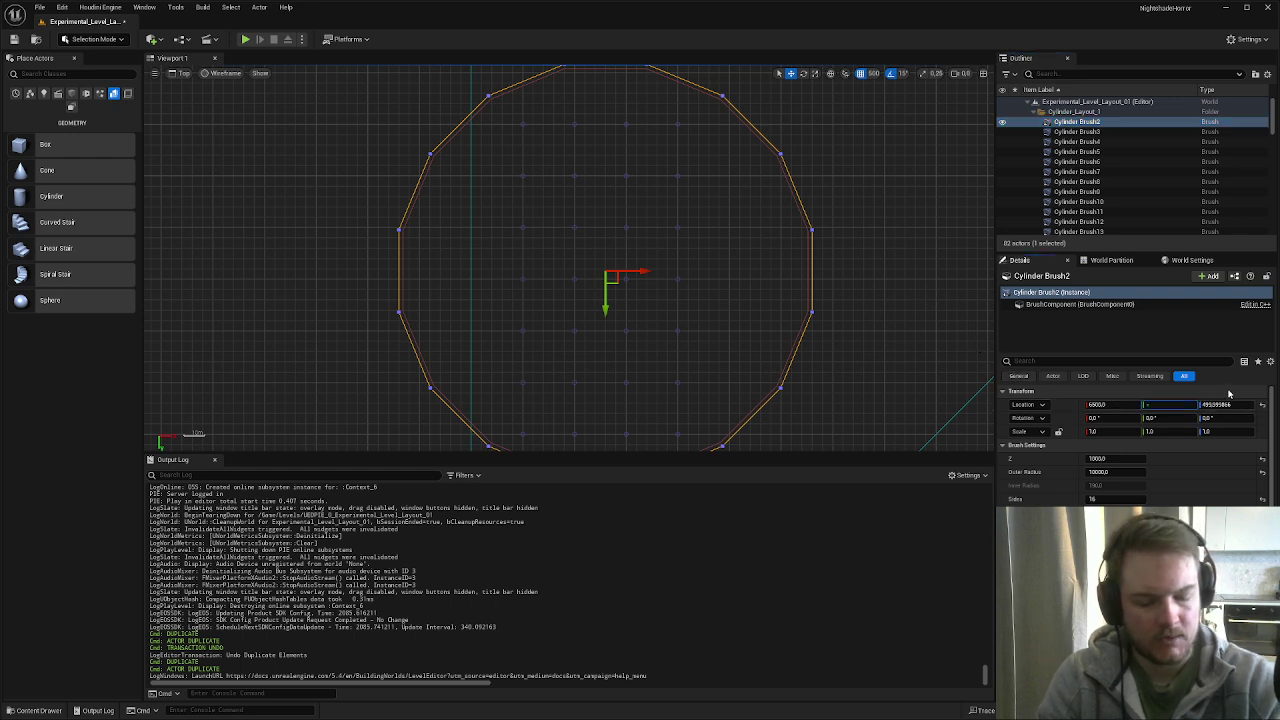
{"action": "type", "text": "30000"}
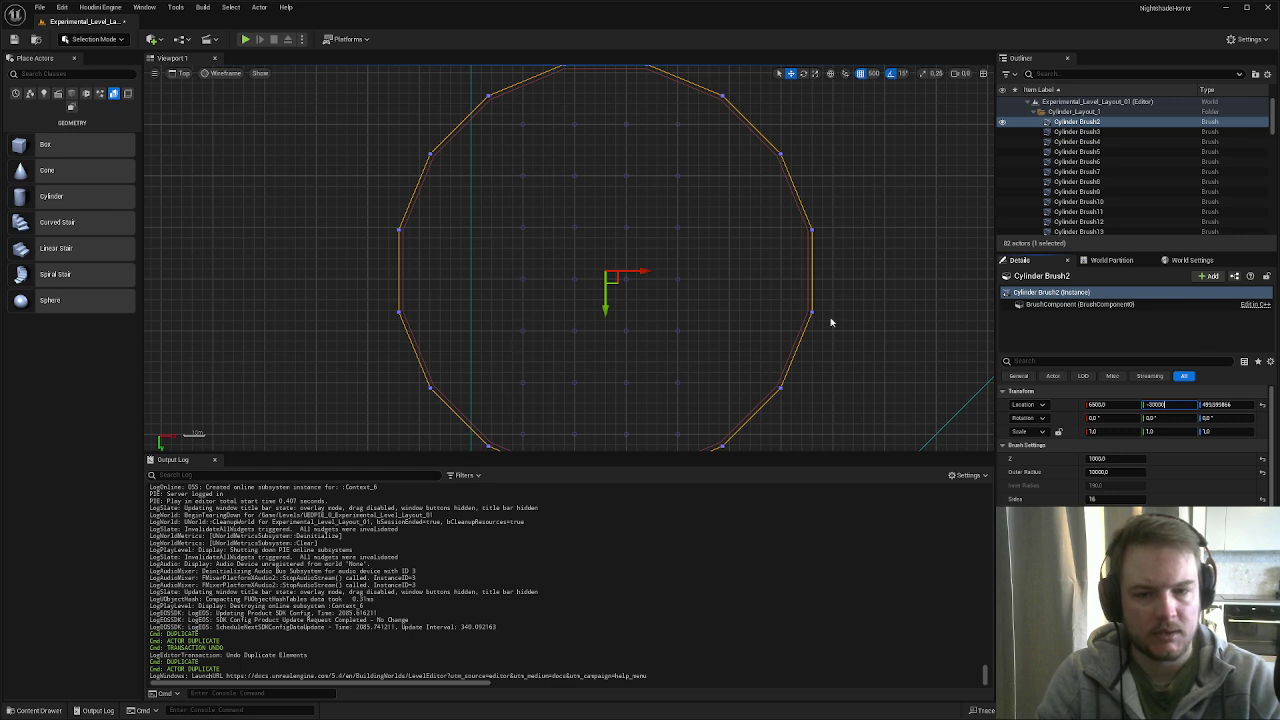
{"action": "key", "text": "Return"}
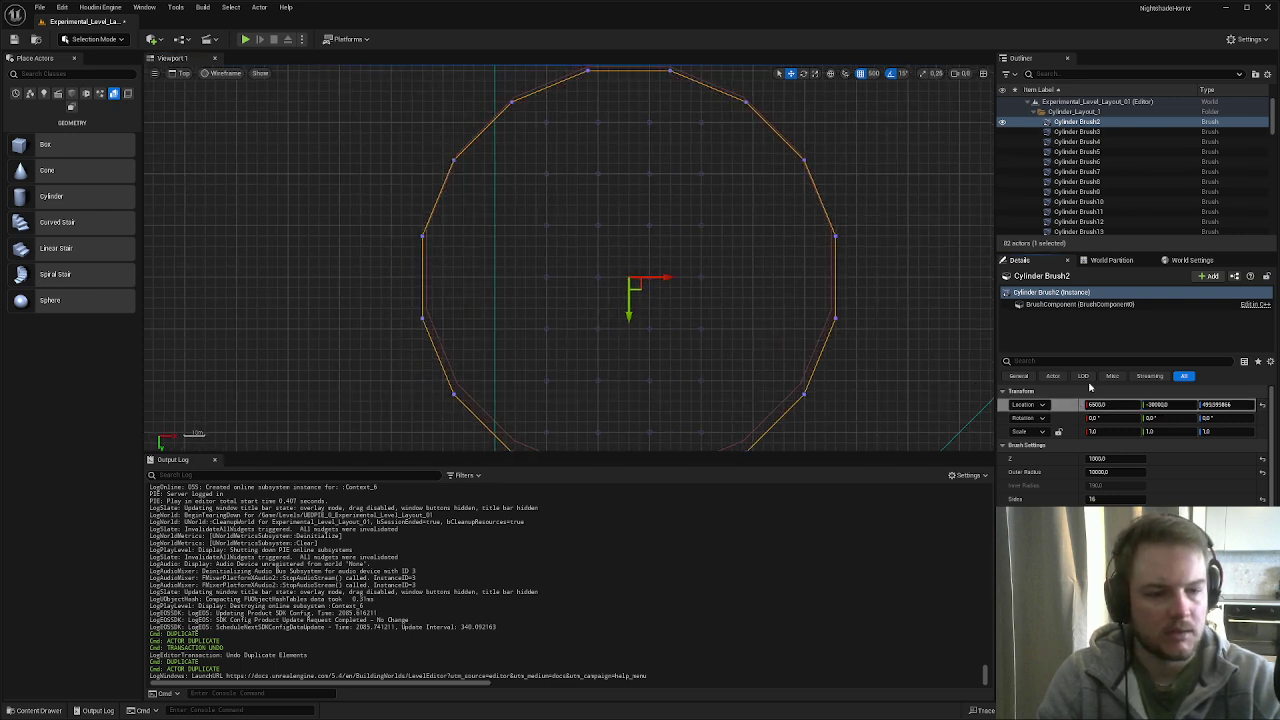
{"action": "left_click", "coordinate": [1078, 131]}
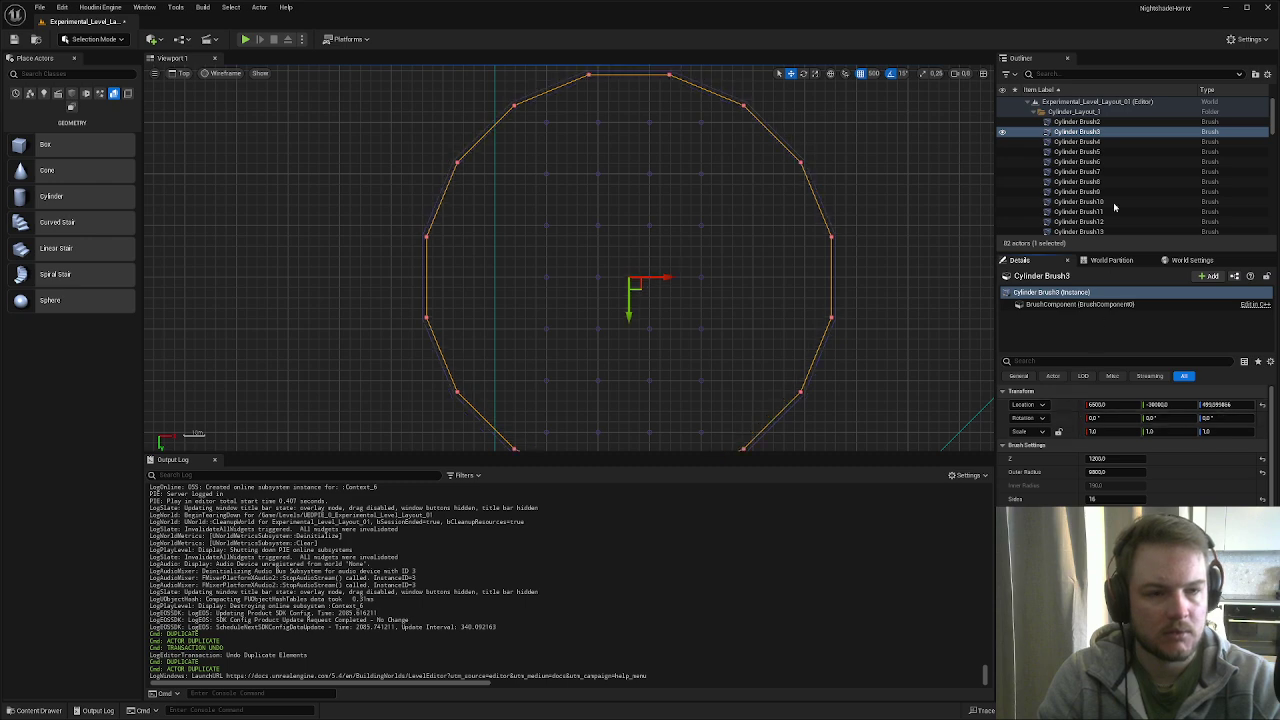
- Select both arena wall cylinders, move them along X to 6250 with a 50 grid snap, and restore the 500 snap
{"action": "left_click", "coordinate": [1105, 121], "text": "ctrl"}
{"action": "right_click_drag", "start_coordinate": [658, 323], "coordinate": [720, 304]}
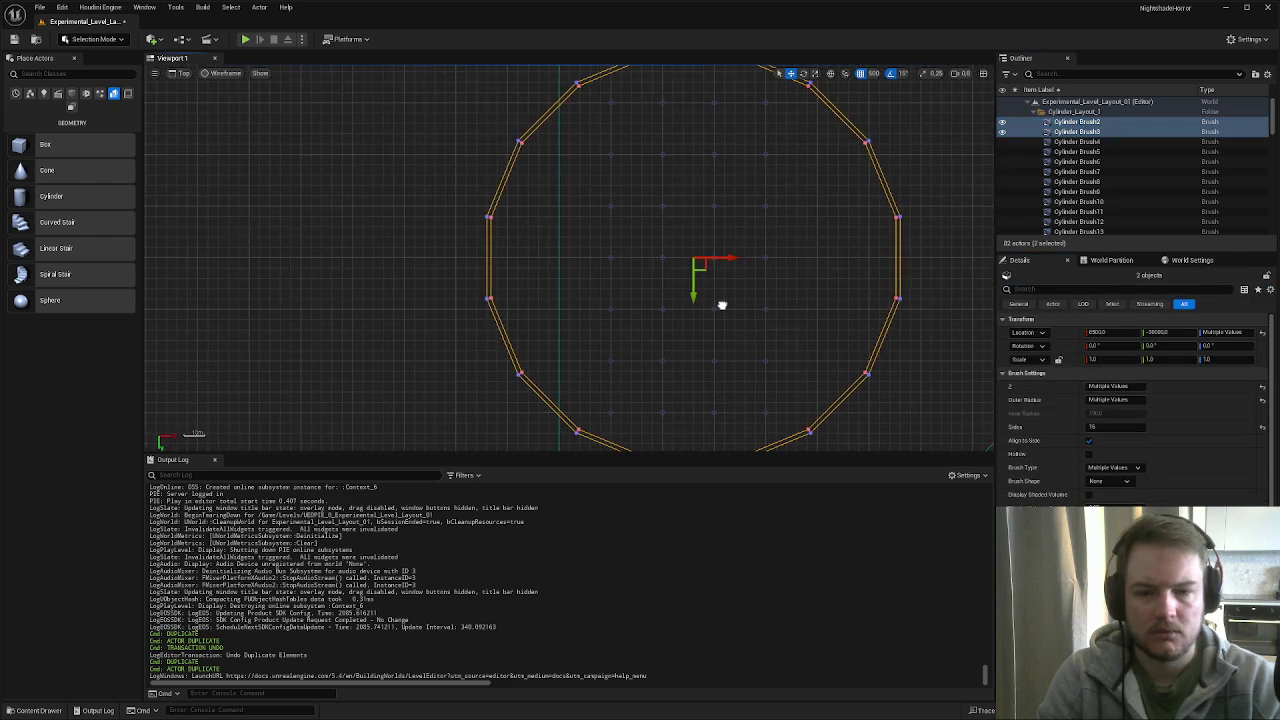
{"action": "right_click_drag", "start_coordinate": [706, 389], "coordinate": [708, 406]}
{"action": "scroll", "coordinate": [709, 400], "scroll_direction": "down", "scroll_amount": 2}
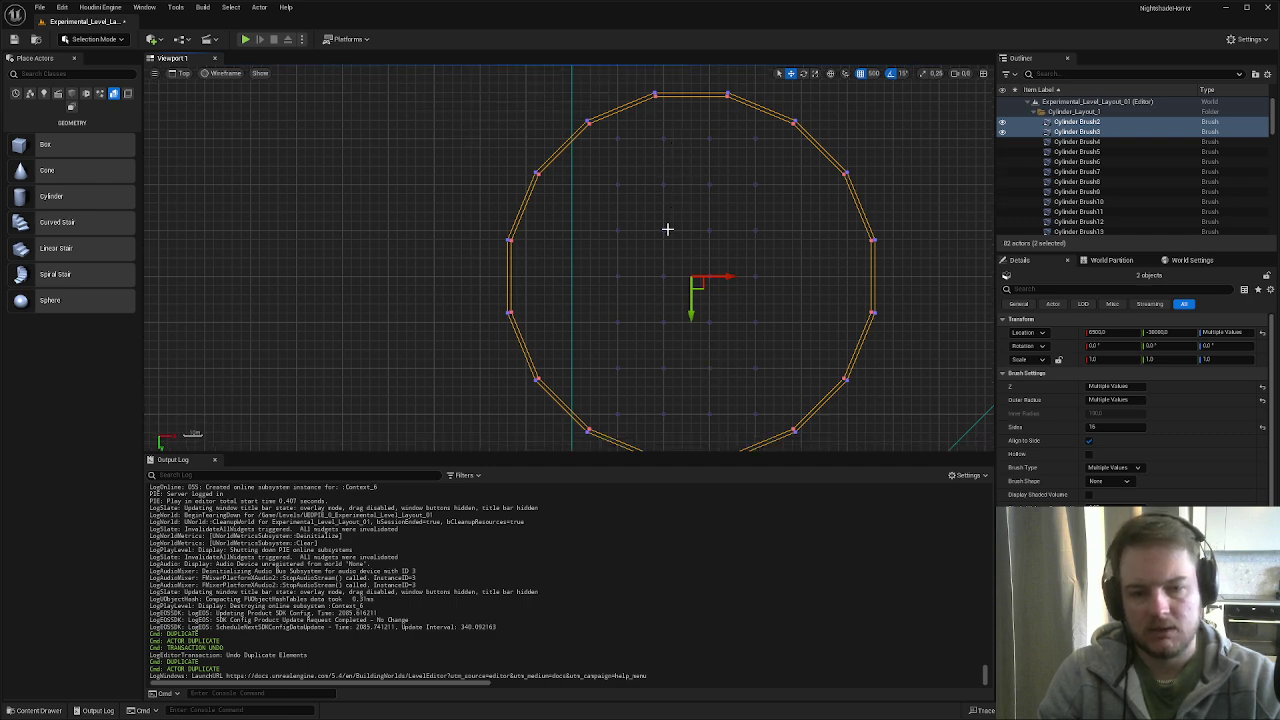
{"action": "scroll", "coordinate": [686, 283], "scroll_direction": "up", "scroll_amount": 5}
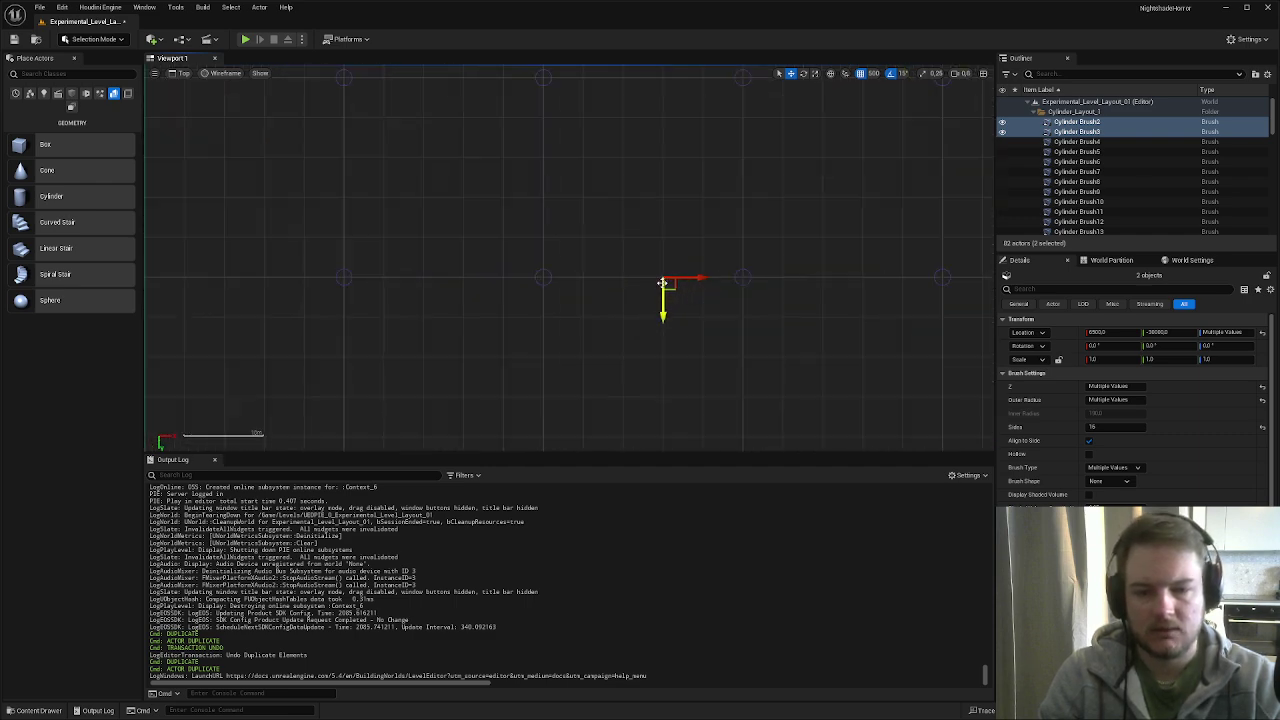
{"action": "scroll", "coordinate": [662, 283], "scroll_direction": "up", "scroll_amount": 2}
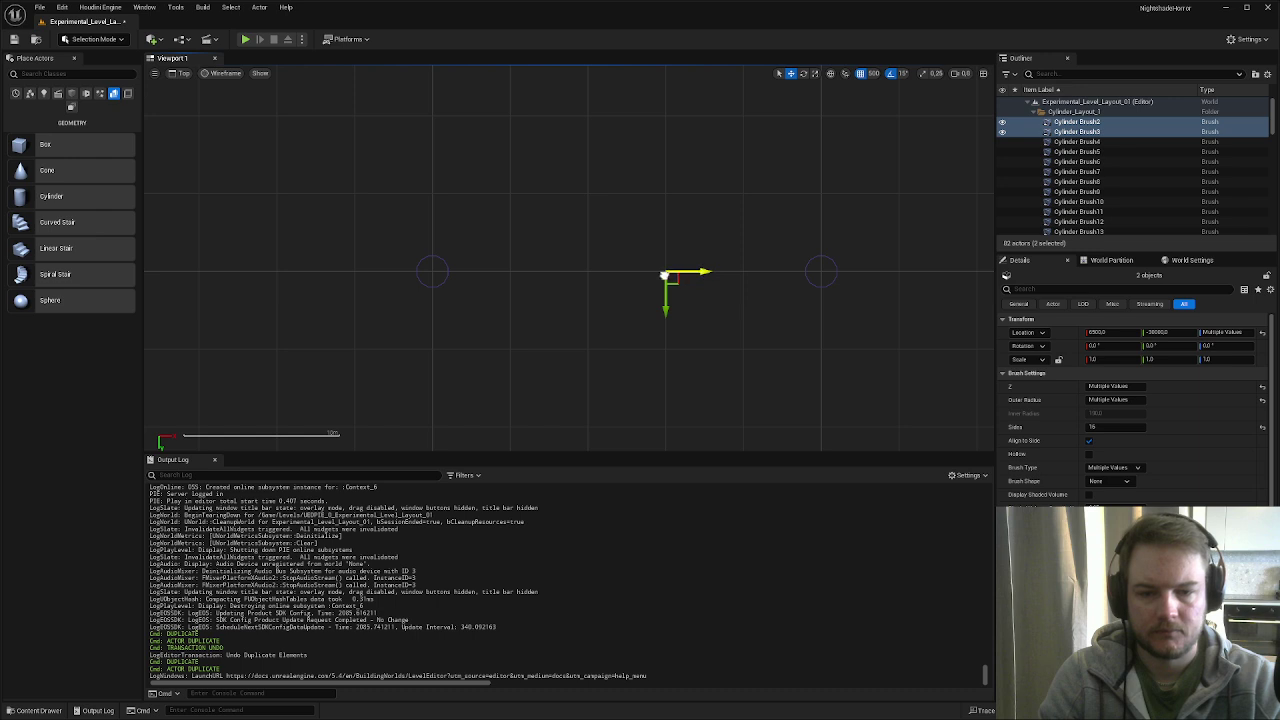
{"action": "left_click_drag", "start_coordinate": [663, 275], "coordinate": [637, 278]}
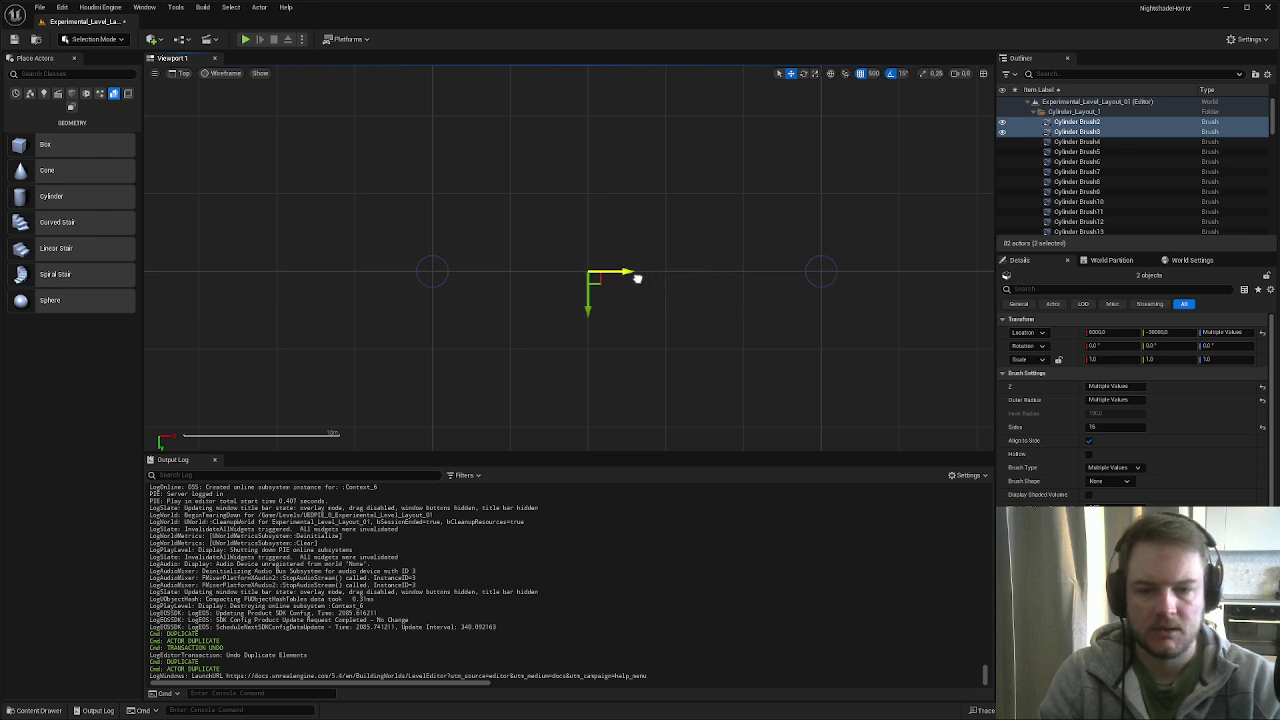
{"action": "left_click", "coordinate": [873, 73]}
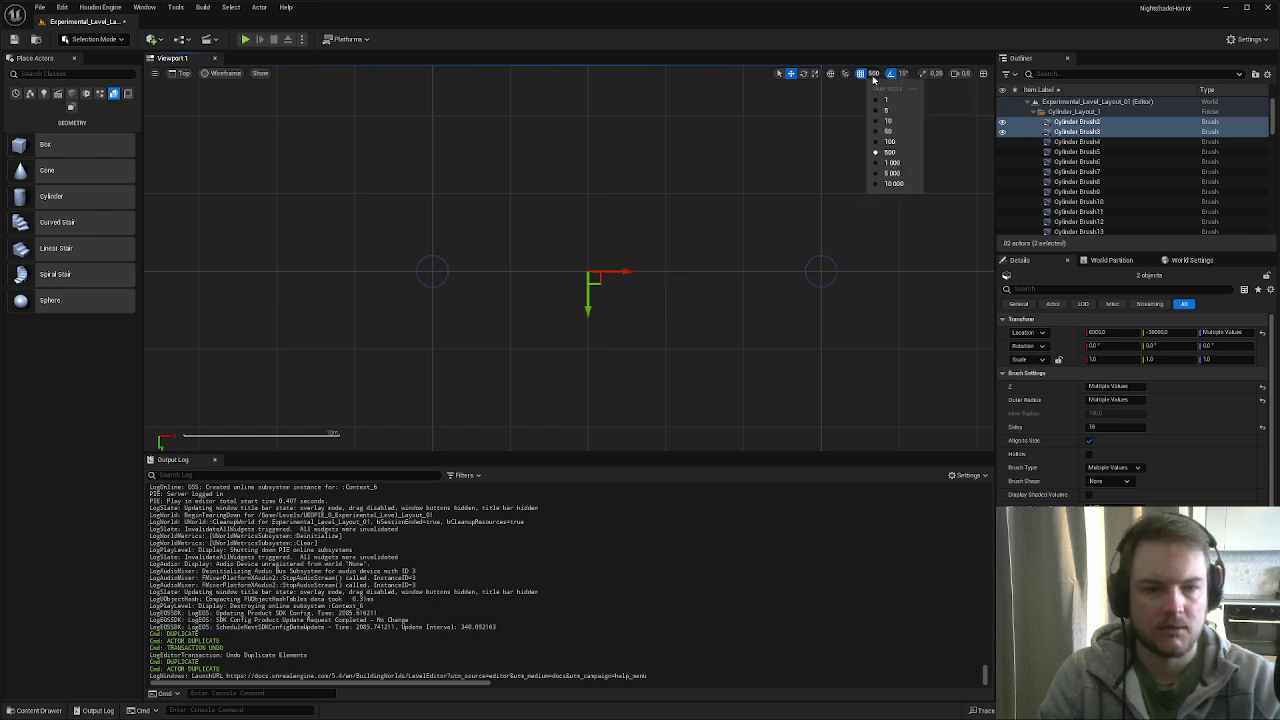
{"action": "left_click", "coordinate": [886, 122]}
{"action": "left_click_drag", "start_coordinate": [622, 273], "coordinate": [661, 278]}
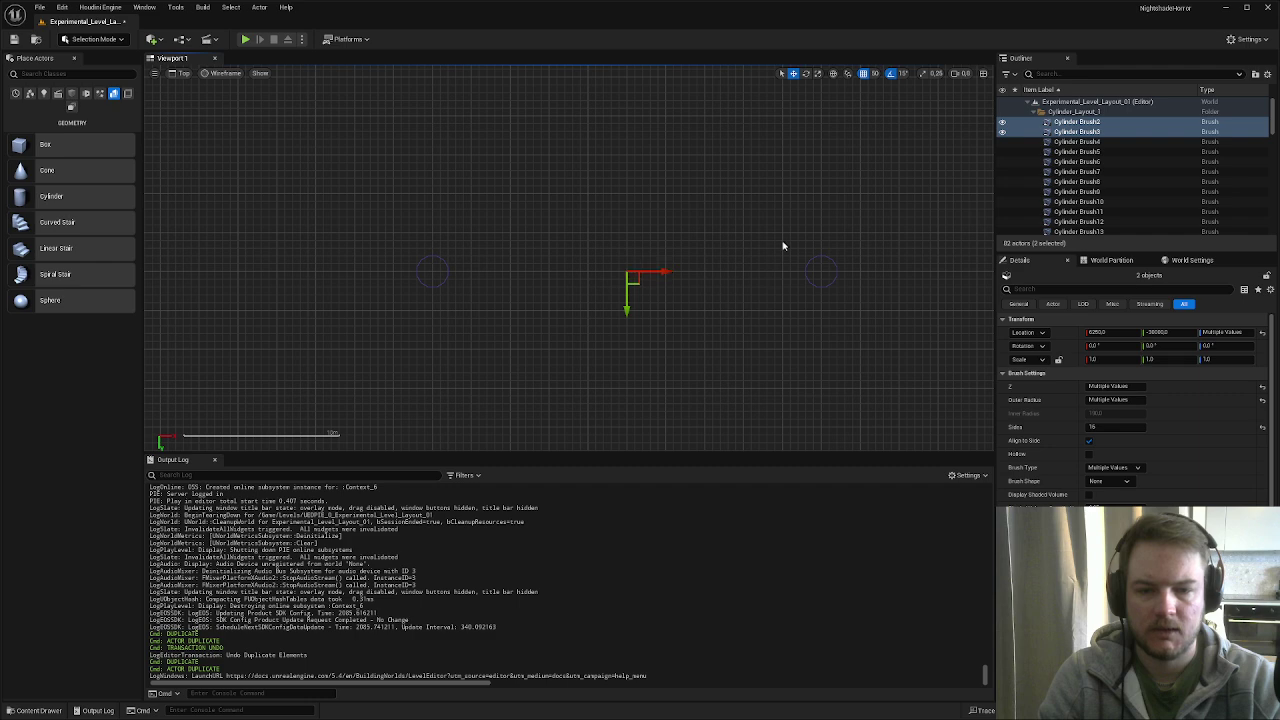
{"action": "left_click", "coordinate": [876, 75]}
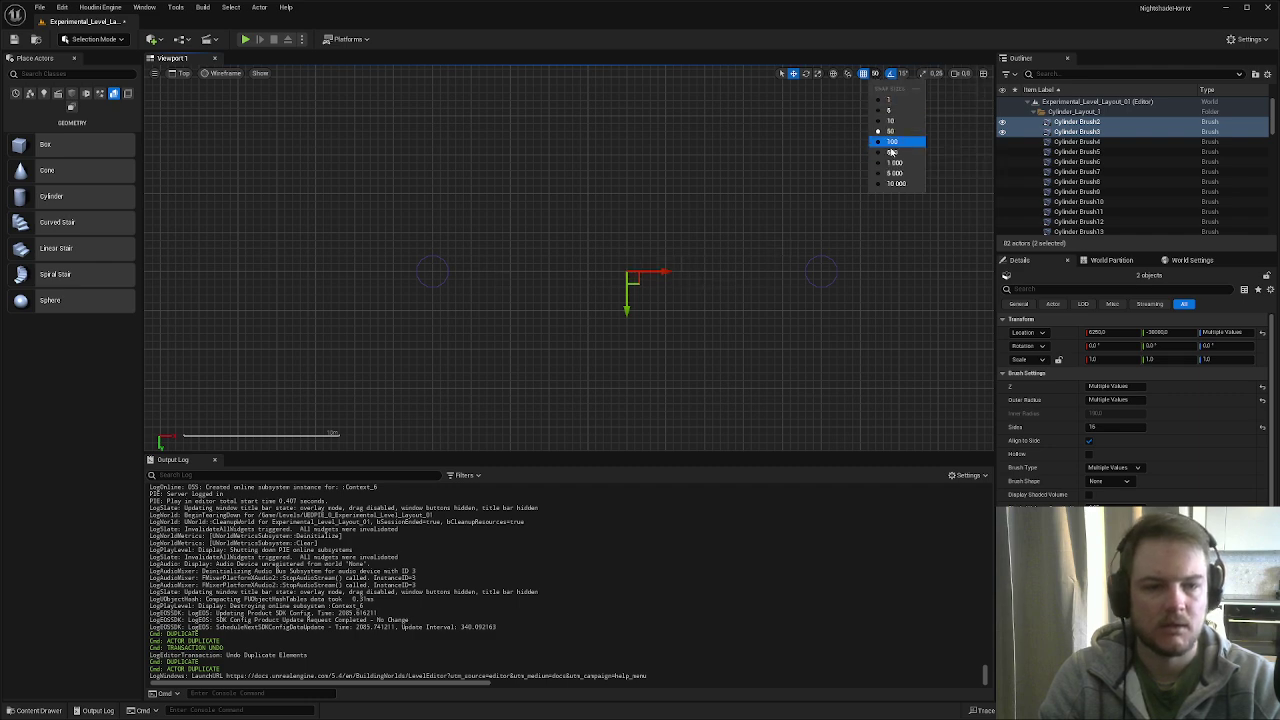
{"action": "left_click", "coordinate": [891, 152]}
- Duplicate Cylinder Brush28 through Cylinder Brush31 rotated 90° and place the copies in a line along Y at X 12500, from -35000 to -27500
{"action": "scroll", "coordinate": [618, 352], "scroll_direction": "up", "scroll_amount": 5}
{"action": "scroll", "coordinate": [615, 351], "scroll_direction": "down", "scroll_amount": 4}
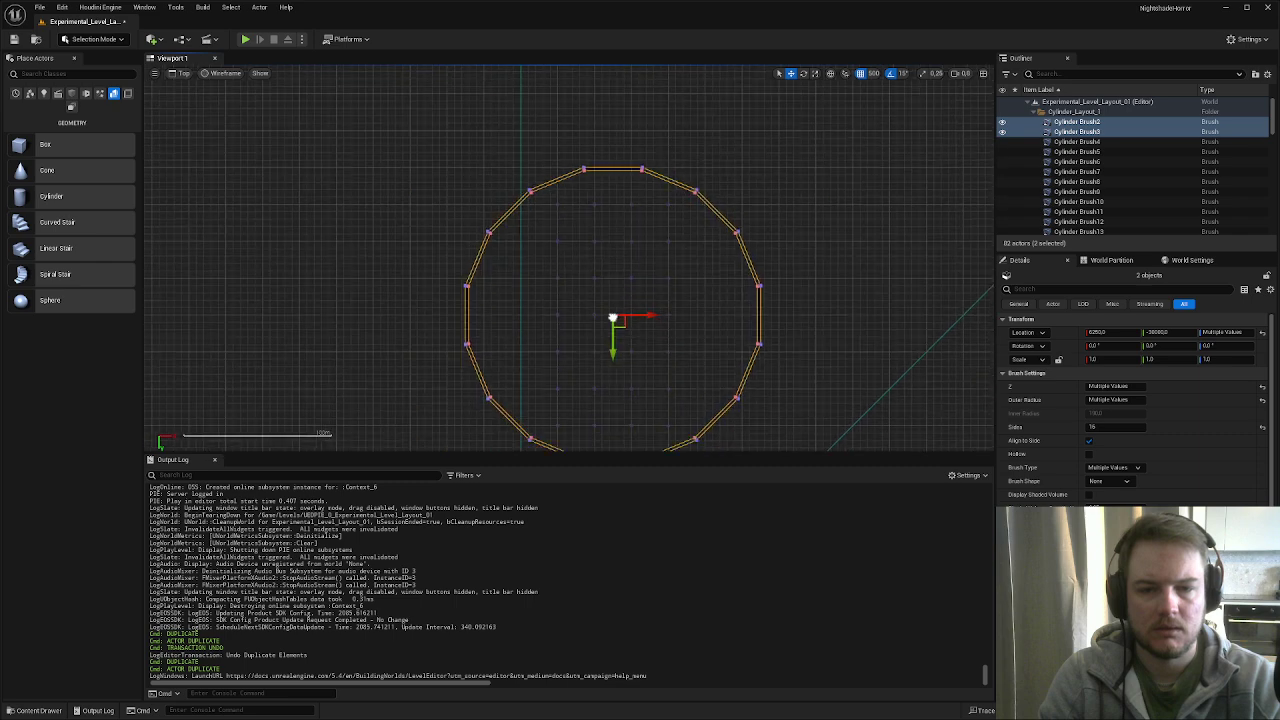
{"action": "right_click_drag", "start_coordinate": [614, 335], "coordinate": [609, 270]}
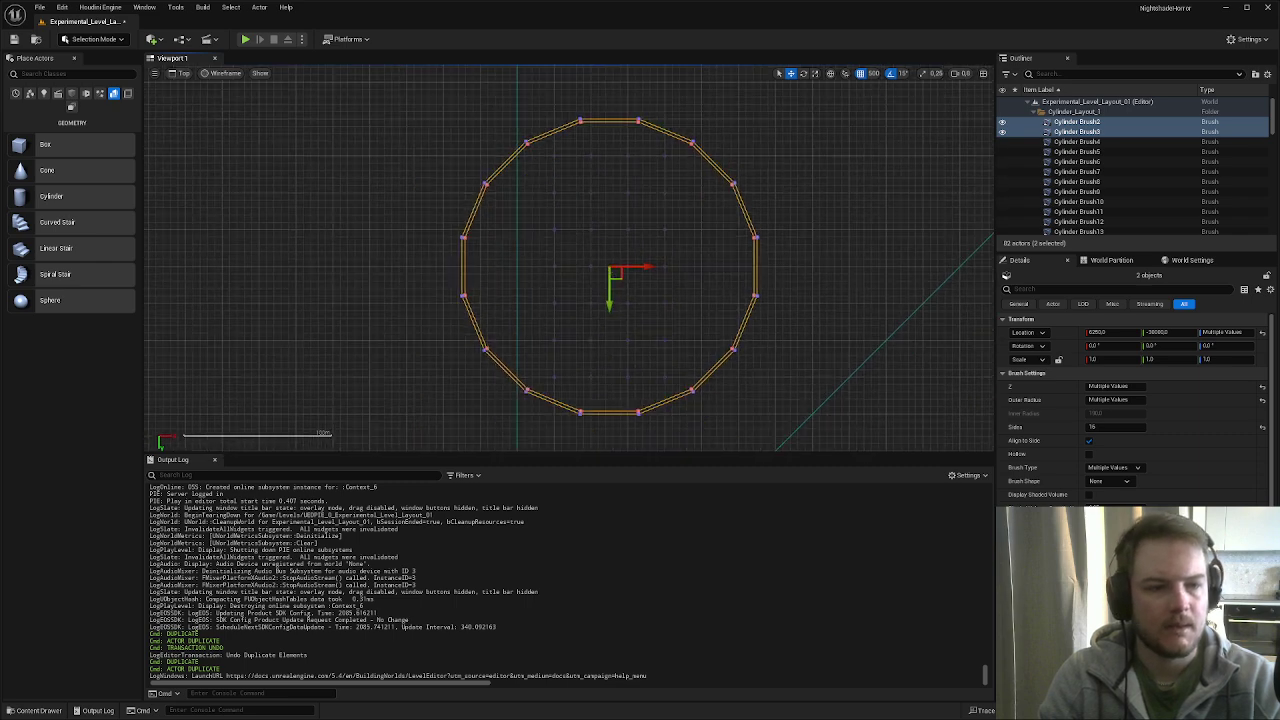
{"action": "scroll", "coordinate": [1082, 171], "scroll_direction": "down", "scroll_amount": 6}
{"action": "scroll", "coordinate": [1082, 171], "scroll_direction": "down", "scroll_amount": 2}
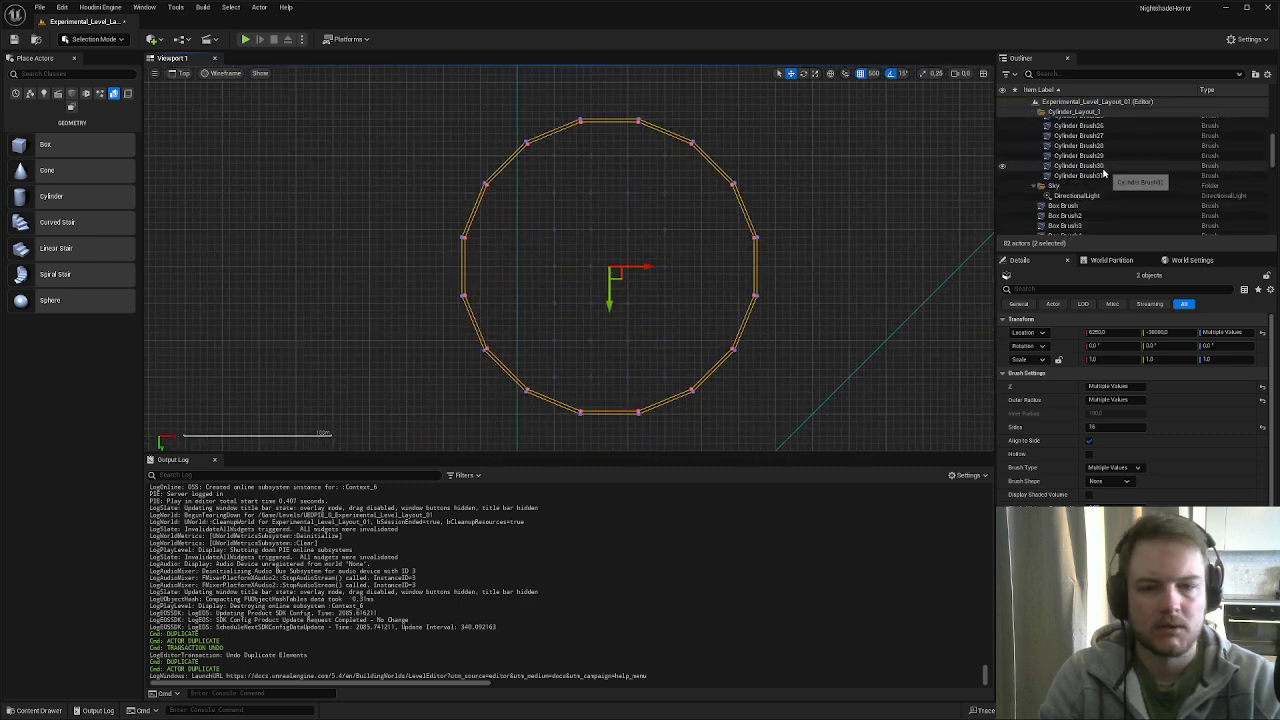
{"action": "left_click", "coordinate": [1104, 176]}
{"action": "left_click", "coordinate": [1100, 165], "text": "ctrl"}
{"action": "left_click", "coordinate": [1100, 155], "text": "ctrl"}
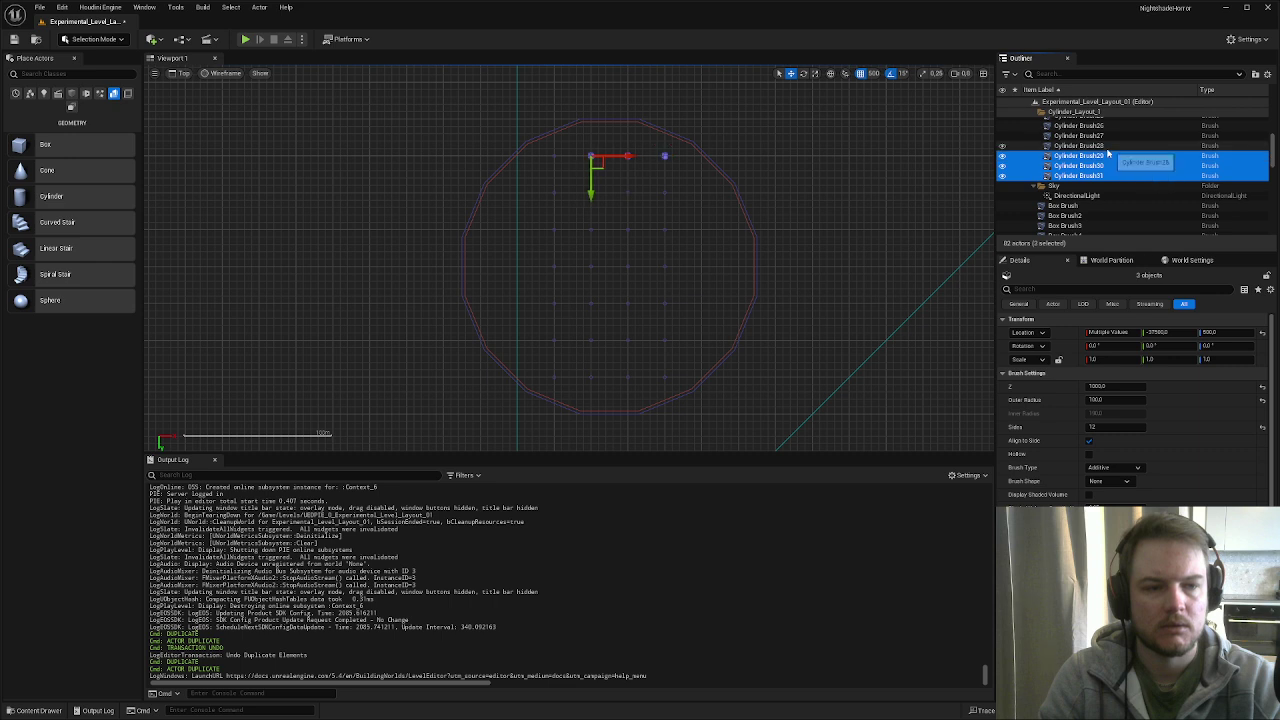
{"action": "left_click", "coordinate": [1100, 145], "text": "ctrl"}
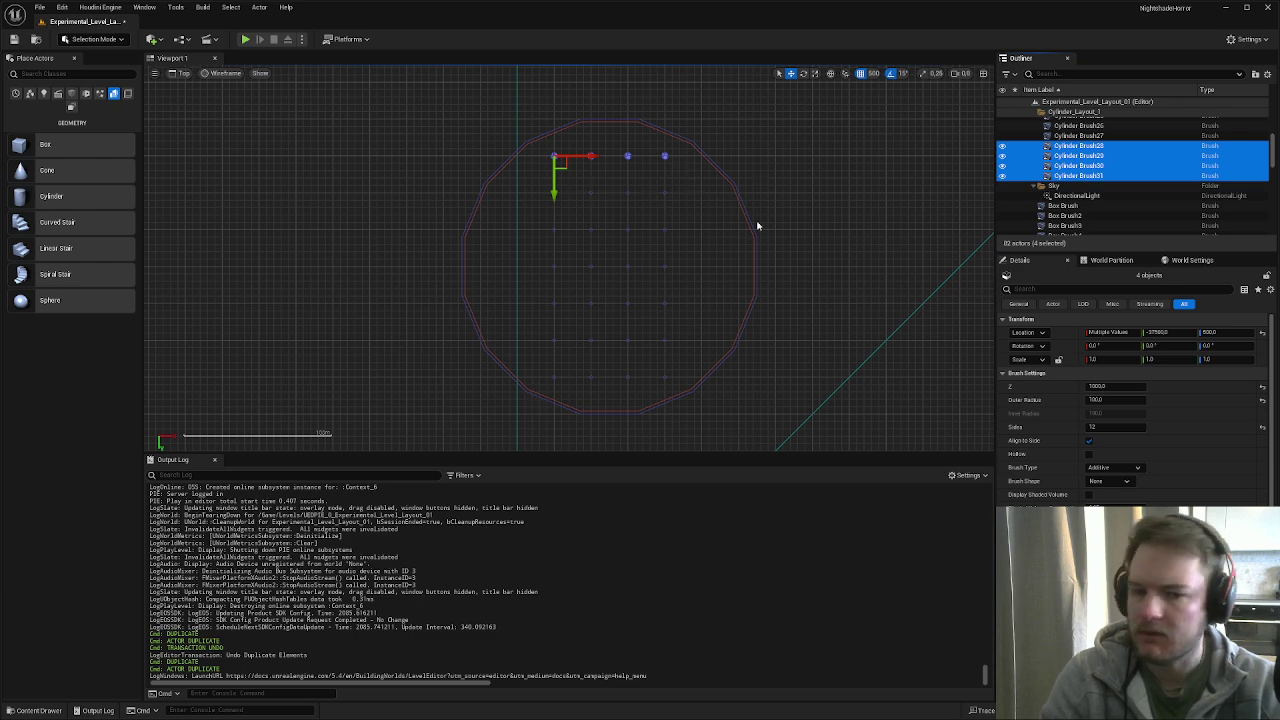
{"action": "key", "text": "e"}
{"action": "left_click_drag", "start_coordinate": [610, 164], "coordinate": [614, 158]}
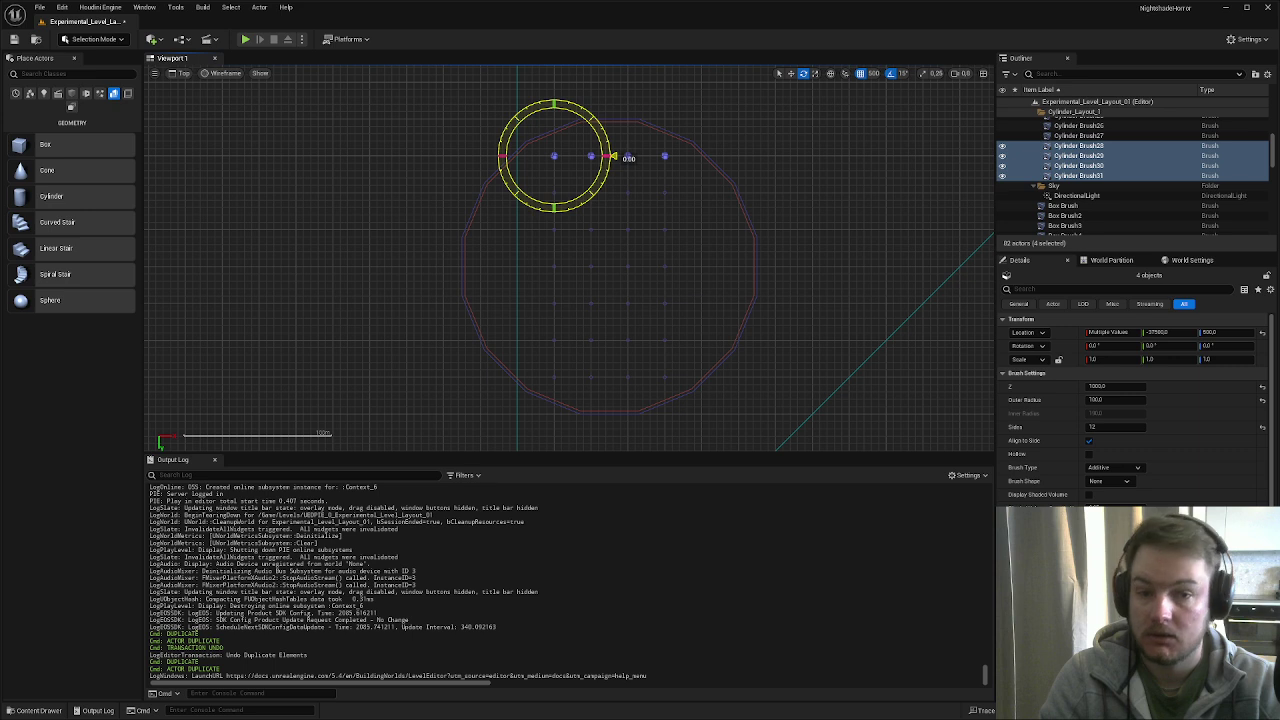
{"action": "mouse_move", "coordinate": [612, 157]}
{"action": "left_mouse_down", "text": "alt"}
{"action": "mouse_move", "coordinate": [721, 157]}
{"action": "mouse_move", "coordinate": [710, 191]}
{"action": "mouse_move", "coordinate": [665, 213]}
{"action": "left_mouse_up", "text": "alt"}
{"action": "key", "text": "w"}
{"action": "left_click_drag", "start_coordinate": [675, 170], "coordinate": [716, 313]}
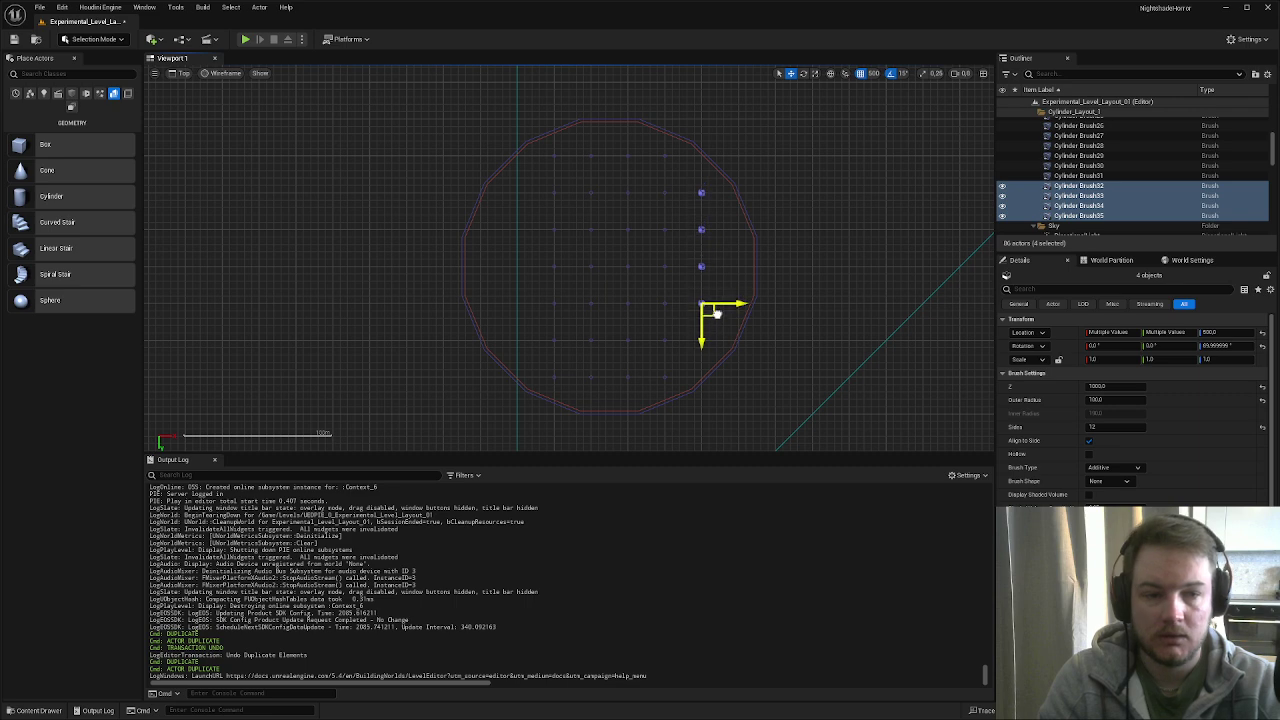
- Duplicate Cylinder Brush35 along Y to -25000 to extend the line at X 12500, and save the level
{"action": "left_click", "coordinate": [1096, 216]}
{"action": "left_click", "coordinate": [700, 340]}
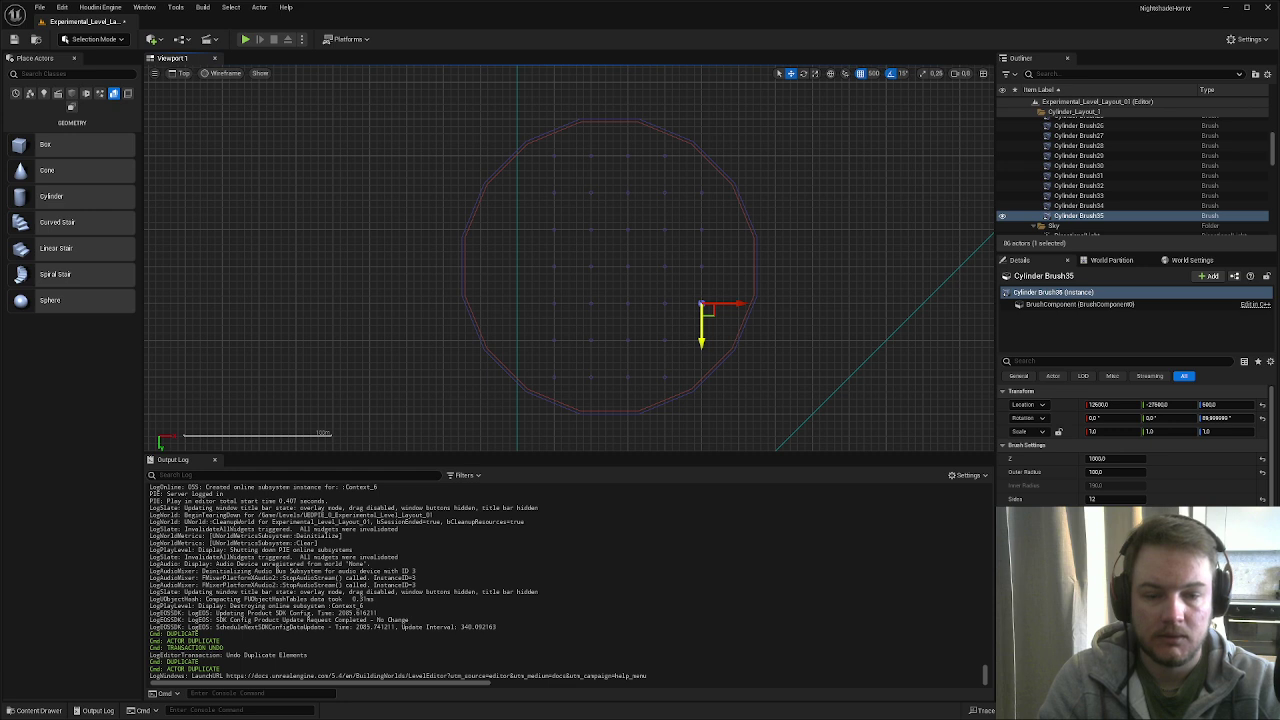
{"action": "left_click_drag", "start_coordinate": [701, 330], "coordinate": [701, 370], "text": "alt"}
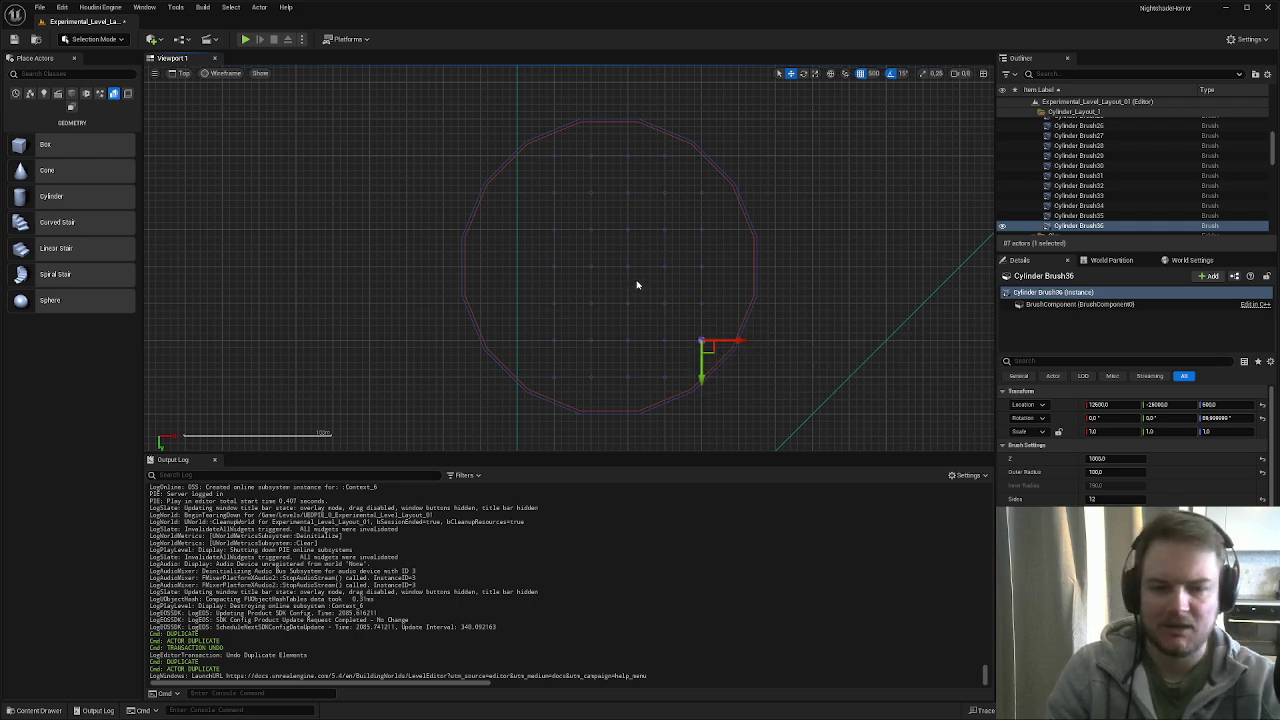
{"action": "key", "text": "ctrl+s"}
- Duplicate Cylinder Brush32 through Cylinder Brush36 and move the copies to X 0 on the grid's opposite side, then switch to the perspective view
{"action": "left_click", "coordinate": [1108, 215], "text": "ctrl"}
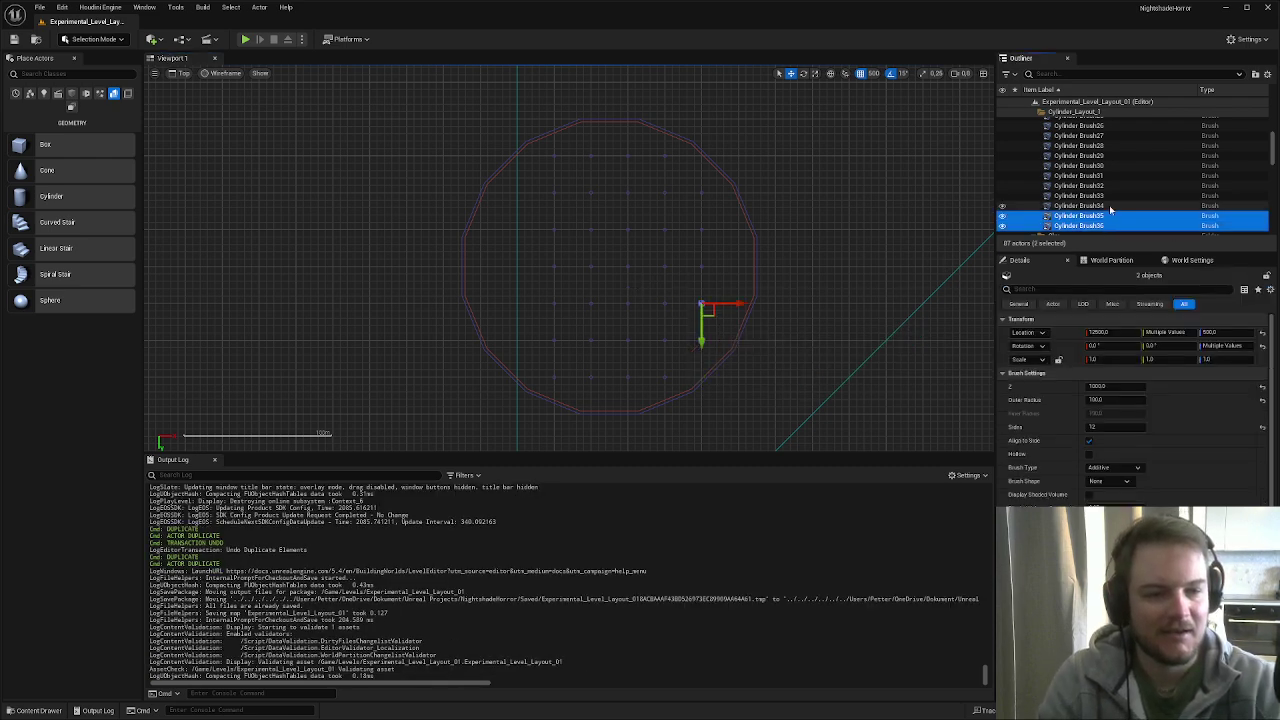
{"action": "left_click", "coordinate": [1110, 205], "text": "ctrl"}
{"action": "left_click", "coordinate": [1110, 195], "text": "ctrl"}
{"action": "left_click", "coordinate": [1110, 185], "text": "ctrl"}
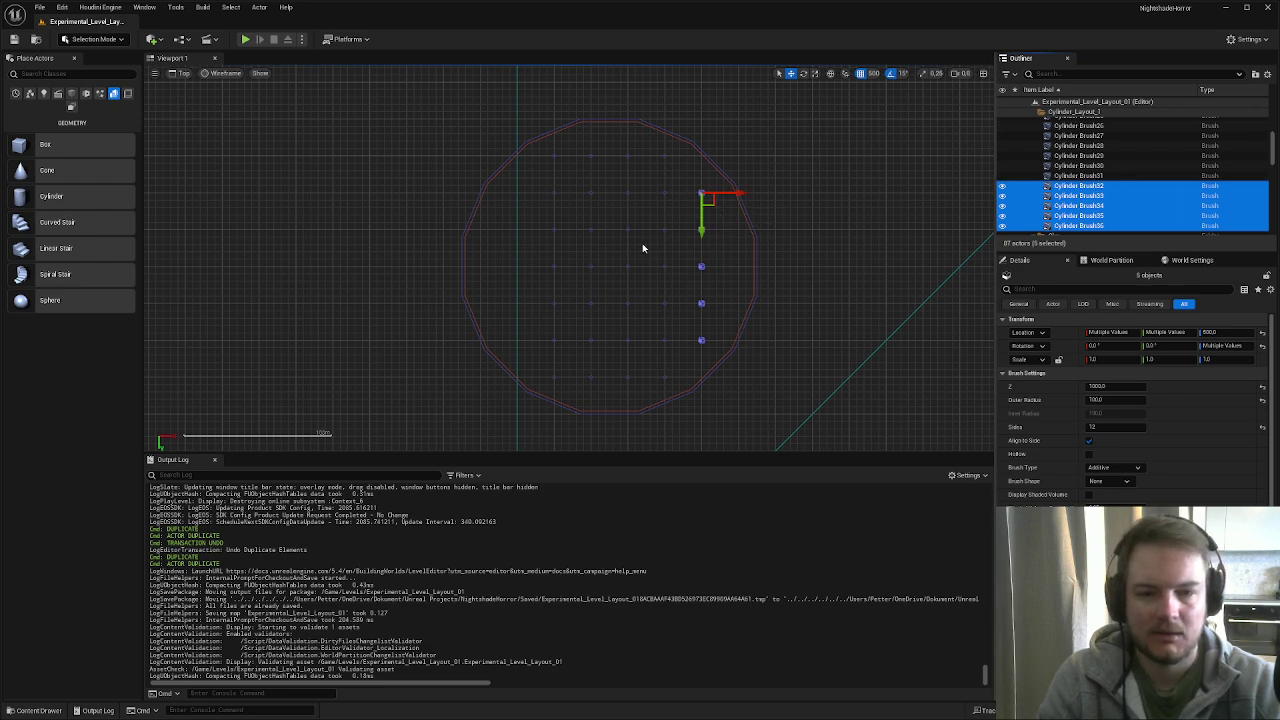
{"action": "key", "text": "ctrl+d"}
{"action": "right_click_drag", "start_coordinate": [647, 243], "coordinate": [681, 241]}
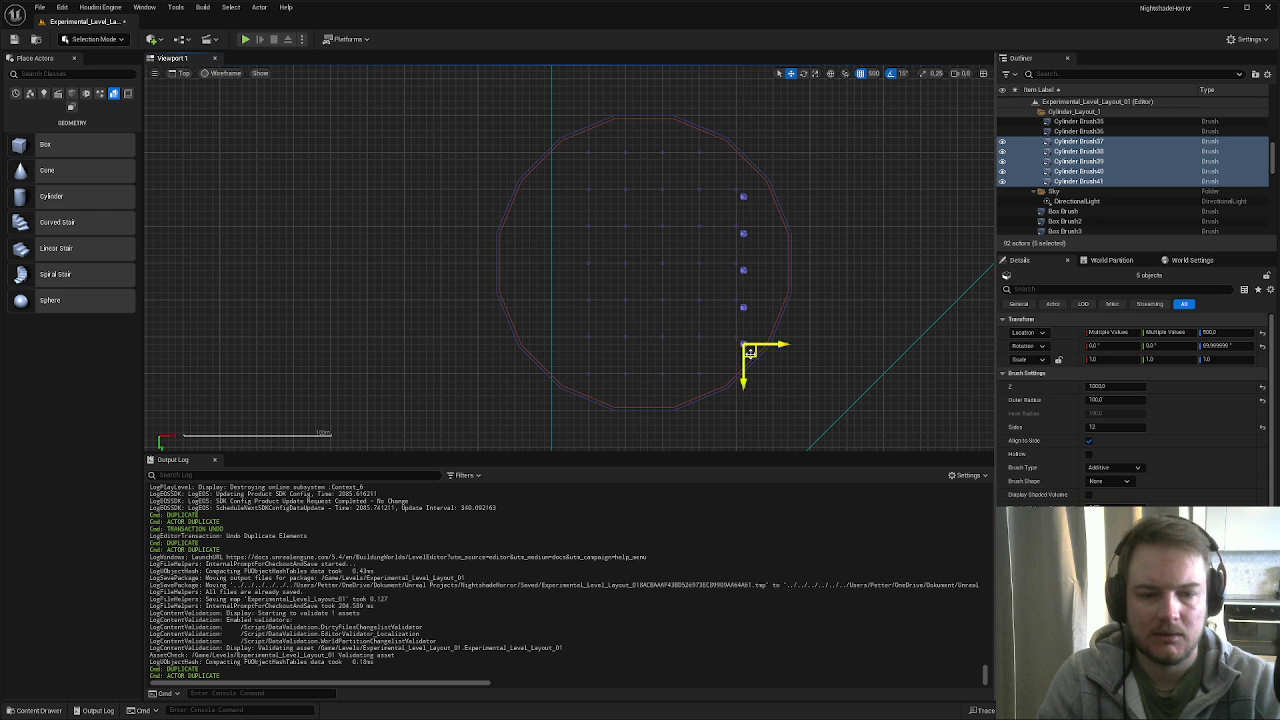
{"action": "left_click_drag", "start_coordinate": [750, 355], "coordinate": [558, 344]}
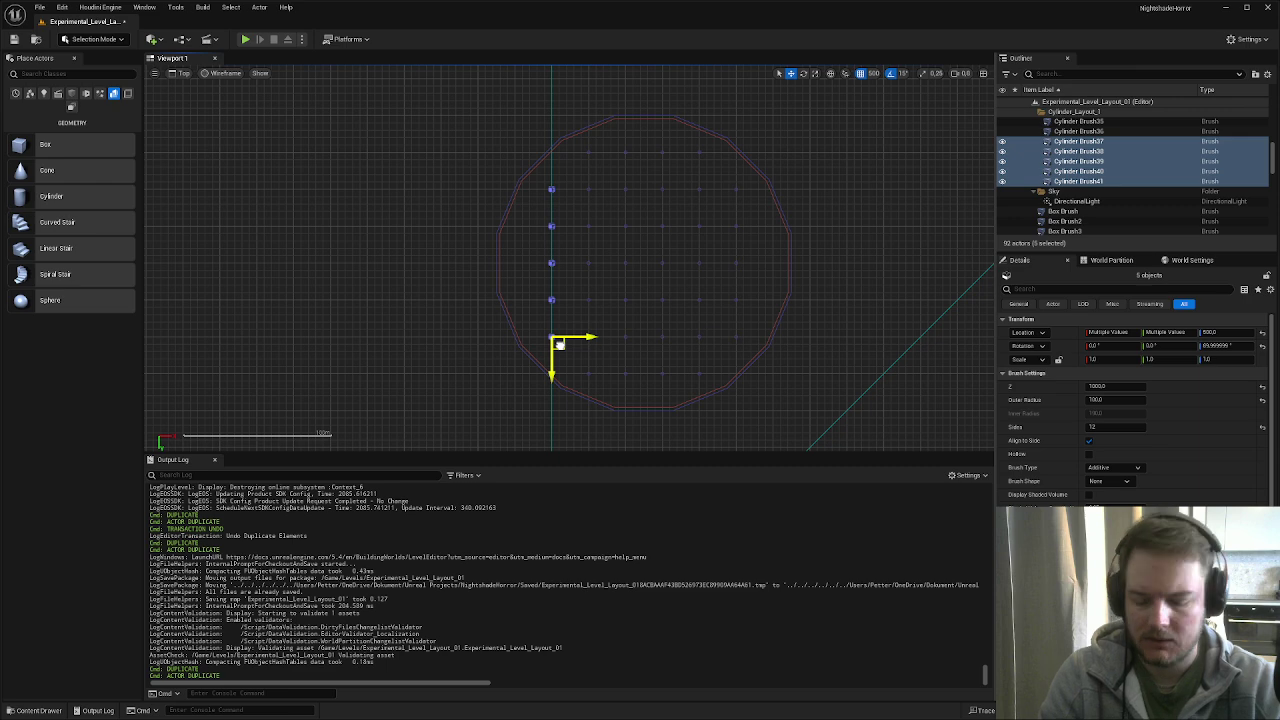
{"action": "key", "text": "alt+g"}
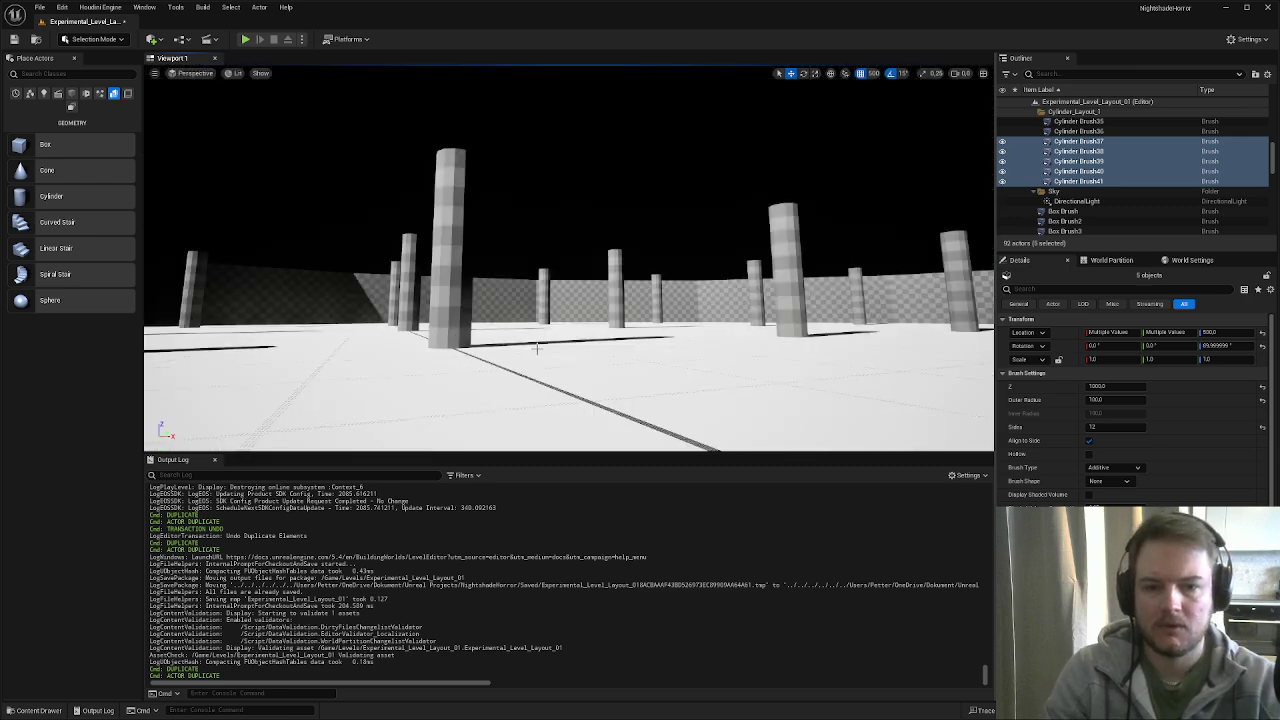
- Play the level from the arena floor, walk among the columns to check their spacing in torchlight, and end the play session
{"action": "key", "text": "s"}
{"action": "mouse_move", "coordinate": [540, 348]}
{"action": "right_mouse_down"}
{"action": "mouse_move", "coordinate": [440, 348]}
{"action": "mouse_move", "coordinate": [430, 362]}
{"action": "mouse_move", "coordinate": [490, 360]}
{"action": "mouse_move", "coordinate": [482, 410]}
{"action": "mouse_move", "coordinate": [500, 436]}
{"action": "mouse_move", "coordinate": [450, 350]}
{"action": "mouse_move", "coordinate": [400, 372]}
{"action": "mouse_move", "coordinate": [568, 330]}
{"action": "mouse_move", "coordinate": [530, 360]}
{"action": "mouse_move", "coordinate": [558, 374]}
{"action": "right_mouse_up"}
{"action": "scroll", "coordinate": [482, 410], "scroll_direction": "up", "scroll_amount": 5}
{"action": "key", "text": "Escape"}
{"action": "right_click", "coordinate": [558, 374]}
{"action": "left_click", "coordinate": [559, 369]}
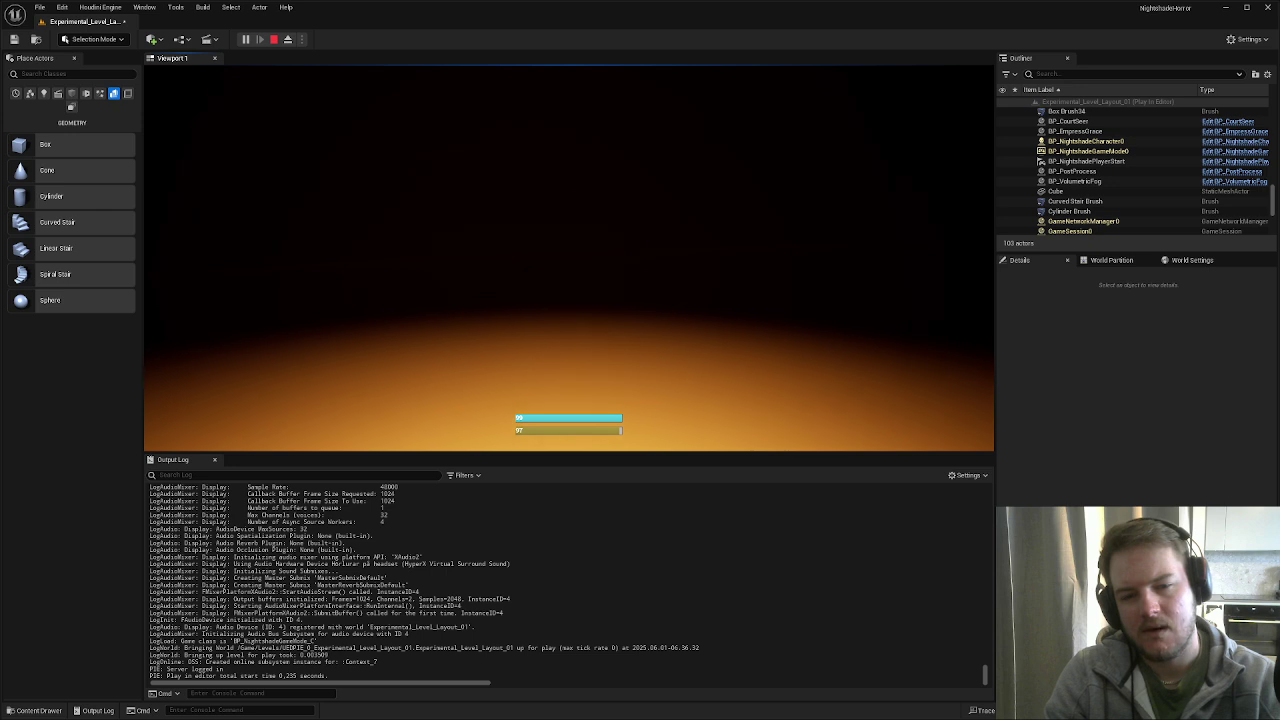
{"action": "key", "text": "w"}
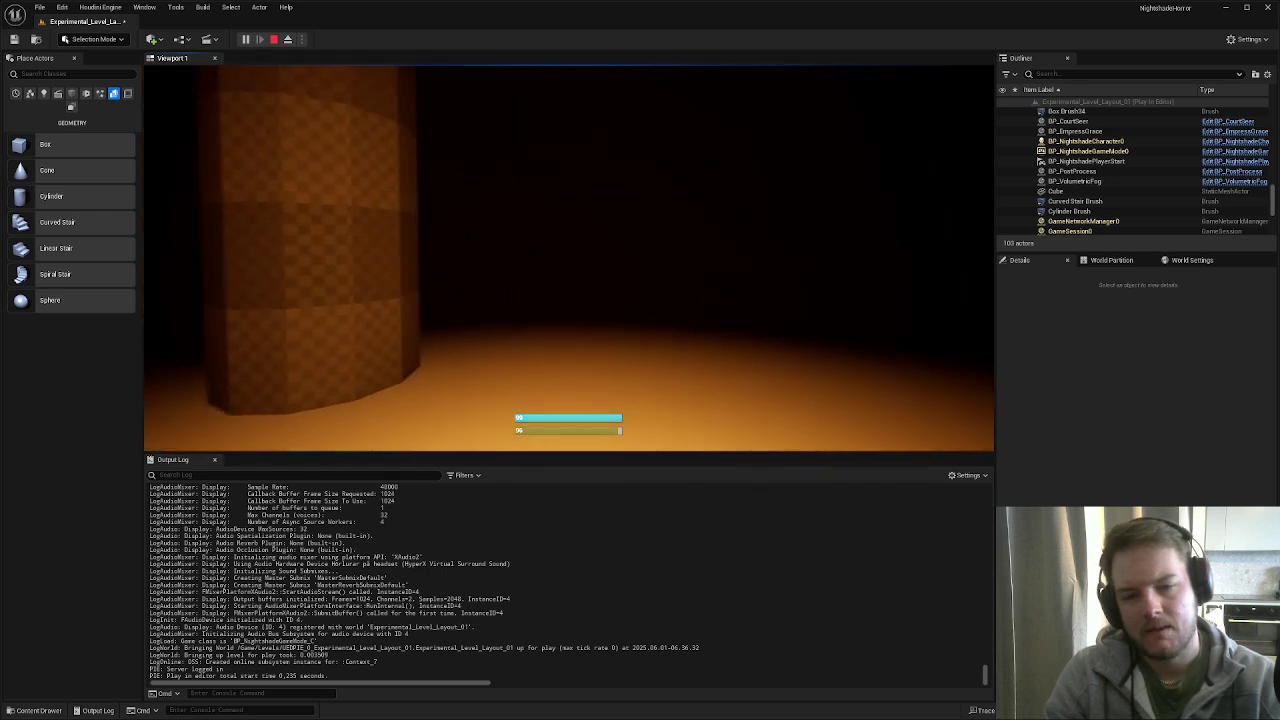
{"action": "key", "text": "w"}
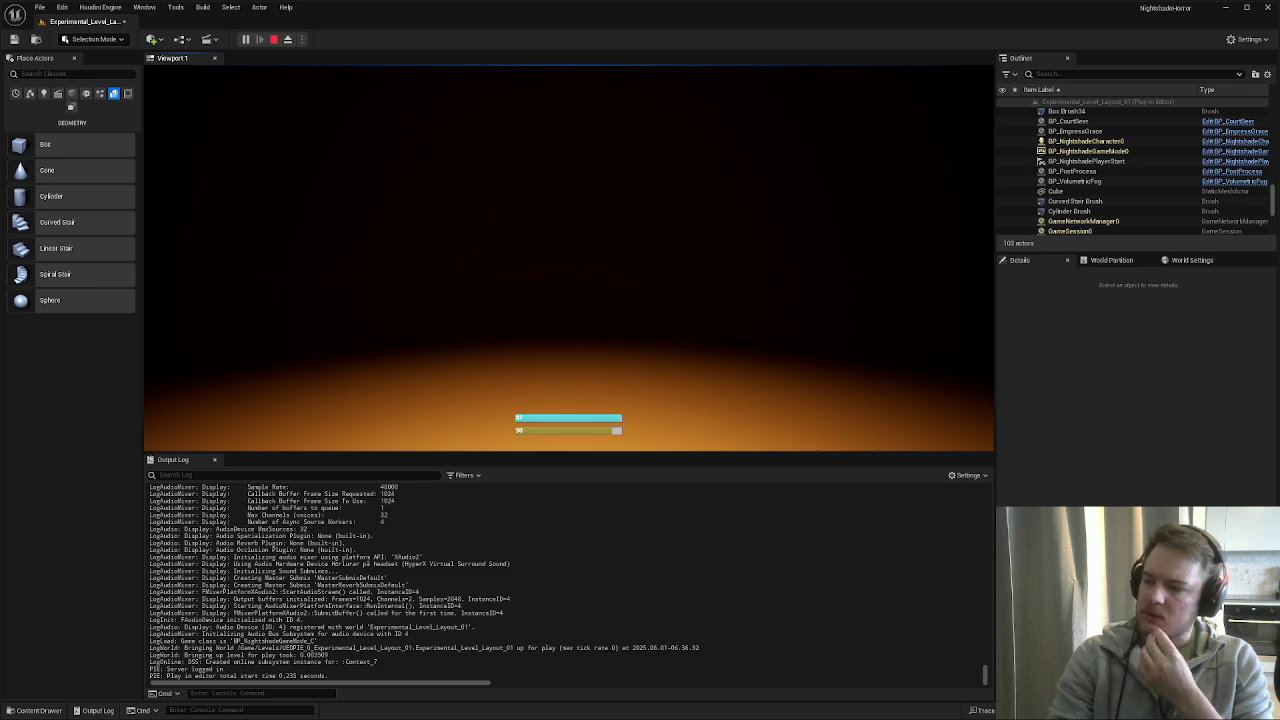
{"action": "key", "text": "Escape"}
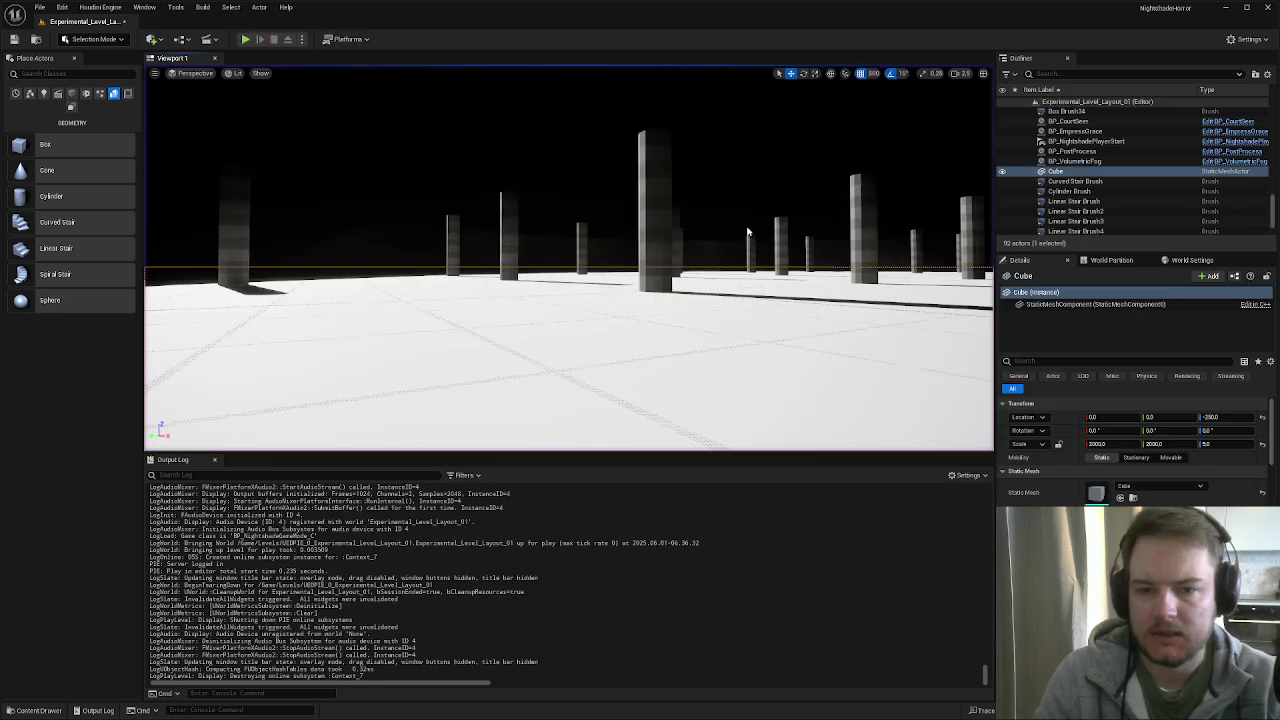
- Delete all the columns, Cylinder Brush4 through Cylinder Brush41, from the Cylinder_Layout_1 folder, leaving the arena wall brushes
{"action": "key", "text": "f"}
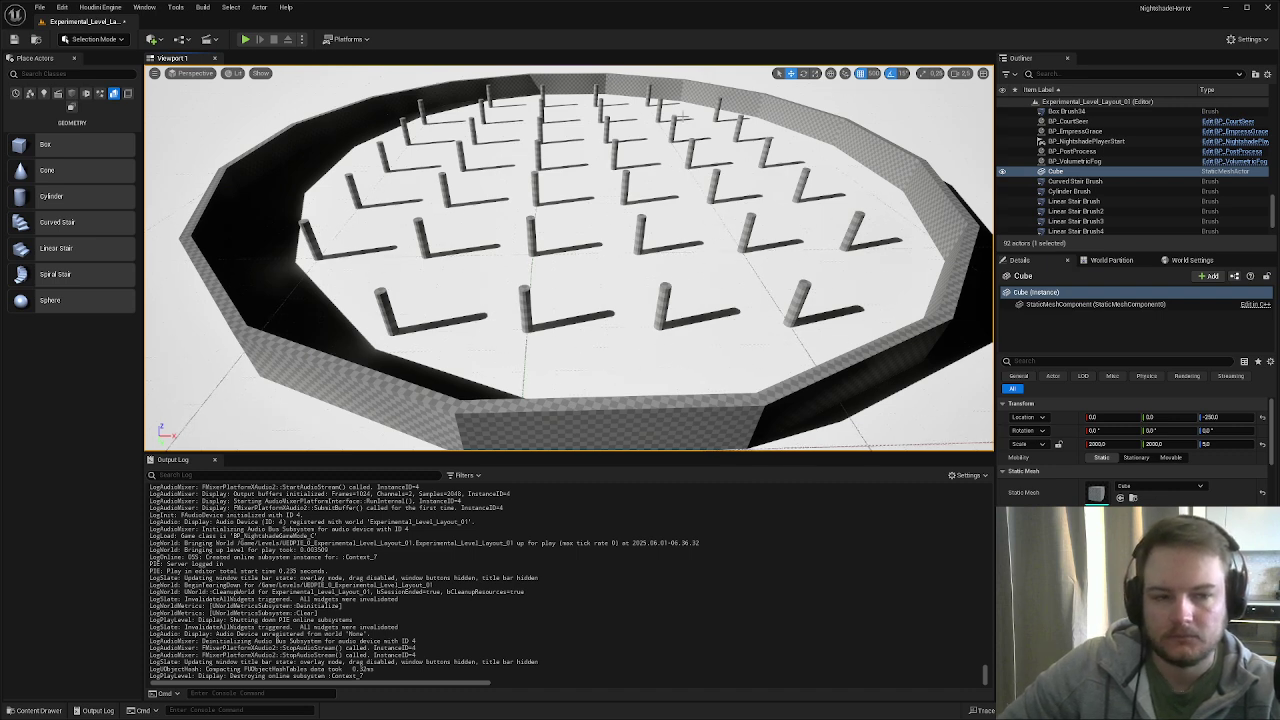
{"action": "scroll", "coordinate": [1145, 194], "scroll_direction": "up", "scroll_amount": 3}
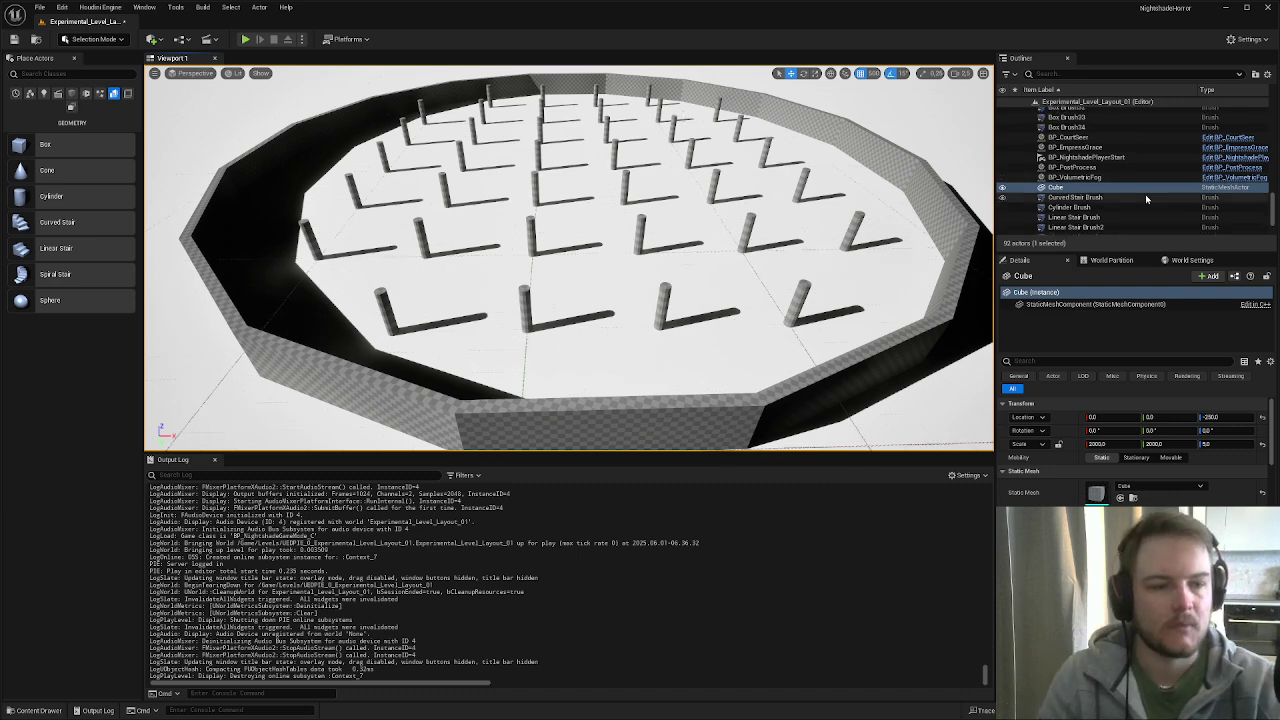
{"action": "left_click", "coordinate": [1116, 208]}
{"action": "scroll", "coordinate": [1110, 215], "scroll_direction": "down", "scroll_amount": 5}
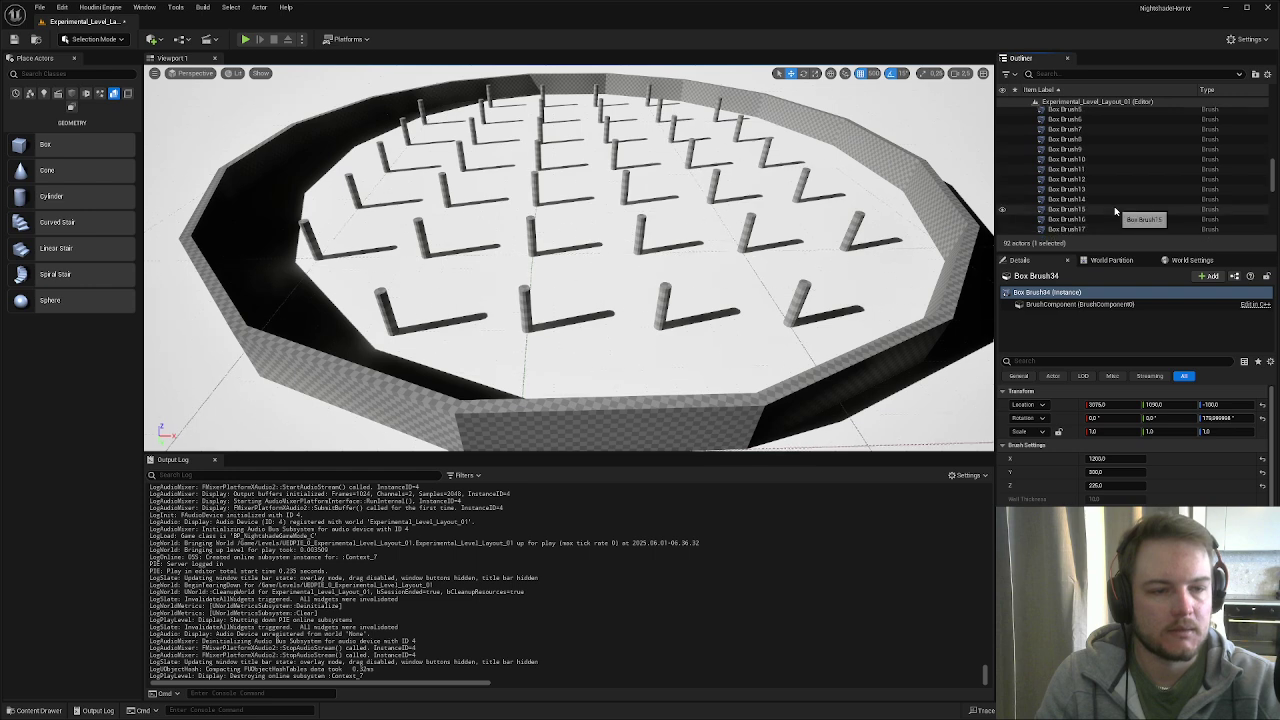
{"action": "left_click", "coordinate": [1105, 228]}
{"action": "scroll", "coordinate": [1105, 228], "scroll_direction": "up", "scroll_amount": 10}
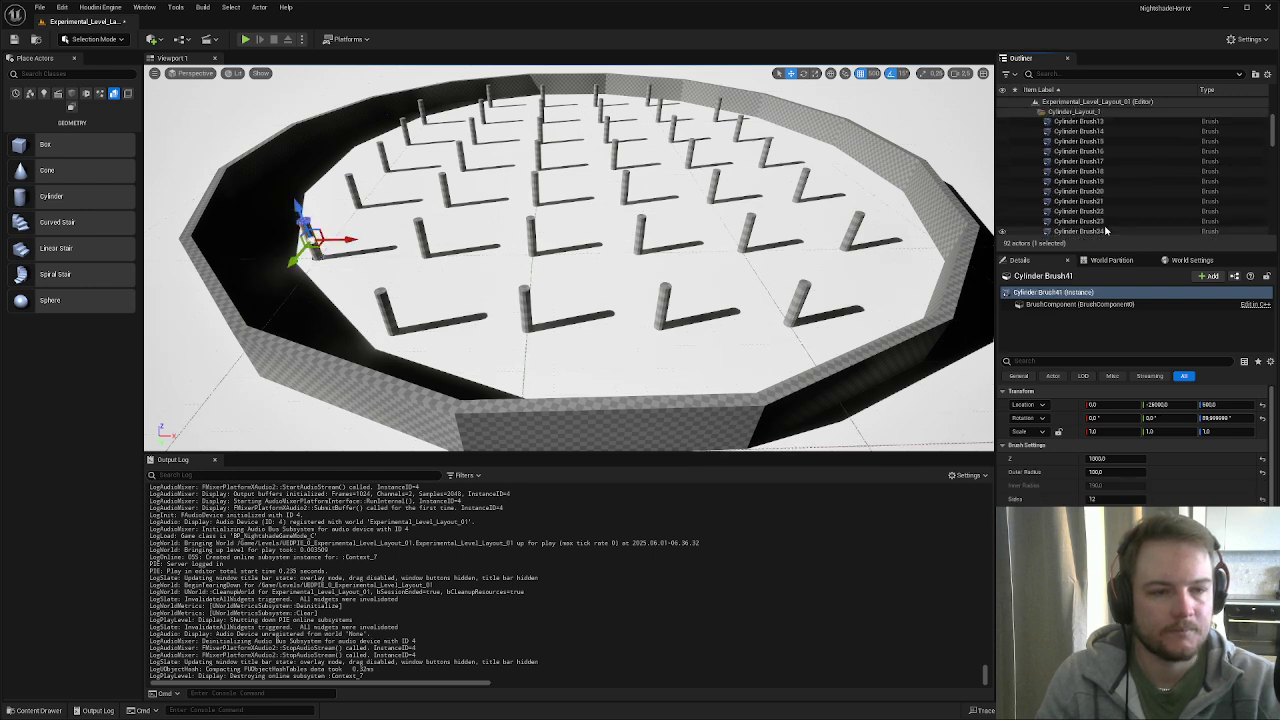
{"action": "left_click", "coordinate": [1106, 143]}
{"action": "key", "text": "Caps_Lock"}
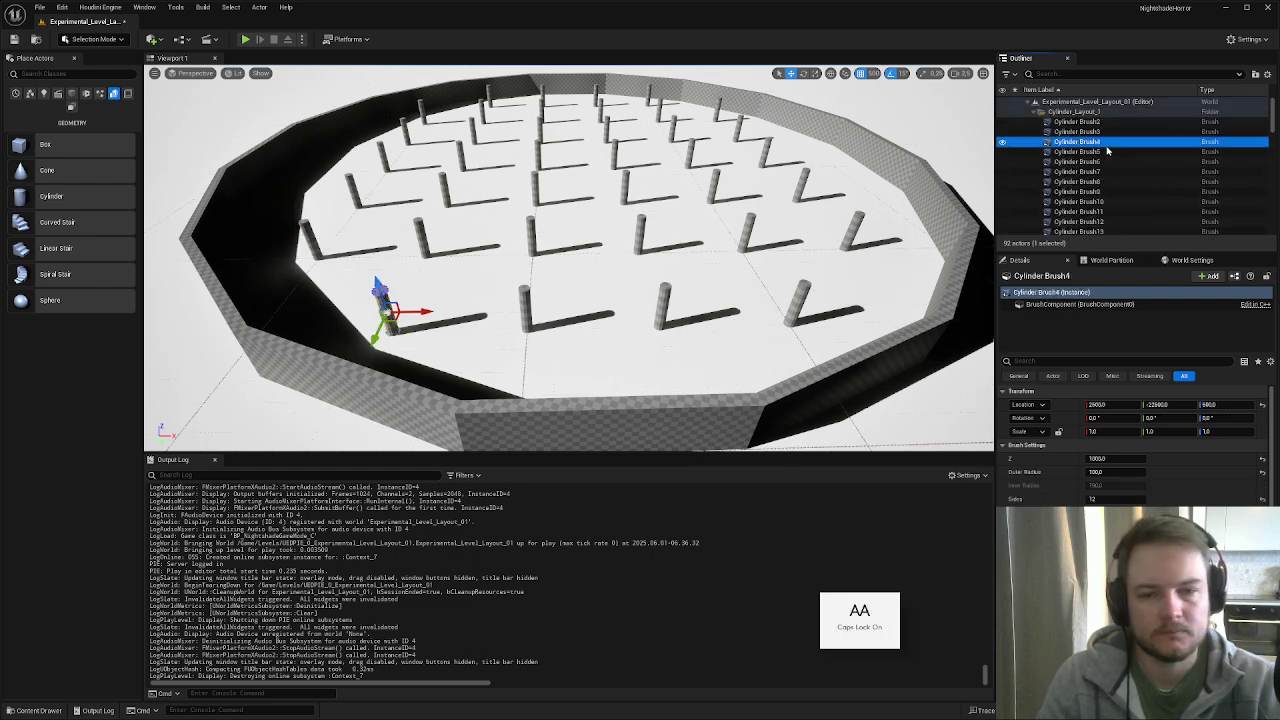
{"action": "key", "text": "Caps_Lock"}
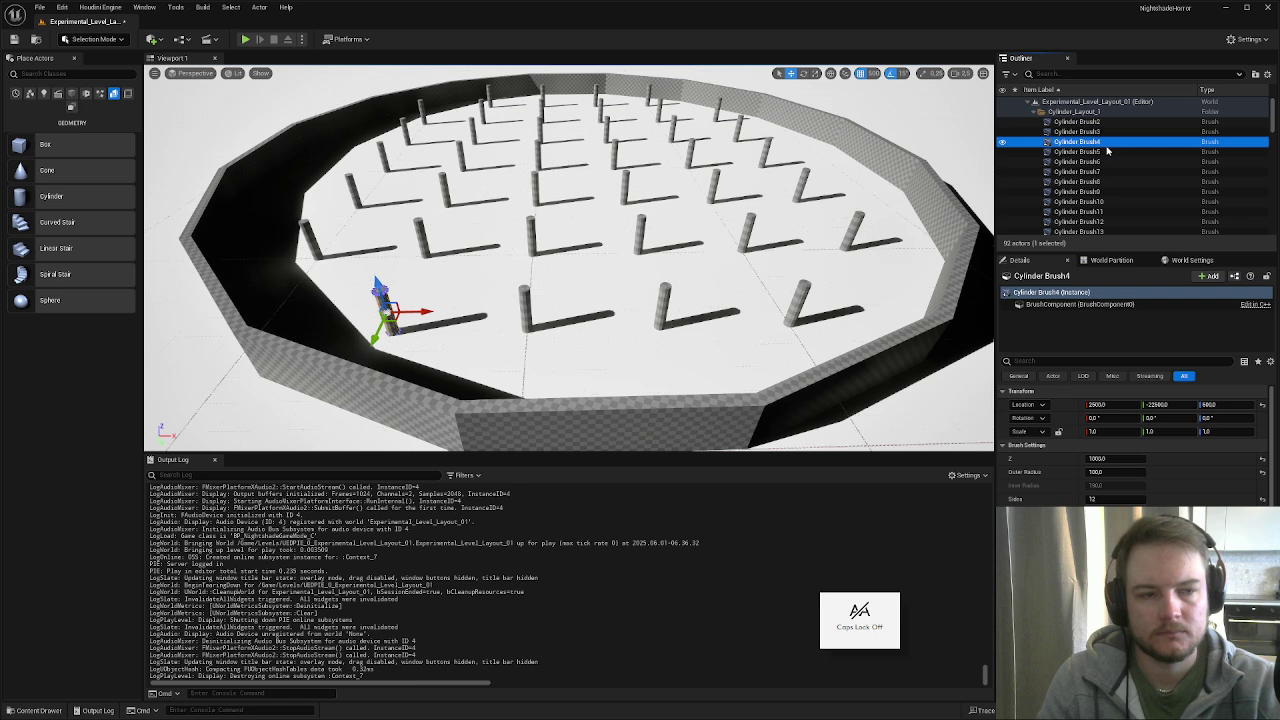
{"action": "scroll", "coordinate": [1106, 152], "scroll_direction": "down", "scroll_amount": 12}
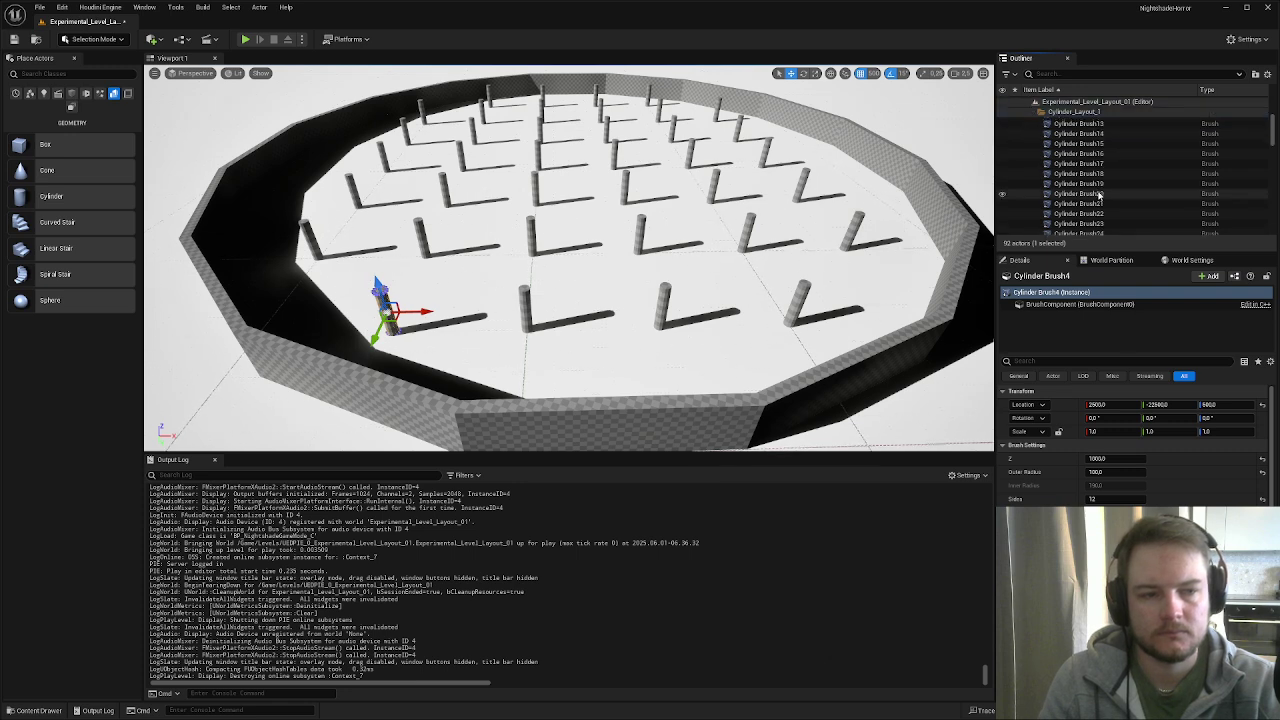
{"action": "left_click", "coordinate": [1103, 165], "text": "shift"}
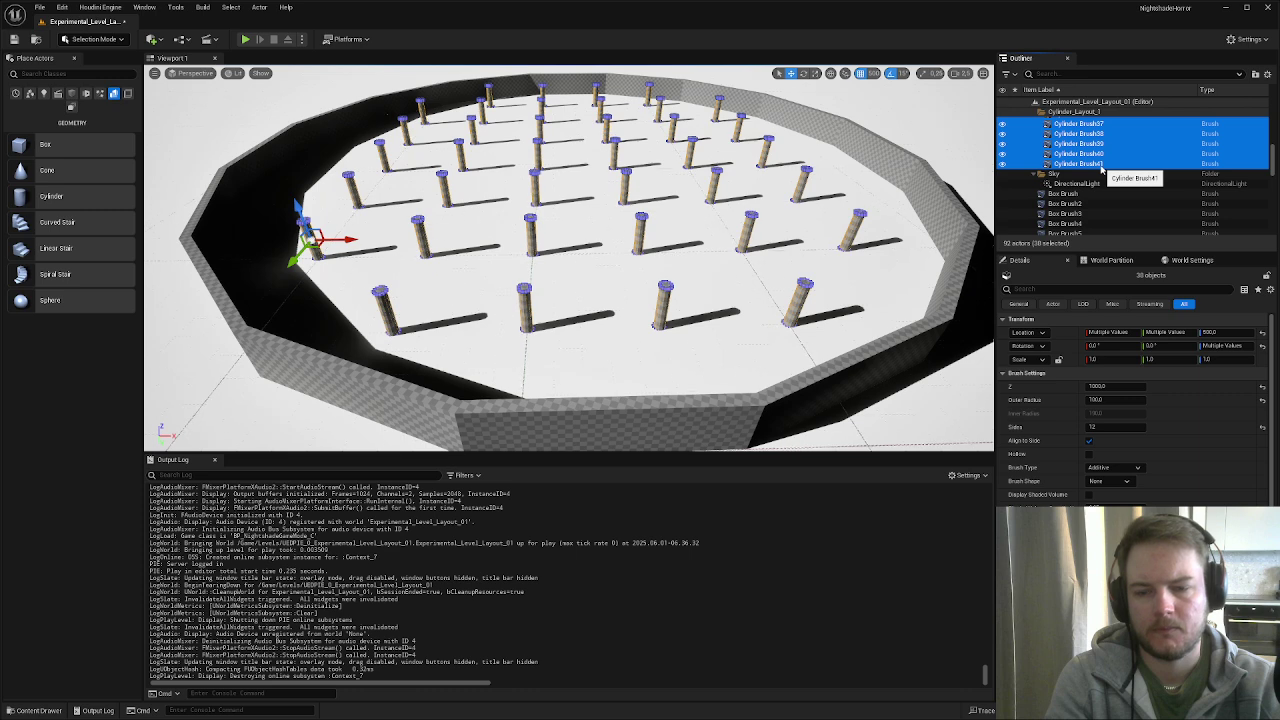
{"action": "key", "text": "Delete"}
{"action": "right_click_drag", "start_coordinate": [849, 168], "coordinate": [857, 180]}
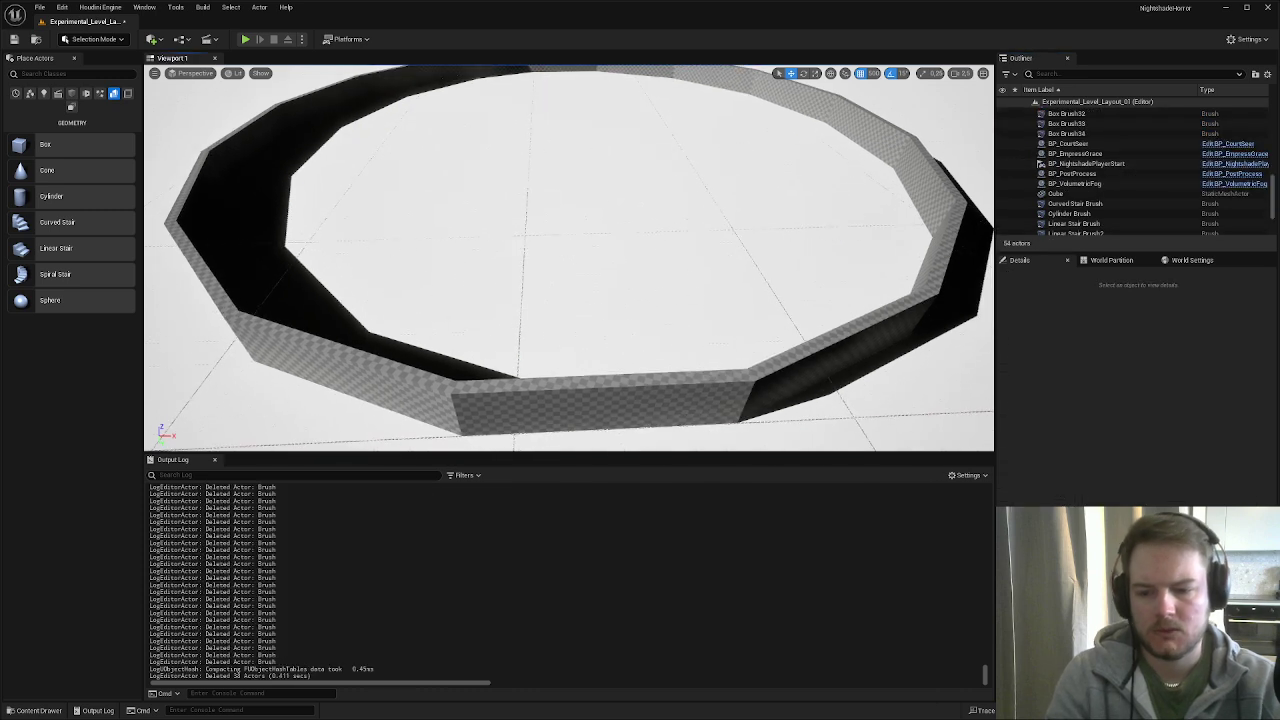
- Place a static mesh Cylinder shape inside the arena at X 2500, Y -22500 in the top view and frame it in perspective
{"action": "key", "text": "alt+j"}
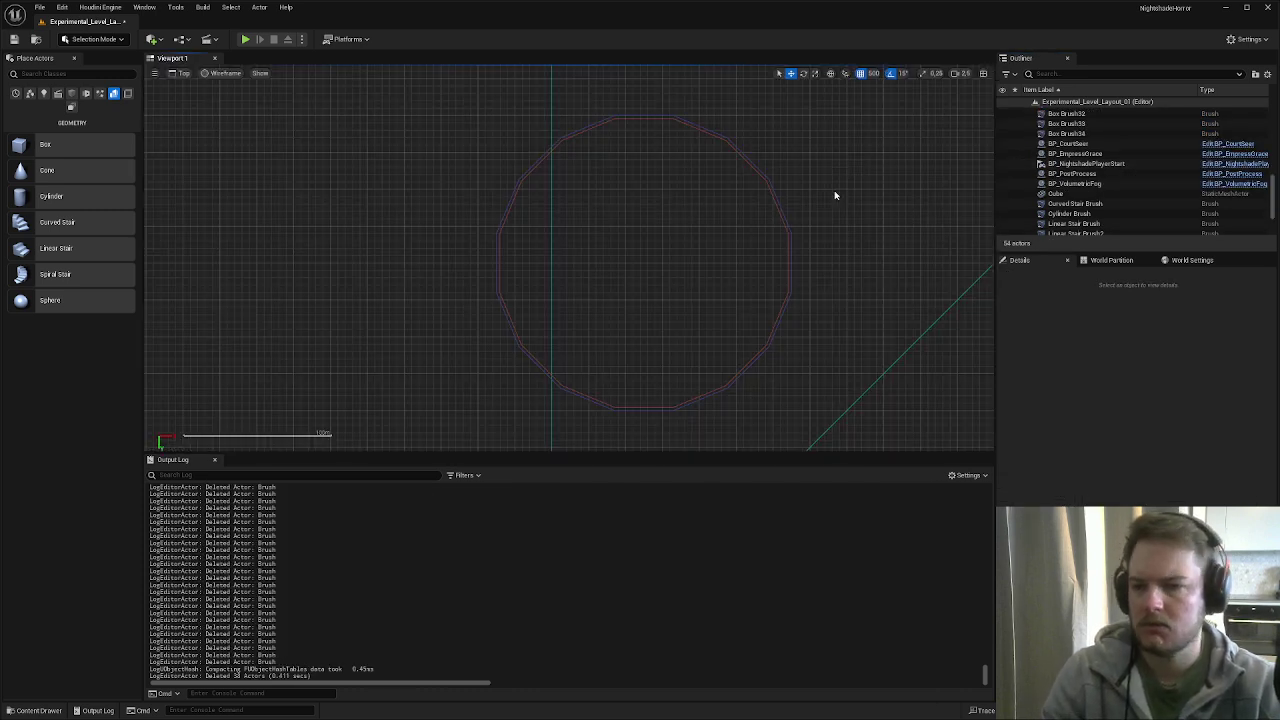
{"action": "left_click", "coordinate": [71, 93]}
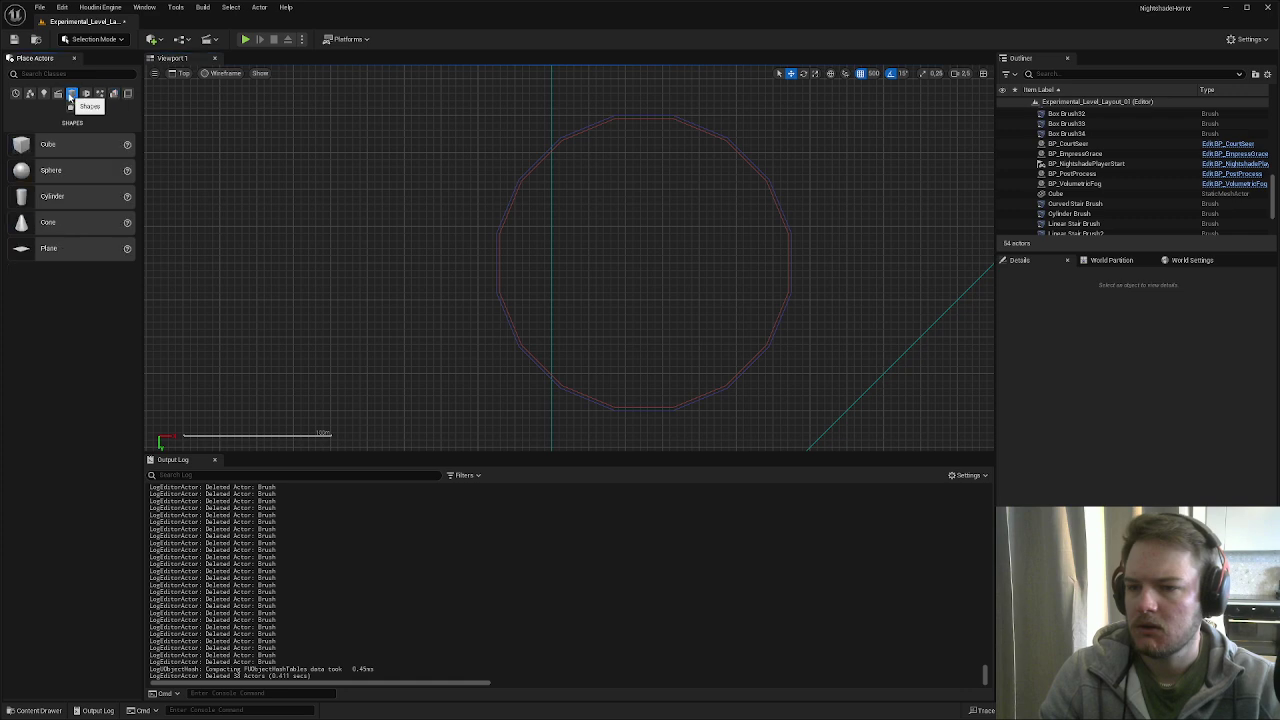
{"action": "left_click_drag", "start_coordinate": [38, 197], "coordinate": [590, 375]}
{"action": "key", "text": "alt+g"}
{"action": "key", "text": "f"}
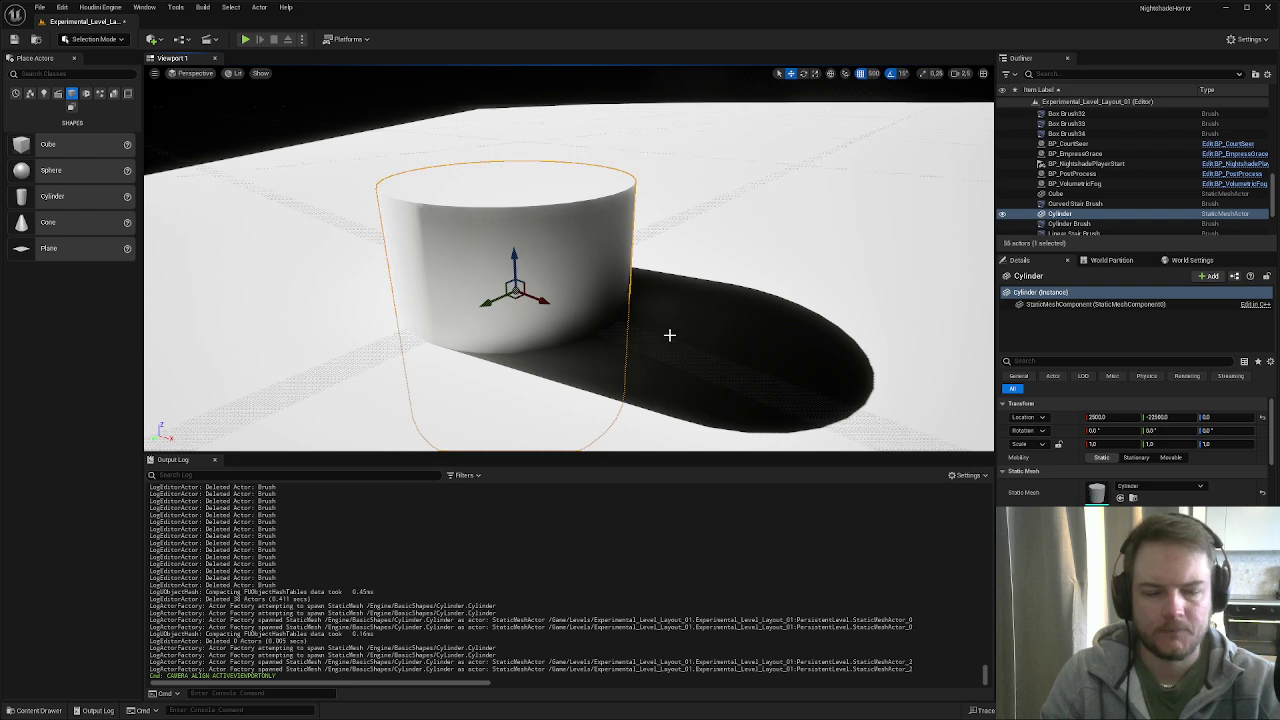
- Set the new cylinder's scale to 2 in X, 2 in Y and 10 in Z
{"action": "mouse_move", "coordinate": [669, 334]}
{"action": "right_mouse_down"}
{"action": "mouse_move", "coordinate": [640, 380]}
{"action": "mouse_move", "coordinate": [630, 360]}
{"action": "mouse_move", "coordinate": [681, 334]}
{"action": "right_mouse_up"}
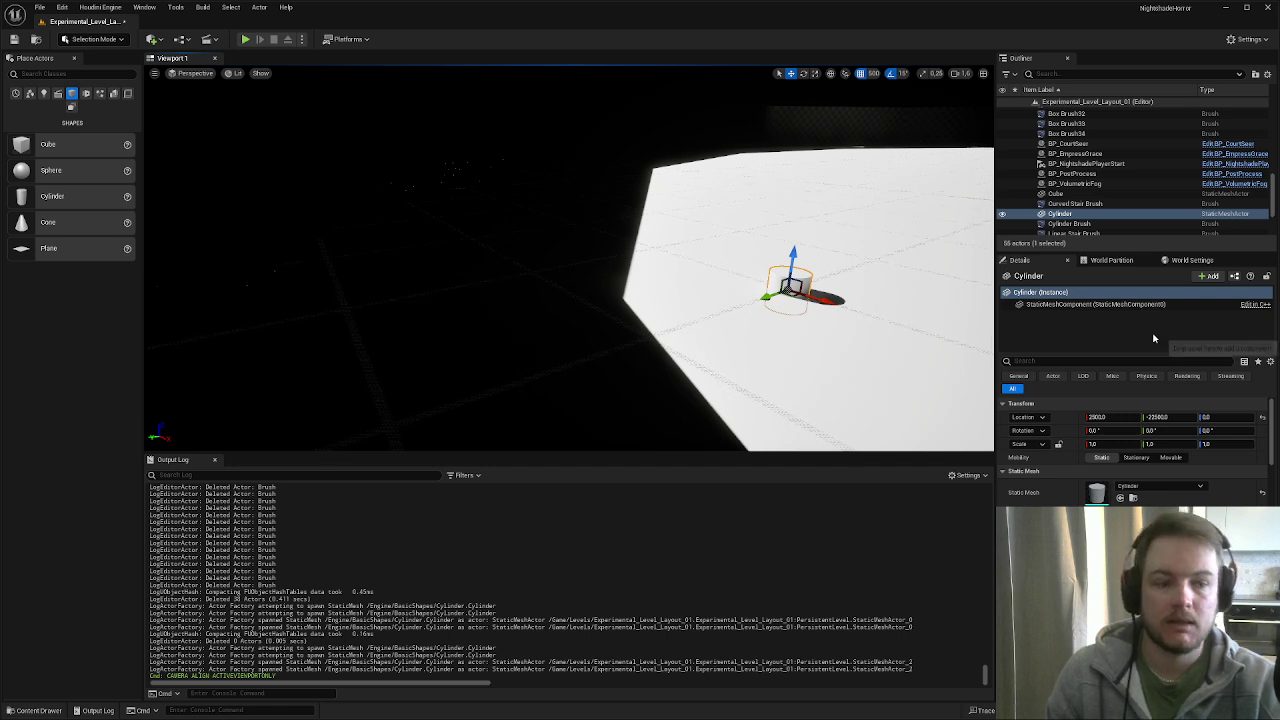
{"action": "left_click", "coordinate": [1133, 446]}
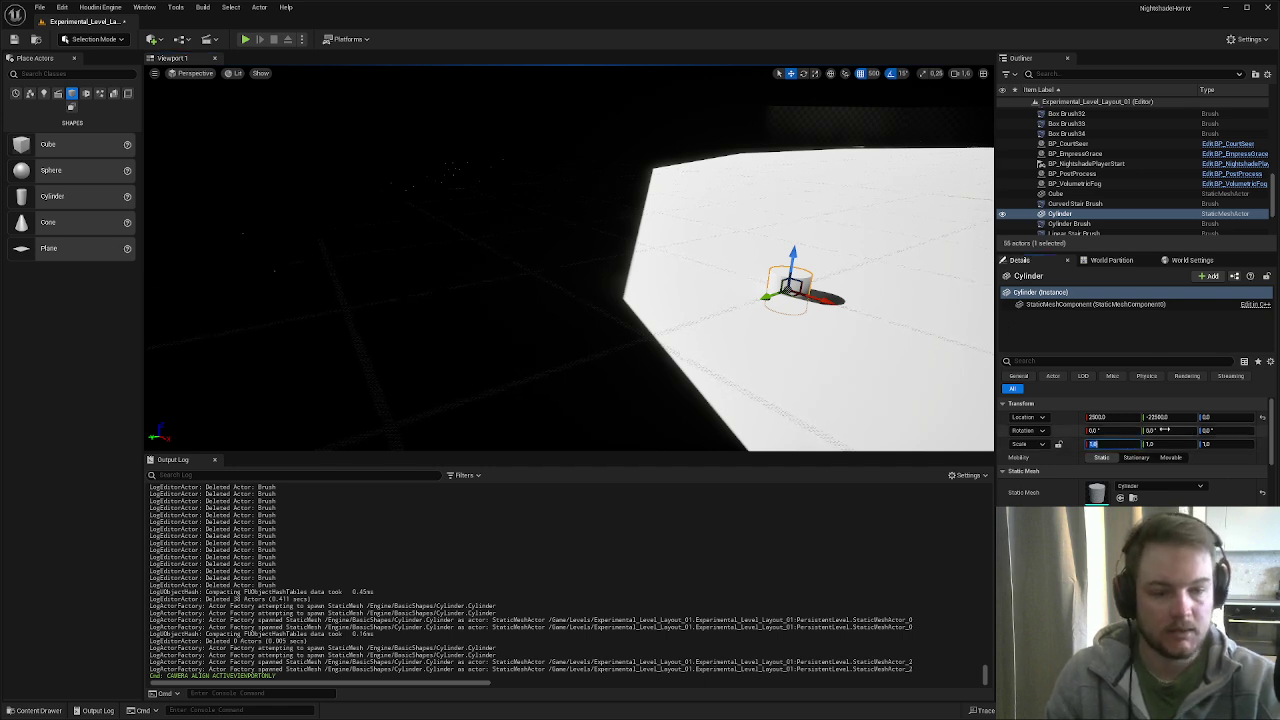
{"action": "type", "text": "2"}
{"action": "key", "text": "Tab"}
{"action": "type", "text": "2"}
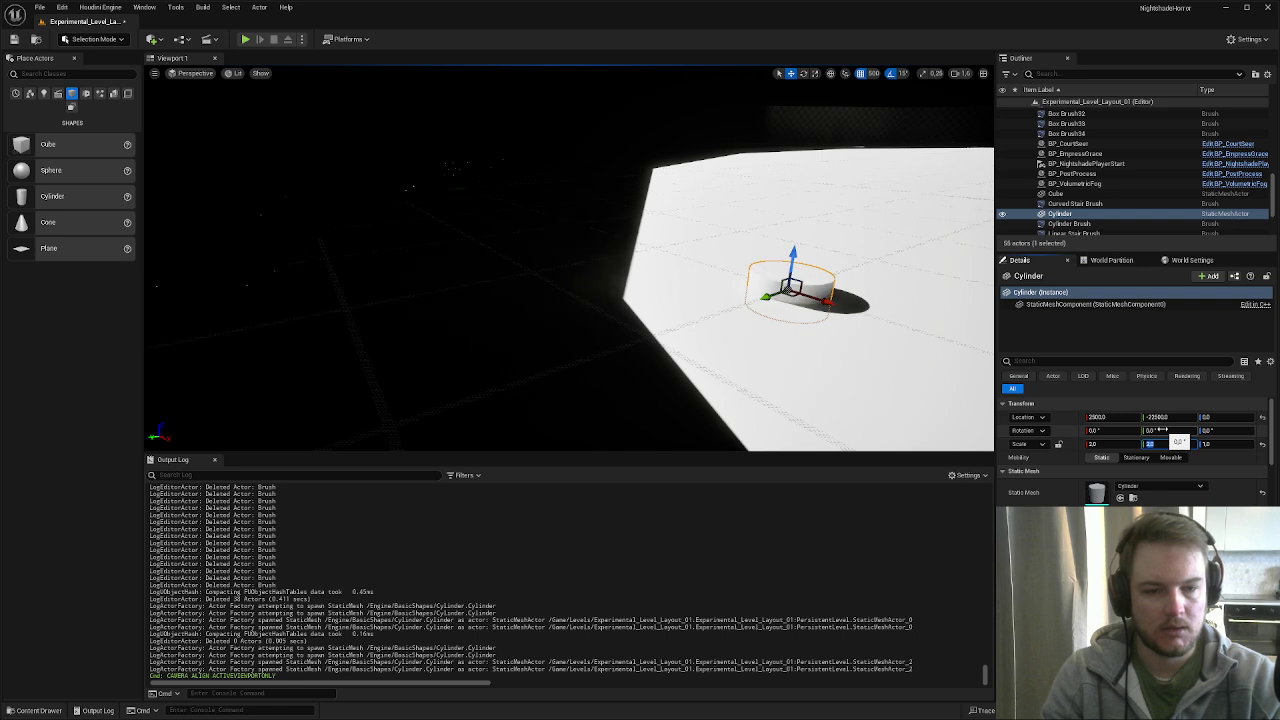
{"action": "key", "text": "Tab"}
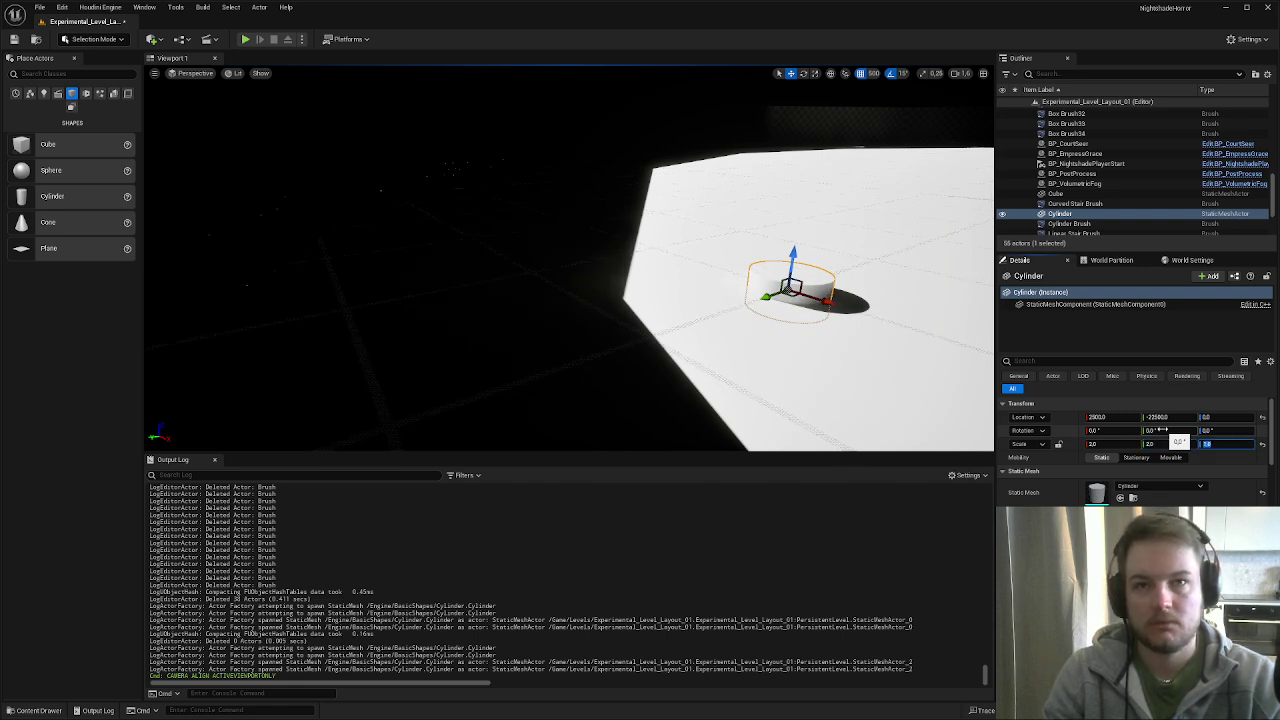
{"action": "type", "text": "10"}
{"action": "key", "text": "Return"}
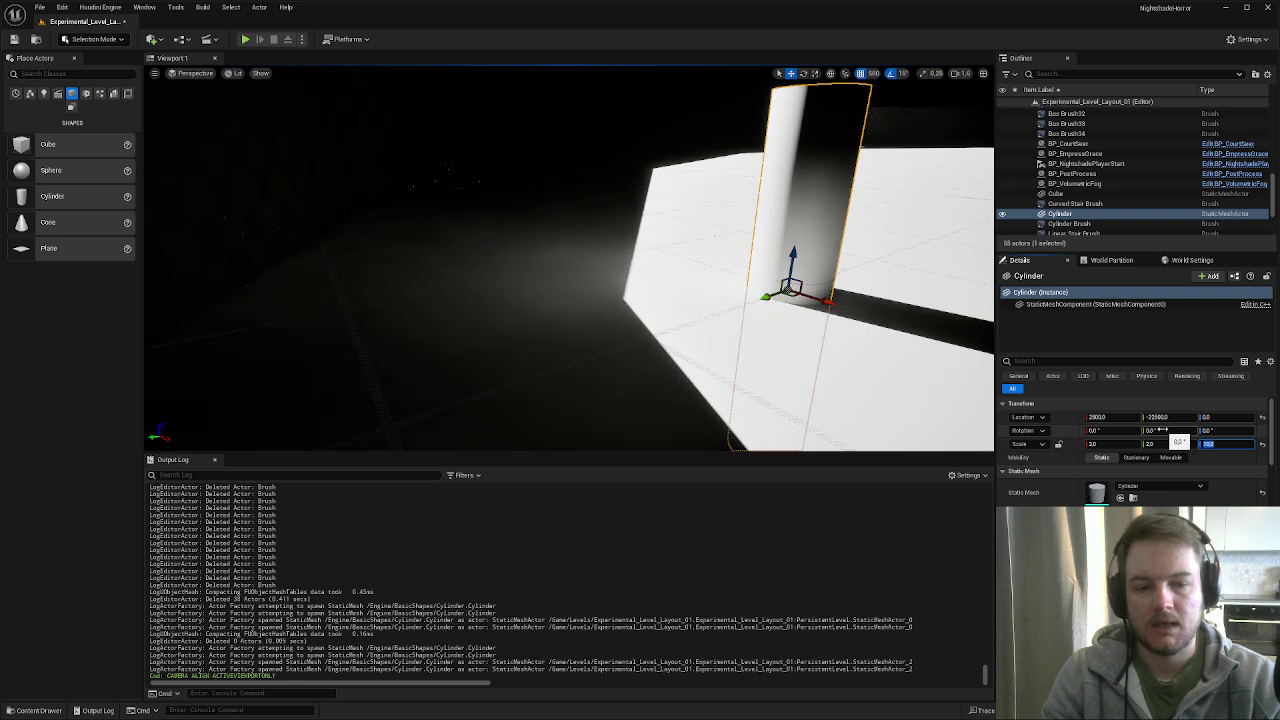
- Raise the scaled cylinder to a Z location of 500 so its base sits on the floor
{"action": "left_click", "coordinate": [1210, 418]}
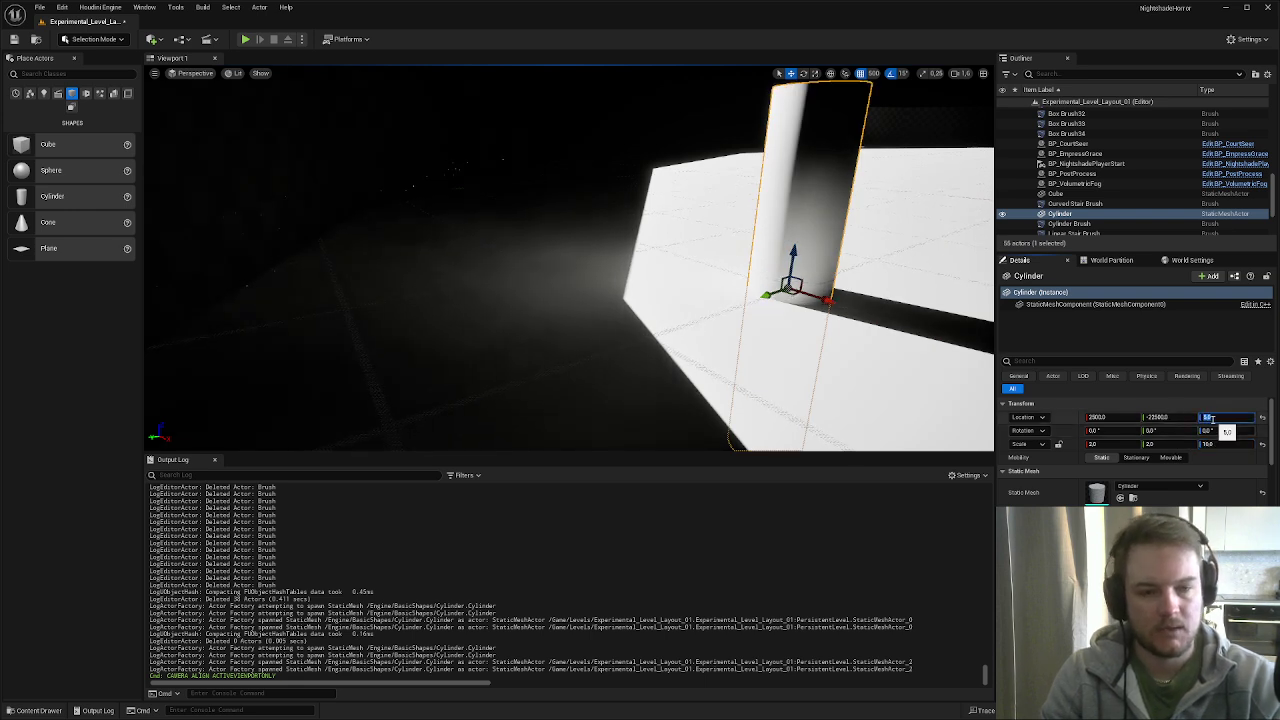
{"action": "type", "text": "500"}
{"action": "key", "text": "Return"}
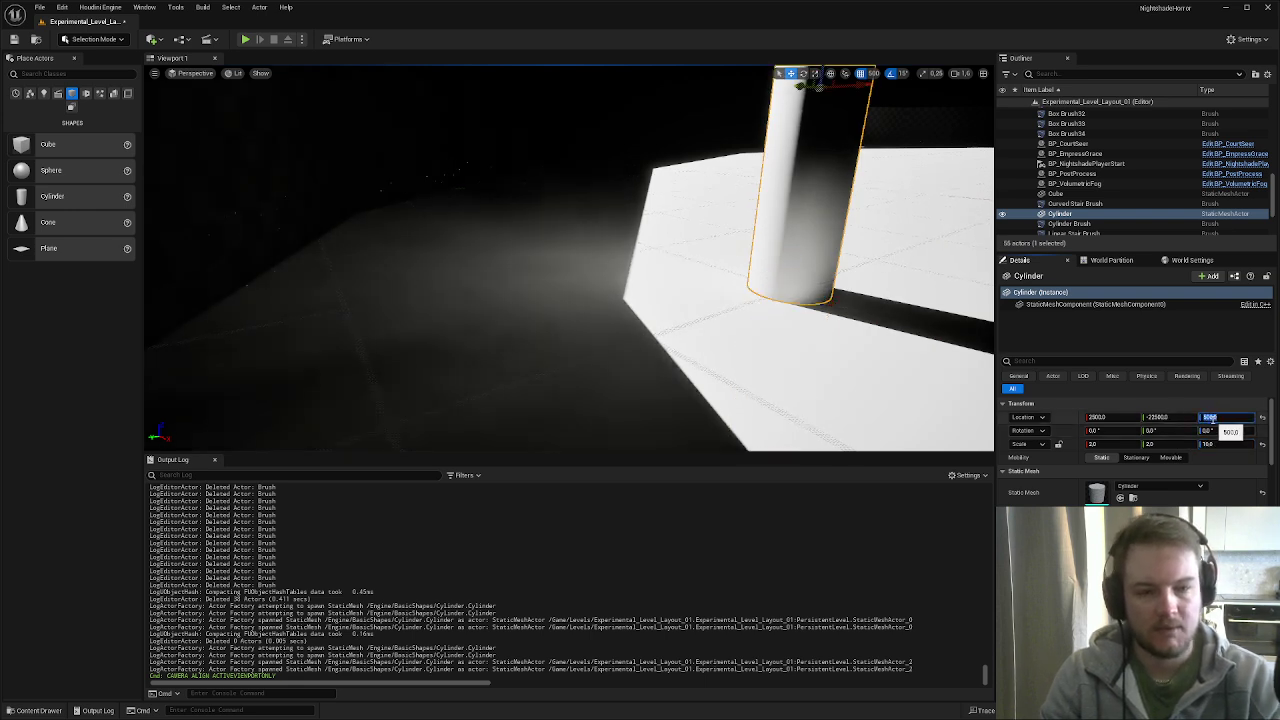
{"action": "right_click_drag", "start_coordinate": [729, 291], "coordinate": [770, 291]}
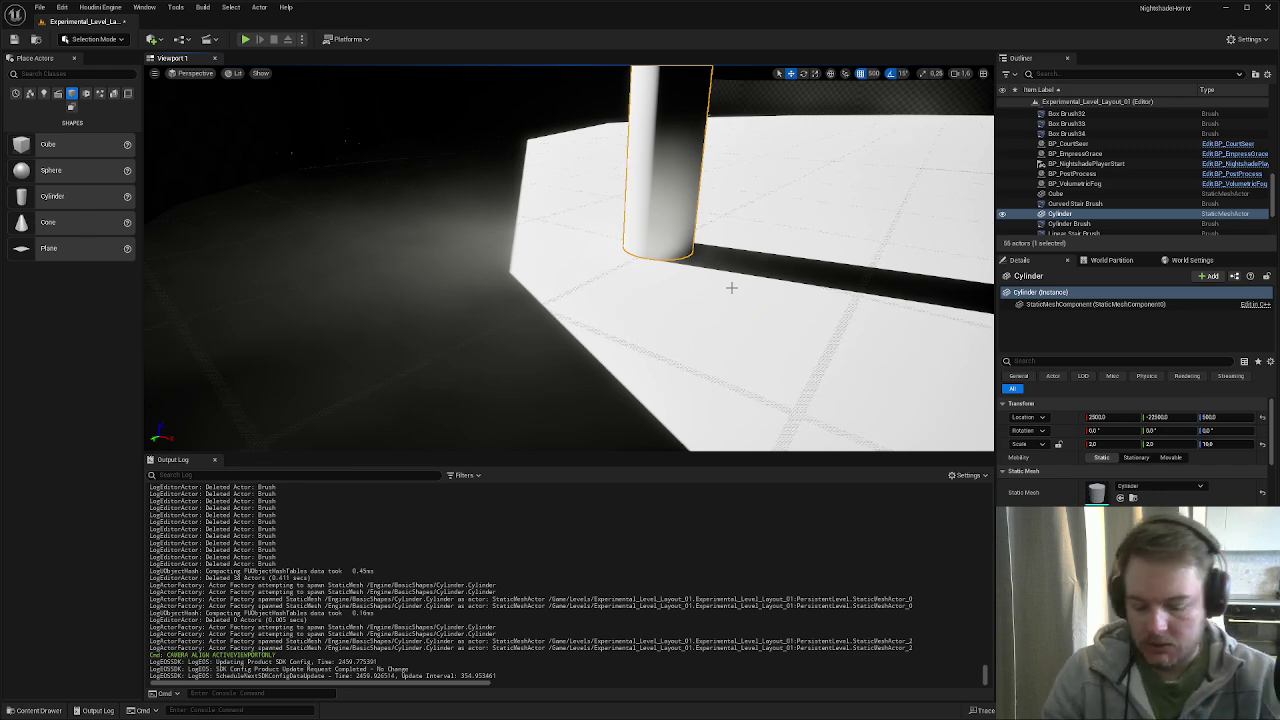
- In the top view, try duplicating the cylinder along X to 3500 and shifting the copy to 3850 with a 50 grid snap
{"action": "key", "text": "alt+j"}
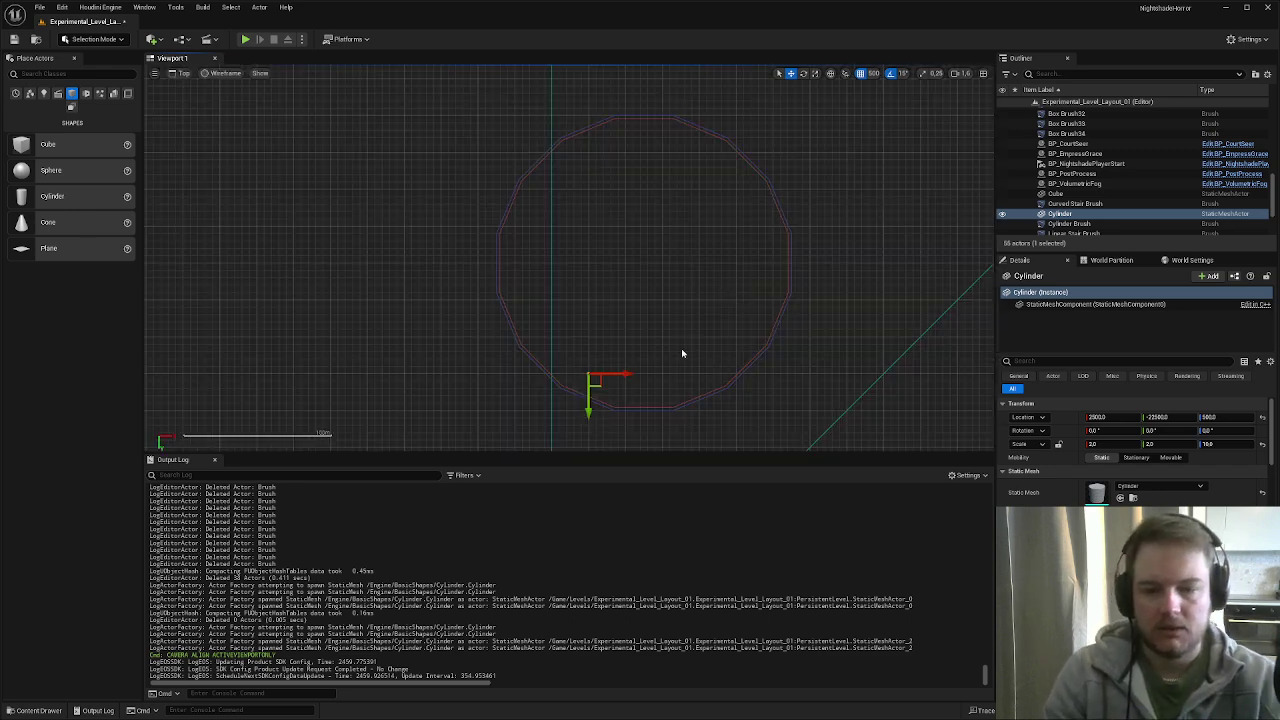
{"action": "right_click_drag", "start_coordinate": [681, 350], "coordinate": [738, 271]}
{"action": "scroll", "coordinate": [683, 328], "scroll_direction": "up", "scroll_amount": 10}
{"action": "right_click_drag", "start_coordinate": [633, 247], "coordinate": [606, 318]}
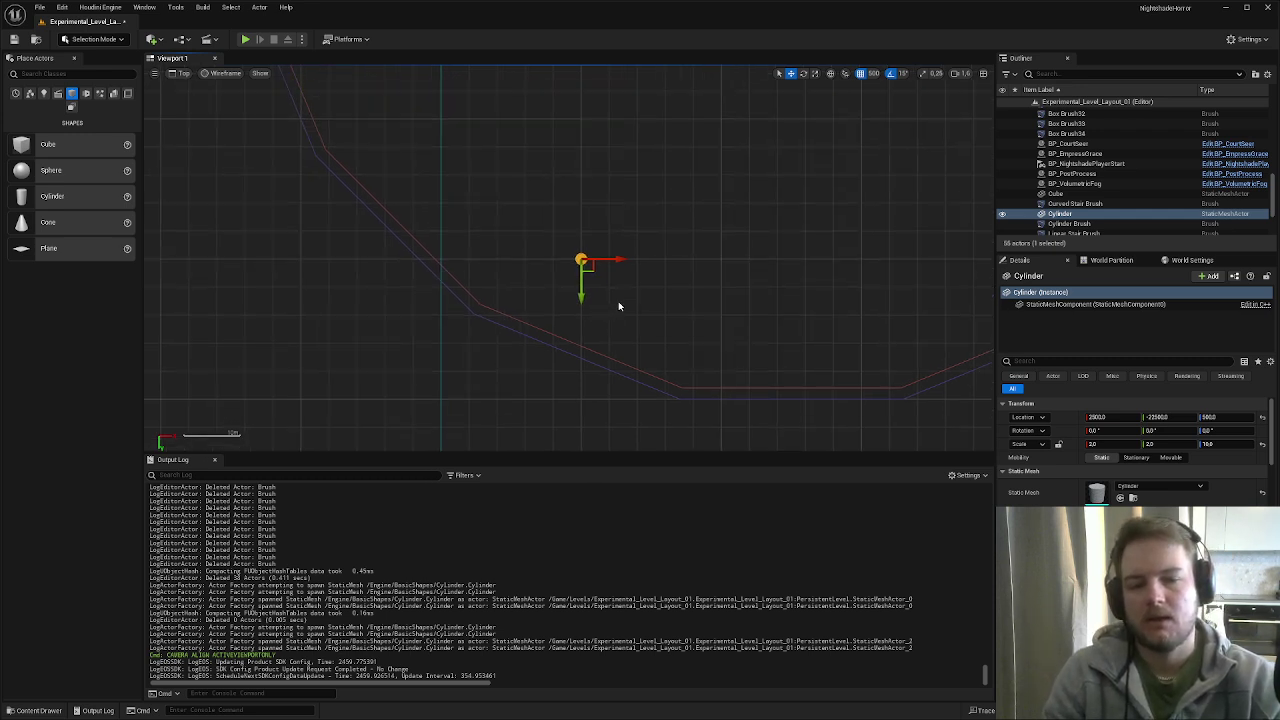
{"action": "right_click_drag", "start_coordinate": [617, 301], "coordinate": [551, 329]}
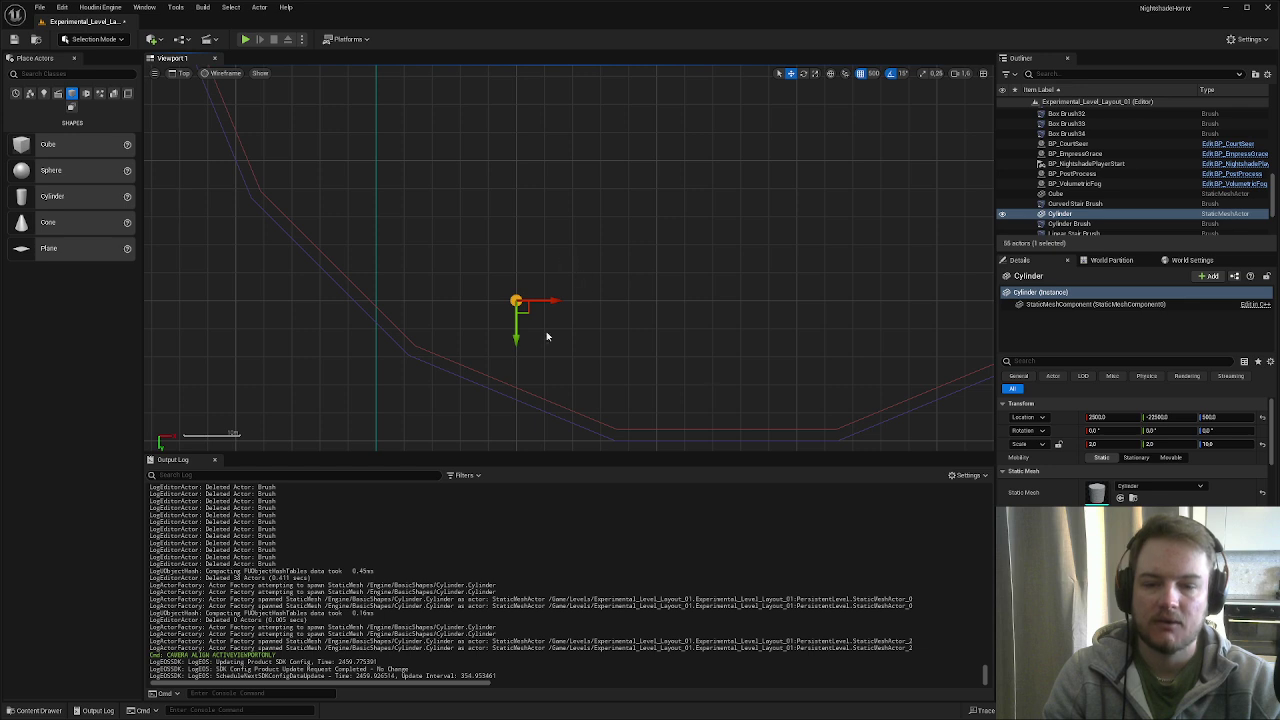
{"action": "right_click_drag", "start_coordinate": [548, 331], "coordinate": [556, 316]}
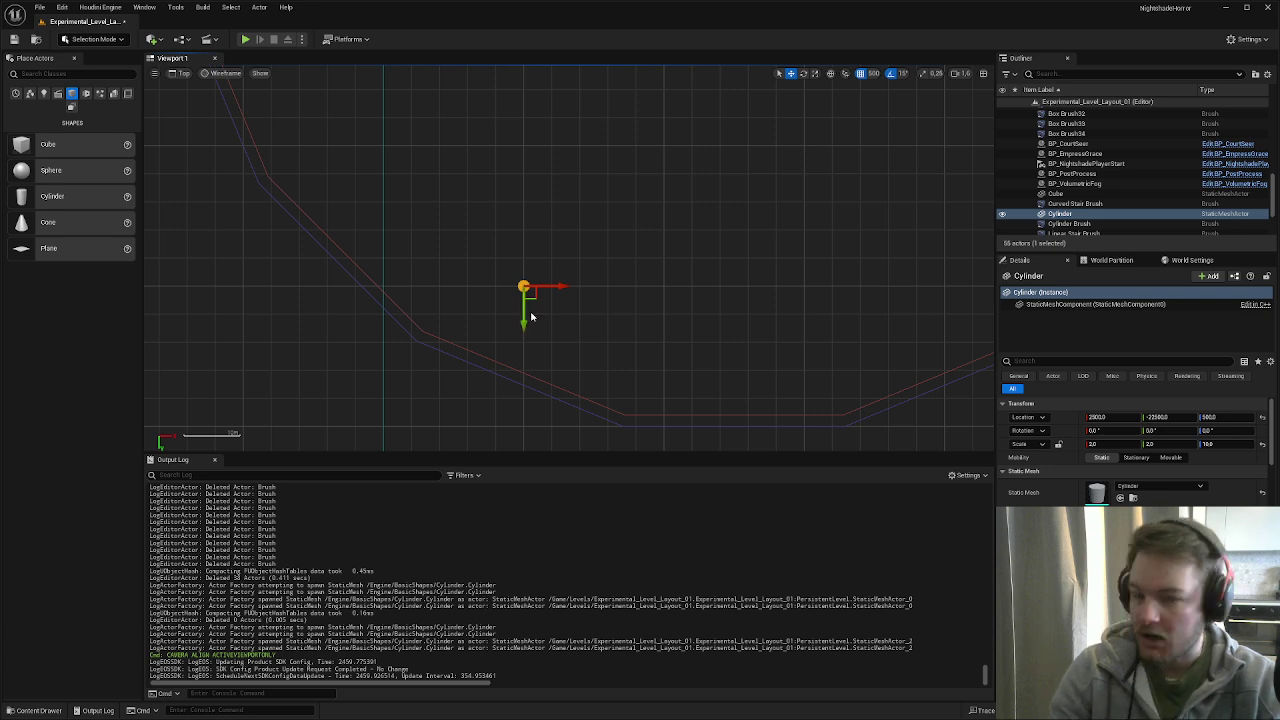
{"action": "scroll", "coordinate": [525, 316], "scroll_direction": "up", "scroll_amount": 2}
{"action": "left_click_drag", "start_coordinate": [551, 277], "coordinate": [635, 277], "text": "alt"}
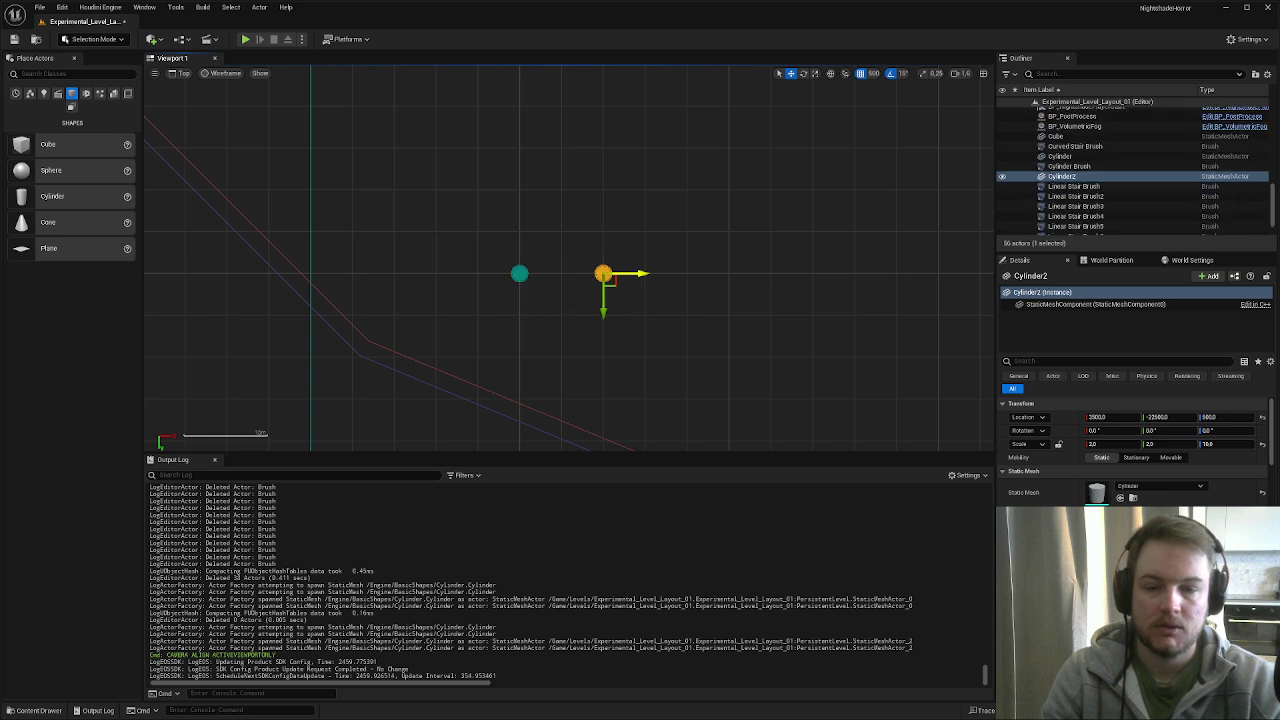
{"action": "left_click", "coordinate": [873, 73]}
{"action": "left_click", "coordinate": [889, 142]}
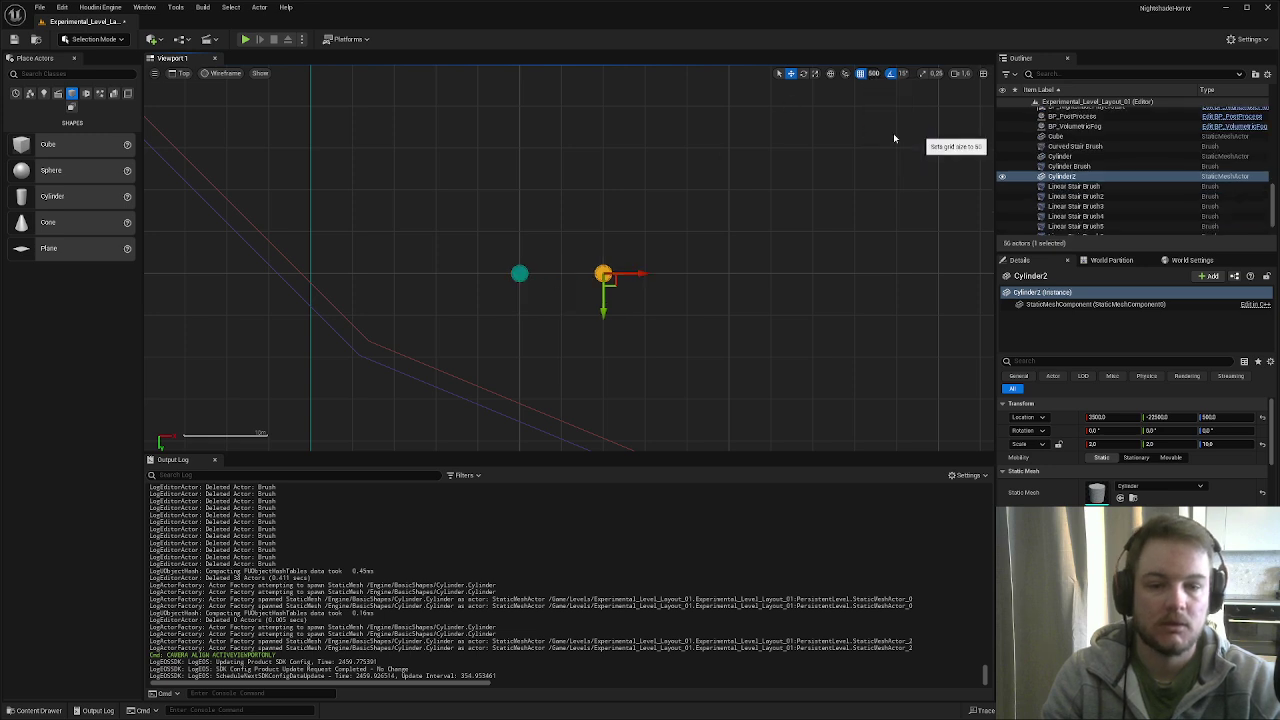
{"action": "left_click_drag", "start_coordinate": [637, 274], "coordinate": [671, 275]}
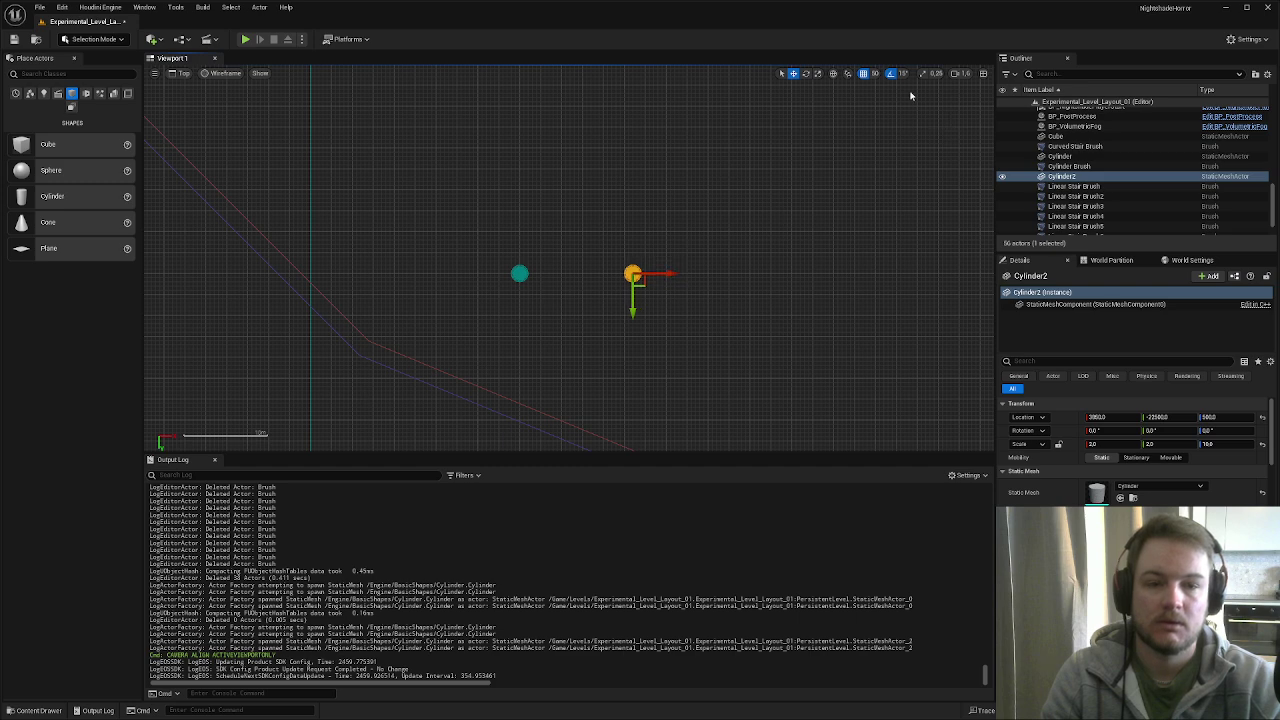
- Restore the 500 grid snap, then undo the copy's last move and the duplication of the cylinder
{"action": "left_click", "coordinate": [876, 73]}
{"action": "left_click", "coordinate": [892, 158]}
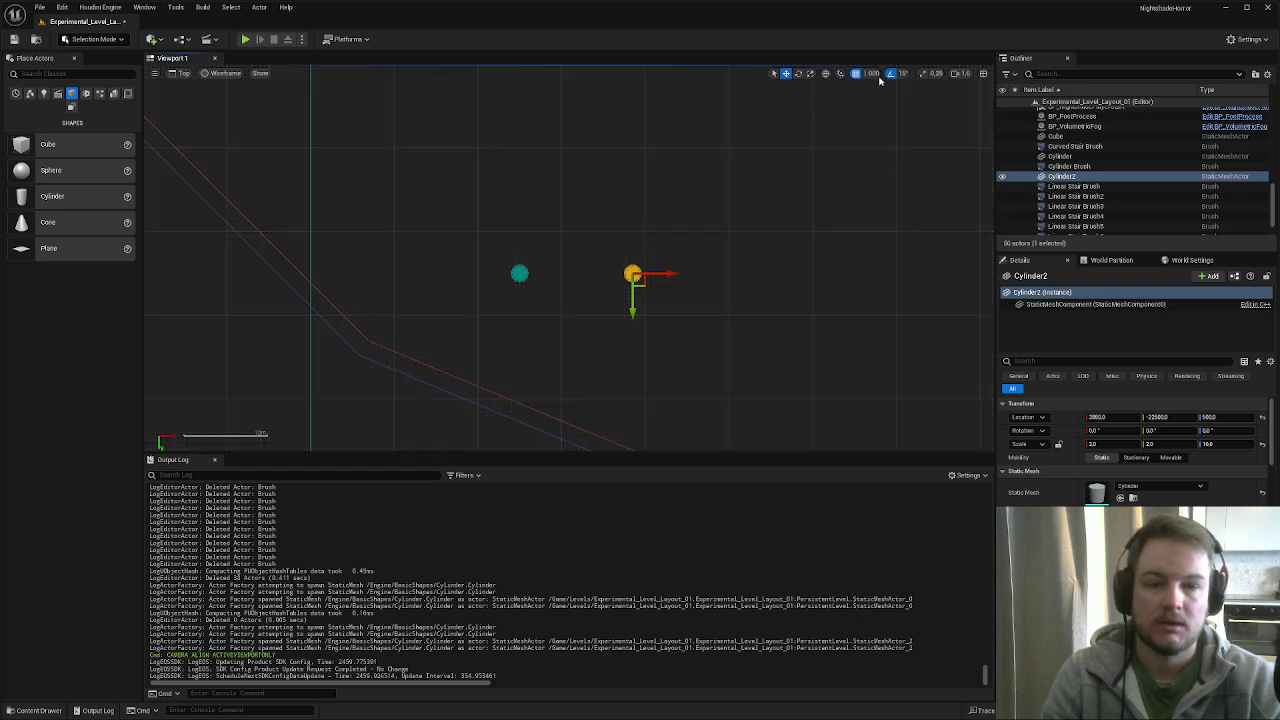
{"action": "left_click", "coordinate": [876, 75]}
{"action": "left_click", "coordinate": [894, 157]}
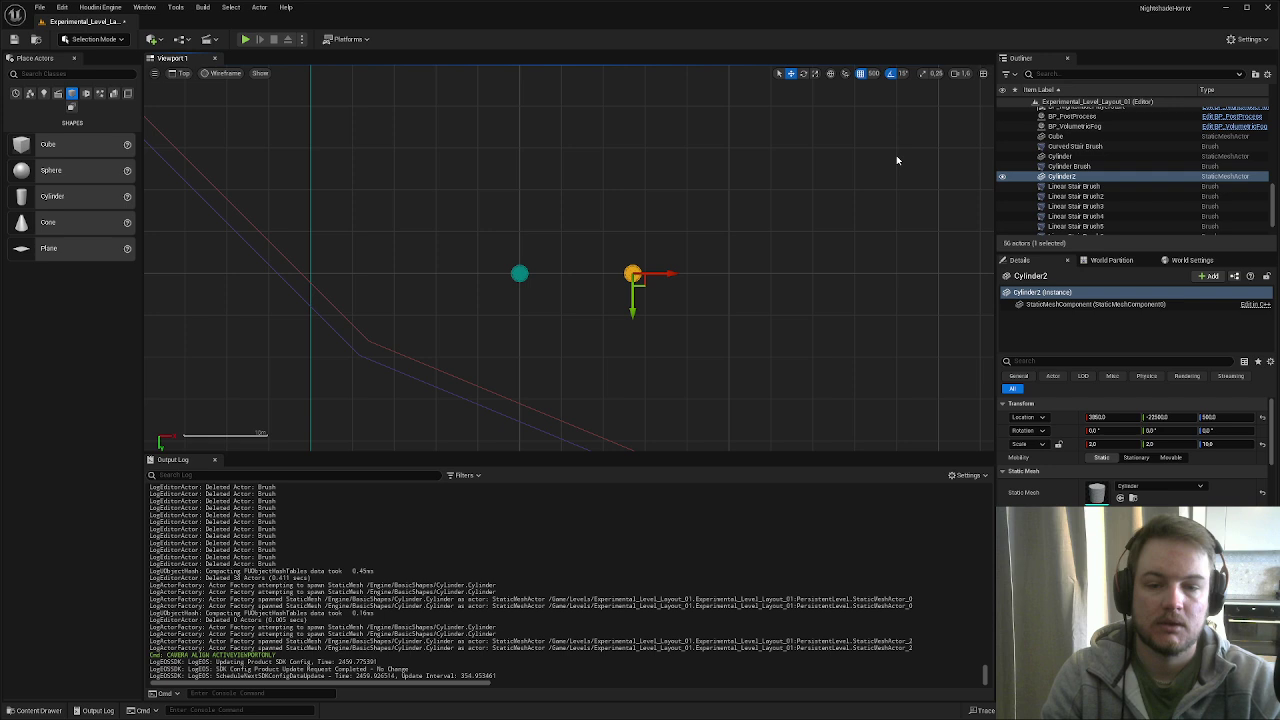
{"action": "left_click", "coordinate": [874, 76]}
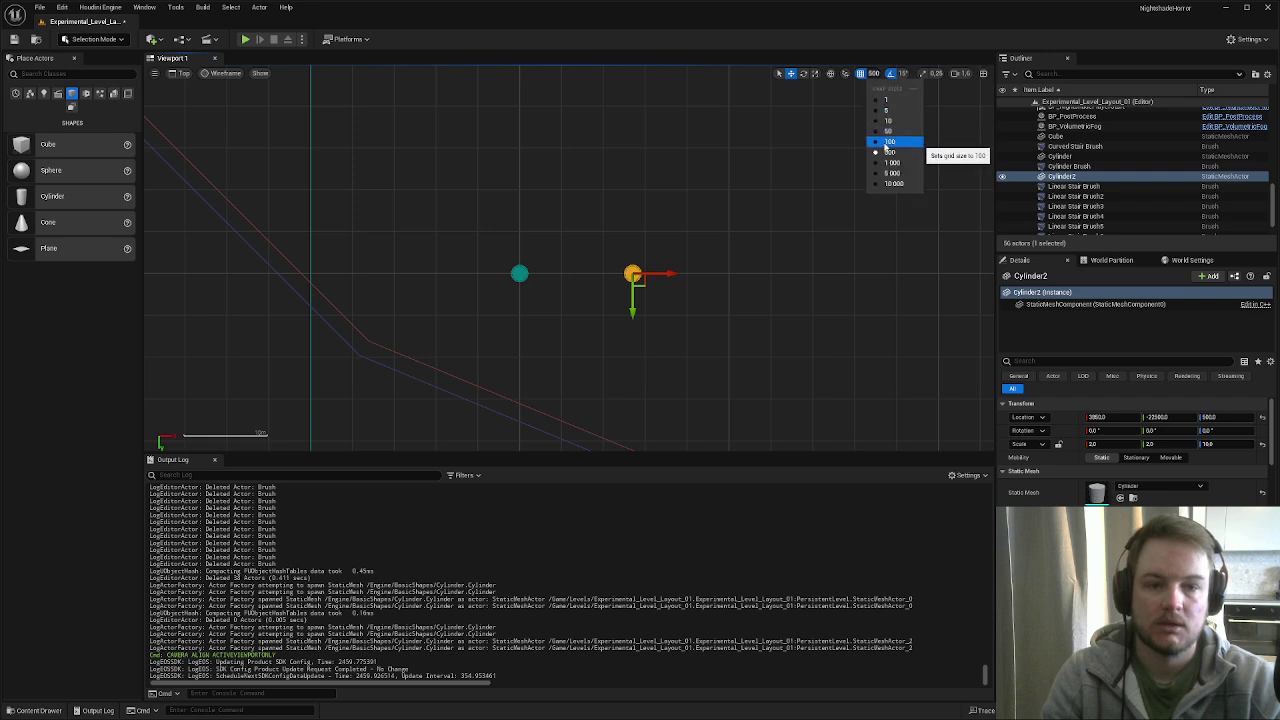
{"action": "right_click_drag", "start_coordinate": [815, 190], "coordinate": [815, 189]}
{"action": "key", "text": "ctrl+z"}
{"action": "key", "text": "ctrl+z"}
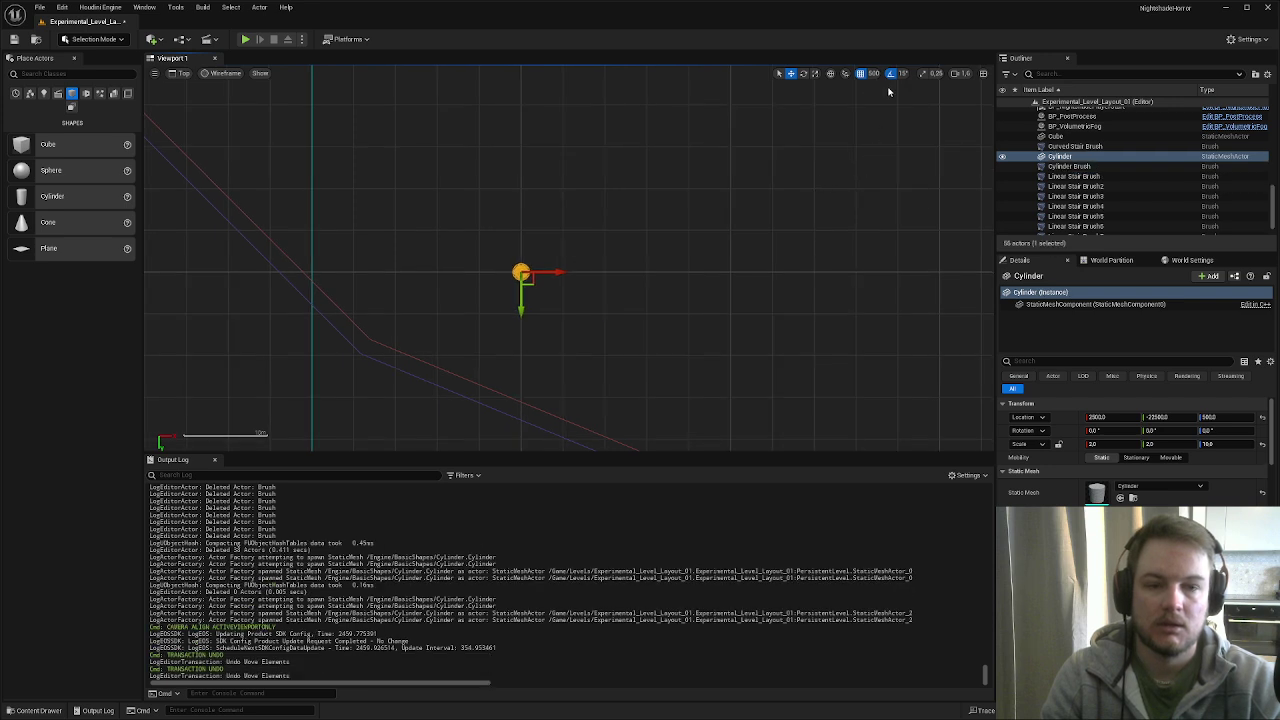
{"action": "left_click", "coordinate": [874, 74]}
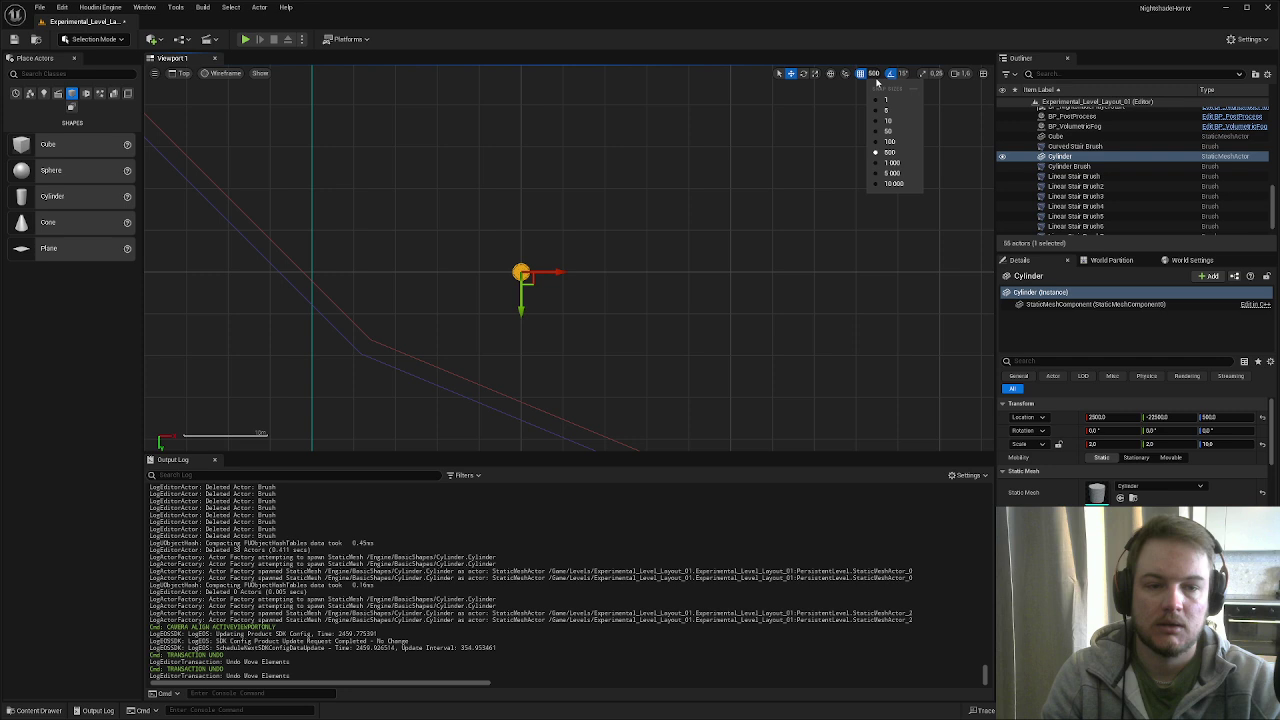
{"action": "left_click", "coordinate": [884, 133]}
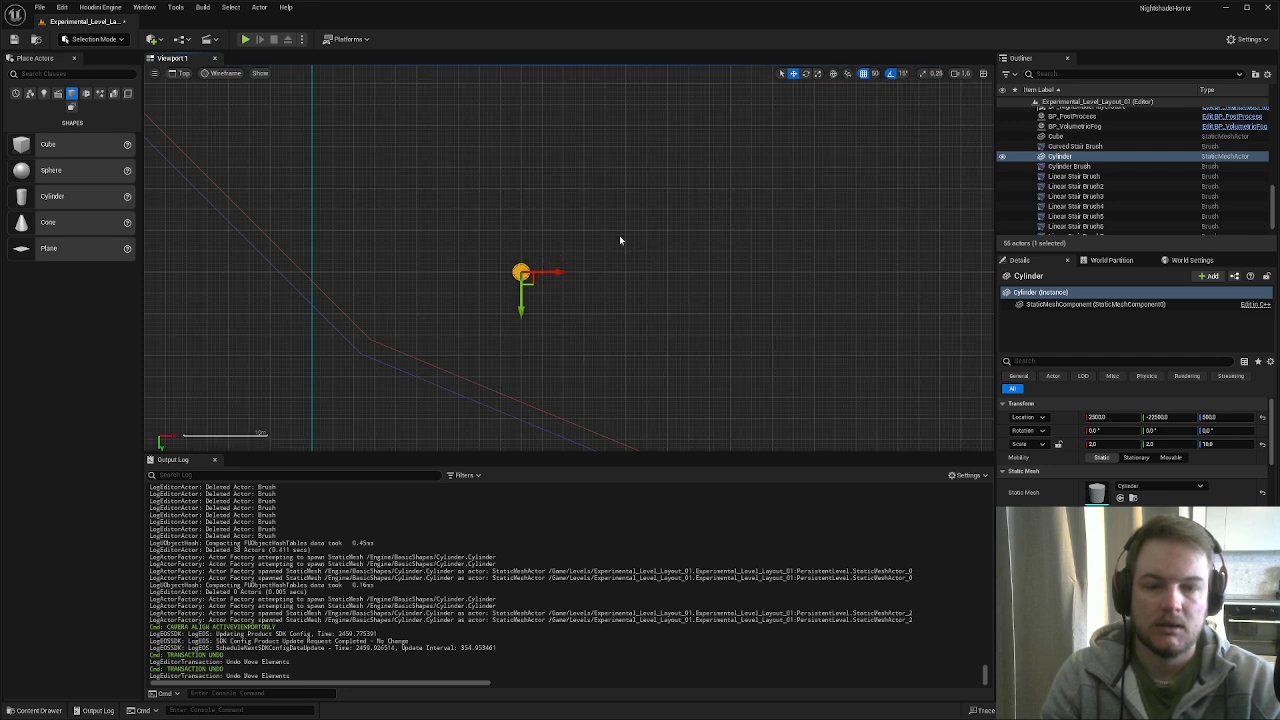
{"action": "left_click", "coordinate": [865, 78]}
{"action": "left_click", "coordinate": [886, 146]}
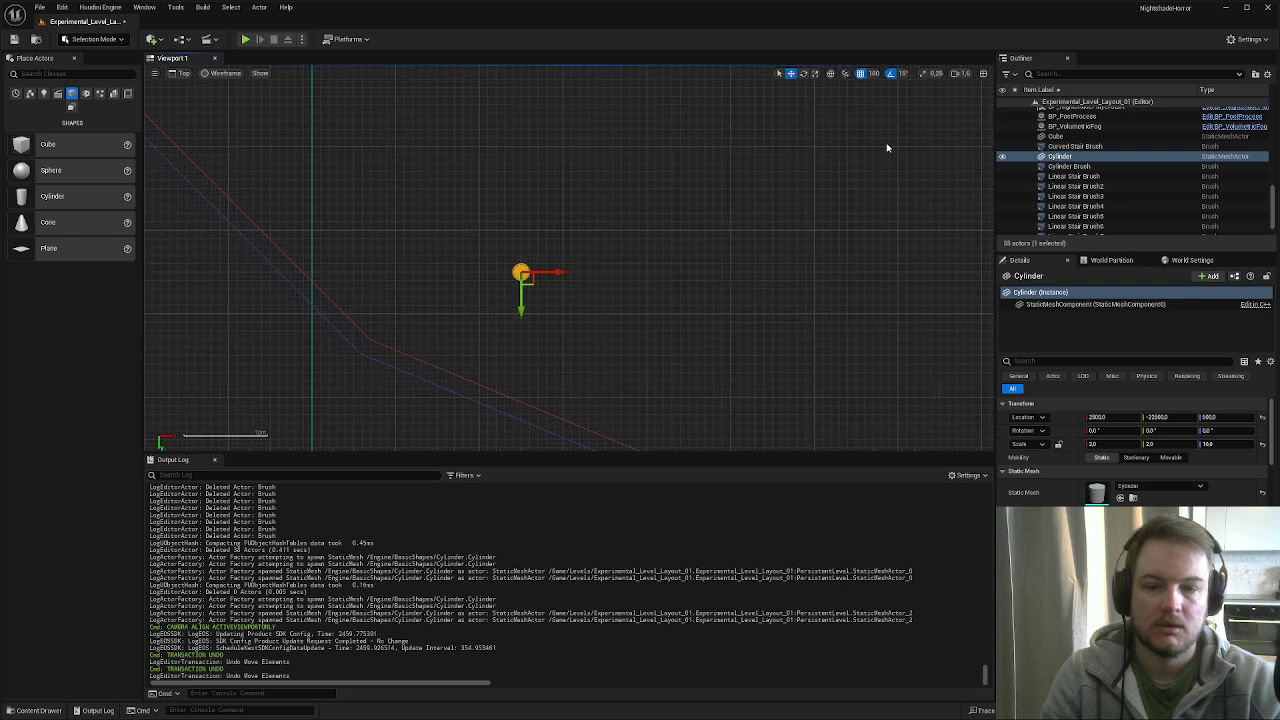
{"action": "left_click", "coordinate": [885, 75]}
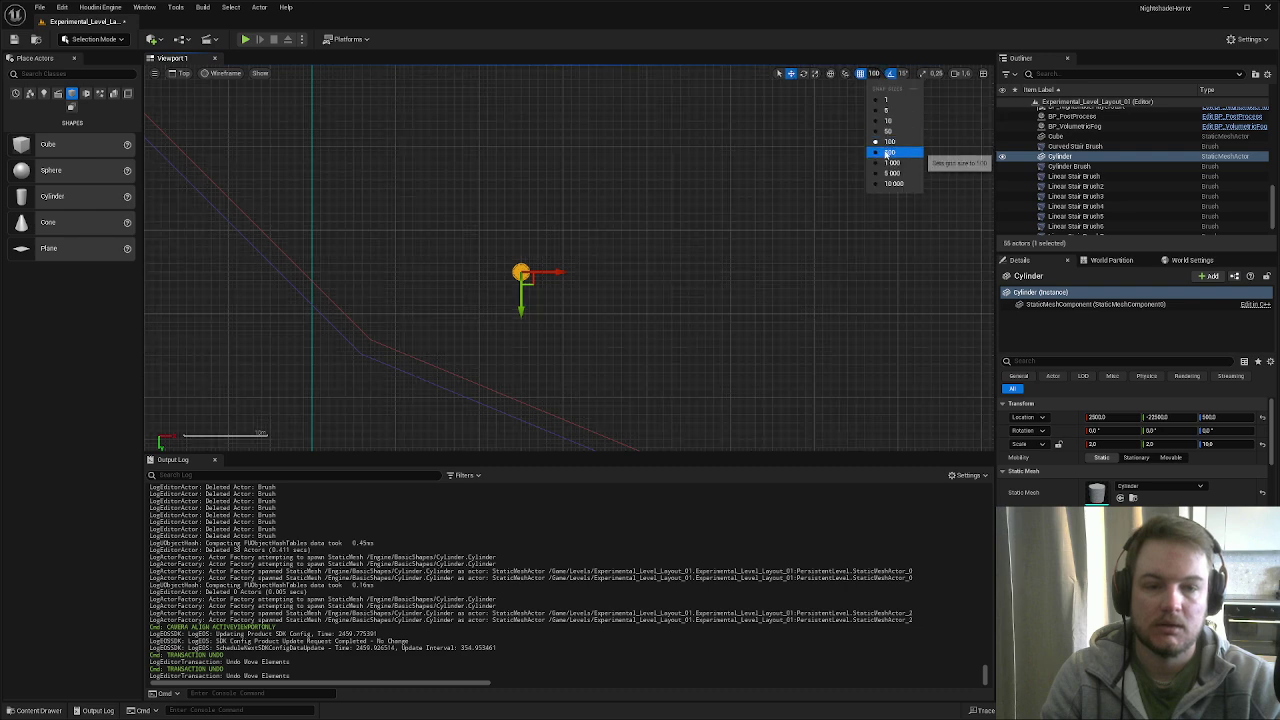
{"action": "left_click", "coordinate": [890, 158]}
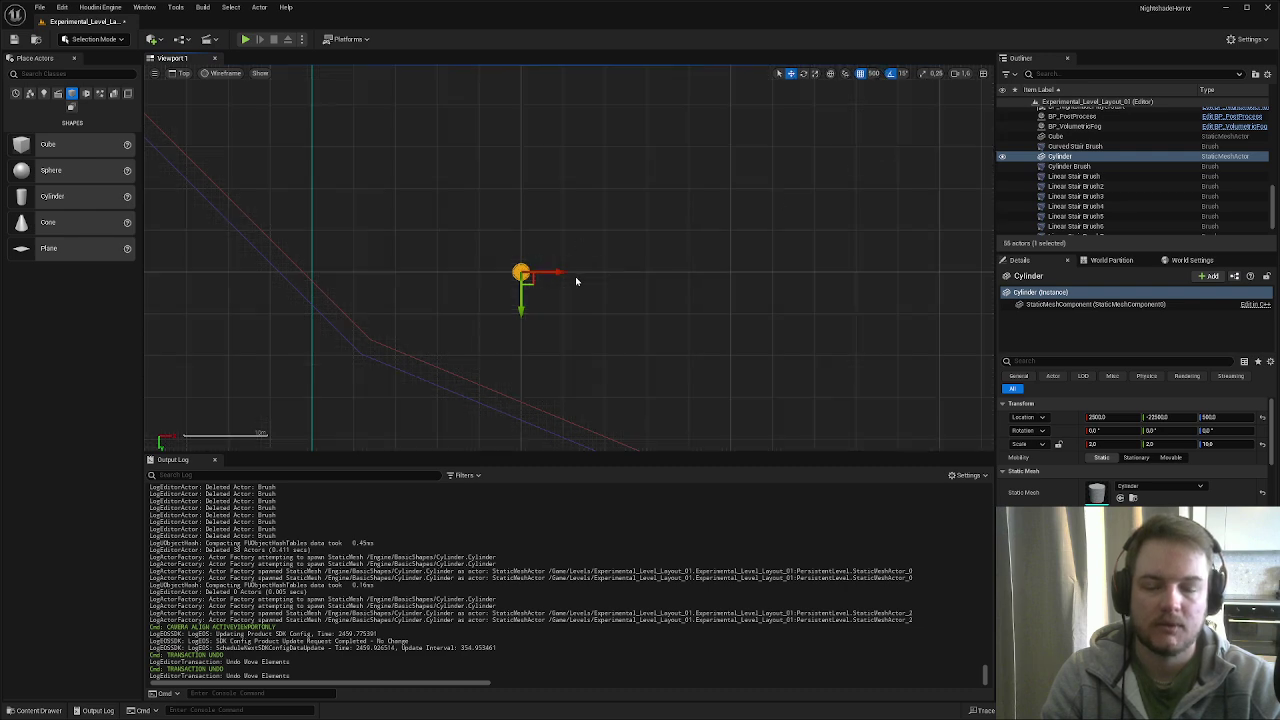
- Duplicate the cylinder along X with the 500 grid snap, then shift the copy to X 3700 with a 100 snap
{"action": "left_click_drag", "start_coordinate": [556, 273], "coordinate": [641, 273], "text": "alt"}
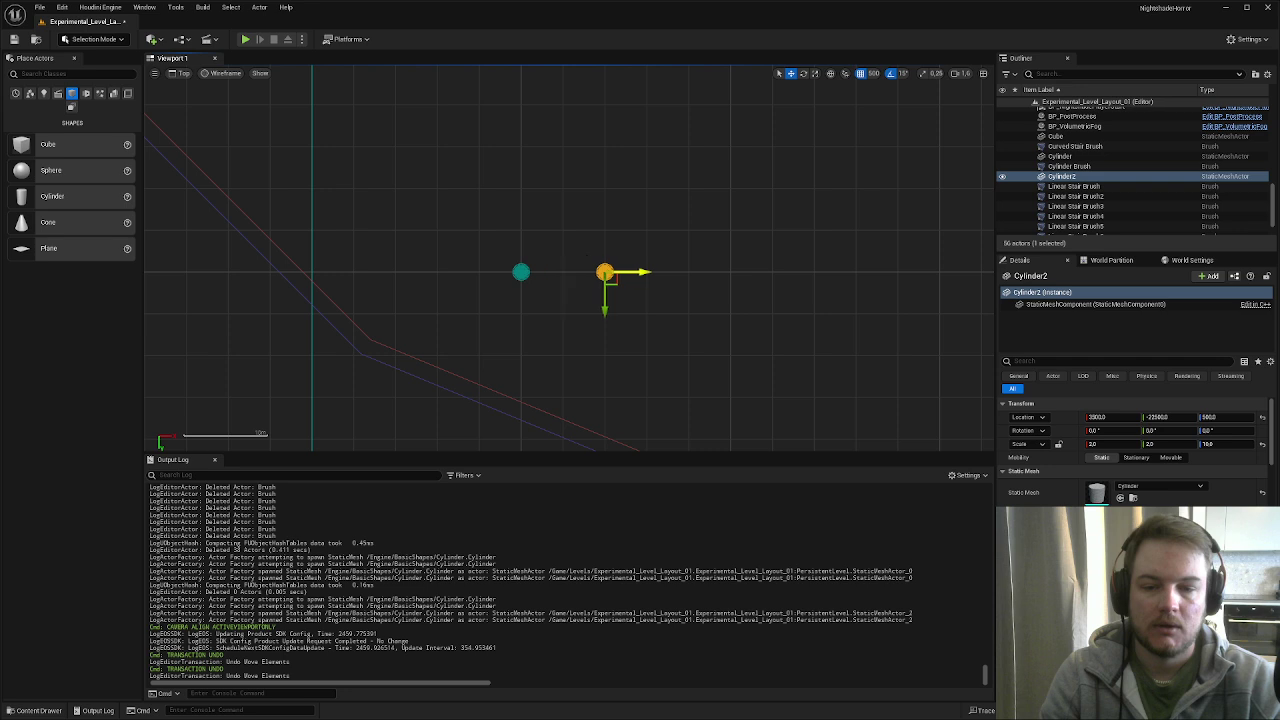
{"action": "left_click", "coordinate": [873, 74]}
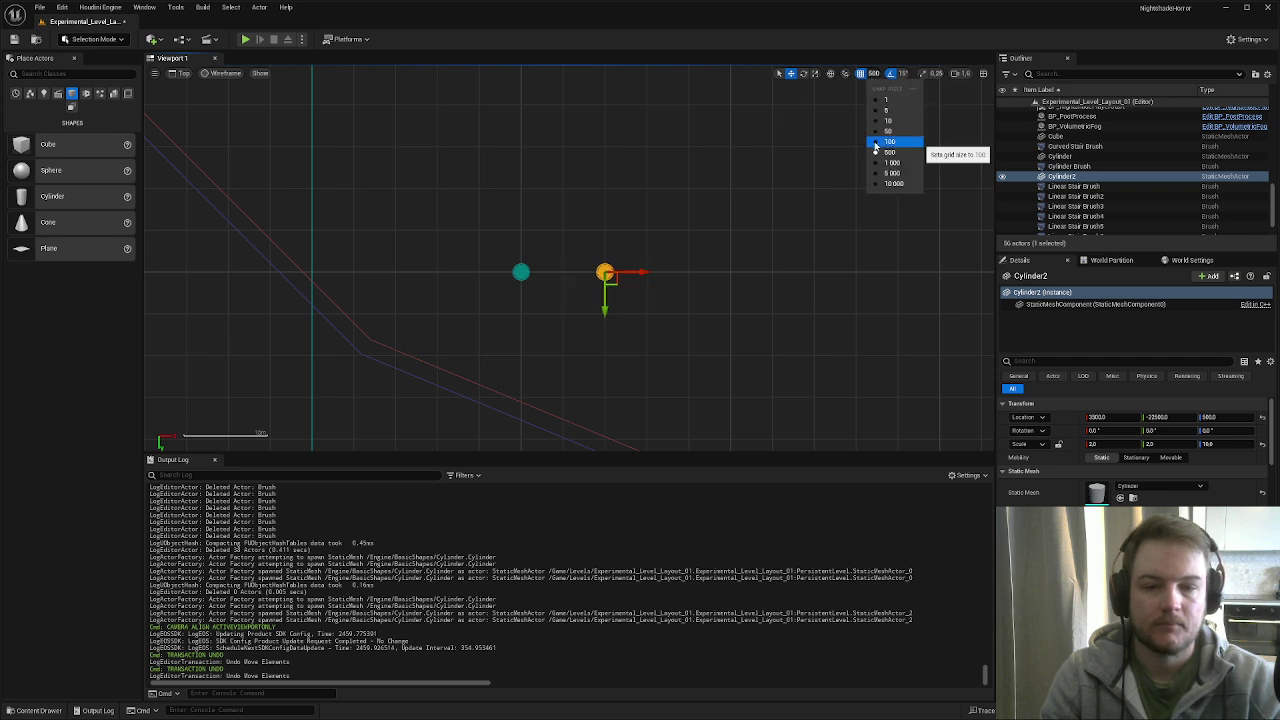
{"action": "left_click", "coordinate": [885, 141]}
{"action": "left_click", "coordinate": [650, 270]}
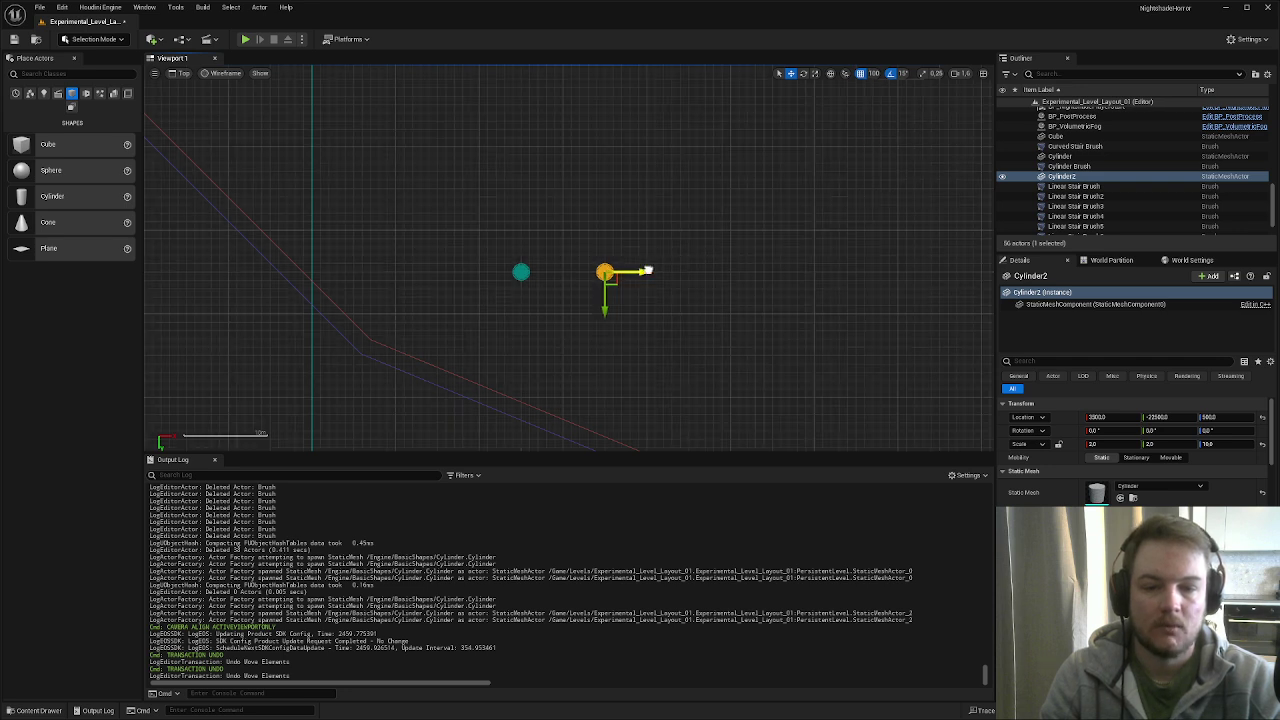
{"action": "left_click_drag", "start_coordinate": [650, 270], "coordinate": [653, 270]}
{"action": "key", "text": "ctrl+z"}
{"action": "scroll", "coordinate": [658, 272], "scroll_direction": "up", "scroll_amount": 3}
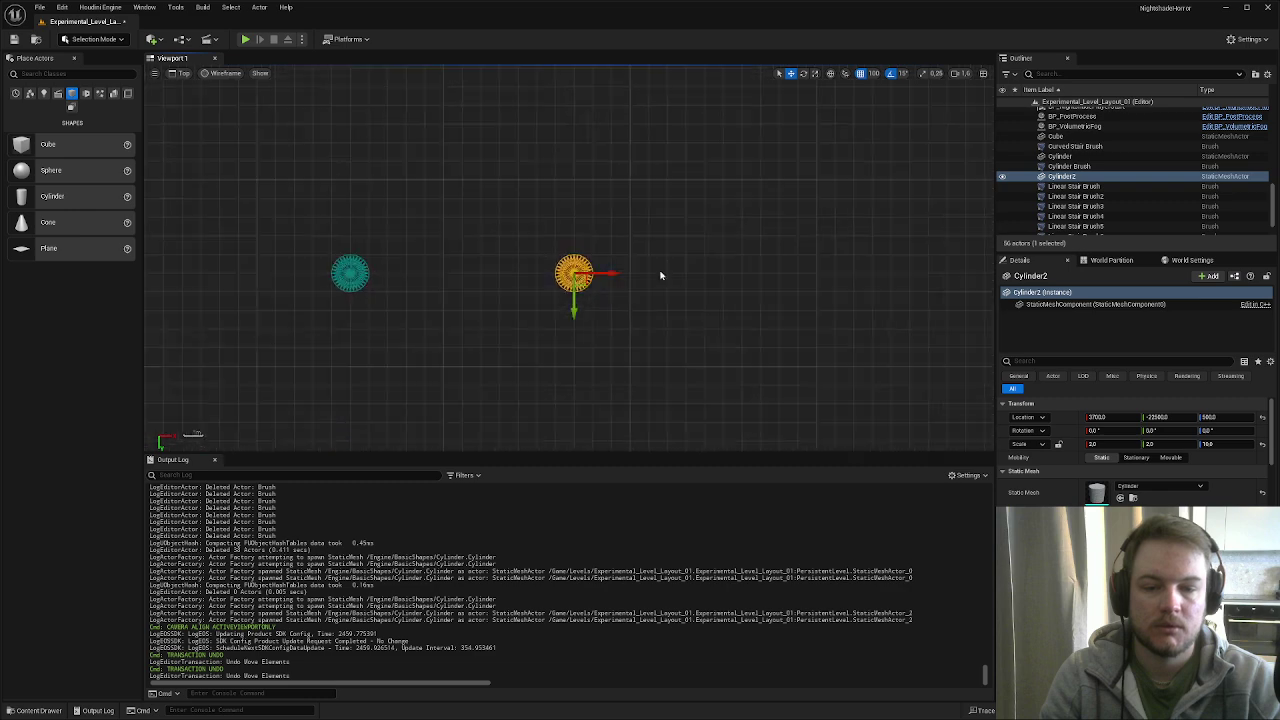
- Set the grid snap to 50 and shift the copied cylinder along X to 3750
{"action": "left_click", "coordinate": [864, 74]}
{"action": "left_click", "coordinate": [872, 74]}
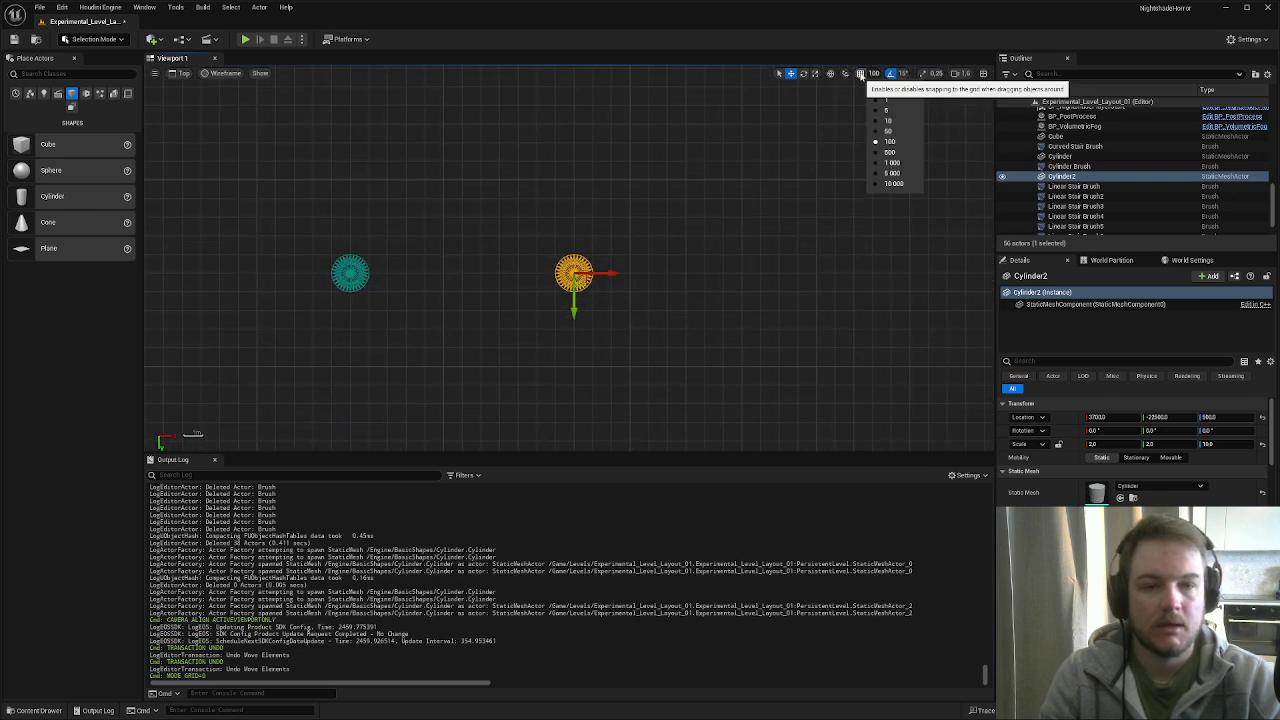
{"action": "left_click", "coordinate": [886, 128]}
{"action": "left_click", "coordinate": [864, 74]}
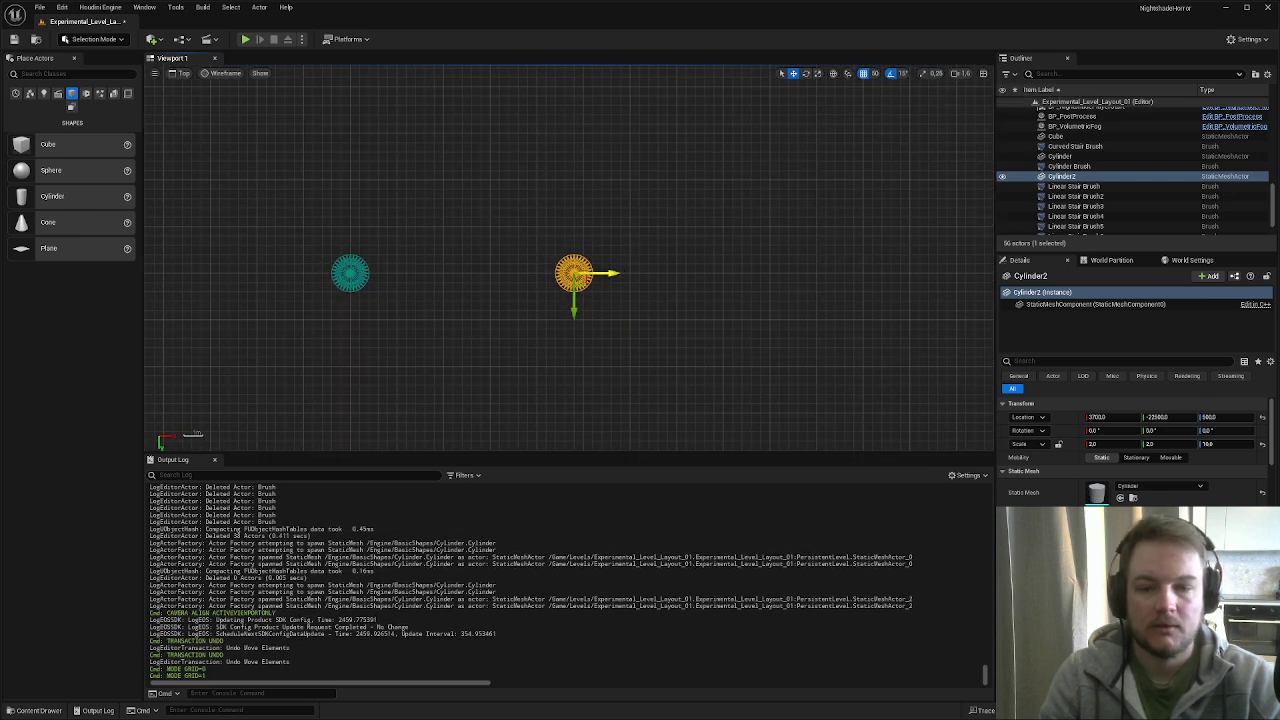
{"action": "left_click_drag", "start_coordinate": [622, 272], "coordinate": [632, 272]}
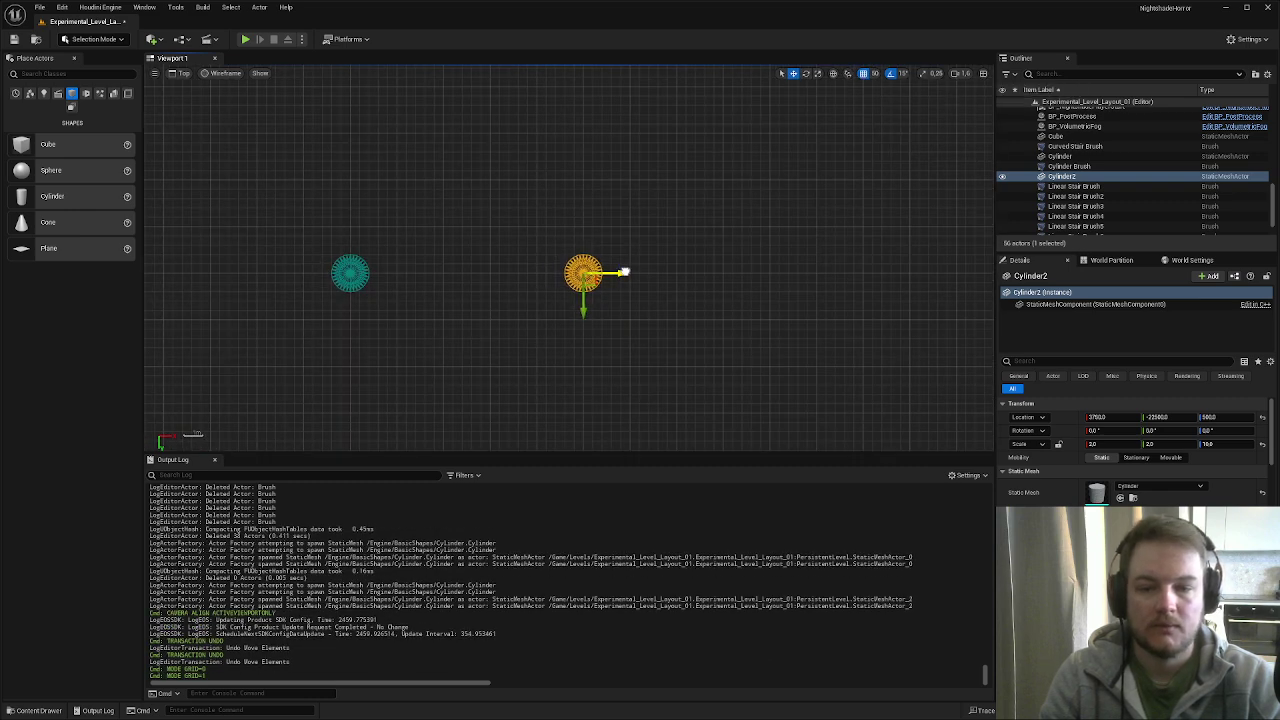
- Restore the 500 grid snap and duplicate the first cylinder along X to 5000
{"action": "left_click", "coordinate": [875, 75]}
{"action": "left_click", "coordinate": [880, 161]}
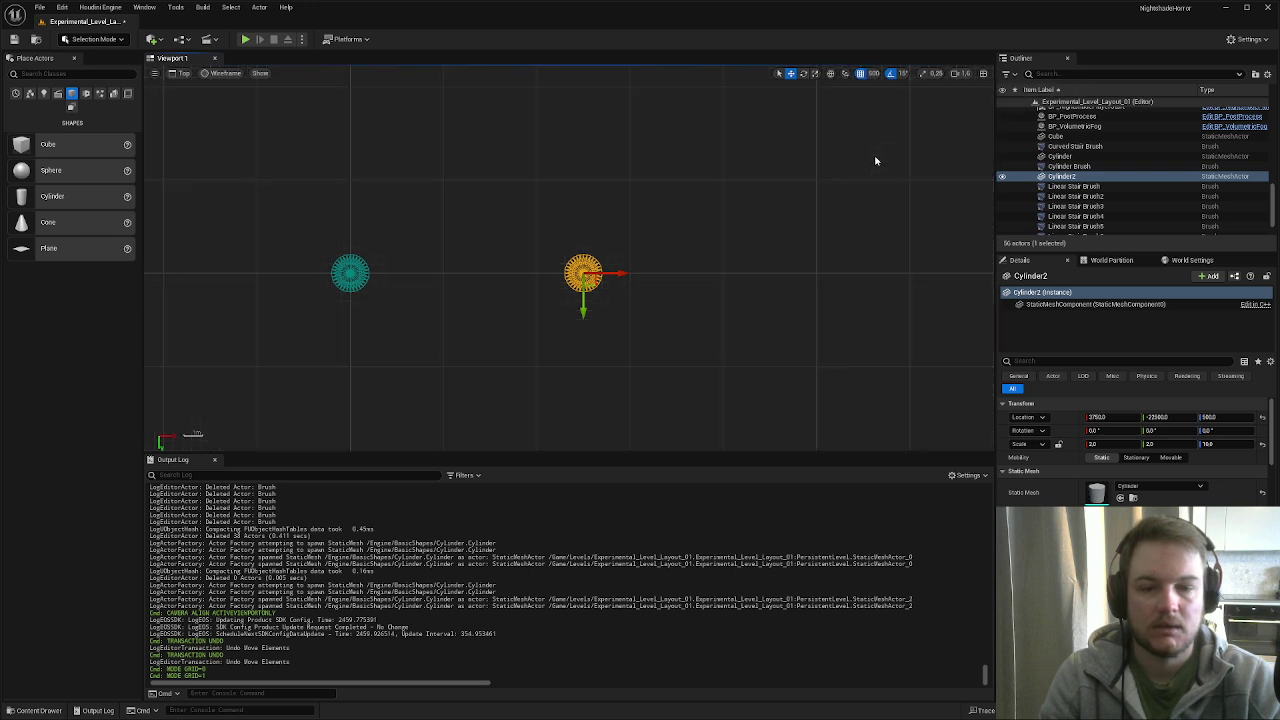
{"action": "scroll", "coordinate": [590, 228], "scroll_direction": "up", "scroll_amount": 1}
{"action": "scroll", "coordinate": [590, 228], "scroll_direction": "down", "scroll_amount": 2}
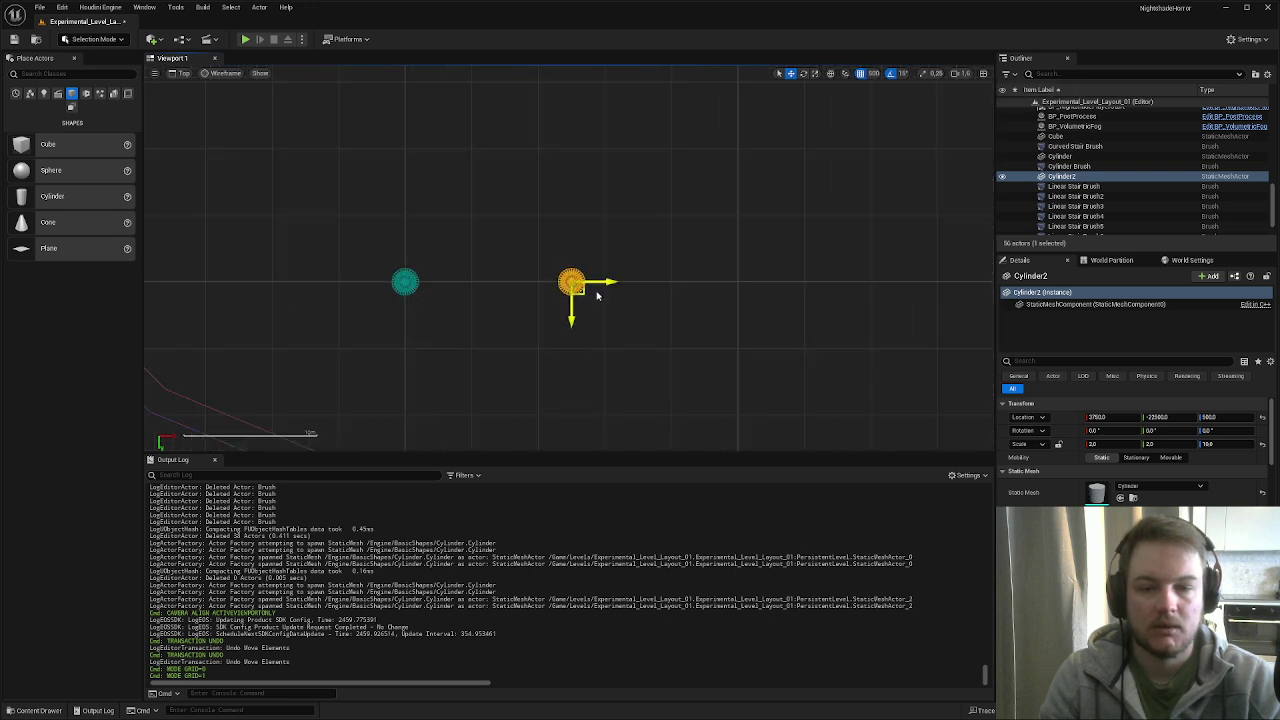
{"action": "left_click", "coordinate": [402, 281]}
{"action": "left_click_drag", "start_coordinate": [403, 282], "coordinate": [741, 285], "text": "alt"}
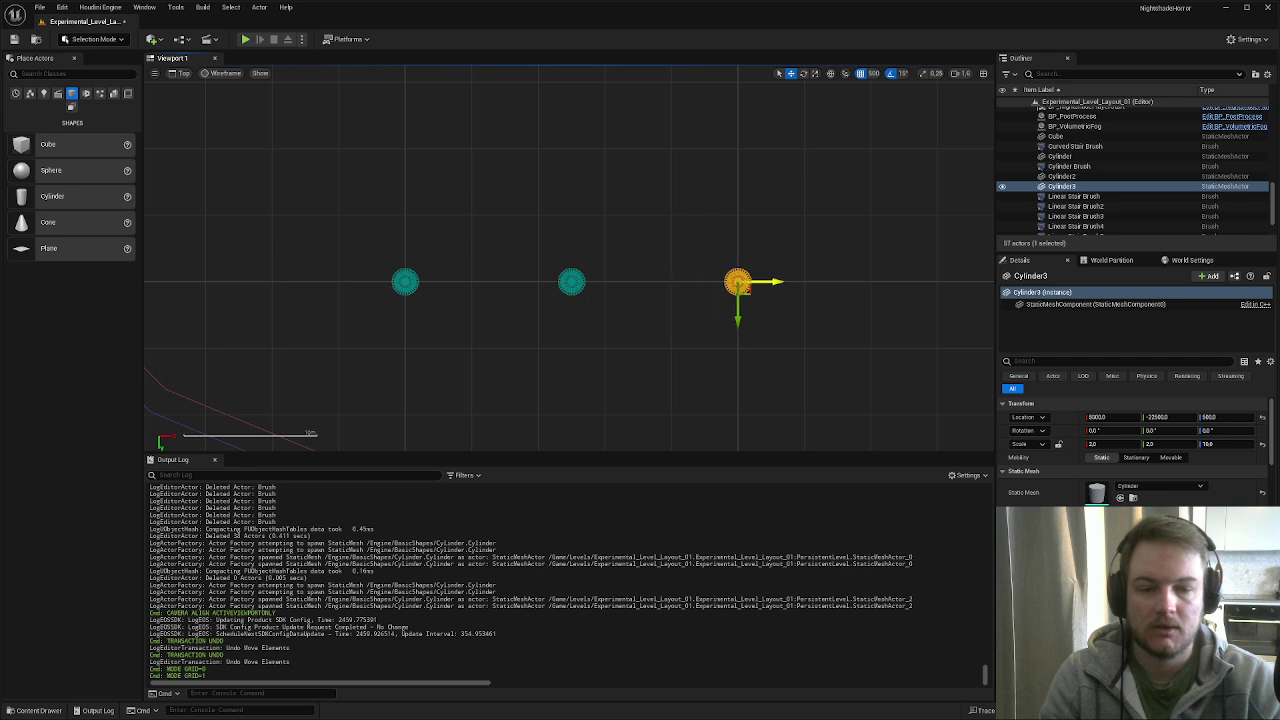
- Select all three cylinders in the row and duplicate them along Y to -23500
{"action": "scroll", "coordinate": [370, 244], "scroll_direction": "down", "scroll_amount": 2}
{"action": "right_click_drag", "start_coordinate": [400, 251], "coordinate": [477, 309]}
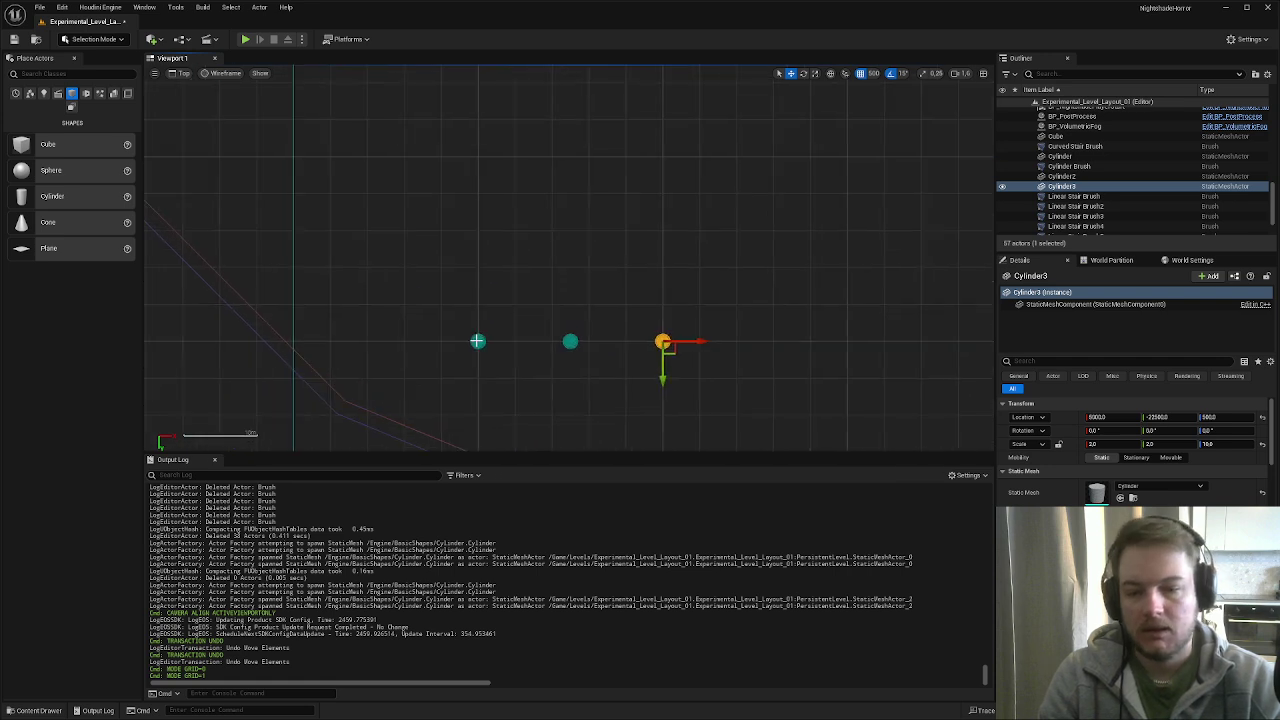
{"action": "left_click", "coordinate": [477, 341], "text": "ctrl"}
{"action": "left_click", "coordinate": [570, 341], "text": "ctrl"}
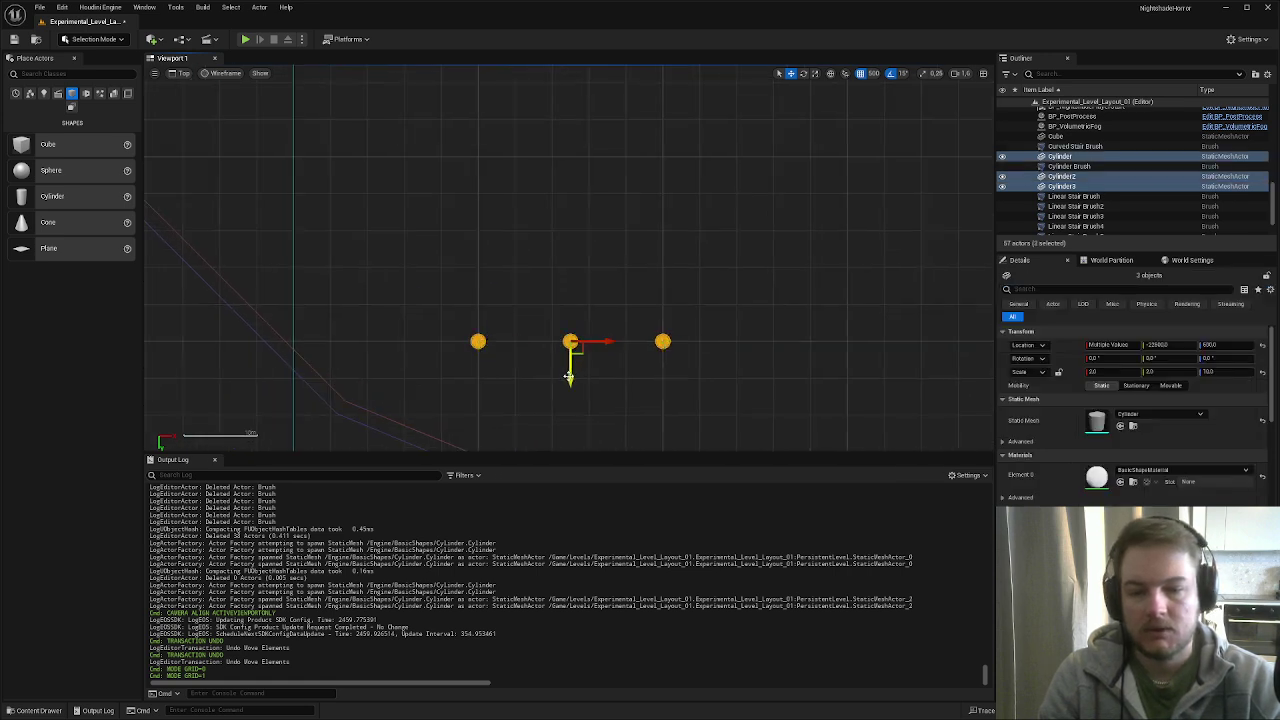
{"action": "left_click_drag", "start_coordinate": [569, 376], "coordinate": [569, 302], "text": "alt"}
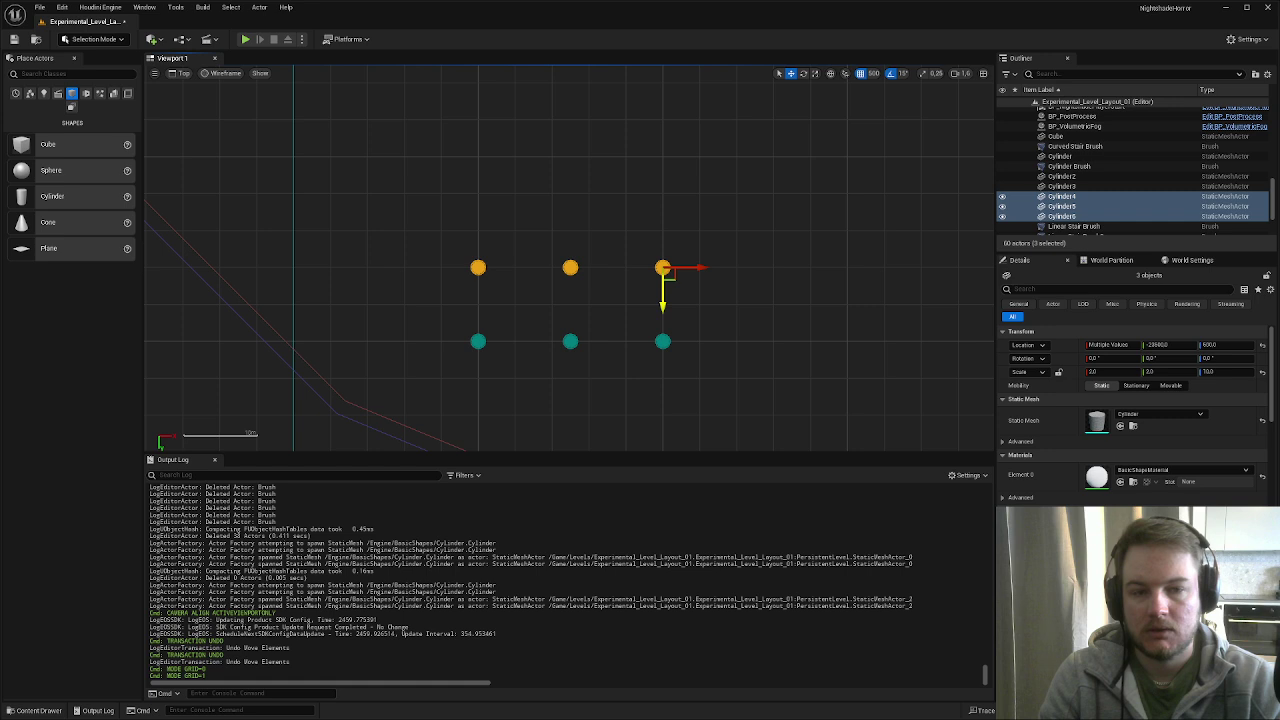
- Shift the copied row to Y -23750 using 100 and 50 grid snaps, then restore the 500 snap
{"action": "left_click", "coordinate": [873, 73]}
{"action": "left_click", "coordinate": [885, 140]}
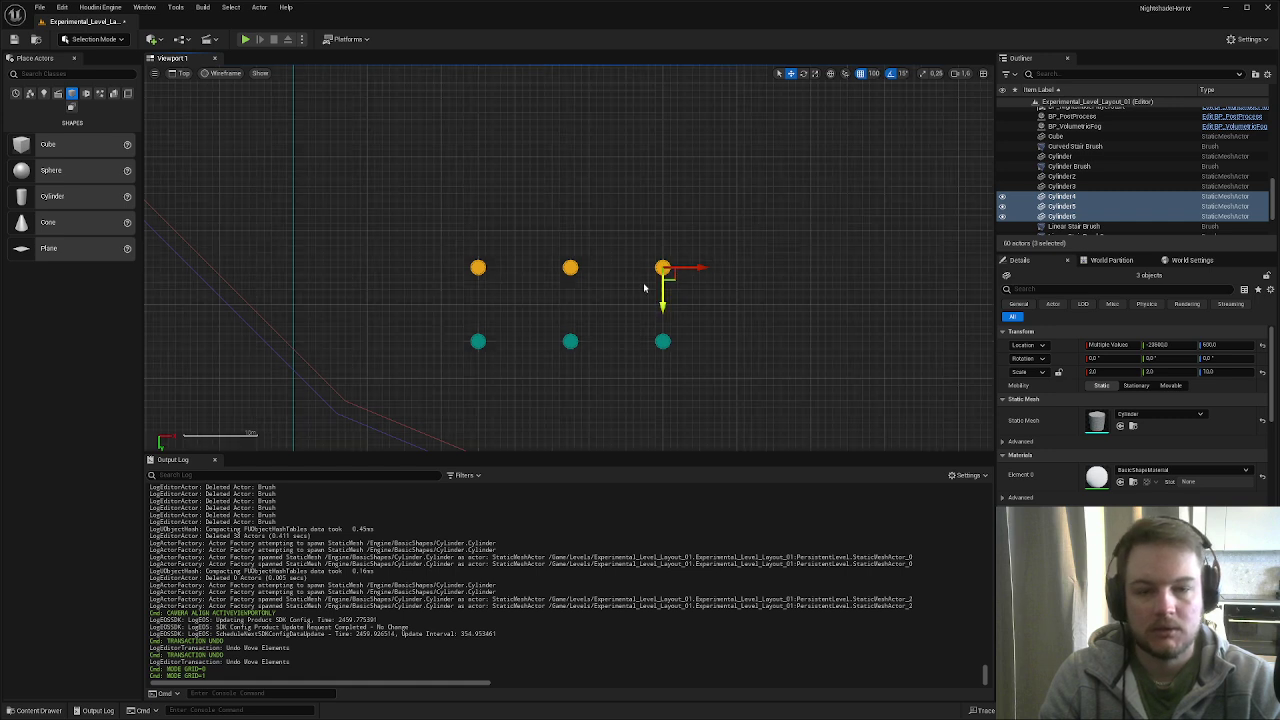
{"action": "left_click_drag", "start_coordinate": [665, 303], "coordinate": [683, 286]}
{"action": "left_click", "coordinate": [873, 73]}
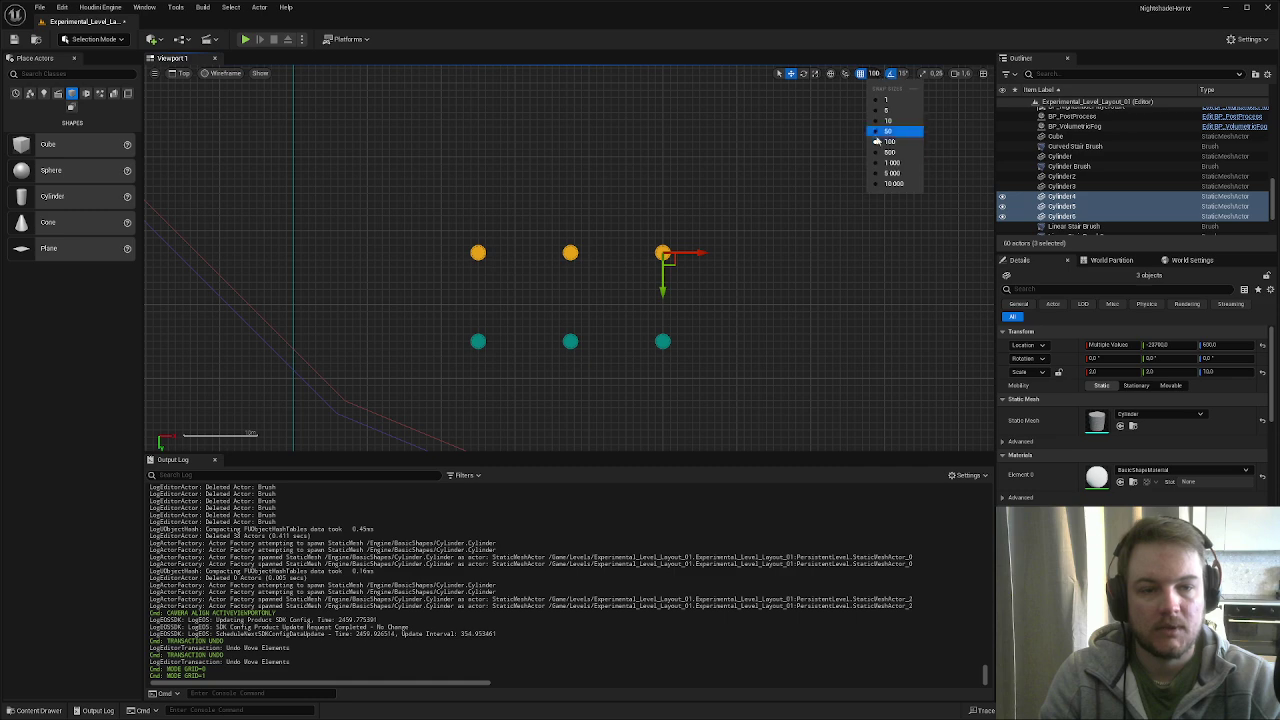
{"action": "left_click", "coordinate": [884, 132]}
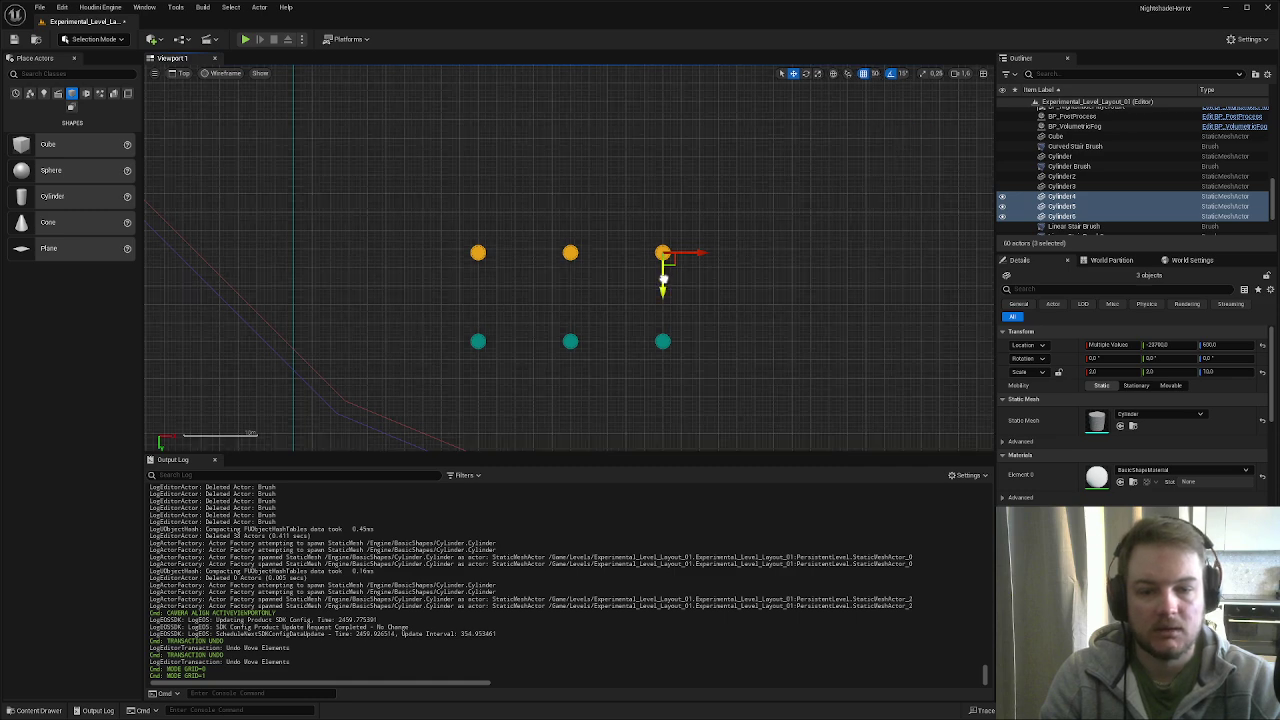
{"action": "left_click_drag", "start_coordinate": [663, 283], "coordinate": [663, 279]}
{"action": "left_click", "coordinate": [875, 73]}
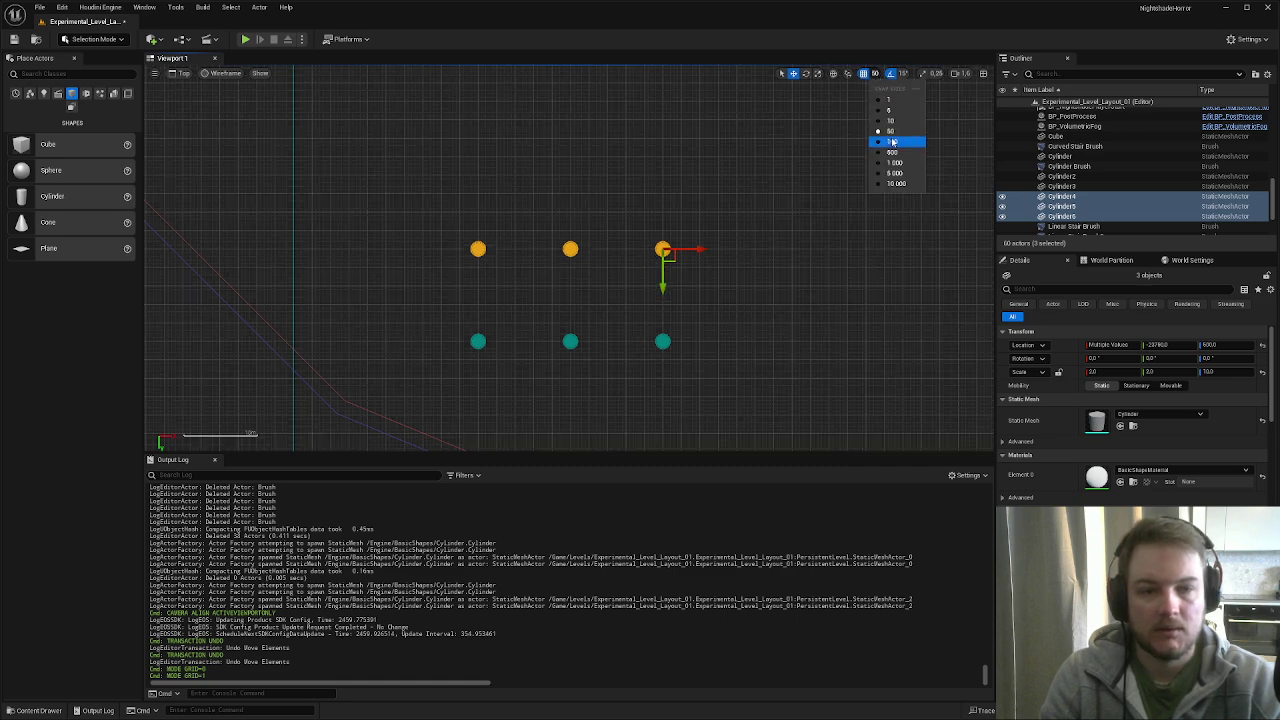
{"action": "left_click", "coordinate": [892, 152]}
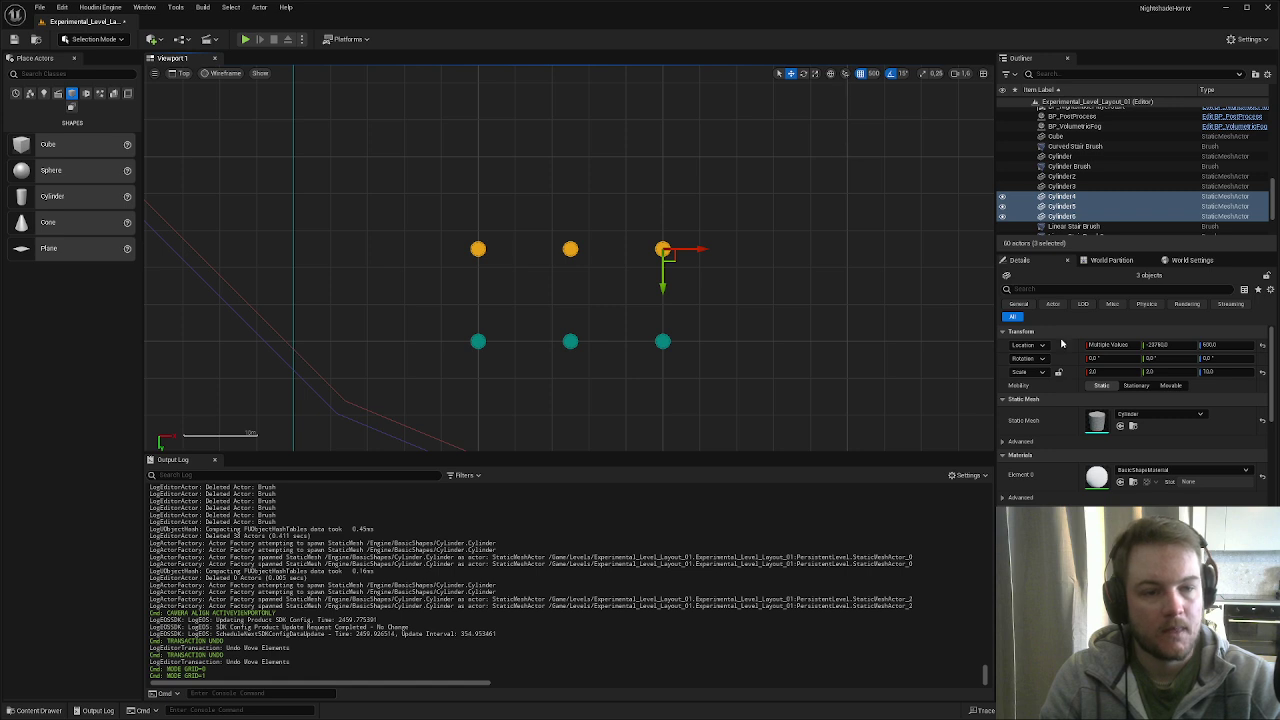
- Try adding 1250 to the second row's Y location, then undo the location change
{"action": "left_click", "coordinate": [1157, 344]}
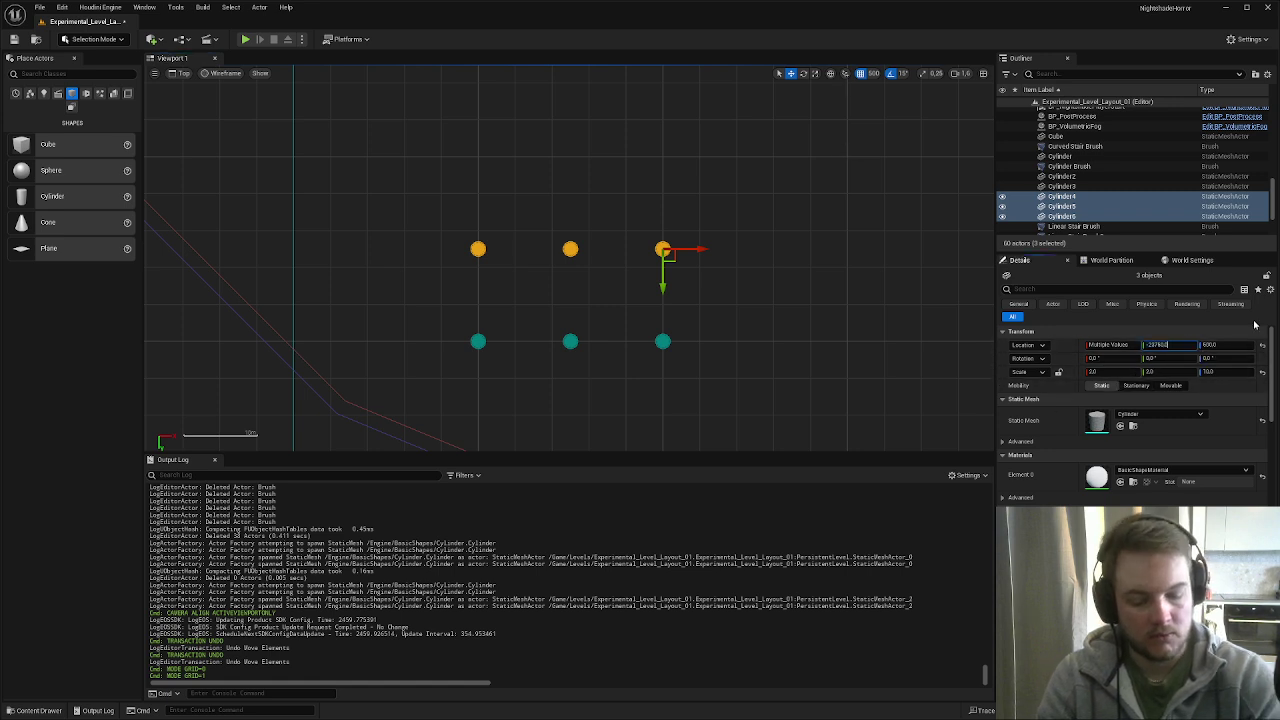
{"action": "type", "text": "+"}
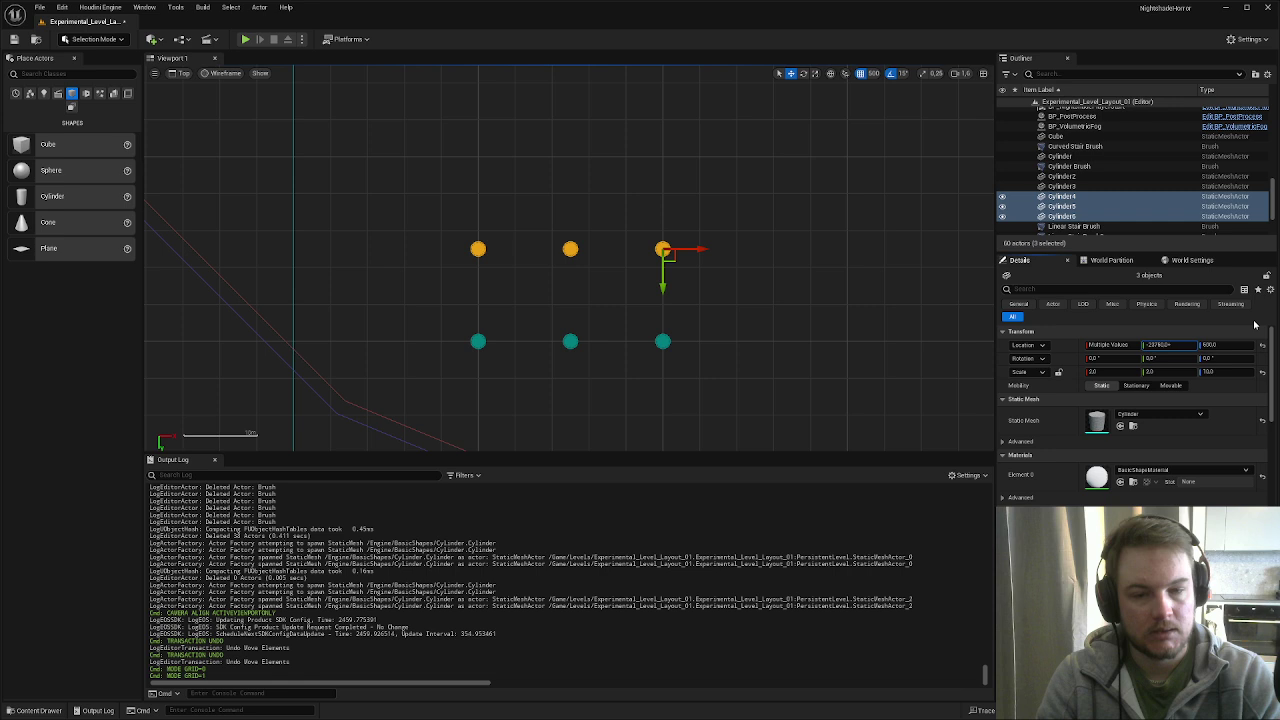
{"action": "type", "text": "1260"}
{"action": "key", "text": "Return"}
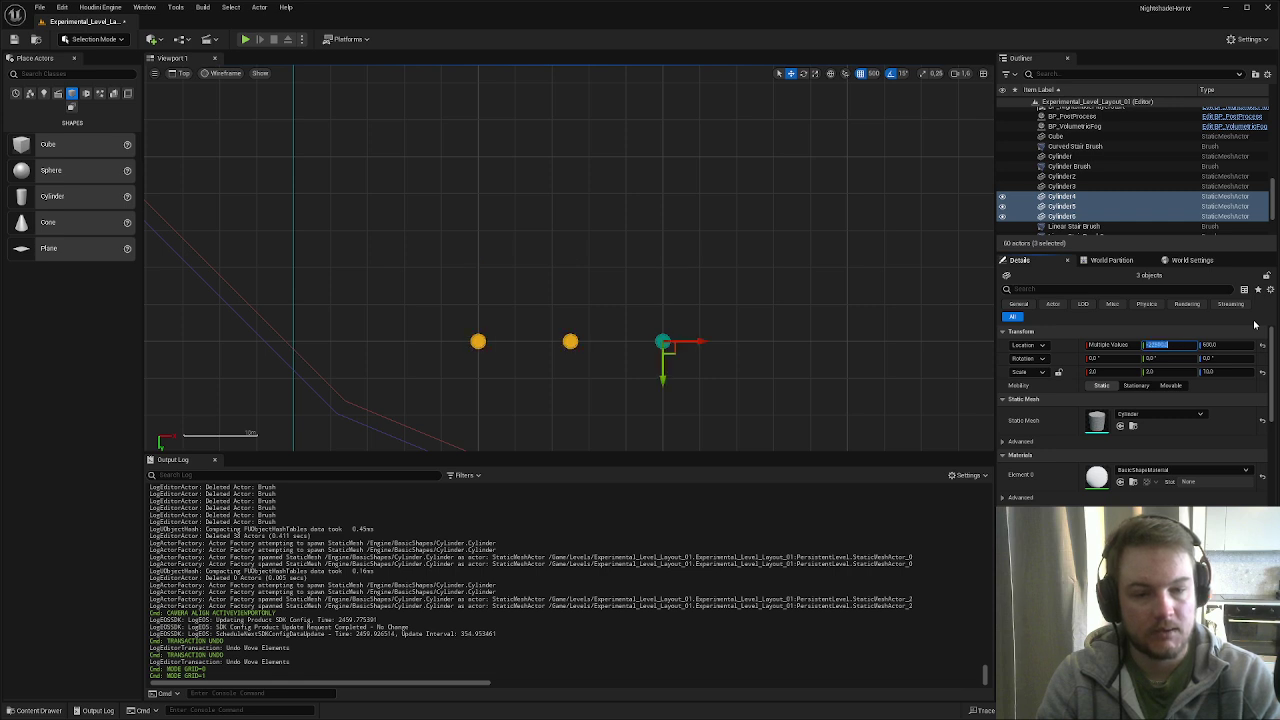
{"action": "right_click", "coordinate": [853, 290]}
{"action": "key", "text": "ctrl+z"}
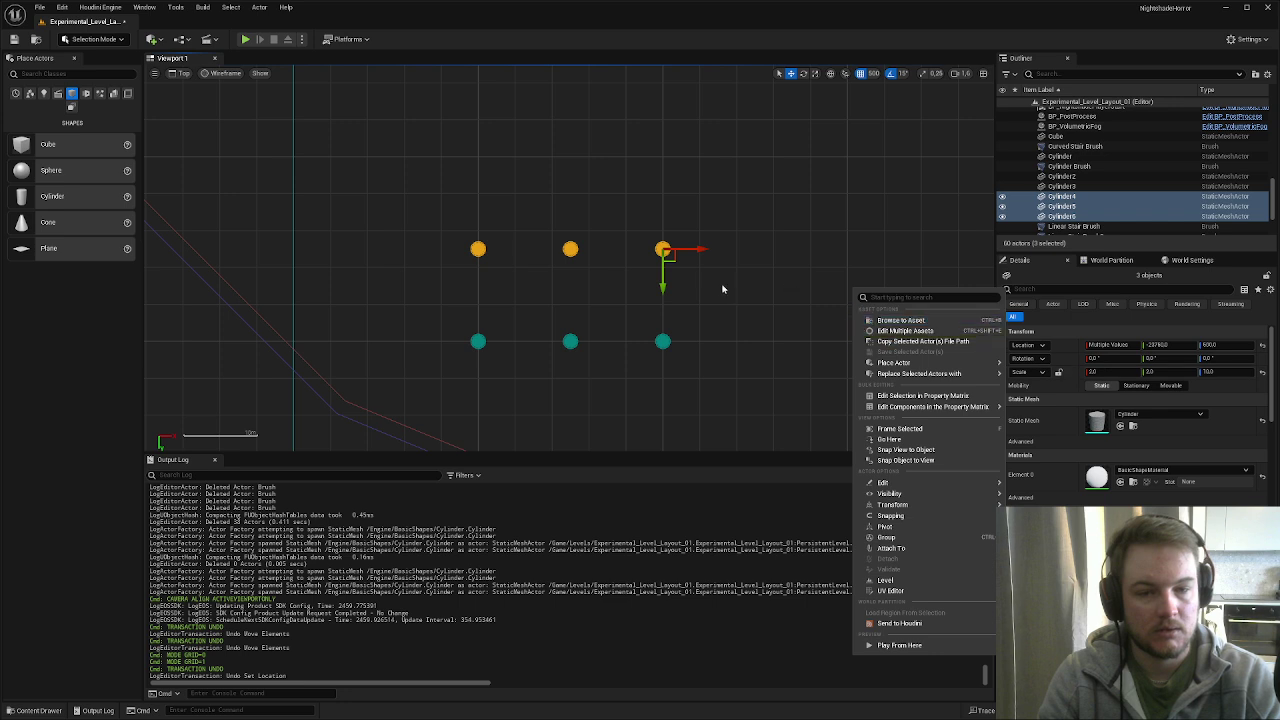
- Duplicate the second row in place and subtract 1250 from the copies' Y location to form a third row
{"action": "mouse_move", "coordinate": [663, 288]}
{"action": "left_mouse_down", "text": "alt"}
{"action": "mouse_move", "coordinate": [663, 250]}
{"action": "mouse_move", "coordinate": [663, 288]}
{"action": "left_mouse_up", "text": "alt"}
{"action": "left_click", "coordinate": [1189, 345]}
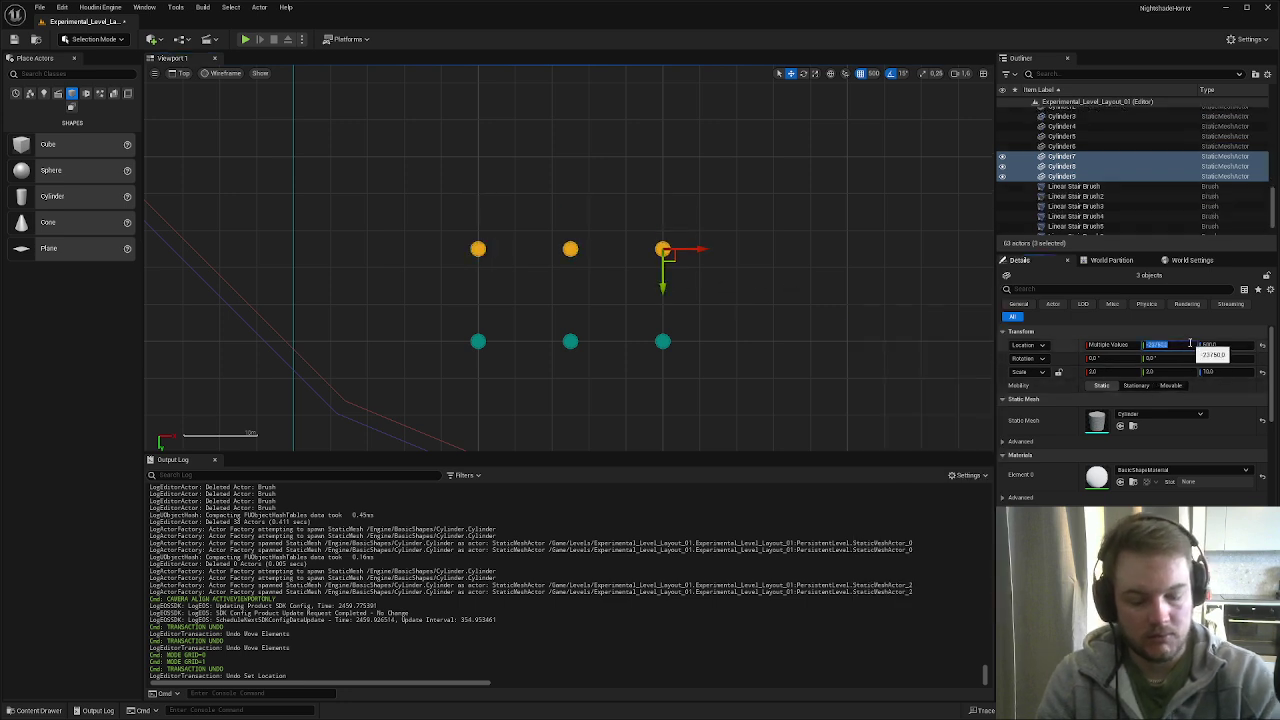
{"action": "key", "text": "End"}
{"action": "type", "text": "-125"}
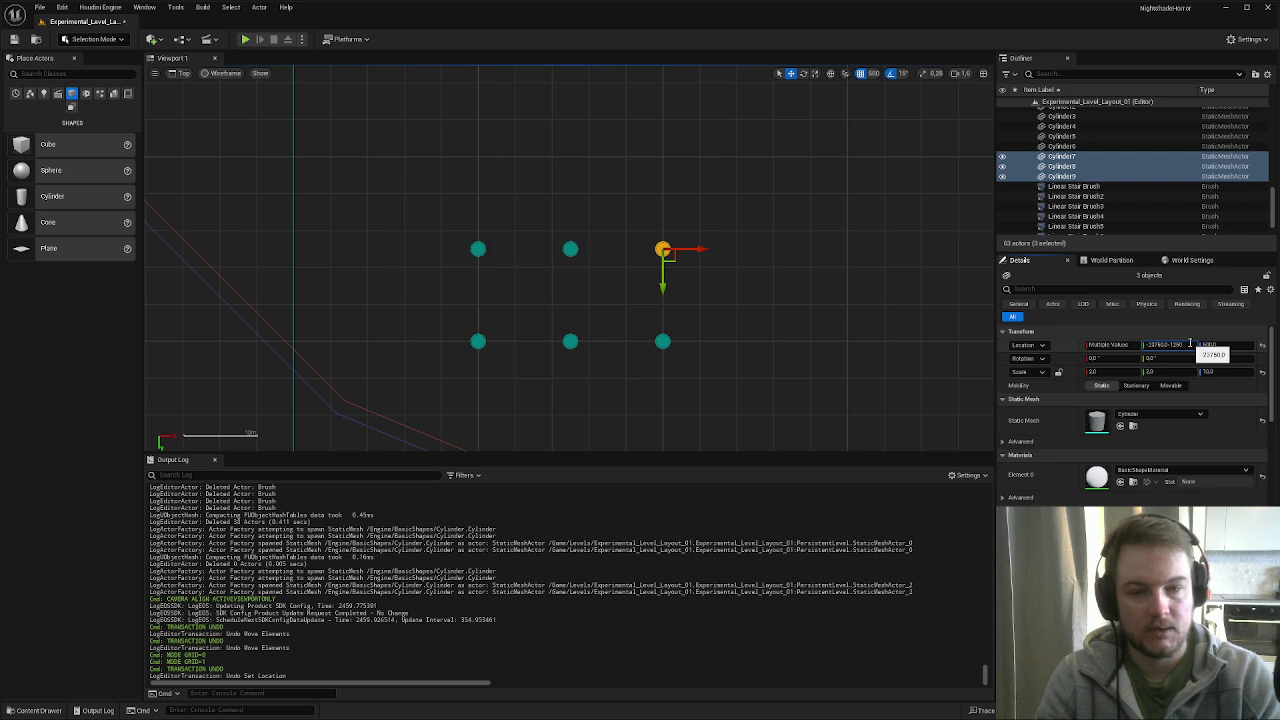
{"action": "key", "text": "Return"}
- Select the six cylinders in the second and third columns and duplicate them 2500 units along X
{"action": "scroll", "coordinate": [777, 288], "scroll_direction": "down", "scroll_amount": 2}
{"action": "right_click_drag", "start_coordinate": [777, 288], "coordinate": [586, 294]}
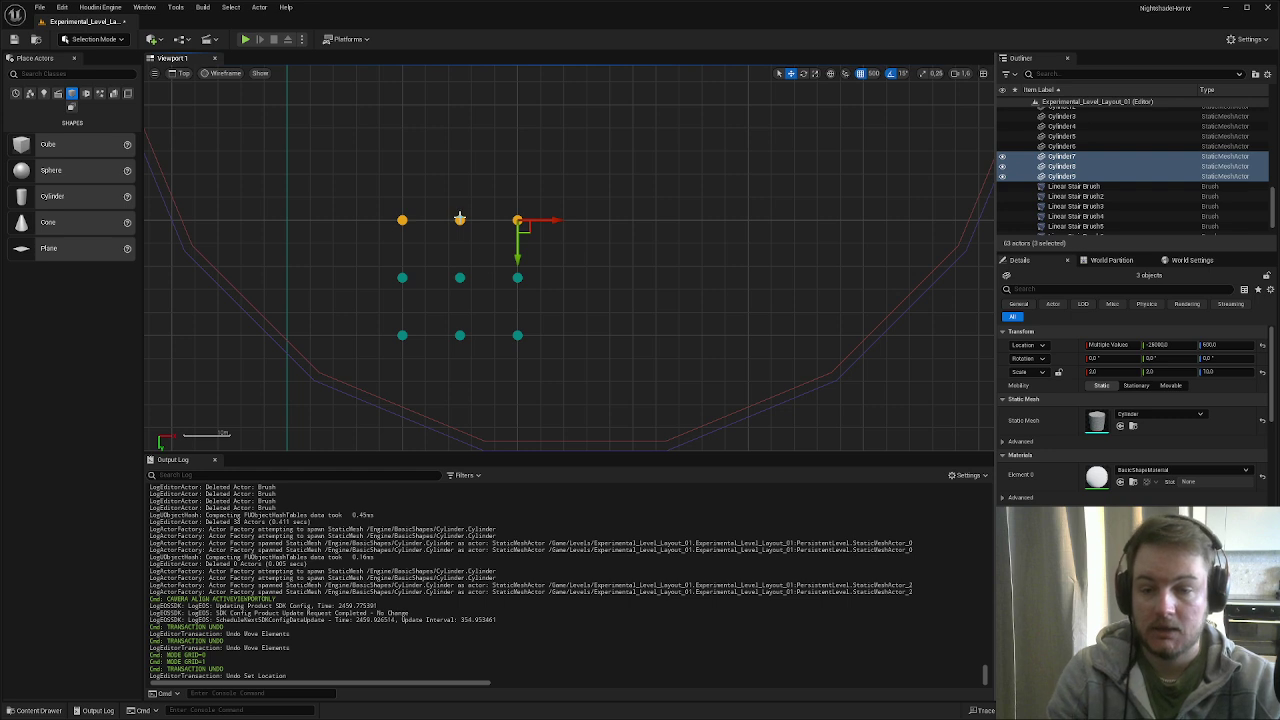
{"action": "left_click", "coordinate": [459, 218]}
{"action": "left_click", "coordinate": [459, 278], "text": "ctrl"}
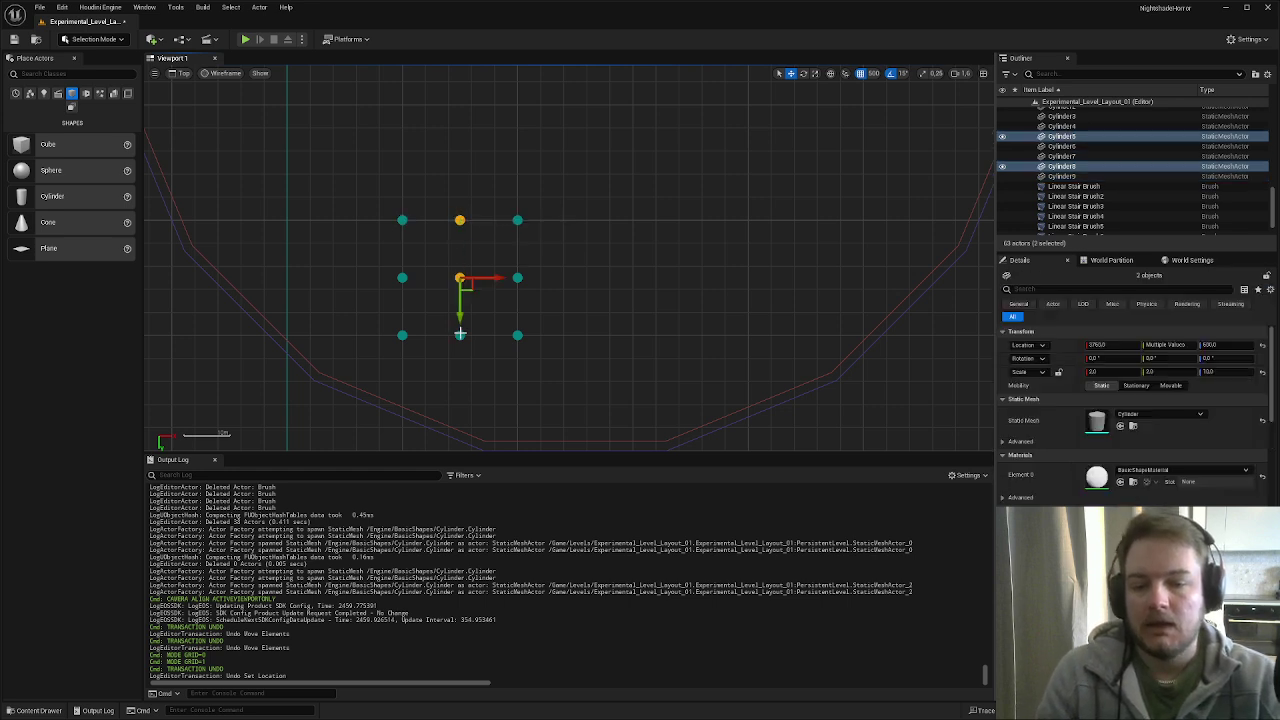
{"action": "left_click", "coordinate": [459, 333], "text": "ctrl"}
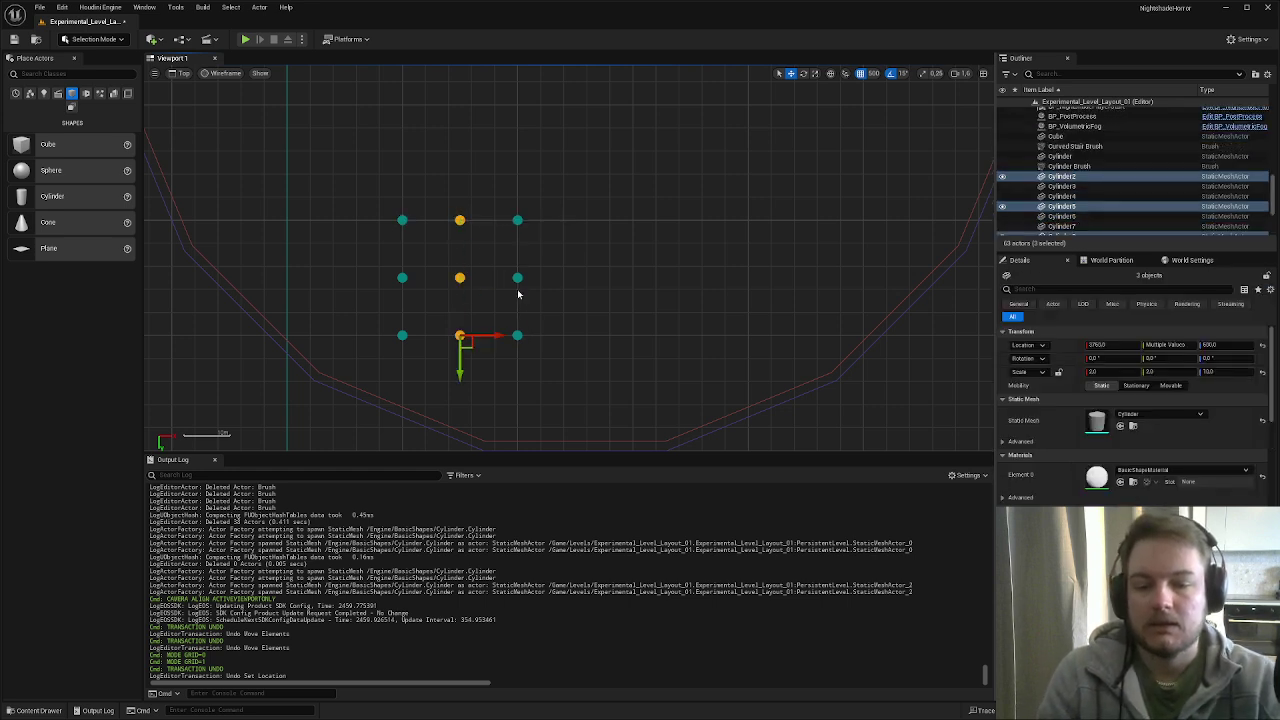
{"action": "left_click", "coordinate": [518, 333], "text": "ctrl"}
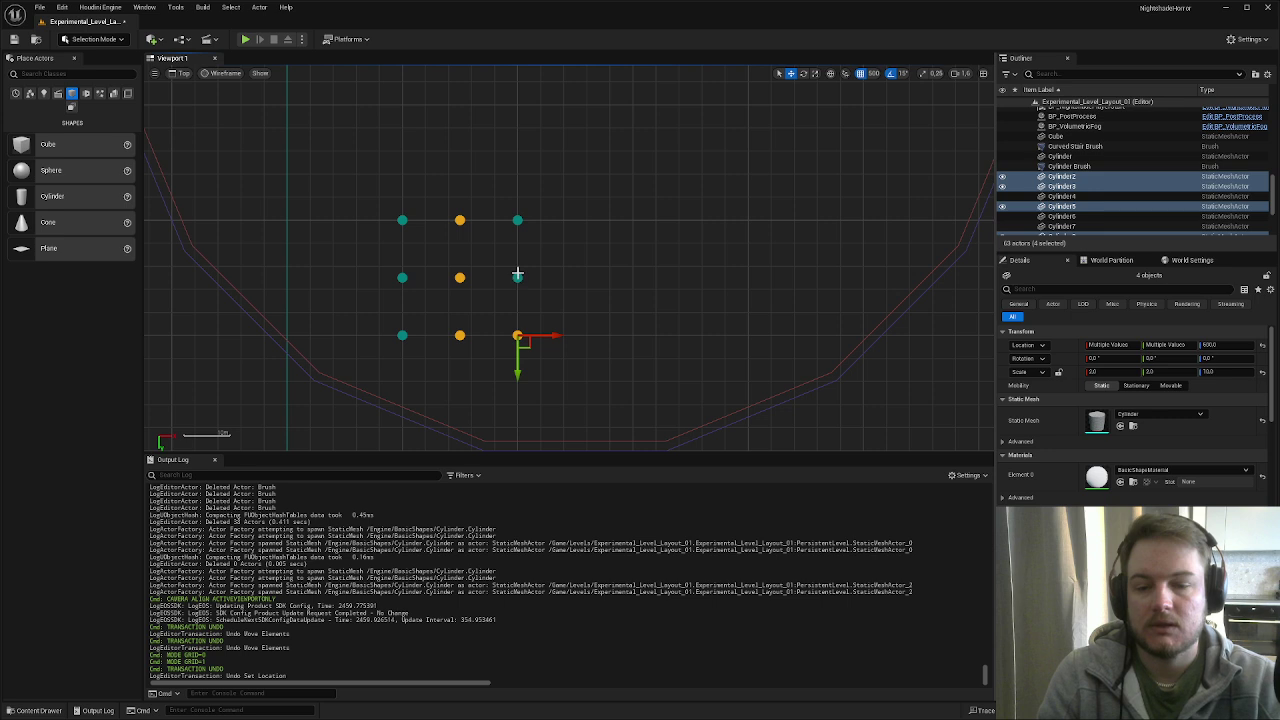
{"action": "left_click", "coordinate": [517, 278], "text": "ctrl"}
{"action": "left_click", "coordinate": [517, 220], "text": "ctrl"}
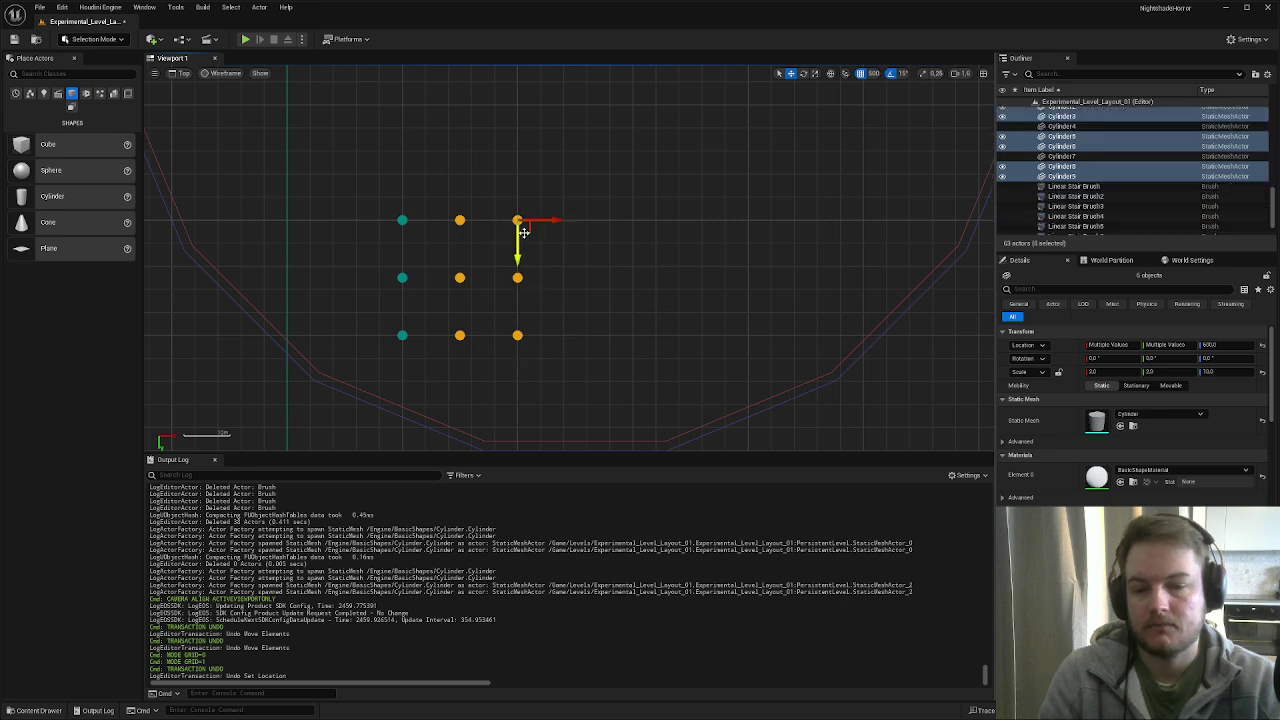
{"action": "left_click_drag", "start_coordinate": [559, 220], "coordinate": [674, 220], "text": "alt"}
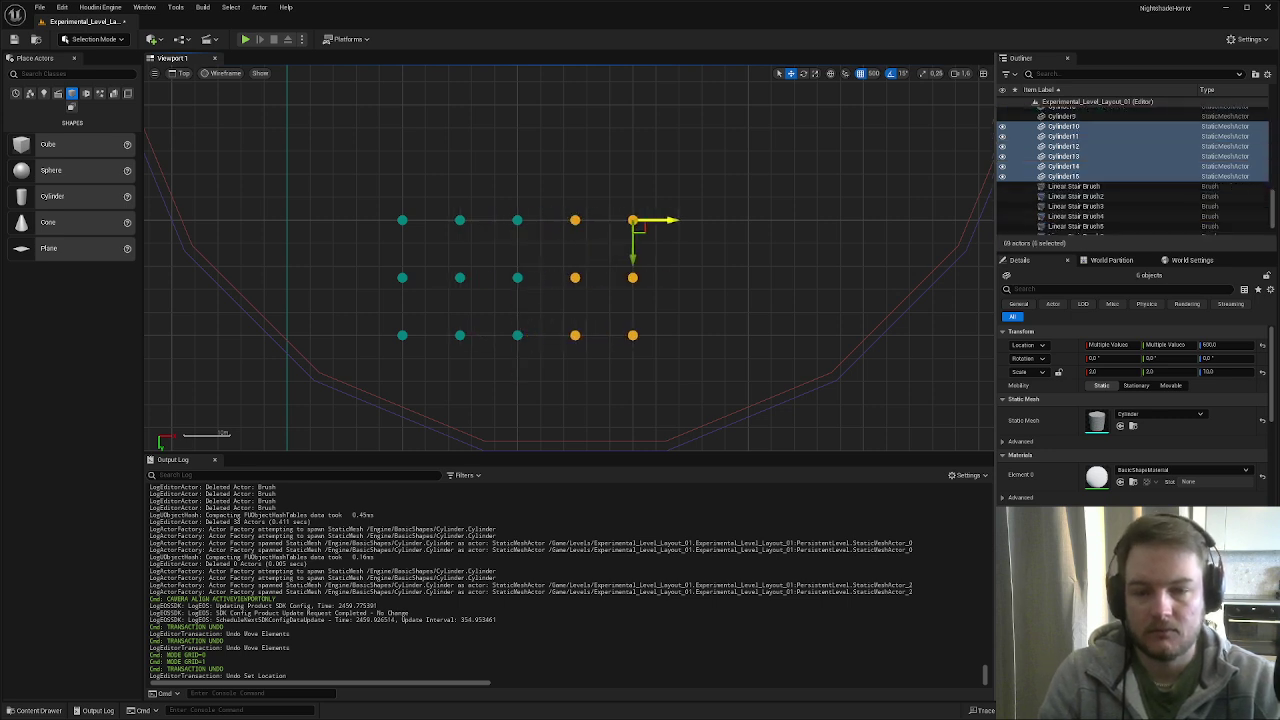
- Duplicate the selected two-column block twice more along X in 2500-unit offsets to extend the grid to nine columns
{"action": "right_click_drag", "start_coordinate": [662, 228], "coordinate": [532, 226]}
{"action": "left_click_drag", "start_coordinate": [543, 219], "coordinate": [761, 218], "text": "alt"}
{"action": "right_click_drag", "start_coordinate": [546, 325], "coordinate": [693, 313]}
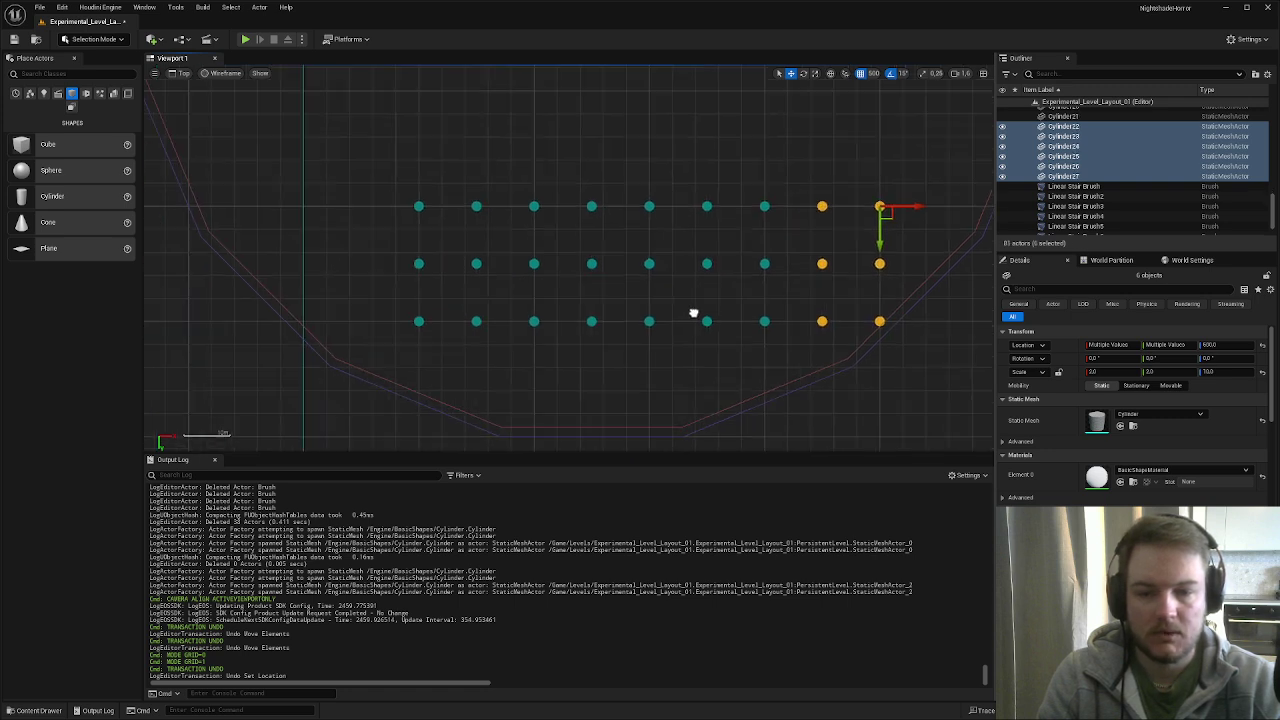
- Try to duplicate the last two columns across to the opposite end of the grid, then undo the copy
{"action": "right_click_drag", "start_coordinate": [831, 350], "coordinate": [895, 348]}
{"action": "left_click_drag", "start_coordinate": [976, 204], "coordinate": [515, 204], "text": "alt"}
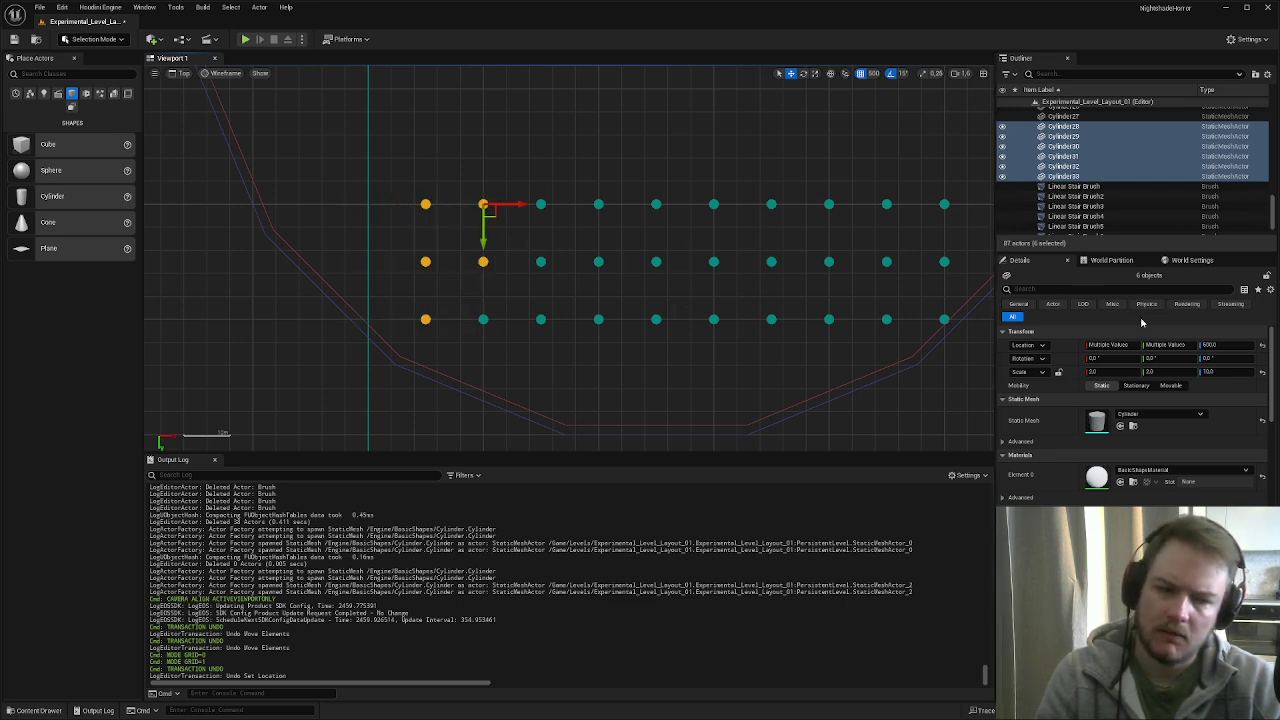
{"action": "left_click", "coordinate": [1108, 344]}
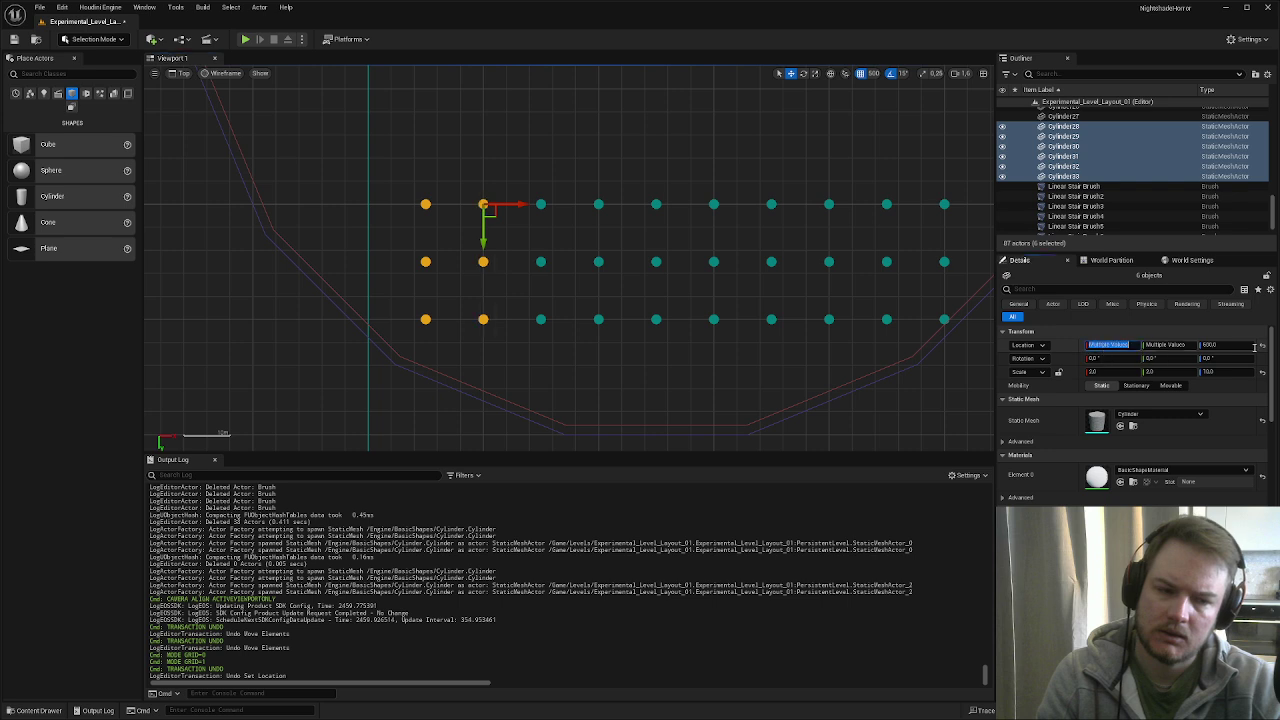
{"action": "key", "text": "End"}
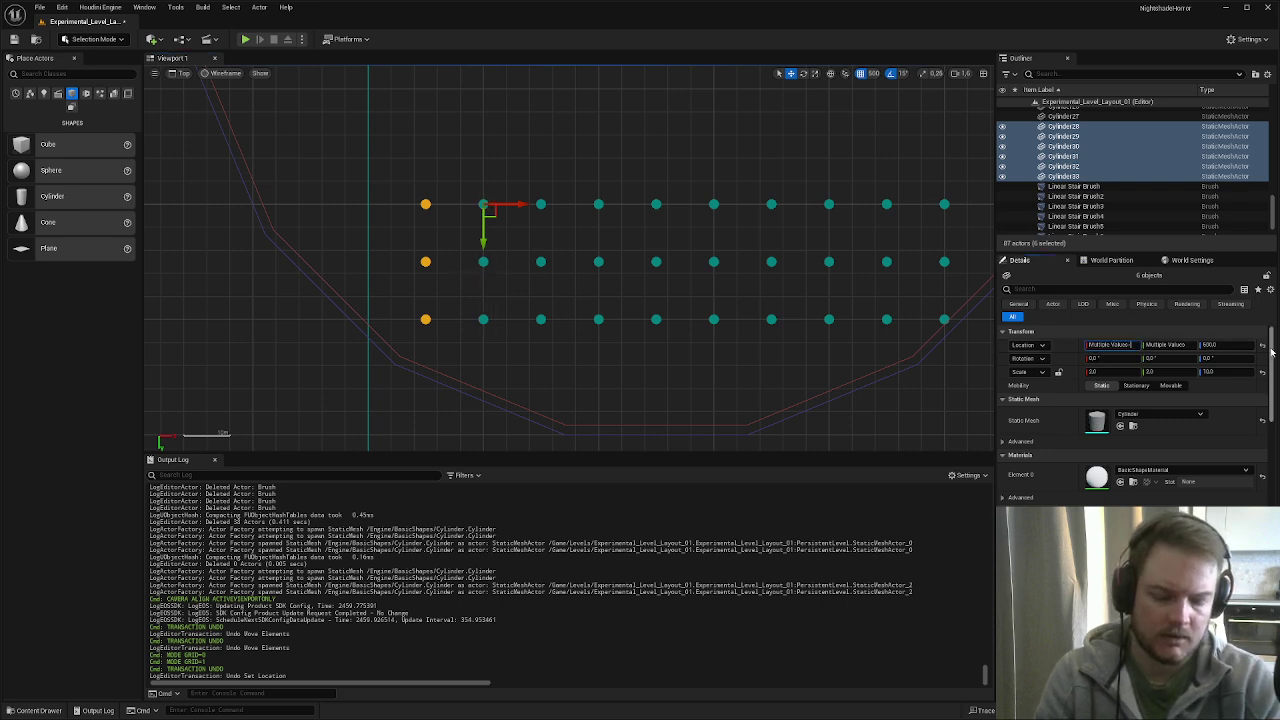
{"action": "key", "text": "ctrl+a"}
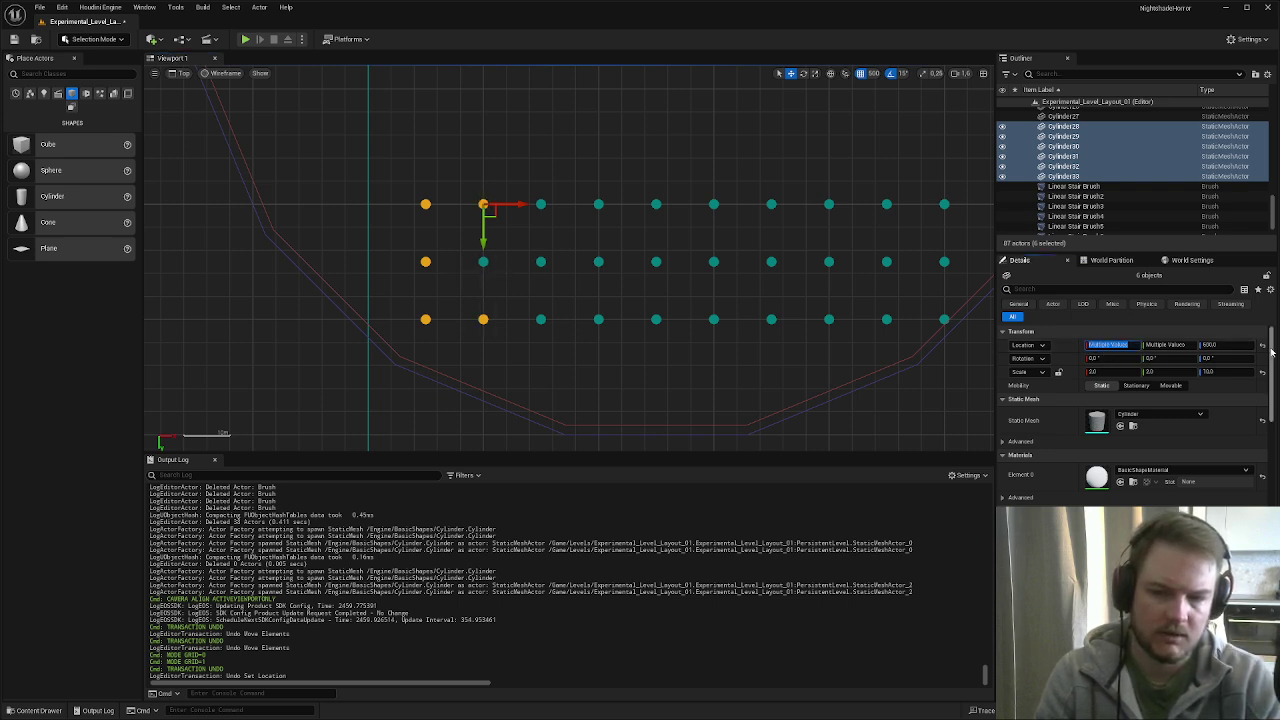
{"action": "right_click_drag", "start_coordinate": [849, 131], "coordinate": [903, 126]}
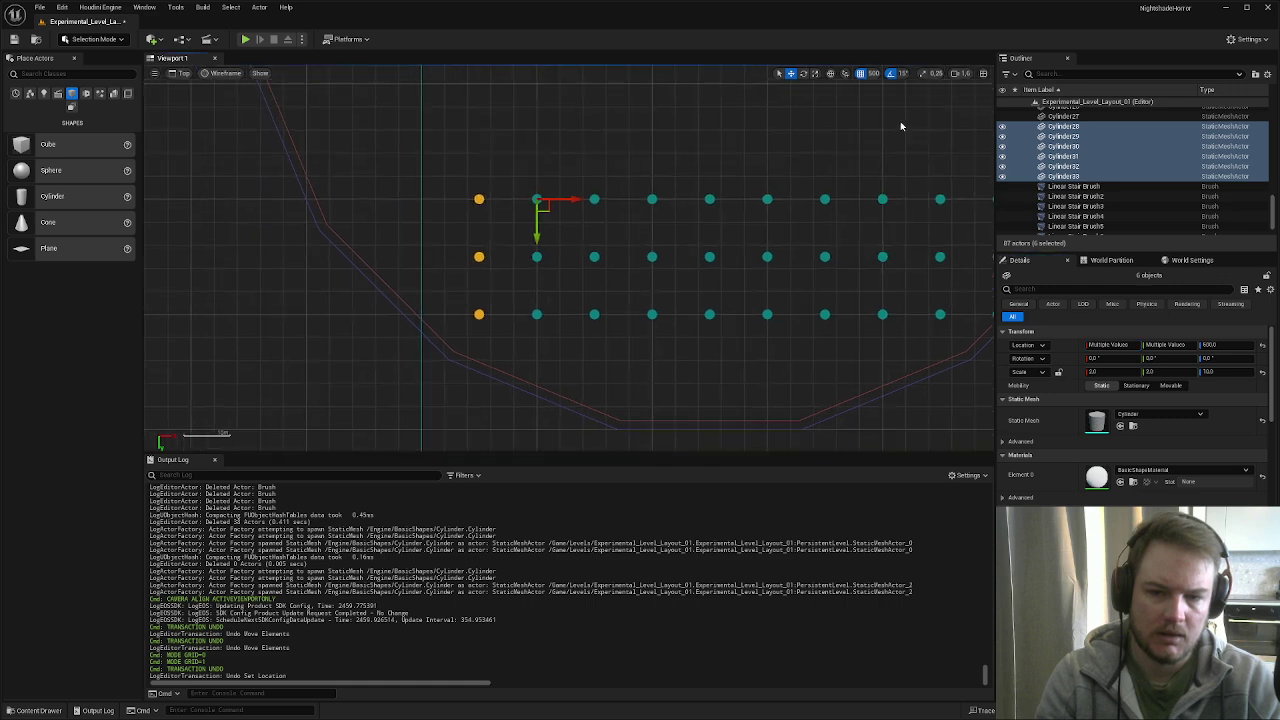
{"action": "key", "text": "Escape"}
{"action": "key", "text": "ctrl+z"}
{"action": "key", "text": "ctrl+z"}
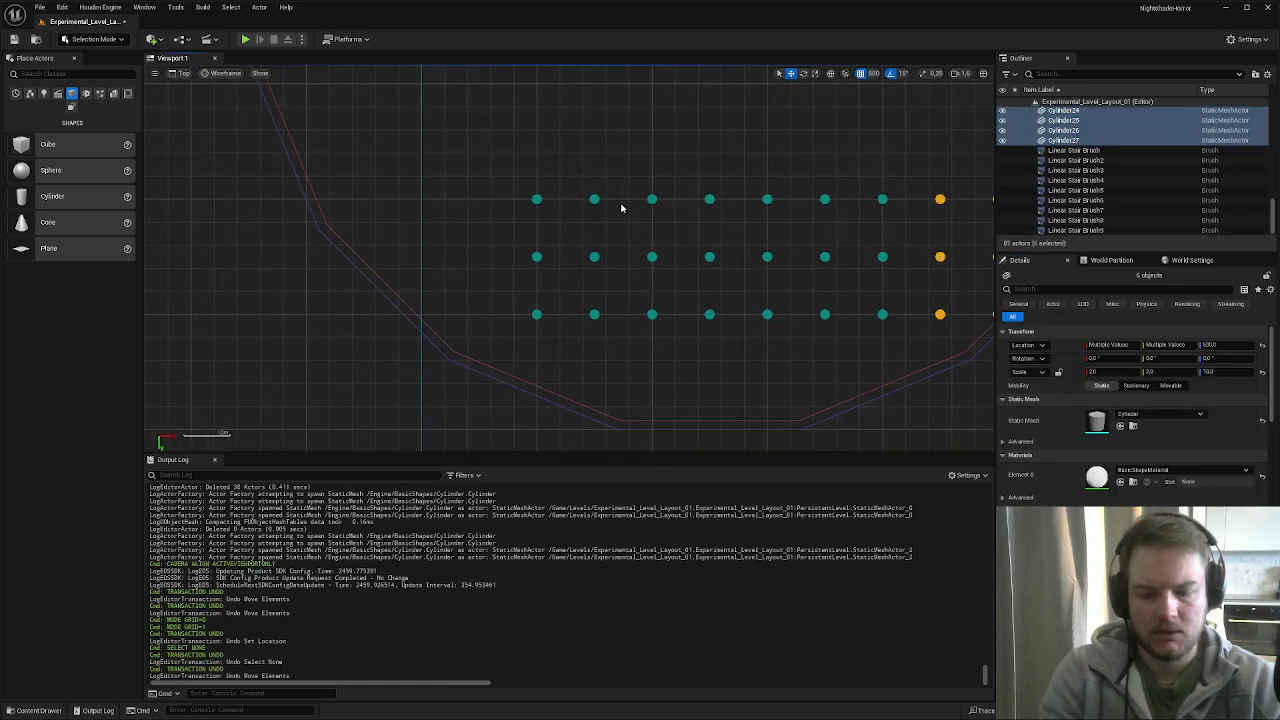
- Delete the last two columns of cylinders and undo the deletion
{"action": "right_click_drag", "start_coordinate": [623, 203], "coordinate": [520, 206]}
{"action": "key", "text": "Delete"}
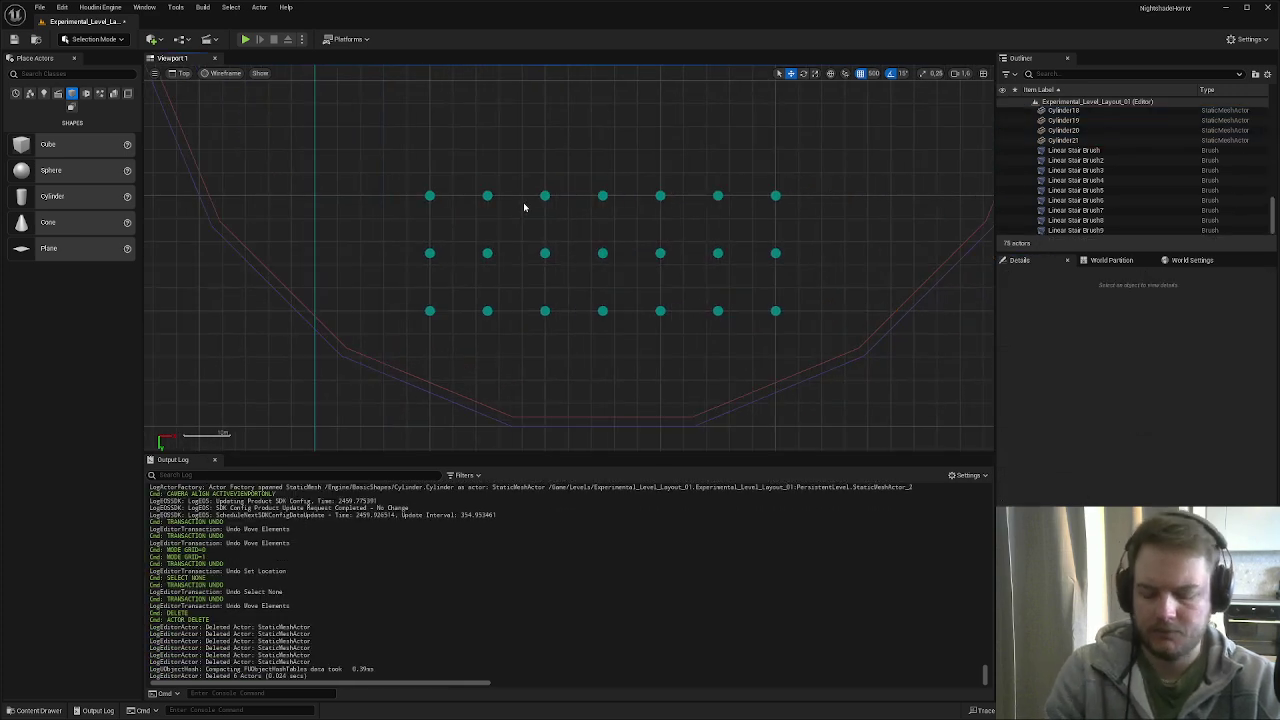
{"action": "key", "text": "ctrl+z"}
- Select the six cylinders in the first two columns and duplicate them 2500 units toward negative X
{"action": "left_click", "coordinate": [430, 195]}
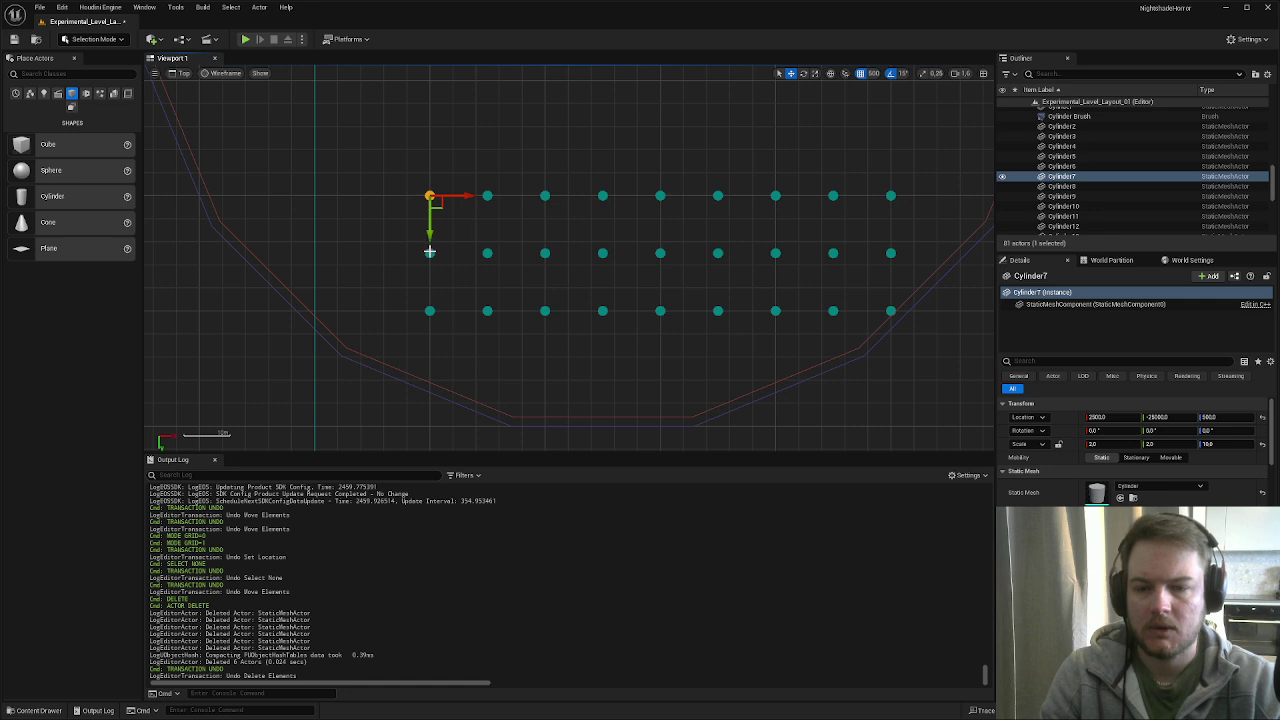
{"action": "left_click", "coordinate": [431, 311], "text": "ctrl"}
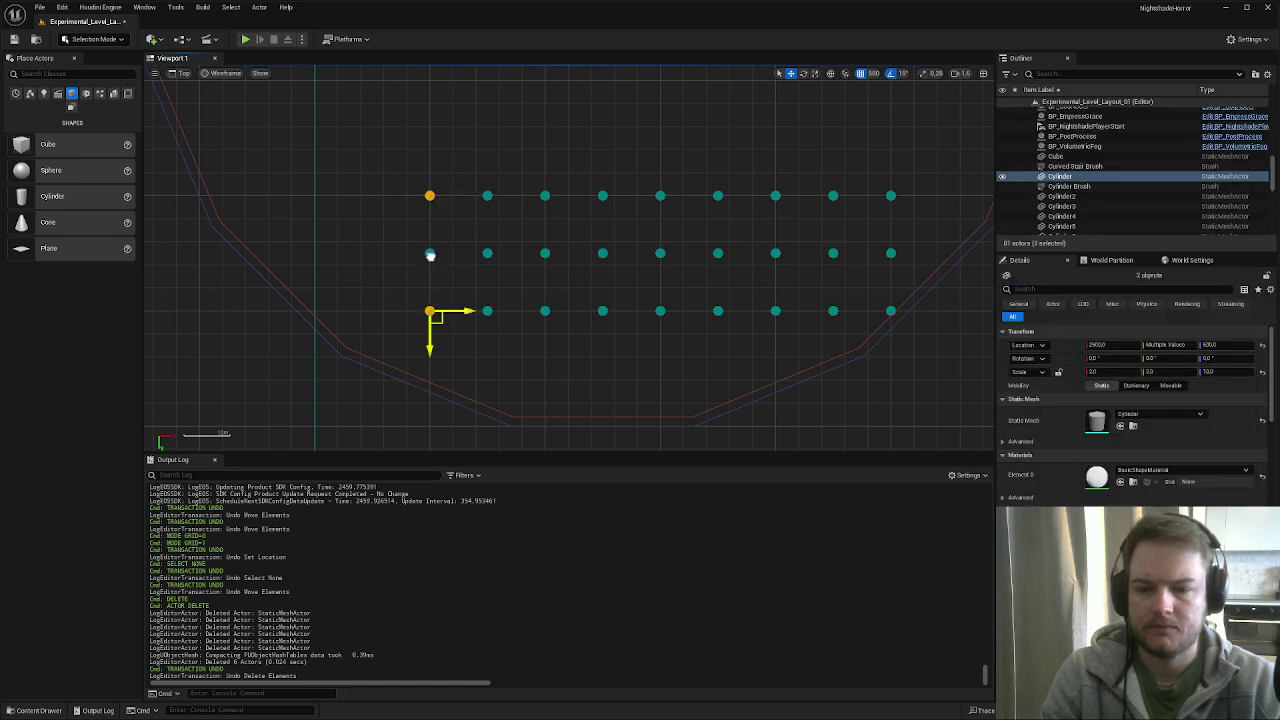
{"action": "left_click", "coordinate": [486, 196], "text": "ctrl"}
{"action": "left_click", "coordinate": [430, 253], "text": "ctrl"}
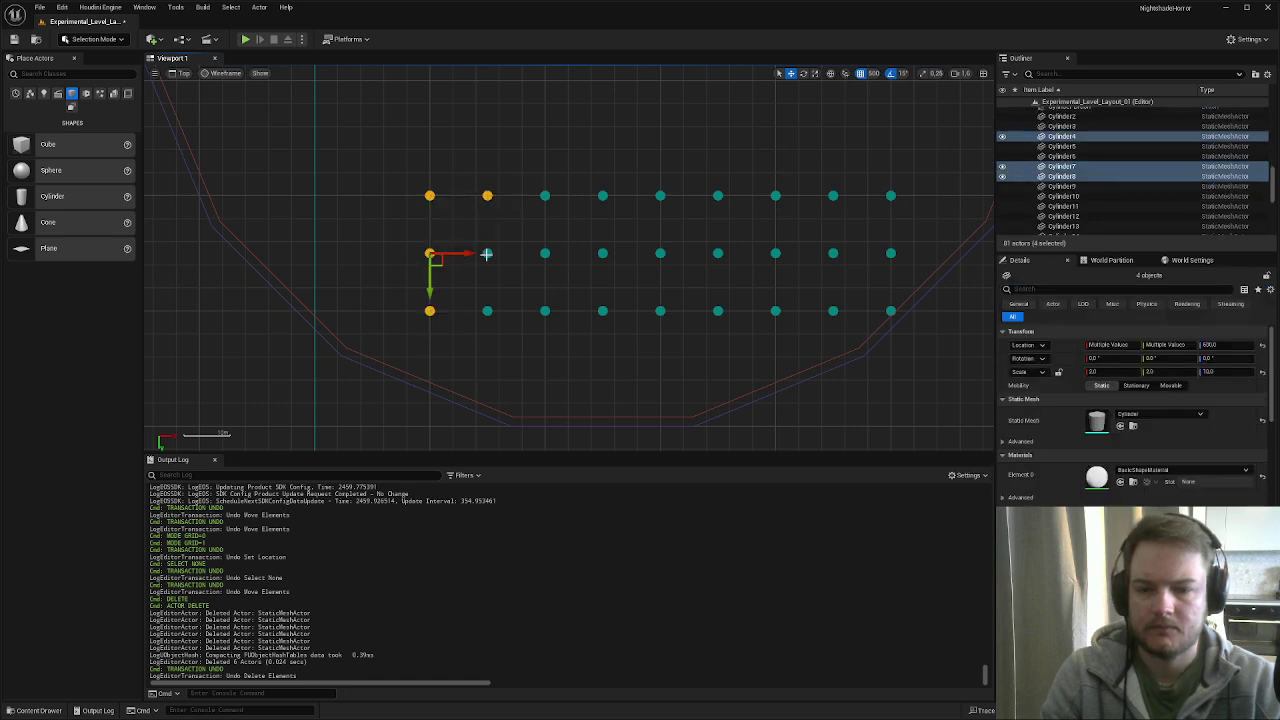
{"action": "left_click", "coordinate": [487, 253], "text": "ctrl"}
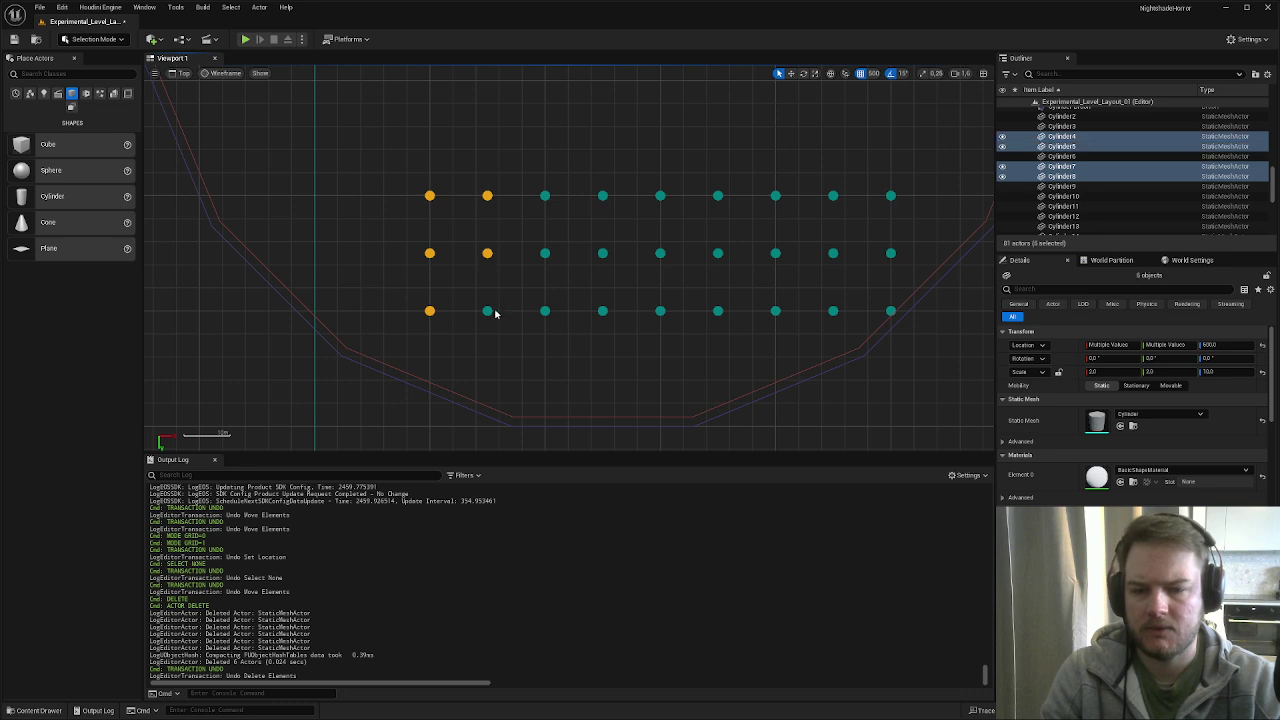
{"action": "left_click", "coordinate": [488, 311], "text": "ctrl"}
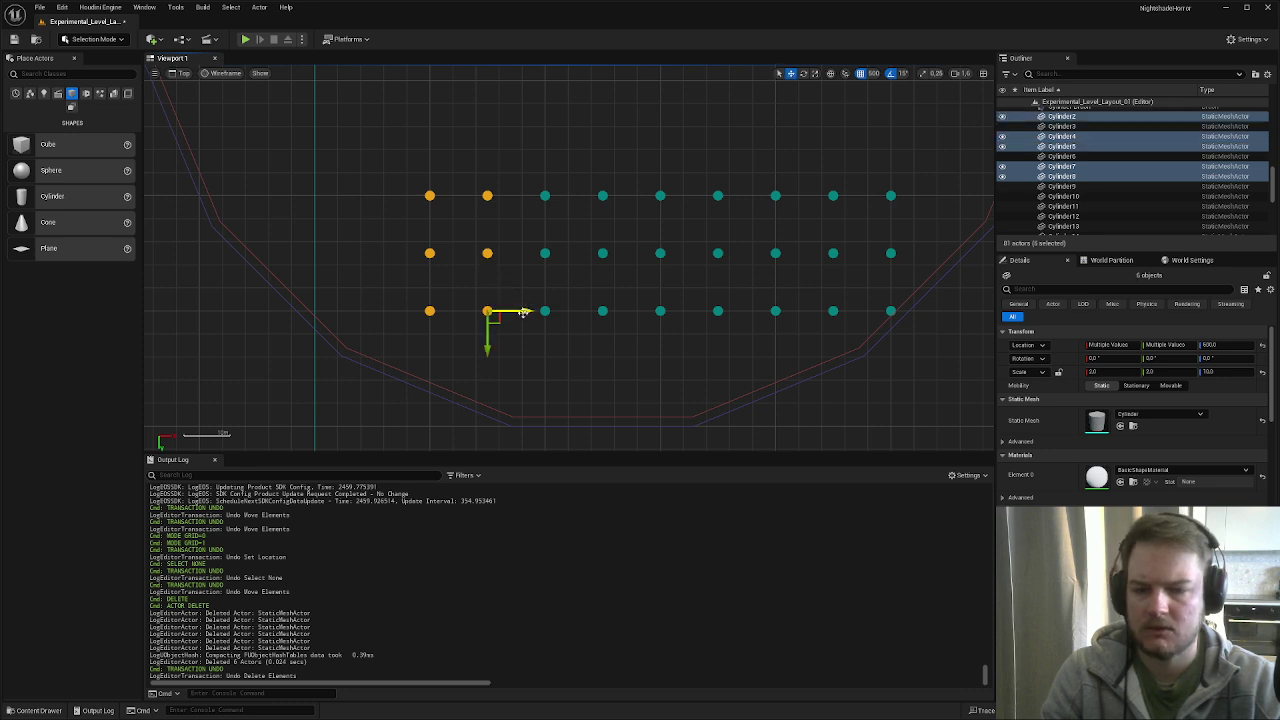
{"action": "key", "text": "ctrl+z"}
{"action": "key", "text": "ctrl+z"}
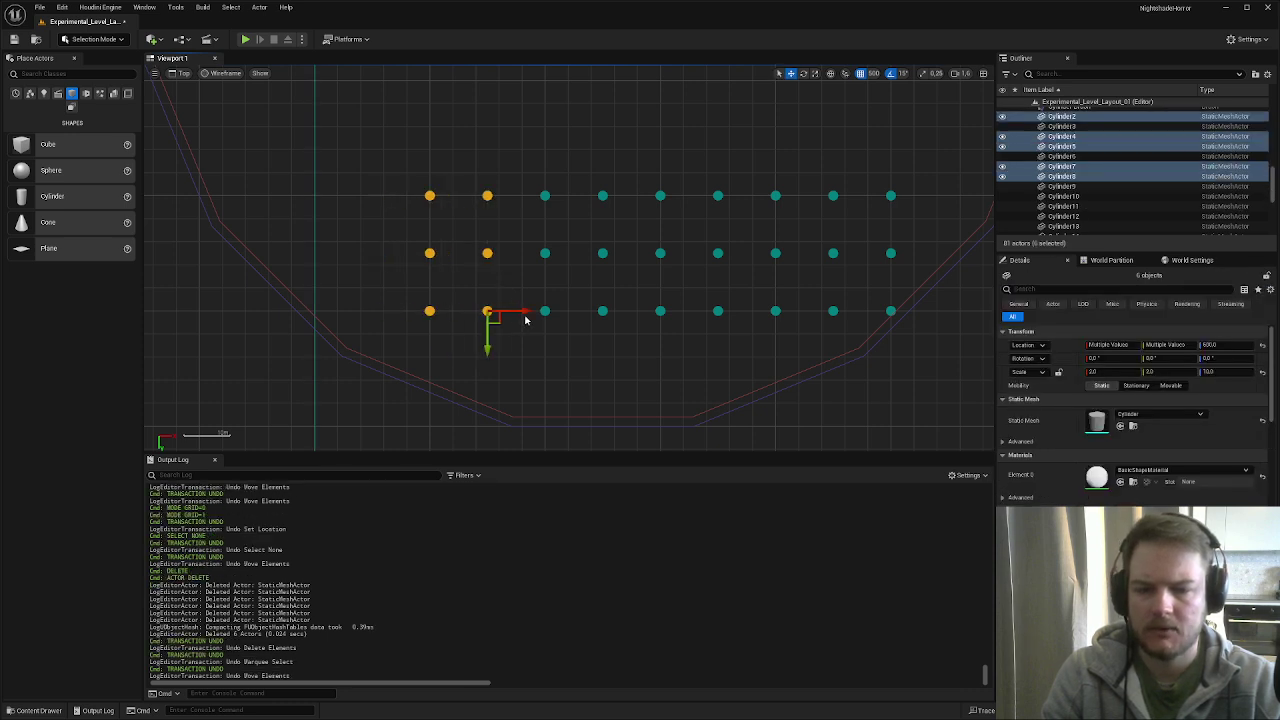
{"action": "left_click_drag", "start_coordinate": [525, 318], "coordinate": [410, 318], "text": "alt"}
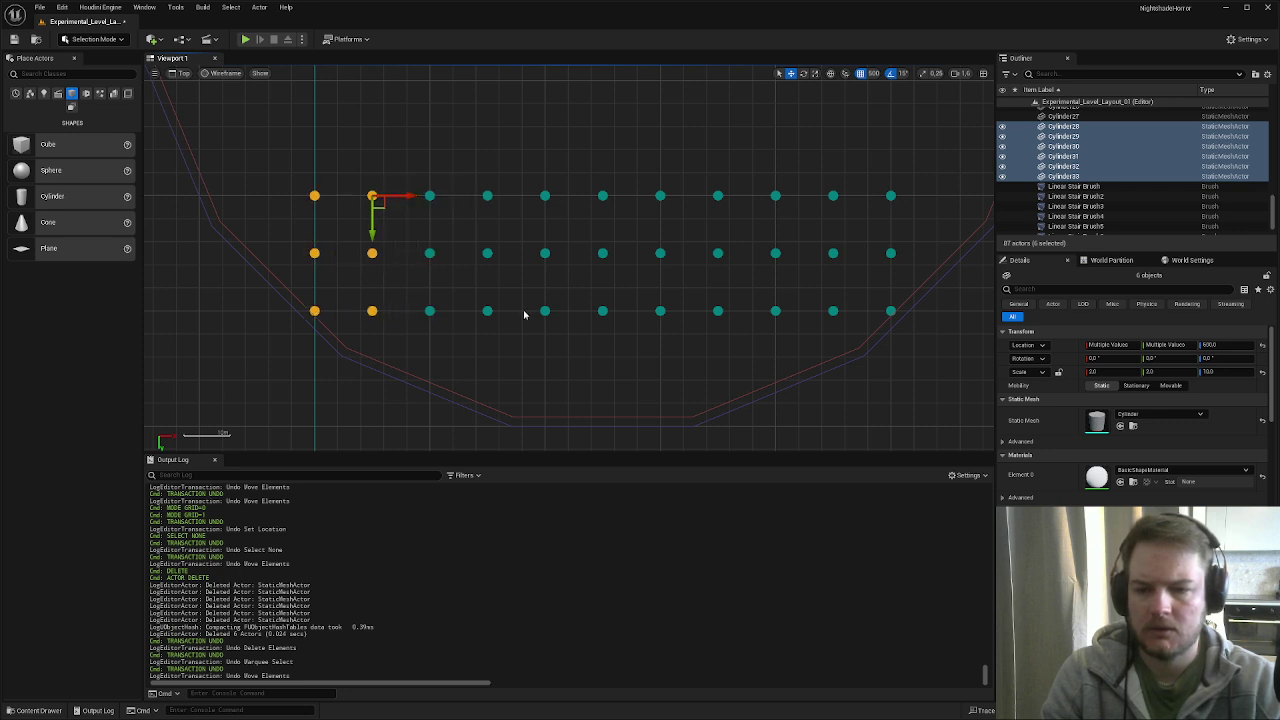
- Duplicate the third row's end cylinder at X 0 and set the copy's X location to -1250
{"action": "left_click", "coordinate": [313, 195]}
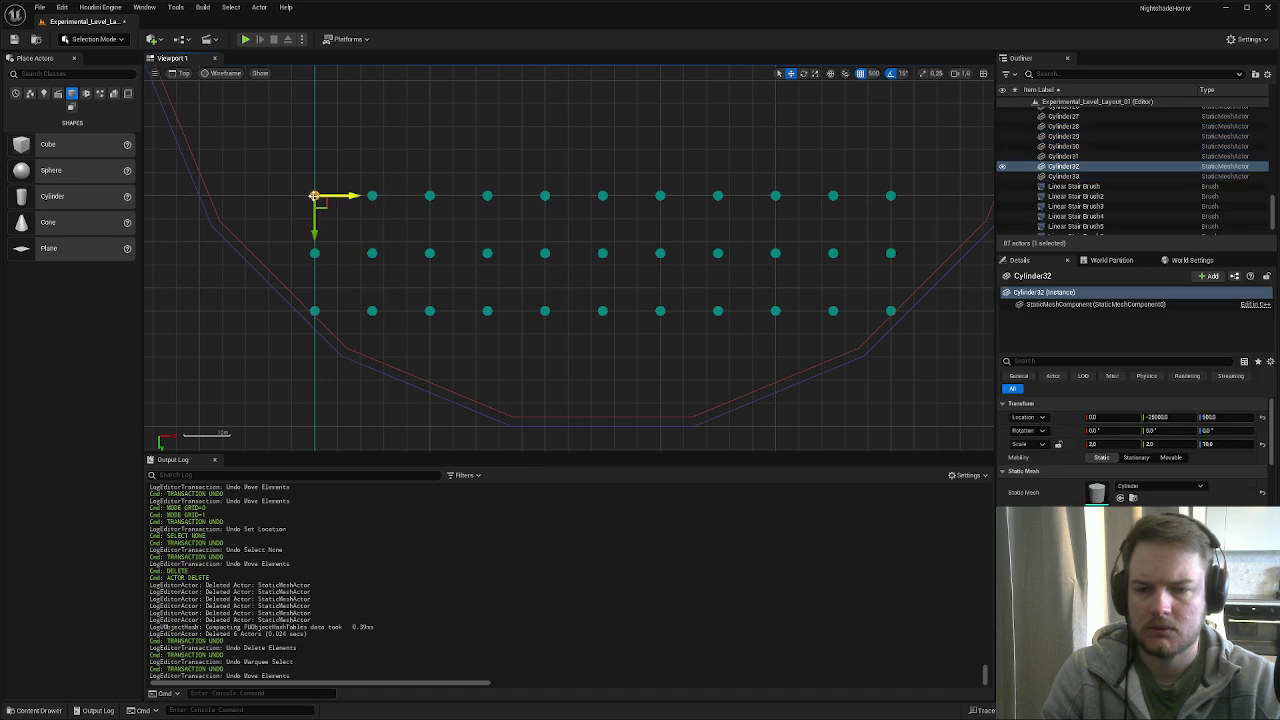
{"action": "right_click_drag", "start_coordinate": [313, 195], "coordinate": [385, 197]}
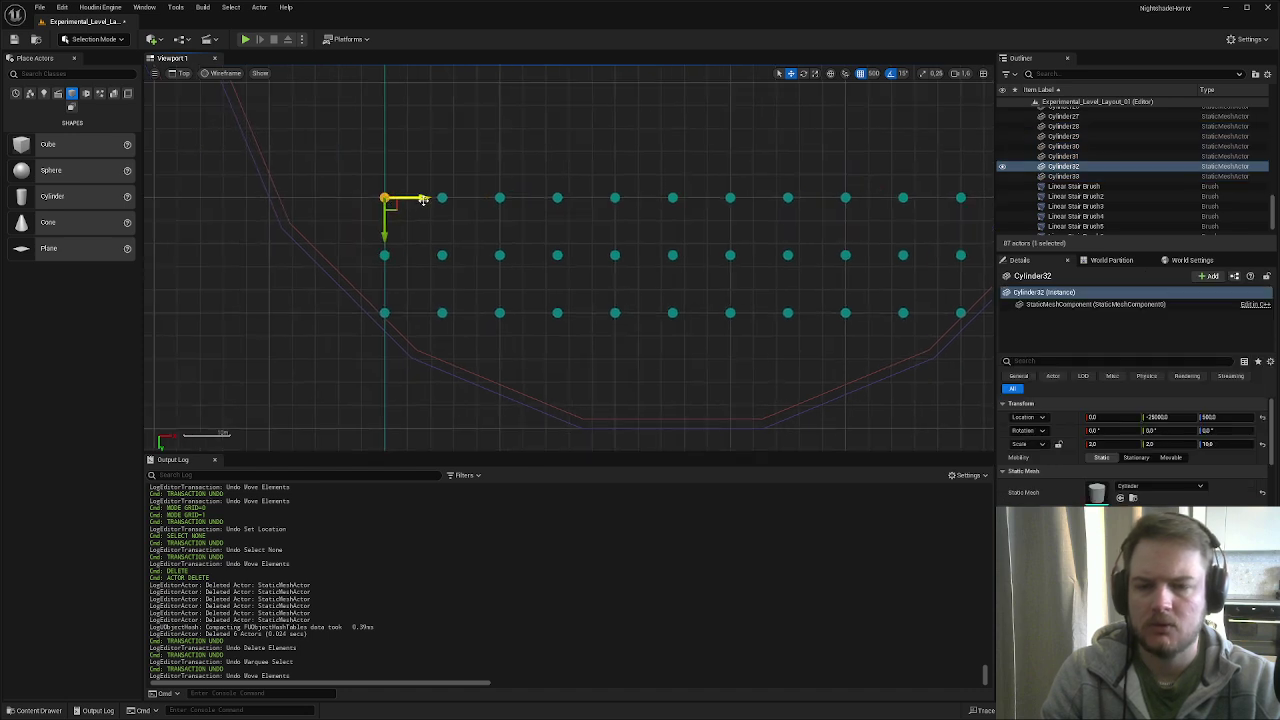
{"action": "mouse_move", "coordinate": [424, 200]}
{"action": "left_mouse_down", "text": "alt"}
{"action": "mouse_move", "coordinate": [401, 200]}
{"action": "mouse_move", "coordinate": [424, 200]}
{"action": "left_mouse_up", "text": "alt"}
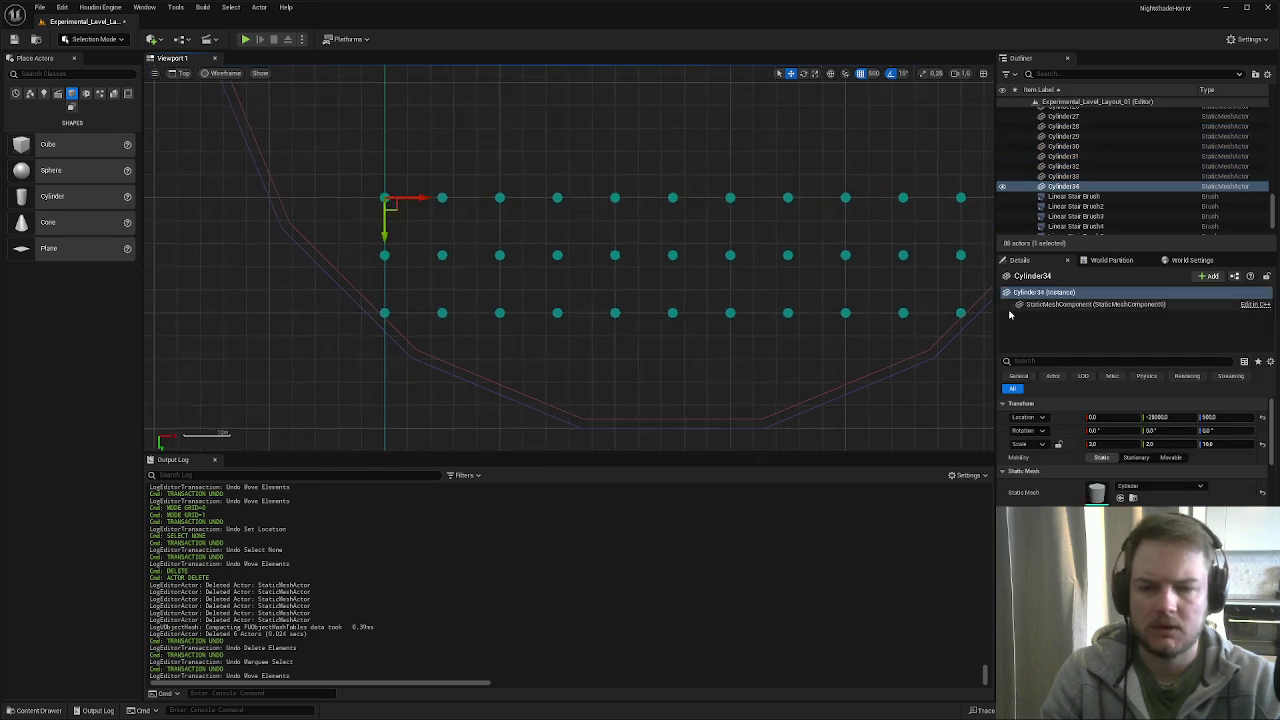
{"action": "left_click", "coordinate": [1138, 416]}
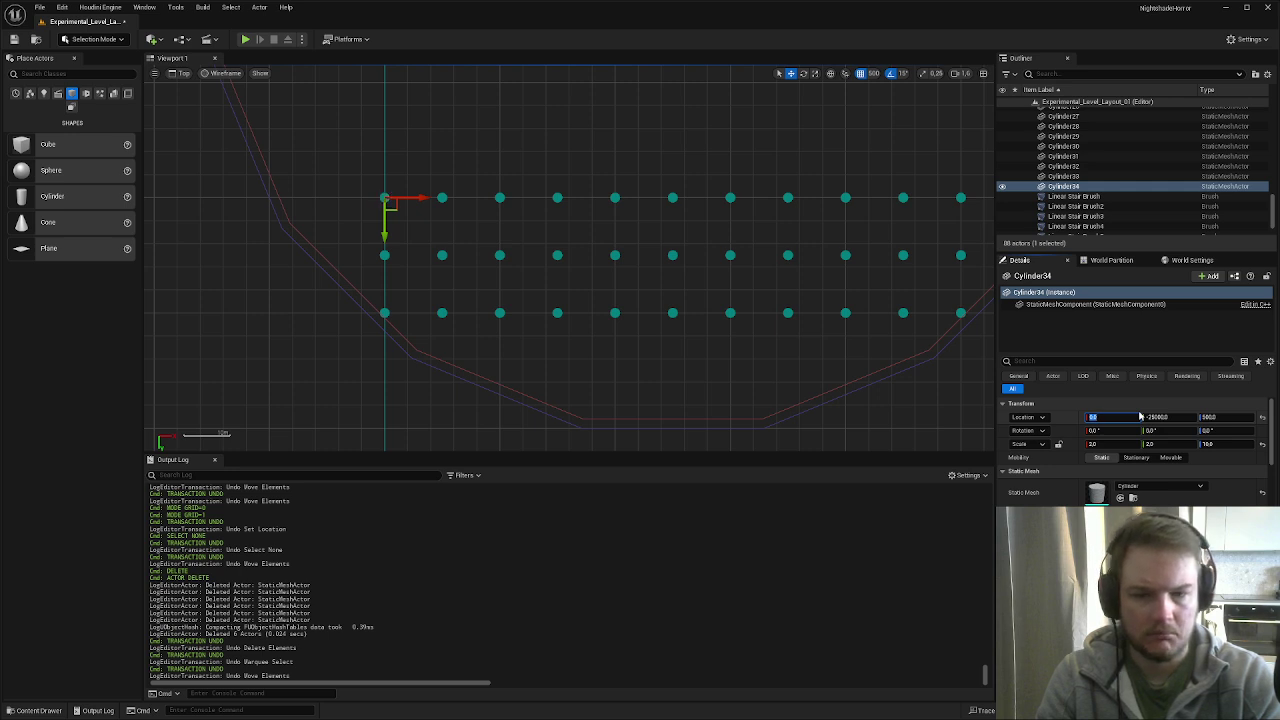
{"action": "left_click", "coordinate": [1140, 416]}
{"action": "type", "text": "-25"}
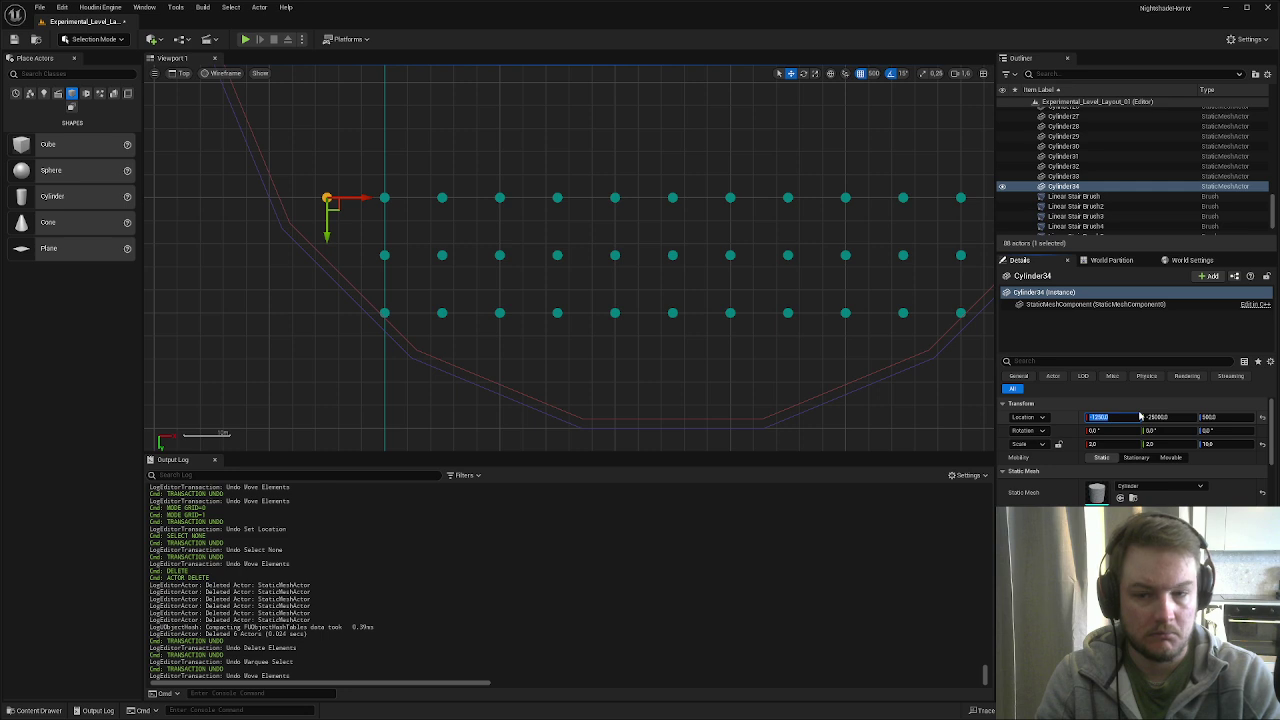
- Duplicate the cylinder at the other end of the third row and set the copy's X location to 13750
{"action": "right_click_drag", "start_coordinate": [800, 303], "coordinate": [587, 301]}
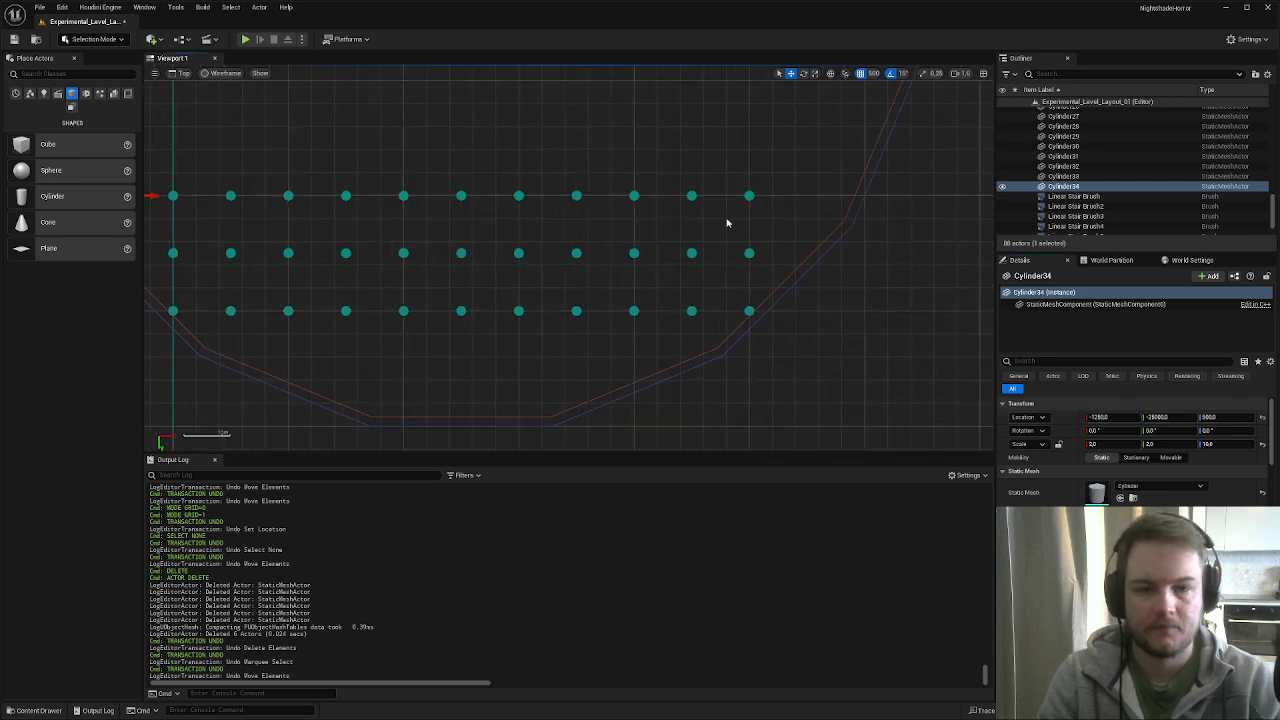
{"action": "left_click", "coordinate": [750, 197]}
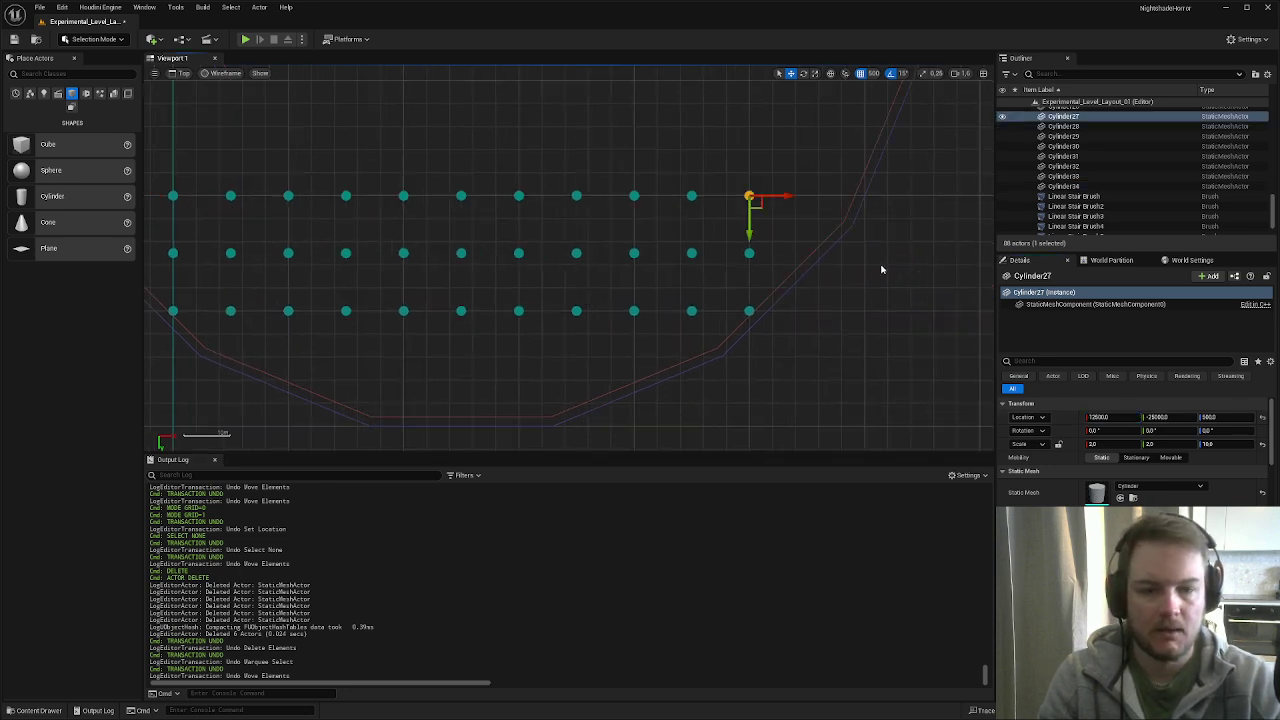
{"action": "key", "text": "ctrl+d"}
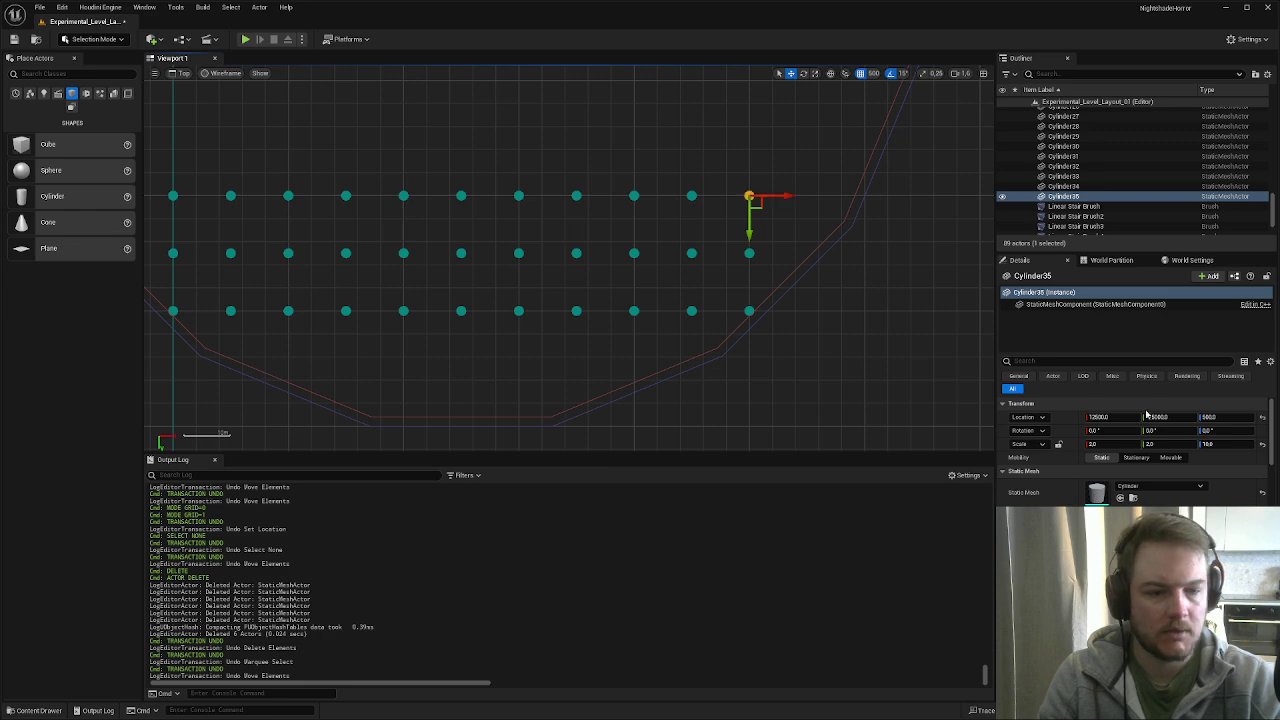
{"action": "left_click", "coordinate": [1130, 416]}
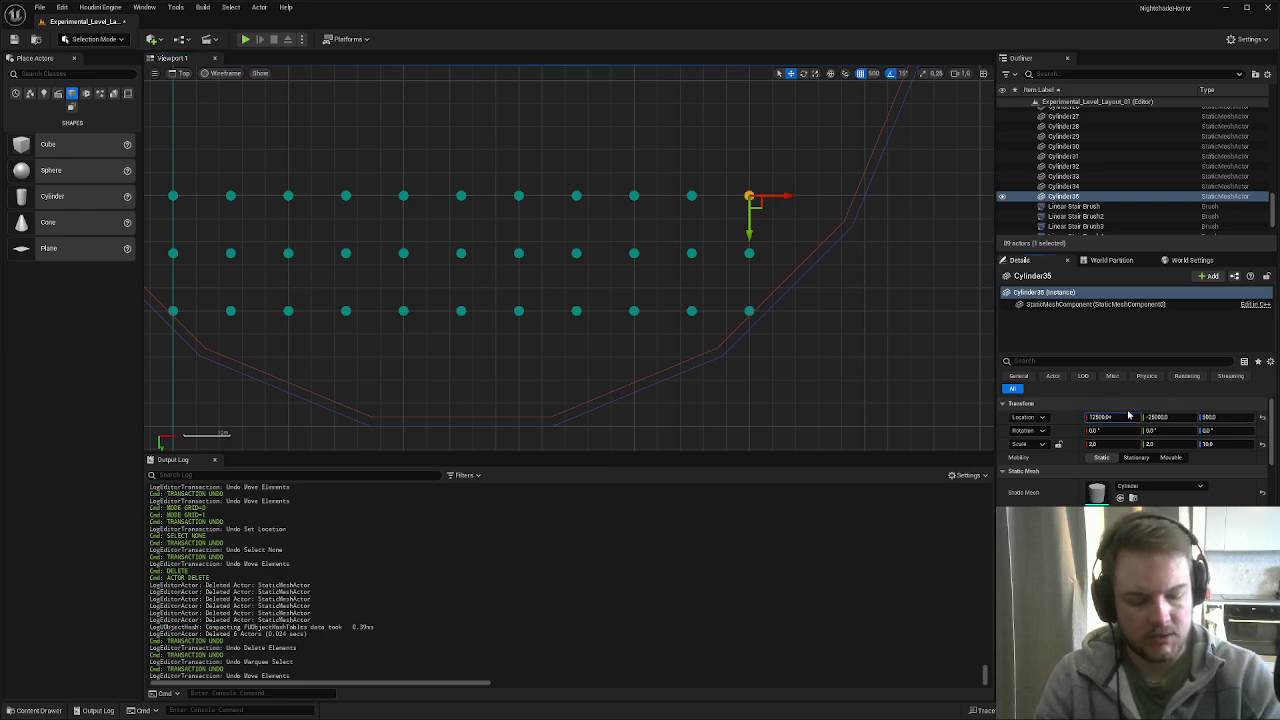
{"action": "key", "text": "Return"}
- Try to box-select the third row of cylinders, undoing the accidental move of the end cylinder
{"action": "scroll", "coordinate": [472, 204], "scroll_direction": "down", "scroll_amount": 5}
{"action": "right_click_drag", "start_coordinate": [471, 206], "coordinate": [571, 286]}
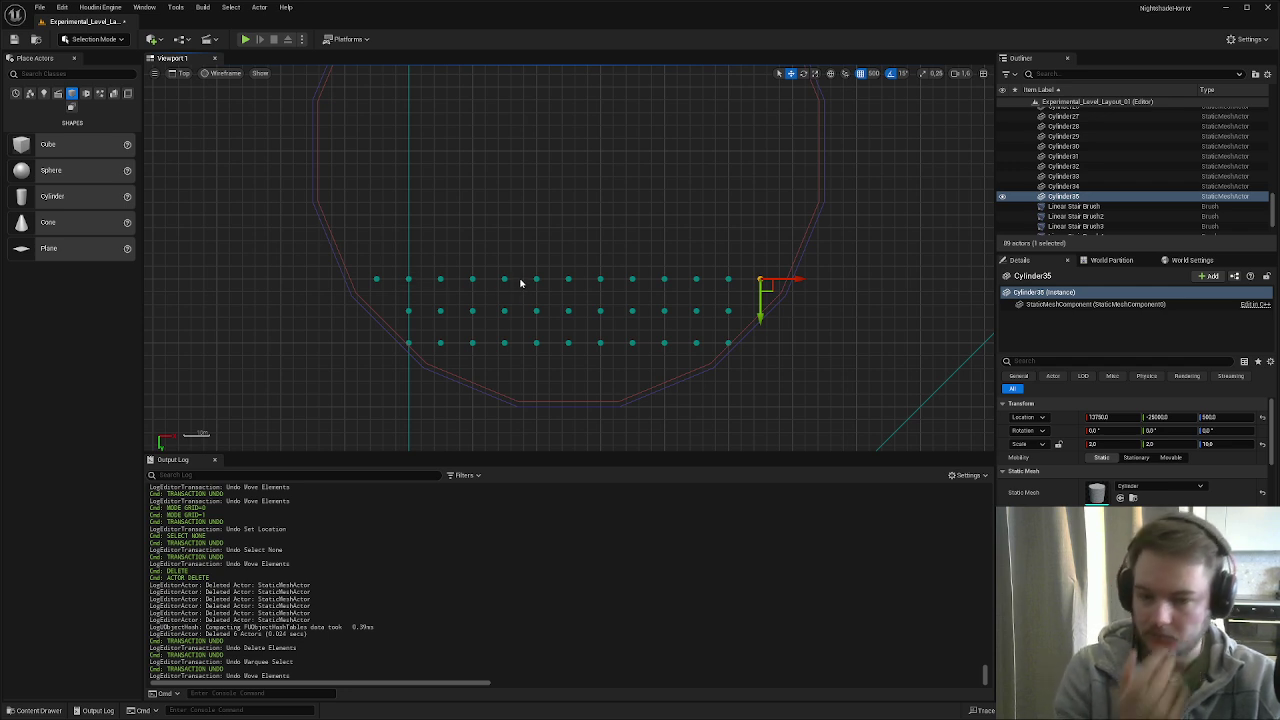
{"action": "right_click_drag", "start_coordinate": [520, 284], "coordinate": [519, 266]}
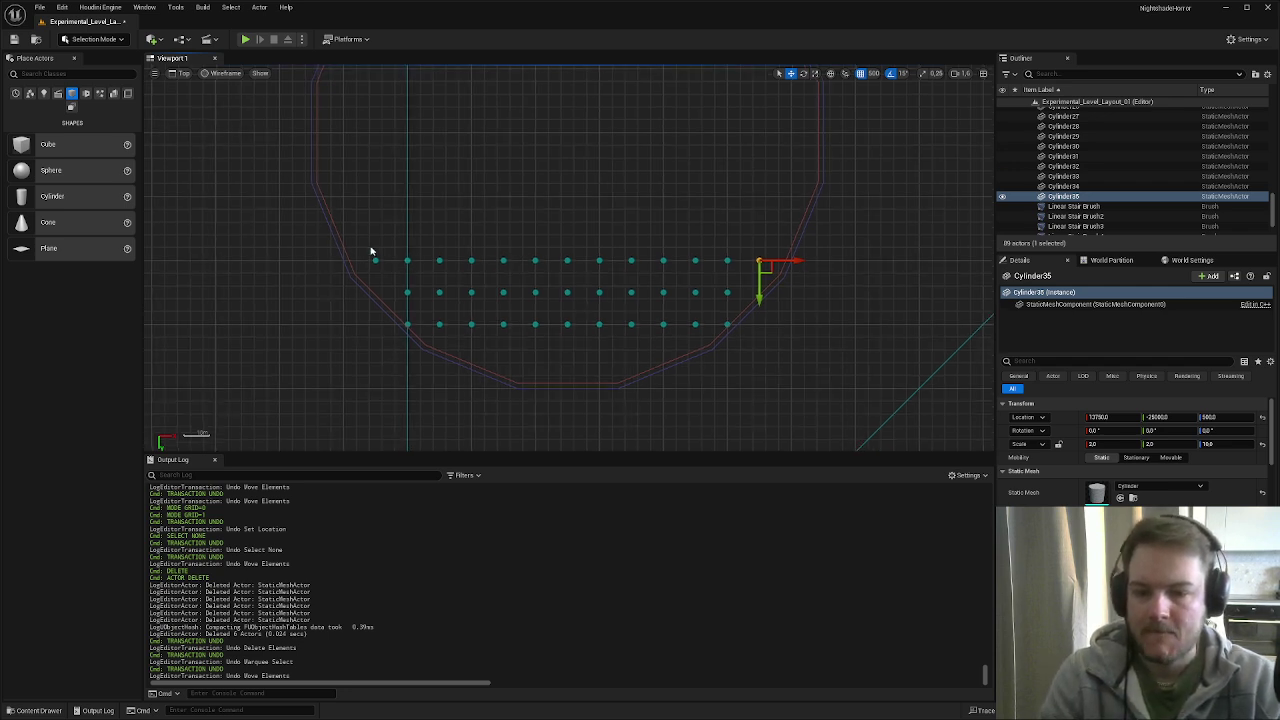
{"action": "left_click_drag", "start_coordinate": [369, 246], "coordinate": [737, 271]}
{"action": "left_click_drag", "start_coordinate": [370, 255], "coordinate": [750, 275]}
{"action": "mouse_move", "coordinate": [376, 248]}
{"action": "left_mouse_down", "text": "ctrl+shift"}
{"action": "mouse_move", "coordinate": [517, 260]}
{"action": "mouse_move", "coordinate": [478, 260]}
{"action": "mouse_move", "coordinate": [517, 248]}
{"action": "mouse_move", "coordinate": [287, 248]}
{"action": "mouse_move", "coordinate": [366, 249]}
{"action": "left_mouse_up", "text": "ctrl+shift"}
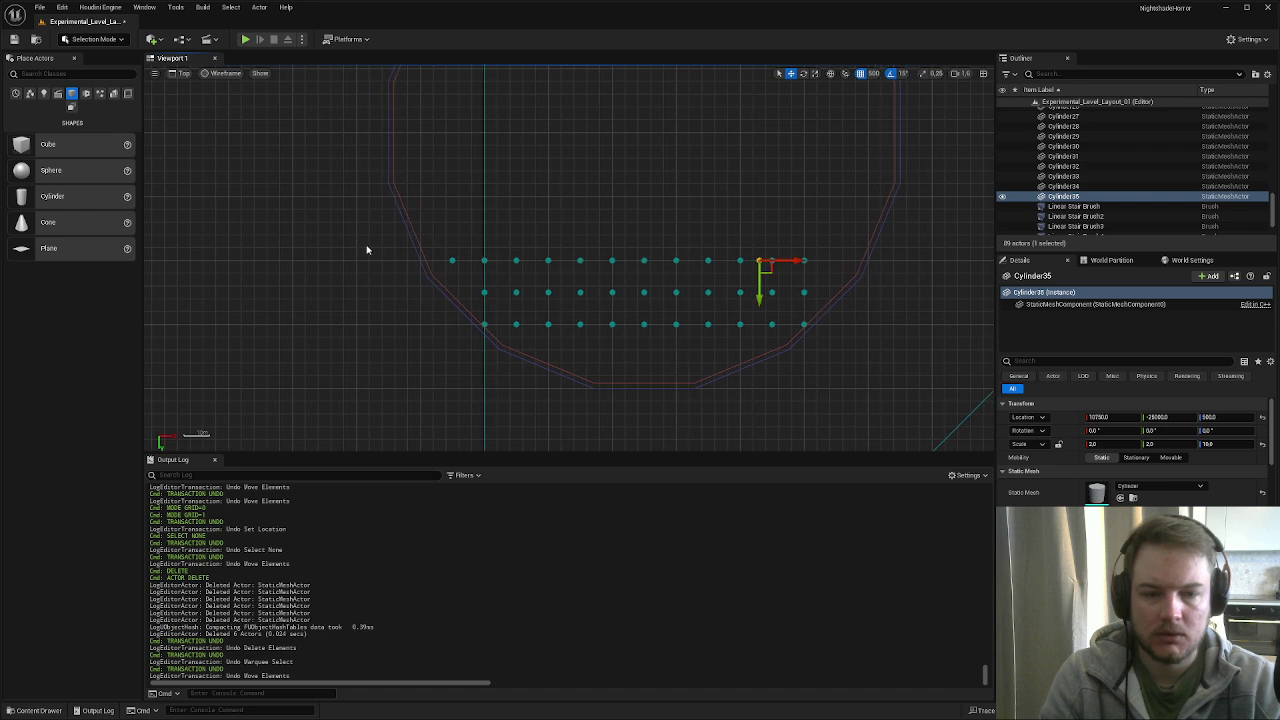
{"action": "key", "text": "ctrl+z"}
{"action": "left_click", "coordinate": [445, 243]}
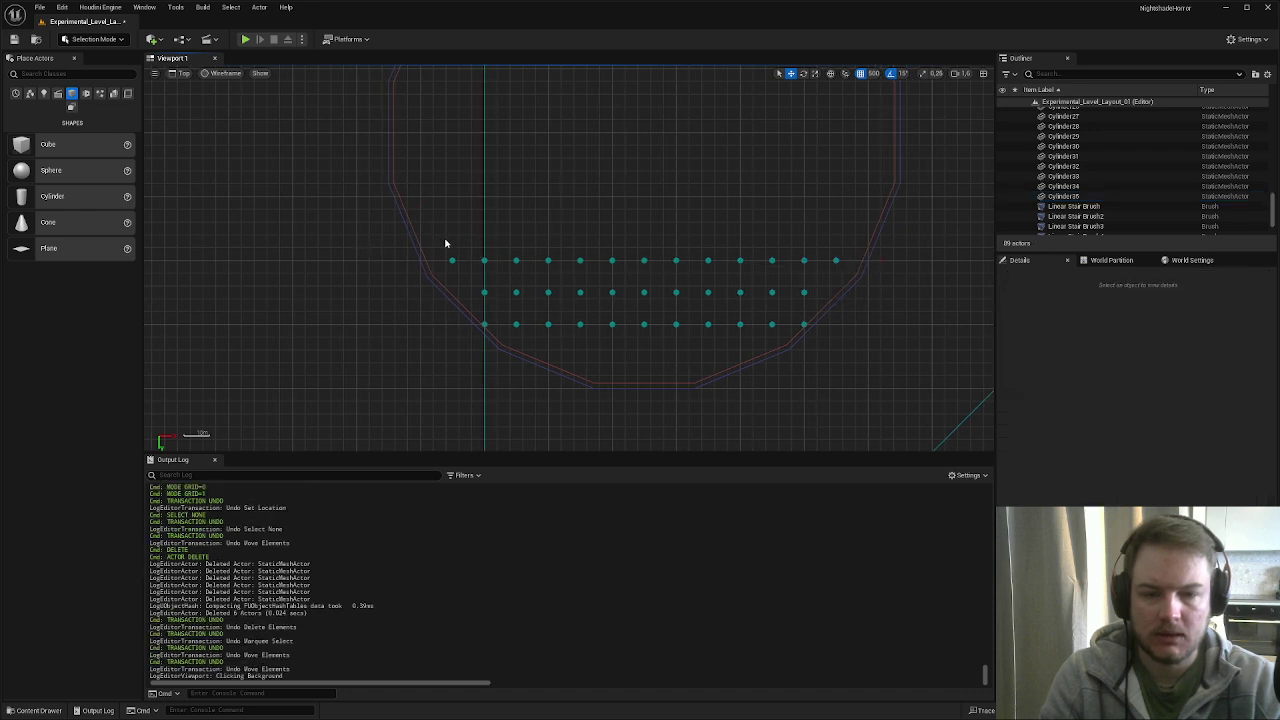
{"action": "left_click_drag", "start_coordinate": [437, 243], "coordinate": [896, 335]}
{"action": "left_click_drag", "start_coordinate": [452, 234], "coordinate": [796, 282]}
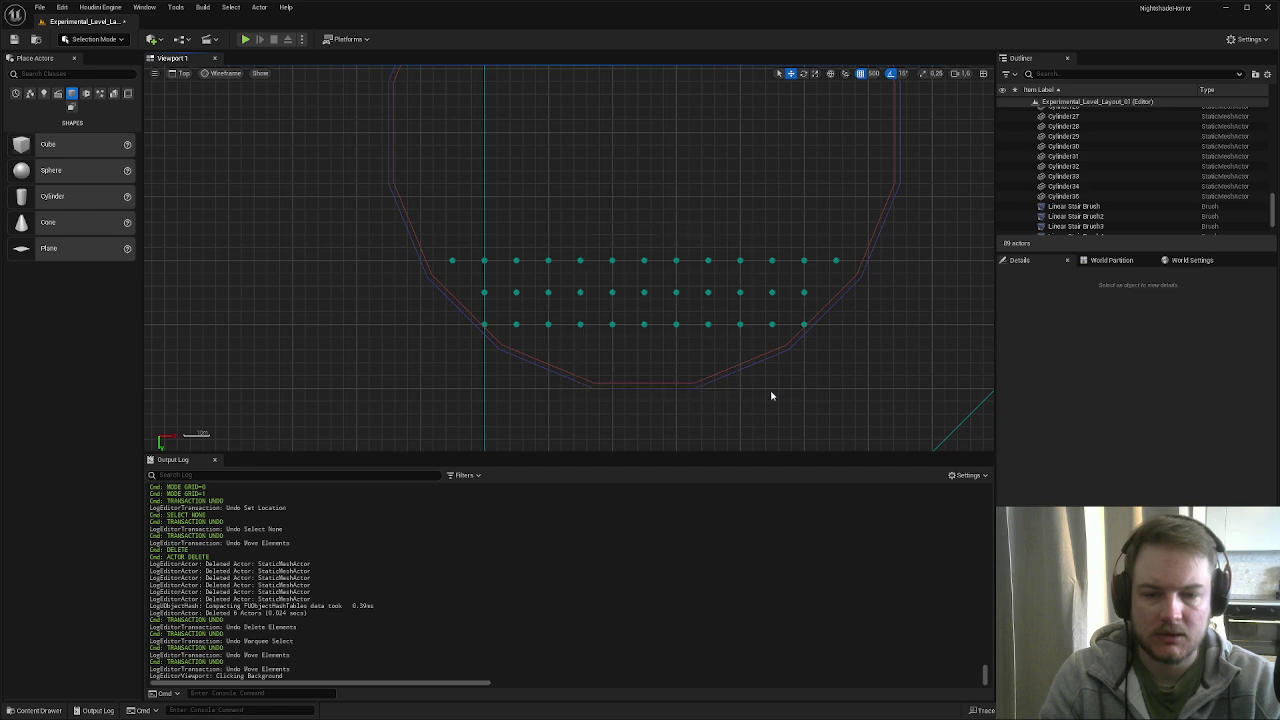
- Select the middle cylinder of the third row and frame it in the perspective view to inspect the columns
{"action": "left_click", "coordinate": [644, 261]}
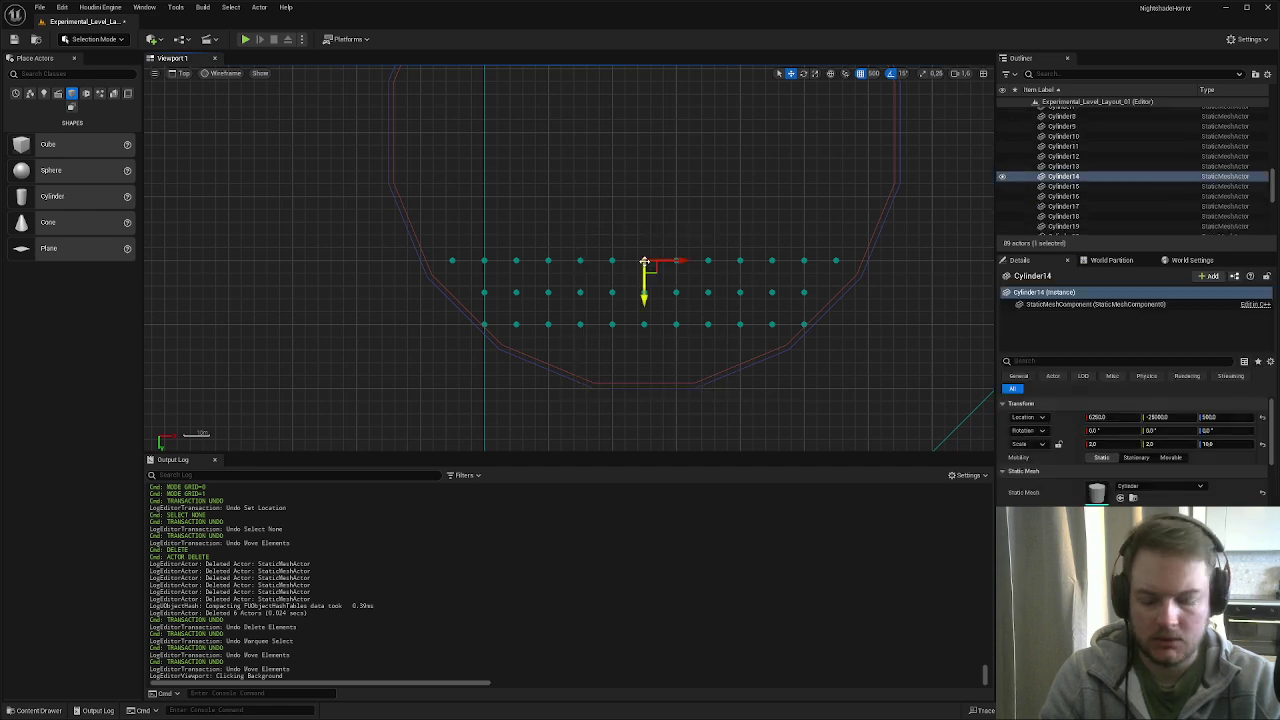
{"action": "key", "text": "alt+g"}
{"action": "mouse_move", "coordinate": [646, 263]}
{"action": "right_mouse_down"}
{"action": "mouse_move", "coordinate": [652, 212]}
{"action": "mouse_move", "coordinate": [706, 218]}
{"action": "mouse_move", "coordinate": [696, 250]}
{"action": "mouse_move", "coordinate": [640, 276]}
{"action": "right_mouse_up"}
{"action": "key", "text": "f"}
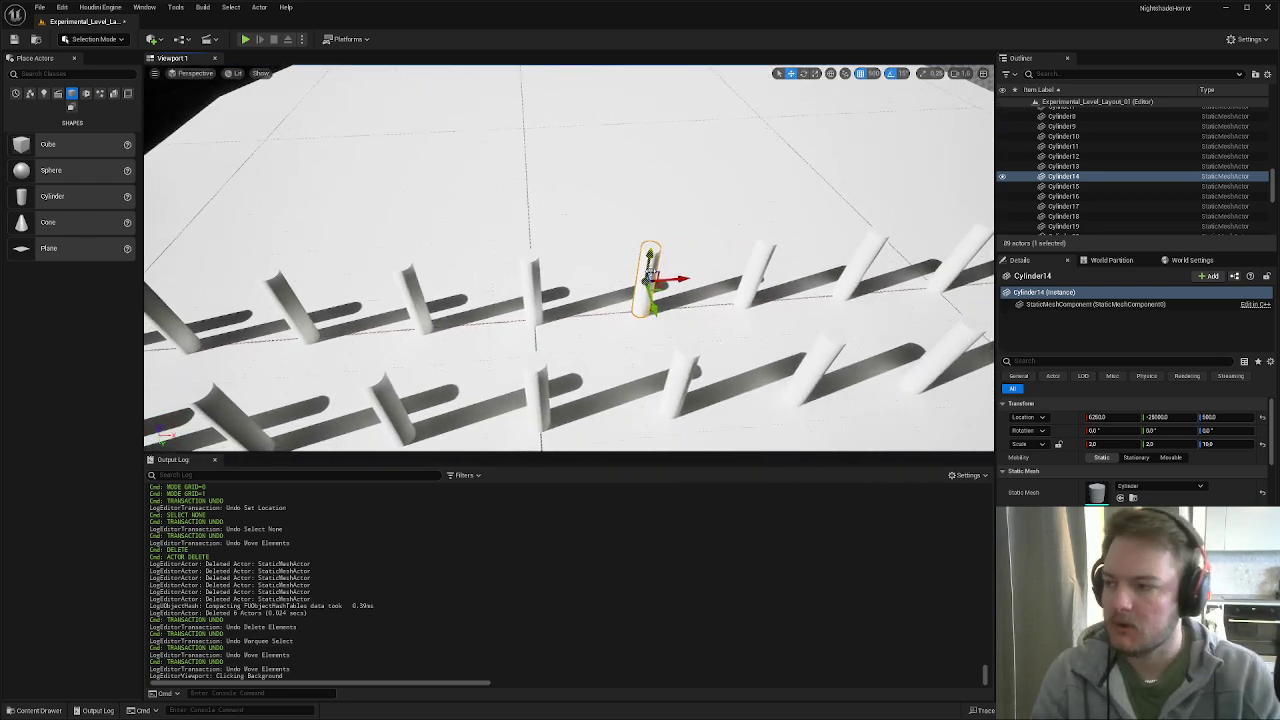
{"action": "right_click_drag", "start_coordinate": [650, 275], "coordinate": [680, 280]}
- Playtest from the arena floor beside the columns, walking among them to judge the spacing, and stop the session
{"action": "right_click", "coordinate": [668, 305]}
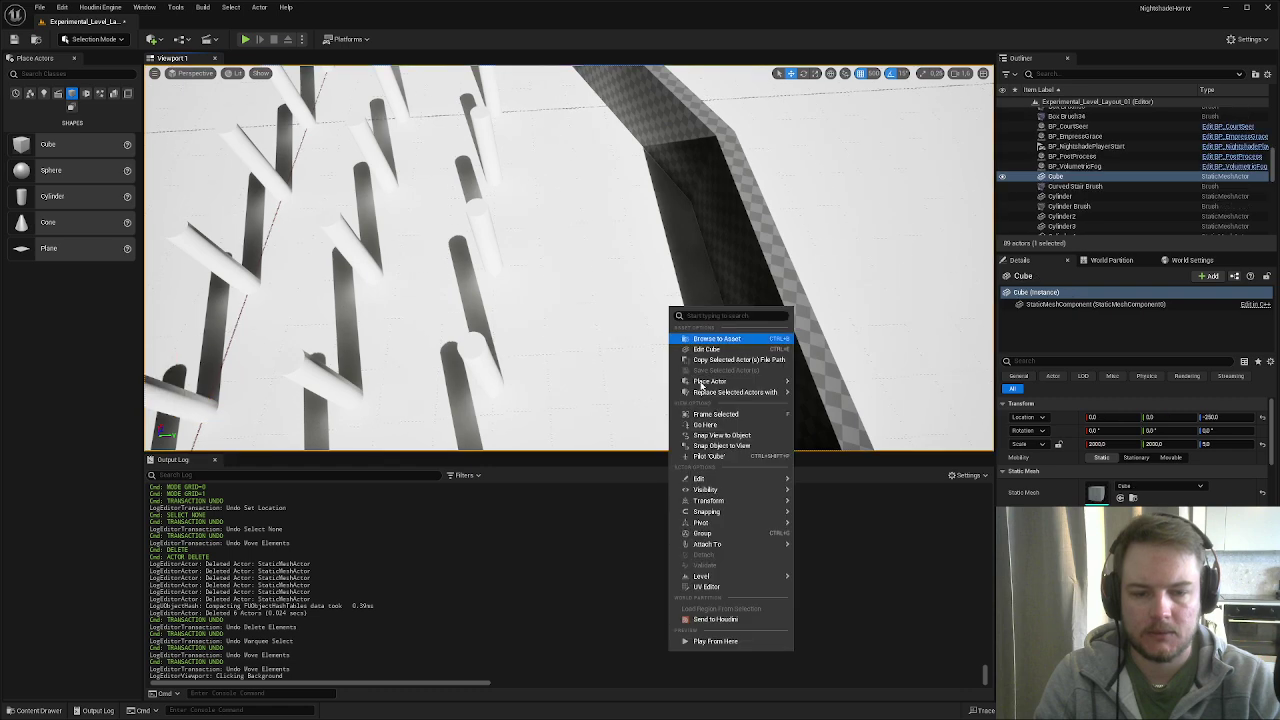
{"action": "left_click", "coordinate": [731, 645]}
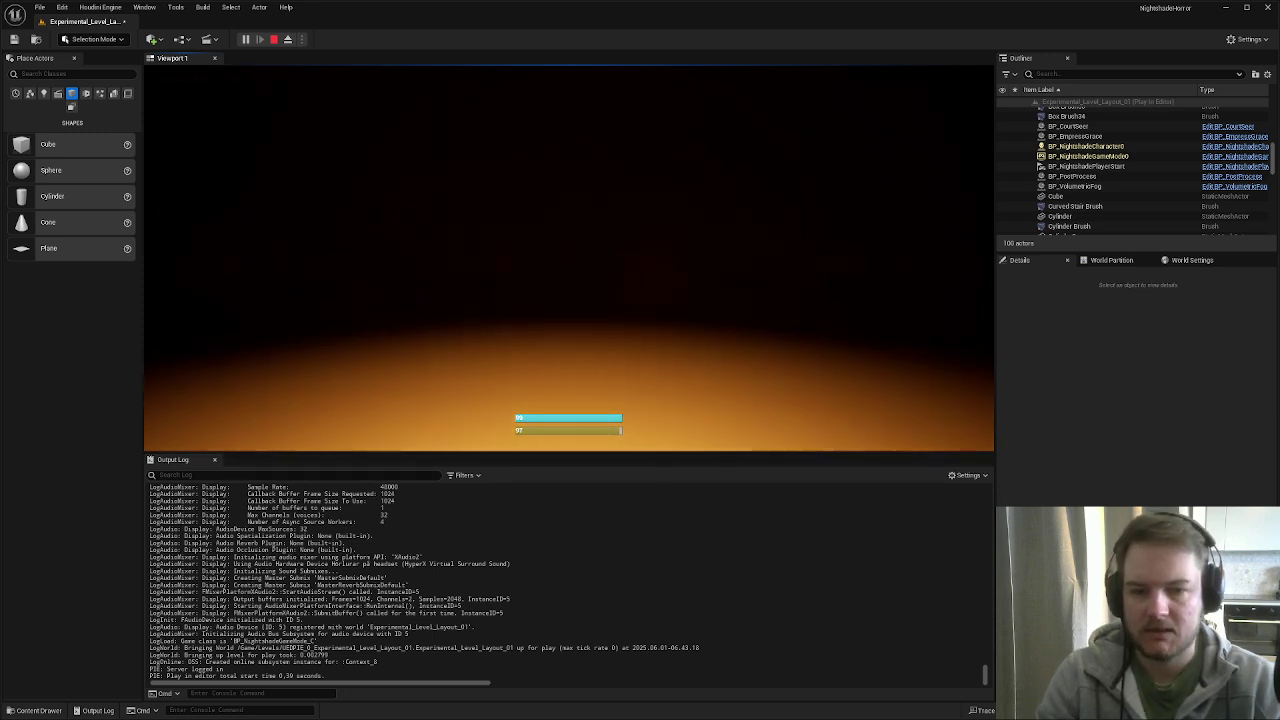
{"action": "key", "text": "w"}
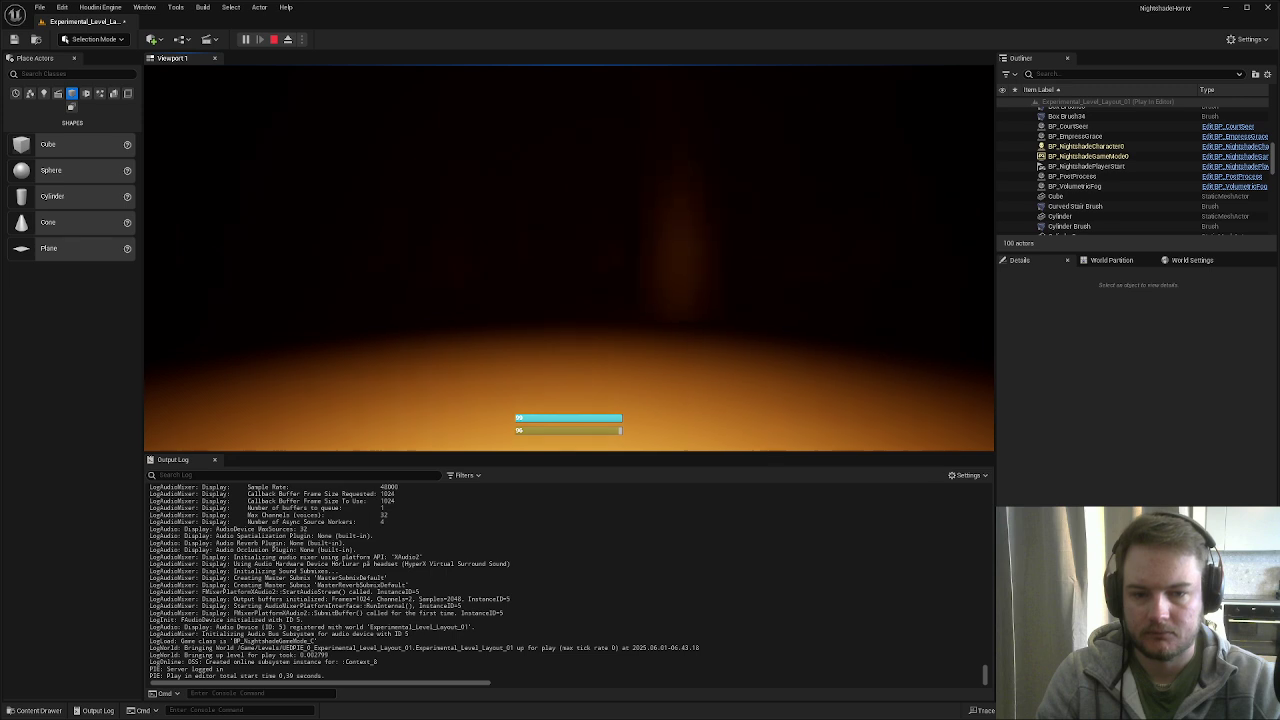
{"action": "key", "text": "w"}
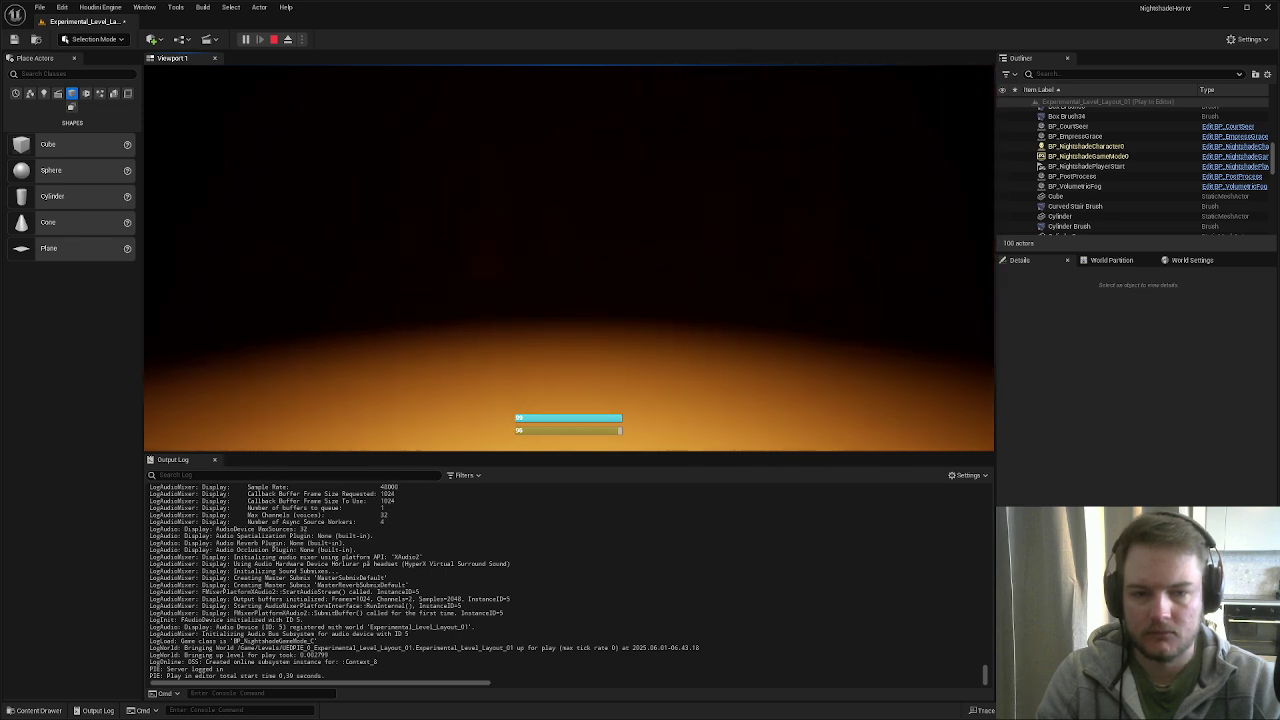
{"action": "key", "text": "s"}
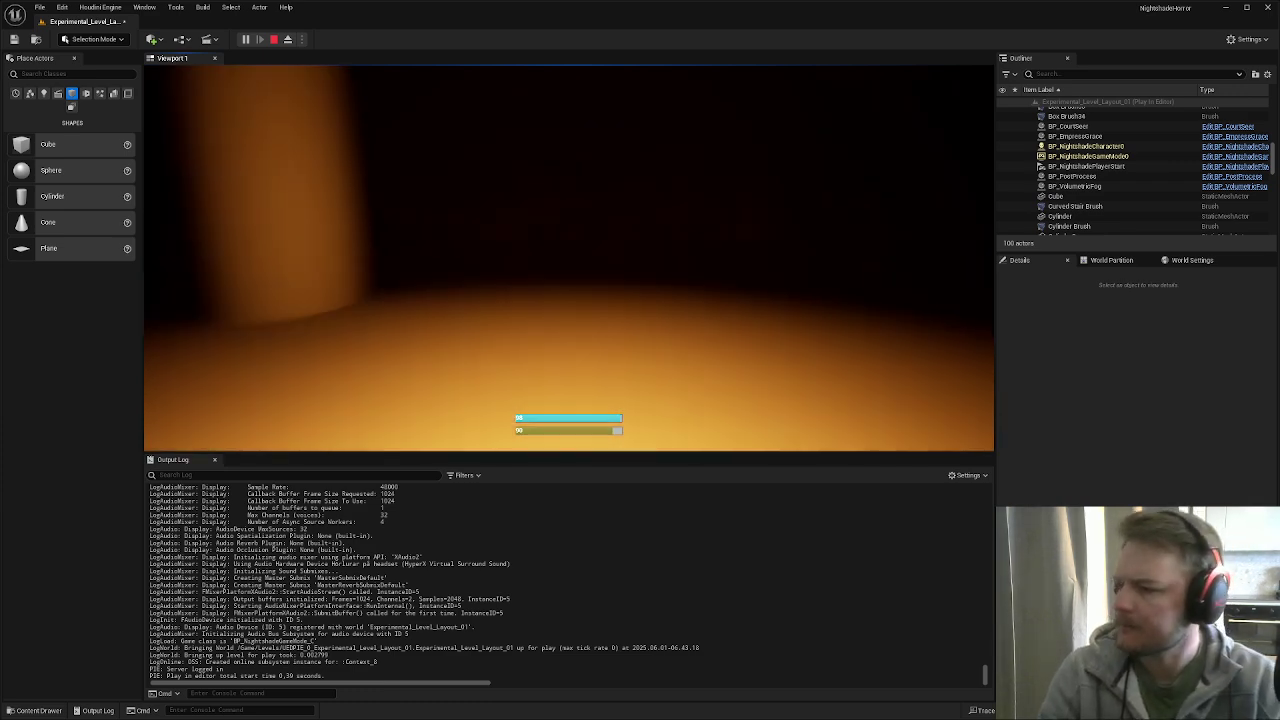
{"action": "key", "text": "Escape"}
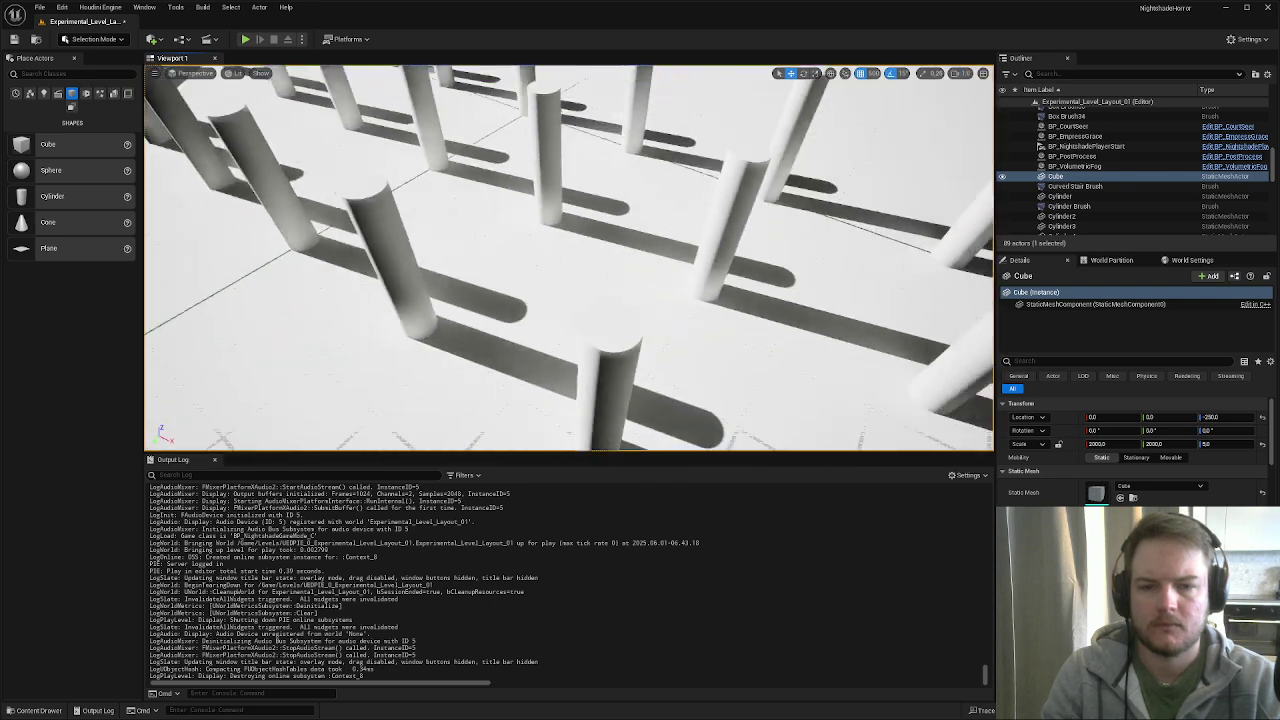
- Select all the box brushes of the old room layout, Box Brush through Box Brush34, and frame them in the perspective view
{"action": "key", "text": "s"}
{"action": "scroll", "coordinate": [680, 164], "scroll_direction": "up", "scroll_amount": 3}
{"action": "right_click_drag", "start_coordinate": [680, 164], "coordinate": [752, 220]}
{"action": "scroll", "coordinate": [1140, 190], "scroll_direction": "up", "scroll_amount": 1}
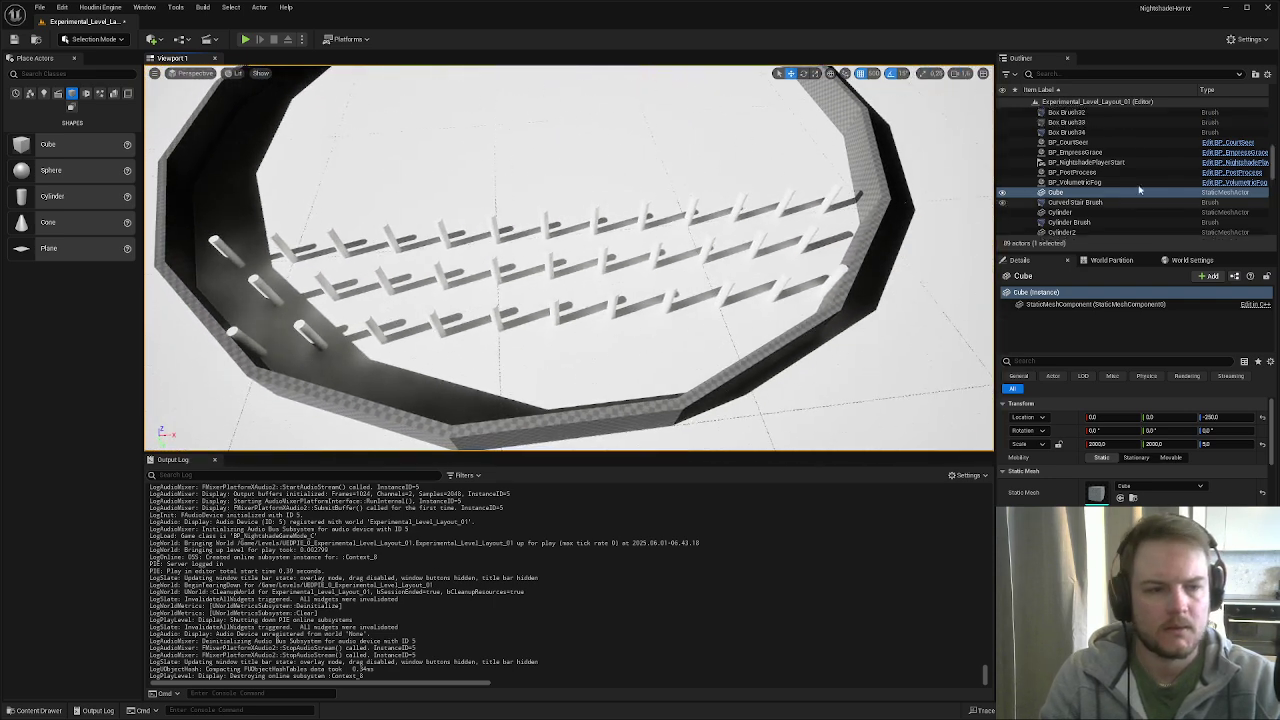
{"action": "scroll", "coordinate": [1130, 195], "scroll_direction": "up", "scroll_amount": 10}
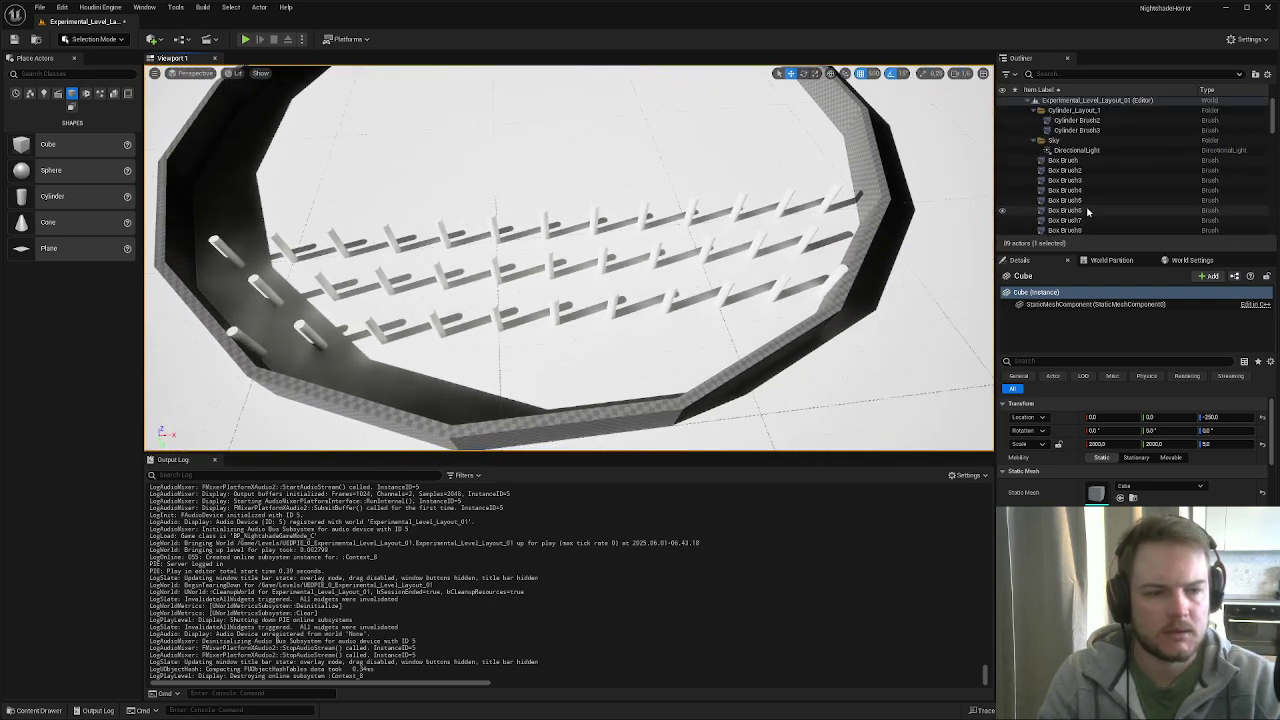
{"action": "left_click", "coordinate": [1070, 161]}
{"action": "scroll", "coordinate": [1087, 182], "scroll_direction": "down", "scroll_amount": 10}
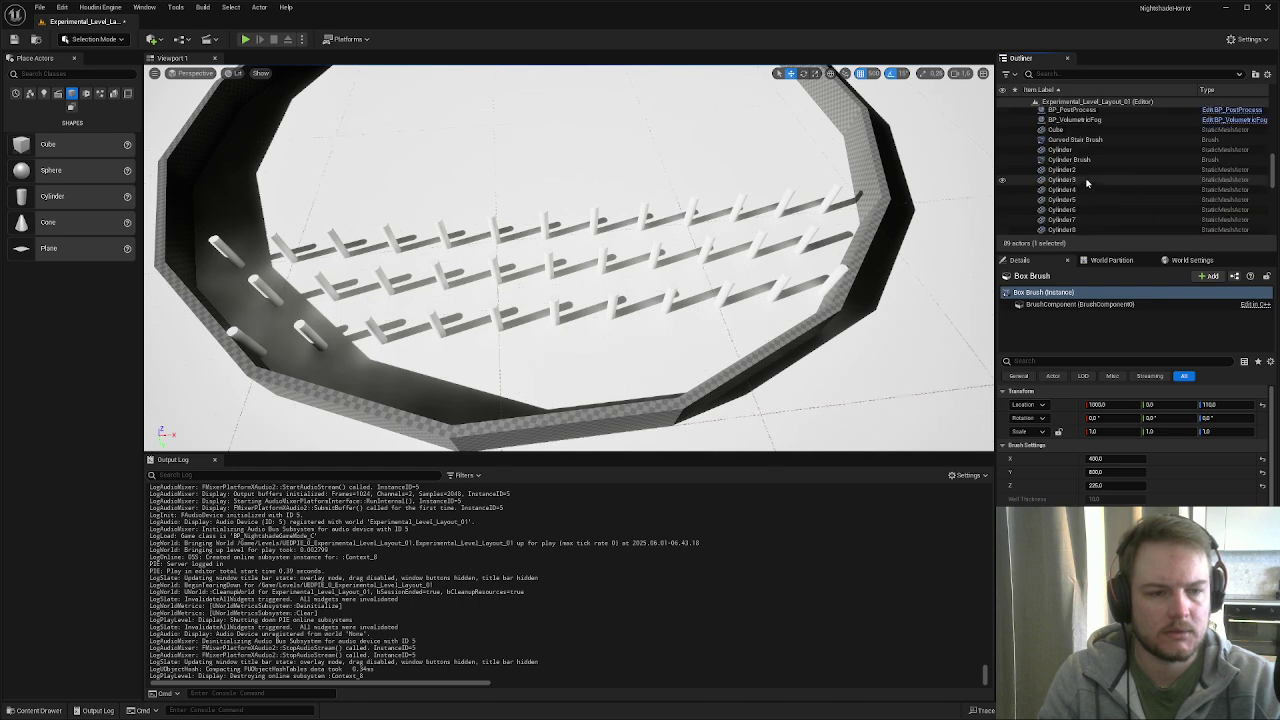
{"action": "scroll", "coordinate": [1087, 182], "scroll_direction": "up", "scroll_amount": 3}
{"action": "left_click", "coordinate": [1066, 149], "text": "shift"}
{"action": "key", "text": "f"}
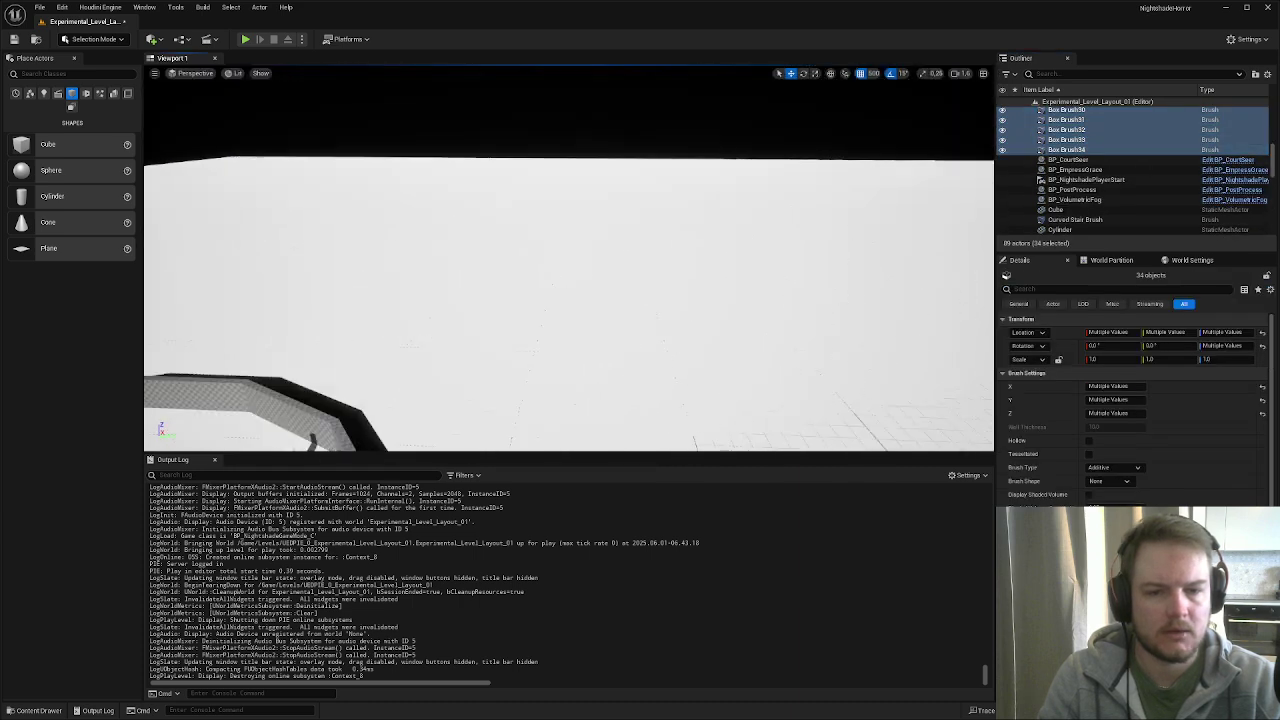
{"action": "right_click_drag", "start_coordinate": [569, 259], "coordinate": [660, 326]}
{"action": "key", "text": "w"}
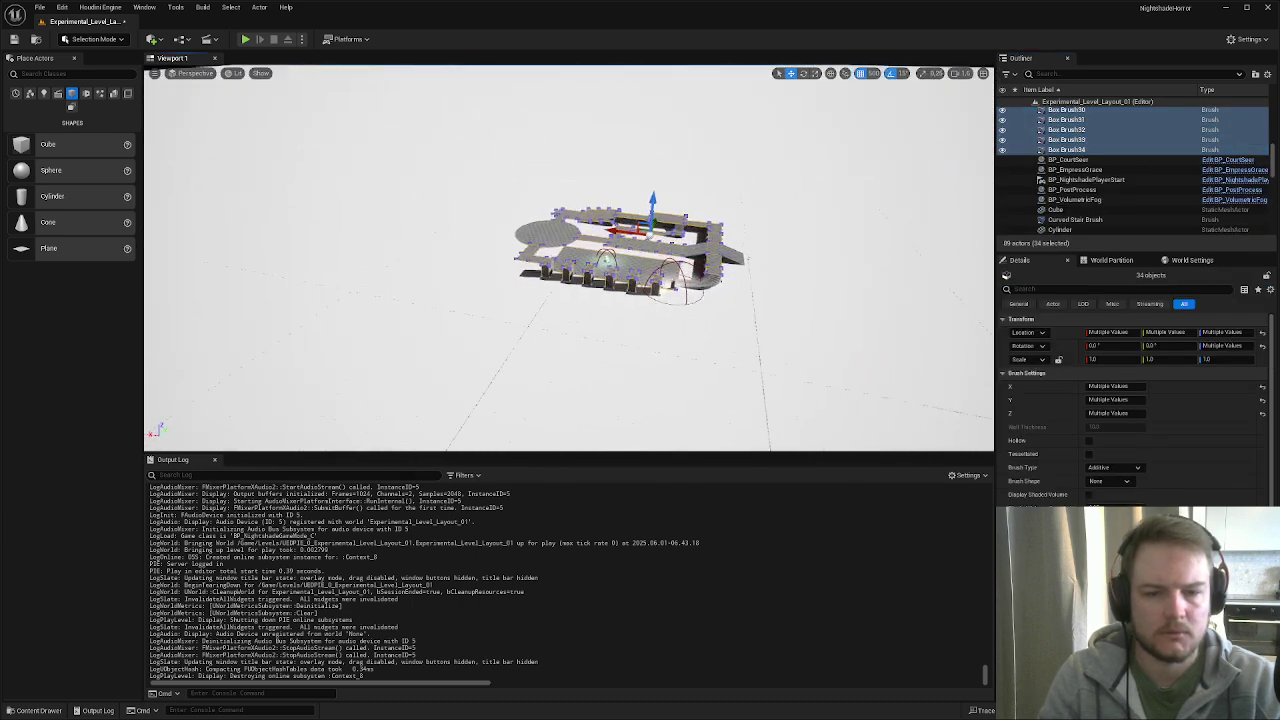
{"action": "key", "text": "d"}
{"action": "right_click_drag", "start_coordinate": [893, 208], "coordinate": [790, 210]}
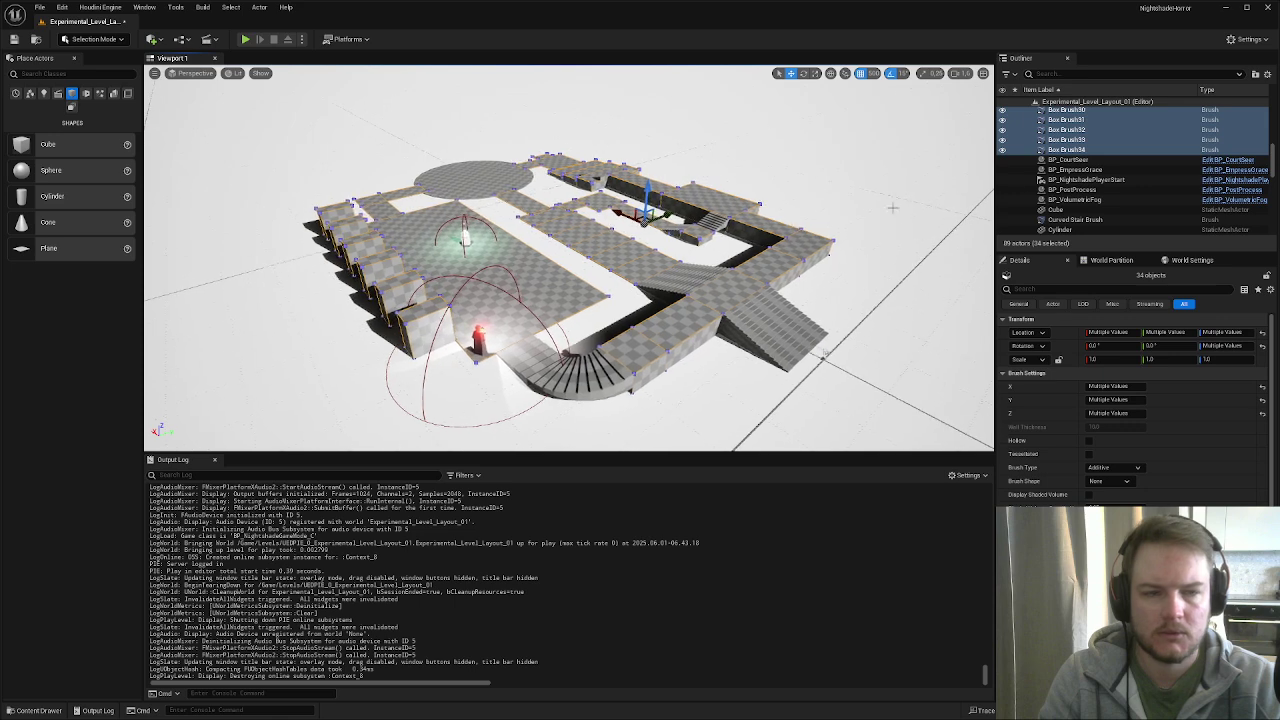
- Put the selected box brushes into a new Outliner folder named Room_Layout_1
{"action": "left_click", "coordinate": [1255, 74]}
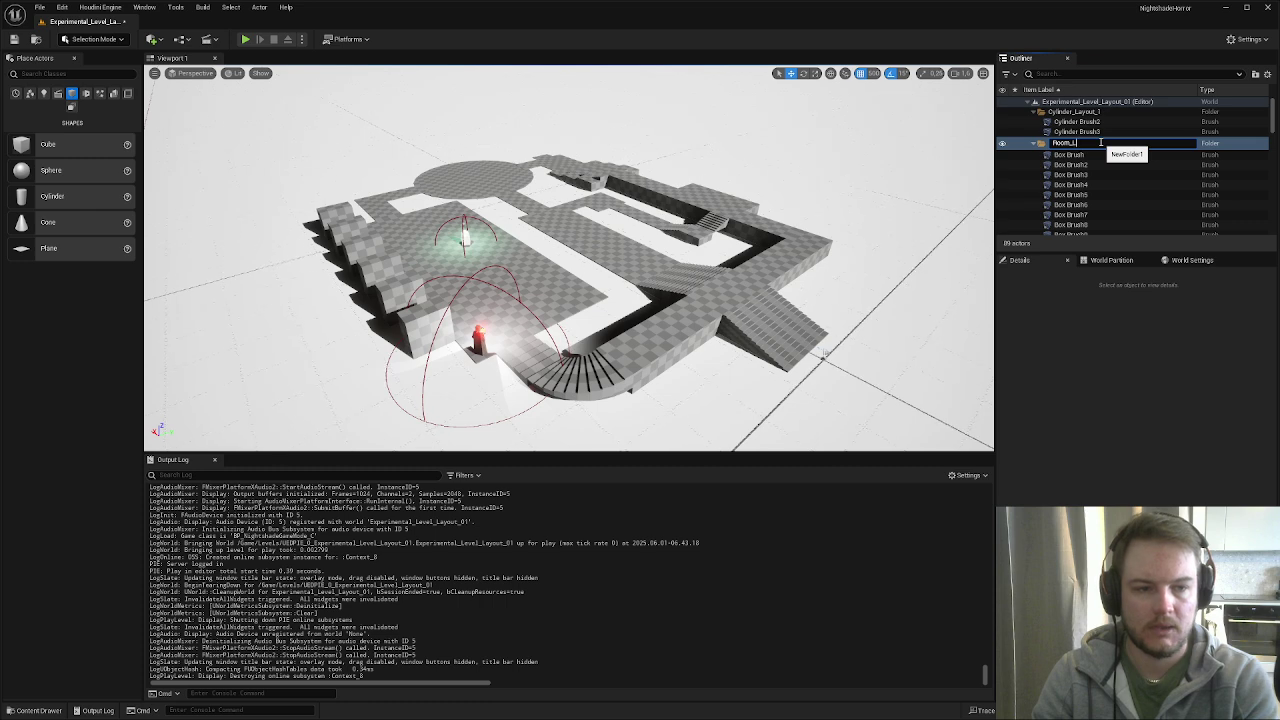
{"action": "type", "text": "_"}
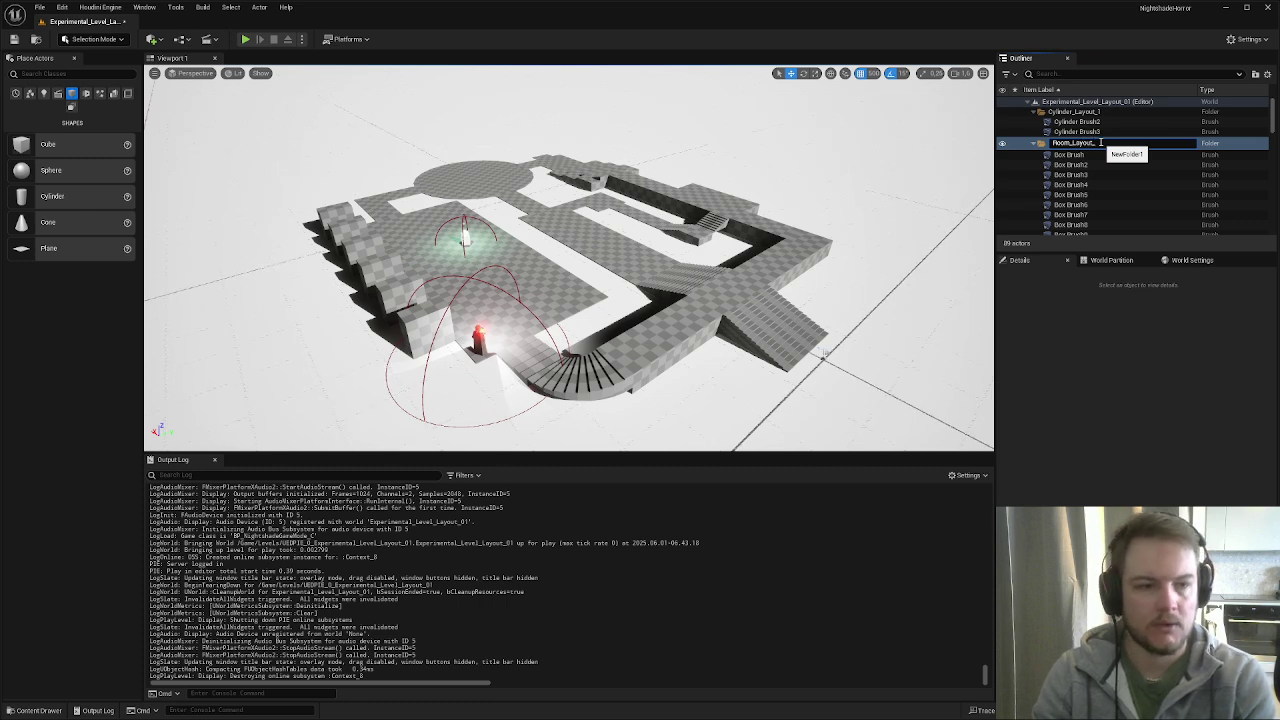
{"action": "type", "text": "1"}
{"action": "key", "text": "Return"}
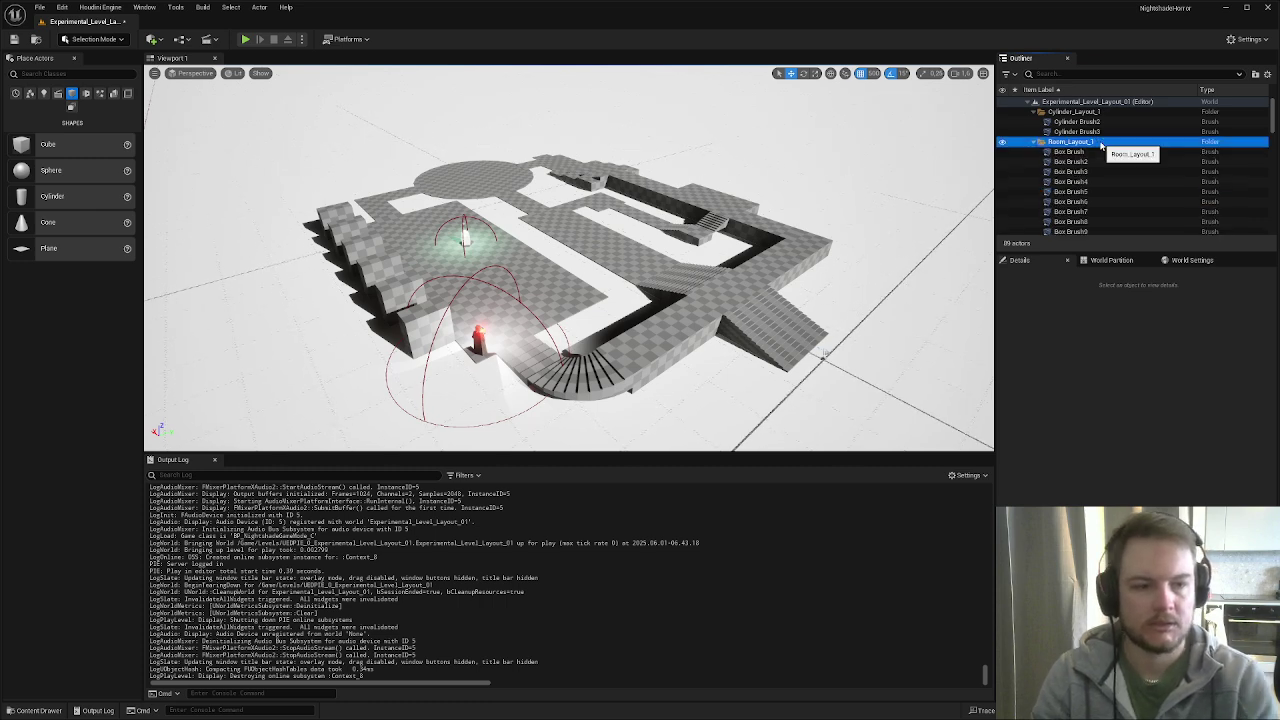
- Hide and collapse the Room_Layout_1 folder and save the level
{"action": "left_click", "coordinate": [1002, 143]}
{"action": "left_click", "coordinate": [1034, 142]}
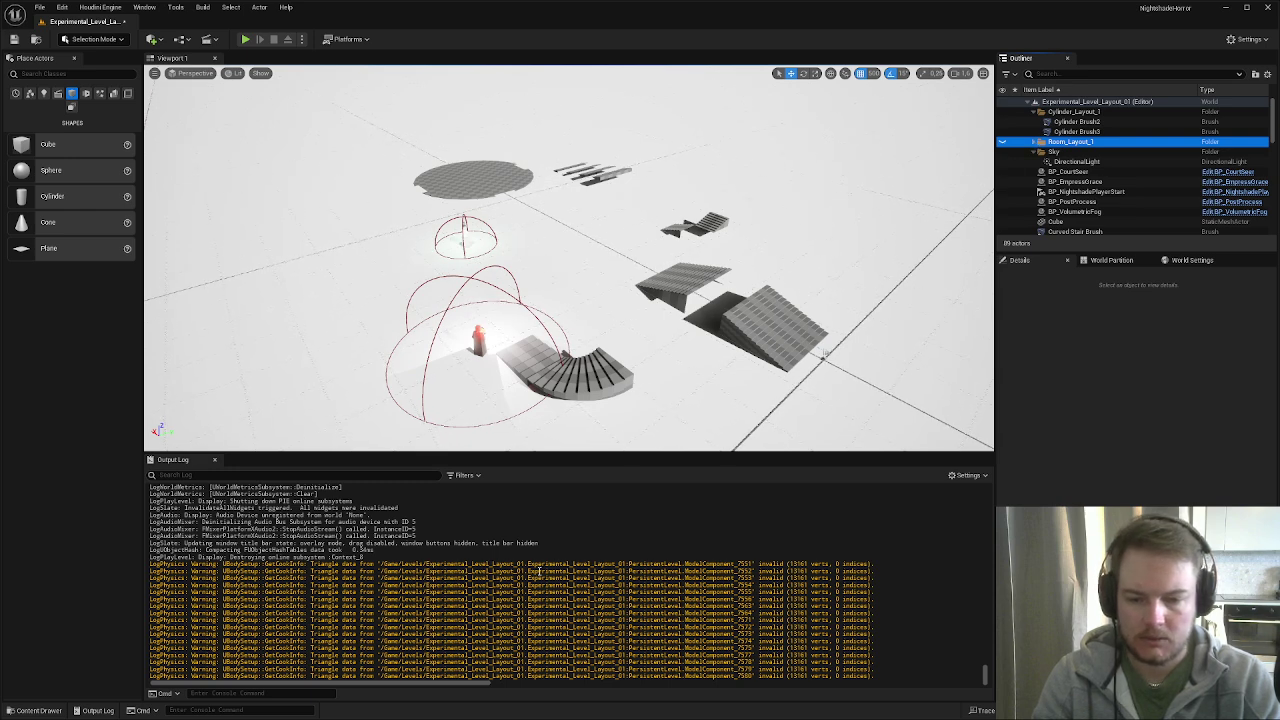
{"action": "key", "text": "ctrl+s"}
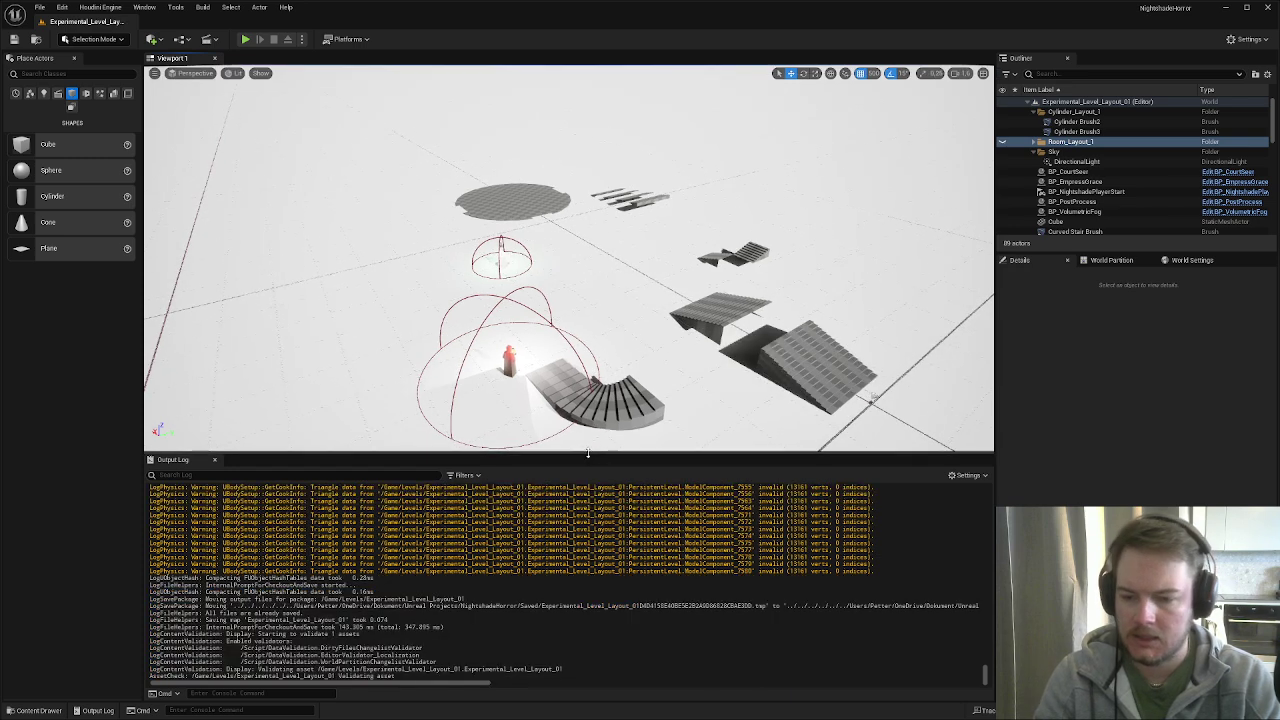
{"action": "scroll", "coordinate": [264, 518], "scroll_direction": "up", "scroll_amount": 2}
{"action": "scroll", "coordinate": [204, 521], "scroll_direction": "up", "scroll_amount": 2}
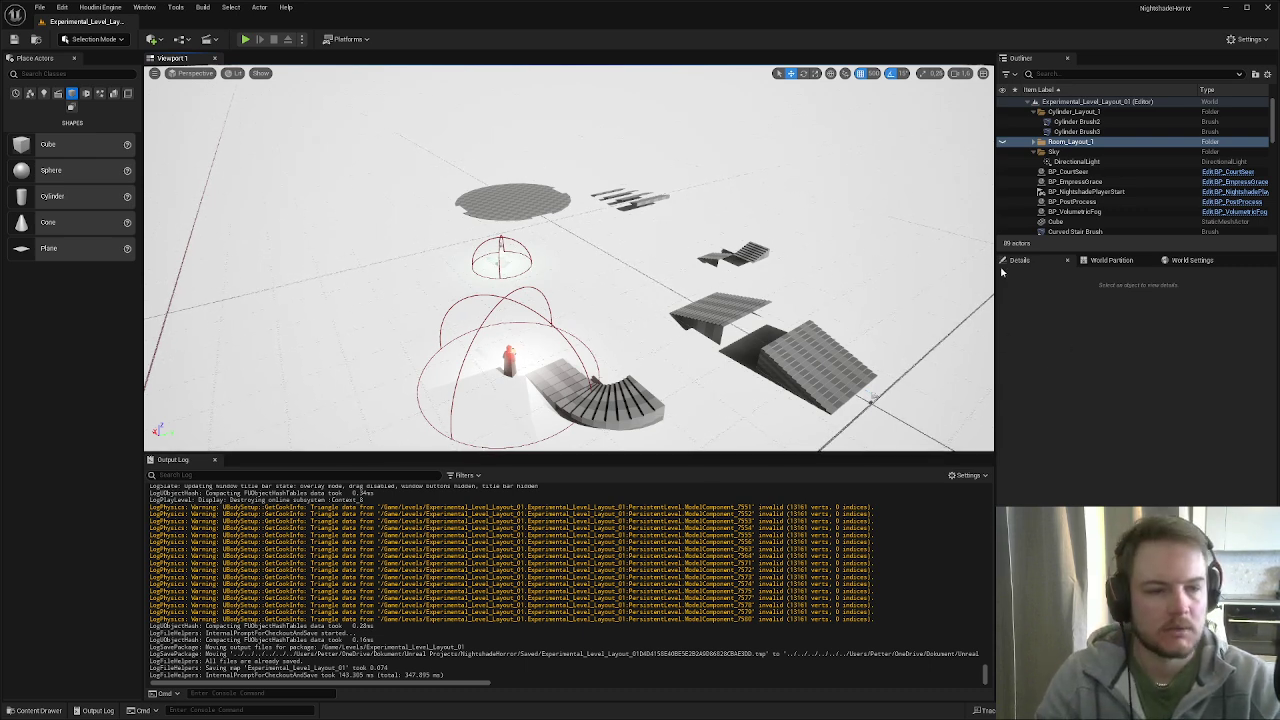
- Move all the linear stair brushes, Linear Stair Brush through Linear Stair Brush9, into Room_Layout_1 and hide the folder's contents again
{"action": "left_click", "coordinate": [812, 362]}
{"action": "scroll", "coordinate": [1113, 190], "scroll_direction": "down", "scroll_amount": 1}
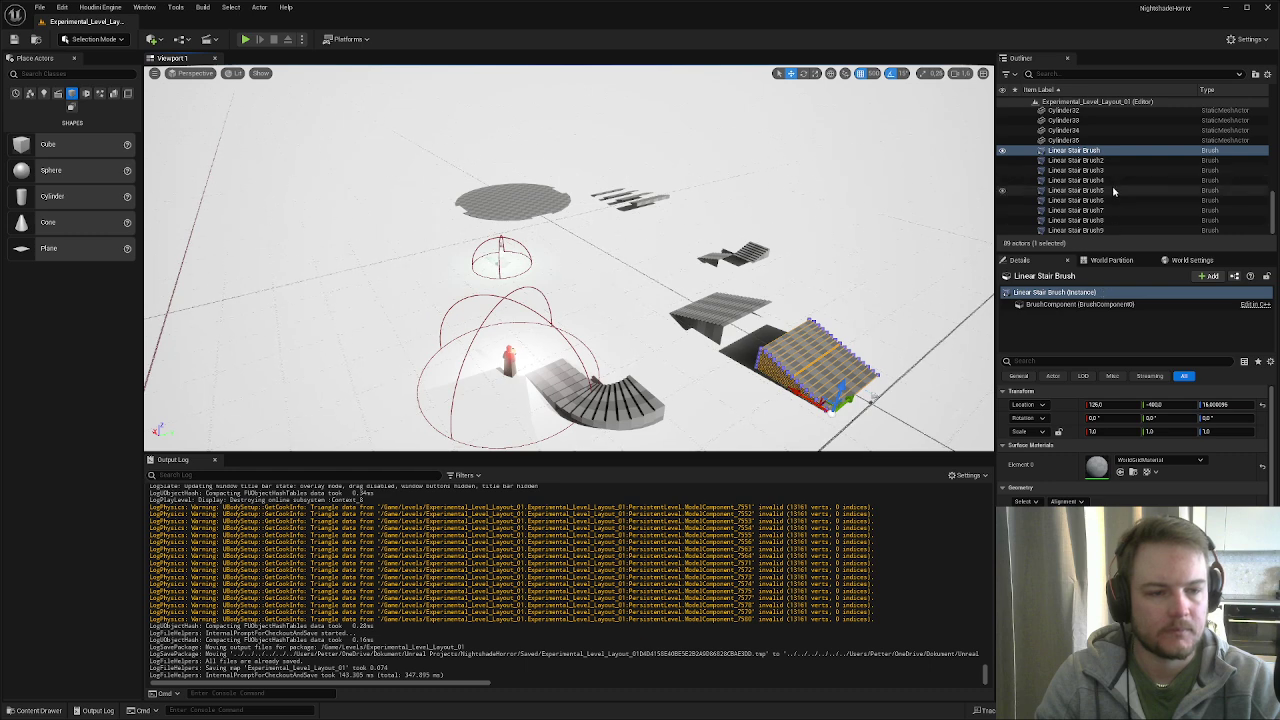
{"action": "left_click", "coordinate": [1080, 230], "text": "shift"}
{"action": "right_click", "coordinate": [1097, 197]}
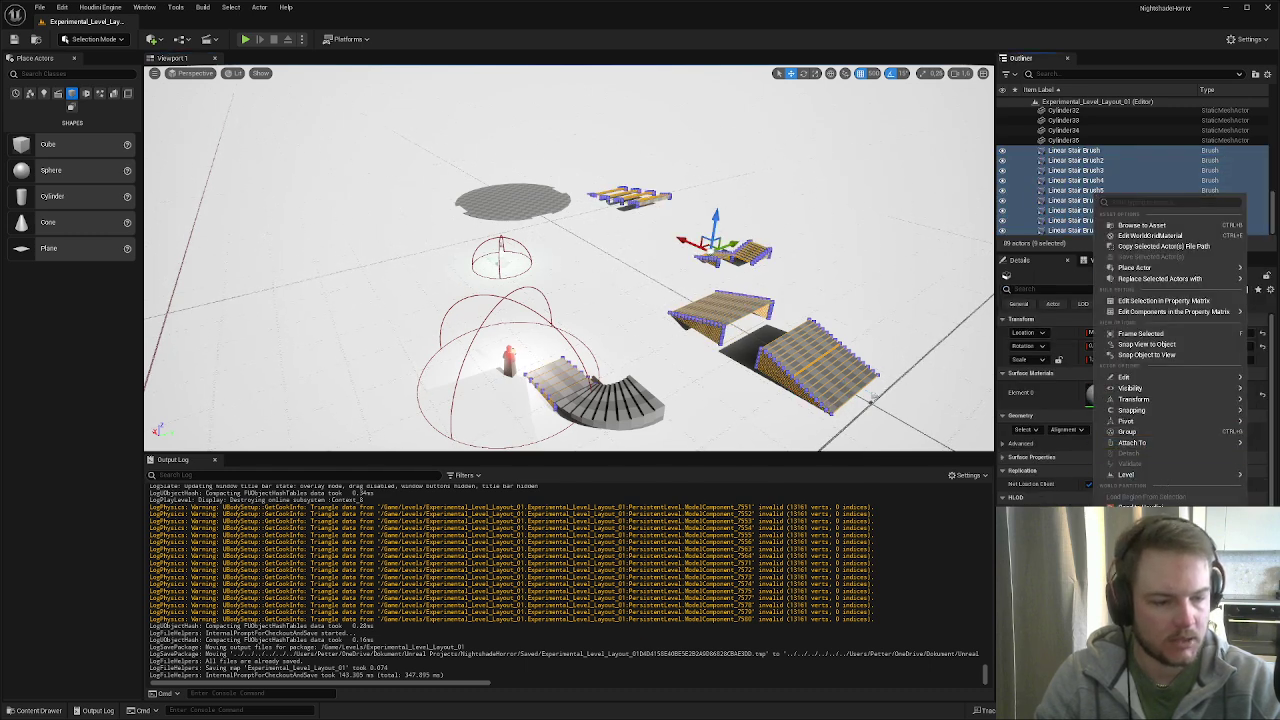
{"action": "key", "text": "Escape"}
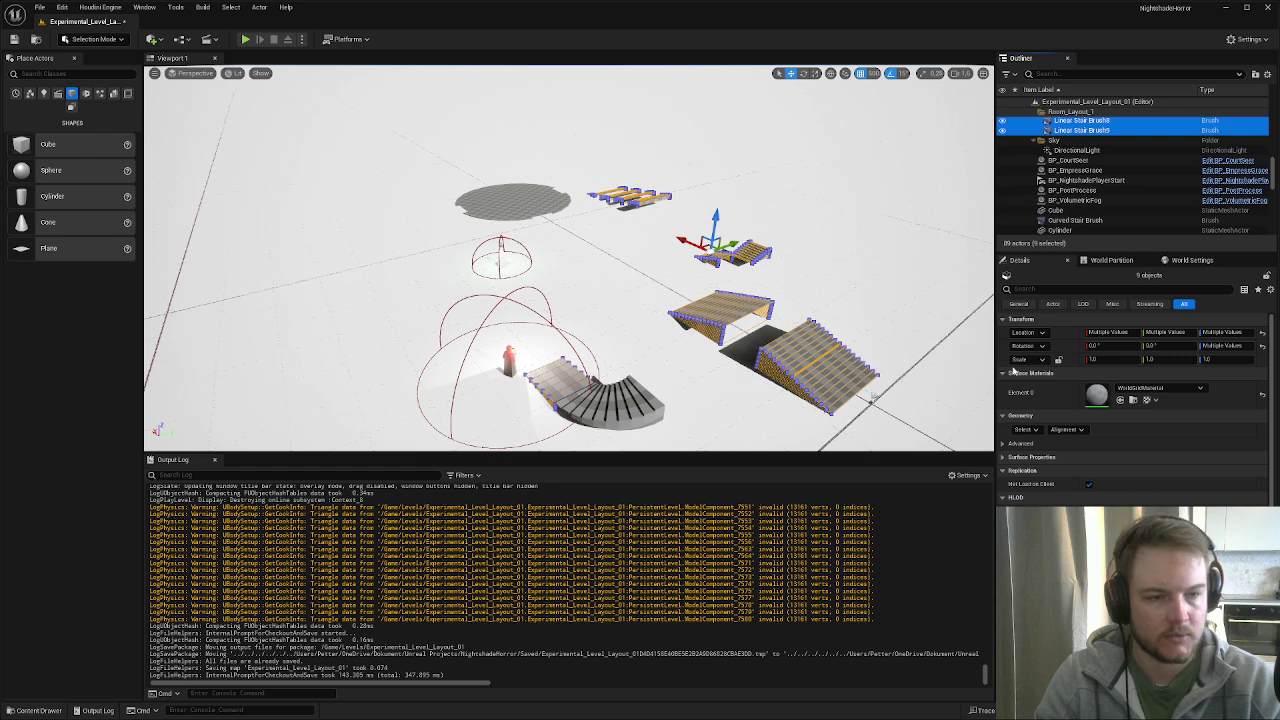
{"action": "scroll", "coordinate": [1100, 180], "scroll_direction": "down", "scroll_amount": 2}
{"action": "scroll", "coordinate": [1057, 210], "scroll_direction": "up", "scroll_amount": 3}
{"action": "scroll", "coordinate": [1040, 190], "scroll_direction": "up", "scroll_amount": 8}
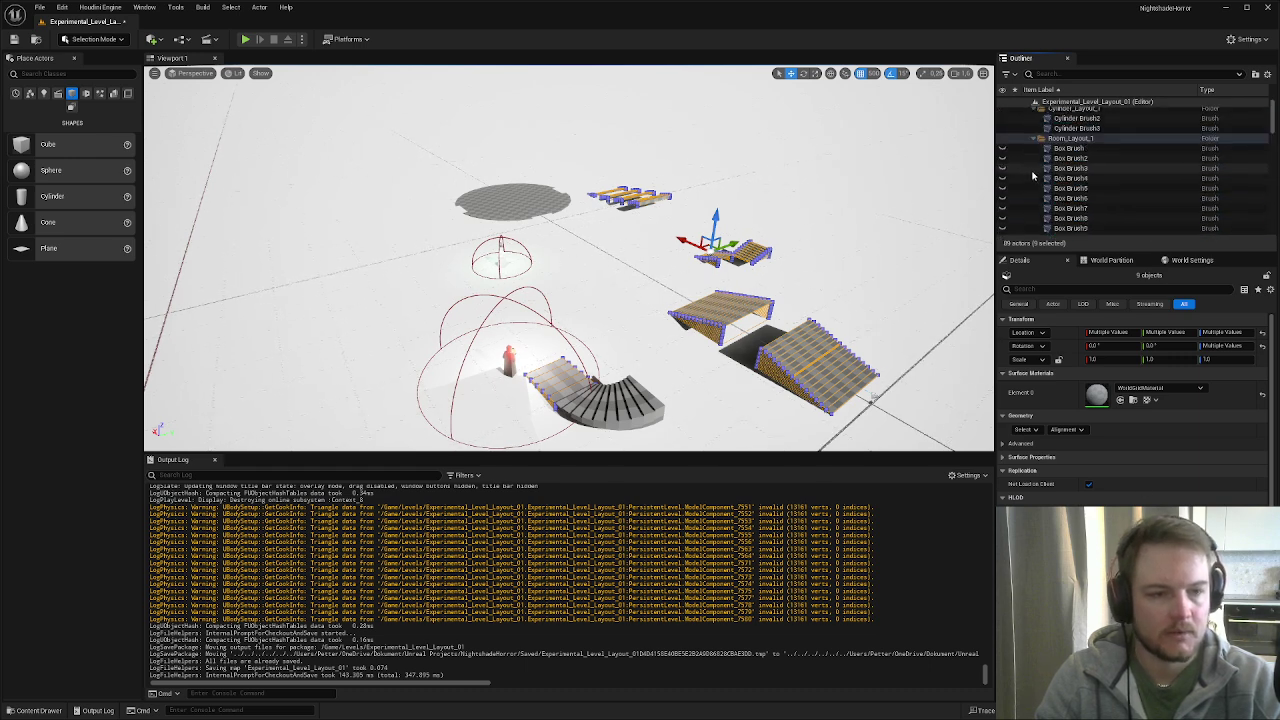
{"action": "left_click", "coordinate": [1003, 143]}
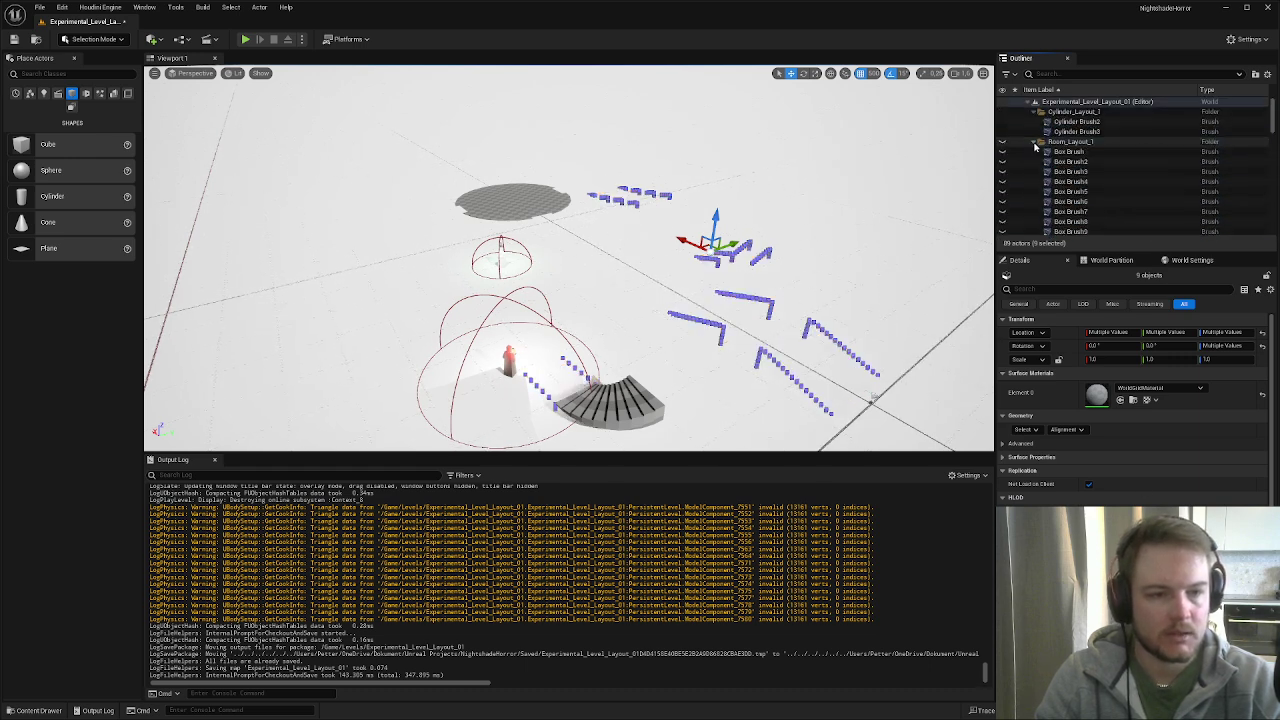
{"action": "left_click", "coordinate": [1035, 142]}
- Move the curved stair brush and the round Cylinder Brush platform into Room_Layout_1 and hide the folder's contents again
{"action": "right_click_drag", "start_coordinate": [700, 400], "coordinate": [651, 362]}
{"action": "left_click", "coordinate": [566, 438]}
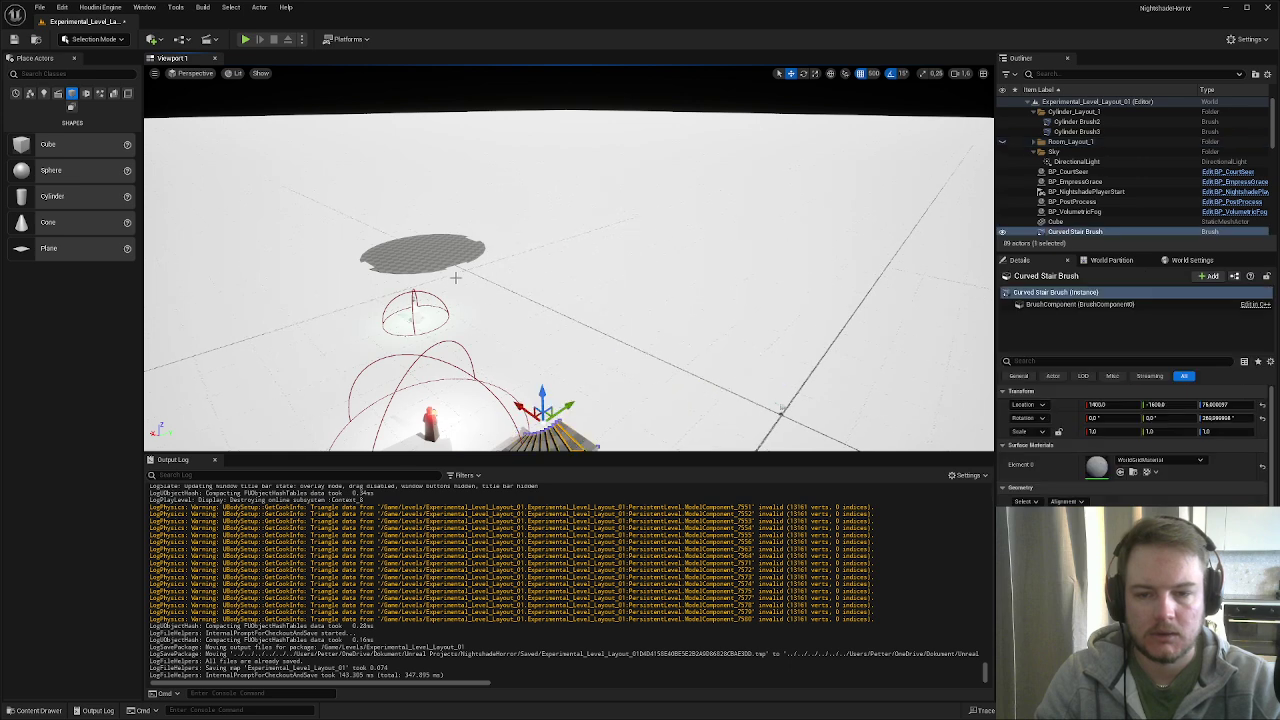
{"action": "left_click", "coordinate": [437, 260], "text": "ctrl"}
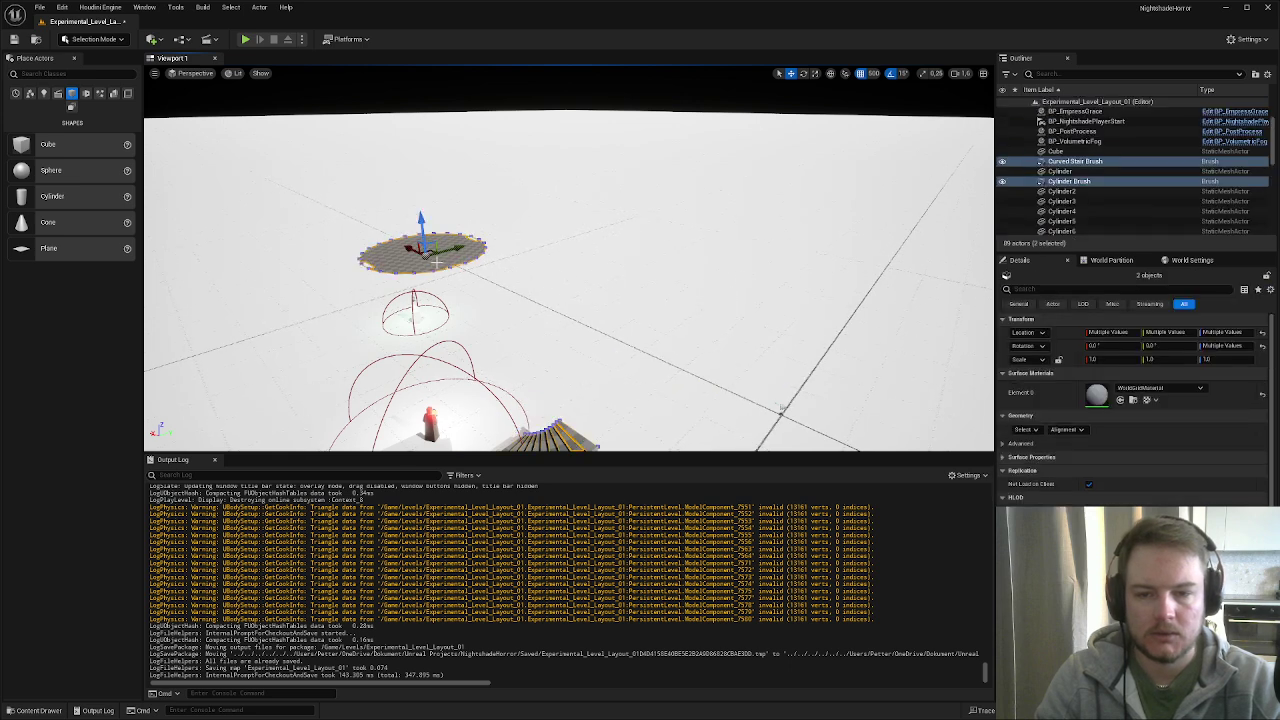
{"action": "right_click", "coordinate": [1087, 183]}
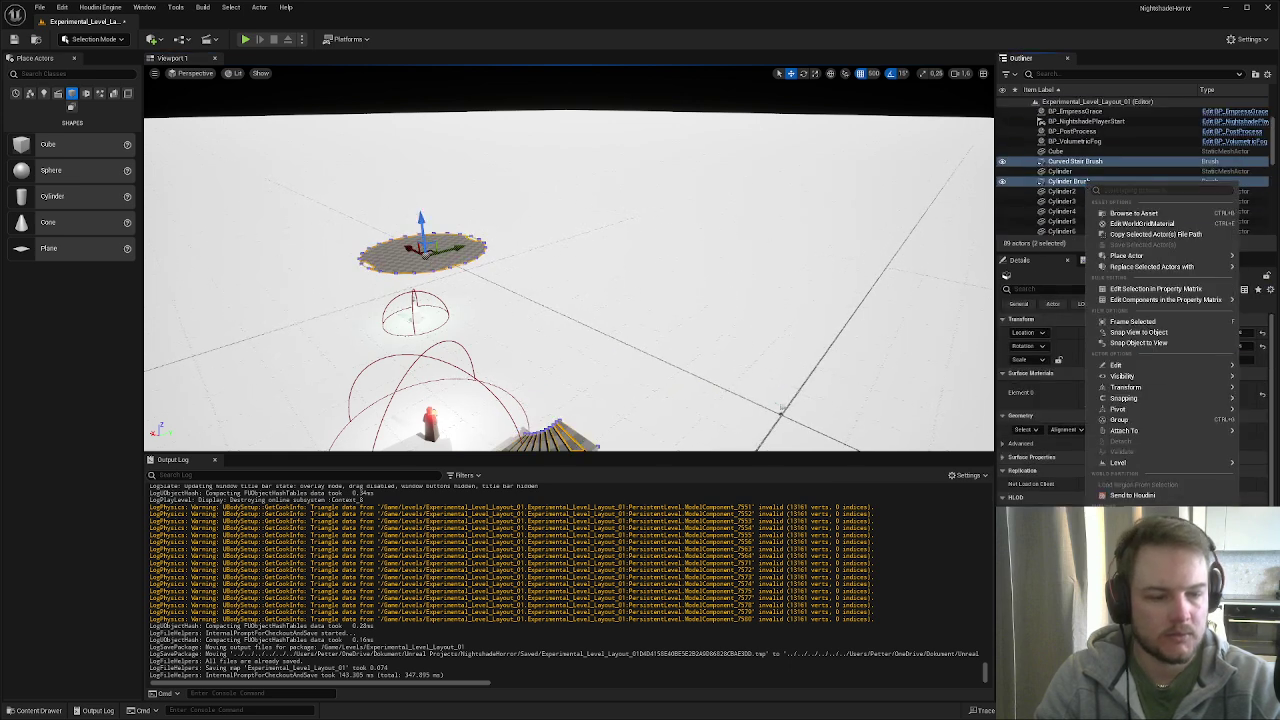
{"action": "left_click", "coordinate": [1120, 520]}
{"action": "scroll", "coordinate": [1101, 212], "scroll_direction": "up", "scroll_amount": 3}
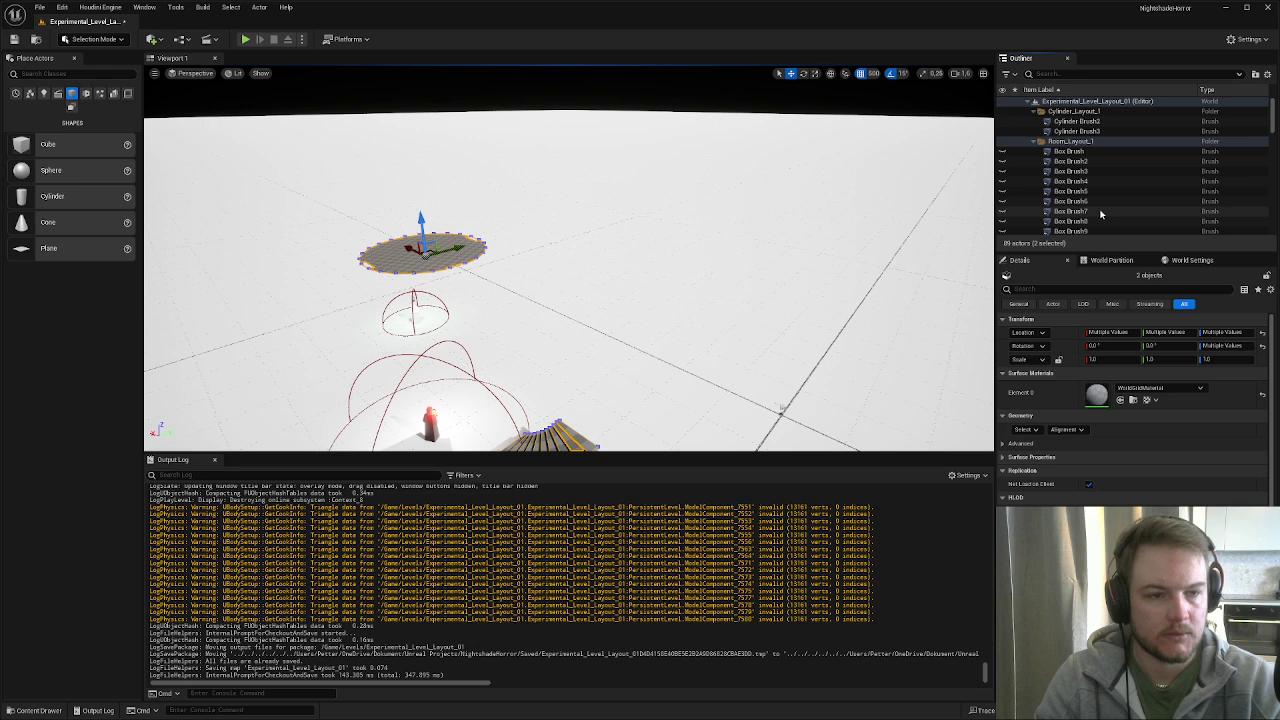
{"action": "left_click", "coordinate": [1035, 142]}
{"action": "left_click", "coordinate": [1004, 143]}
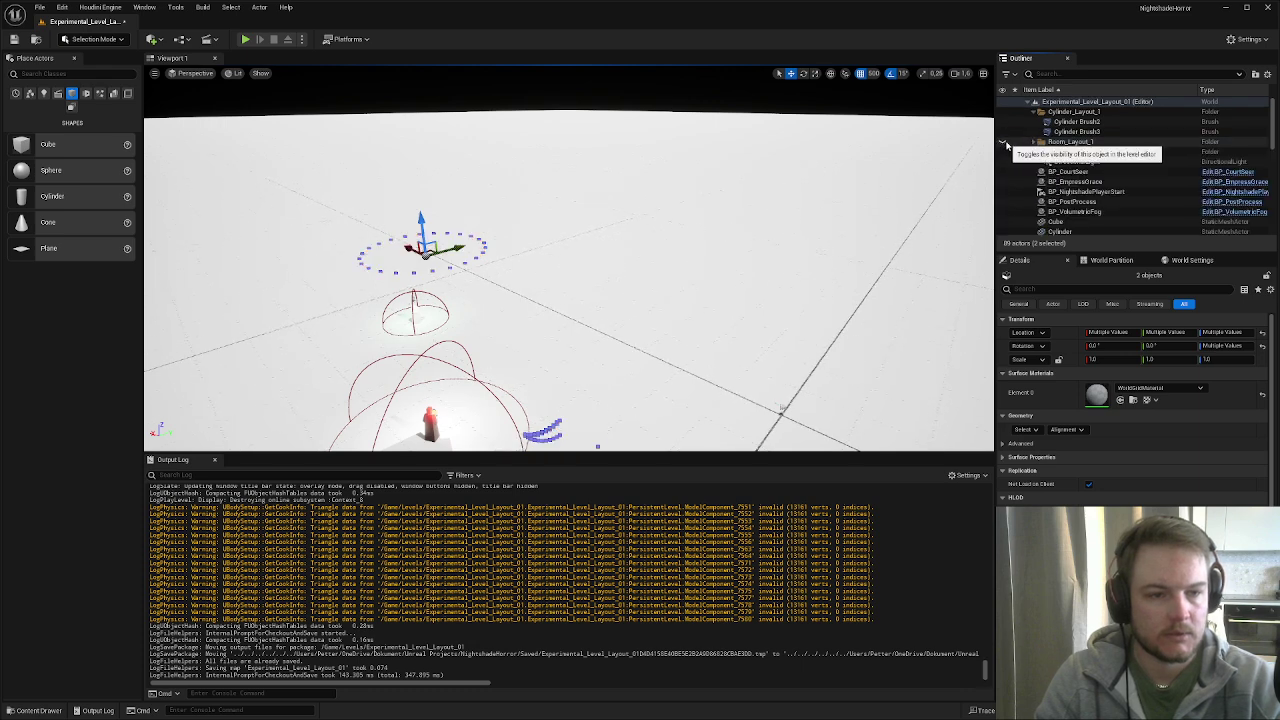
- Try to select the third row of columns by picking Cylinder35 back through Cylinder26 in the Outliner
{"action": "right_click_drag", "start_coordinate": [866, 237], "coordinate": [836, 208]}
{"action": "left_click", "coordinate": [783, 258]}
{"action": "key", "text": "w"}
{"action": "key", "text": "s"}
{"action": "scroll", "coordinate": [784, 258], "scroll_direction": "up", "scroll_amount": 5}
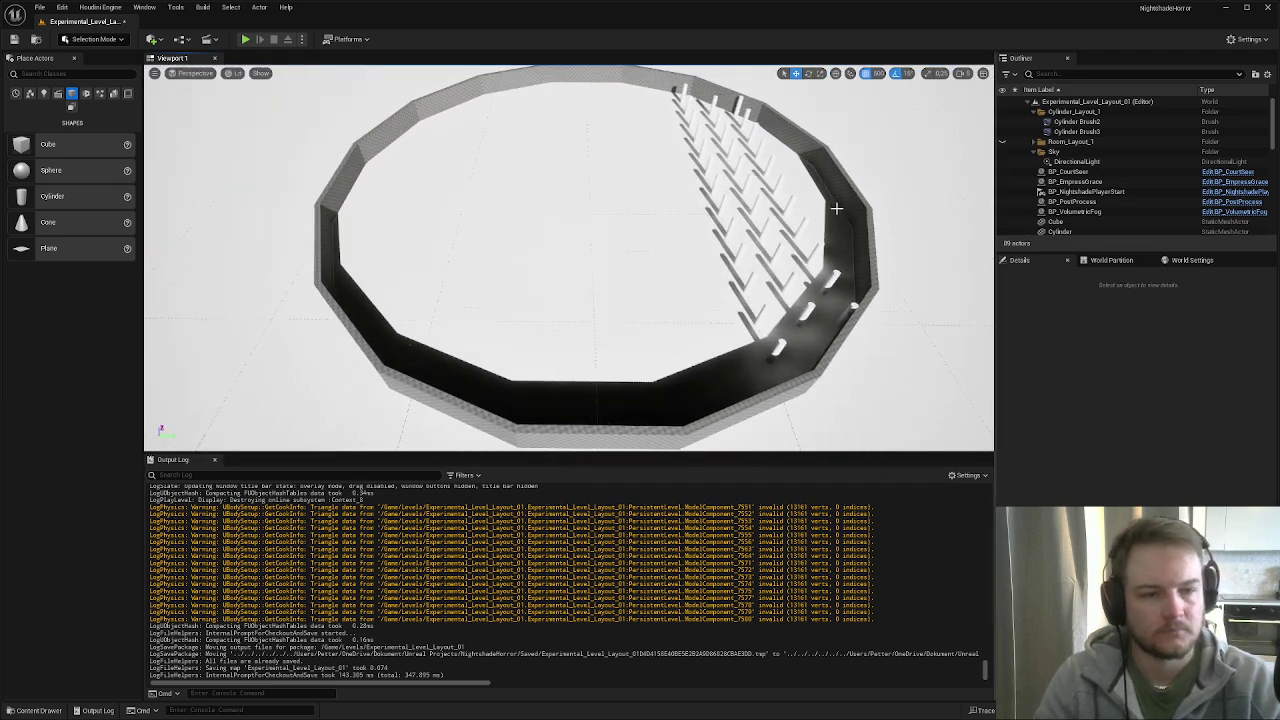
{"action": "scroll", "coordinate": [1080, 200], "scroll_direction": "down", "scroll_amount": 10}
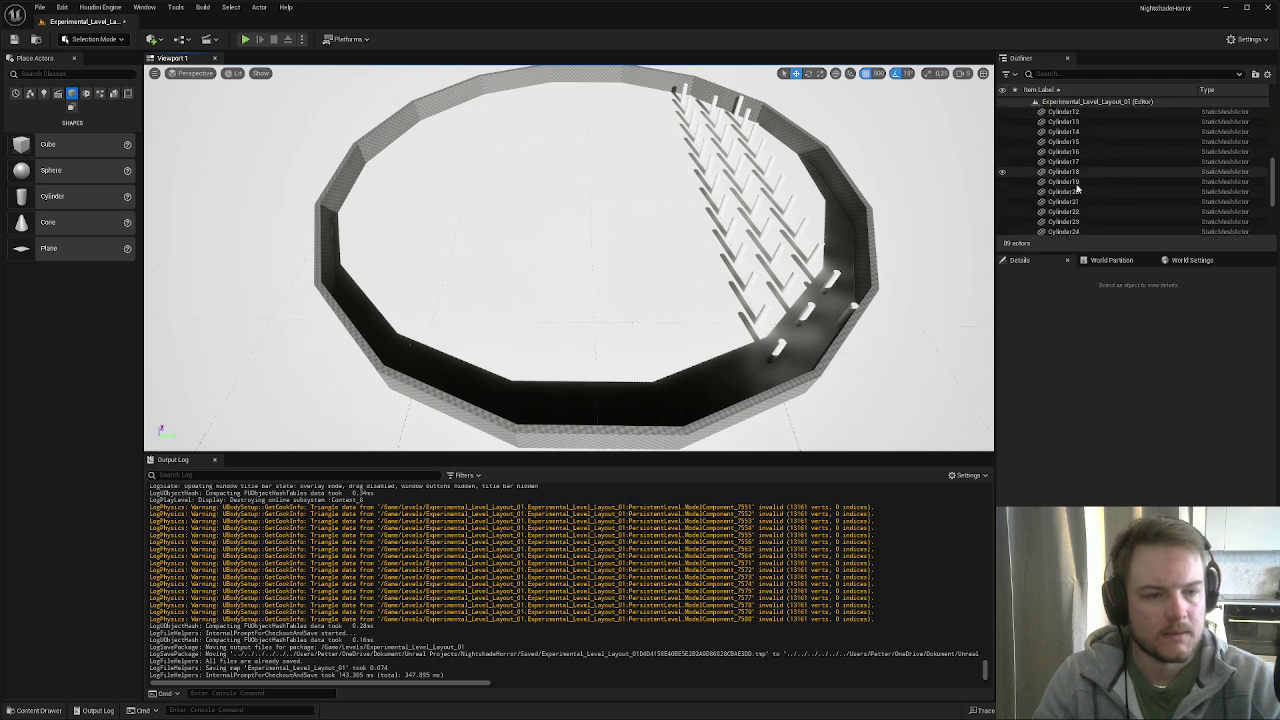
{"action": "double_click", "coordinate": [1075, 231]}
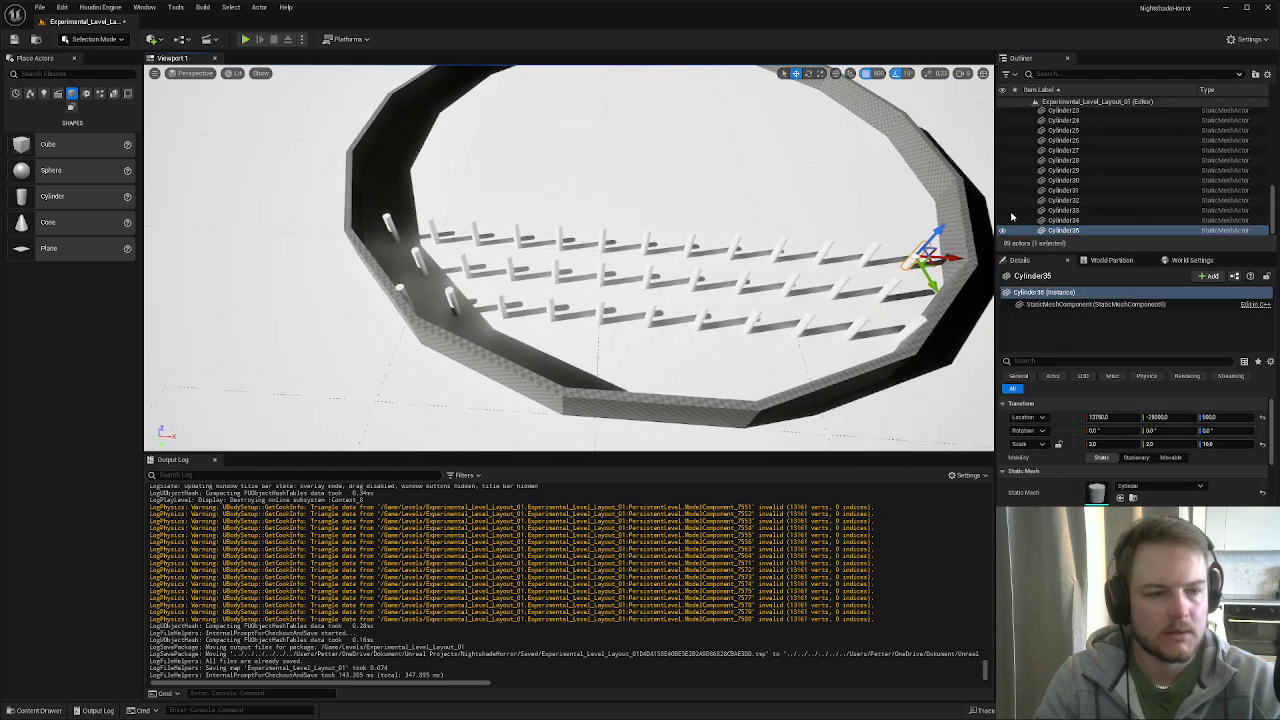
{"action": "left_click", "coordinate": [1064, 220], "text": "ctrl"}
{"action": "left_click", "coordinate": [1064, 210], "text": "ctrl"}
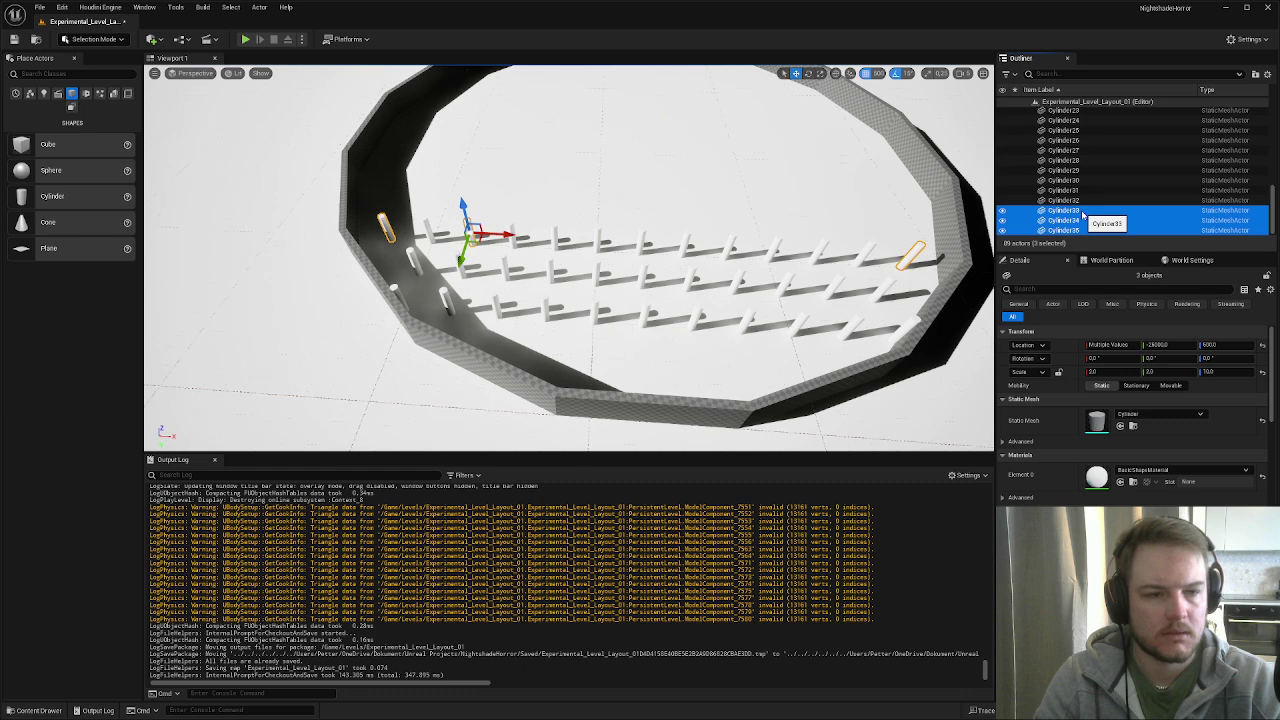
{"action": "left_click", "coordinate": [1064, 180], "text": "shift"}
{"action": "left_click", "coordinate": [1064, 140], "text": "shift"}
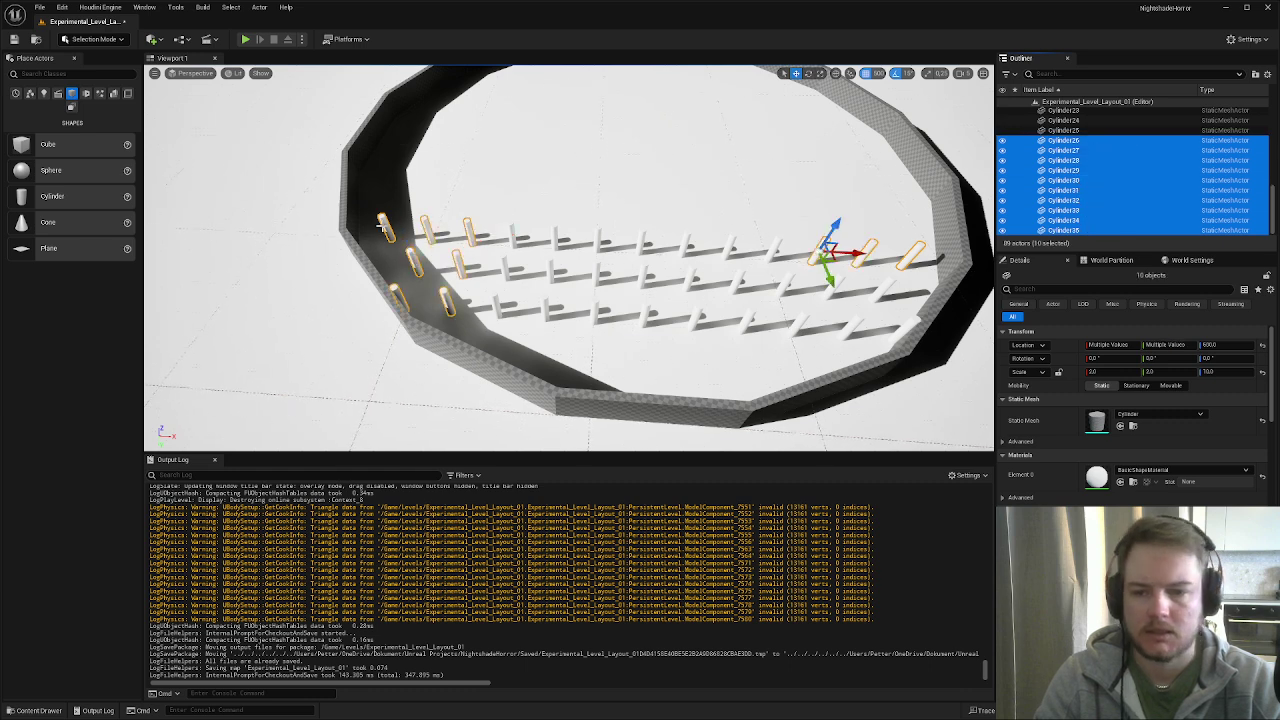
- In the top wireframe view, select all 13 cylinder columns of the third row, starting from Cylinder34 at its outer end
{"action": "double_click", "coordinate": [1064, 220]}
{"action": "key", "text": "alt+j"}
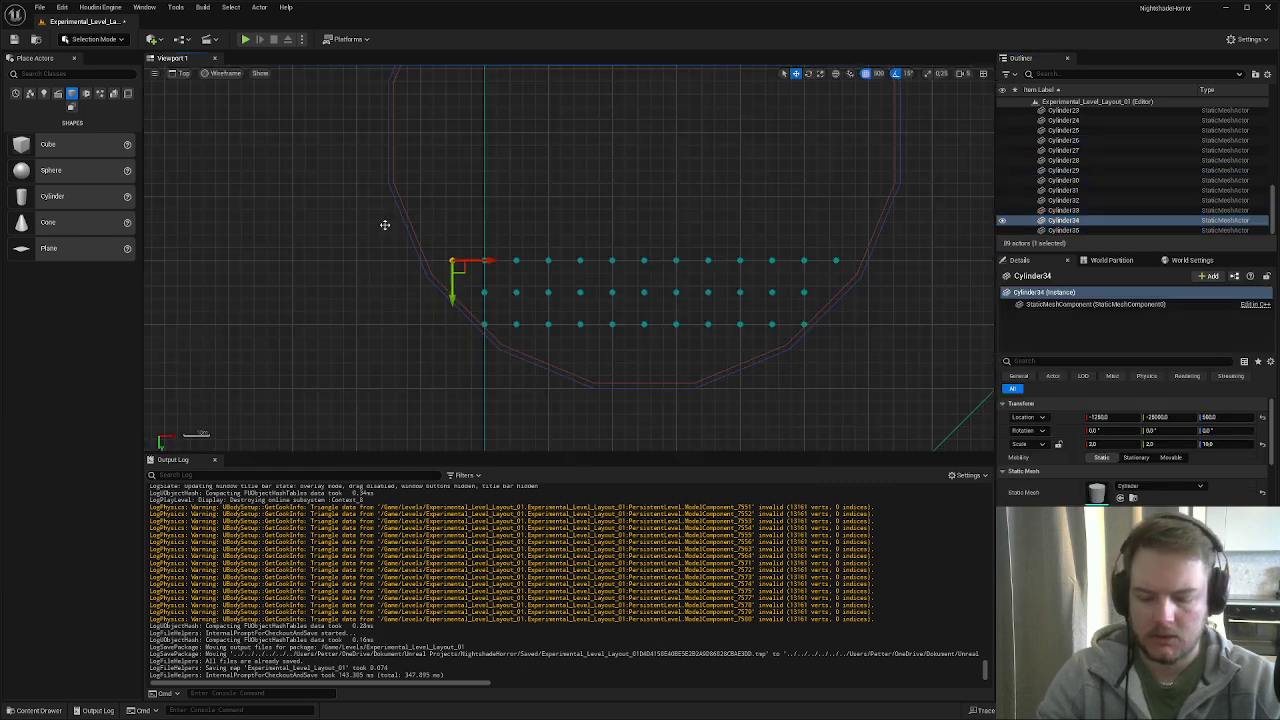
{"action": "scroll", "coordinate": [501, 272], "scroll_direction": "up", "scroll_amount": 3}
{"action": "scroll", "coordinate": [501, 272], "scroll_direction": "up", "scroll_amount": 1}
{"action": "left_click", "coordinate": [466, 252], "text": "ctrl"}
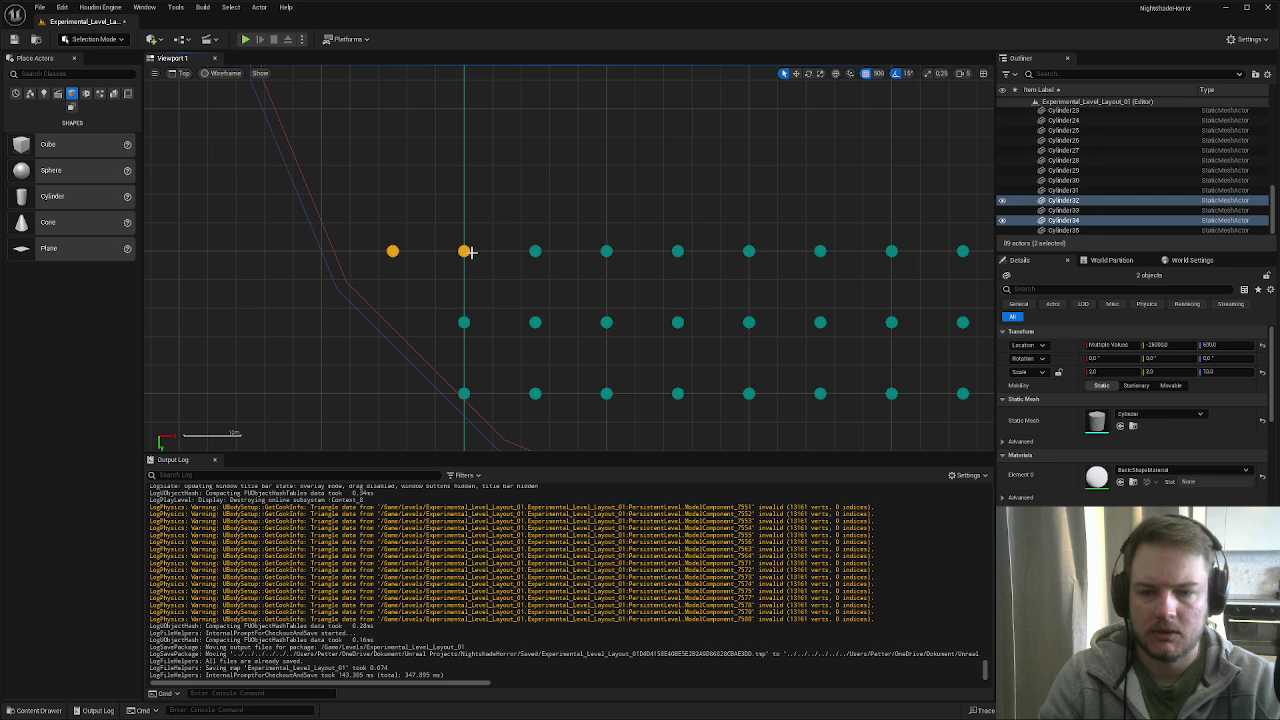
{"action": "left_click", "coordinate": [535, 252], "text": "ctrl"}
{"action": "left_click", "coordinate": [606, 252], "text": "ctrl"}
{"action": "left_click", "coordinate": [677, 250], "text": "ctrl"}
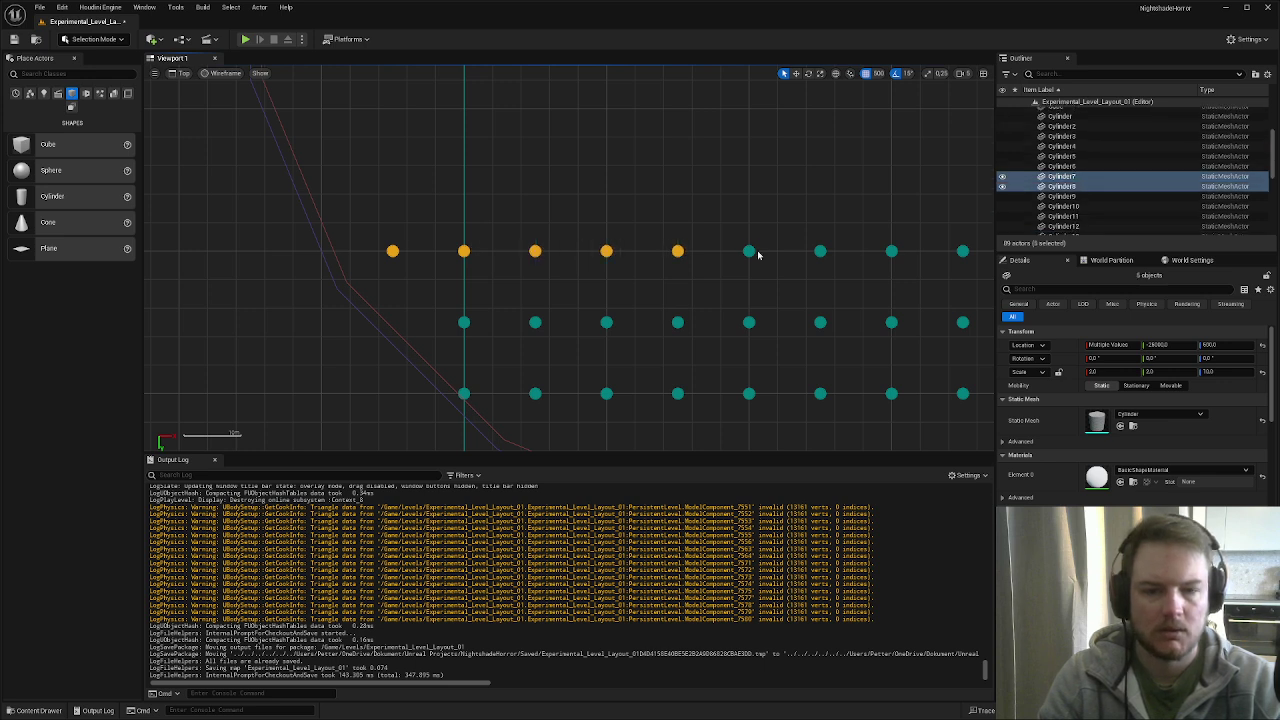
{"action": "left_click", "coordinate": [748, 251], "text": "ctrl"}
{"action": "right_click_drag", "start_coordinate": [748, 251], "coordinate": [469, 258]}
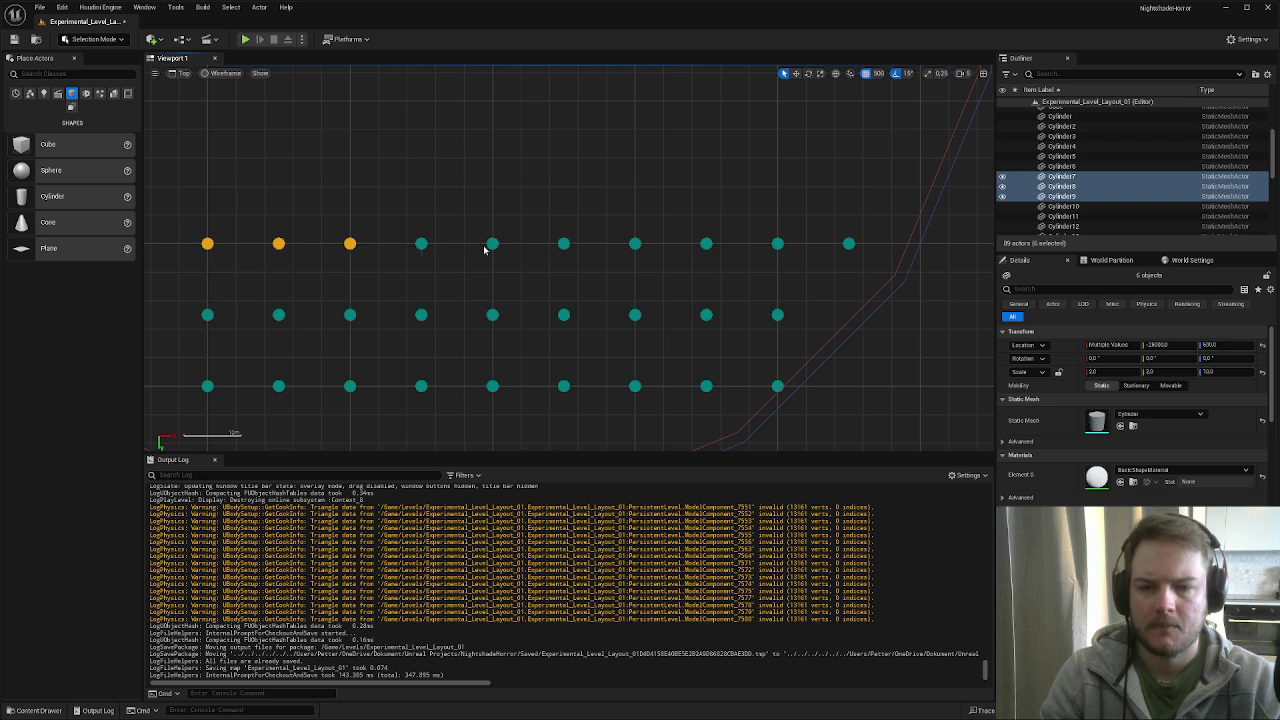
{"action": "left_click", "coordinate": [420, 243], "text": "ctrl"}
{"action": "left_click", "coordinate": [492, 243], "text": "ctrl"}
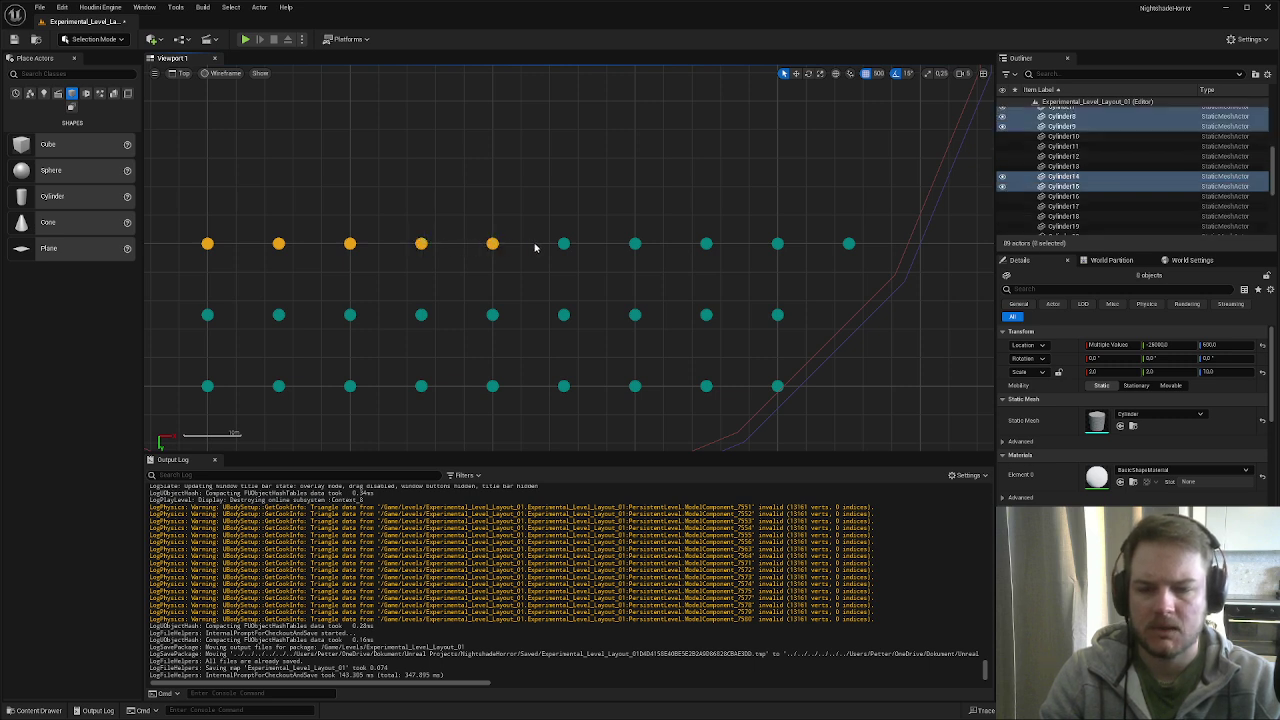
{"action": "left_click", "coordinate": [563, 244], "text": "ctrl"}
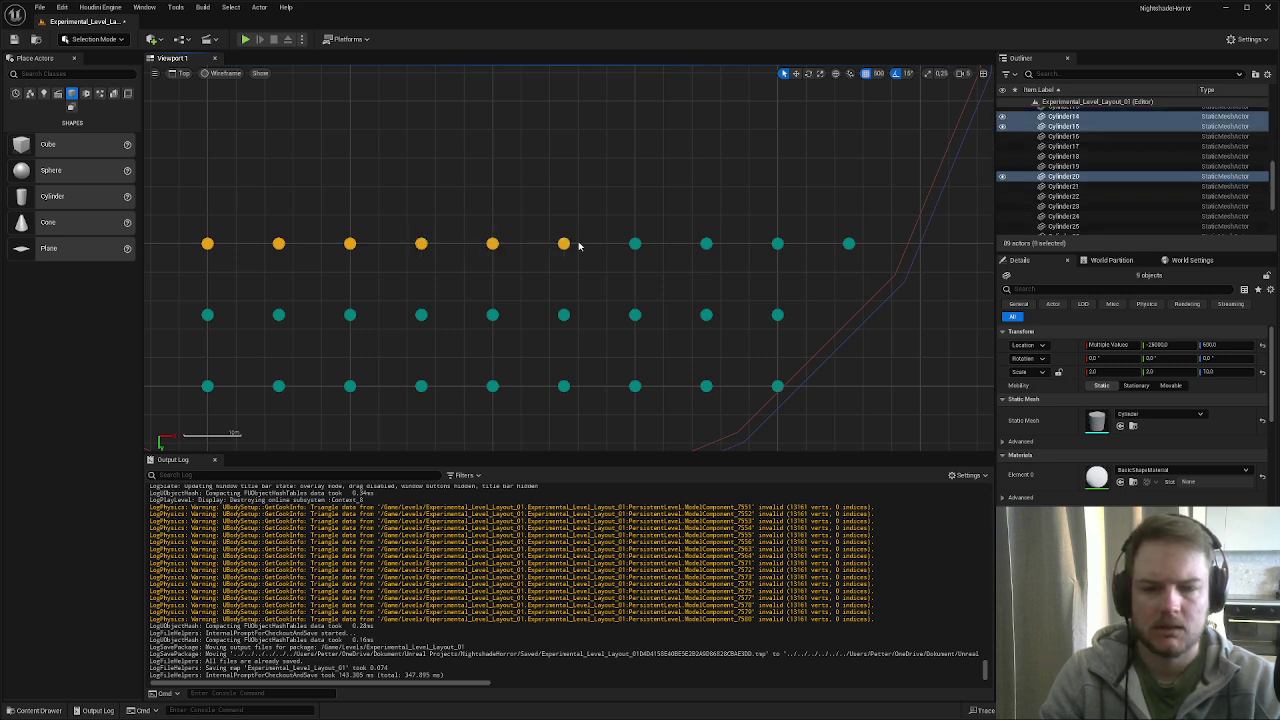
{"action": "left_click", "coordinate": [635, 244], "text": "ctrl"}
{"action": "left_click", "coordinate": [707, 244], "text": "ctrl"}
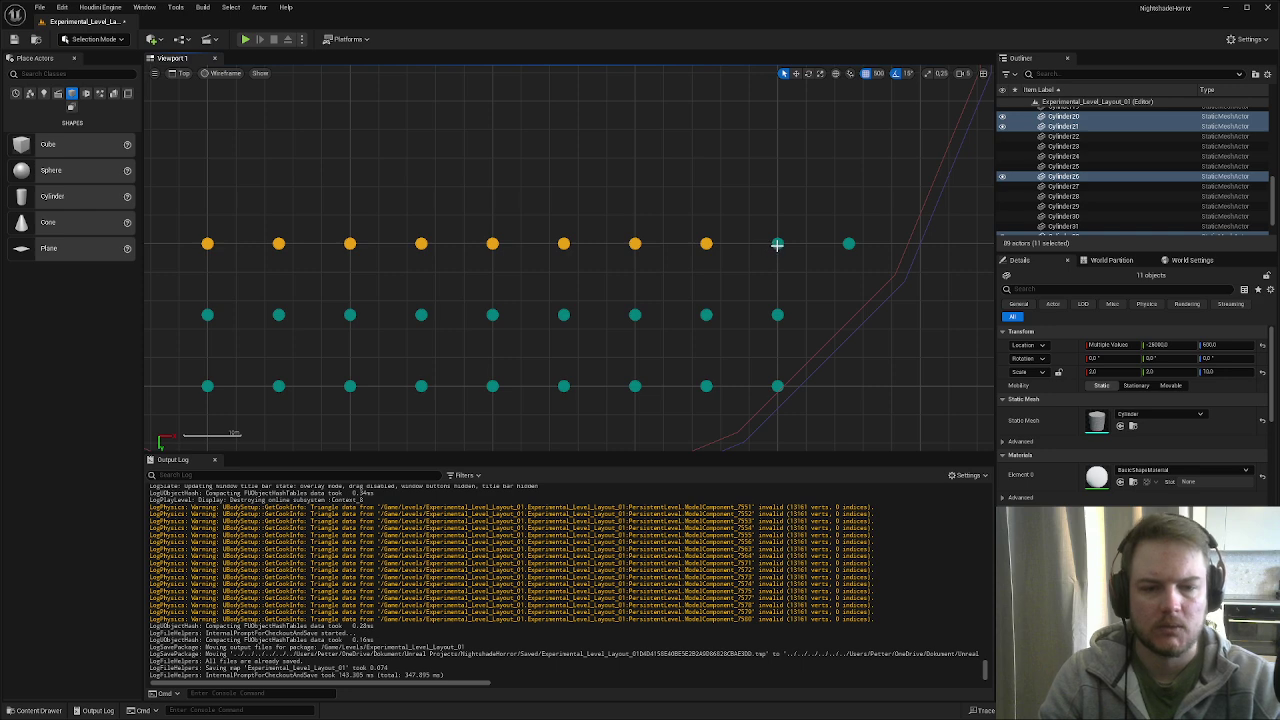
{"action": "left_click", "coordinate": [777, 244], "text": "ctrl"}
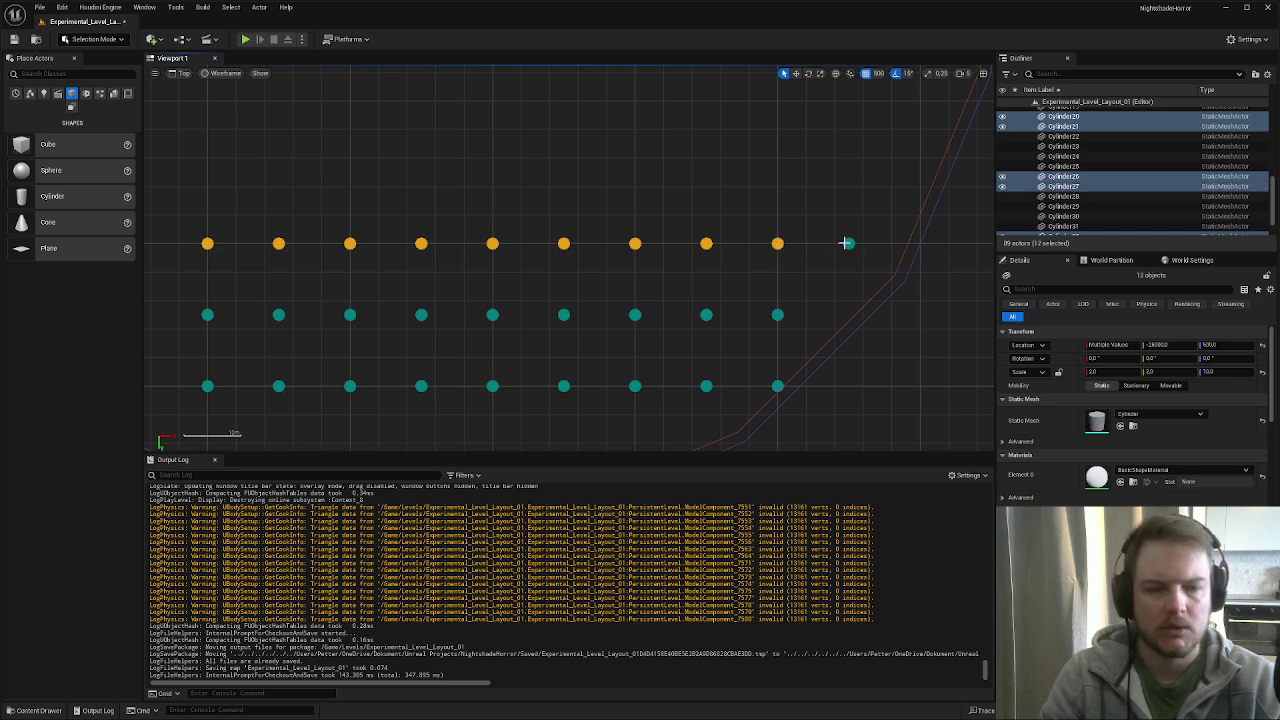
{"action": "left_click", "coordinate": [848, 243], "text": "ctrl"}
{"action": "scroll", "coordinate": [677, 251], "scroll_direction": "down", "scroll_amount": 5}
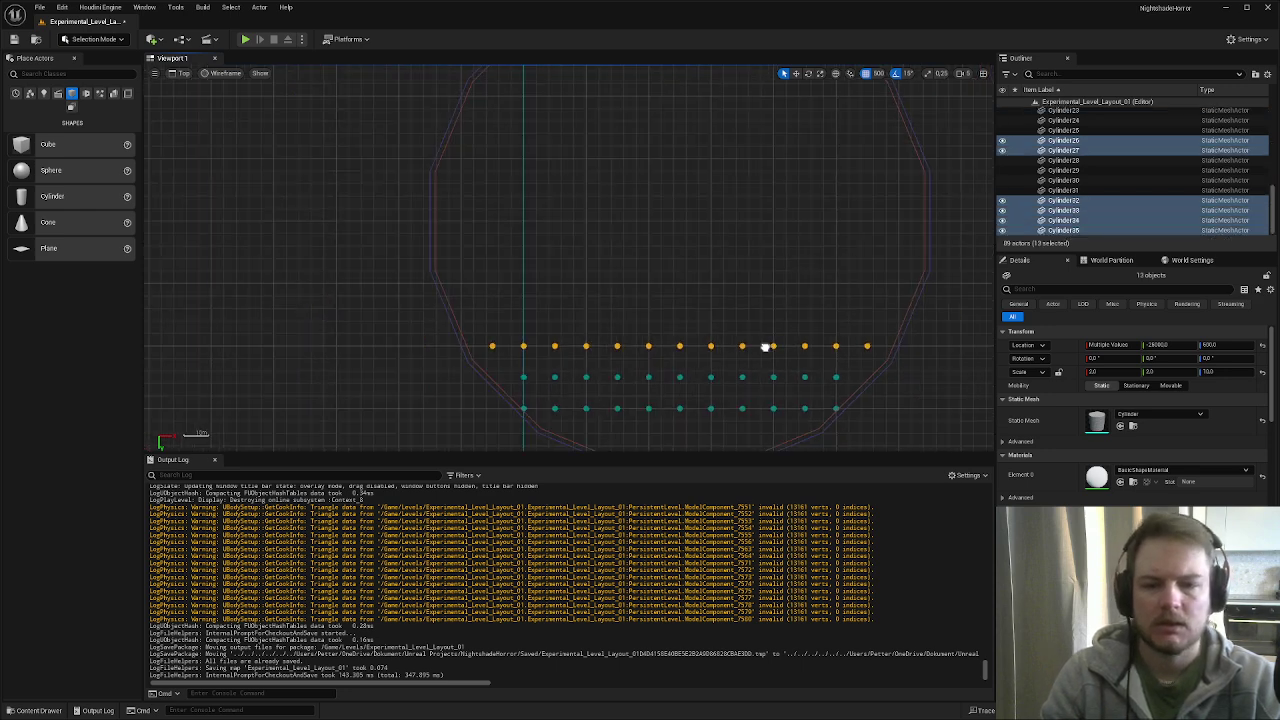
- Duplicate the selected row of 13 columns and set the copies' Y location to -26250 to form the fourth row
{"action": "scroll", "coordinate": [755, 318], "scroll_direction": "up", "scroll_amount": 4}
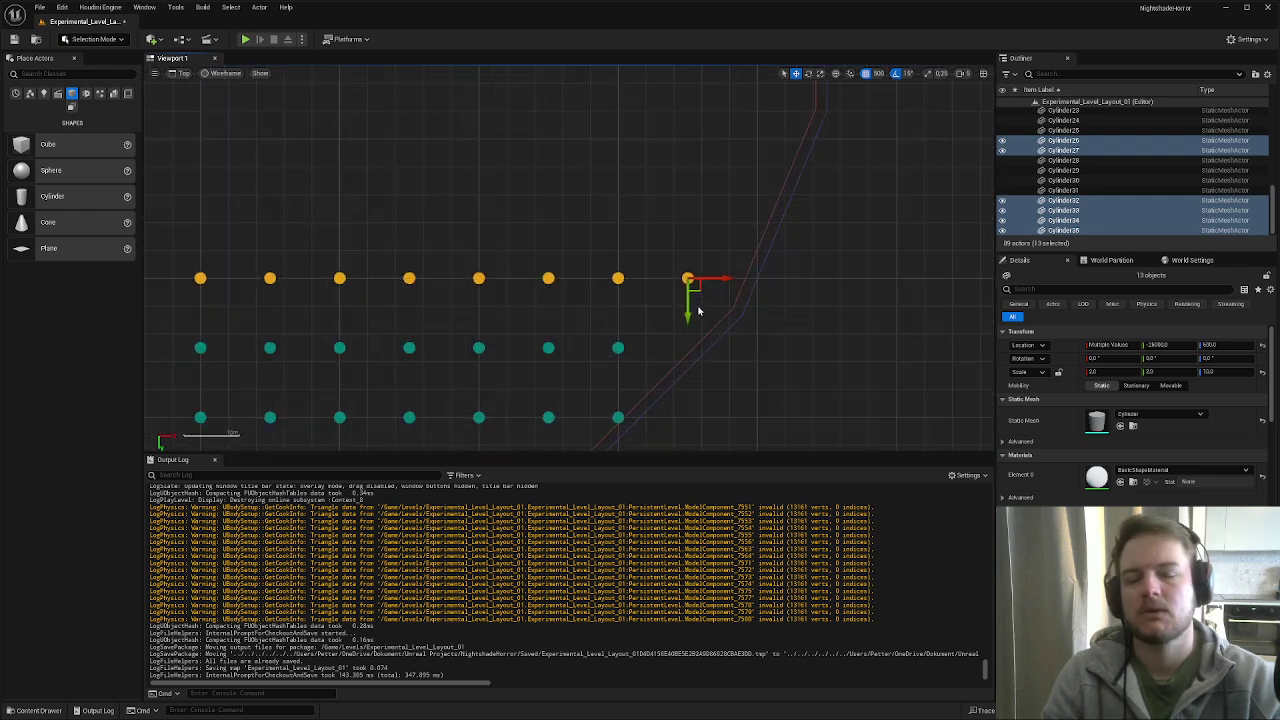
{"action": "left_click_drag", "start_coordinate": [688, 313], "coordinate": [687, 285], "text": "alt"}
{"action": "key", "text": "ctrl+z"}
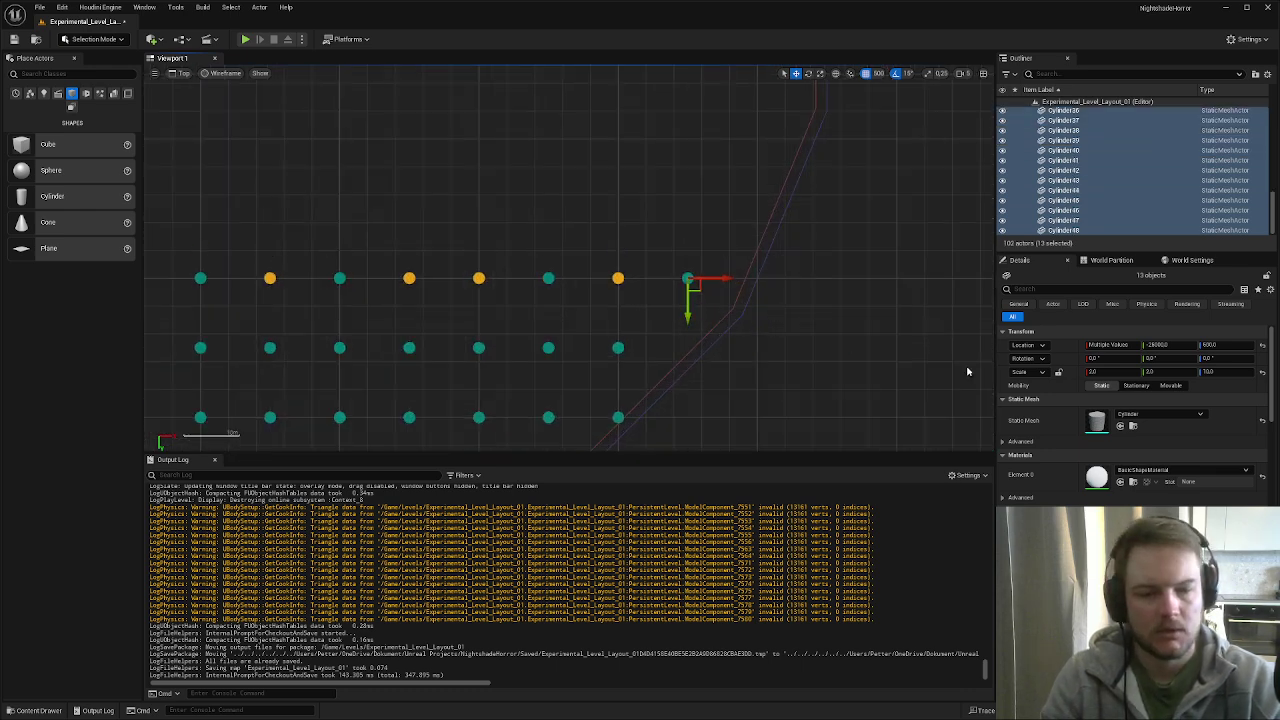
{"action": "left_click", "coordinate": [1200, 344]}
{"action": "type", "text": "-12"}
{"action": "key", "text": "Return"}
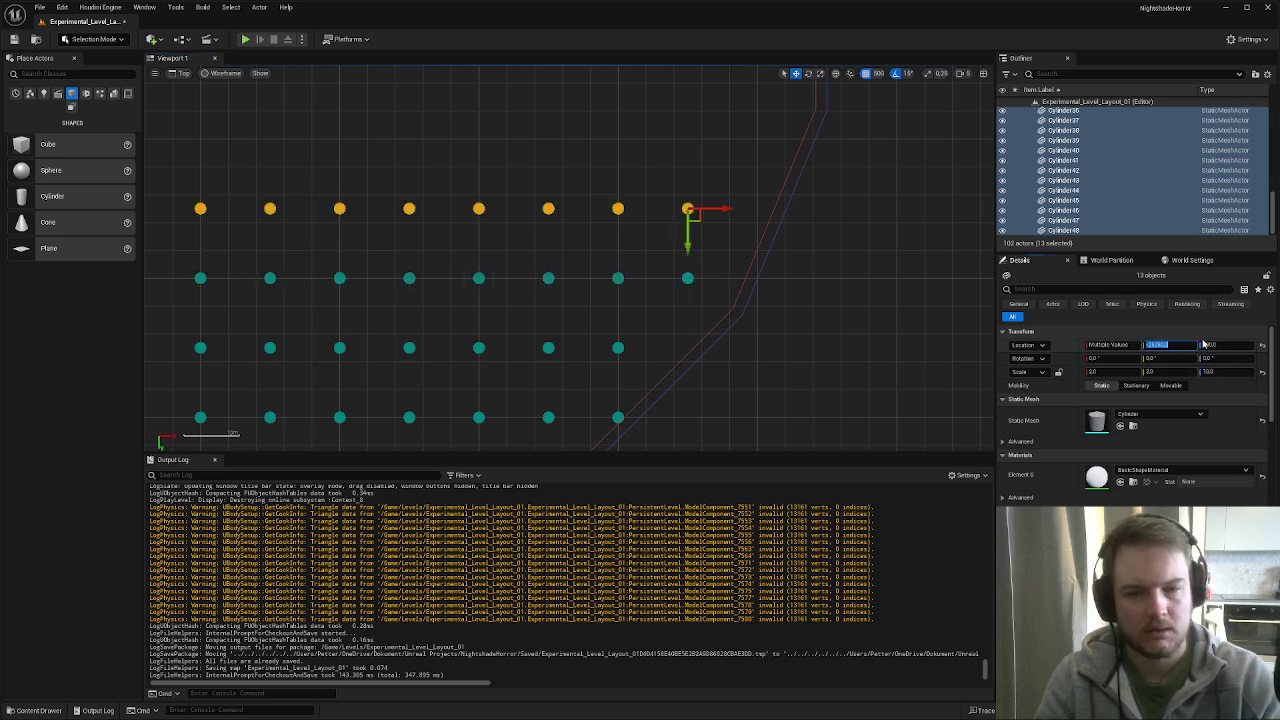
{"action": "right_click_drag", "start_coordinate": [720, 314], "coordinate": [783, 326]}
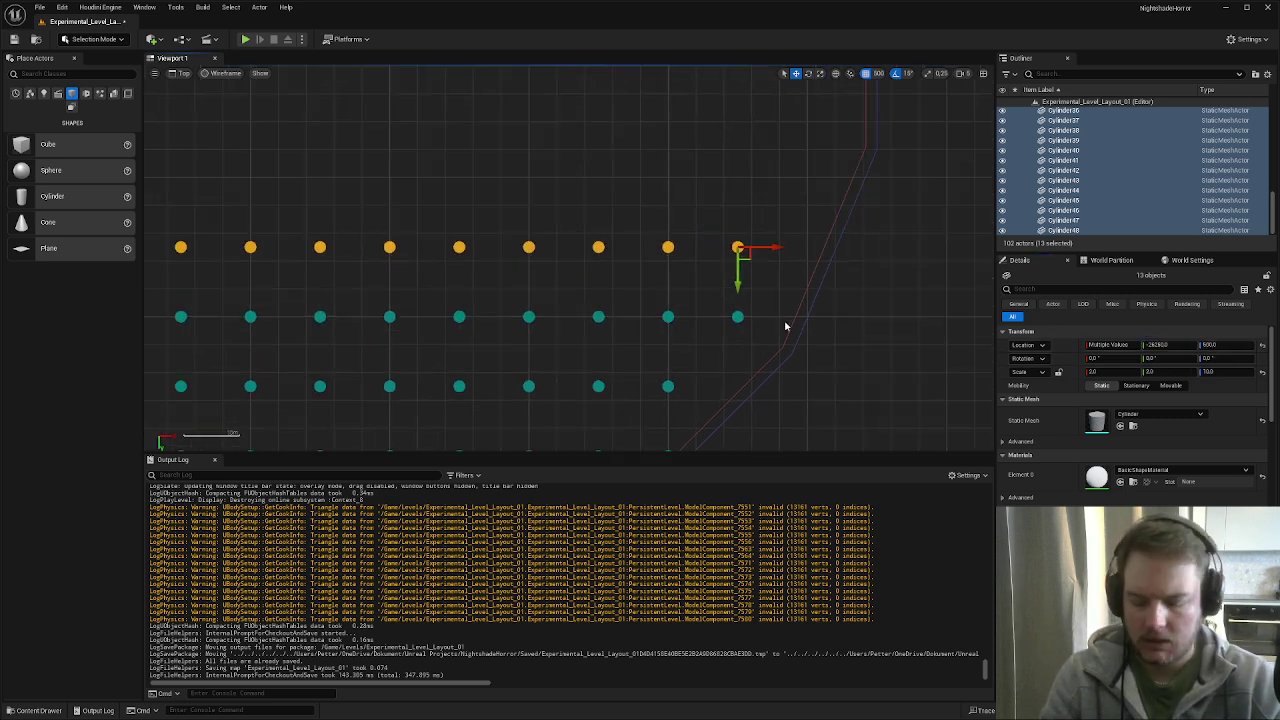
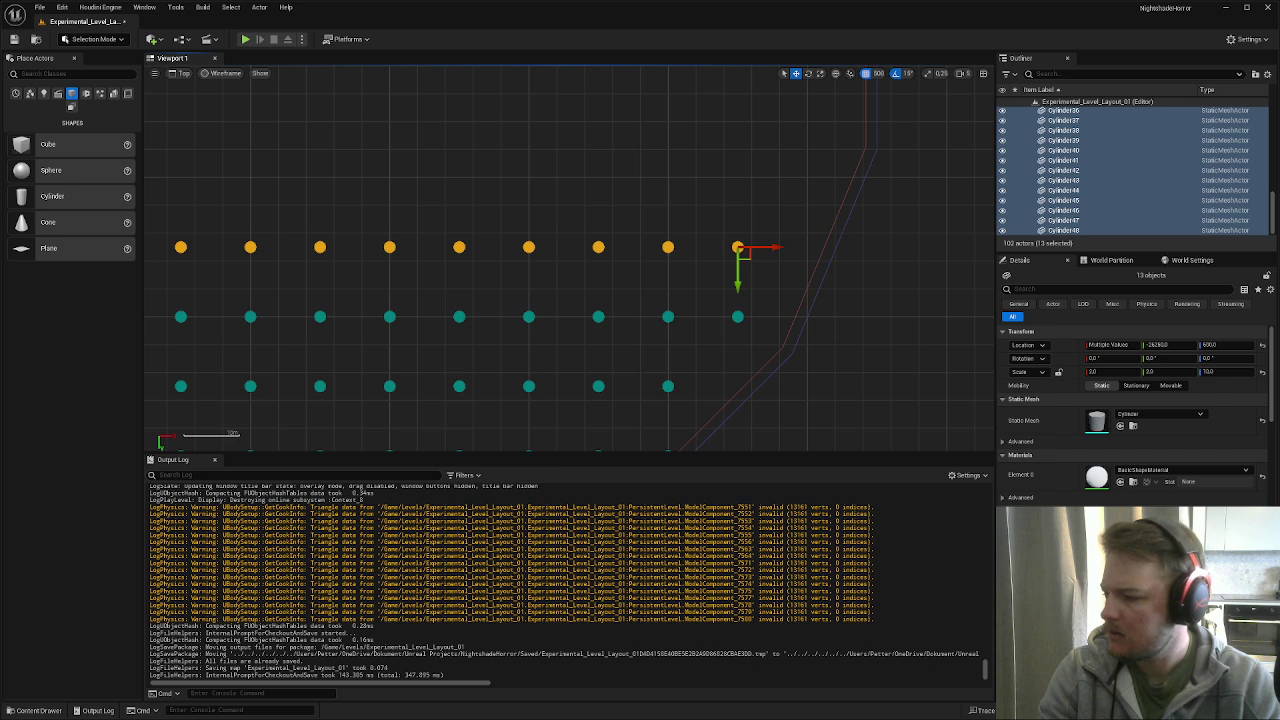
{"action": "right_click", "coordinate": [1075, 180]}
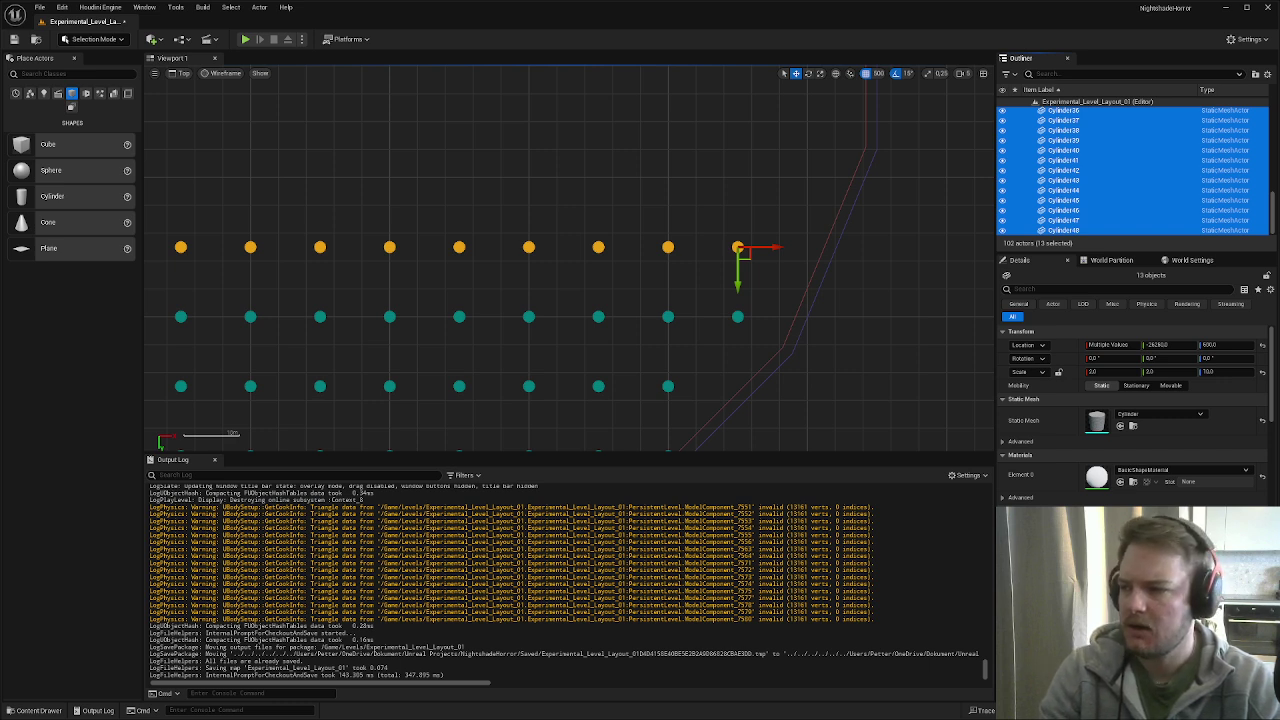
{"action": "right_click_drag", "start_coordinate": [395, 130], "coordinate": [673, 250]}
{"action": "scroll", "coordinate": [552, 185], "scroll_direction": "down", "scroll_amount": 1}
{"action": "scroll", "coordinate": [717, 228], "scroll_direction": "down", "scroll_amount": 1}
{"action": "scroll", "coordinate": [865, 275], "scroll_direction": "up", "scroll_amount": 1}
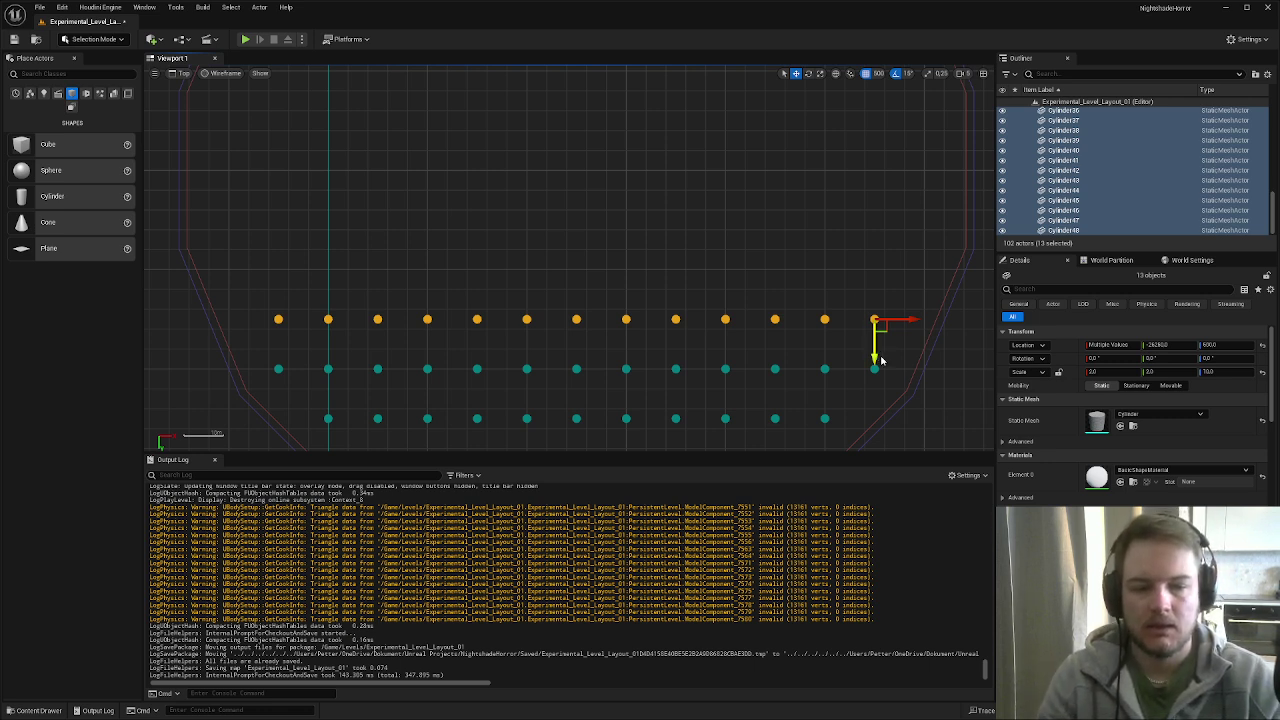
{"action": "mouse_move", "coordinate": [877, 355]}
{"action": "left_mouse_down", "text": "alt"}
{"action": "mouse_move", "coordinate": [875, 318]}
{"action": "mouse_move", "coordinate": [875, 357]}
{"action": "left_mouse_up", "text": "alt"}
{"action": "left_click", "coordinate": [1186, 346]}
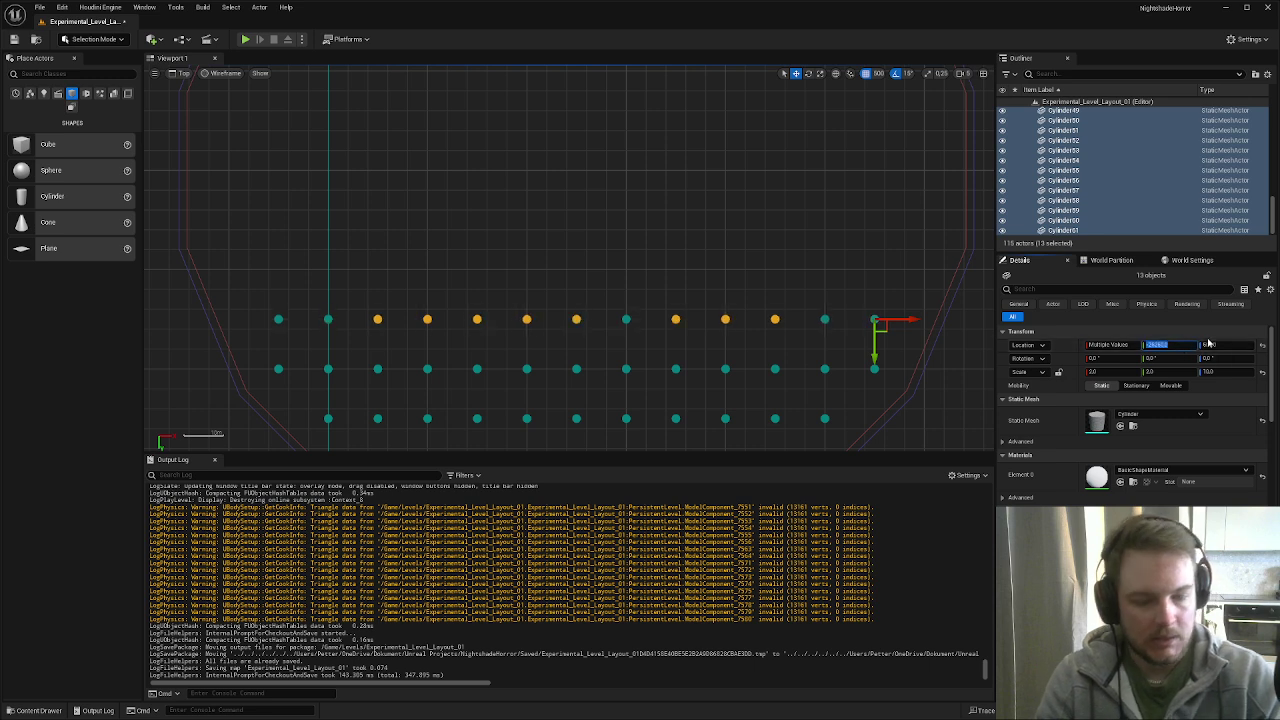
{"action": "key", "text": "Right"}
{"action": "type", "text": "-1250"}
{"action": "key", "text": "Return"}
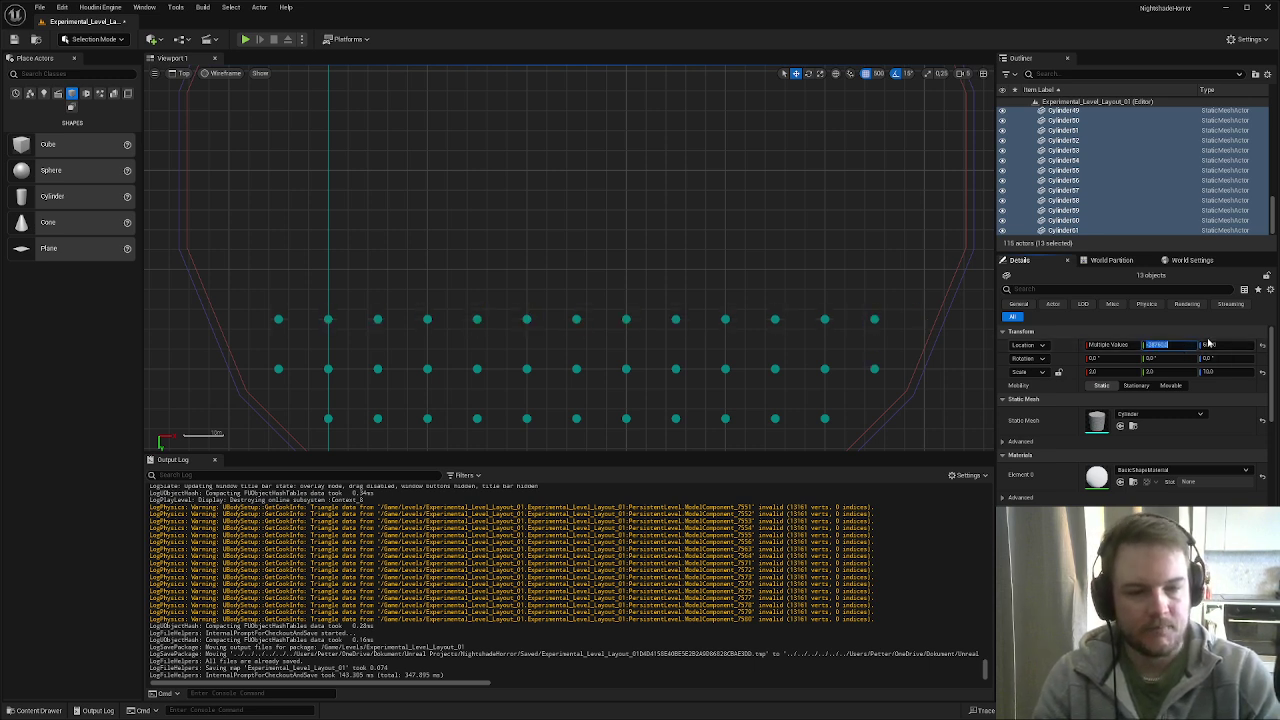
{"action": "right_click_drag", "start_coordinate": [829, 338], "coordinate": [843, 317]}
{"action": "key", "text": "ctrl+z"}
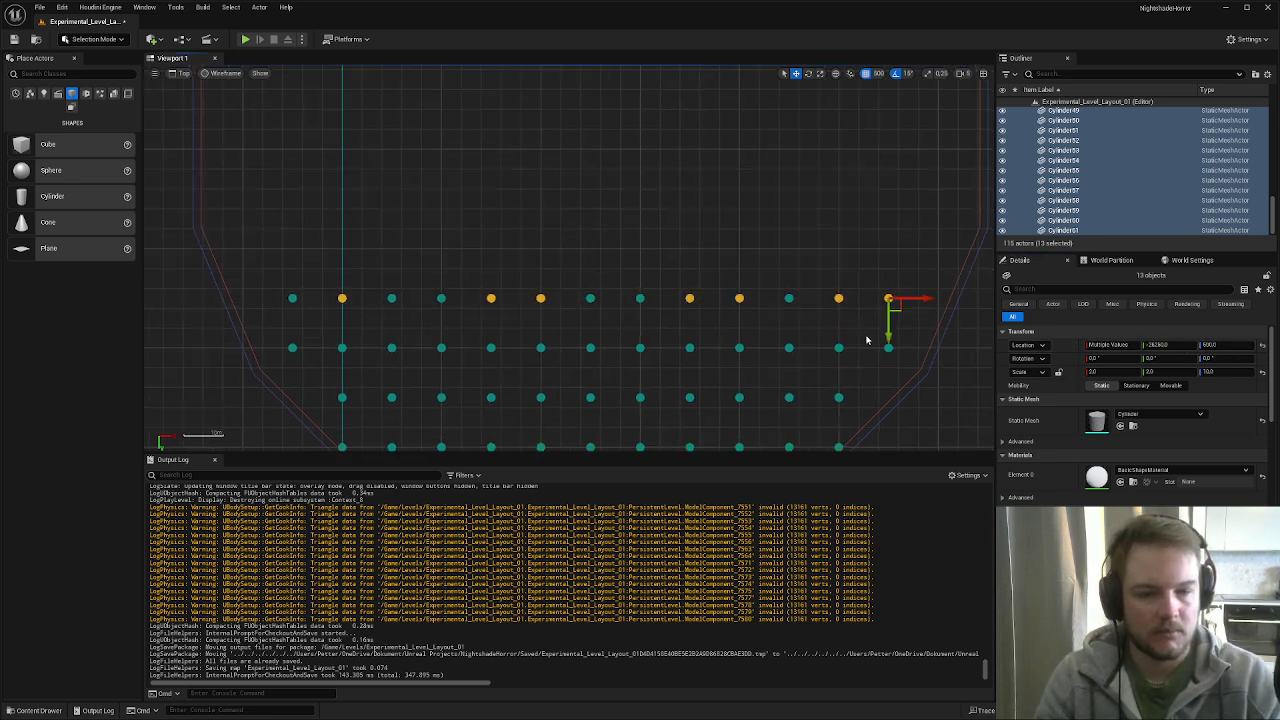
{"action": "key", "text": "ctrl+z"}
{"action": "left_click_drag", "start_coordinate": [888, 336], "coordinate": [891, 299]}
{"action": "key", "text": "ctrl+z"}
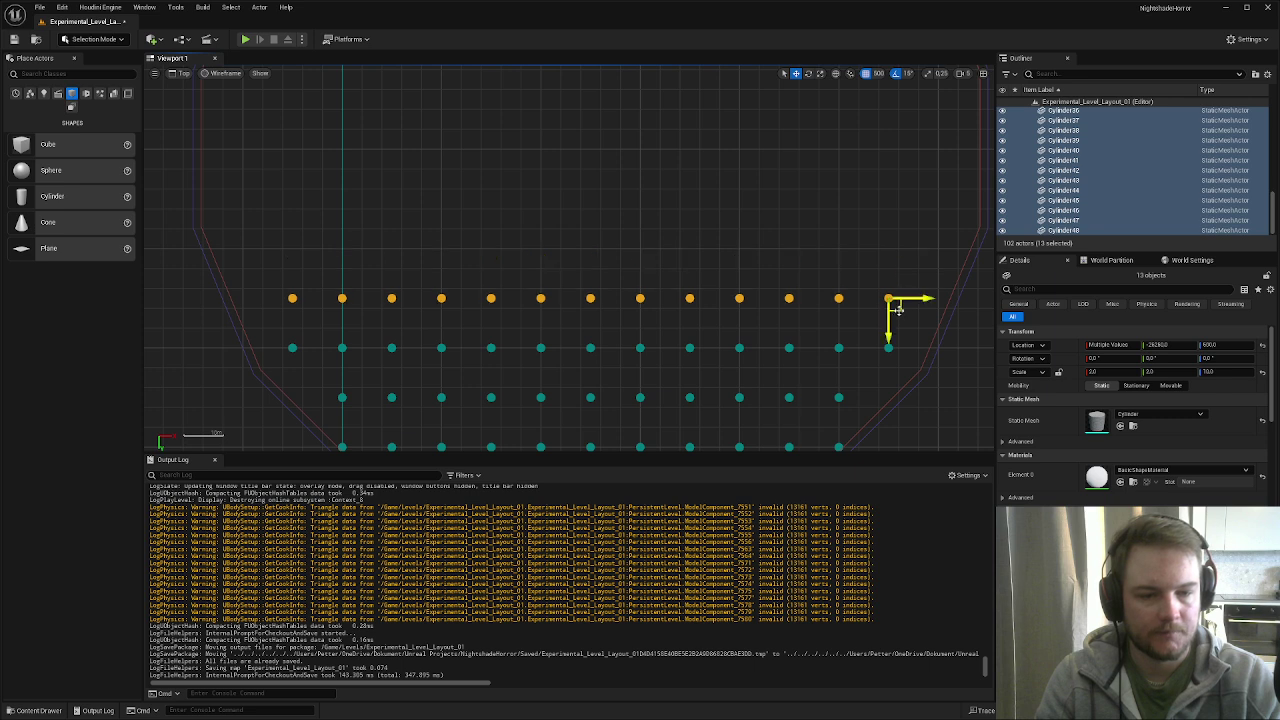
- Duplicate the selected row of 13 cylinders and offset the copy's Y location by -1250
{"action": "key", "text": "ctrl+d"}
{"action": "left_click", "coordinate": [1188, 346]}
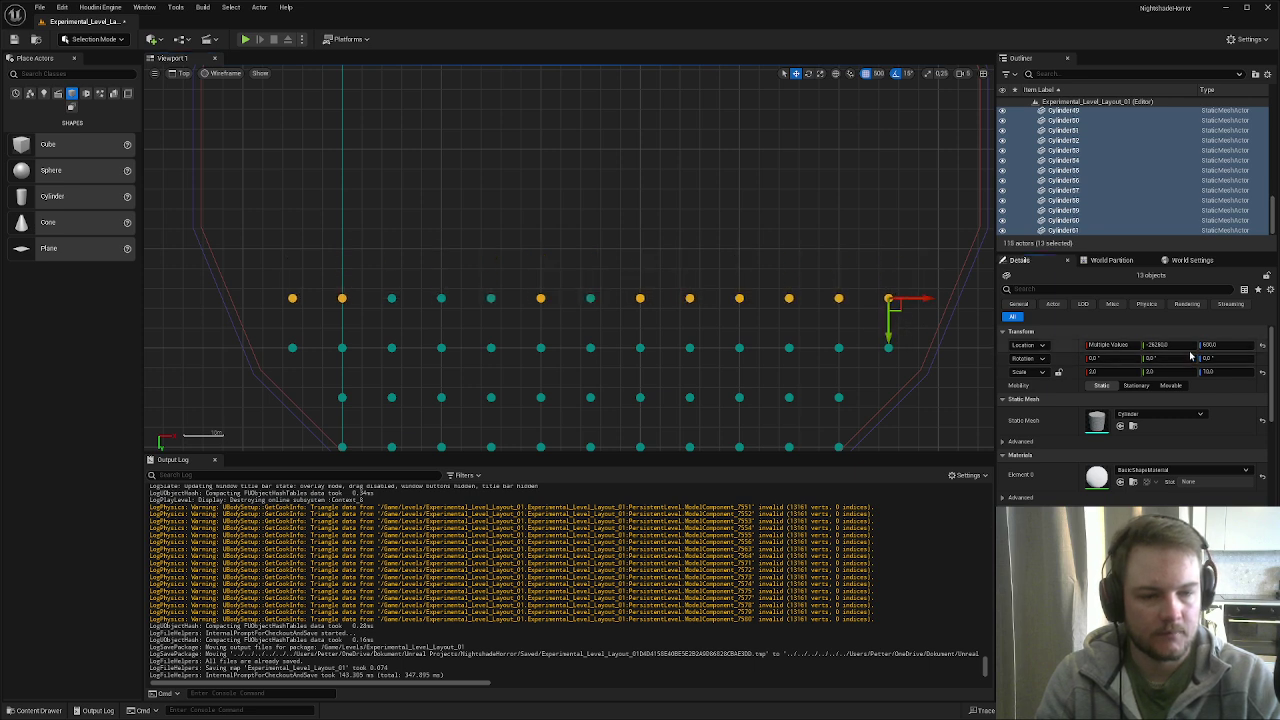
{"action": "key", "text": "End"}
{"action": "type", "text": "-1250"}
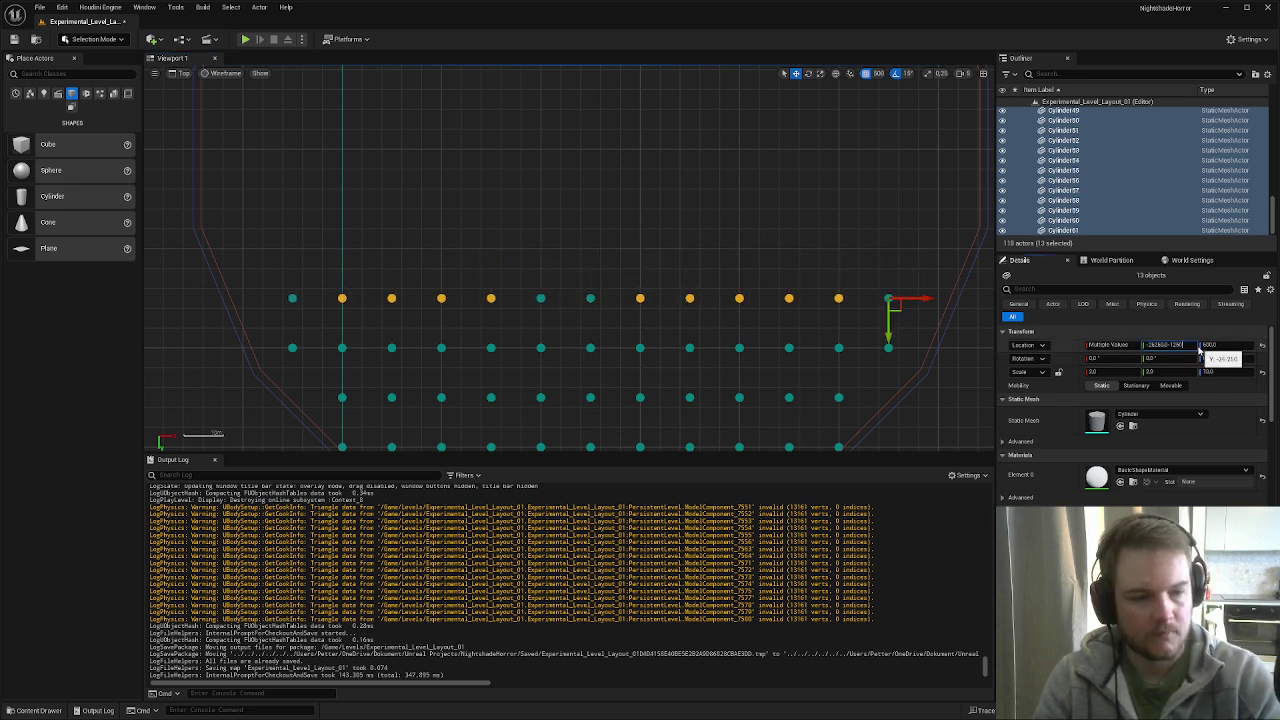
{"action": "key", "text": "Return"}
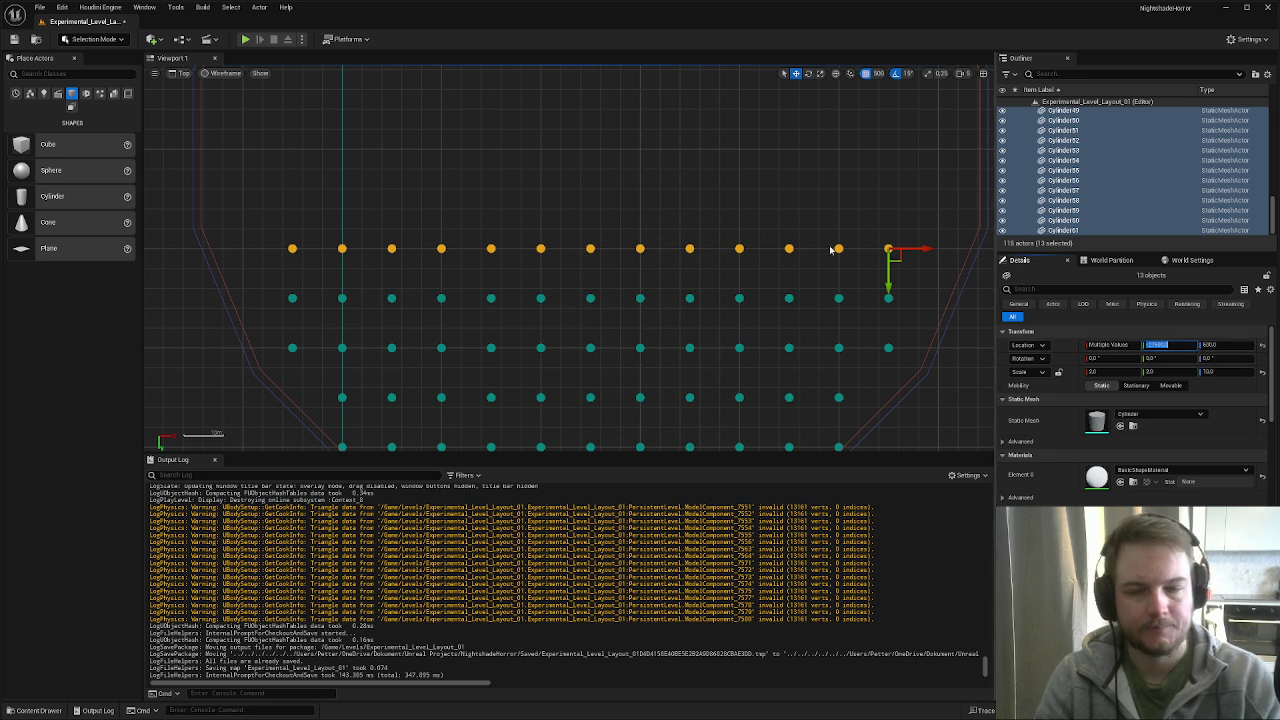
- Add the cylinders of the row below to the current selection one at a time
{"action": "right_click_drag", "start_coordinate": [756, 289], "coordinate": [702, 298]}
{"action": "left_click", "coordinate": [834, 307], "text": "ctrl"}
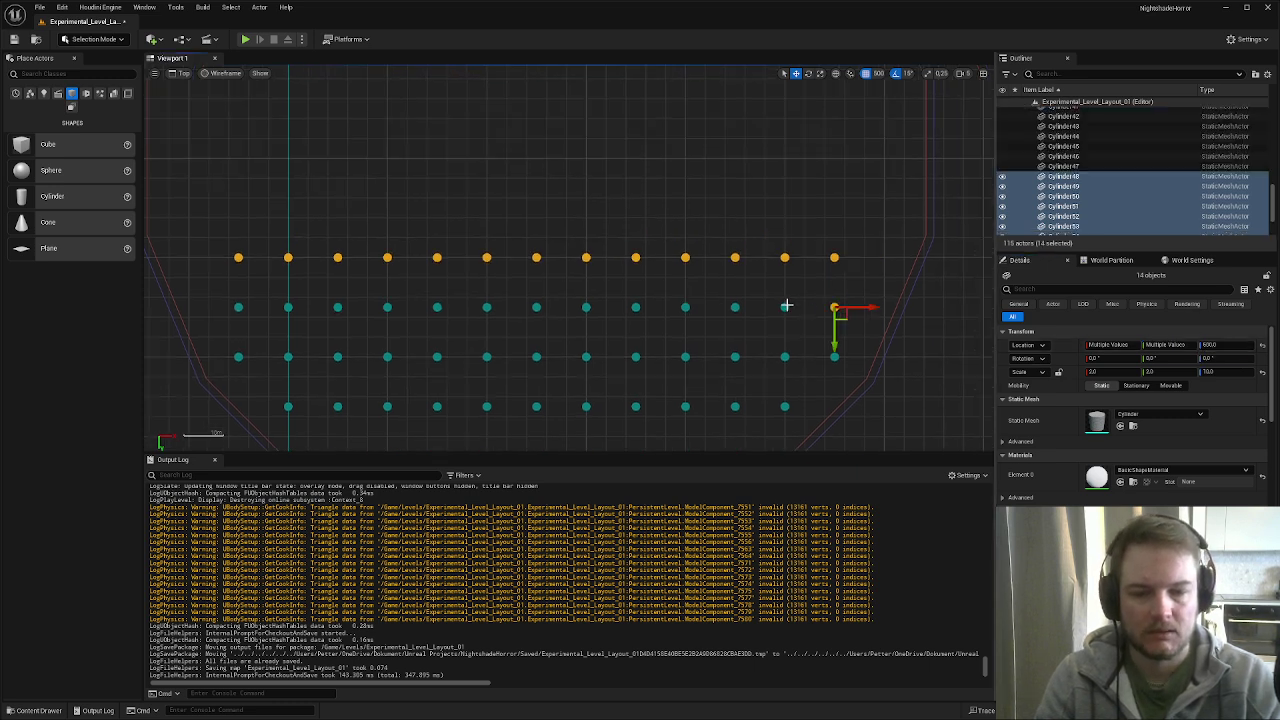
{"action": "left_click", "coordinate": [784, 307], "text": "ctrl"}
{"action": "left_click", "coordinate": [736, 307], "text": "ctrl"}
{"action": "key", "text": "q"}
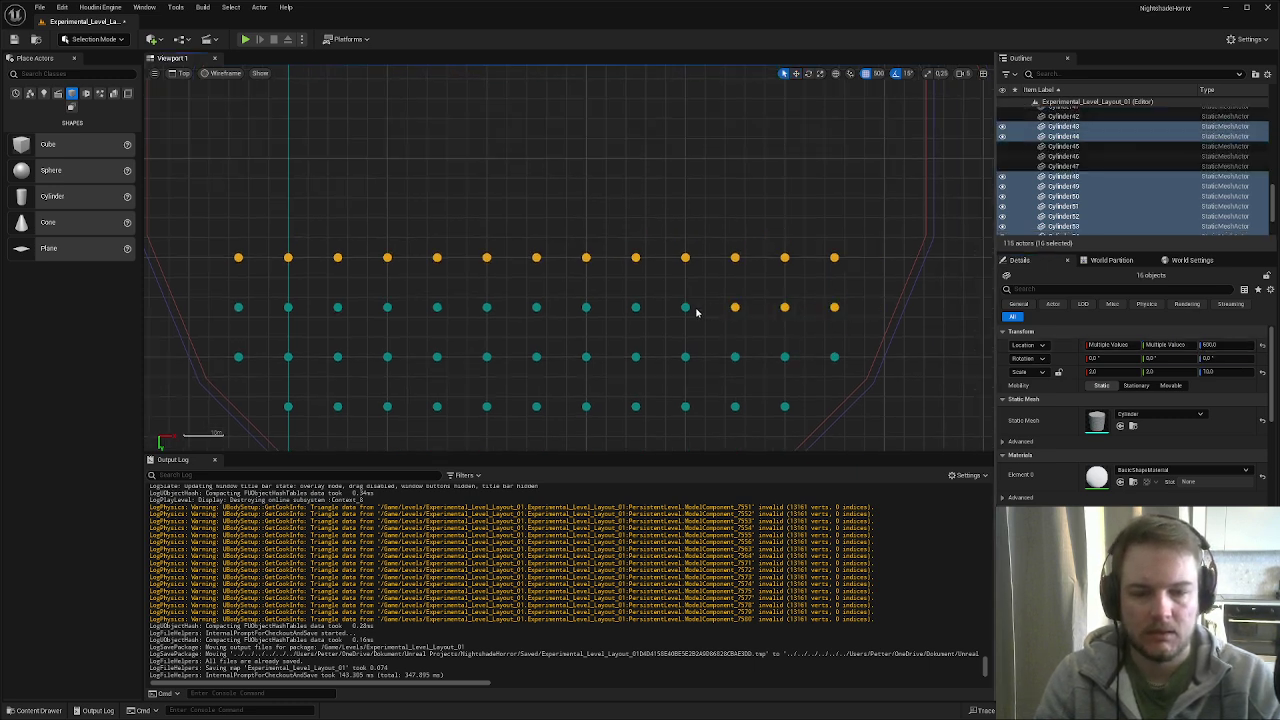
{"action": "left_click", "coordinate": [685, 307], "text": "ctrl"}
{"action": "left_click", "coordinate": [636, 307], "text": "ctrl"}
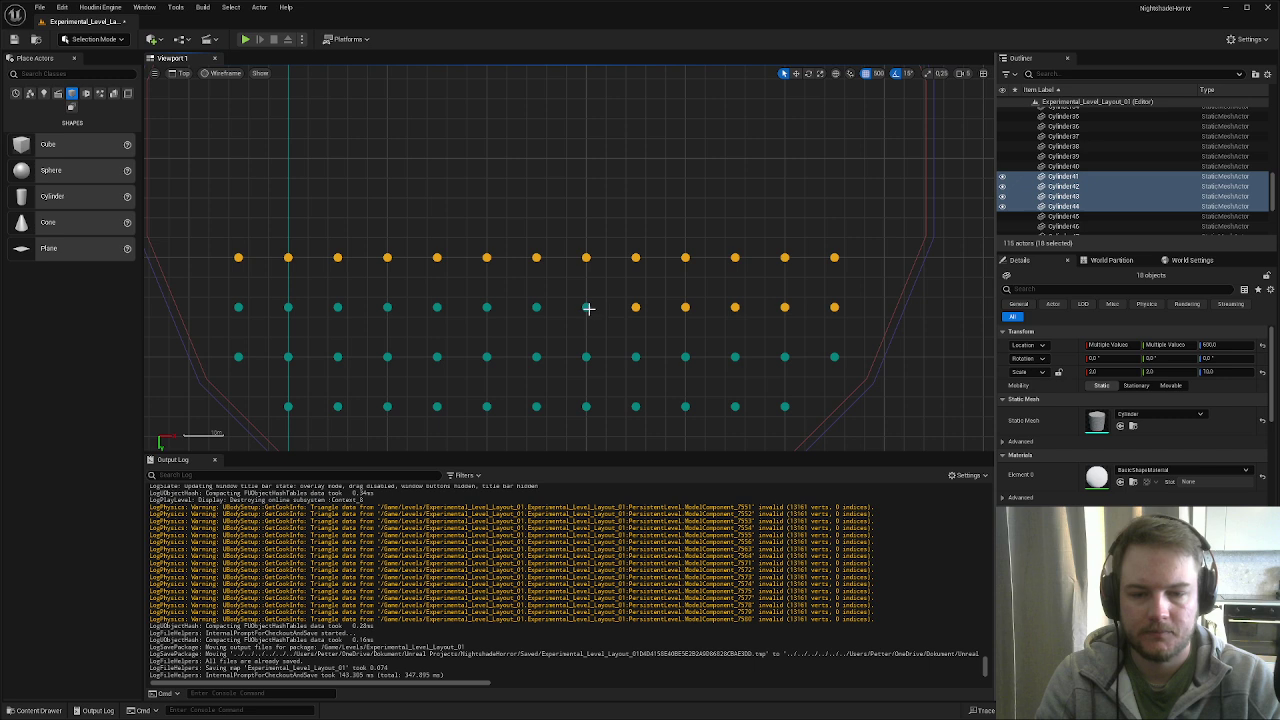
{"action": "left_click", "coordinate": [586, 307], "text": "ctrl"}
{"action": "left_click", "coordinate": [486, 307], "text": "ctrl"}
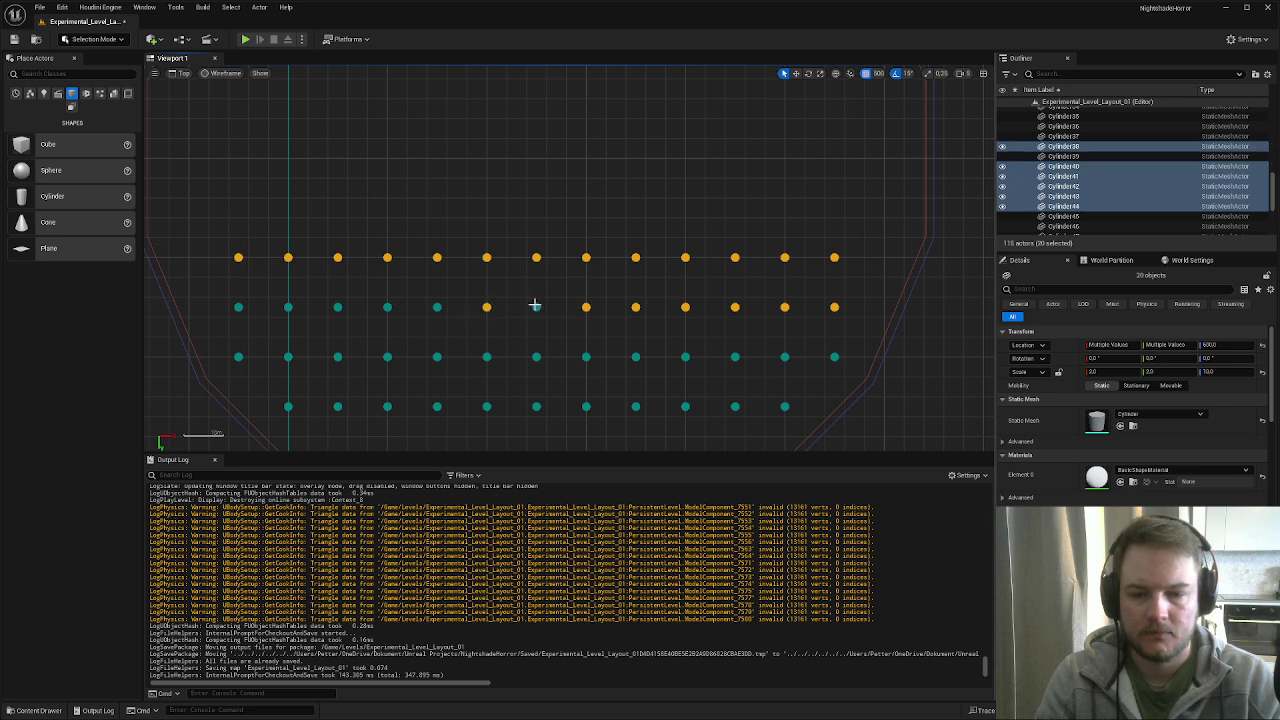
{"action": "left_click", "coordinate": [536, 307], "text": "ctrl"}
{"action": "left_click_drag", "start_coordinate": [229, 294], "coordinate": [458, 370]}
{"action": "right_click_drag", "start_coordinate": [517, 357], "coordinate": [590, 338]}
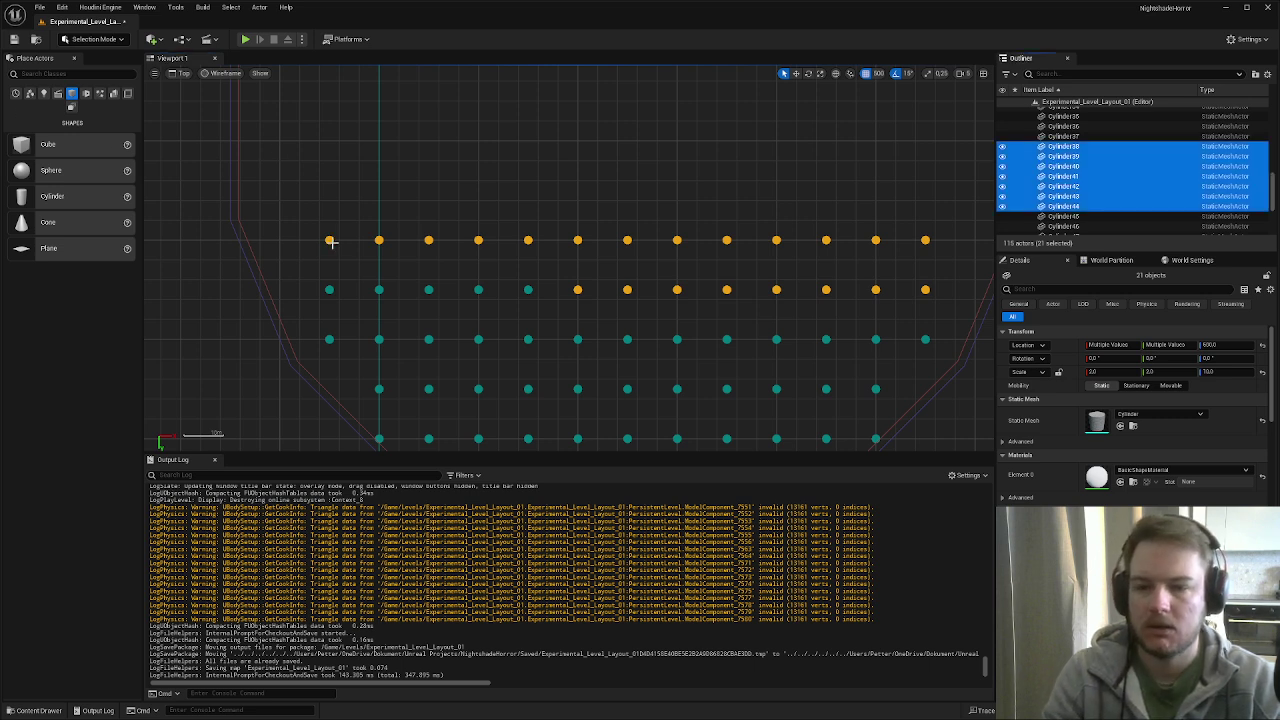
{"action": "right_click_drag", "start_coordinate": [331, 239], "coordinate": [324, 191]}
- Select all cylinders in the three uppermost 13-cylinder rows with area selections
{"action": "left_click_drag", "start_coordinate": [298, 216], "coordinate": [534, 310]}
{"action": "mouse_move", "coordinate": [296, 167]}
{"action": "left_mouse_down", "text": "shift"}
{"action": "mouse_move", "coordinate": [569, 192]}
{"action": "mouse_move", "coordinate": [785, 293]}
{"action": "left_mouse_up", "text": "shift"}
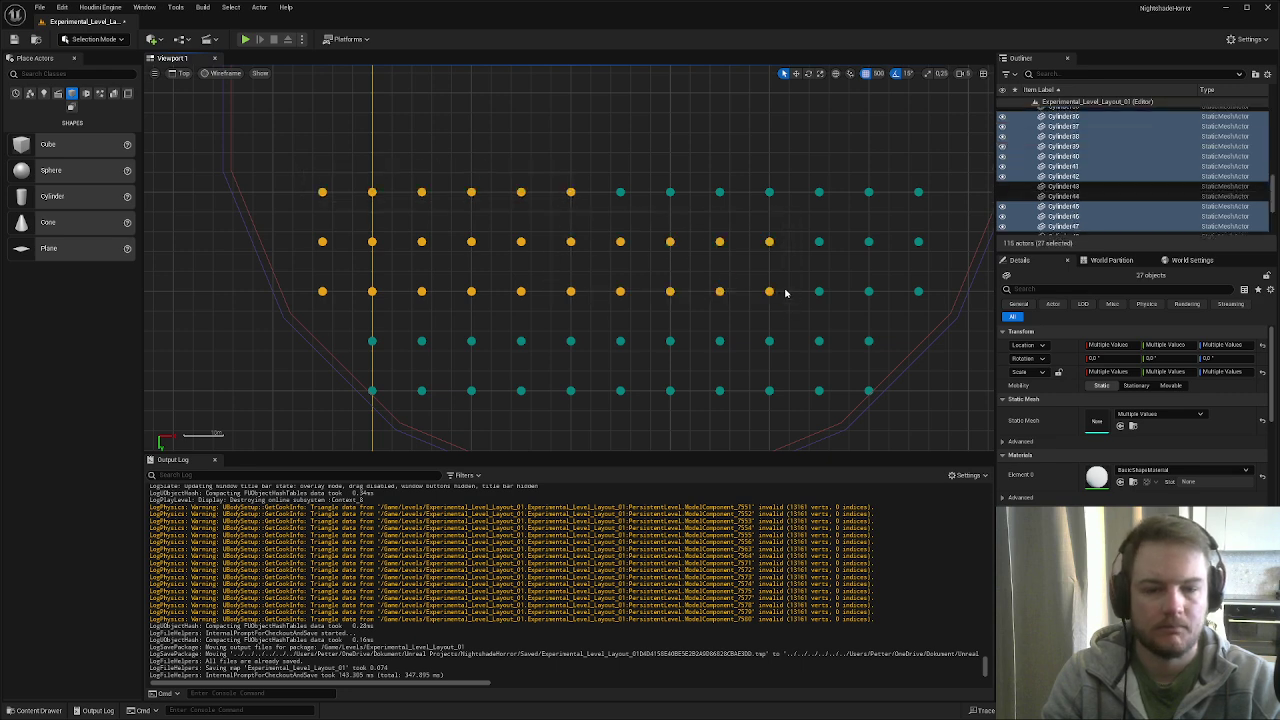
{"action": "left_click_drag", "start_coordinate": [602, 176], "coordinate": [936, 204], "text": "shift"}
{"action": "left_click_drag", "start_coordinate": [800, 226], "coordinate": [932, 308], "text": "shift"}
{"action": "scroll", "coordinate": [892, 294], "scroll_direction": "down", "scroll_amount": 2}
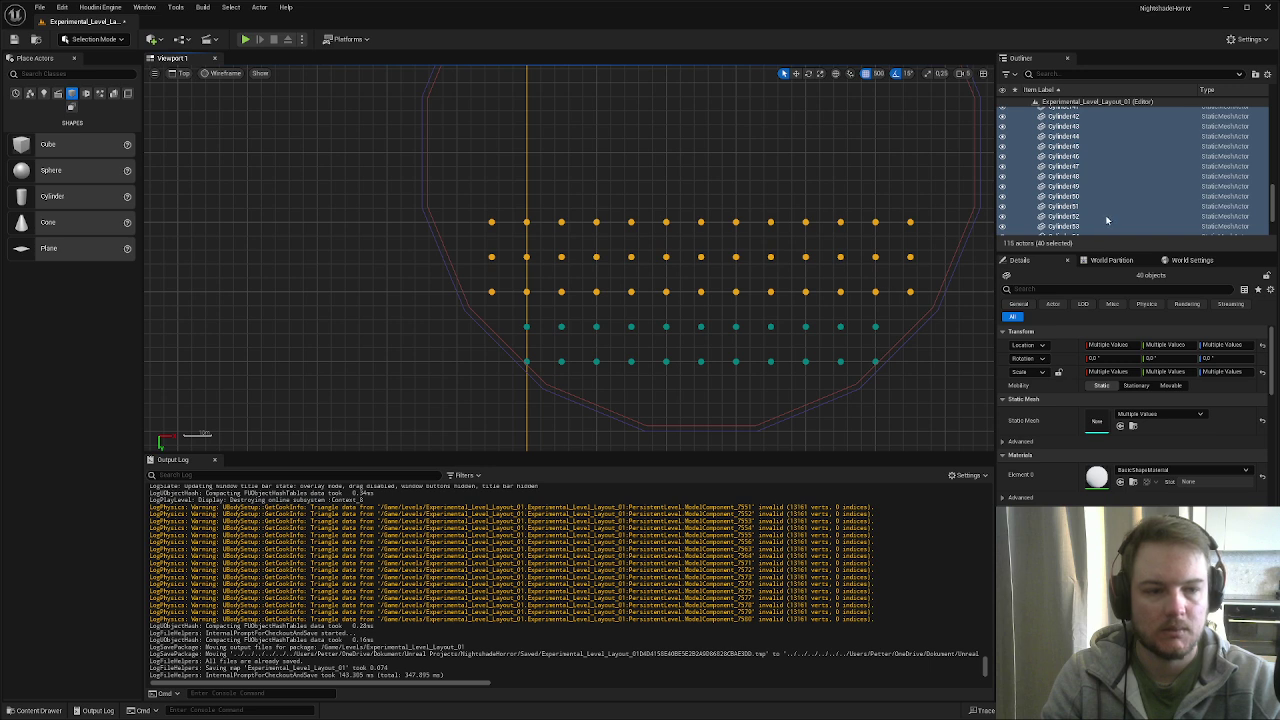
- Remove the Cube actor from the selection so that only the three rows' cylinders are included
{"action": "scroll", "coordinate": [1110, 218], "scroll_direction": "up", "scroll_amount": 10}
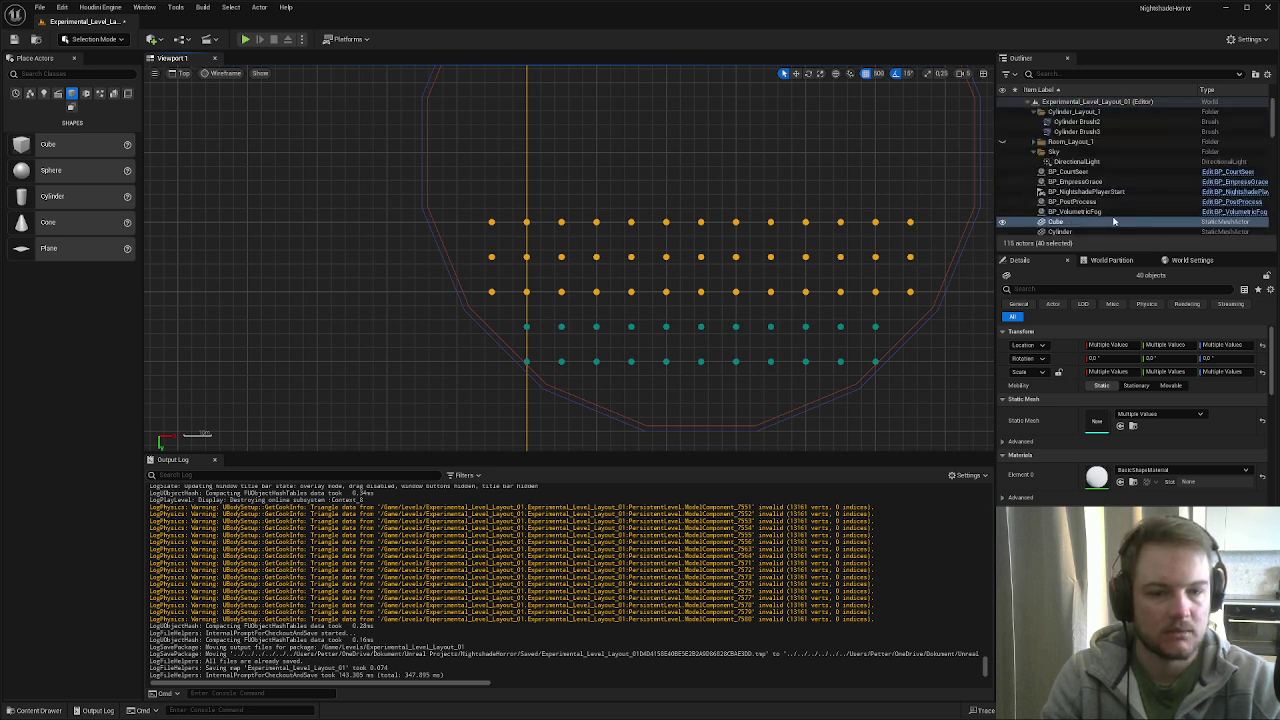
{"action": "scroll", "coordinate": [1114, 221], "scroll_direction": "down", "scroll_amount": 3}
{"action": "scroll", "coordinate": [1113, 221], "scroll_direction": "up", "scroll_amount": 2}
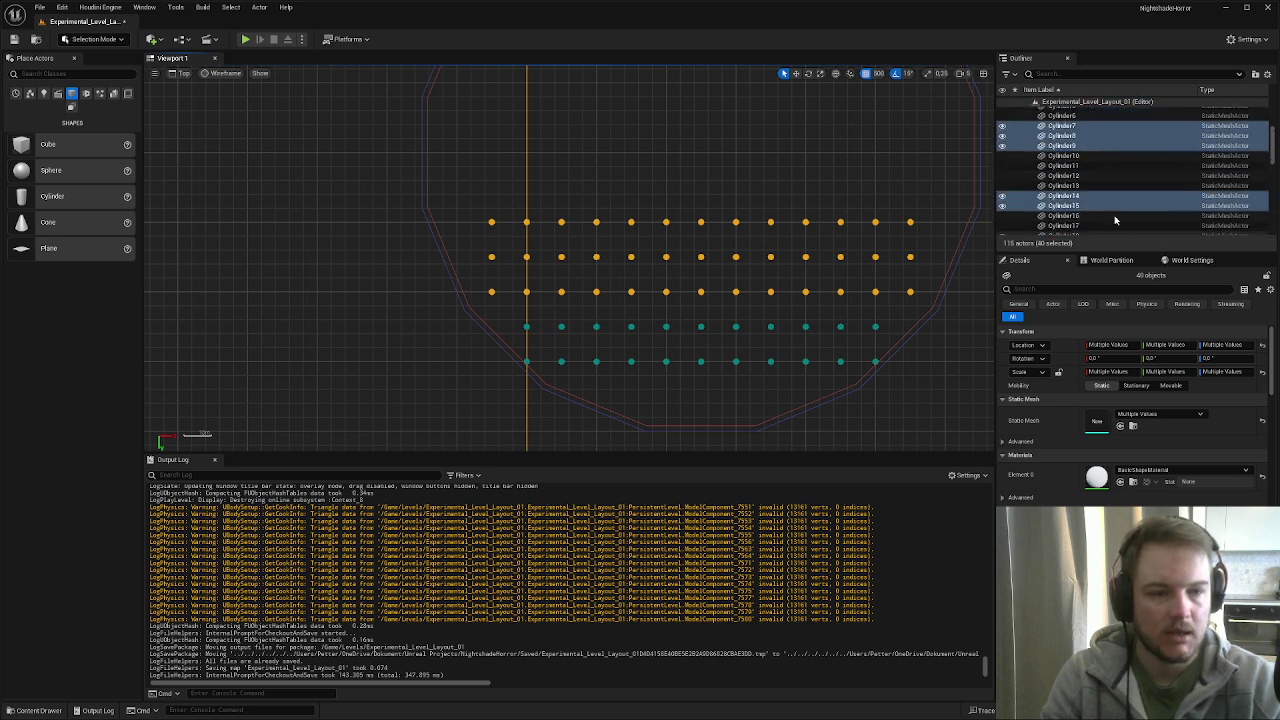
{"action": "scroll", "coordinate": [1113, 221], "scroll_direction": "up", "scroll_amount": 2}
{"action": "left_click", "coordinate": [1060, 221], "text": "ctrl"}
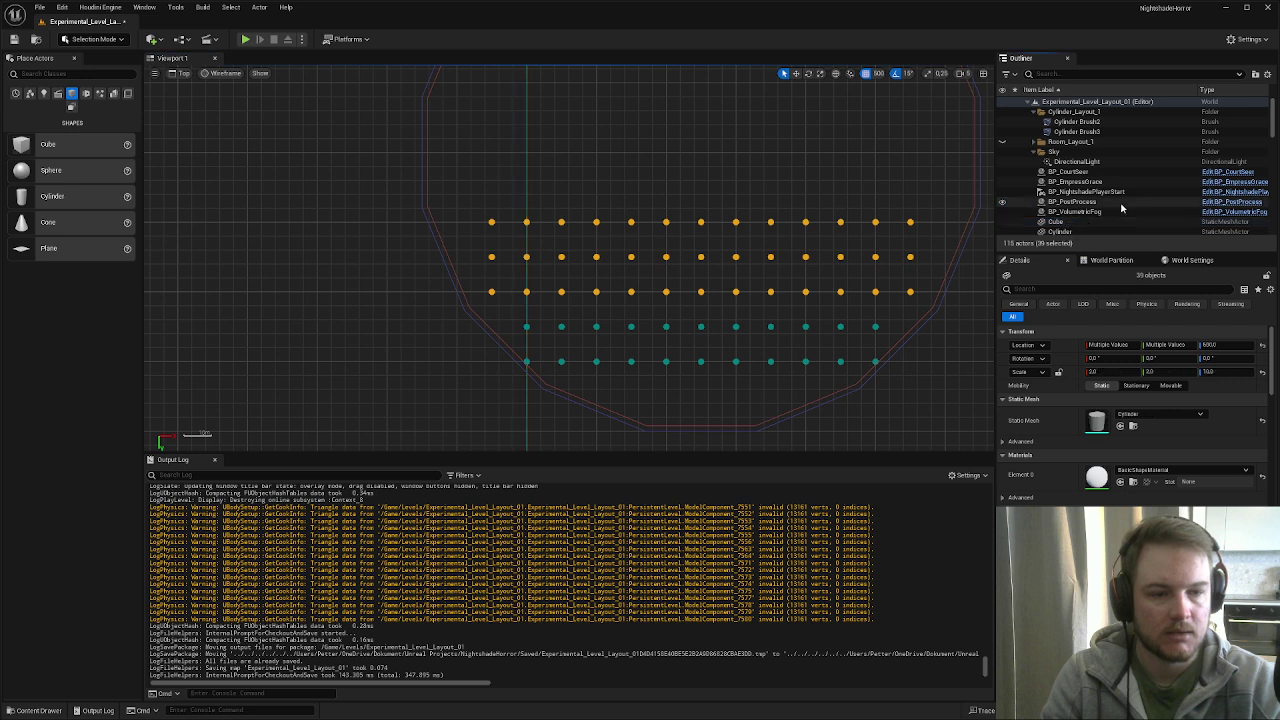
{"action": "scroll", "coordinate": [1121, 207], "scroll_direction": "down", "scroll_amount": 6}
{"action": "scroll", "coordinate": [1120, 205], "scroll_direction": "down", "scroll_amount": 10}
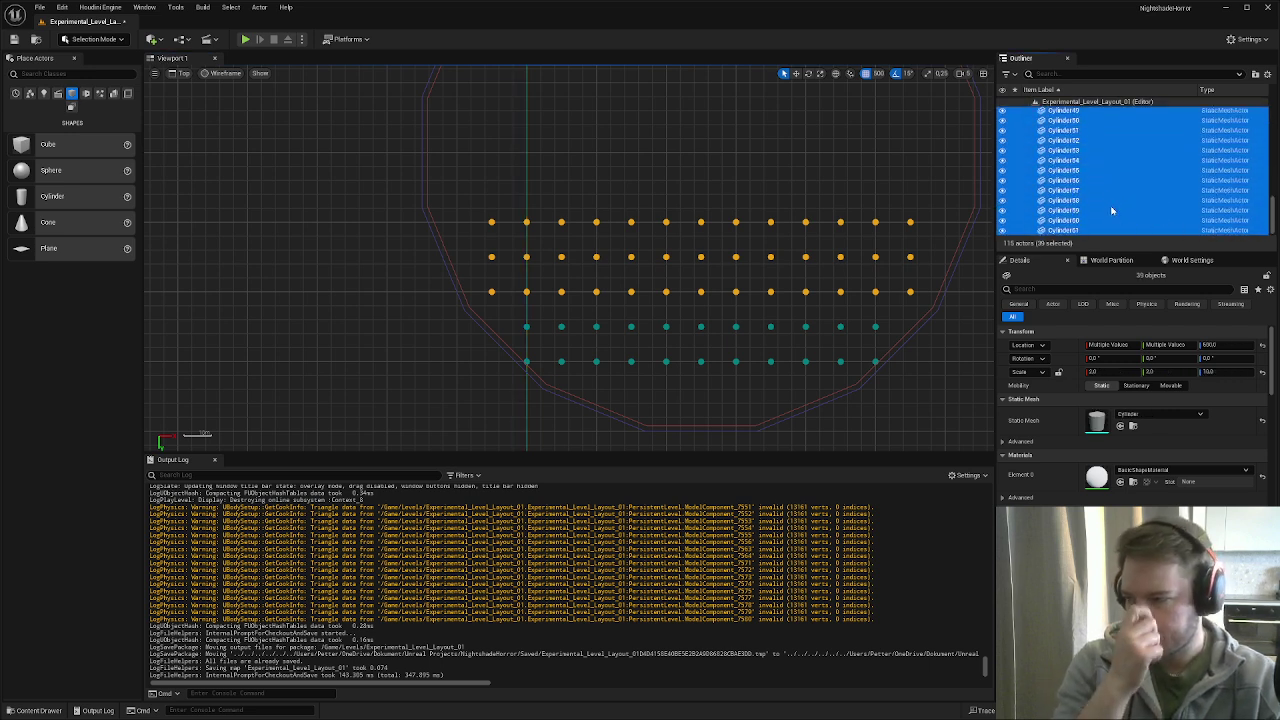
- Duplicate the three selected cylinder rows along the Y axis toward the room's centre, leaving a gap of one empty row
{"action": "right_click_drag", "start_coordinate": [856, 279], "coordinate": [747, 266]}
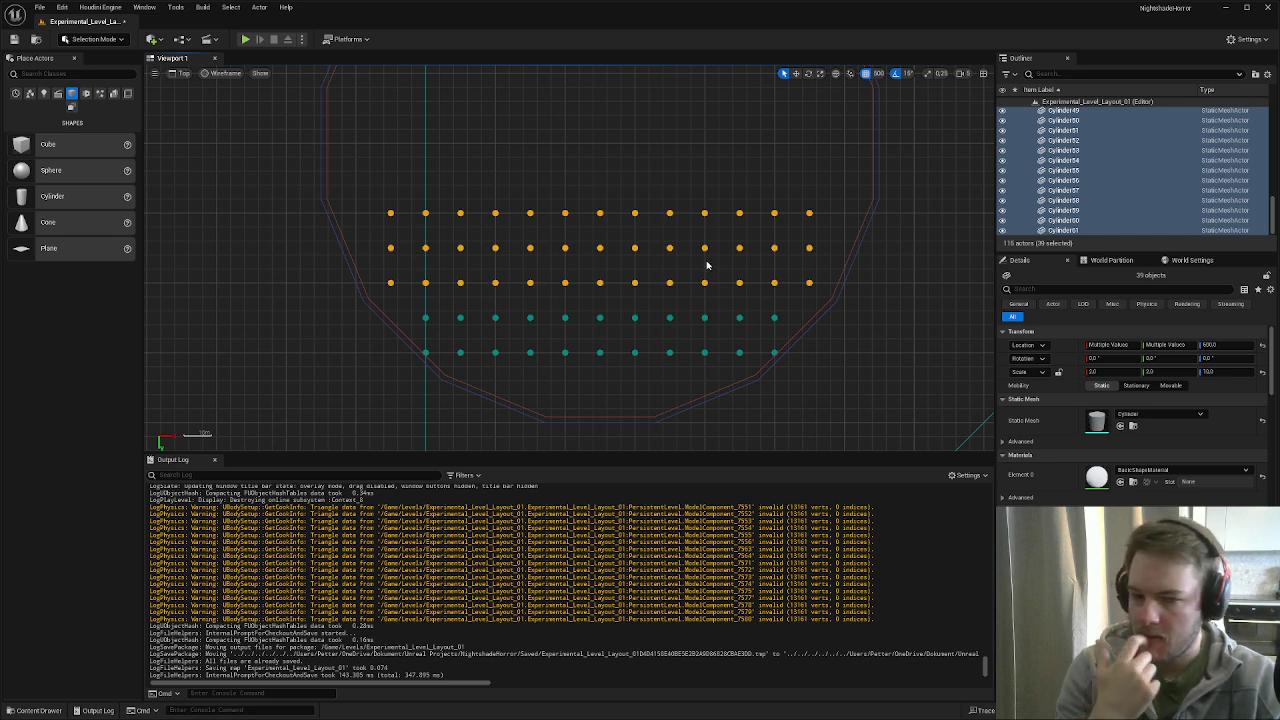
{"action": "right_click_drag", "start_coordinate": [706, 265], "coordinate": [755, 335]}
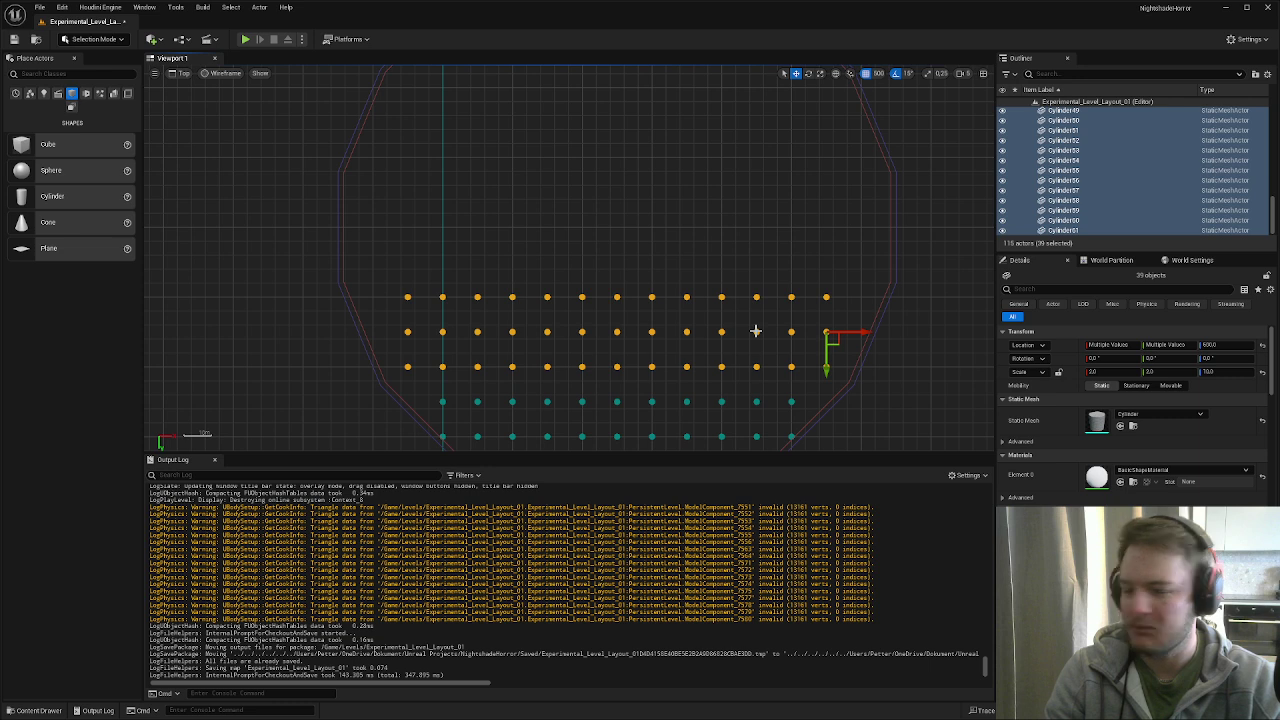
{"action": "right_click_drag", "start_coordinate": [755, 331], "coordinate": [771, 321]}
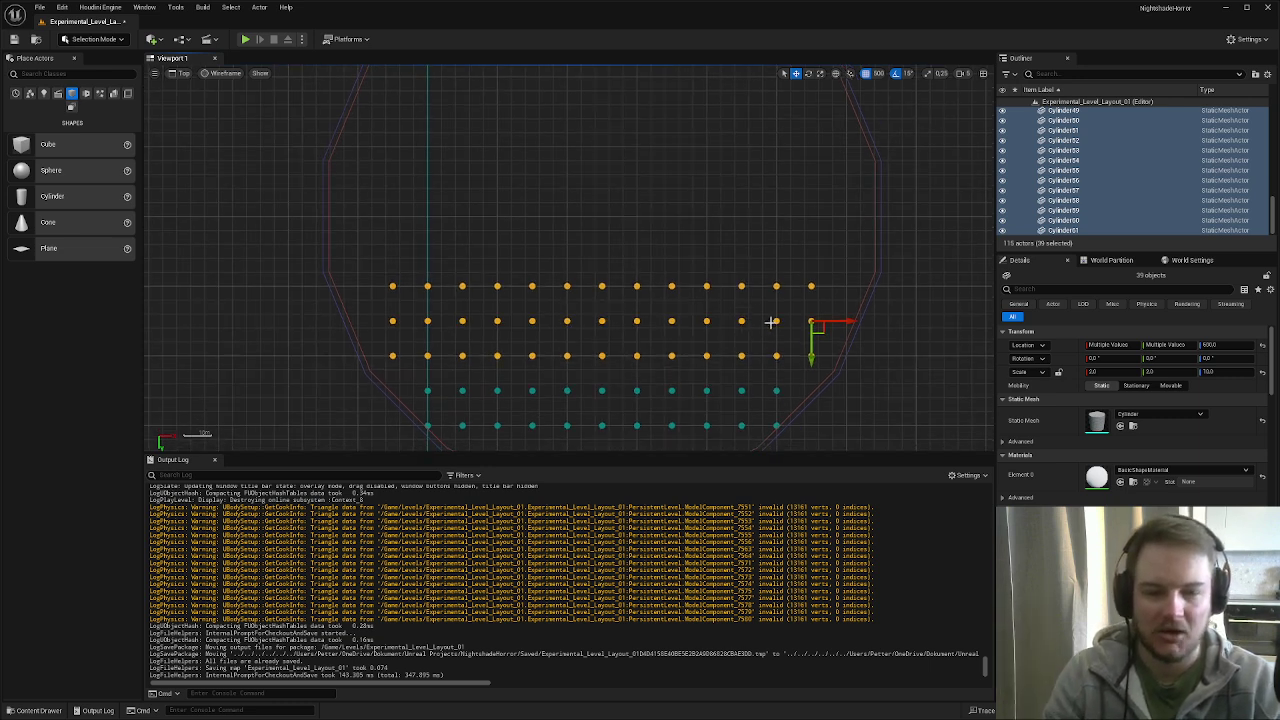
{"action": "scroll", "coordinate": [771, 321], "scroll_direction": "up", "scroll_amount": 1}
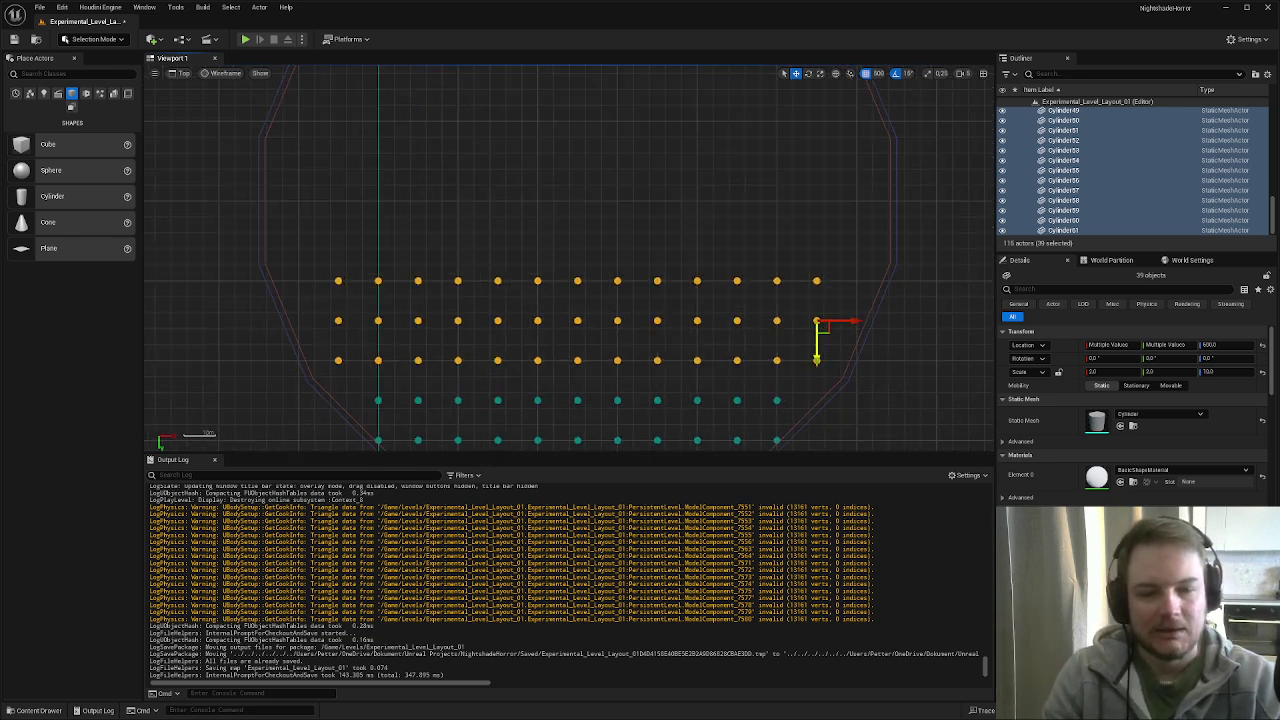
{"action": "left_click_drag", "start_coordinate": [817, 341], "coordinate": [817, 141], "text": "alt"}
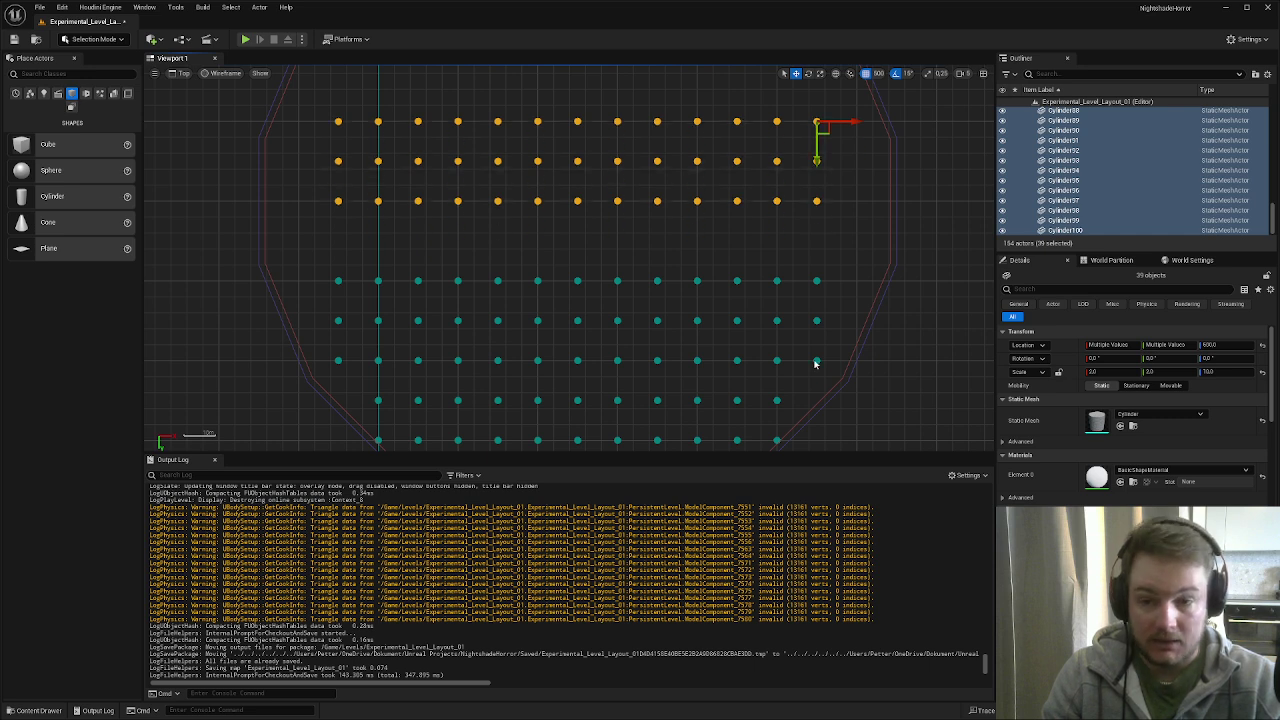
- Try to duplicate the copied row nearest the gap and offset the duplicate's Y location by +1250
{"action": "right_click_drag", "start_coordinate": [643, 349], "coordinate": [646, 414]}
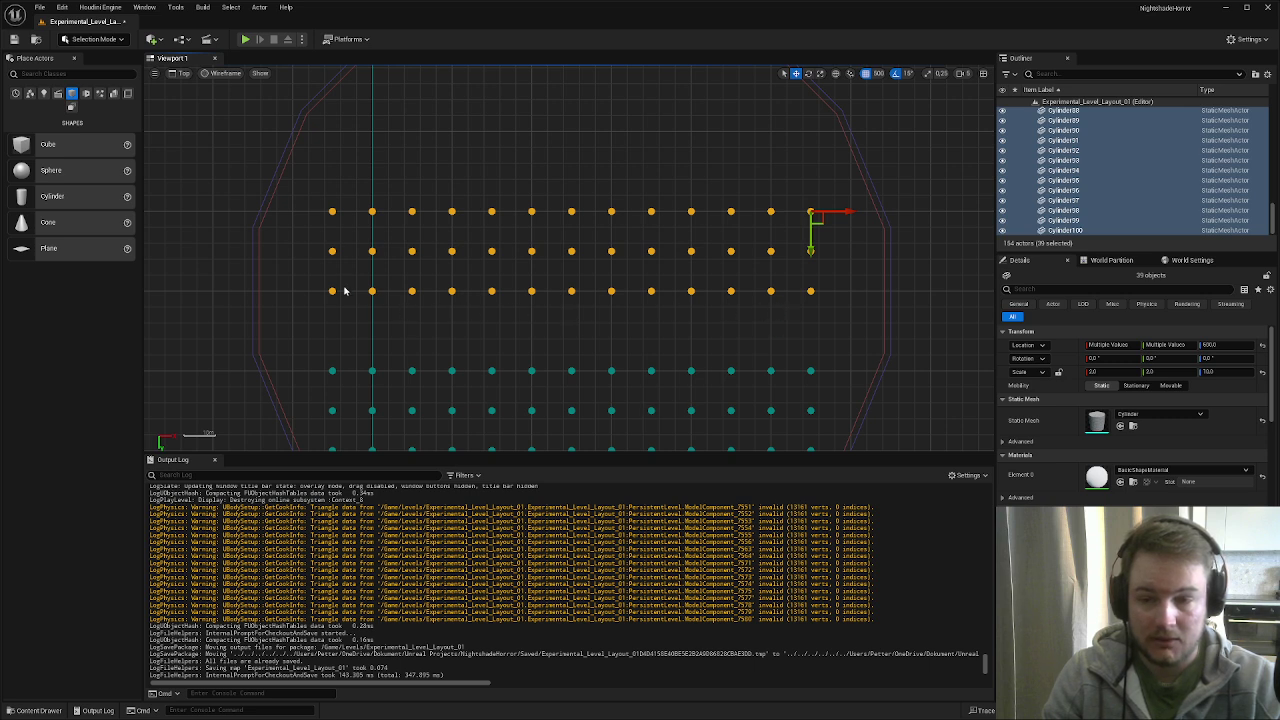
{"action": "left_click_drag", "start_coordinate": [315, 284], "coordinate": [827, 337]}
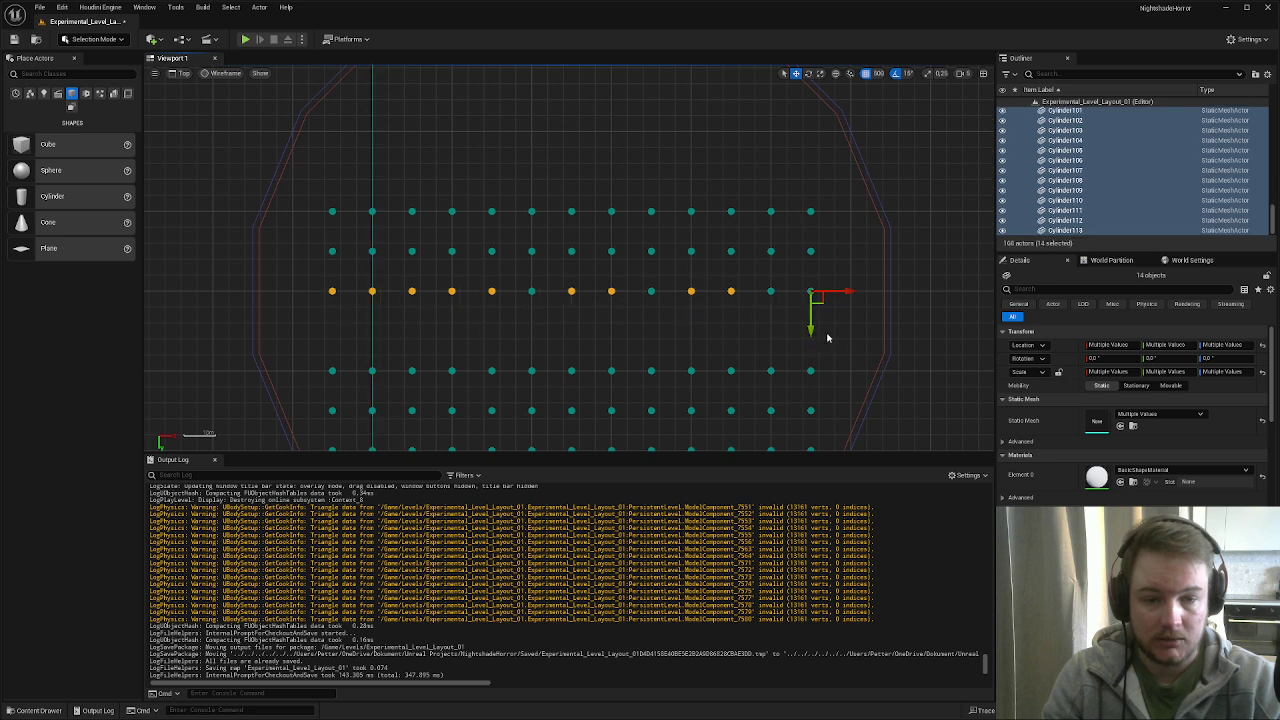
{"action": "left_click", "coordinate": [1165, 344]}
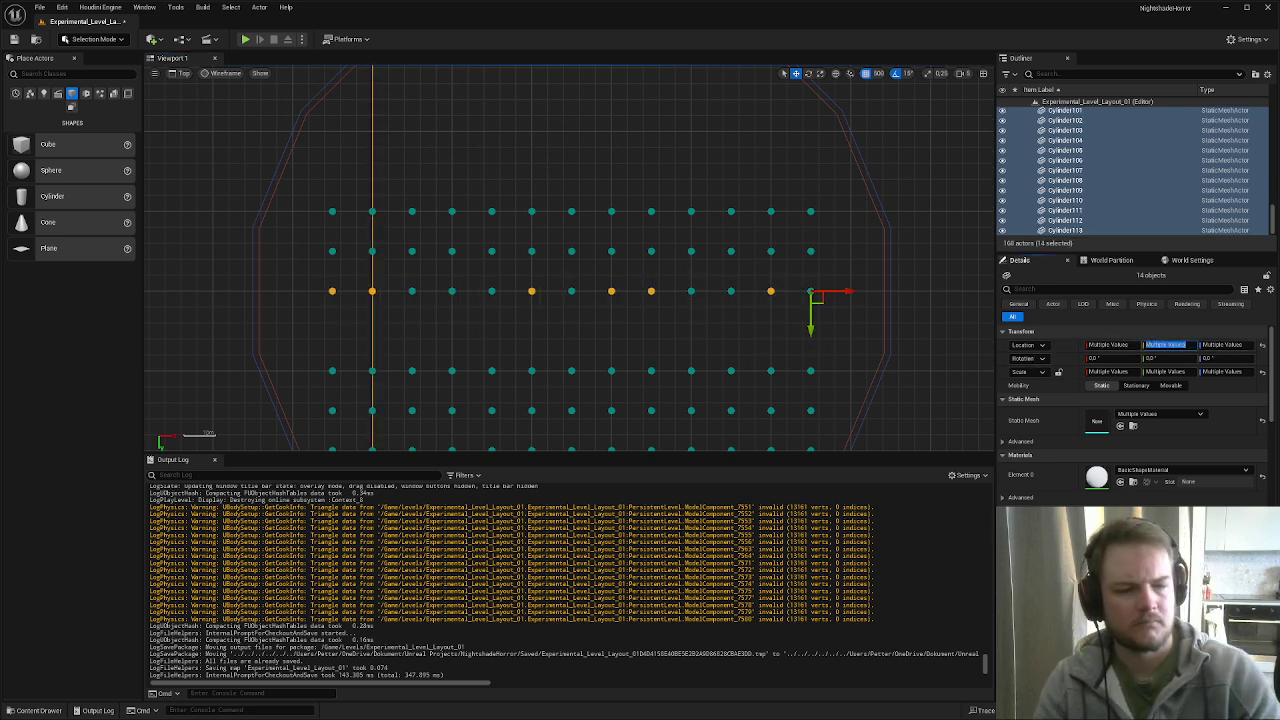
{"action": "key", "text": "Right"}
{"action": "type", "text": "+1250"}
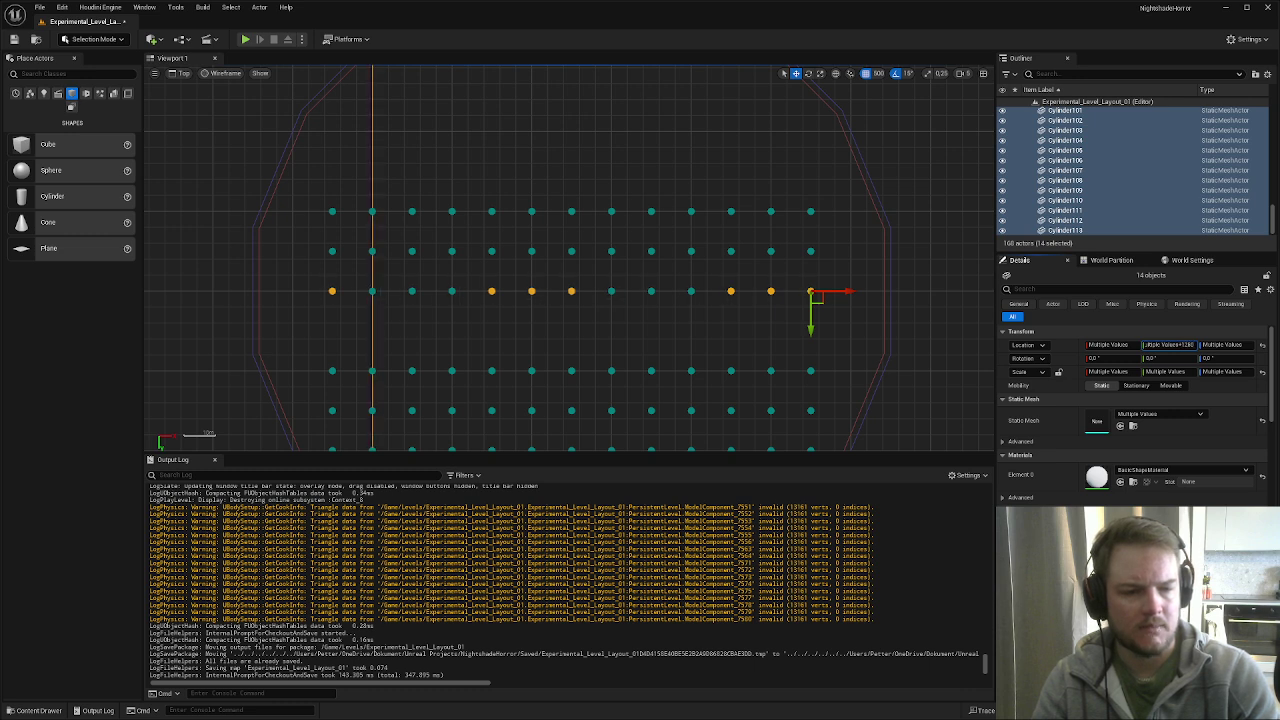
{"action": "key", "text": "Return"}
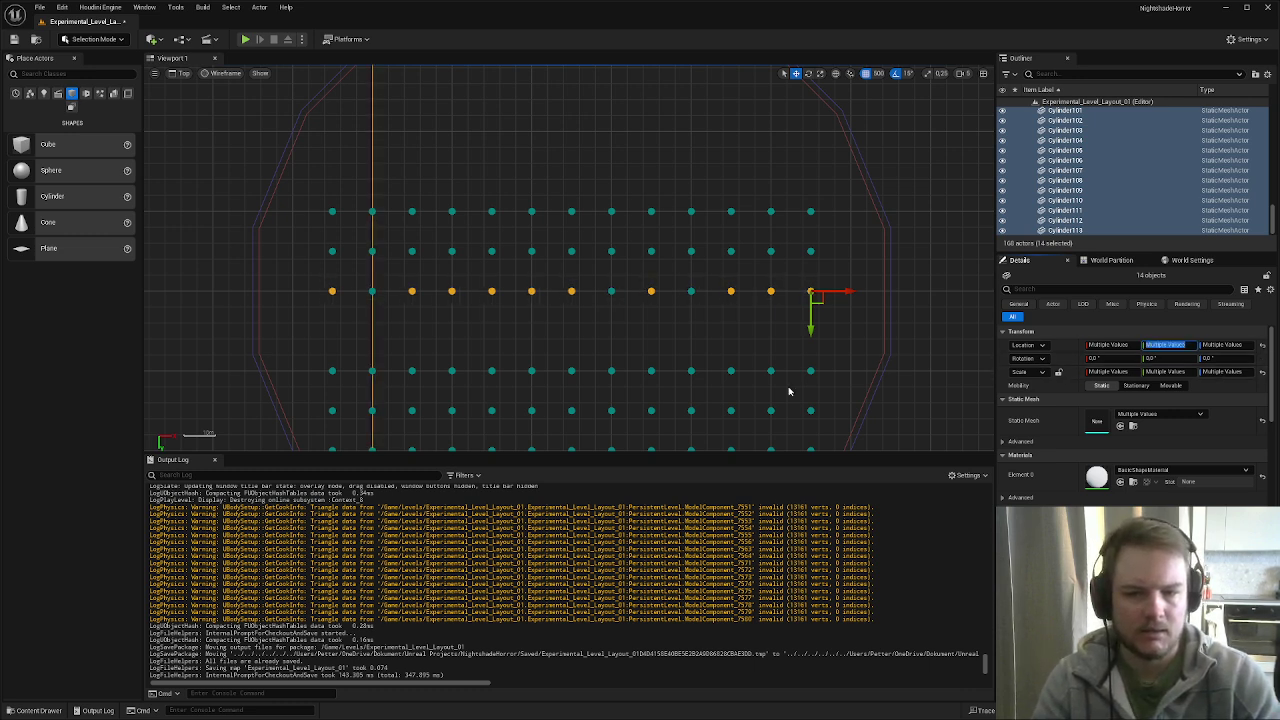
{"action": "right_click_drag", "start_coordinate": [785, 388], "coordinate": [810, 350]}
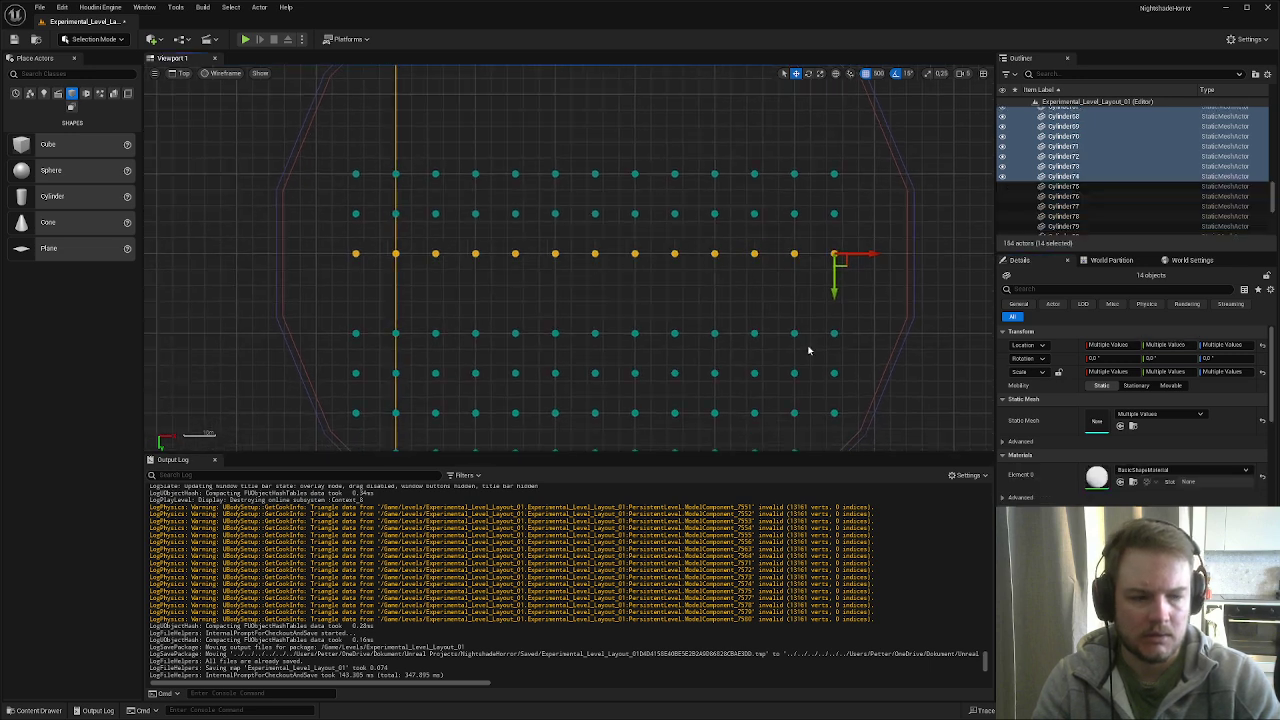
{"action": "key", "text": "ctrl+z"}
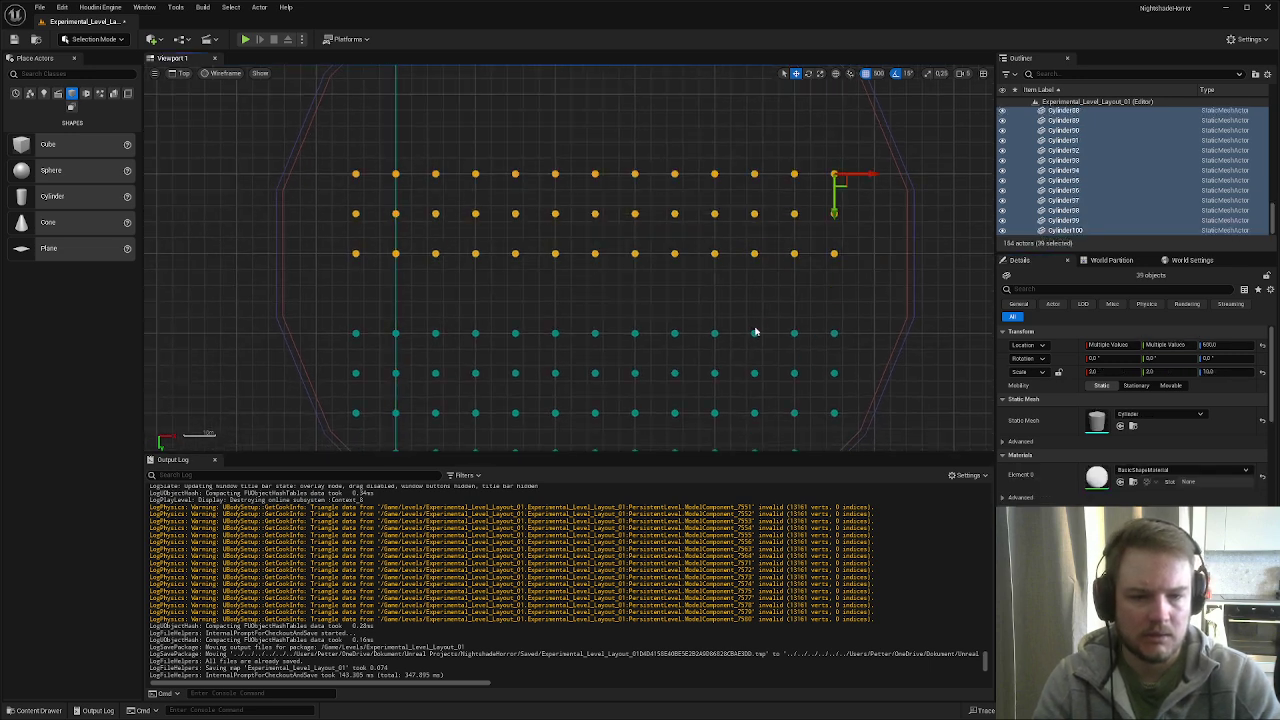
{"action": "key", "text": "Escape"}
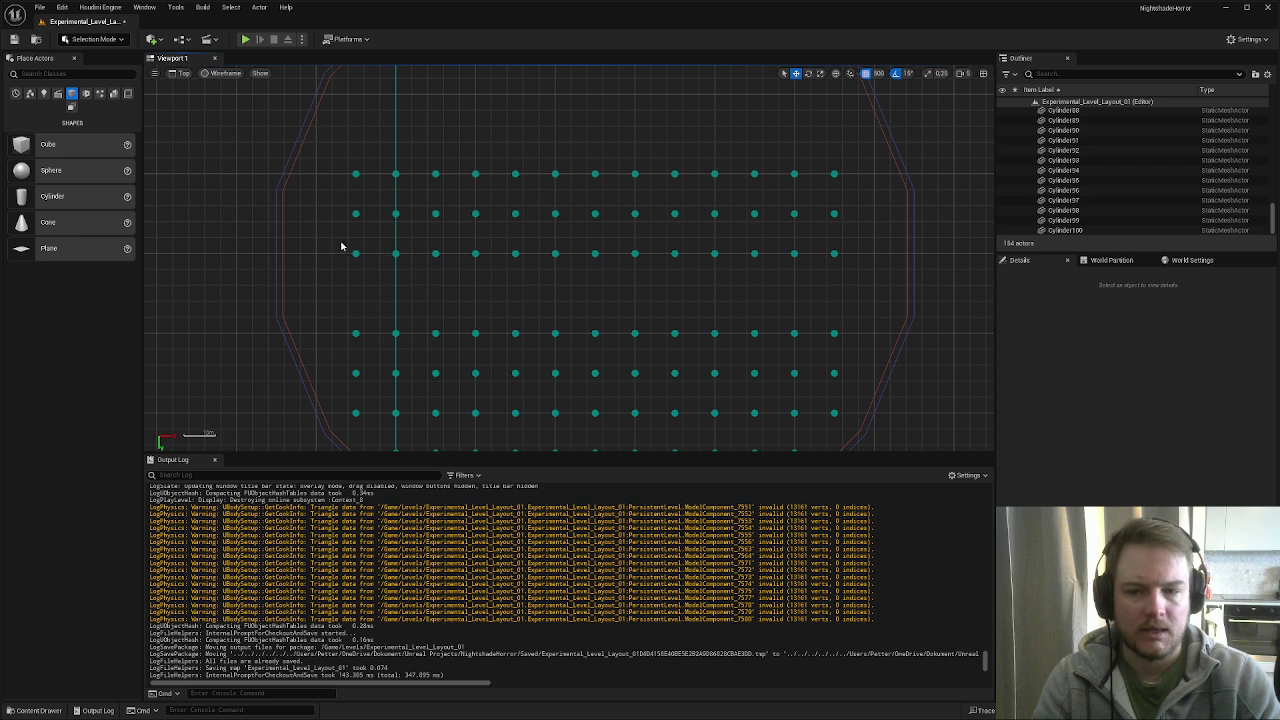
{"action": "left_click_drag", "start_coordinate": [341, 241], "coordinate": [864, 278]}
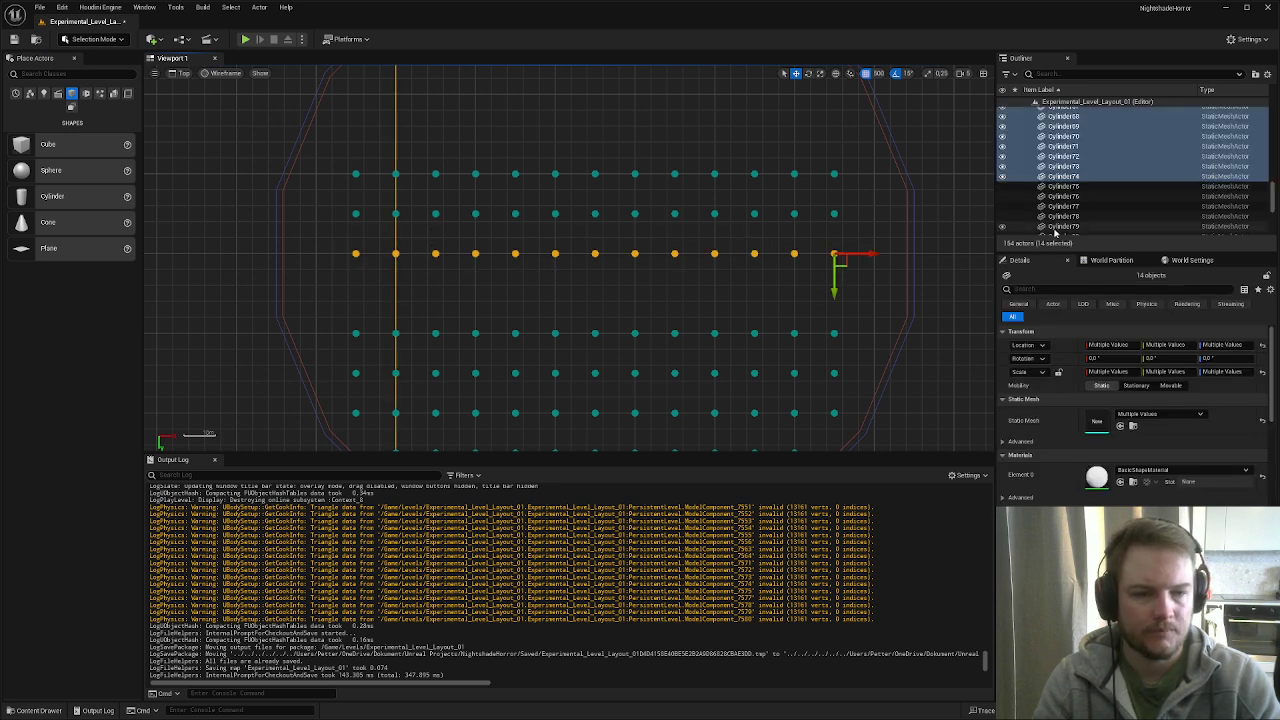
{"action": "scroll", "coordinate": [1065, 215], "scroll_direction": "up", "scroll_amount": 10}
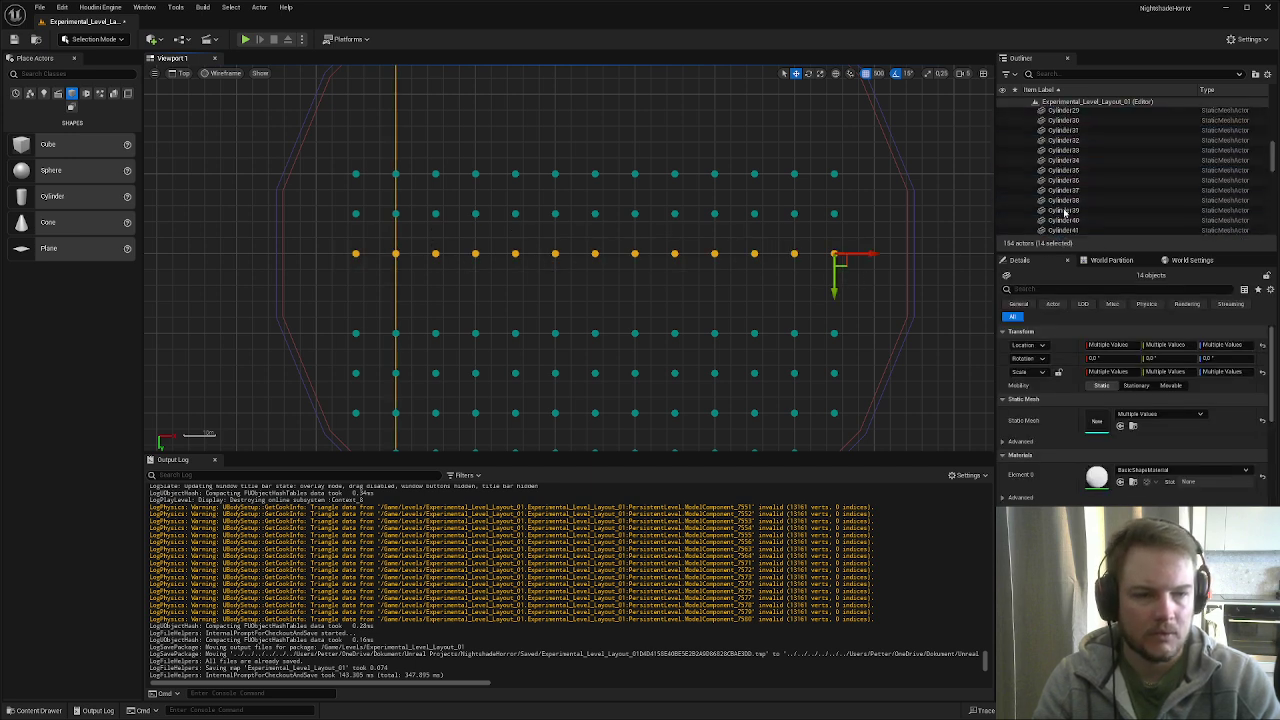
{"action": "scroll", "coordinate": [1065, 215], "scroll_direction": "up", "scroll_amount": 5}
{"action": "left_click", "coordinate": [1060, 214]}
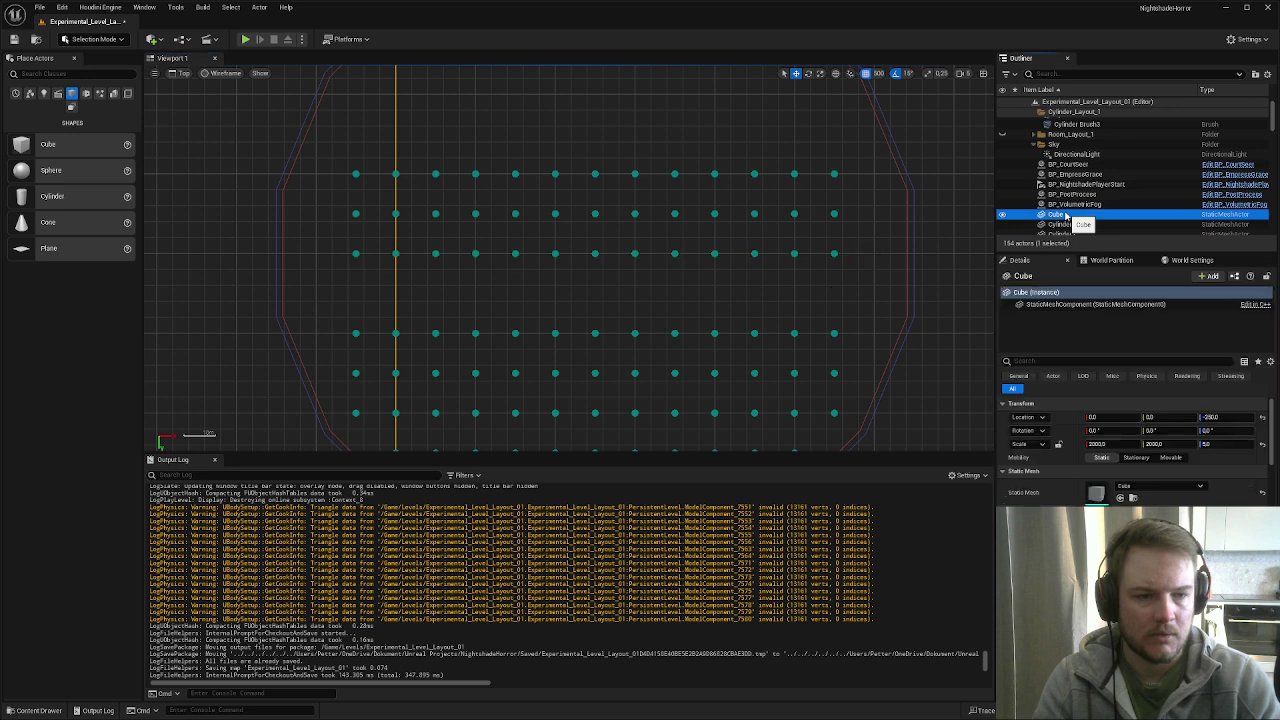
{"action": "right_click", "coordinate": [1065, 215]}
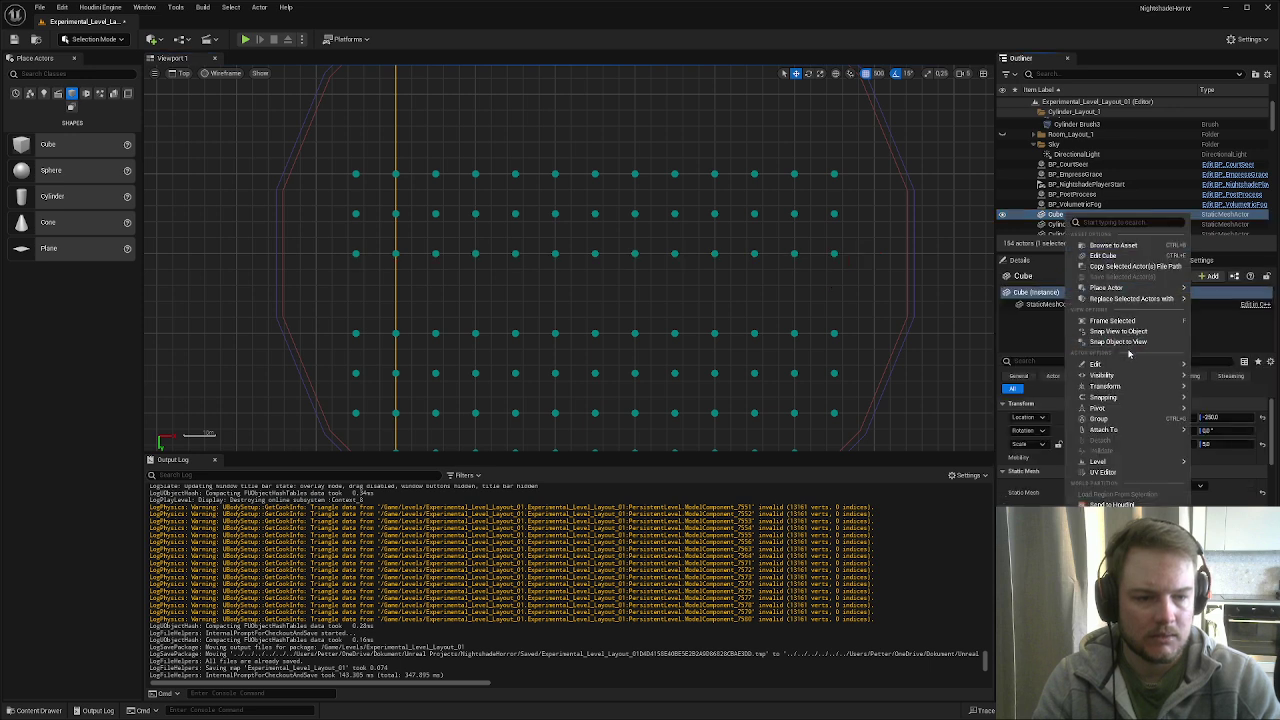
{"action": "mouse_move", "coordinate": [1130, 386]}
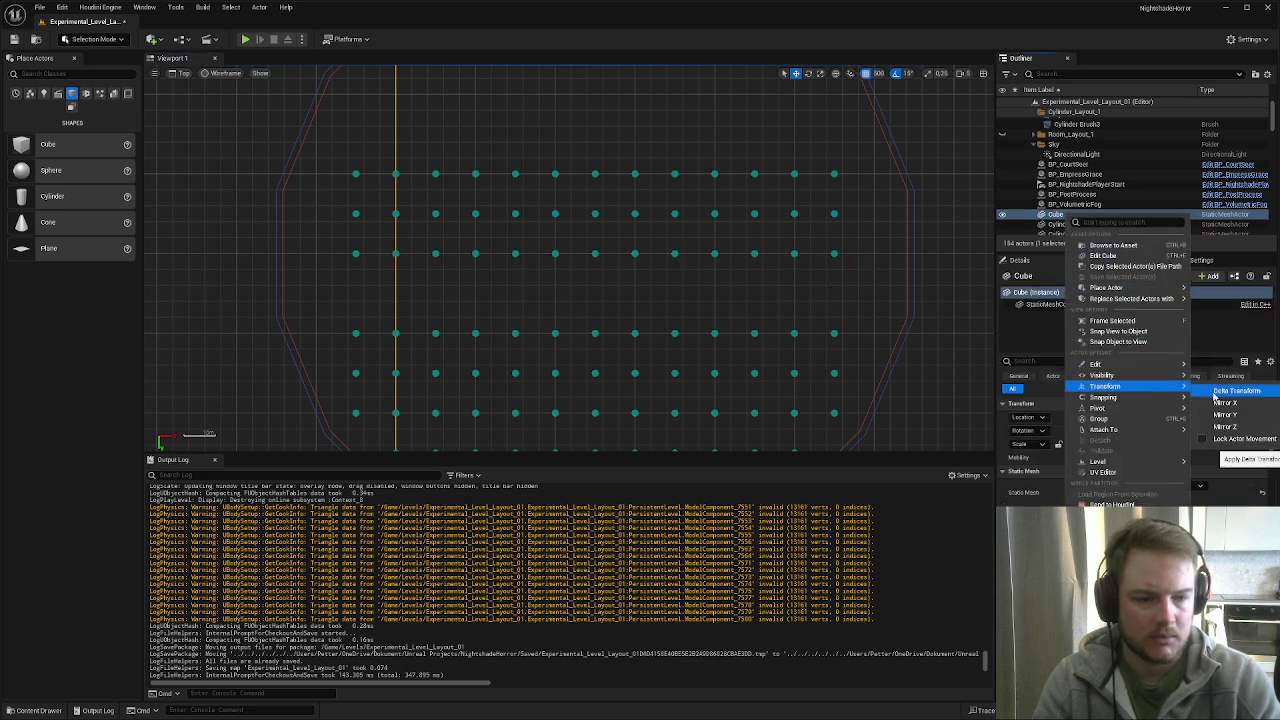
{"action": "right_click_drag", "start_coordinate": [691, 349], "coordinate": [480, 257]}
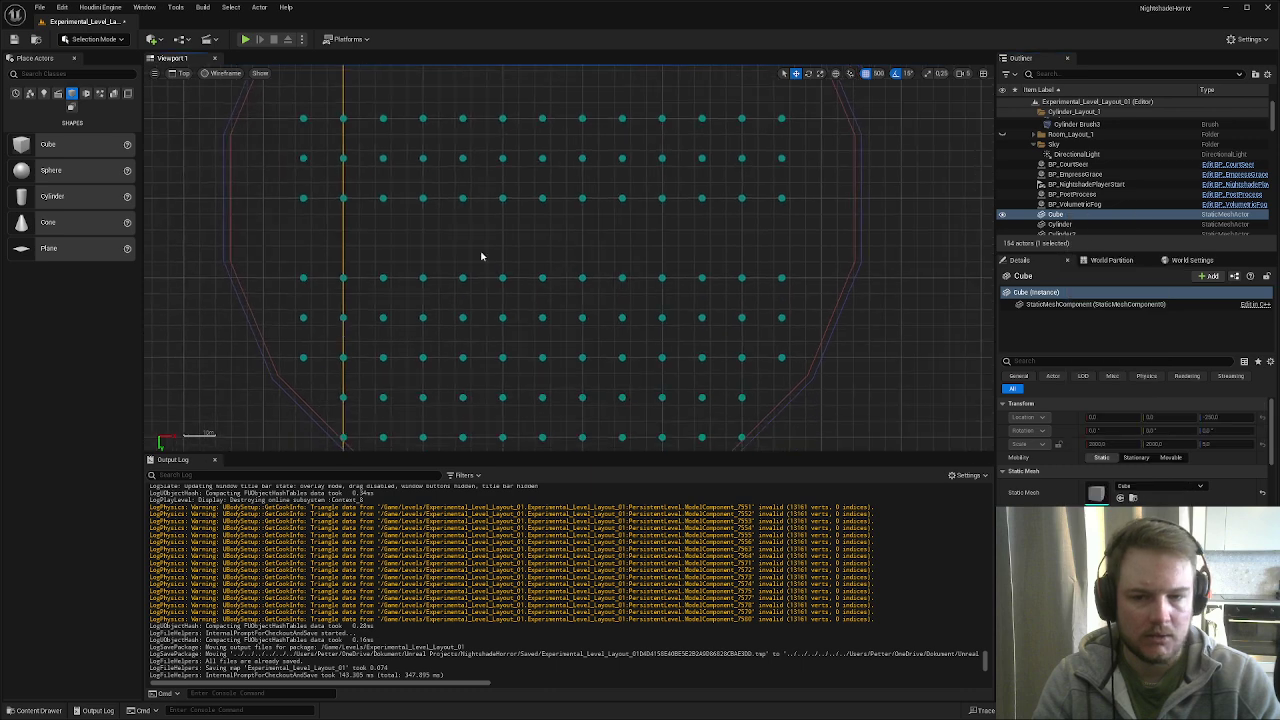
- Select the 13-cylinder row just above the empty gap and hide the Cube actor so that it drops out of the selection
{"action": "left_click_drag", "start_coordinate": [287, 191], "coordinate": [800, 232]}
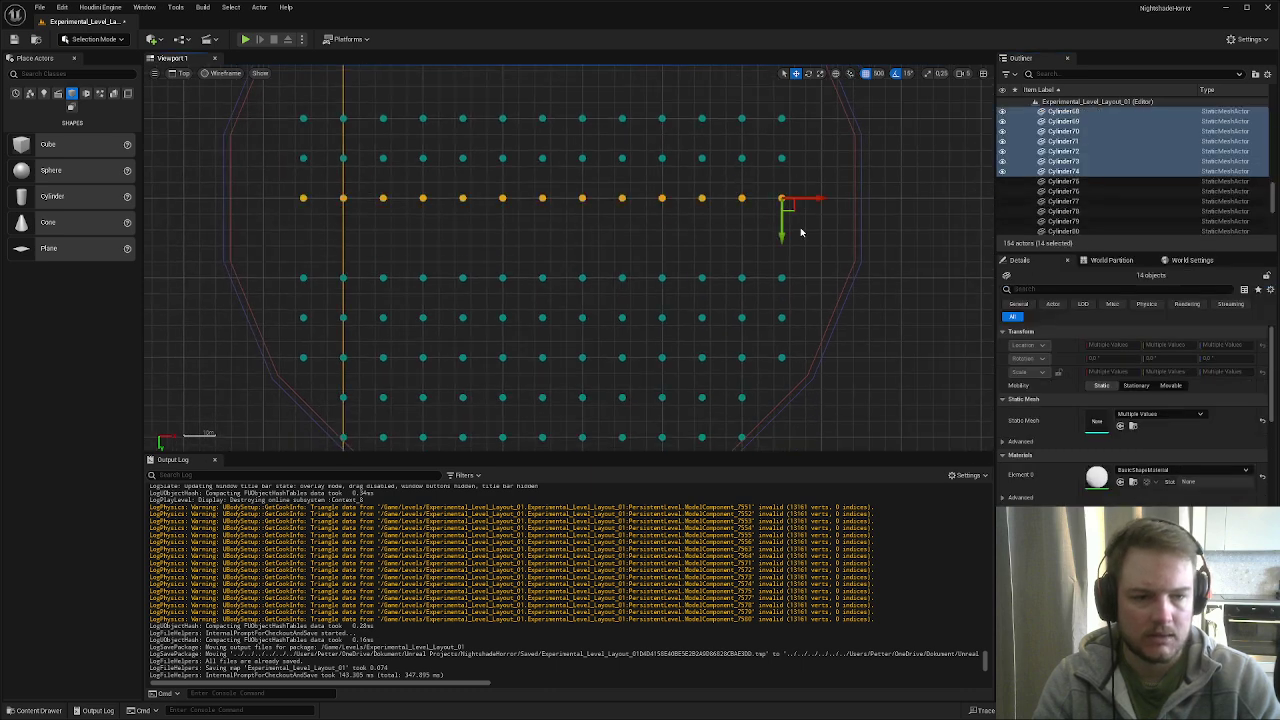
{"action": "left_click_drag", "start_coordinate": [1272, 197], "coordinate": [1265, 120]}
{"action": "scroll", "coordinate": [1265, 120], "scroll_direction": "down", "scroll_amount": 1}
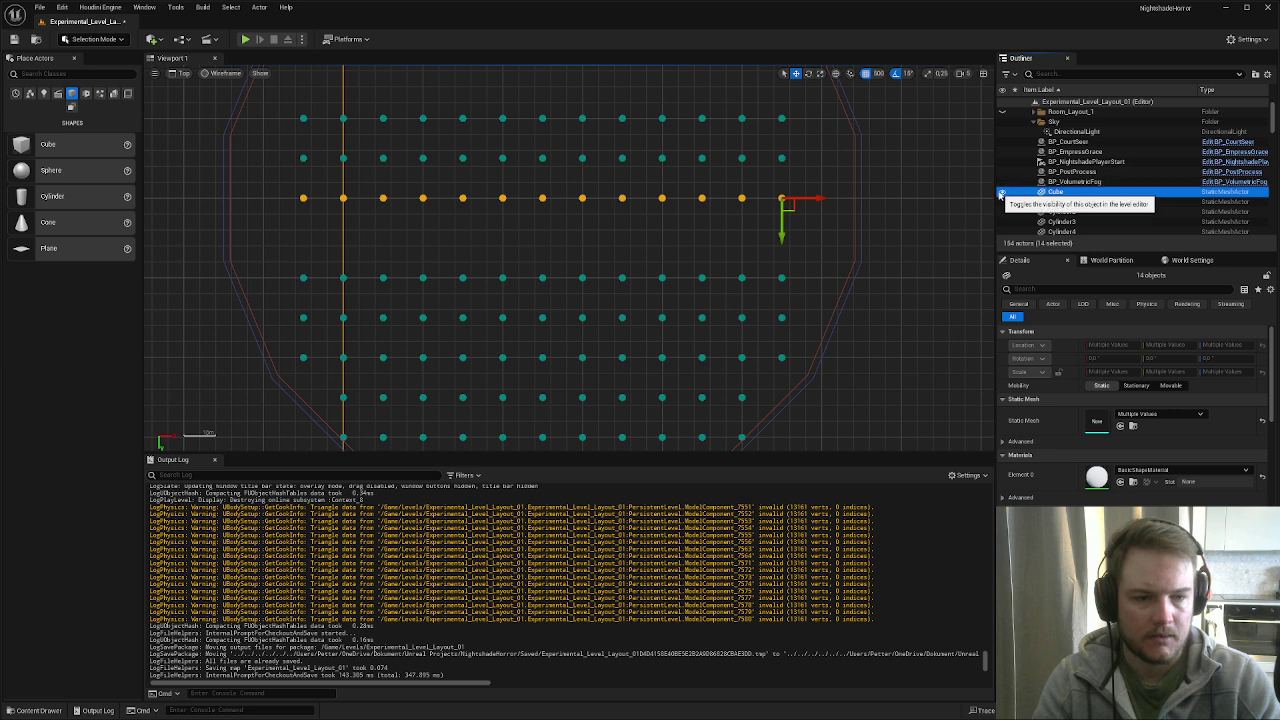
{"action": "left_click", "coordinate": [1055, 191], "text": "ctrl"}
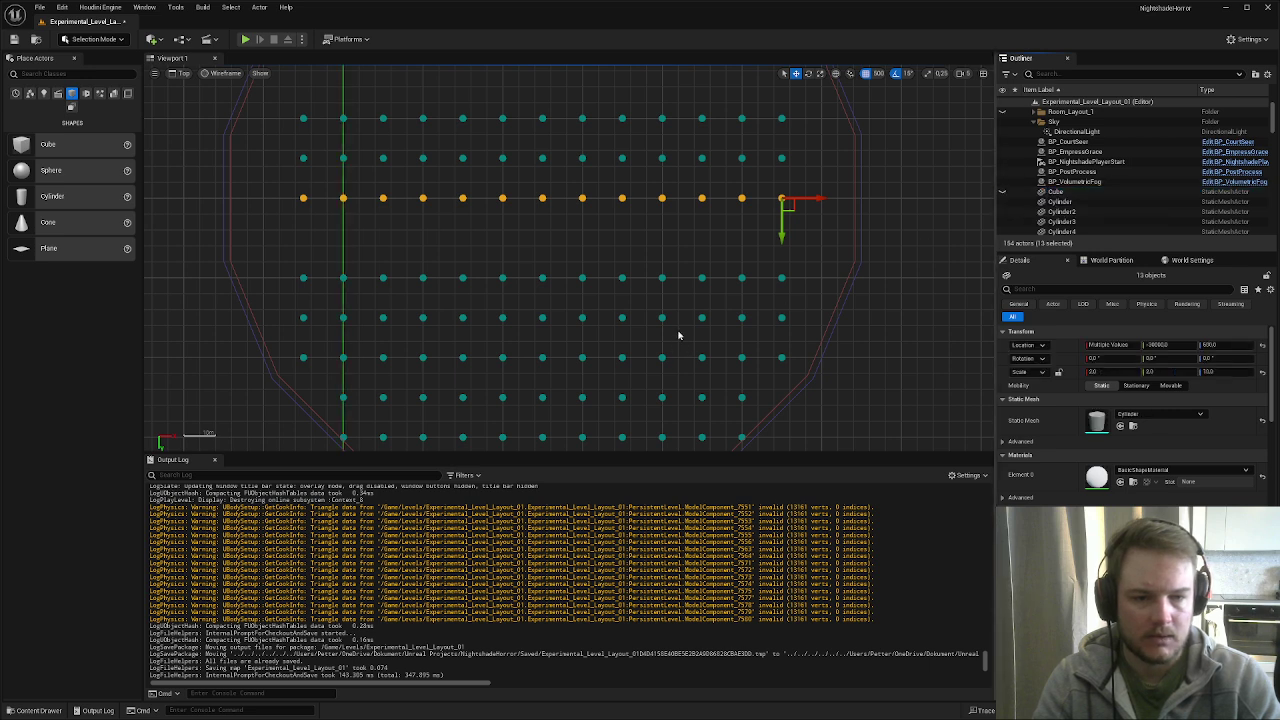
{"action": "right_click_drag", "start_coordinate": [677, 334], "coordinate": [795, 316]}
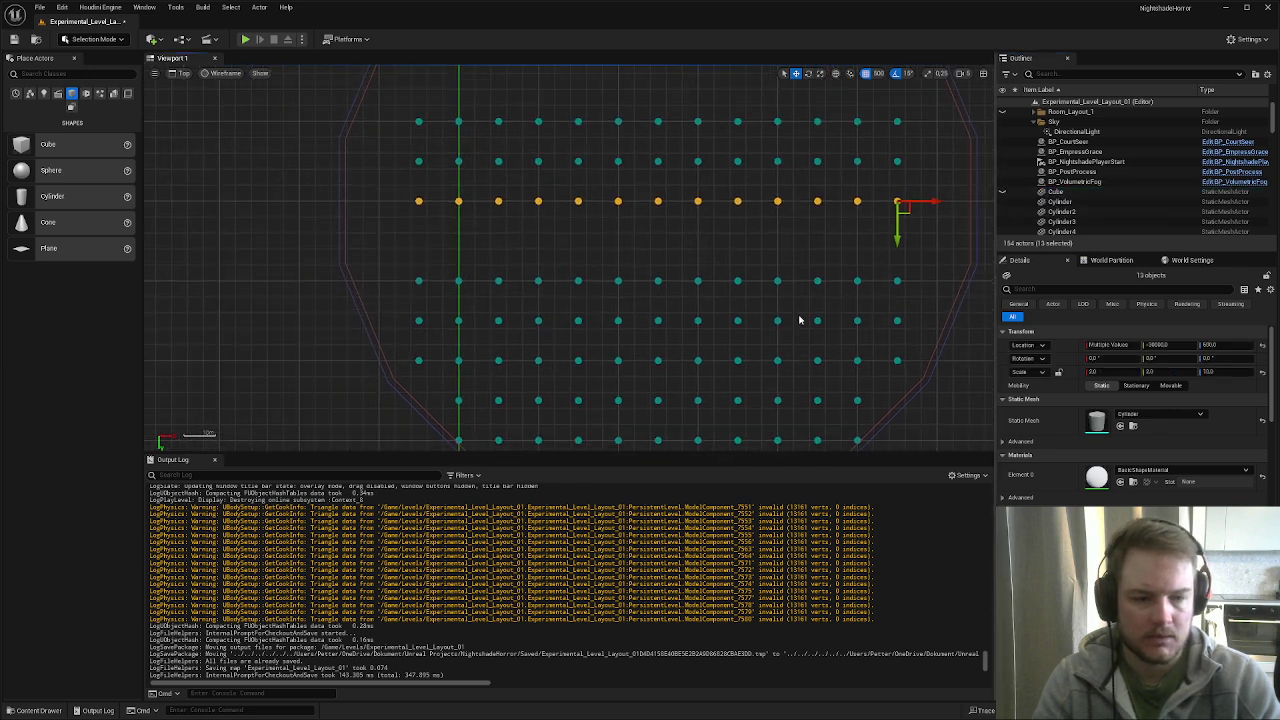
- Try to offset the selected row's Y location by +1250 without duplicating it, and undo the move
{"action": "left_click", "coordinate": [1180, 344]}
{"action": "type", "text": "1250"}
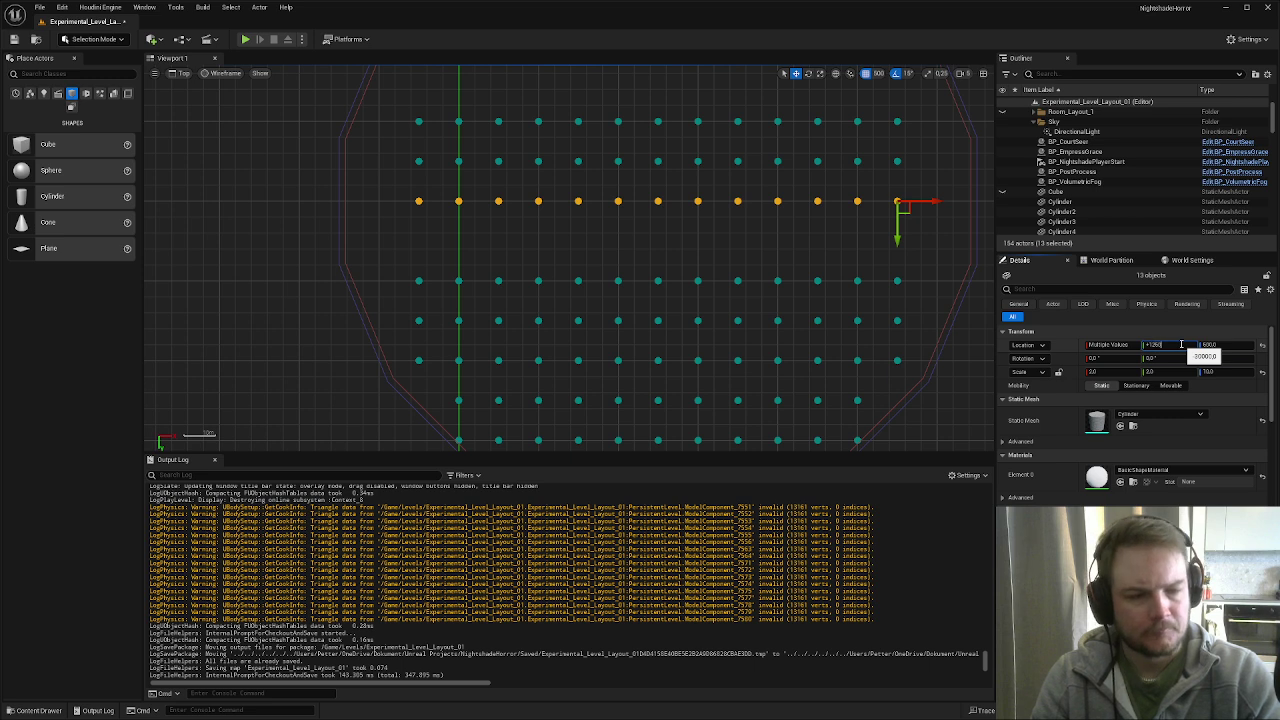
{"action": "key", "text": "Return"}
{"action": "right_click_drag", "start_coordinate": [517, 243], "coordinate": [449, 237]}
{"action": "key", "text": "ctrl+z"}
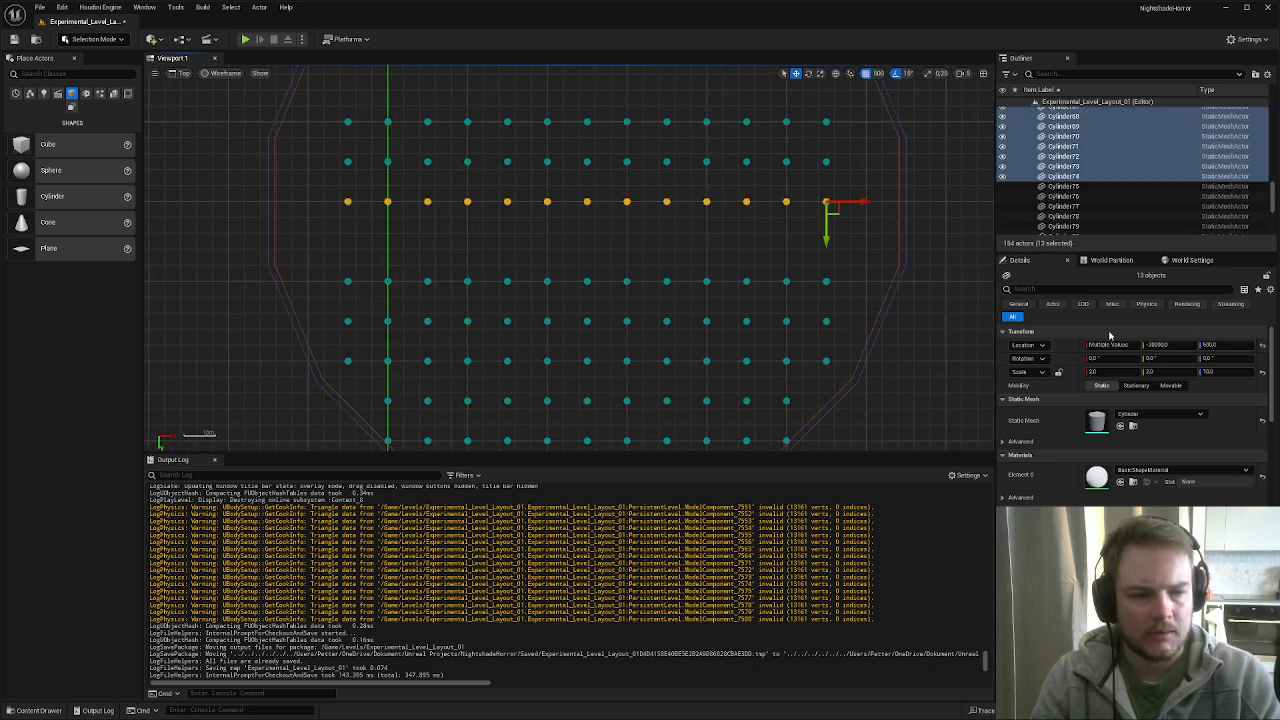
{"action": "left_click", "coordinate": [1186, 344]}
{"action": "type", "text": "+1200"}
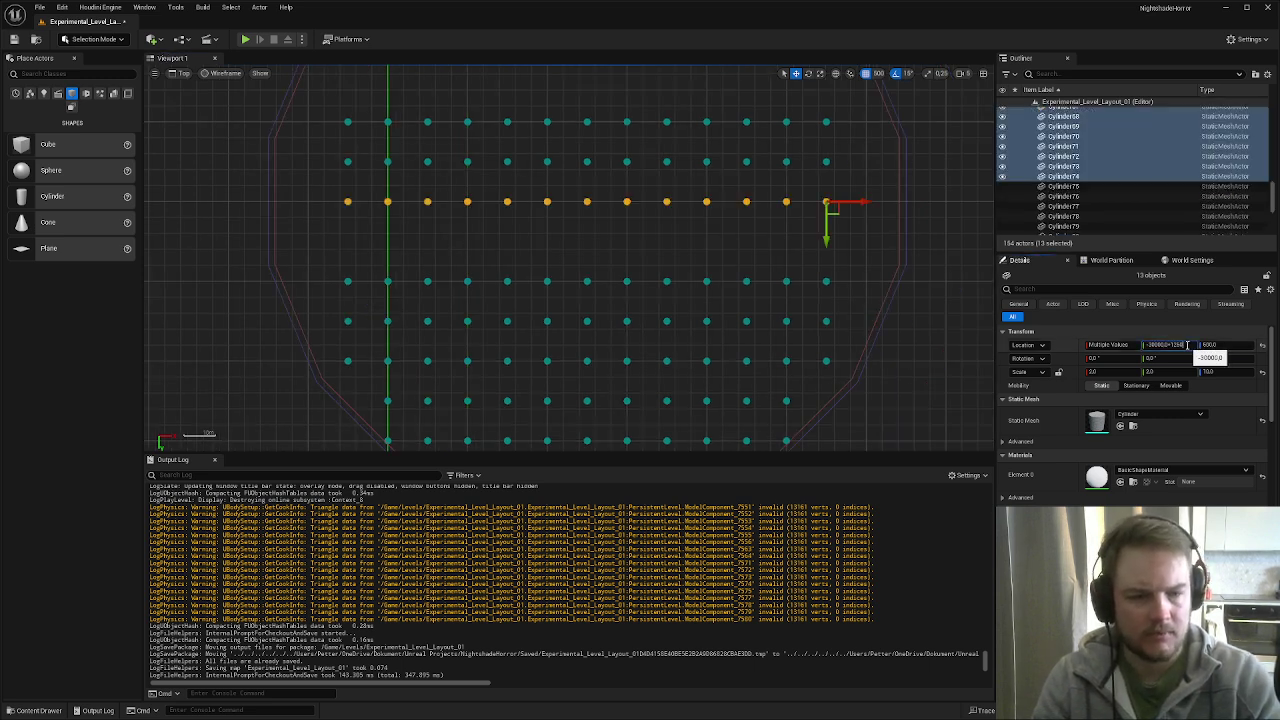
{"action": "key", "text": "Return"}
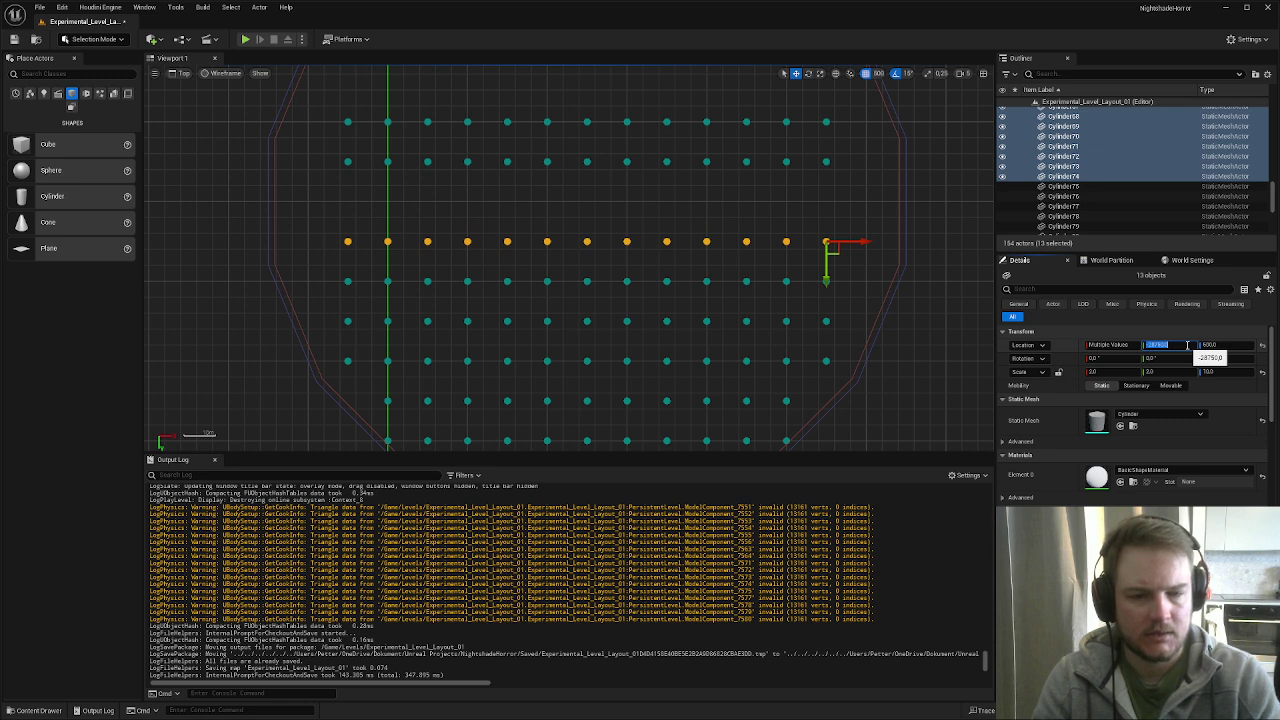
{"action": "right_click_drag", "start_coordinate": [698, 284], "coordinate": [668, 283]}
{"action": "key", "text": "ctrl+z"}
- Duplicate the selected cylinder row and offset the duplicate's Y location by +1250 to fill the empty row
{"action": "key", "text": "ctrl+d"}
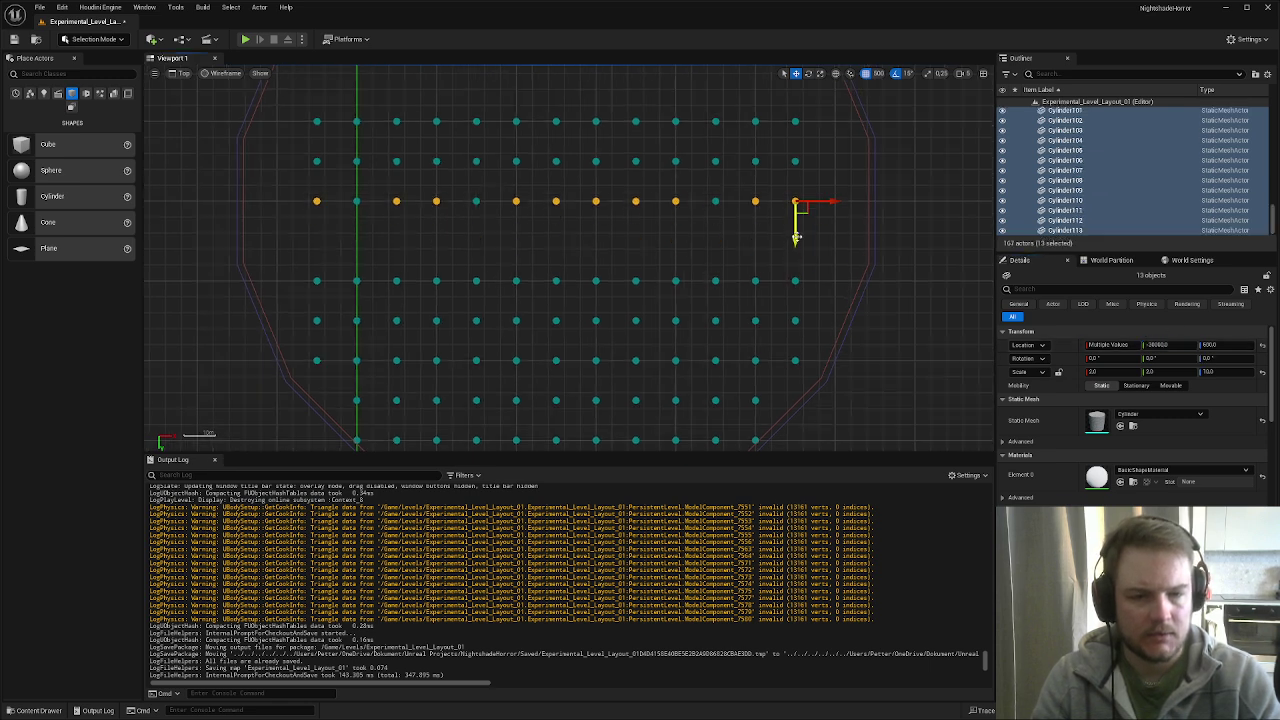
{"action": "left_click", "coordinate": [1186, 344]}
{"action": "key", "text": "Right"}
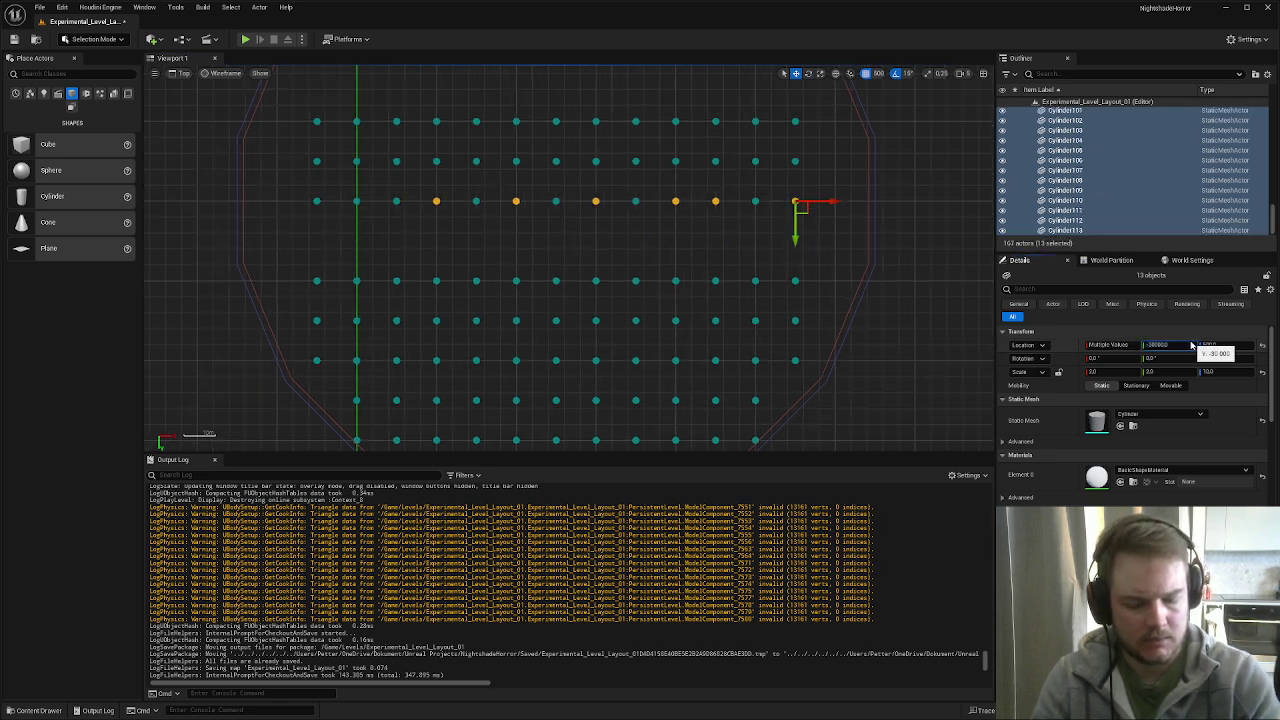
{"action": "type", "text": "+1250"}
{"action": "key", "text": "Return"}
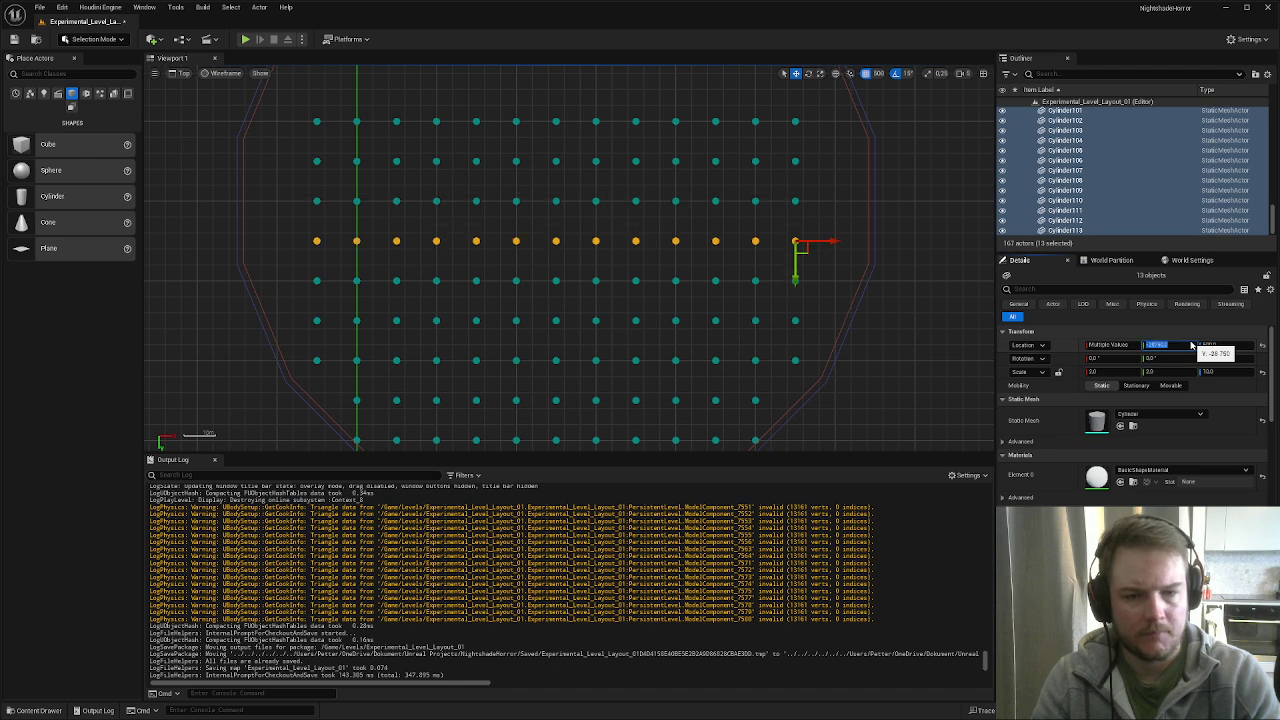
- Select the three uppermost cylinder rows and duplicate them along the Y axis toward the room's upper wall, leaving a gap of one empty row
{"action": "right_click_drag", "start_coordinate": [576, 287], "coordinate": [614, 399]}
{"action": "right_click_drag", "start_coordinate": [624, 349], "coordinate": [619, 364]}
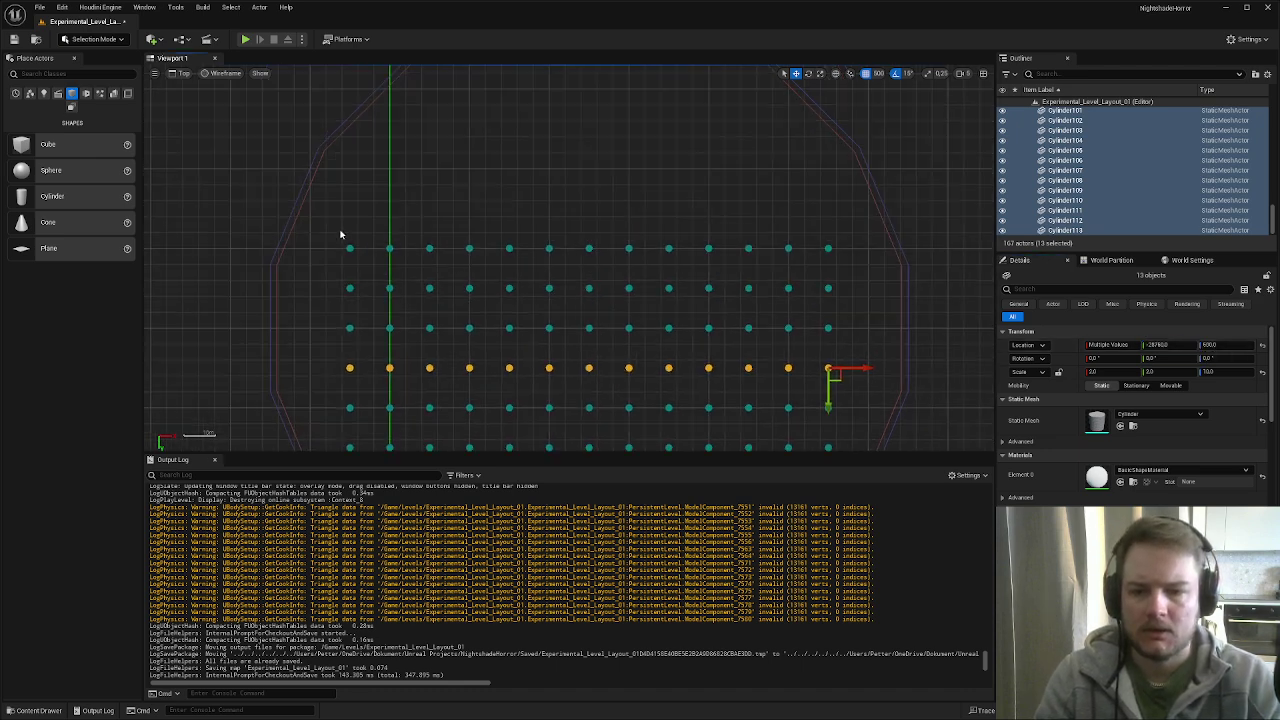
{"action": "left_click_drag", "start_coordinate": [343, 233], "coordinate": [836, 343]}
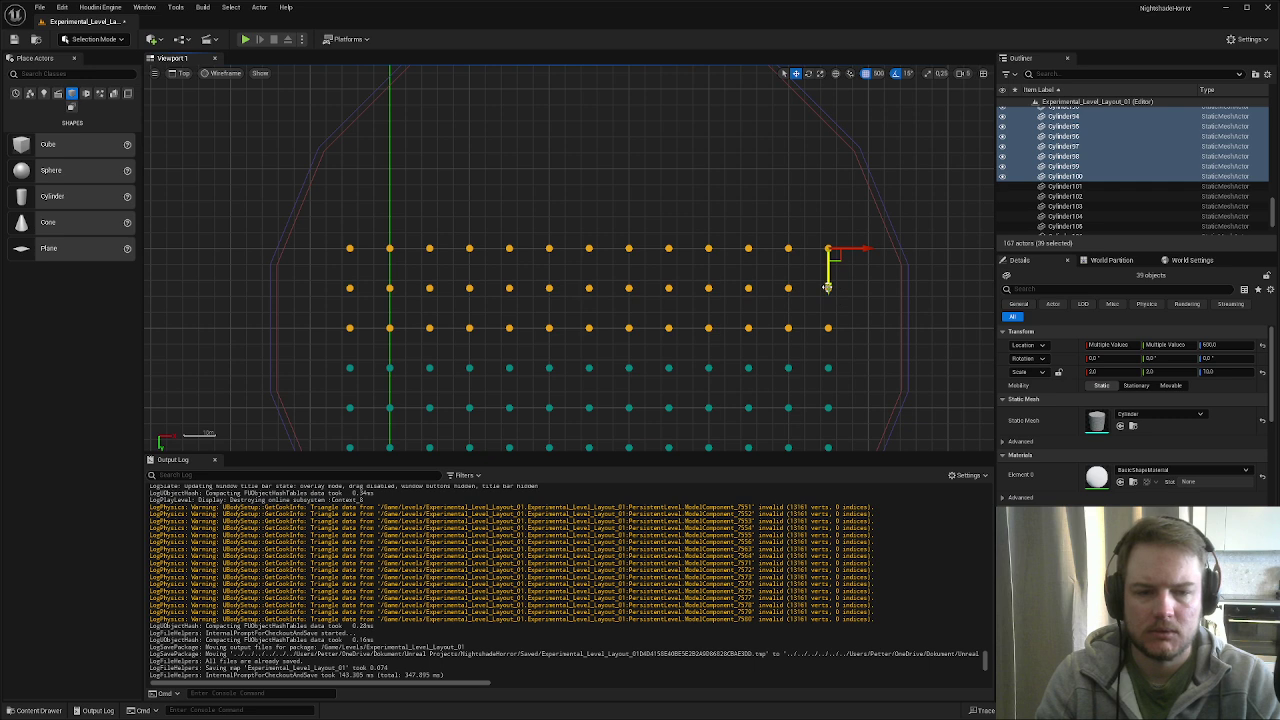
{"action": "left_click_drag", "start_coordinate": [829, 283], "coordinate": [829, 124], "text": "alt"}
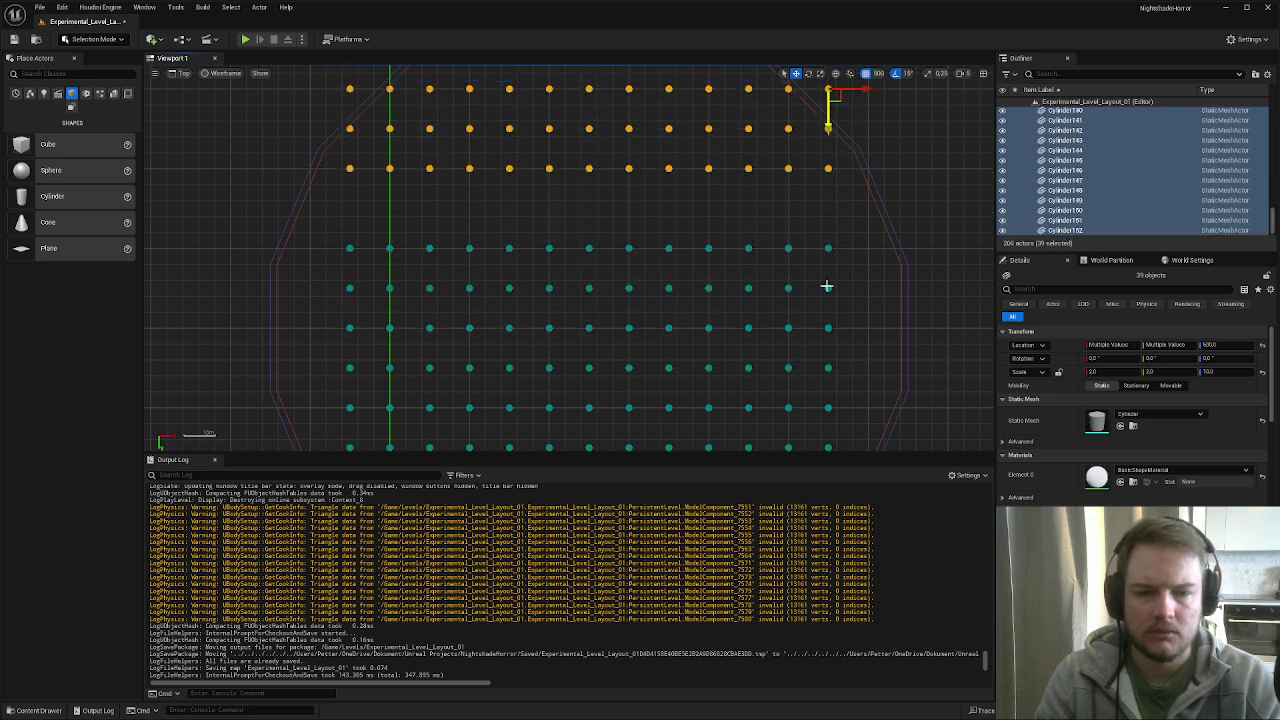
- Duplicate the copied row nearest the new gap and set the duplicate's Y location to -33750
{"action": "right_click_drag", "start_coordinate": [826, 287], "coordinate": [831, 347]}
{"action": "left_click_drag", "start_coordinate": [350, 221], "coordinate": [833, 270]}
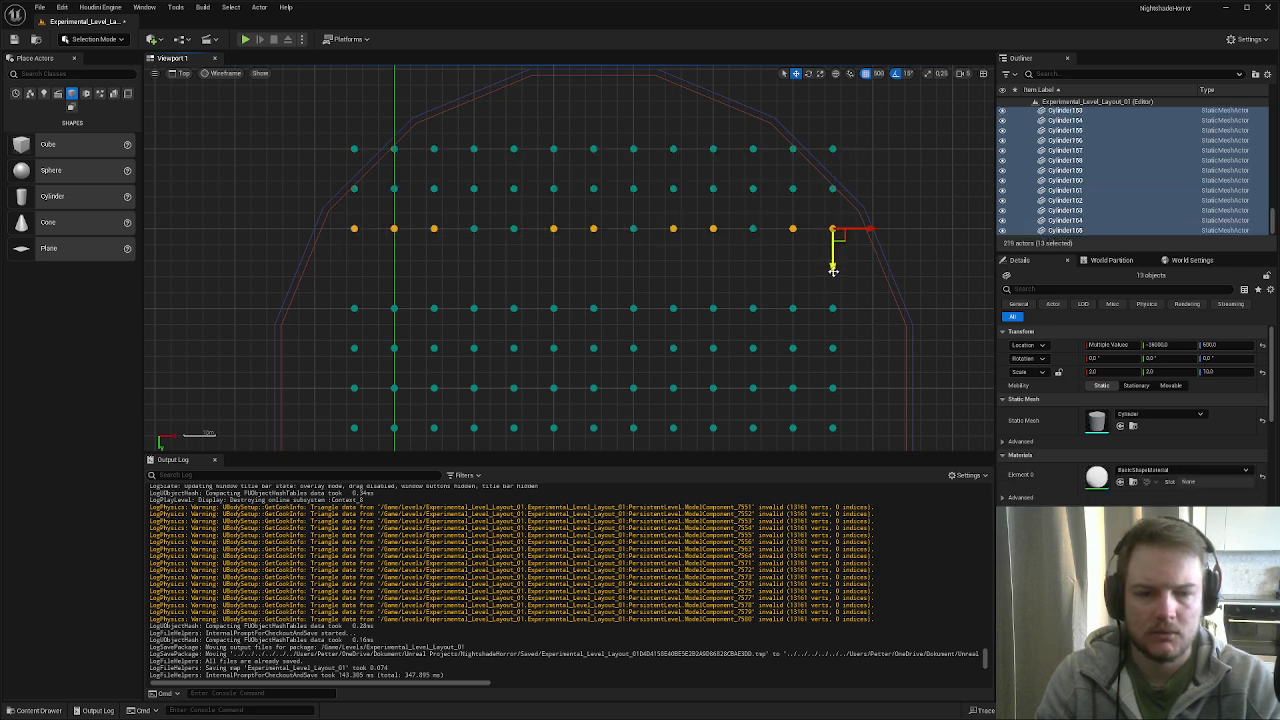
{"action": "left_click", "coordinate": [1186, 345]}
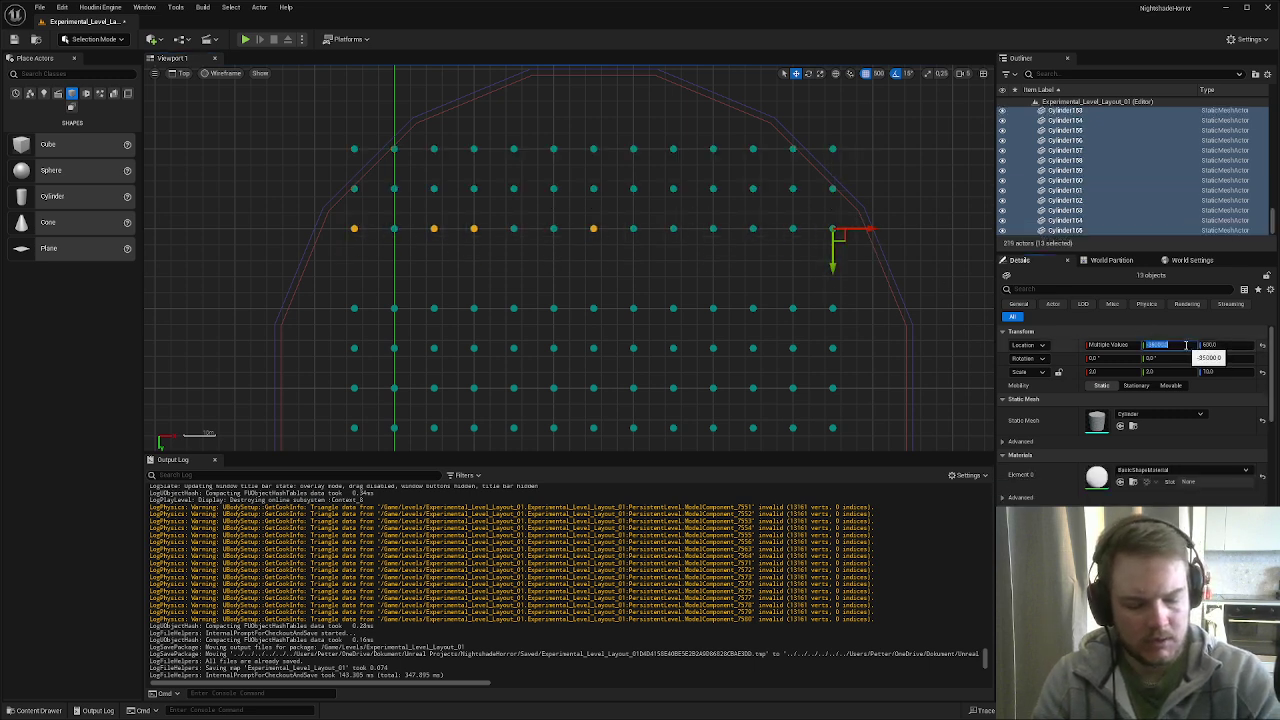
{"action": "type", "text": "-33750"}
{"action": "key", "text": "Return"}
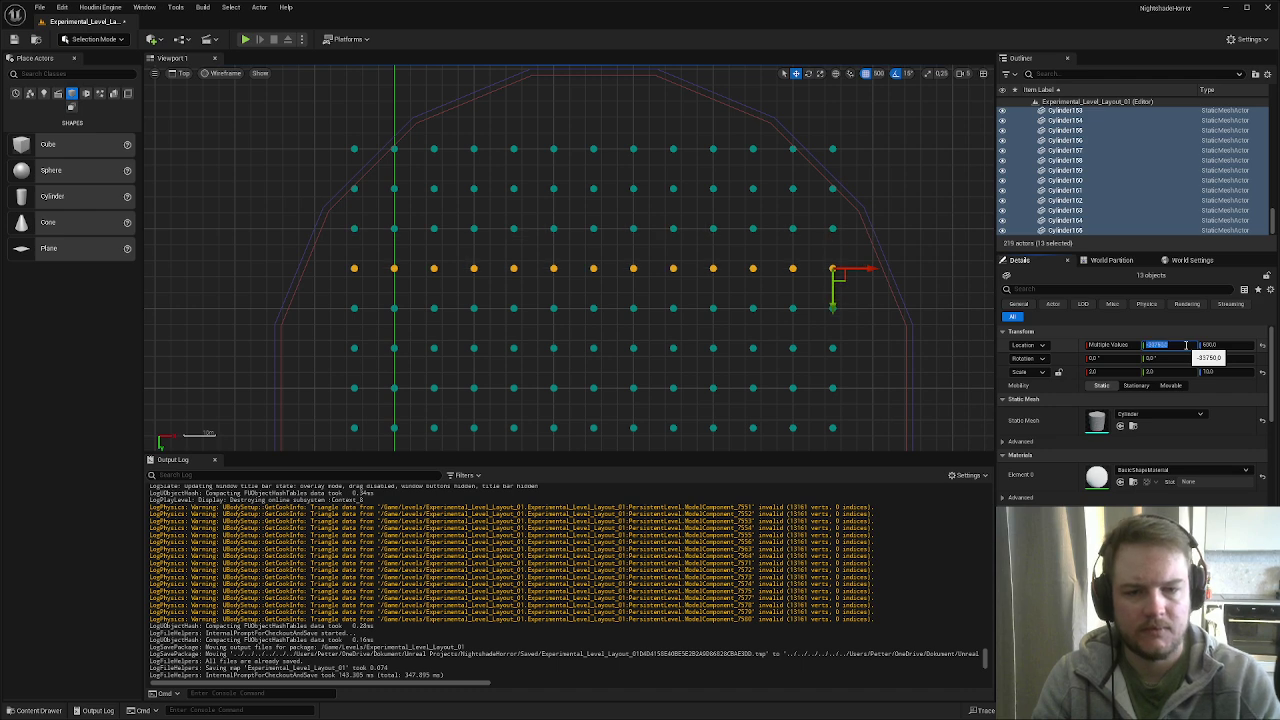
- Delete the two end cylinders of the uppermost row that lie outside the room's walls
{"action": "left_click_drag", "start_coordinate": [346, 138], "coordinate": [362, 152]}
{"action": "left_click_drag", "start_coordinate": [827, 139], "coordinate": [848, 157], "text": "shift"}
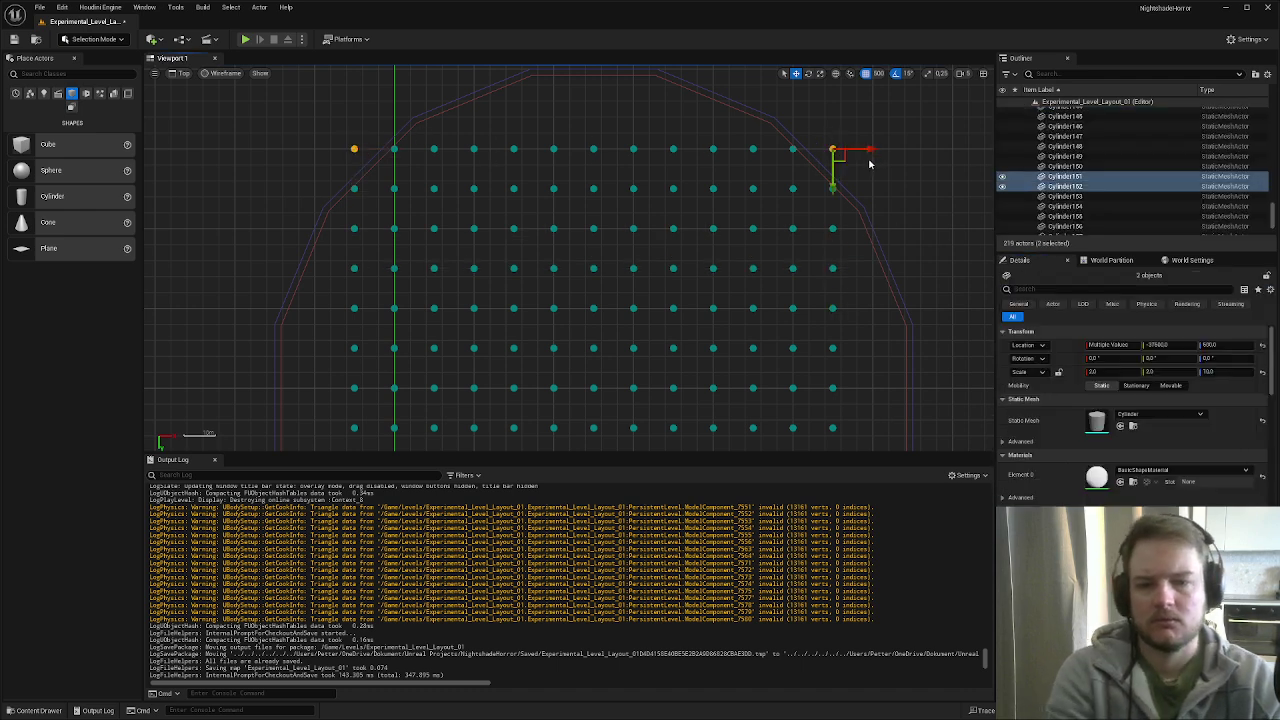
{"action": "key", "text": "Delete"}
- Try offsetting a duplicated 3-by-3 block of cylinders in the room's upper half, and undo the duplication
{"action": "right_click_drag", "start_coordinate": [764, 184], "coordinate": [716, 157]}
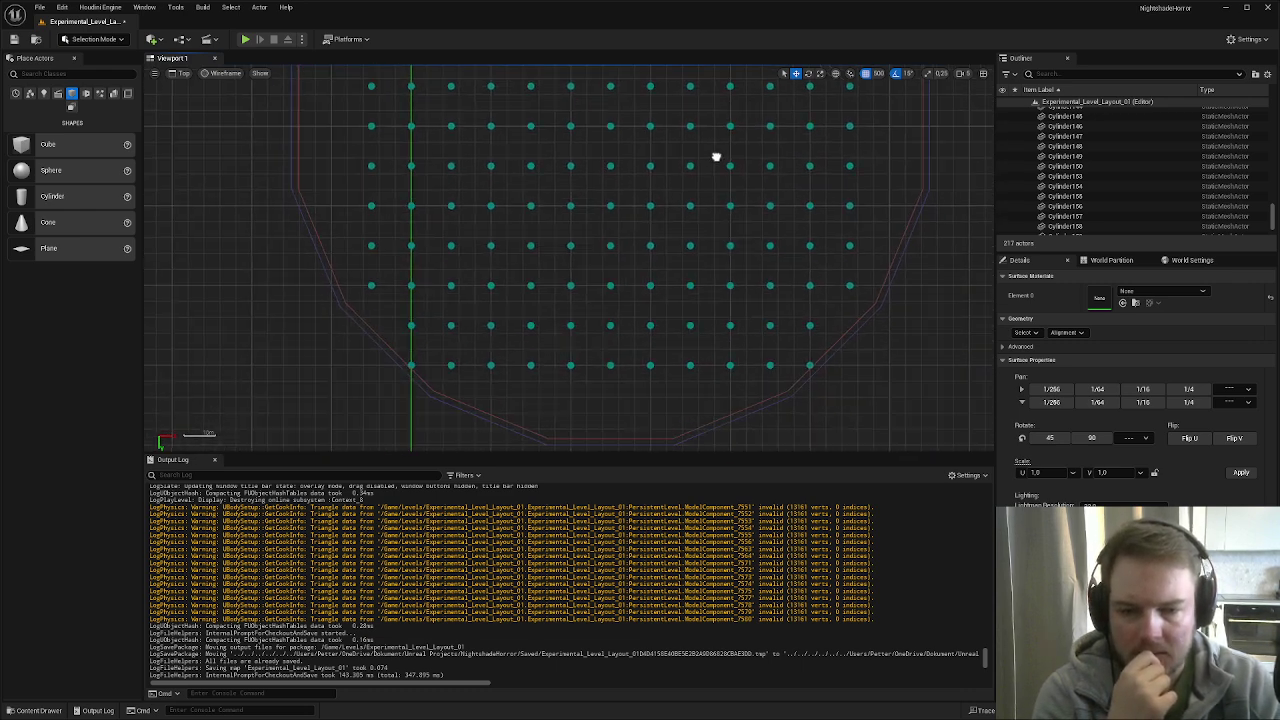
{"action": "scroll", "coordinate": [478, 355], "scroll_direction": "down", "scroll_amount": 5}
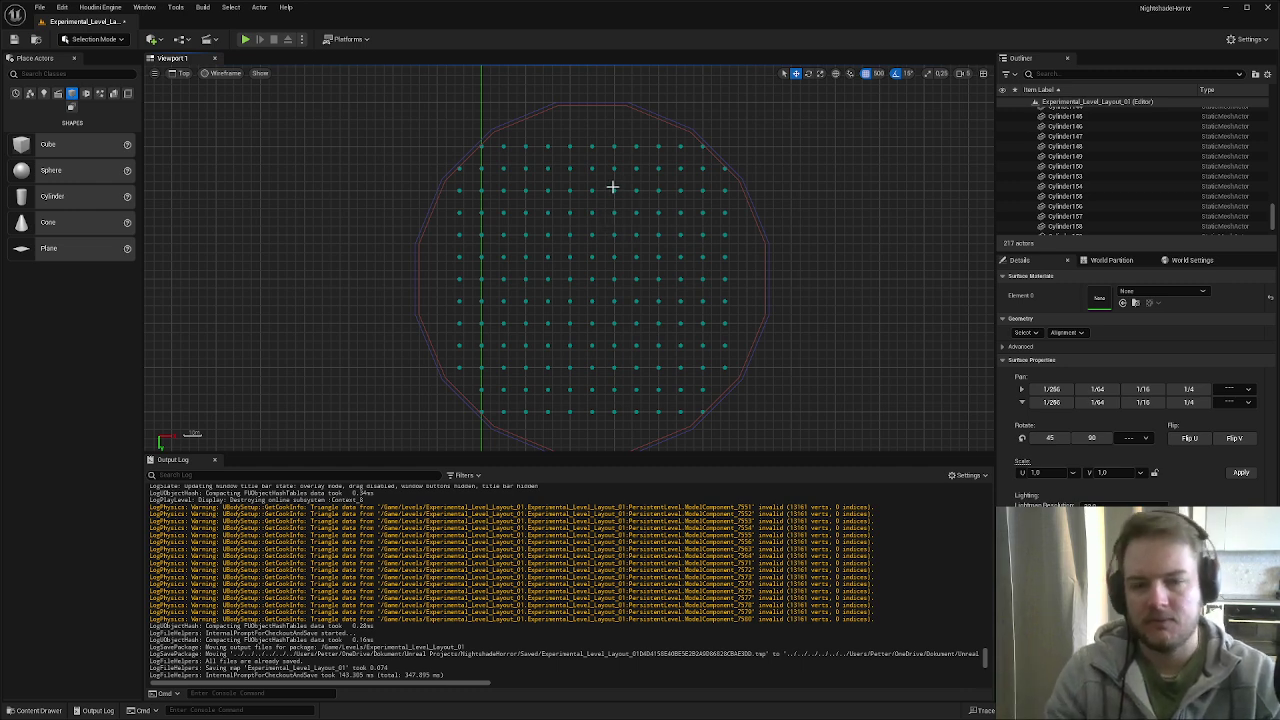
{"action": "left_click_drag", "start_coordinate": [609, 189], "coordinate": [665, 228]}
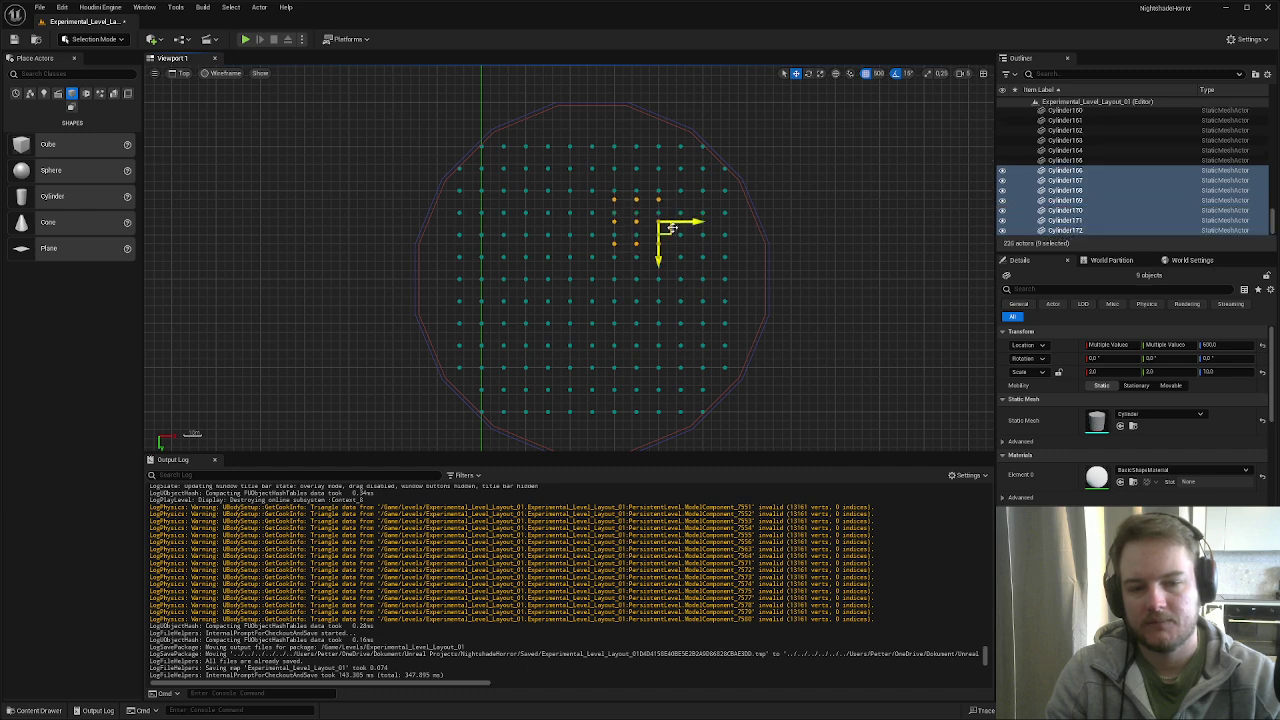
{"action": "key", "text": "ctrl+z"}
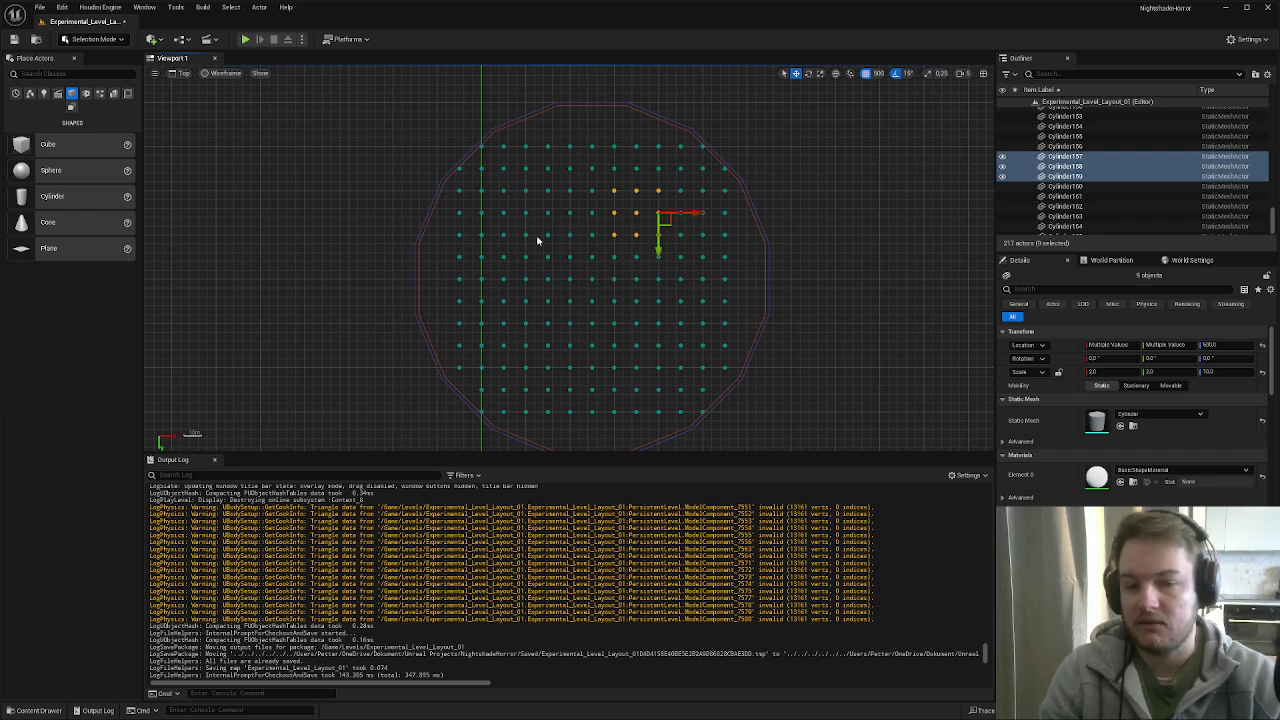
- Delete the single cylinder at the centre of the pillar grid
{"action": "mouse_move", "coordinate": [560, 205]}
{"action": "right_mouse_down"}
{"action": "mouse_move", "coordinate": [559, 190]}
{"action": "mouse_move", "coordinate": [572, 211]}
{"action": "right_mouse_up"}
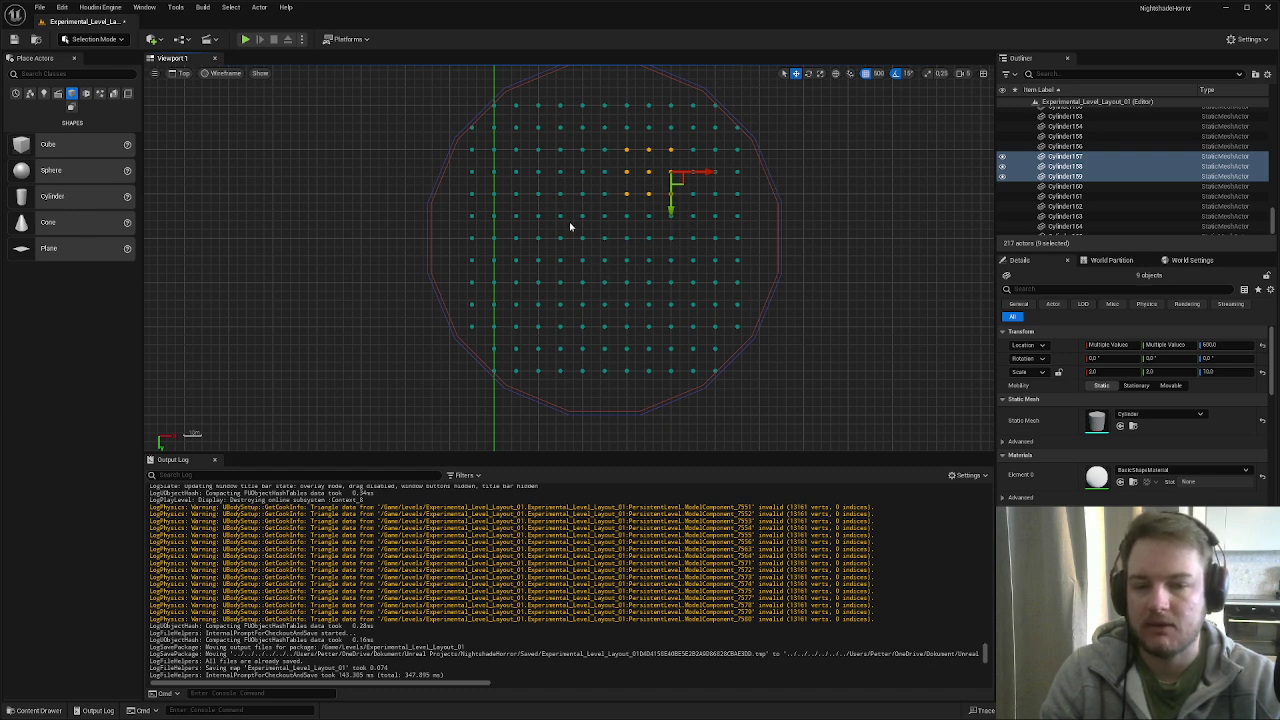
{"action": "scroll", "coordinate": [572, 218], "scroll_direction": "up", "scroll_amount": 2}
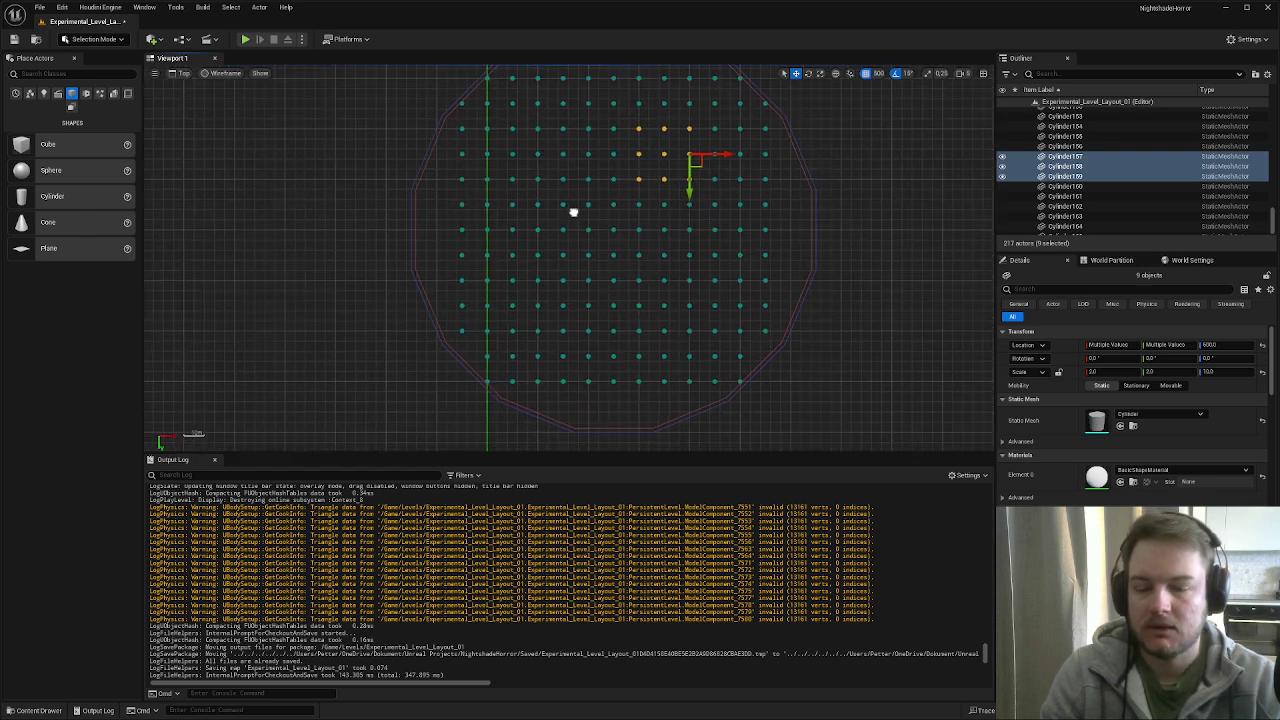
{"action": "scroll", "coordinate": [572, 220], "scroll_direction": "down", "scroll_amount": 2}
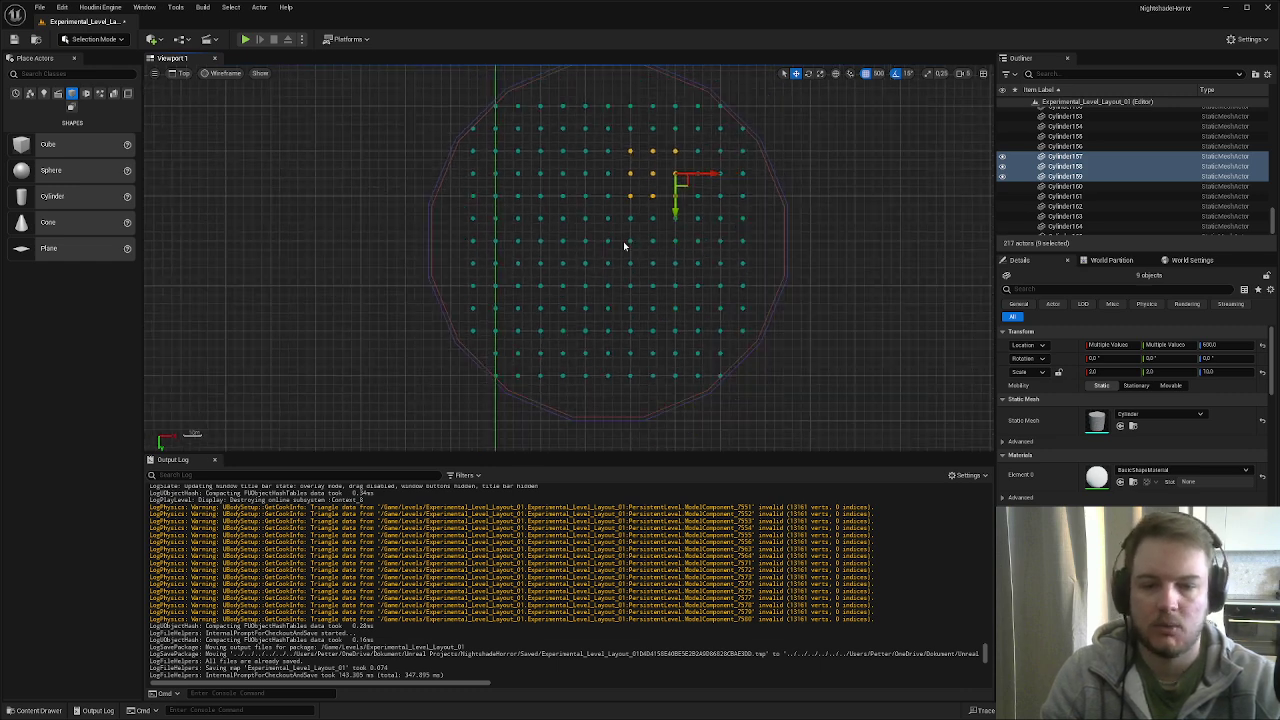
{"action": "left_click_drag", "start_coordinate": [458, 233], "coordinate": [770, 259]}
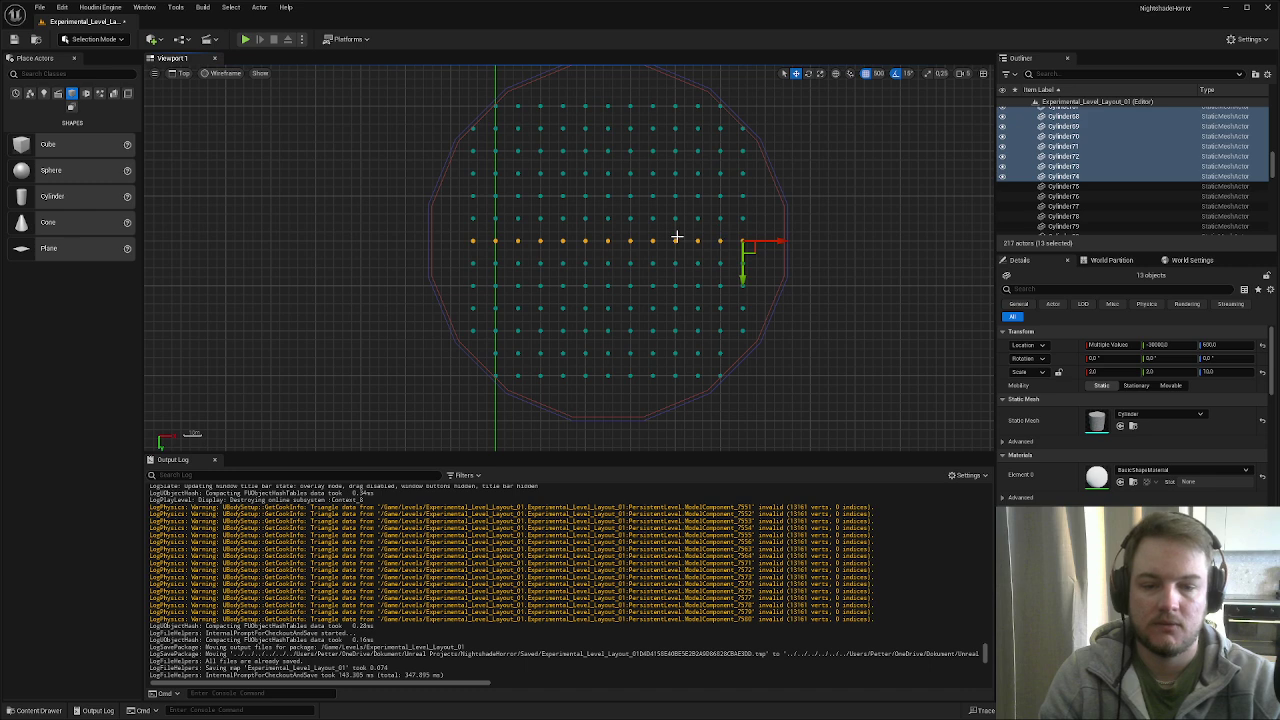
{"action": "left_click", "coordinate": [607, 241]}
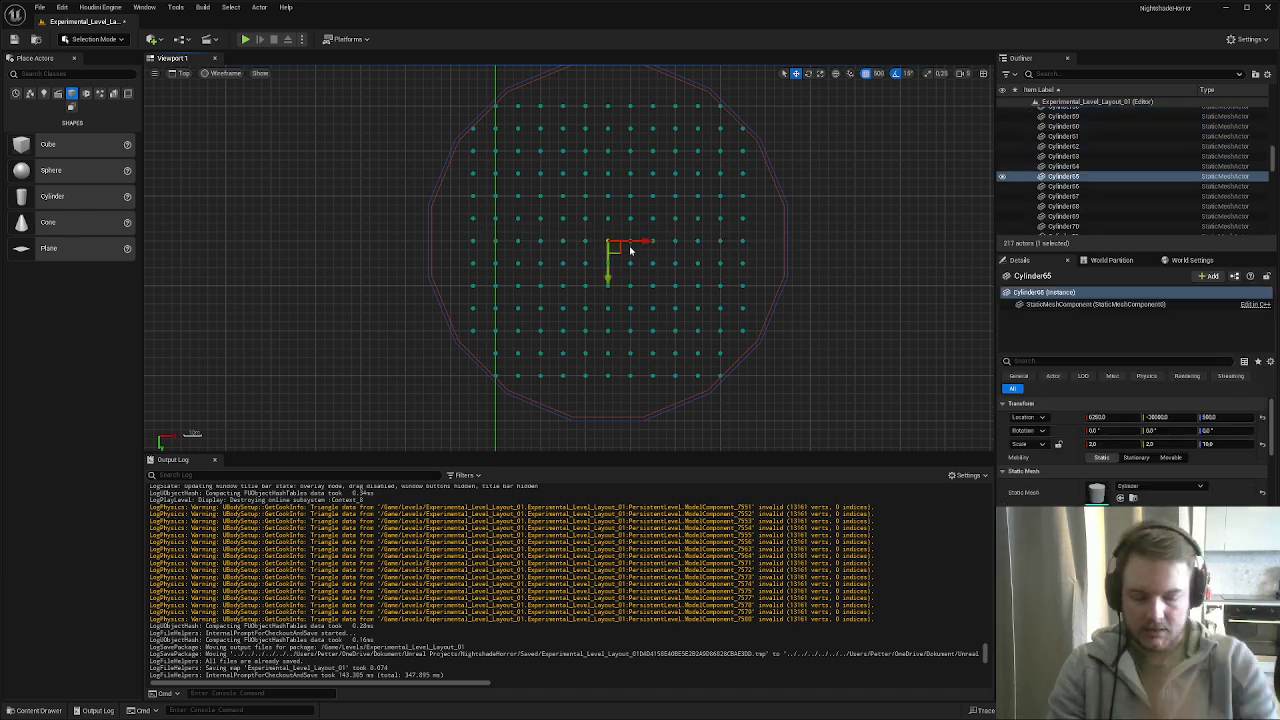
{"action": "key", "text": "Delete"}
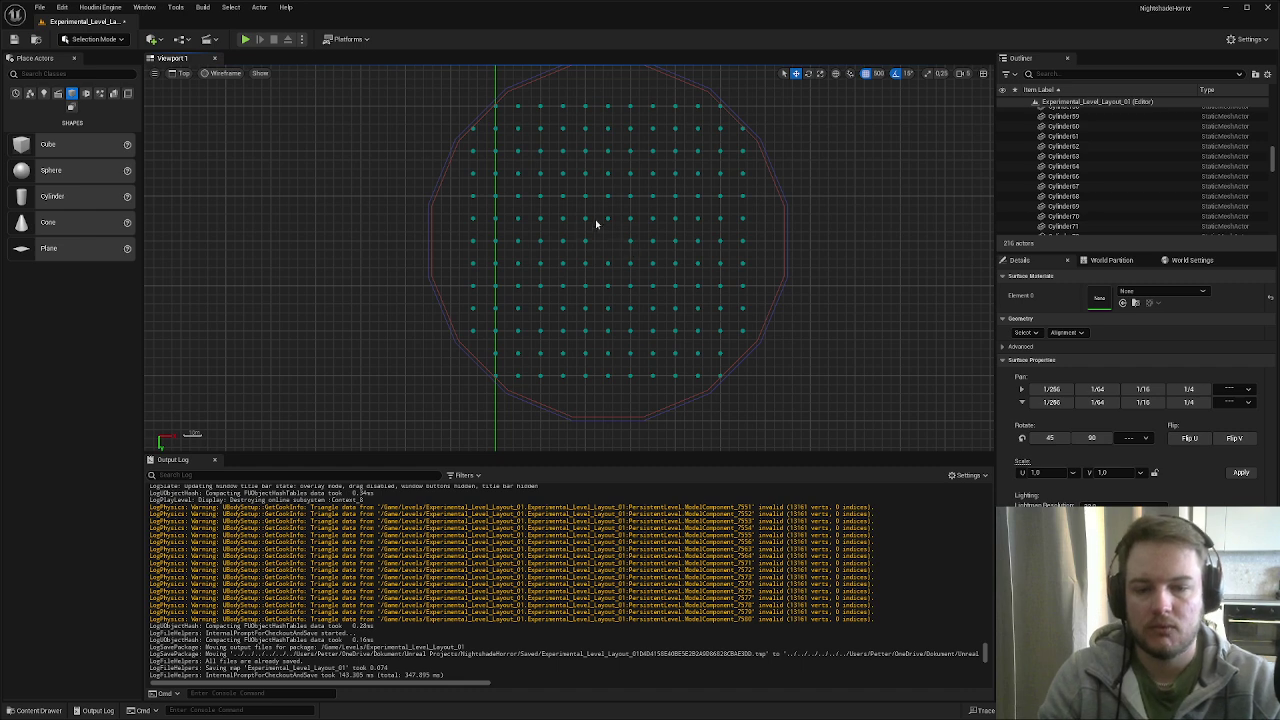
- Undo the deletion of the single cylinder at the centre of the pillar grid
{"action": "left_click_drag", "start_coordinate": [580, 213], "coordinate": [634, 271]}
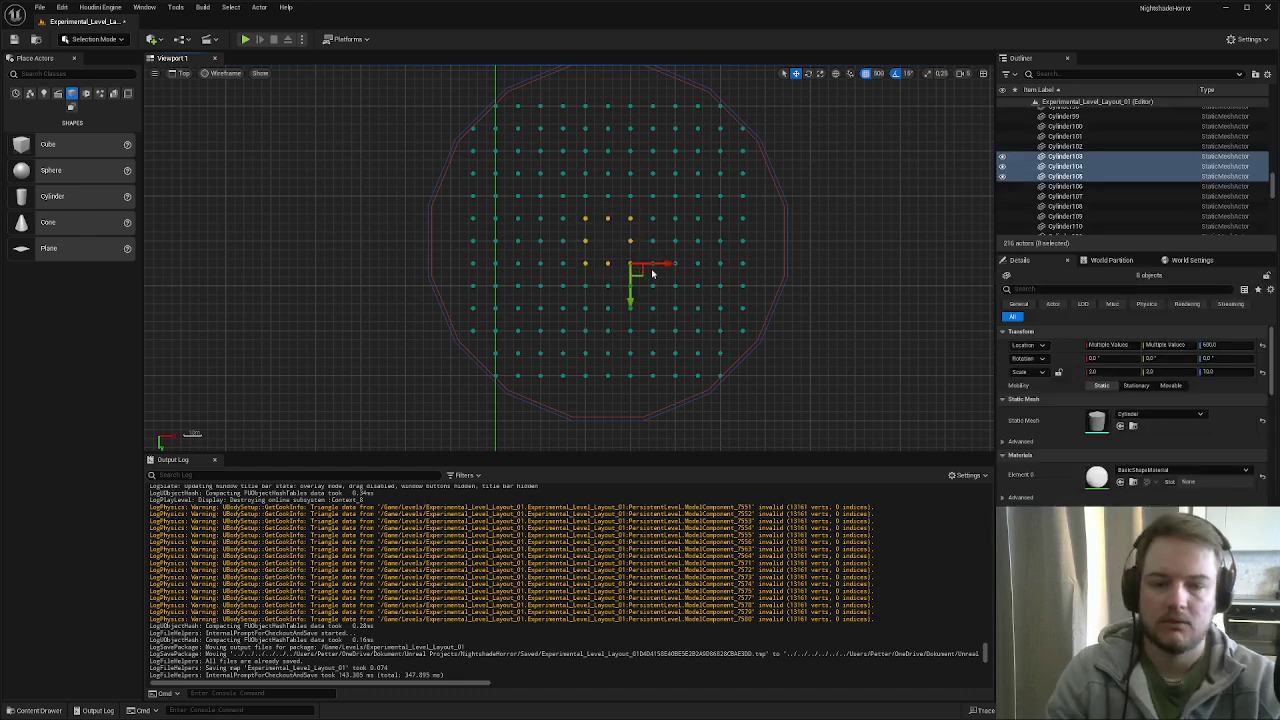
{"action": "key", "text": "ctrl+z"}
{"action": "key", "text": "ctrl+z"}
{"action": "scroll", "coordinate": [612, 250], "scroll_direction": "up", "scroll_amount": 4}
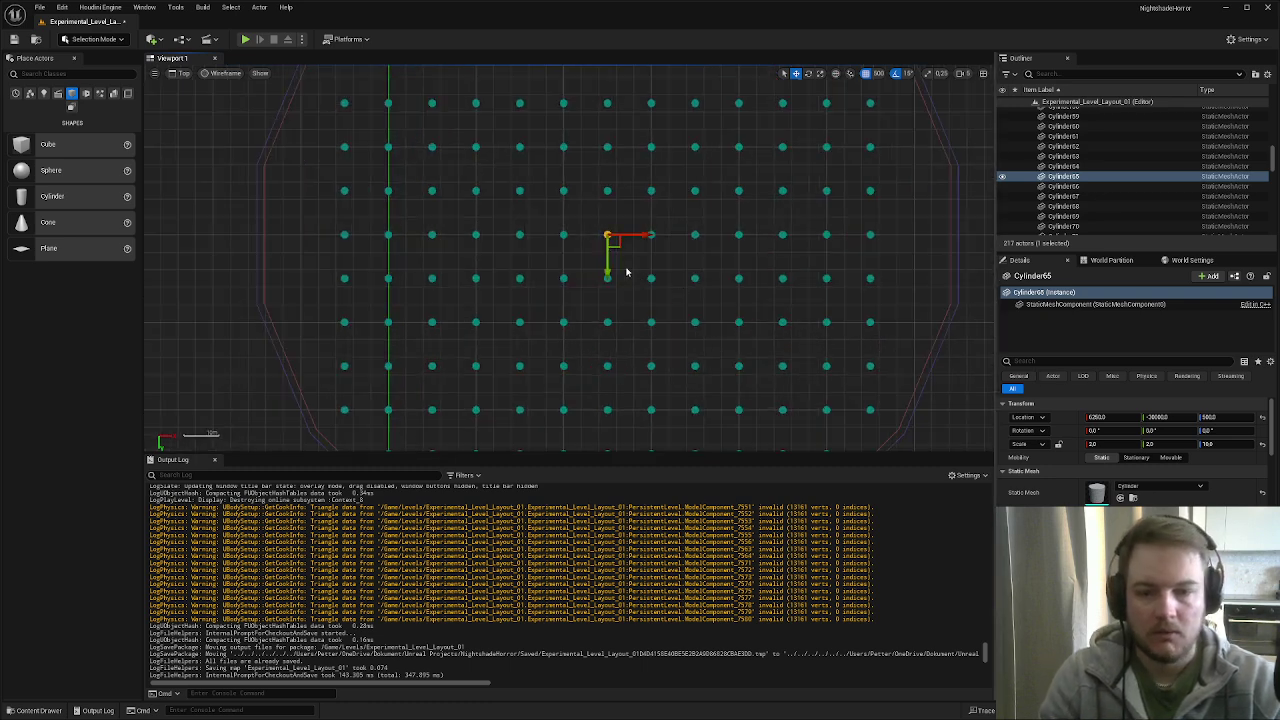
- Widen the central cylinder freehand to a scale of about 36 in X and Y
{"action": "key", "text": "e"}
{"action": "key", "text": "r"}
{"action": "left_click_drag", "start_coordinate": [615, 243], "coordinate": [690, 197]}
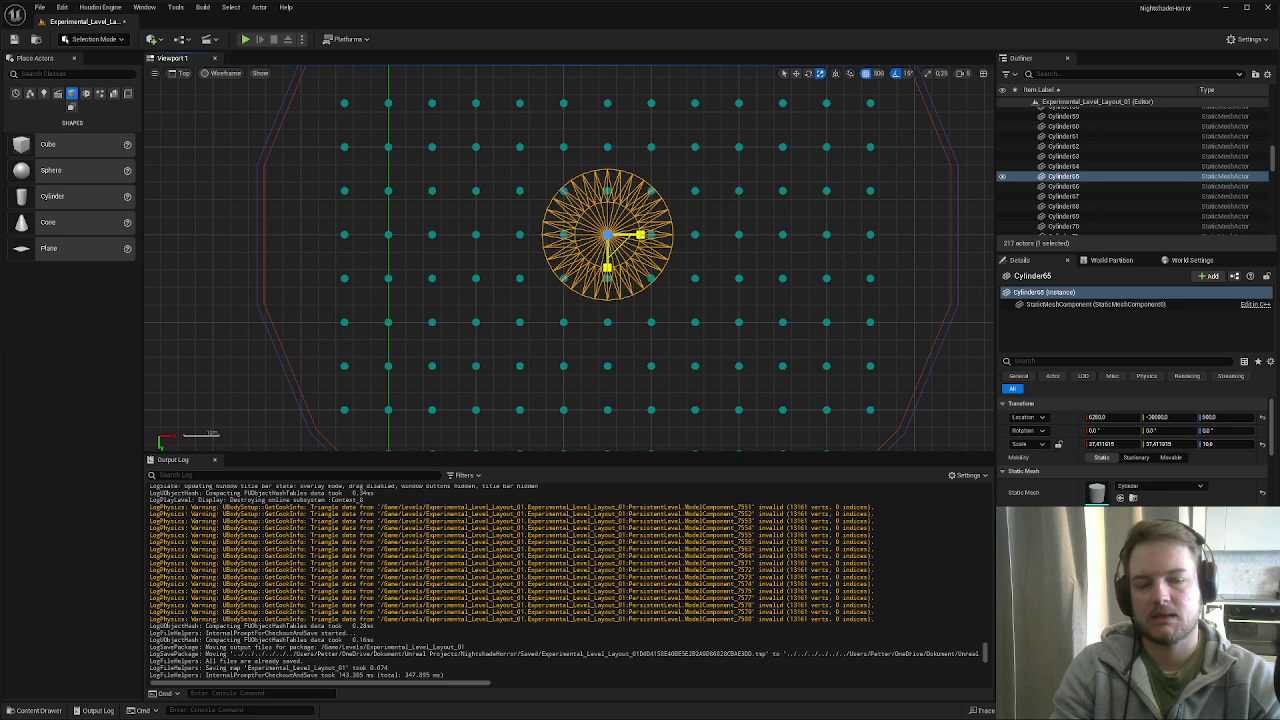
{"action": "left_click_drag", "start_coordinate": [624, 250], "coordinate": [619, 247]}
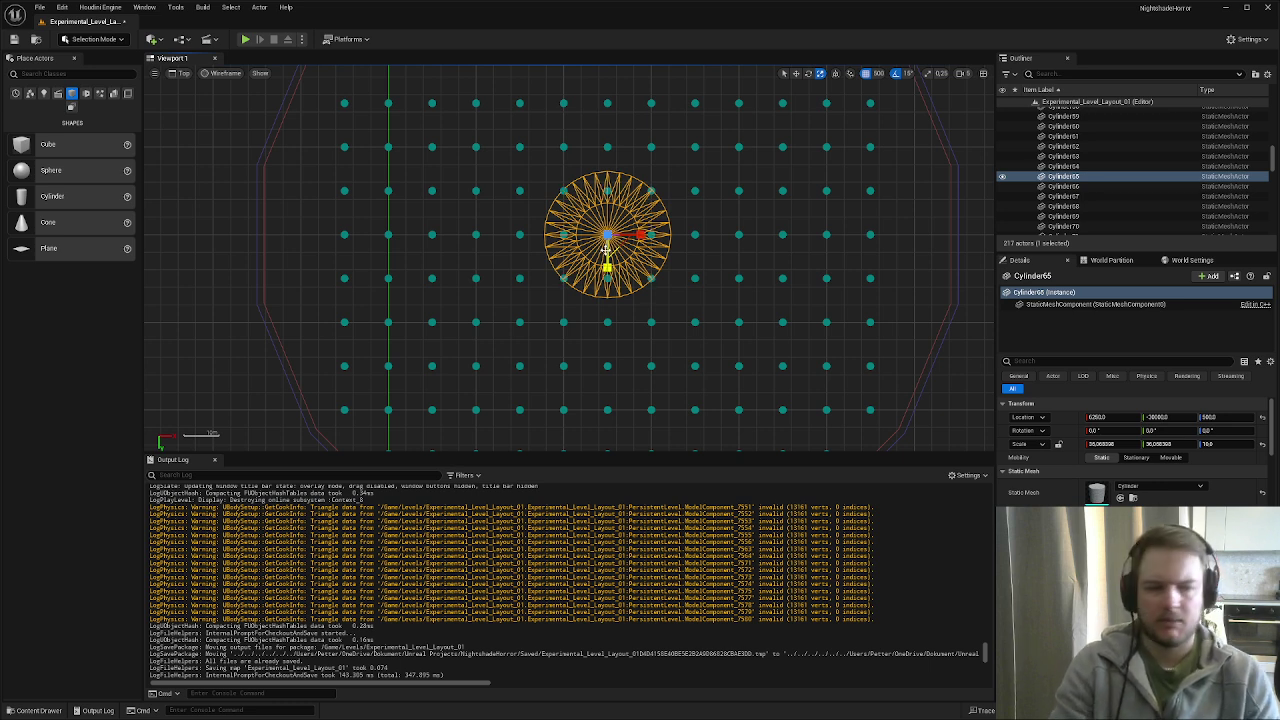
- Set the central cylinder's scale to 20 in X, 20 in Y and 0.2 in Z, and drop it to floor level
{"action": "left_click", "coordinate": [1128, 444]}
{"action": "type", "text": "20"}
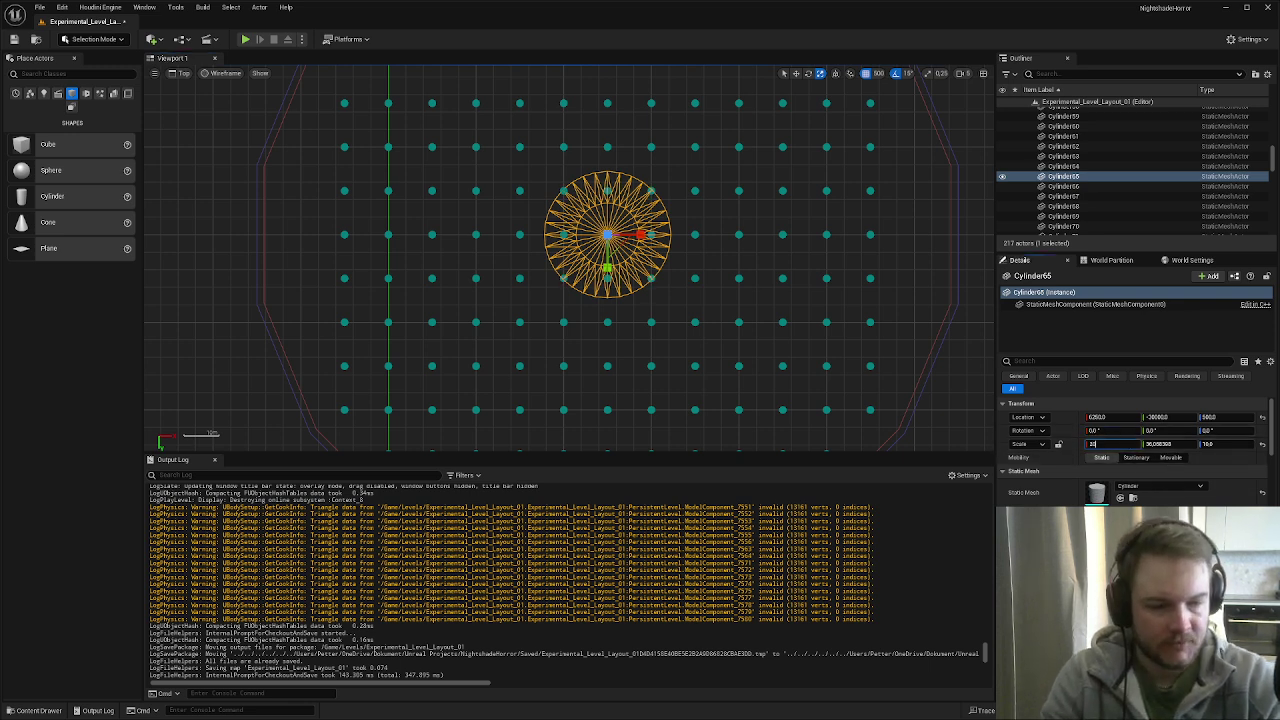
{"action": "key", "text": "Tab"}
{"action": "type", "text": "20"}
{"action": "key", "text": "Tab"}
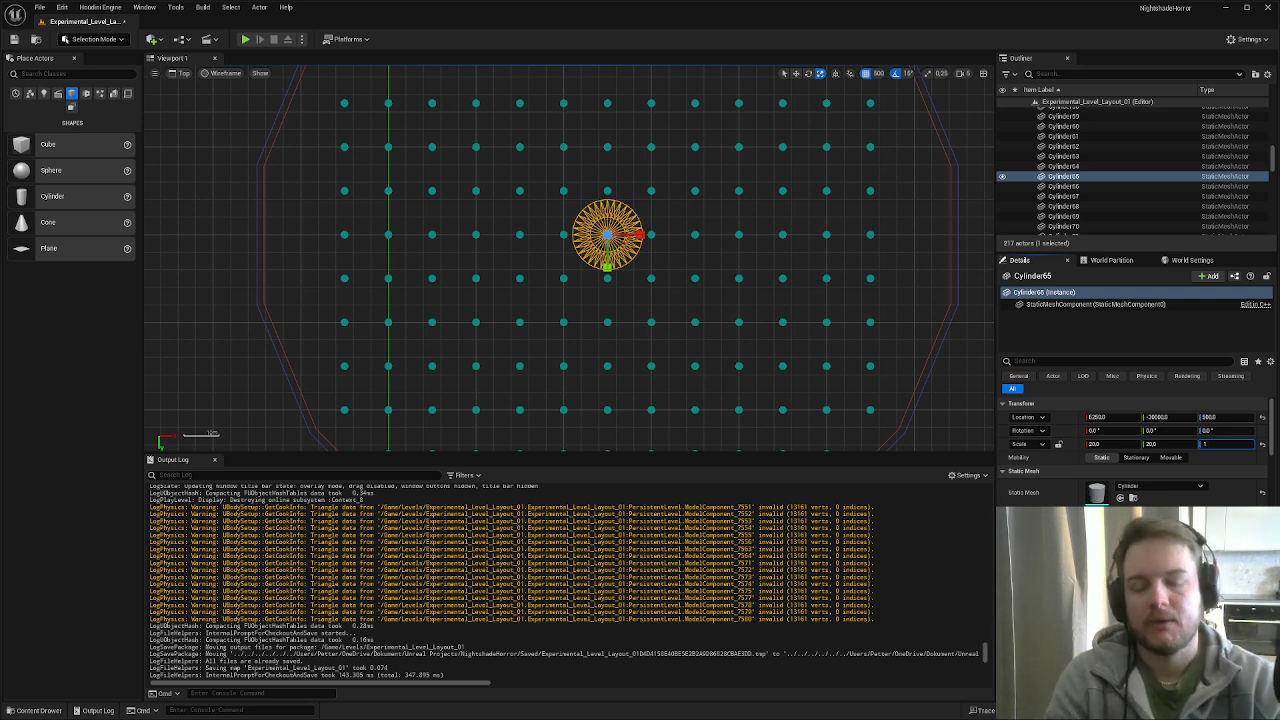
{"action": "key", "text": "Return"}
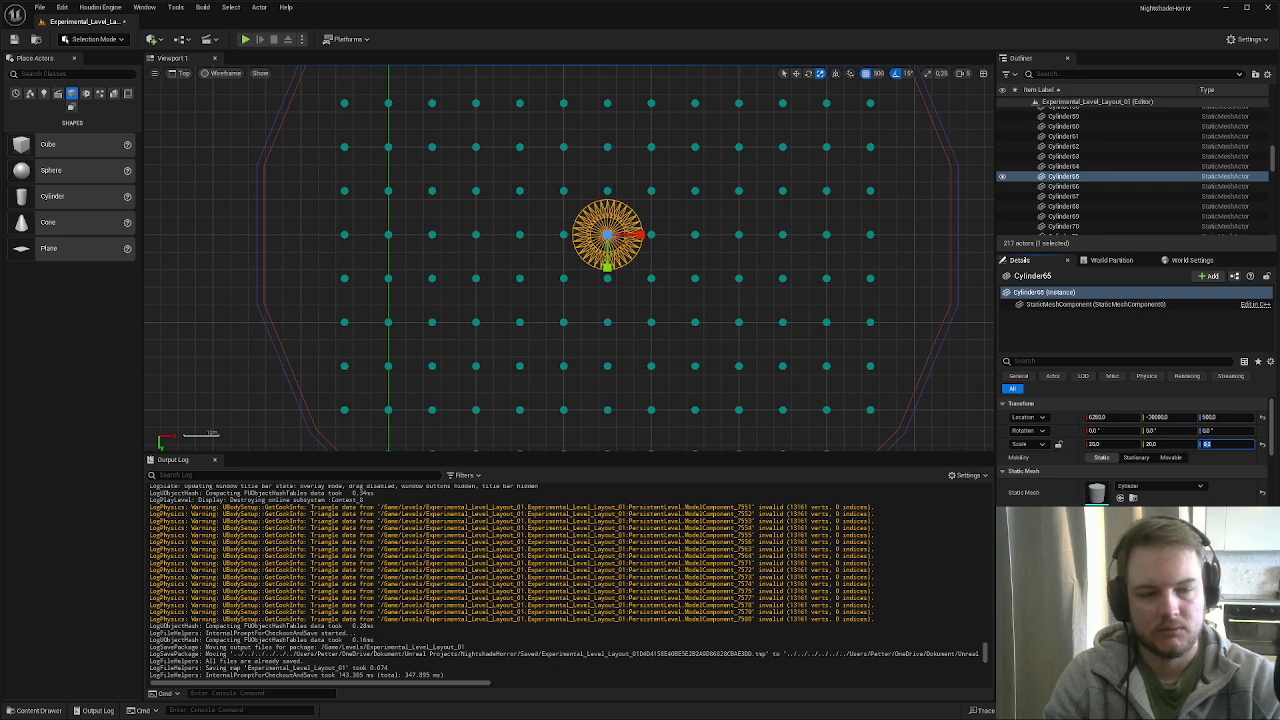
- Delete the eight small cylinders surrounding the flat central disc, keeping the disc itself
{"action": "right_click_drag", "start_coordinate": [721, 228], "coordinate": [759, 197]}
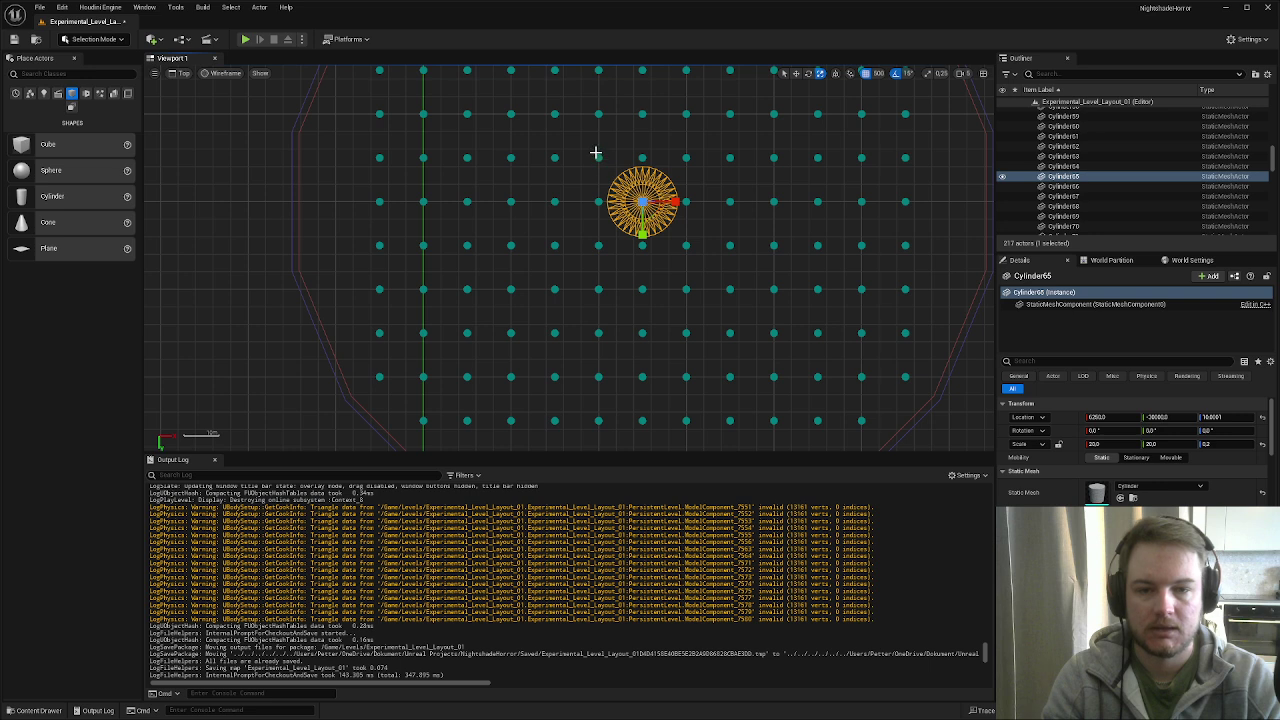
{"action": "left_click_drag", "start_coordinate": [590, 146], "coordinate": [704, 256]}
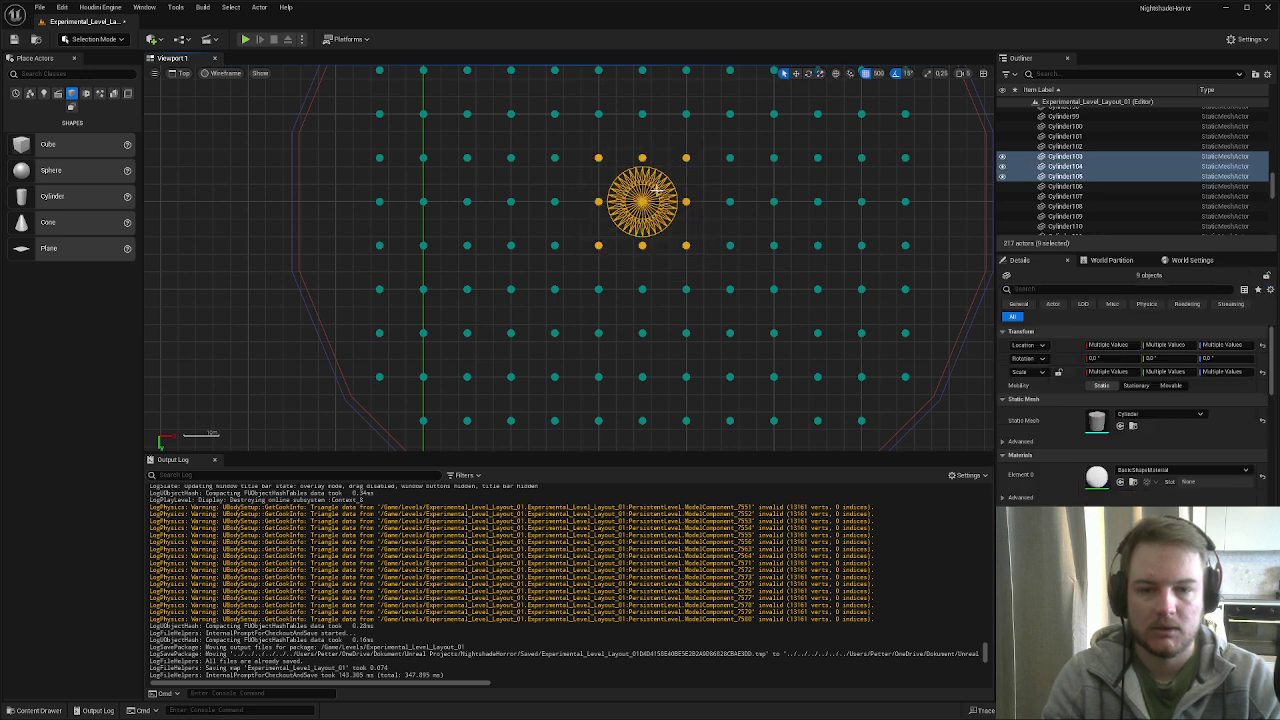
{"action": "left_click", "coordinate": [670, 212], "text": "ctrl"}
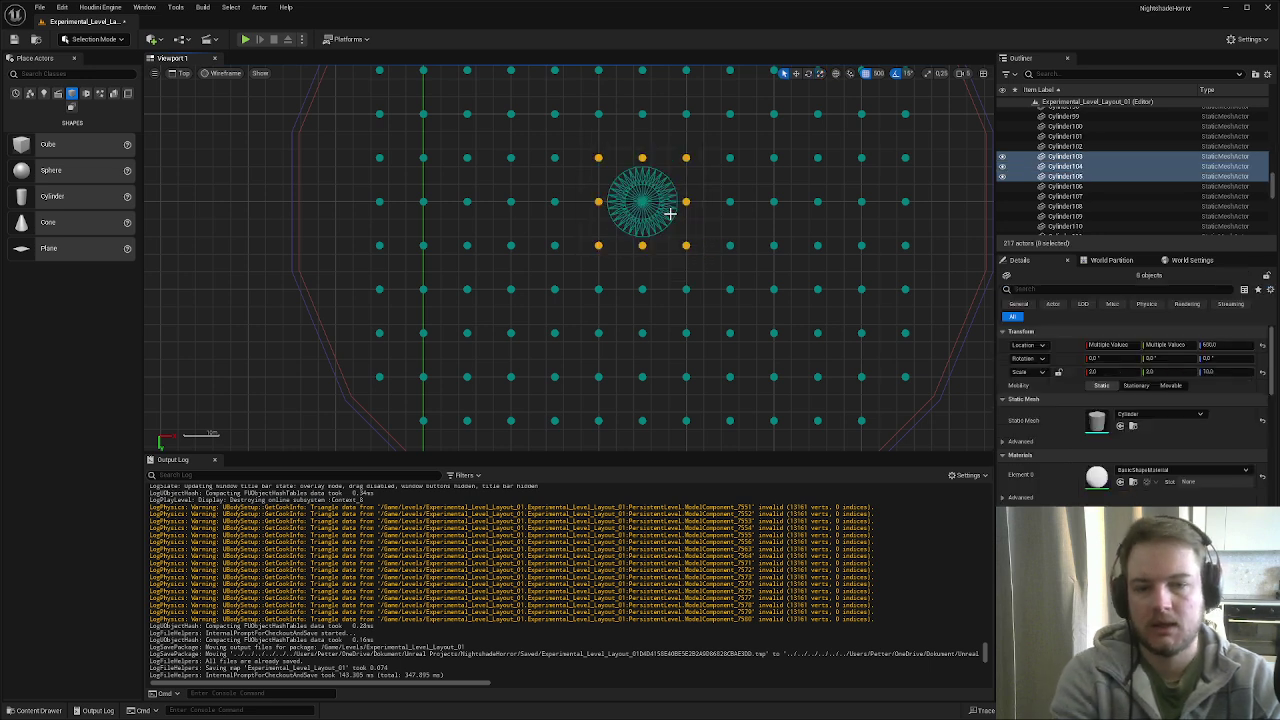
{"action": "key", "text": "Delete"}
- Examine the pillar room and its central disc in the perspective view with unlit shading
{"action": "key", "text": "alt+g"}
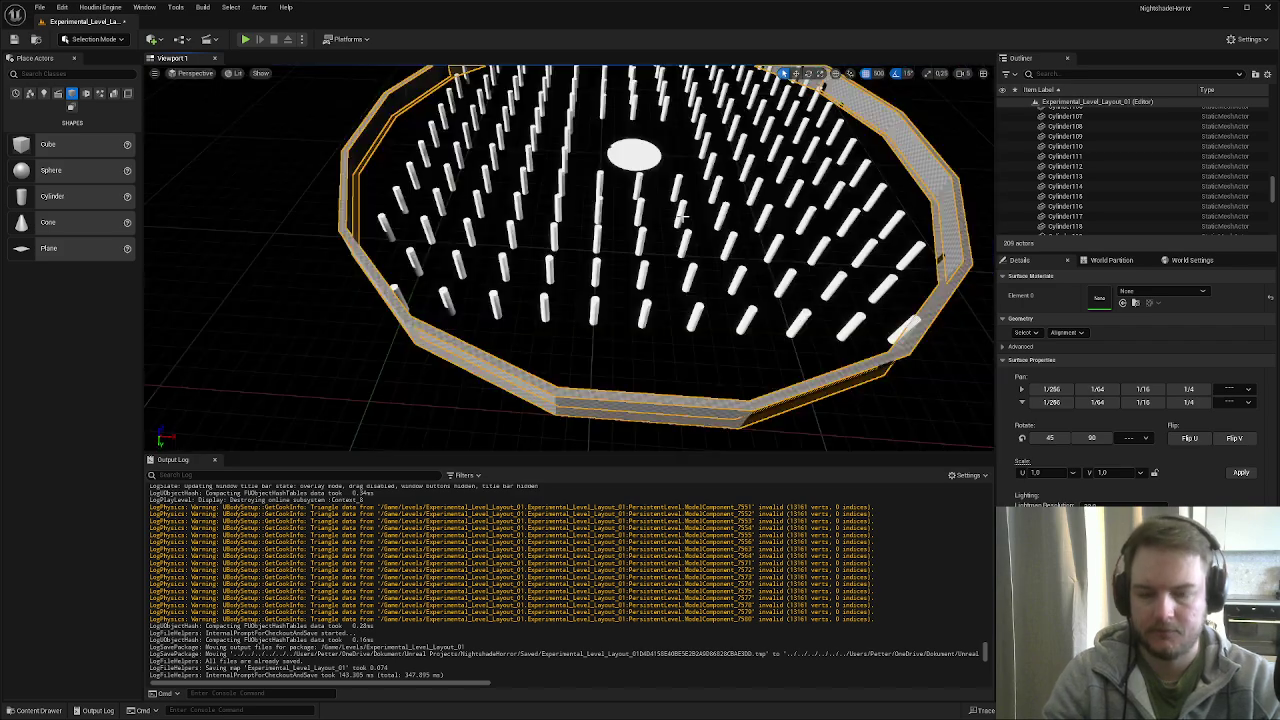
{"action": "key", "text": "w"}
{"action": "right_click_drag", "start_coordinate": [670, 212], "coordinate": [925, 325]}
{"action": "scroll", "coordinate": [760, 230], "scroll_direction": "down", "scroll_amount": 2}
{"action": "key", "text": "w"}
{"action": "scroll", "coordinate": [915, 340], "scroll_direction": "down", "scroll_amount": 2}
{"action": "key", "text": "w"}
{"action": "key", "text": "s"}
{"action": "key", "text": "d"}
{"action": "right_click_drag", "start_coordinate": [800, 310], "coordinate": [598, 262]}
{"action": "key", "text": "q"}
{"action": "key", "text": "alt+3"}
{"action": "key", "text": "s"}
{"action": "key", "text": "e"}
{"action": "key", "text": "s"}
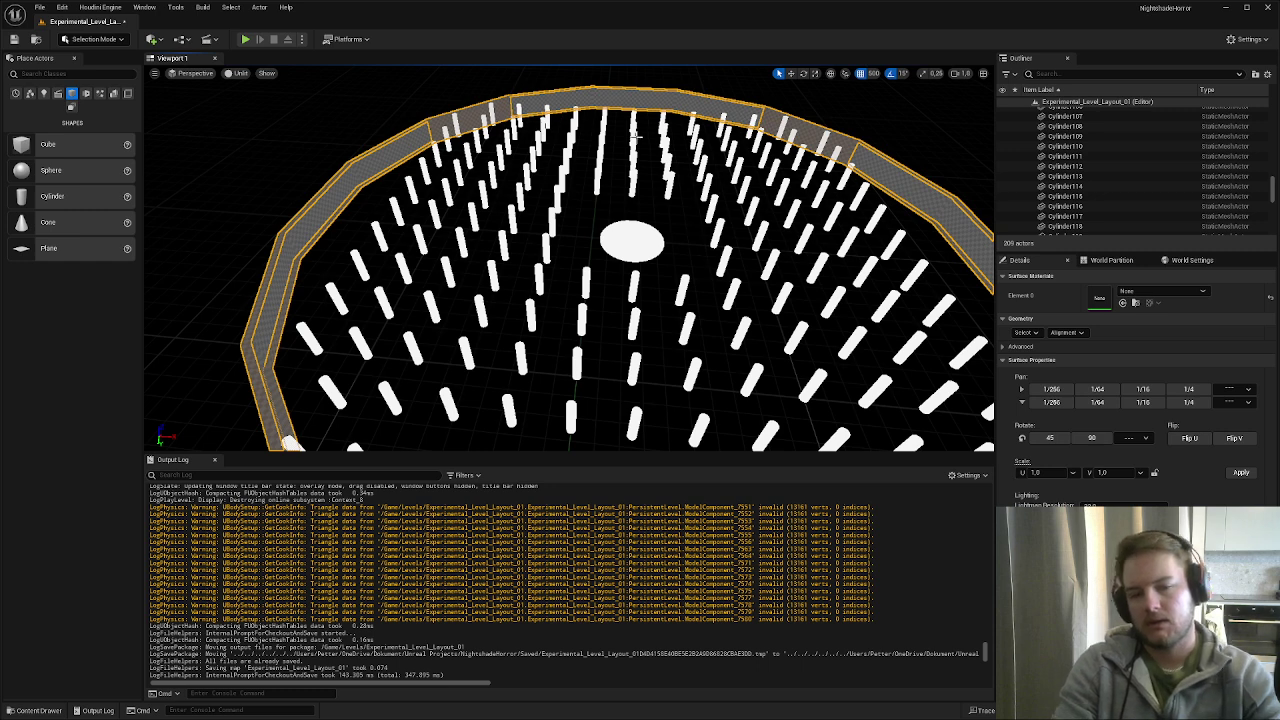
{"action": "scroll", "coordinate": [634, 137], "scroll_direction": "up", "scroll_amount": 1}
- Place a cube on the central disc's rim in the top view, aligned with the disc's centre at X 6250, Y -31000
{"action": "key", "text": "alt+j"}
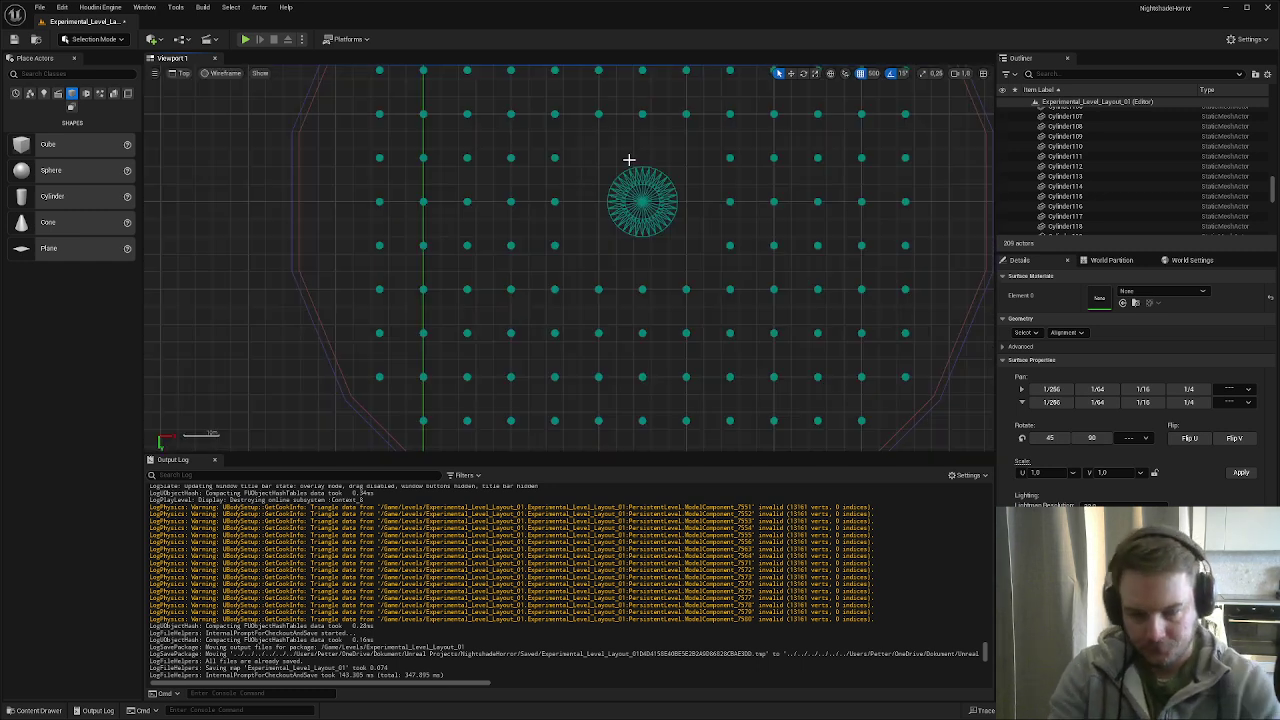
{"action": "right_click_drag", "start_coordinate": [644, 78], "coordinate": [609, 132]}
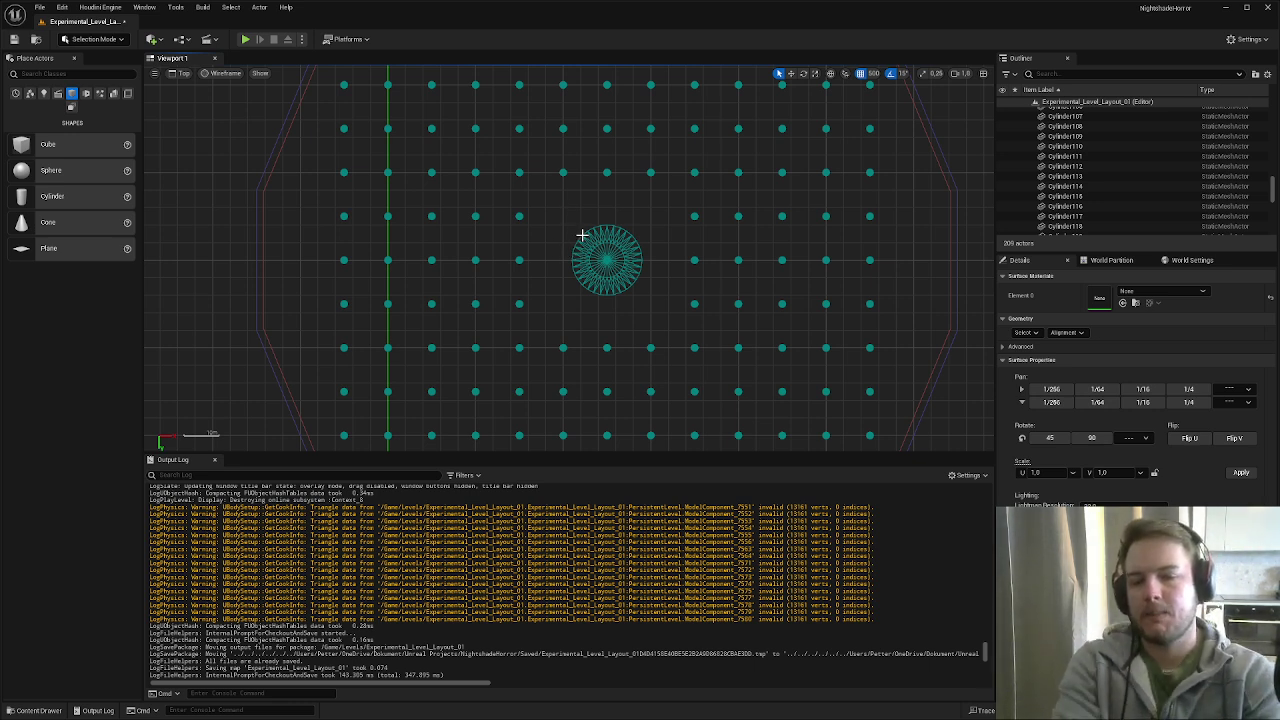
{"action": "scroll", "coordinate": [584, 238], "scroll_direction": "up", "scroll_amount": 4}
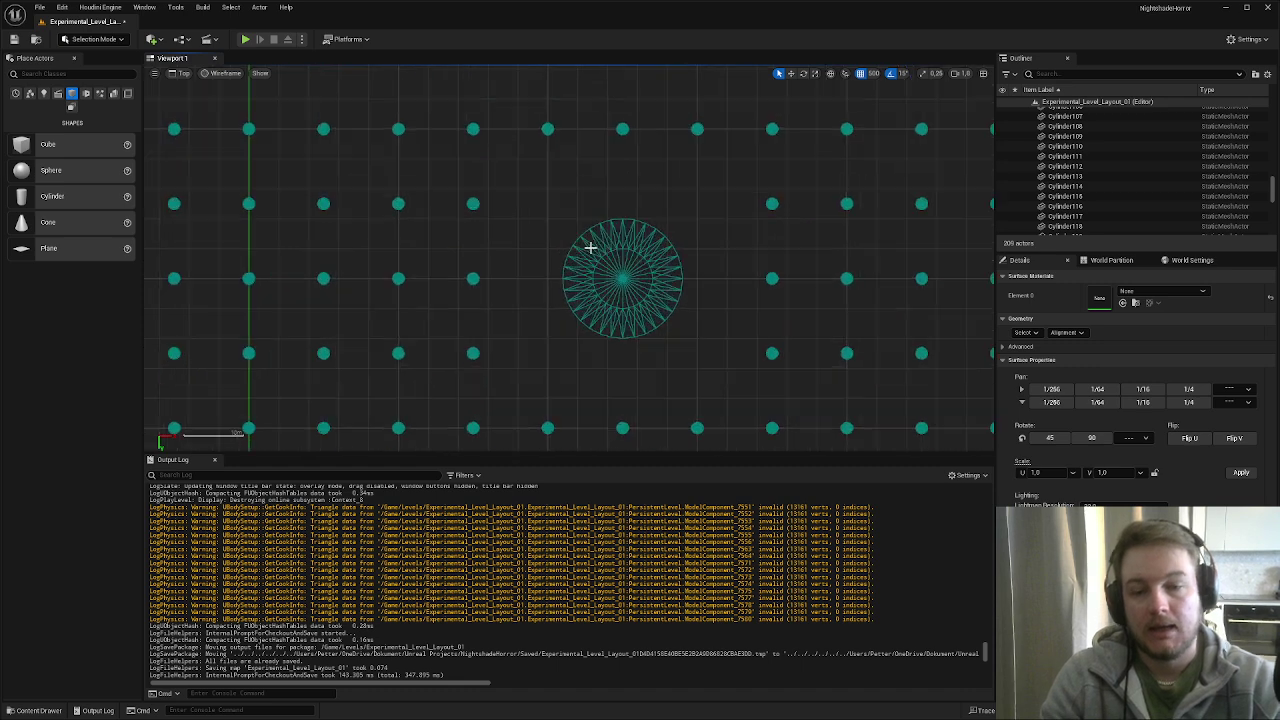
{"action": "right_click_drag", "start_coordinate": [625, 256], "coordinate": [596, 223]}
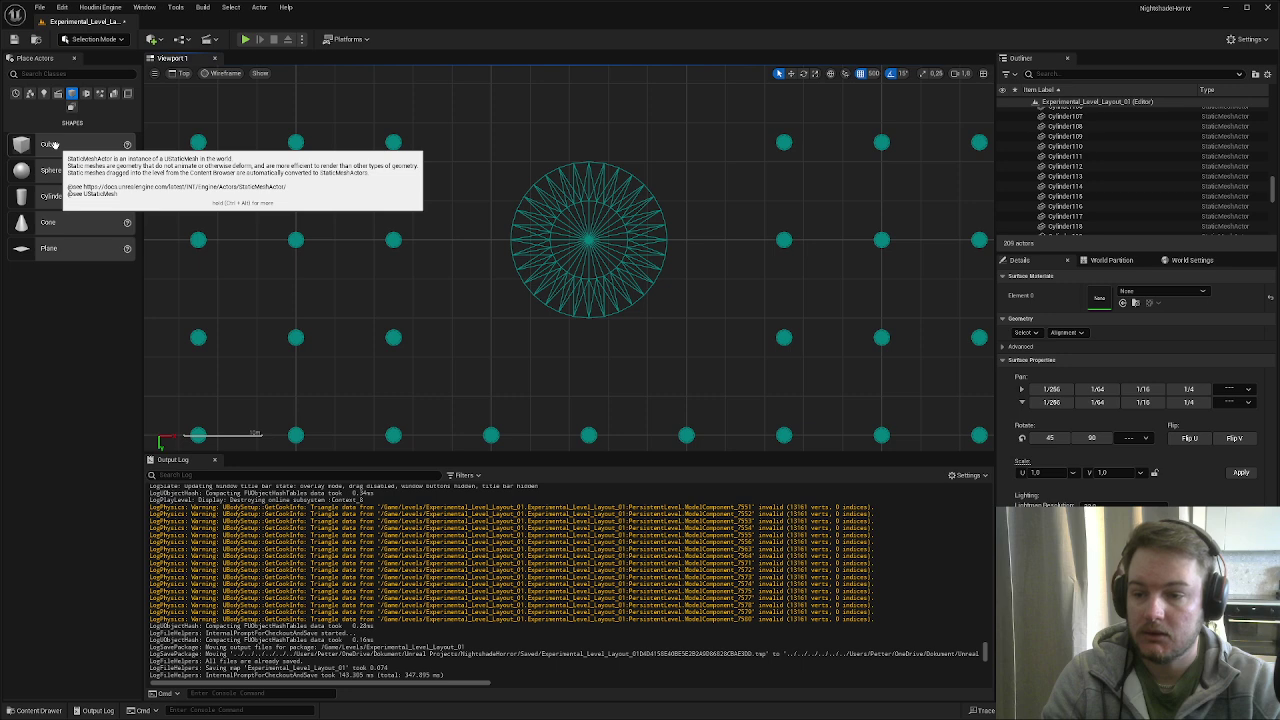
{"action": "left_click_drag", "start_coordinate": [53, 145], "coordinate": [606, 200]}
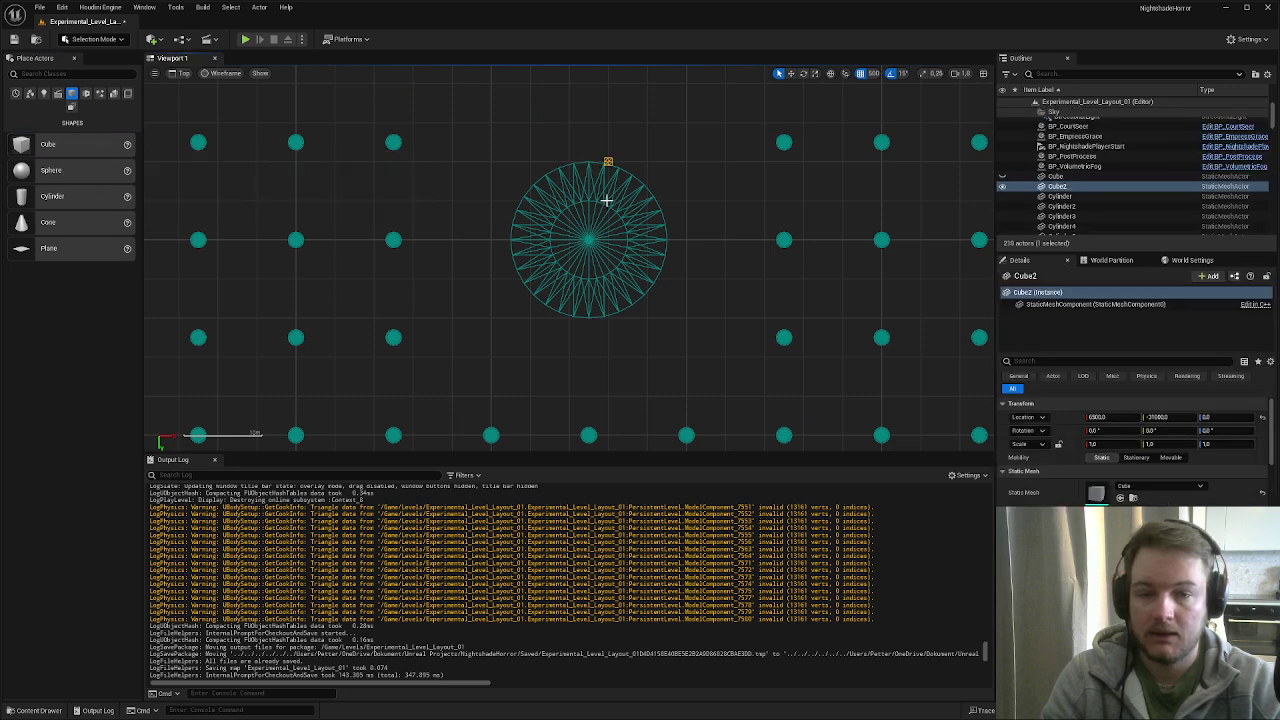
{"action": "scroll", "coordinate": [606, 200], "scroll_direction": "up", "scroll_amount": 5}
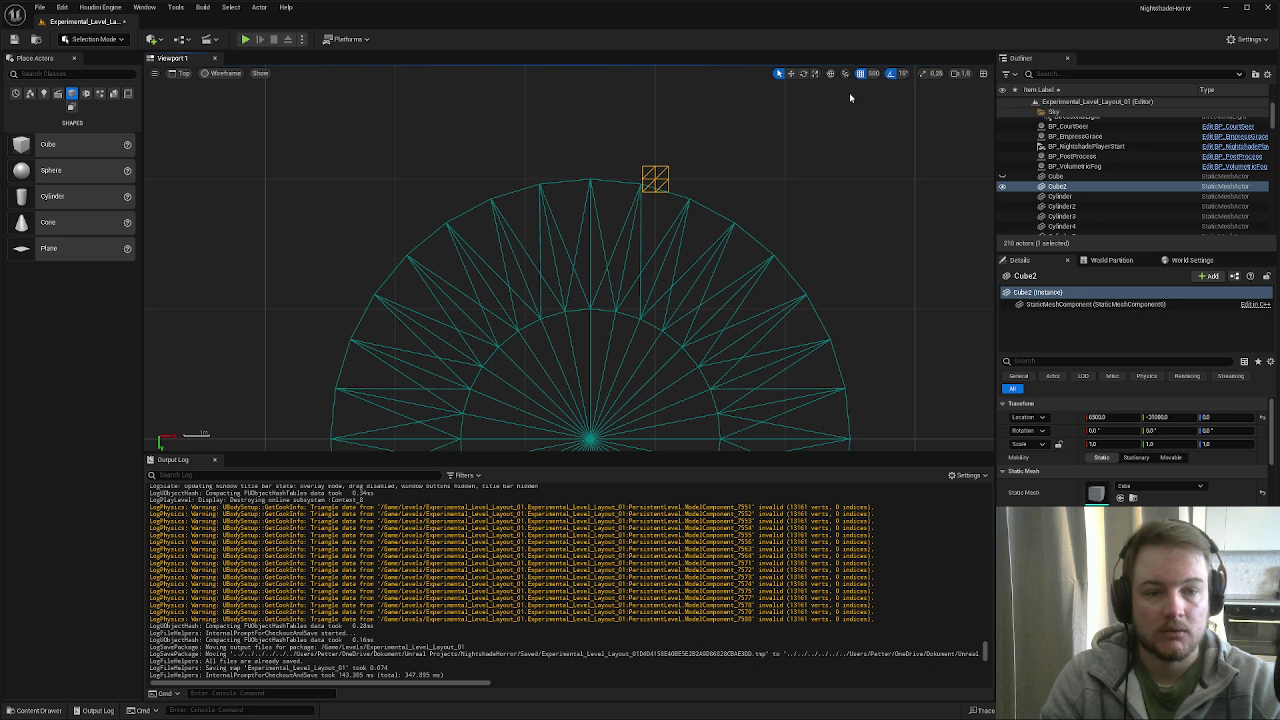
{"action": "key", "text": "w"}
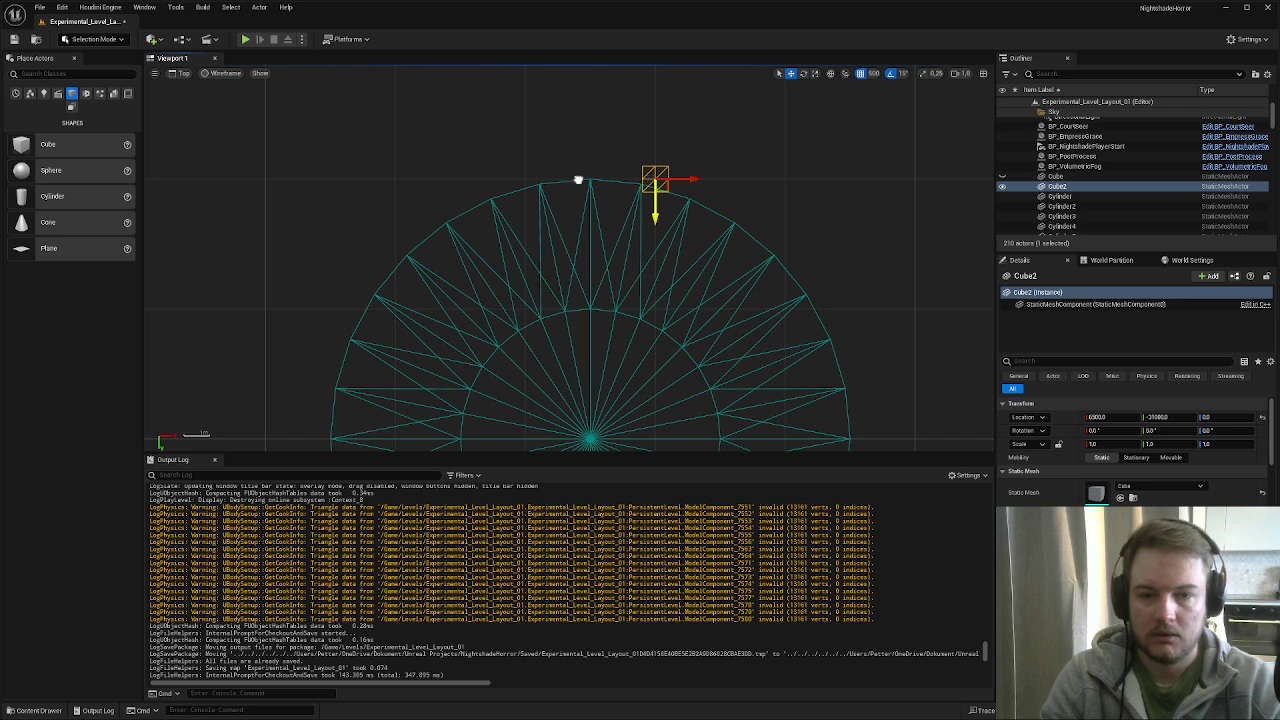
{"action": "left_click_drag", "start_coordinate": [652, 180], "coordinate": [740, 240]}
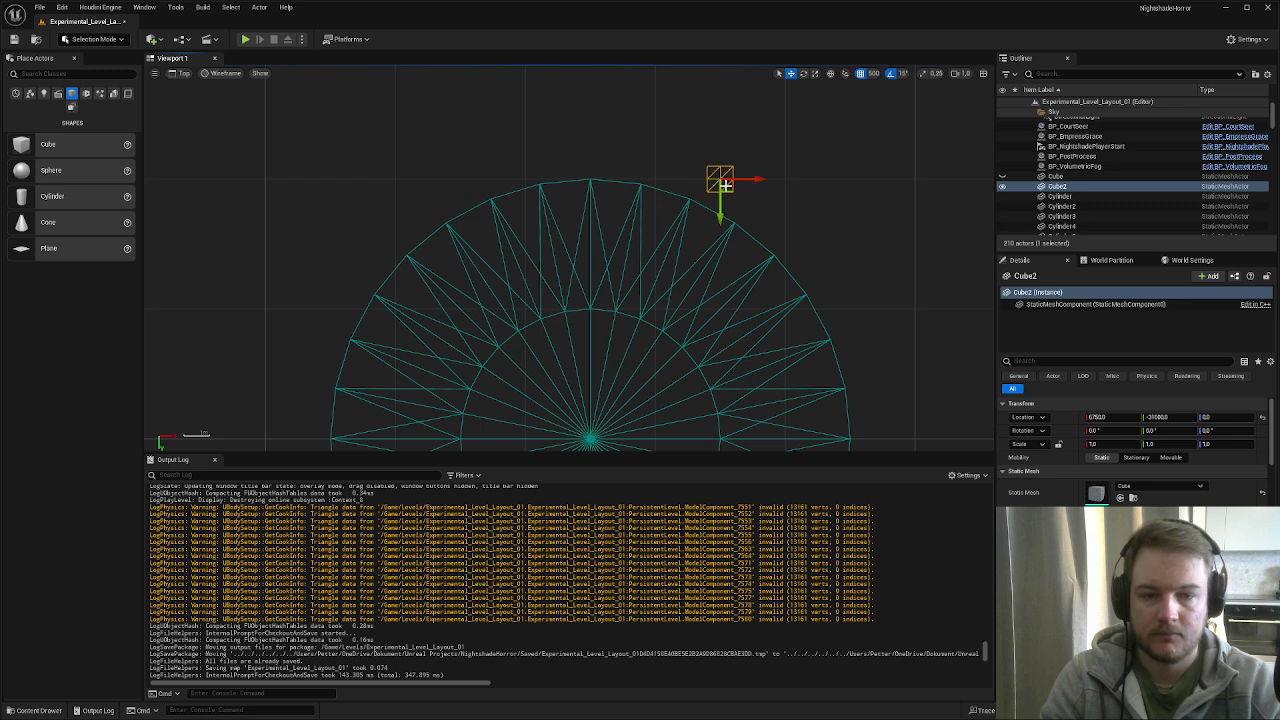
{"action": "left_click_drag", "start_coordinate": [726, 185], "coordinate": [551, 176]}
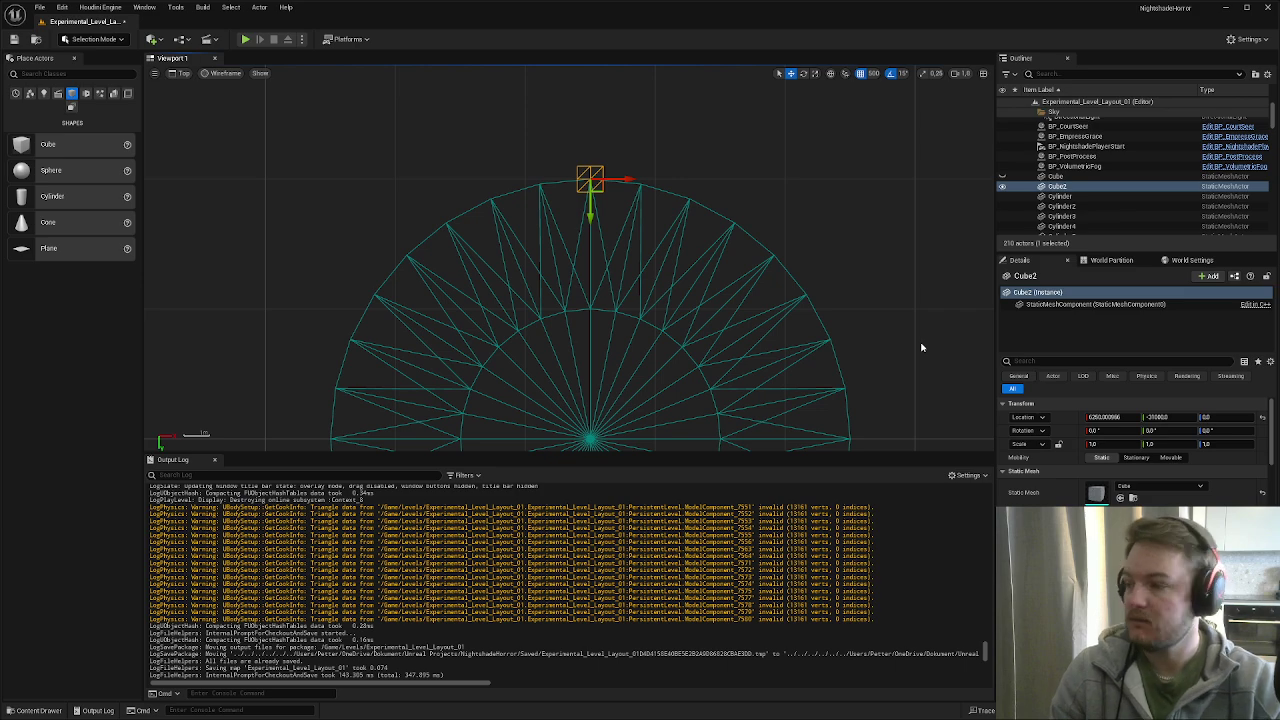
- Stretch the rim cube to a scale of about 2 in Y and 4.3 in Z
{"action": "key", "text": "alt+g"}
{"action": "right_click_drag", "start_coordinate": [777, 343], "coordinate": [592, 168]}
{"action": "scroll", "coordinate": [622, 190], "scroll_direction": "up", "scroll_amount": 1}
{"action": "key", "text": "r"}
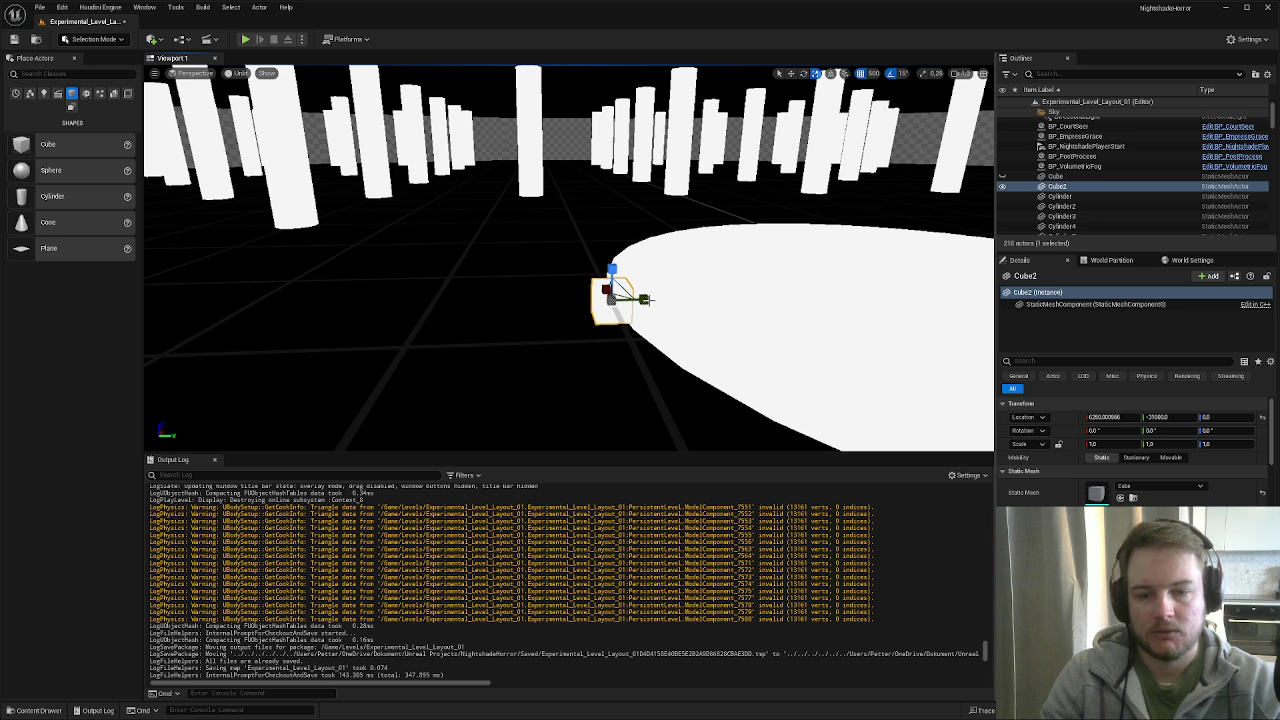
{"action": "mouse_move", "coordinate": [644, 300]}
{"action": "left_mouse_down"}
{"action": "mouse_move", "coordinate": [690, 301]}
{"action": "mouse_move", "coordinate": [662, 301]}
{"action": "left_mouse_up"}
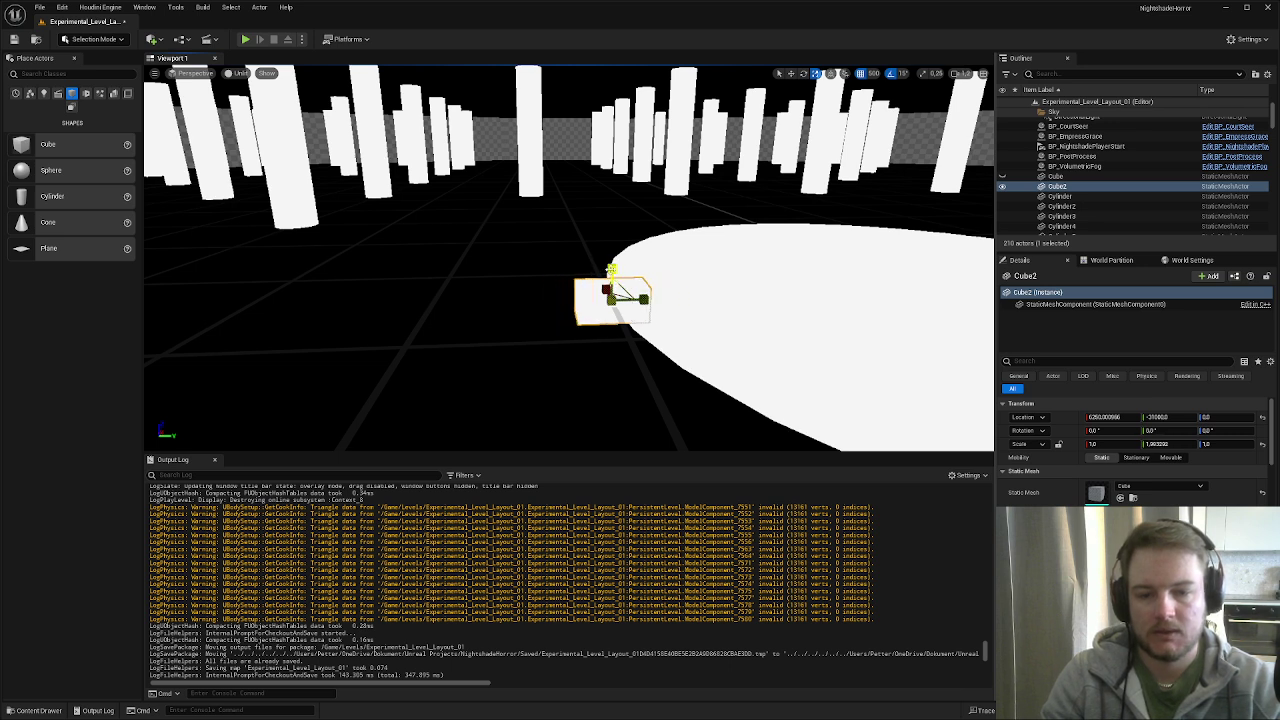
{"action": "left_click_drag", "start_coordinate": [612, 268], "coordinate": [612, 212]}
- Tilt the stretched rim cube 45° about the X axis and lengthen it slightly along its local Z axis
{"action": "key", "text": "e"}
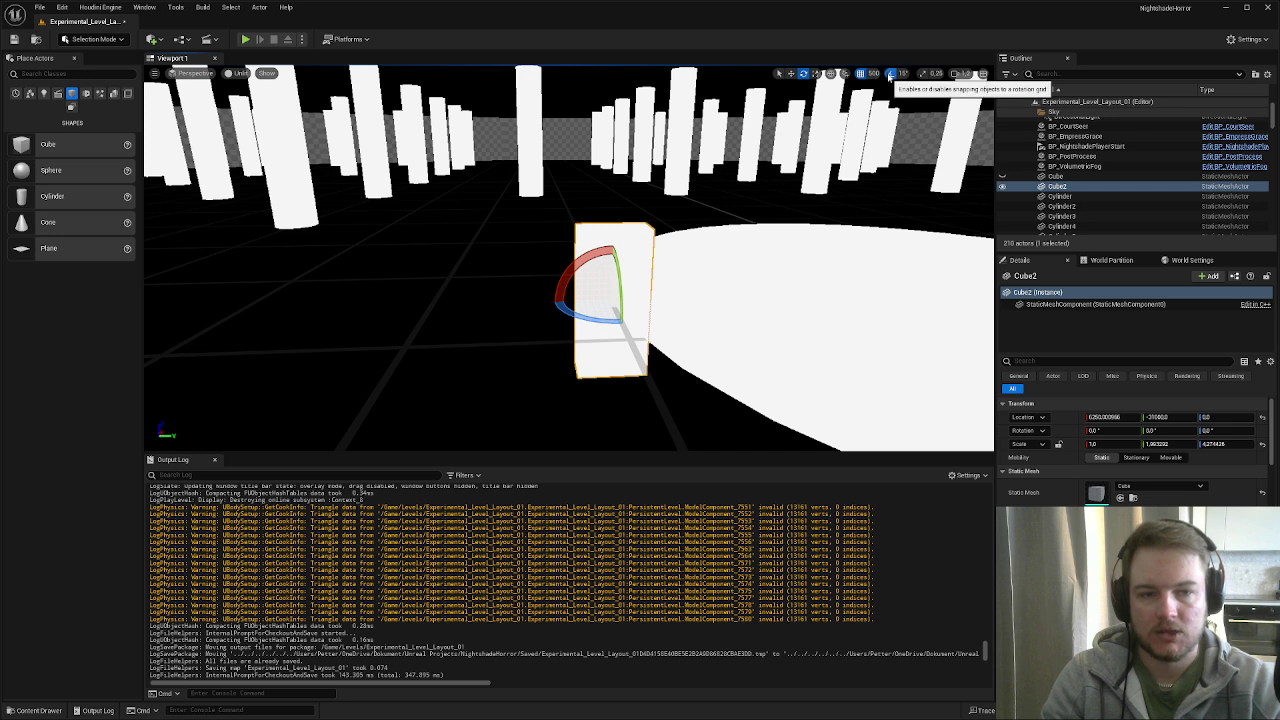
{"action": "left_click_drag", "start_coordinate": [592, 258], "coordinate": [656, 255]}
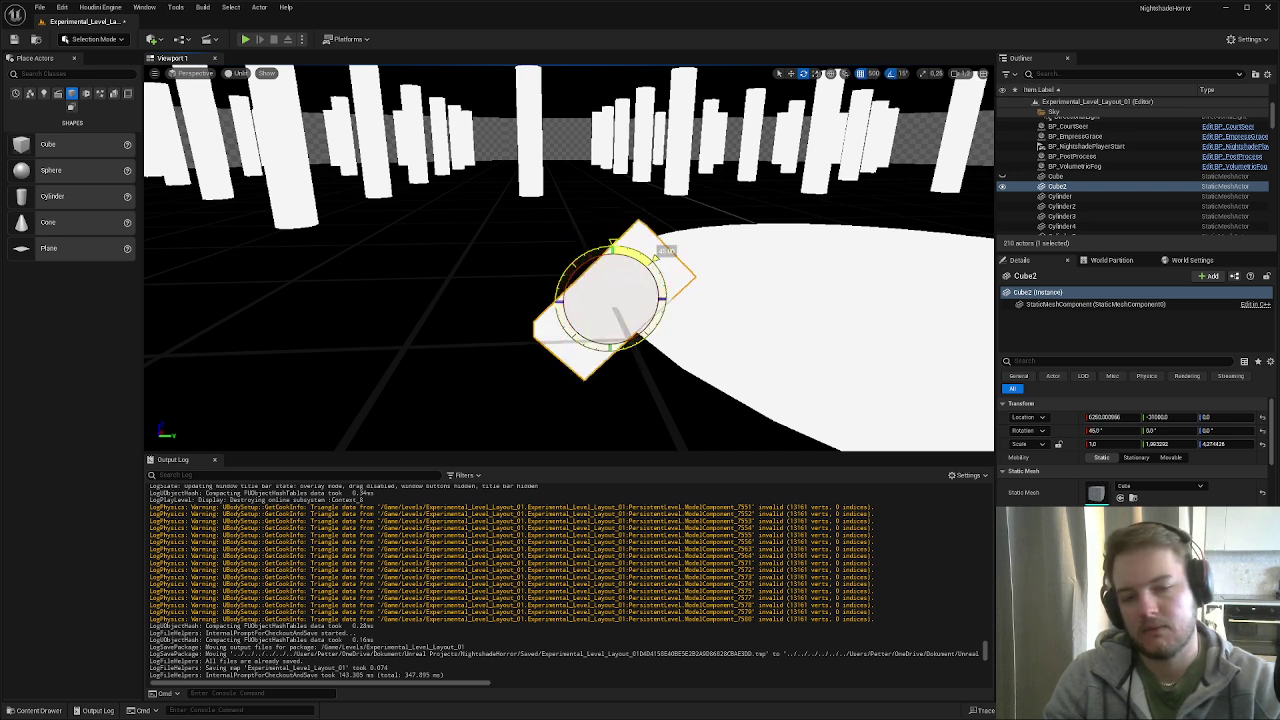
{"action": "key", "text": "r"}
{"action": "left_click_drag", "start_coordinate": [634, 279], "coordinate": [650, 268]}
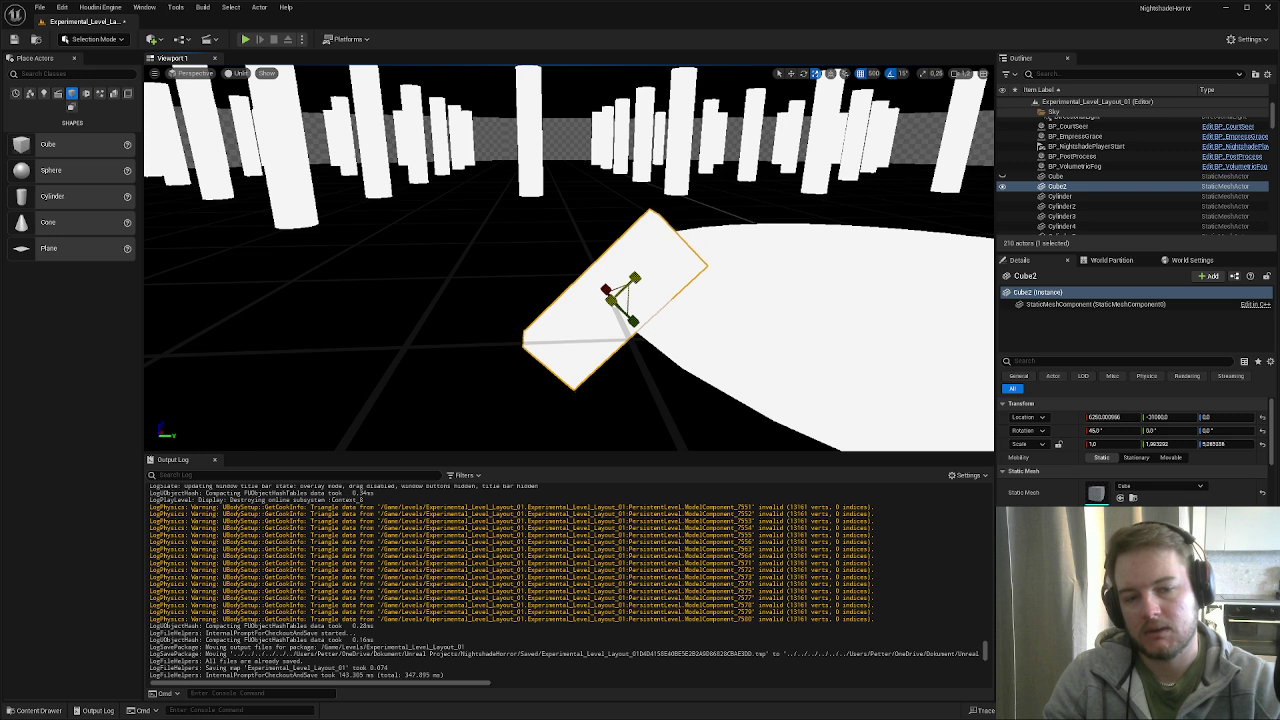
- Turn off location snapping and shift the tilted cube along its slope to about Y -30914, Z 86
{"action": "key", "text": "w"}
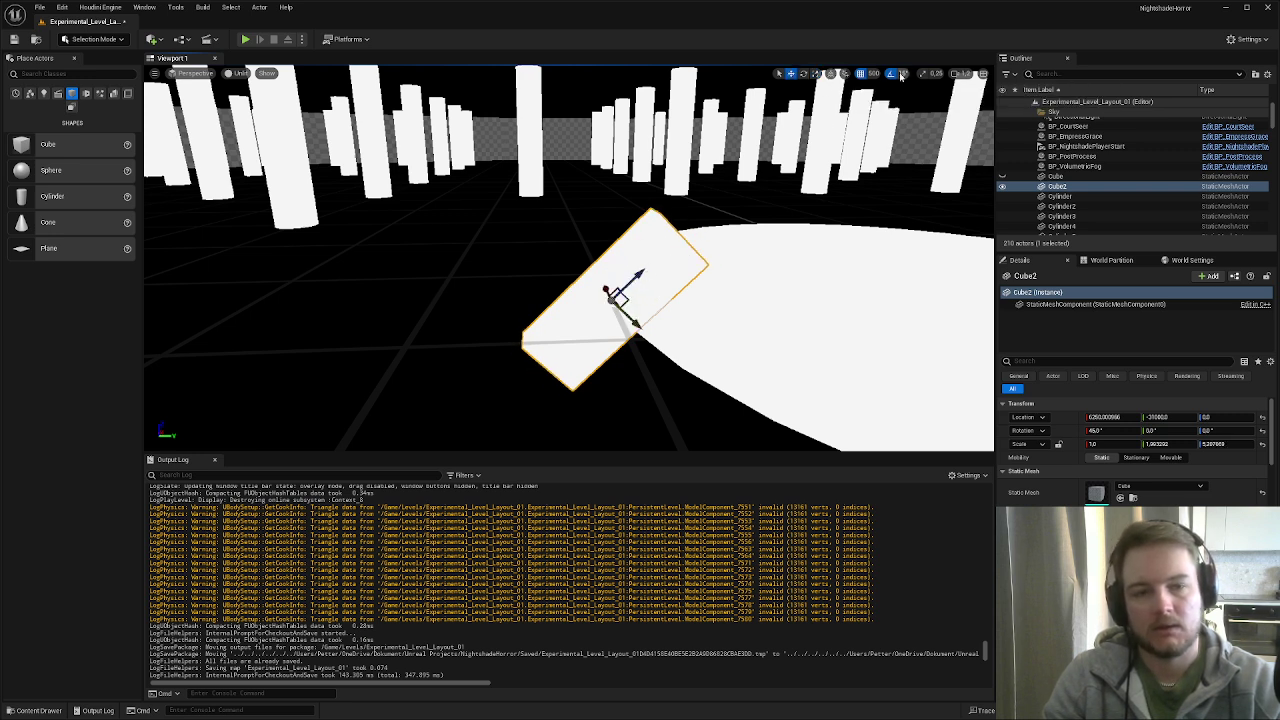
{"action": "left_click_drag", "start_coordinate": [626, 292], "coordinate": [682, 250]}
{"action": "key", "text": "s"}
{"action": "mouse_move", "coordinate": [700, 249]}
{"action": "right_mouse_down"}
{"action": "mouse_move", "coordinate": [725, 262]}
{"action": "mouse_move", "coordinate": [735, 310]}
{"action": "mouse_move", "coordinate": [490, 298]}
{"action": "mouse_move", "coordinate": [709, 257]}
{"action": "right_mouse_up"}
{"action": "key", "text": "d"}
{"action": "key", "text": "w"}
- Duplicate the tilted cube with a 90° world-space turn about Z and move the copy to the disc's rim at X 7250, Y -30000
{"action": "key", "text": "alt+j"}
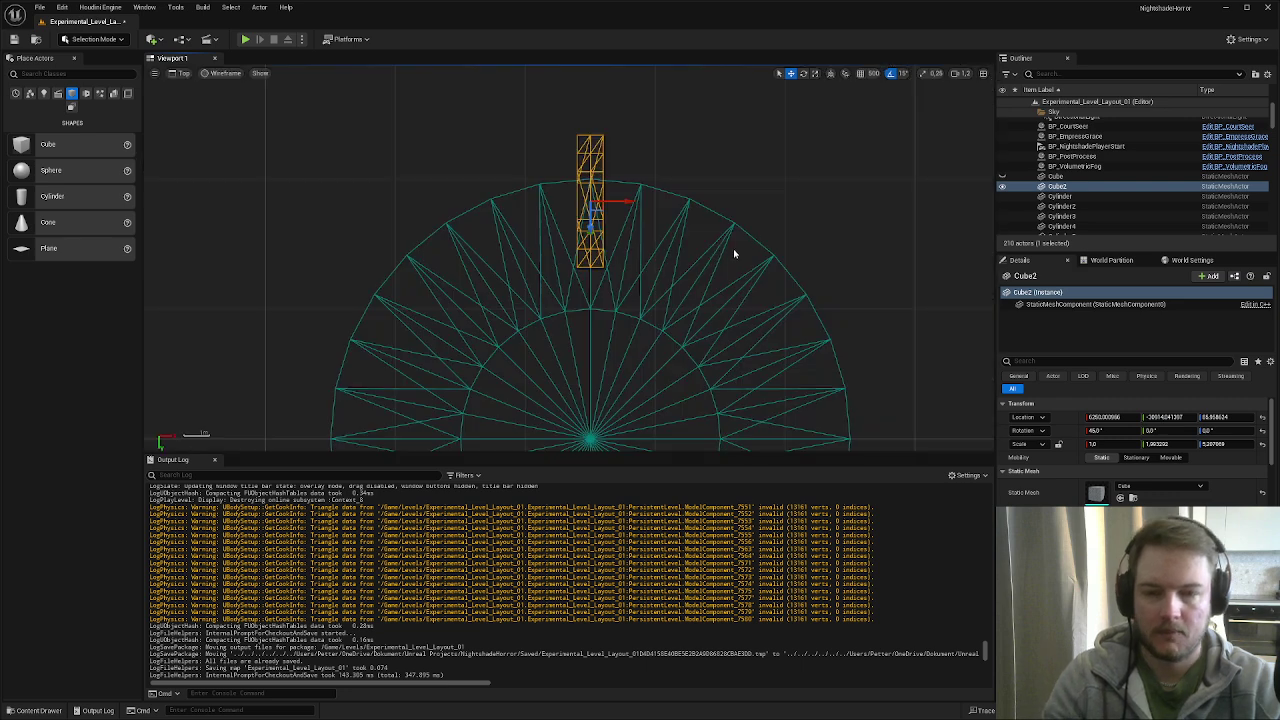
{"action": "scroll", "coordinate": [677, 260], "scroll_direction": "down", "scroll_amount": 3}
{"action": "scroll", "coordinate": [660, 240], "scroll_direction": "up", "scroll_amount": 4}
{"action": "key", "text": "e"}
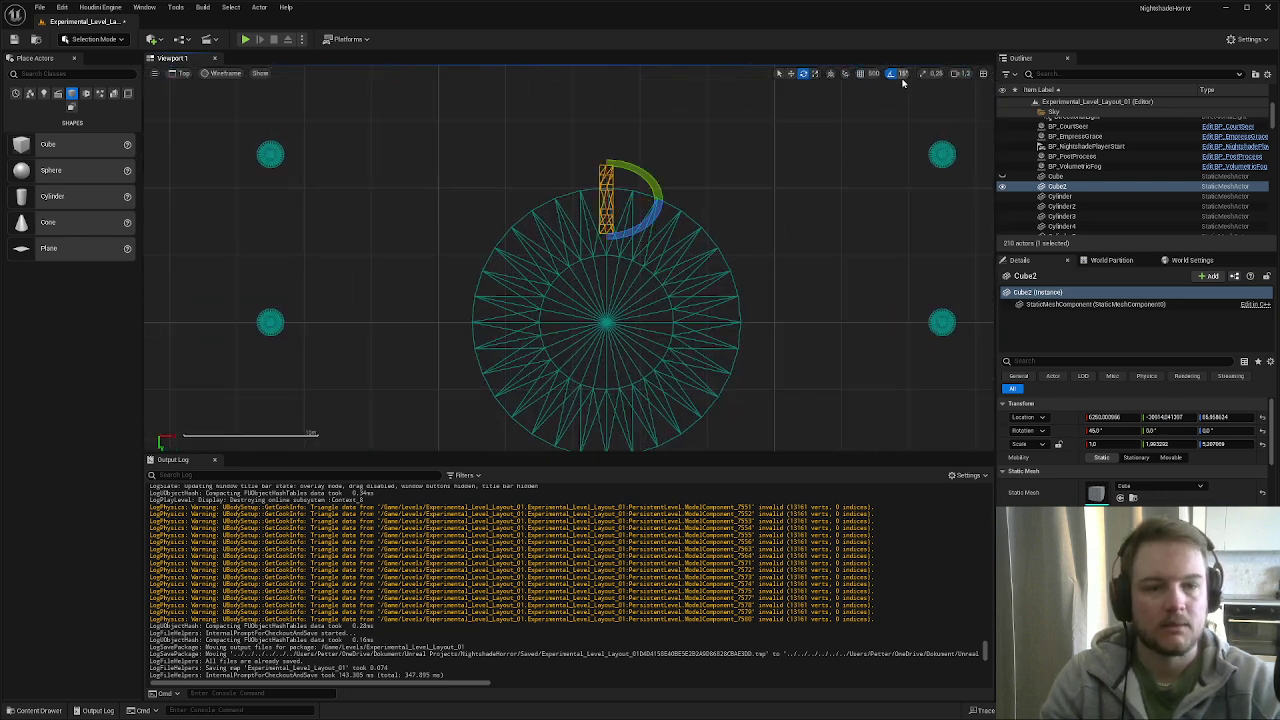
{"action": "left_click", "coordinate": [830, 74]}
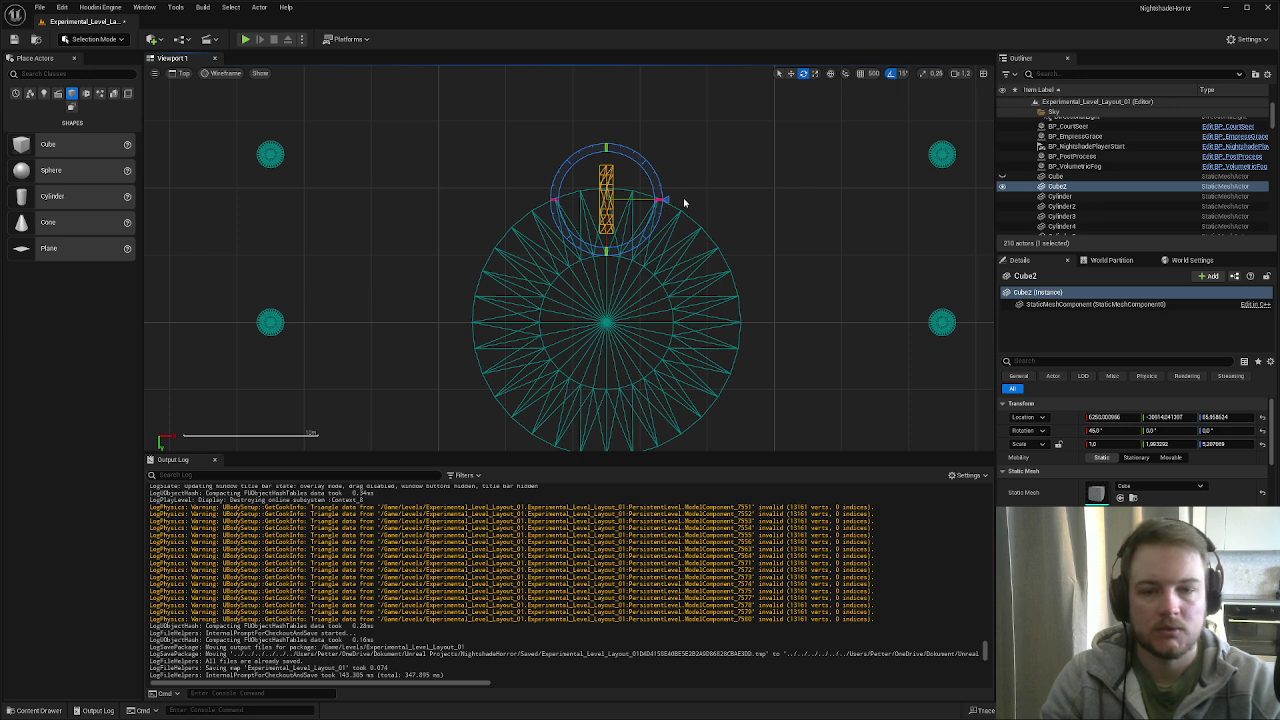
{"action": "left_click_drag", "start_coordinate": [652, 175], "coordinate": [610, 262], "text": "alt"}
{"action": "key", "text": "w"}
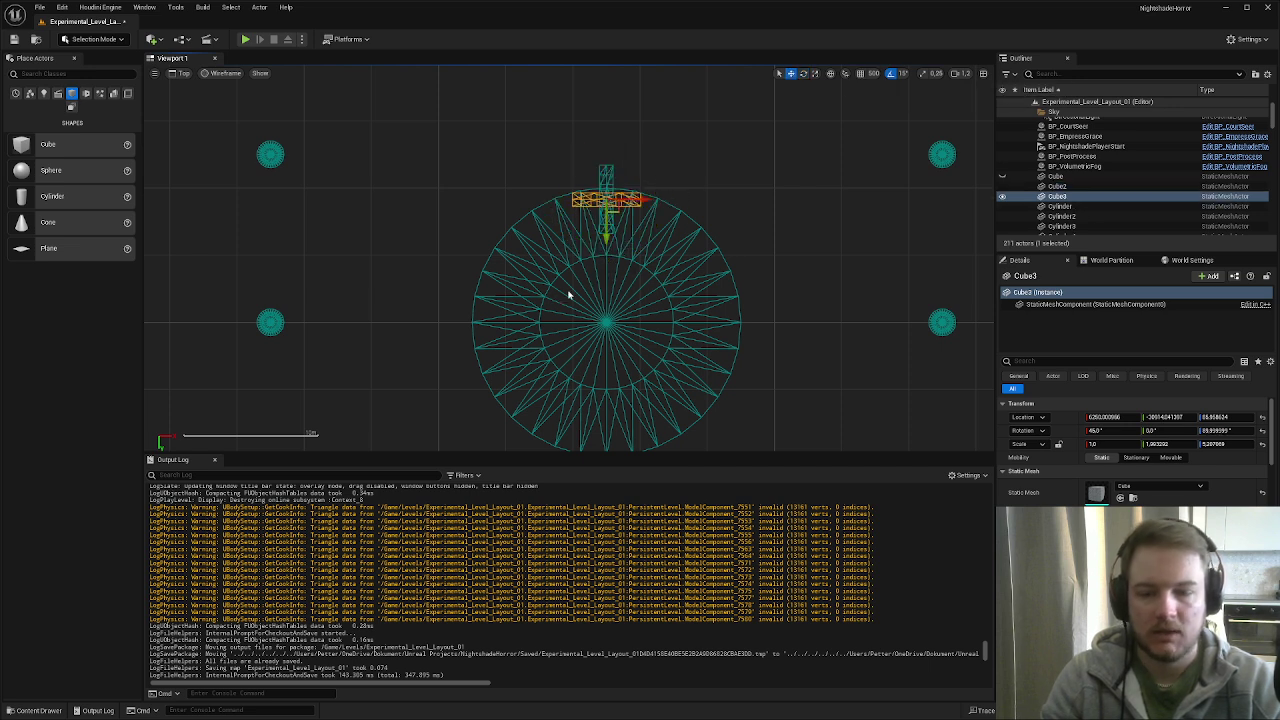
{"action": "left_click_drag", "start_coordinate": [615, 210], "coordinate": [755, 342]}
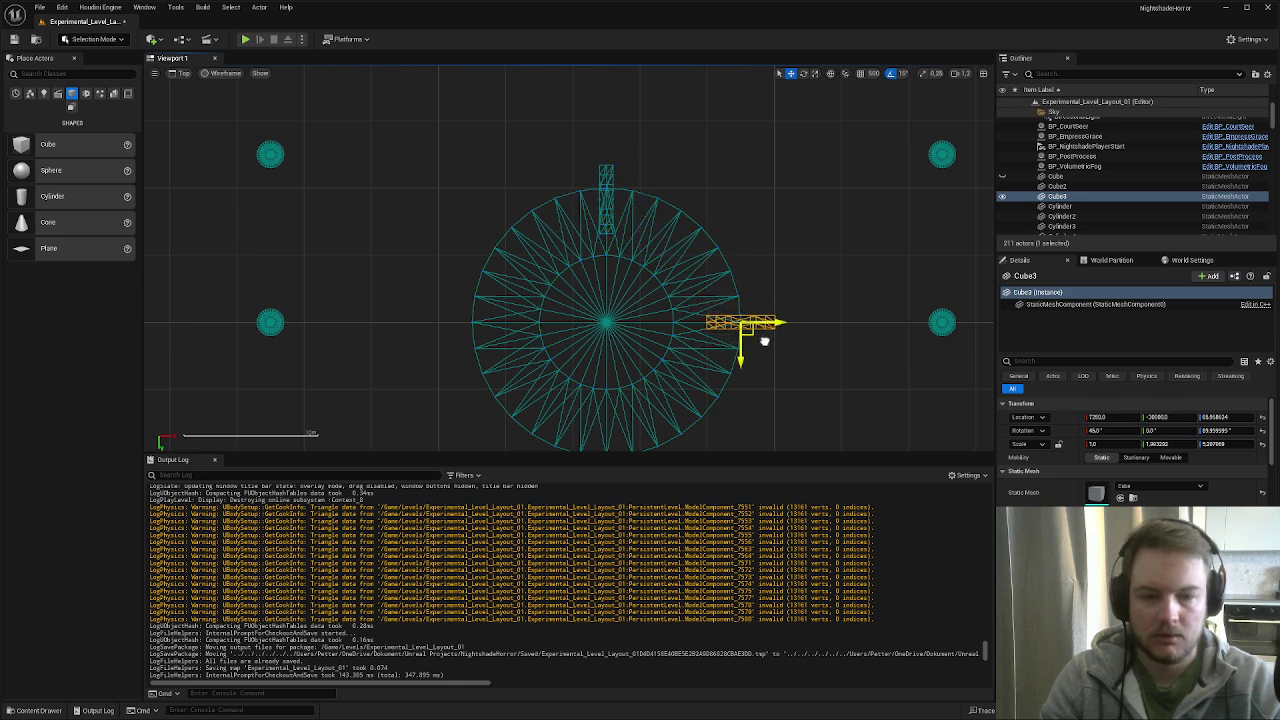
- Duplicate the tilted rim block with a further 90° turn about Z and move the copy to X 6250, Y -29000 on the disc's rim
{"action": "right_click_drag", "start_coordinate": [763, 337], "coordinate": [843, 240]}
{"action": "key", "text": "r"}
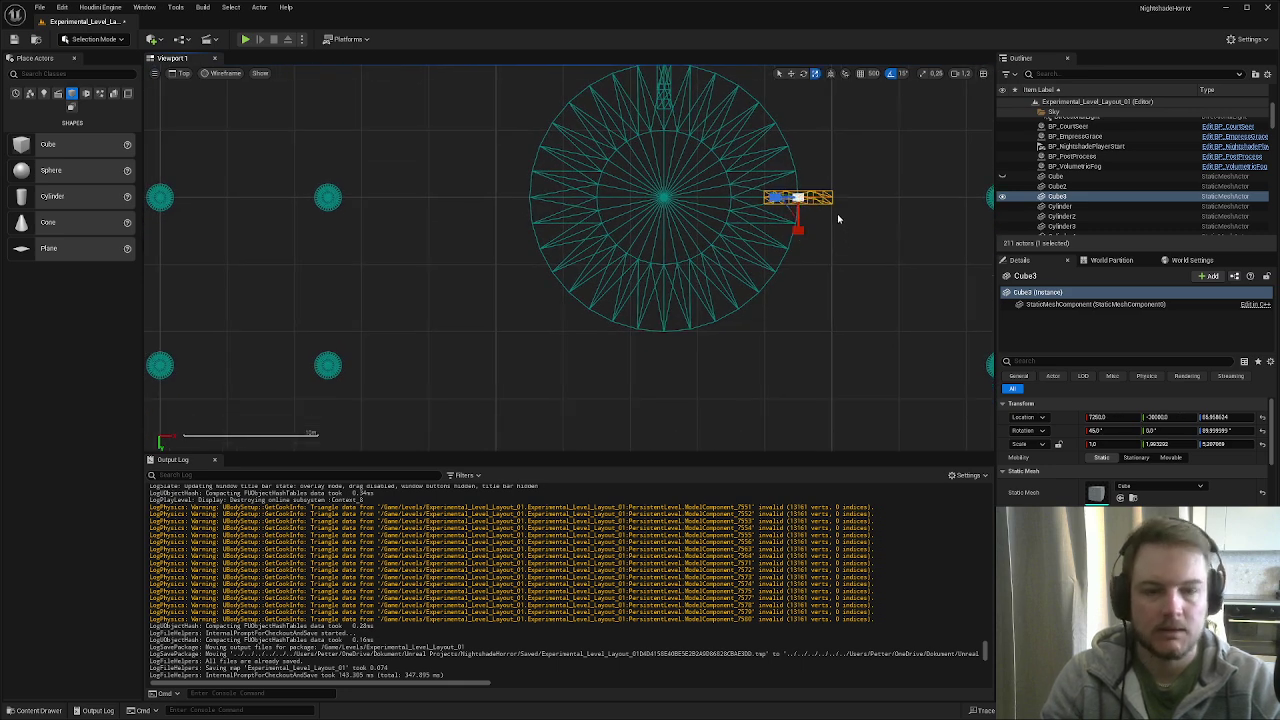
{"action": "key", "text": "e"}
{"action": "left_click_drag", "start_coordinate": [834, 150], "coordinate": [798, 254], "text": "alt"}
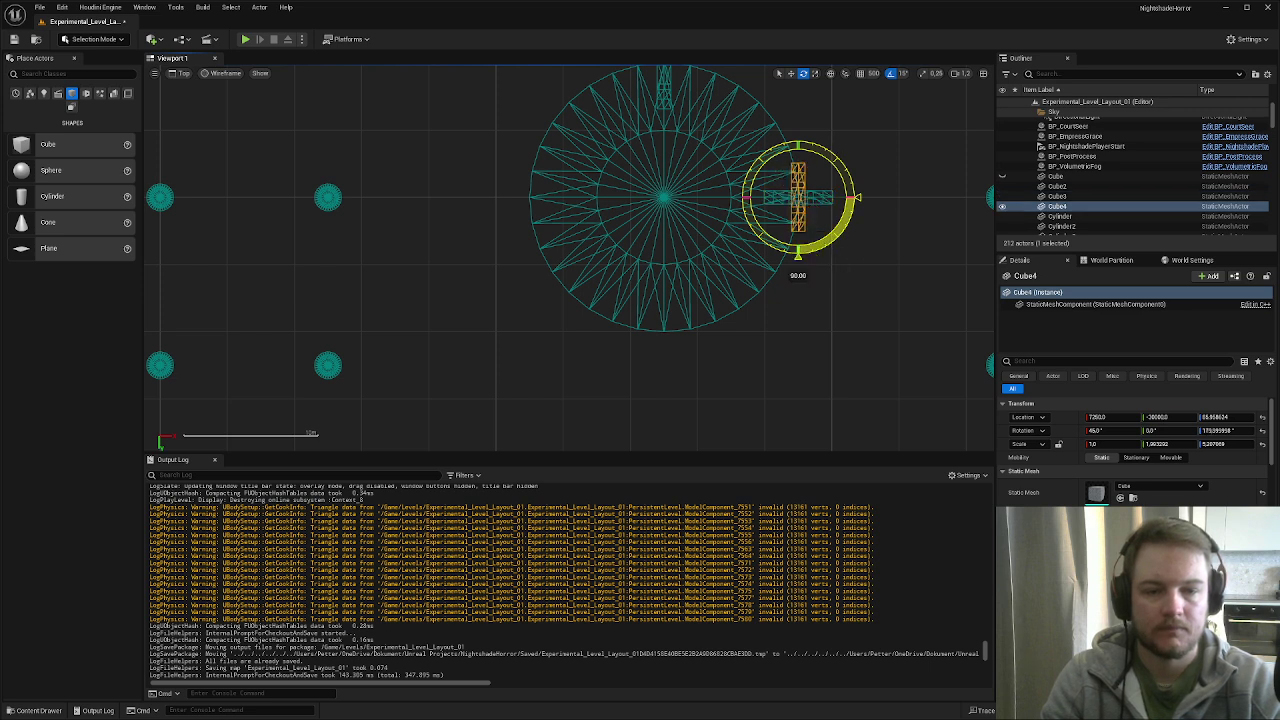
{"action": "key", "text": "w"}
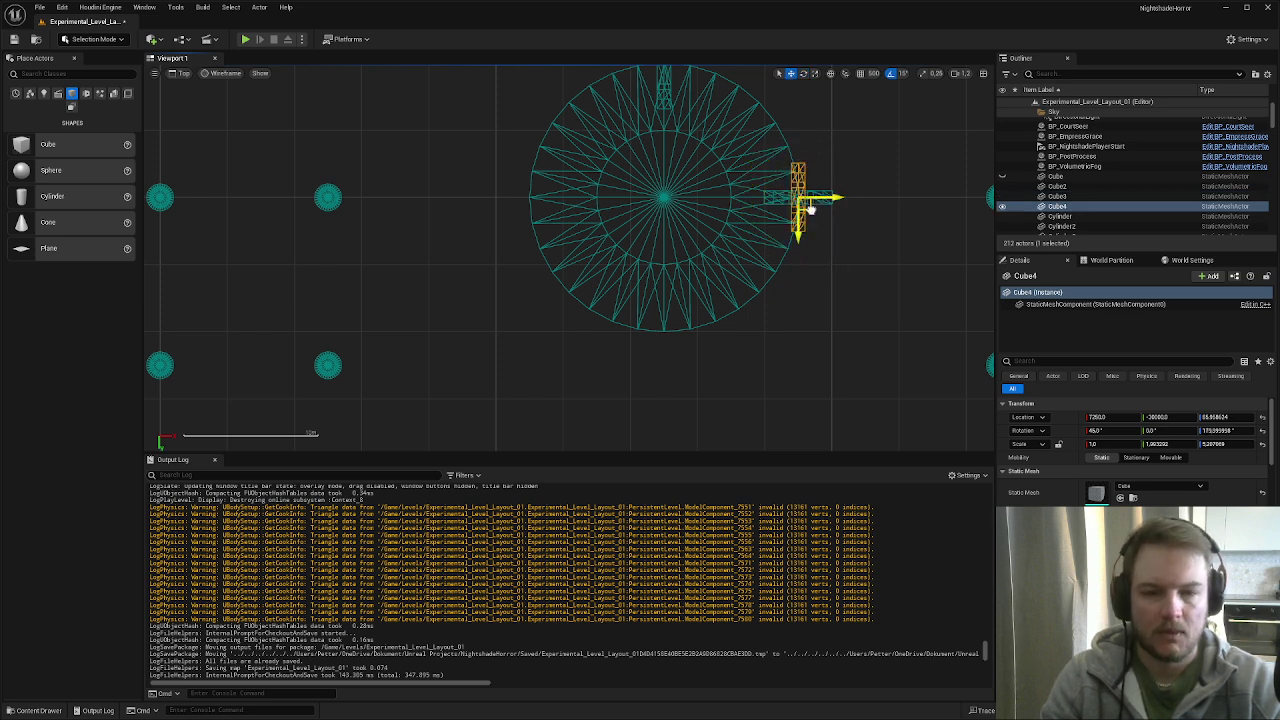
{"action": "left_click_drag", "start_coordinate": [812, 206], "coordinate": [631, 354]}
- Duplicate the newest rim block with another 90° turn about Z and place the copy on the remaining side at about X 5250, Y -30000
{"action": "key", "text": "r"}
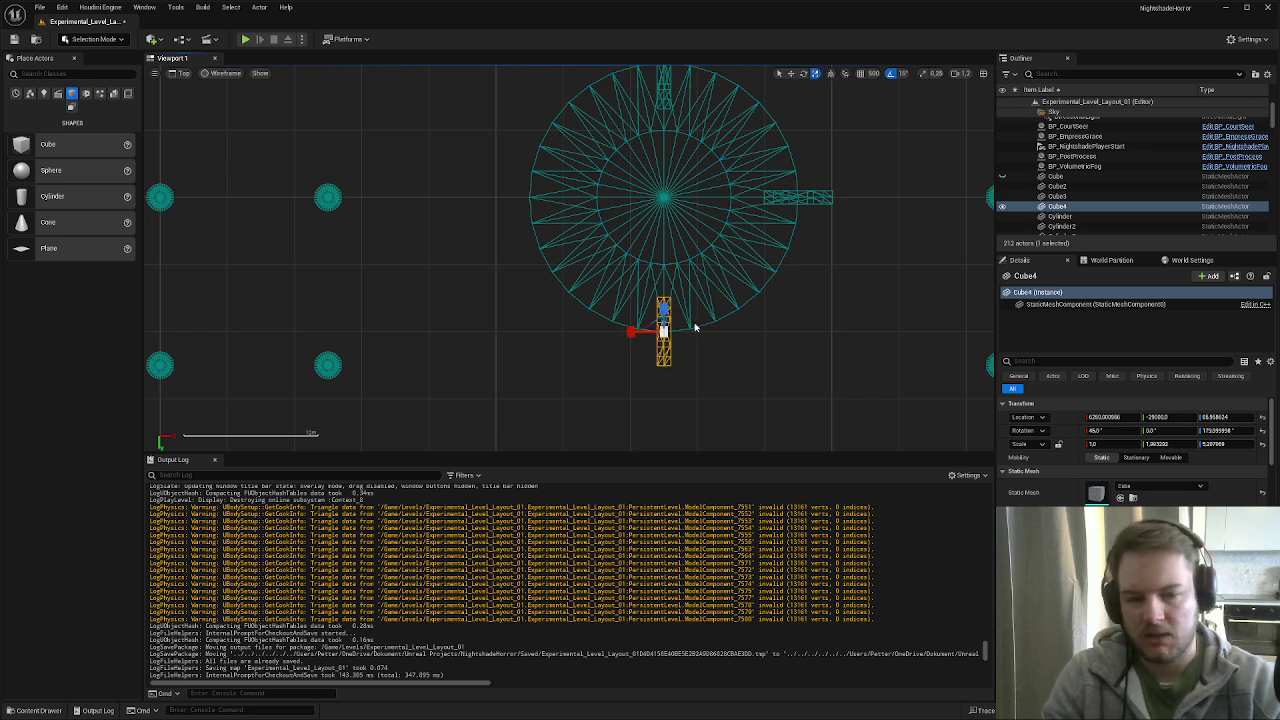
{"action": "key", "text": "e"}
{"action": "left_click_drag", "start_coordinate": [695, 292], "coordinate": [698, 293], "text": "alt"}
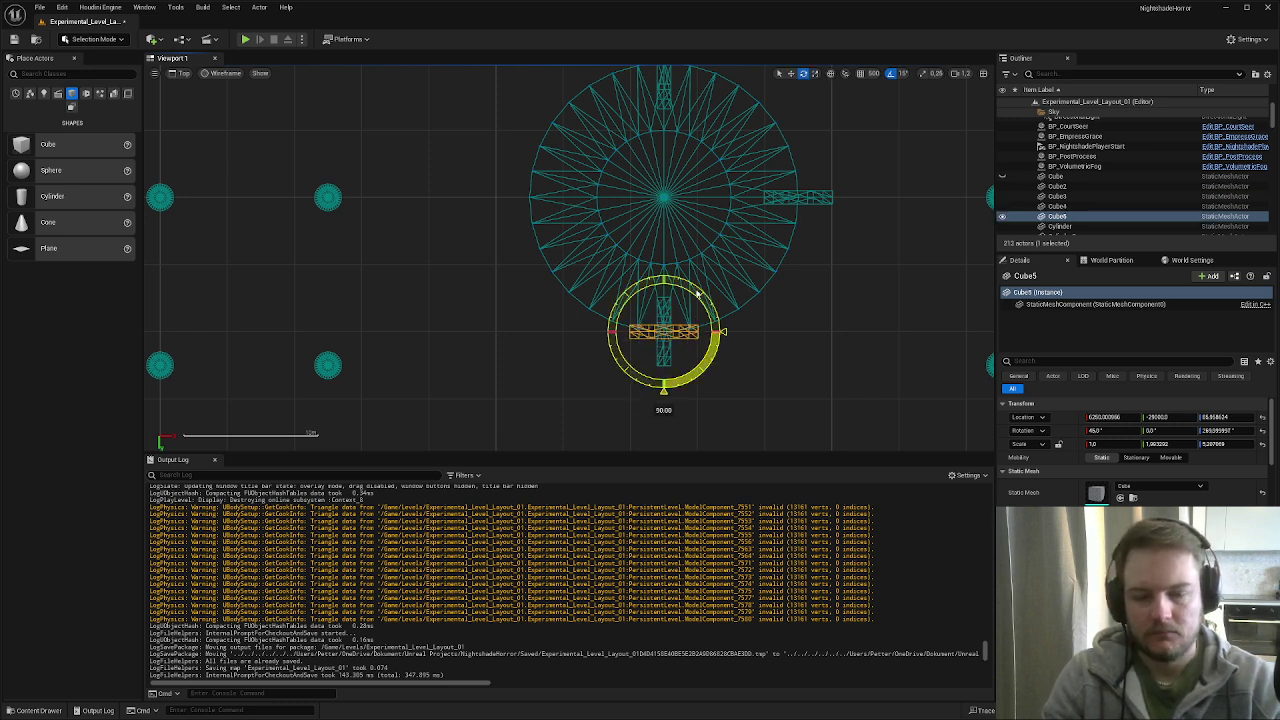
{"action": "key", "text": "w"}
{"action": "left_click_drag", "start_coordinate": [666, 336], "coordinate": [525, 200]}
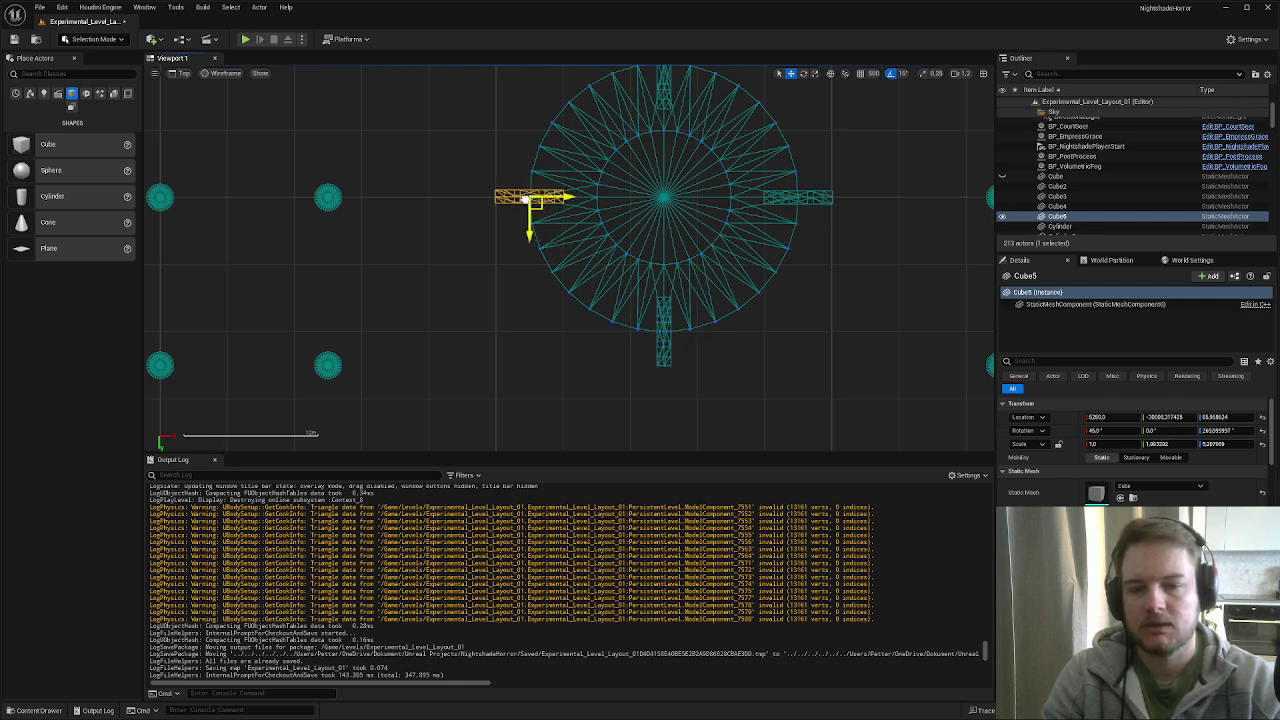
- Unhide the large floor cube and show the perspective view in lit shading to check the four tilted blocks around the disc
{"action": "key", "text": "alt+g"}
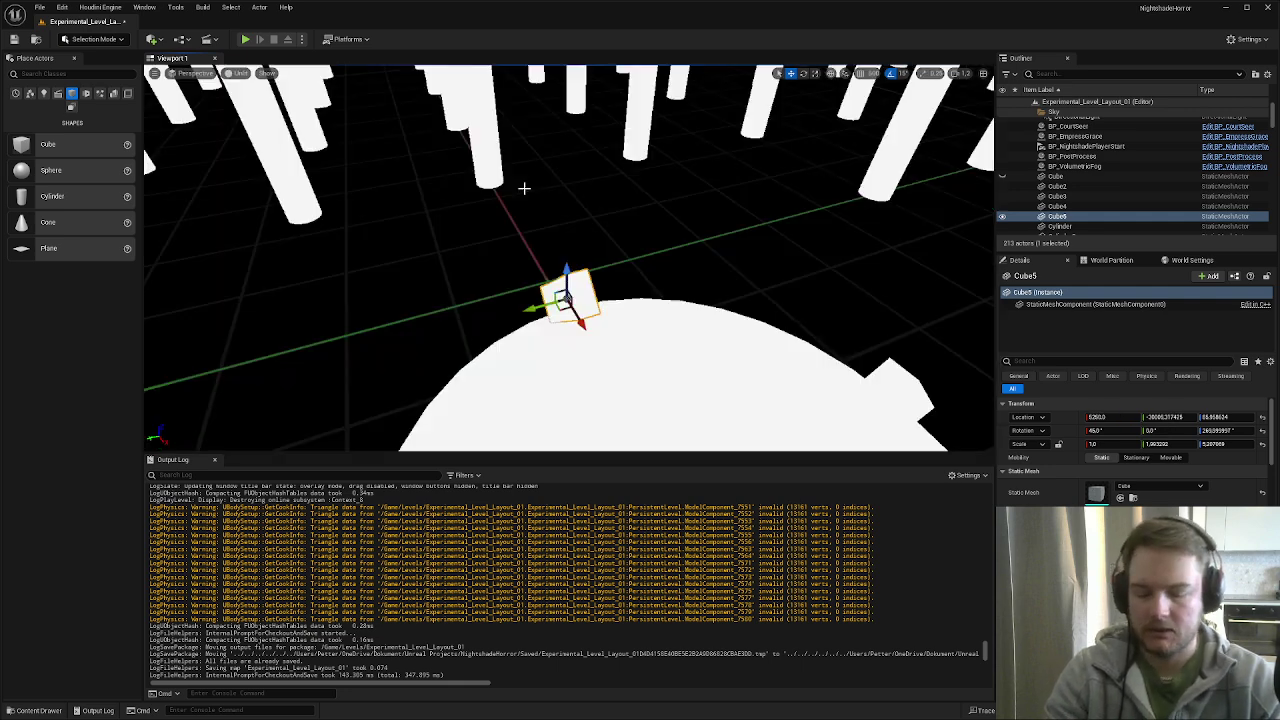
{"action": "mouse_move", "coordinate": [570, 260]}
{"action": "right_mouse_down"}
{"action": "mouse_move", "coordinate": [570, 240]}
{"action": "mouse_move", "coordinate": [592, 252]}
{"action": "right_mouse_up"}
{"action": "key", "text": "alt+h"}
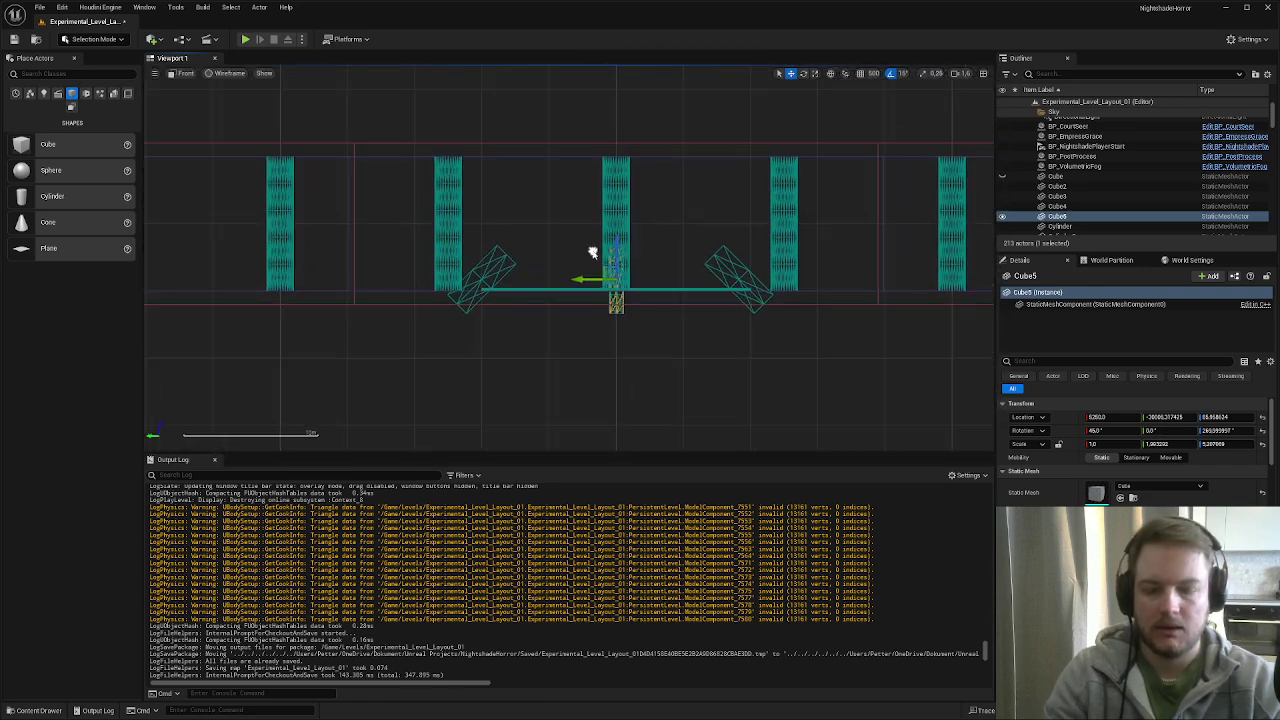
{"action": "key", "text": "alt+g"}
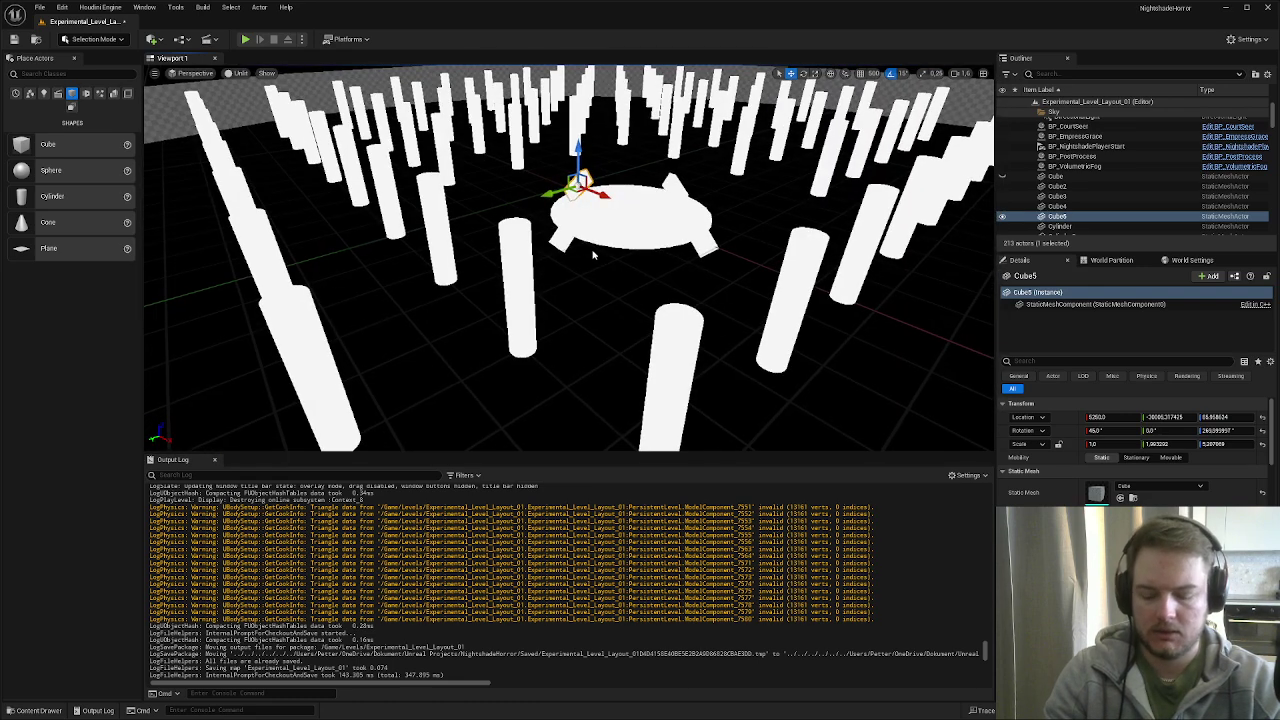
{"action": "left_click_drag", "start_coordinate": [592, 257], "coordinate": [590, 252]}
{"action": "left_click", "coordinate": [608, 241]}
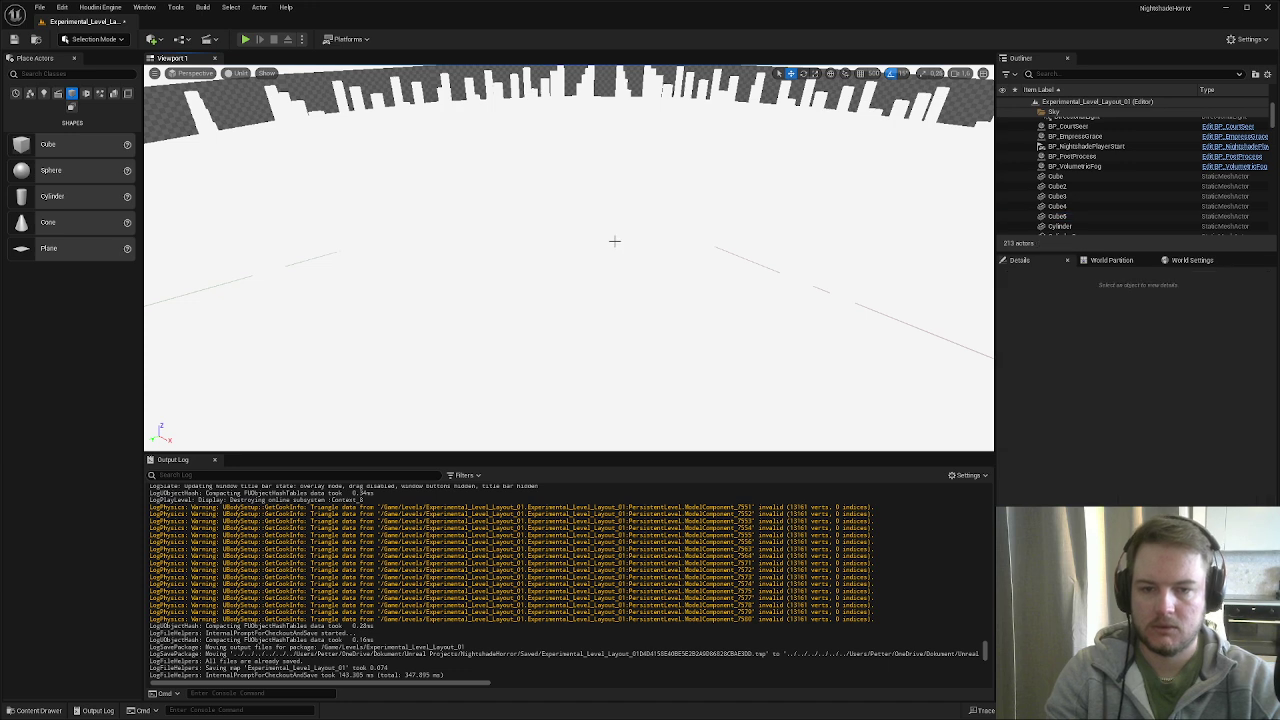
{"action": "right_click_drag", "start_coordinate": [633, 228], "coordinate": [598, 228]}
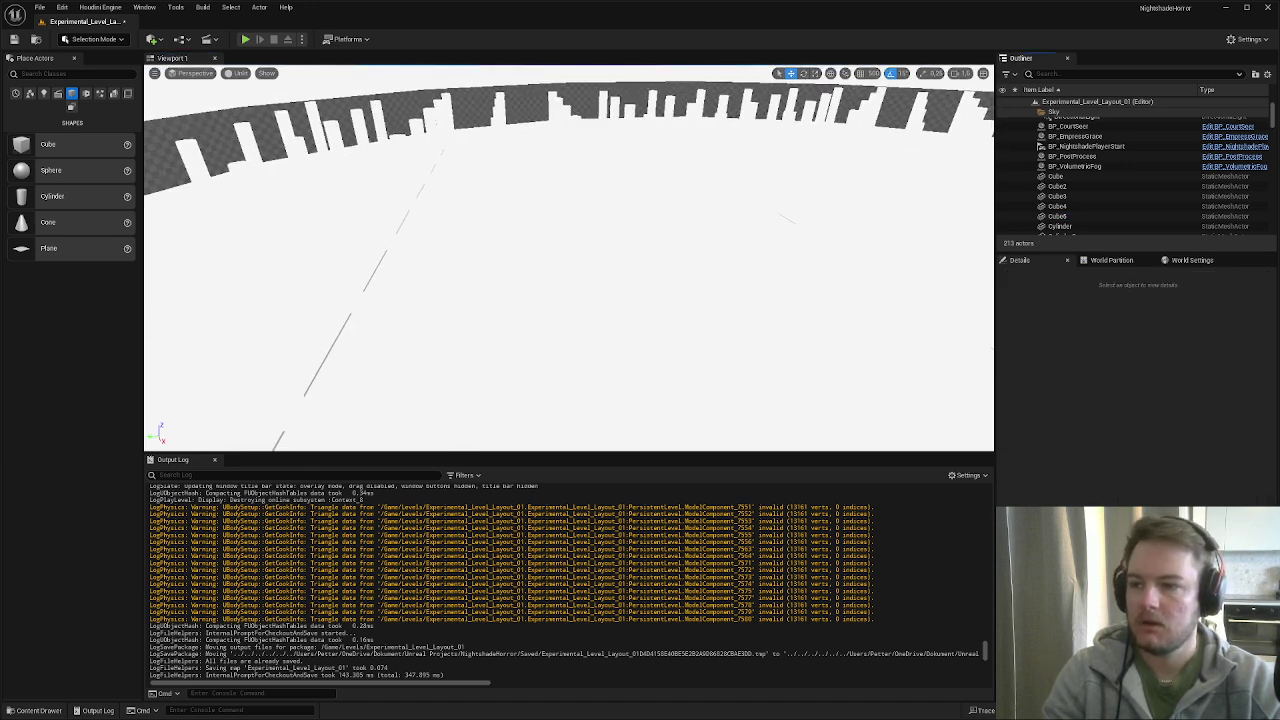
{"action": "right_click_drag", "start_coordinate": [606, 325], "coordinate": [630, 314]}
{"action": "key", "text": "alt+4"}
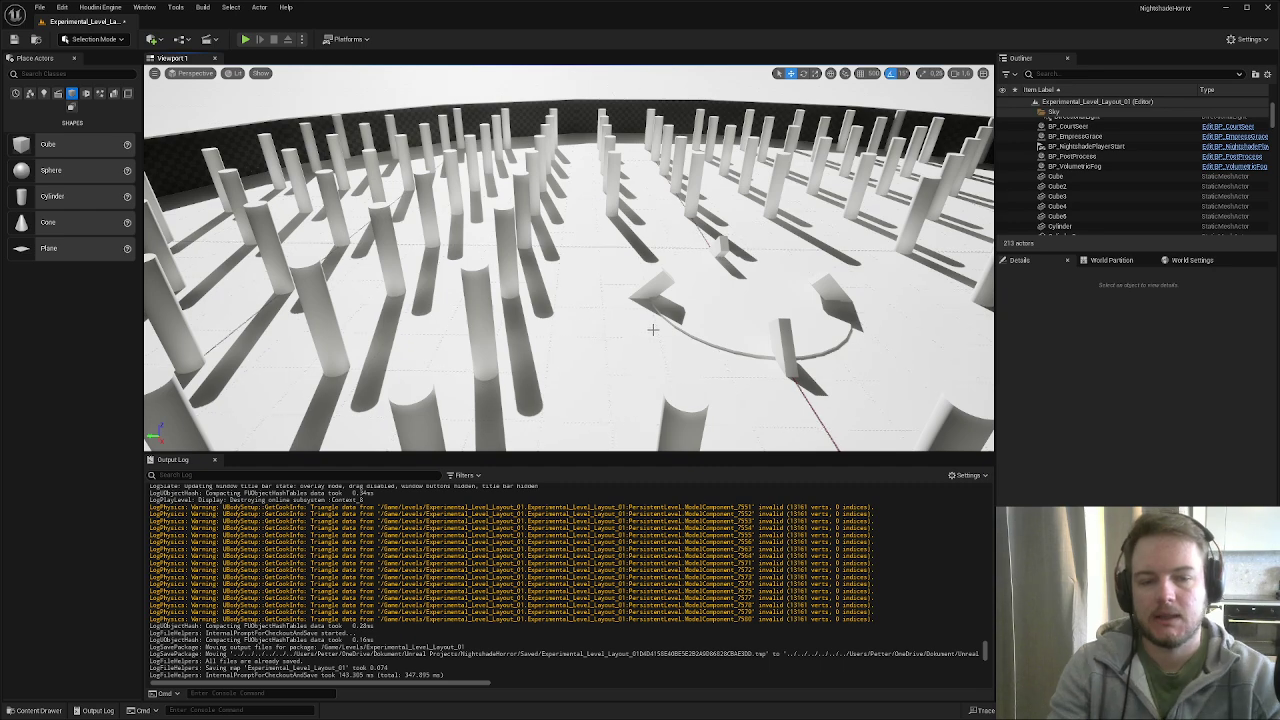
{"action": "right_click_drag", "start_coordinate": [651, 329], "coordinate": [740, 400]}
{"action": "key", "text": "w"}
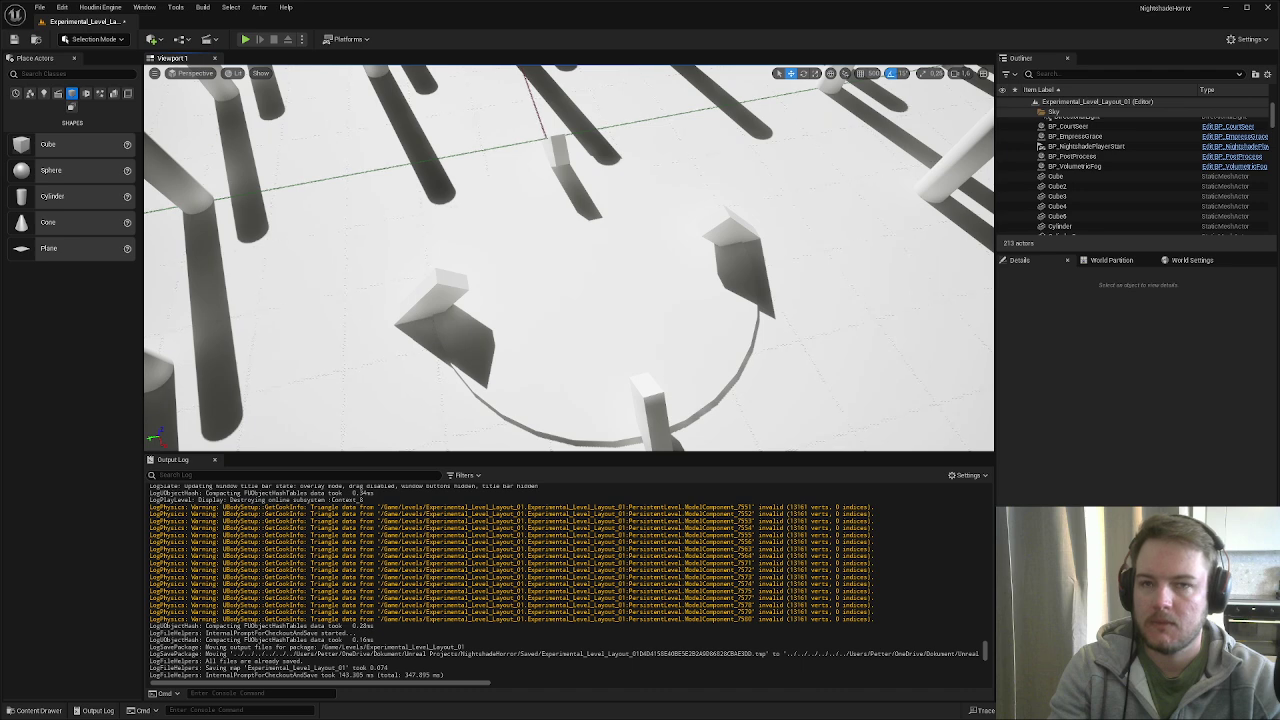
- Search the project's Blueprints folder for "end" to find the end game object blueprint
{"action": "key", "text": "ctrl+space"}
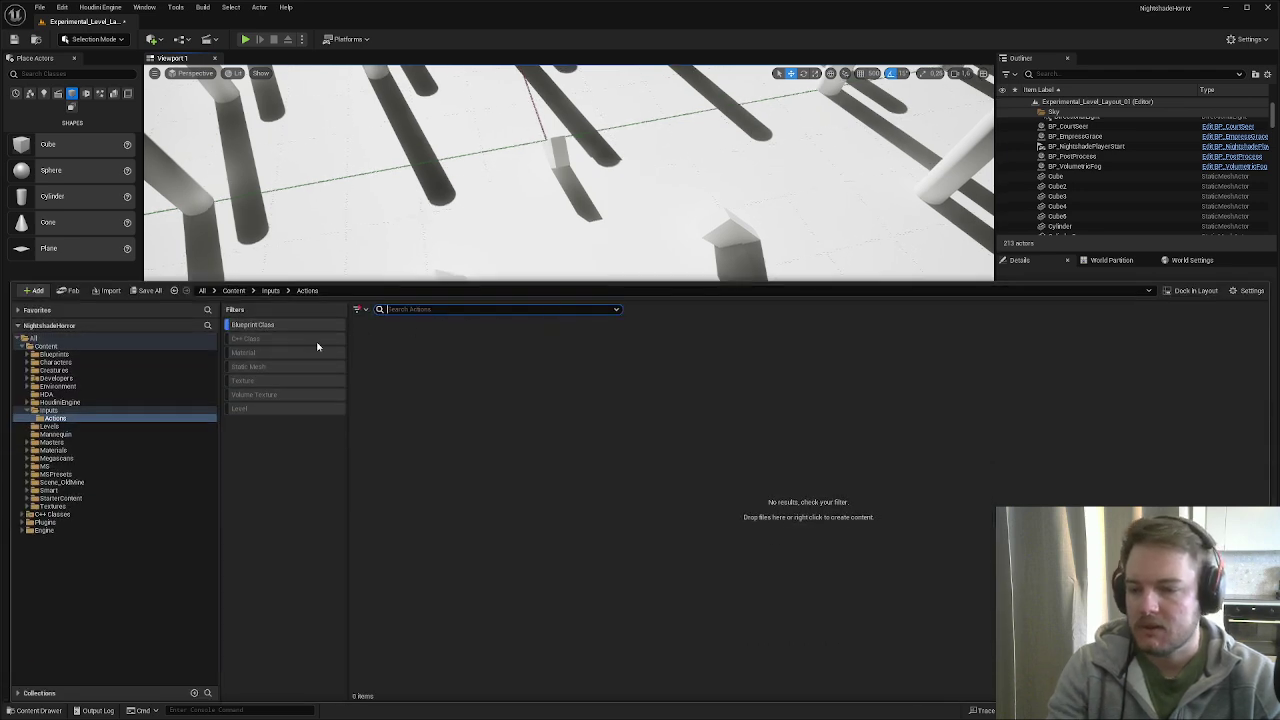
{"action": "left_click", "coordinate": [114, 362]}
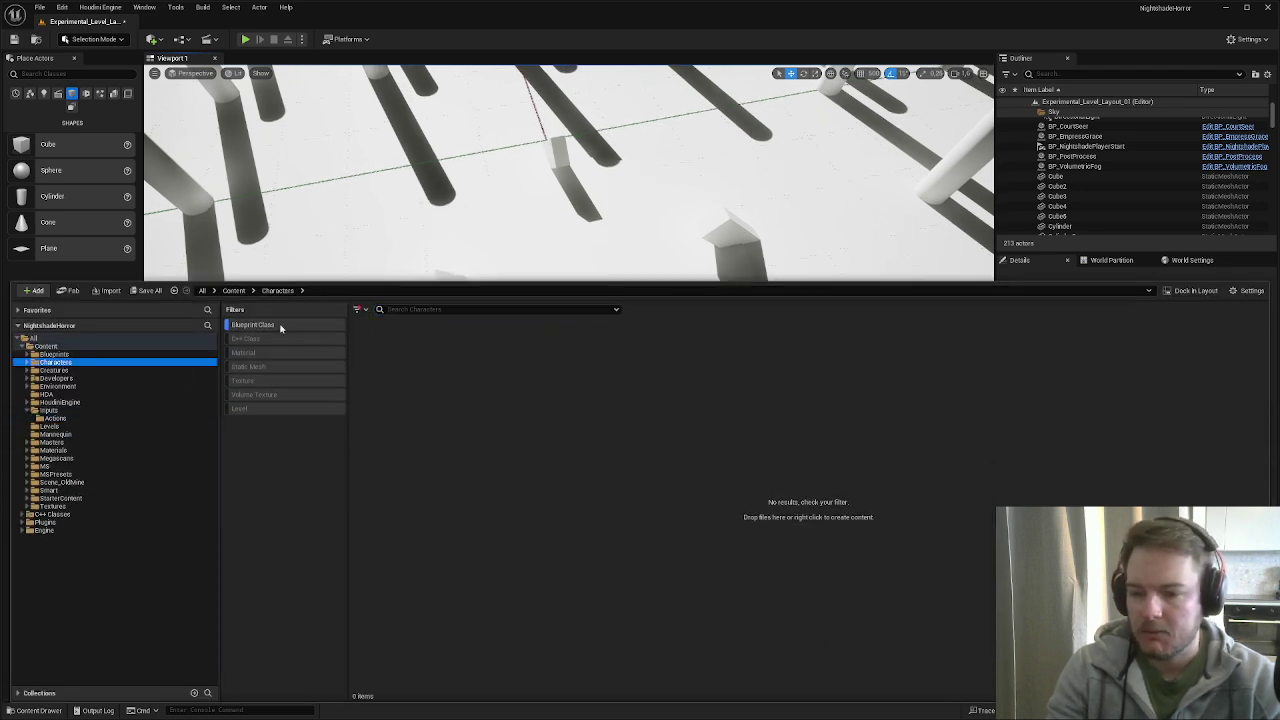
{"action": "left_click", "coordinate": [281, 326]}
{"action": "left_click", "coordinate": [80, 354]}
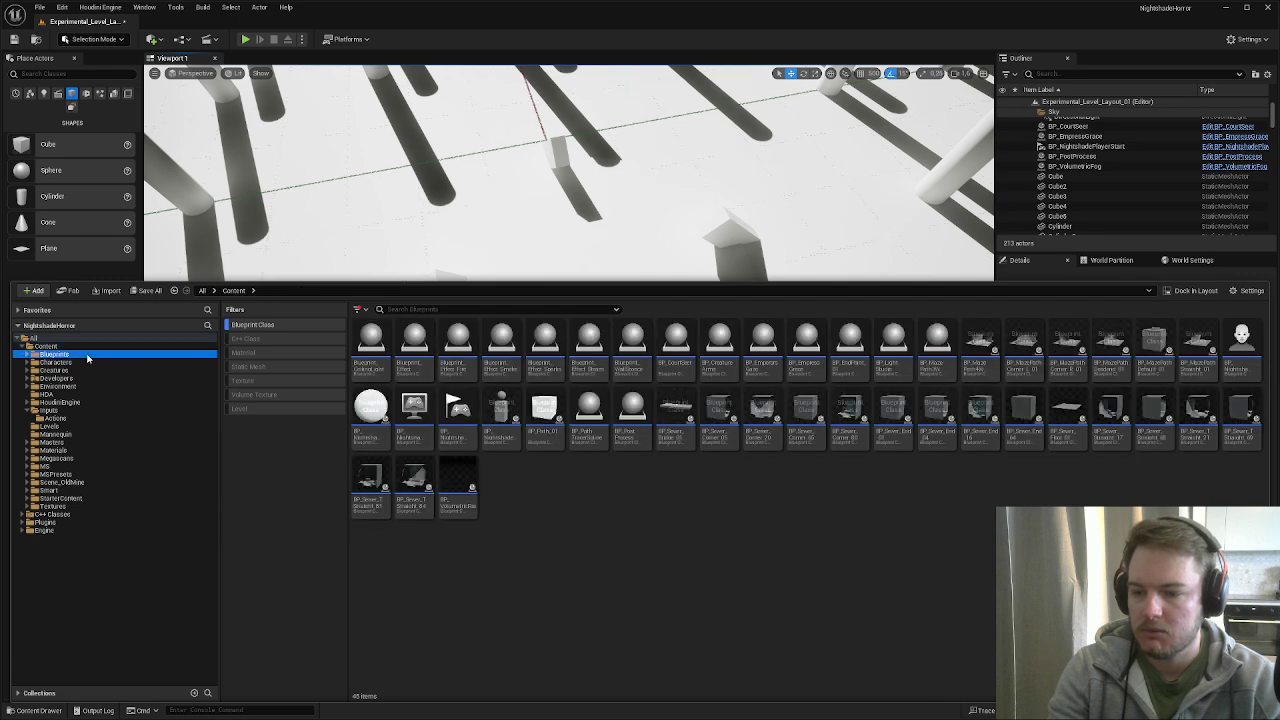
{"action": "left_click", "coordinate": [403, 309]}
{"action": "type", "text": "end"}
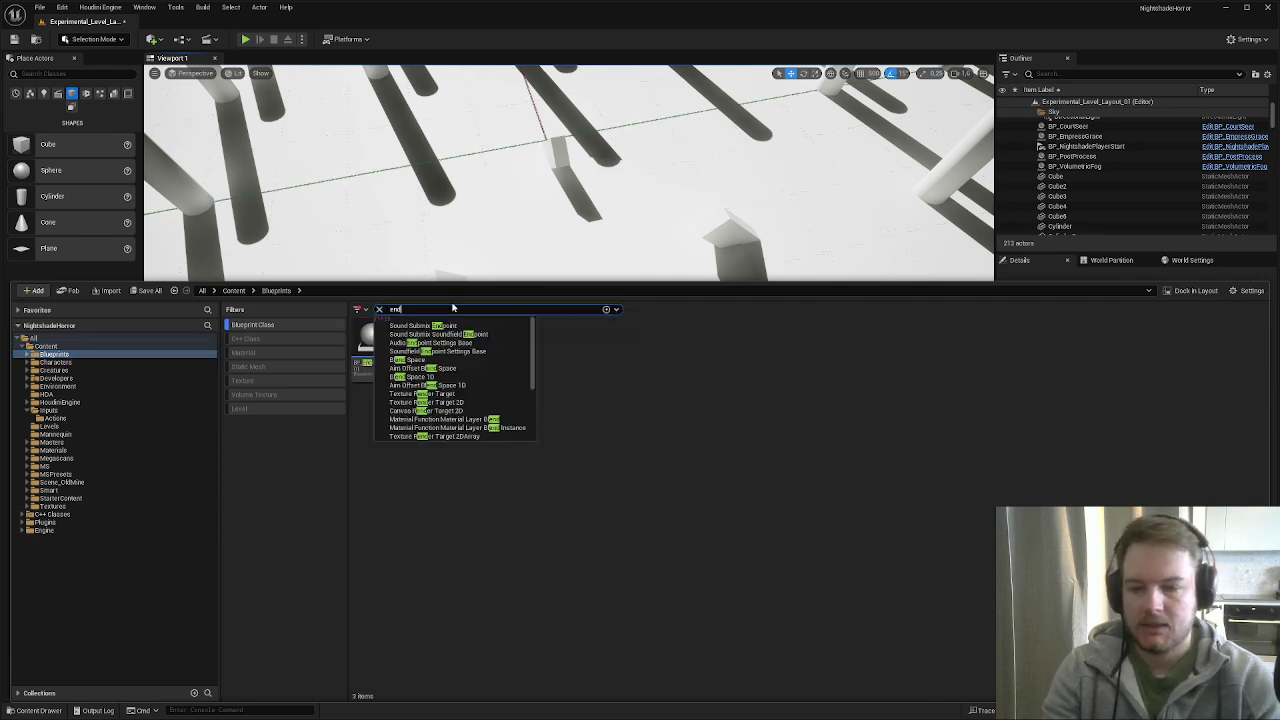
{"action": "left_click", "coordinate": [714, 448]}
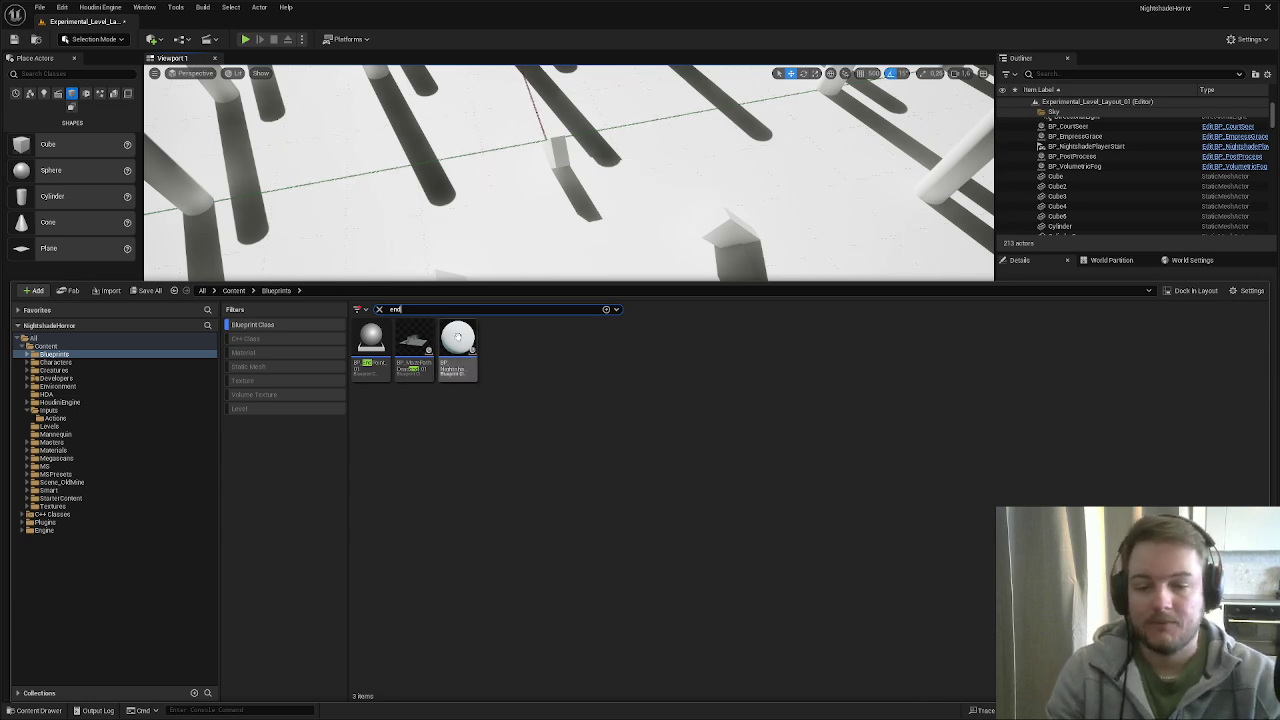
- Place BP_NightshadeEndGameObject on the disc and move it to the disc's centre at about X 6250, Y -30000
{"action": "left_click_drag", "start_coordinate": [458, 339], "coordinate": [605, 302]}
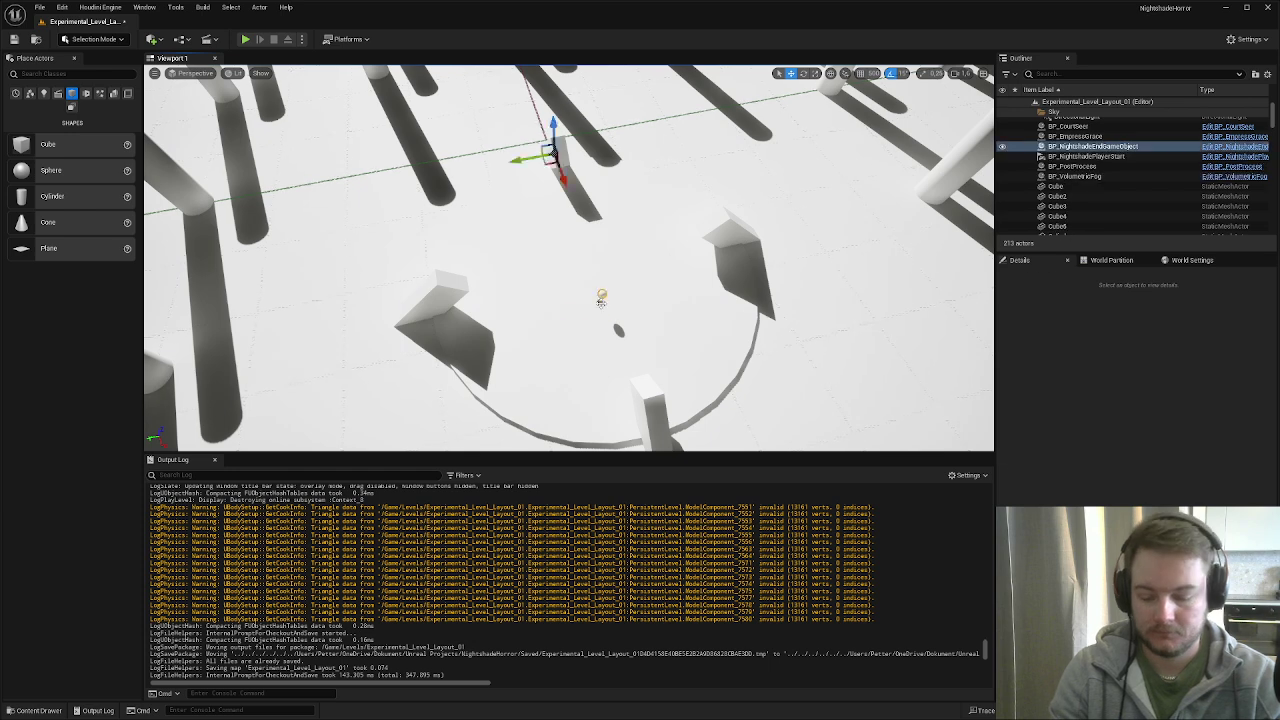
{"action": "key", "text": "alt+j"}
{"action": "scroll", "coordinate": [674, 246], "scroll_direction": "up", "scroll_amount": 5}
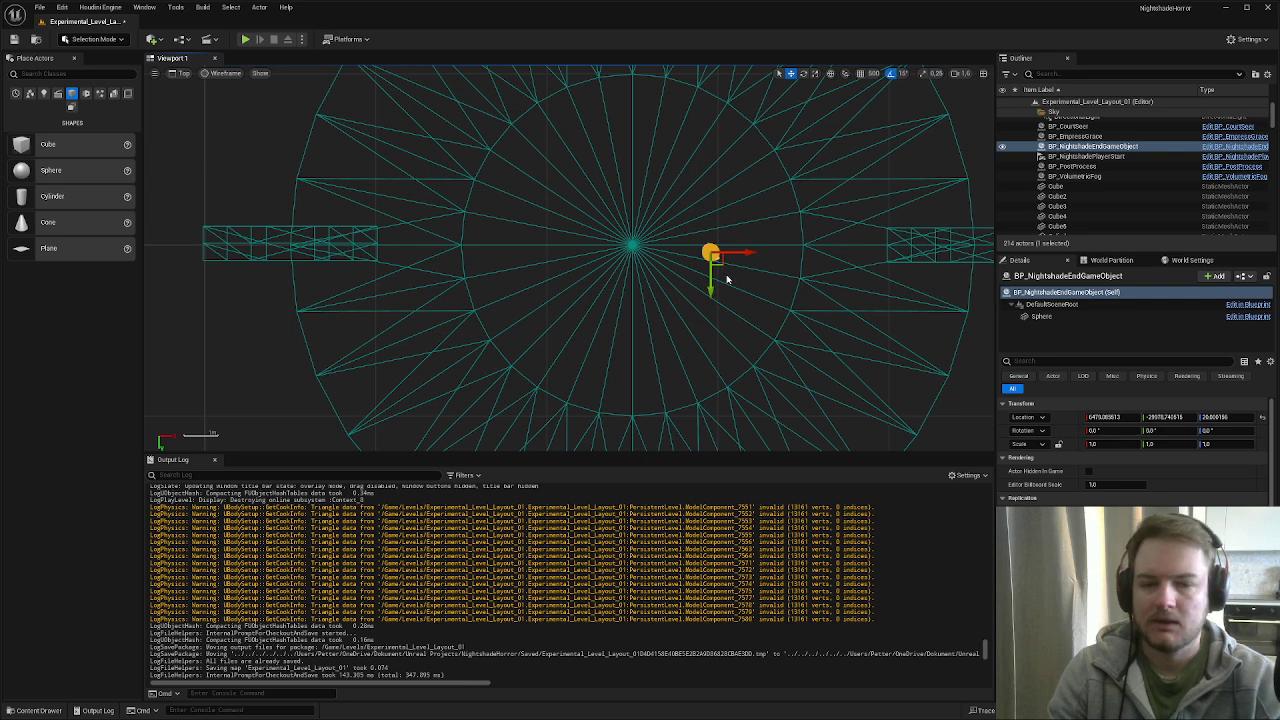
{"action": "left_click_drag", "start_coordinate": [710, 253], "coordinate": [630, 252]}
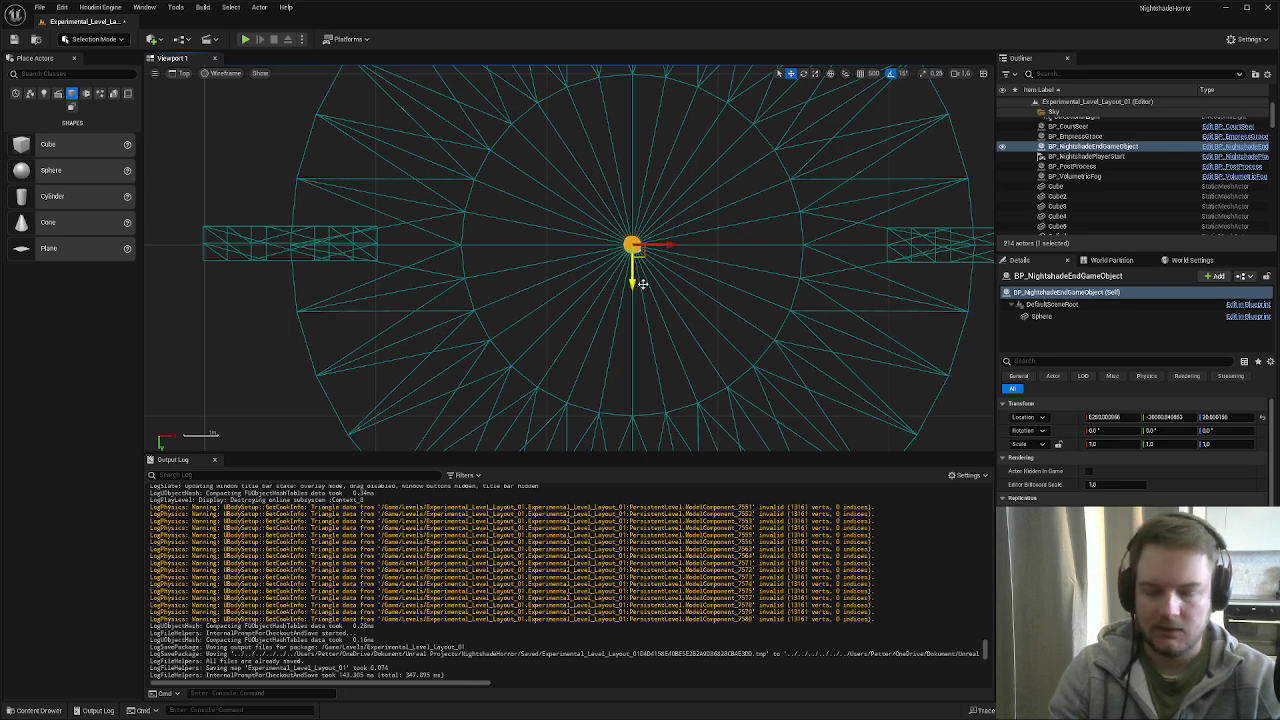
- Examine the end game object between the tilted blocks and the layout of the pillars within the walled room
{"action": "key", "text": "alt+g"}
{"action": "right_click_drag", "start_coordinate": [643, 284], "coordinate": [860, 245]}
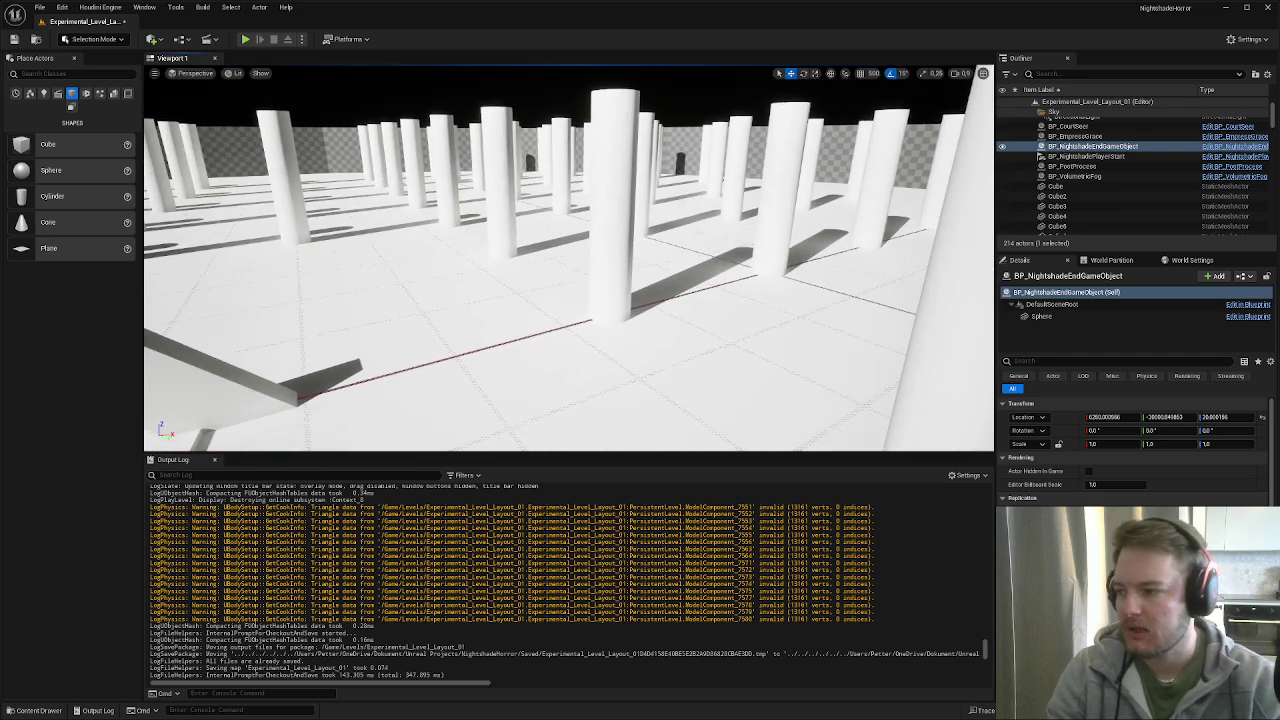
{"action": "right_click_drag", "start_coordinate": [725, 241], "coordinate": [722, 249]}
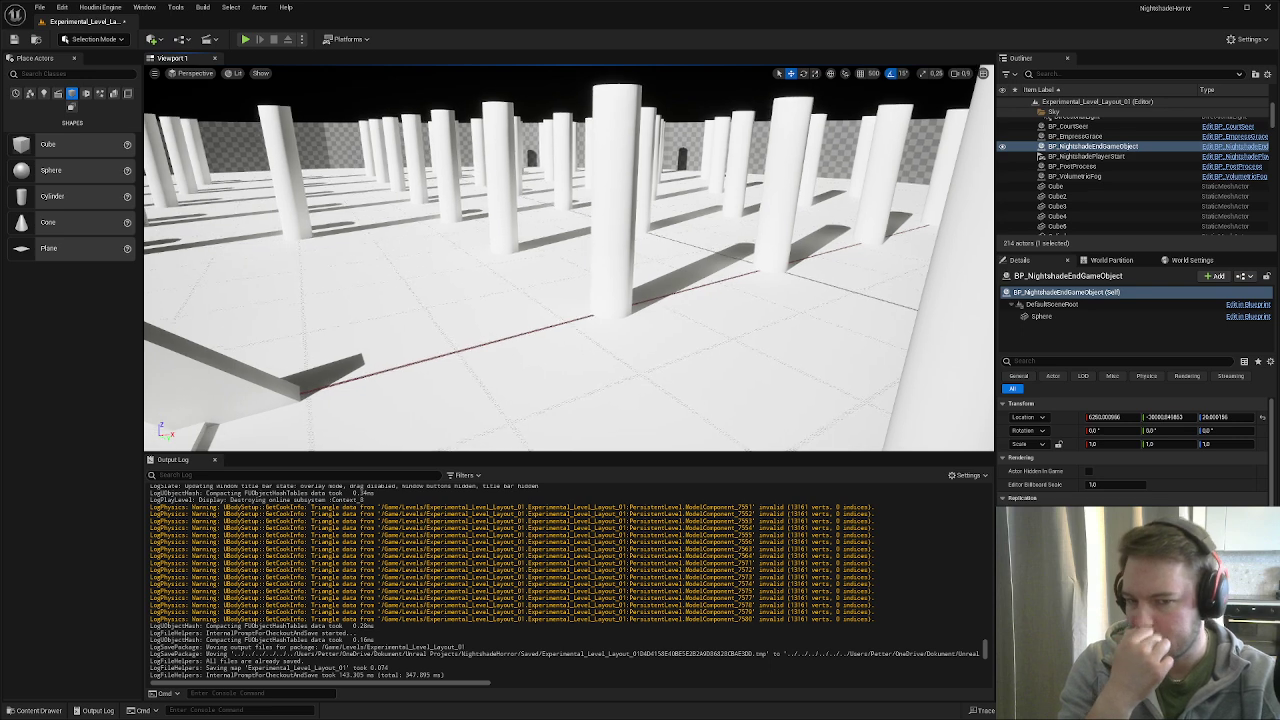
{"action": "key", "text": "f"}
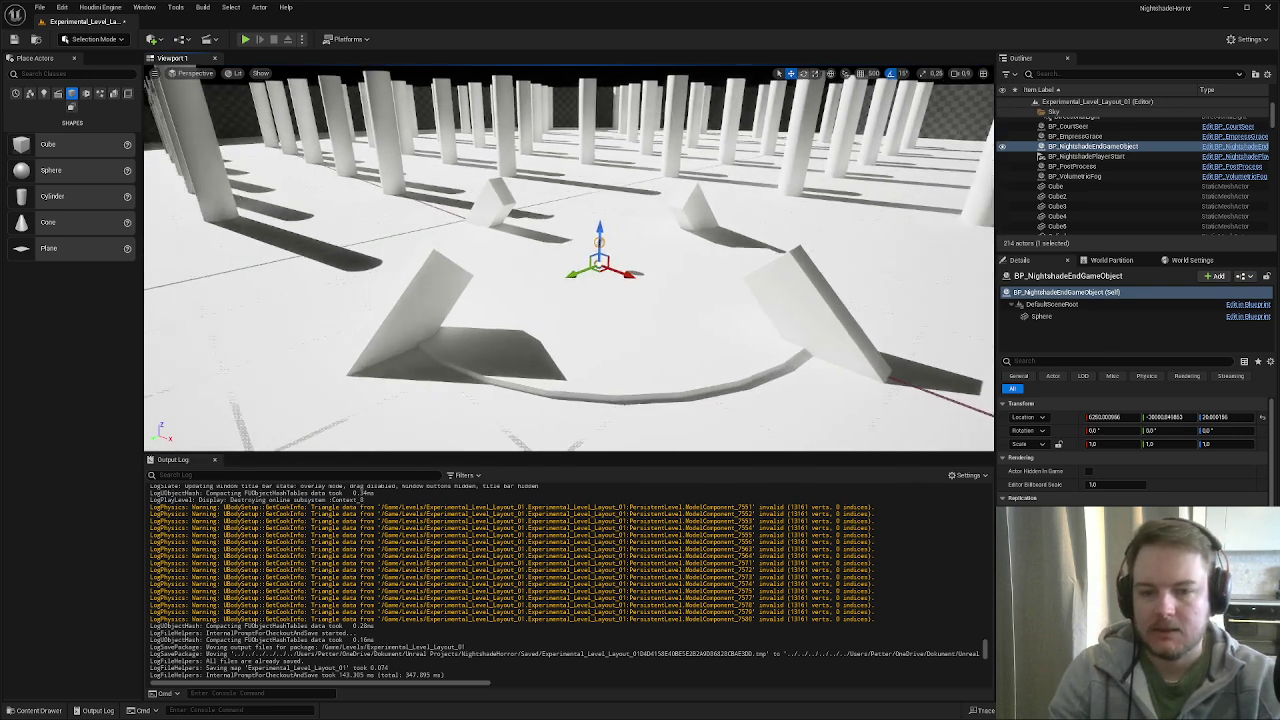
{"action": "right_click_drag", "start_coordinate": [660, 284], "coordinate": [656, 286]}
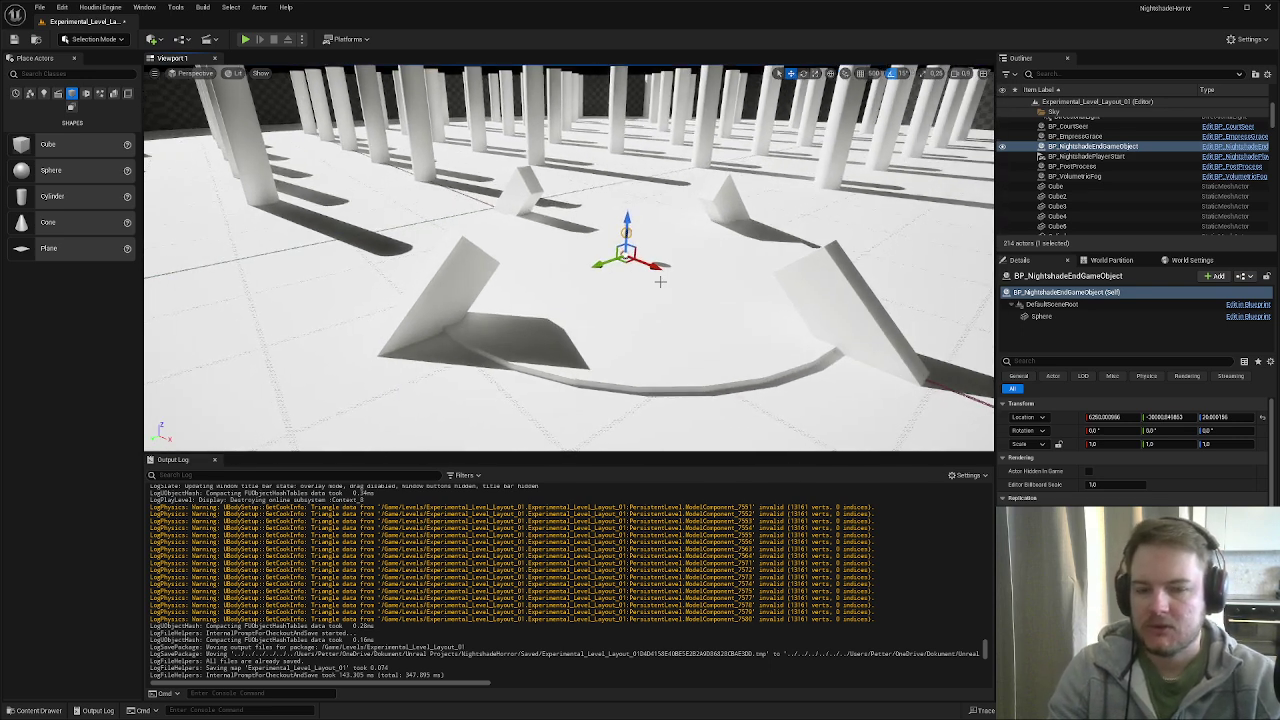
{"action": "key", "text": "s"}
{"action": "mouse_move", "coordinate": [656, 286]}
{"action": "right_mouse_down"}
{"action": "mouse_move", "coordinate": [758, 282]}
{"action": "mouse_move", "coordinate": [652, 296]}
{"action": "right_mouse_up"}
{"action": "scroll", "coordinate": [656, 286], "scroll_direction": "up", "scroll_amount": 5}
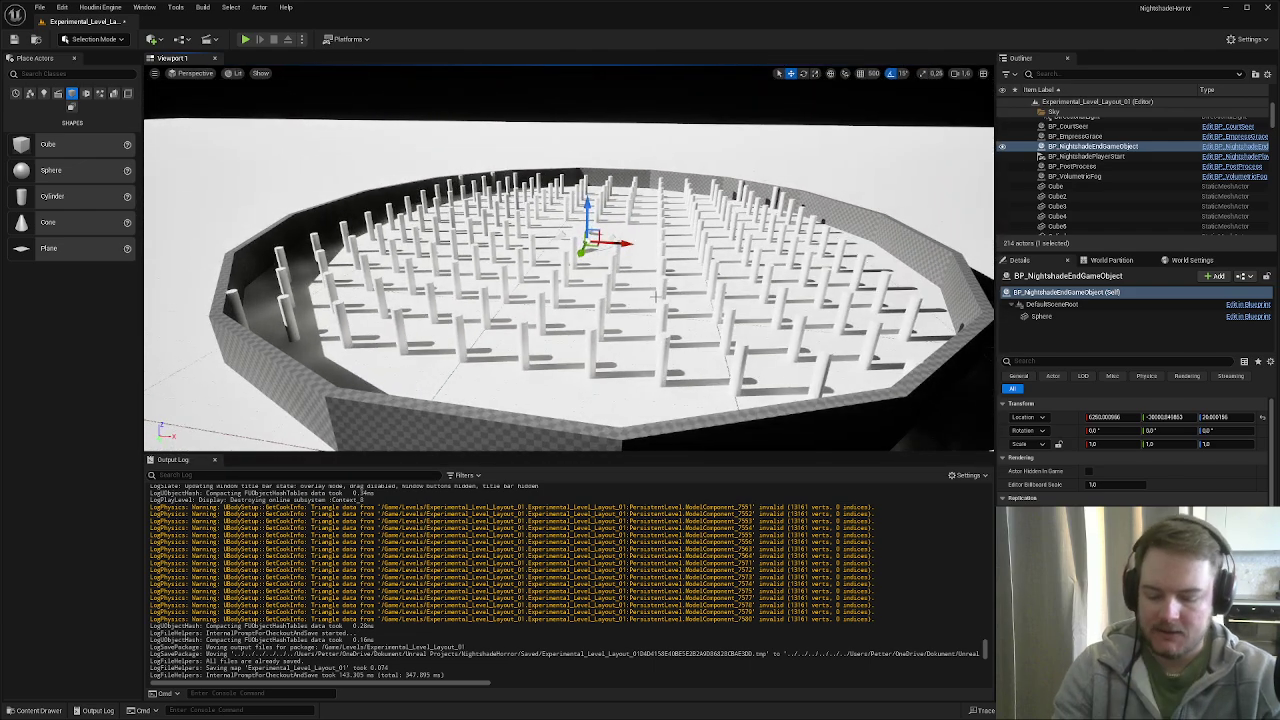
- Turn on location snapping and select only the seven middle pillars of the outermost row in the top view, hiding the floor cube
{"action": "key", "text": "alt+h"}
{"action": "key", "text": "alt+j"}
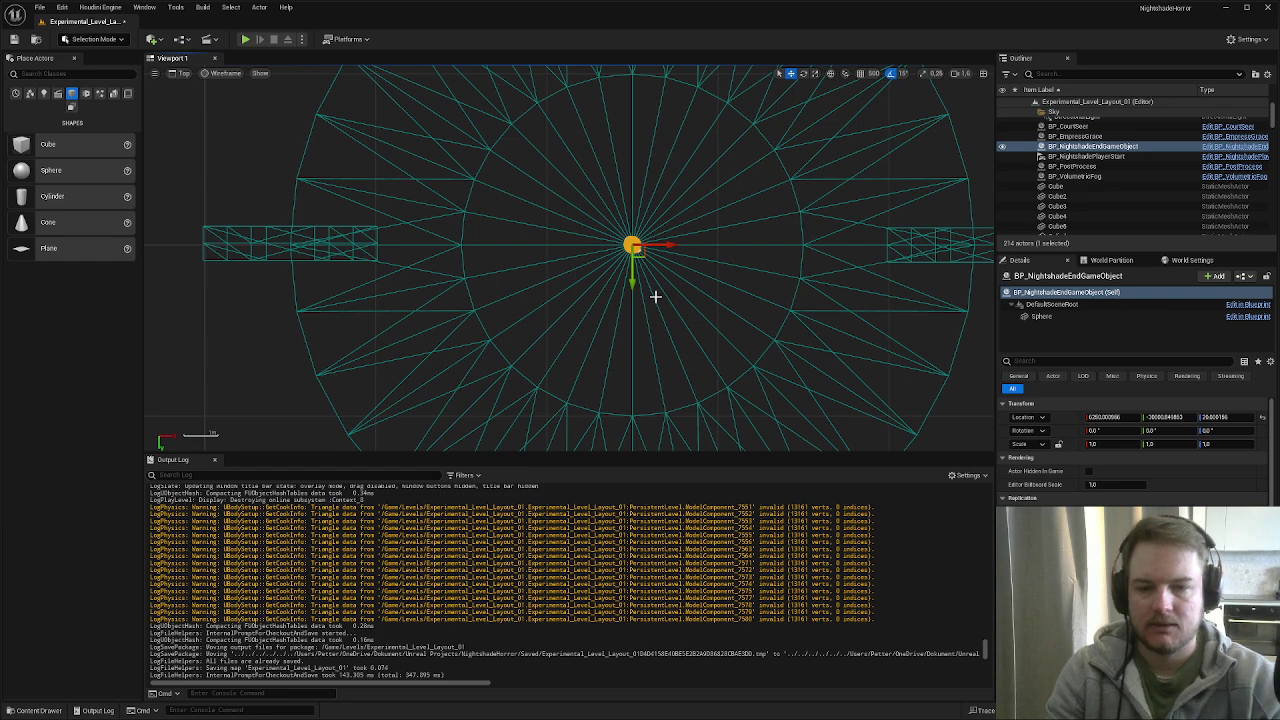
{"action": "scroll", "coordinate": [710, 315], "scroll_direction": "down", "scroll_amount": 6}
{"action": "scroll", "coordinate": [618, 248], "scroll_direction": "up", "scroll_amount": 5}
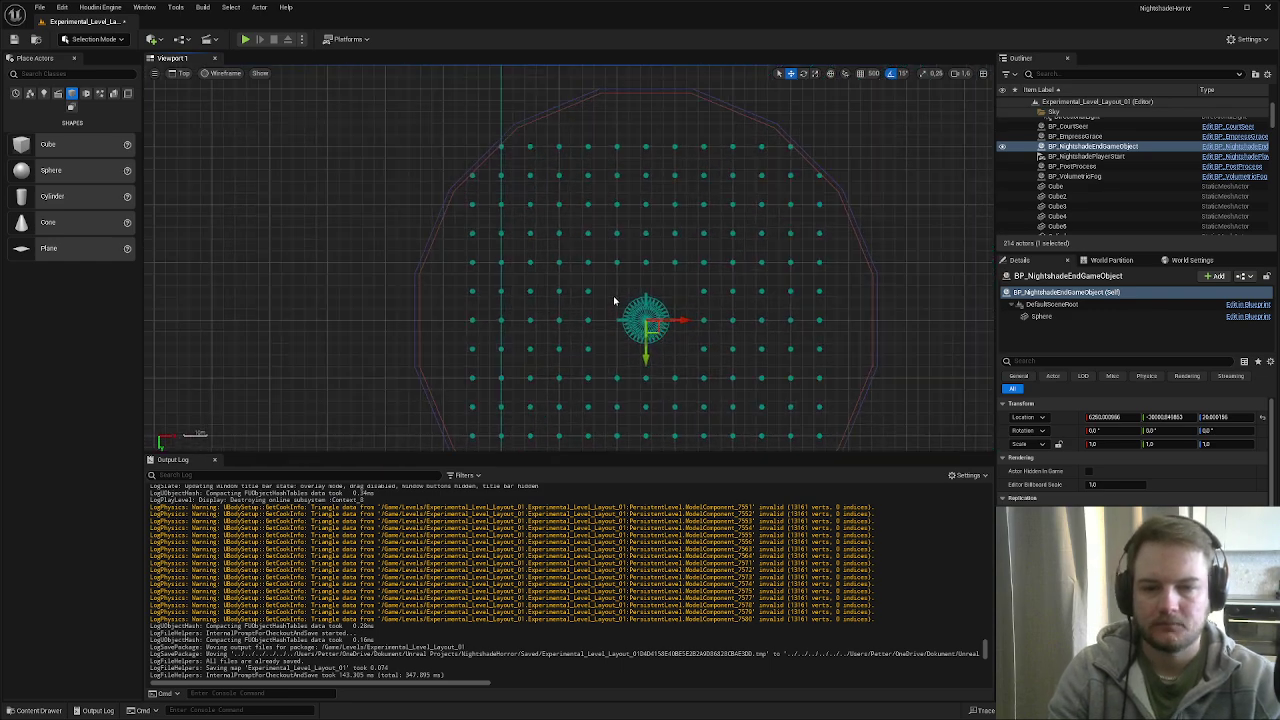
{"action": "left_click", "coordinate": [860, 73]}
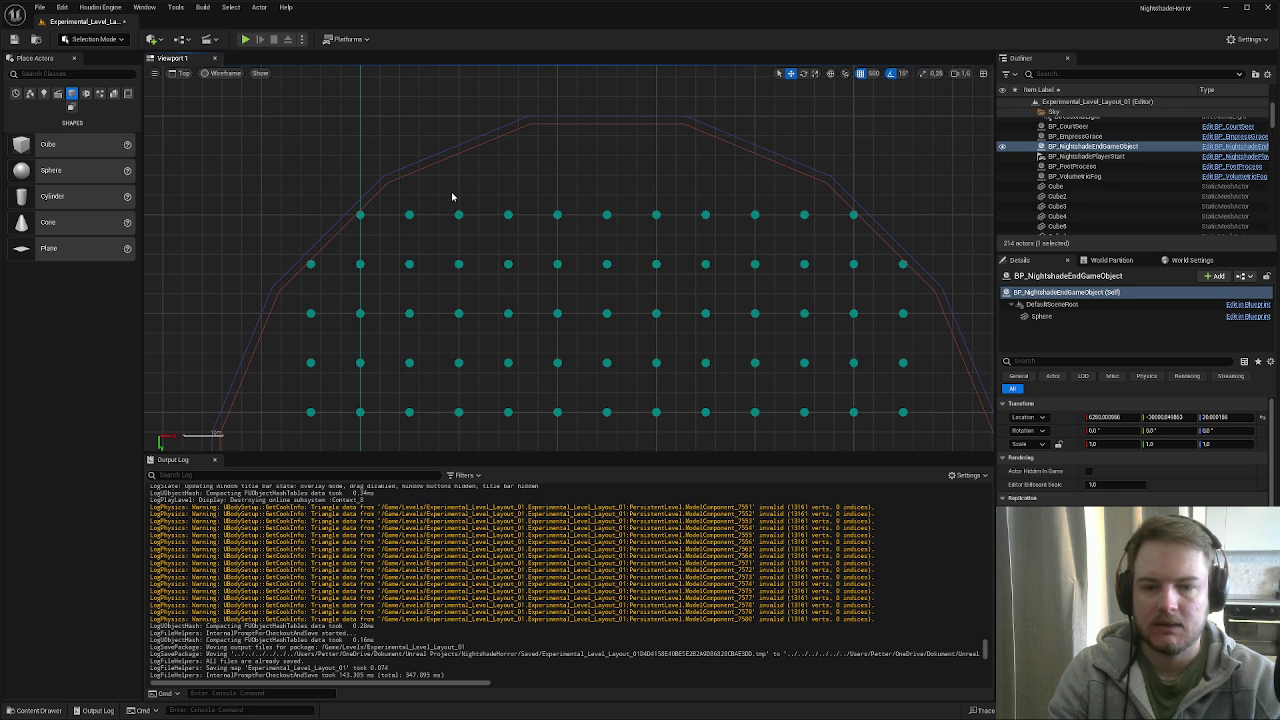
{"action": "left_click_drag", "start_coordinate": [445, 195], "coordinate": [758, 243]}
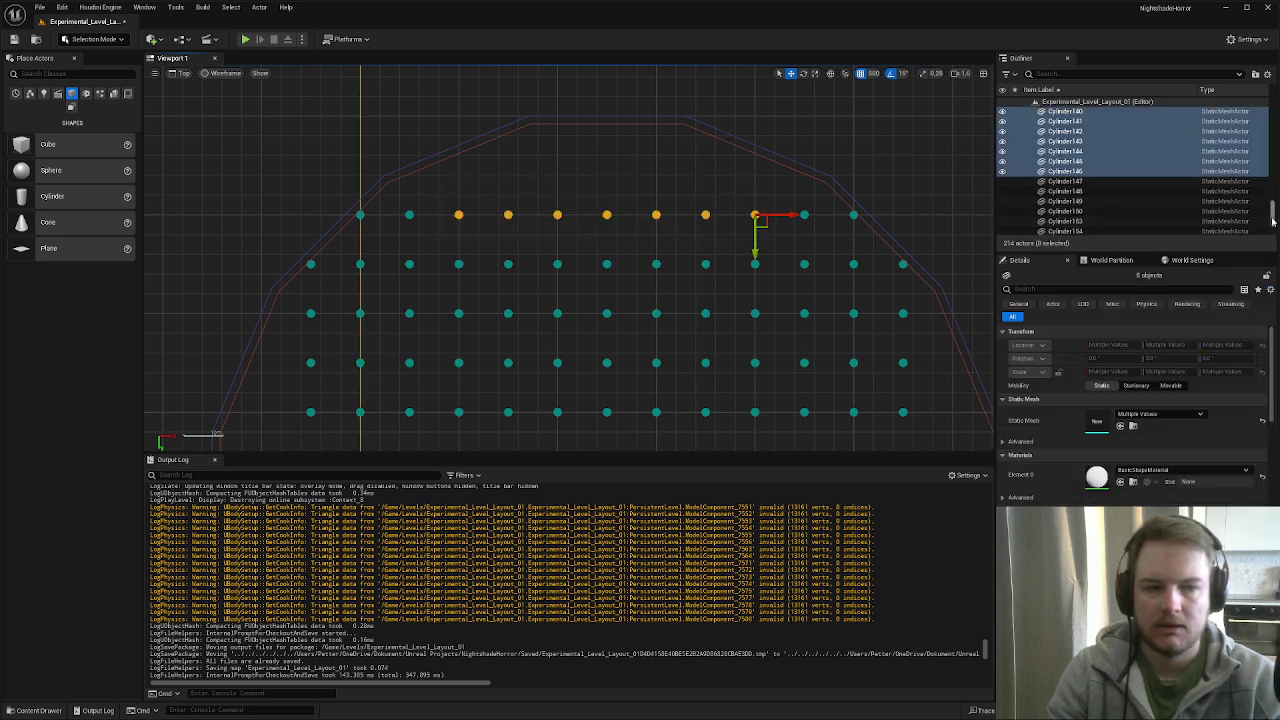
{"action": "left_click_drag", "start_coordinate": [1273, 214], "coordinate": [1264, 55]}
{"action": "scroll", "coordinate": [1012, 180], "scroll_direction": "down", "scroll_amount": 2}
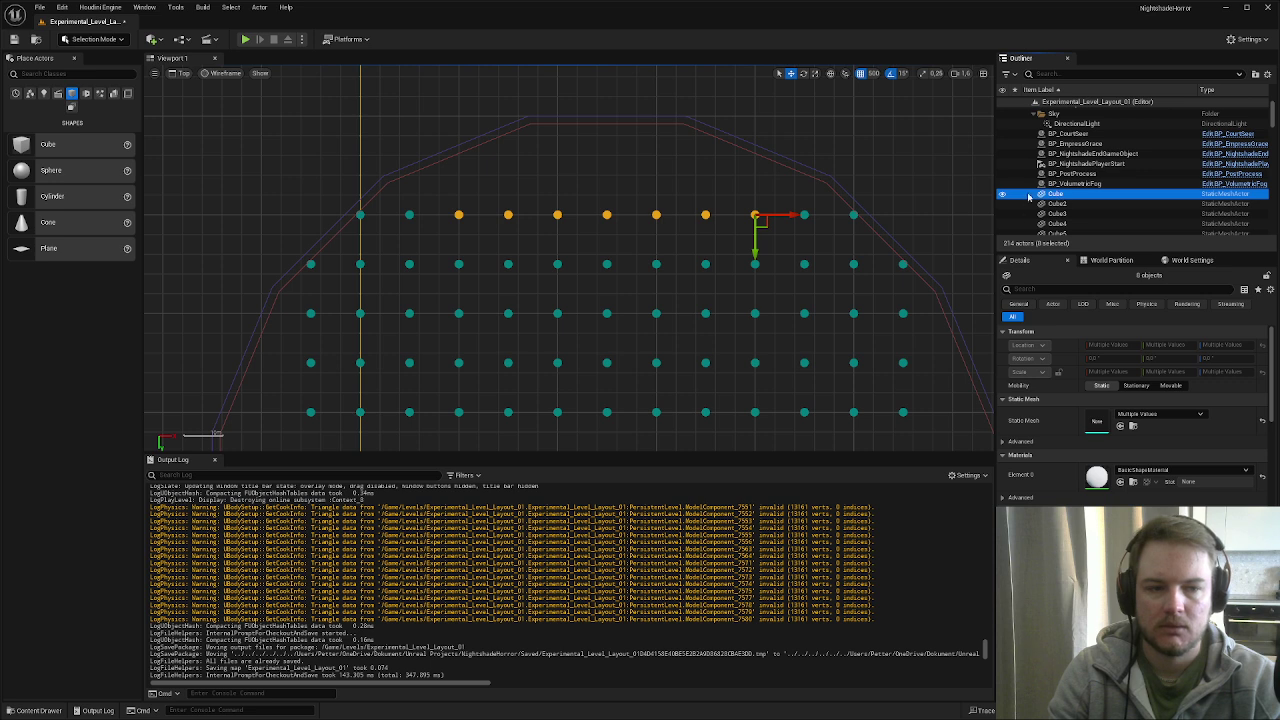
- Duplicate the seven selected pillars and offset the copies by -1250 in Y to form a new row nearer the wall
{"action": "right_click_drag", "start_coordinate": [751, 243], "coordinate": [670, 245]}
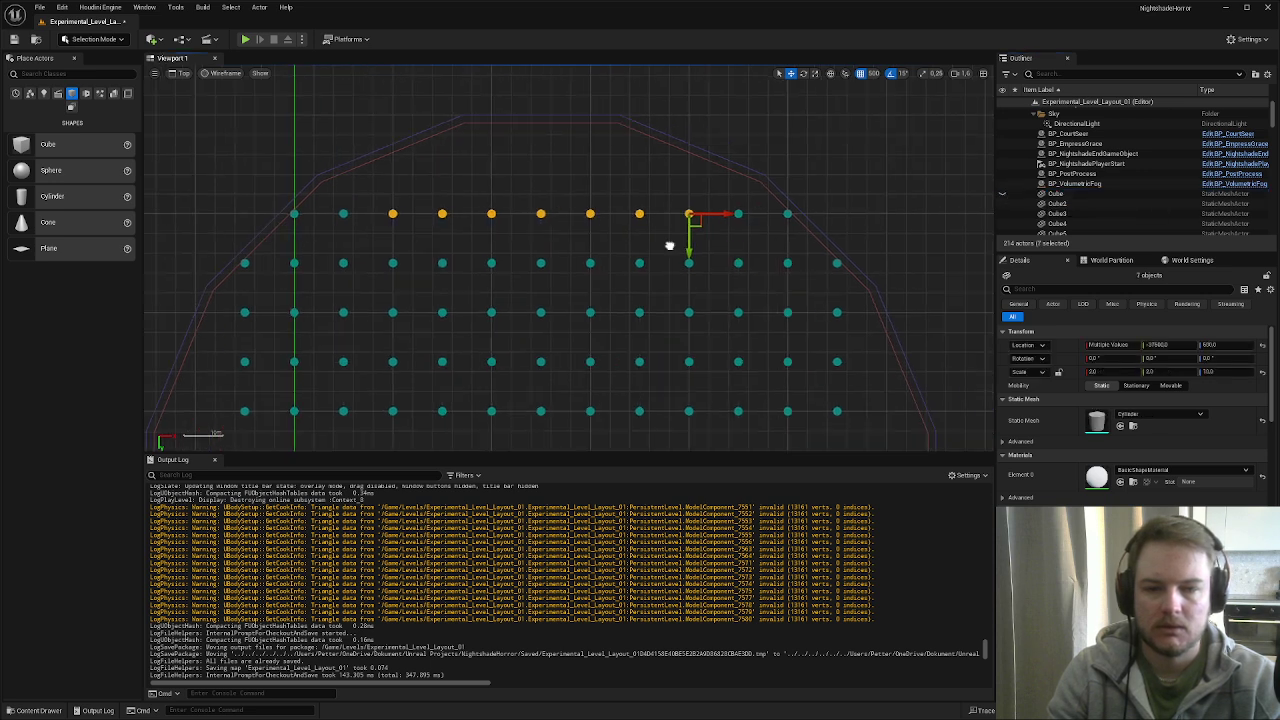
{"action": "key", "text": "ctrl+d"}
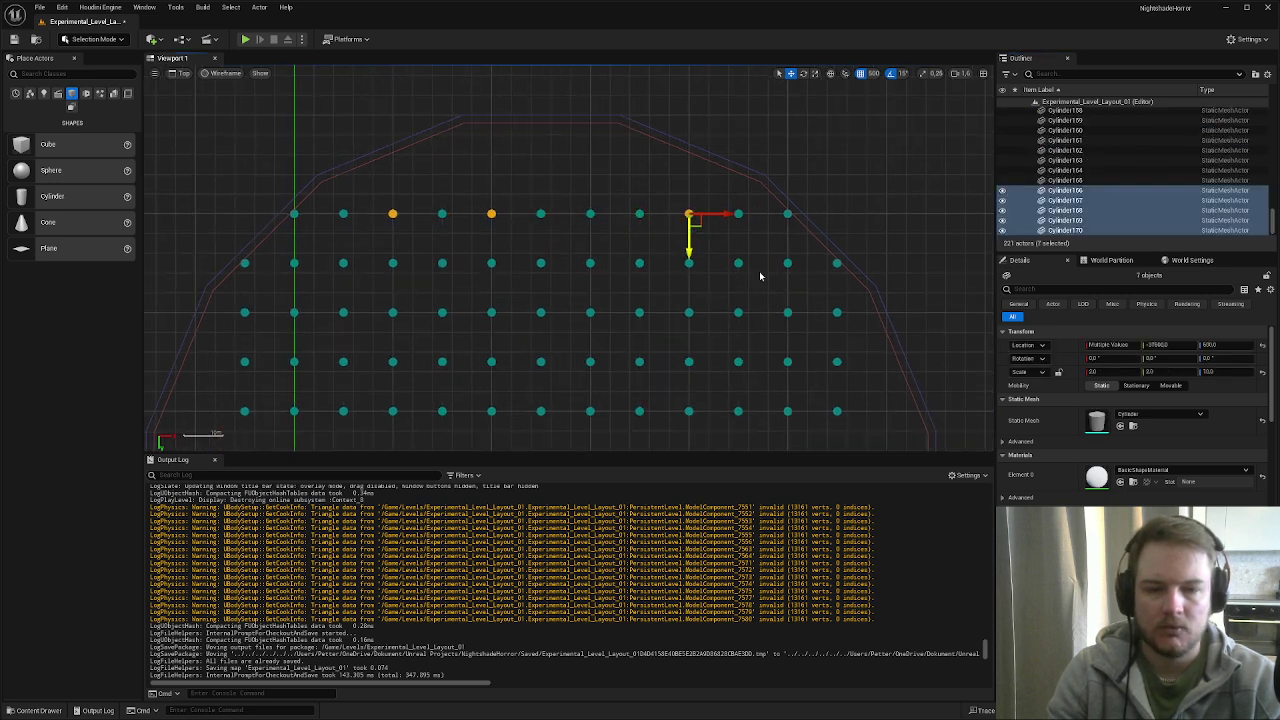
{"action": "left_click", "coordinate": [1182, 344]}
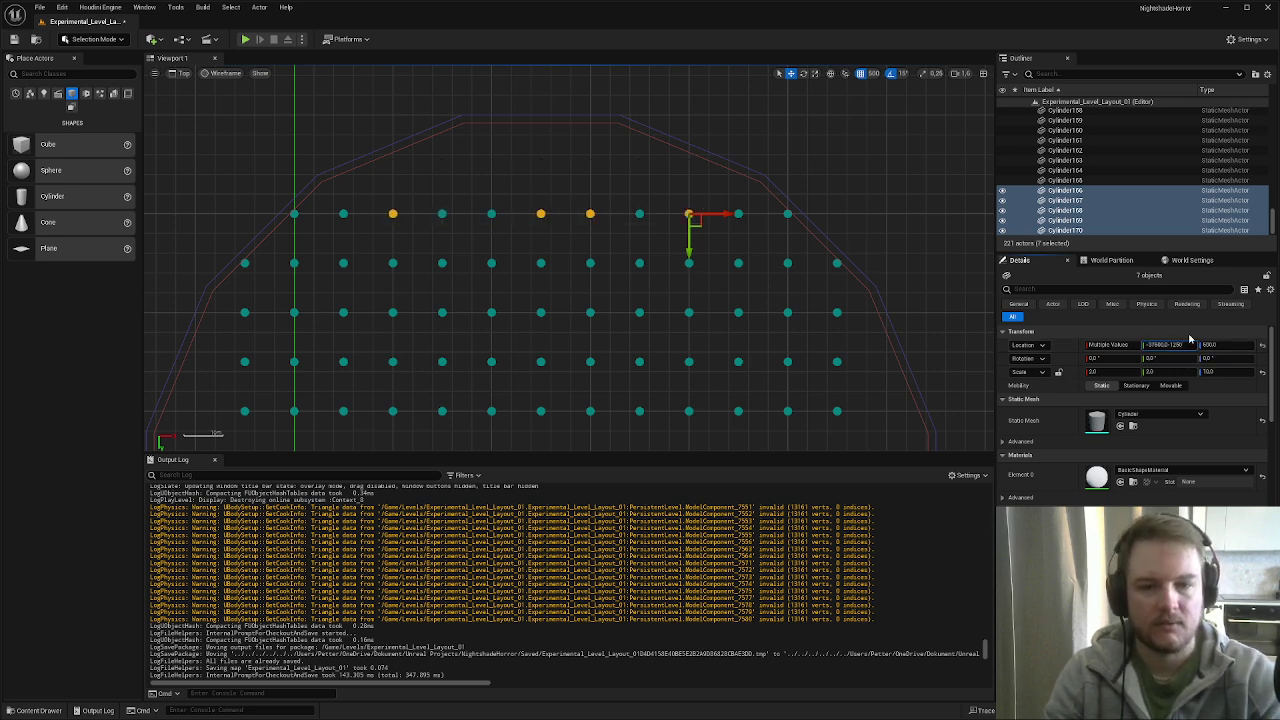
{"action": "key", "text": "Return"}
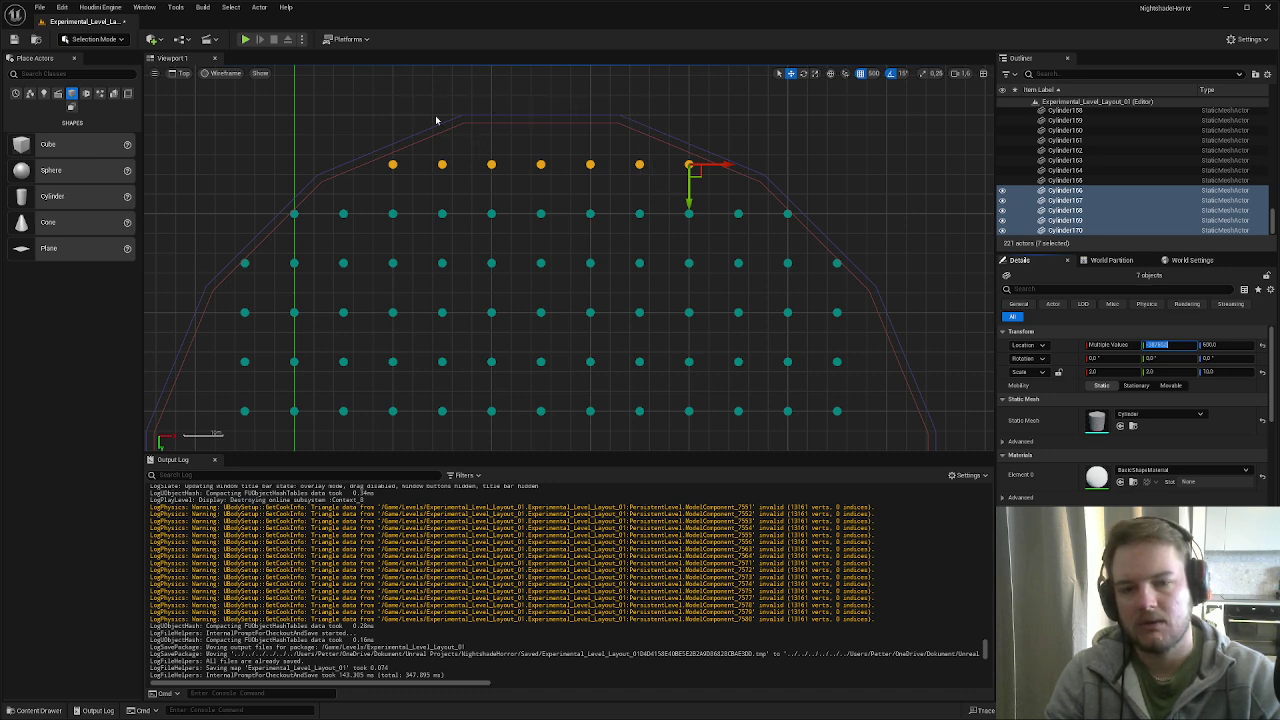
- Duplicate the seven middle pillars of the outermost row on the room's opposite side and offset the copies by +1250 in Y
{"action": "scroll", "coordinate": [694, 282], "scroll_direction": "down", "scroll_amount": 5}
{"action": "right_click_drag", "start_coordinate": [687, 325], "coordinate": [730, 132]}
{"action": "right_click_drag", "start_coordinate": [692, 275], "coordinate": [652, 127]}
{"action": "scroll", "coordinate": [652, 202], "scroll_direction": "up", "scroll_amount": 3}
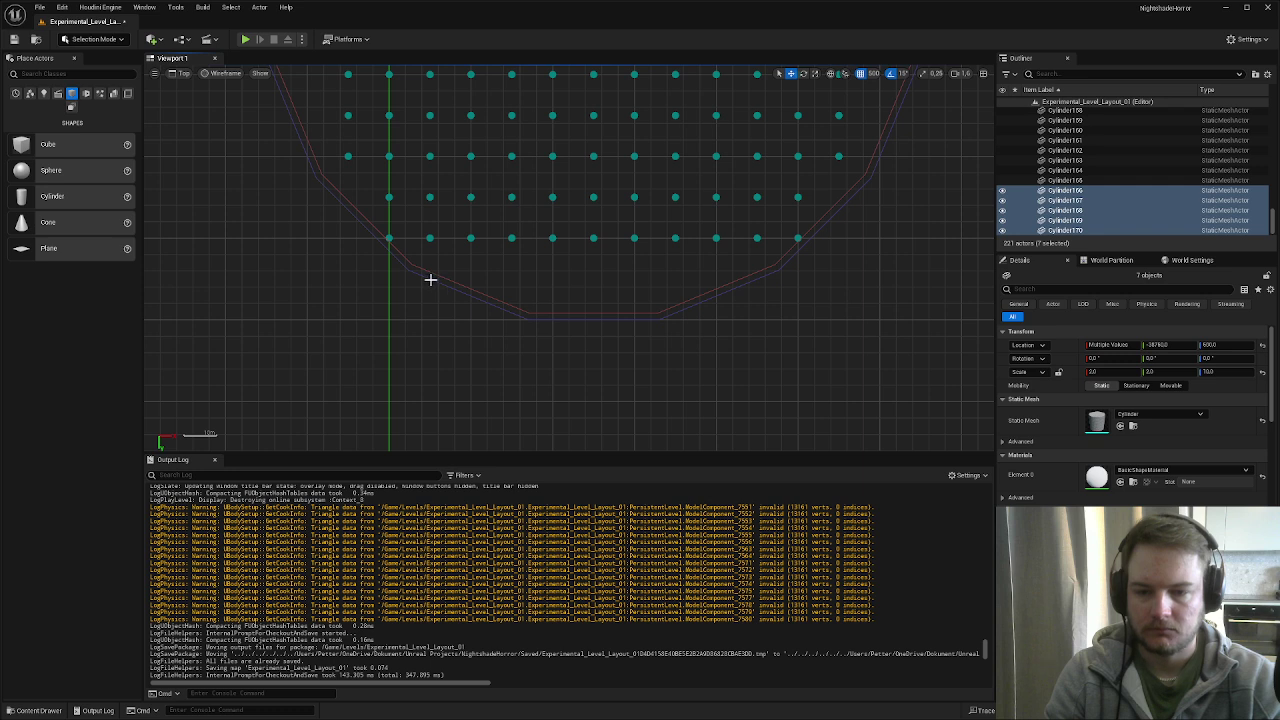
{"action": "left_click_drag", "start_coordinate": [466, 229], "coordinate": [716, 275]}
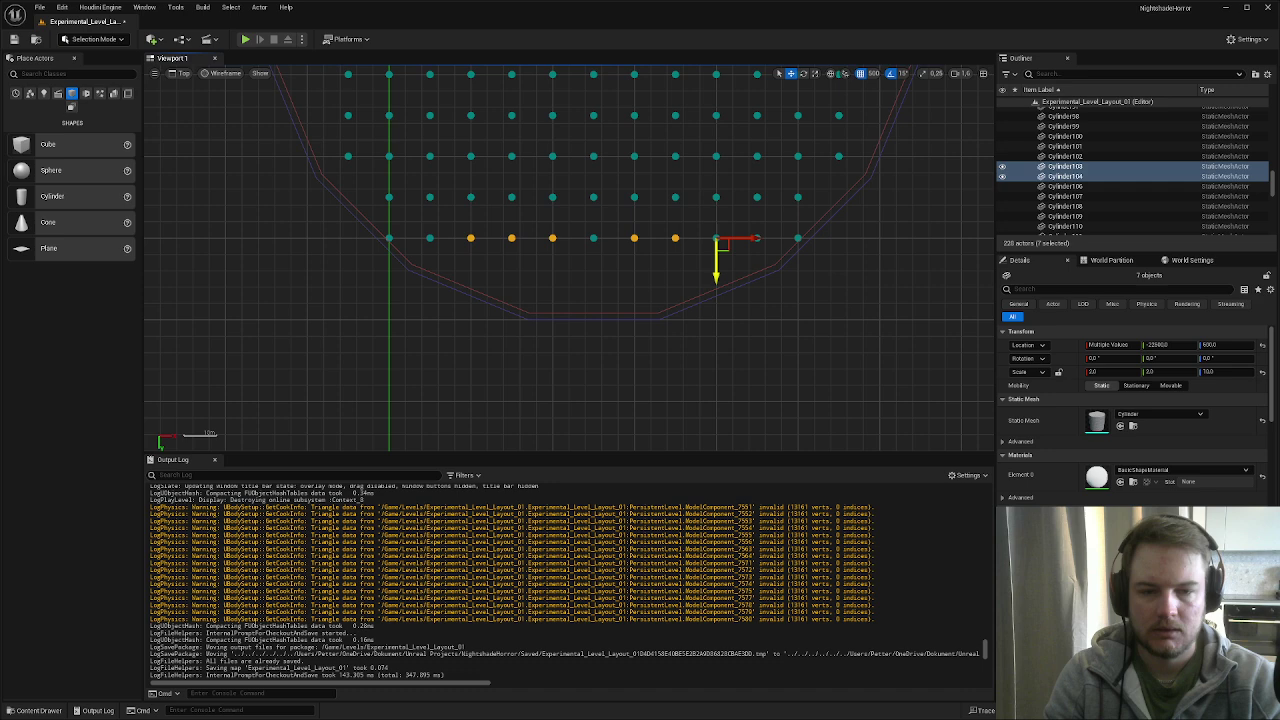
{"action": "left_click", "coordinate": [1160, 344]}
{"action": "type", "text": "-21850"}
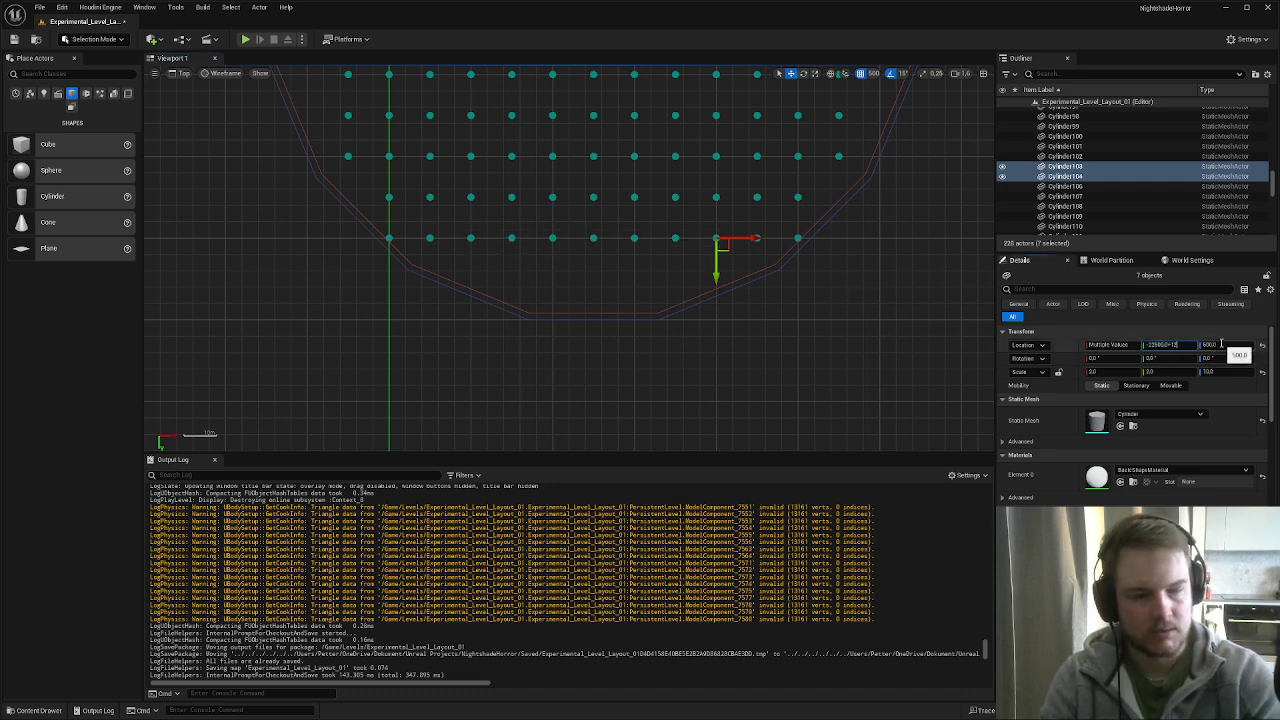
{"action": "key", "text": "Return"}
{"action": "right_click_drag", "start_coordinate": [400, 68], "coordinate": [608, 286]}
{"action": "scroll", "coordinate": [612, 283], "scroll_direction": "down", "scroll_amount": 3}
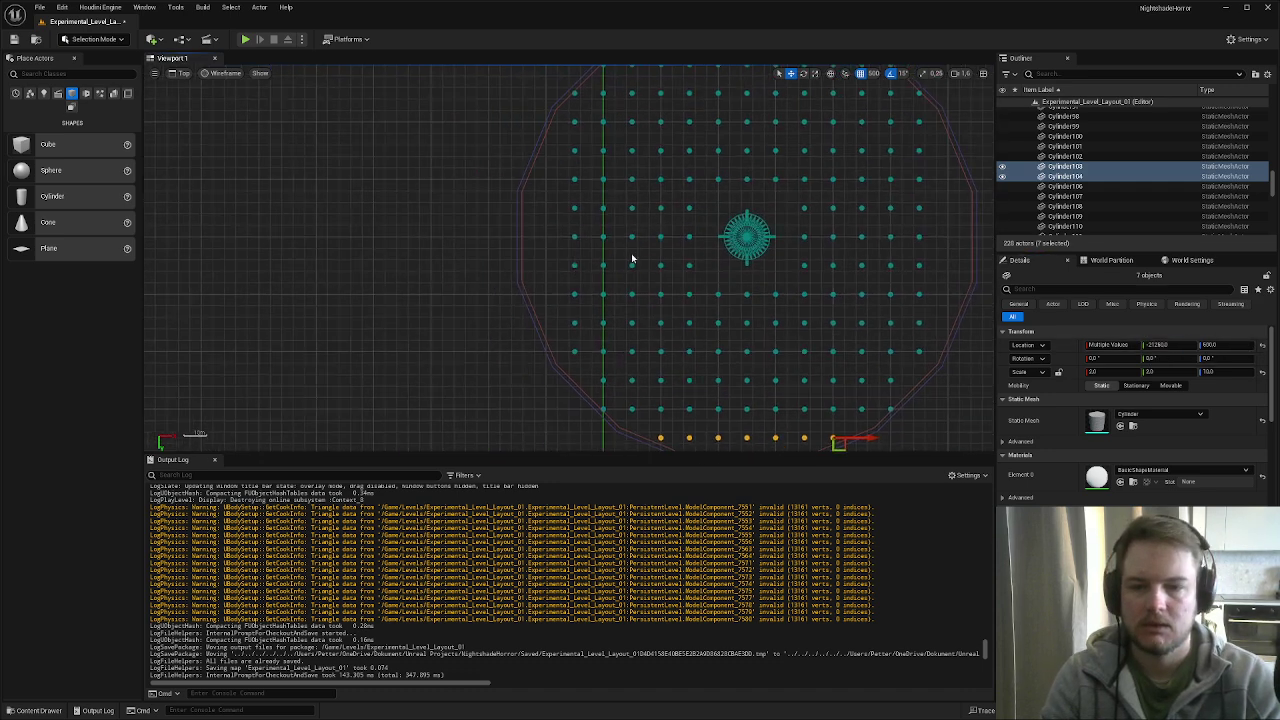
{"action": "scroll", "coordinate": [588, 250], "scroll_direction": "up", "scroll_amount": 1}
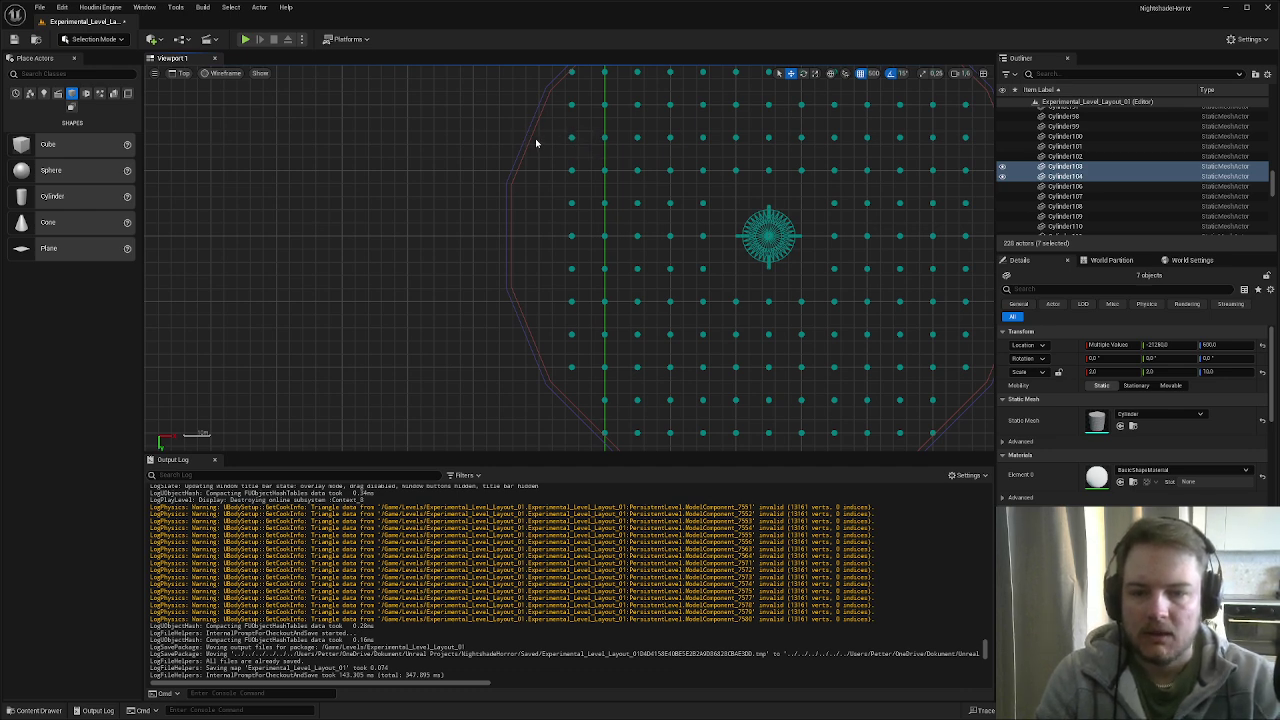
{"action": "scroll", "coordinate": [532, 137], "scroll_direction": "down", "scroll_amount": 2}
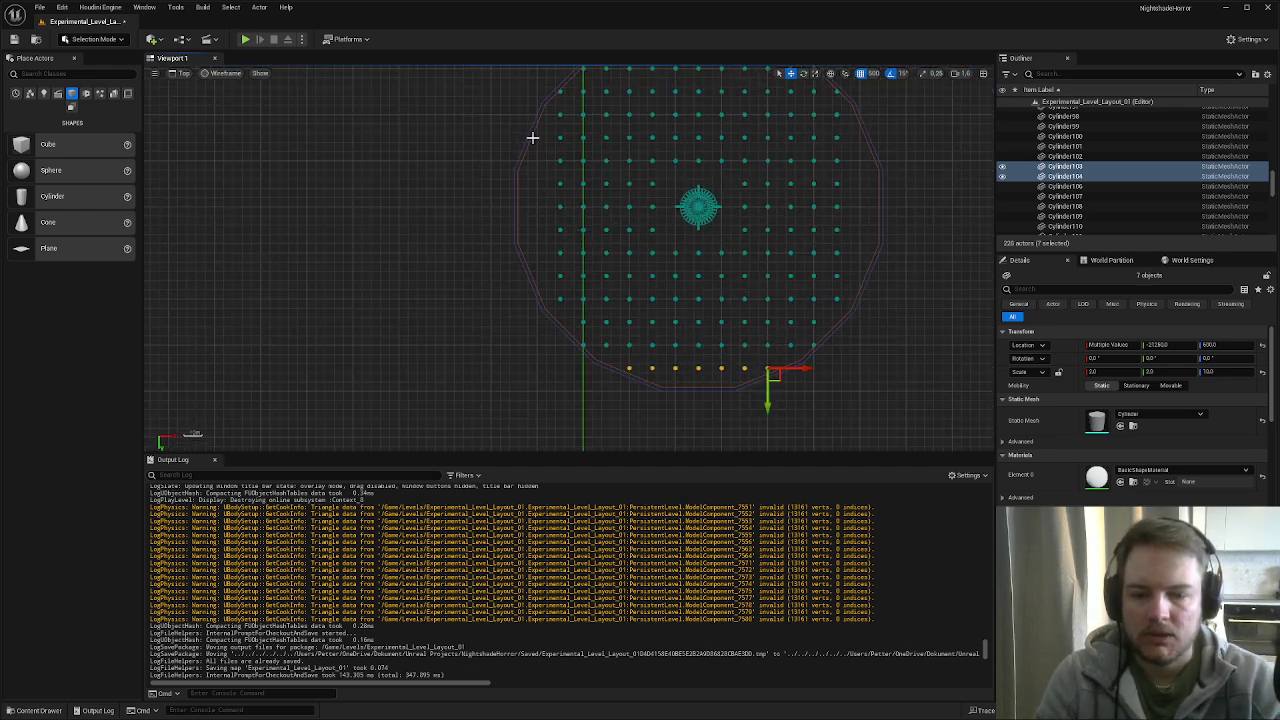
{"action": "scroll", "coordinate": [532, 137], "scroll_direction": "up", "scroll_amount": 2}
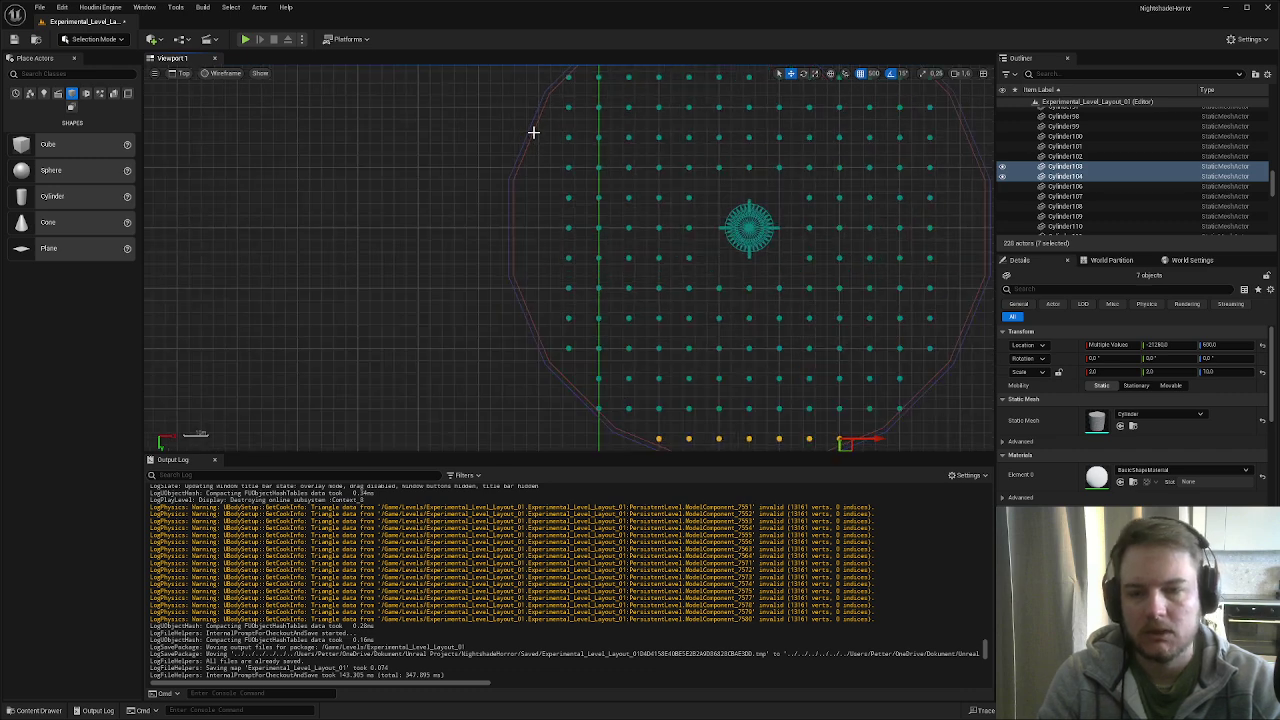
{"action": "left_click_drag", "start_coordinate": [533, 131], "coordinate": [579, 302]}
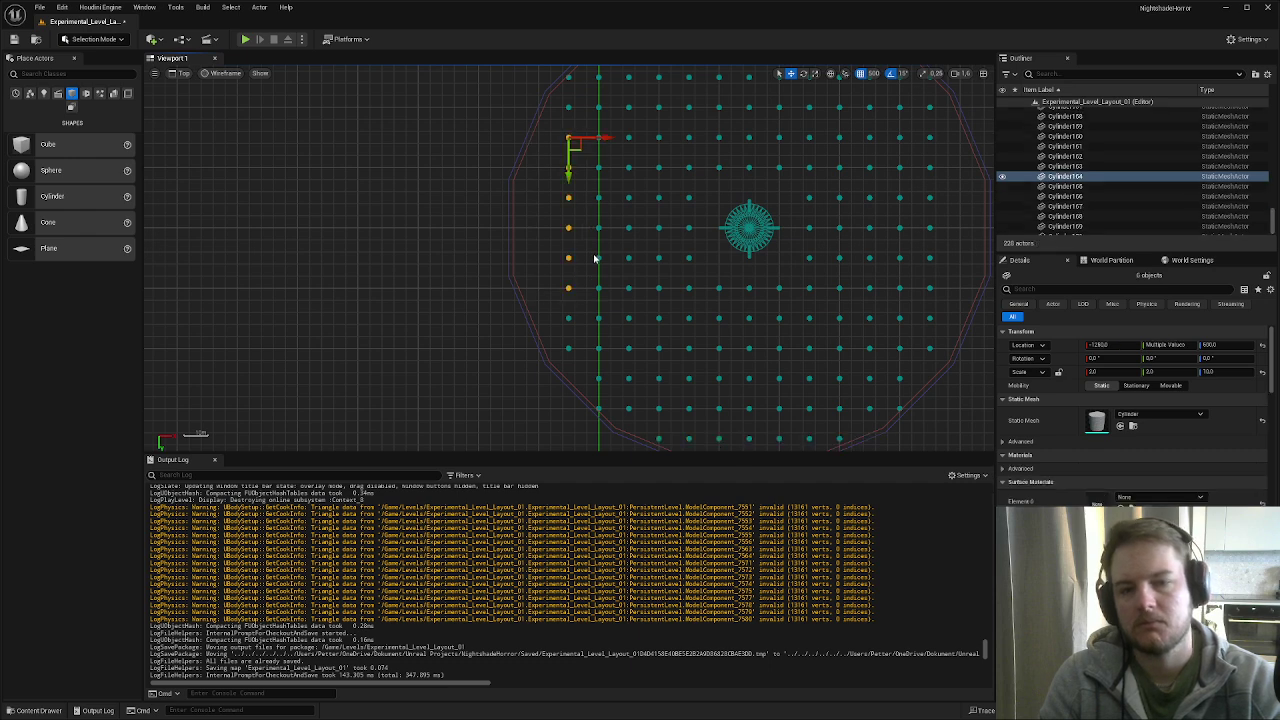
{"action": "scroll", "coordinate": [597, 279], "scroll_direction": "down", "scroll_amount": 1}
{"action": "scroll", "coordinate": [597, 279], "scroll_direction": "up", "scroll_amount": 1}
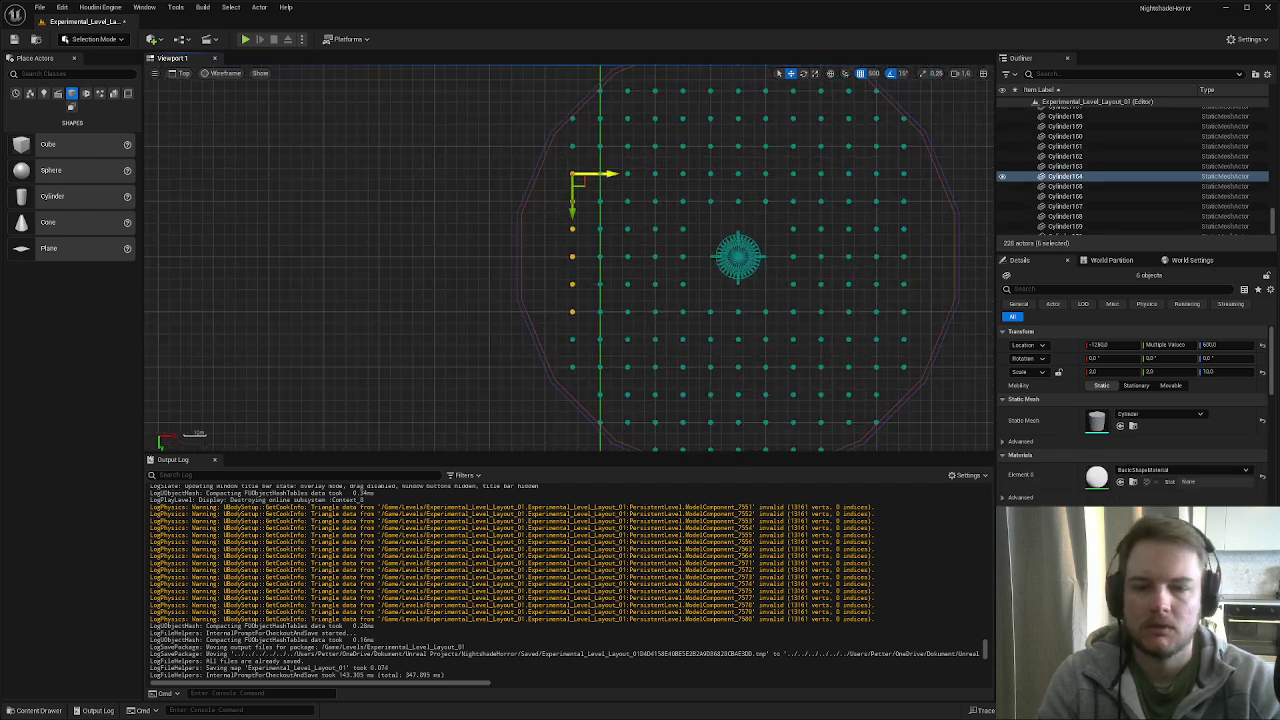
{"action": "mouse_move", "coordinate": [605, 175]}
{"action": "left_mouse_down", "text": "alt"}
{"action": "mouse_move", "coordinate": [550, 175]}
{"action": "mouse_move", "coordinate": [605, 175]}
{"action": "left_mouse_up", "text": "alt"}
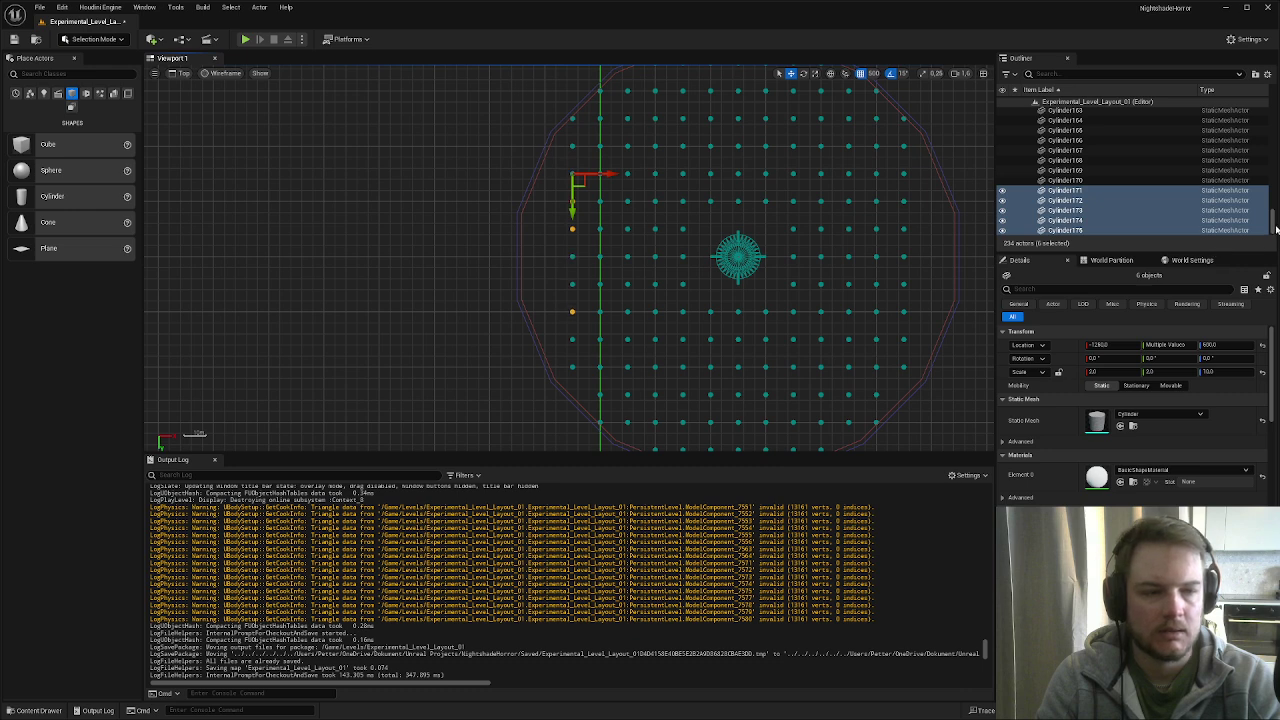
{"action": "left_click_drag", "start_coordinate": [1276, 229], "coordinate": [1266, 190]}
{"action": "scroll", "coordinate": [657, 194], "scroll_direction": "up", "scroll_amount": 2}
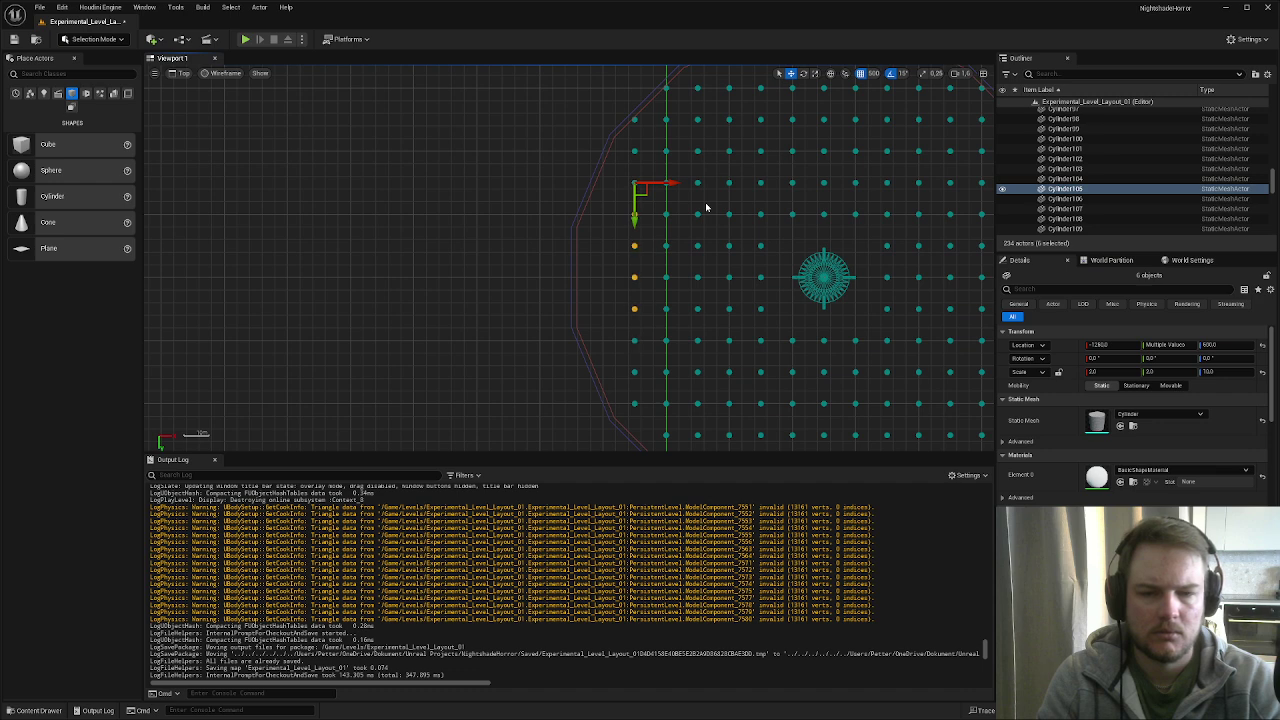
{"action": "left_click", "coordinate": [649, 194]}
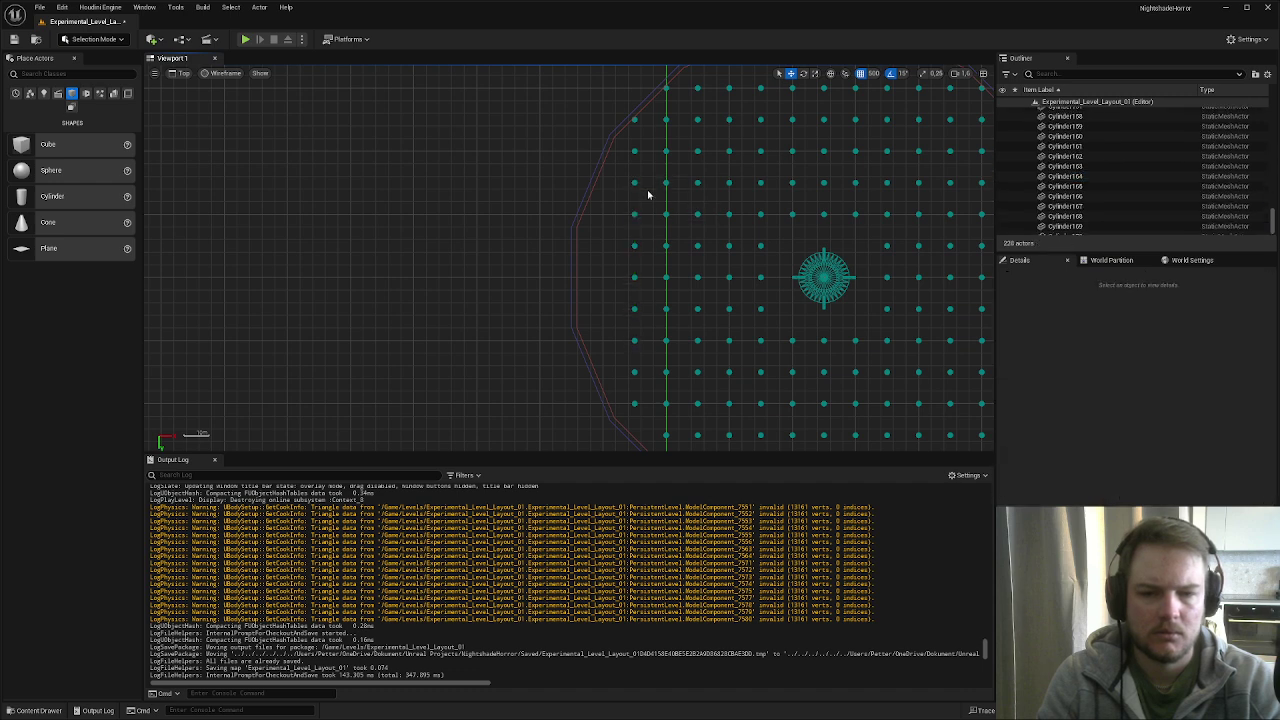
{"action": "scroll", "coordinate": [634, 183], "scroll_direction": "up", "scroll_amount": 2}
{"action": "left_click", "coordinate": [633, 189]}
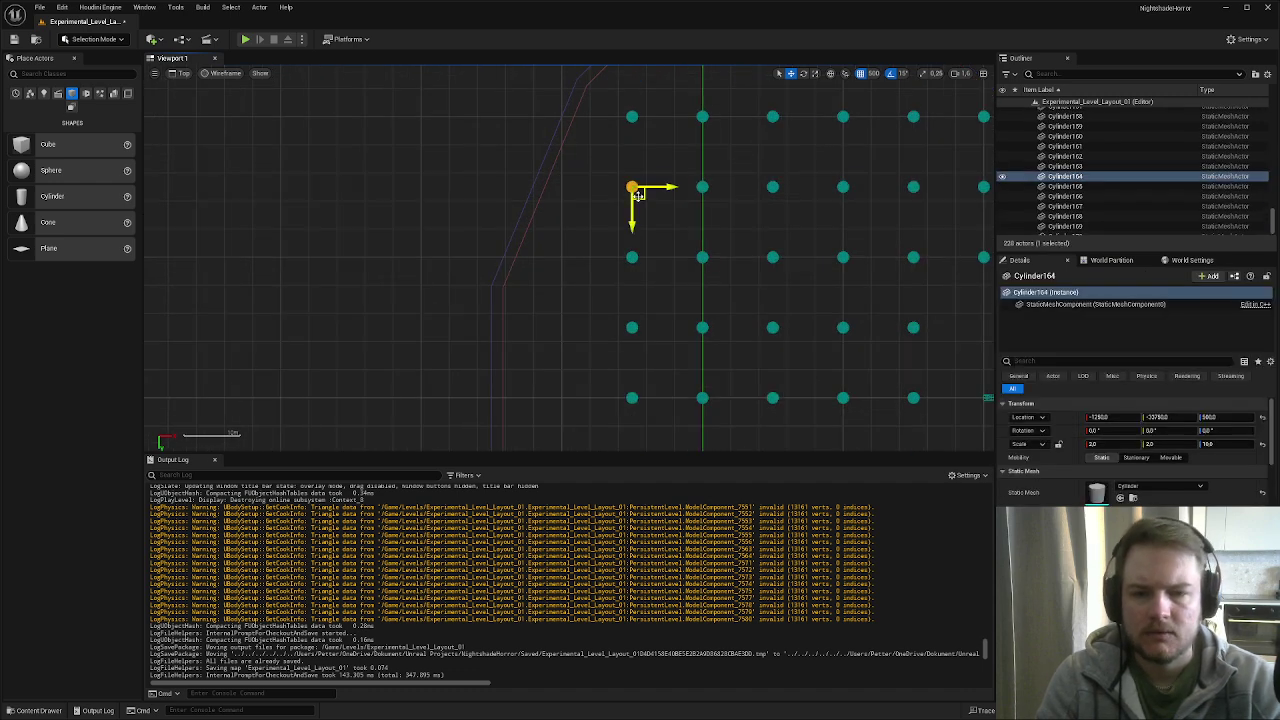
{"action": "left_click_drag", "start_coordinate": [652, 197], "coordinate": [596, 195]}
{"action": "key", "text": "ctrl+z"}
- Duplicate the seven middle pillars of the outermost column on the negative X side and offset the copies by -1250 in X
{"action": "scroll", "coordinate": [596, 195], "scroll_direction": "down", "scroll_amount": 1}
{"action": "right_click_drag", "start_coordinate": [607, 194], "coordinate": [629, 126]}
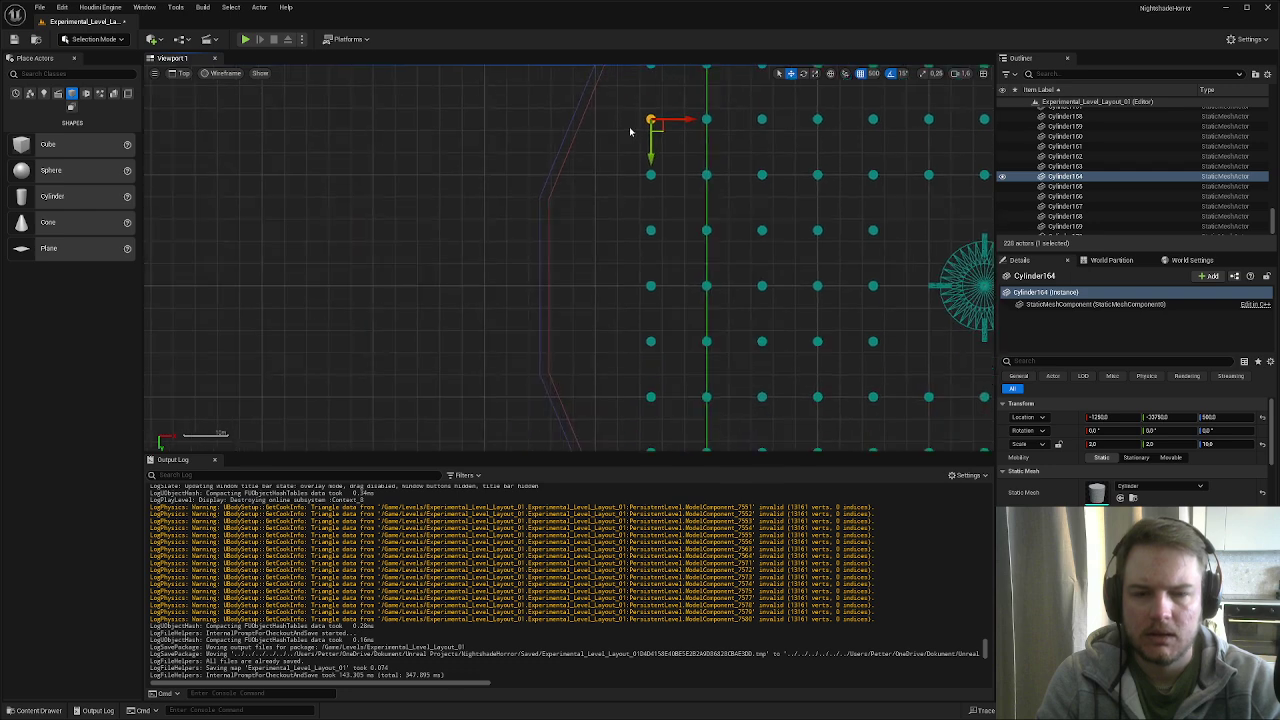
{"action": "scroll", "coordinate": [629, 126], "scroll_direction": "down", "scroll_amount": 1}
{"action": "left_click_drag", "start_coordinate": [638, 186], "coordinate": [654, 382]}
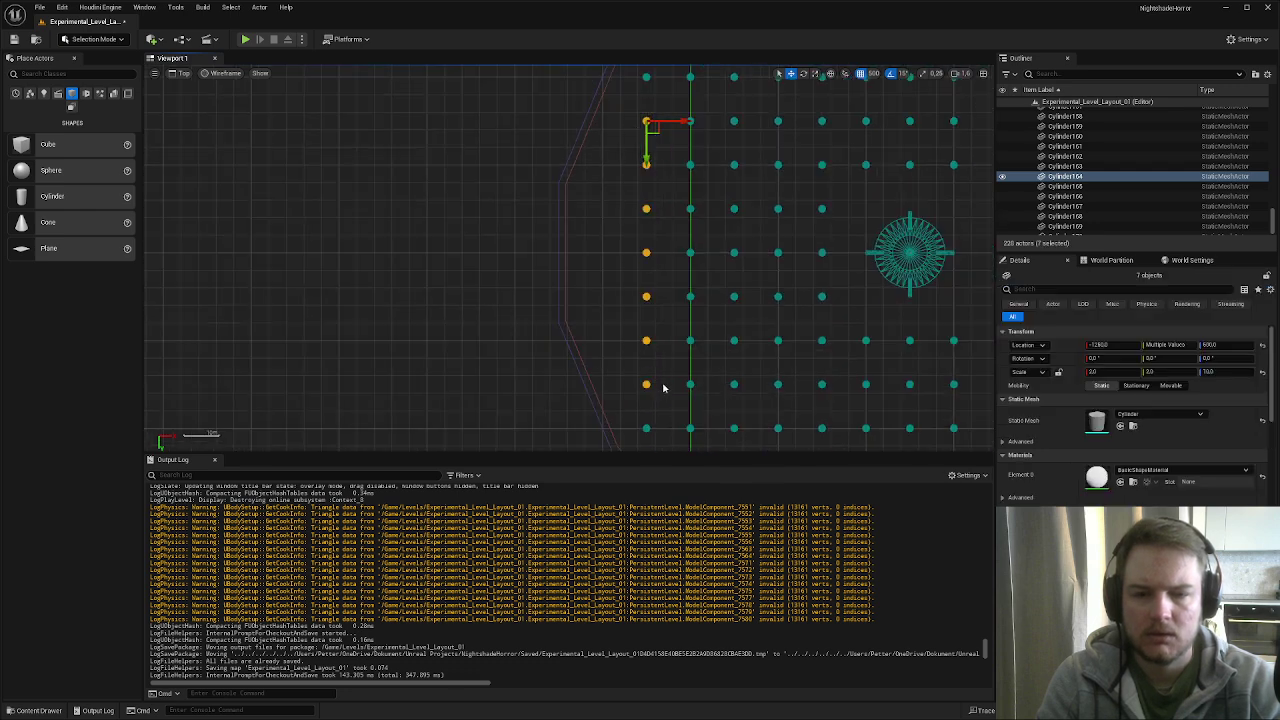
{"action": "scroll", "coordinate": [676, 376], "scroll_direction": "down", "scroll_amount": 2}
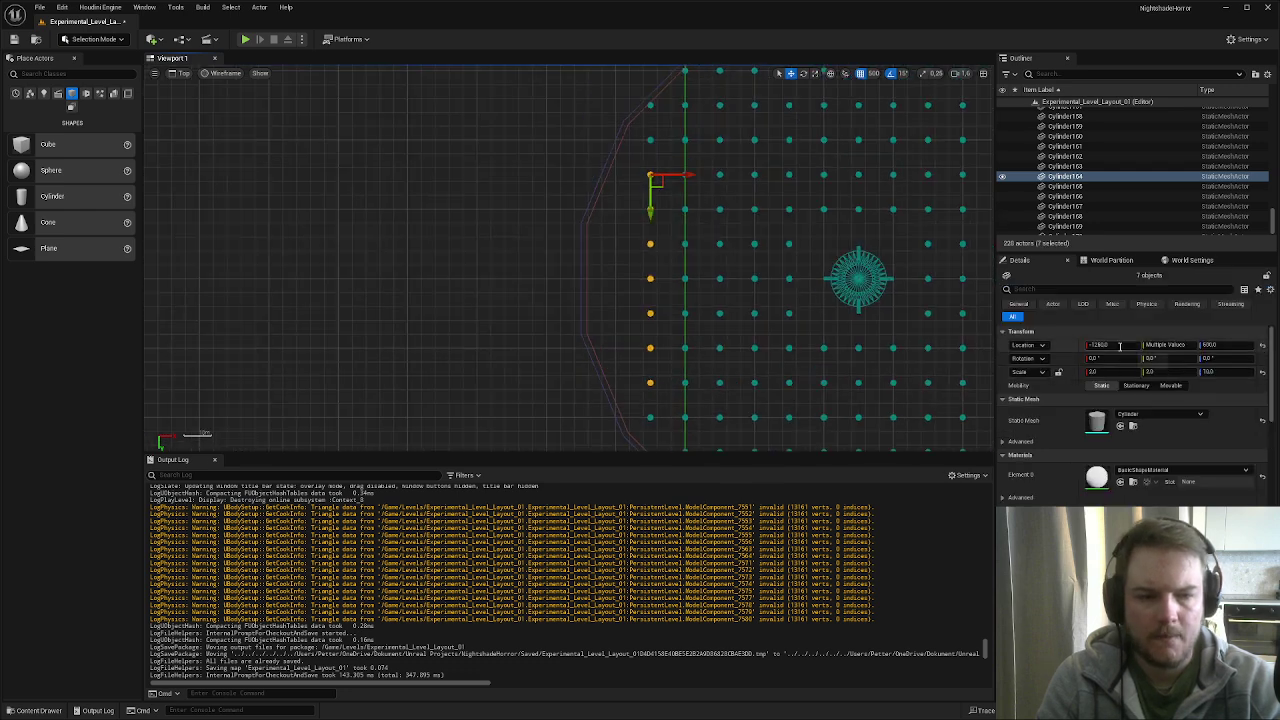
{"action": "mouse_move", "coordinate": [806, 344]}
{"action": "right_mouse_down"}
{"action": "mouse_move", "coordinate": [776, 273]}
{"action": "mouse_move", "coordinate": [784, 355]}
{"action": "right_mouse_up"}
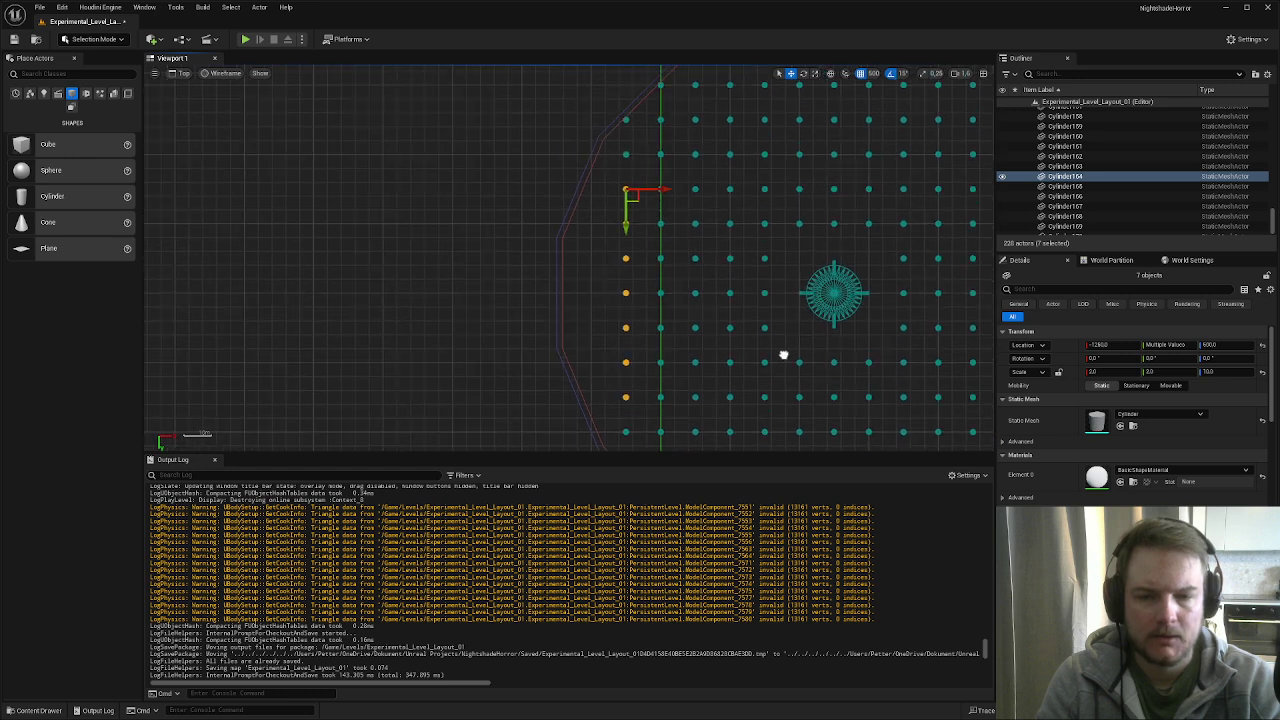
{"action": "left_click_drag", "start_coordinate": [666, 190], "coordinate": [667, 190], "text": "alt"}
{"action": "left_click", "coordinate": [1110, 345]}
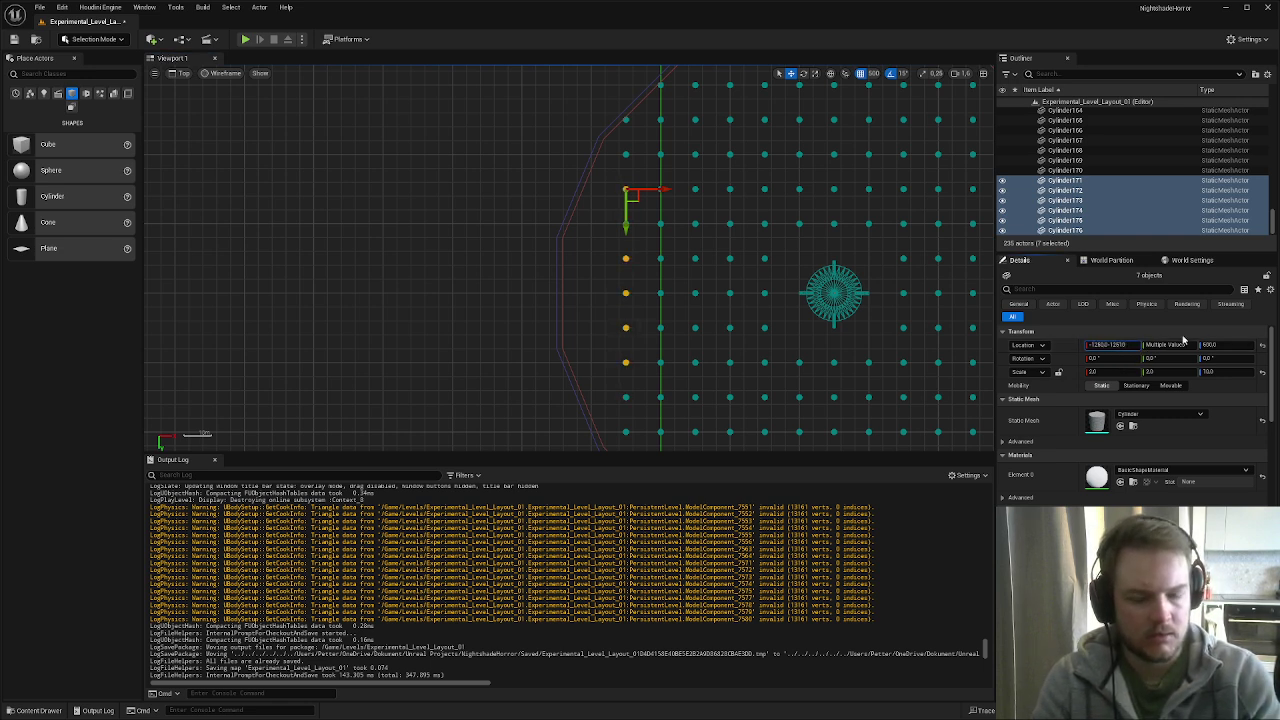
{"action": "type", "text": "-12510"}
{"action": "key", "text": "BackSpace"}
{"action": "key", "text": "BackSpace"}
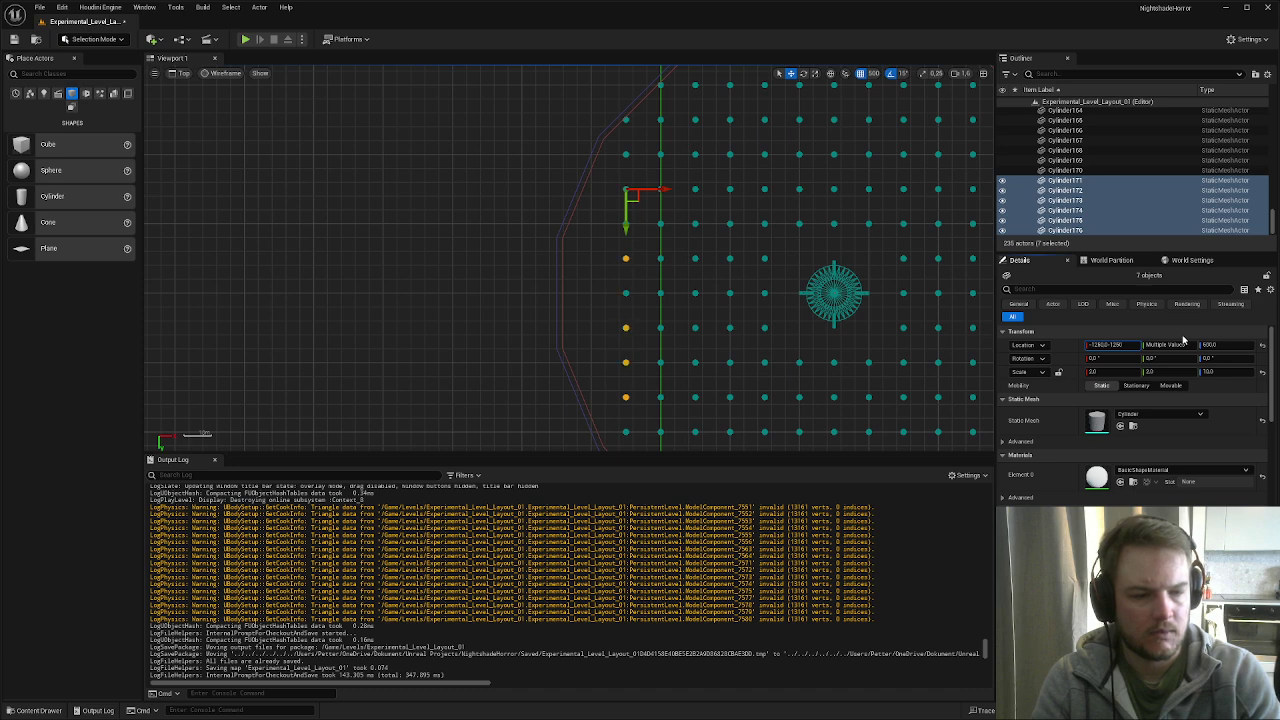
{"action": "key", "text": "Return"}
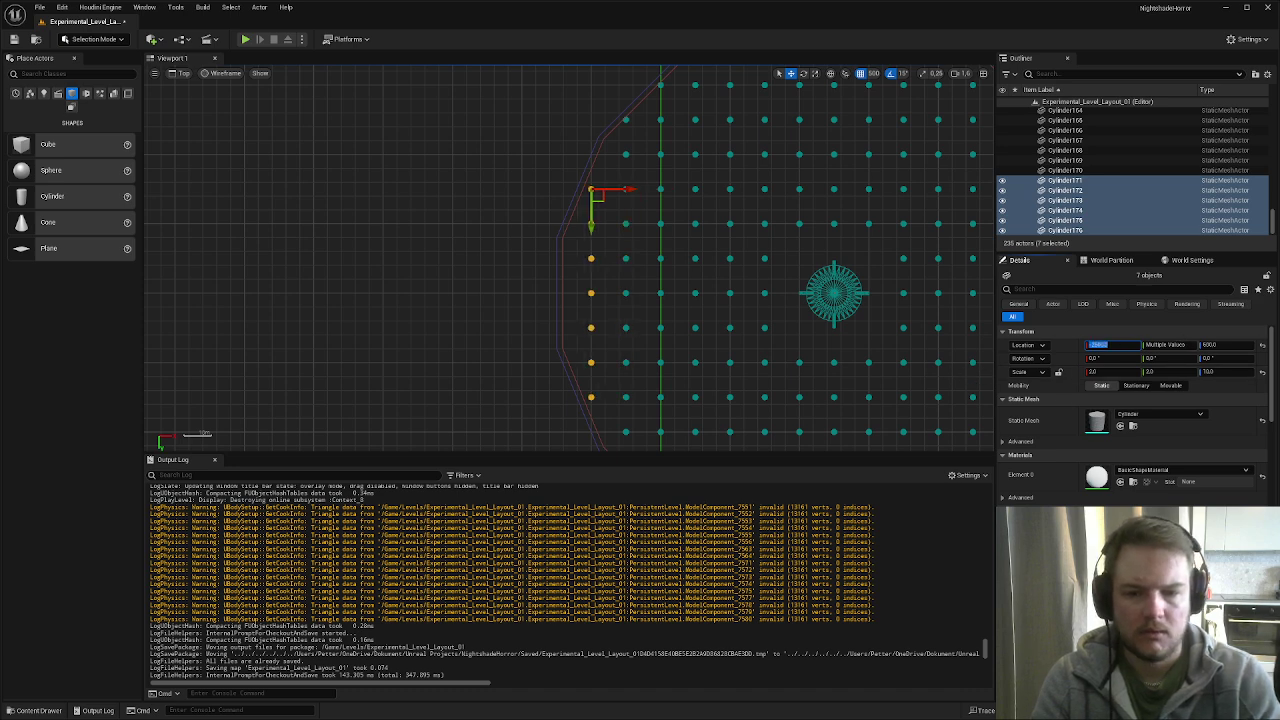
- Duplicate the seven middle pillars of the outermost column on the positive X side and offset the copies by +1250 in X
{"action": "right_click_drag", "start_coordinate": [940, 366], "coordinate": [716, 321]}
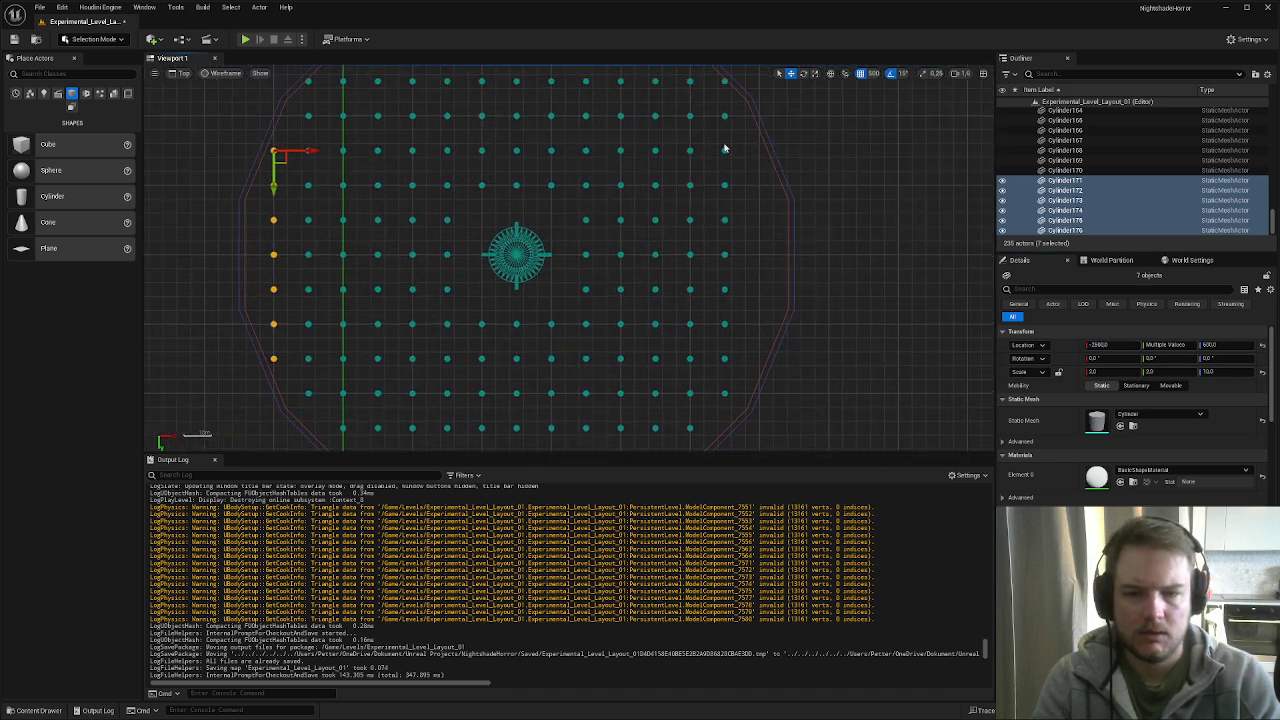
{"action": "left_click_drag", "start_coordinate": [716, 175], "coordinate": [741, 369]}
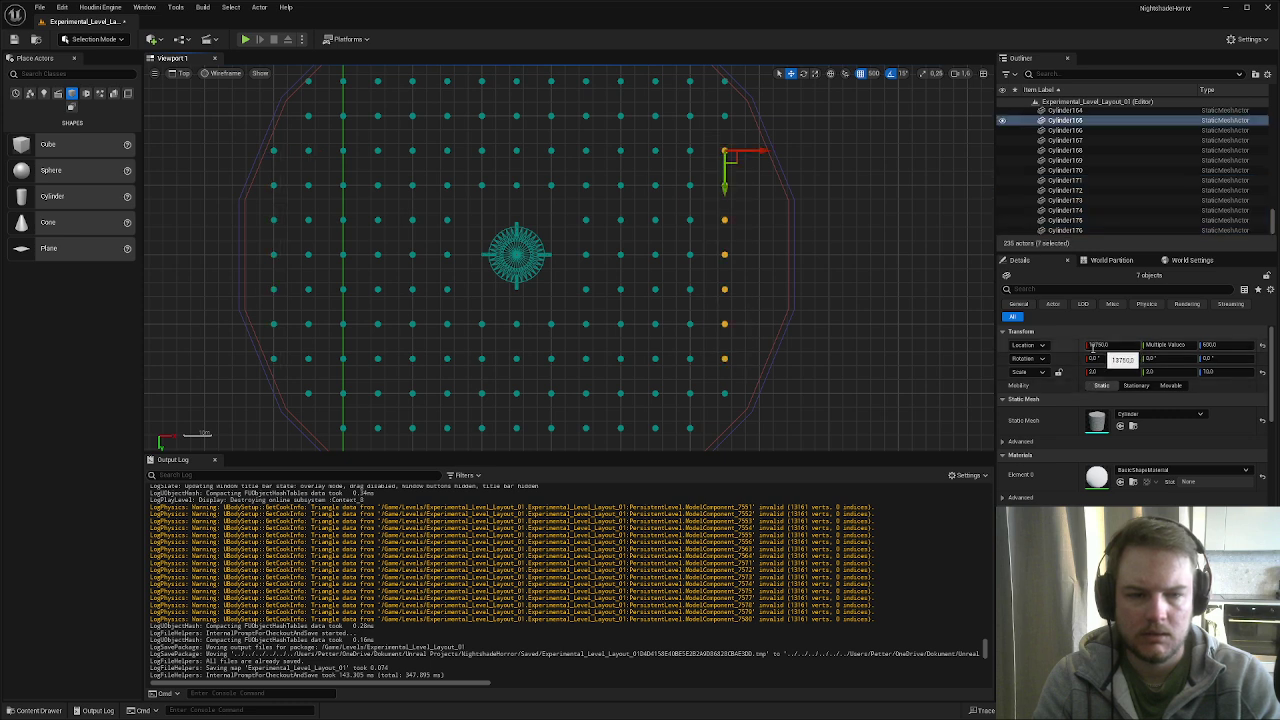
{"action": "key", "text": "ctrl+d"}
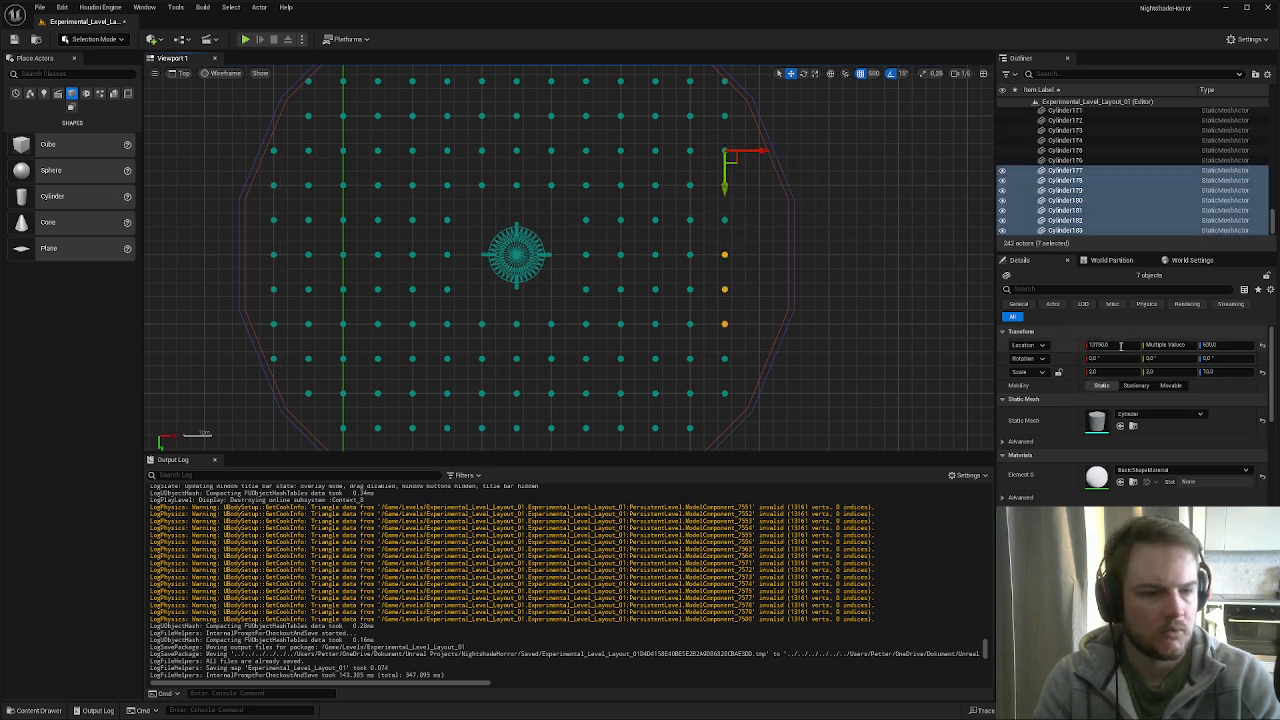
{"action": "left_click", "coordinate": [1120, 344]}
{"action": "left_click", "coordinate": [1120, 344]}
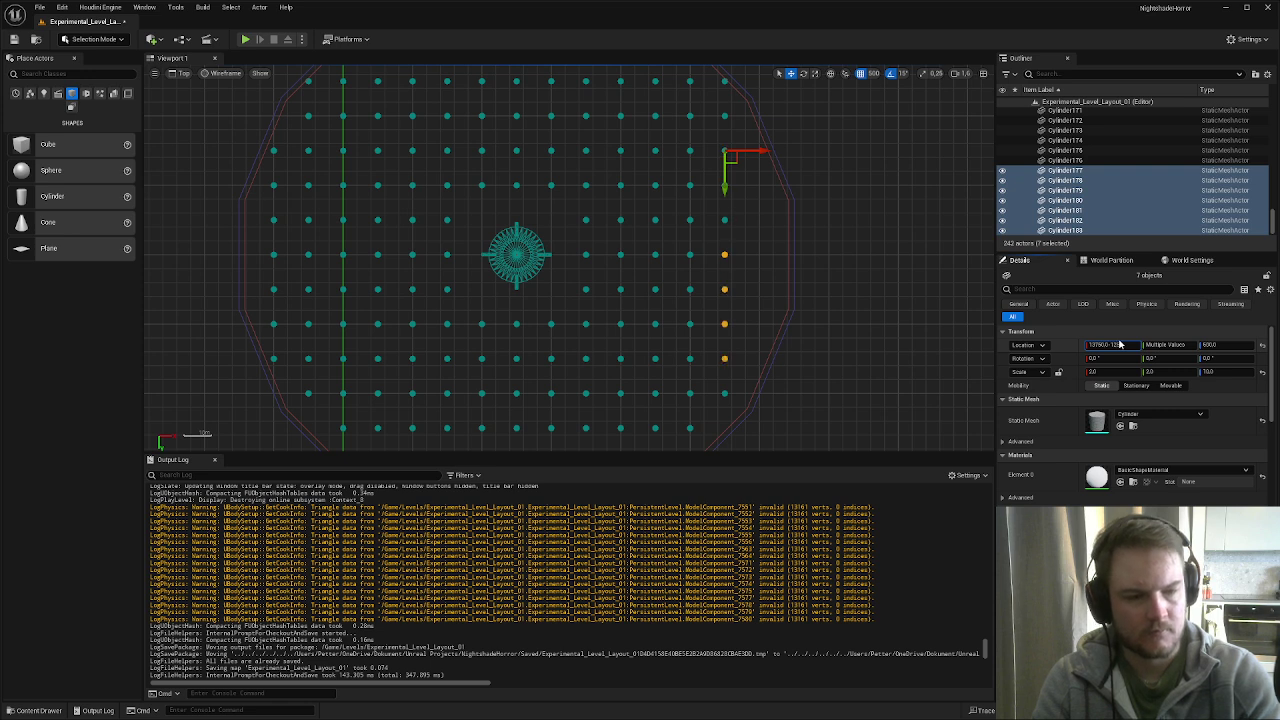
{"action": "key", "text": "Return"}
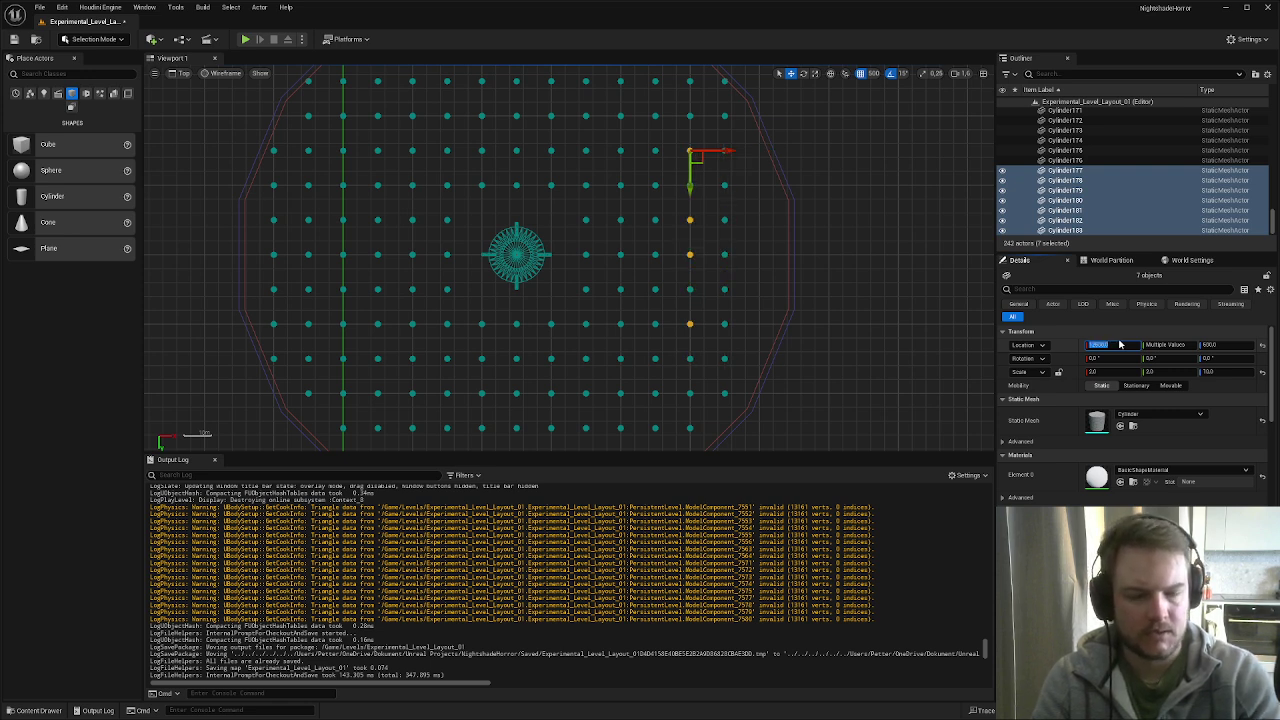
{"action": "key", "text": "ctrl+z"}
{"action": "key", "text": "Left"}
{"action": "key", "text": "Left"}
{"action": "key", "text": "Left"}
{"action": "key", "text": "Left"}
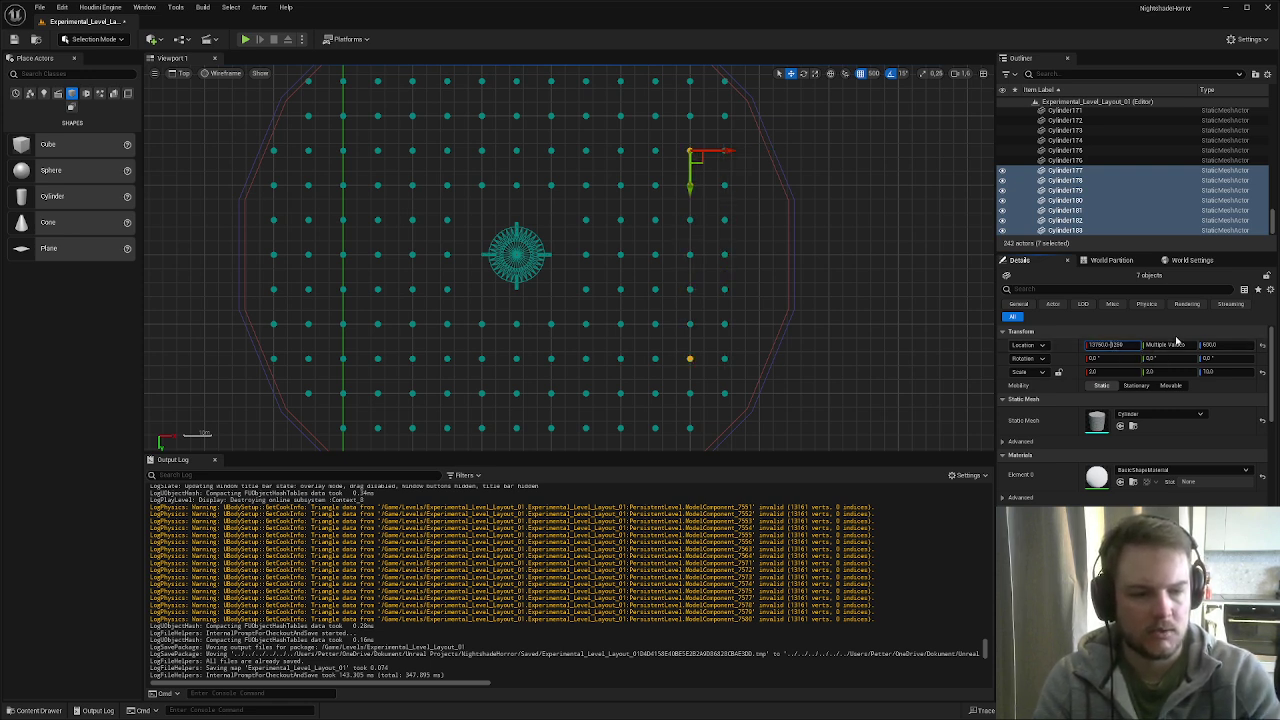
{"action": "key", "text": "BackSpace"}
{"action": "type", "text": "+"}
{"action": "key", "text": "Return"}
- Examine the completed pillar grid inside the walled room in the perspective view with nothing selected
{"action": "scroll", "coordinate": [717, 240], "scroll_direction": "down", "scroll_amount": 4}
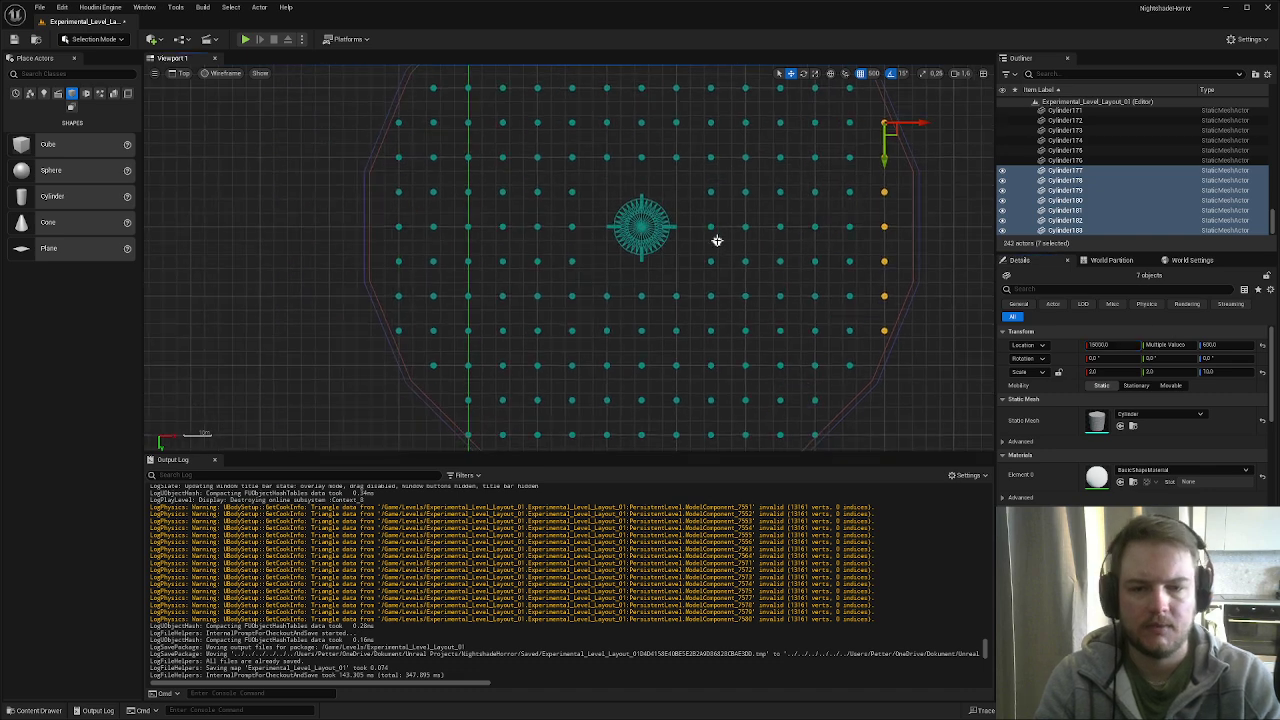
{"action": "key", "text": "alt+g"}
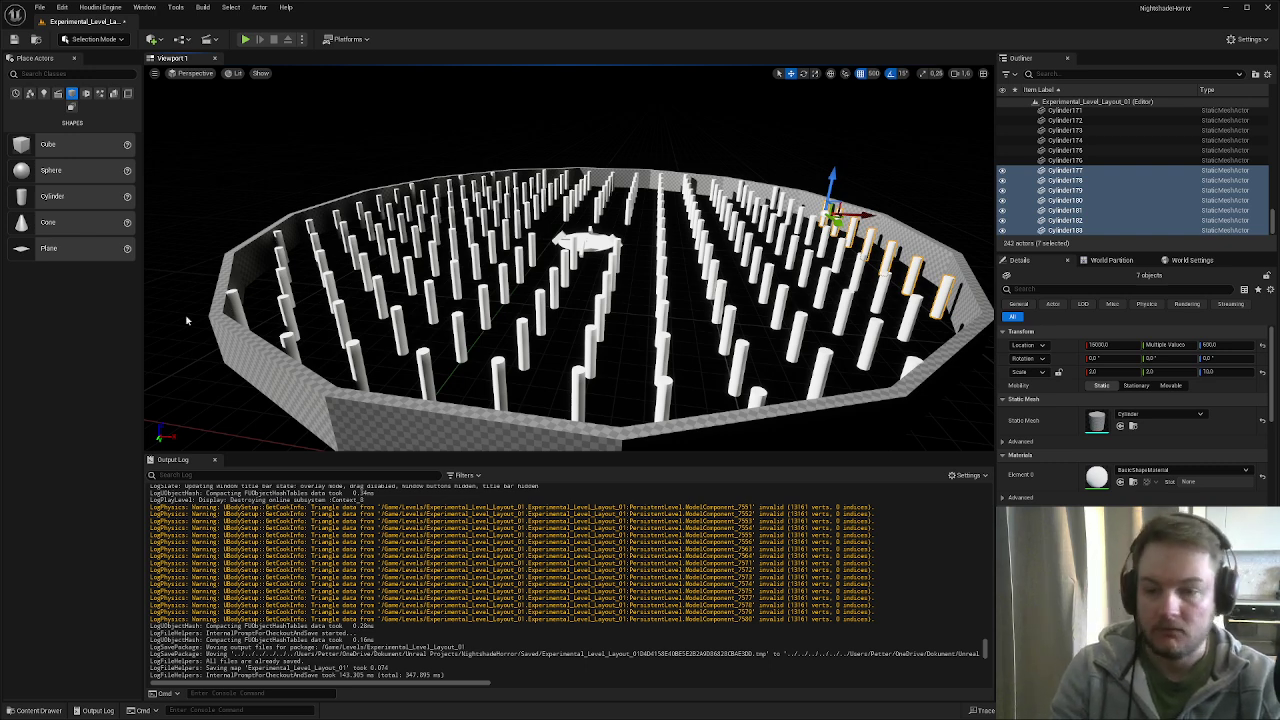
{"action": "right_click_drag", "start_coordinate": [186, 321], "coordinate": [305, 390]}
{"action": "key", "text": "s"}
{"action": "scroll", "coordinate": [262, 388], "scroll_direction": "up", "scroll_amount": 4}
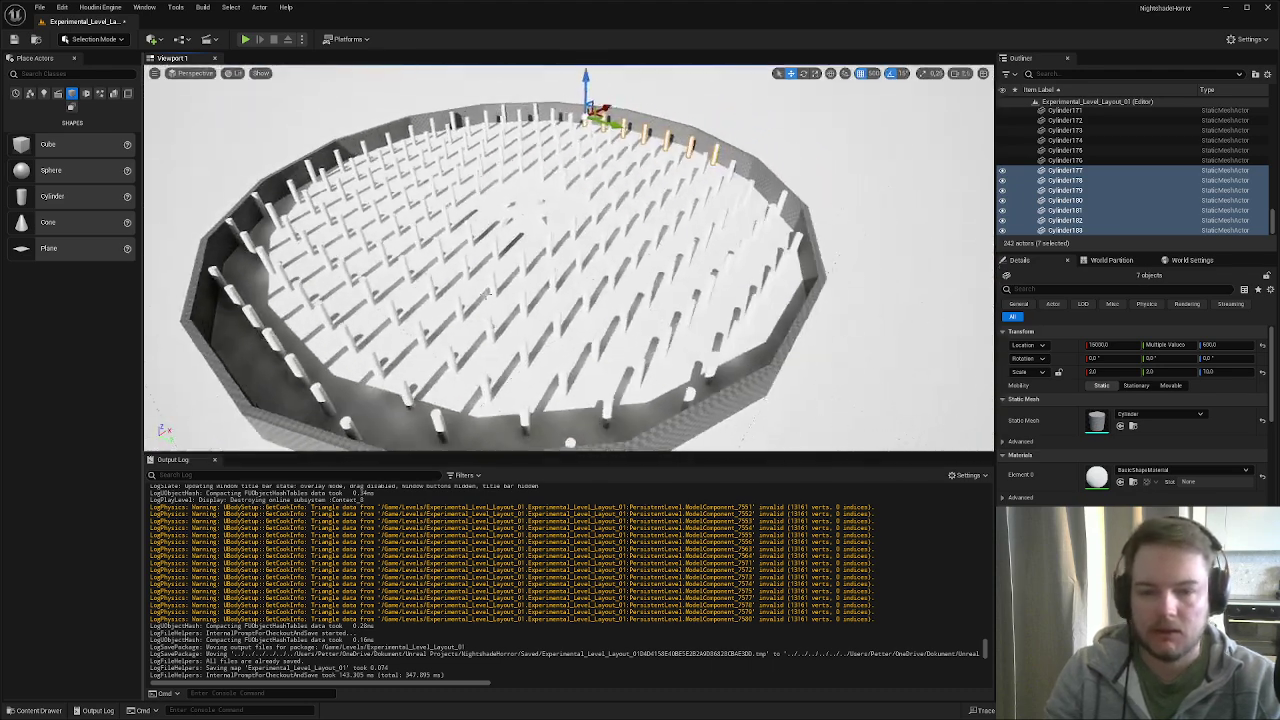
{"action": "key", "text": "Escape"}
{"action": "mouse_move", "coordinate": [487, 293]}
{"action": "right_mouse_down"}
{"action": "mouse_move", "coordinate": [560, 300]}
{"action": "mouse_move", "coordinate": [400, 300]}
{"action": "mouse_move", "coordinate": [600, 312]}
{"action": "mouse_move", "coordinate": [505, 336]}
{"action": "mouse_move", "coordinate": [498, 284]}
{"action": "right_mouse_up"}
{"action": "key", "text": "w"}
{"action": "key", "text": "s"}
{"action": "key", "text": "w"}
{"action": "key", "text": "d"}
{"action": "key", "text": "w"}
{"action": "key", "text": "s"}
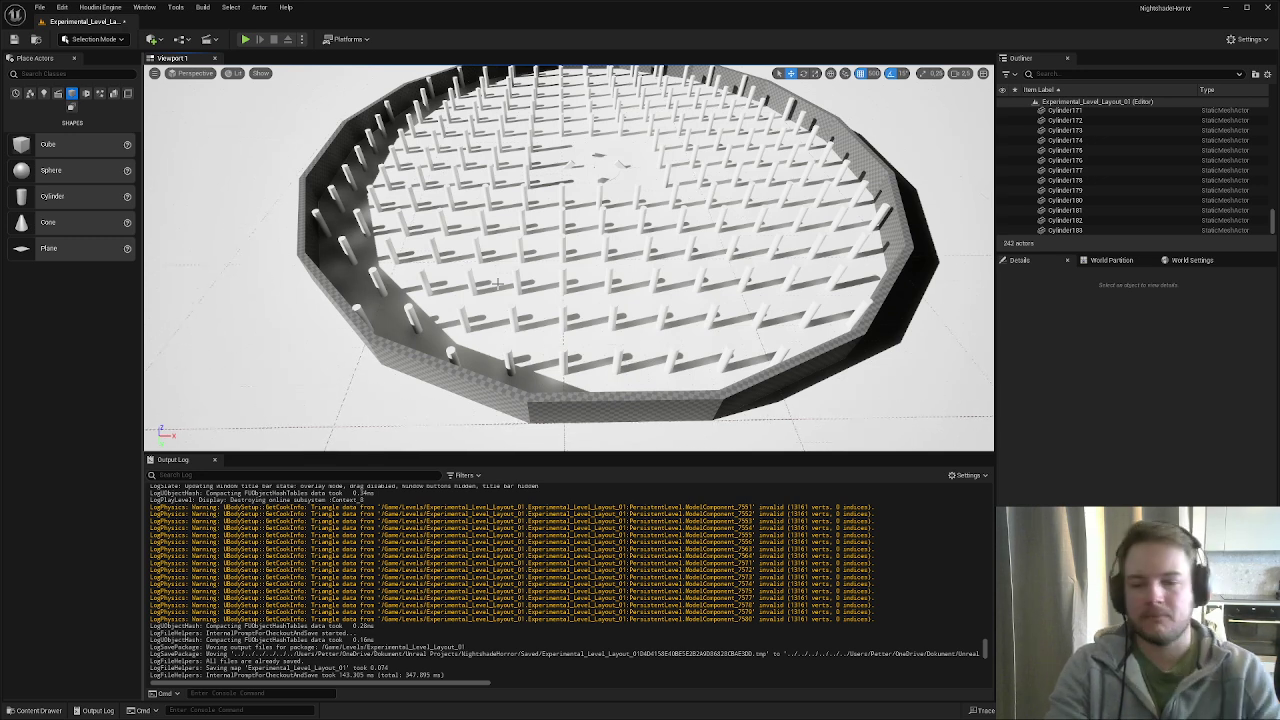
- Select every actor that shares the static mesh of the first Cylinder in the Outliner
{"action": "scroll", "coordinate": [1191, 191], "scroll_direction": "up", "scroll_amount": 4}
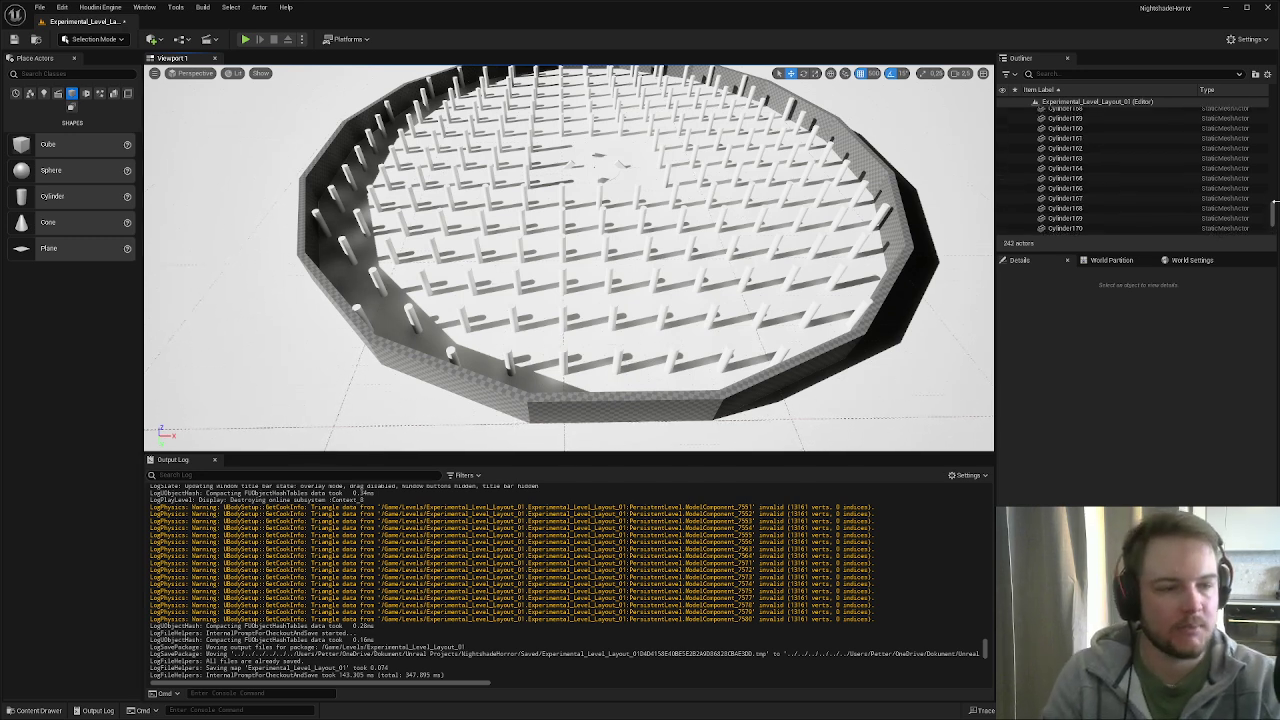
{"action": "left_click_drag", "start_coordinate": [1273, 211], "coordinate": [1272, 106]}
{"action": "scroll", "coordinate": [1122, 159], "scroll_direction": "down", "scroll_amount": 3}
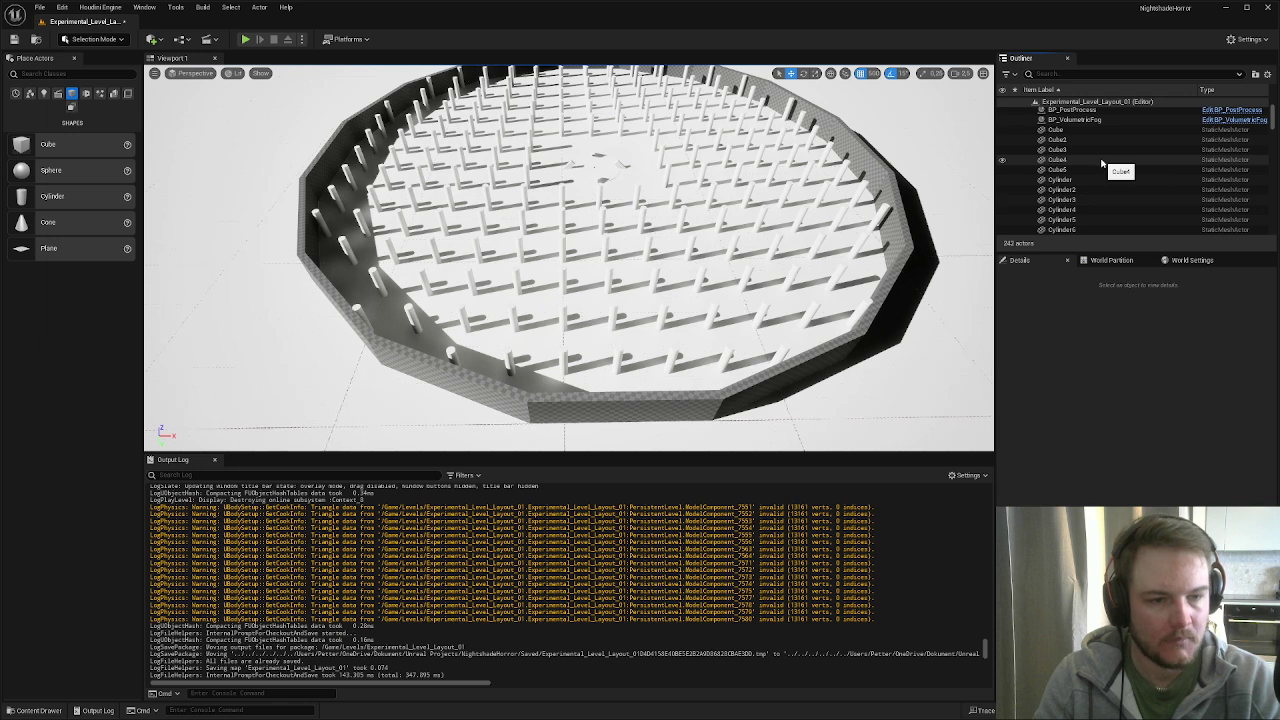
{"action": "double_click", "coordinate": [1062, 179]}
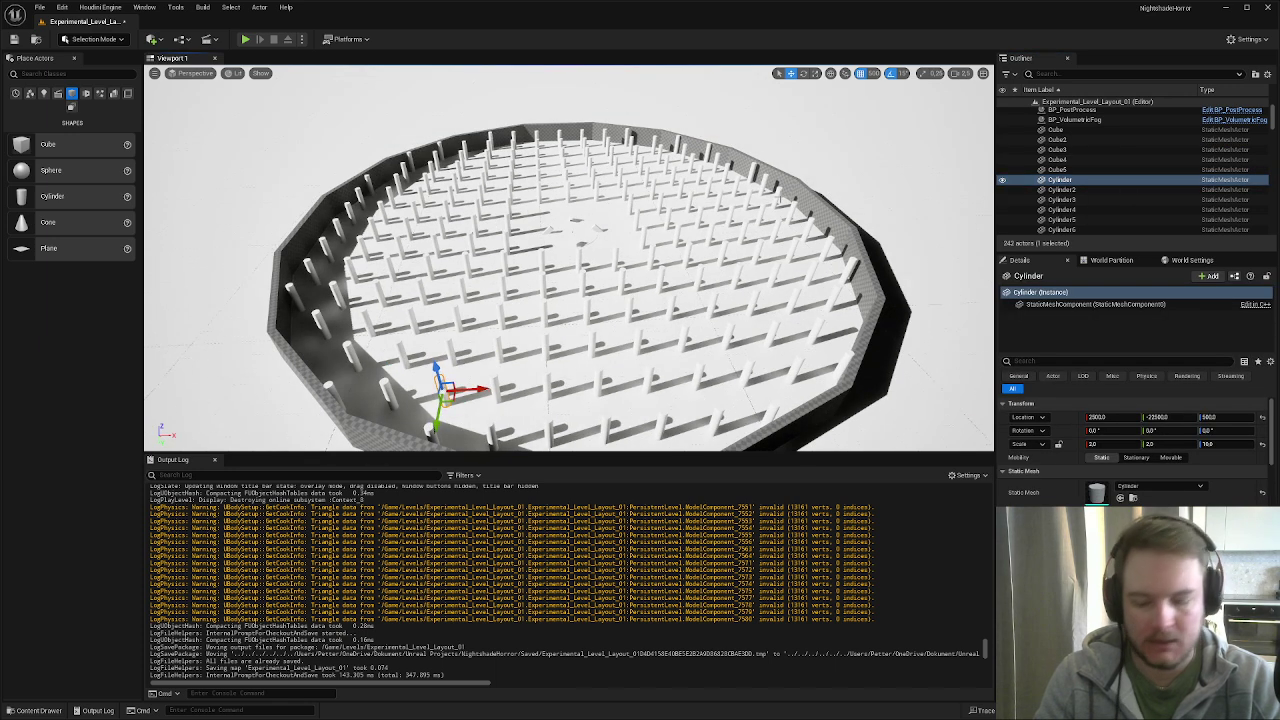
{"action": "key", "text": "shift+e"}
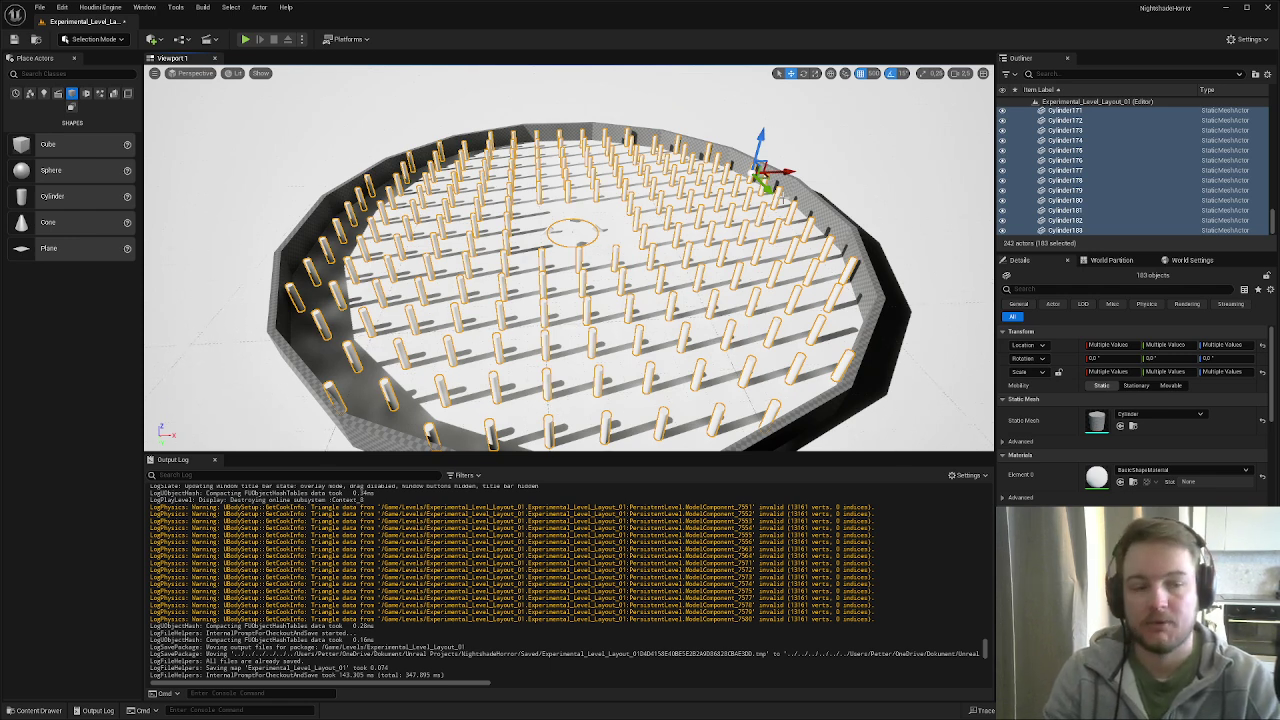
{"action": "scroll", "coordinate": [1150, 151], "scroll_direction": "up", "scroll_amount": 5}
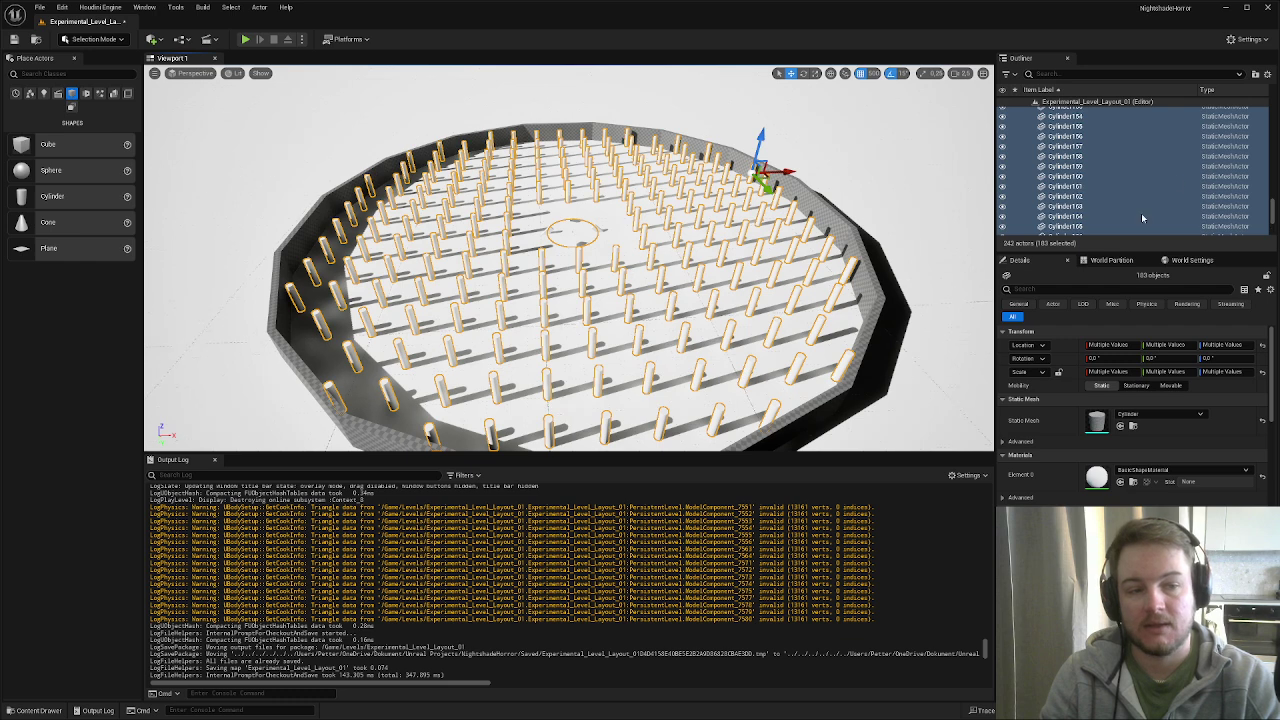
- Enlarge the Outliner to show more actors and bring the start of its actor list into view
{"action": "scroll", "coordinate": [1085, 231], "scroll_direction": "down", "scroll_amount": 4}
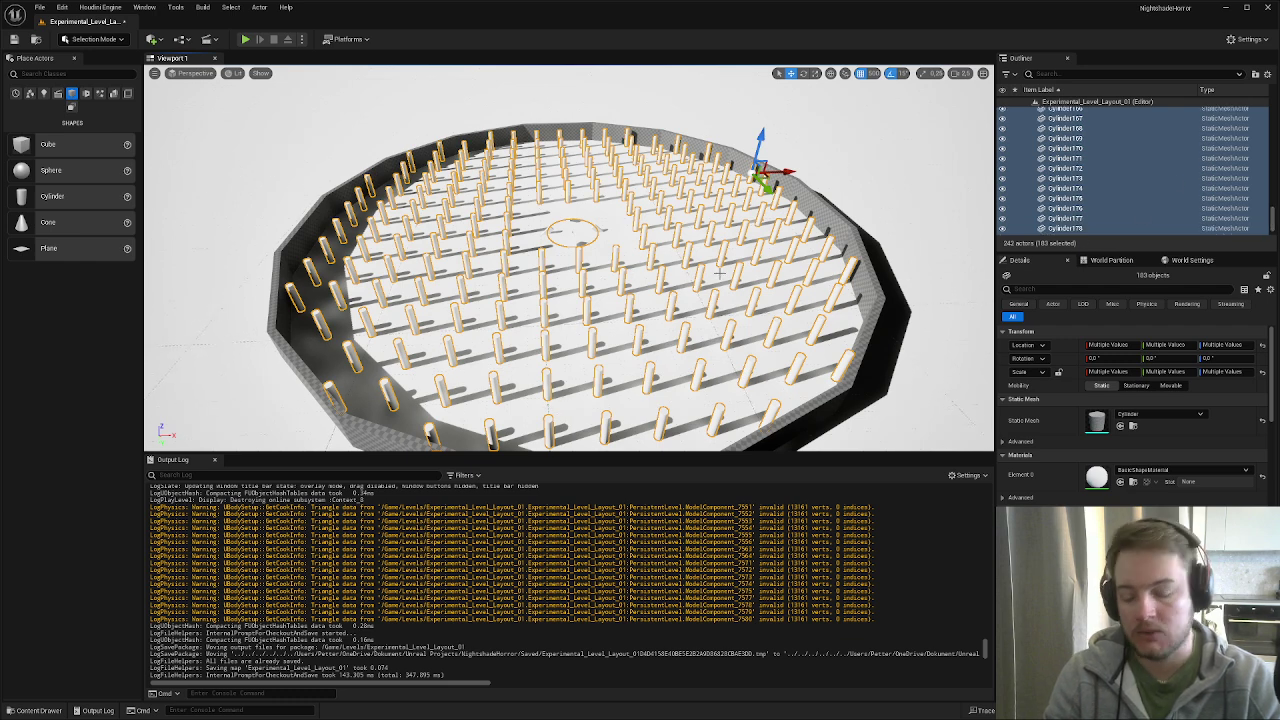
{"action": "right_click_drag", "start_coordinate": [780, 280], "coordinate": [809, 288]}
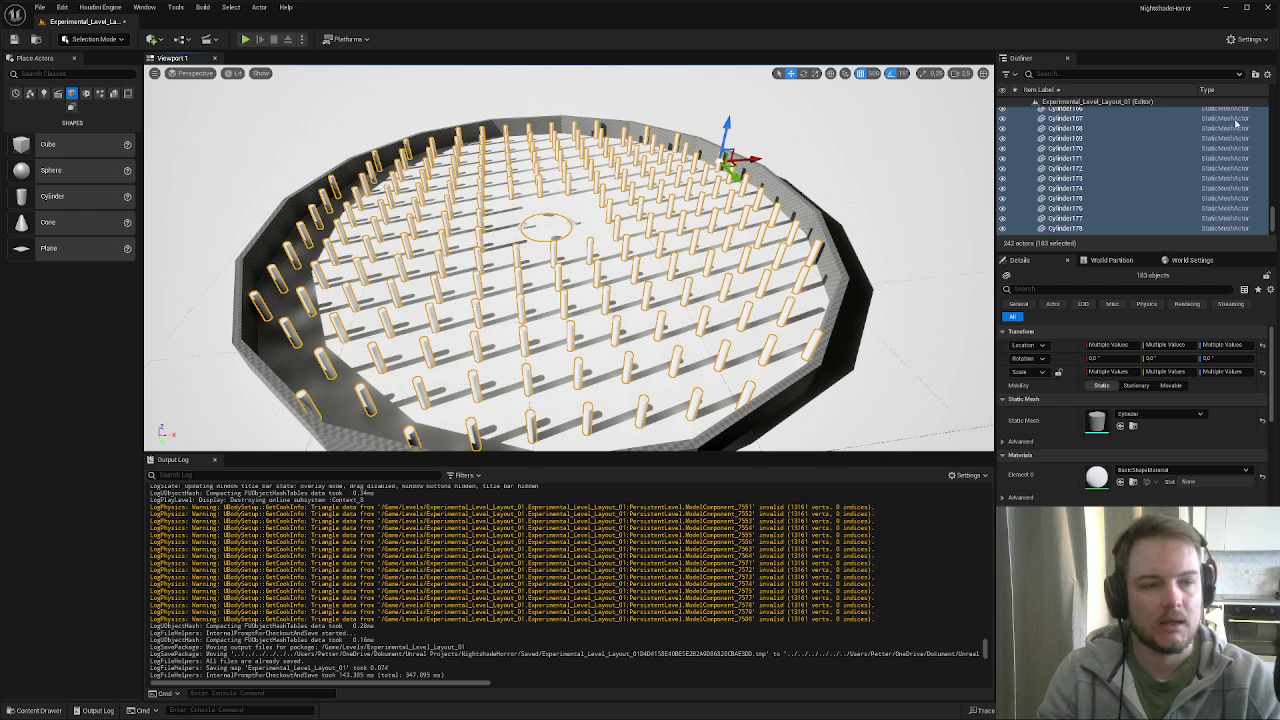
{"action": "scroll", "coordinate": [1224, 108], "scroll_direction": "up", "scroll_amount": 15}
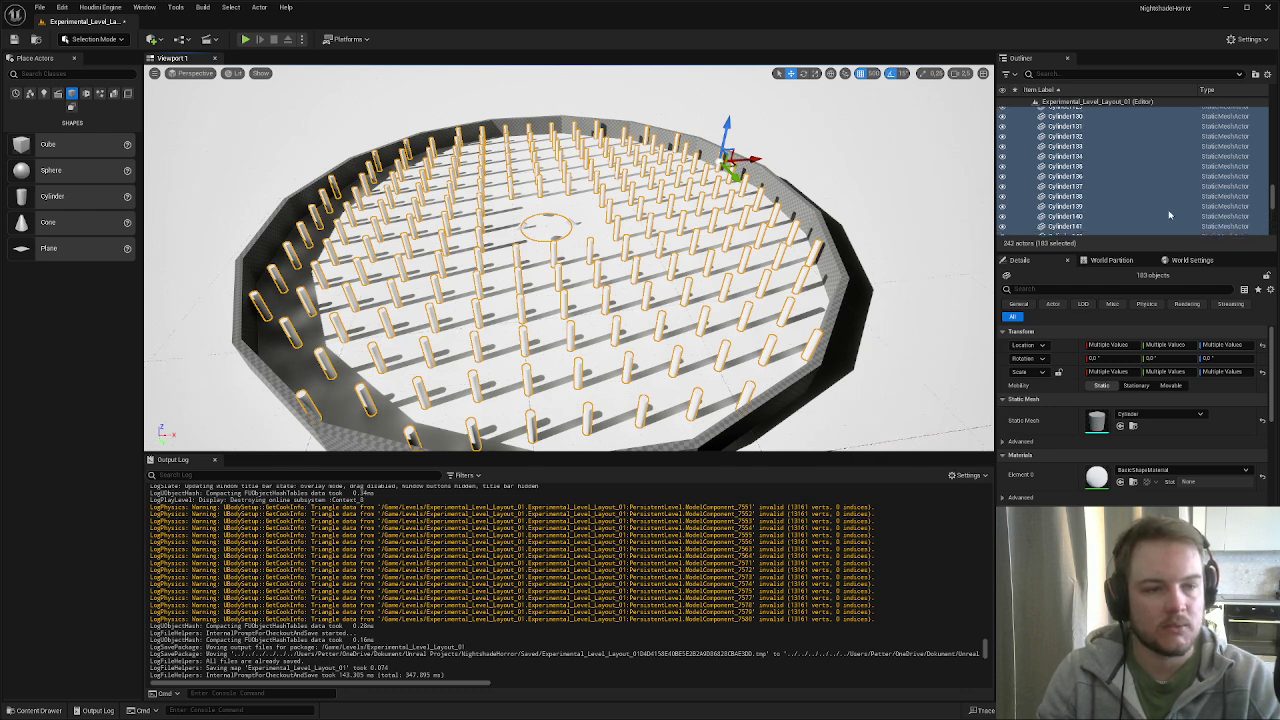
{"action": "left_click_drag", "start_coordinate": [1070, 248], "coordinate": [1070, 506]}
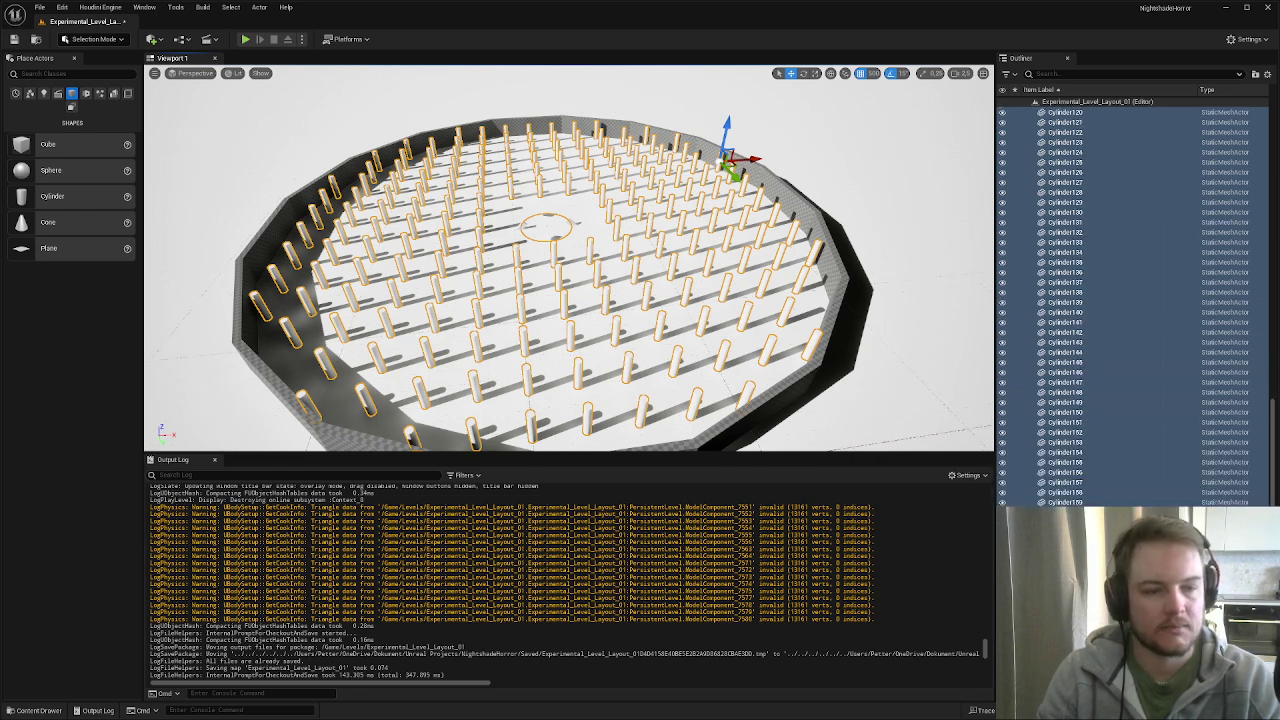
{"action": "left_click_drag", "start_coordinate": [1276, 447], "coordinate": [1273, 112]}
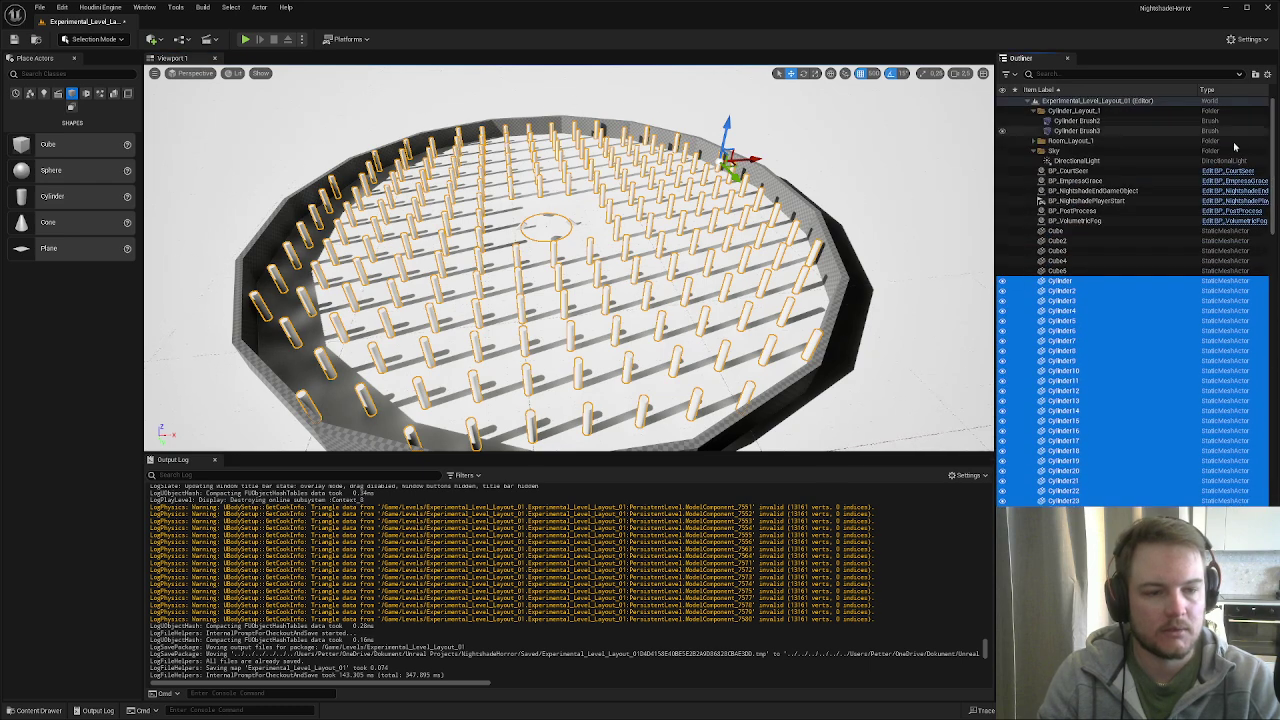
- Move all selected cylinders into the existing Cylinder_Layout_1 folder and collapse that folder
{"action": "right_click_drag", "start_coordinate": [780, 260], "coordinate": [920, 170]}
{"action": "mouse_move", "coordinate": [570, 260]}
{"action": "right_mouse_down"}
{"action": "mouse_move", "coordinate": [430, 250]}
{"action": "mouse_move", "coordinate": [470, 300]}
{"action": "right_mouse_up"}
{"action": "key", "text": "w"}
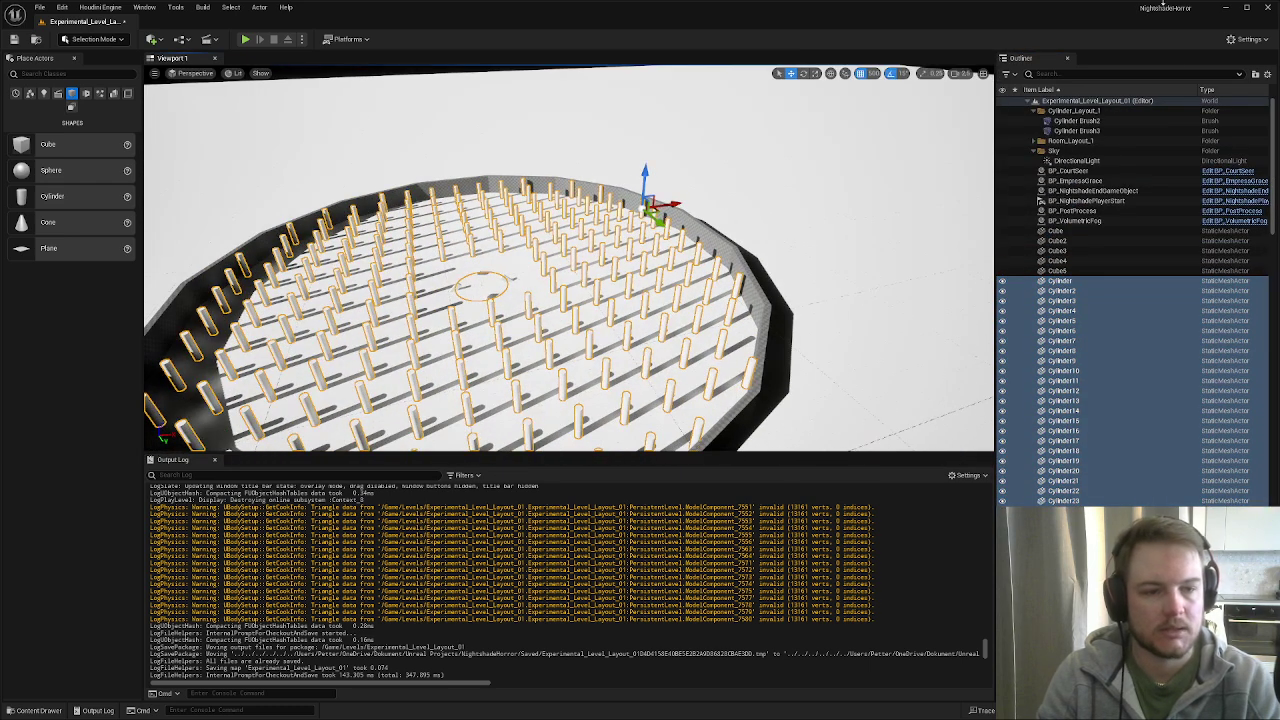
{"action": "right_click", "coordinate": [1088, 285]}
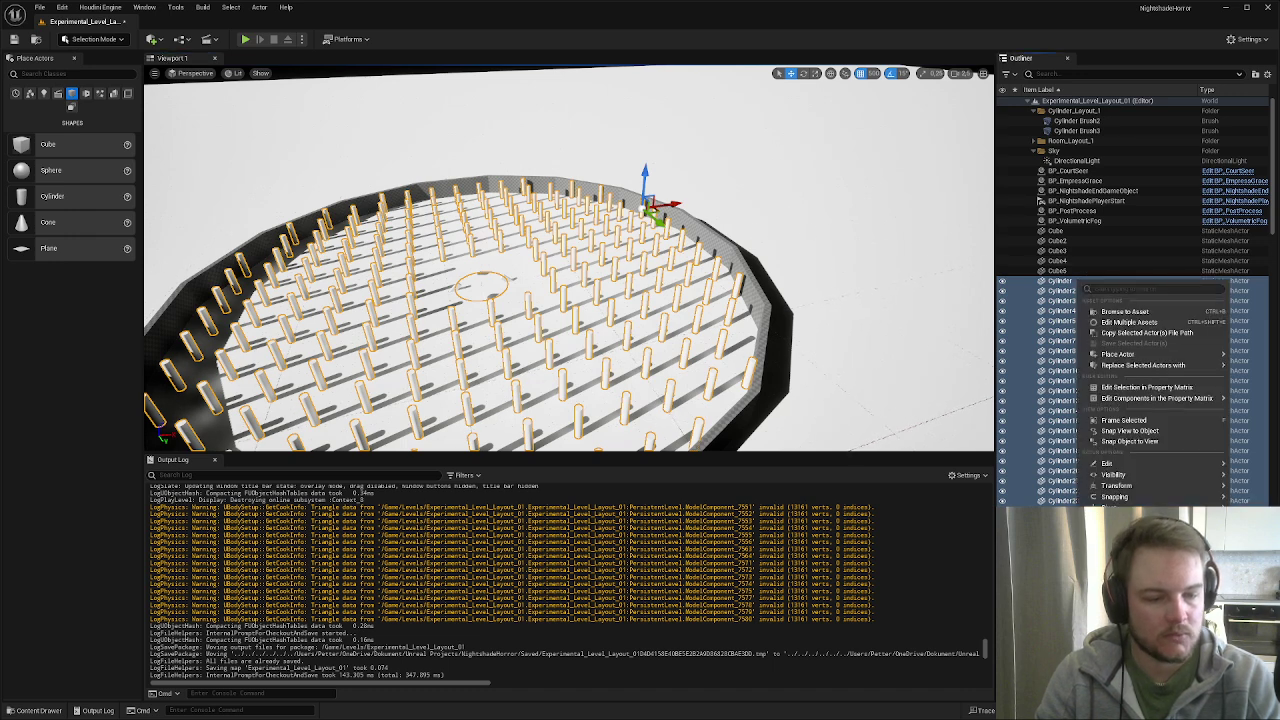
{"action": "left_click", "coordinate": [900, 623]}
{"action": "left_click", "coordinate": [1035, 112]}
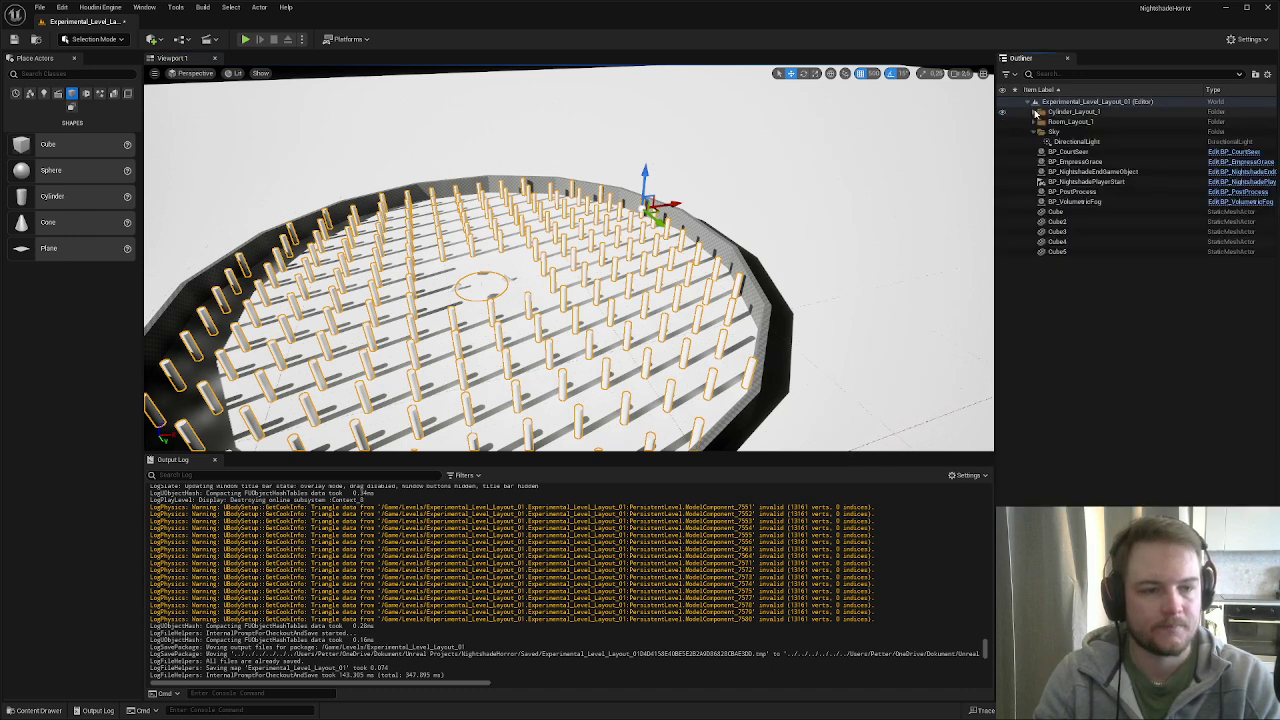
{"action": "left_click", "coordinate": [1056, 212]}
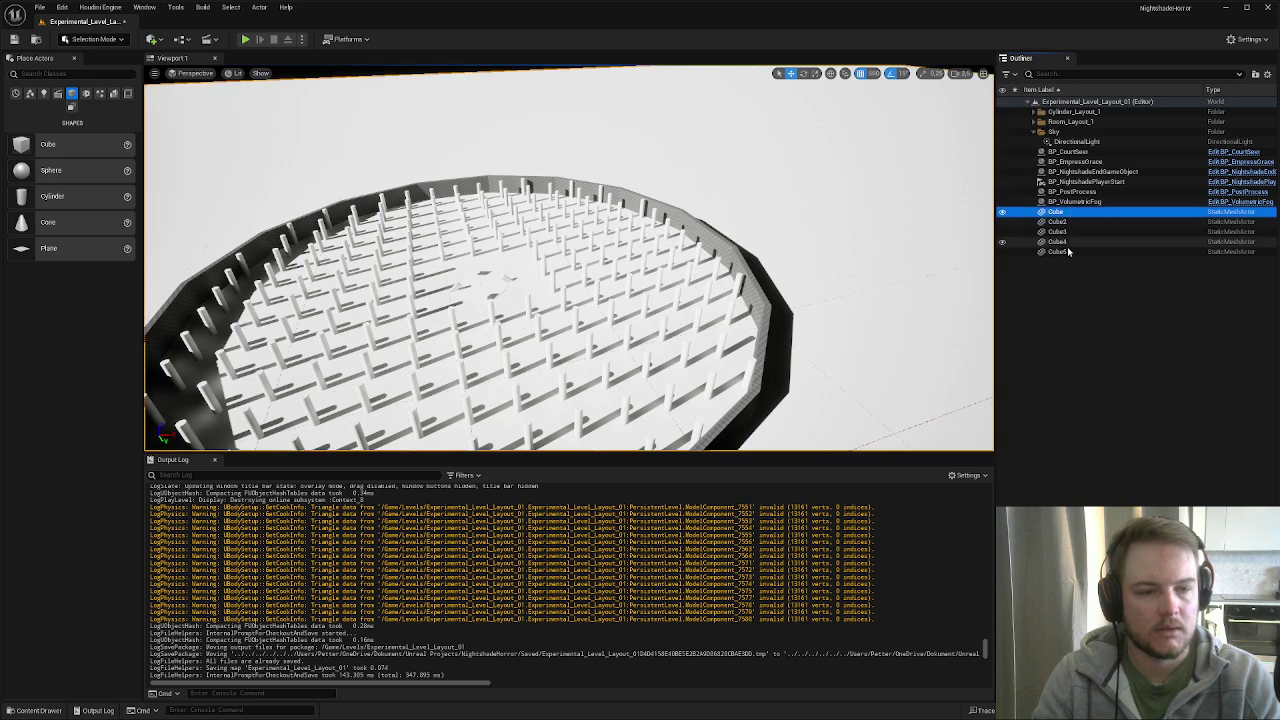
{"action": "left_click", "coordinate": [1058, 252], "text": "shift"}
{"action": "key", "text": "f"}
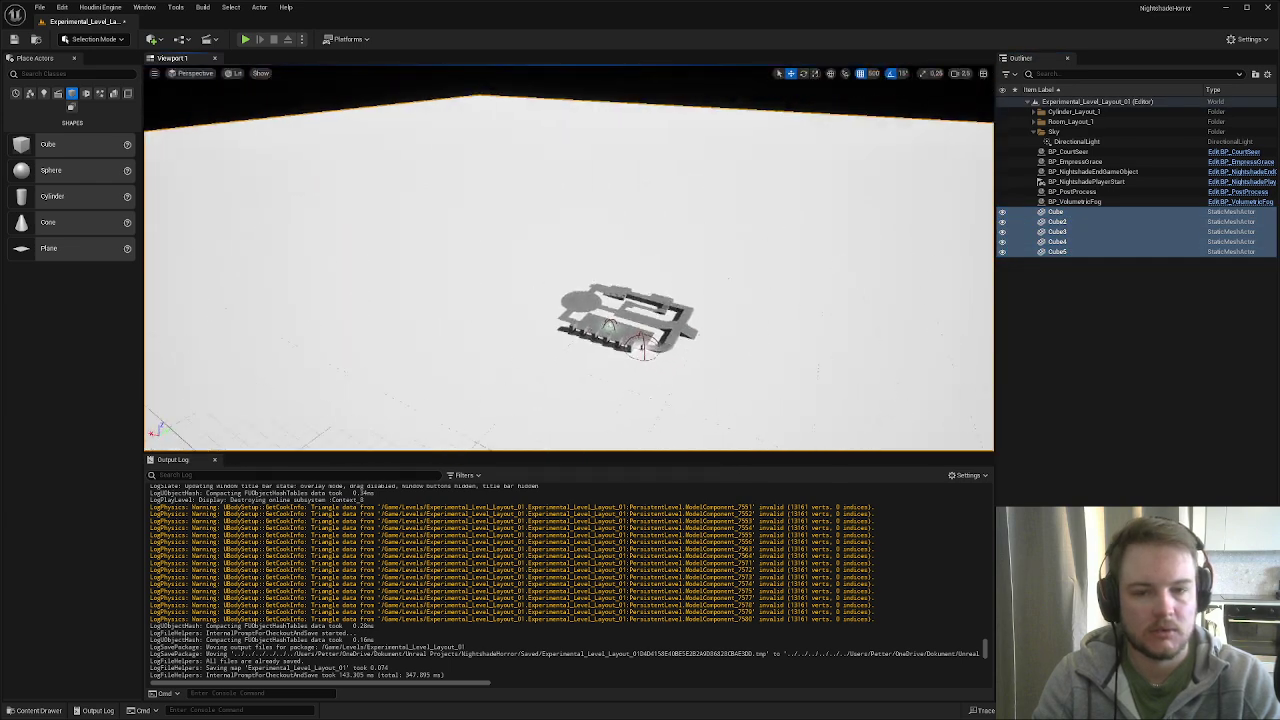
- Select only Cube2 through Cube5 at the room's centre and move them into the Cylinder_Layout_1 folder
{"action": "left_click", "coordinate": [1057, 222]}
{"action": "left_click", "coordinate": [1067, 254], "text": "shift"}
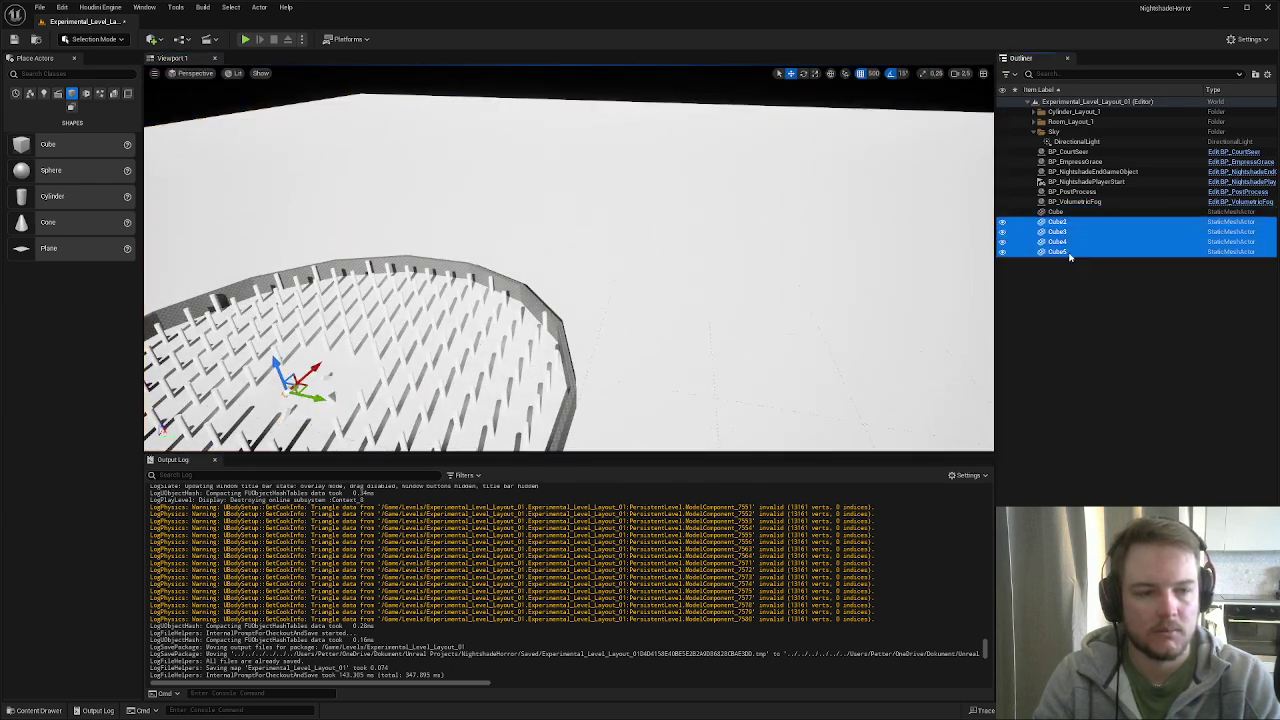
{"action": "key", "text": "f"}
{"action": "right_click_drag", "start_coordinate": [570, 258], "coordinate": [534, 343]}
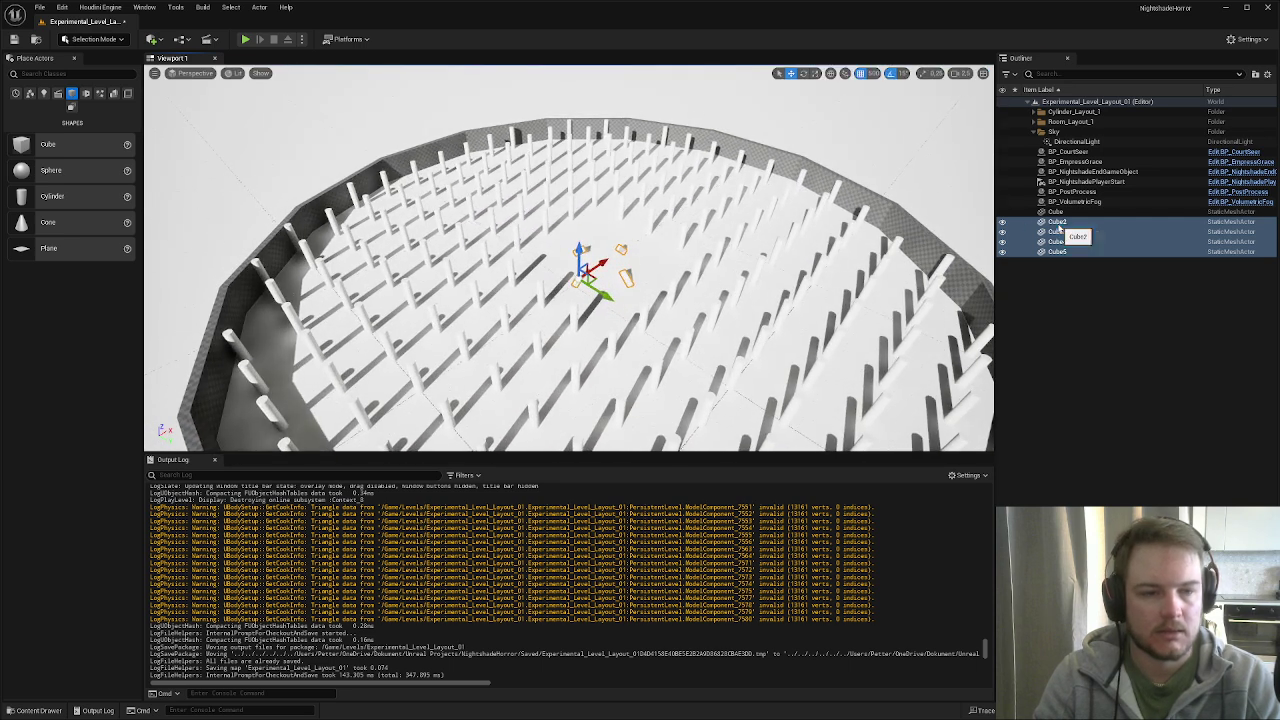
{"action": "left_click_drag", "start_coordinate": [1060, 225], "coordinate": [1073, 112]}
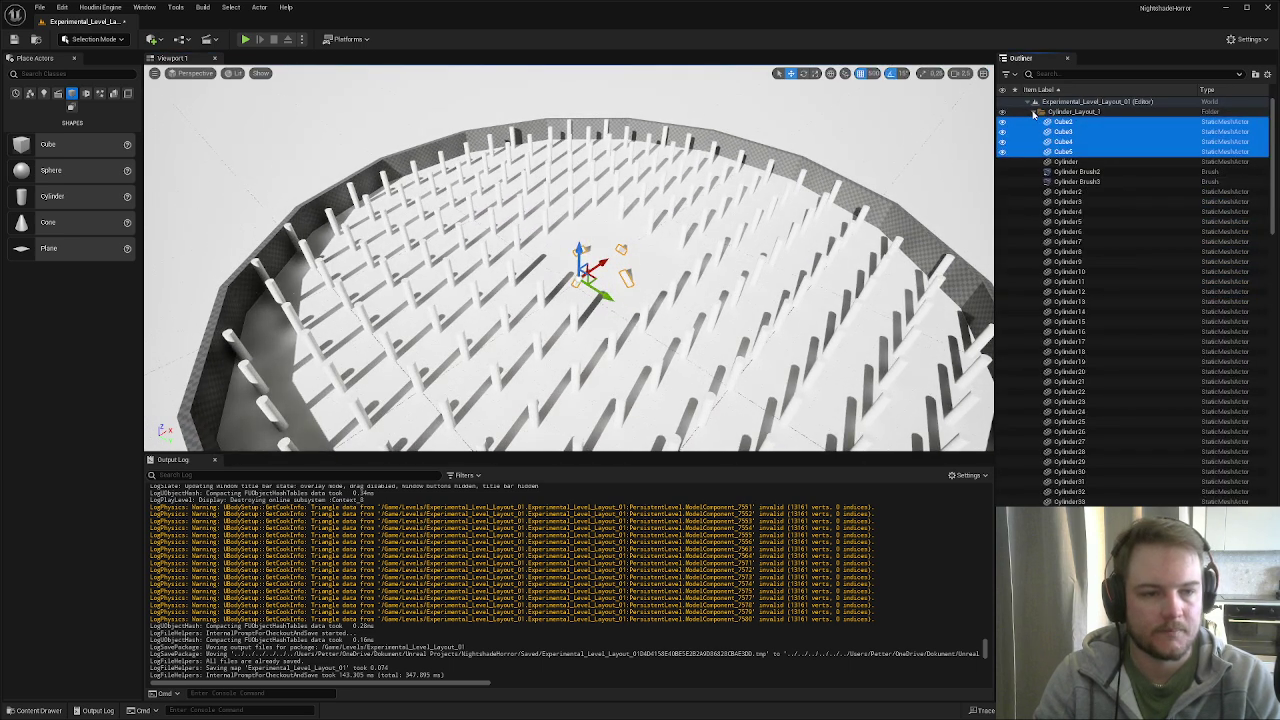
{"action": "left_click", "coordinate": [1034, 112]}
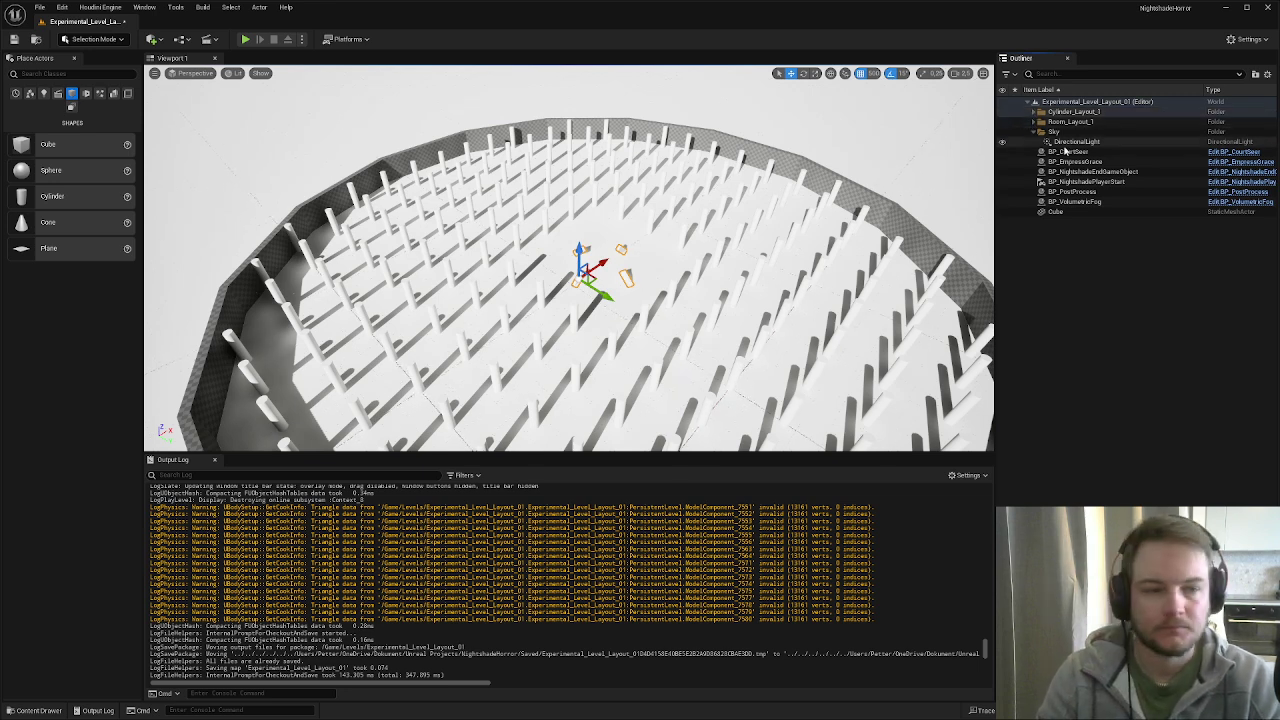
- Collapse the Sky and Cylinder_Layout_1 folders in the Outliner after checking the cylinder list
{"action": "left_click", "coordinate": [1036, 133]}
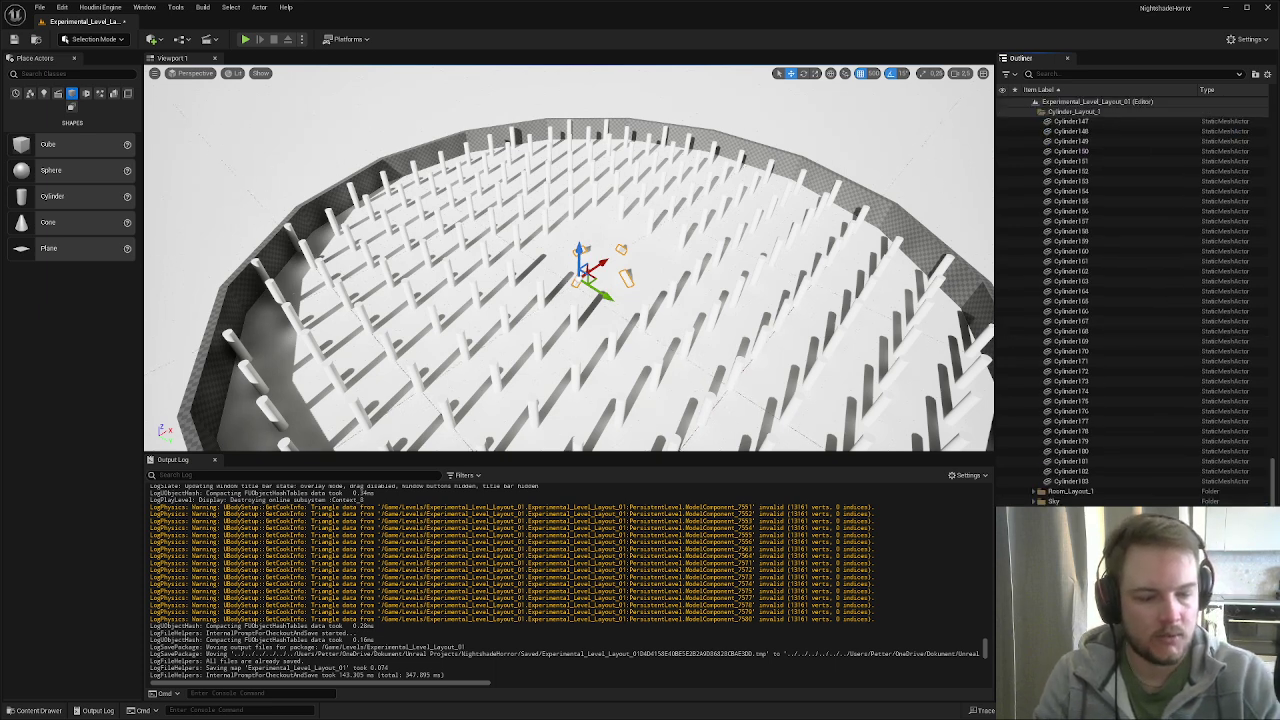
{"action": "right_click", "coordinate": [1068, 200]}
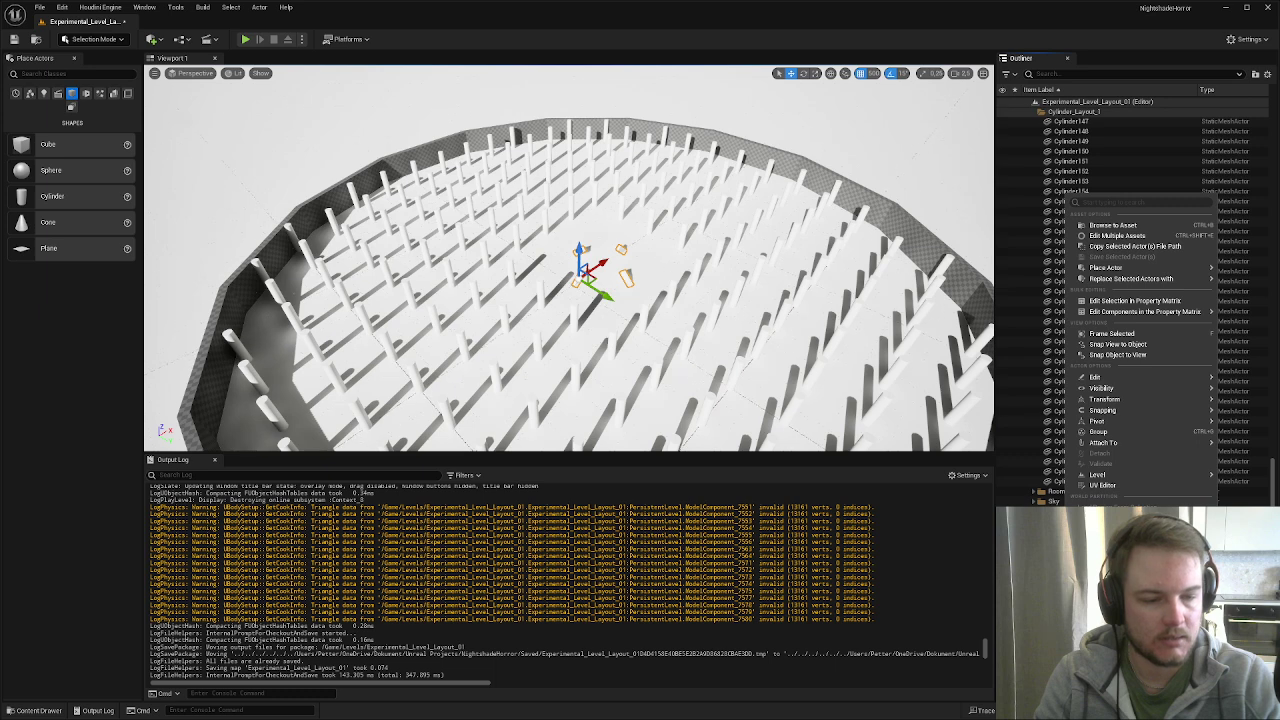
{"action": "key", "text": "Escape"}
{"action": "scroll", "coordinate": [1080, 300], "scroll_direction": "up", "scroll_amount": 10}
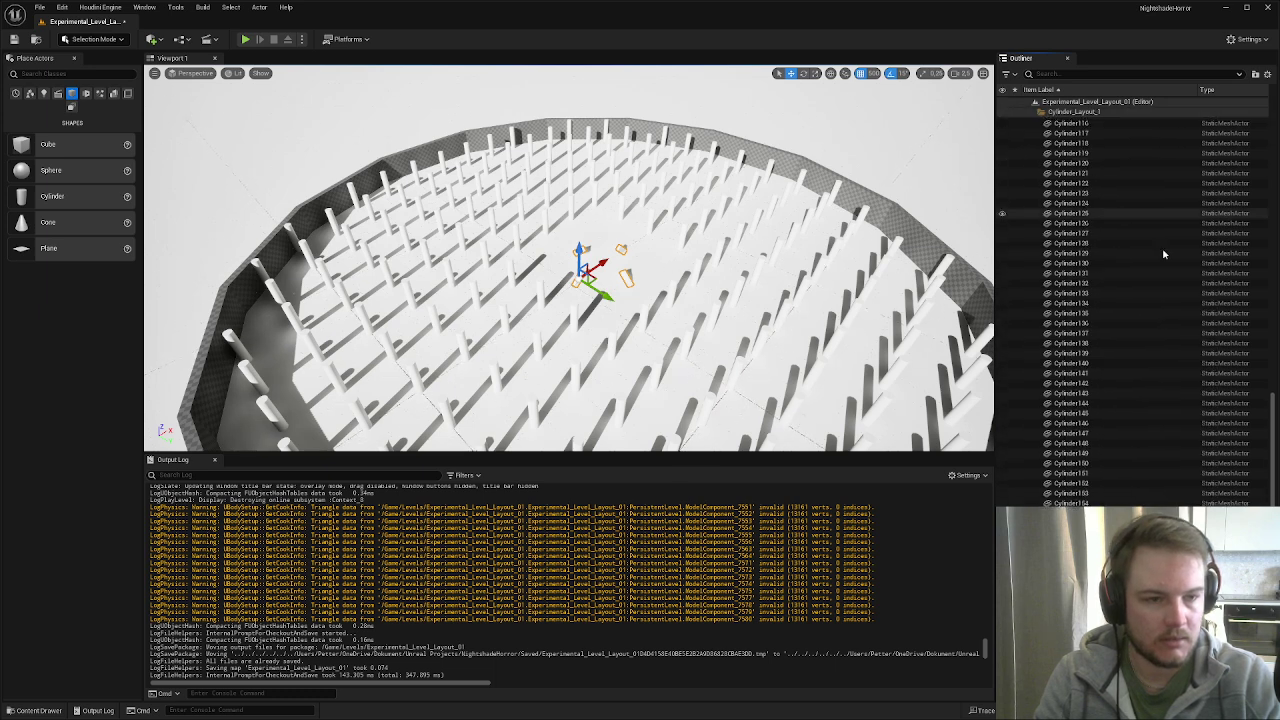
{"action": "left_click_drag", "start_coordinate": [1277, 390], "coordinate": [1277, 118]}
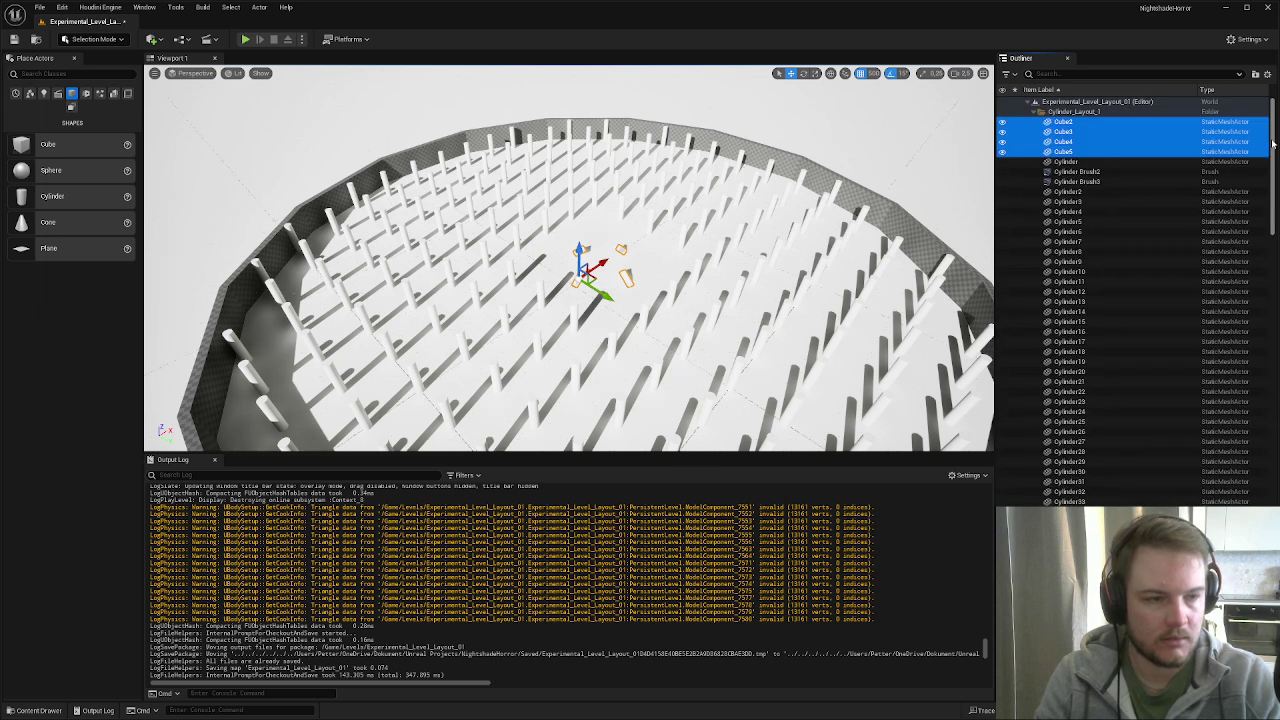
{"action": "left_click", "coordinate": [1034, 112]}
{"action": "right_click_drag", "start_coordinate": [790, 330], "coordinate": [797, 279]}
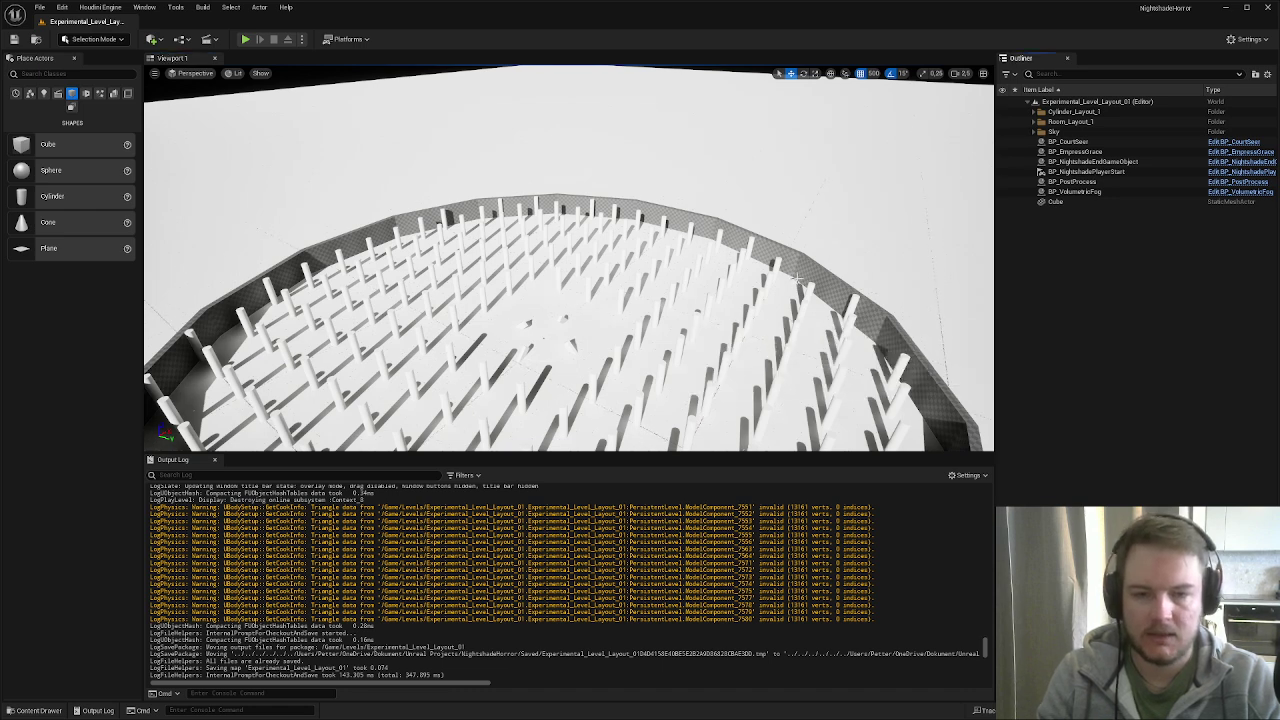
- Save a copy of the current level in the Levels folder as Experimental_Level_Layout_02
{"action": "left_click", "coordinate": [40, 7]}
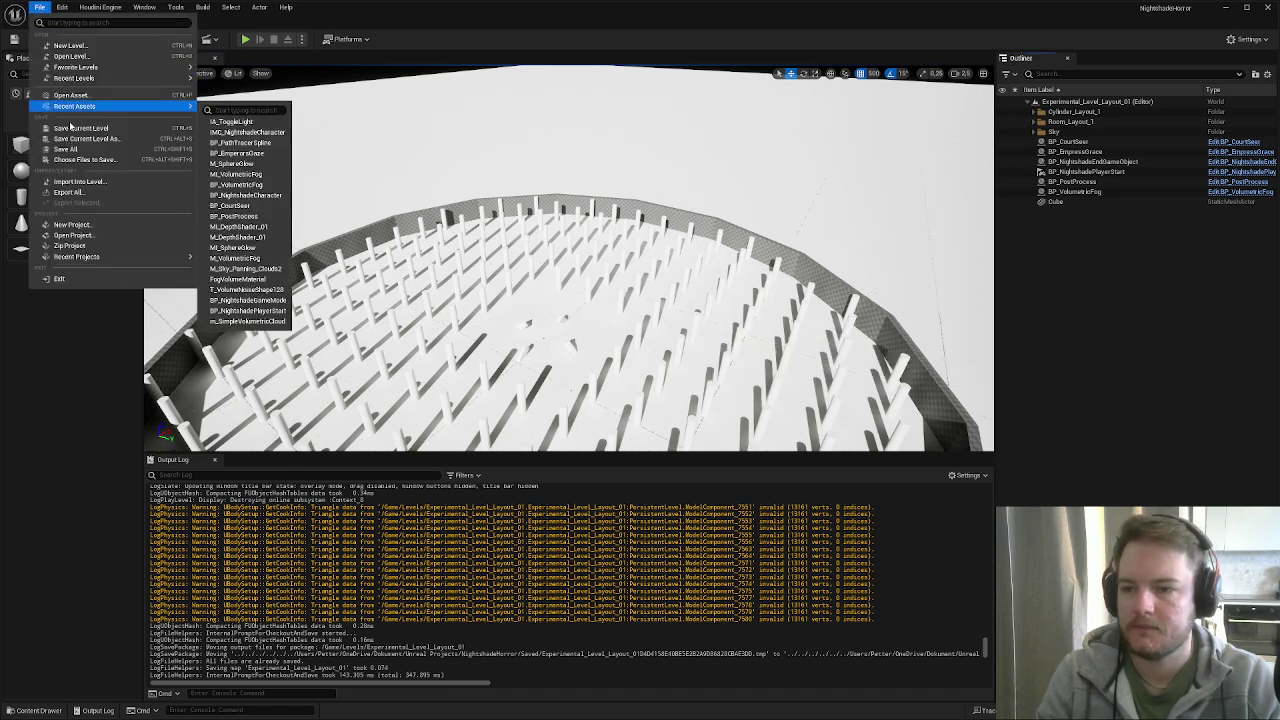
{"action": "left_click", "coordinate": [80, 139]}
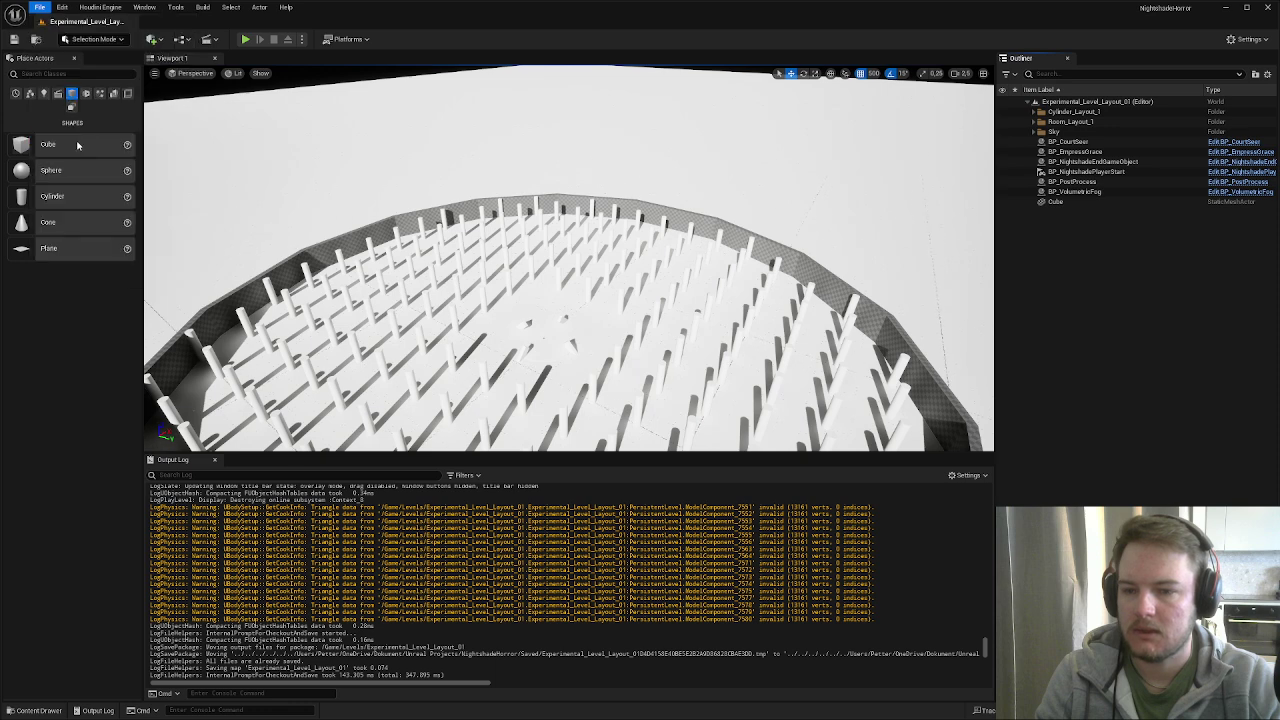
{"action": "key", "text": "End"}
{"action": "key", "text": "BackSpace"}
{"action": "type", "text": "2"}
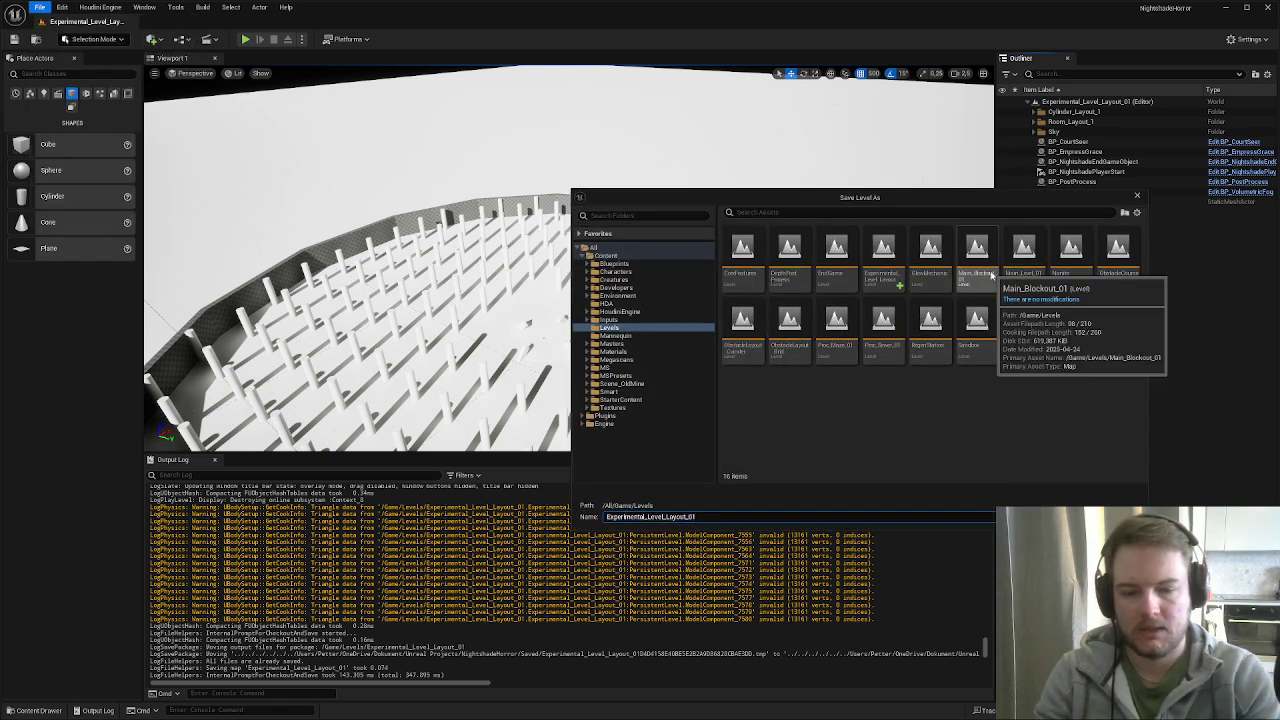
{"action": "key", "text": "Return"}
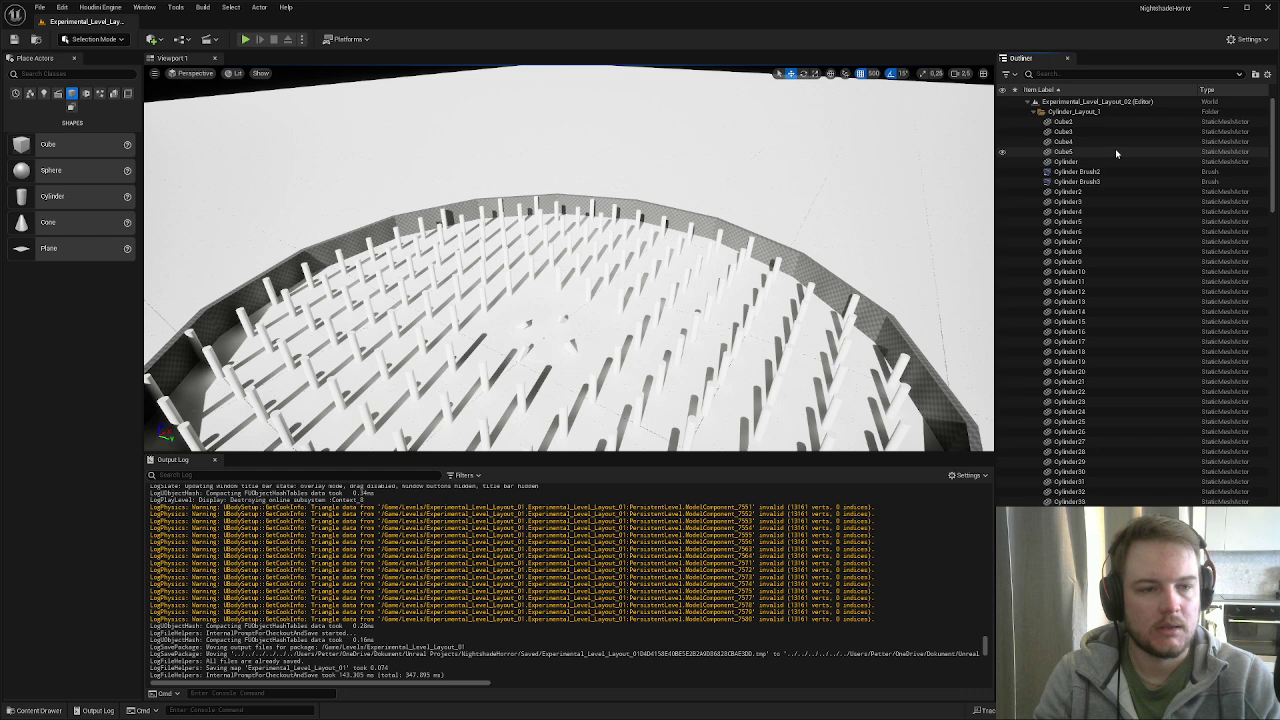
- Delete the Room_Layout_1 folder together with all the box, stair and cylinder brushes inside it
{"action": "left_click", "coordinate": [1035, 101], "text": "shift"}
{"action": "left_click", "coordinate": [1035, 101]}
{"action": "left_click", "coordinate": [1035, 121]}
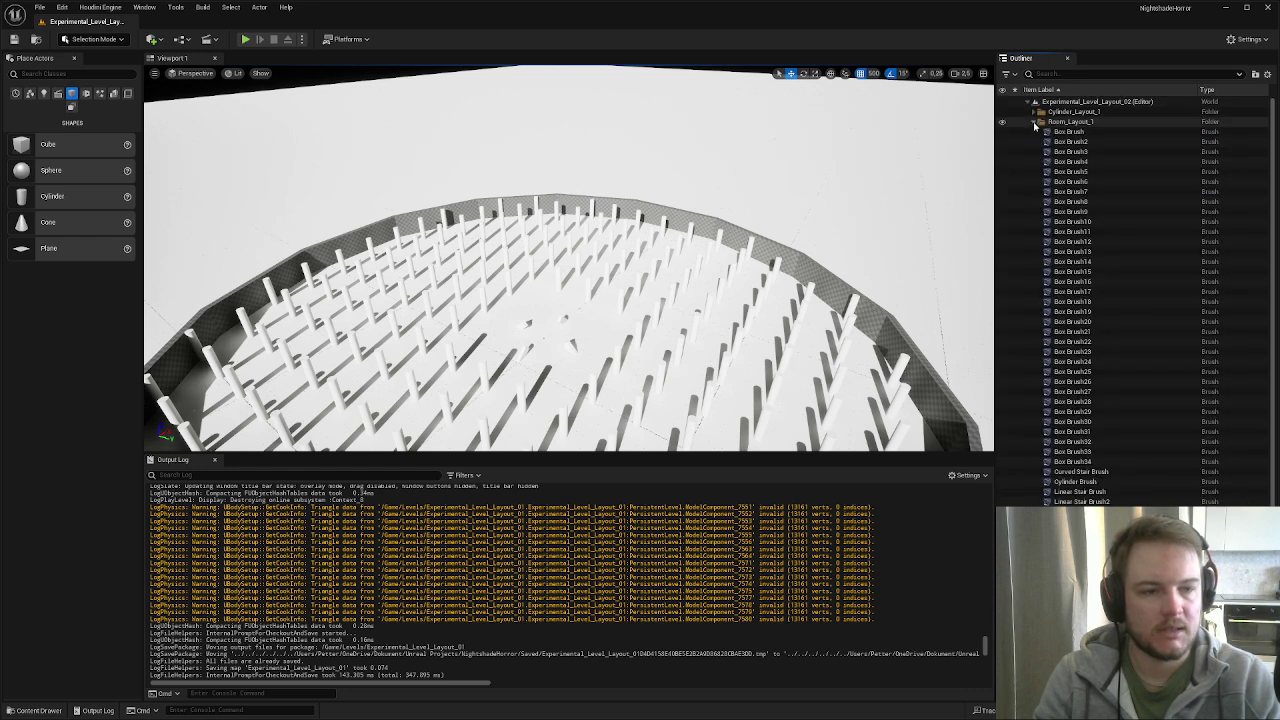
{"action": "scroll", "coordinate": [1086, 337], "scroll_direction": "down", "scroll_amount": 3}
{"action": "left_click", "coordinate": [1070, 111]}
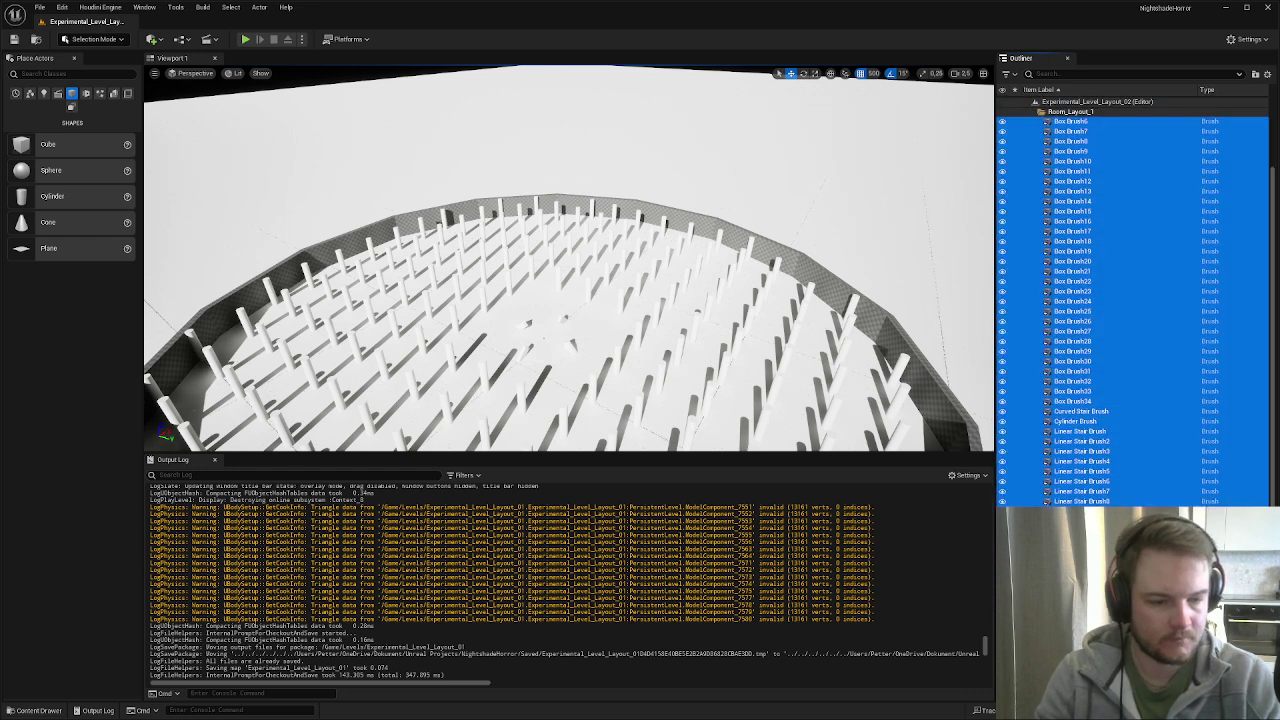
{"action": "key", "text": "Delete"}
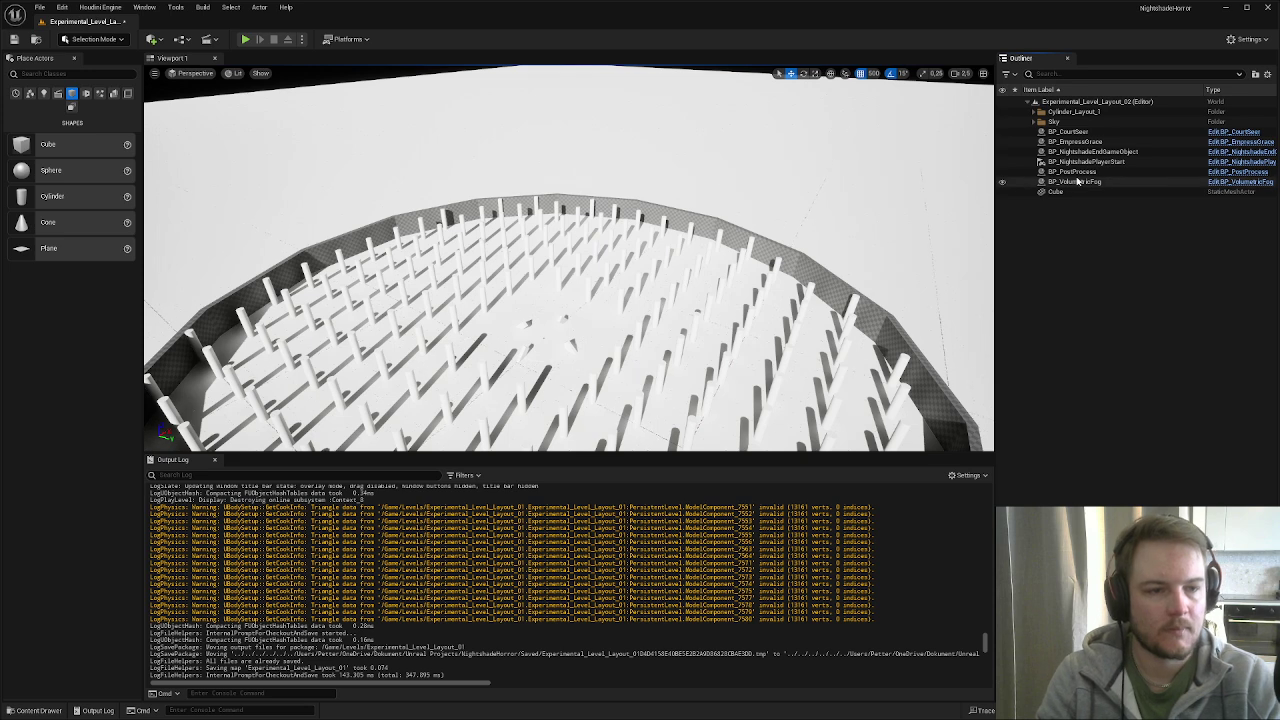
- Select every actor in the Cylinder_Layout_1 folder, starting from Cube2, and frame the selection in the viewport
{"action": "left_click", "coordinate": [1036, 114]}
{"action": "left_click", "coordinate": [1065, 121]}
{"action": "scroll", "coordinate": [1080, 245], "scroll_direction": "down", "scroll_amount": 10}
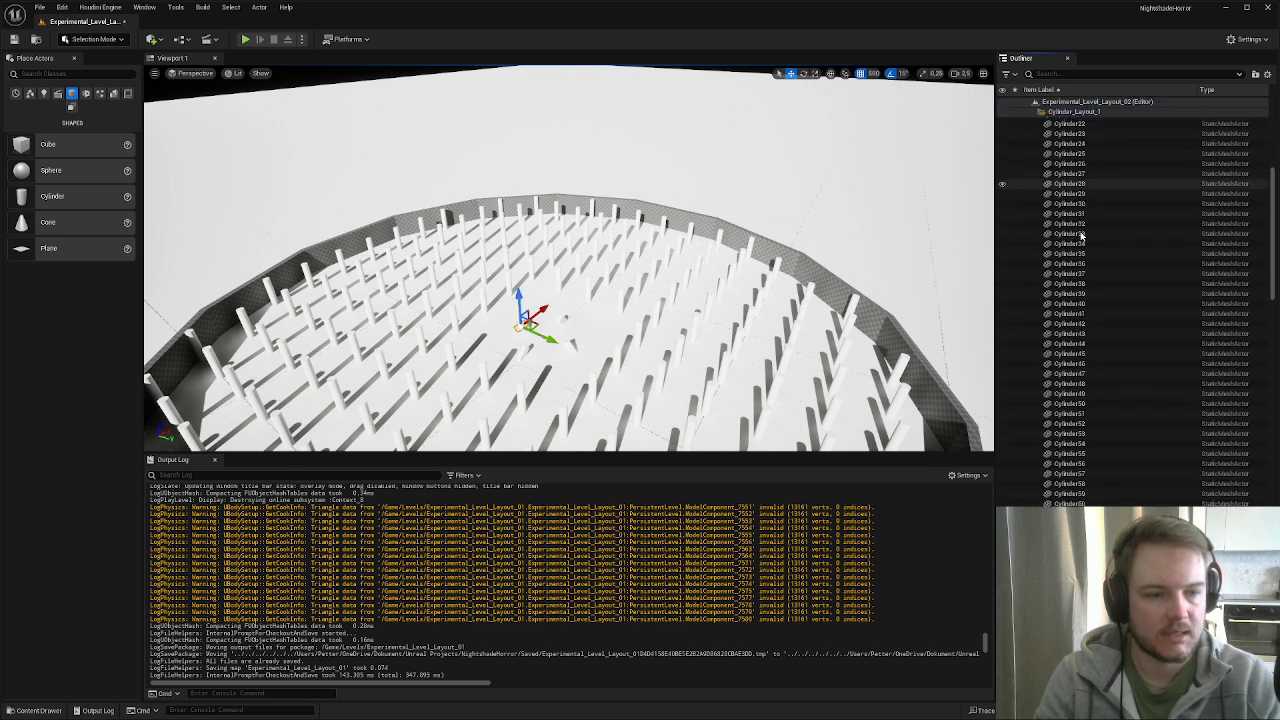
{"action": "scroll", "coordinate": [1080, 246], "scroll_direction": "down", "scroll_amount": 20}
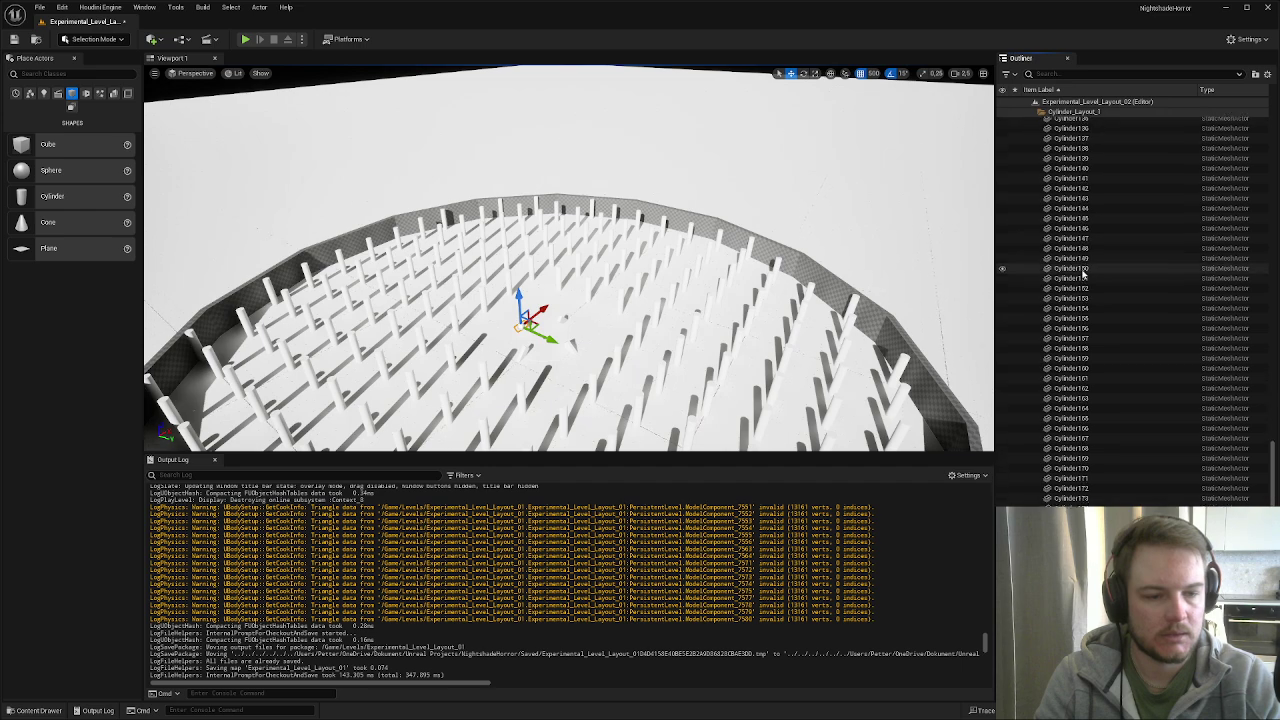
{"action": "left_click", "coordinate": [1070, 501], "text": "shift"}
{"action": "key", "text": "f"}
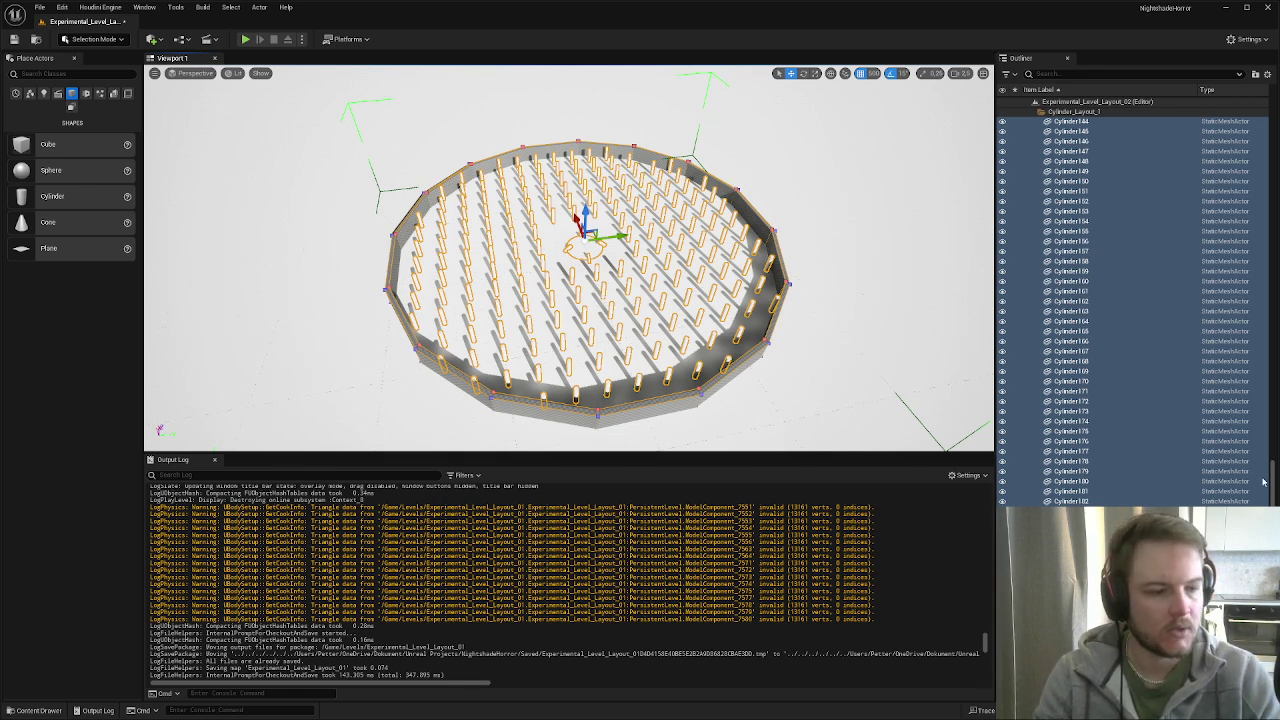
- Check that the selection spans the Cylinder_Layout_1 folder from Cube2 to Cylinder183, undoing the single selection of Cylinder183
{"action": "left_click_drag", "start_coordinate": [1273, 482], "coordinate": [1274, 108]}
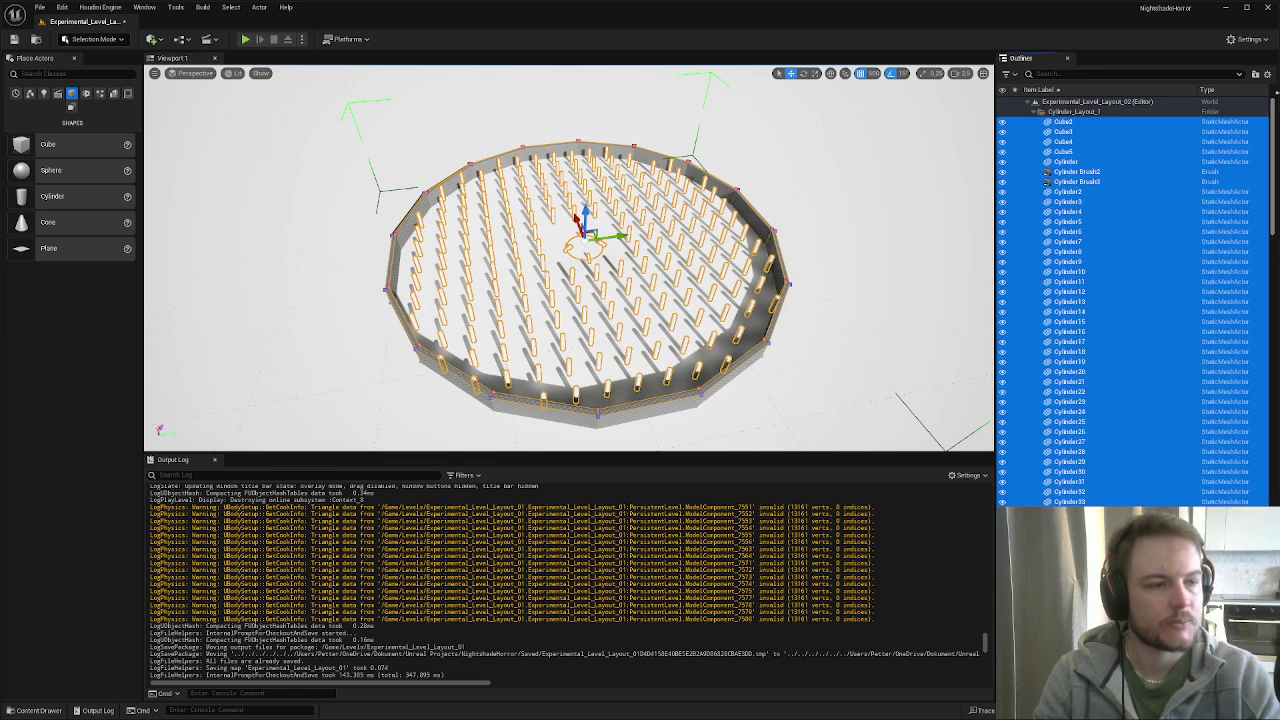
{"action": "left_click", "coordinate": [1034, 112]}
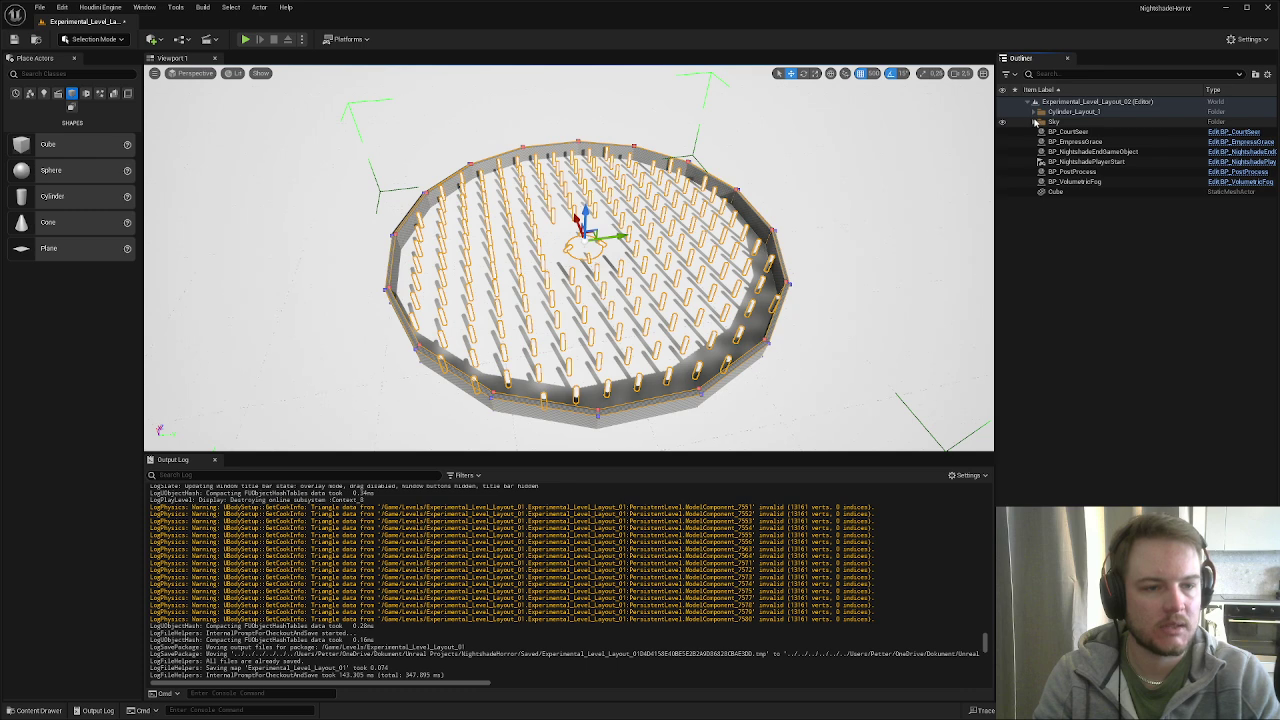
{"action": "left_click", "coordinate": [1034, 112]}
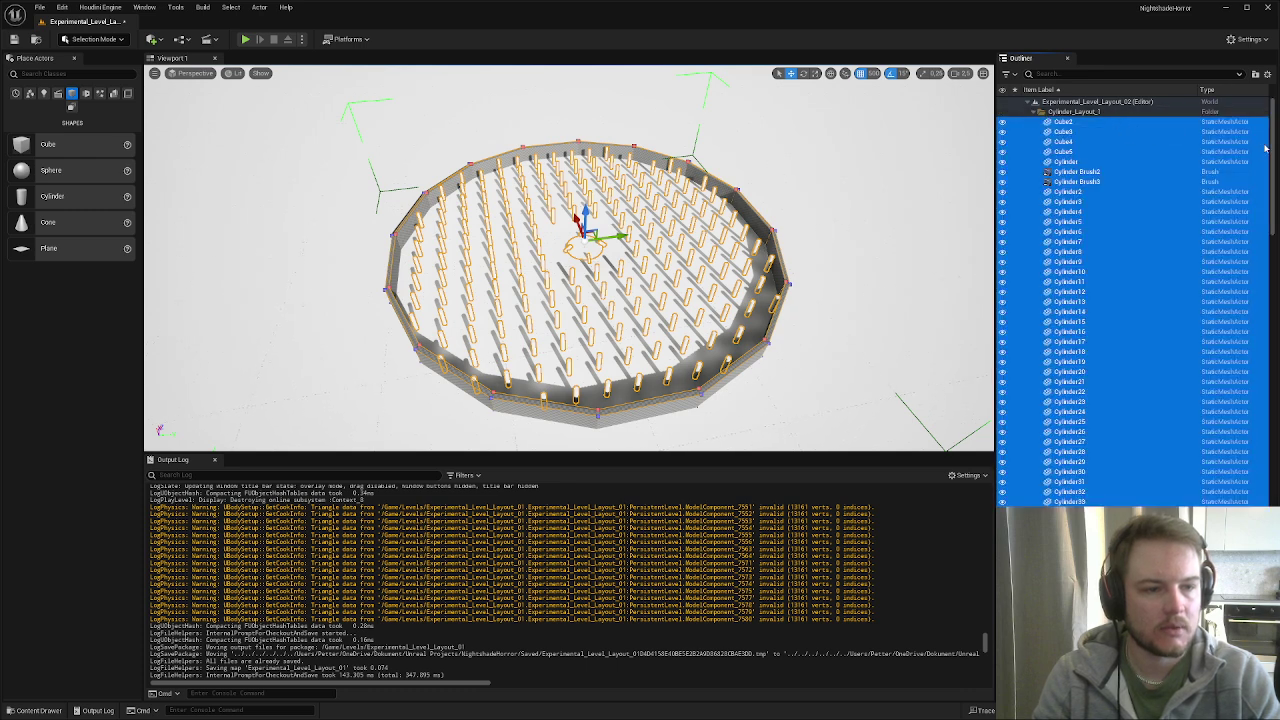
{"action": "left_click_drag", "start_coordinate": [1272, 151], "coordinate": [1272, 515]}
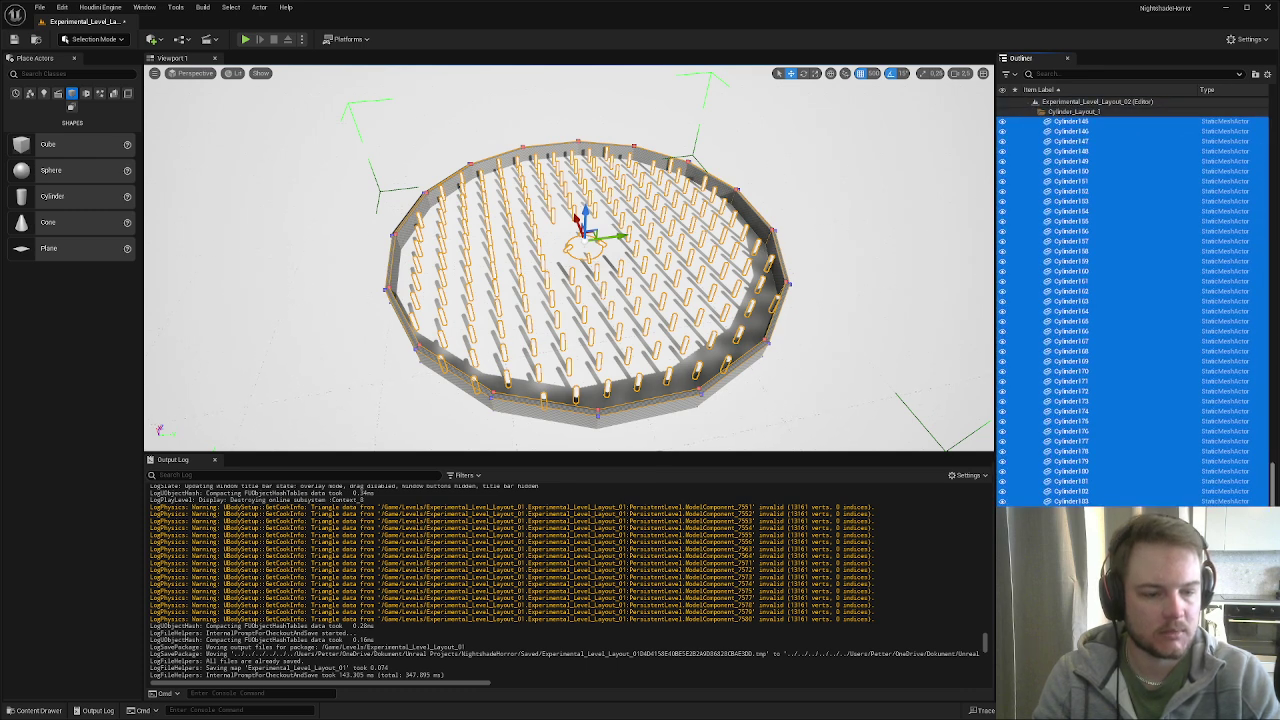
{"action": "left_click", "coordinate": [1137, 503]}
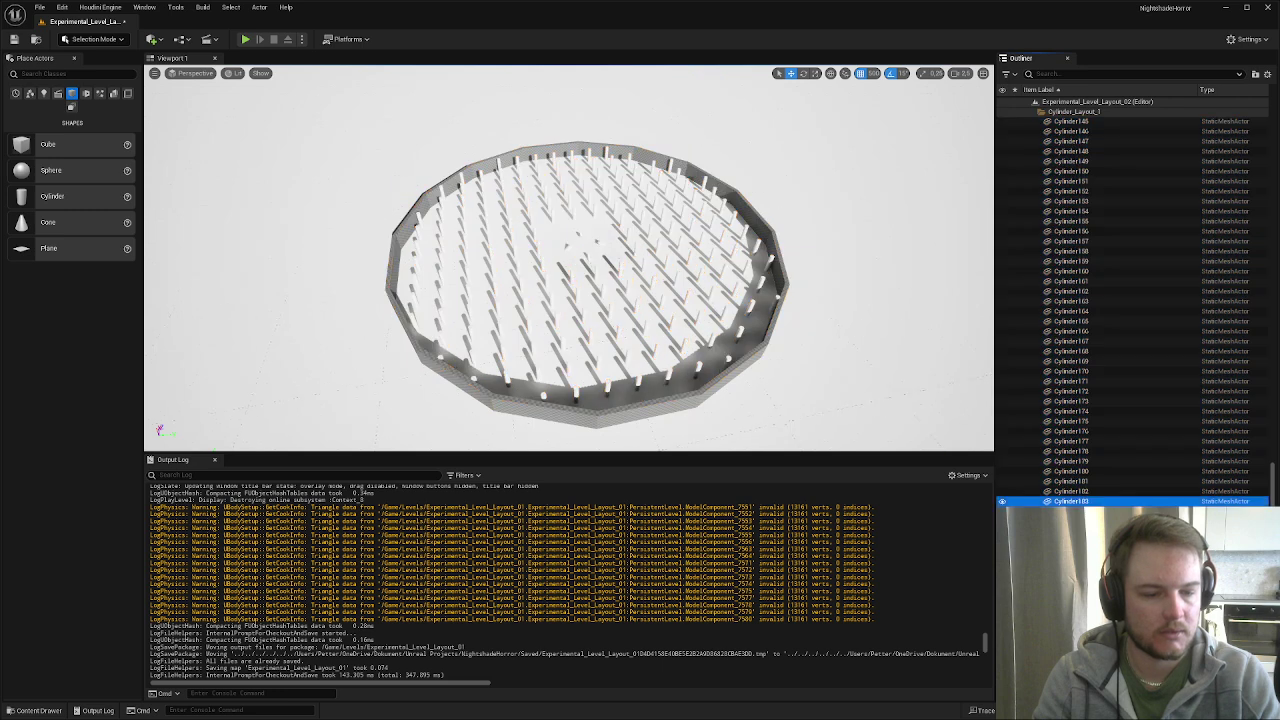
{"action": "key", "text": "ctrl+z"}
{"action": "scroll", "coordinate": [876, 374], "scroll_direction": "up", "scroll_amount": 1}
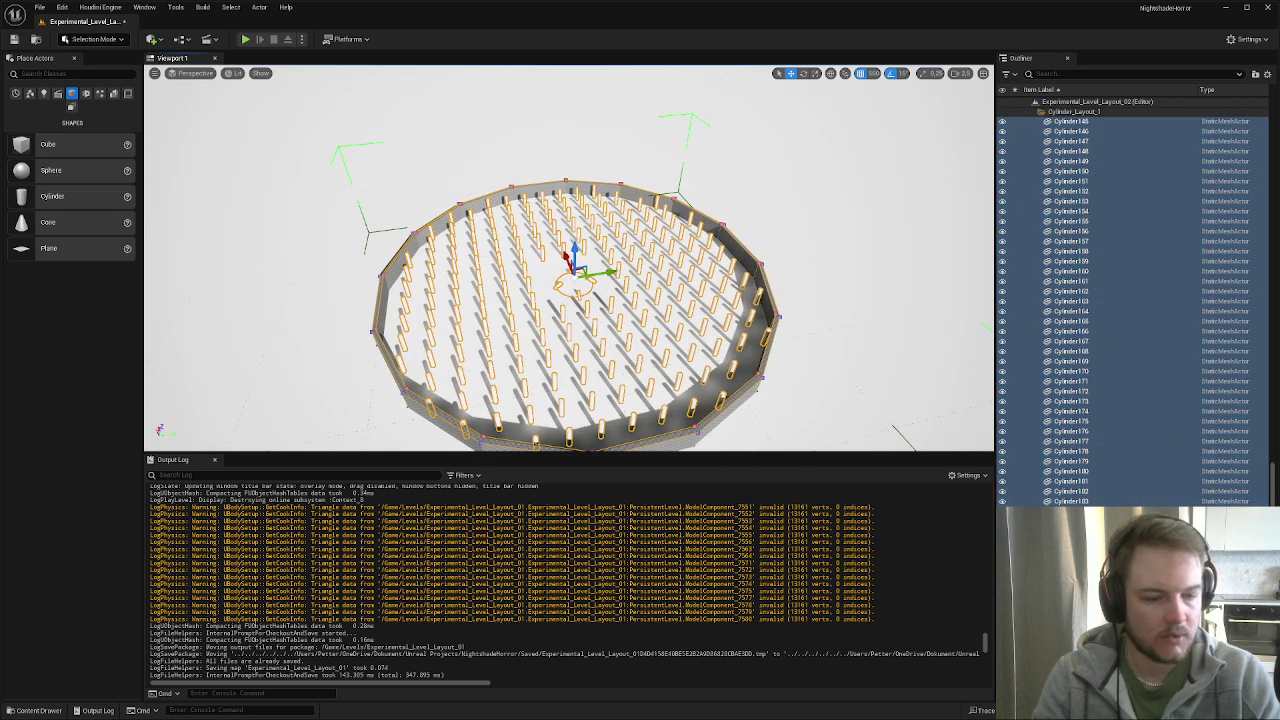
- Try to set the X location of all selected Cylinder_Layout_1 actors to 0, and undo the change
{"action": "left_click_drag", "start_coordinate": [1123, 636], "coordinate": [1123, 380]}
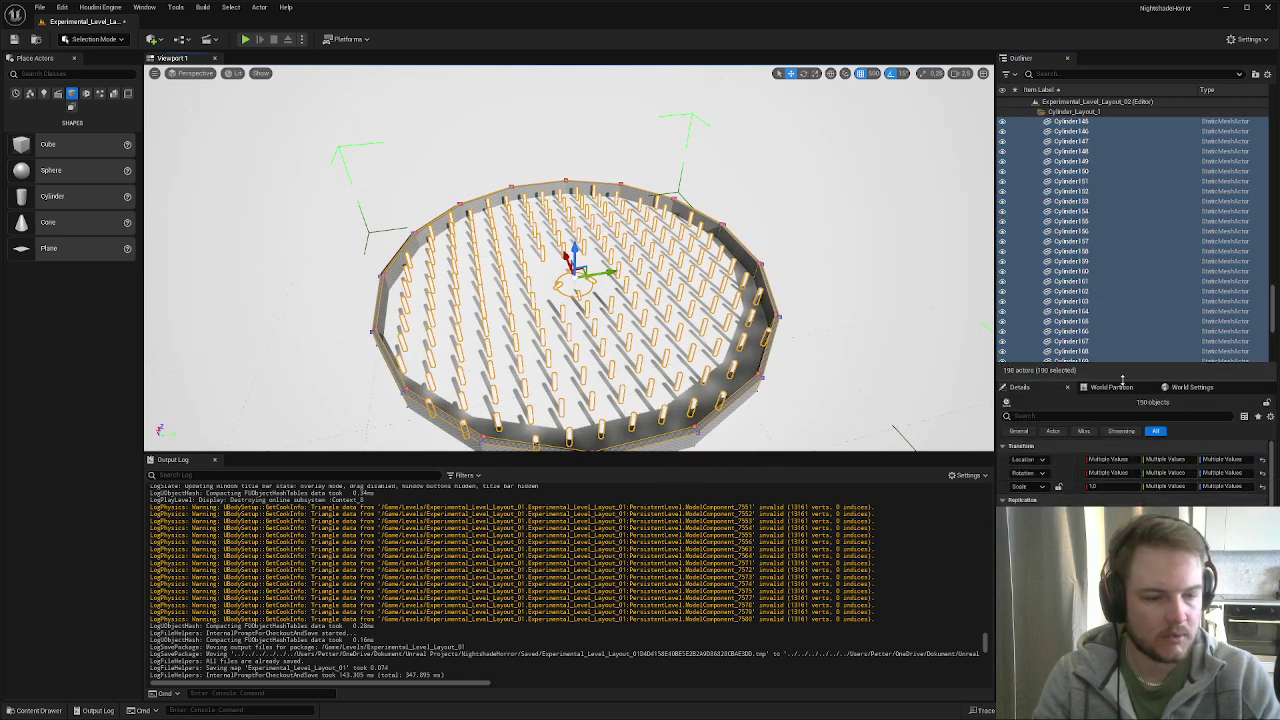
{"action": "left_click", "coordinate": [1113, 458]}
{"action": "type", "text": "0"}
{"action": "key", "text": "Tab"}
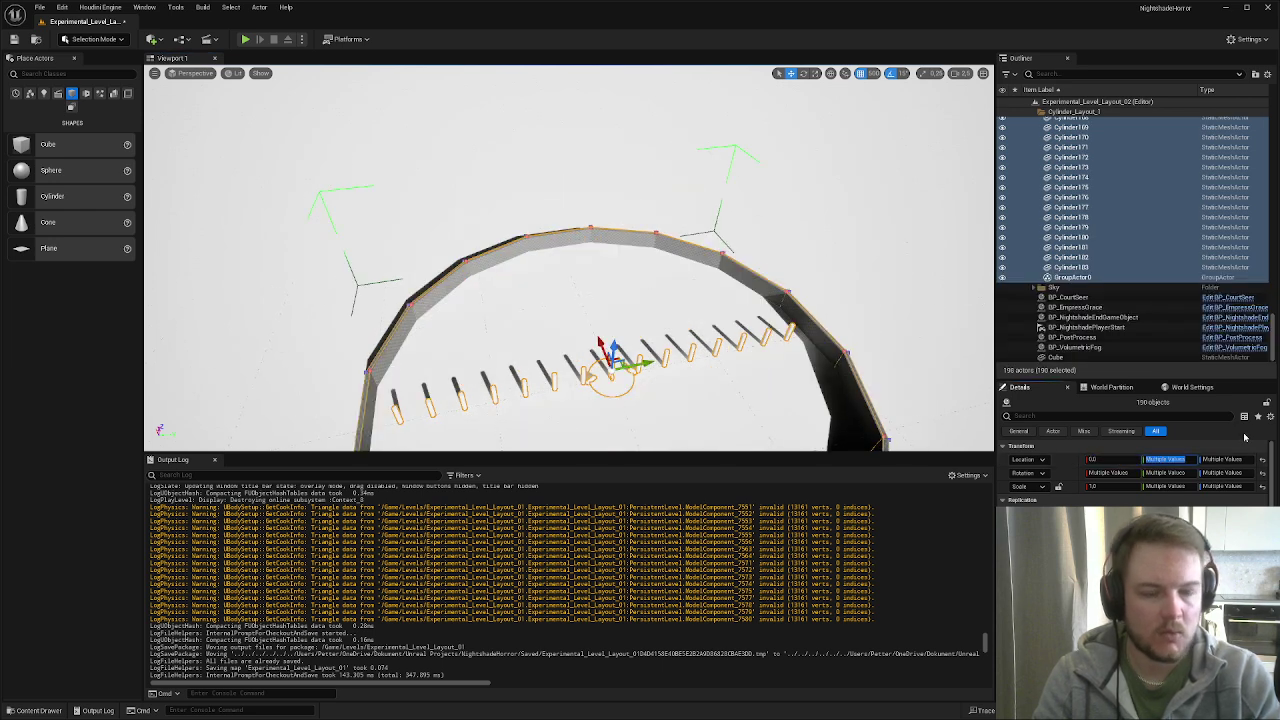
{"action": "right_click_drag", "start_coordinate": [800, 300], "coordinate": [865, 345]}
{"action": "right_click_drag", "start_coordinate": [560, 284], "coordinate": [578, 271]}
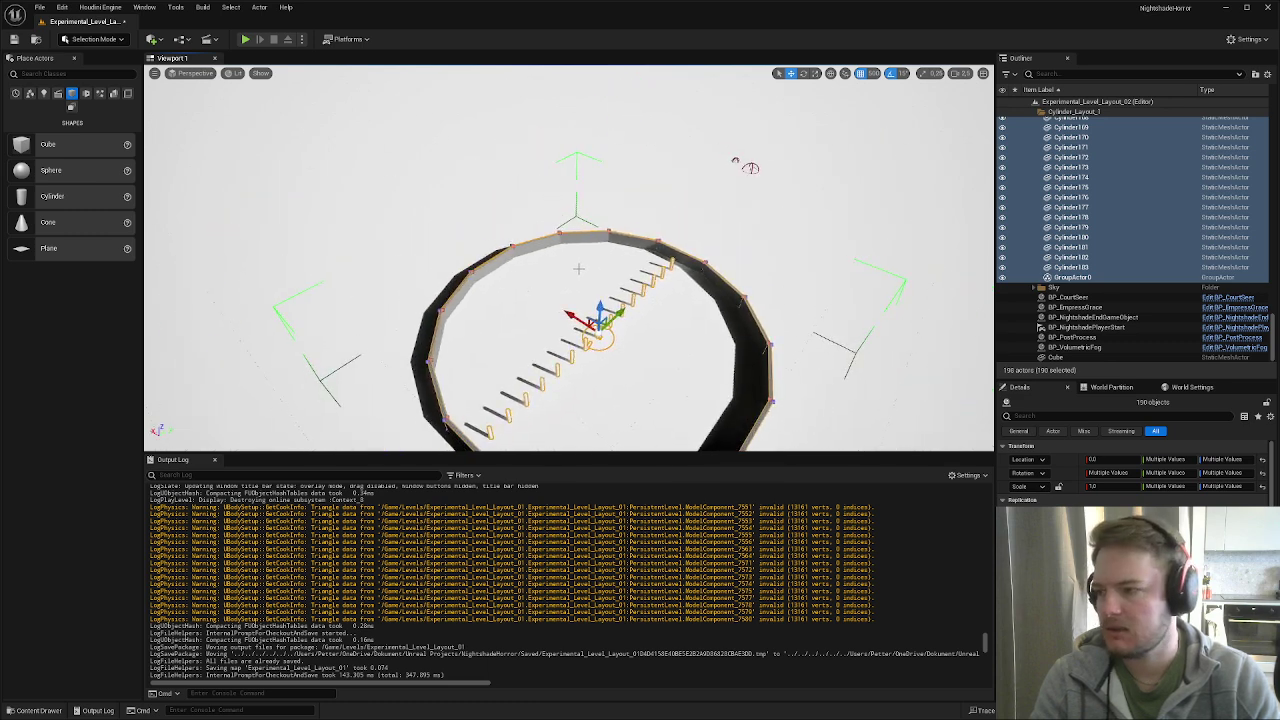
{"action": "key", "text": "ctrl+z"}
- Place a cube at the world origin in the top view as an alignment marker for the pillar room
{"action": "key", "text": "alt+j"}
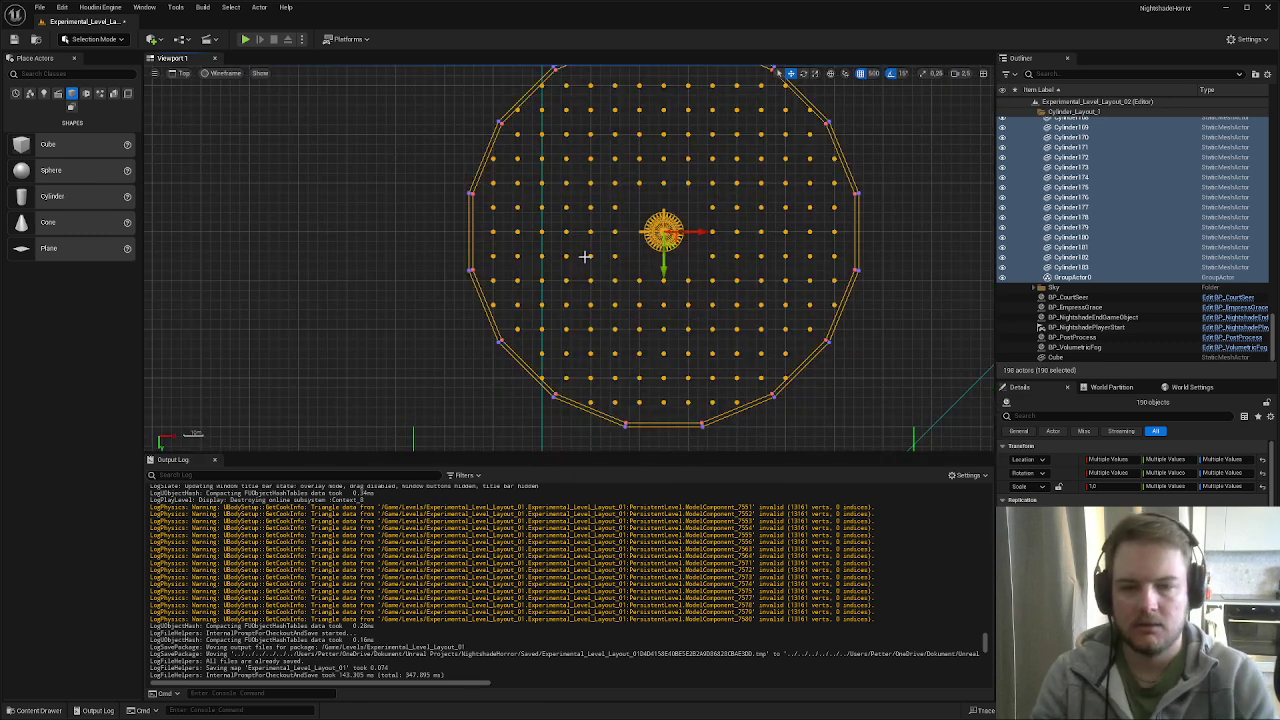
{"action": "scroll", "coordinate": [585, 256], "scroll_direction": "down", "scroll_amount": 6}
{"action": "scroll", "coordinate": [624, 303], "scroll_direction": "up", "scroll_amount": 1}
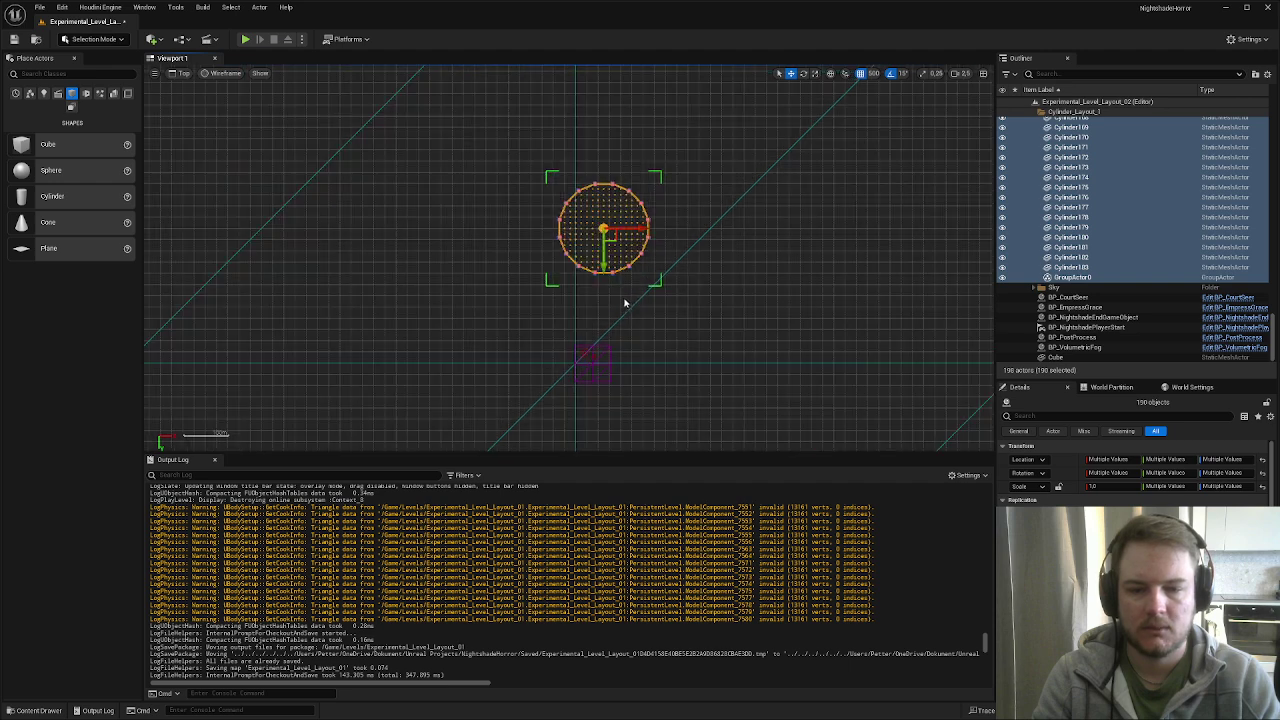
{"action": "right_click_drag", "start_coordinate": [624, 303], "coordinate": [651, 209]}
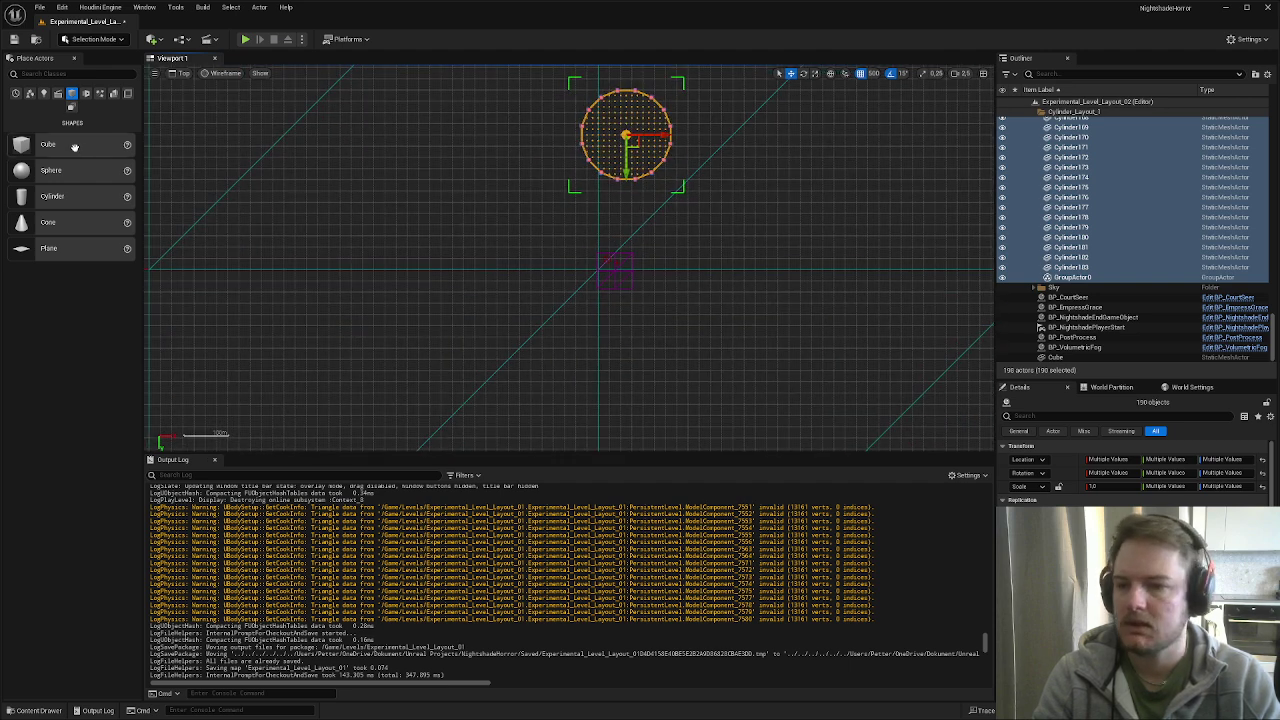
{"action": "left_click_drag", "start_coordinate": [74, 147], "coordinate": [600, 276]}
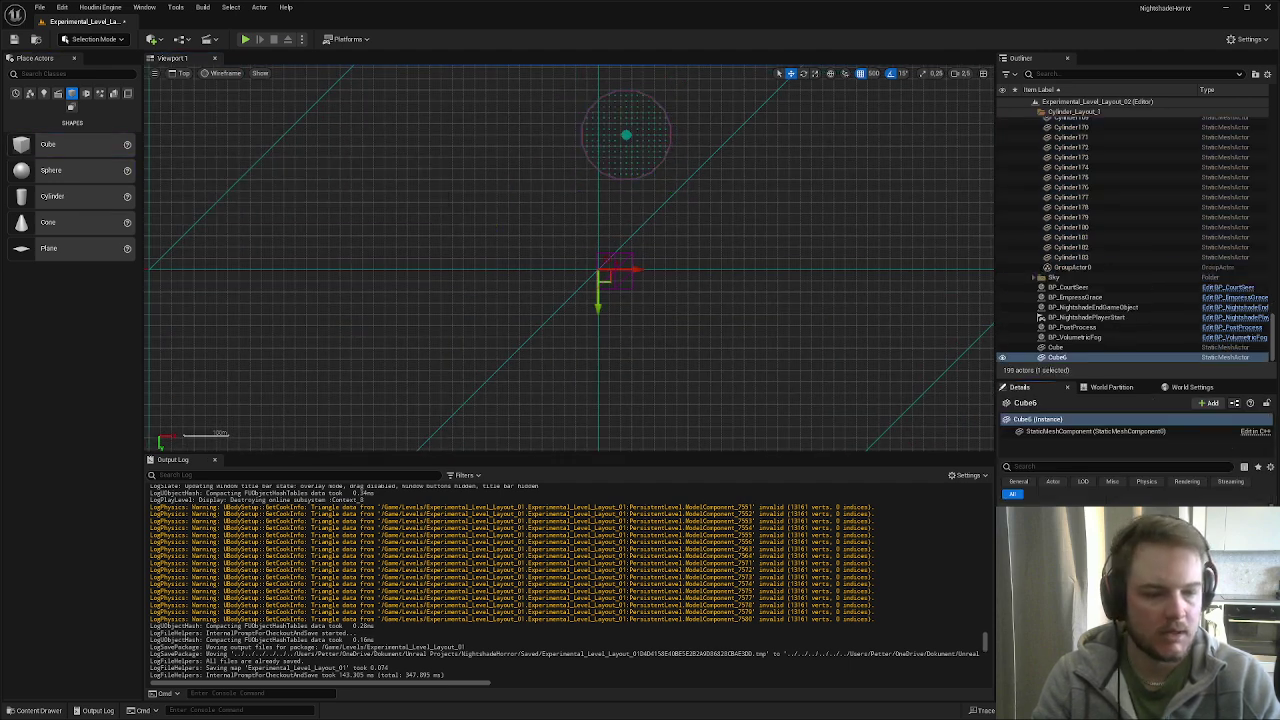
{"action": "scroll", "coordinate": [612, 316], "scroll_direction": "up", "scroll_amount": 2}
{"action": "right_click_drag", "start_coordinate": [613, 275], "coordinate": [663, 347]}
{"action": "scroll", "coordinate": [636, 310], "scroll_direction": "up", "scroll_amount": 1}
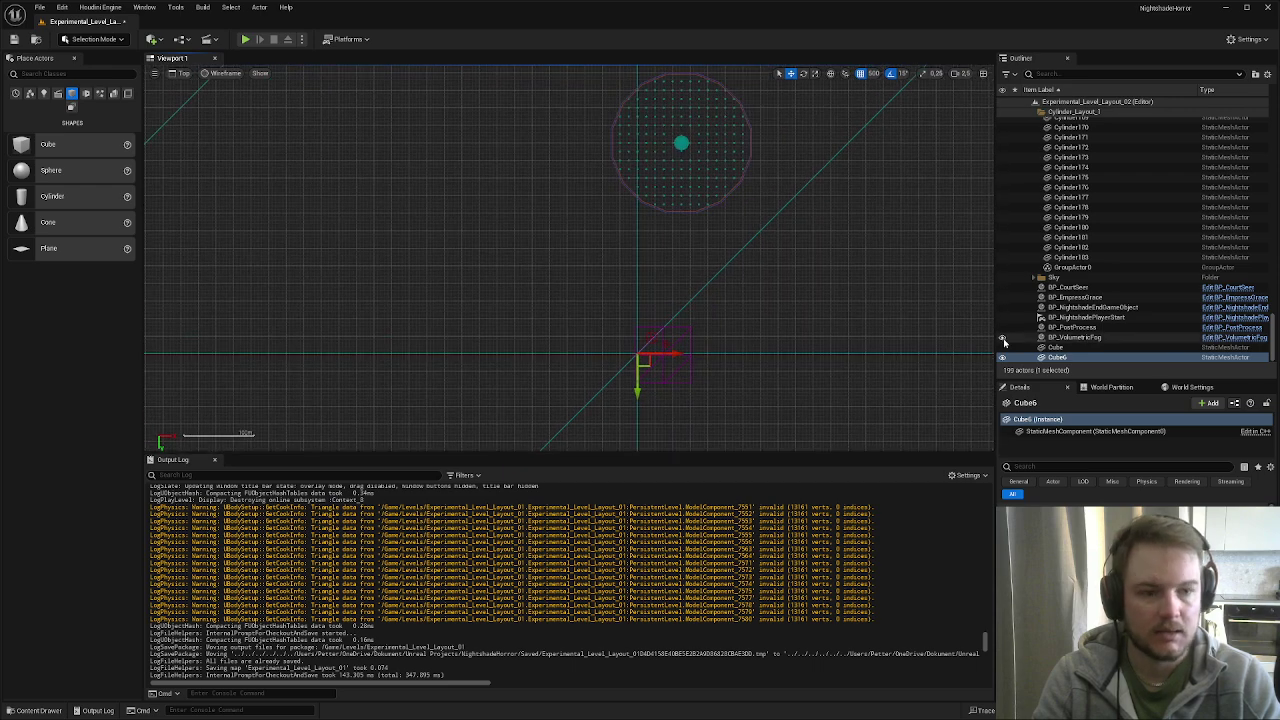
- Select the whole pillar room through GroupActor0 and move it so its centre lies near the world origin
{"action": "left_click", "coordinate": [1101, 268]}
{"action": "left_click_drag", "start_coordinate": [692, 153], "coordinate": [652, 367]}
{"action": "scroll", "coordinate": [640, 378], "scroll_direction": "up", "scroll_amount": 7}
{"action": "scroll", "coordinate": [640, 378], "scroll_direction": "up", "scroll_amount": 10}
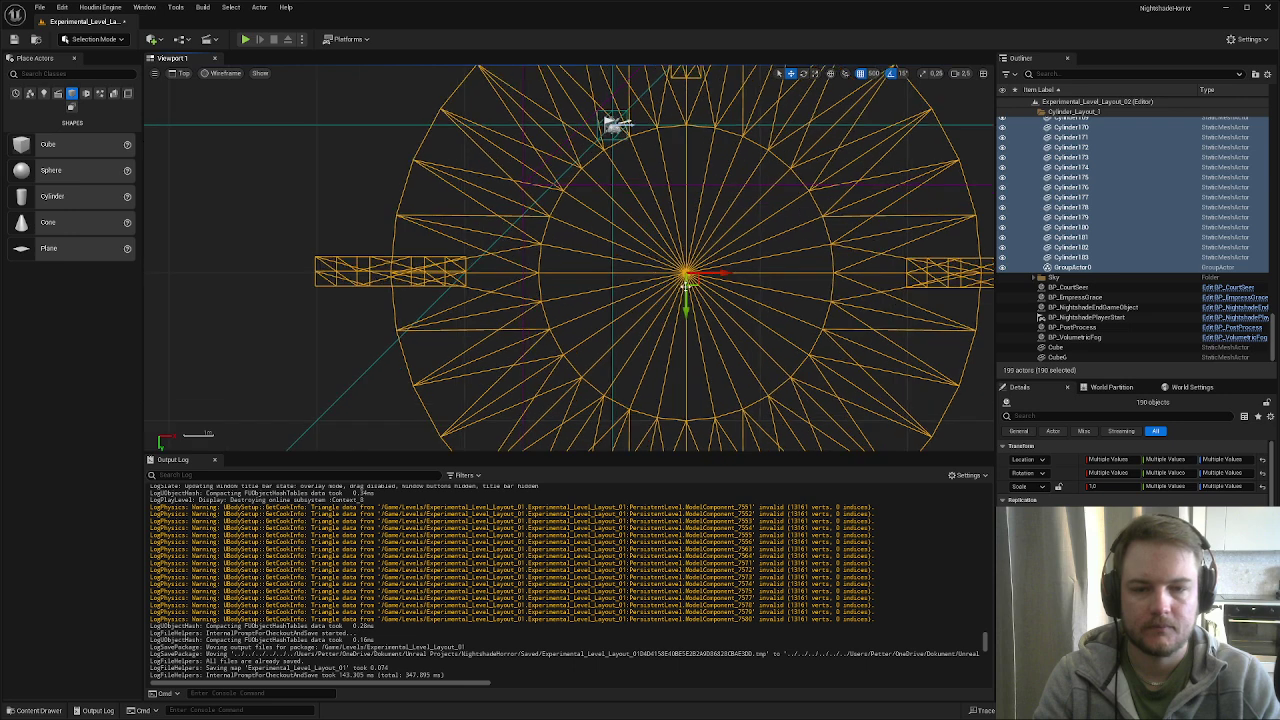
- Align the pillar room's centre with the world origin using a 100-unit position snap, and refine the snap to 50
{"action": "right_click_drag", "start_coordinate": [713, 330], "coordinate": [805, 385]}
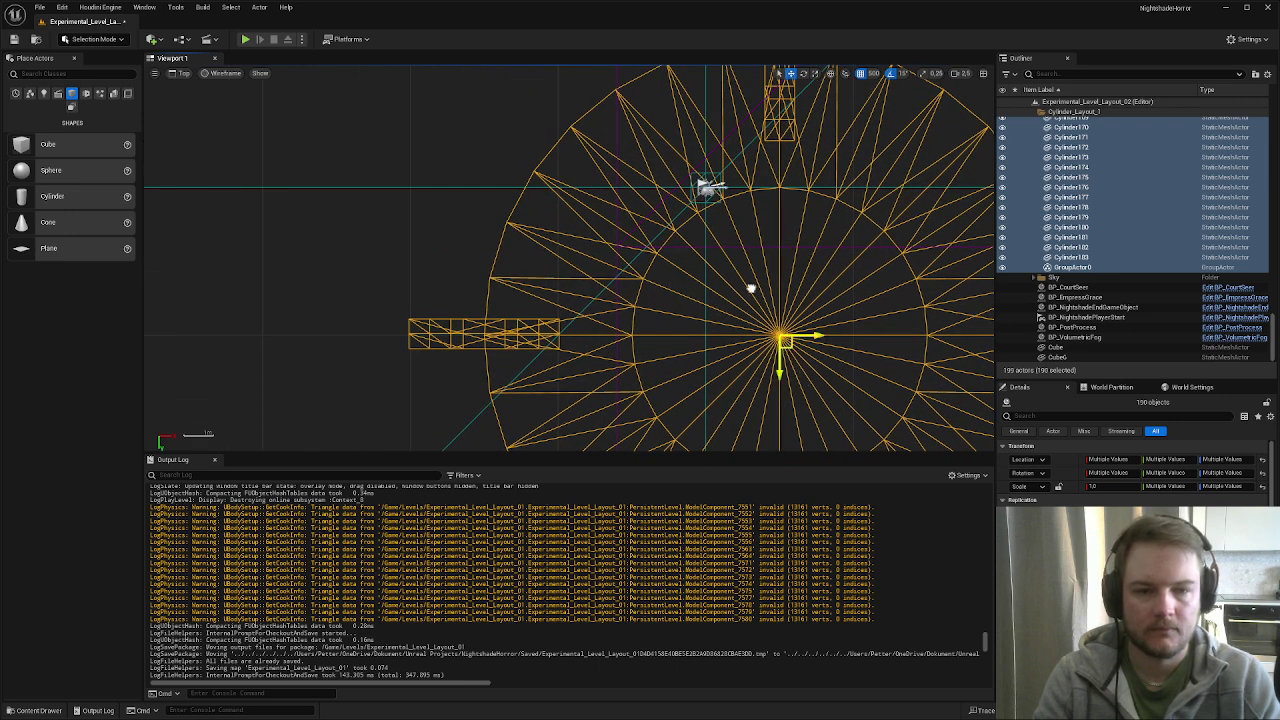
{"action": "mouse_move", "coordinate": [808, 335]}
{"action": "left_mouse_down"}
{"action": "mouse_move", "coordinate": [672, 337]}
{"action": "mouse_move", "coordinate": [808, 335]}
{"action": "left_mouse_up"}
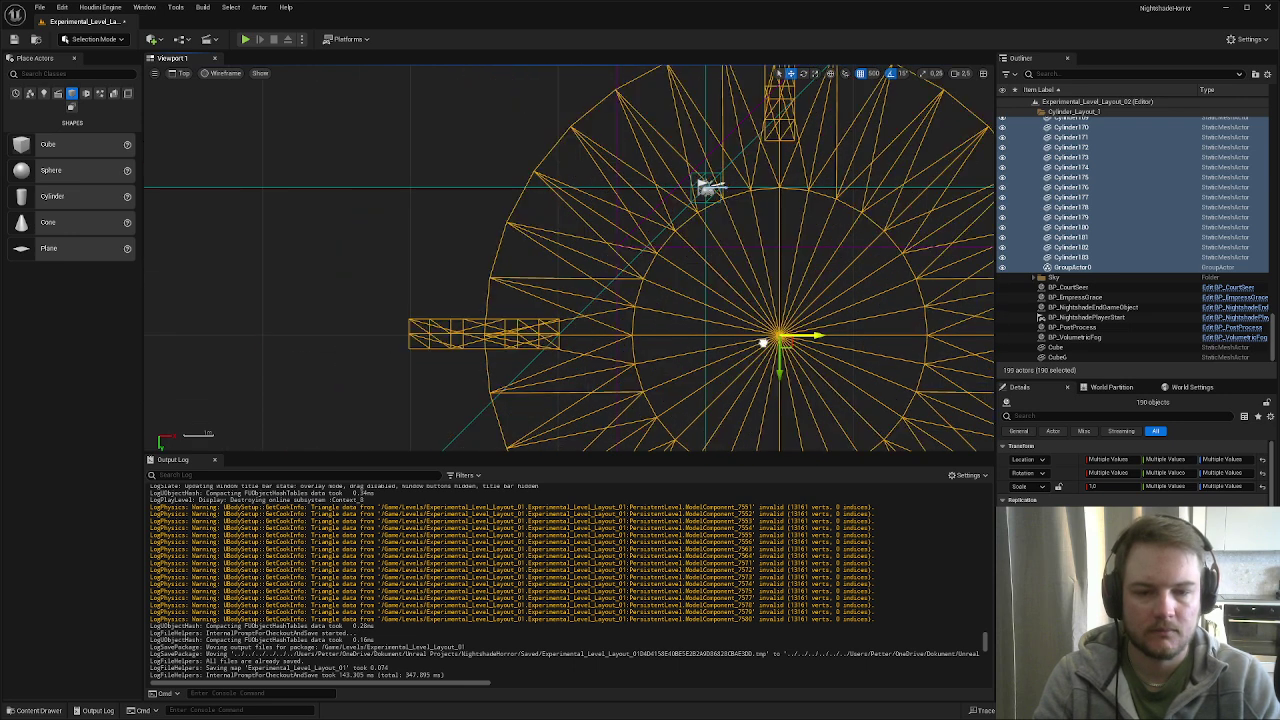
{"action": "left_click", "coordinate": [872, 73]}
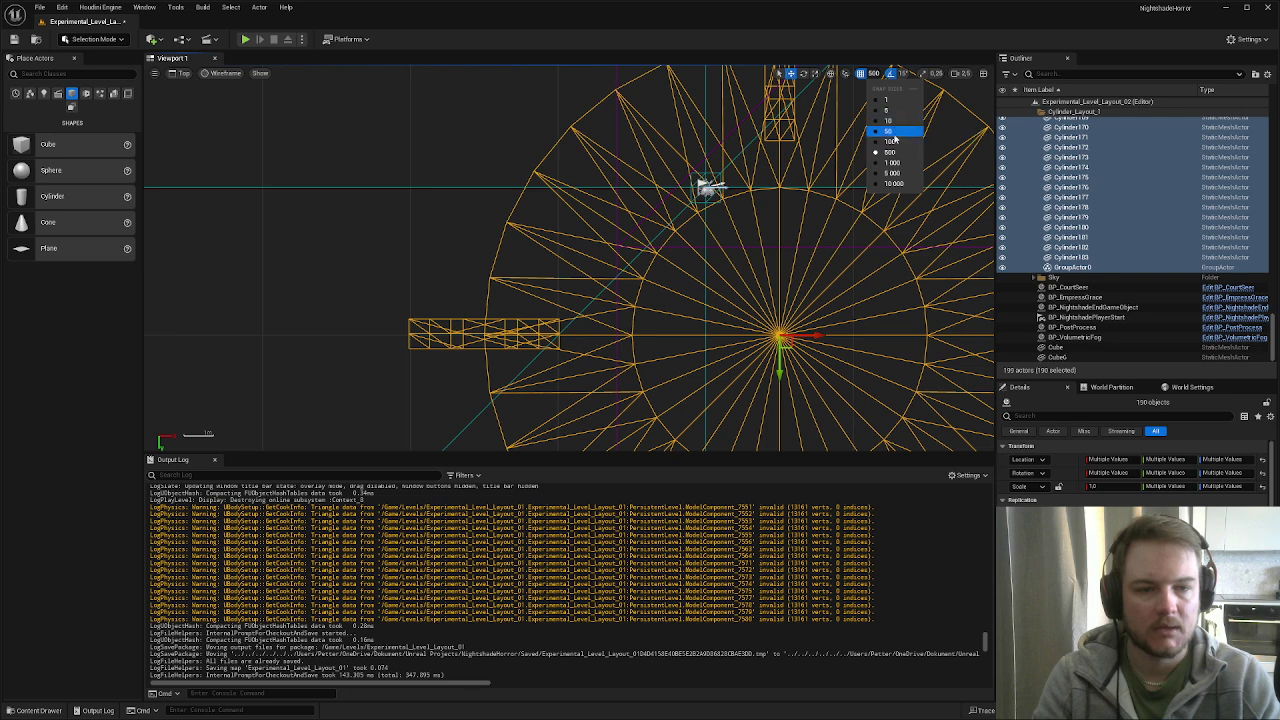
{"action": "left_click", "coordinate": [886, 141]}
{"action": "left_click_drag", "start_coordinate": [784, 350], "coordinate": [717, 197]}
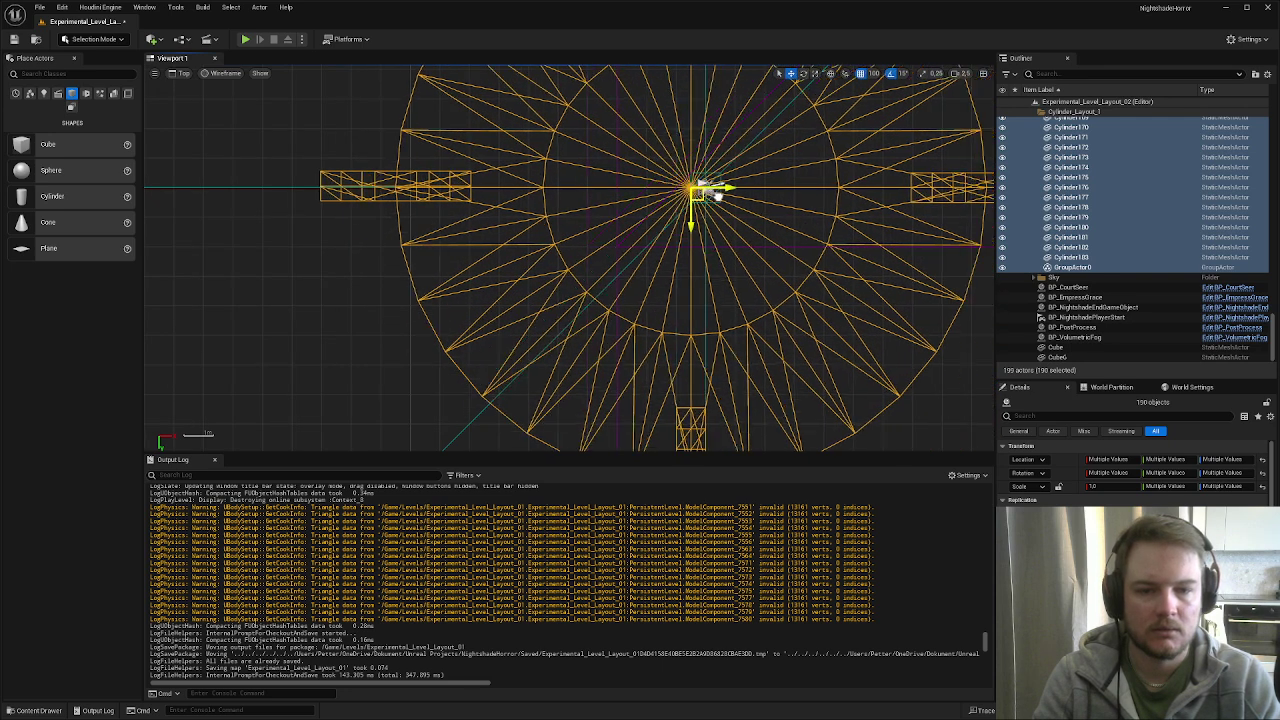
{"action": "left_click", "coordinate": [874, 73]}
{"action": "left_click", "coordinate": [886, 131]}
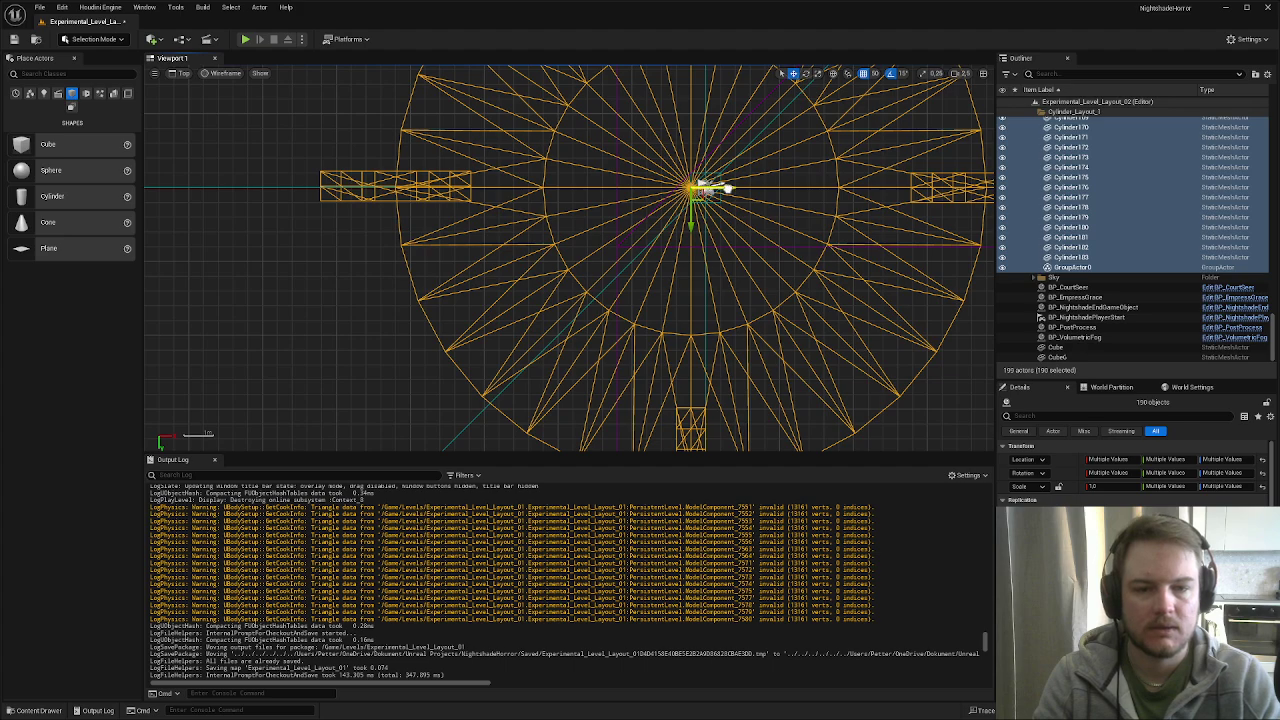
- Delete the marker cube at the room's centre in the perspective view
{"action": "key", "text": "alt+g"}
{"action": "right_click_drag", "start_coordinate": [570, 258], "coordinate": [320, 295]}
{"action": "key", "text": "w"}
{"action": "key", "text": "w"}
{"action": "key", "text": "w"}
{"action": "key", "text": "s"}
{"action": "left_click", "coordinate": [606, 220]}
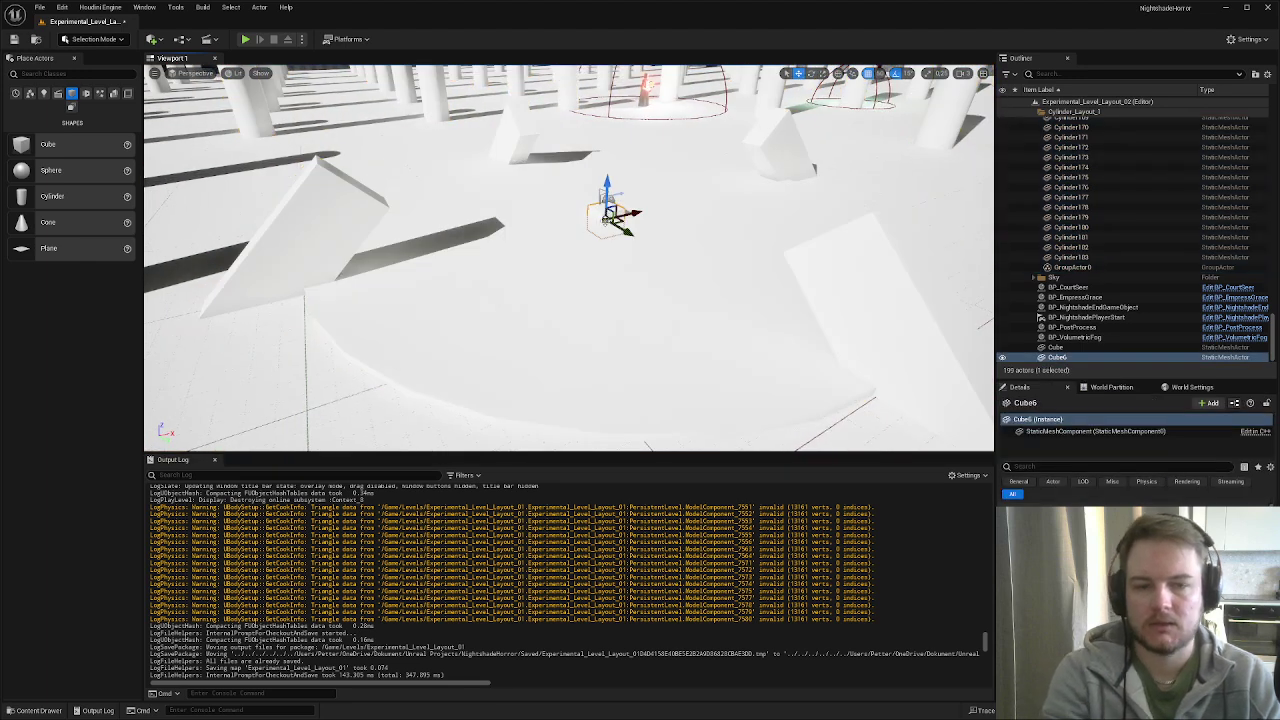
{"action": "key", "text": "Delete"}
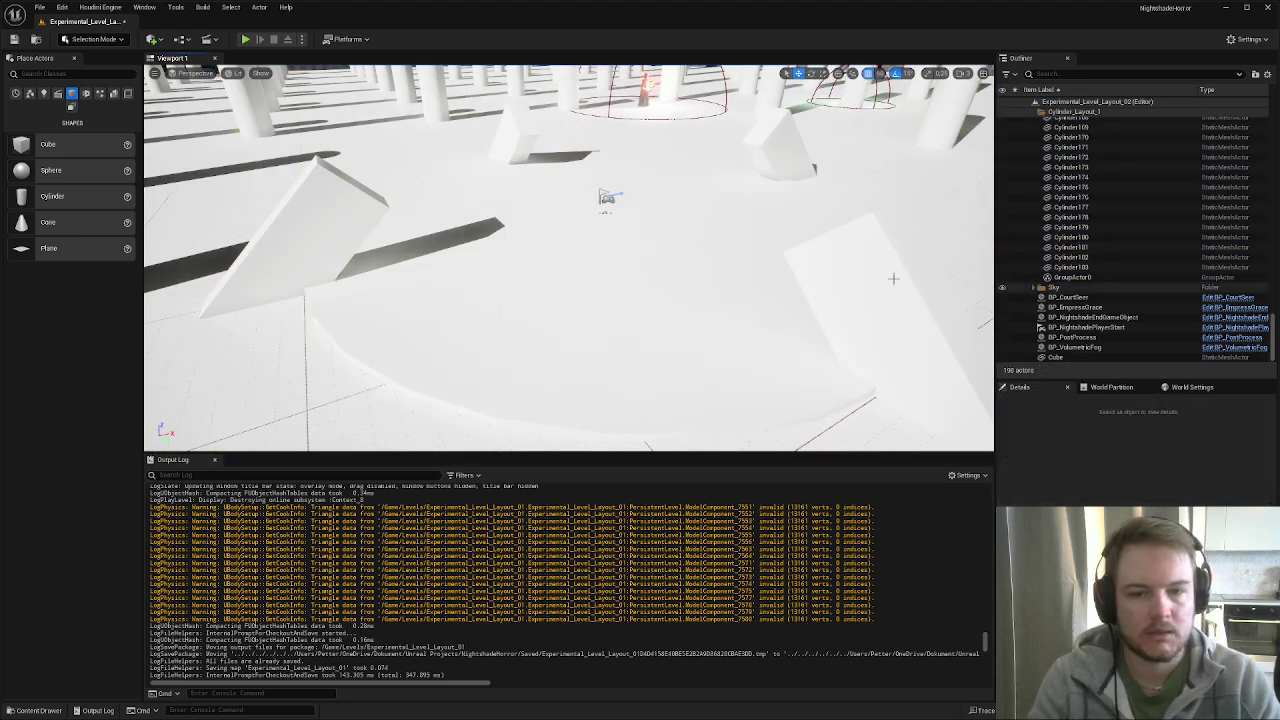
- Reset the location of BP_NightshadeEndGameObject so it sits at the world origin in the room's centre
{"action": "right_click_drag", "start_coordinate": [892, 277], "coordinate": [873, 205]}
{"action": "scroll", "coordinate": [875, 235], "scroll_direction": "down", "scroll_amount": 3}
{"action": "key", "text": "w"}
{"action": "key", "text": "w"}
{"action": "key", "text": "s"}
{"action": "key", "text": "q"}
{"action": "key", "text": "e"}
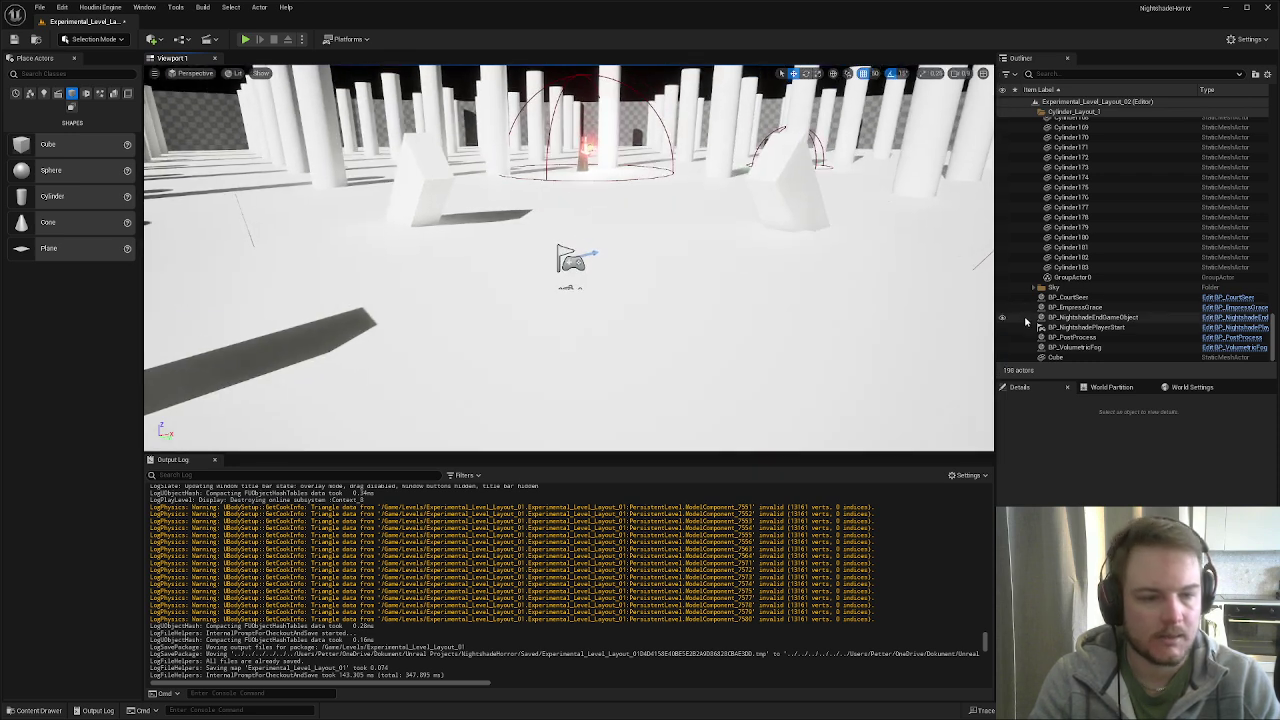
{"action": "left_click", "coordinate": [1068, 317]}
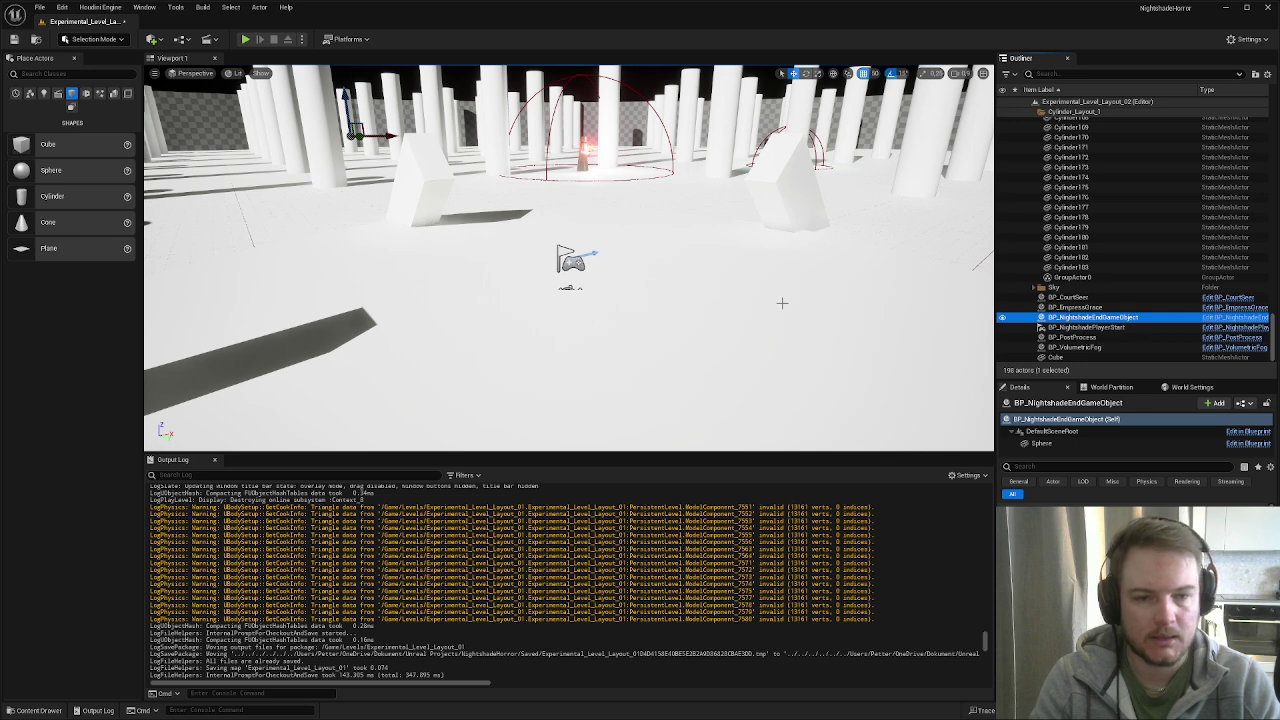
{"action": "left_click", "coordinate": [1266, 523]}
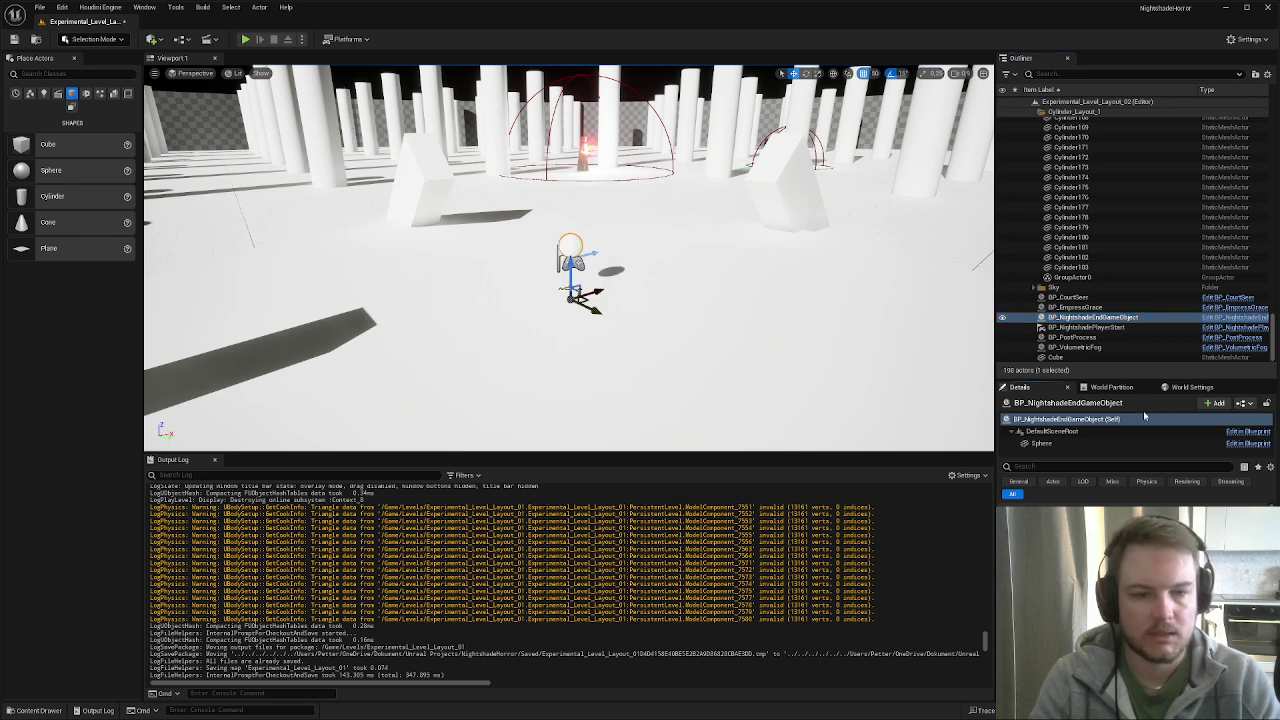
- Move BP_NightshadePlayerStart along the negative X axis from the room's centre to just inside the circular wall
{"action": "left_click", "coordinate": [1088, 328]}
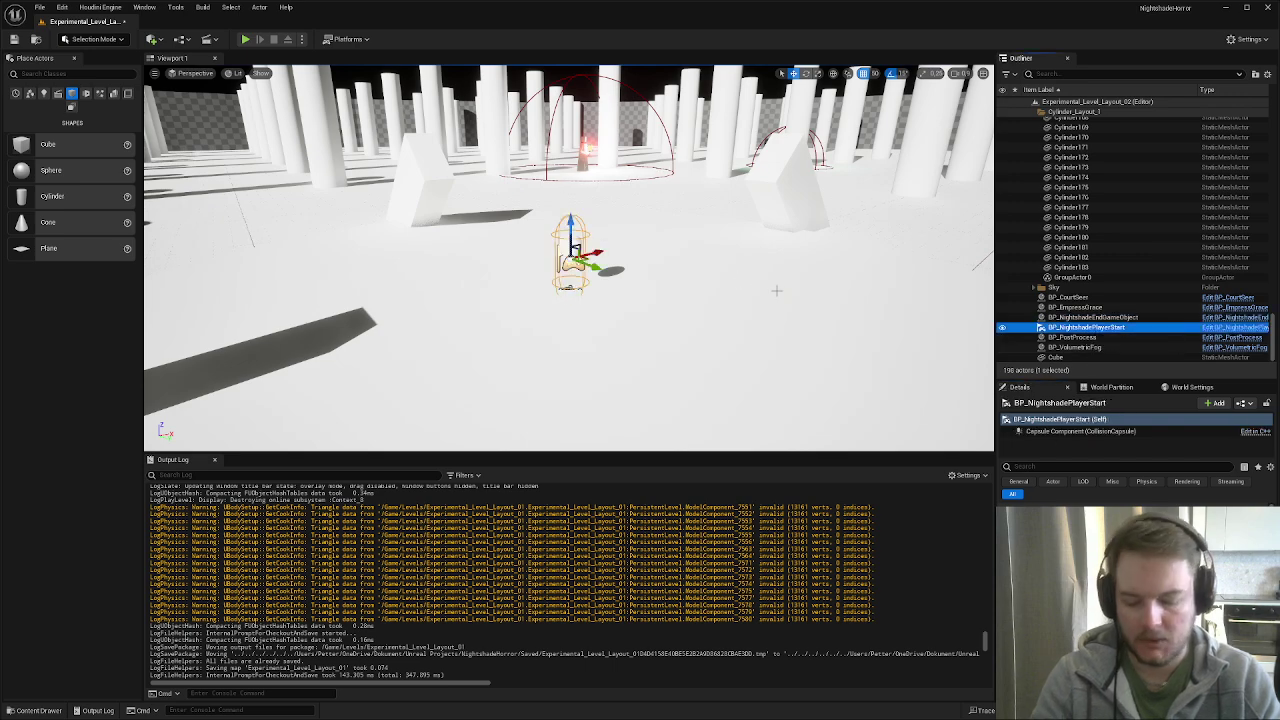
{"action": "key", "text": "alt+j"}
{"action": "scroll", "coordinate": [780, 290], "scroll_direction": "down", "scroll_amount": 6}
{"action": "right_click_drag", "start_coordinate": [774, 282], "coordinate": [629, 276]}
{"action": "scroll", "coordinate": [629, 276], "scroll_direction": "down", "scroll_amount": 10}
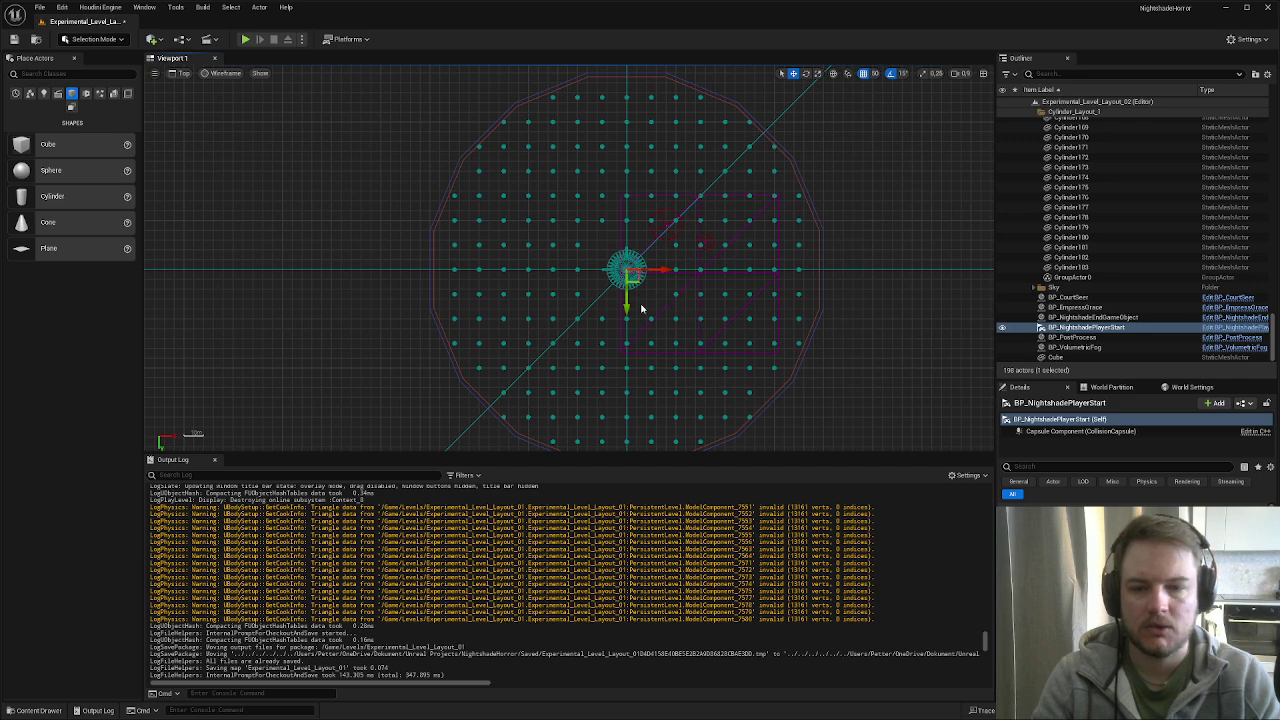
{"action": "right_click_drag", "start_coordinate": [642, 309], "coordinate": [706, 280]}
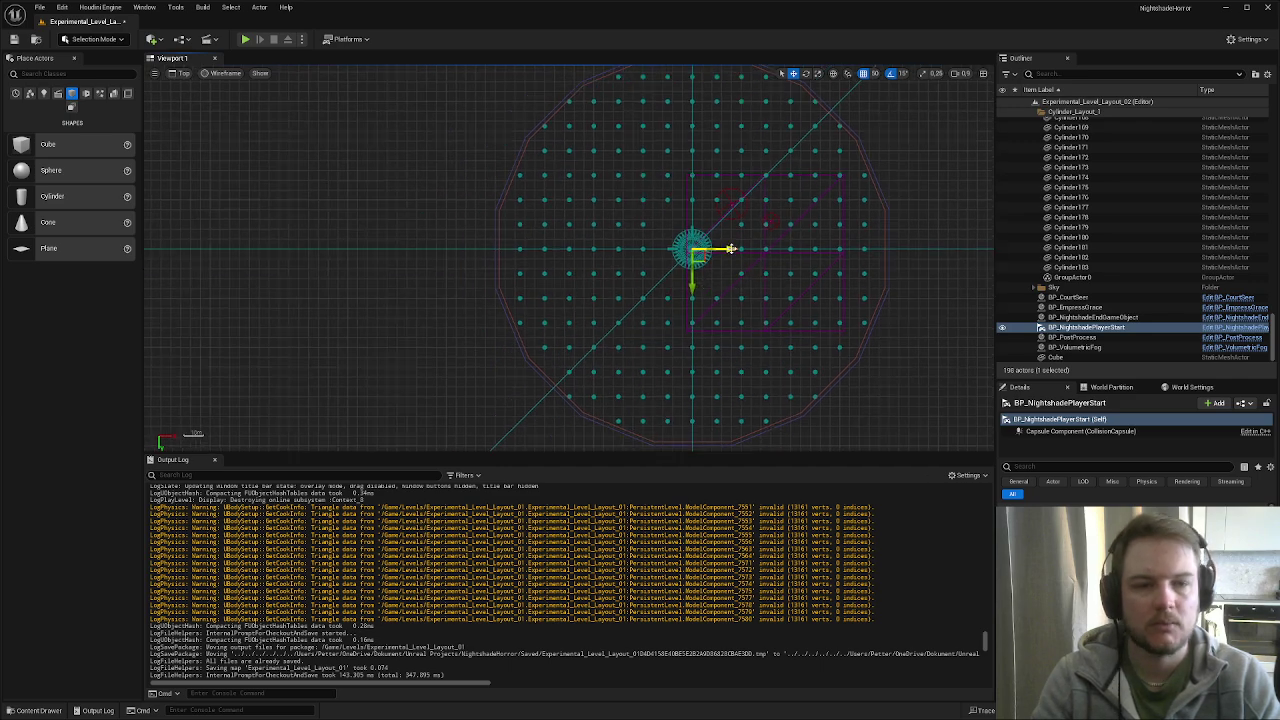
{"action": "middle_click_drag", "start_coordinate": [731, 249], "coordinate": [516, 254]}
{"action": "scroll", "coordinate": [516, 254], "scroll_direction": "up", "scroll_amount": 4}
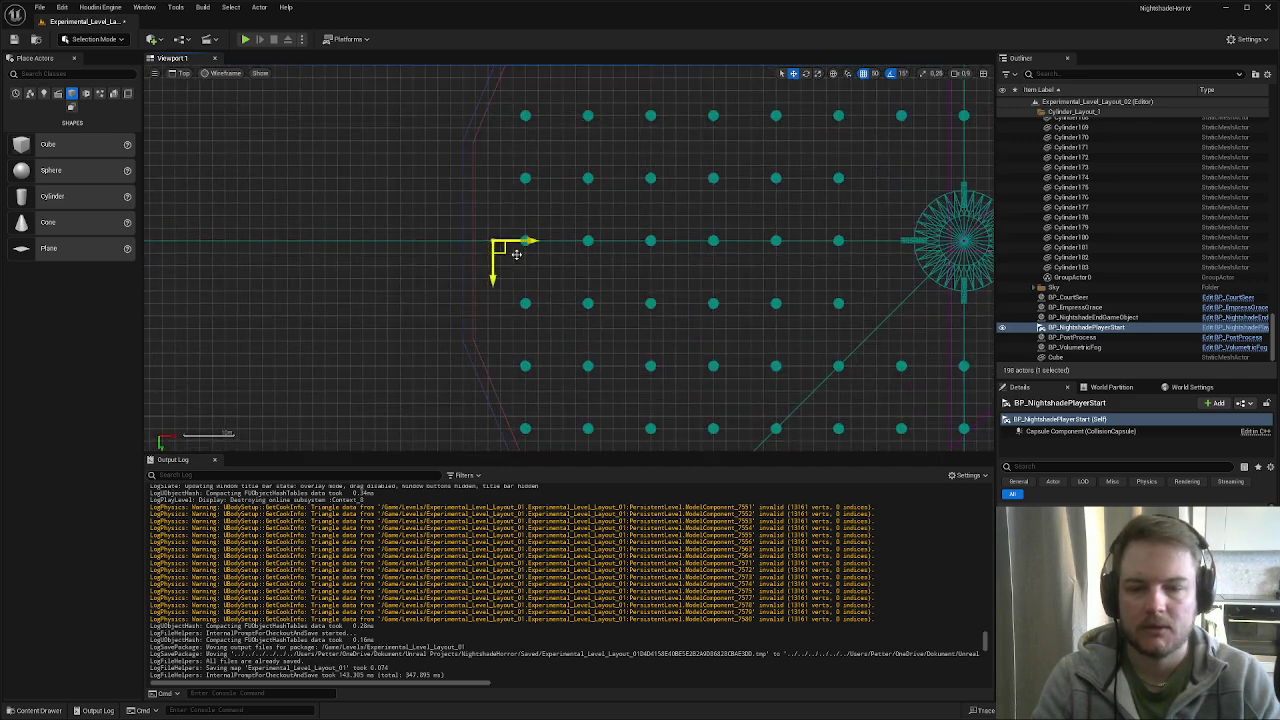
{"action": "scroll", "coordinate": [516, 254], "scroll_direction": "up", "scroll_amount": 6}
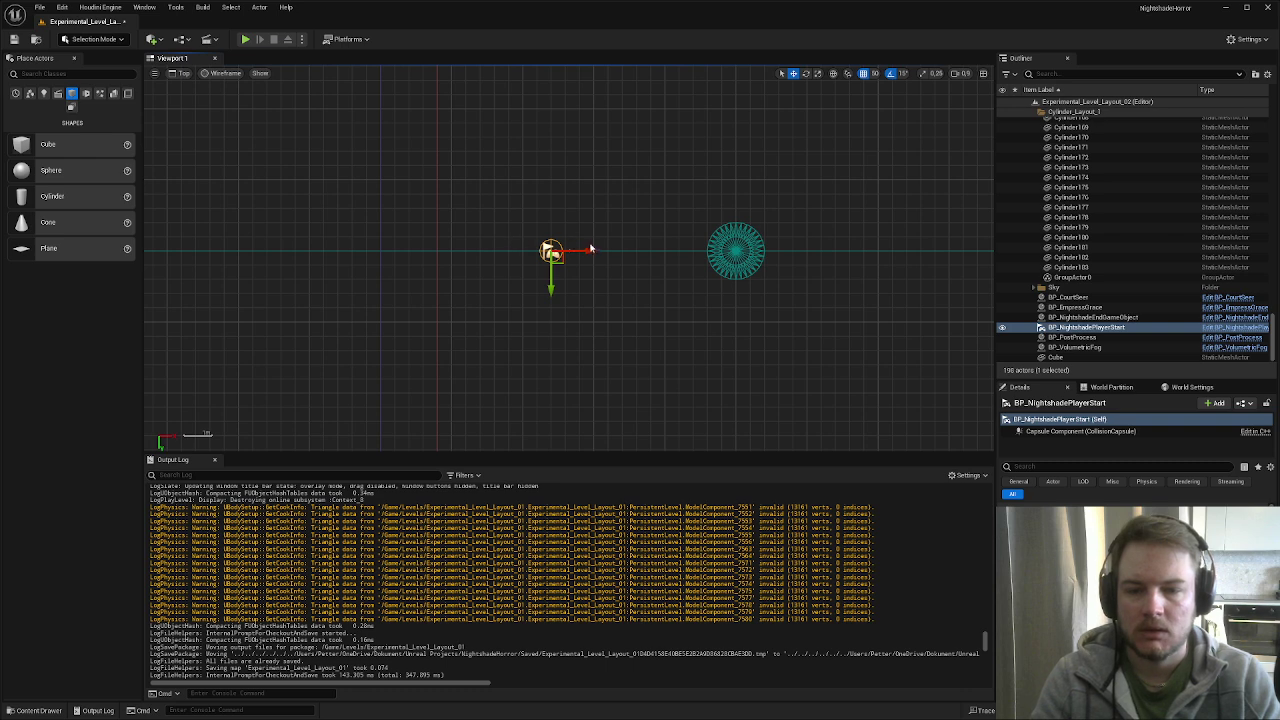
{"action": "scroll", "coordinate": [597, 294], "scroll_direction": "down", "scroll_amount": 8}
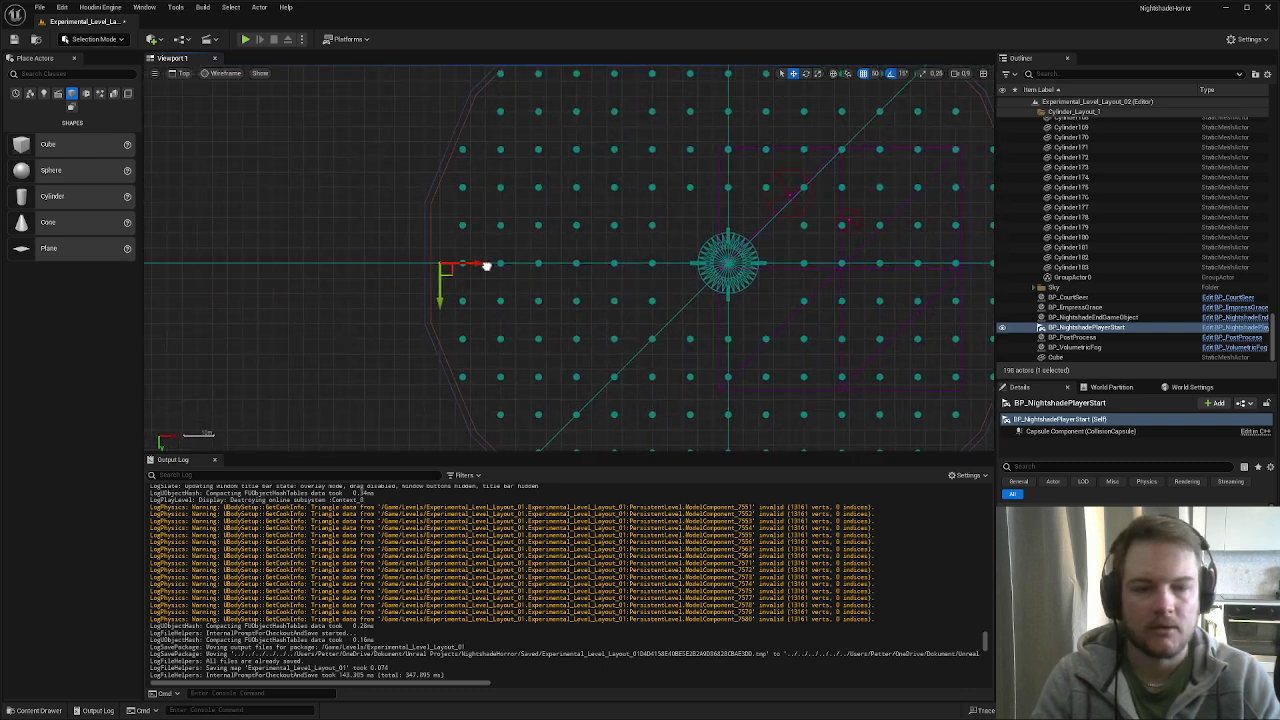
{"action": "scroll", "coordinate": [486, 265], "scroll_direction": "down", "scroll_amount": 2}
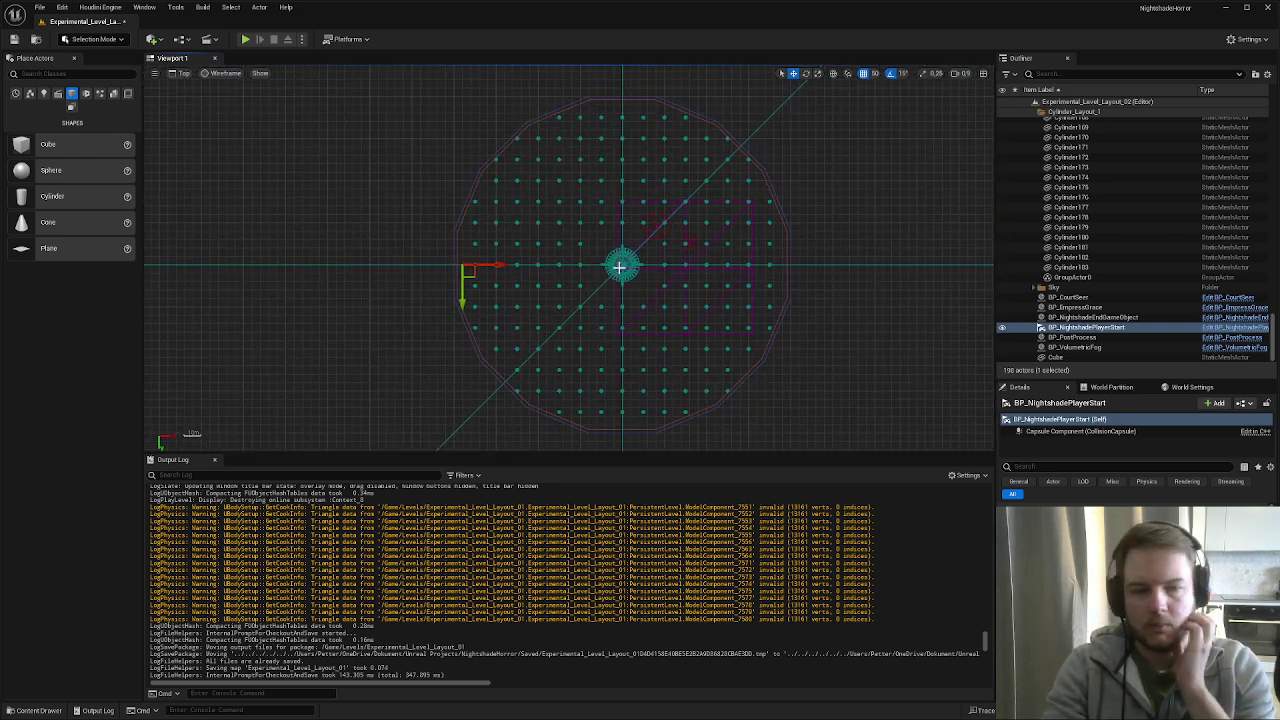
- Delete the BP_EmpressGrace and BP_CourtSeer actors from the level
{"action": "left_click", "coordinate": [1076, 307]}
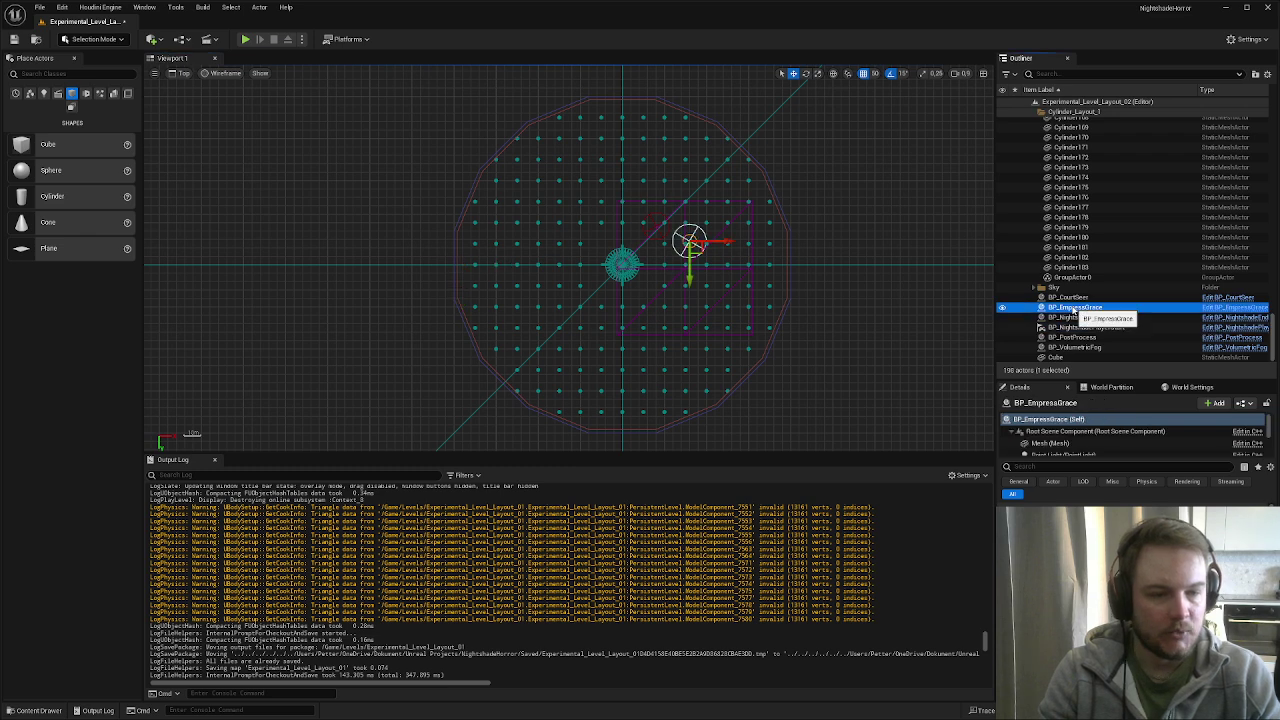
{"action": "left_click", "coordinate": [1068, 297], "text": "ctrl"}
{"action": "key", "text": "Delete"}
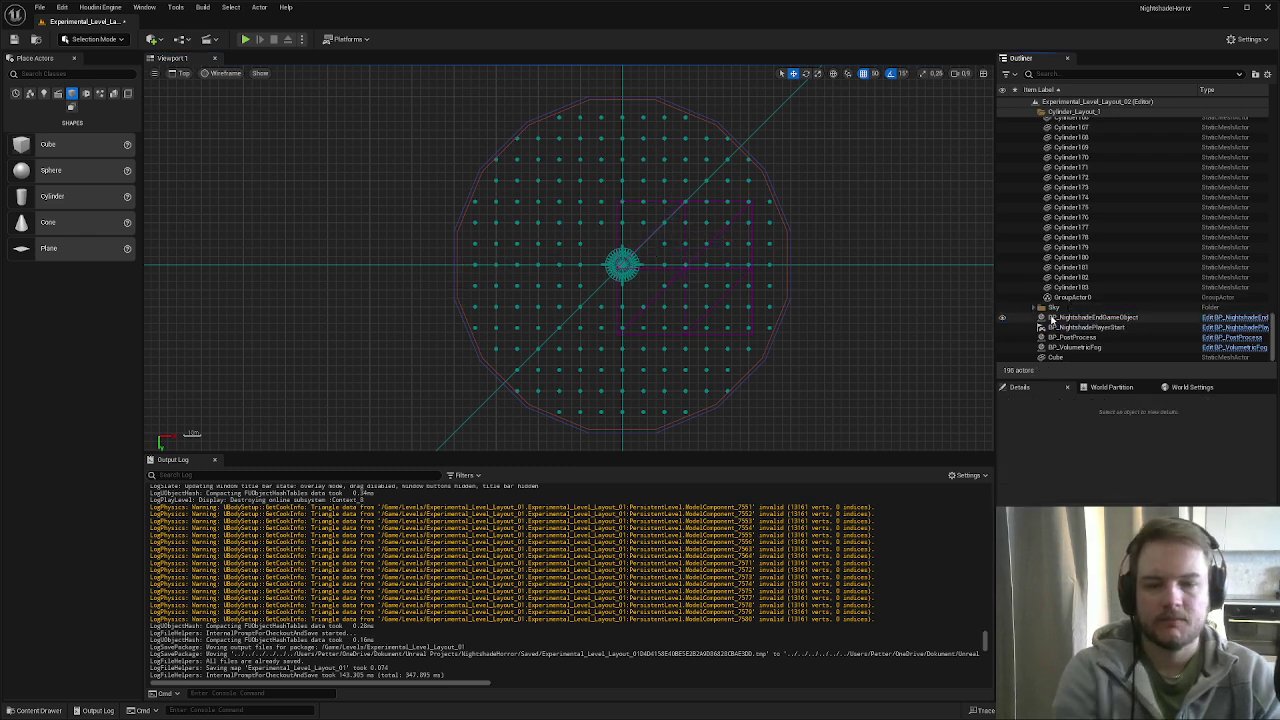
- Examine the properties of BP_PostProcess and its PostProcess component
{"action": "right_click_drag", "start_coordinate": [777, 376], "coordinate": [804, 365]}
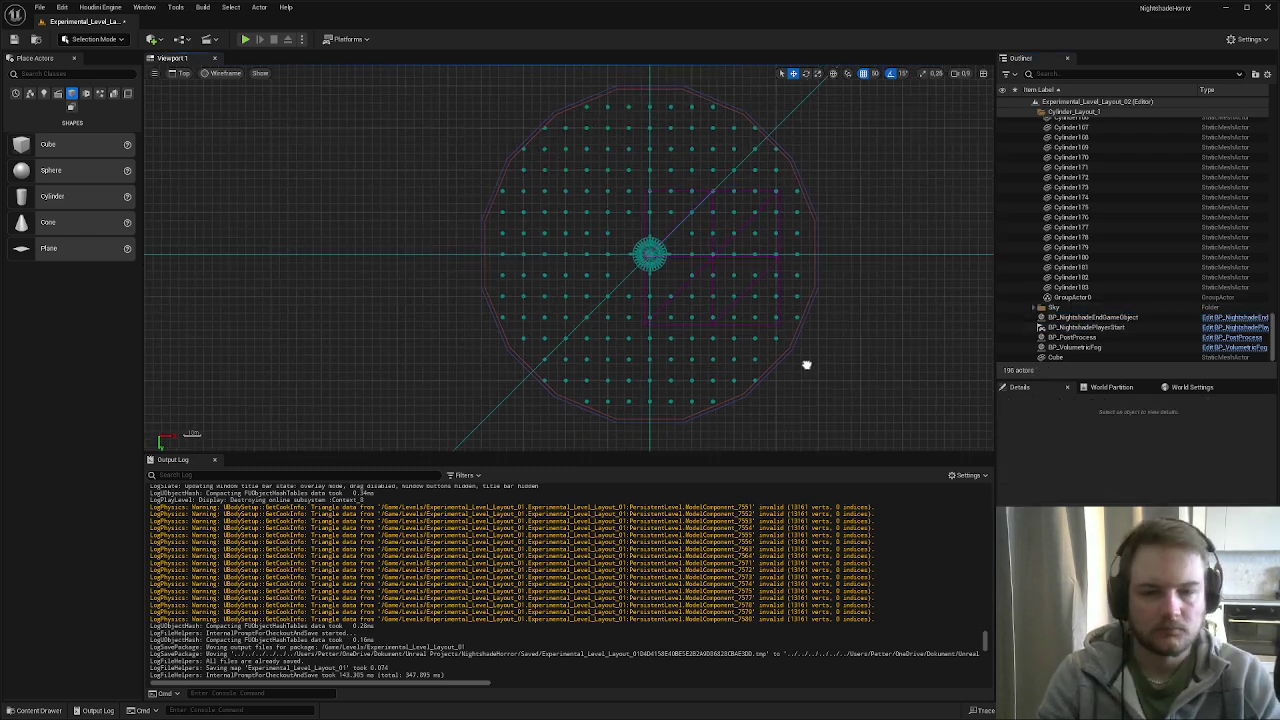
{"action": "left_click", "coordinate": [1075, 337]}
{"action": "scroll", "coordinate": [860, 326], "scroll_direction": "down", "scroll_amount": 3}
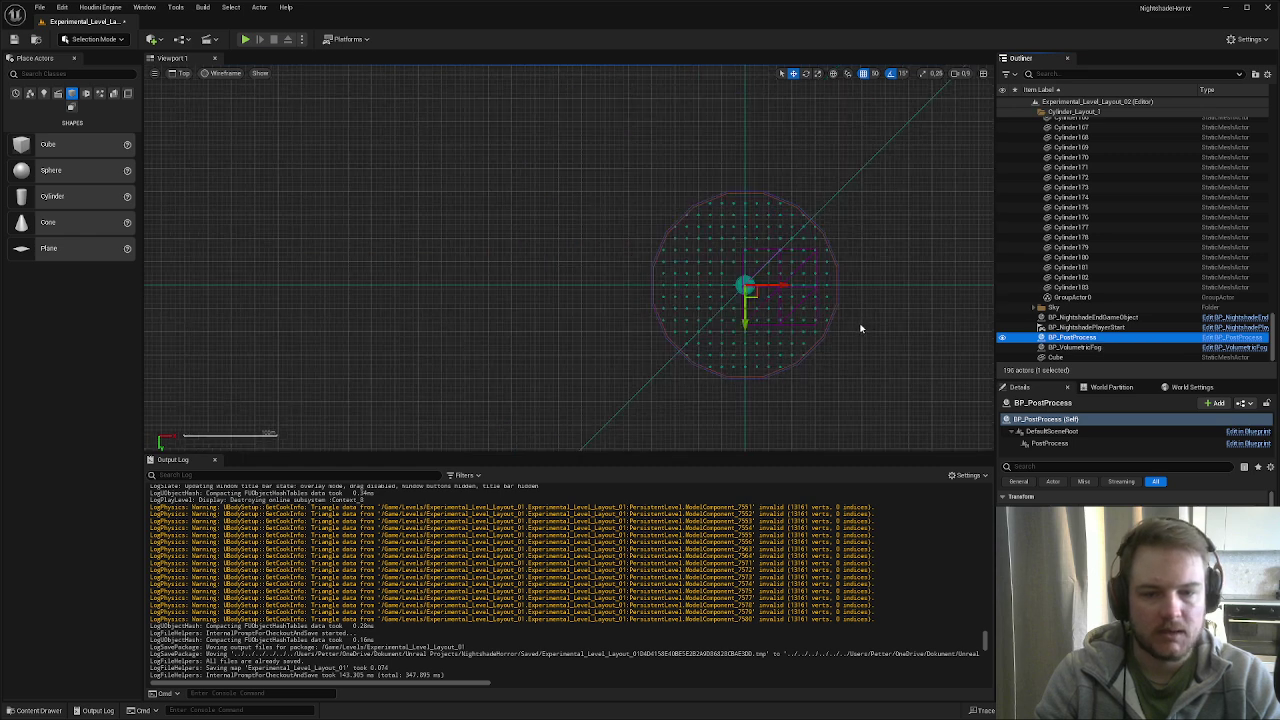
{"action": "scroll", "coordinate": [860, 326], "scroll_direction": "up", "scroll_amount": 2}
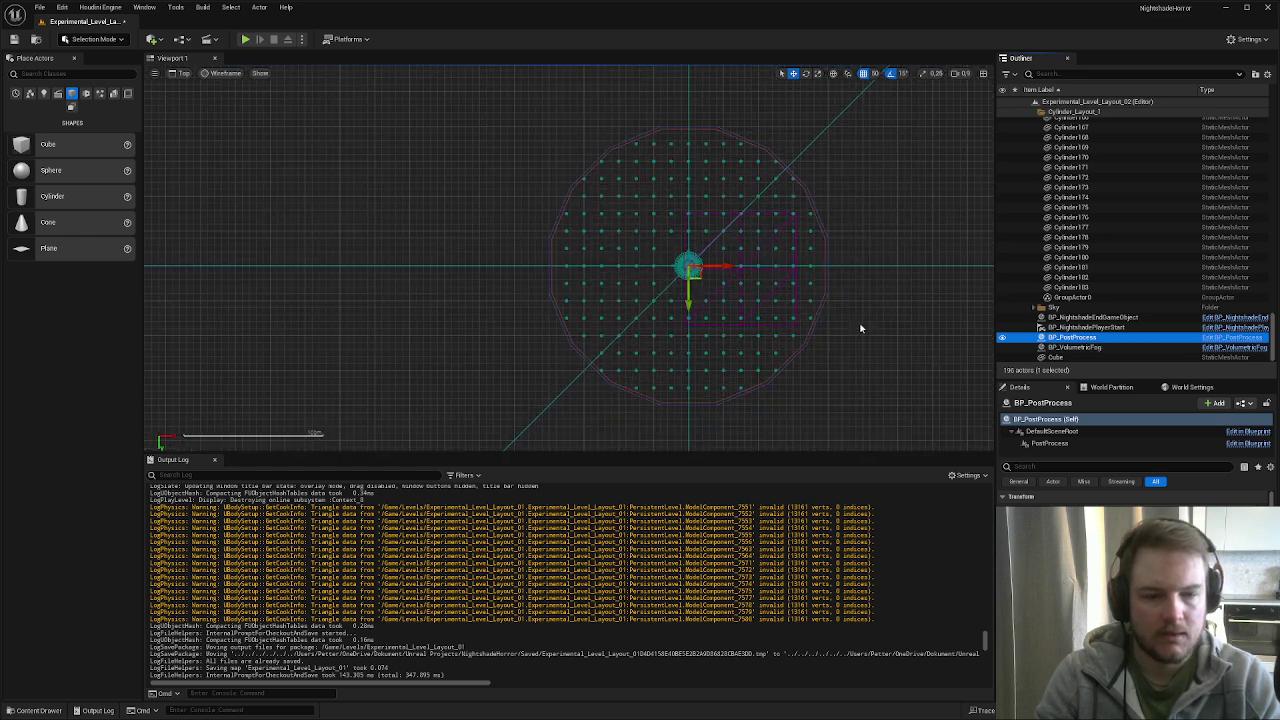
{"action": "left_click_drag", "start_coordinate": [1271, 520], "coordinate": [1271, 565]}
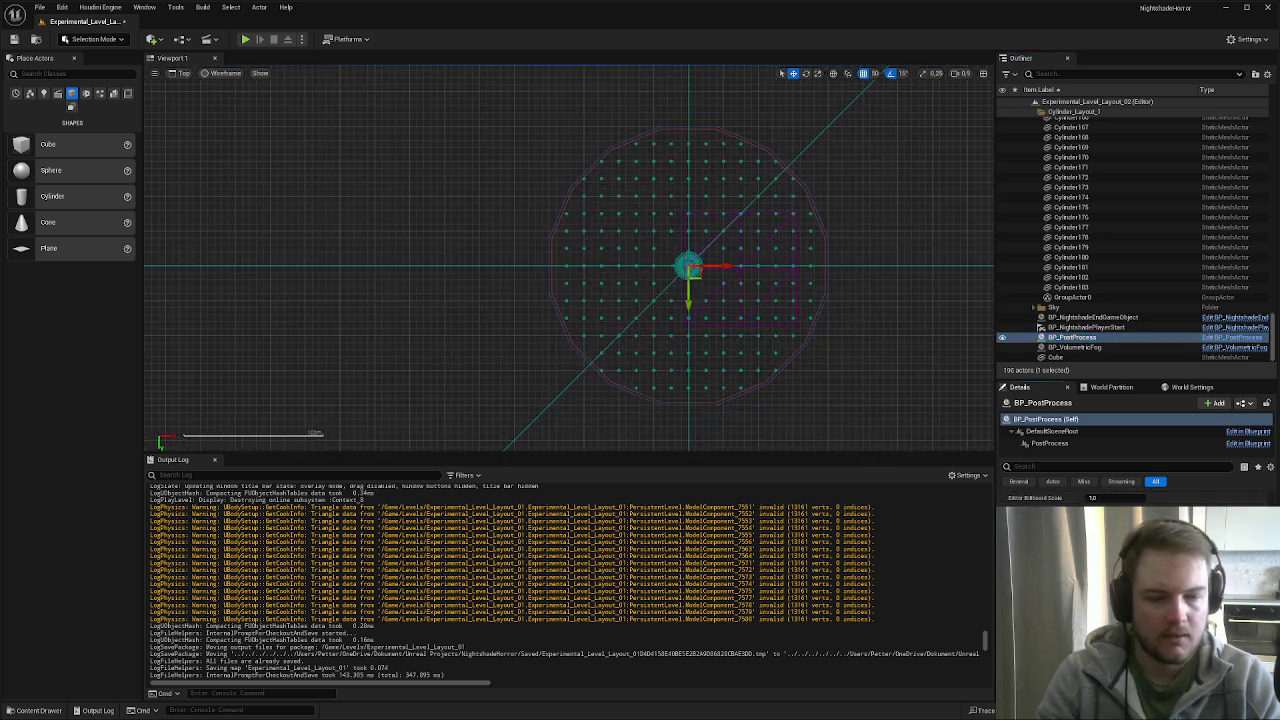
{"action": "scroll", "coordinate": [1136, 600], "scroll_direction": "up", "scroll_amount": 5}
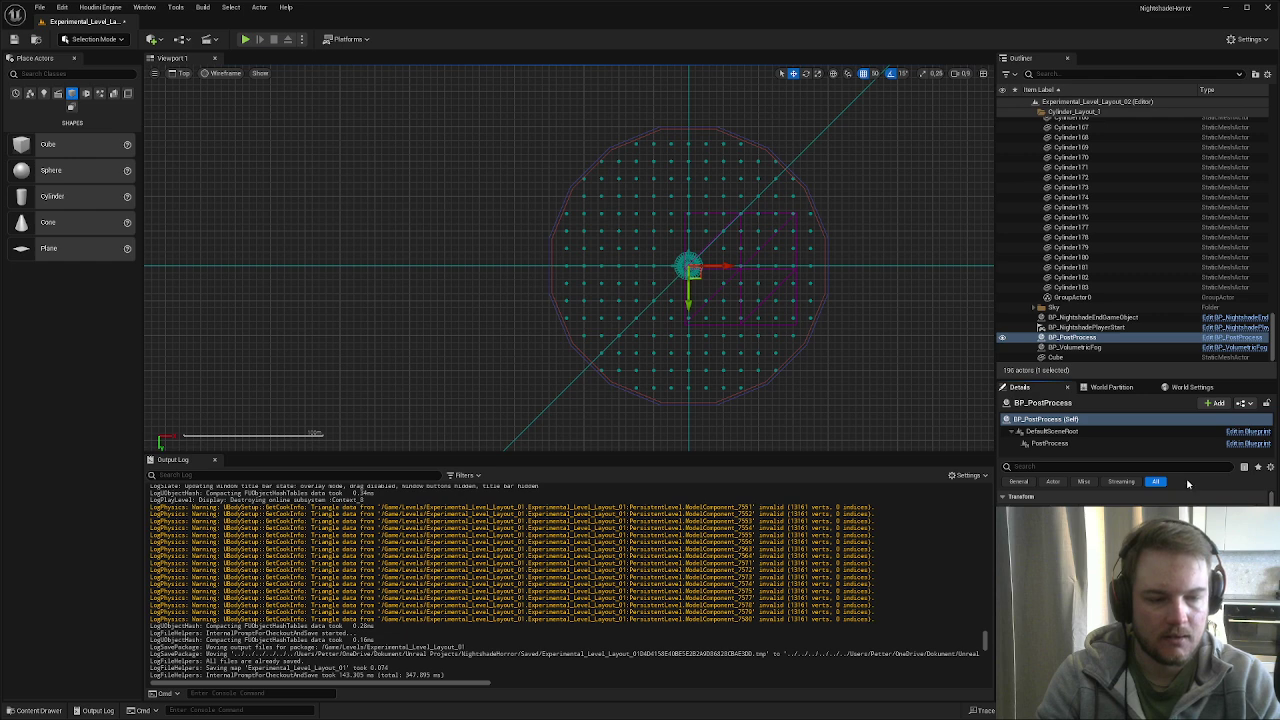
{"action": "left_click", "coordinate": [1050, 443]}
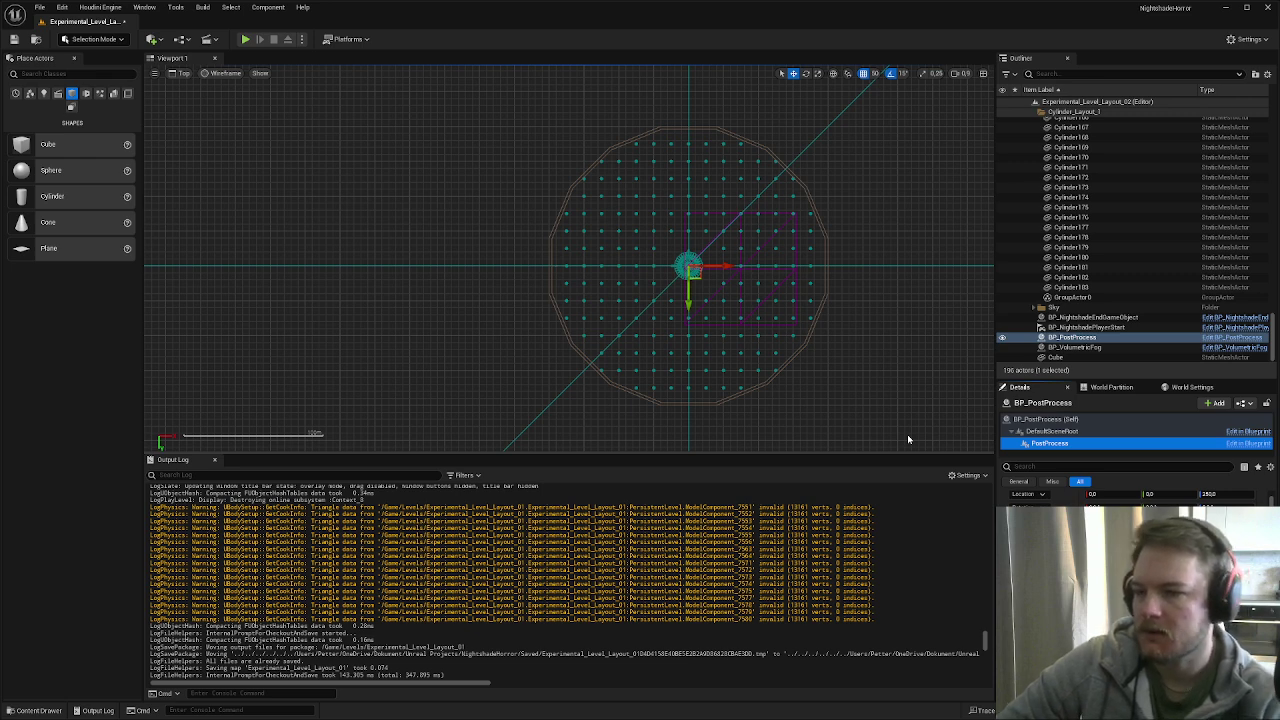
- Find the Post Process Volume among the placeable actors and place one in the pillar room at about X -3250, Y 2000
{"action": "left_click", "coordinate": [116, 74]}
{"action": "type", "text": "pos"}
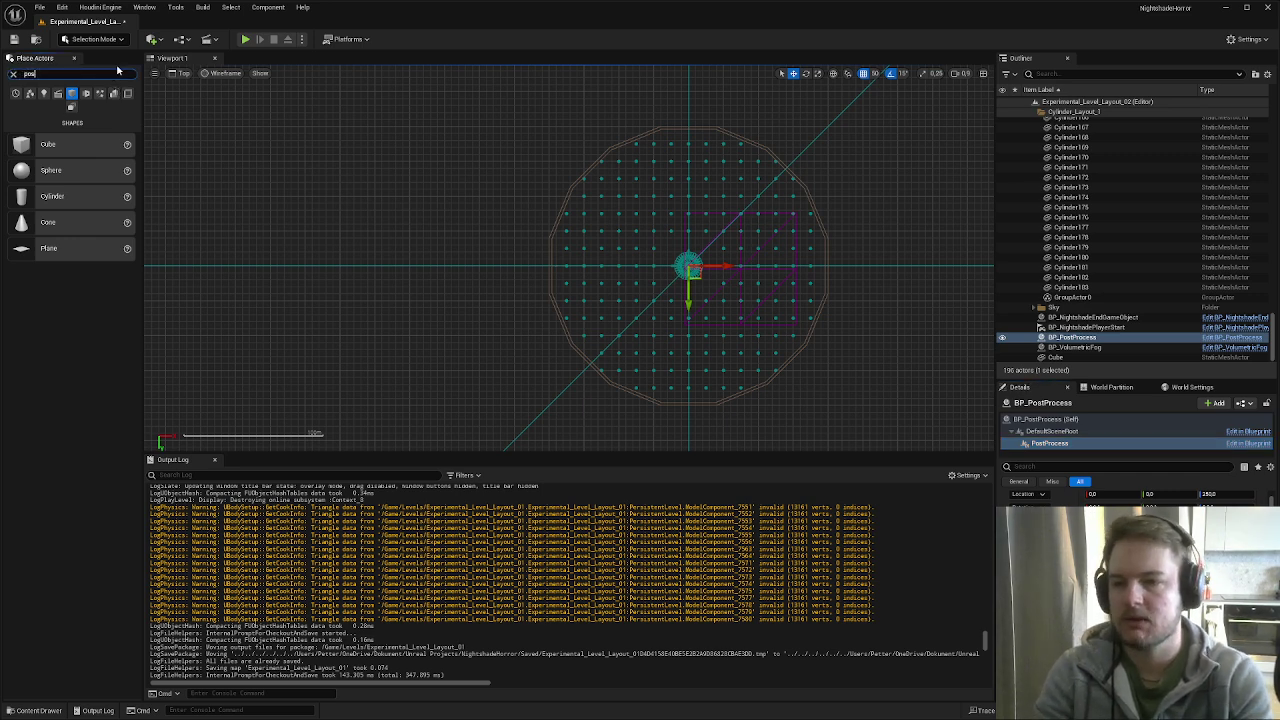
{"action": "type", "text": "t"}
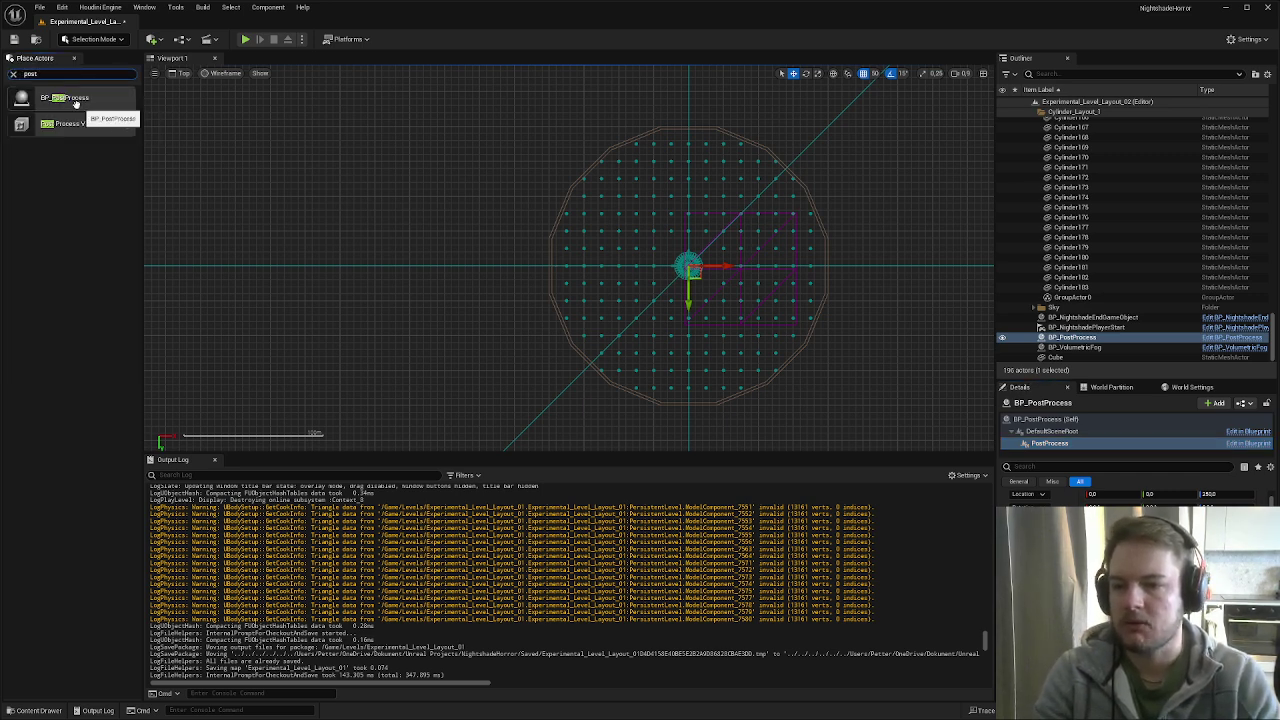
{"action": "left_click_drag", "start_coordinate": [70, 123], "coordinate": [645, 297]}
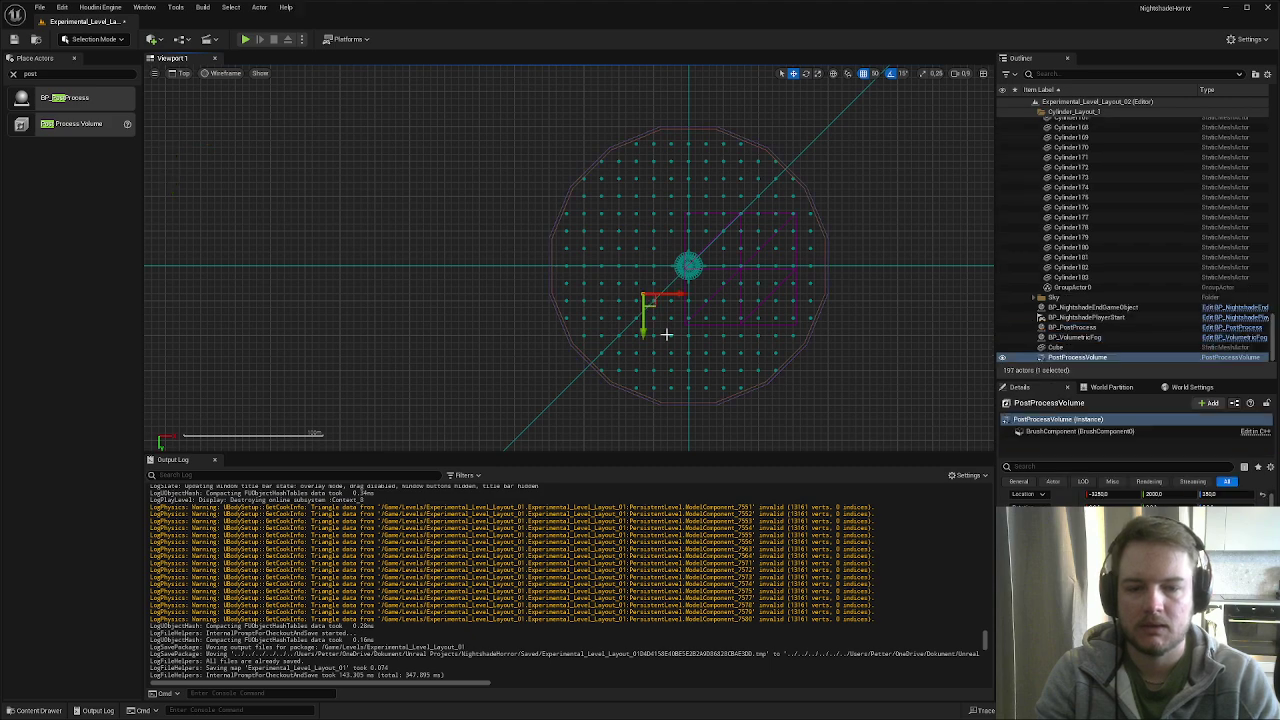
{"action": "scroll", "coordinate": [666, 334], "scroll_direction": "up", "scroll_amount": 2}
{"action": "scroll", "coordinate": [630, 289], "scroll_direction": "up", "scroll_amount": 6}
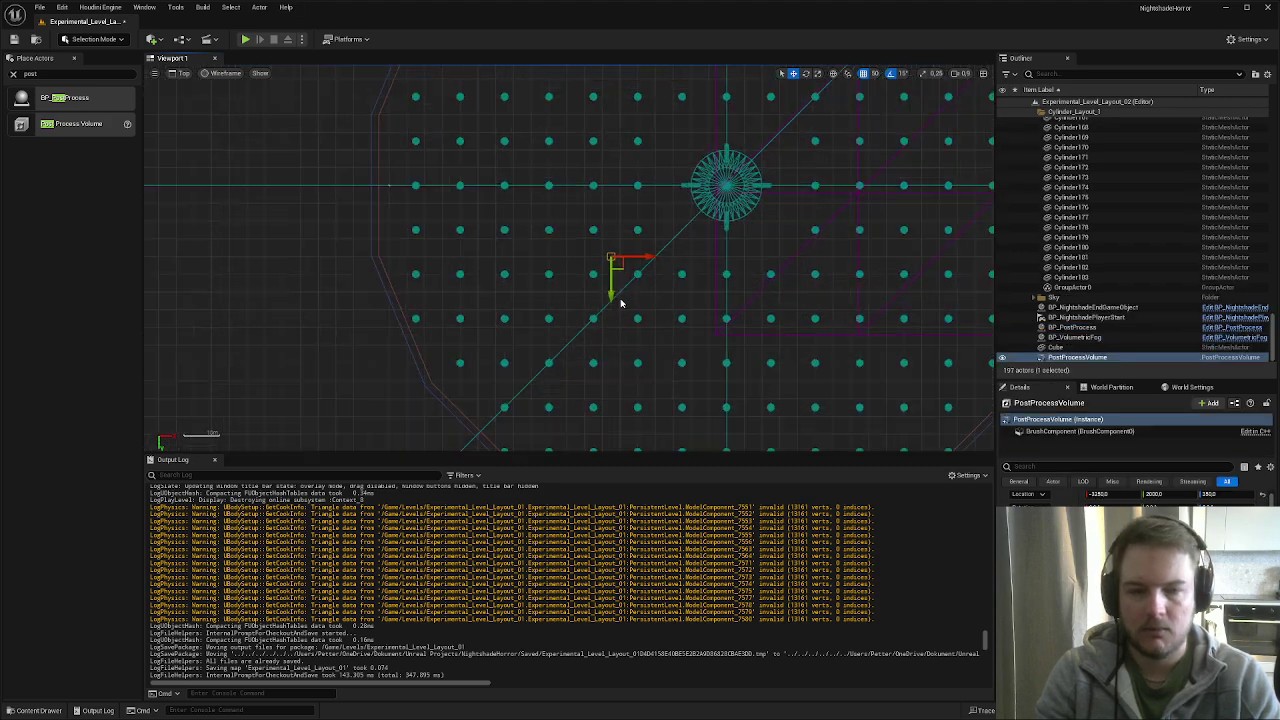
{"action": "scroll", "coordinate": [800, 188], "scroll_direction": "down", "scroll_amount": 2}
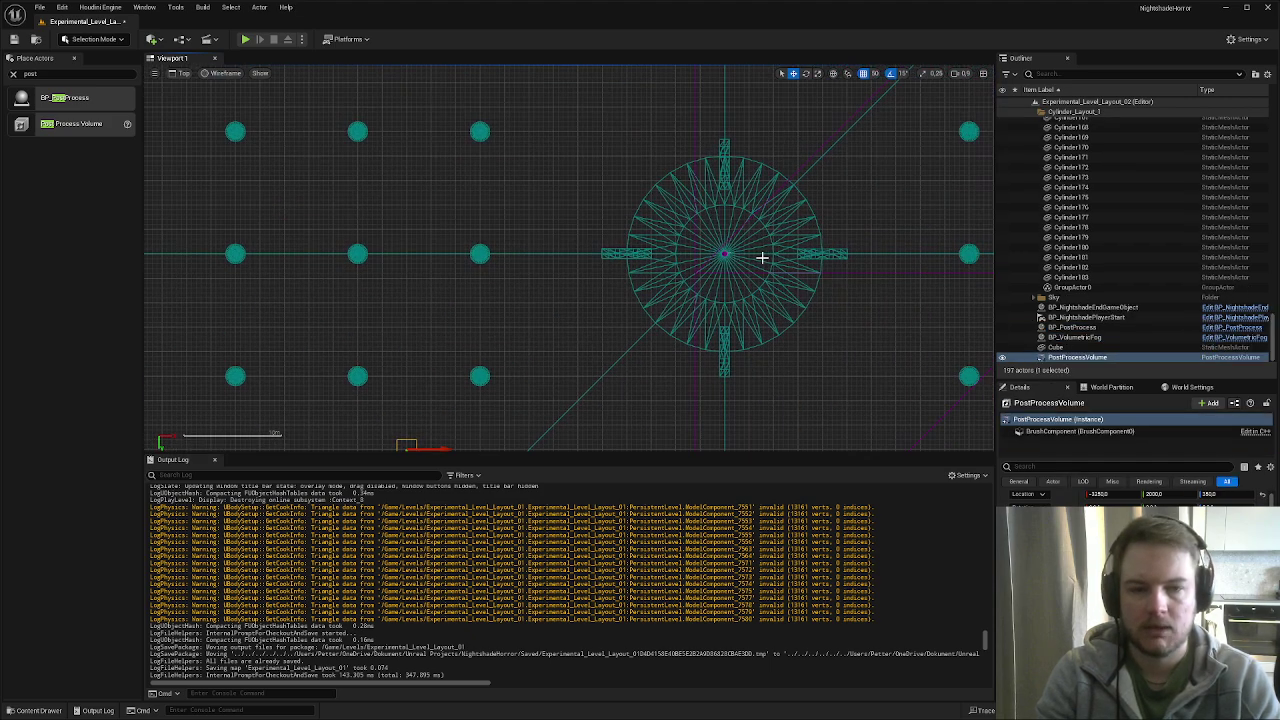
{"action": "key", "text": "f"}
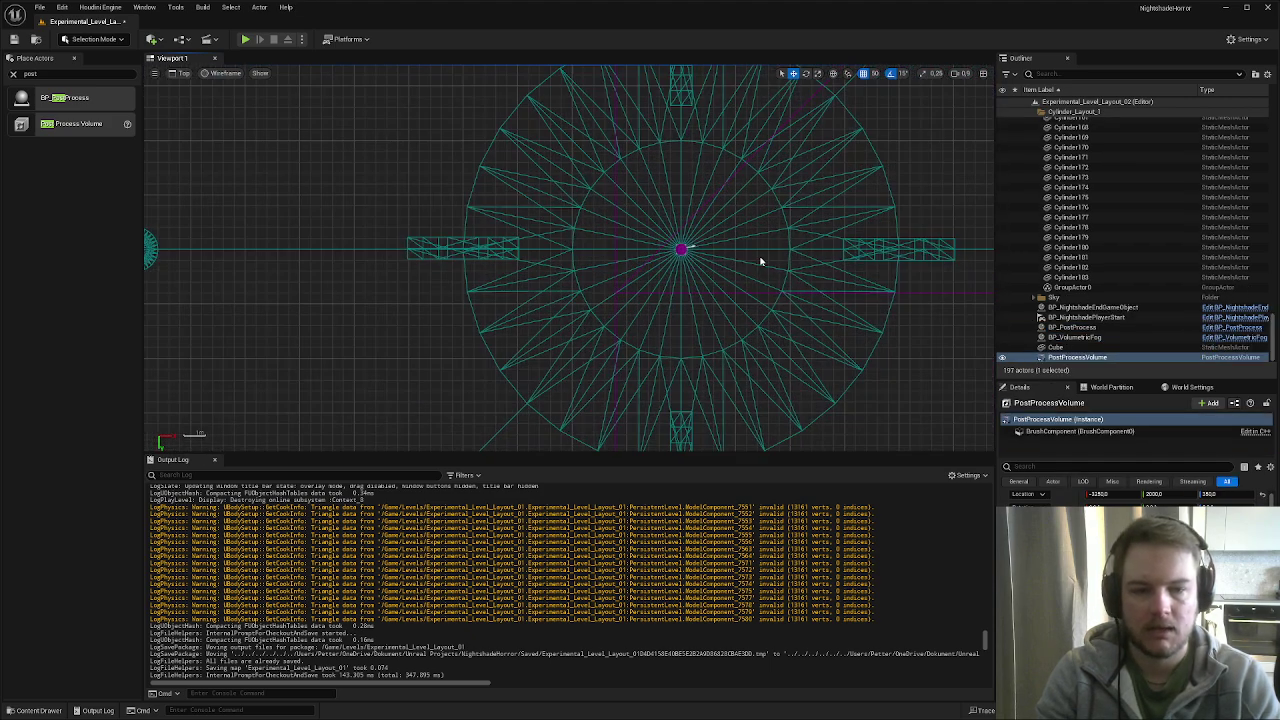
- Examine the placement and extent of BP_PostProcess and its PostProcess component relative to the pillar room
{"action": "left_click", "coordinate": [1075, 327]}
{"action": "key", "text": "f"}
{"action": "scroll", "coordinate": [640, 230], "scroll_direction": "up", "scroll_amount": 3}
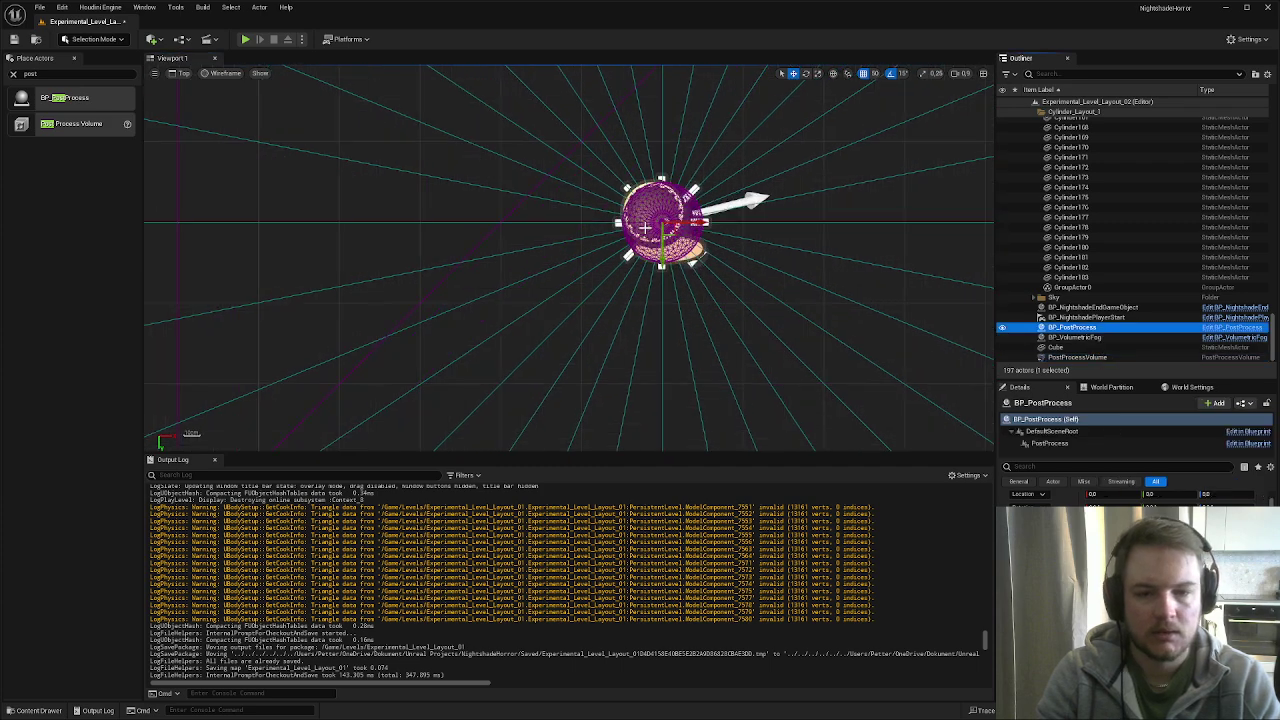
{"action": "scroll", "coordinate": [698, 225], "scroll_direction": "down", "scroll_amount": 5}
{"action": "scroll", "coordinate": [698, 225], "scroll_direction": "down", "scroll_amount": 2}
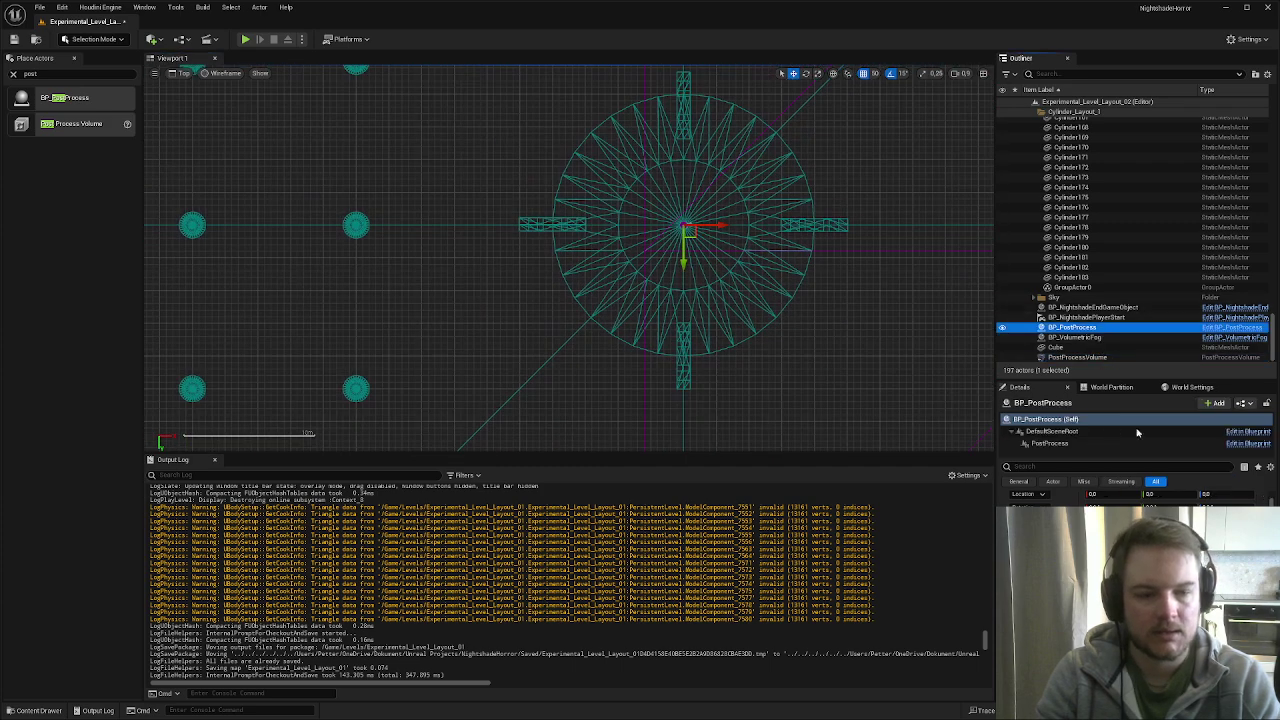
{"action": "left_click", "coordinate": [1050, 443]}
{"action": "scroll", "coordinate": [616, 211], "scroll_direction": "up", "scroll_amount": 5}
{"action": "scroll", "coordinate": [616, 211], "scroll_direction": "down", "scroll_amount": 10}
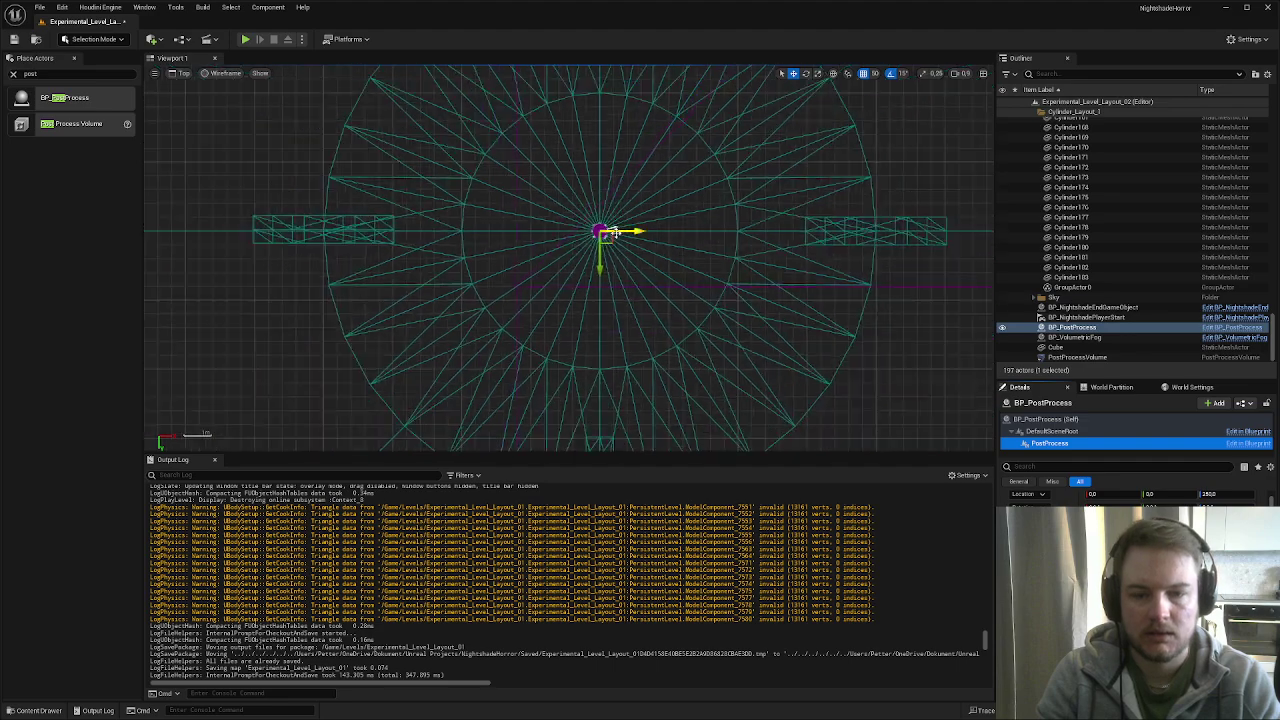
{"action": "scroll", "coordinate": [789, 282], "scroll_direction": "down", "scroll_amount": 3}
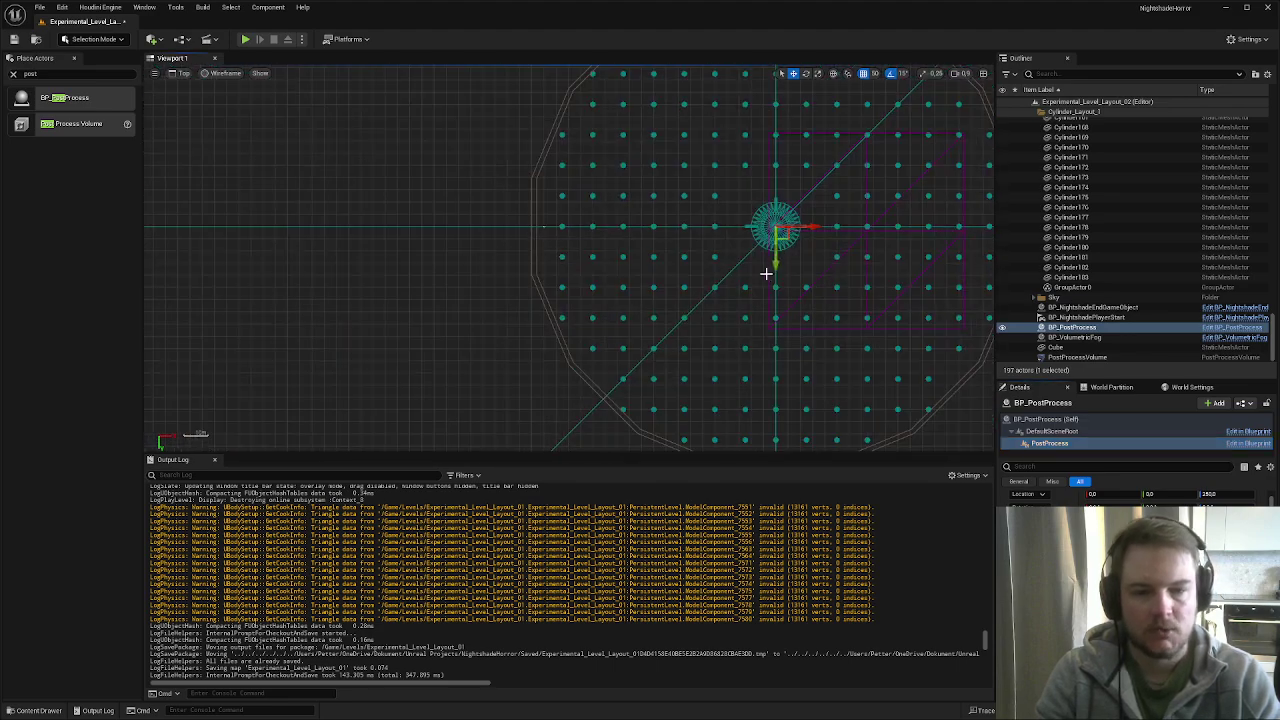
{"action": "scroll", "coordinate": [785, 276], "scroll_direction": "up", "scroll_amount": 8}
{"action": "scroll", "coordinate": [786, 280], "scroll_direction": "down", "scroll_amount": 3}
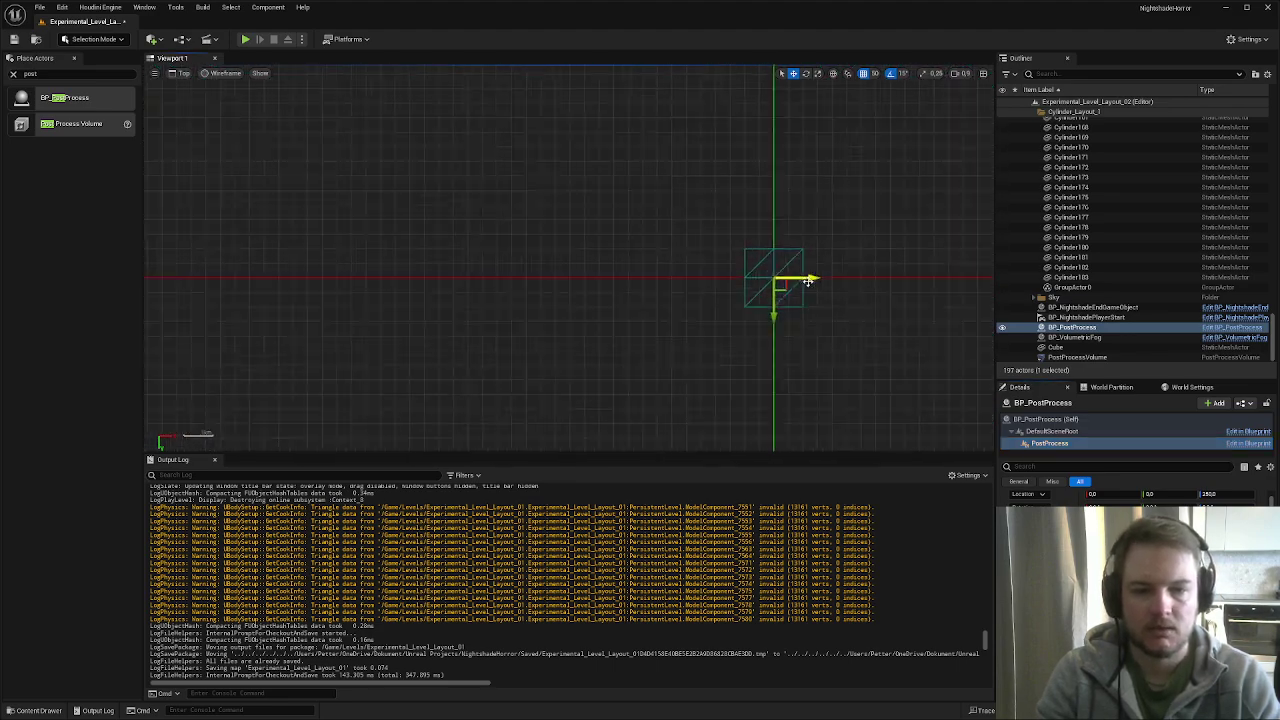
{"action": "scroll", "coordinate": [786, 277], "scroll_direction": "up", "scroll_amount": 3}
{"action": "scroll", "coordinate": [628, 271], "scroll_direction": "down", "scroll_amount": 5}
{"action": "scroll", "coordinate": [588, 236], "scroll_direction": "up", "scroll_amount": 1}
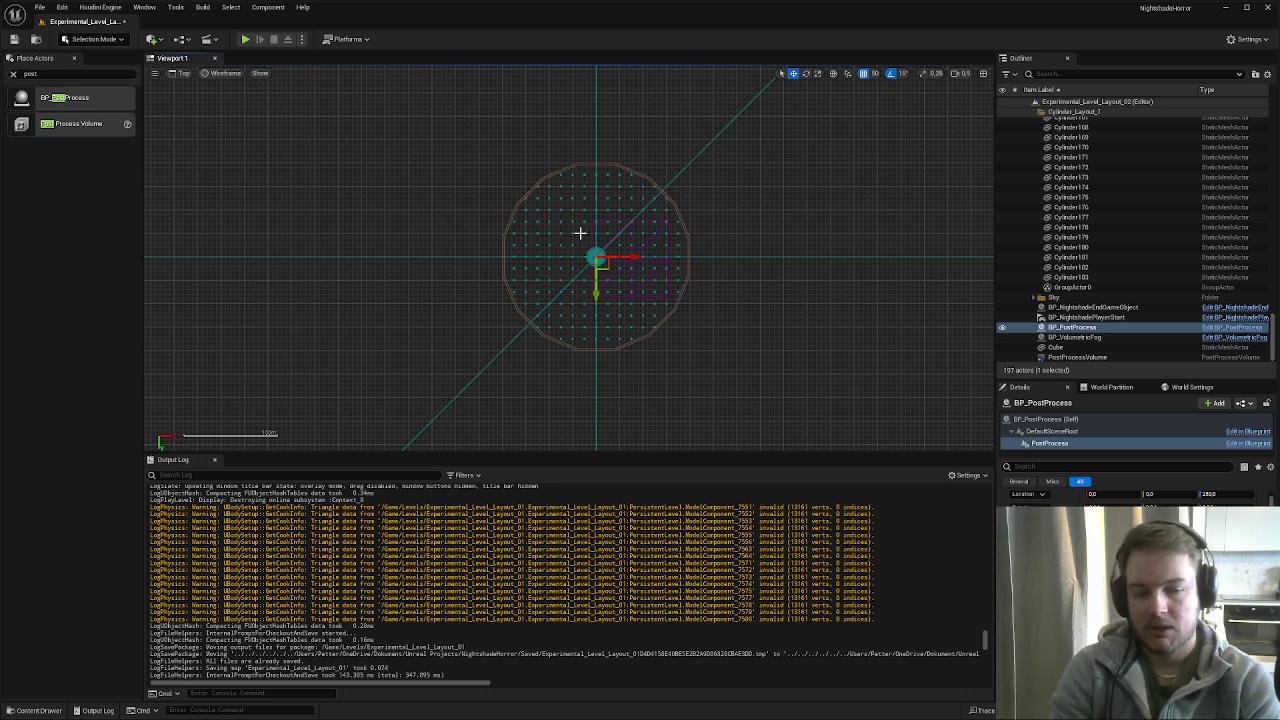
- Filter the PostProcess component's properties by "unb" and inspect the large boundaries around the room
{"action": "left_click", "coordinate": [1126, 467]}
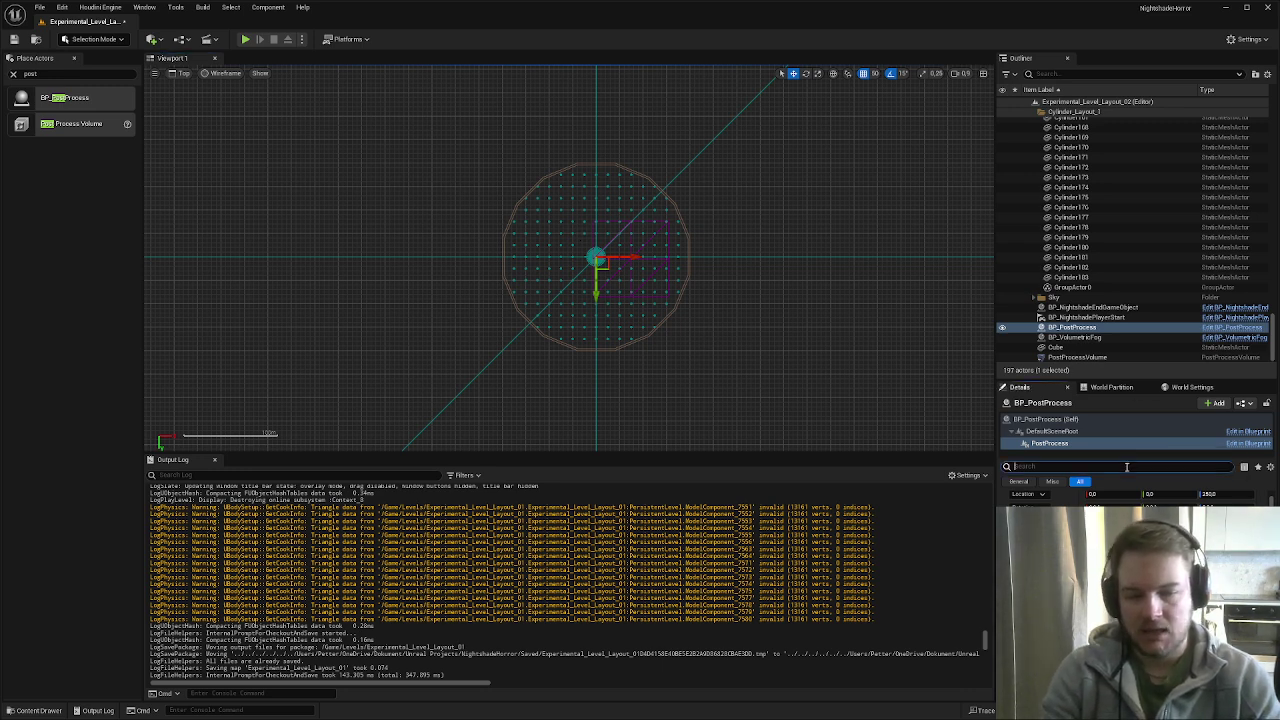
{"action": "type", "text": "unb"}
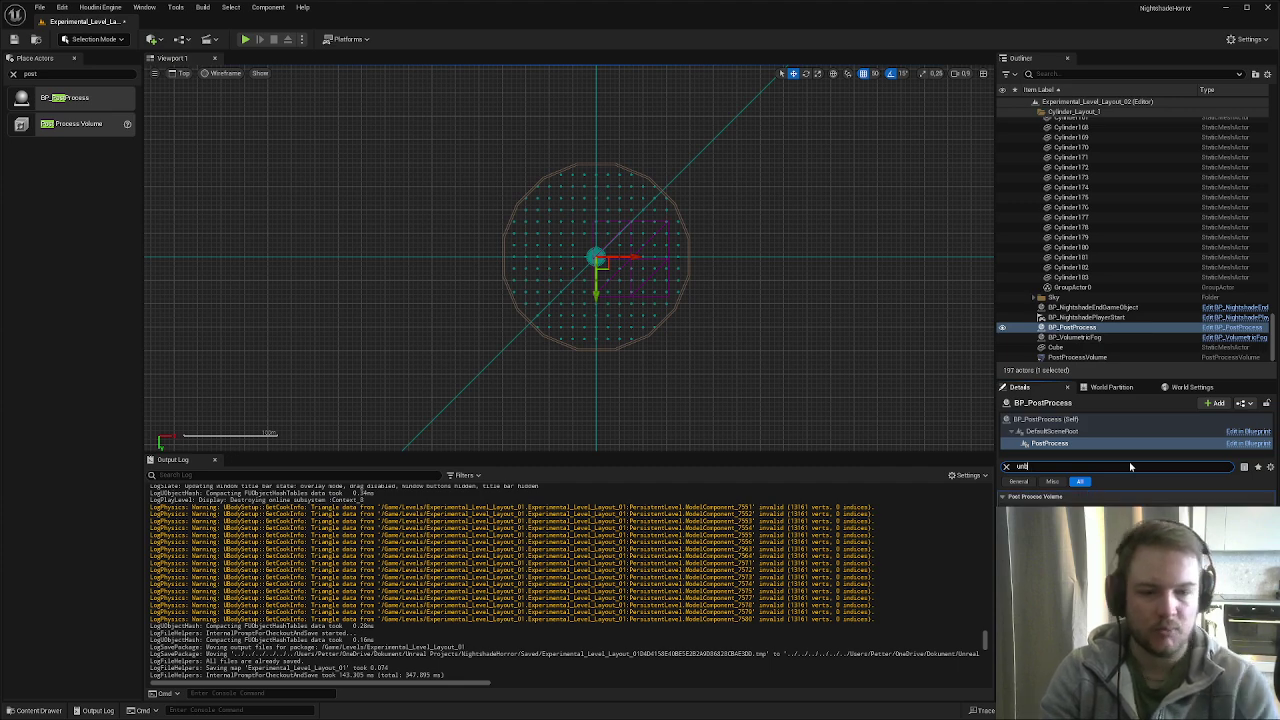
{"action": "right_click_drag", "start_coordinate": [637, 417], "coordinate": [815, 320]}
{"action": "right_click_drag", "start_coordinate": [506, 366], "coordinate": [690, 168]}
{"action": "scroll", "coordinate": [594, 261], "scroll_direction": "down", "scroll_amount": 8}
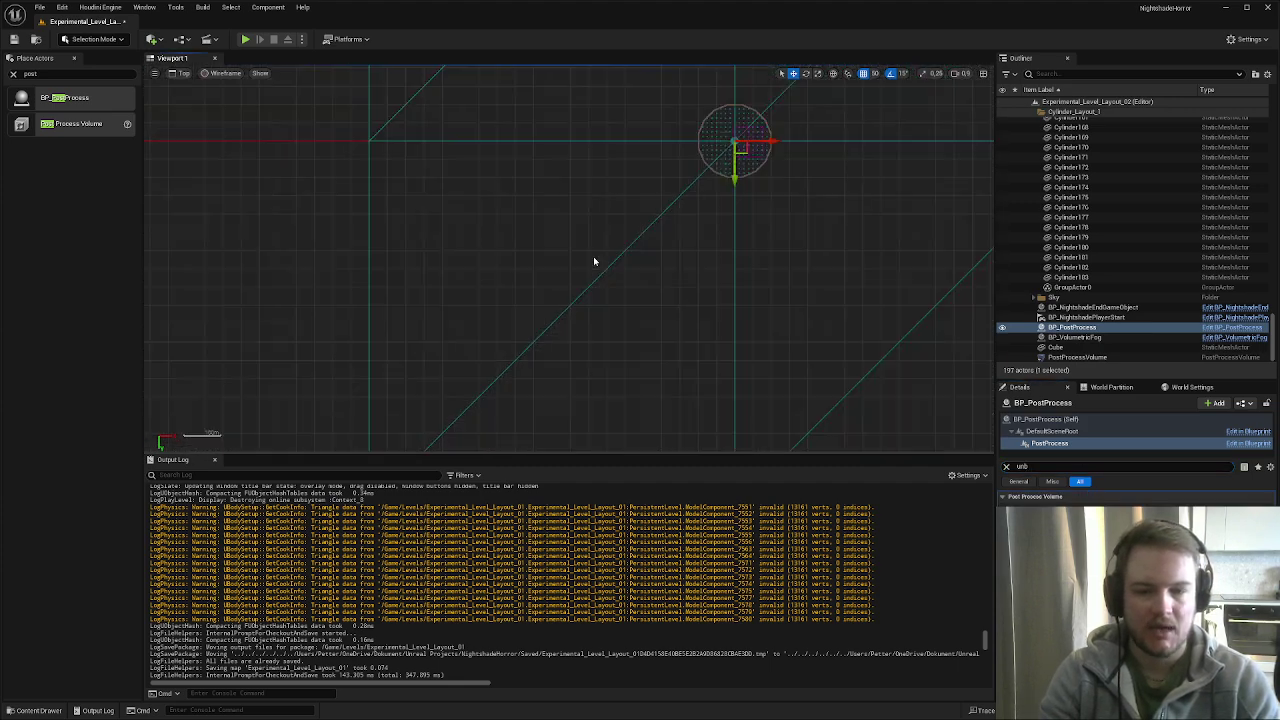
{"action": "scroll", "coordinate": [593, 261], "scroll_direction": "down", "scroll_amount": 2}
- Check the filtered settings of the PostProcessVolume and its BrushComponent, with the volume framed in the view
{"action": "left_click", "coordinate": [1075, 357]}
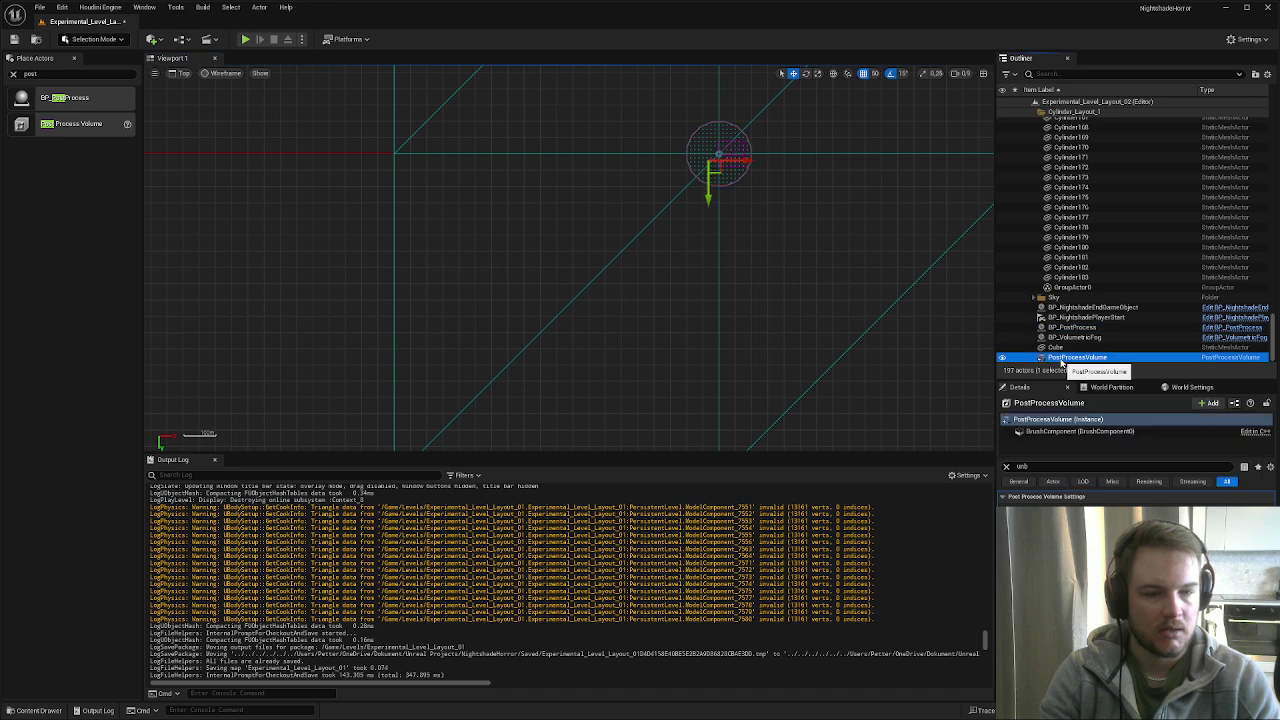
{"action": "key", "text": "f"}
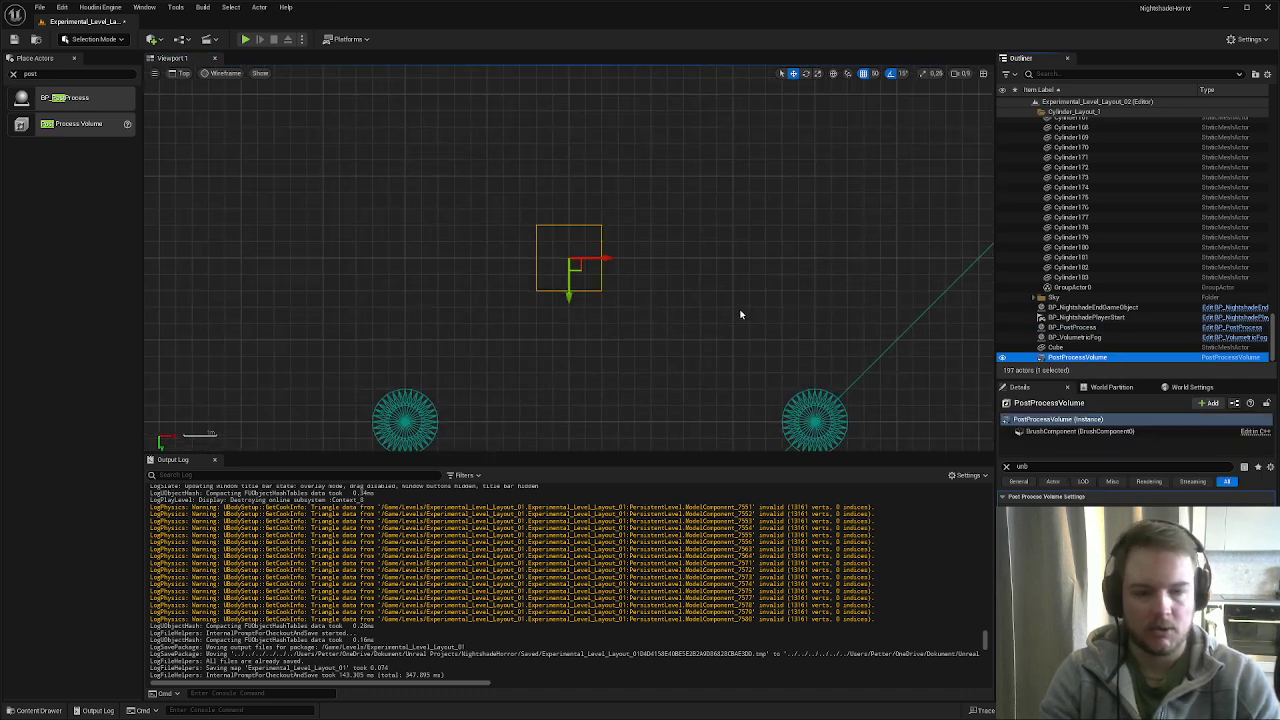
{"action": "left_click", "coordinate": [1118, 511]}
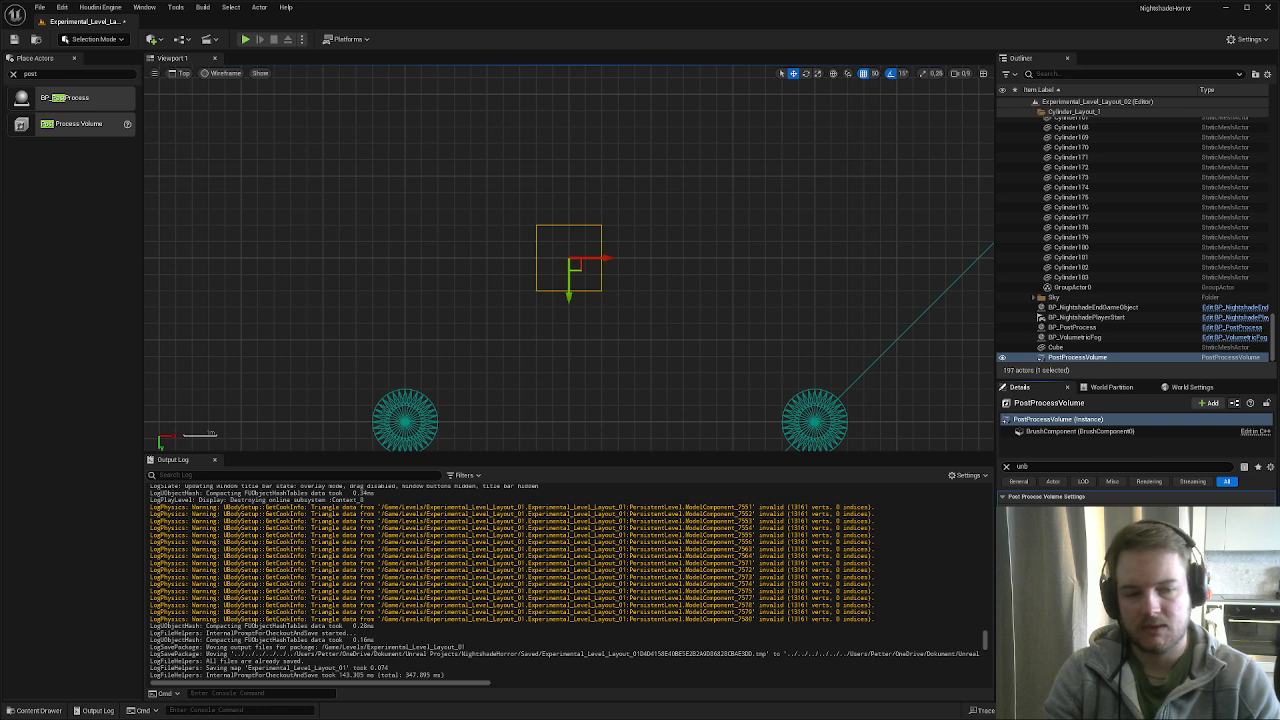
{"action": "left_click", "coordinate": [1100, 432]}
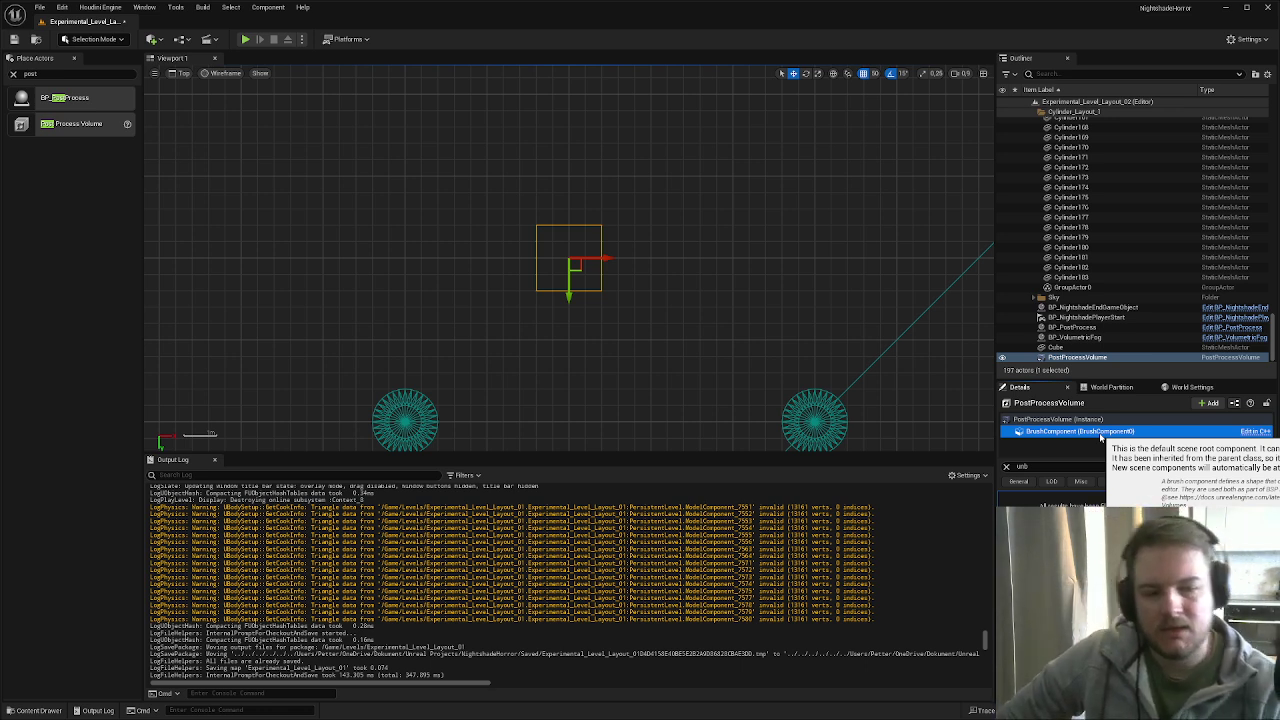
{"action": "left_click", "coordinate": [1100, 420]}
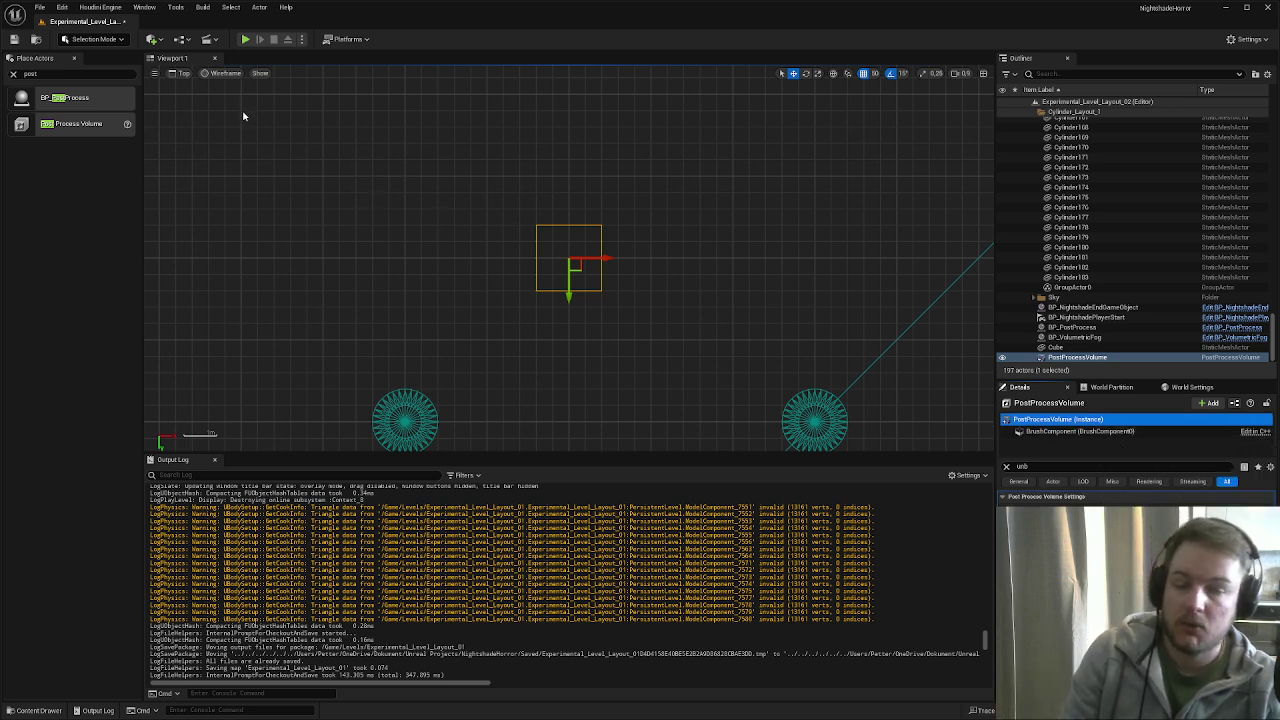
- Try to convert the PostProcessVolume to a Blueprint class
{"action": "left_click", "coordinate": [211, 43]}
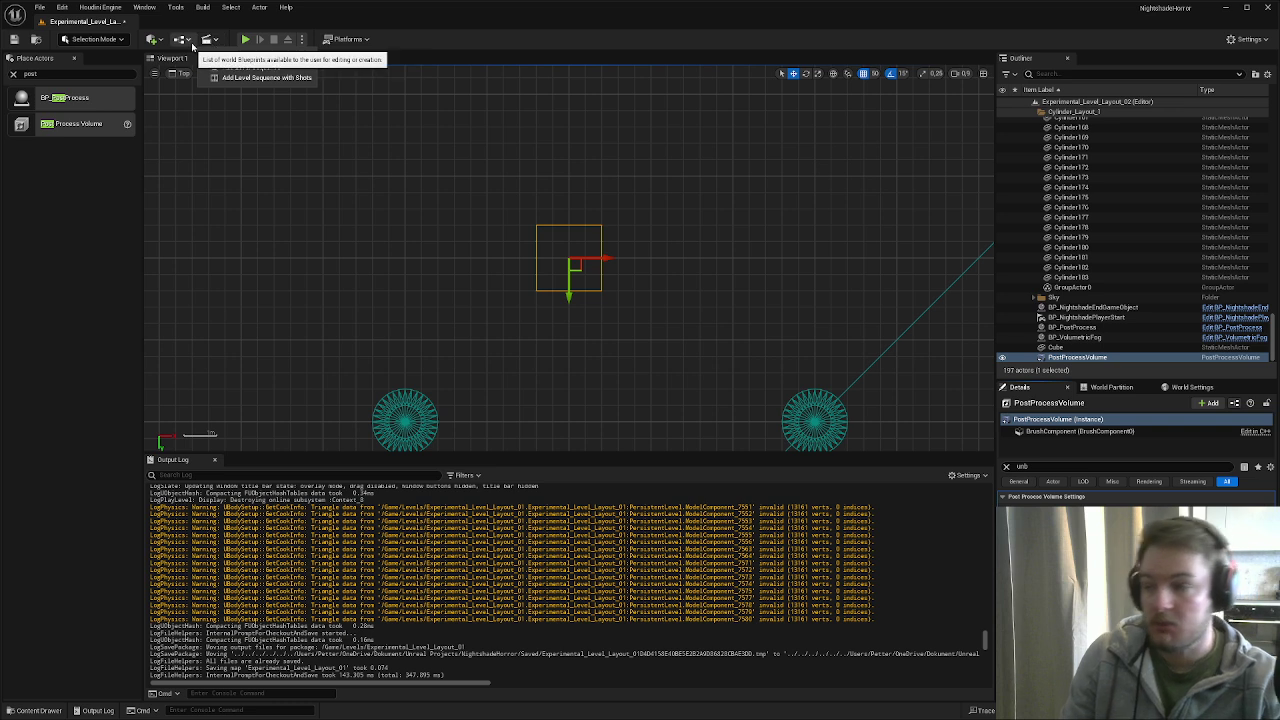
{"action": "left_click", "coordinate": [192, 45]}
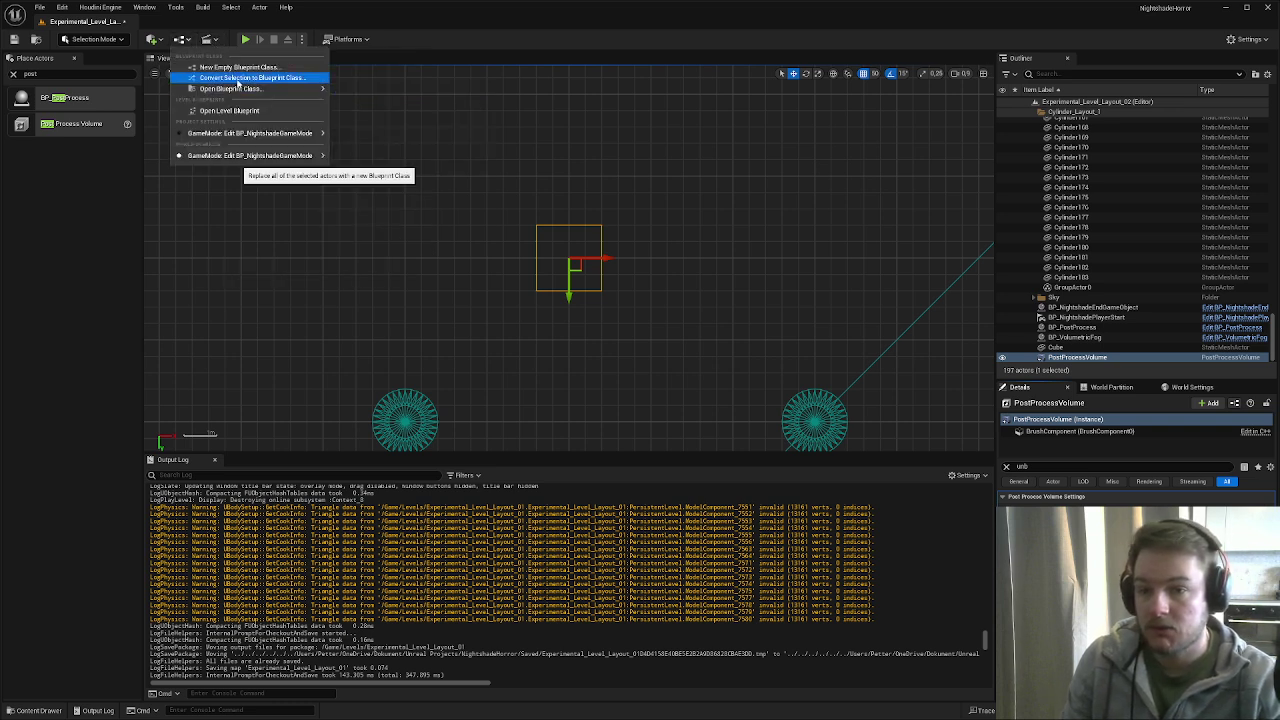
{"action": "left_click", "coordinate": [237, 78]}
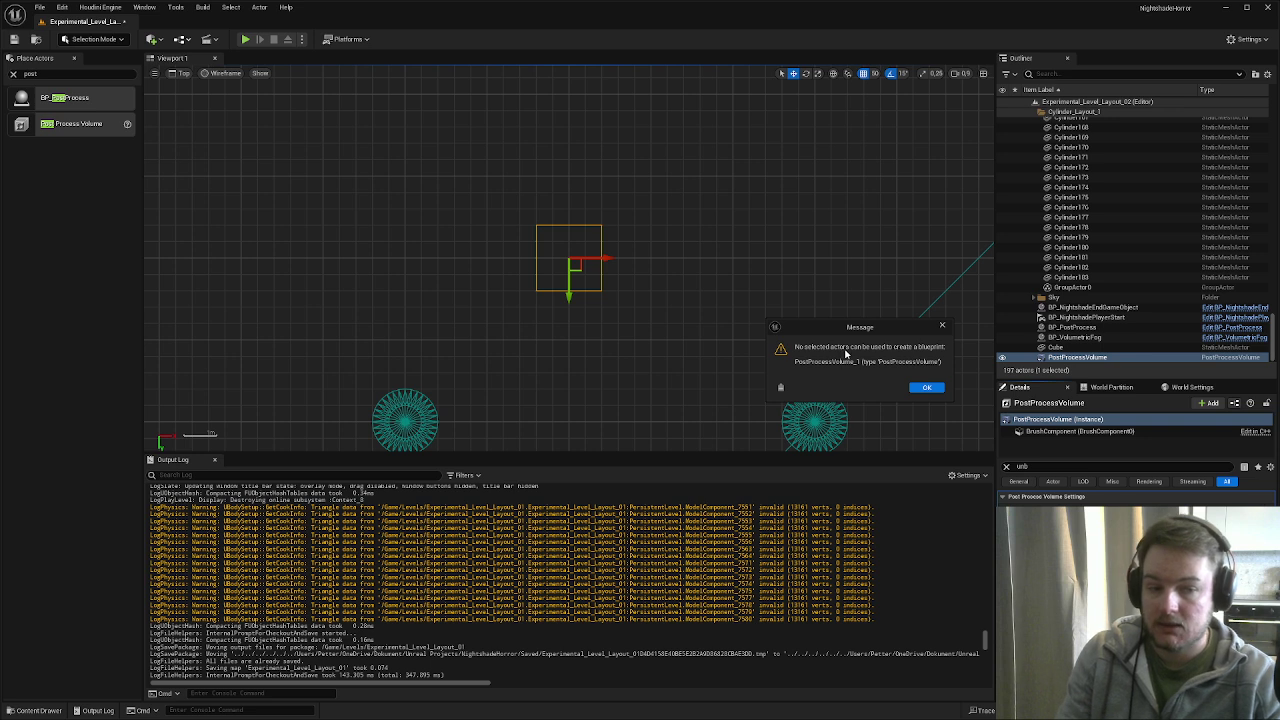
{"action": "left_click", "coordinate": [925, 389]}
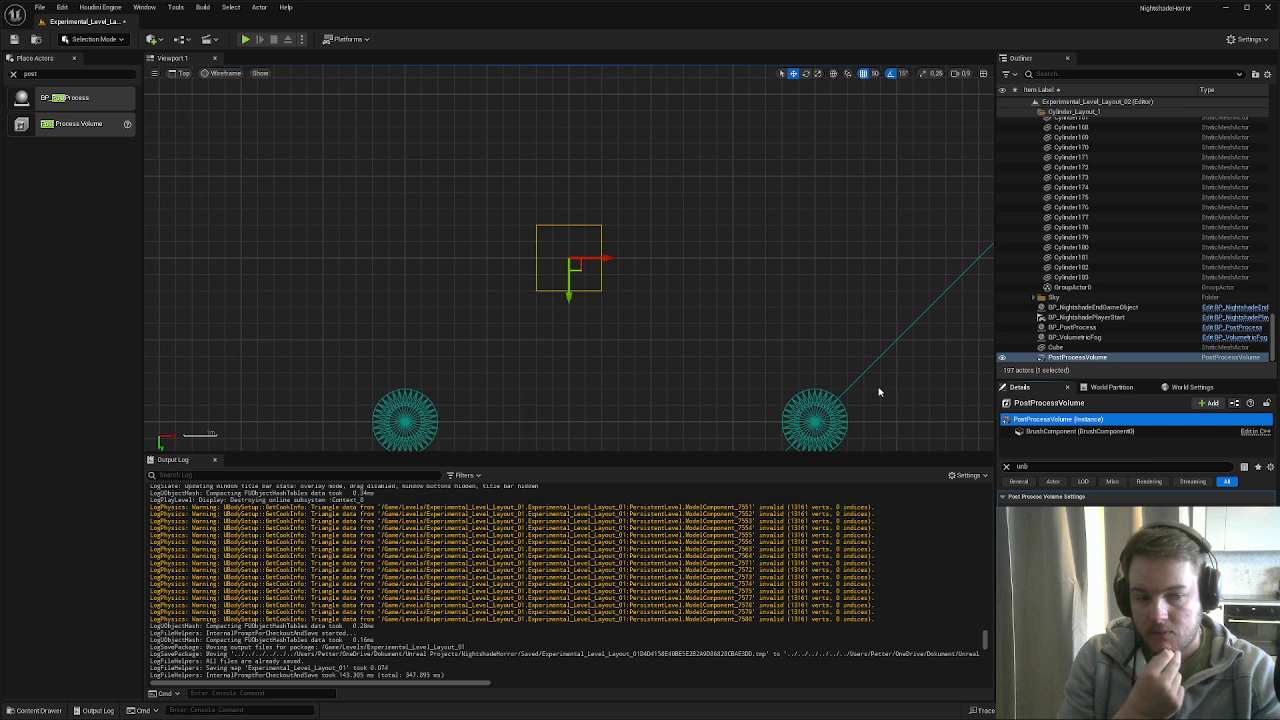
- Clear the property filter and show only the modified properties of BP_PostProcess's PostProcess component
{"action": "left_click", "coordinate": [1140, 327]}
{"action": "left_click", "coordinate": [1120, 443]}
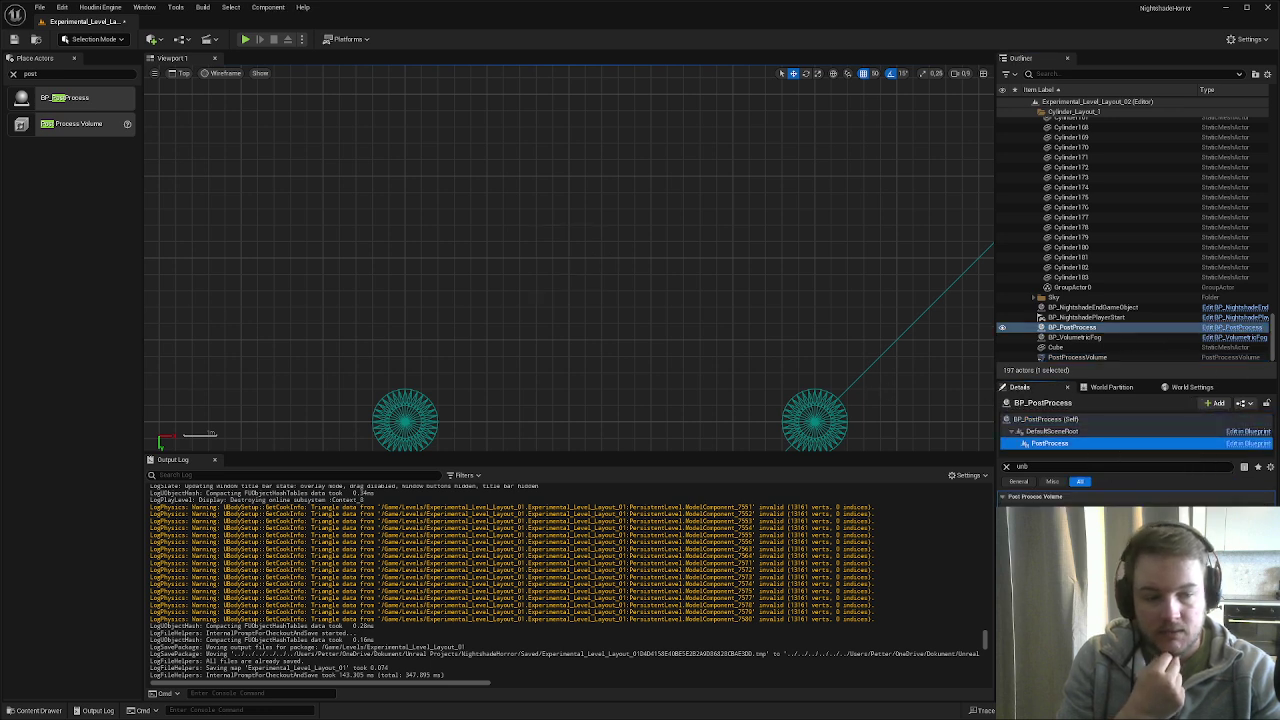
{"action": "left_click", "coordinate": [1007, 466]}
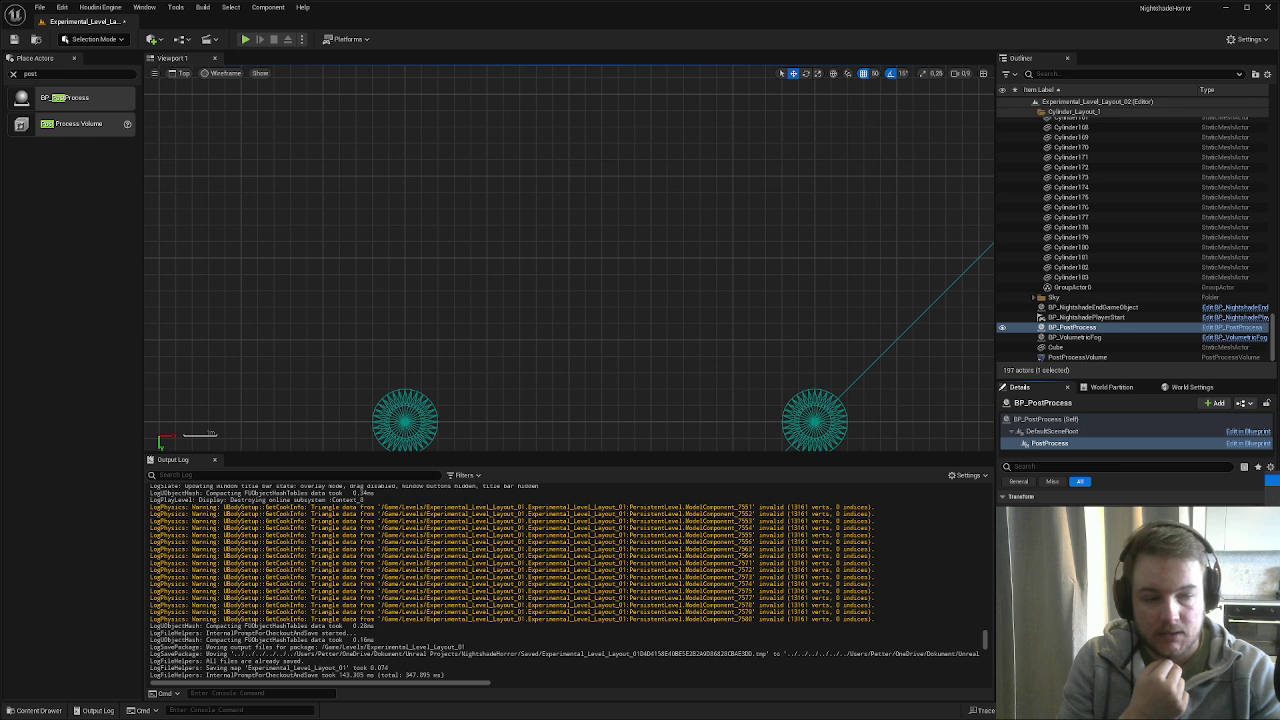
{"action": "left_click", "coordinate": [1186, 514]}
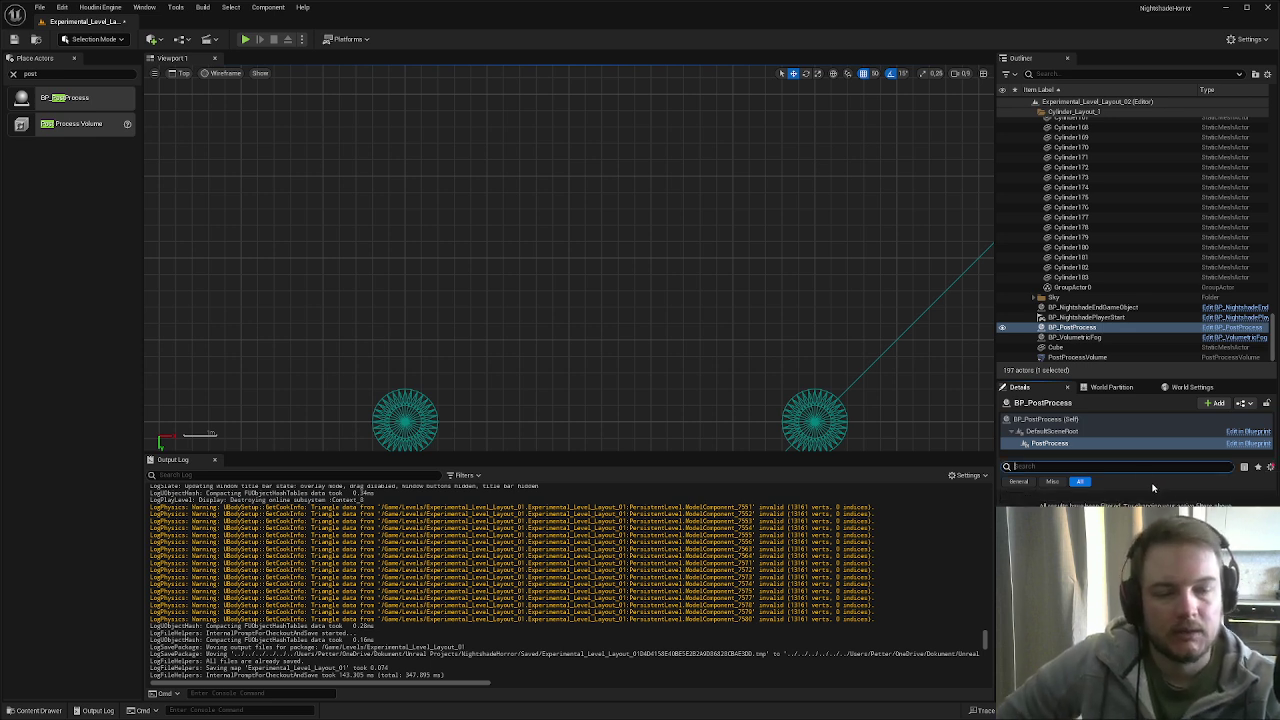
{"action": "left_click", "coordinate": [1085, 446]}
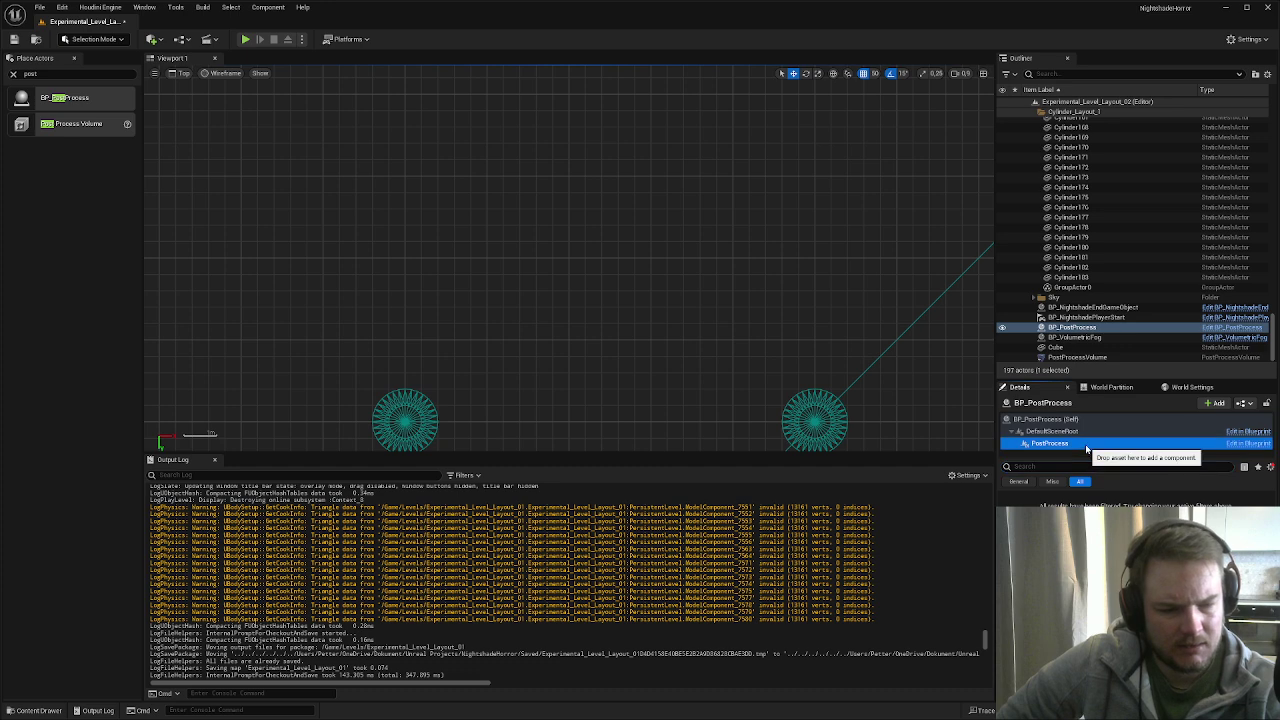
- Open the BP_PostProcess Blueprint docked beside the level and show only its PostProcess component's modified properties
{"action": "left_click", "coordinate": [1219, 329]}
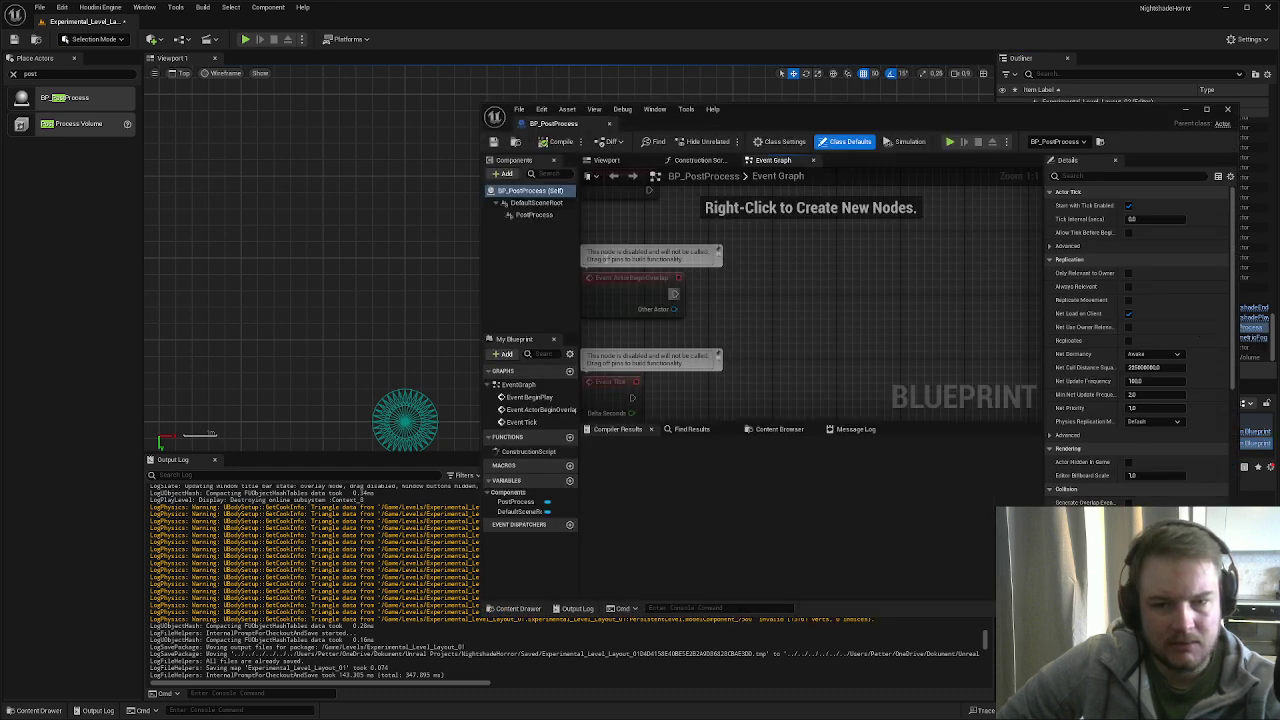
{"action": "left_click_drag", "start_coordinate": [545, 127], "coordinate": [180, 25]}
{"action": "left_click", "coordinate": [75, 113]}
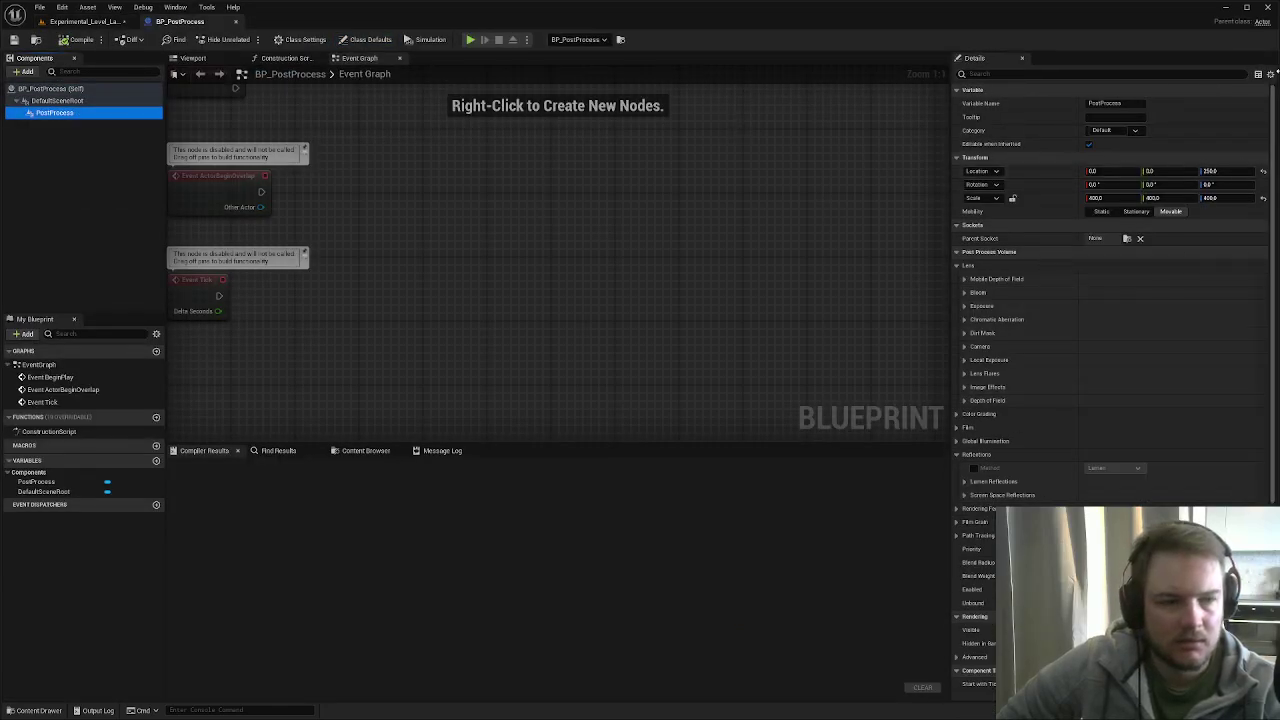
{"action": "left_click", "coordinate": [1270, 74]}
{"action": "left_click", "coordinate": [1273, 93]}
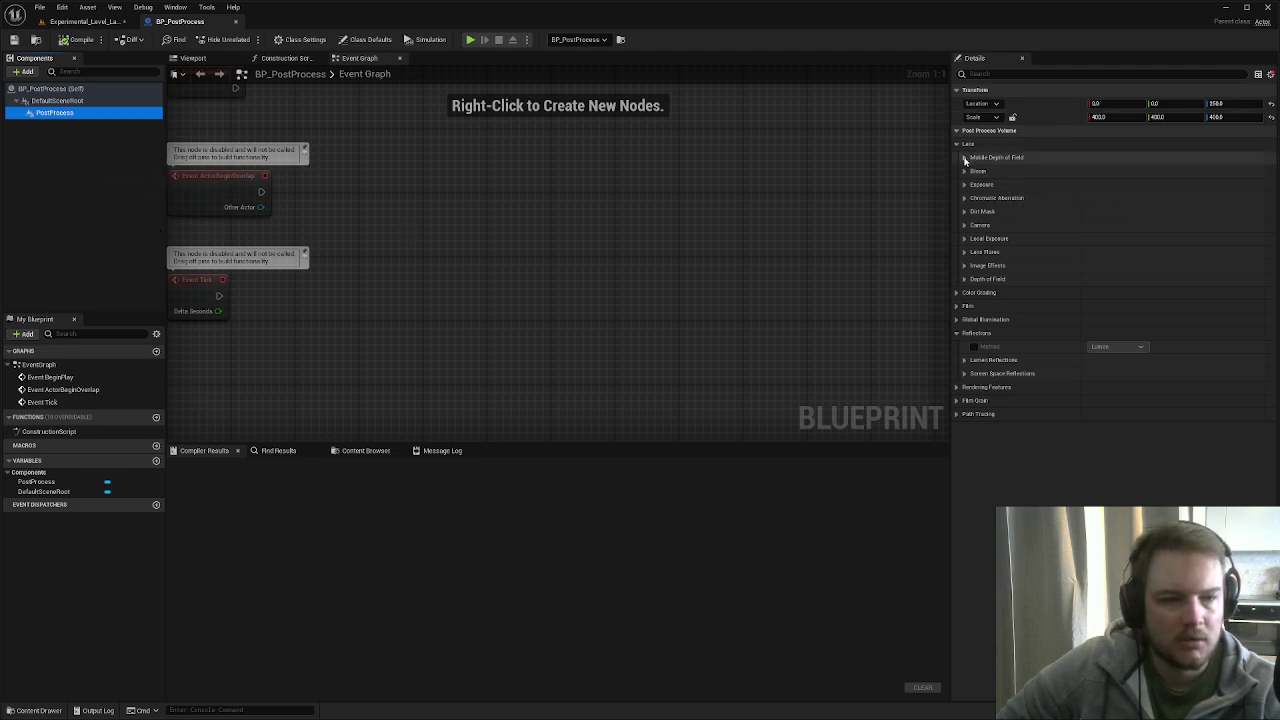
- Search the PostProcess component's properties for "expos" and compare the modified exposure settings with the full list, clearing the search at the end
{"action": "left_click", "coordinate": [1018, 73]}
{"action": "type", "text": "expos"}
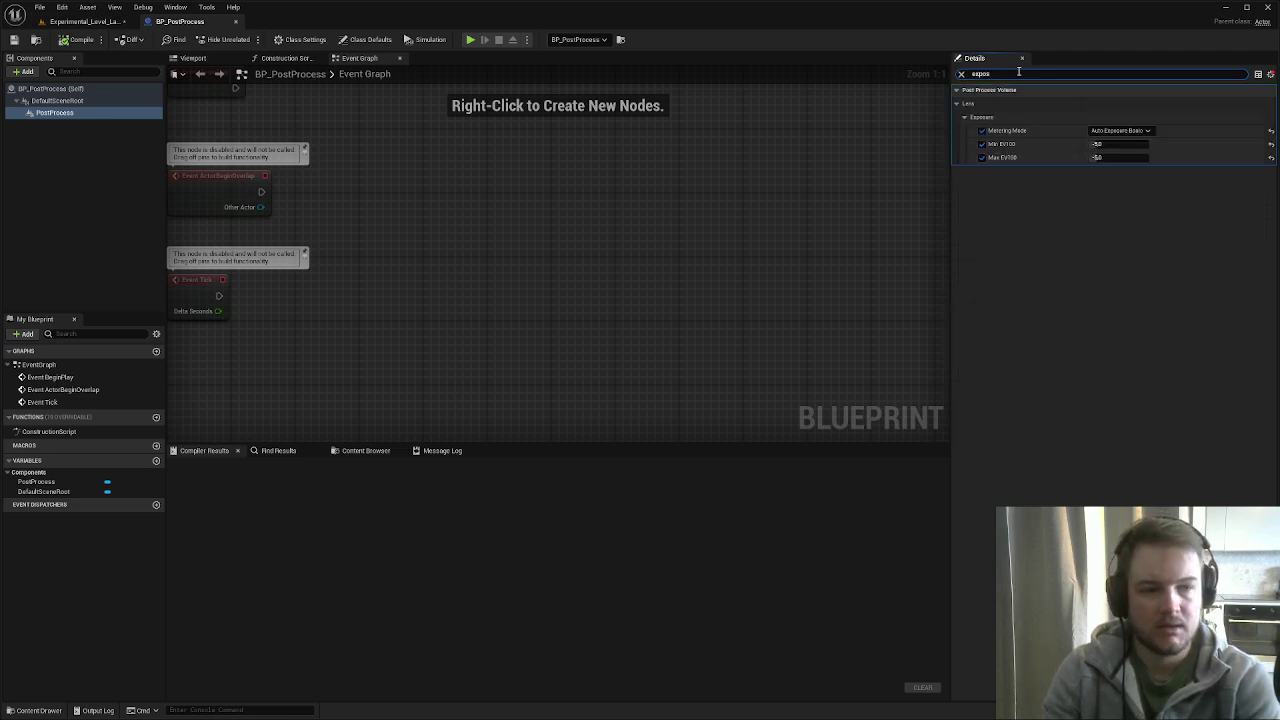
{"action": "left_click", "coordinate": [1268, 74]}
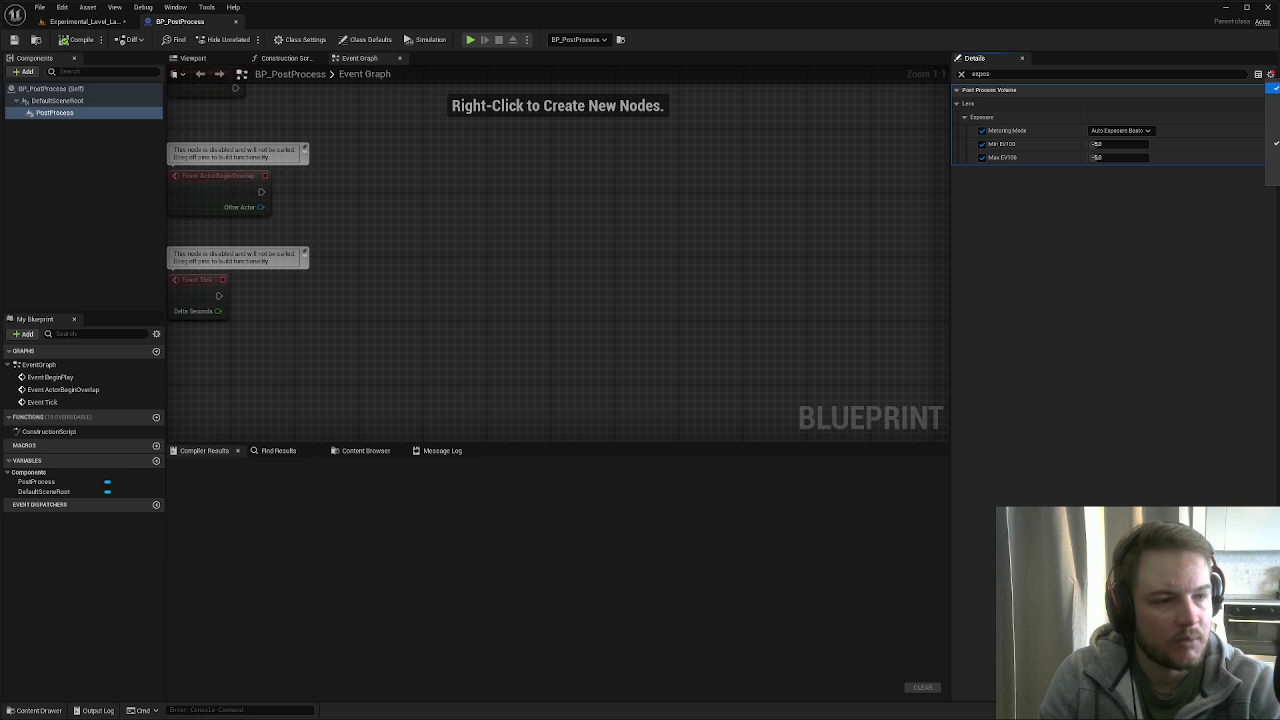
{"action": "left_click", "coordinate": [1273, 88]}
{"action": "left_click", "coordinate": [1270, 74]}
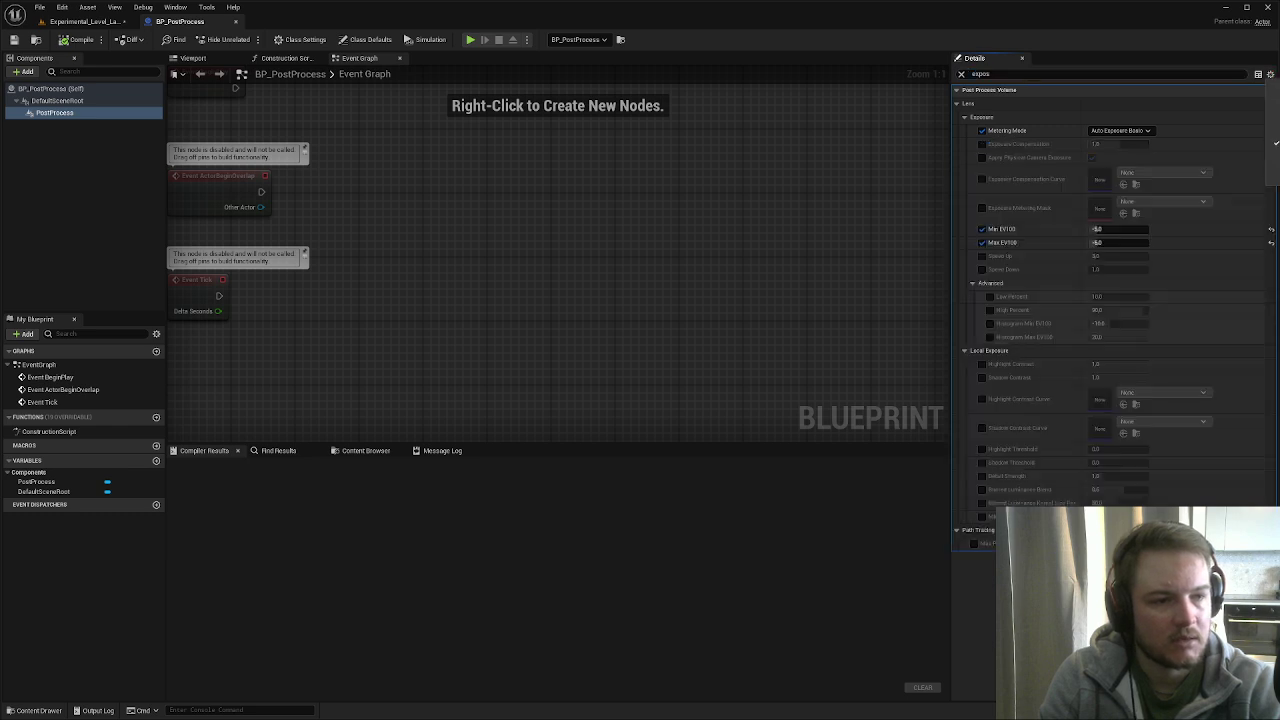
{"action": "left_click", "coordinate": [1272, 87]}
{"action": "left_click", "coordinate": [962, 74]}
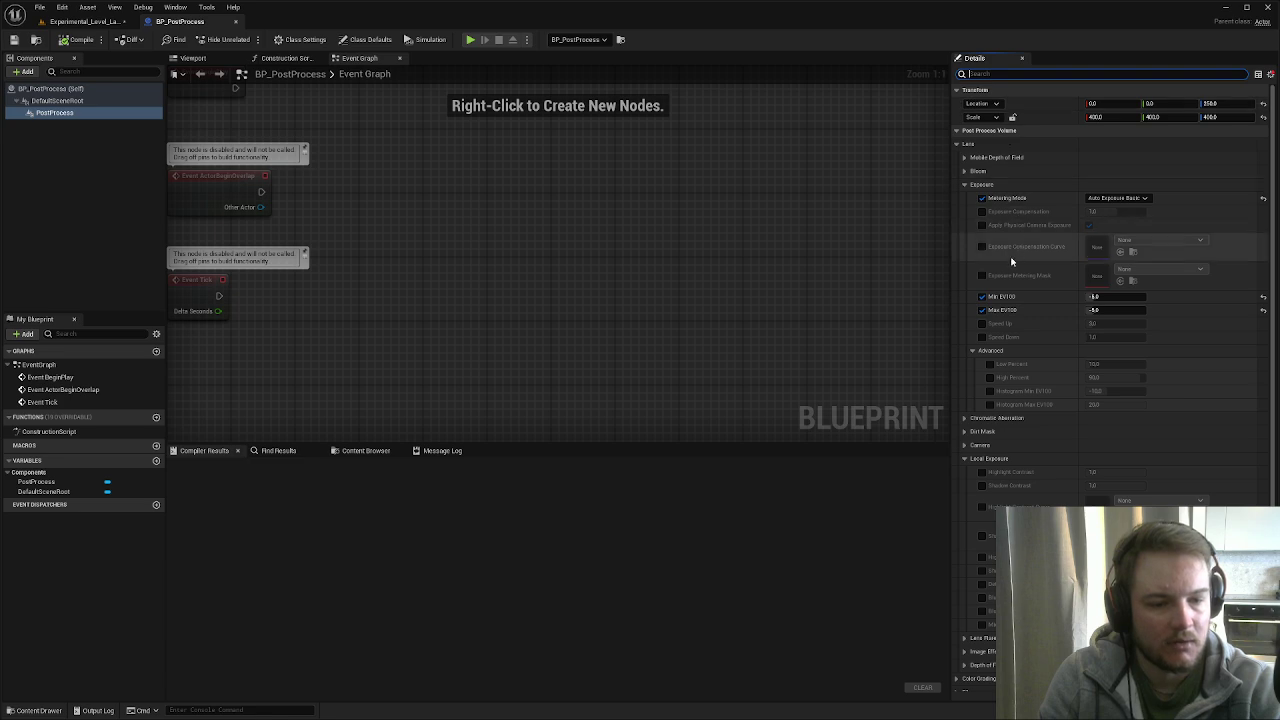
- Check the Camera category of BP_PostProcess's PostProcess component and collapse the category again, comparing the Blueprint with the level
{"action": "left_click", "coordinate": [964, 445]}
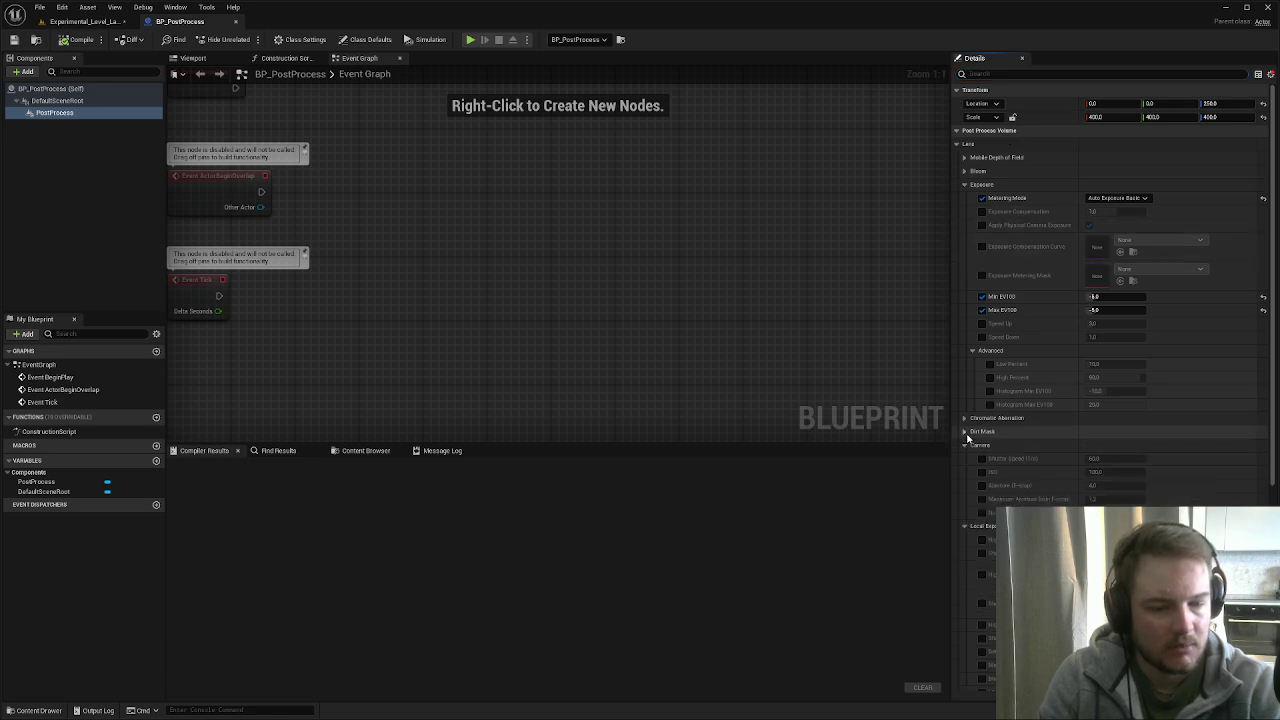
{"action": "left_click", "coordinate": [965, 445]}
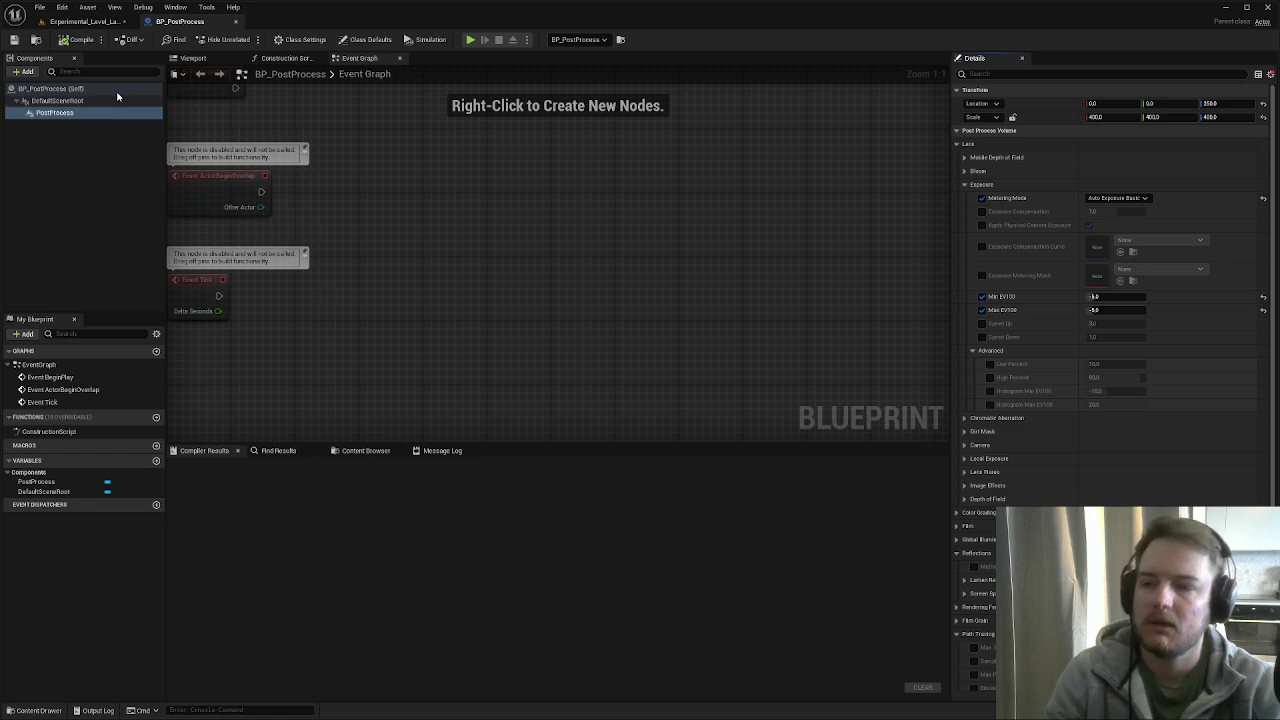
{"action": "left_click", "coordinate": [85, 21]}
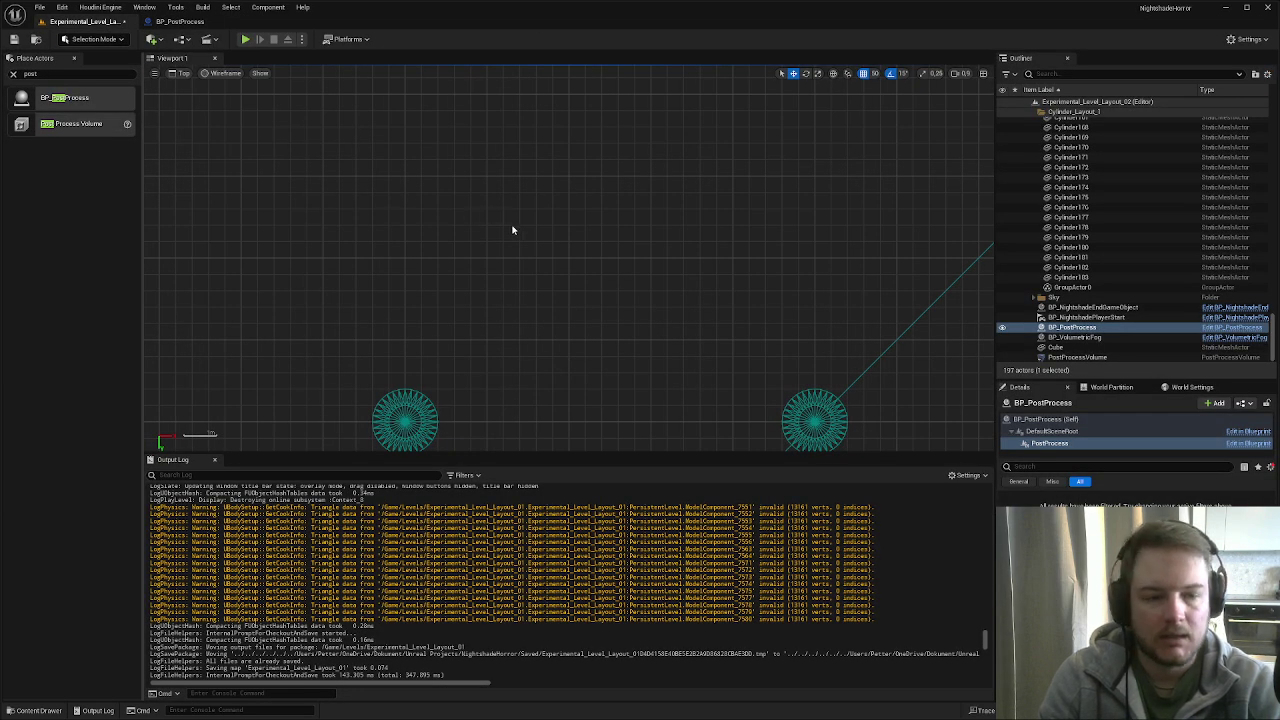
{"action": "left_click", "coordinate": [165, 22]}
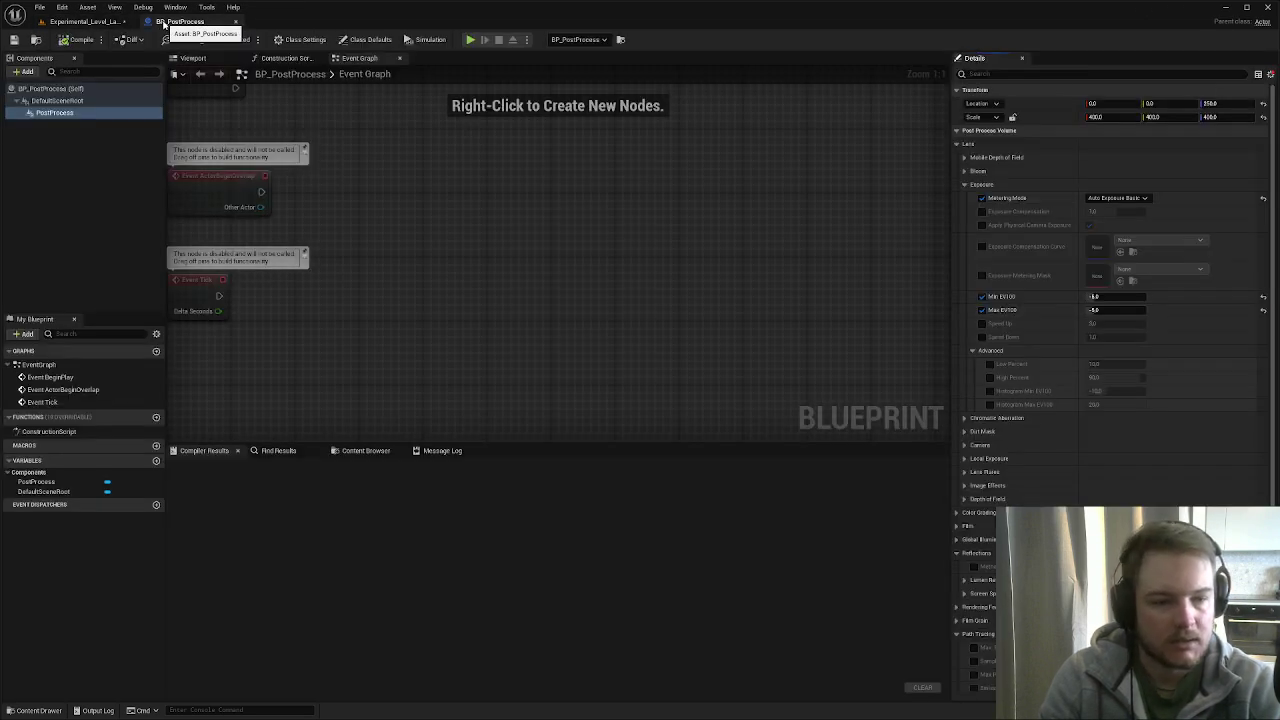
- Return to the level and delete the BP_PostProcess actor from it
{"action": "left_click", "coordinate": [85, 21]}
{"action": "right_click_drag", "start_coordinate": [571, 200], "coordinate": [523, 140]}
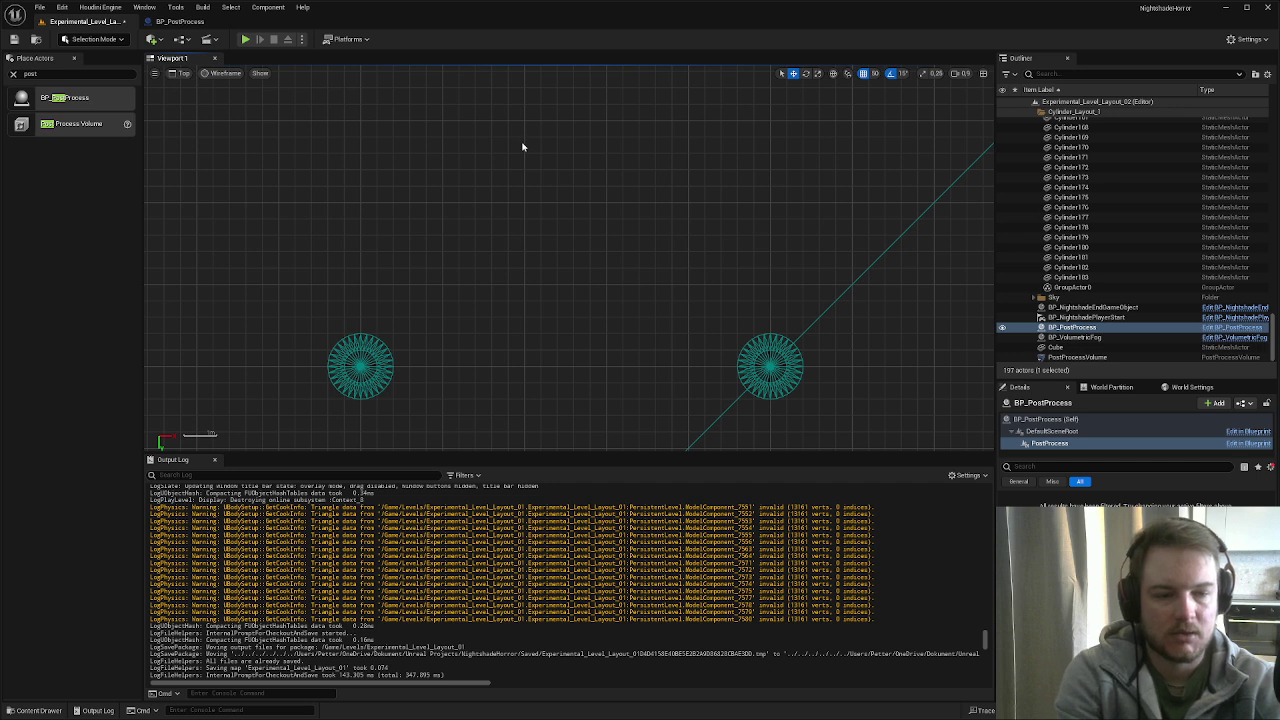
{"action": "left_click", "coordinate": [1080, 307]}
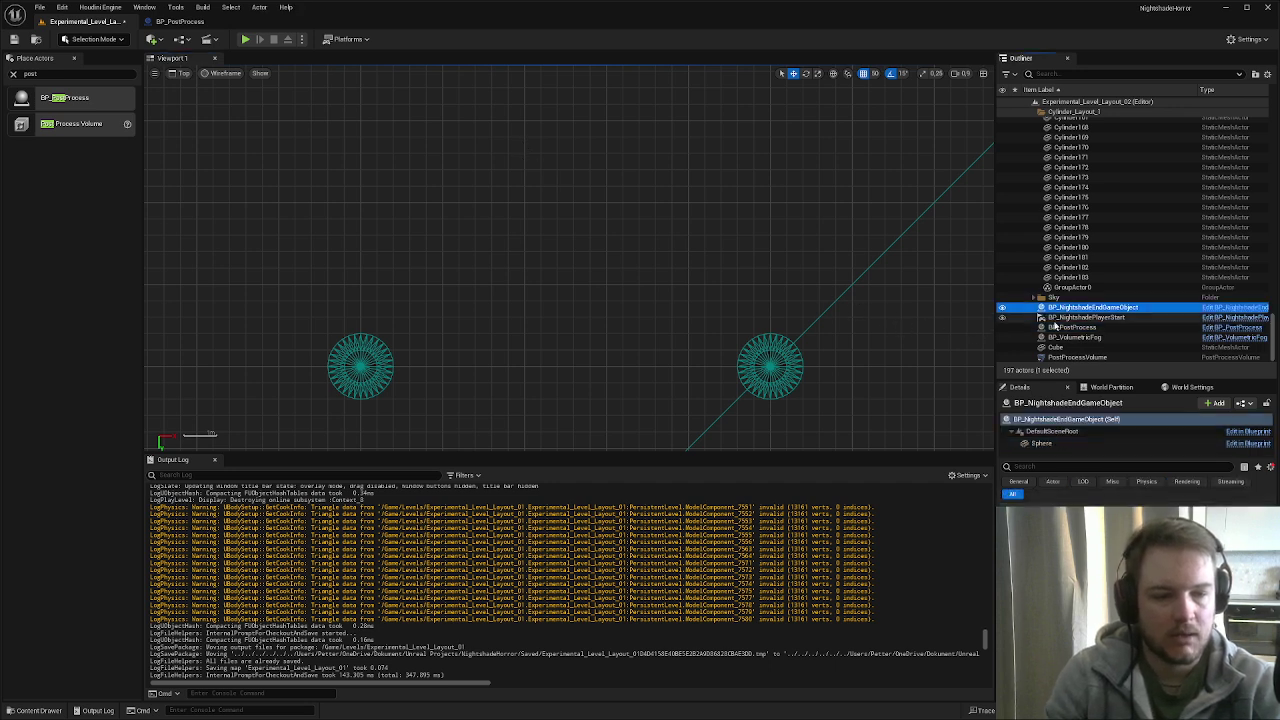
{"action": "left_click", "coordinate": [1070, 327]}
{"action": "key", "text": "Delete"}
- Select the PostProcessVolume actor in the level and search its properties for "expos"
{"action": "left_click", "coordinate": [1058, 357]}
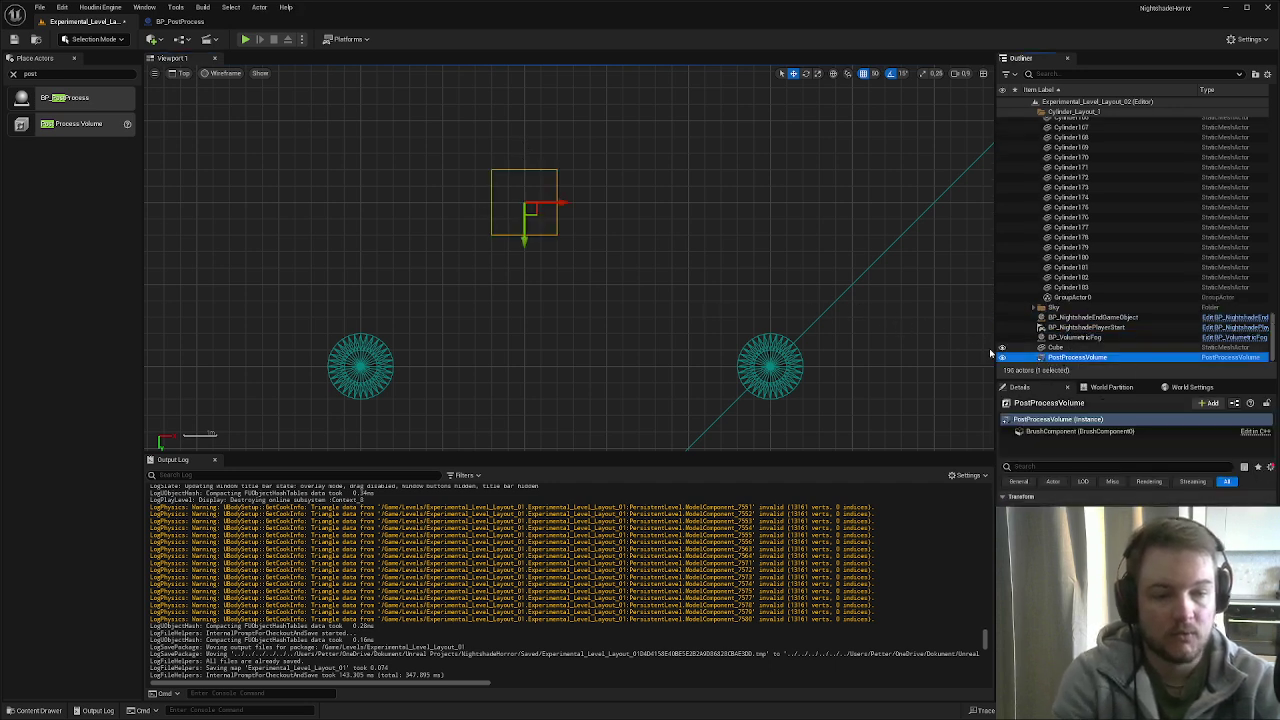
{"action": "left_click", "coordinate": [1263, 505]}
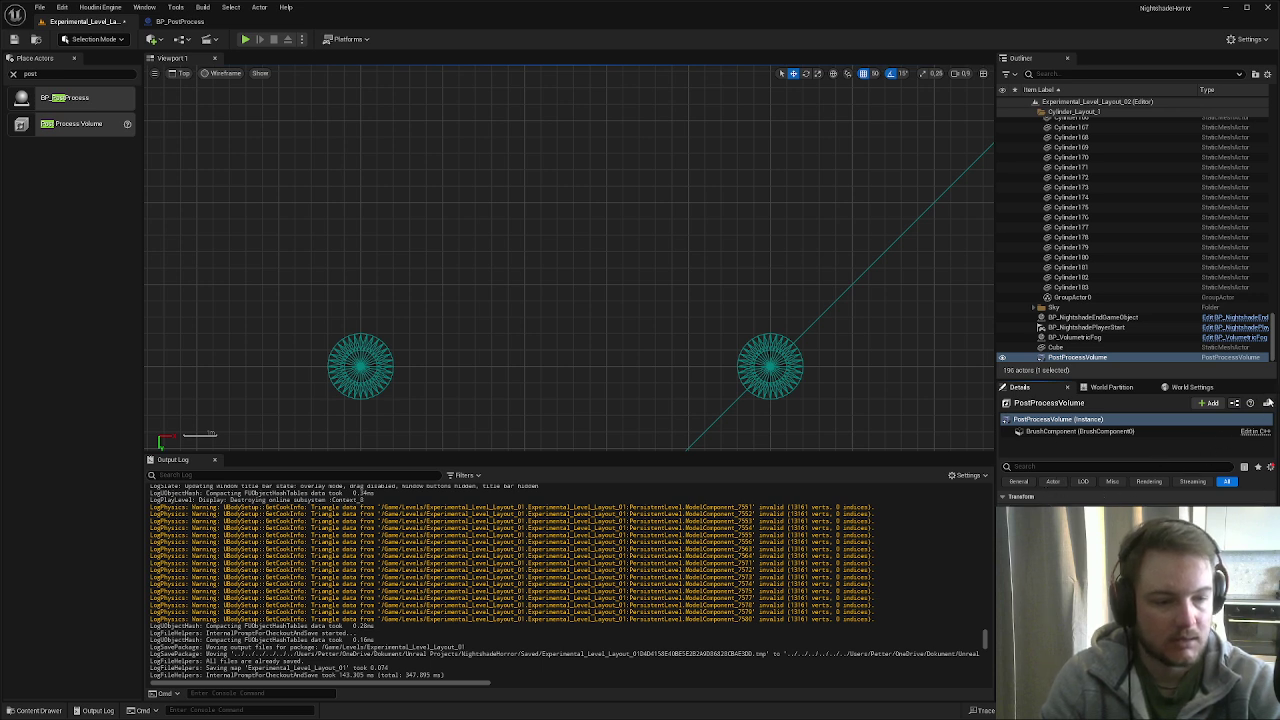
{"action": "left_click", "coordinate": [1115, 466]}
{"action": "type", "text": "expos"}
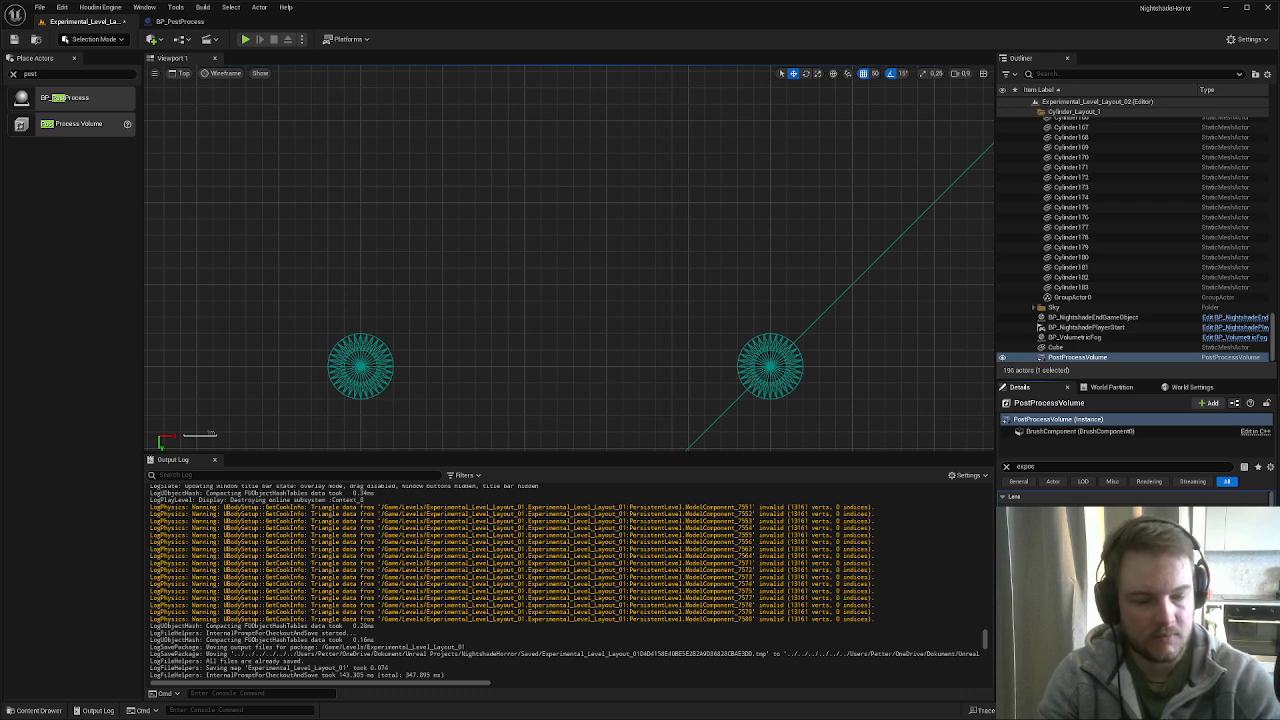
- Clear the property search and enlarge the PostProcessVolume until it encloses the entire circular pillar room in the top view
{"action": "key", "text": "f"}
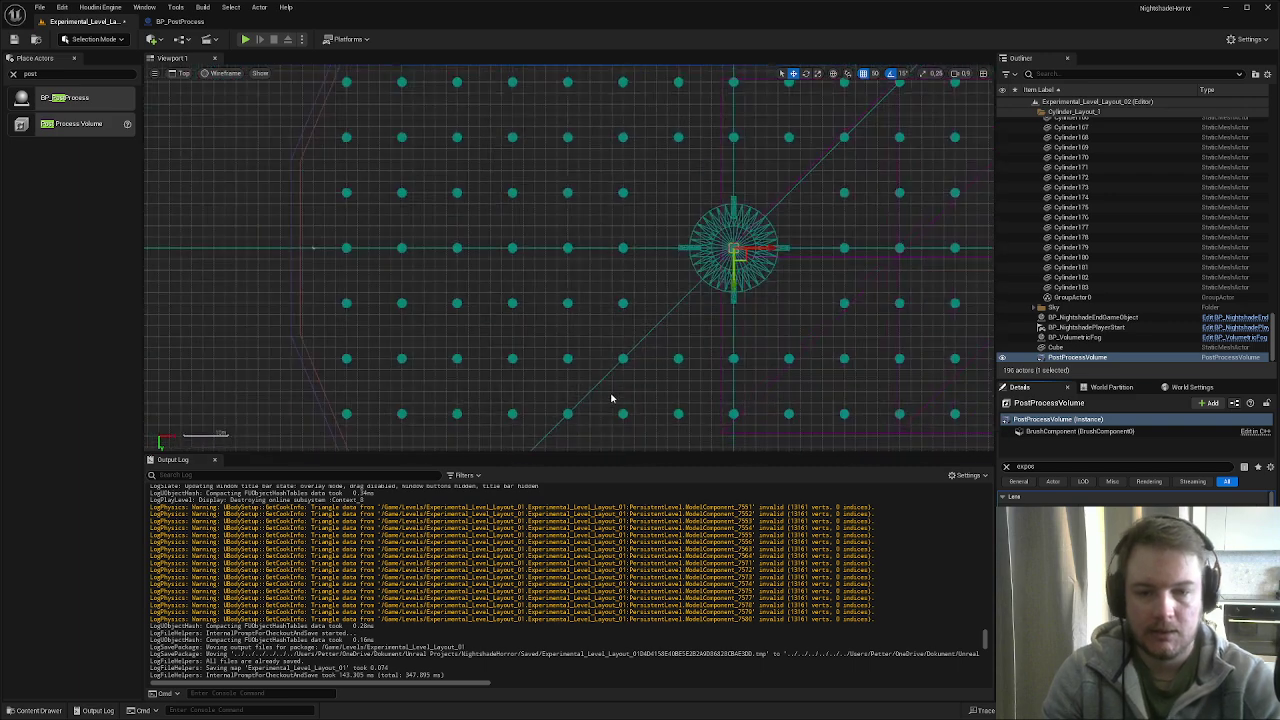
{"action": "scroll", "coordinate": [497, 366], "scroll_direction": "down", "scroll_amount": 6}
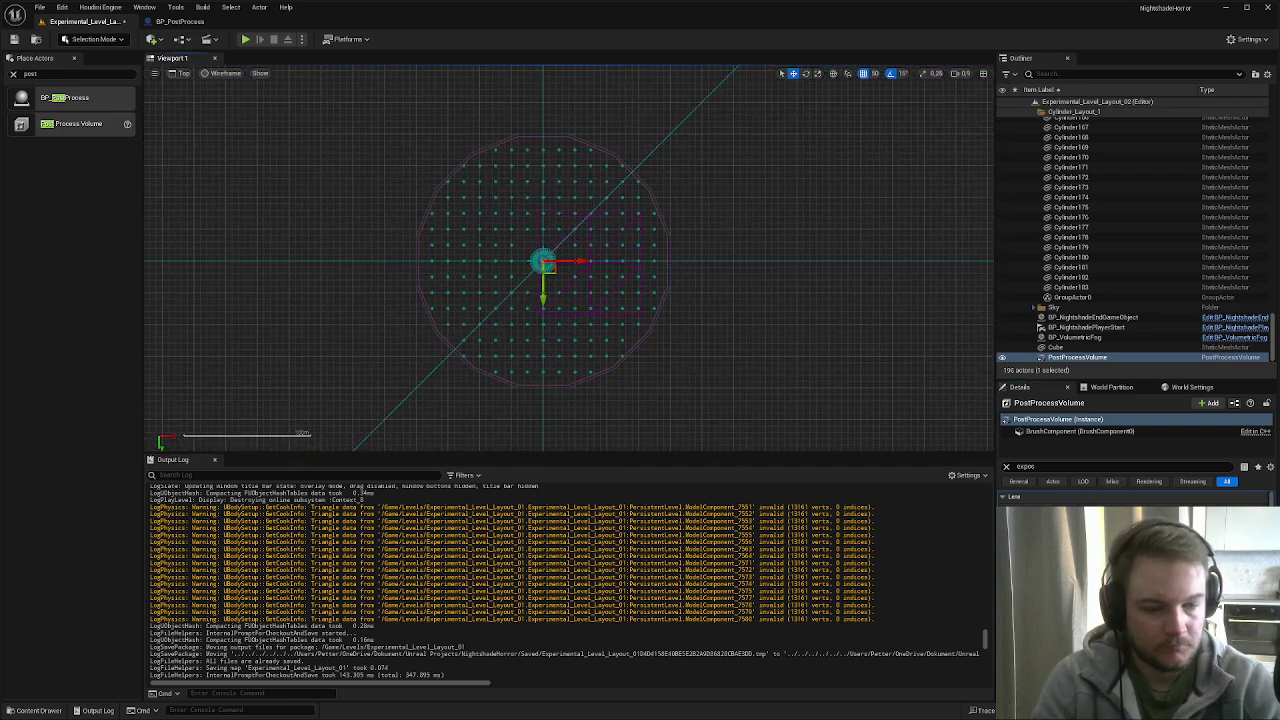
{"action": "left_click", "coordinate": [1006, 466]}
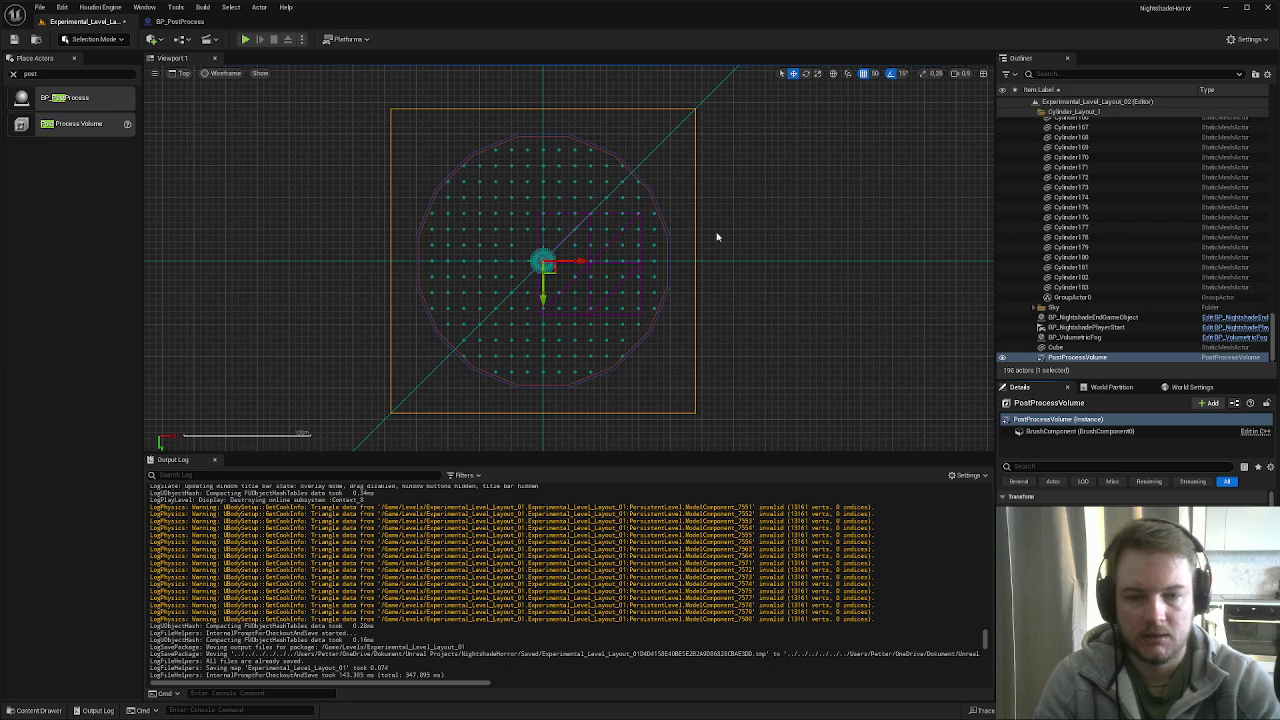
- Raise the PostProcessVolume in the left view until its lower edge sits just below the floor of the pillar room
{"action": "right_click_drag", "start_coordinate": [717, 237], "coordinate": [631, 219]}
{"action": "key", "text": "alt+k"}
{"action": "scroll", "coordinate": [633, 228], "scroll_direction": "up", "scroll_amount": 5}
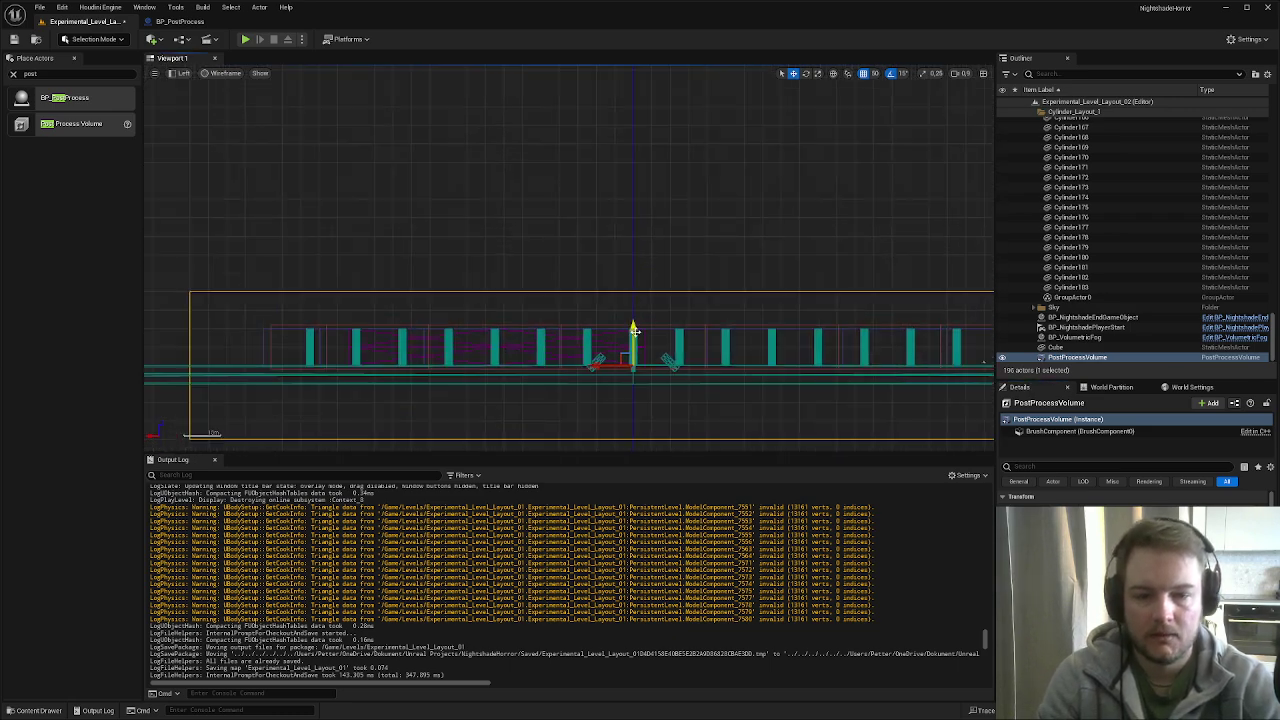
{"action": "left_click_drag", "start_coordinate": [636, 297], "coordinate": [640, 281]}
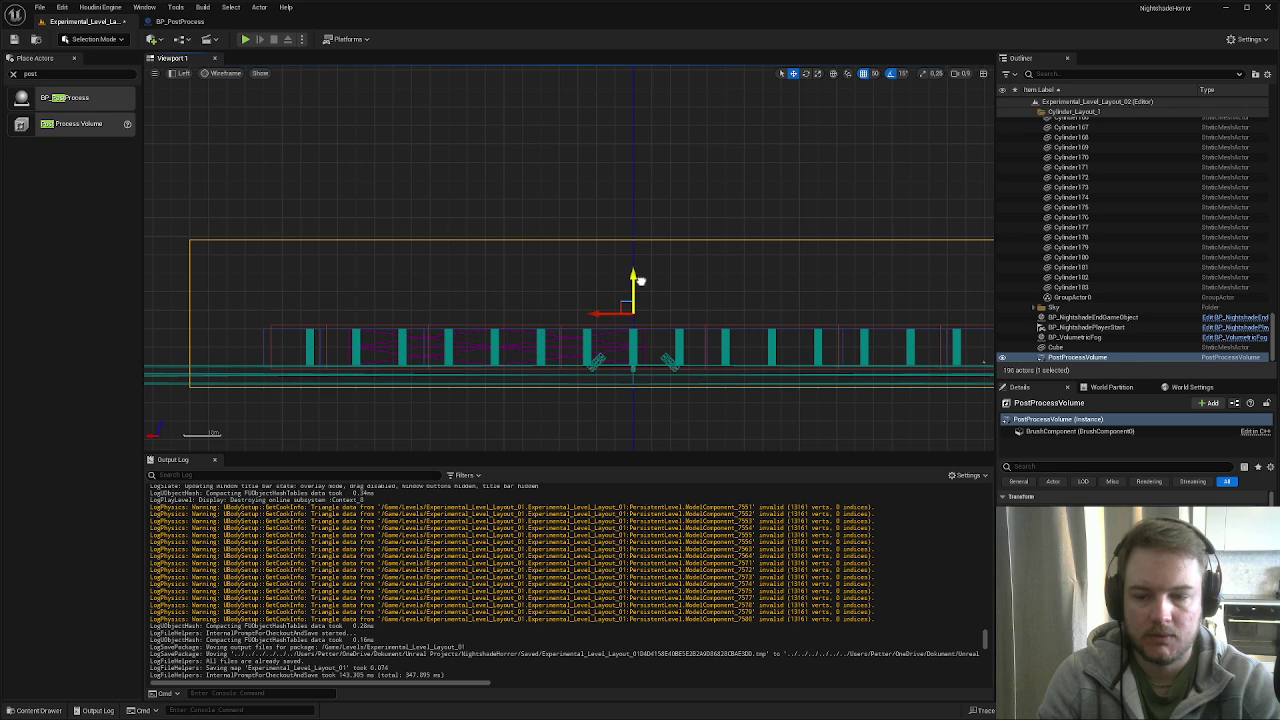
- Examine the PostProcessVolume's bounds around the whole pillar room in the lit perspective view
{"action": "key", "text": "alt+g"}
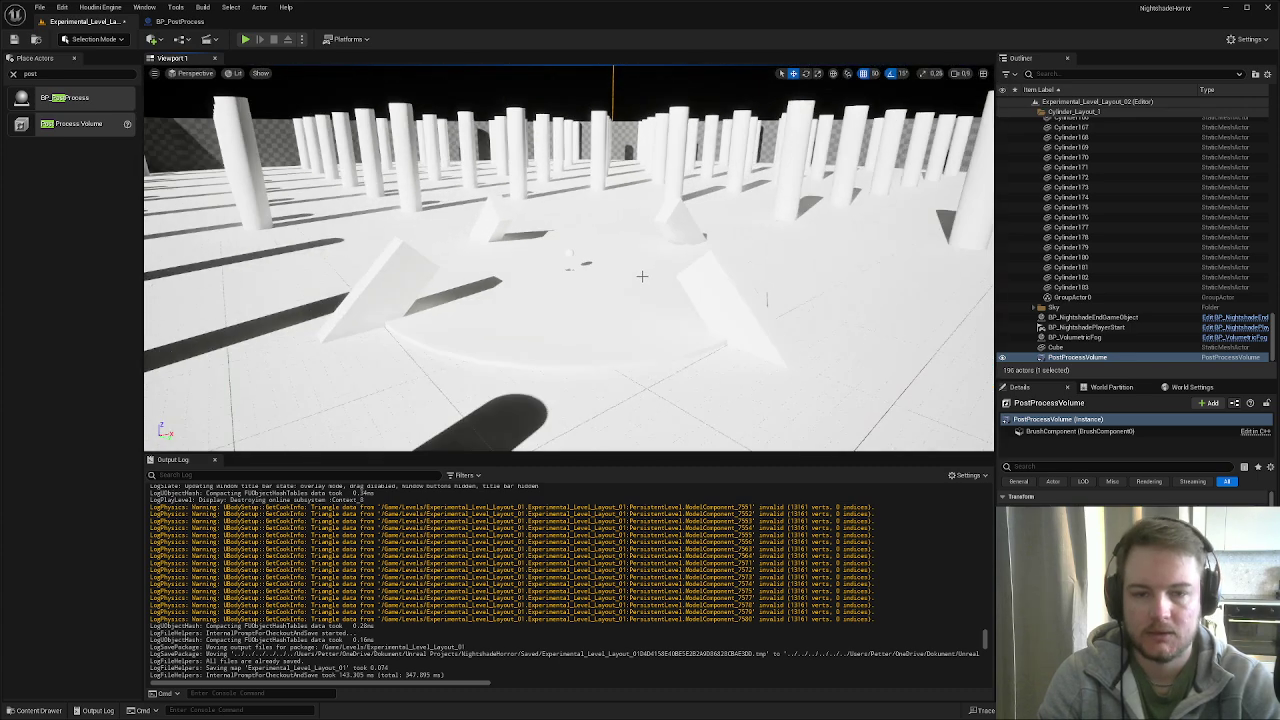
{"action": "right_click_drag", "start_coordinate": [569, 258], "coordinate": [700, 262]}
{"action": "scroll", "coordinate": [569, 258], "scroll_direction": "up", "scroll_amount": 3}
{"action": "right_click_drag", "start_coordinate": [568, 300], "coordinate": [568, 284]}
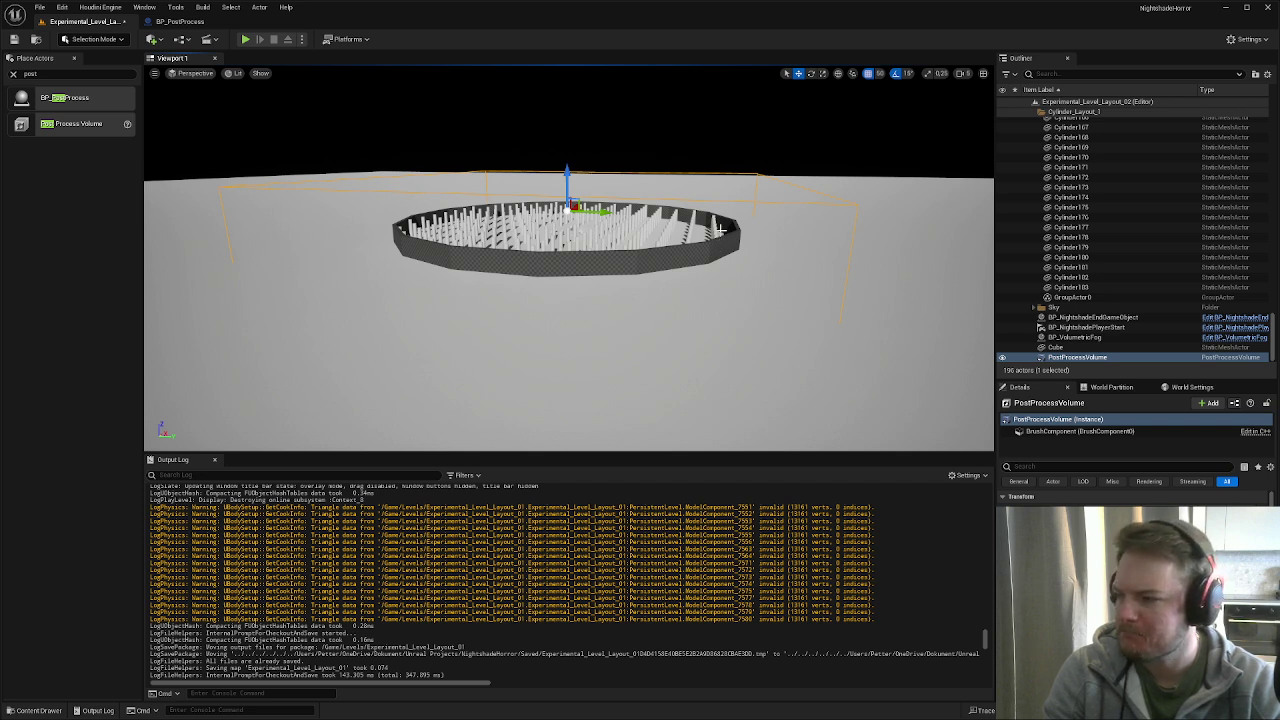
{"action": "right_click_drag", "start_coordinate": [600, 225], "coordinate": [650, 240]}
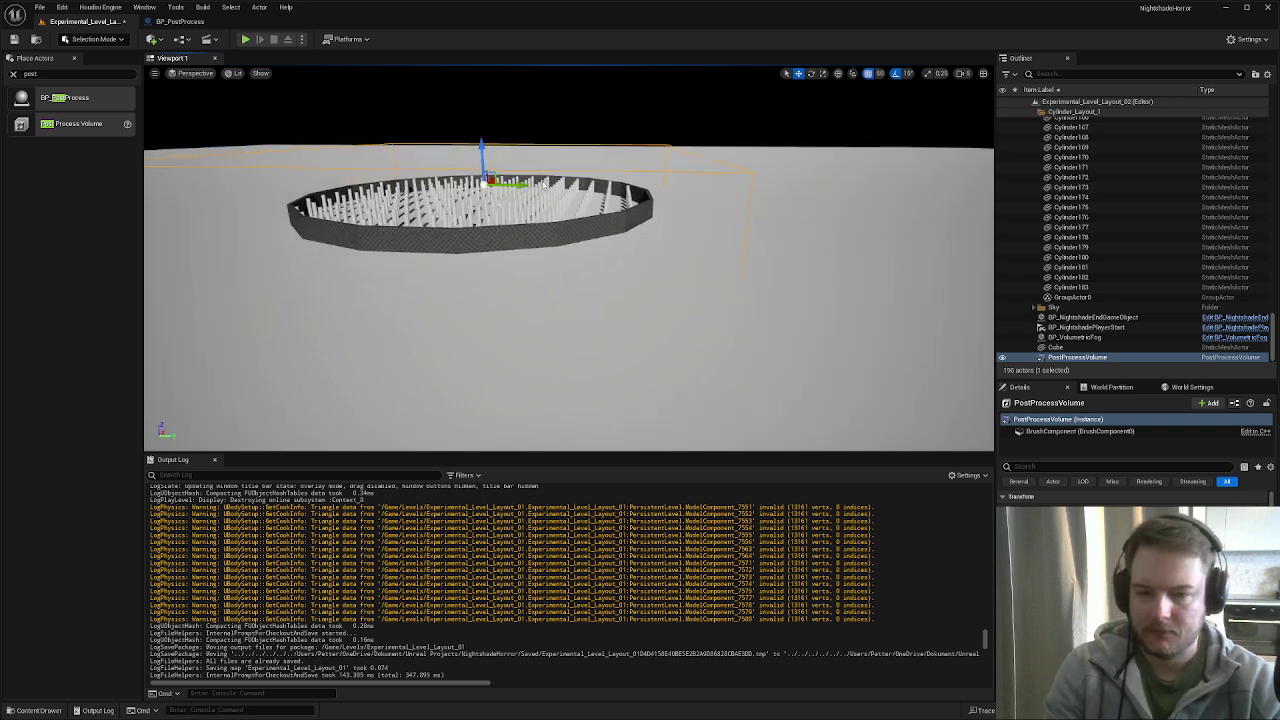
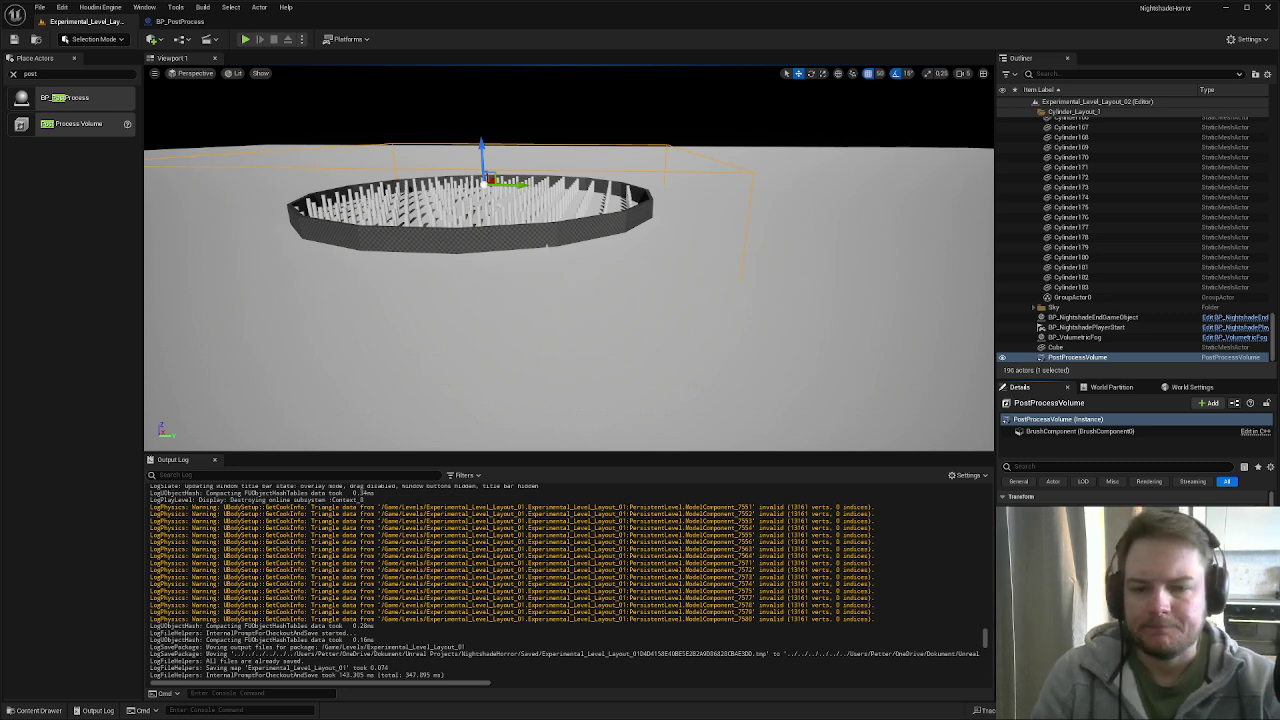
- Examine how far the PostProcessVolume extends around the pillar arena, in perspective and from above
{"action": "right_click_drag", "start_coordinate": [523, 245], "coordinate": [533, 400]}
{"action": "scroll", "coordinate": [523, 245], "scroll_direction": "down", "scroll_amount": 1}
{"action": "key", "text": "w"}
{"action": "scroll", "coordinate": [500, 290], "scroll_direction": "down", "scroll_amount": 1}
{"action": "scroll", "coordinate": [500, 290], "scroll_direction": "down", "scroll_amount": 1}
{"action": "key", "text": "w"}
{"action": "scroll", "coordinate": [500, 290], "scroll_direction": "up", "scroll_amount": 2}
{"action": "key", "text": "s"}
{"action": "key", "text": "a"}
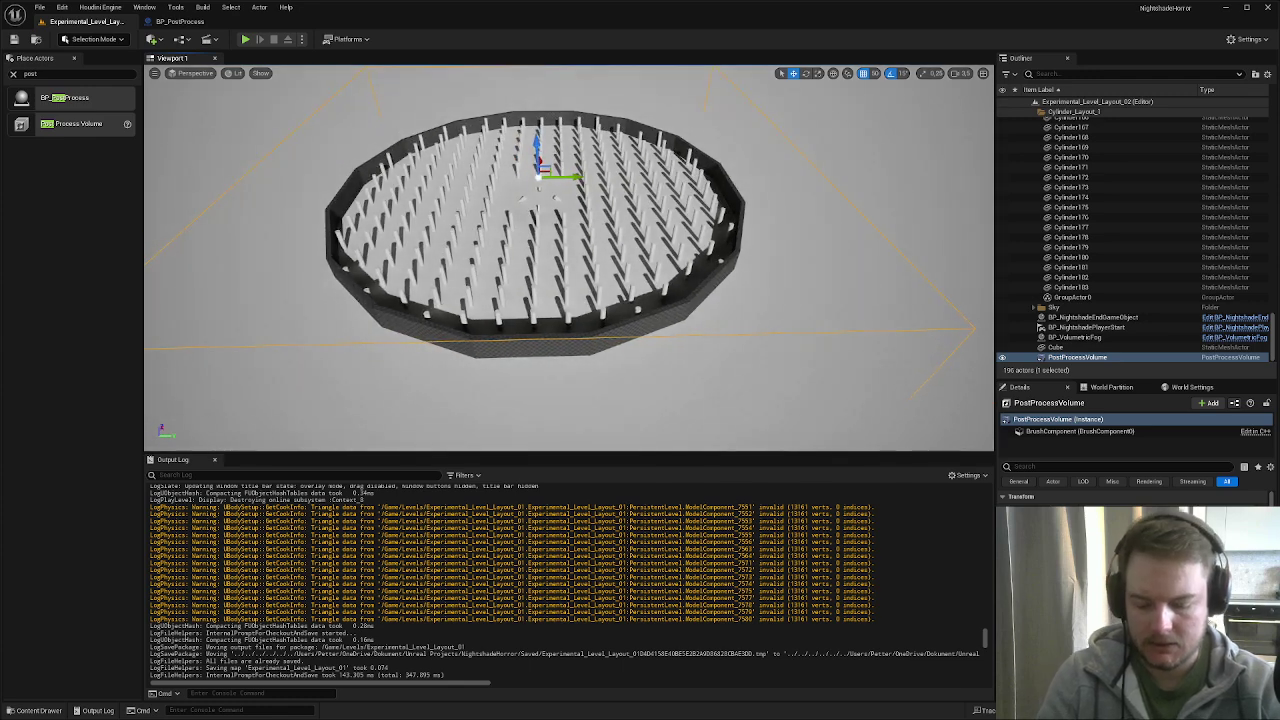
{"action": "key", "text": "alt+j"}
{"action": "scroll", "coordinate": [523, 246], "scroll_direction": "down", "scroll_amount": 6}
{"action": "right_click_drag", "start_coordinate": [523, 246], "coordinate": [604, 239]}
{"action": "scroll", "coordinate": [463, 240], "scroll_direction": "up", "scroll_amount": 8}
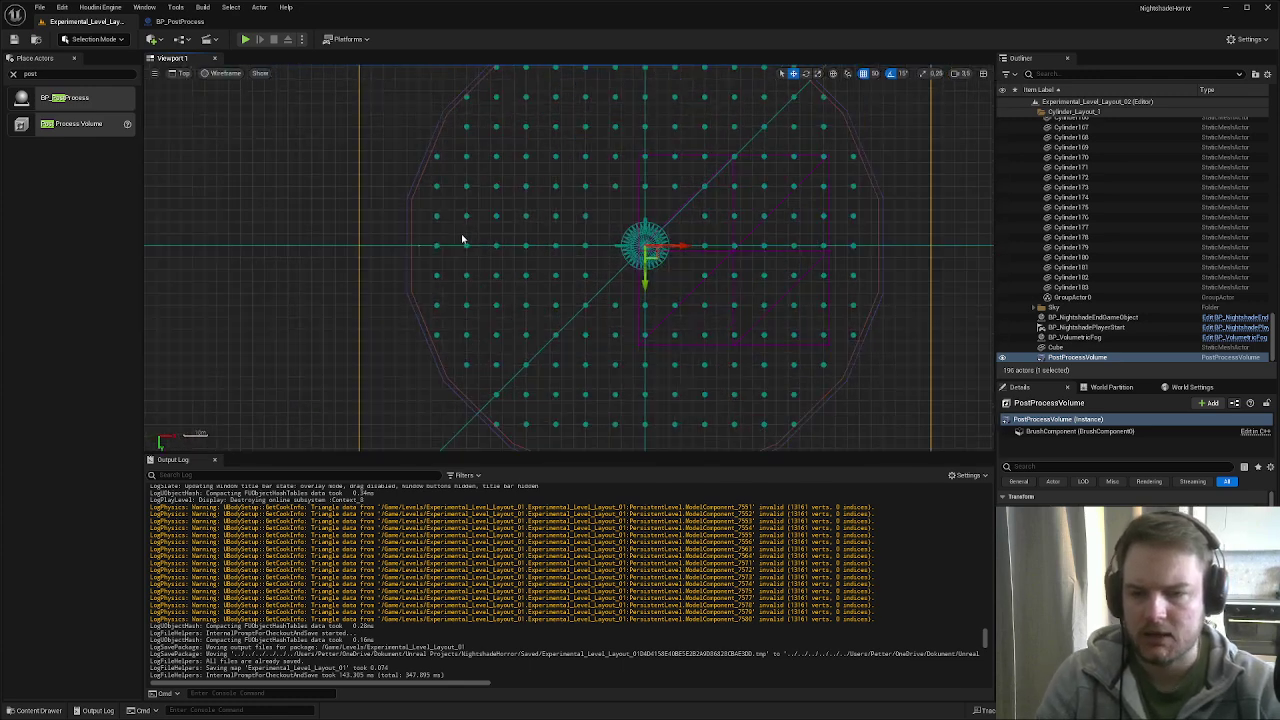
{"action": "scroll", "coordinate": [545, 281], "scroll_direction": "down", "scroll_amount": 5}
{"action": "right_click_drag", "start_coordinate": [565, 280], "coordinate": [380, 275]}
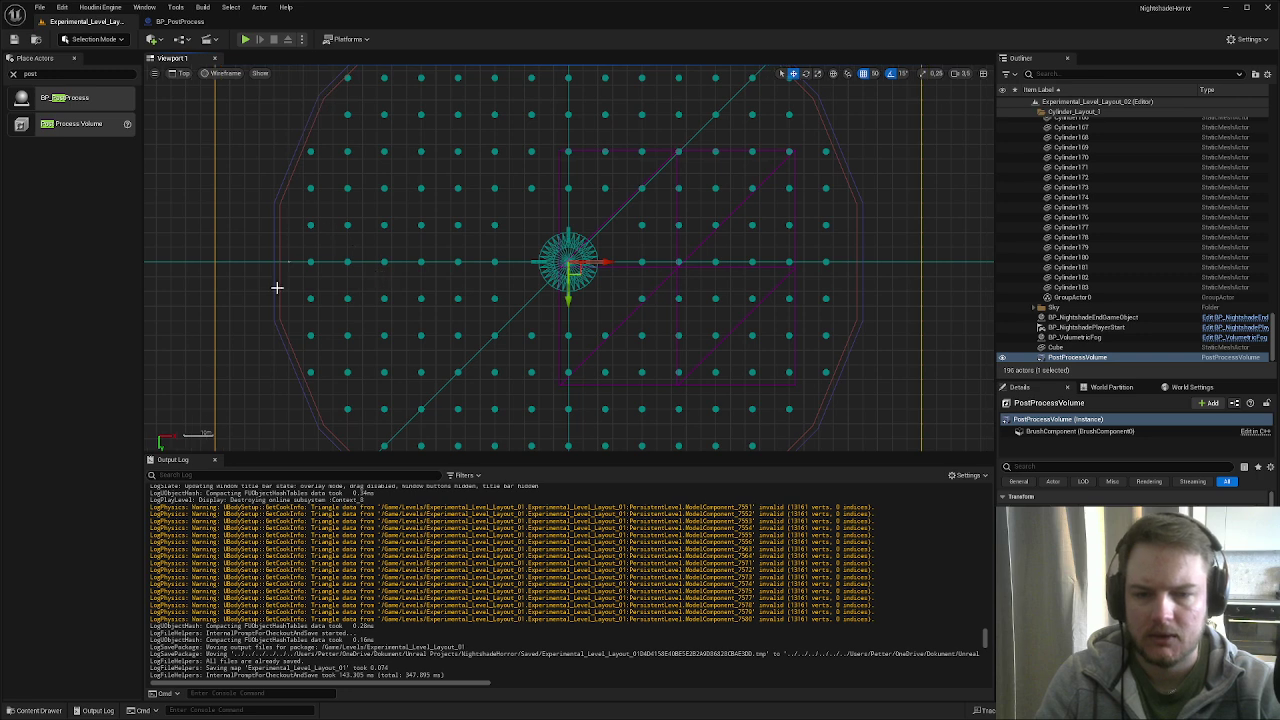
{"action": "scroll", "coordinate": [530, 254], "scroll_direction": "down", "scroll_amount": 3}
{"action": "scroll", "coordinate": [523, 251], "scroll_direction": "down", "scroll_amount": 2}
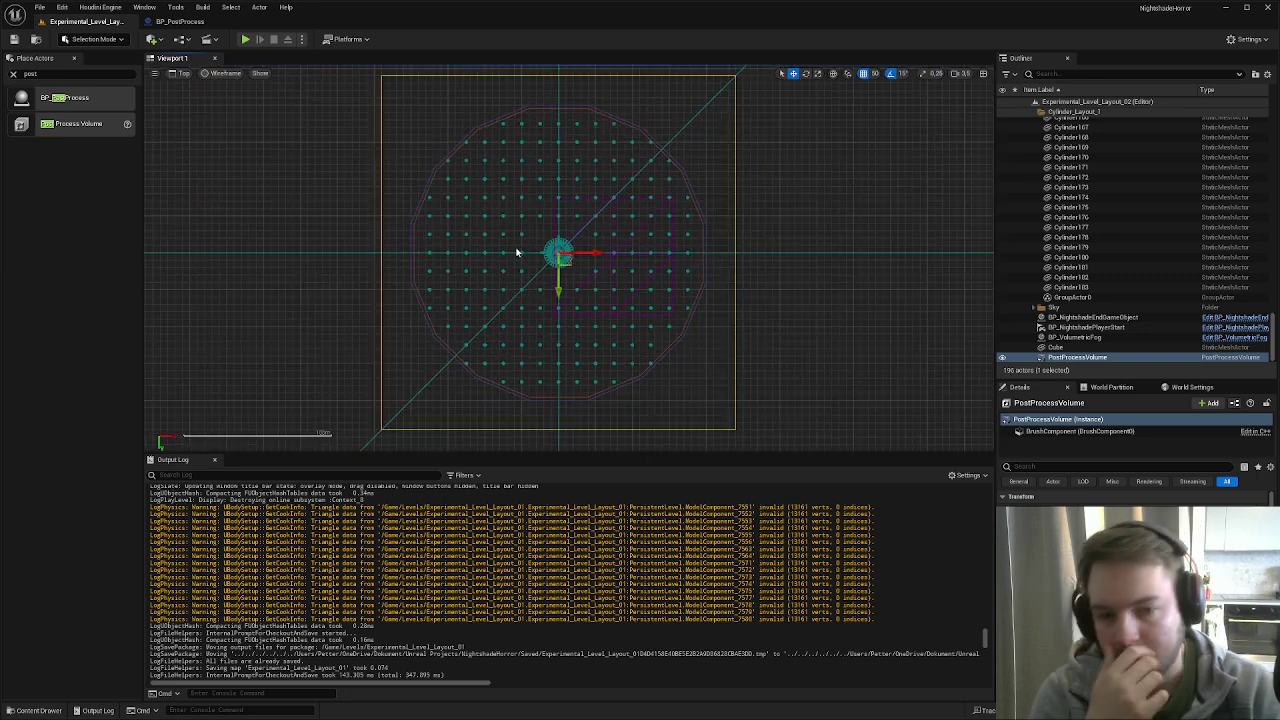
- Centre the BP_VolumetricFog actor on the arena and scale its Cube component along X and Y to enclose the outer wall
{"action": "left_click", "coordinate": [608, 210]}
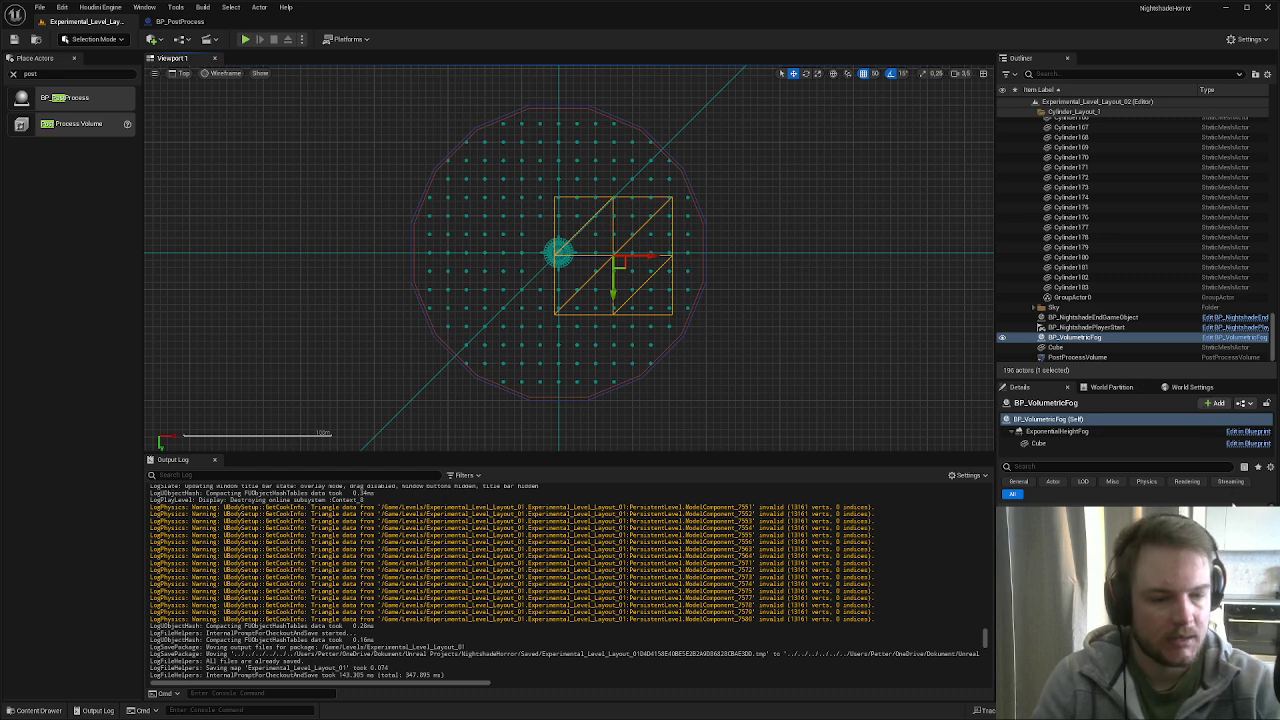
{"action": "left_click", "coordinate": [1267, 525]}
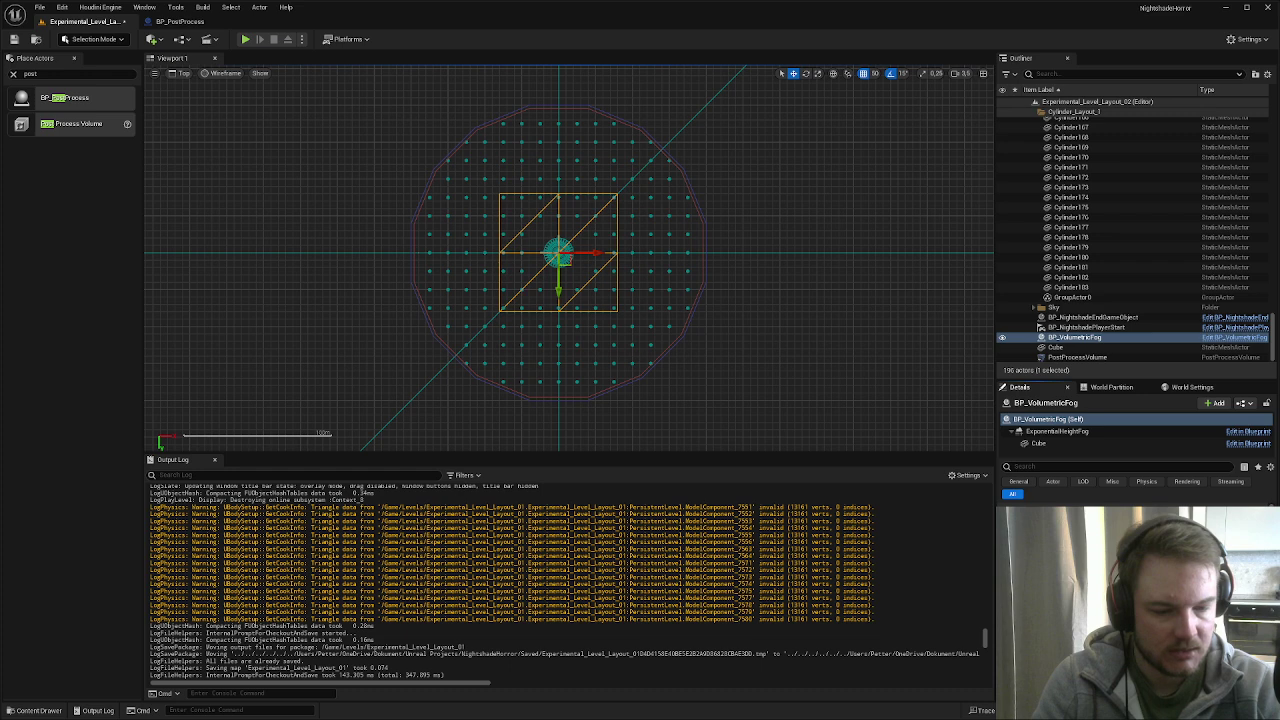
{"action": "left_click", "coordinate": [1040, 443]}
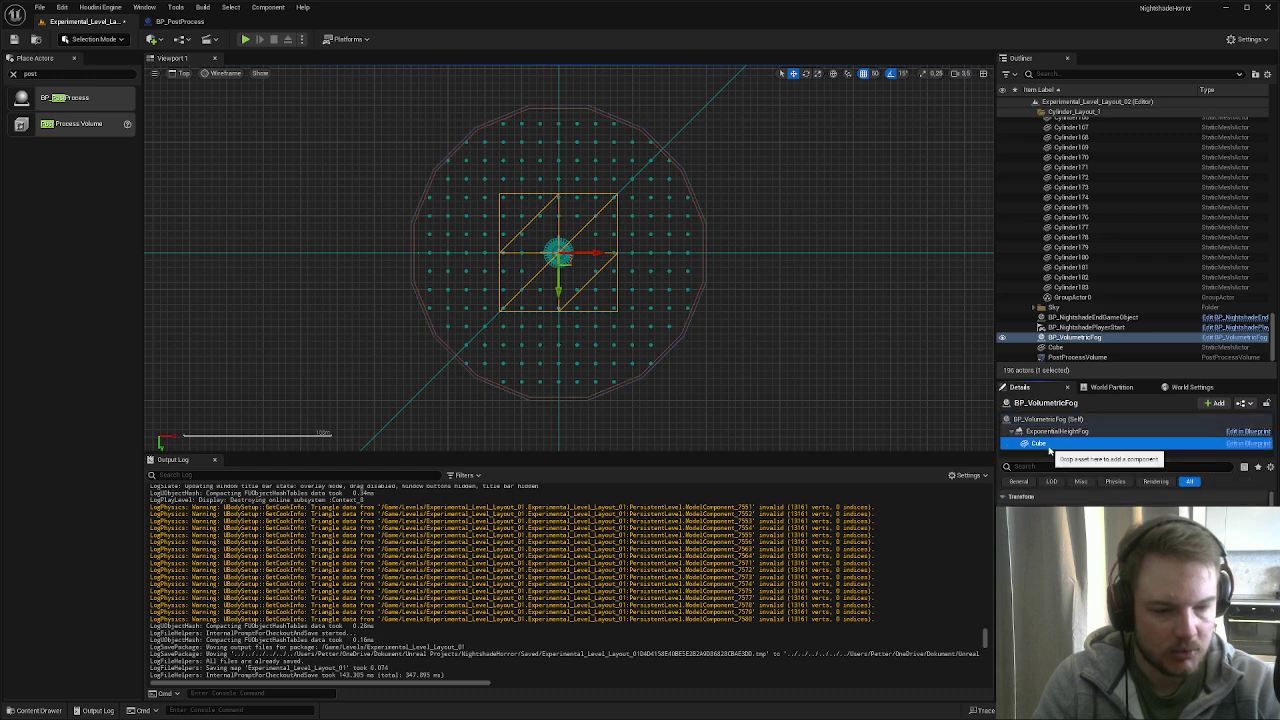
{"action": "left_click", "coordinate": [1140, 538]}
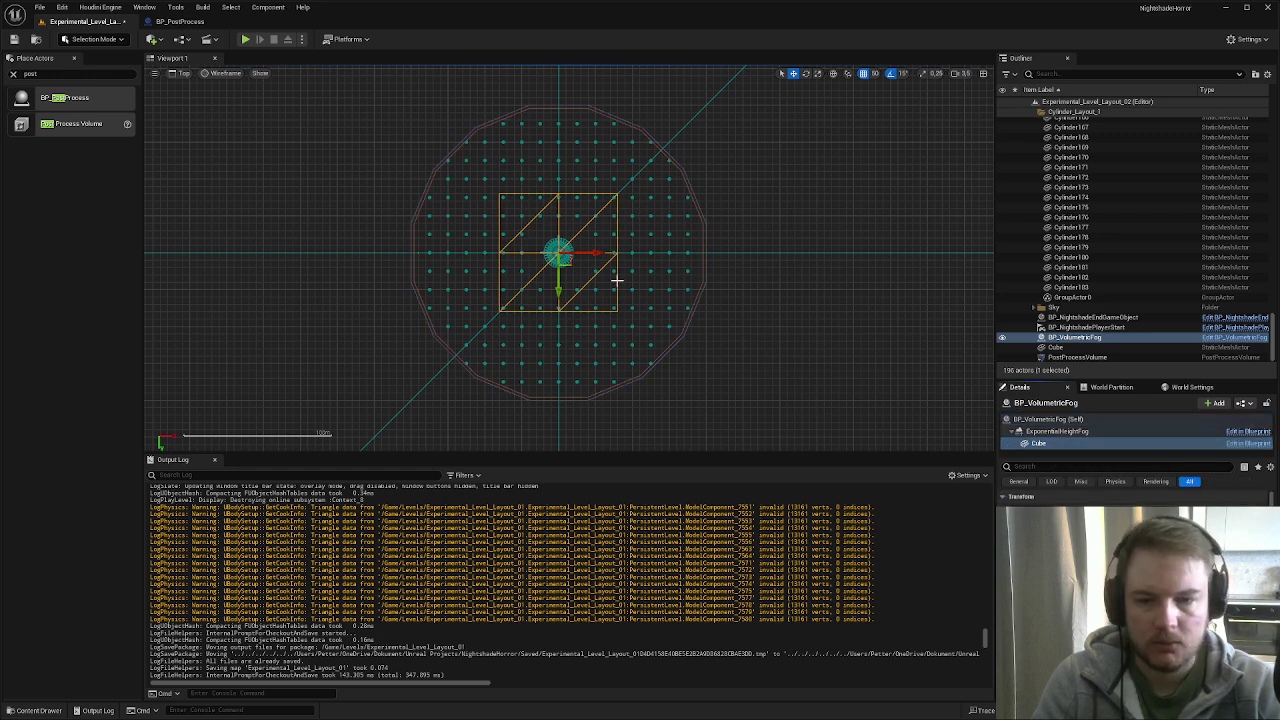
{"action": "key", "text": "r"}
{"action": "left_click_drag", "start_coordinate": [597, 247], "coordinate": [690, 247]}
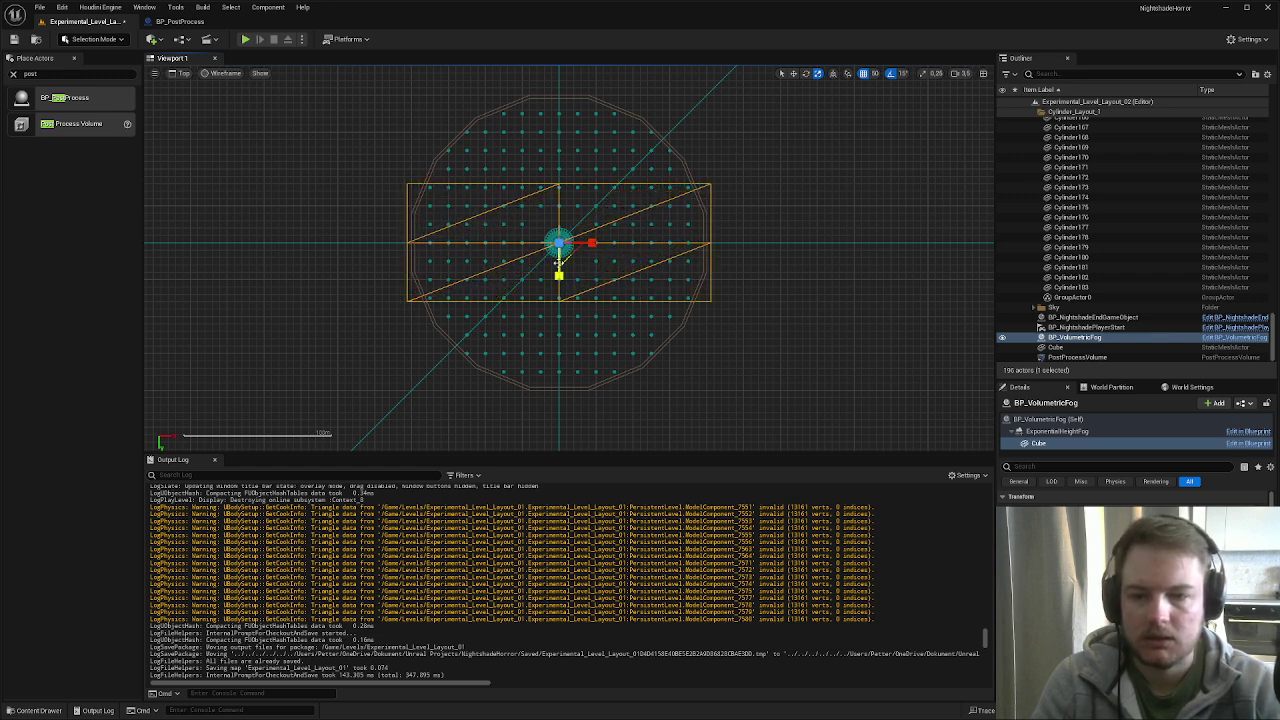
{"action": "left_click_drag", "start_coordinate": [558, 275], "coordinate": [558, 371]}
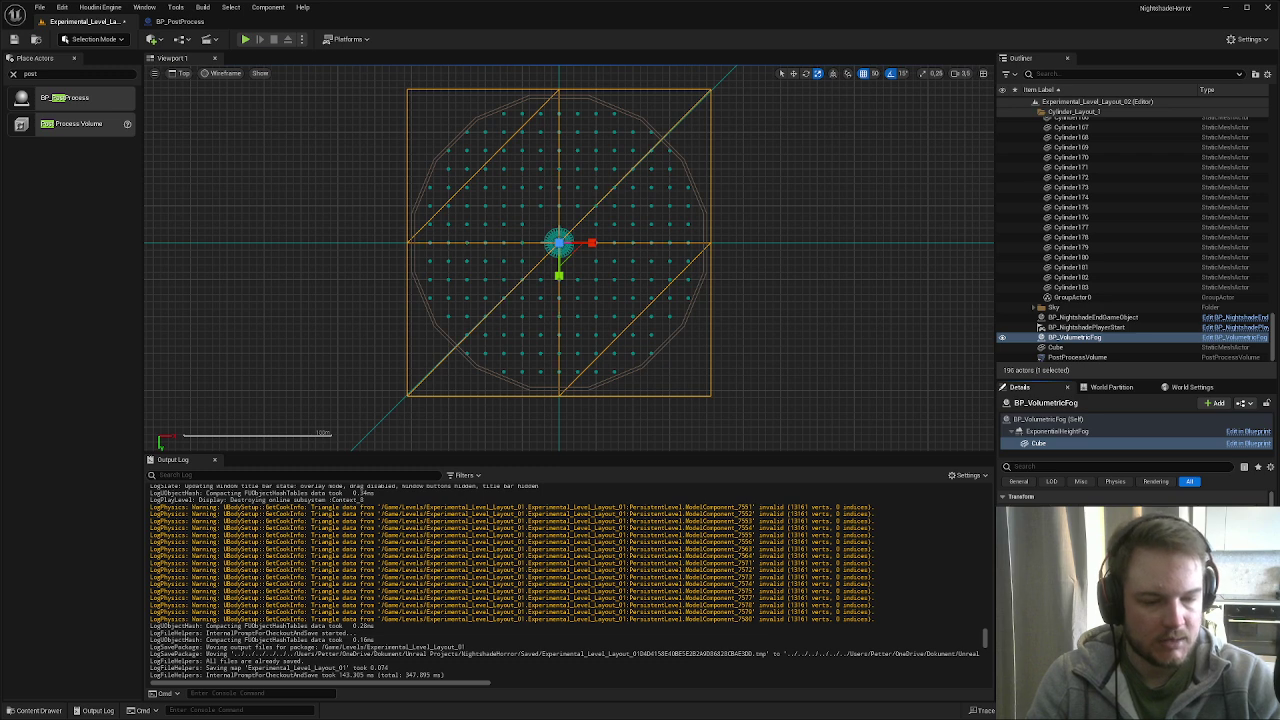
{"action": "key", "text": "Return"}
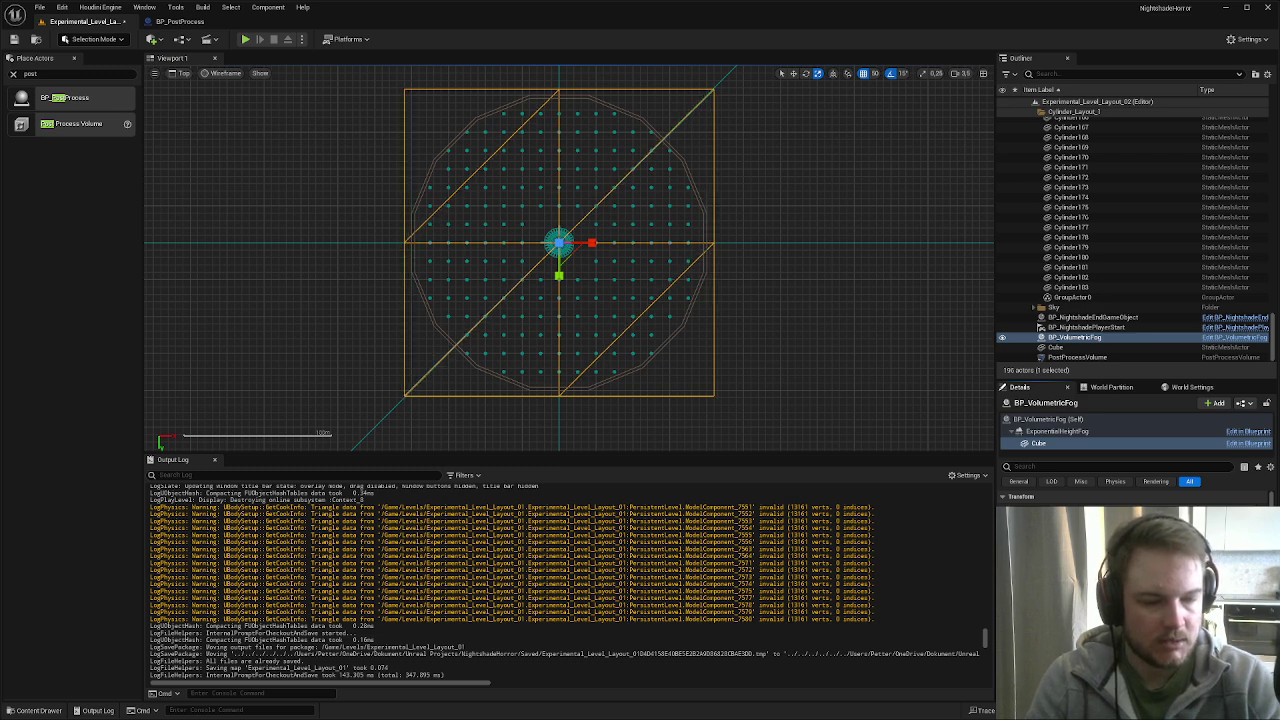
{"action": "key", "text": "Return"}
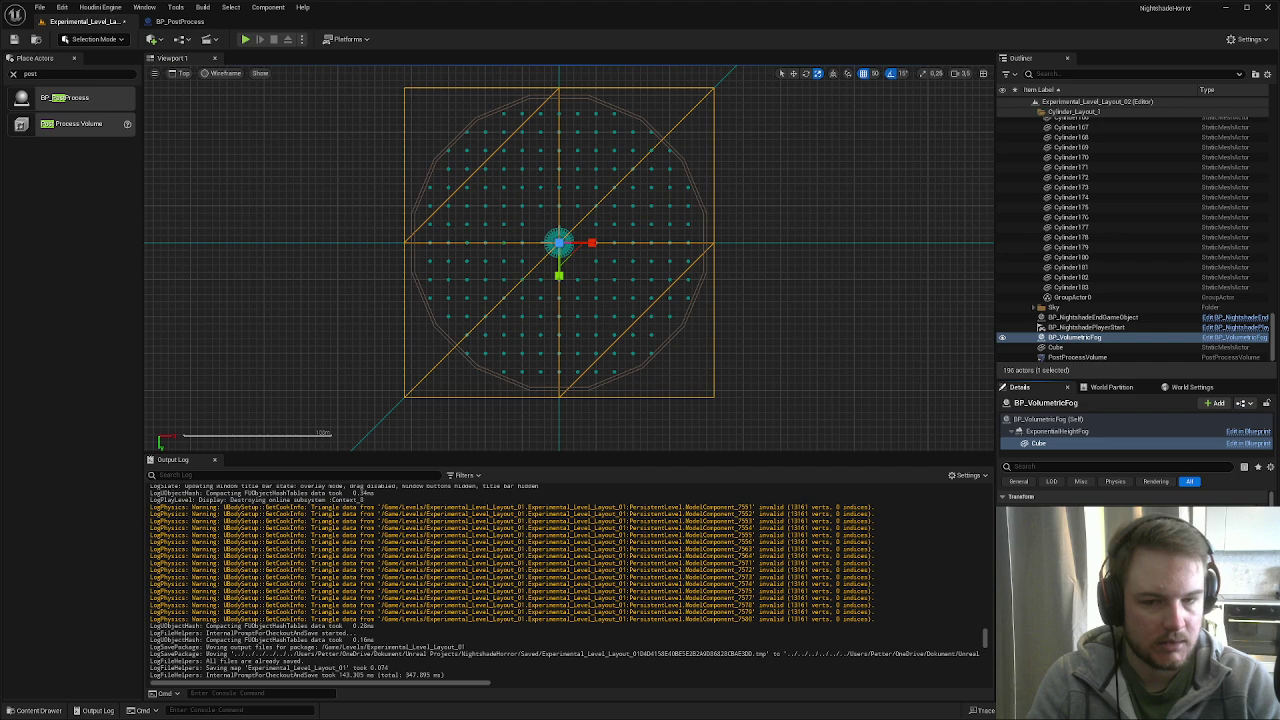
- Check the fog cube's height against the pillars in the Left wireframe view
{"action": "right_click_drag", "start_coordinate": [640, 368], "coordinate": [788, 265]}
{"action": "key", "text": "alt+g"}
{"action": "key", "text": "alt+k"}
{"action": "scroll", "coordinate": [568, 292], "scroll_direction": "up", "scroll_amount": 5}
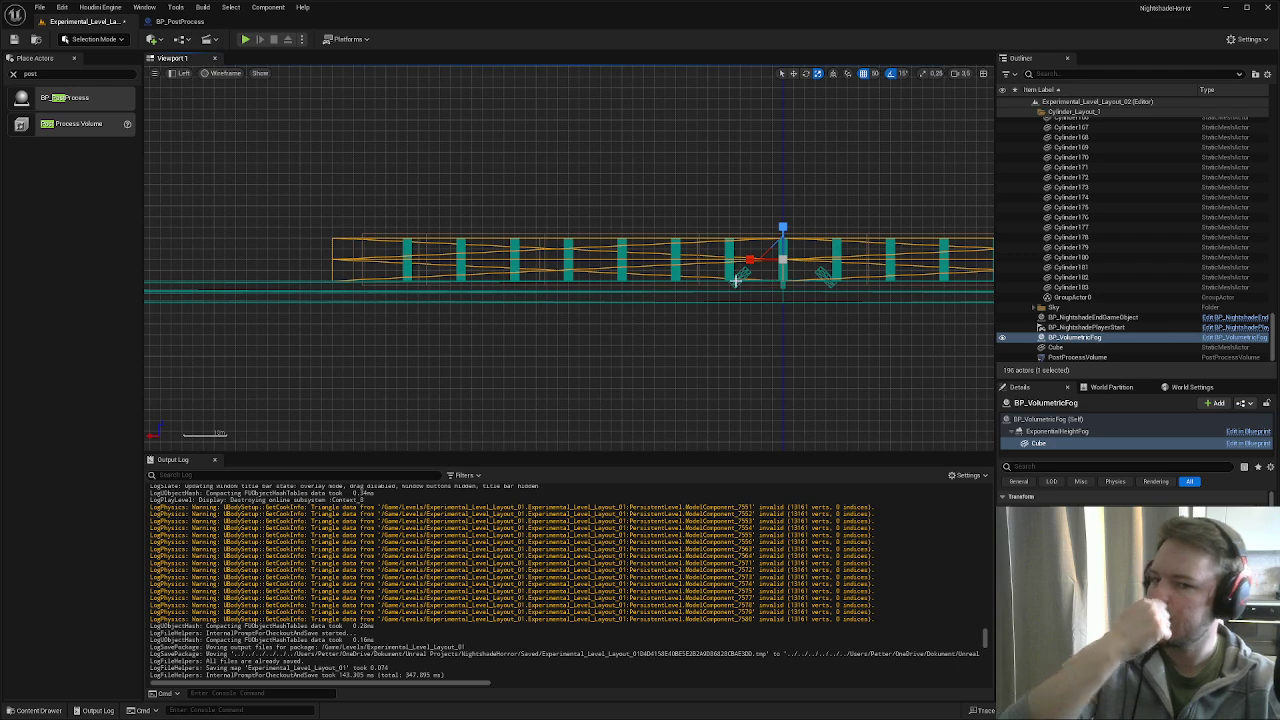
{"action": "scroll", "coordinate": [712, 280], "scroll_direction": "up", "scroll_amount": 2}
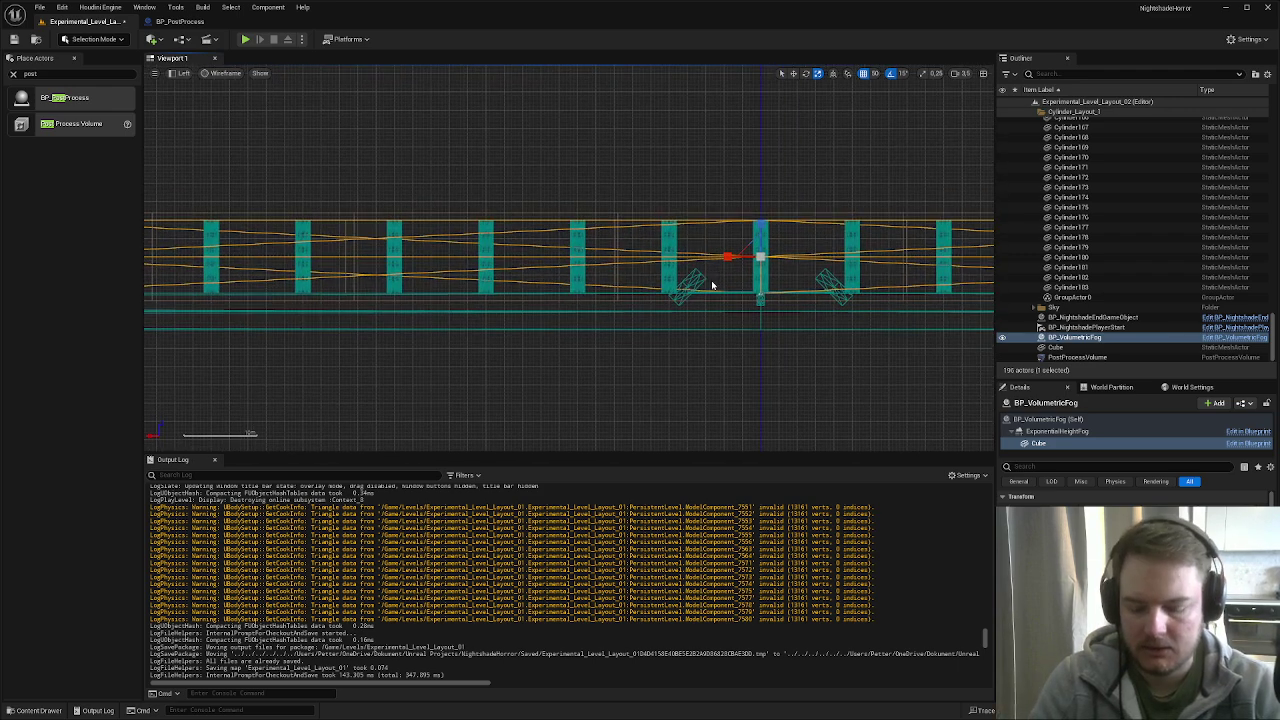
- Inspect the fog among the pillars in the perspective view, and playtest the level in the editor
{"action": "key", "text": "alt+g"}
{"action": "scroll", "coordinate": [714, 281], "scroll_direction": "up", "scroll_amount": 6}
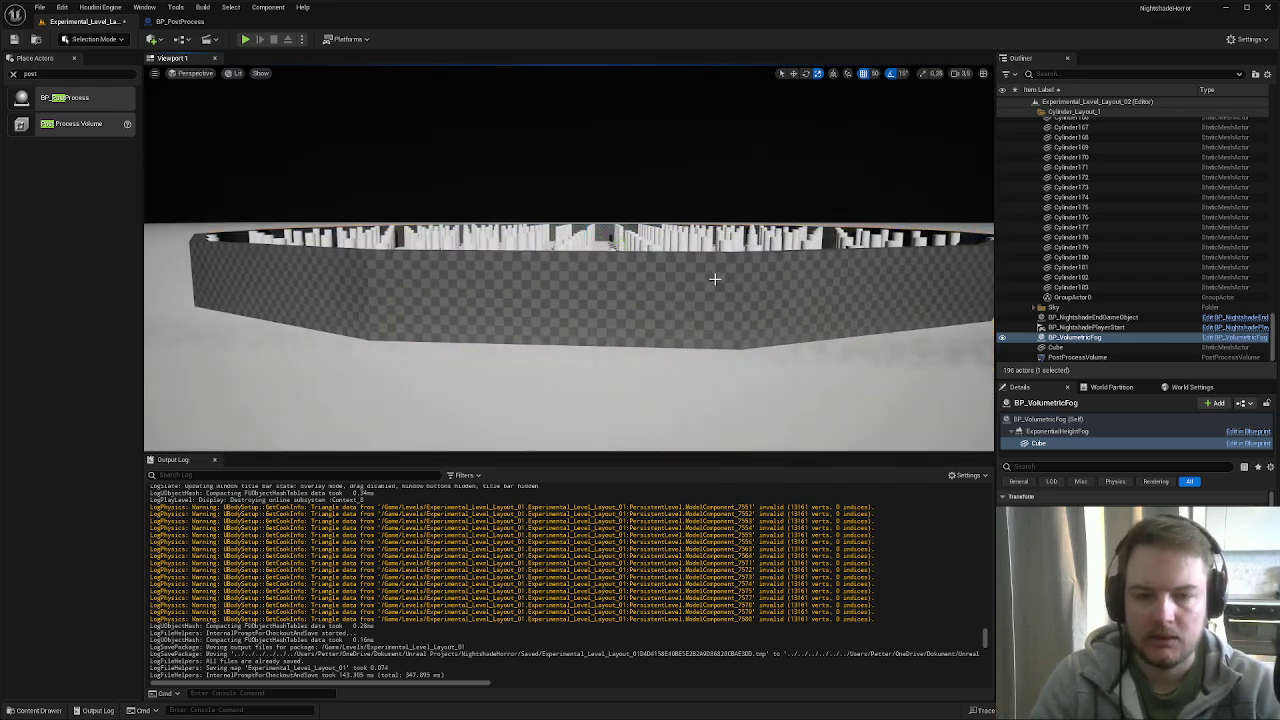
{"action": "scroll", "coordinate": [714, 280], "scroll_direction": "up", "scroll_amount": 8}
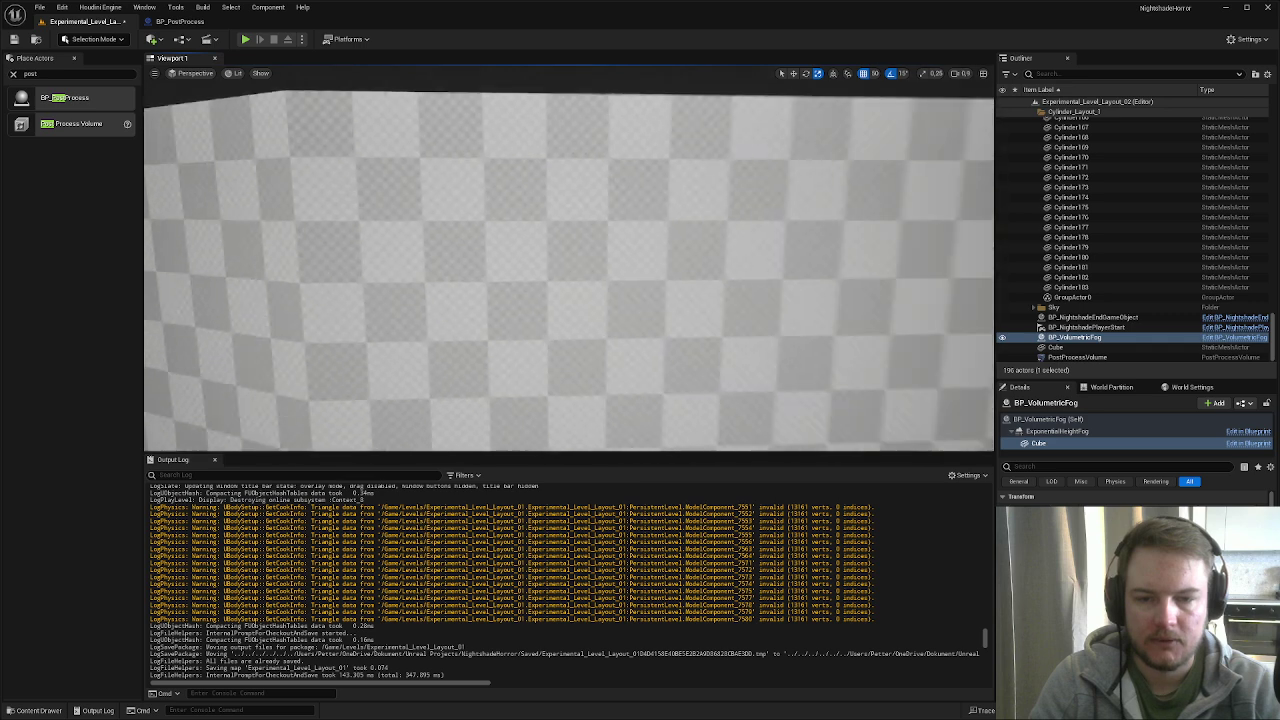
{"action": "scroll", "coordinate": [714, 280], "scroll_direction": "up", "scroll_amount": 8}
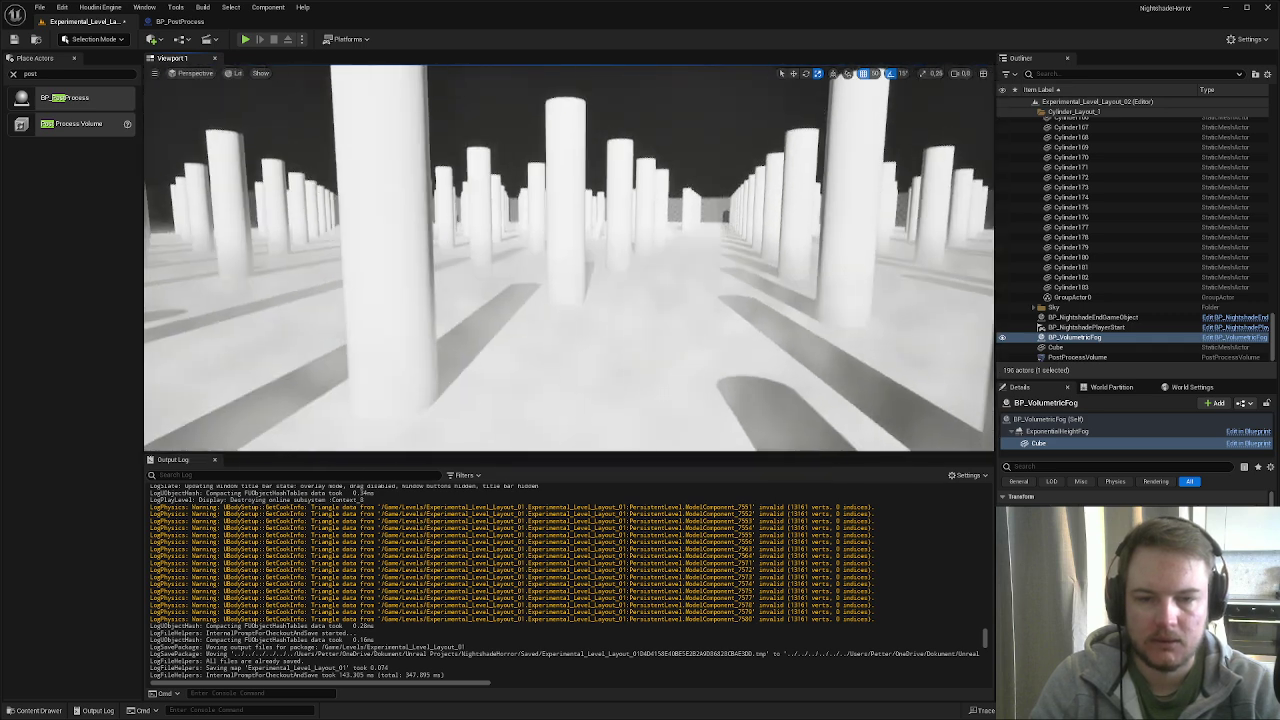
{"action": "key", "text": "w"}
{"action": "right_click_drag", "start_coordinate": [714, 280], "coordinate": [606, 291]}
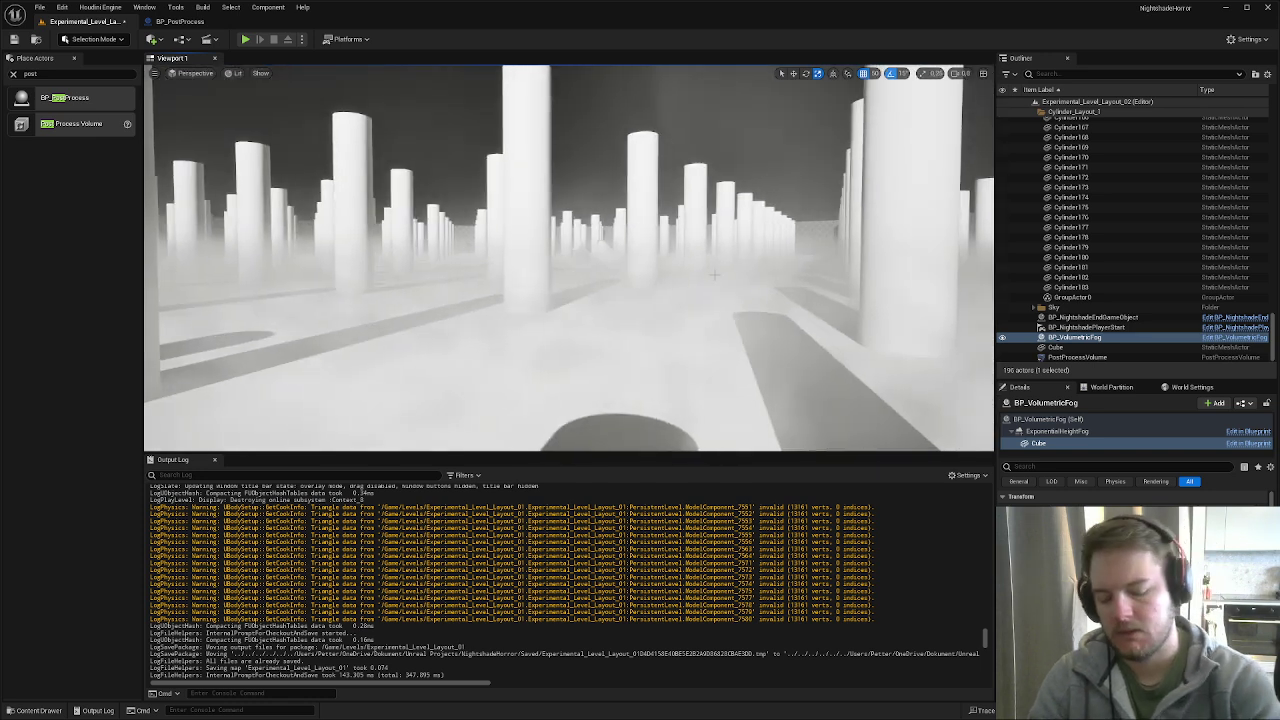
{"action": "key", "text": "alt+p"}
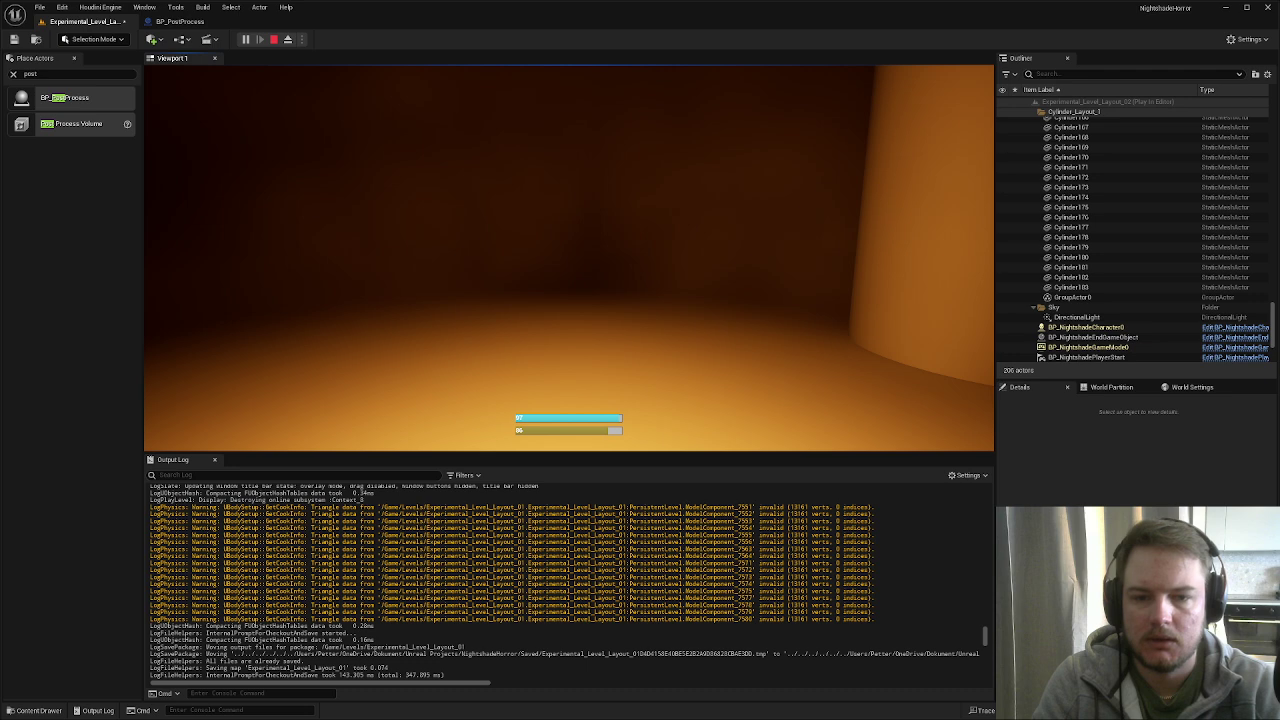
{"action": "key", "text": "Escape"}
- Find BP_NightshadeCharacter in the Blueprints folder with the search "char", open it and show its Player Light component's settings
{"action": "key", "text": "ctrl+space"}
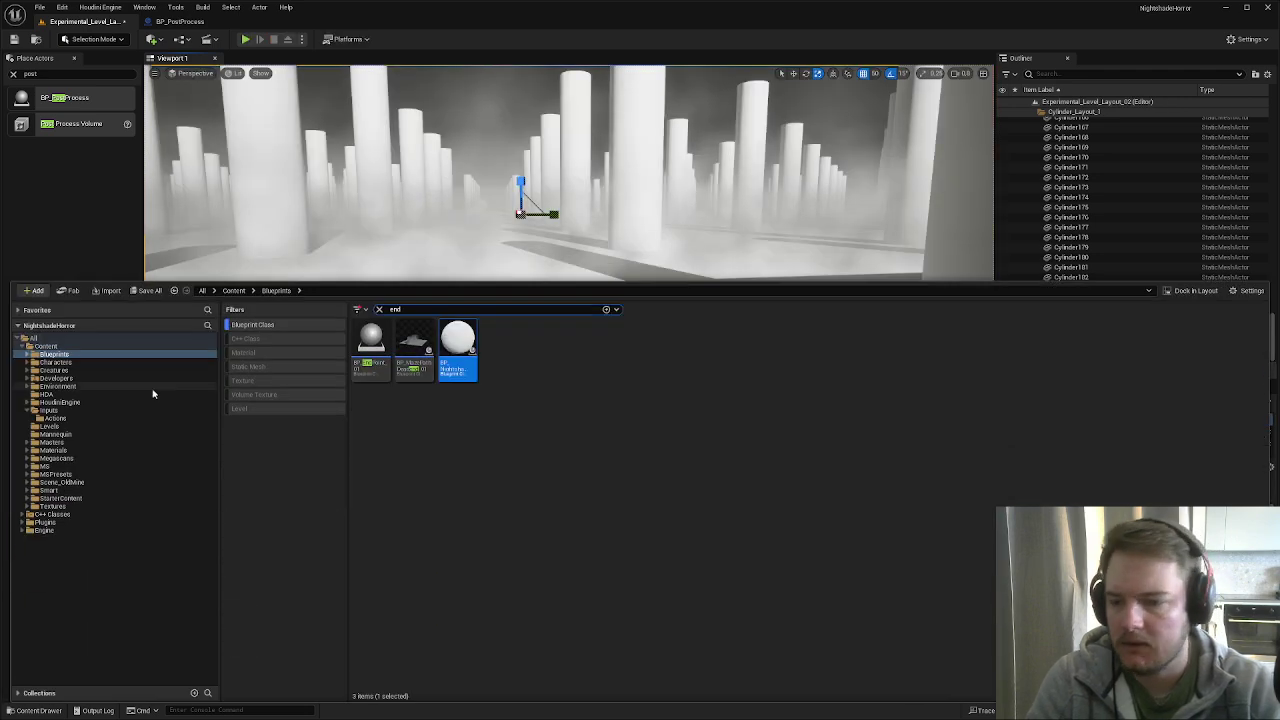
{"action": "left_click", "coordinate": [55, 362]}
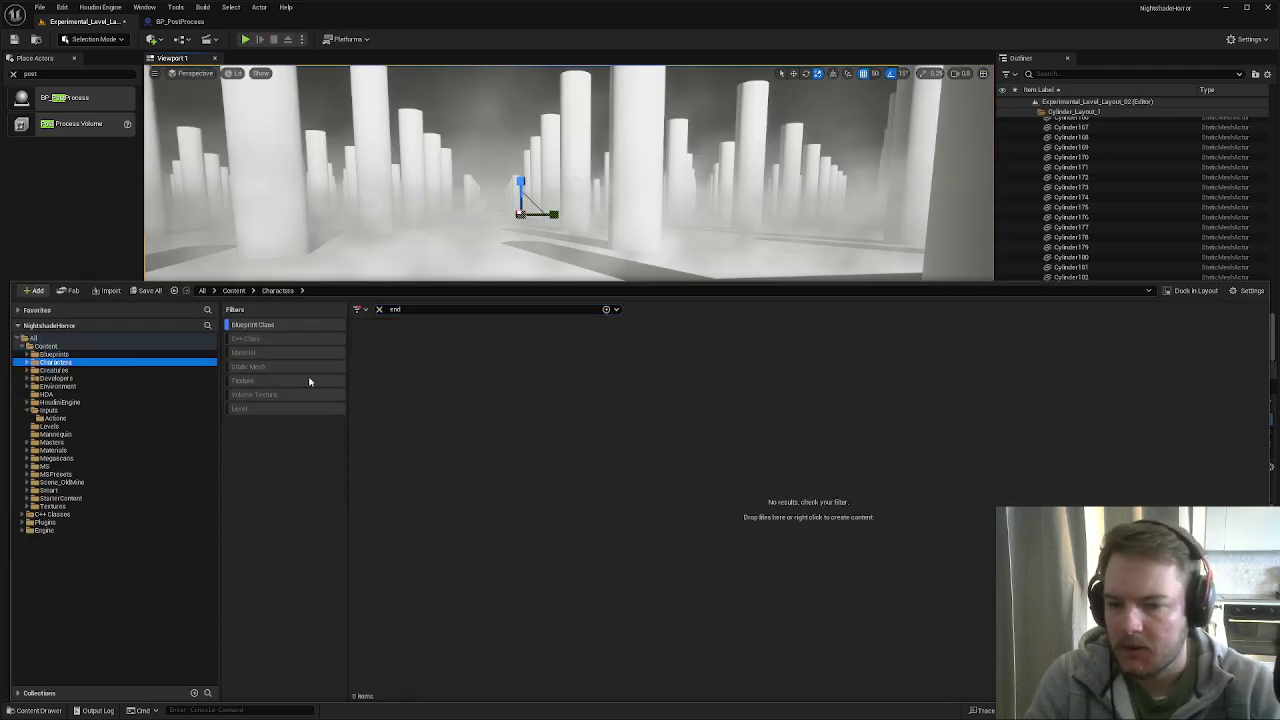
{"action": "left_click", "coordinate": [379, 309]}
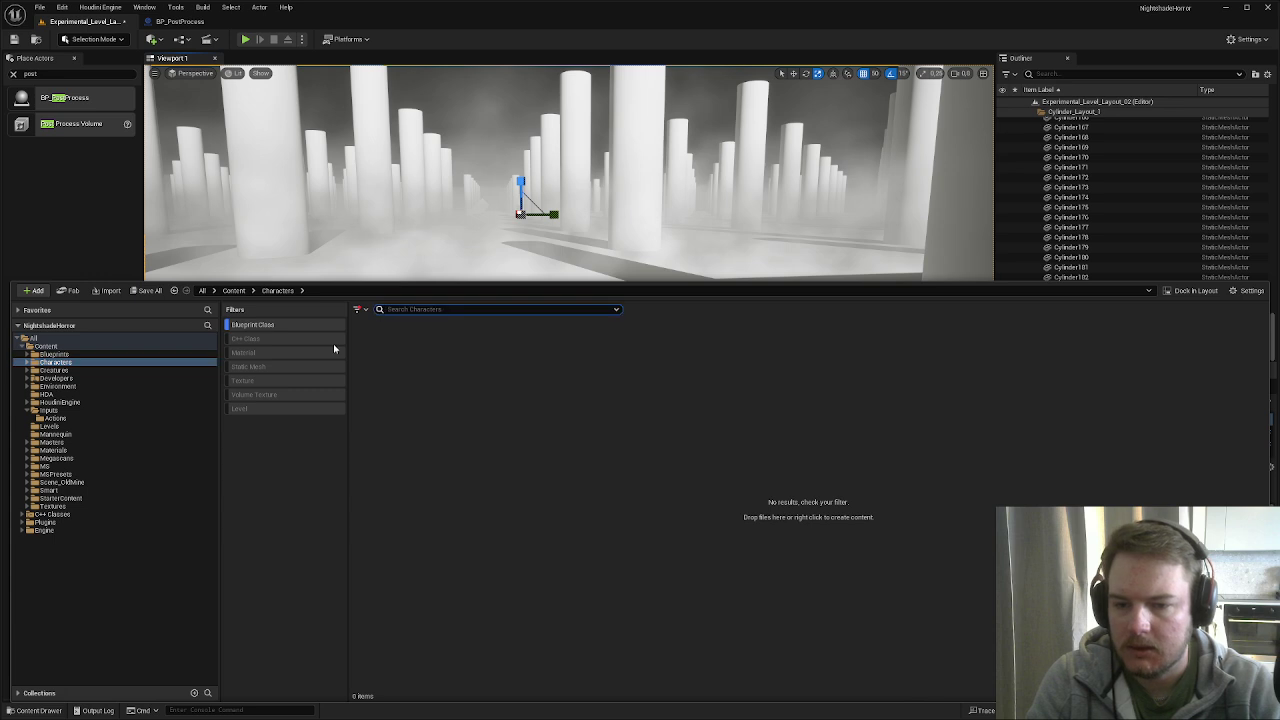
{"action": "left_click", "coordinate": [70, 346]}
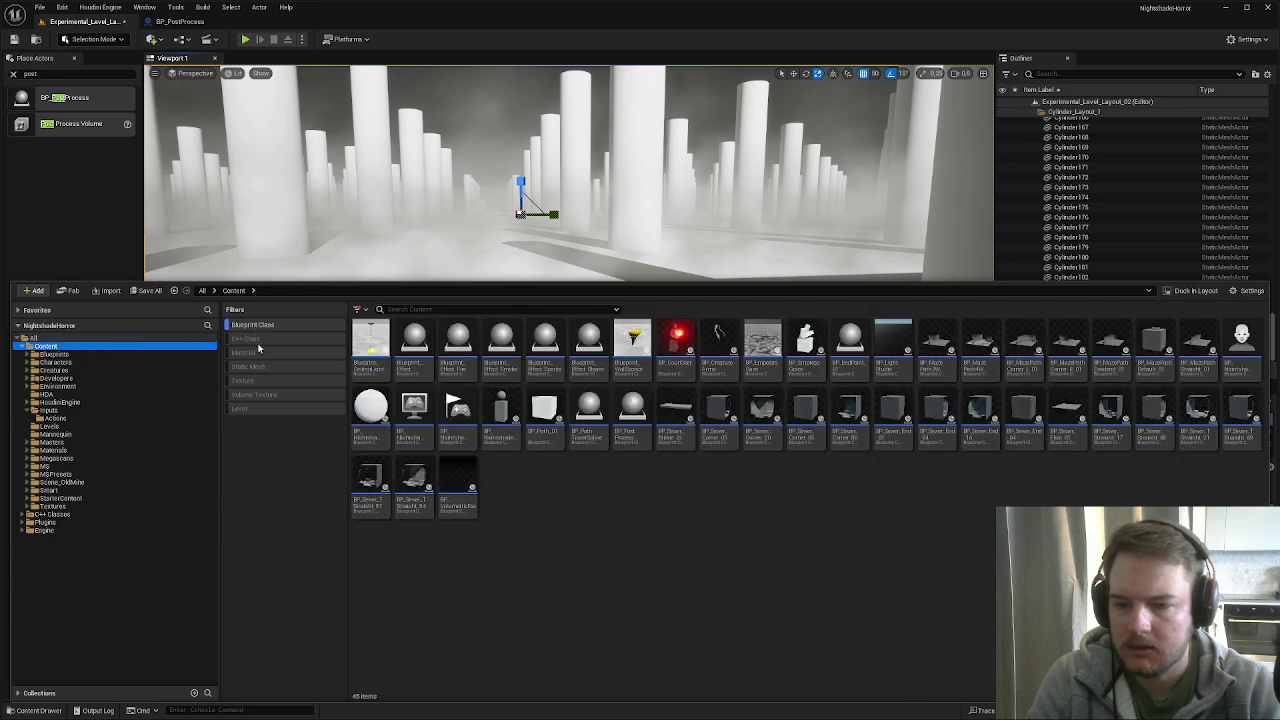
{"action": "left_click", "coordinate": [130, 354]}
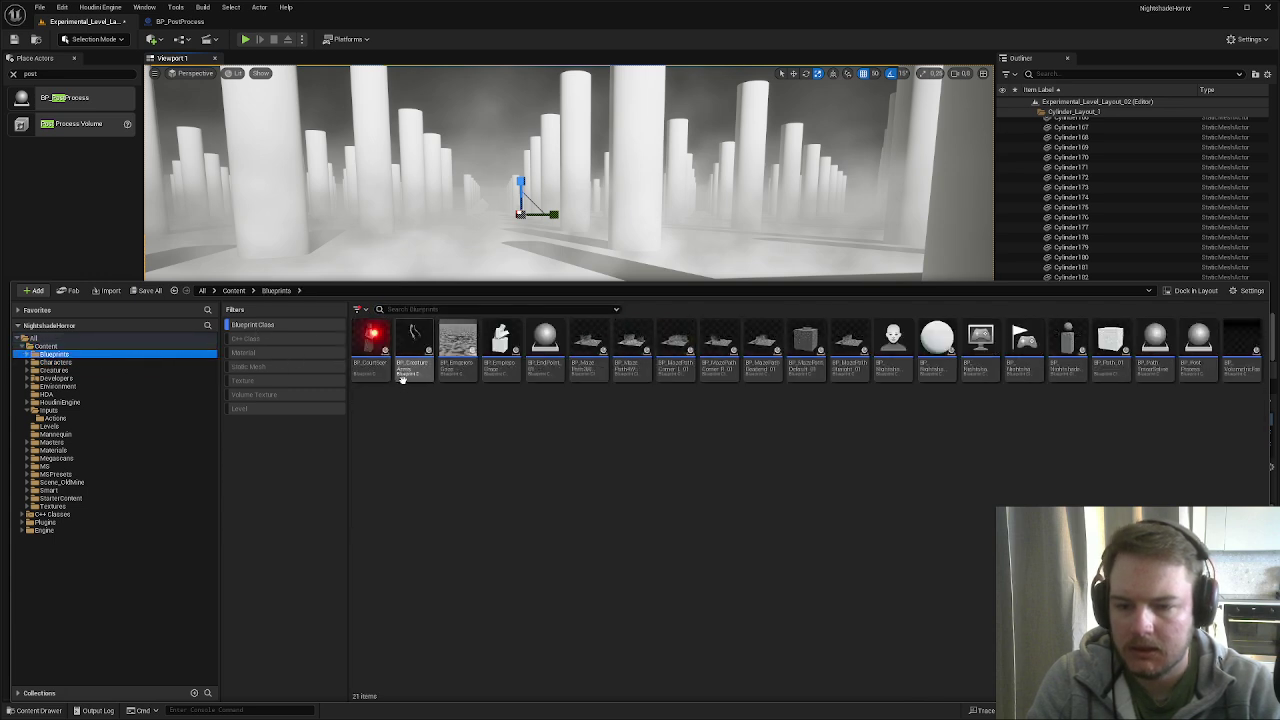
{"action": "left_click", "coordinate": [506, 308]}
{"action": "type", "text": "char"}
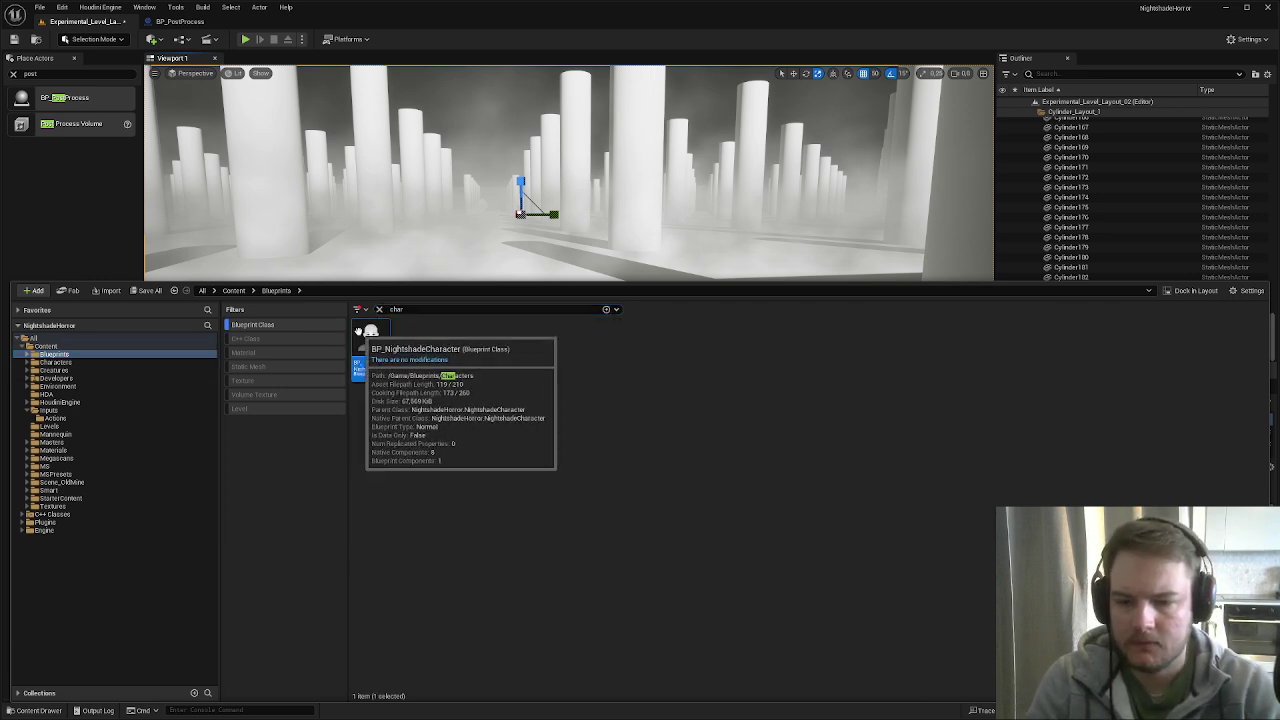
{"action": "double_click", "coordinate": [370, 342]}
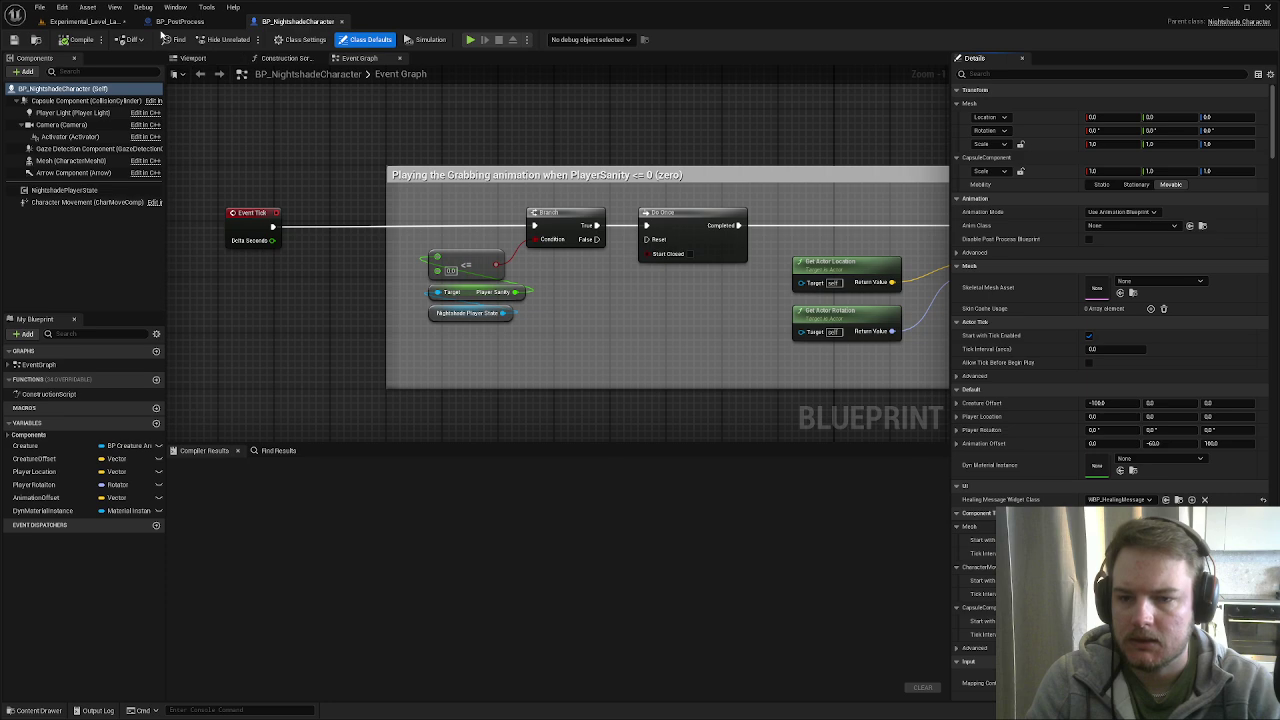
{"action": "left_click", "coordinate": [73, 114]}
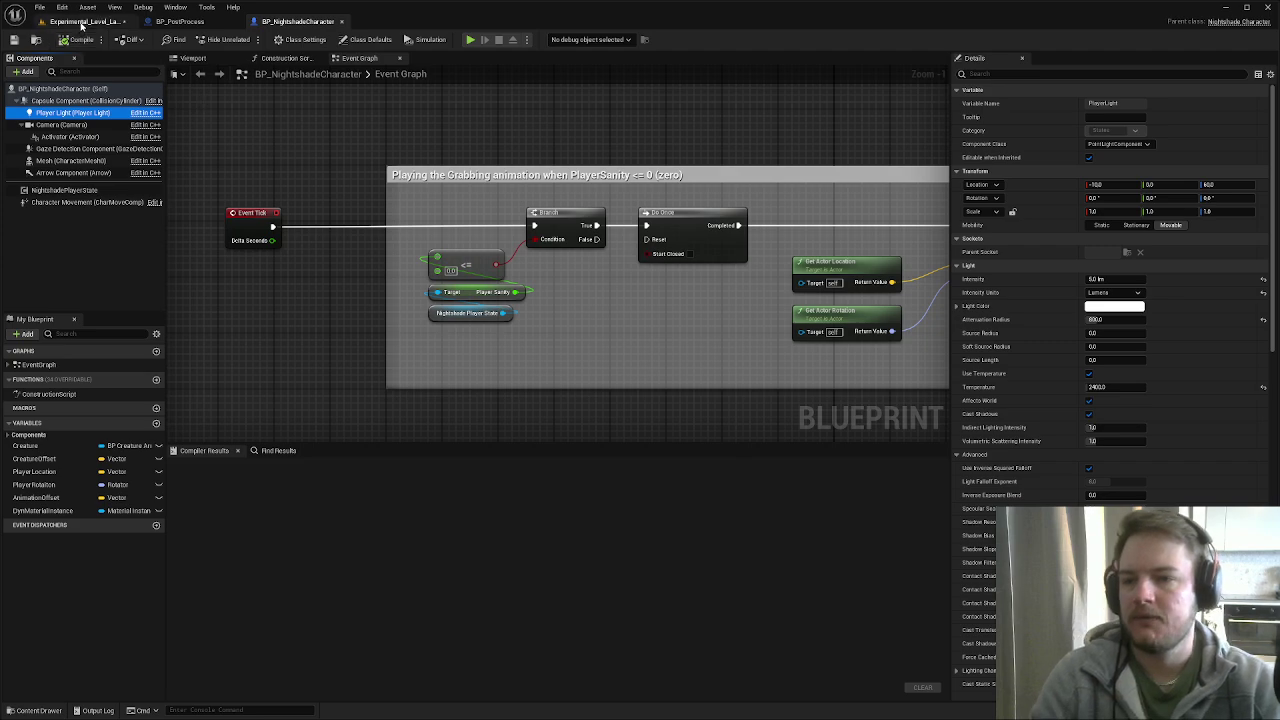
- Return to the level and select only the single pillar Cylinder84 within the grouped pillars
{"action": "left_click", "coordinate": [85, 21]}
{"action": "key", "text": "s"}
{"action": "right_click_drag", "start_coordinate": [569, 258], "coordinate": [575, 376]}
{"action": "scroll", "coordinate": [580, 325], "scroll_direction": "up", "scroll_amount": 2}
{"action": "key", "text": "w"}
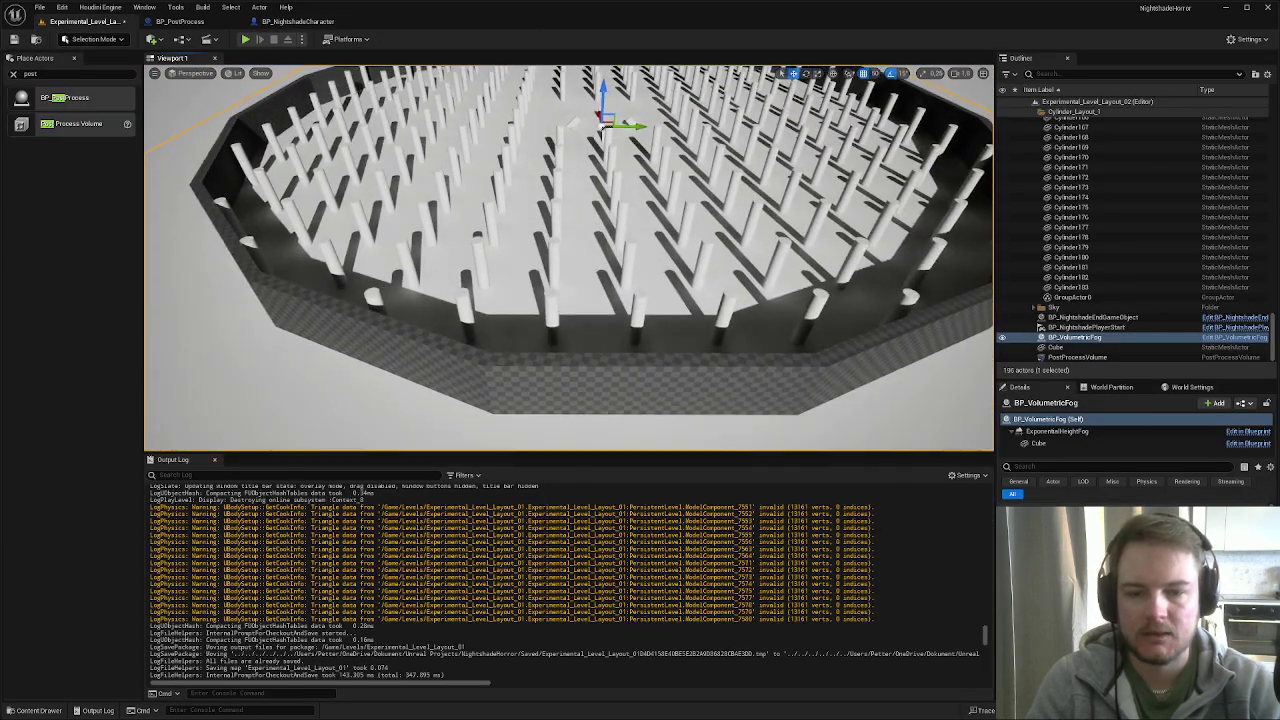
{"action": "left_click", "coordinate": [550, 248]}
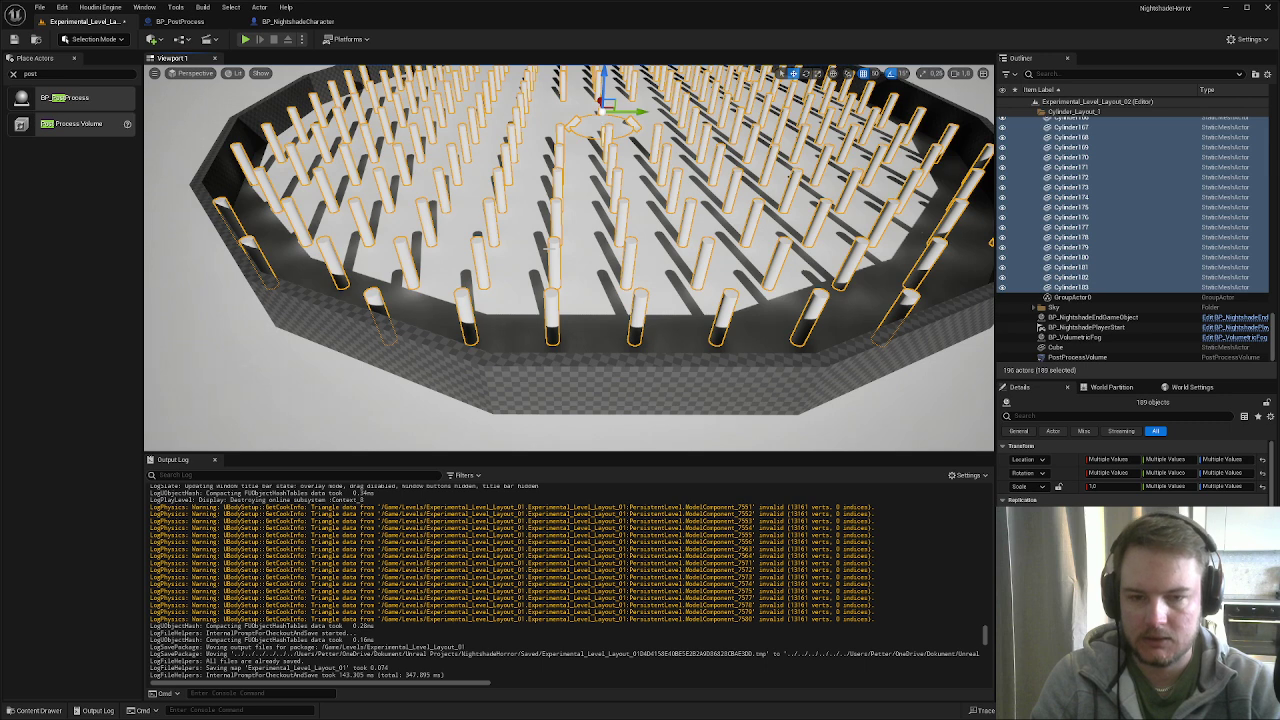
{"action": "right_click_drag", "start_coordinate": [549, 248], "coordinate": [552, 236]}
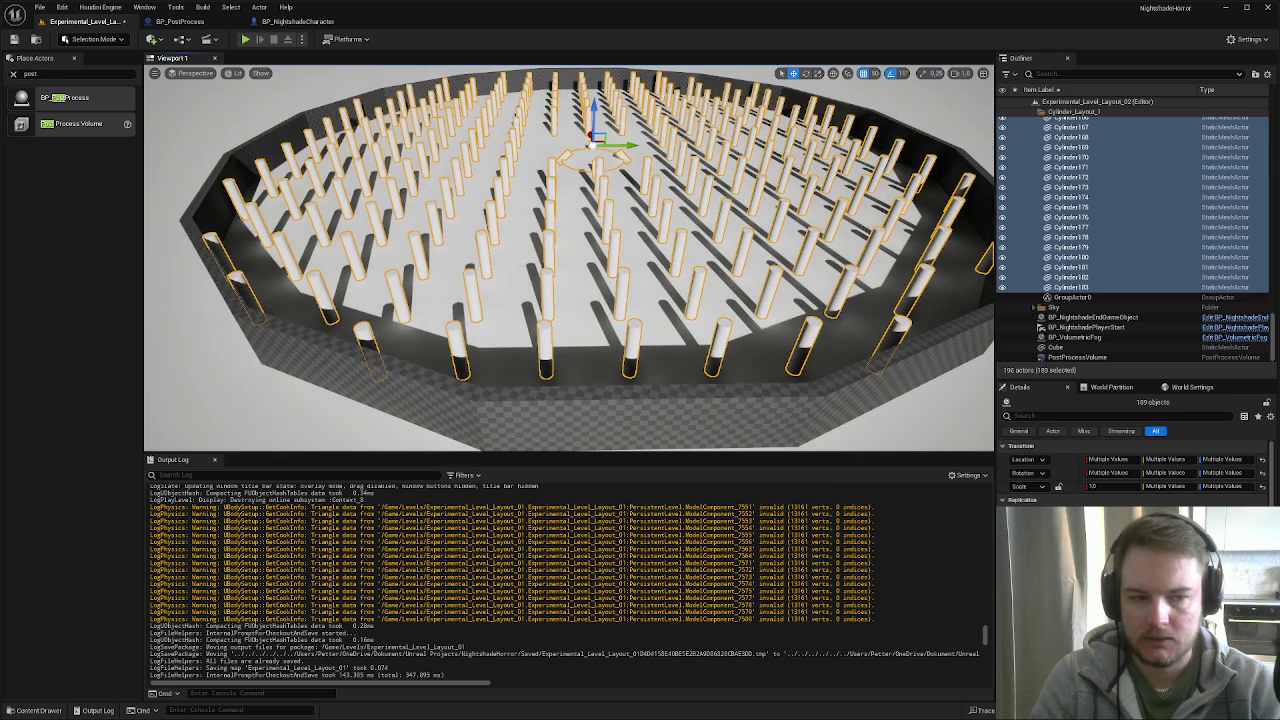
{"action": "left_click", "coordinate": [549, 240]}
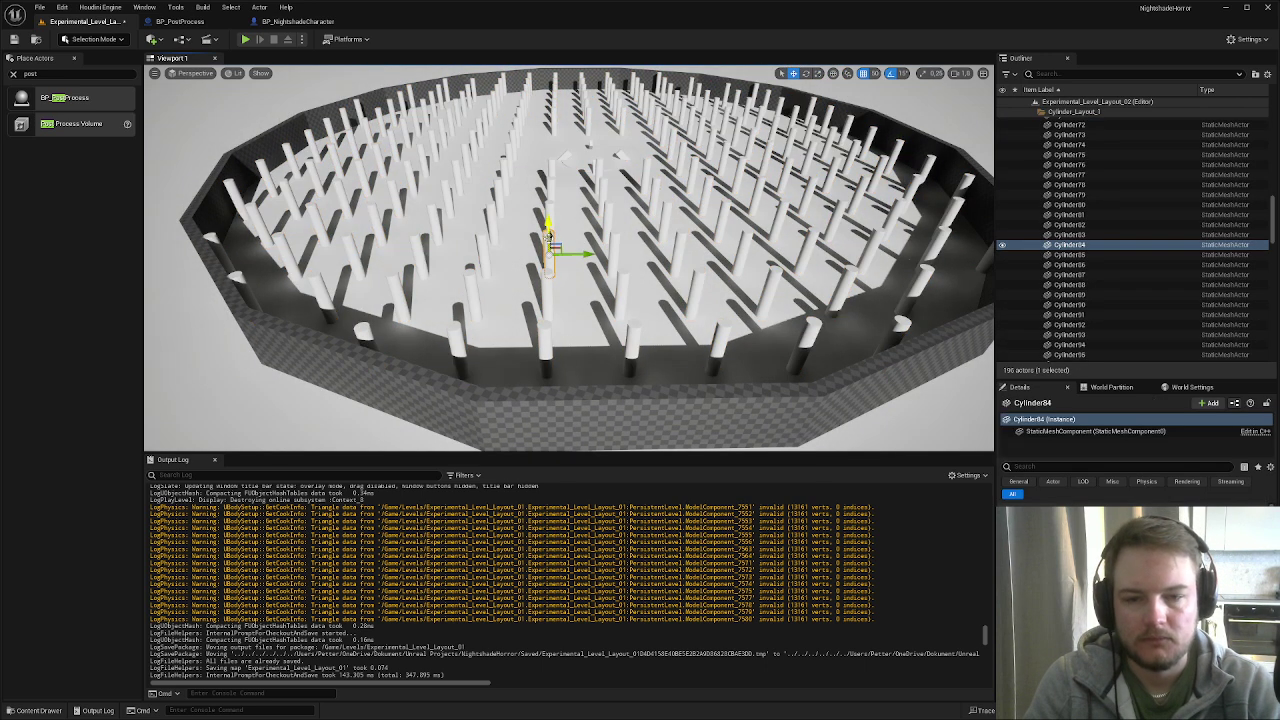
- Search all project assets for "MI_" with the Blueprint Class filter turned off
{"action": "key", "text": "ctrl+space"}
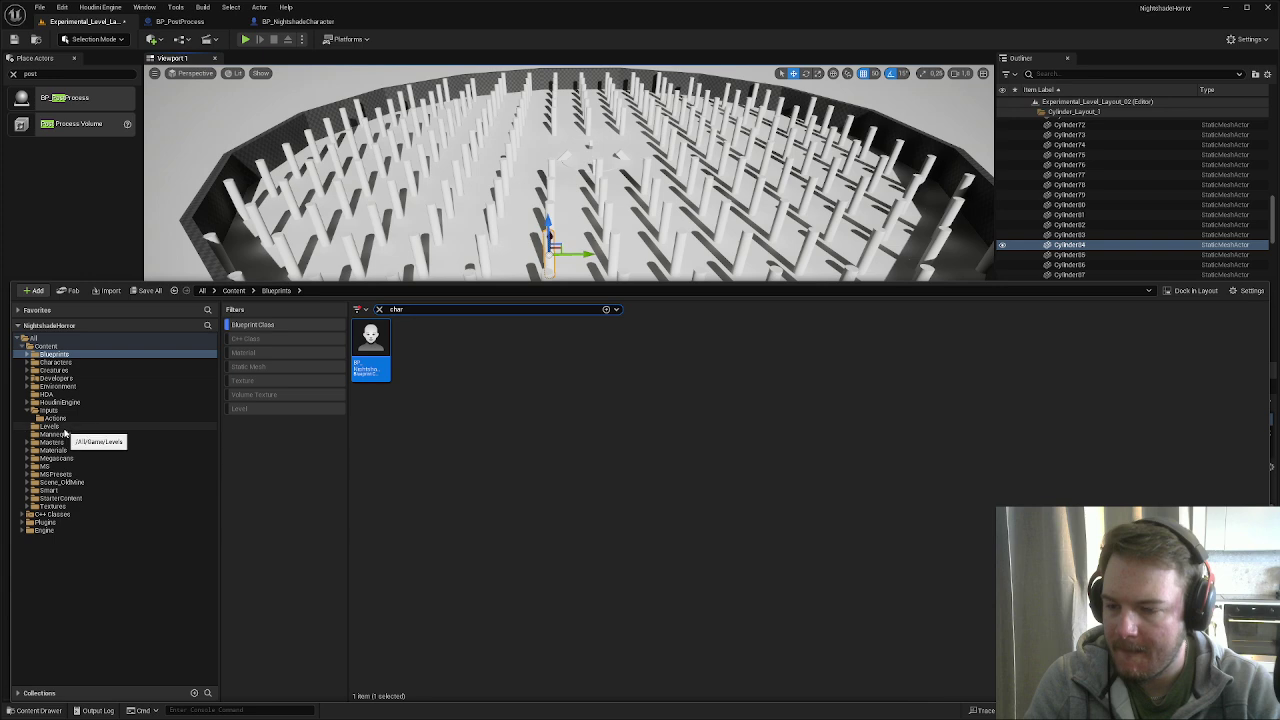
{"action": "left_click", "coordinate": [50, 346]}
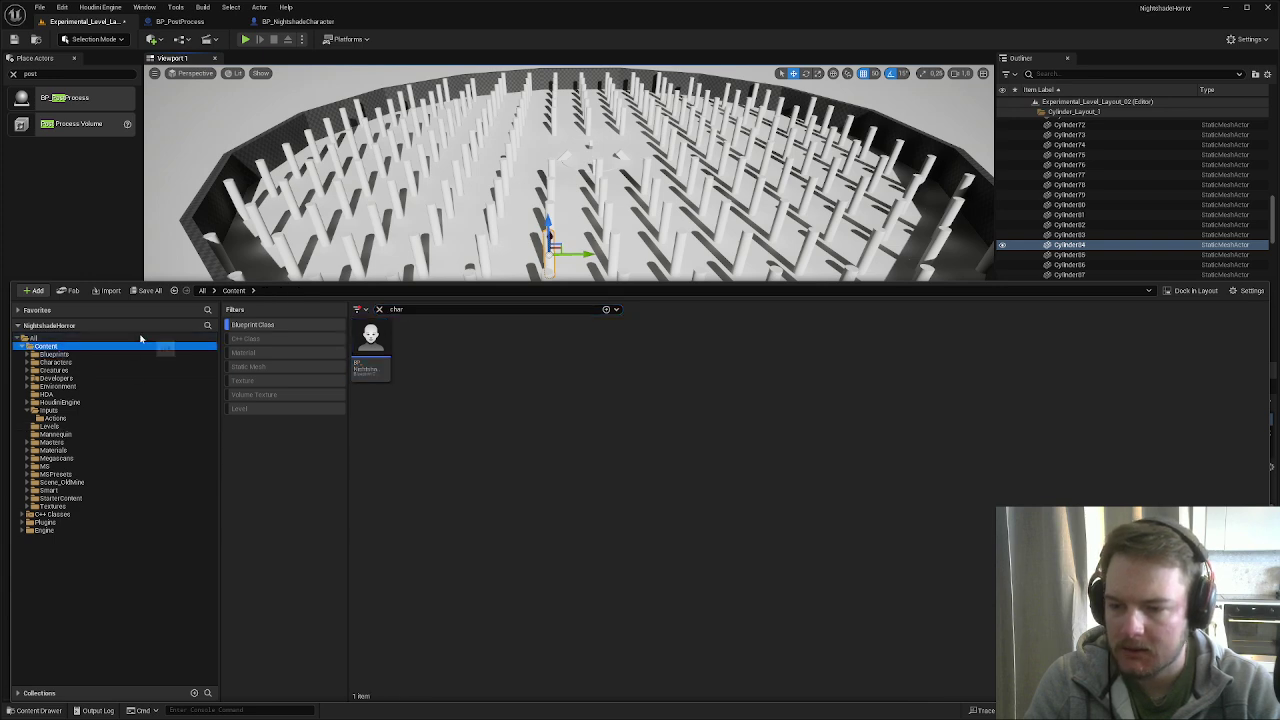
{"action": "left_click", "coordinate": [141, 340]}
{"action": "left_click", "coordinate": [245, 326]}
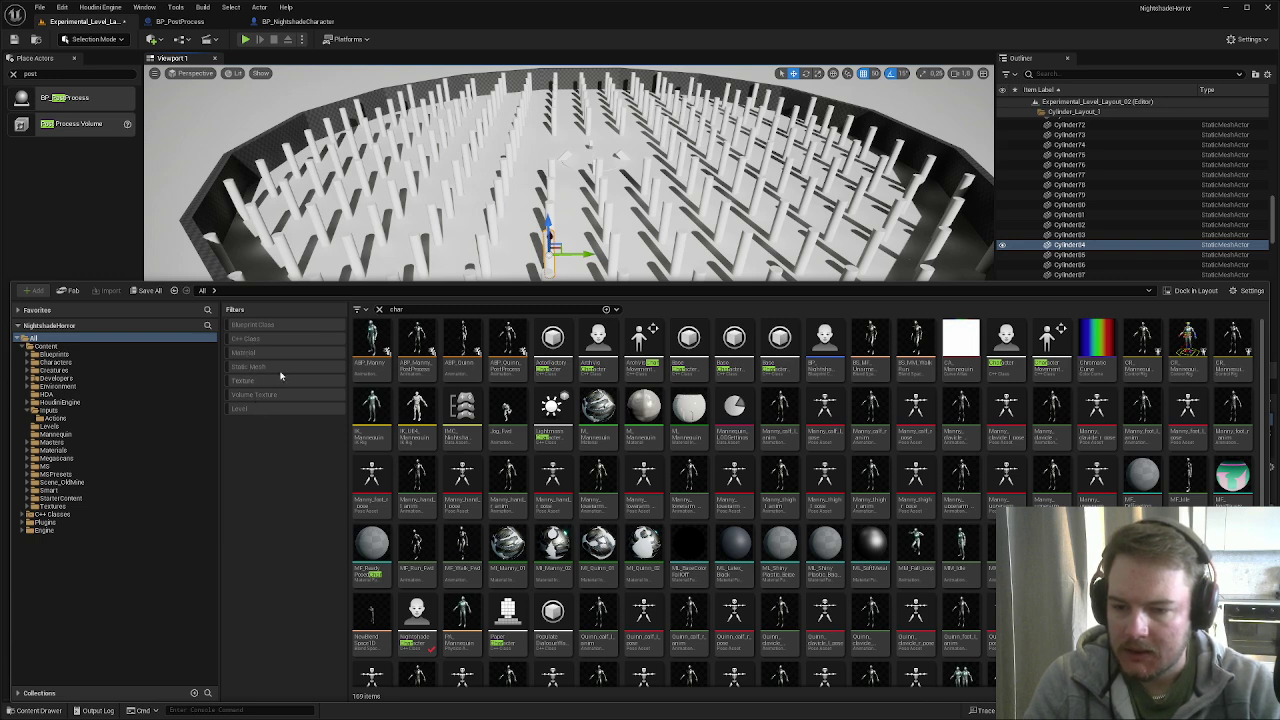
{"action": "left_click", "coordinate": [432, 306]}
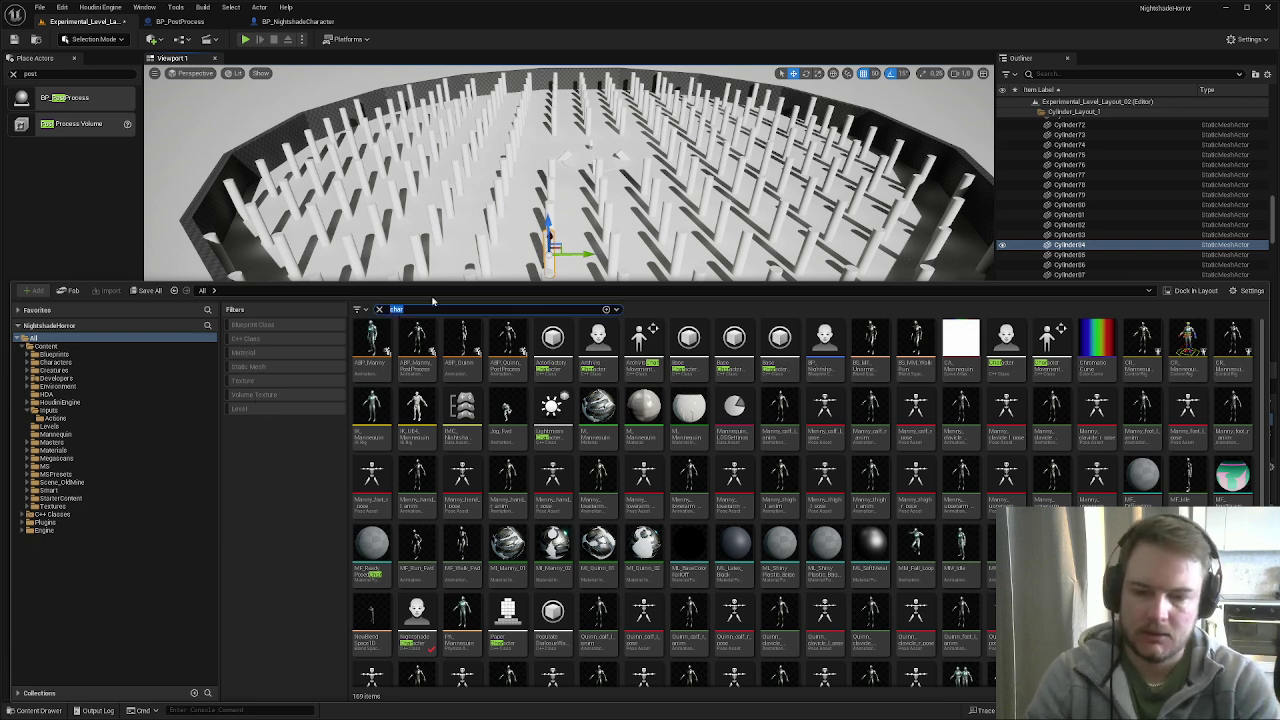
{"action": "type", "text": "M"}
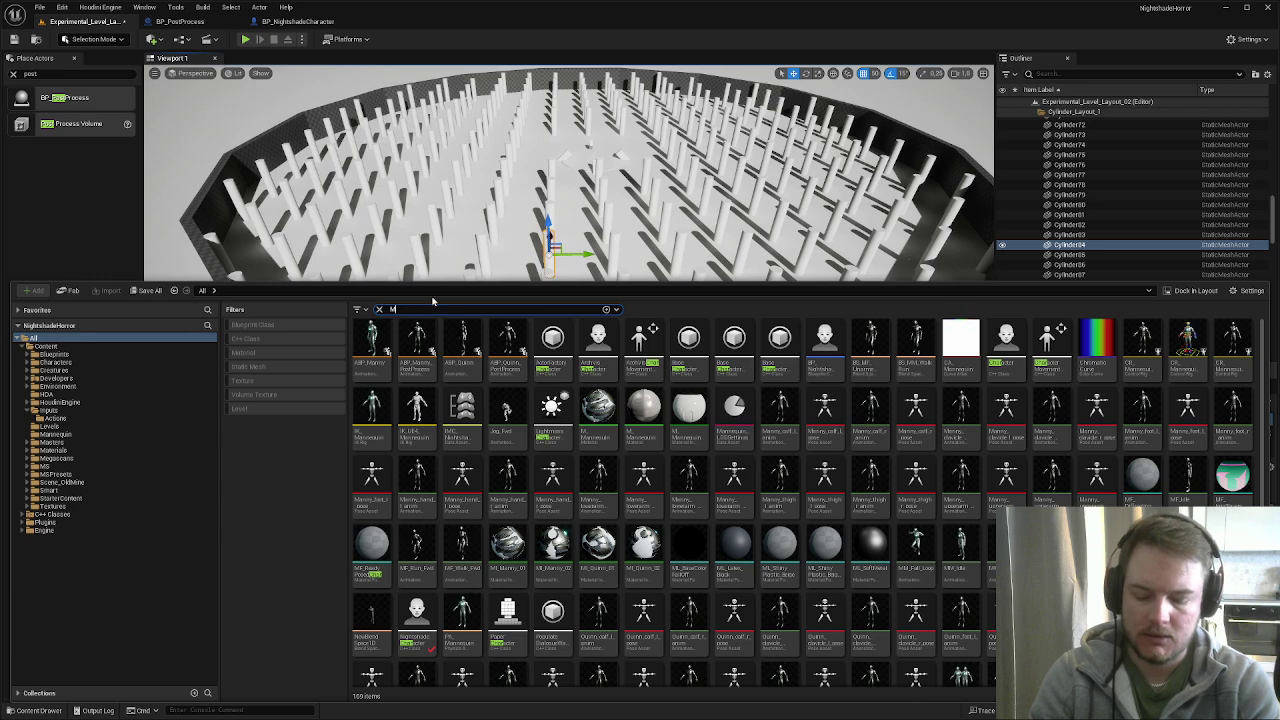
{"action": "type", "text": "L_"}
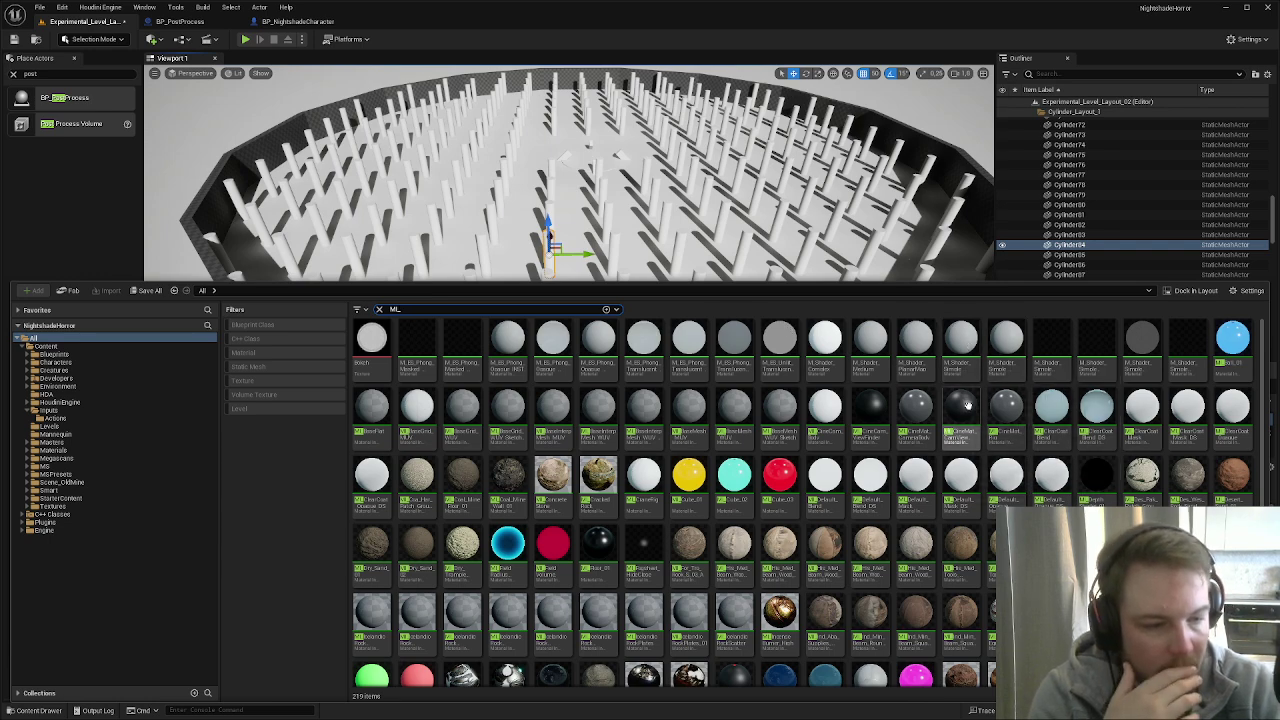
- Browse the "MI_" material instances in an enlarged asset browser for a ground or stone surface suited to the arena
{"action": "scroll", "coordinate": [929, 468], "scroll_direction": "down", "scroll_amount": 2}
{"action": "scroll", "coordinate": [929, 468], "scroll_direction": "down", "scroll_amount": 1}
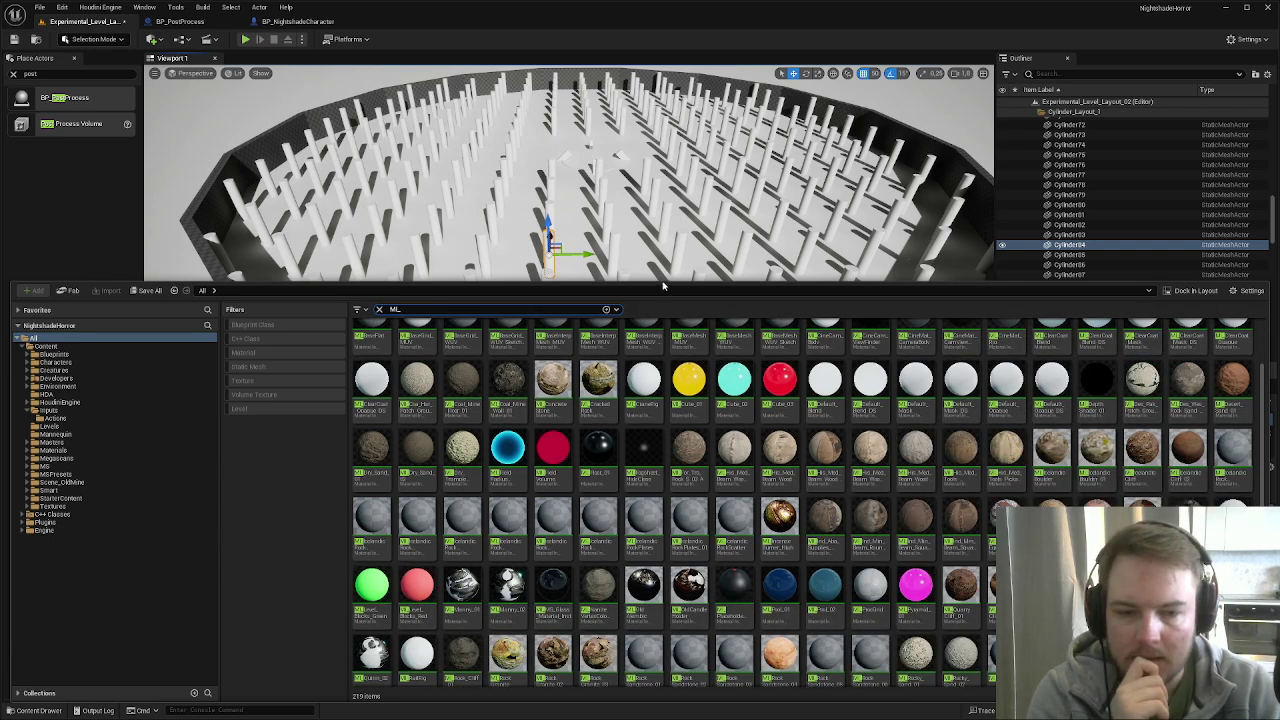
{"action": "left_click_drag", "start_coordinate": [662, 286], "coordinate": [654, 151]}
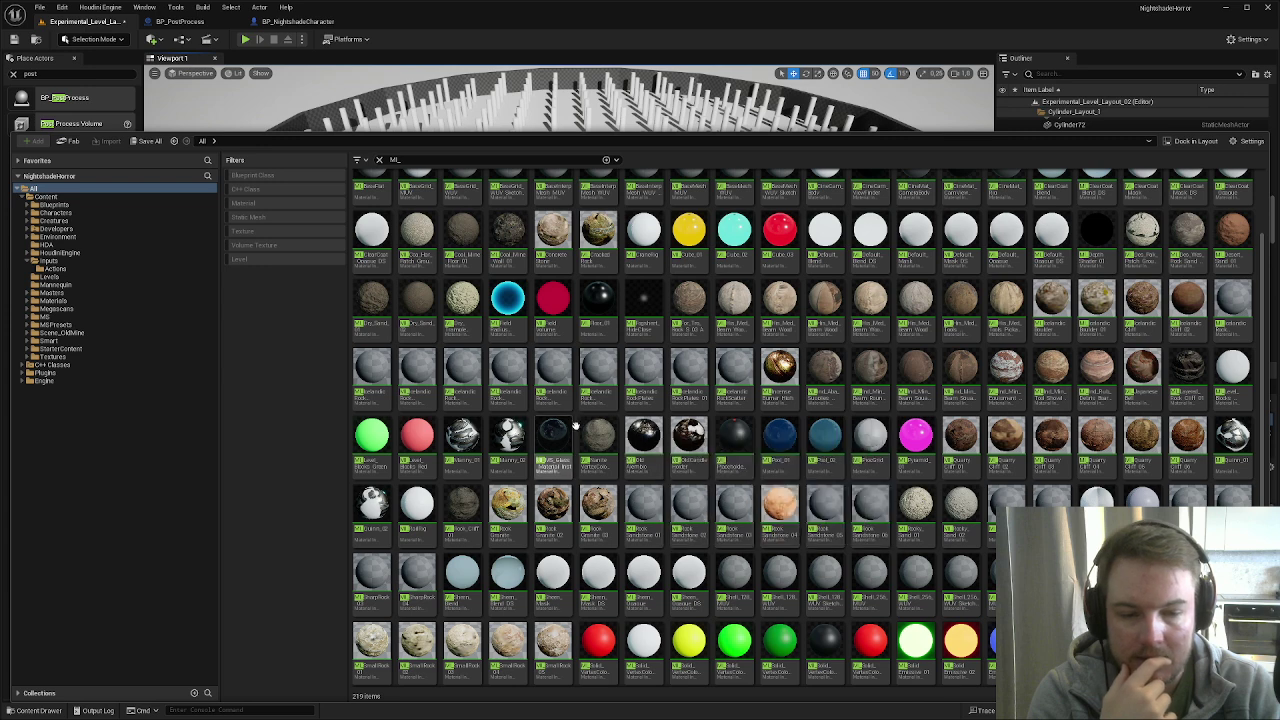
{"action": "scroll", "coordinate": [575, 427], "scroll_direction": "down", "scroll_amount": 1}
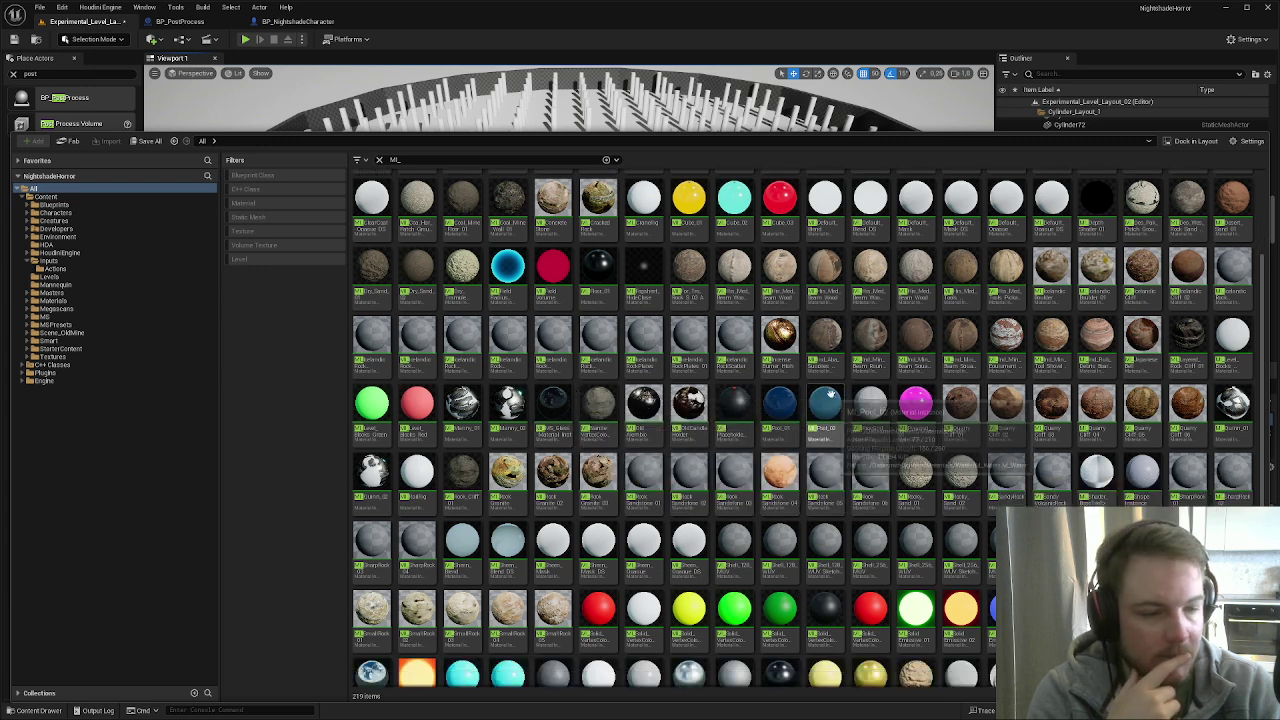
{"action": "scroll", "coordinate": [840, 400], "scroll_direction": "down", "scroll_amount": 1}
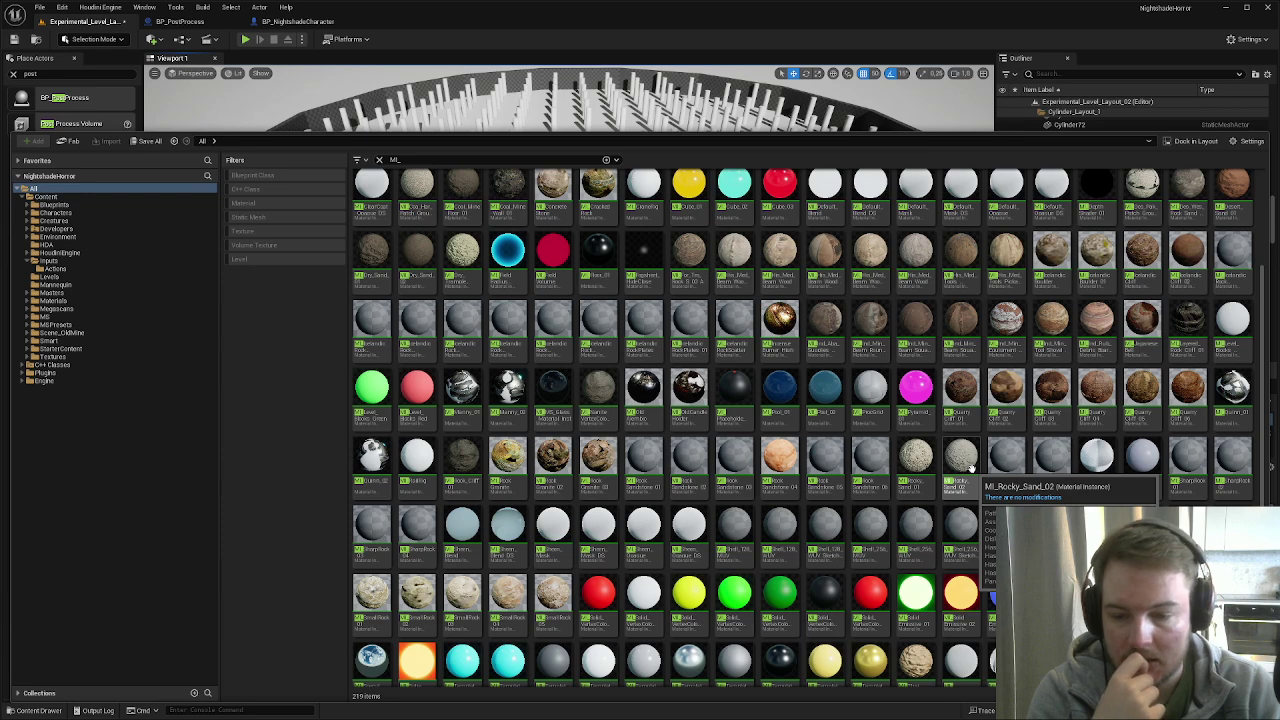
{"action": "scroll", "coordinate": [970, 468], "scroll_direction": "down", "scroll_amount": 1}
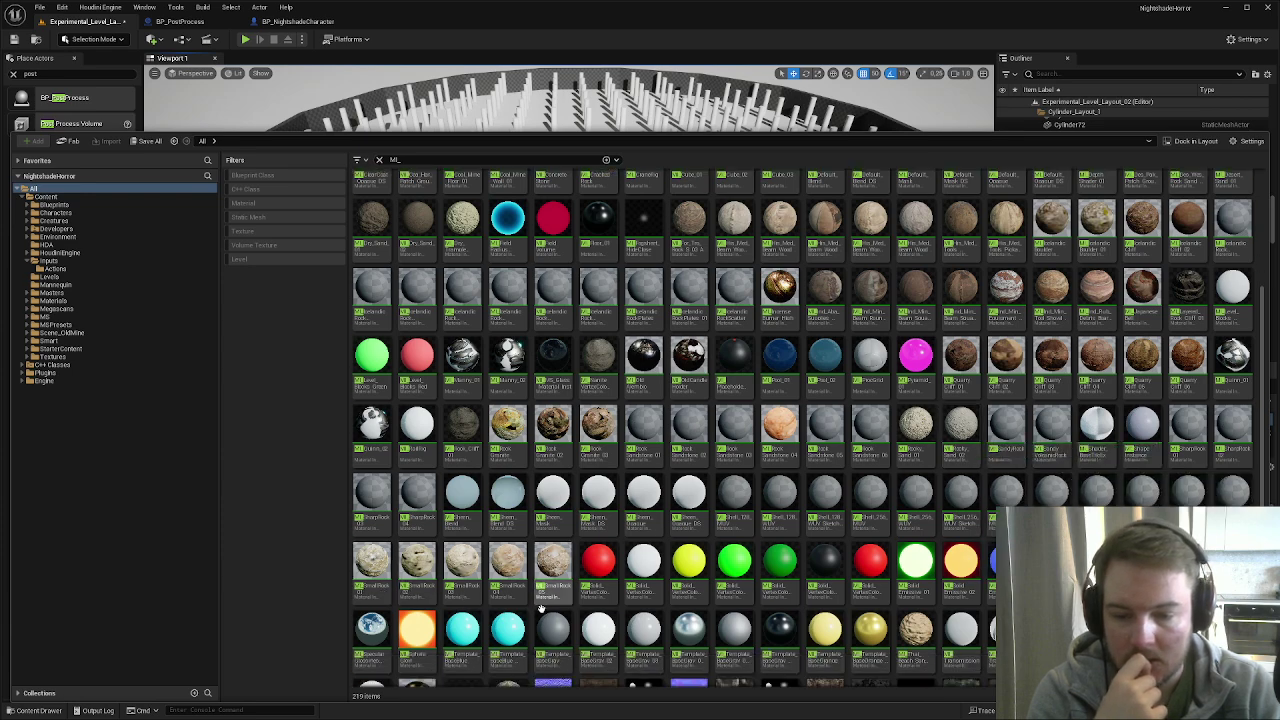
{"action": "scroll", "coordinate": [570, 593], "scroll_direction": "down", "scroll_amount": 2}
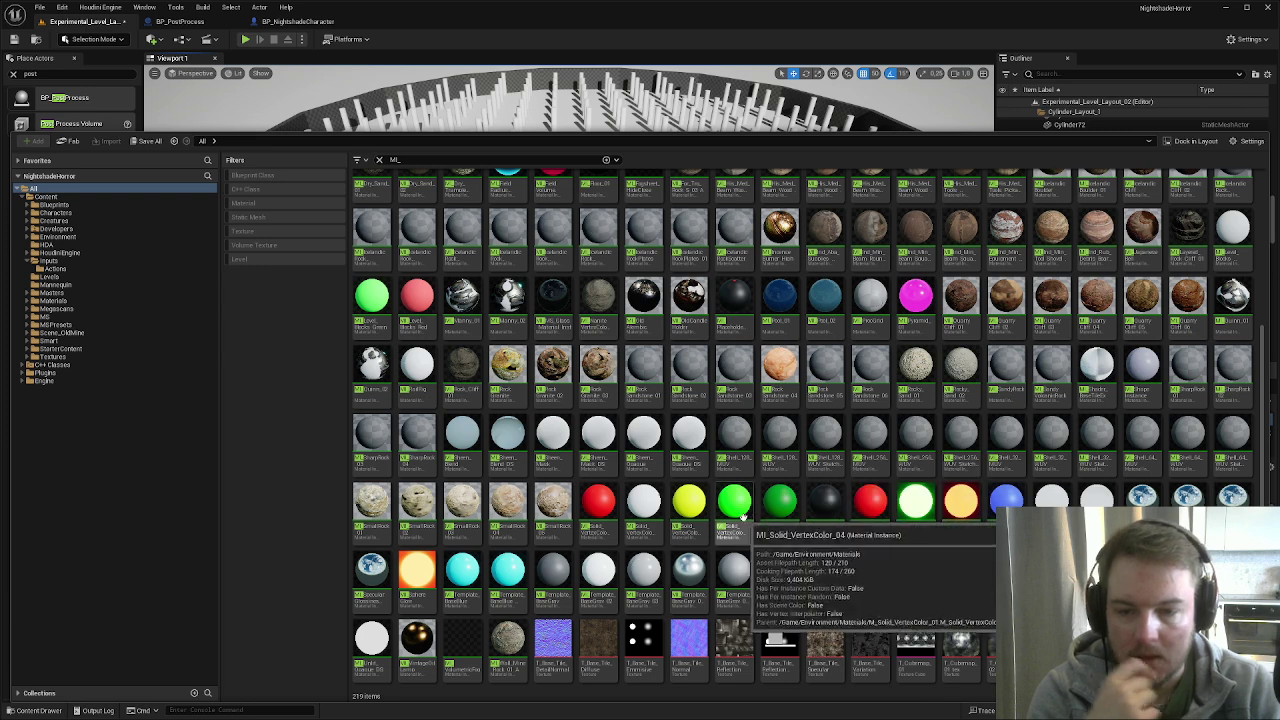
{"action": "scroll", "coordinate": [740, 560], "scroll_direction": "up", "scroll_amount": 2}
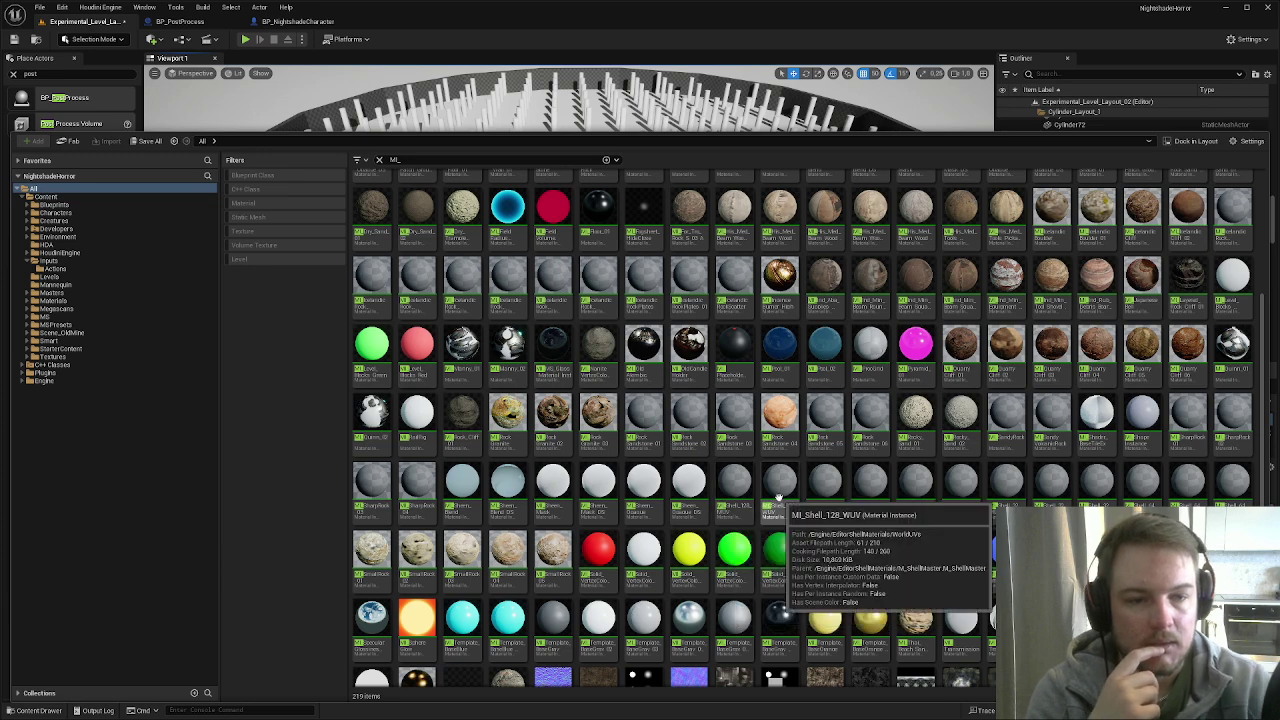
{"action": "scroll", "coordinate": [805, 440], "scroll_direction": "up", "scroll_amount": 5}
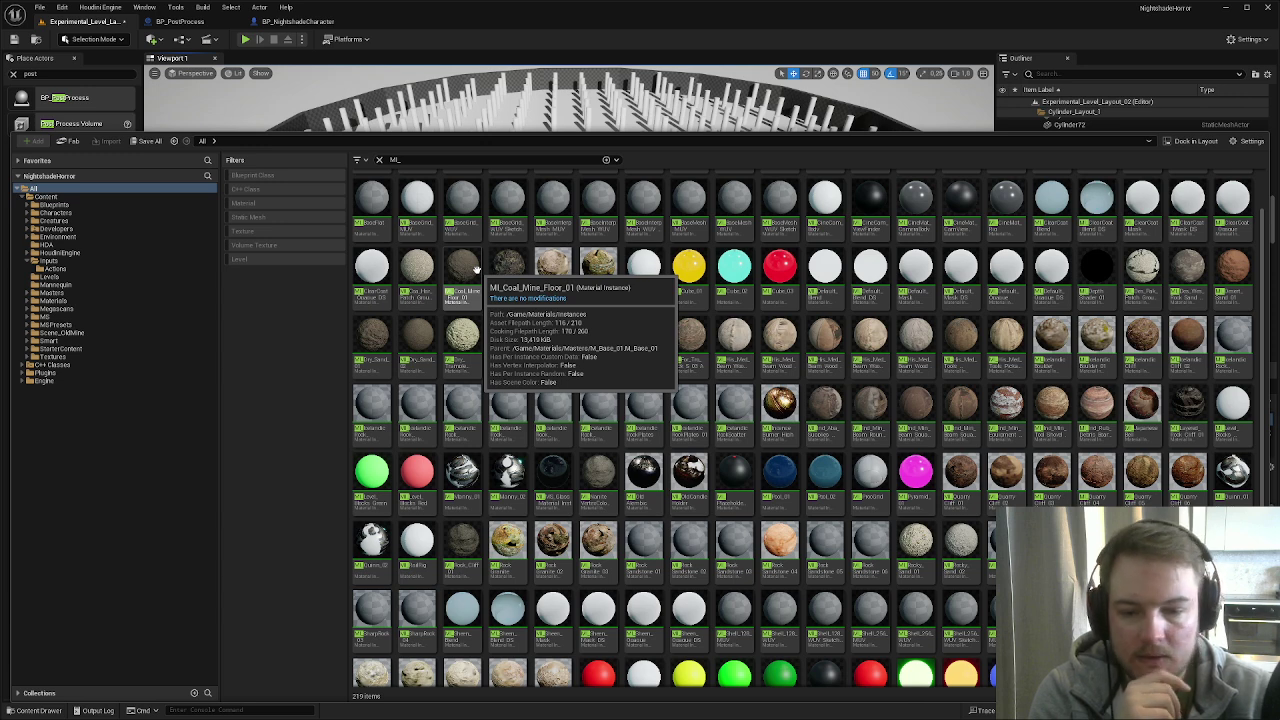
{"action": "scroll", "coordinate": [476, 268], "scroll_direction": "up", "scroll_amount": 1}
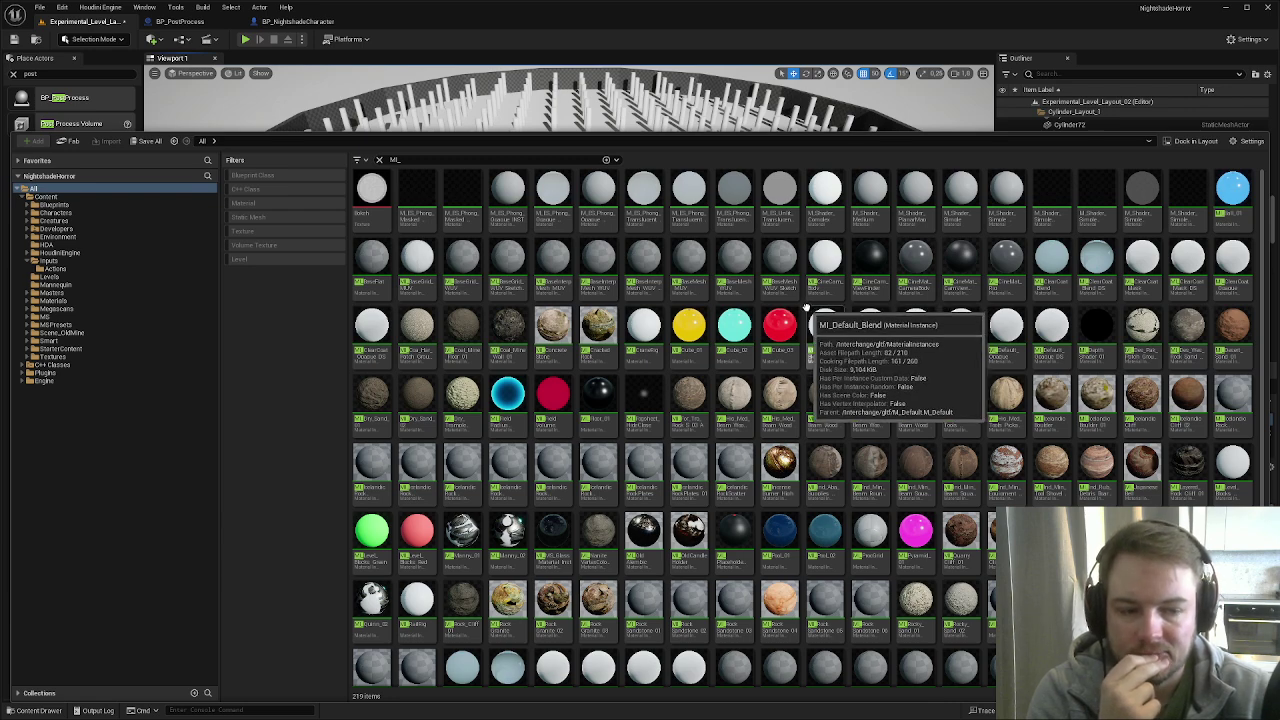
{"action": "scroll", "coordinate": [803, 313], "scroll_direction": "down", "scroll_amount": 5}
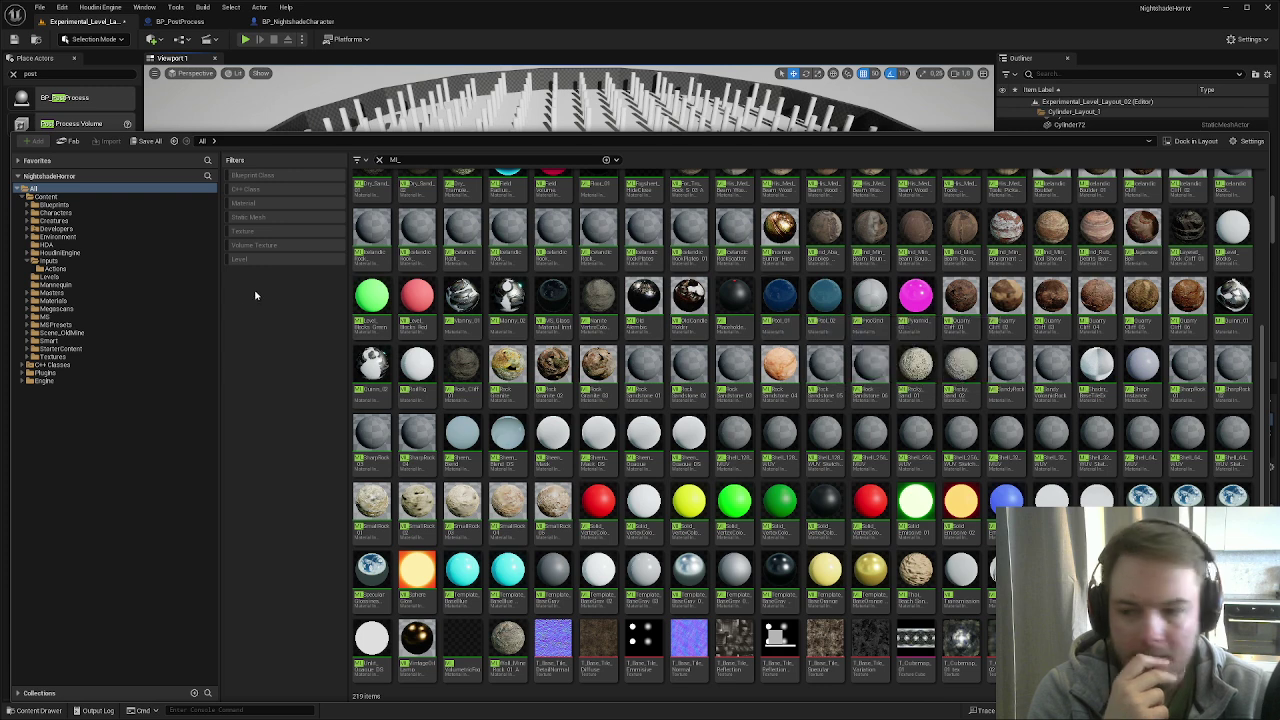
- Open M_Base_01 from the Materials/Masters folder and examine its material graph
{"action": "left_click", "coordinate": [133, 300]}
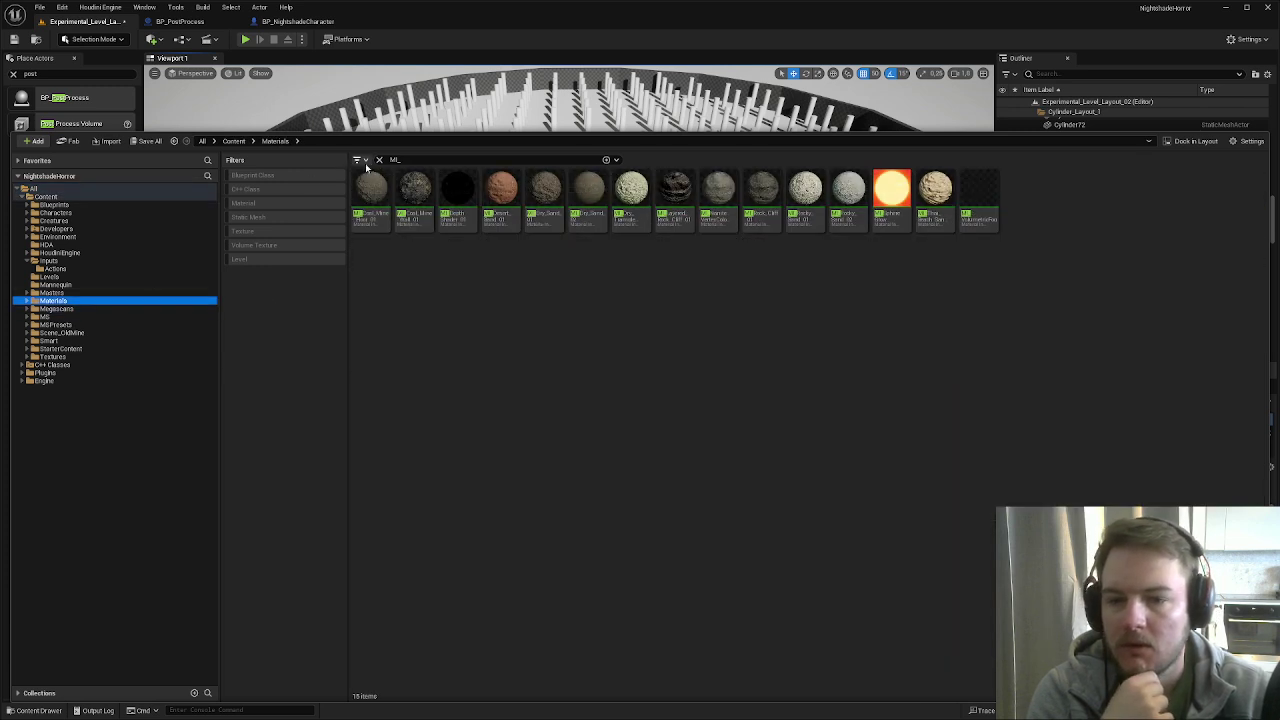
{"action": "left_click", "coordinate": [379, 160]}
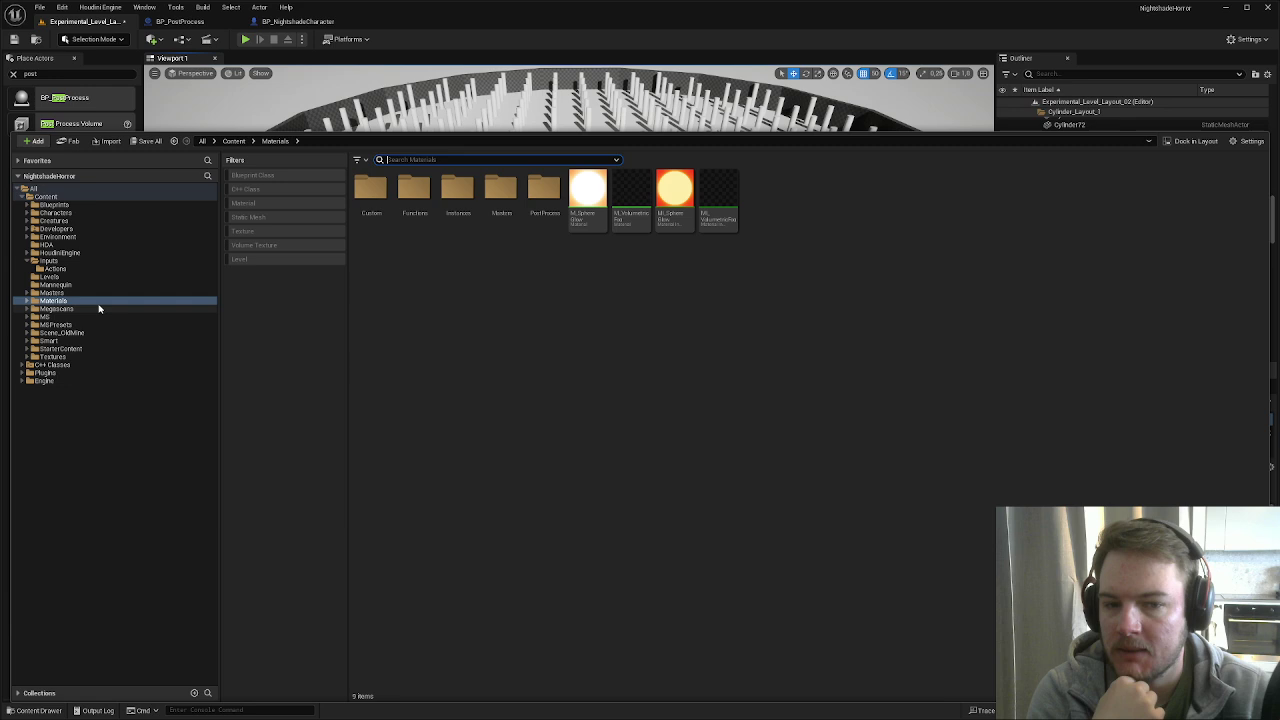
{"action": "double_click", "coordinate": [501, 192]}
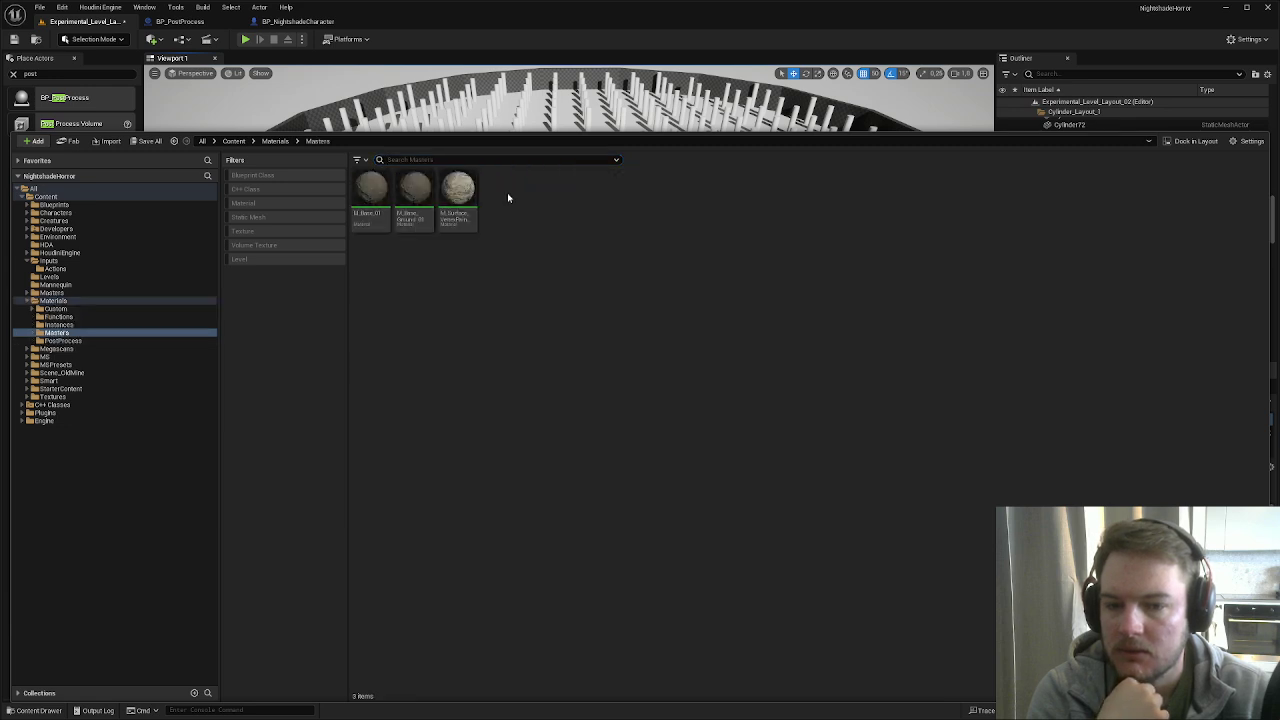
{"action": "double_click", "coordinate": [371, 192]}
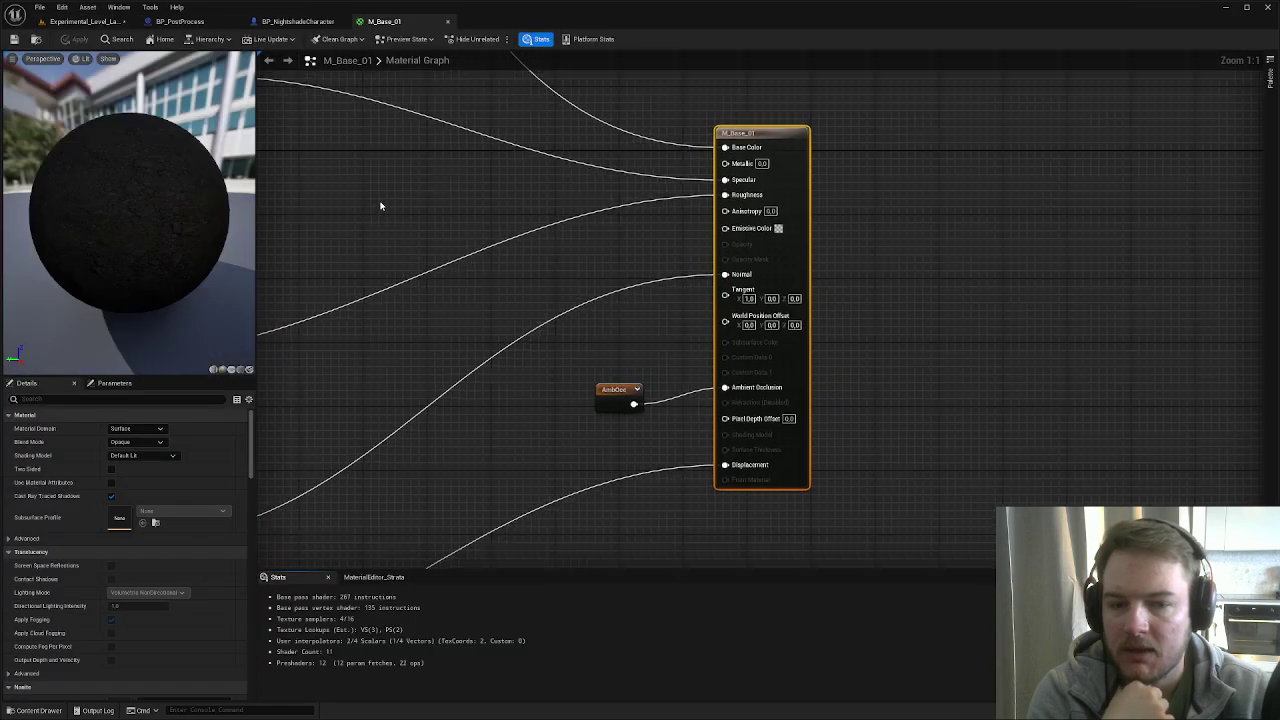
{"action": "scroll", "coordinate": [657, 191], "scroll_direction": "down", "scroll_amount": 10}
{"action": "scroll", "coordinate": [762, 248], "scroll_direction": "up", "scroll_amount": 5}
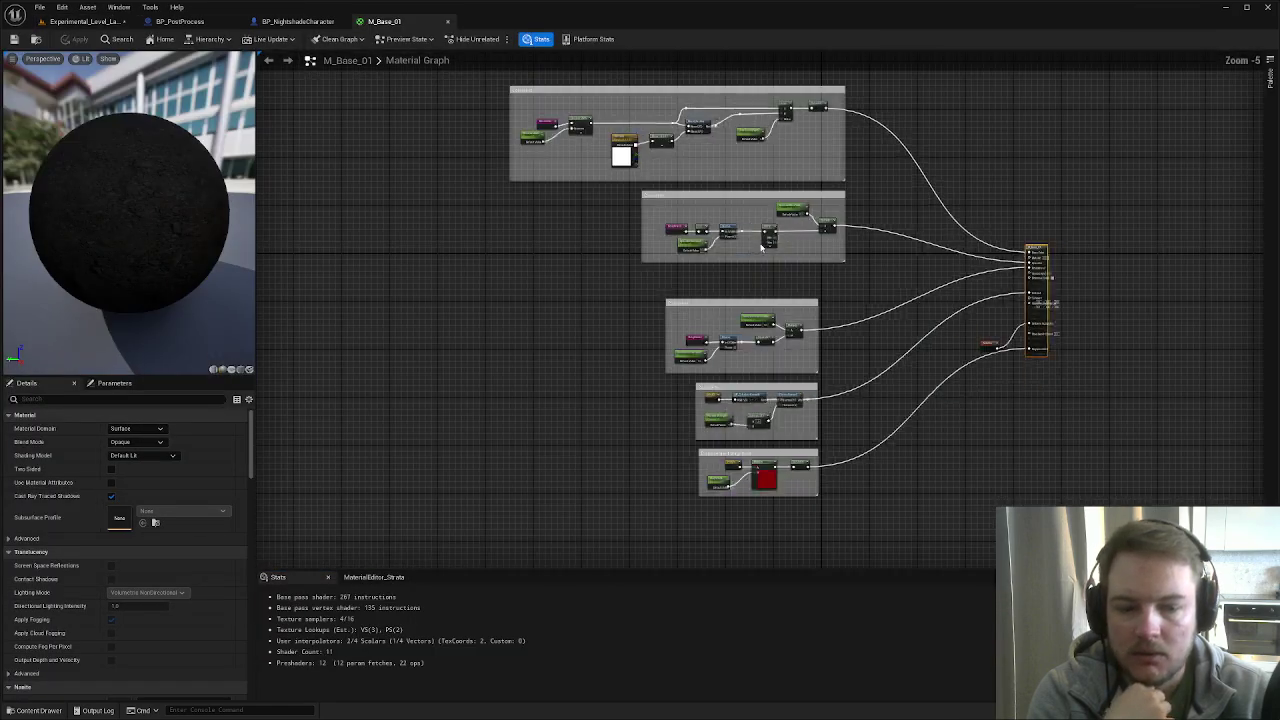
{"action": "scroll", "coordinate": [762, 248], "scroll_direction": "up", "scroll_amount": 1}
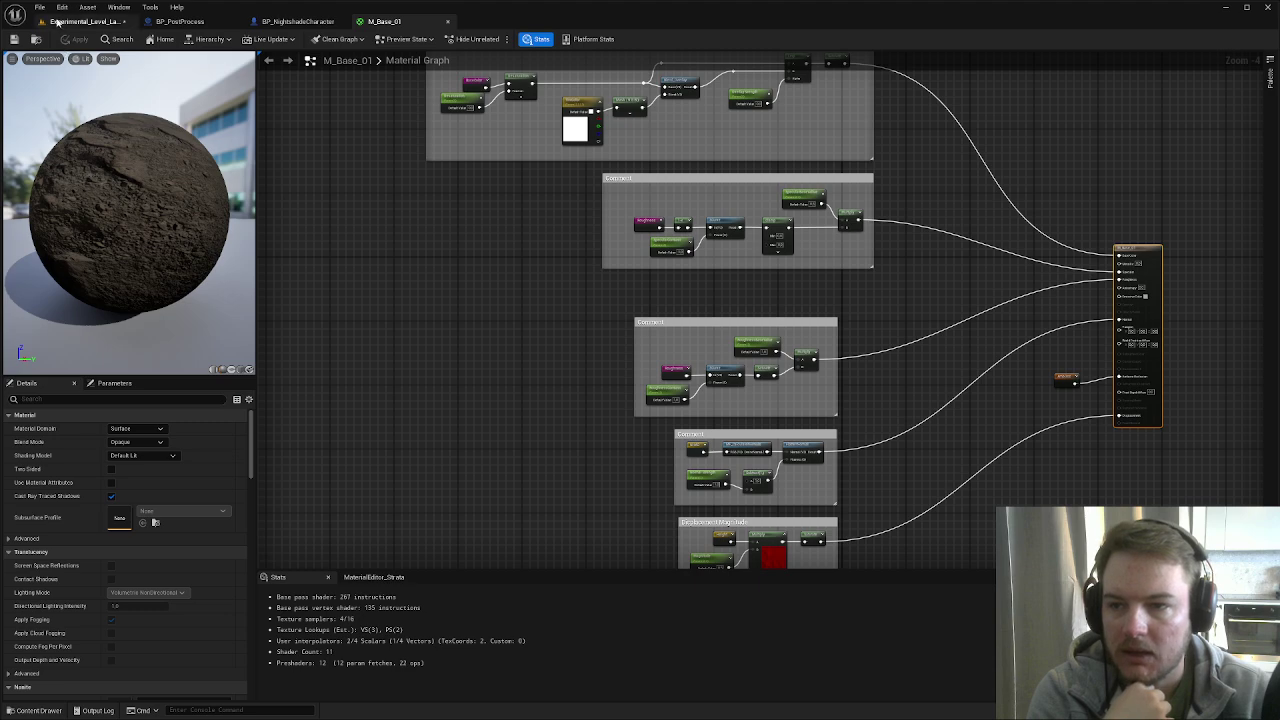
- Return to the level and apply MI_Dry_Sand_02 from Materials/Instances to all the matching cylinder pillars
{"action": "left_click", "coordinate": [88, 21]}
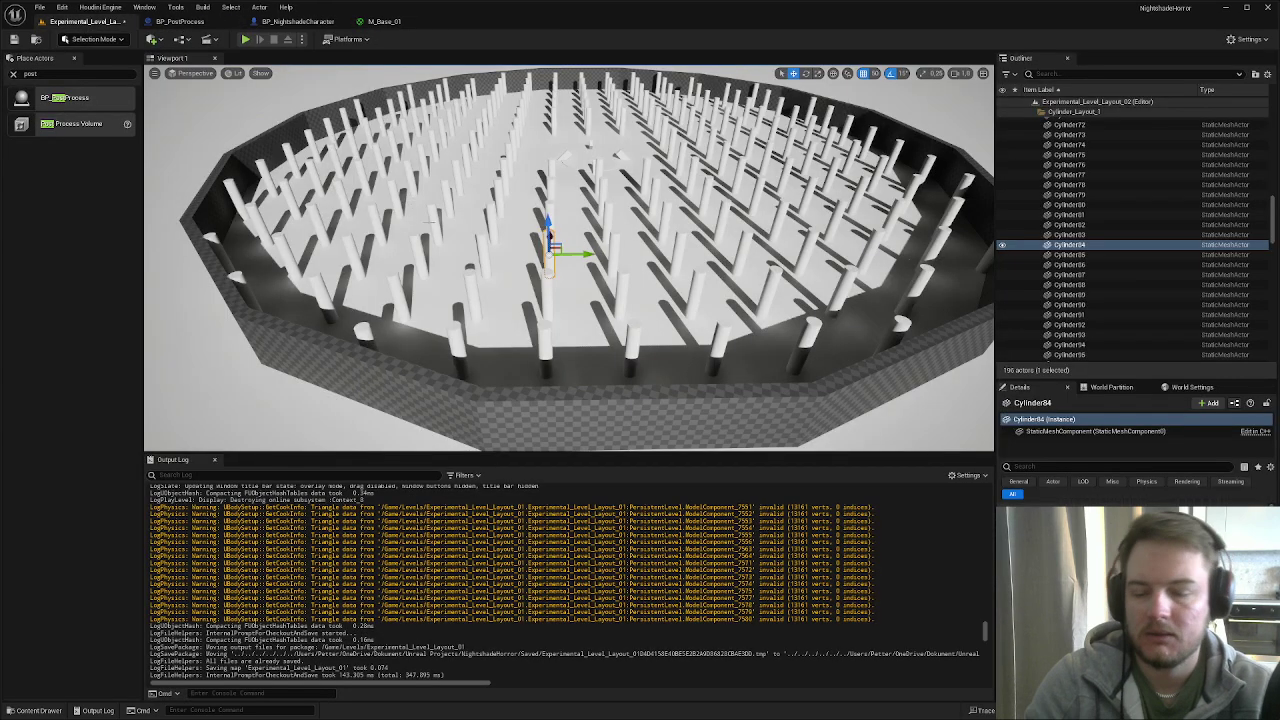
{"action": "key", "text": "ctrl+space"}
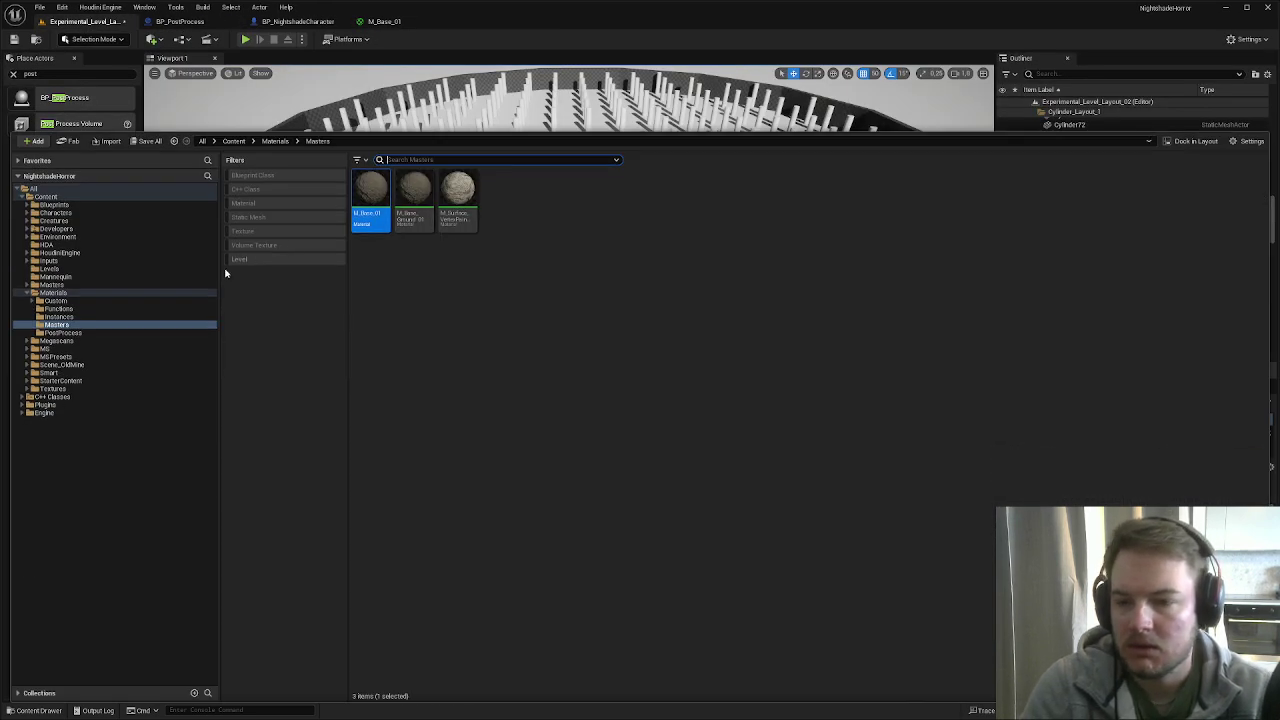
{"action": "left_click", "coordinate": [72, 318]}
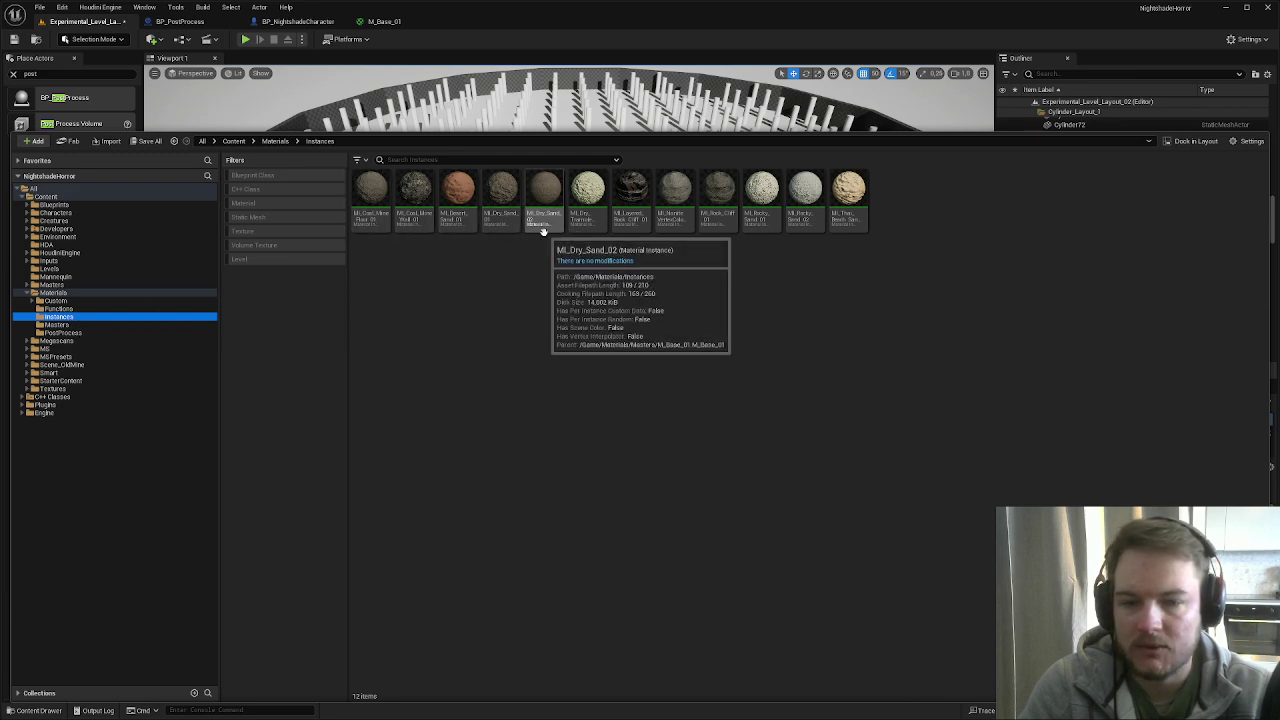
{"action": "left_click", "coordinate": [541, 229]}
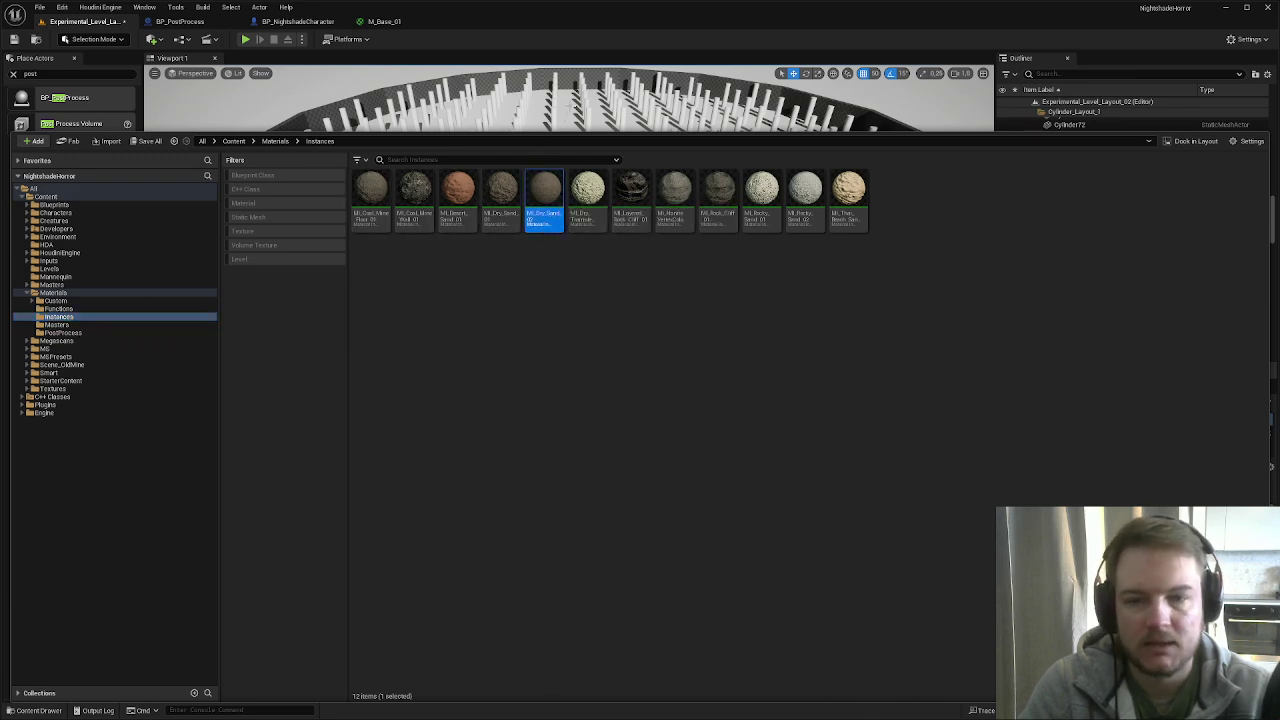
{"action": "right_click_drag", "start_coordinate": [545, 102], "coordinate": [551, 88]}
{"action": "key", "text": "shift+e"}
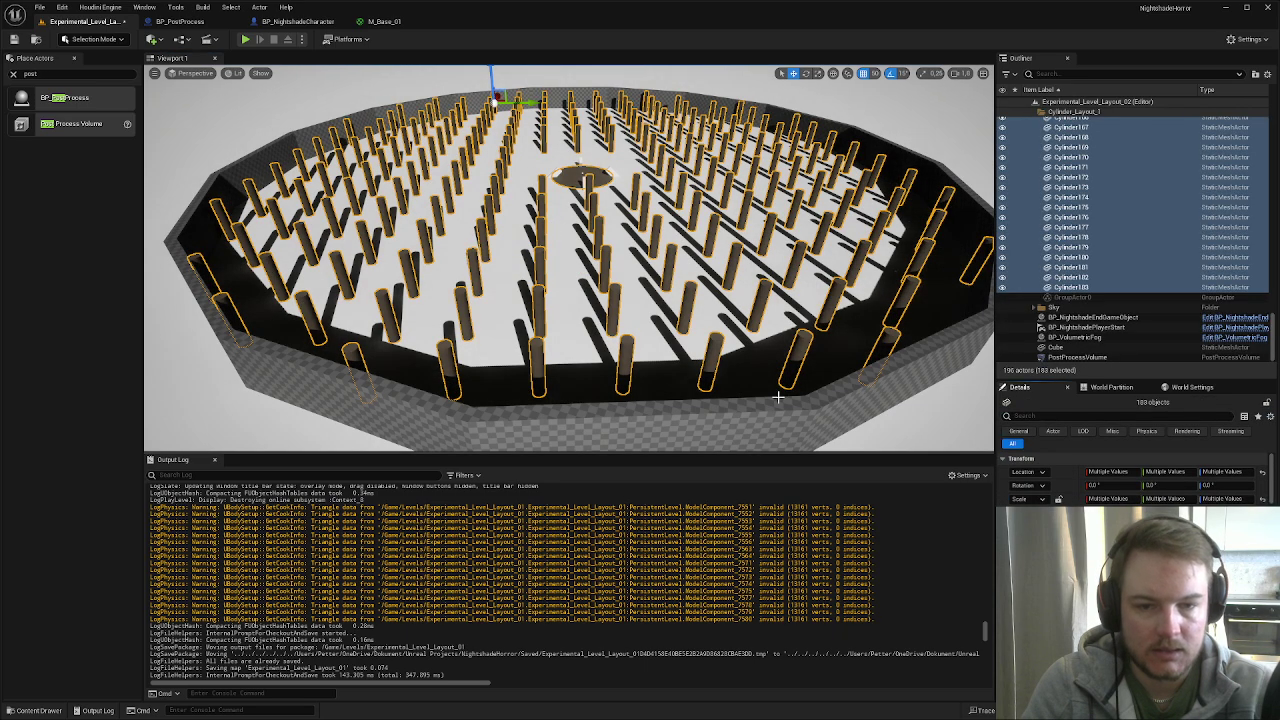
- Select only the arena's floor Cube and give it the same dry sand material as the pillars
{"action": "scroll", "coordinate": [570, 258], "scroll_direction": "up", "scroll_amount": 5}
{"action": "right_click_drag", "start_coordinate": [570, 258], "coordinate": [630, 344]}
{"action": "left_click", "coordinate": [630, 344], "text": "ctrl"}
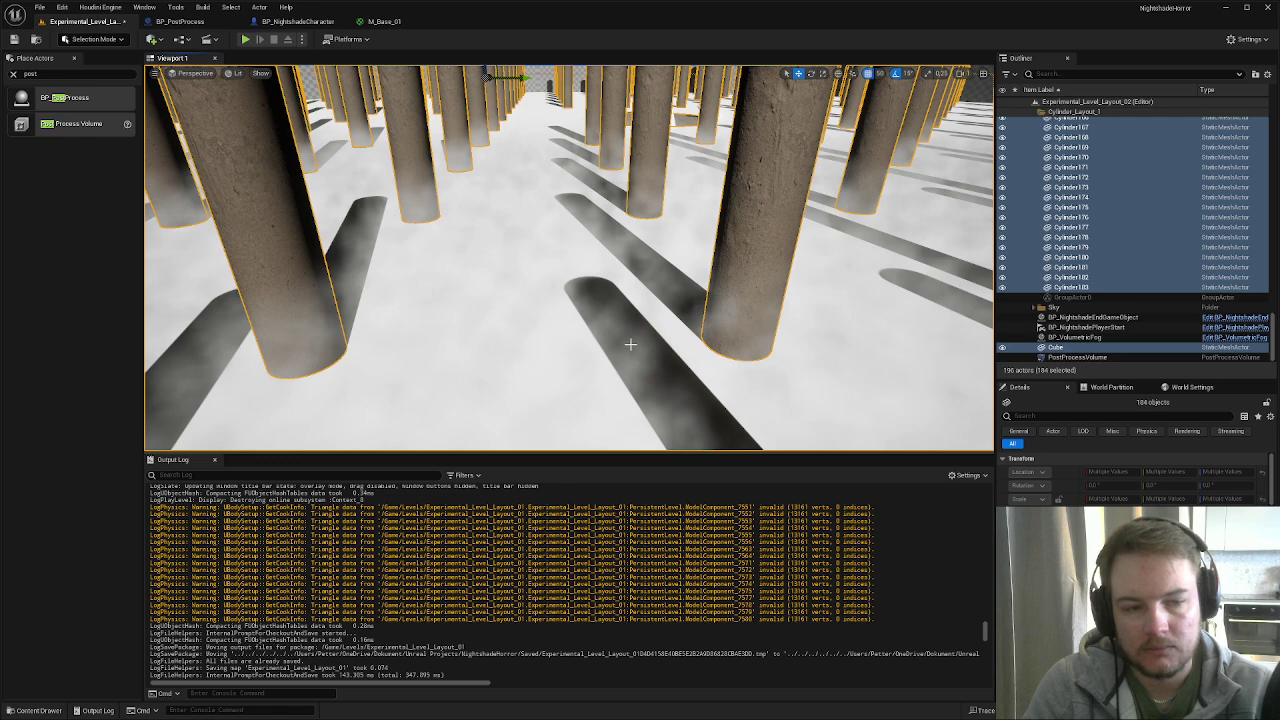
{"action": "left_click", "coordinate": [1050, 347]}
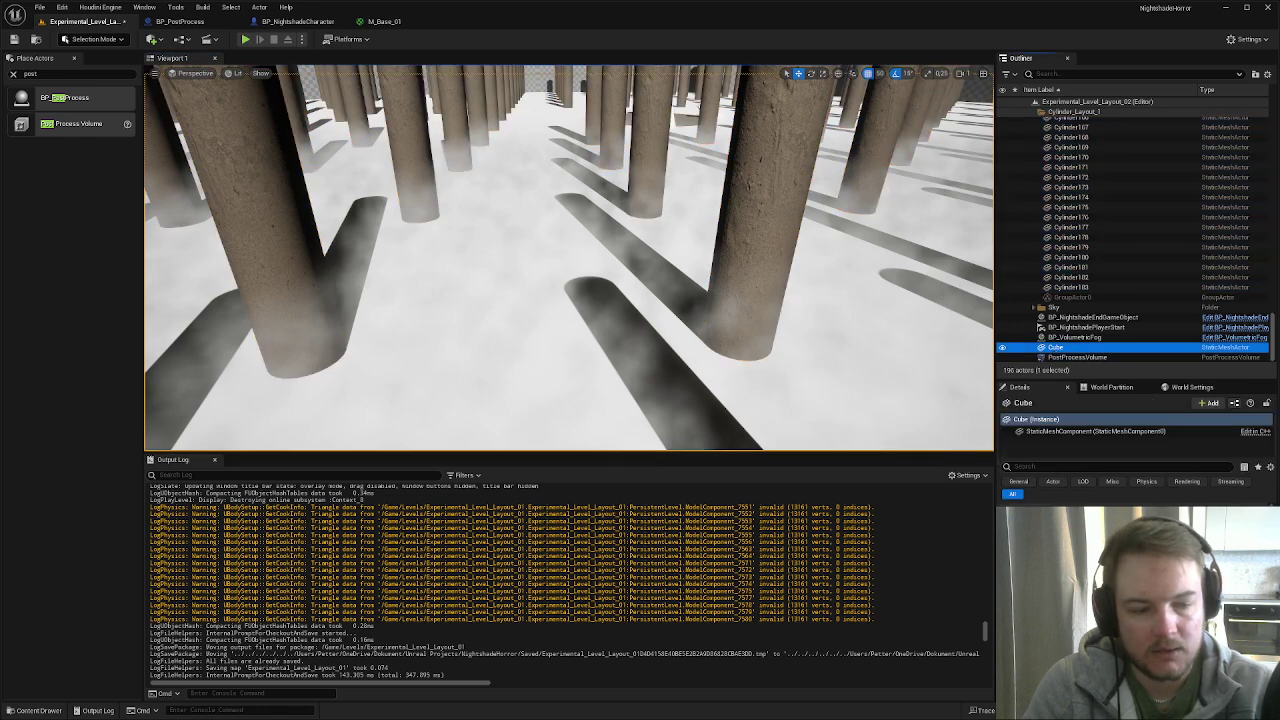
{"action": "key", "text": "f"}
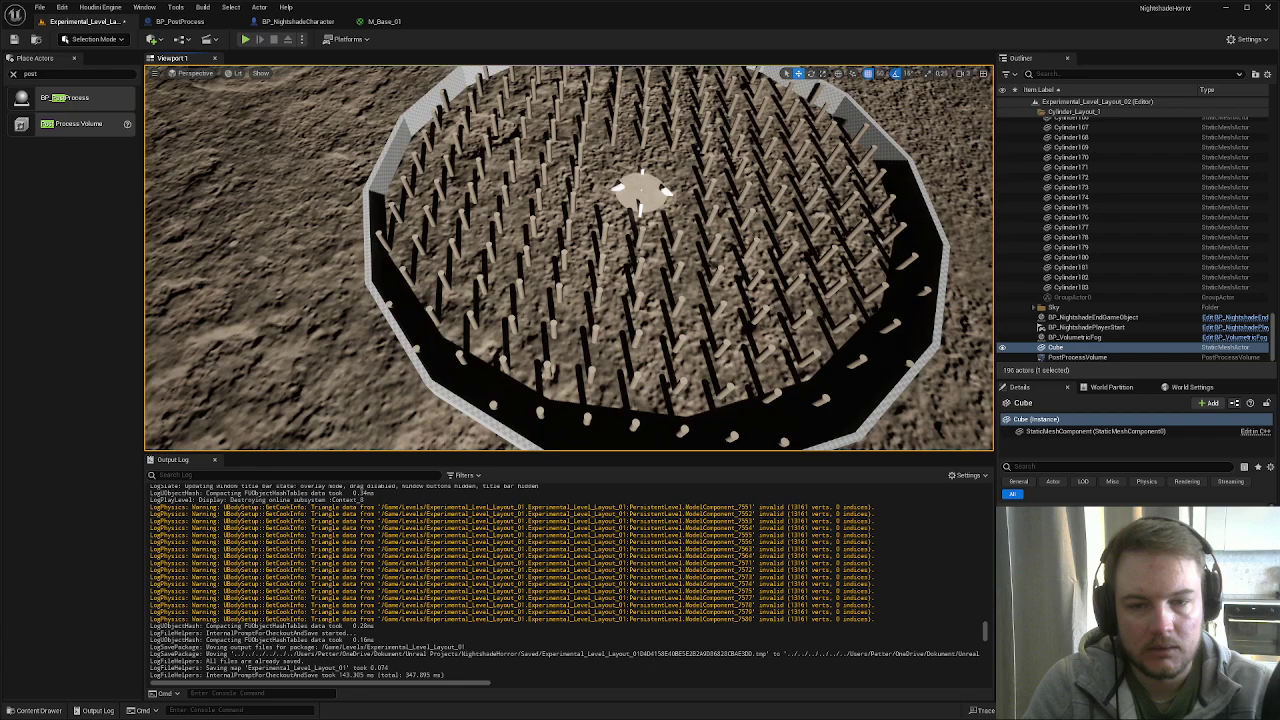
- Apply the MI_Dry_Sand_02 material to the inner wall faces of the Cylinder Brush3 ring, one section after another
{"action": "mouse_move", "coordinate": [666, 334]}
{"action": "right_mouse_down"}
{"action": "mouse_move", "coordinate": [655, 285]}
{"action": "mouse_move", "coordinate": [666, 334]}
{"action": "mouse_move", "coordinate": [660, 320]}
{"action": "right_mouse_up"}
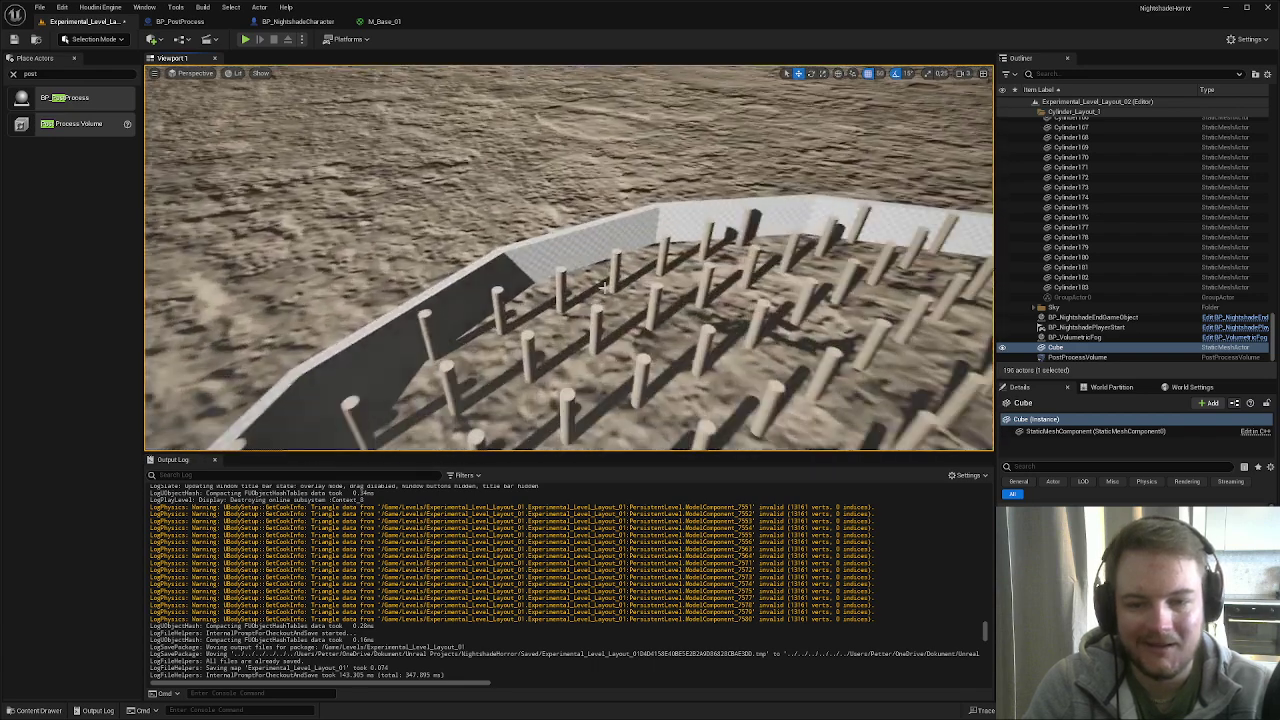
{"action": "left_click", "coordinate": [581, 248]}
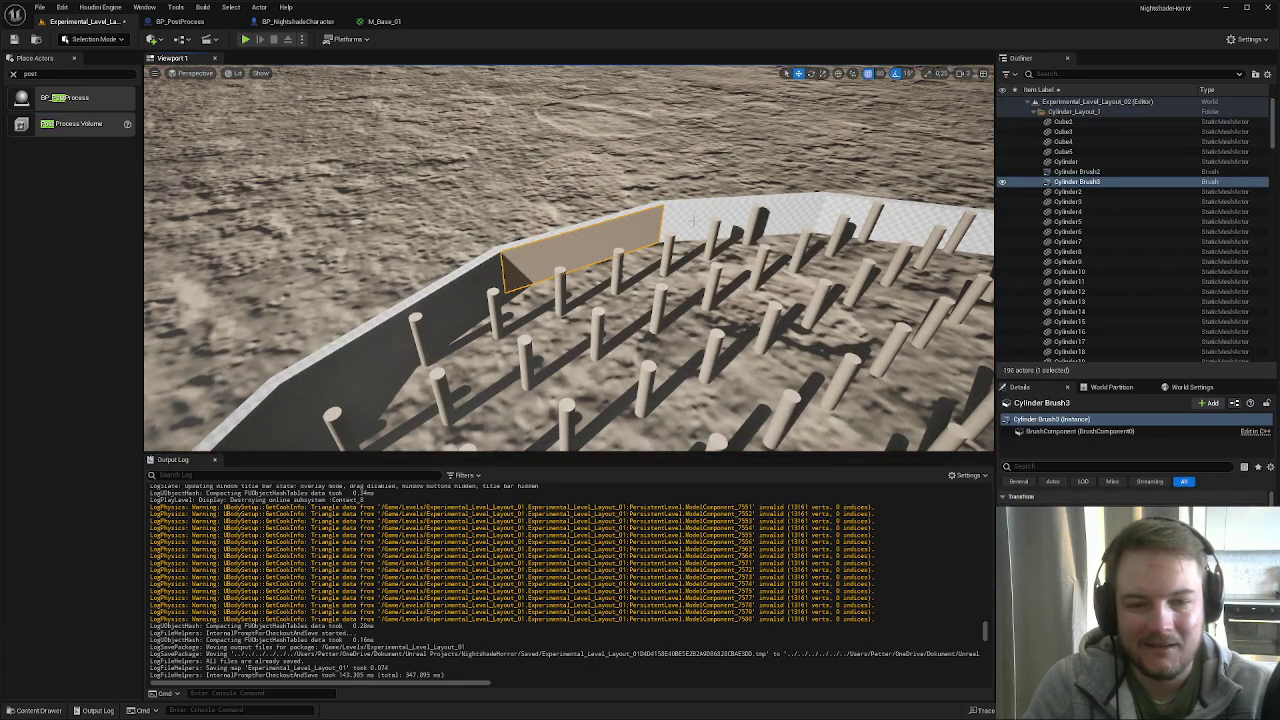
{"action": "right_click_drag", "start_coordinate": [814, 212], "coordinate": [814, 210]}
{"action": "left_click", "coordinate": [814, 210]}
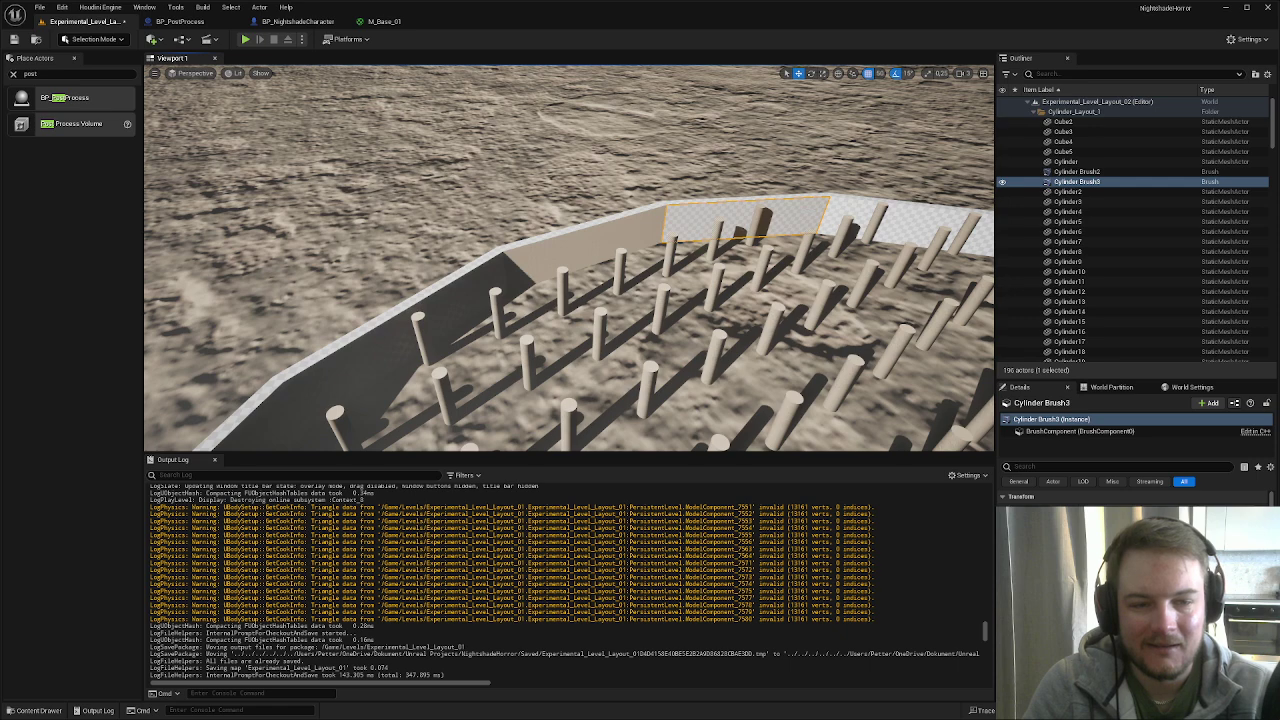
{"action": "left_click", "coordinate": [815, 209]}
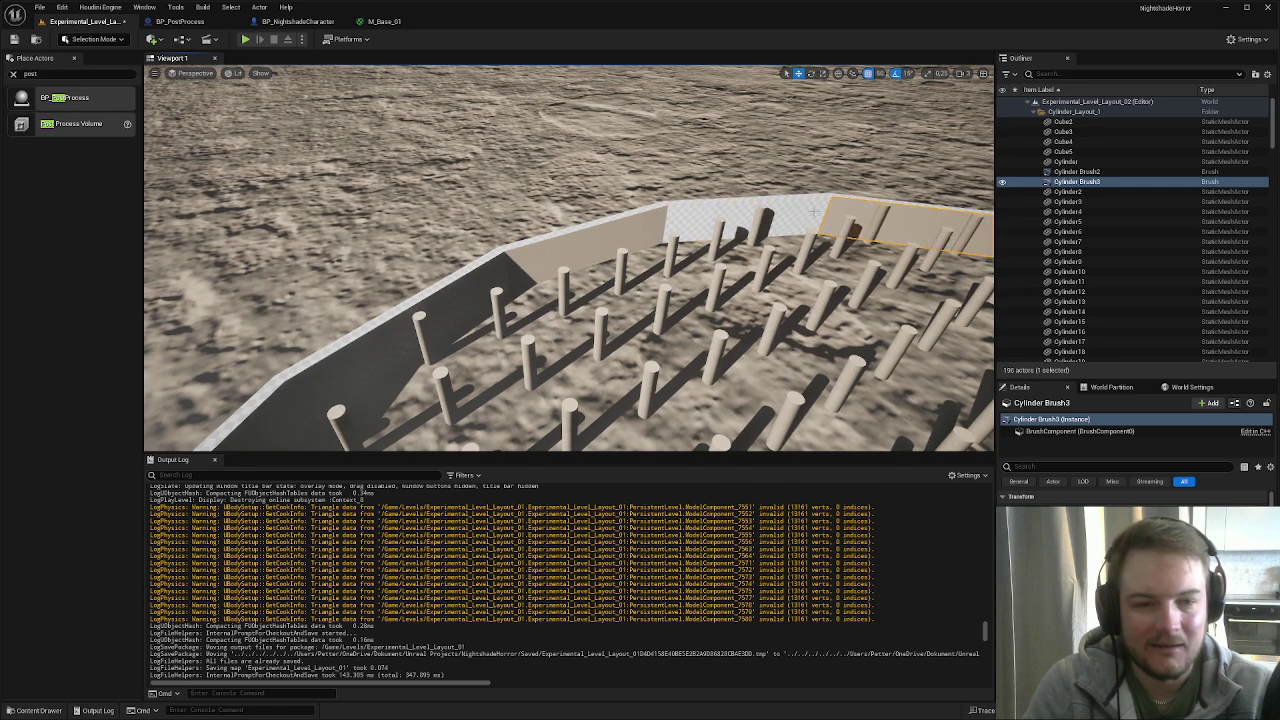
{"action": "right_click_drag", "start_coordinate": [797, 222], "coordinate": [797, 222]}
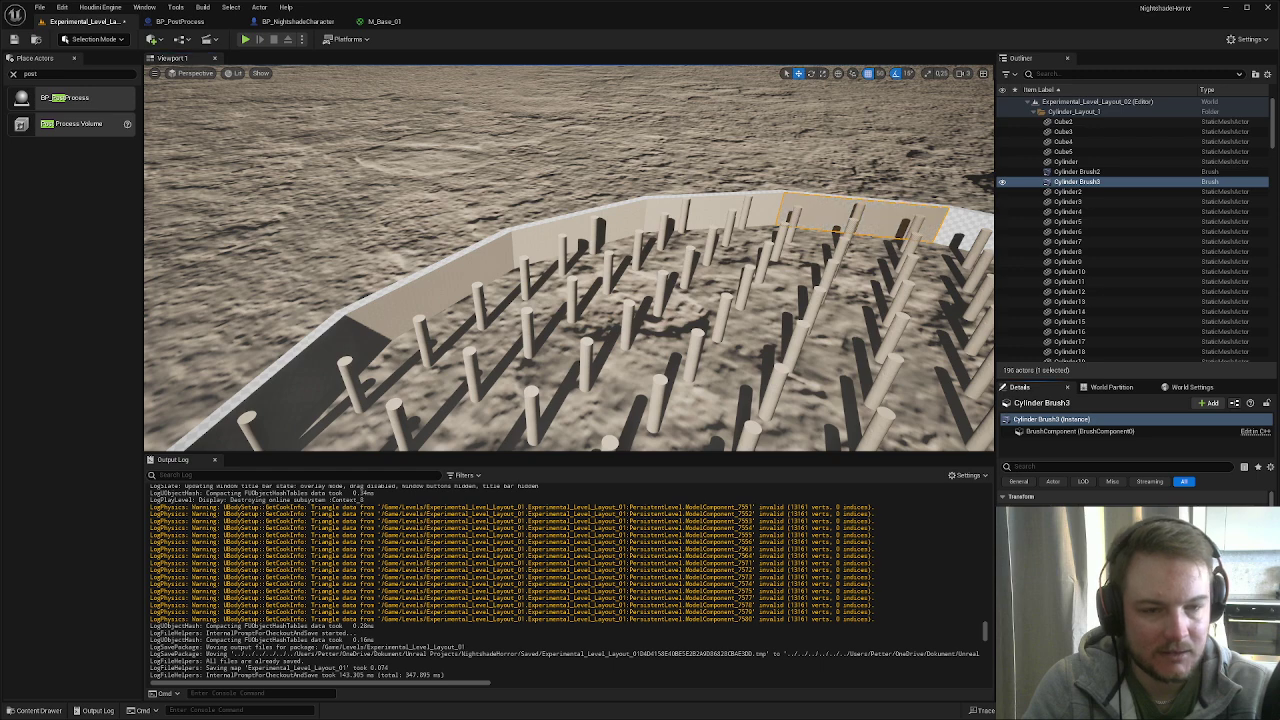
{"action": "right_click_drag", "start_coordinate": [805, 390], "coordinate": [805, 390]}
{"action": "mouse_move", "coordinate": [733, 197]}
{"action": "right_mouse_down"}
{"action": "mouse_move", "coordinate": [722, 224]}
{"action": "mouse_move", "coordinate": [718, 210]}
{"action": "right_mouse_up"}
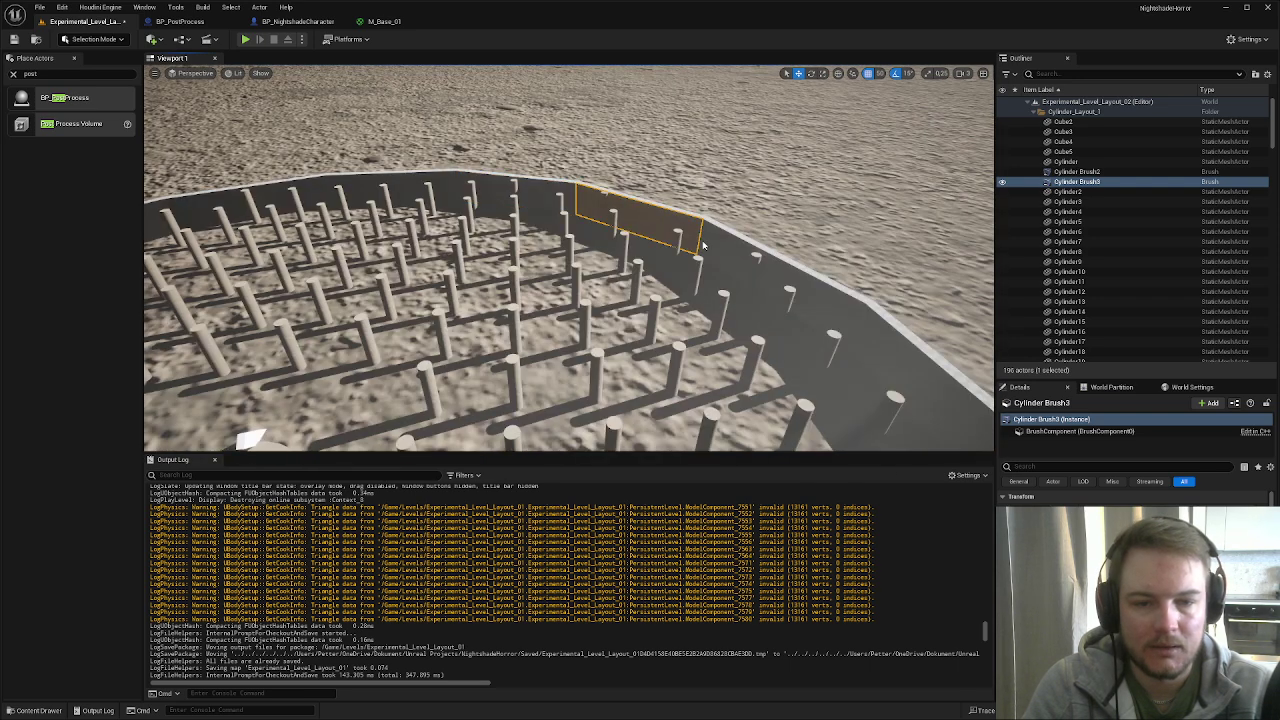
- Switch the viewport to Unlit and give the remaining checkered inner wall faces the same dry sand material
{"action": "left_click", "coordinate": [703, 245]}
{"action": "key", "text": "f"}
{"action": "key", "text": "alt+3"}
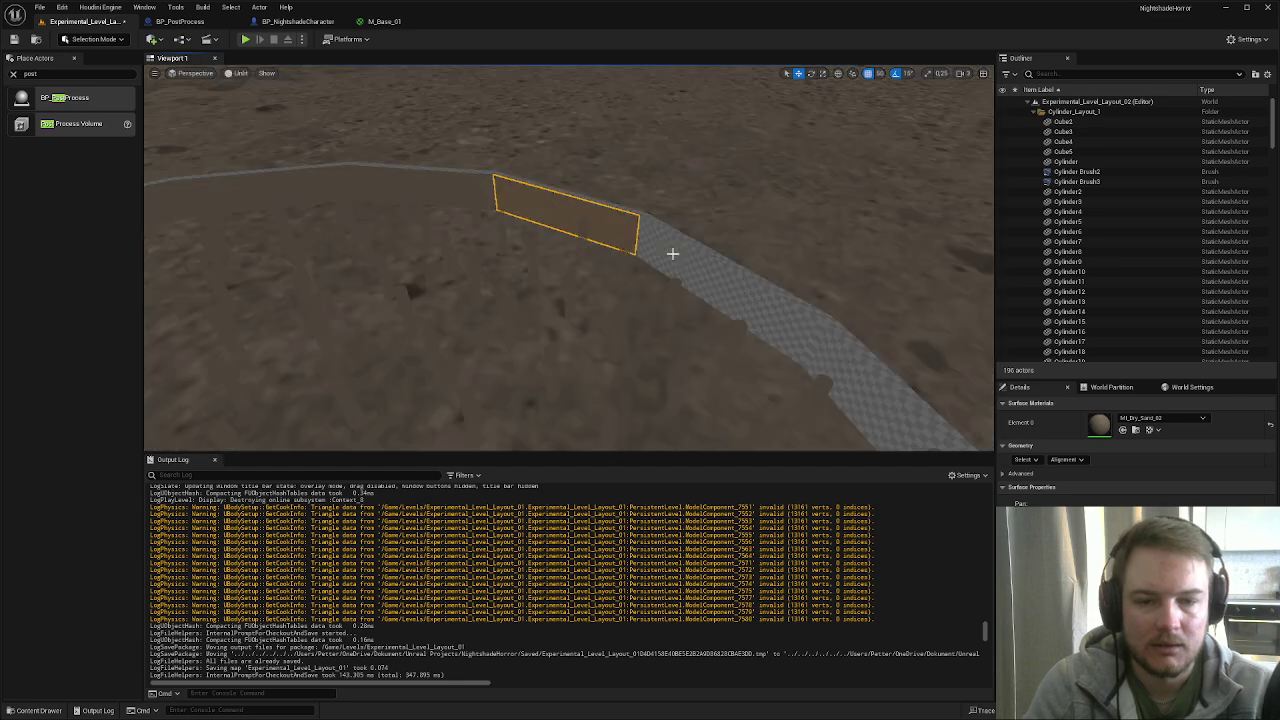
{"action": "left_click", "coordinate": [668, 252]}
{"action": "right_click_drag", "start_coordinate": [668, 252], "coordinate": [666, 286]}
{"action": "left_click", "coordinate": [642, 257]}
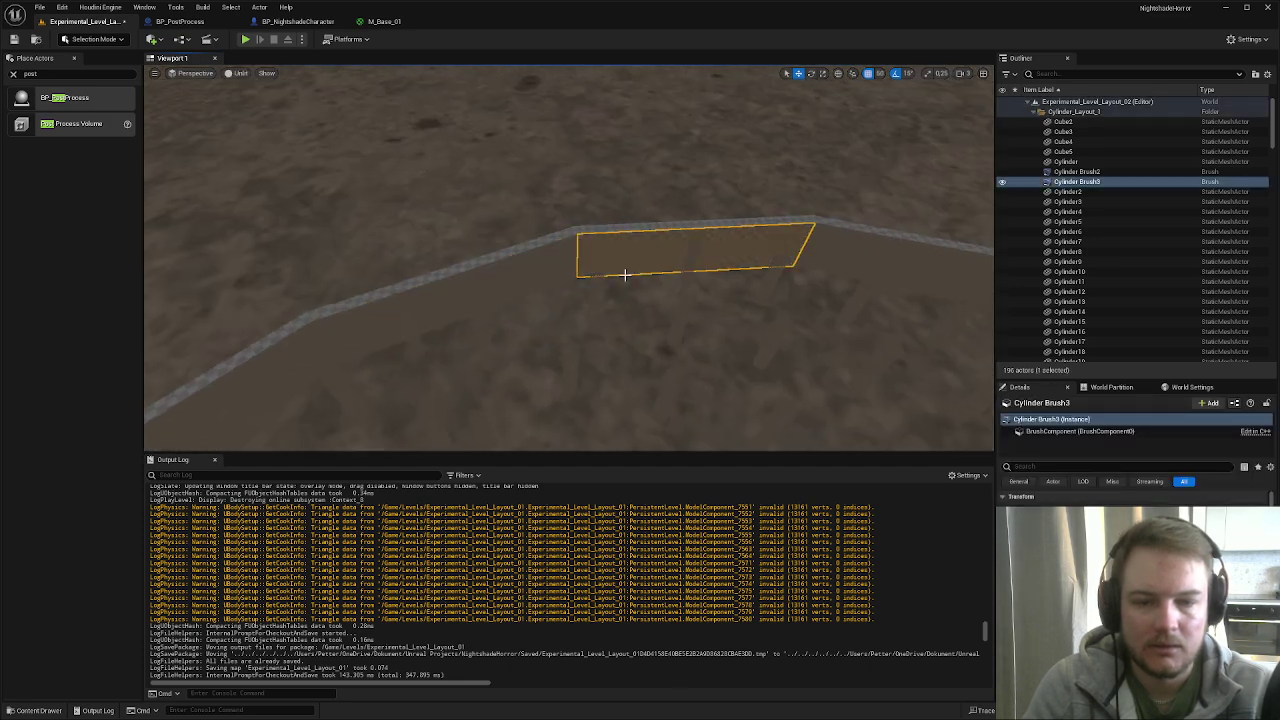
{"action": "right_click_drag", "start_coordinate": [660, 258], "coordinate": [820, 262]}
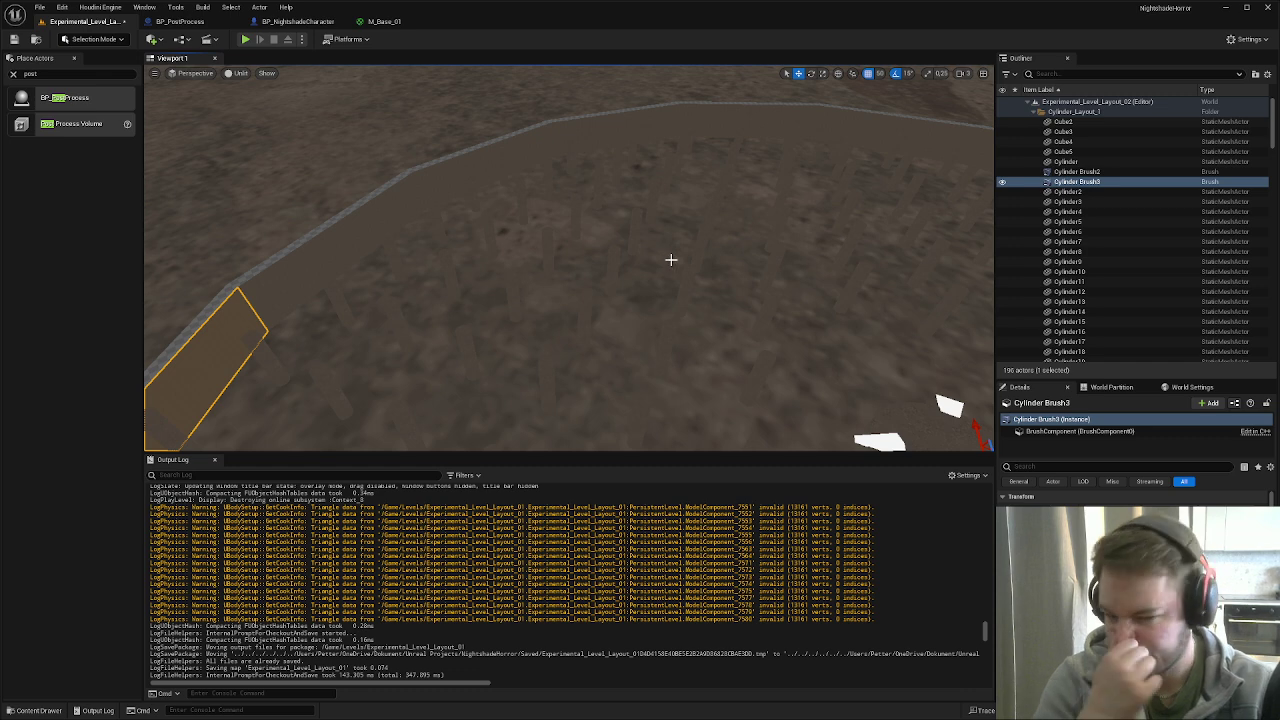
- Select the four white leaning blocks Cube2 to Cube5 around the arena's centre and apply the dry sand material to them
{"action": "right_click_drag", "start_coordinate": [669, 260], "coordinate": [910, 352]}
{"action": "key", "text": "w"}
{"action": "left_click", "coordinate": [348, 209]}
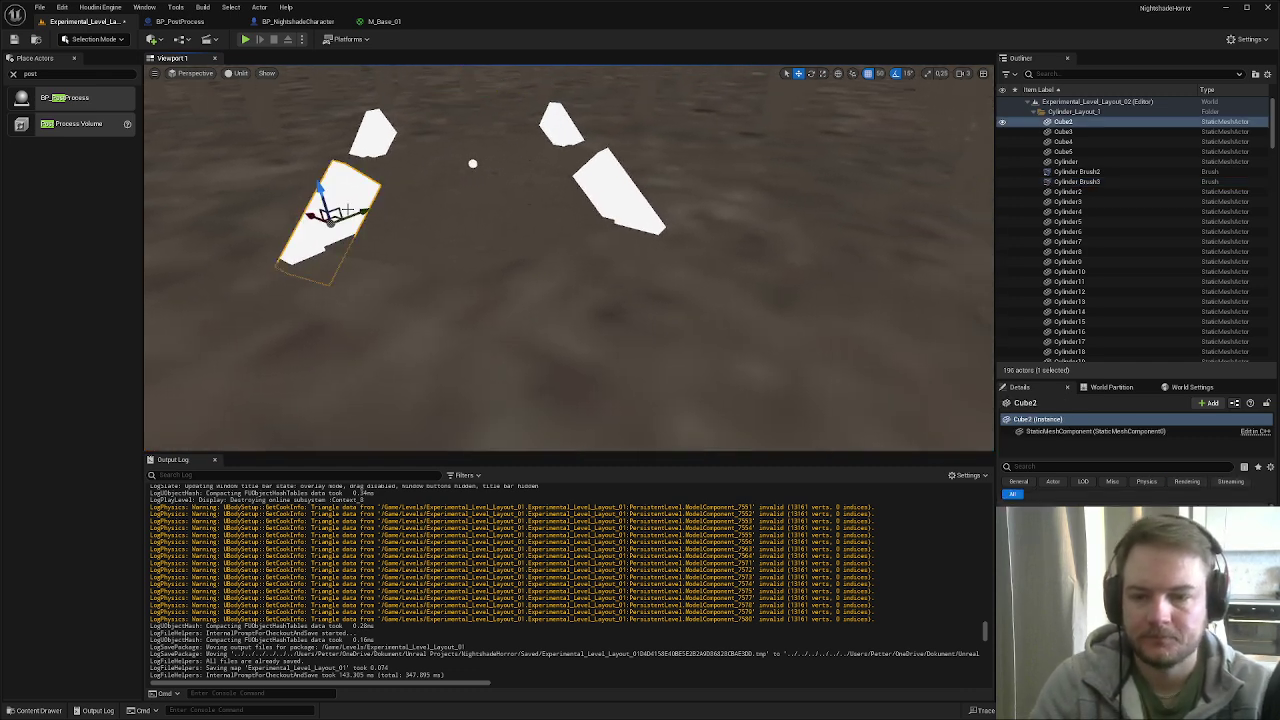
{"action": "key", "text": "shift+e"}
{"action": "left_click", "coordinate": [347, 192]}
{"action": "left_click", "coordinate": [362, 142], "text": "ctrl"}
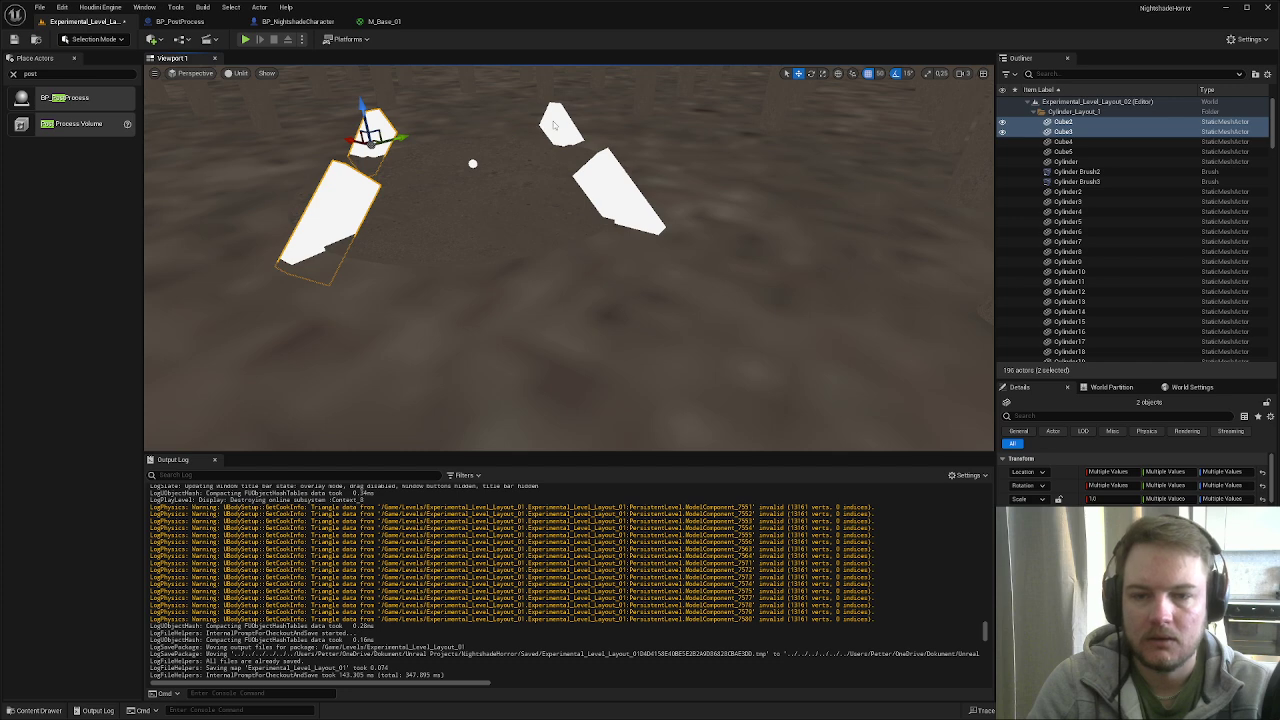
{"action": "left_click", "coordinate": [552, 127], "text": "ctrl"}
{"action": "left_click", "coordinate": [620, 194], "text": "ctrl"}
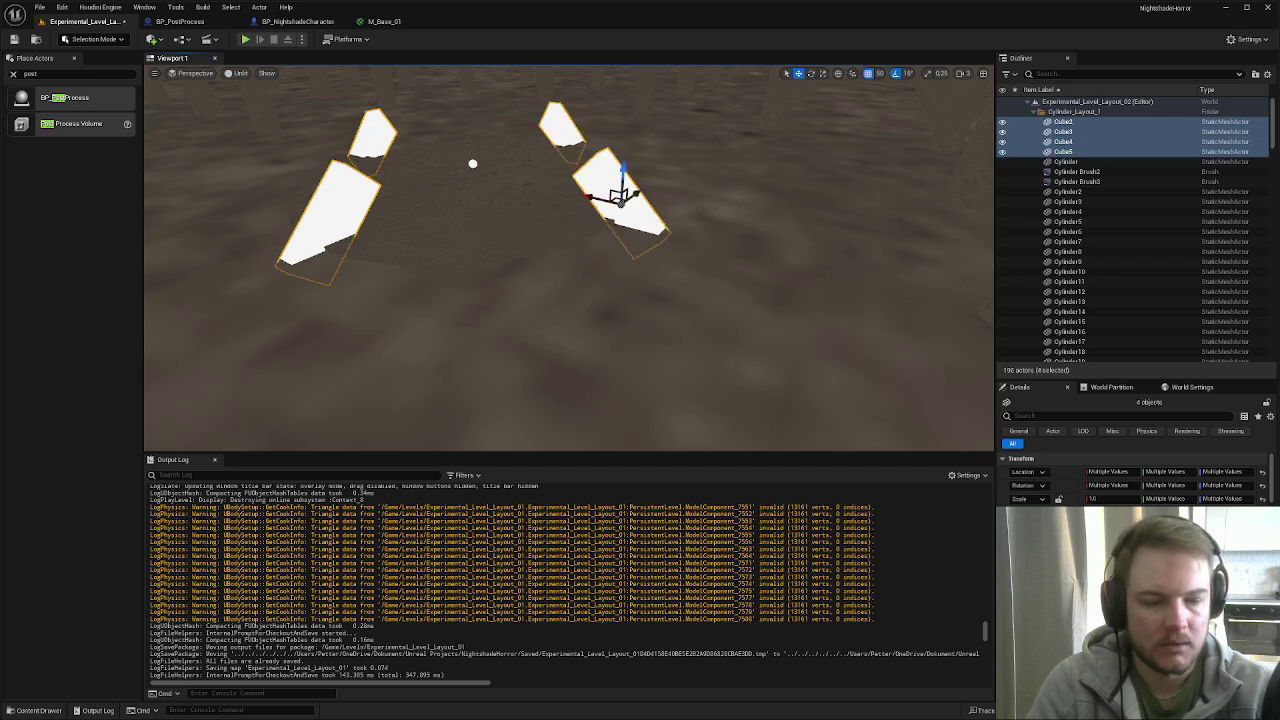
{"action": "right_click_drag", "start_coordinate": [640, 270], "coordinate": [556, 193]}
{"action": "key", "text": "w"}
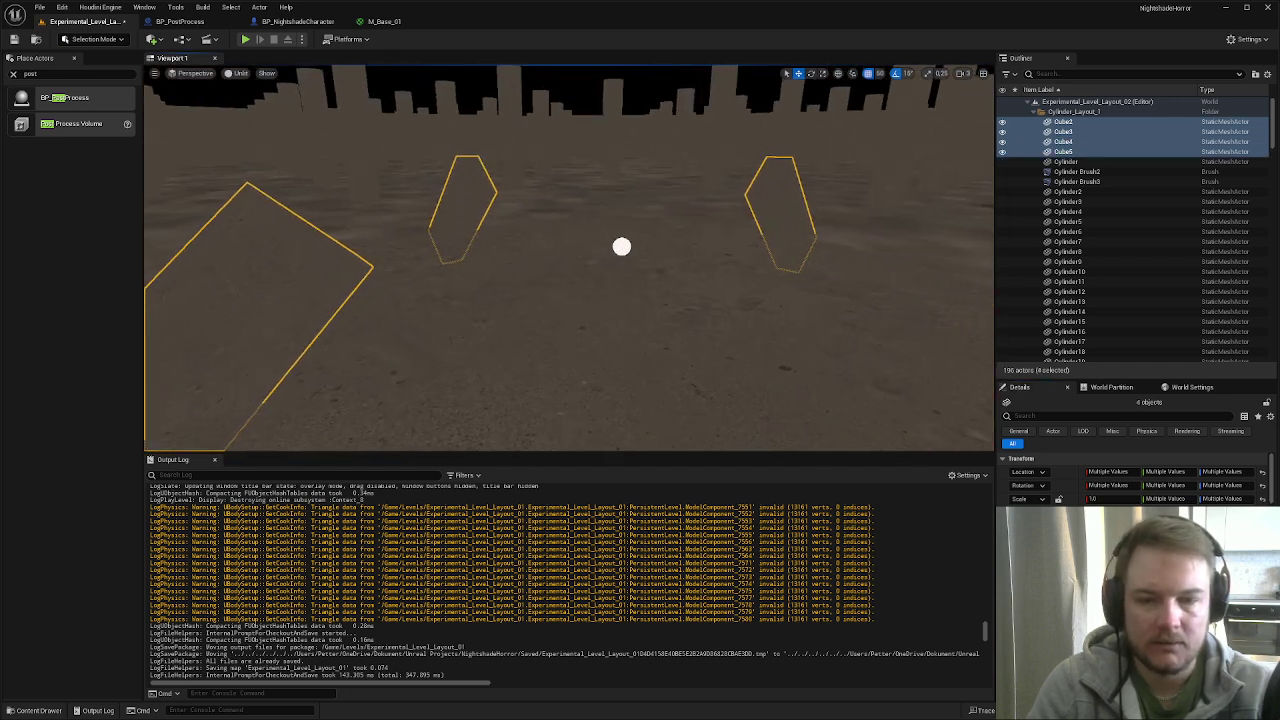
{"action": "key", "text": "s"}
{"action": "mouse_move", "coordinate": [758, 358]}
{"action": "right_mouse_down"}
{"action": "mouse_move", "coordinate": [740, 375]}
{"action": "mouse_move", "coordinate": [715, 372]}
{"action": "mouse_move", "coordinate": [758, 358]}
{"action": "right_mouse_up"}
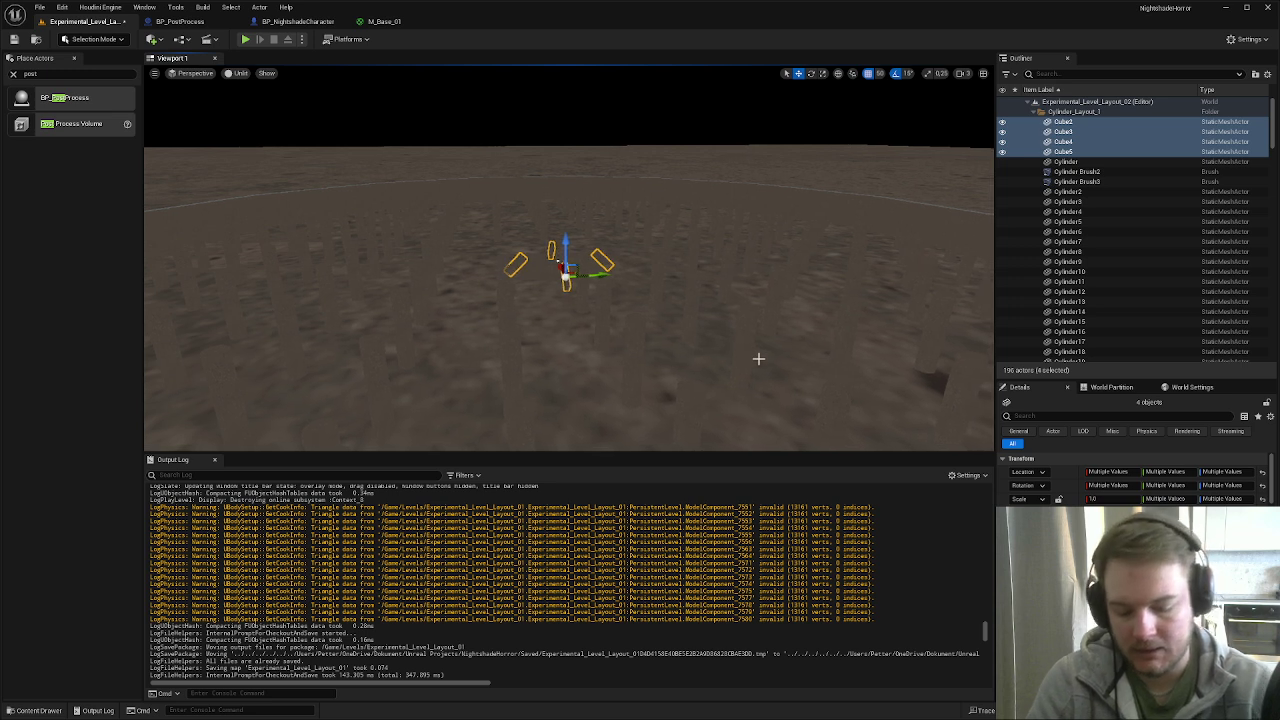
- Play-test the level in full screen, walking through the fog past the textured pillars toward the arena's centre
{"action": "key", "text": "alt+p"}
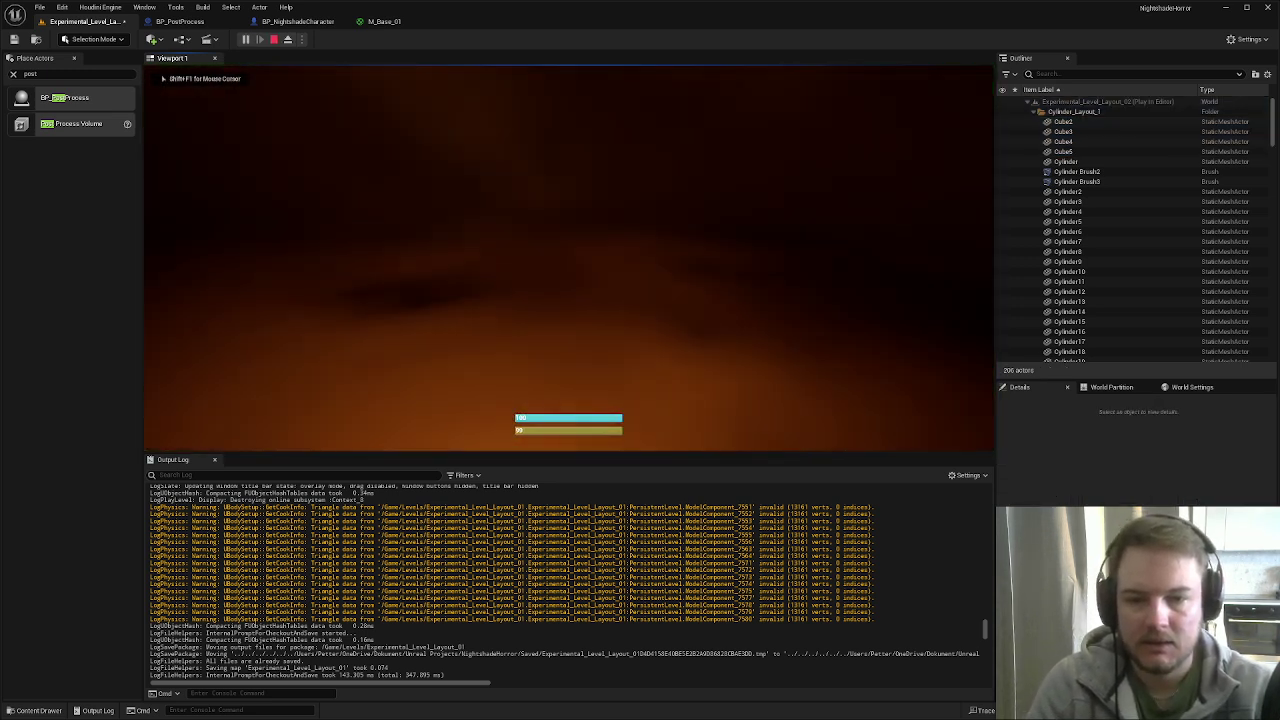
{"action": "key", "text": "w"}
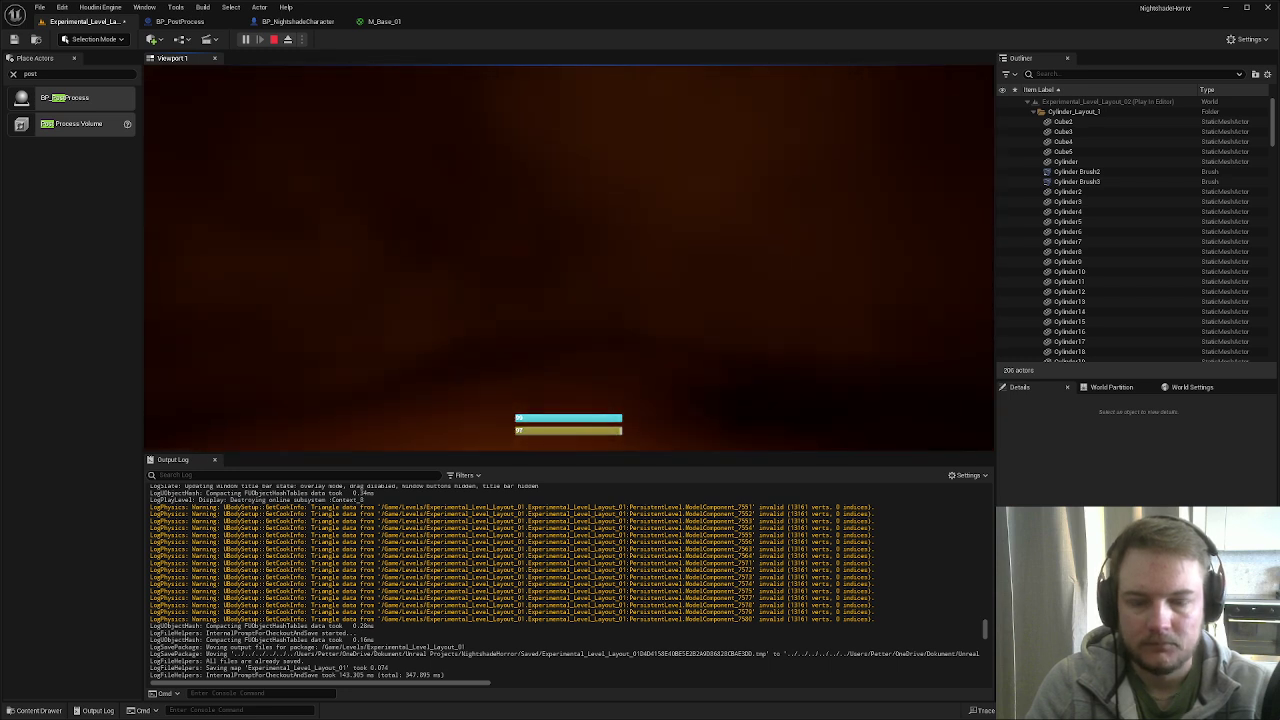
{"action": "key", "text": "F11"}
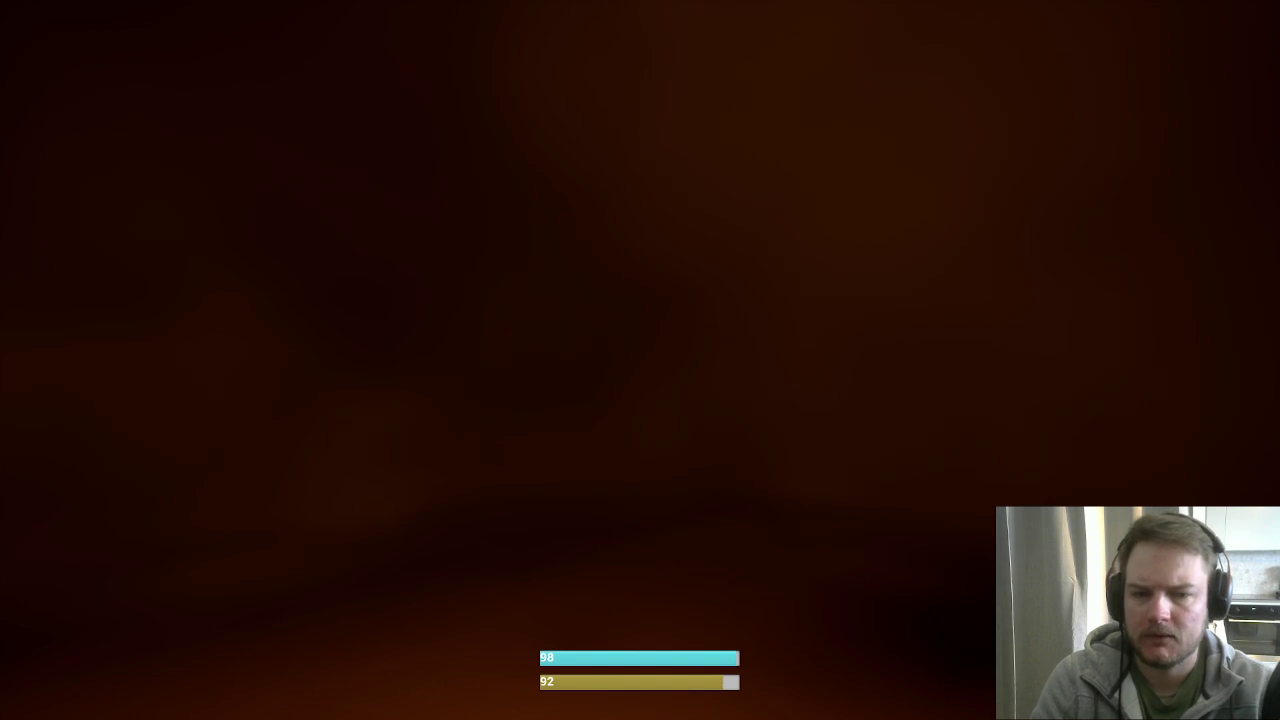
{"action": "left_click", "coordinate": [640, 360]}
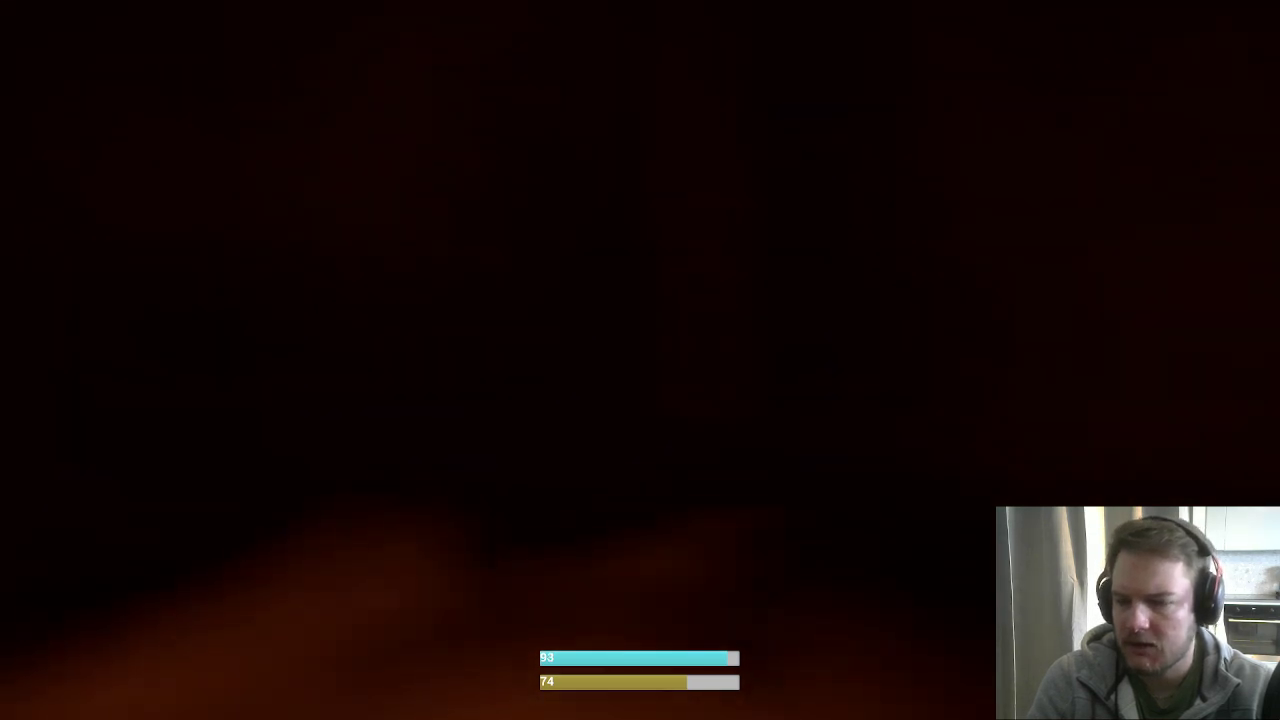
{"action": "key", "text": "w"}
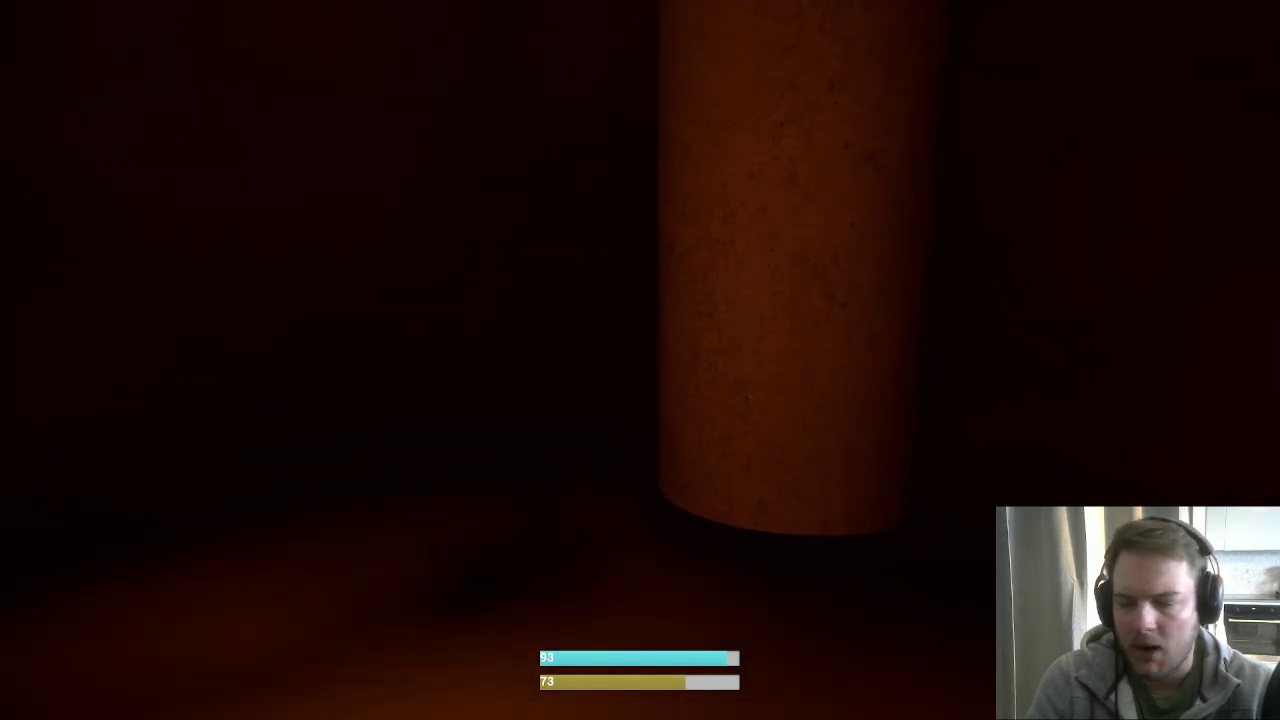
{"action": "key", "text": "w"}
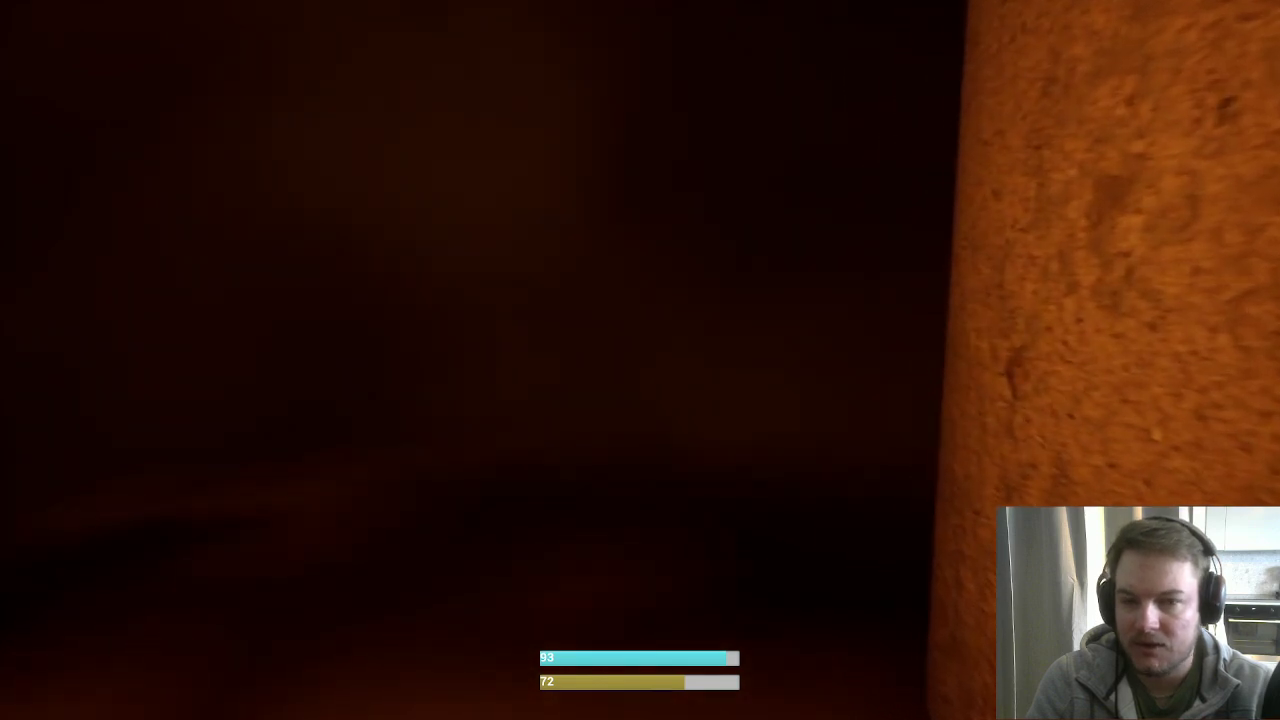
{"action": "key", "text": "w"}
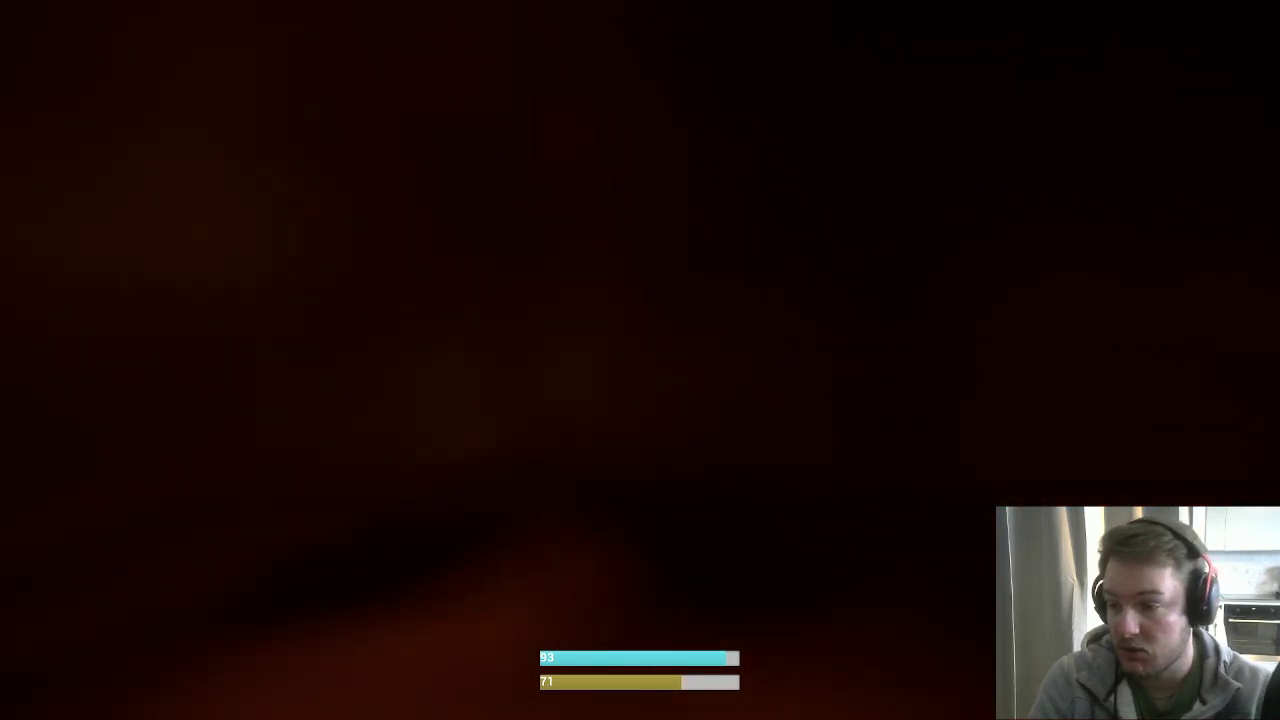
{"action": "key", "text": "w"}
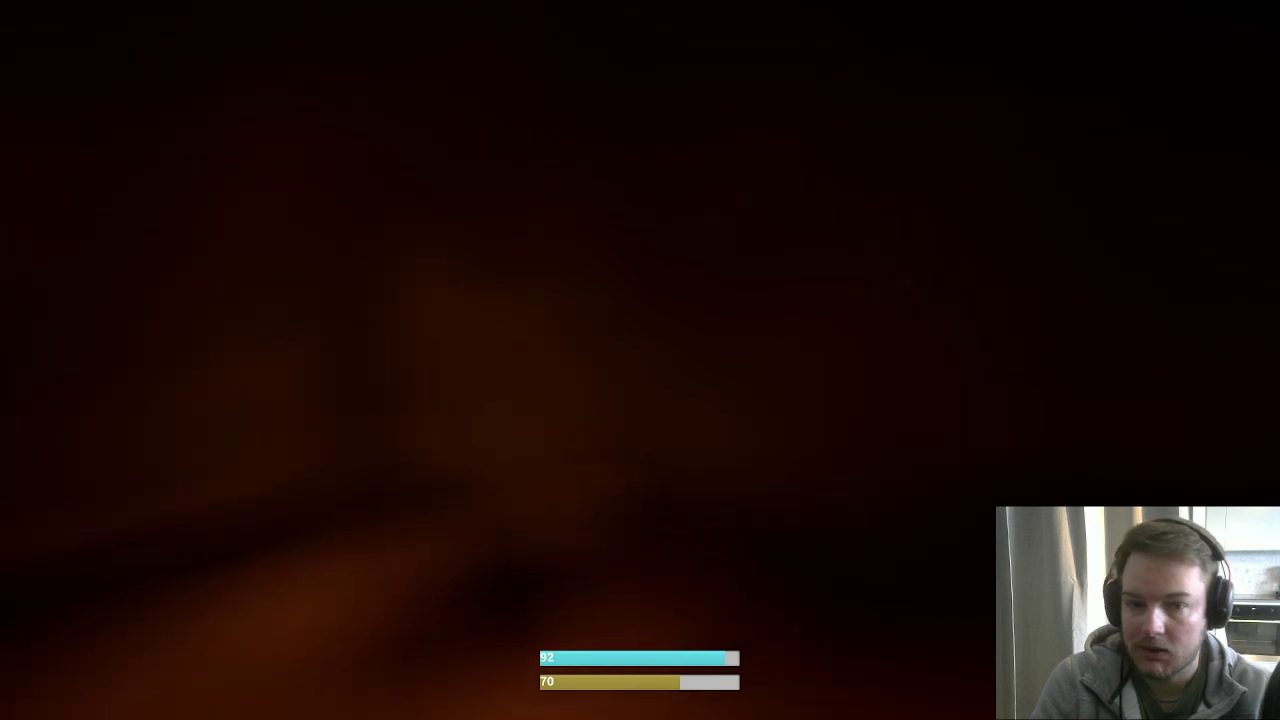
{"action": "key", "text": "w"}
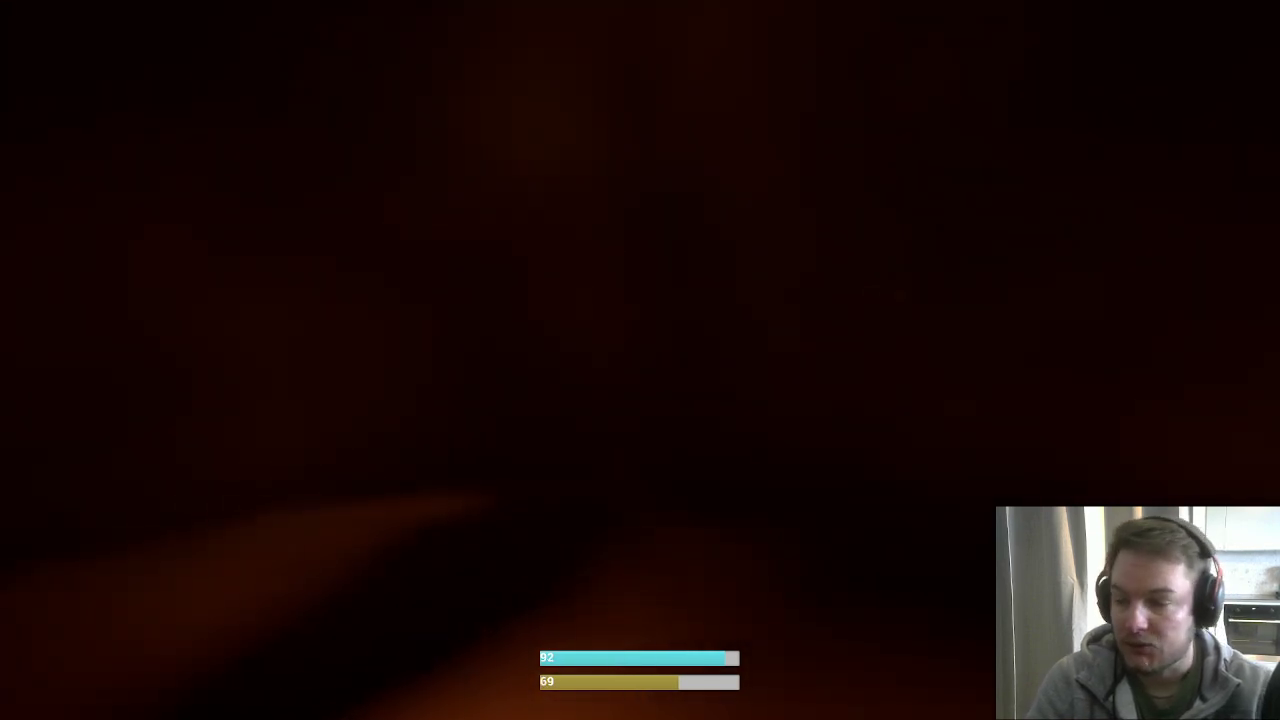
{"action": "key", "text": "w"}
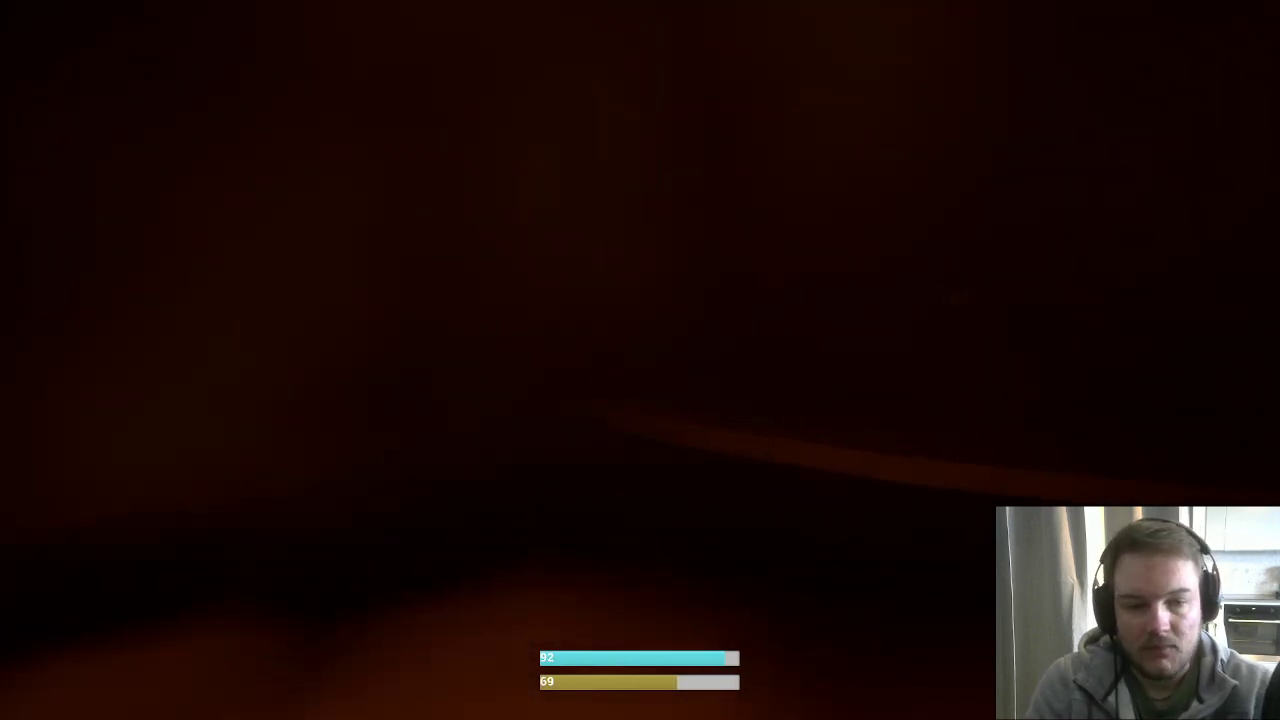
- Walk across the central platform to check the glowing sphere and the leaning blocks in the fog, and end the play session
{"action": "key", "text": "w"}
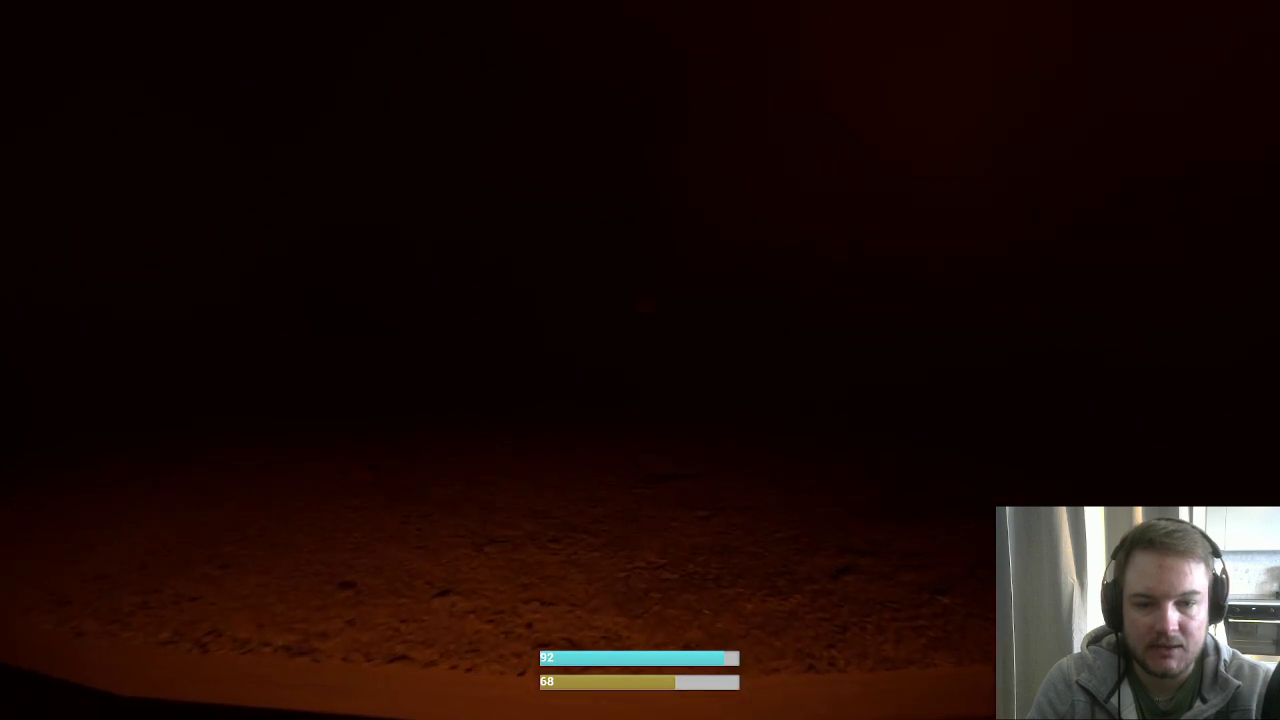
{"action": "key", "text": "w"}
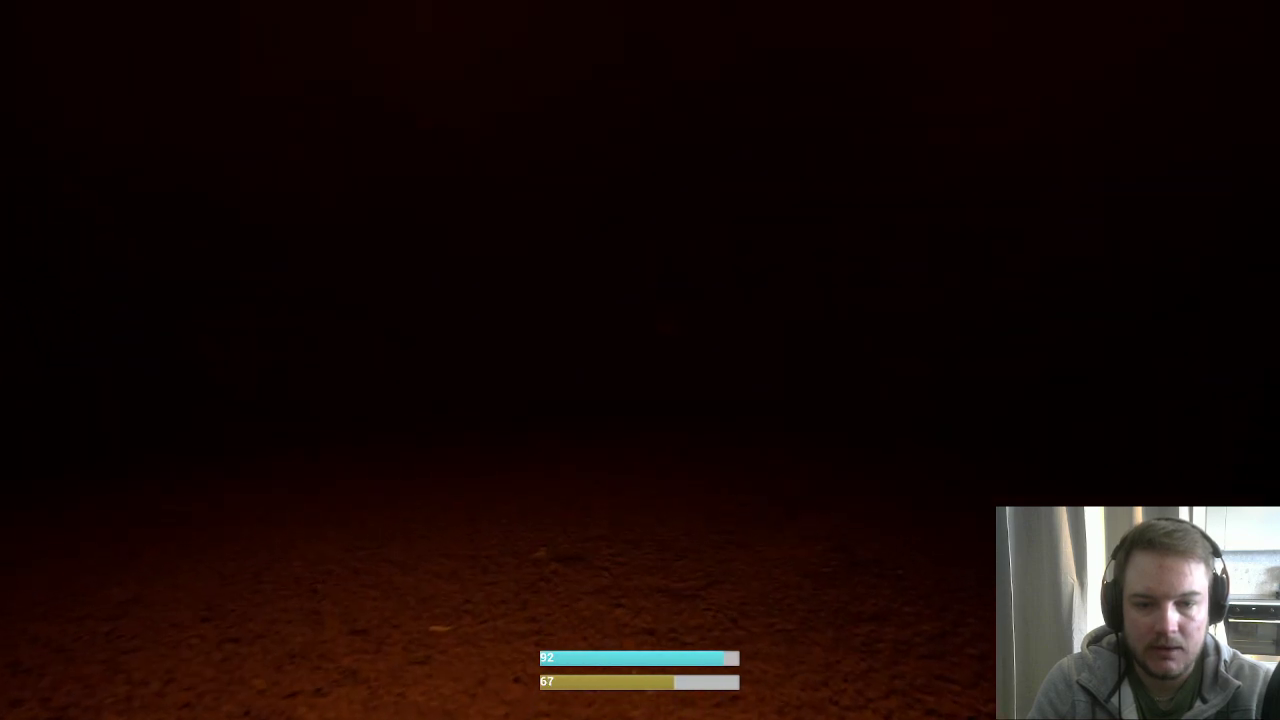
{"action": "key", "text": "w"}
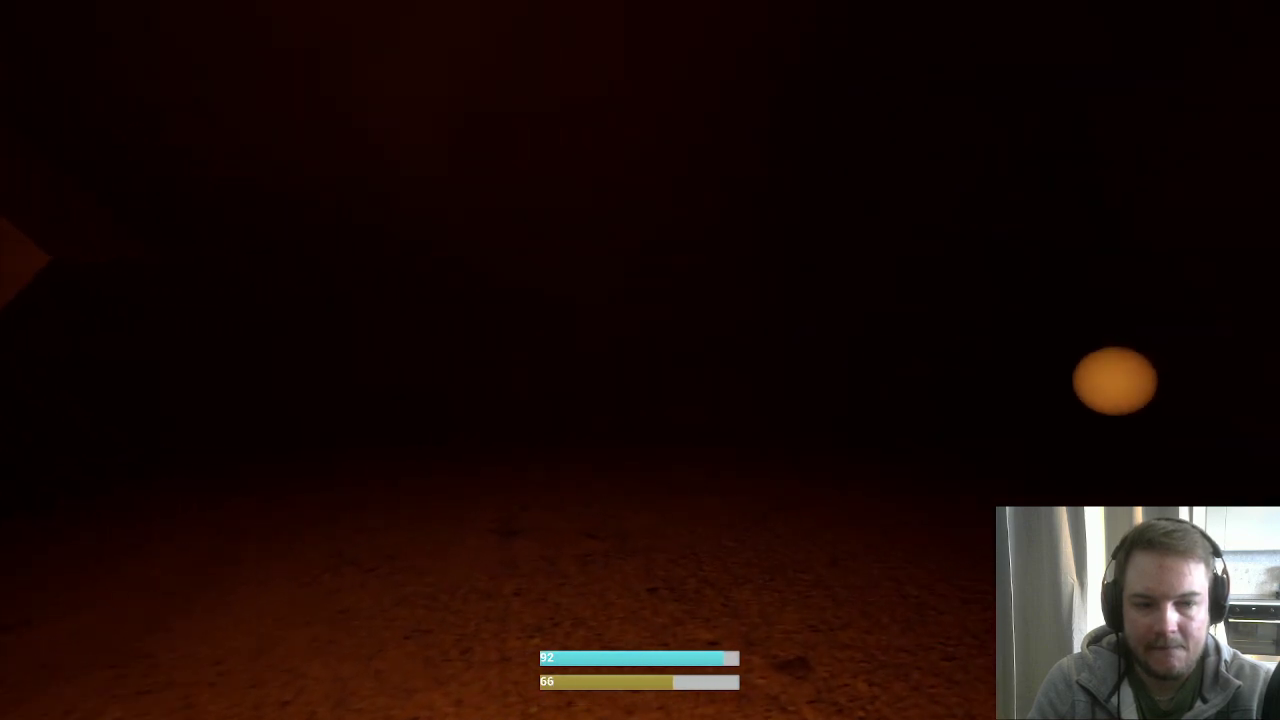
{"action": "key", "text": "w"}
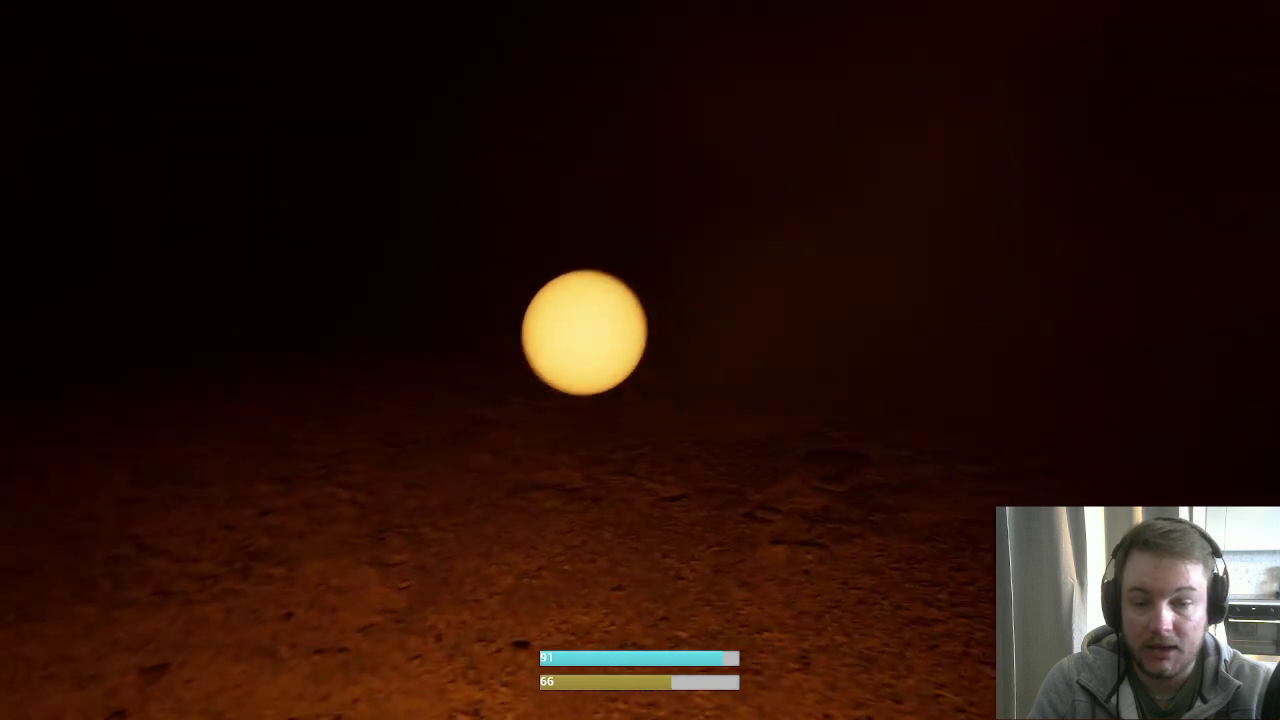
{"action": "key", "text": "w"}
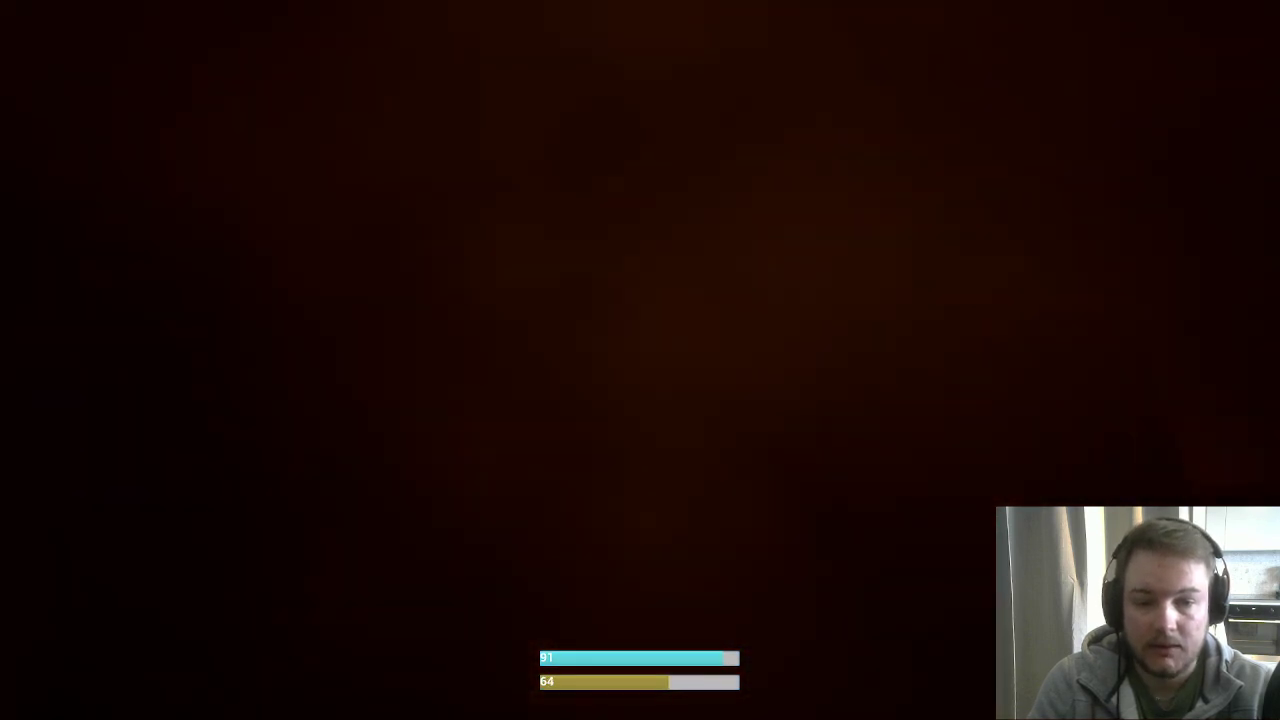
{"action": "key", "text": "w"}
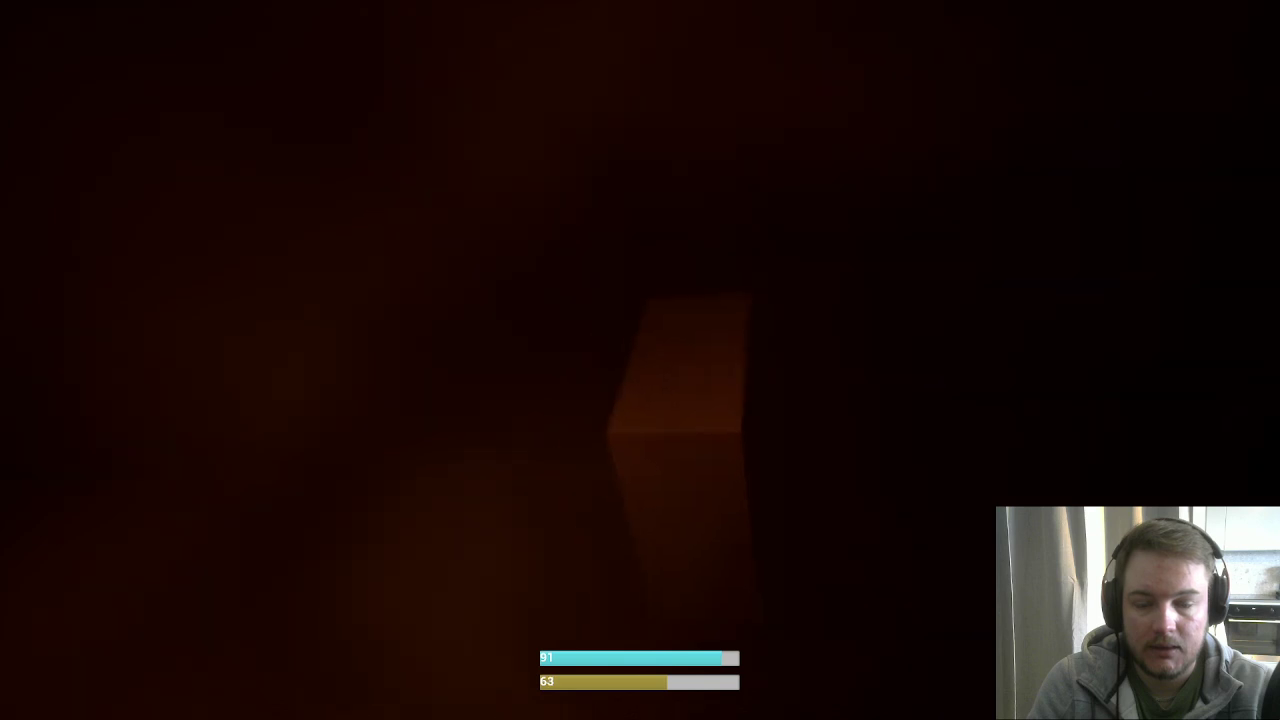
{"action": "key", "text": "w"}
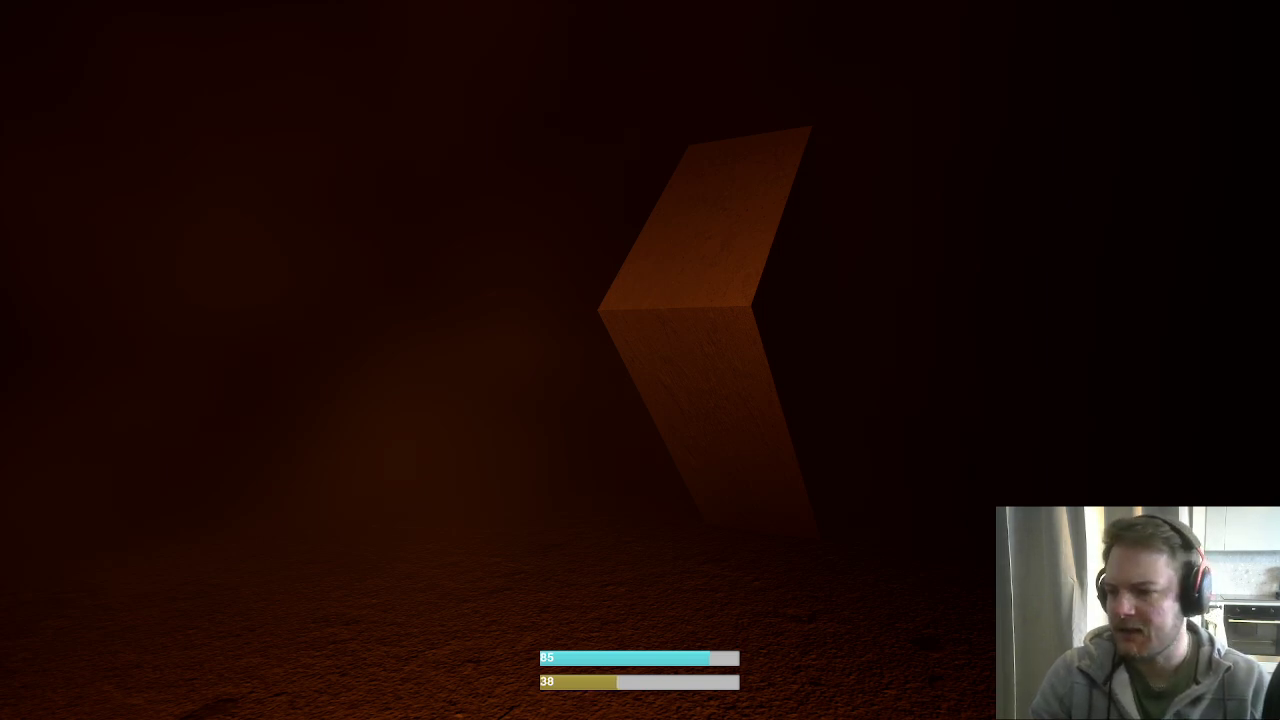
{"action": "key", "text": "Escape"}
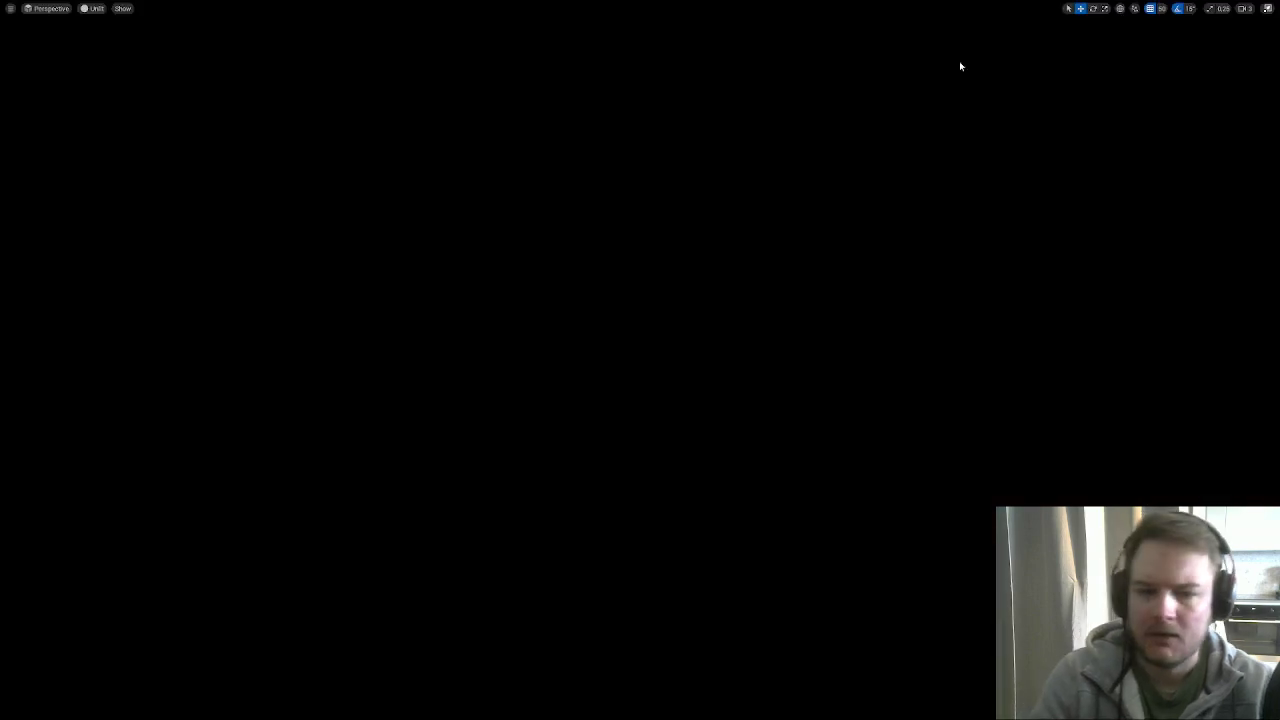
{"action": "right_click_drag", "start_coordinate": [397, 328], "coordinate": [456, 261]}
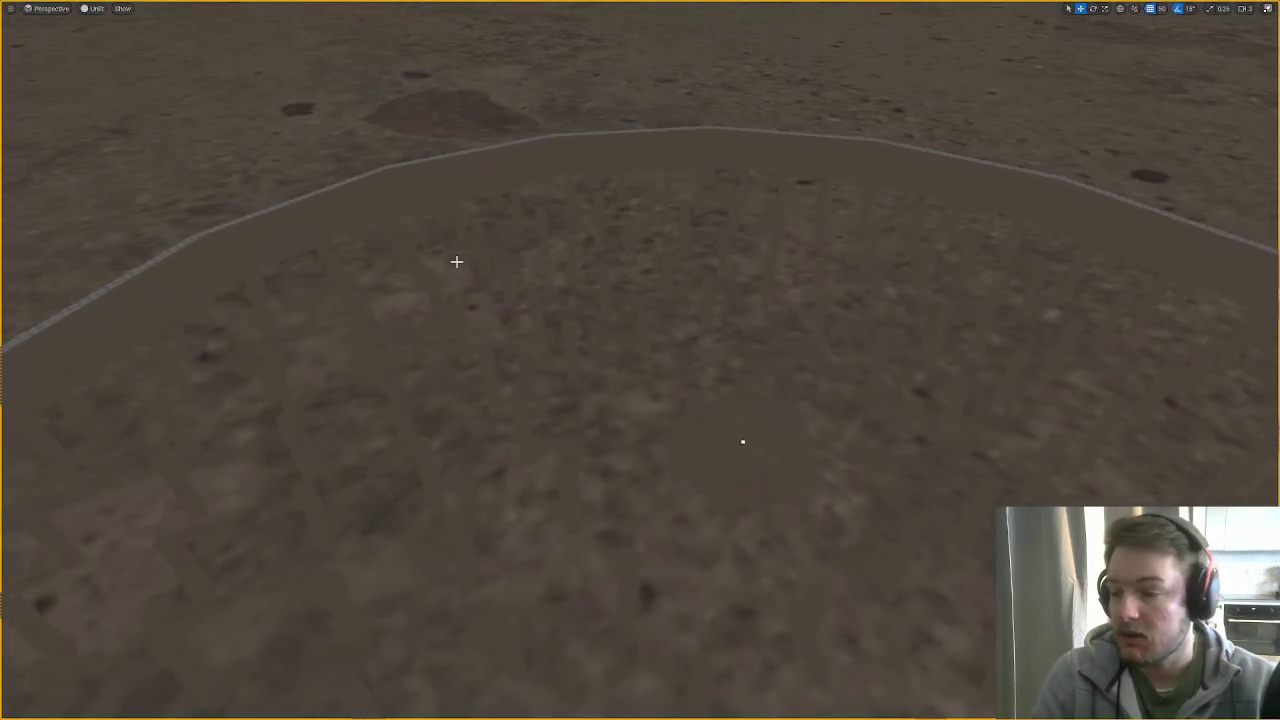
{"action": "right_click_drag", "start_coordinate": [456, 261], "coordinate": [784, 470]}
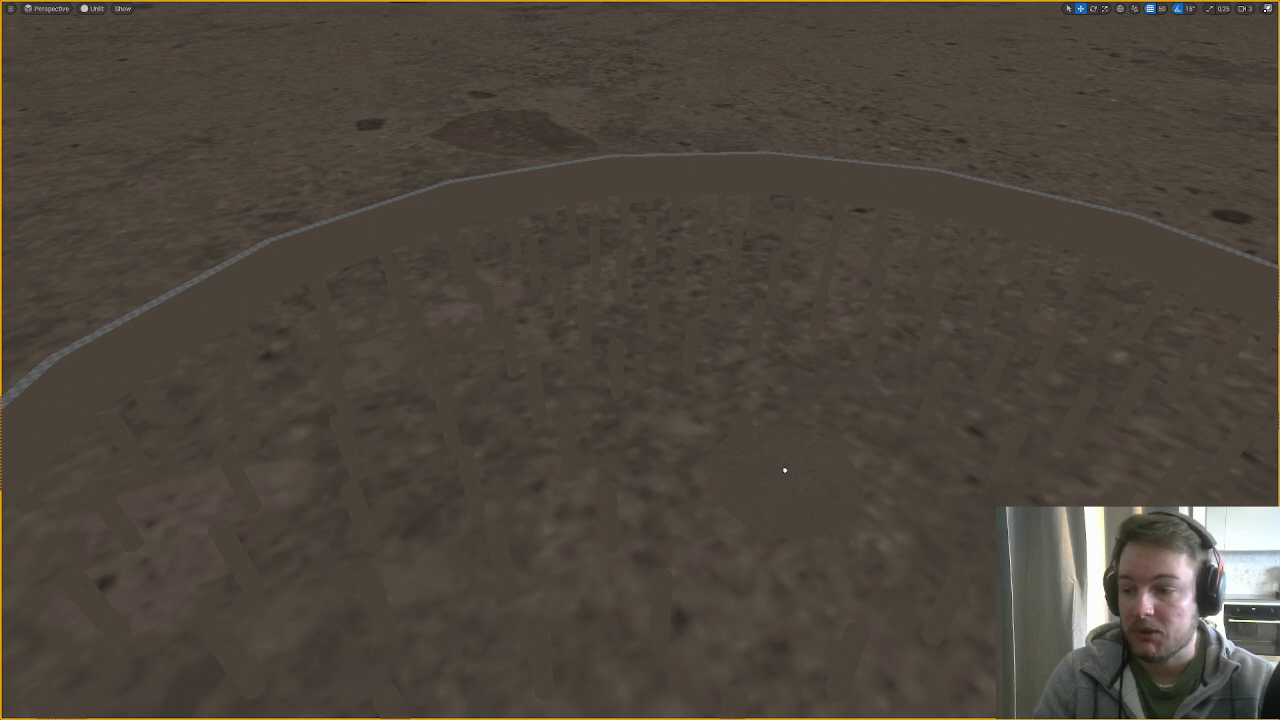
{"action": "mouse_move", "coordinate": [491, 291]}
{"action": "right_mouse_down"}
{"action": "mouse_move", "coordinate": [567, 261]}
{"action": "mouse_move", "coordinate": [535, 290]}
{"action": "mouse_move", "coordinate": [530, 332]}
{"action": "mouse_move", "coordinate": [509, 294]}
{"action": "right_mouse_up"}
{"action": "key", "text": "s"}
{"action": "key", "text": "Escape"}
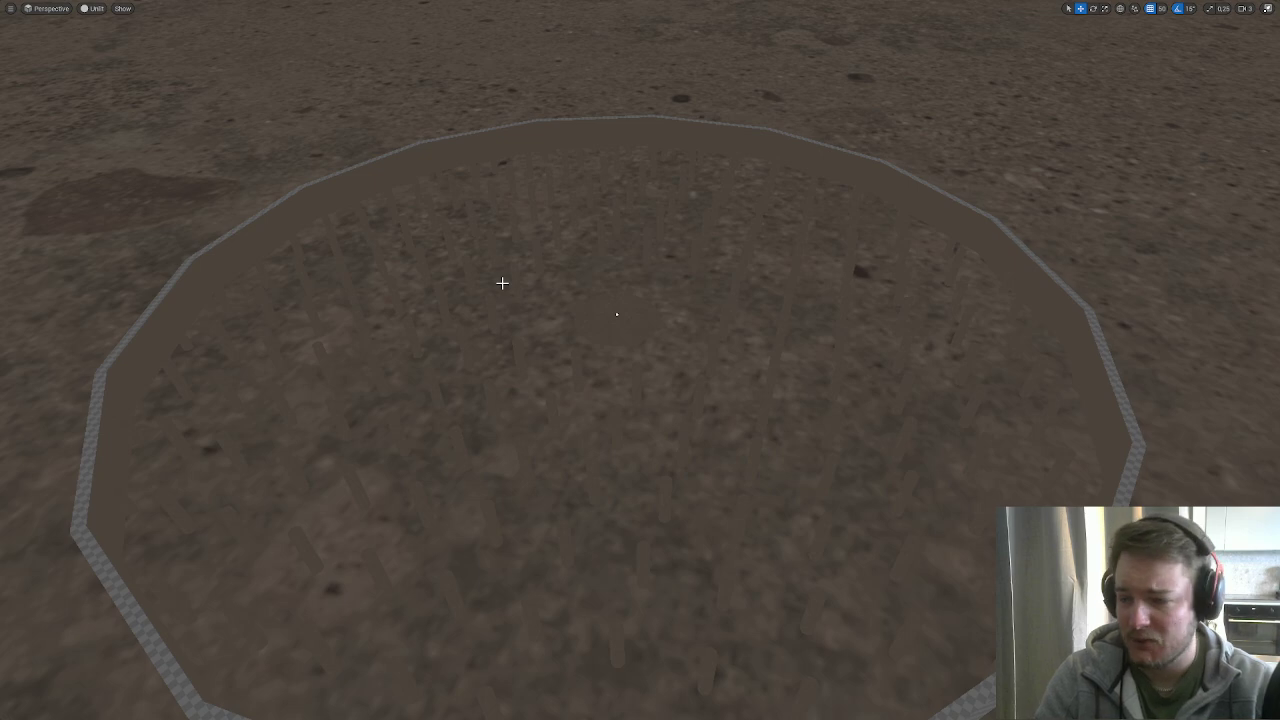
- Browse the project's Materials subfolders and open the Masters folder
{"action": "right_click_drag", "start_coordinate": [546, 328], "coordinate": [498, 364]}
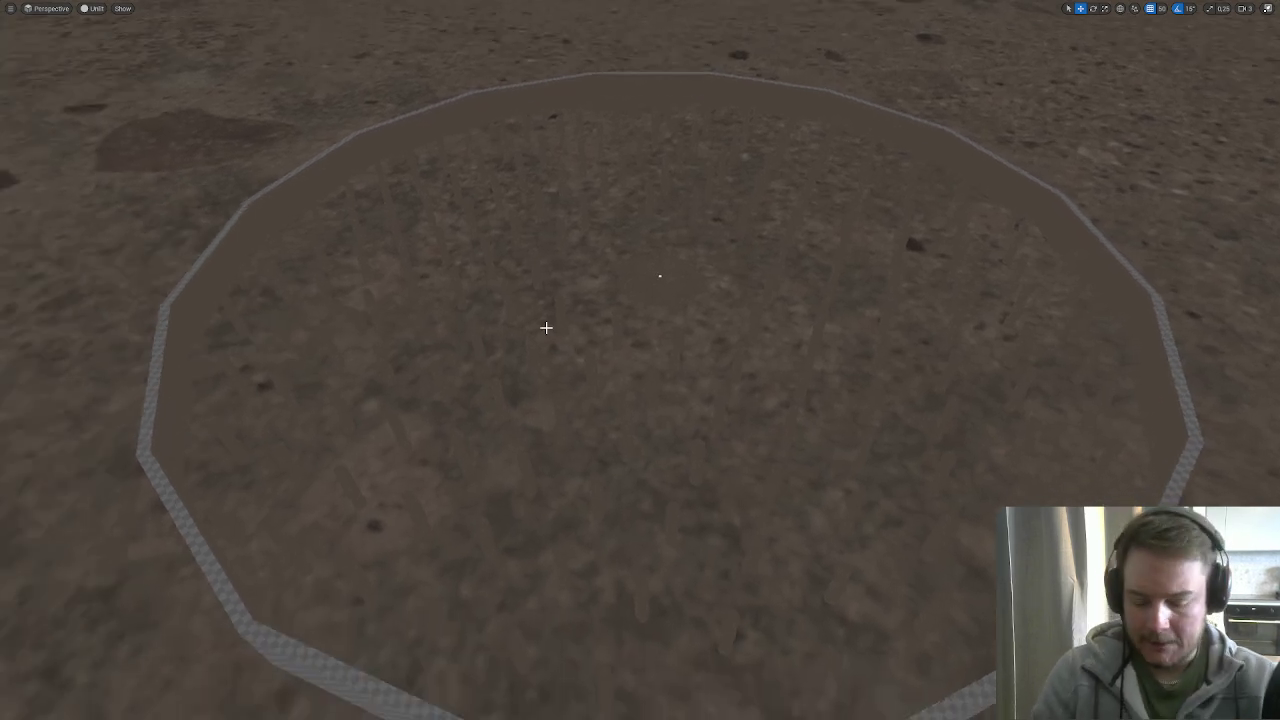
{"action": "key", "text": "ctrl+space"}
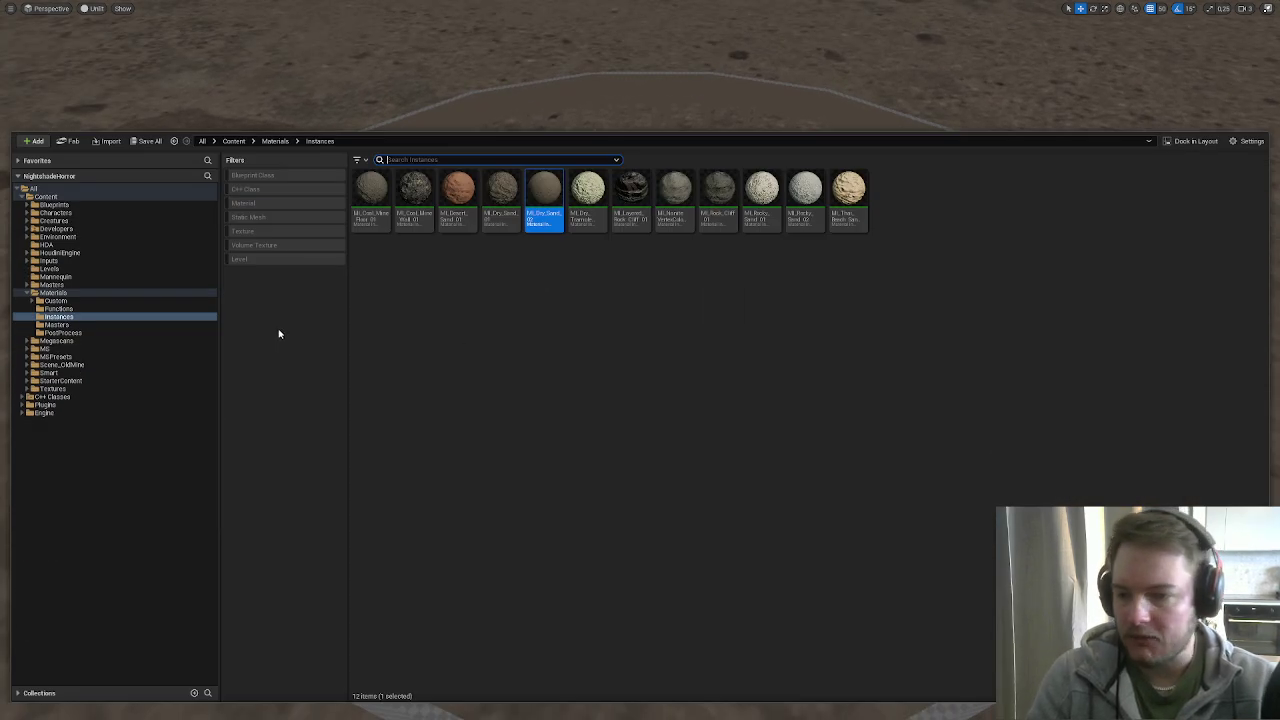
{"action": "left_click", "coordinate": [60, 325]}
{"action": "left_click", "coordinate": [67, 318]}
{"action": "left_click", "coordinate": [67, 332]}
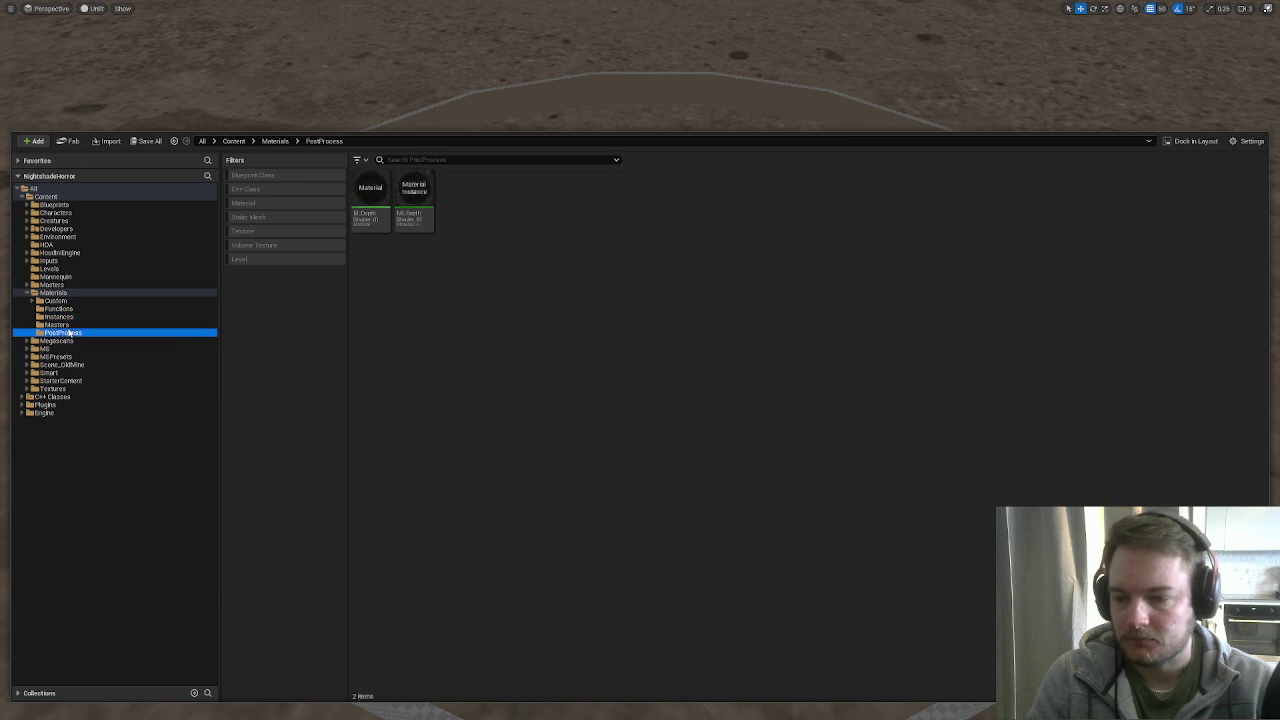
{"action": "left_click", "coordinate": [67, 326]}
{"action": "left_click", "coordinate": [67, 319]}
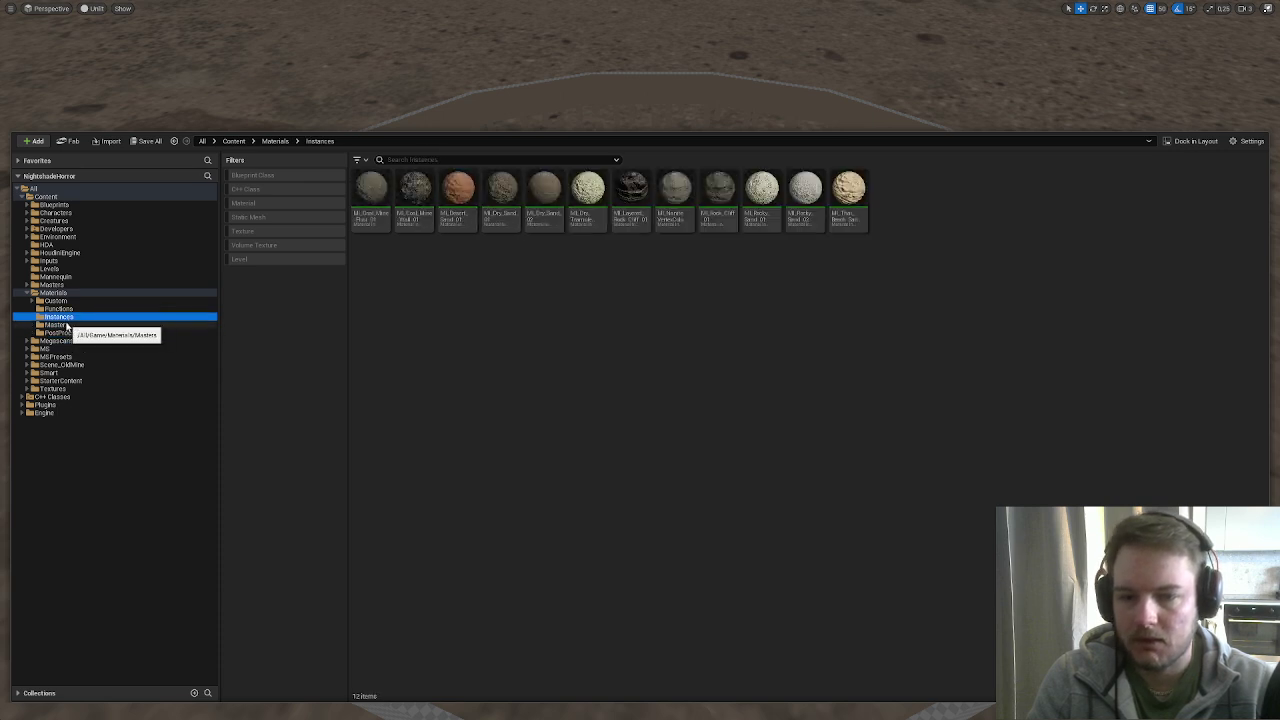
{"action": "left_click", "coordinate": [64, 325]}
{"action": "left_click", "coordinate": [530, 316]}
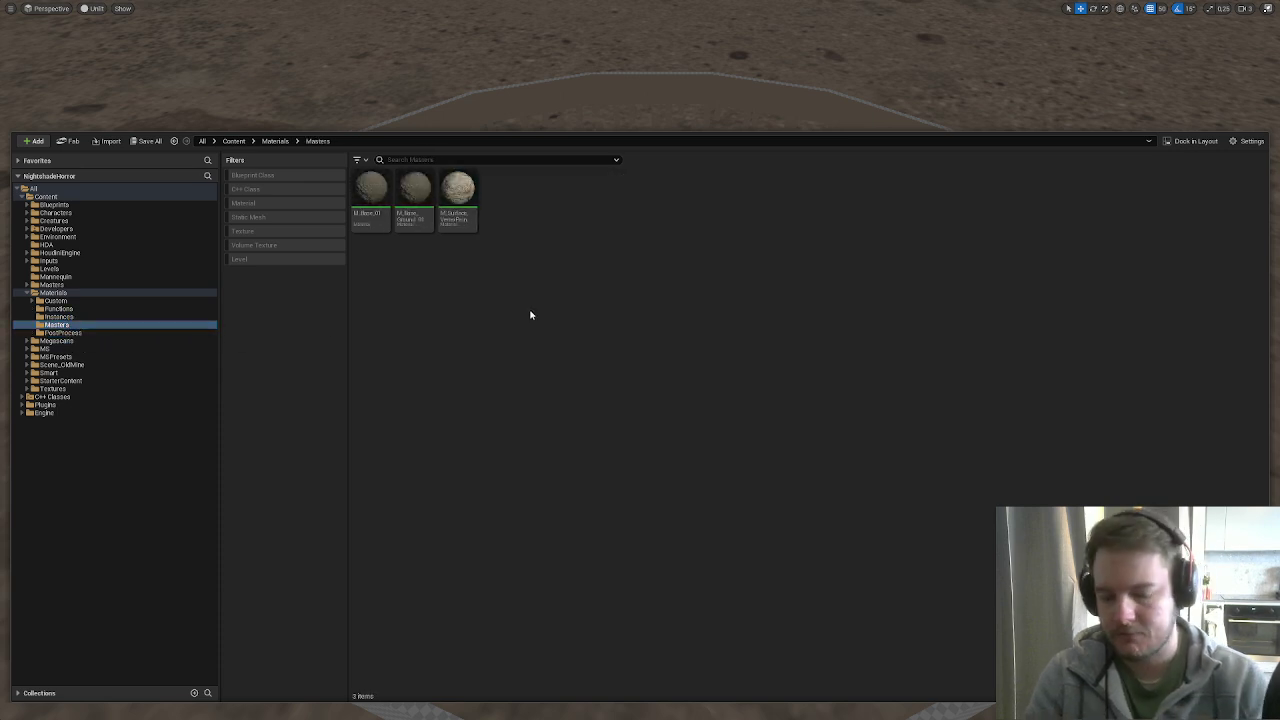
- Create a new material named M_Solids_01 in the Masters folder
{"action": "right_click", "coordinate": [549, 296]}
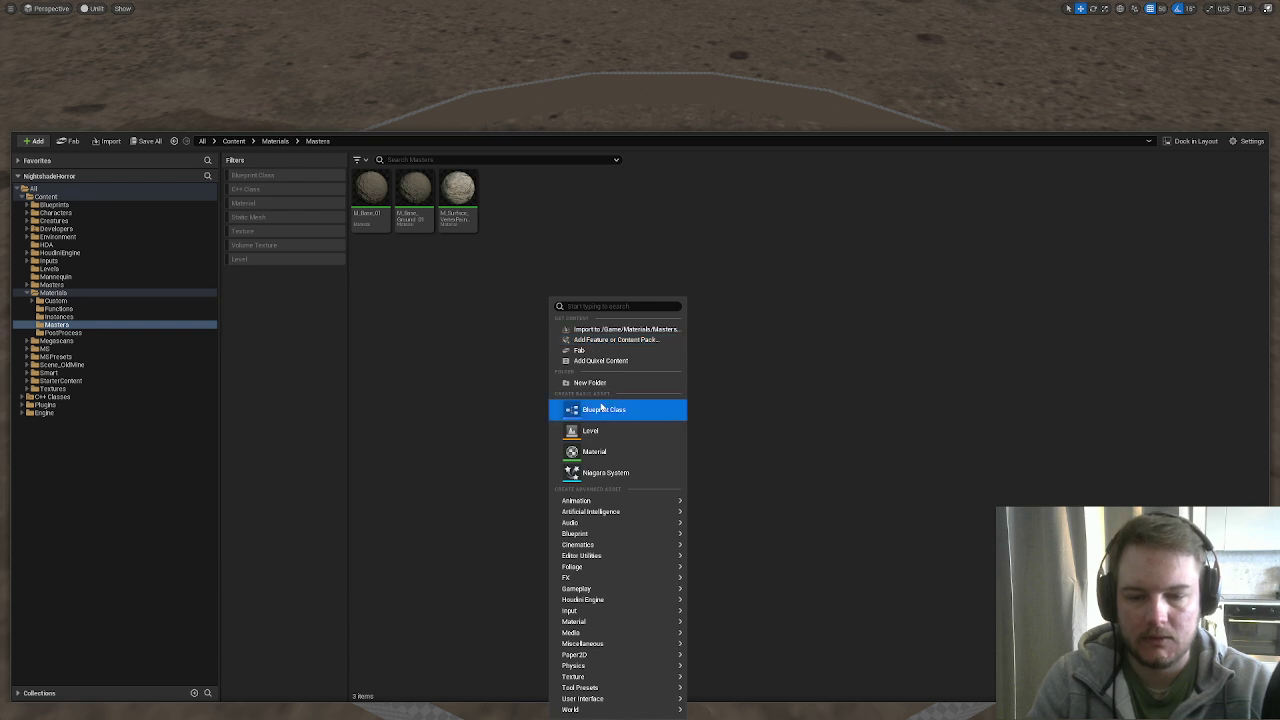
{"action": "left_click", "coordinate": [600, 451]}
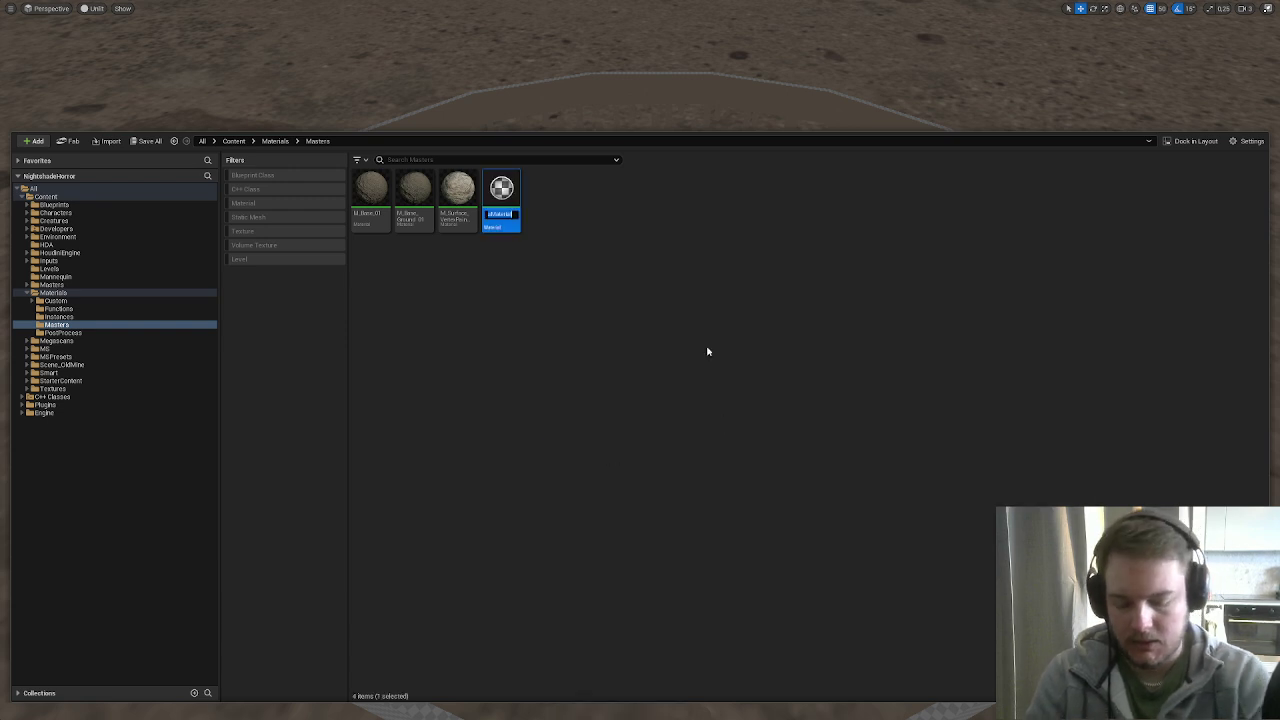
{"action": "type", "text": "M_"}
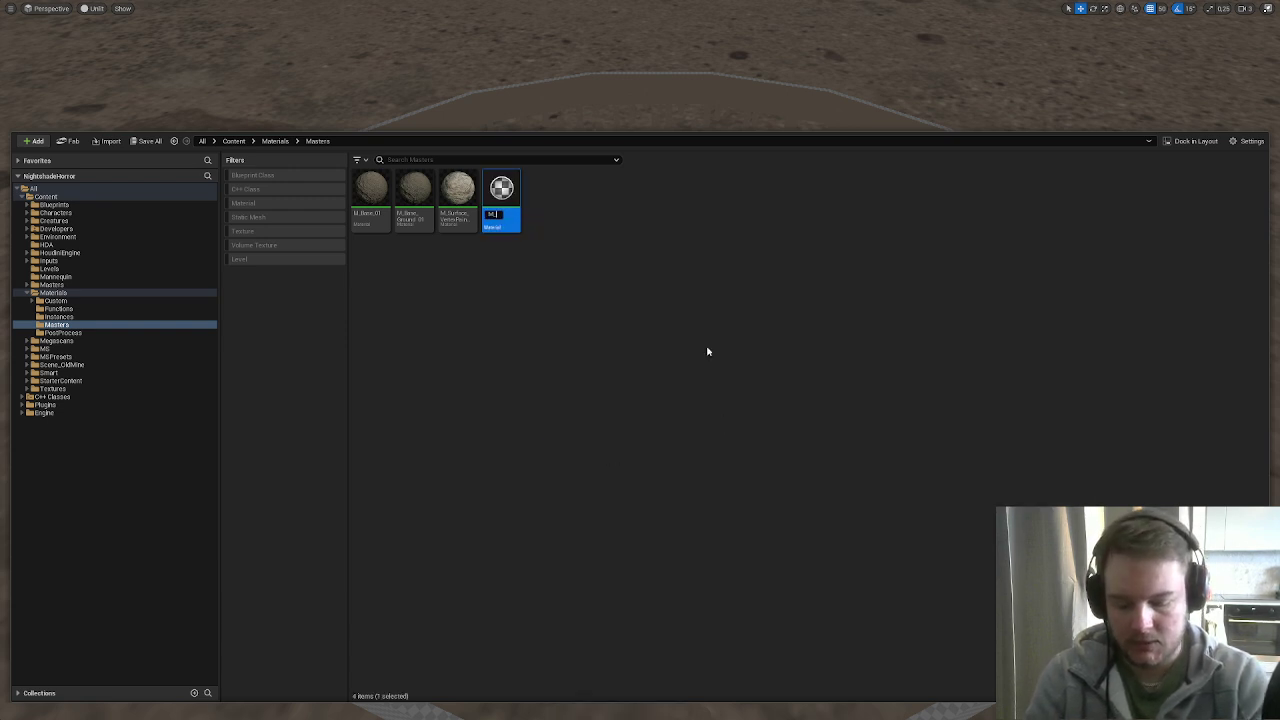
{"action": "type", "text": "So"}
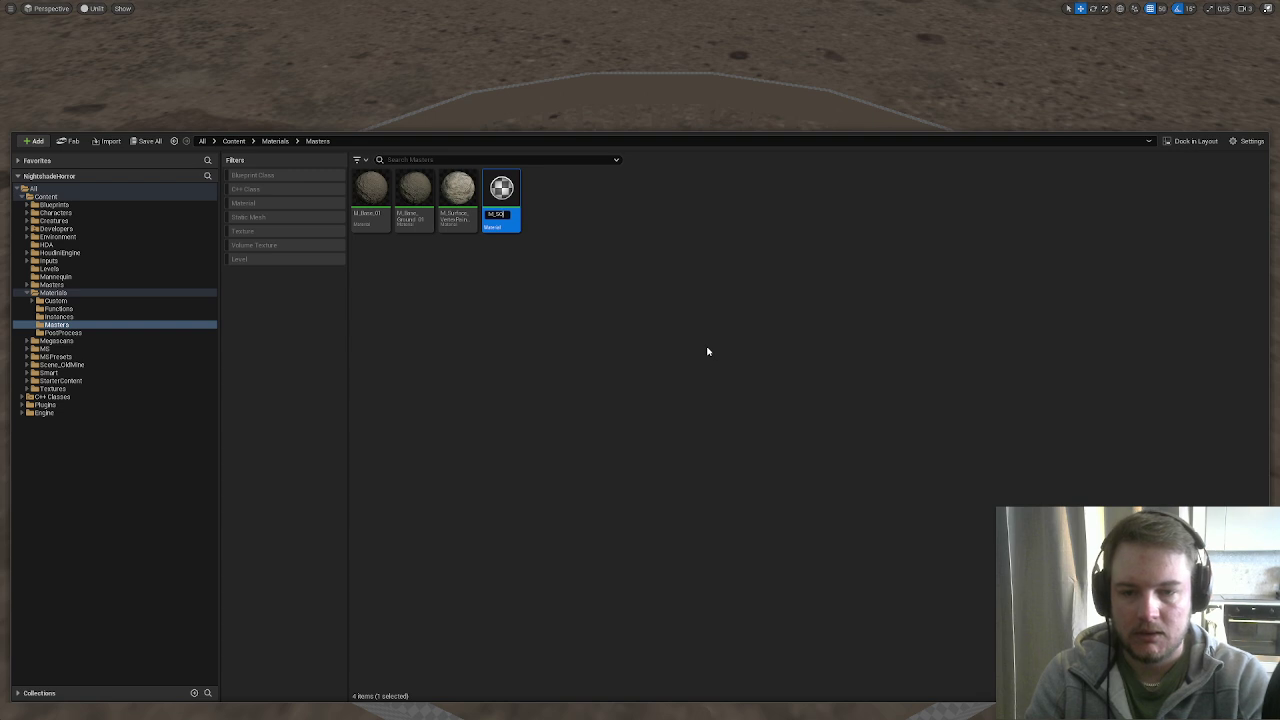
{"action": "type", "text": "id,"}
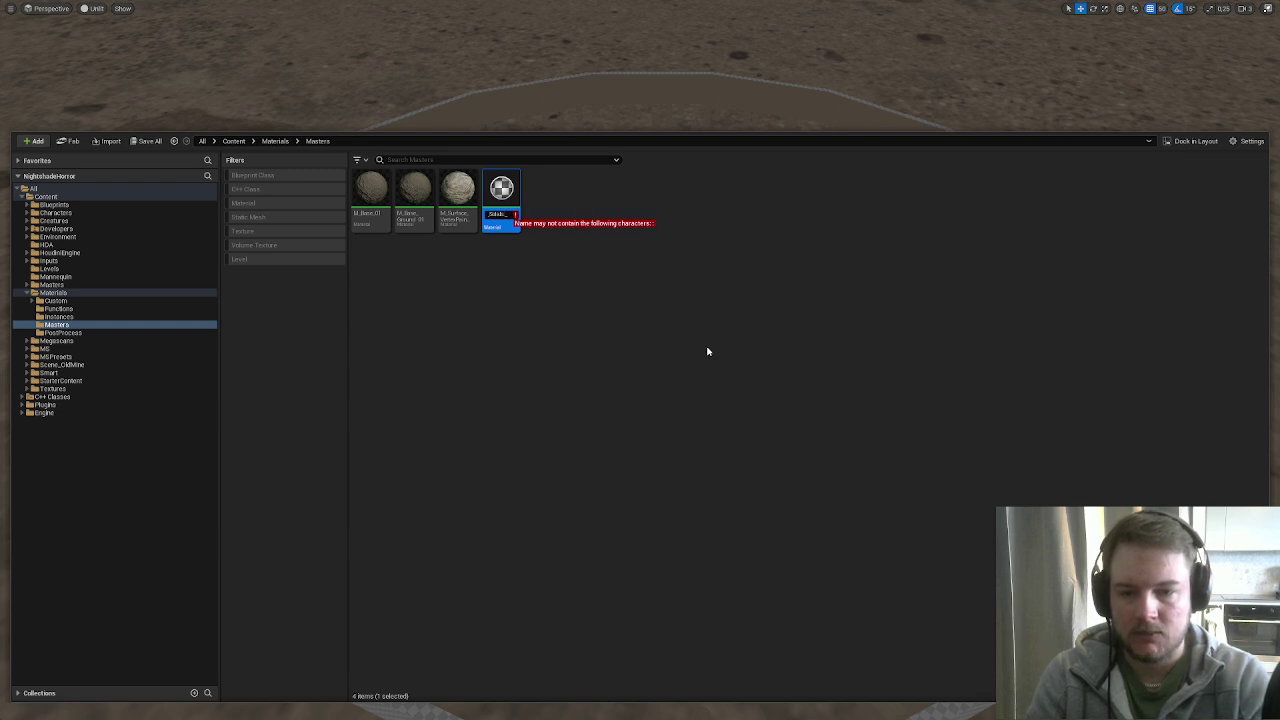
{"action": "key", "text": "BackSpace"}
{"action": "type", "text": "s"}
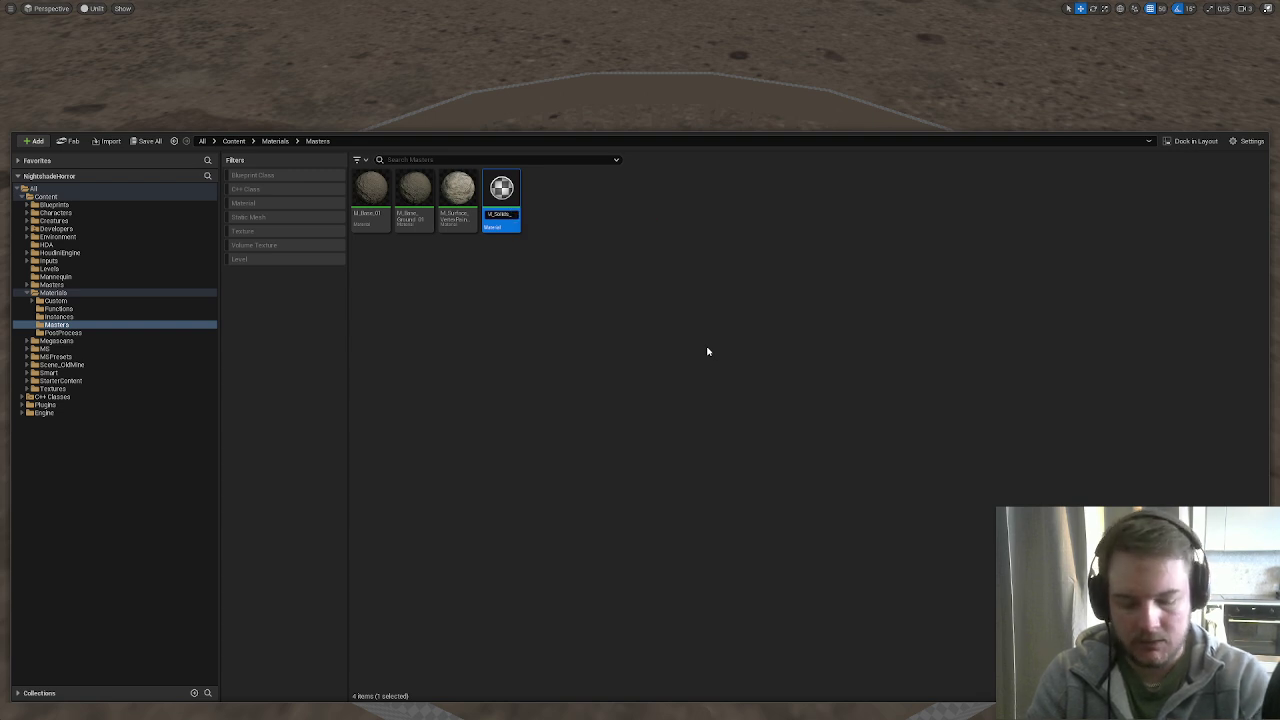
{"action": "key", "text": "Return"}
- Open M_Solids_01 for editing, add a three-component constant vector, and connect it straight to the material's Base Color input
{"action": "key", "text": "ctrl+space"}
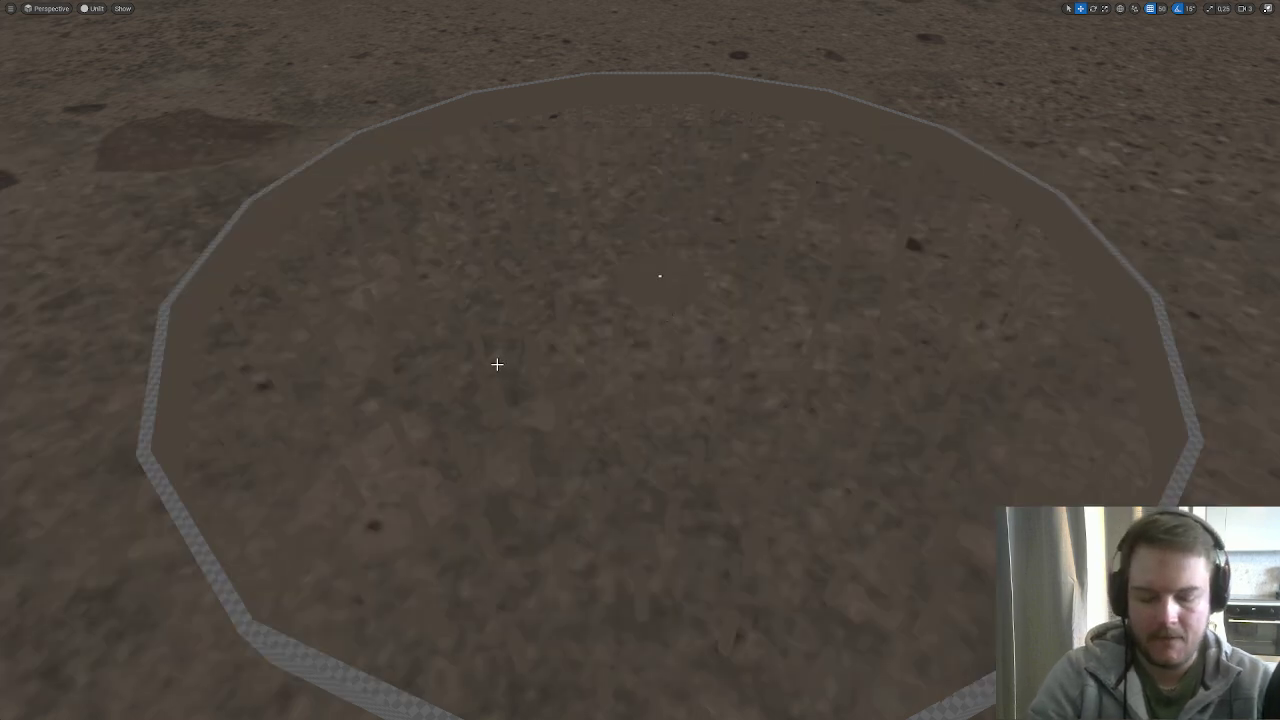
{"action": "scroll", "coordinate": [476, 347], "scroll_direction": "down", "scroll_amount": 3}
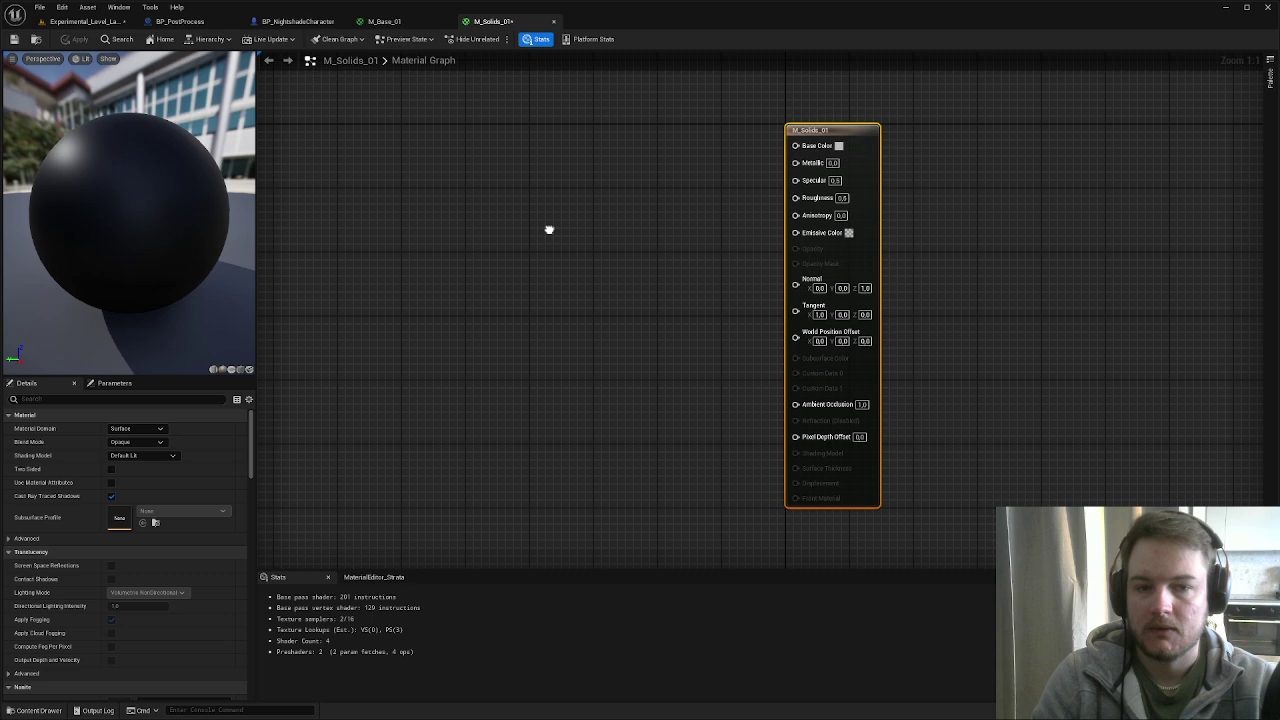
{"action": "right_click_drag", "start_coordinate": [549, 230], "coordinate": [616, 228]}
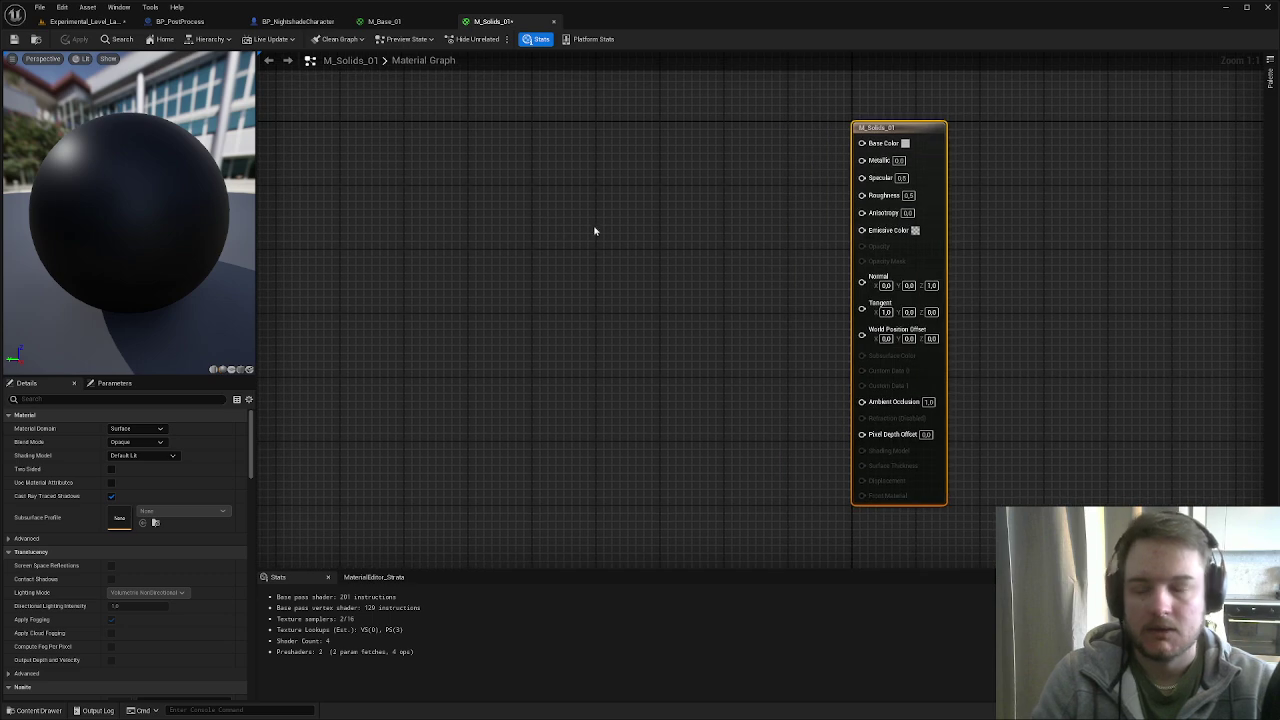
{"action": "key", "text": "3"}
{"action": "left_click", "coordinate": [542, 139]}
{"action": "left_click_drag", "start_coordinate": [637, 159], "coordinate": [862, 143]}
{"action": "left_click_drag", "start_coordinate": [567, 87], "coordinate": [901, 181]}
{"action": "key", "text": "q"}
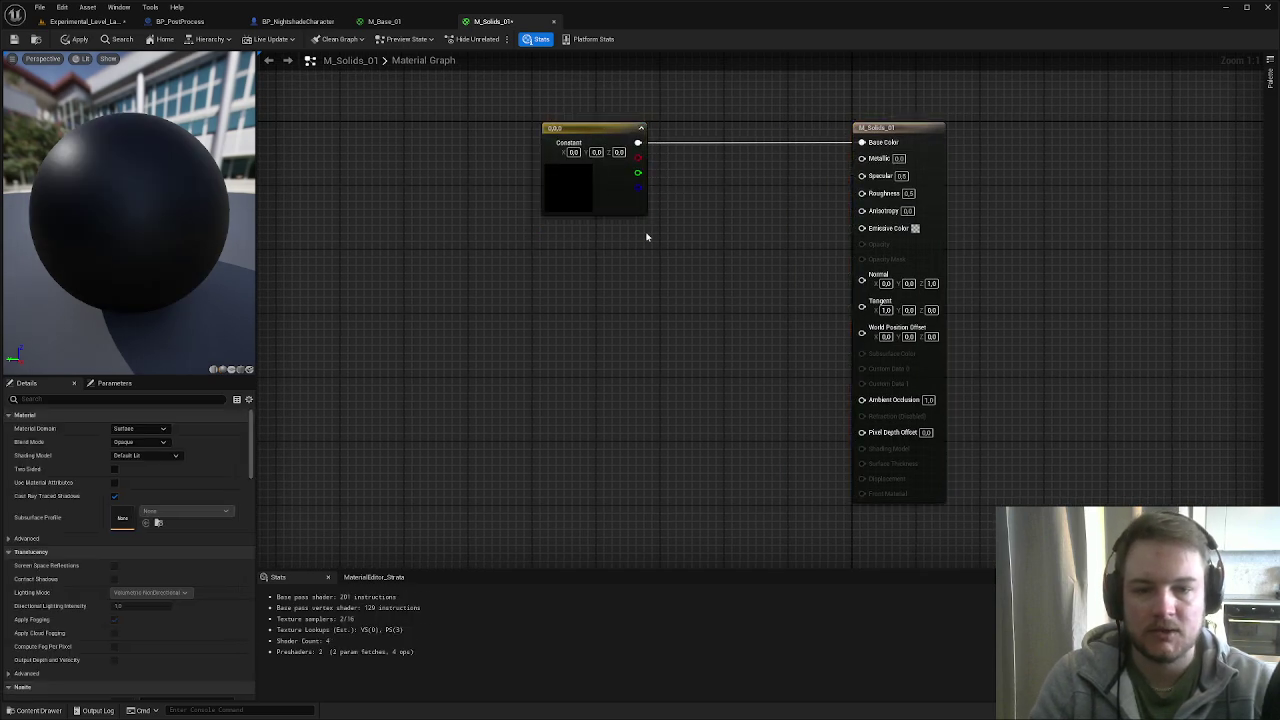
- Convert the constant vector into a parameter named Base Color and align its node level with the Base Color input
{"action": "left_click", "coordinate": [586, 197]}
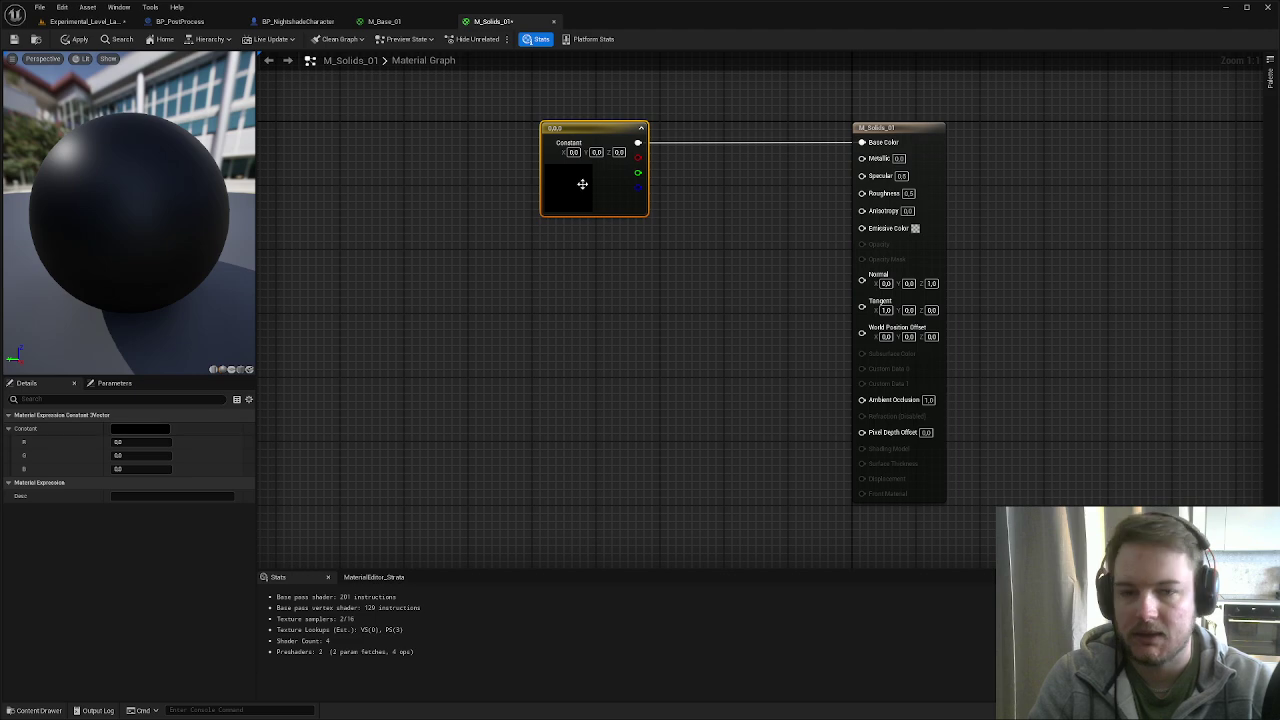
{"action": "right_click", "coordinate": [592, 130]}
{"action": "left_click", "coordinate": [618, 162]}
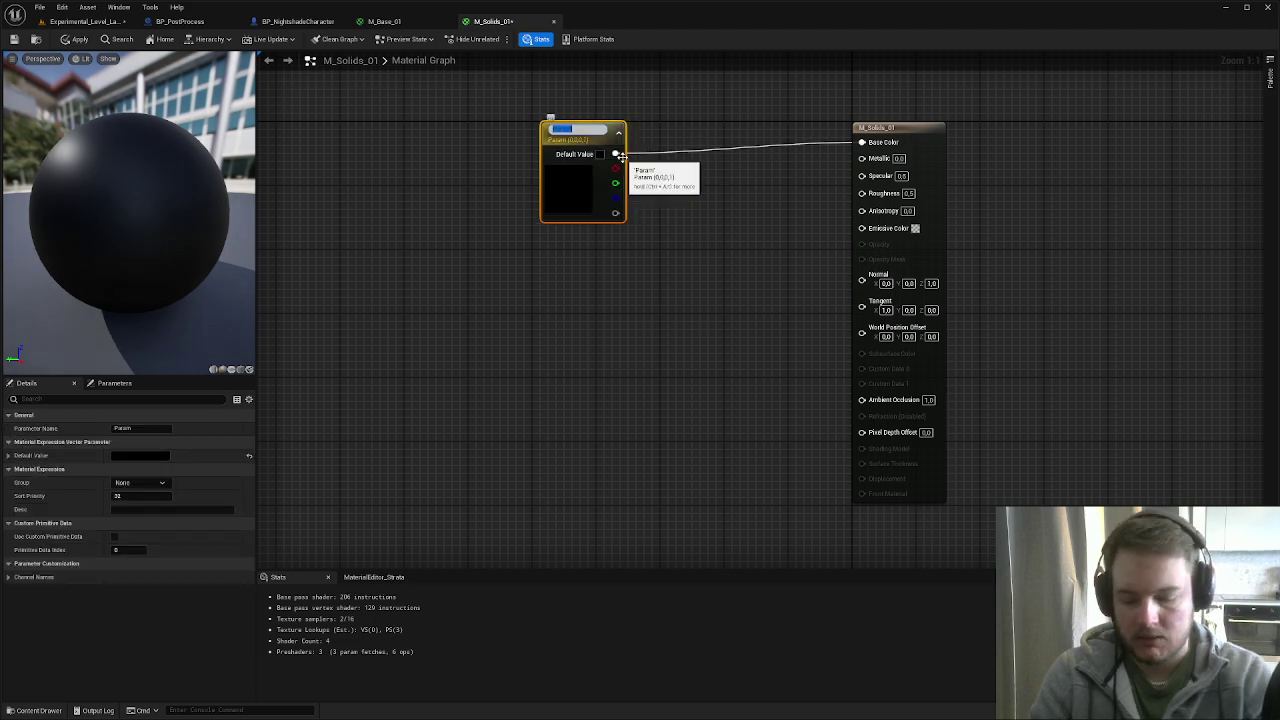
{"action": "type", "text": "Base Color"}
{"action": "key", "text": "Return"}
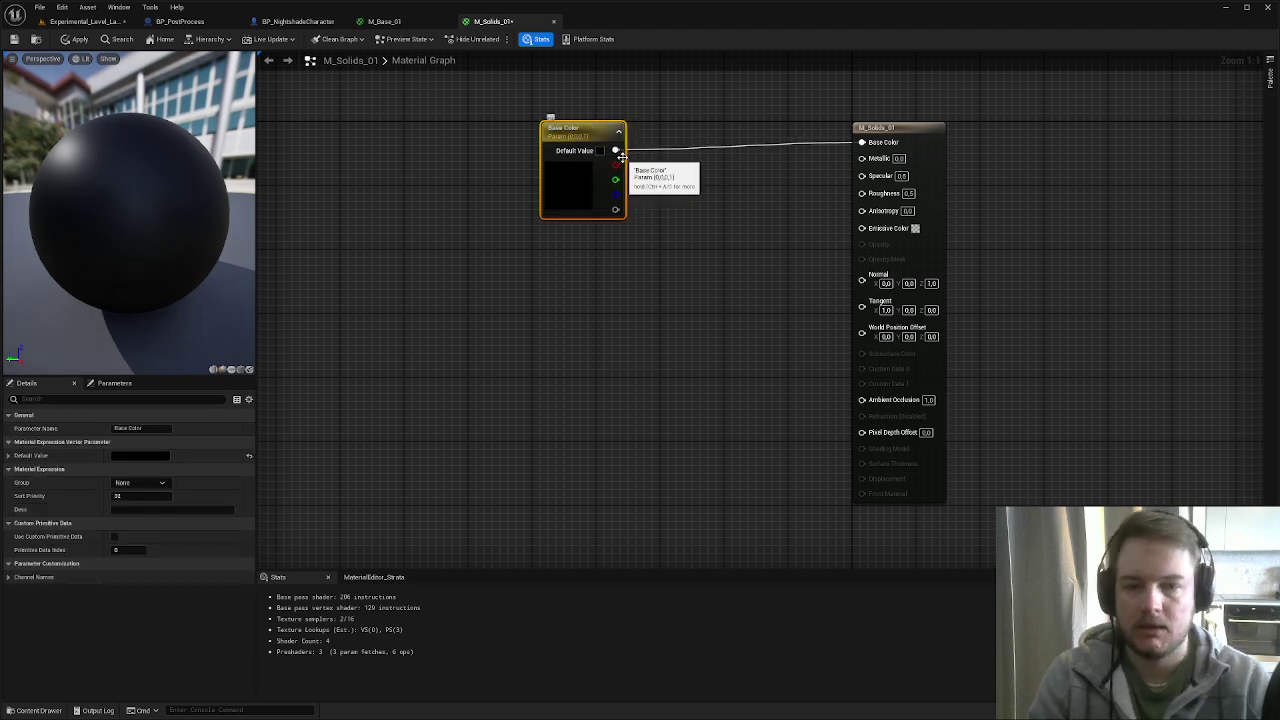
{"action": "left_click", "coordinate": [955, 222]}
{"action": "left_click_drag", "start_coordinate": [596, 130], "coordinate": [596, 122]}
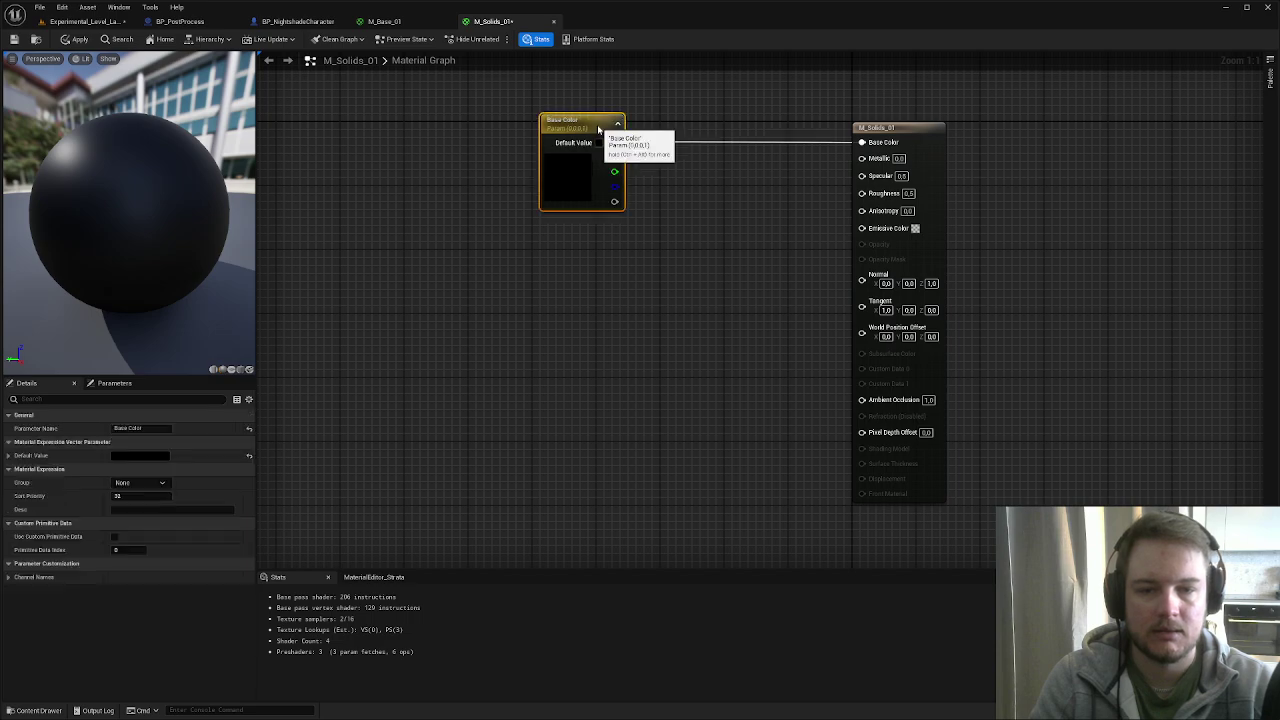
{"action": "left_click", "coordinate": [737, 226]}
{"action": "right_click_drag", "start_coordinate": [530, 263], "coordinate": [591, 304]}
{"action": "left_click_drag", "start_coordinate": [655, 215], "coordinate": [647, 215]}
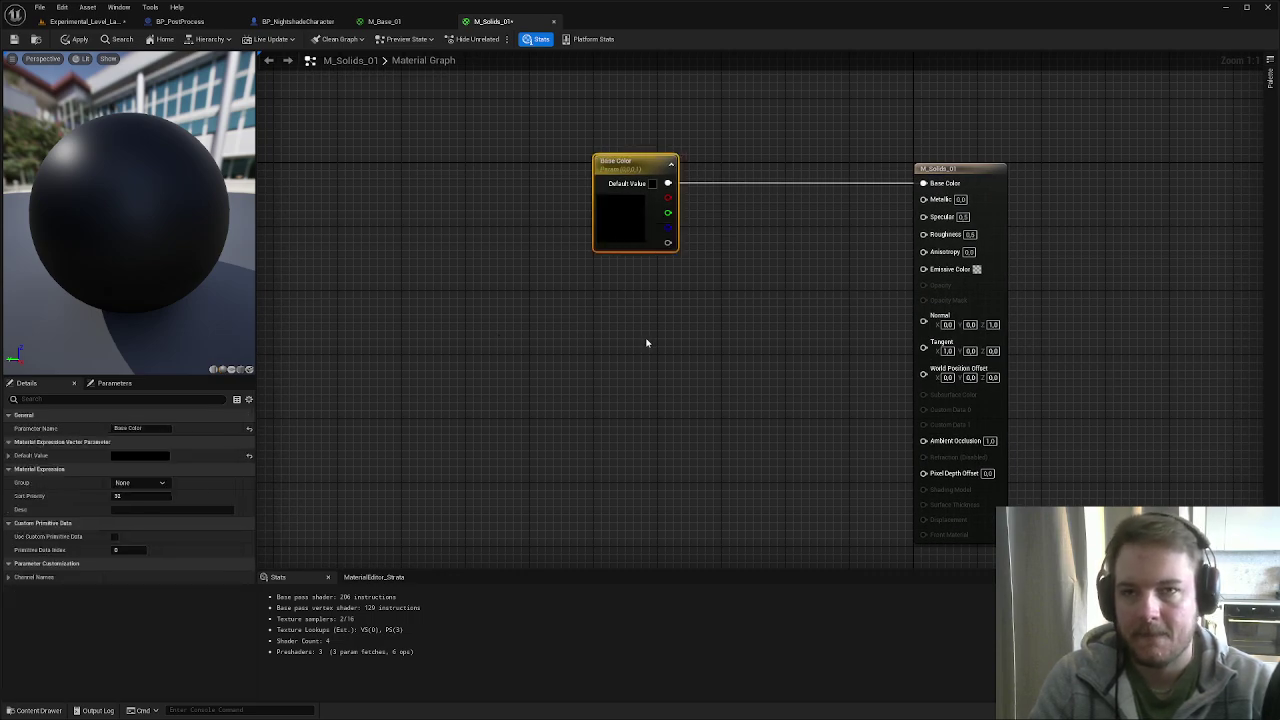
- Set the Roughness value on the M_Solids_01 output node to 1
{"action": "right_click_drag", "start_coordinate": [646, 343], "coordinate": [564, 352]}
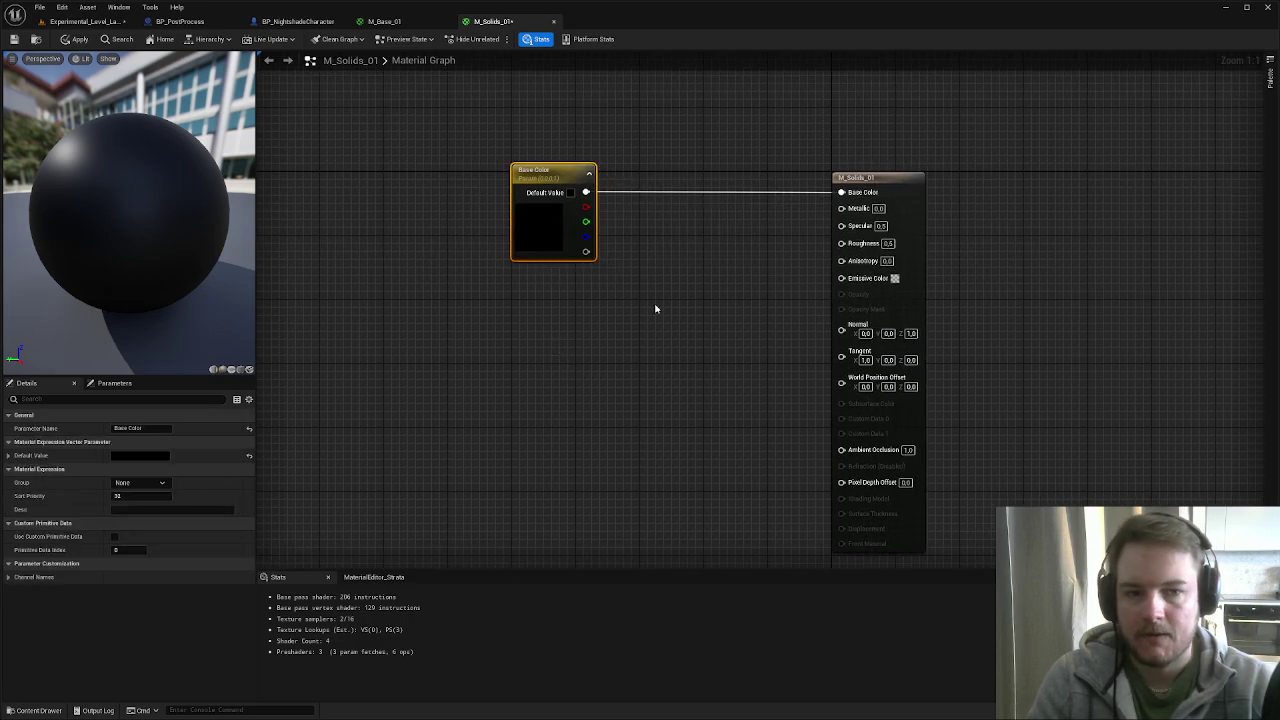
{"action": "left_click", "coordinate": [888, 244]}
{"action": "type", "text": "1"}
{"action": "key", "text": "Return"}
{"action": "left_click", "coordinate": [1122, 257]}
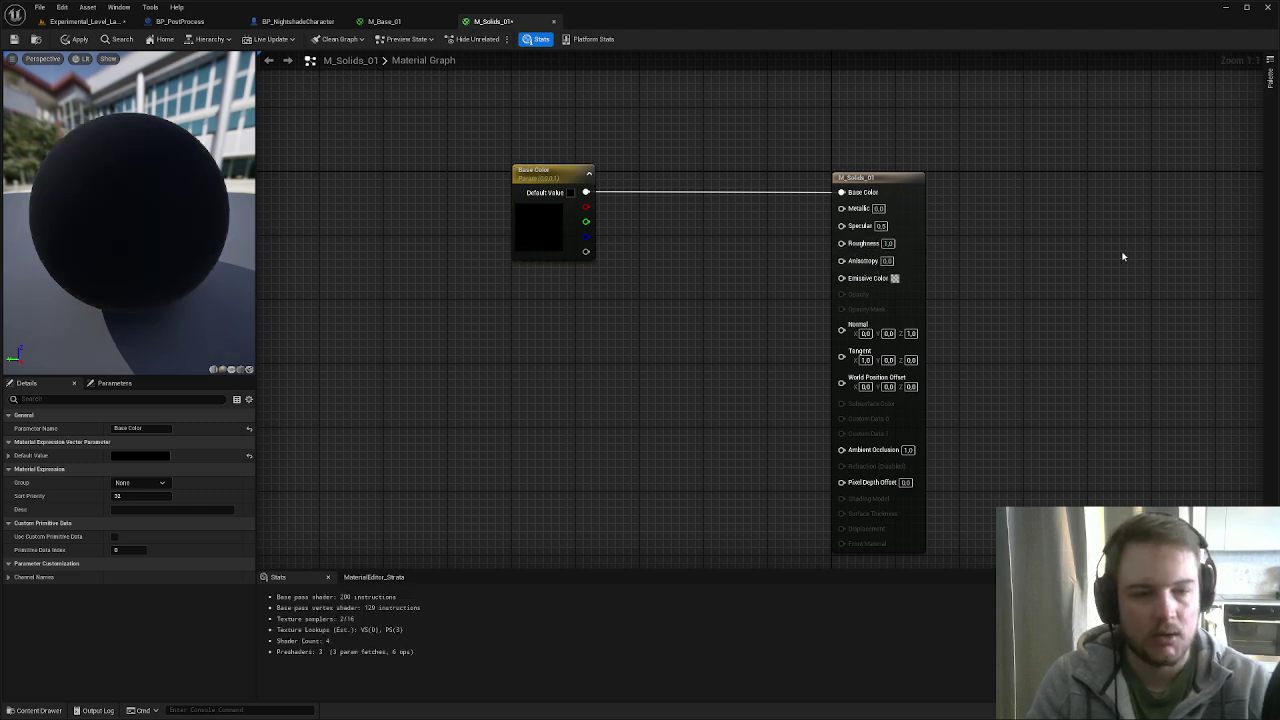
- Add a scalar parameter named Roughness with default value 1, connect it to the Roughness input, and apply the material changes
{"action": "left_click", "coordinate": [722, 252]}
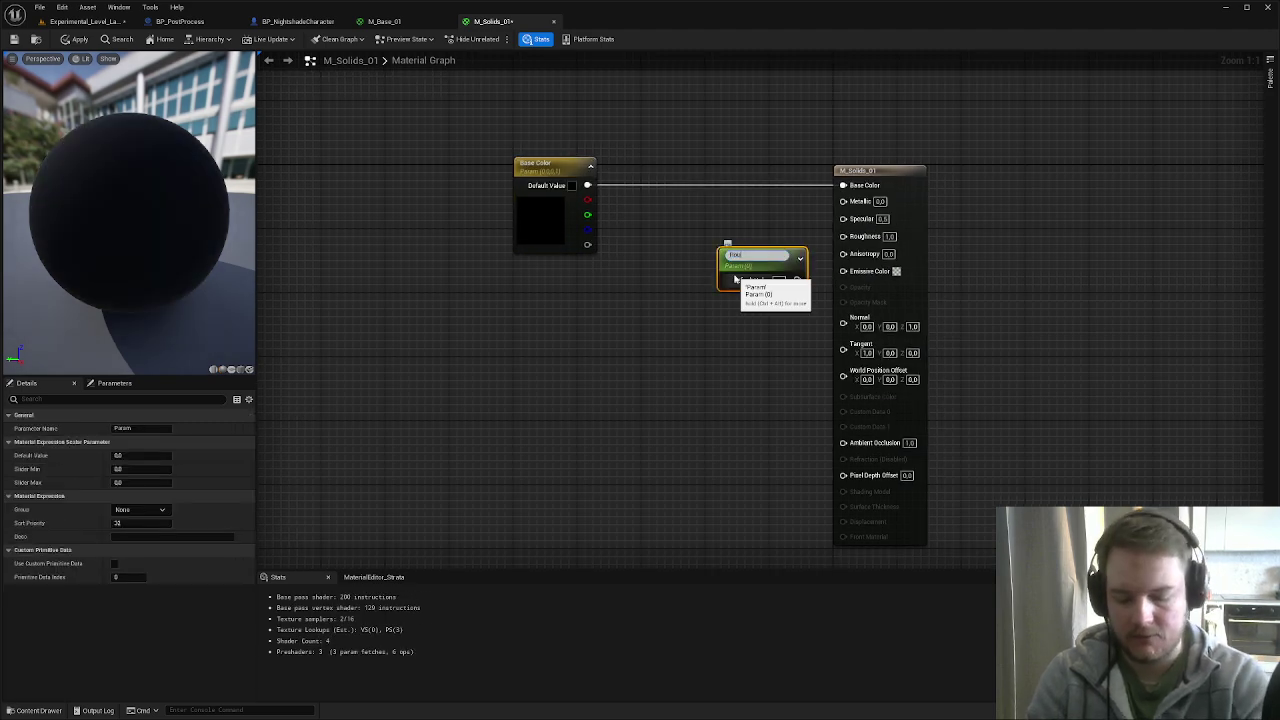
{"action": "type", "text": "Roughness"}
{"action": "key", "text": "Return"}
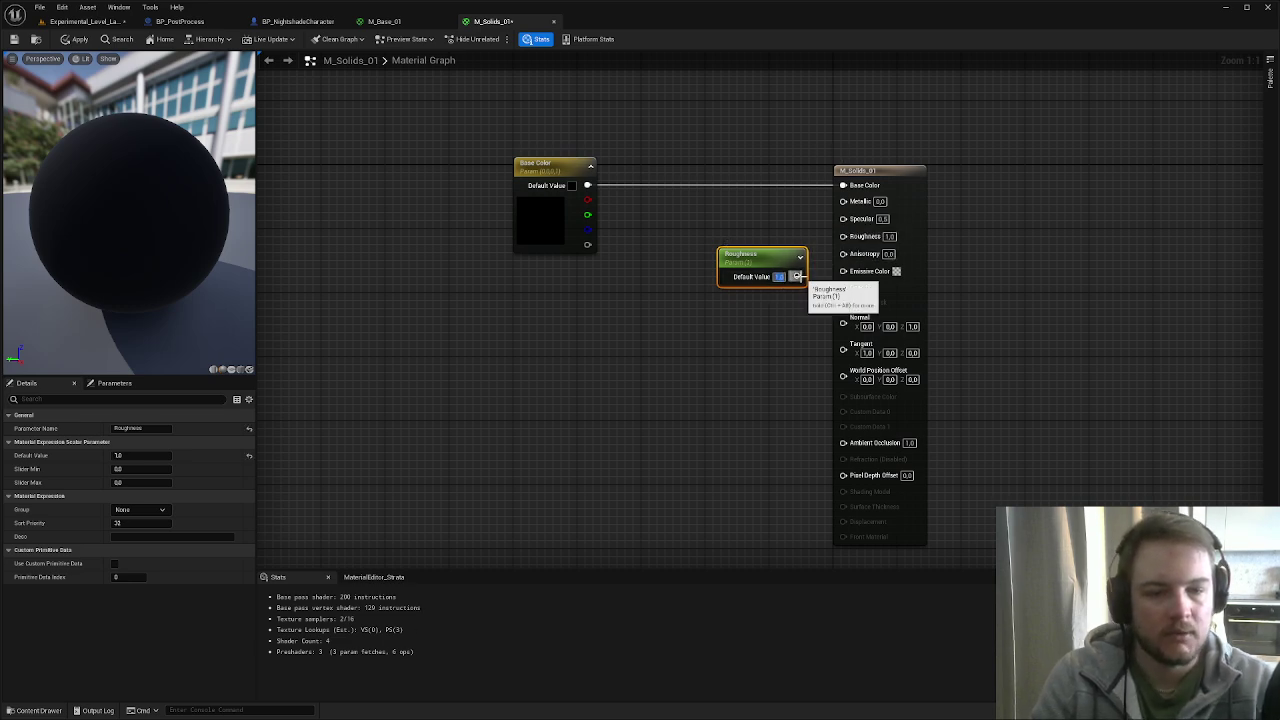
{"action": "left_click_drag", "start_coordinate": [797, 276], "coordinate": [843, 240]}
{"action": "left_click_drag", "start_coordinate": [756, 273], "coordinate": [729, 270]}
{"action": "left_click", "coordinate": [766, 305]}
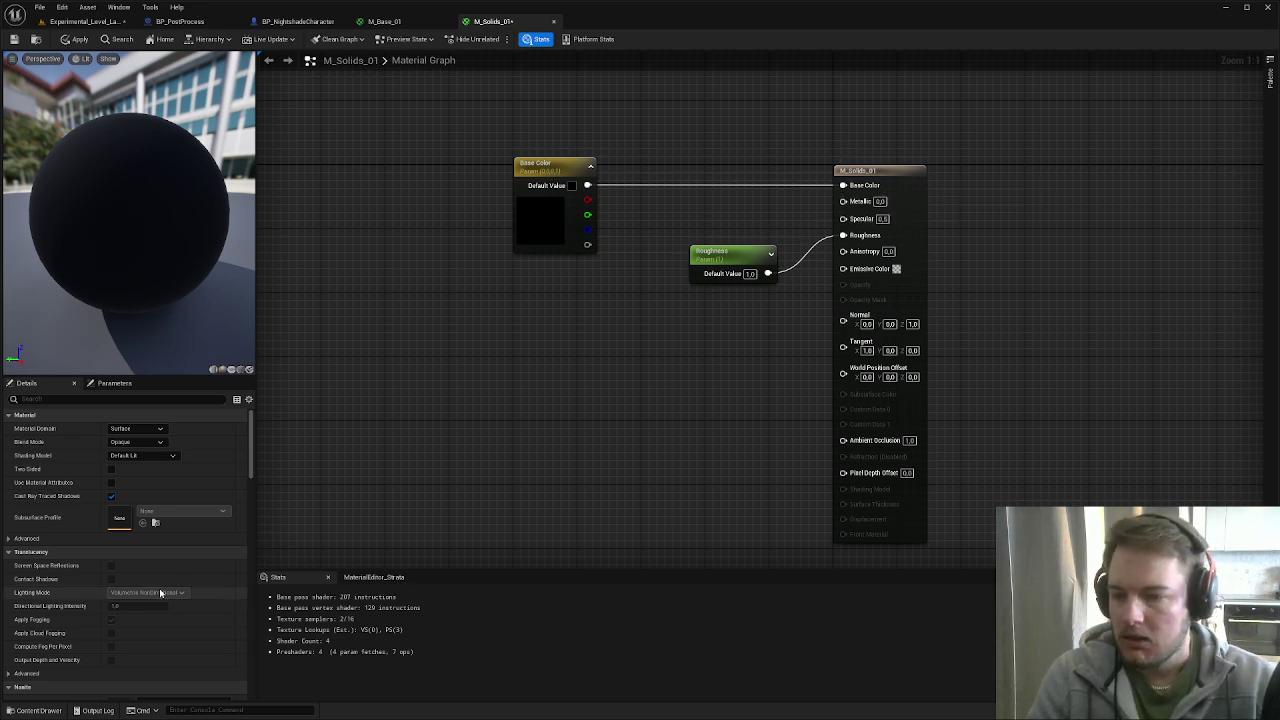
{"action": "left_click", "coordinate": [74, 40]}
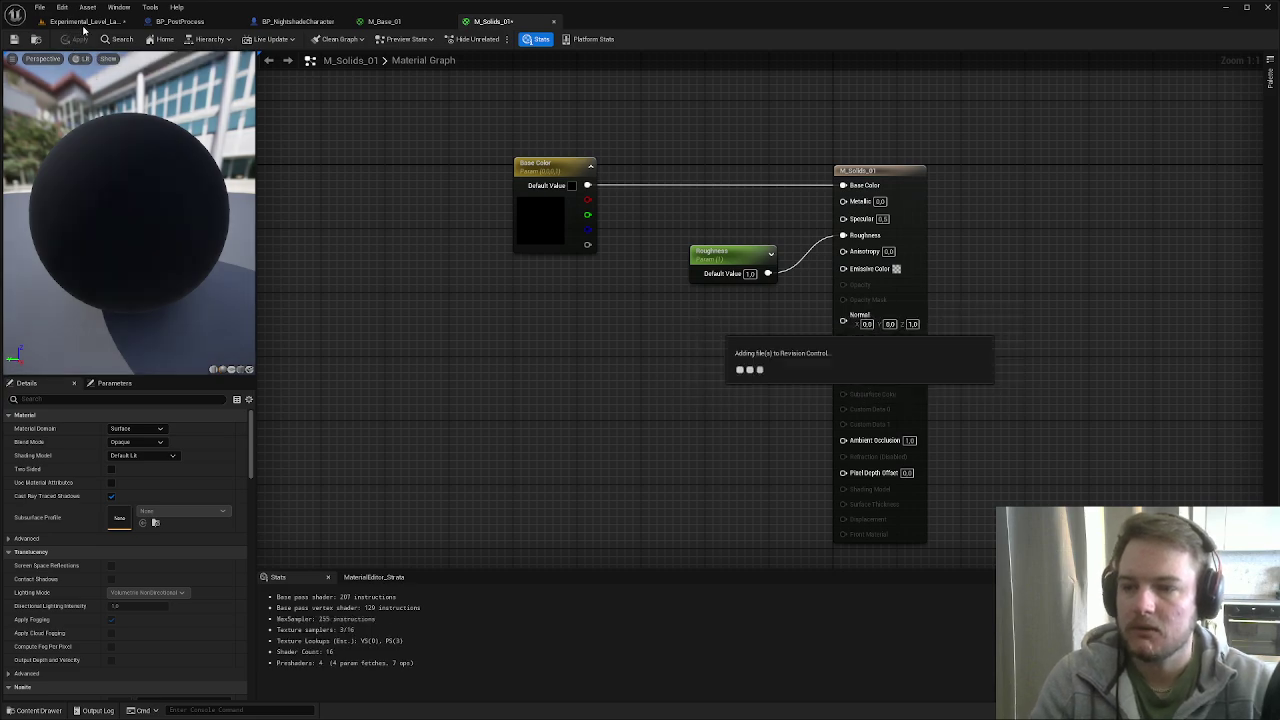
- Return to the level and create a material instance from M_Solids_01, keeping the suggested name
{"action": "left_click", "coordinate": [84, 27]}
{"action": "key", "text": "ctrl+space"}
{"action": "right_click", "coordinate": [463, 189]}
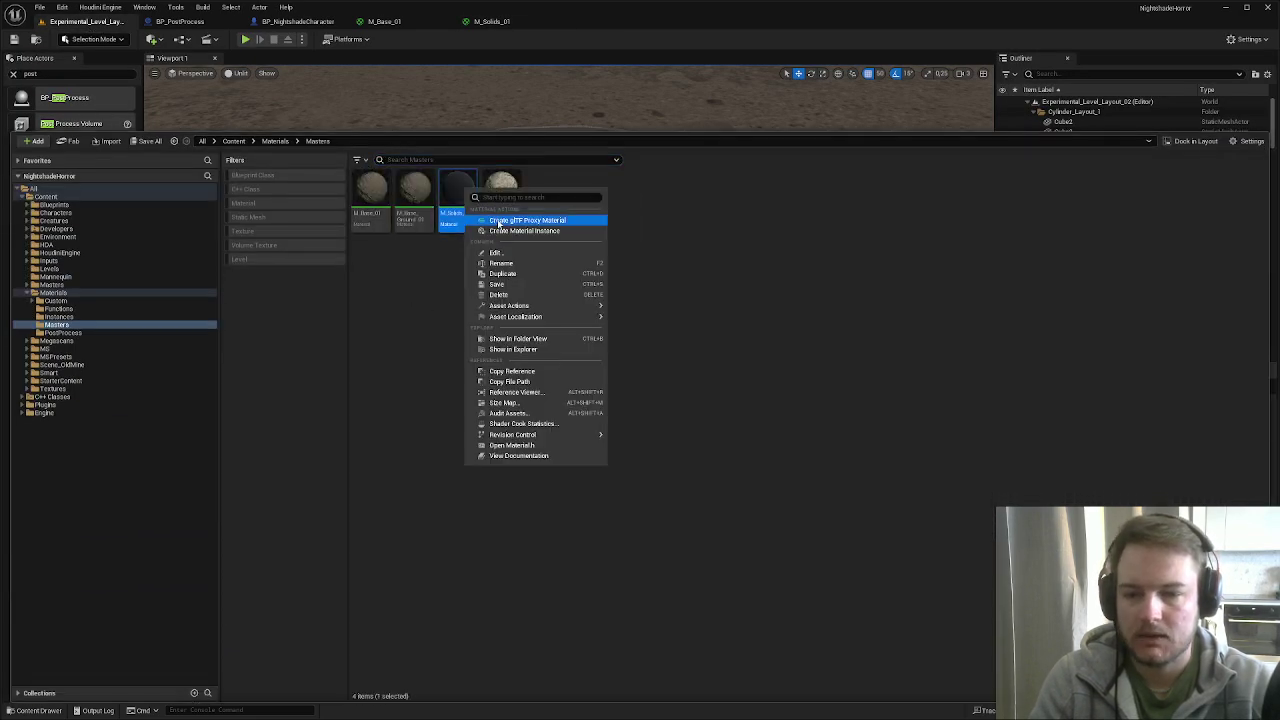
{"action": "left_click", "coordinate": [510, 231]}
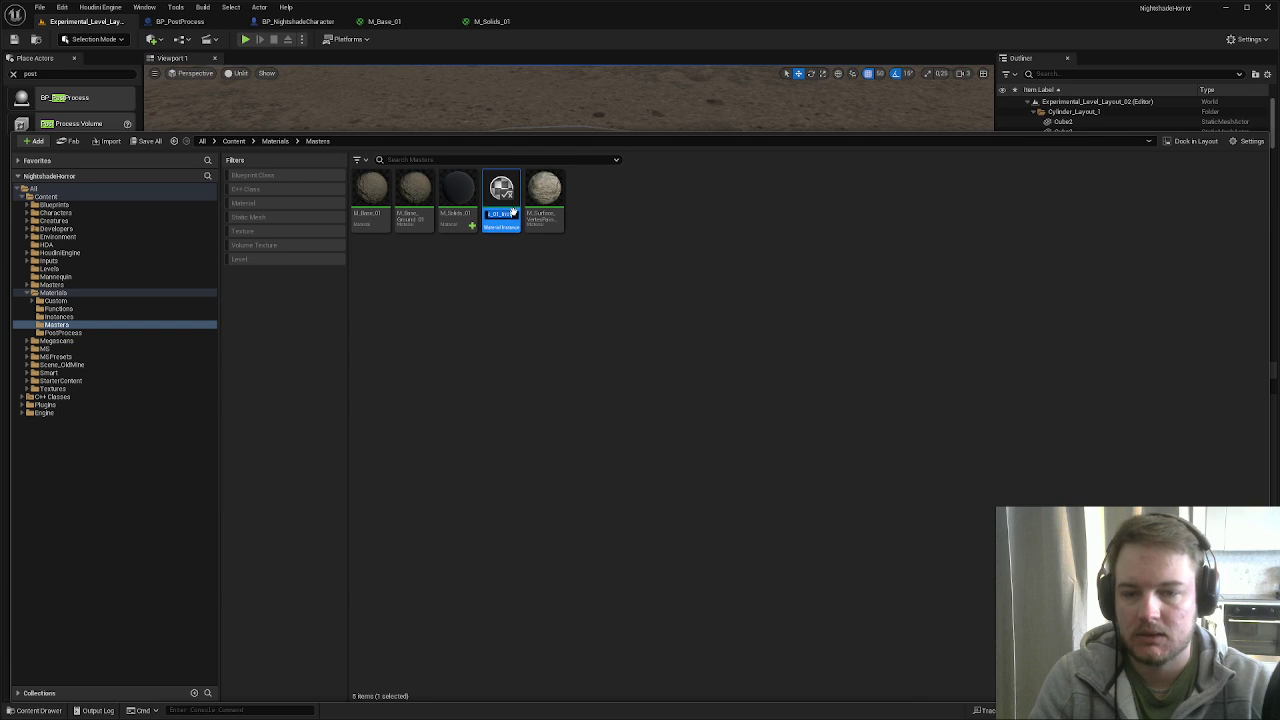
{"action": "key", "text": "Return"}
- Move the new M_Solids_01 instance from the Masters folder to Materials/Instances and open that folder
{"action": "left_click_drag", "start_coordinate": [500, 200], "coordinate": [72, 320]}
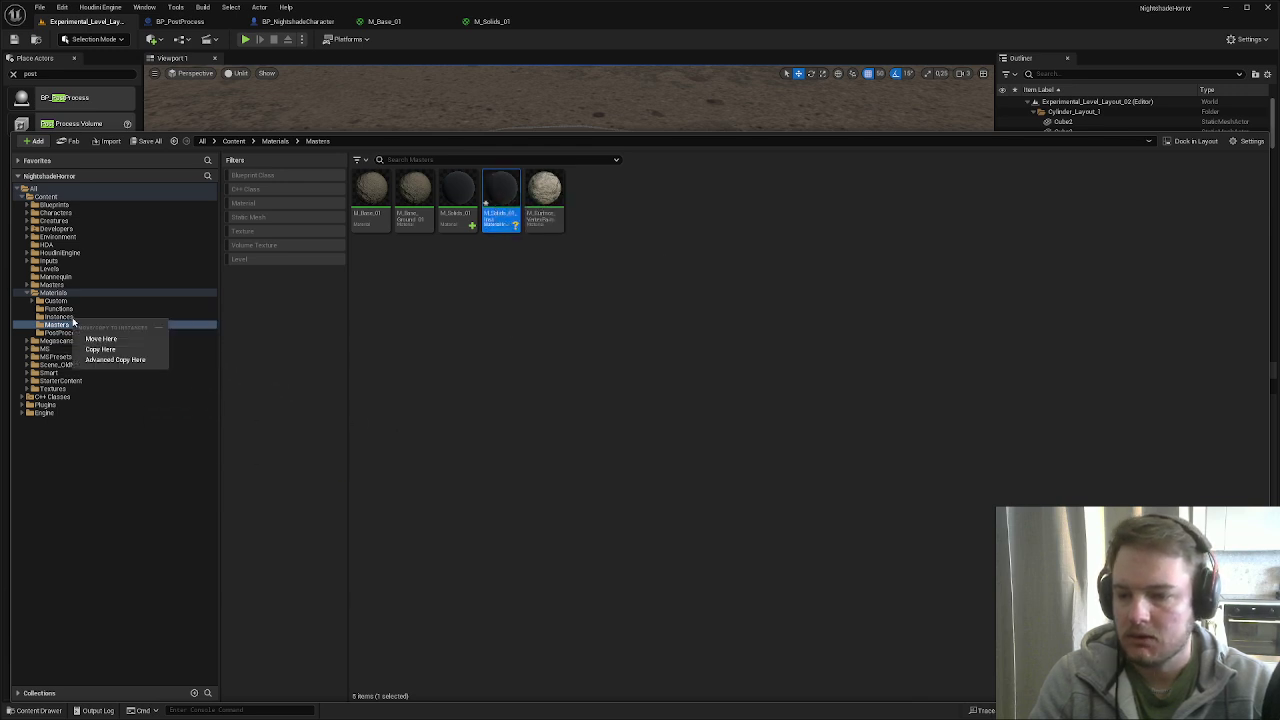
{"action": "left_click", "coordinate": [92, 338]}
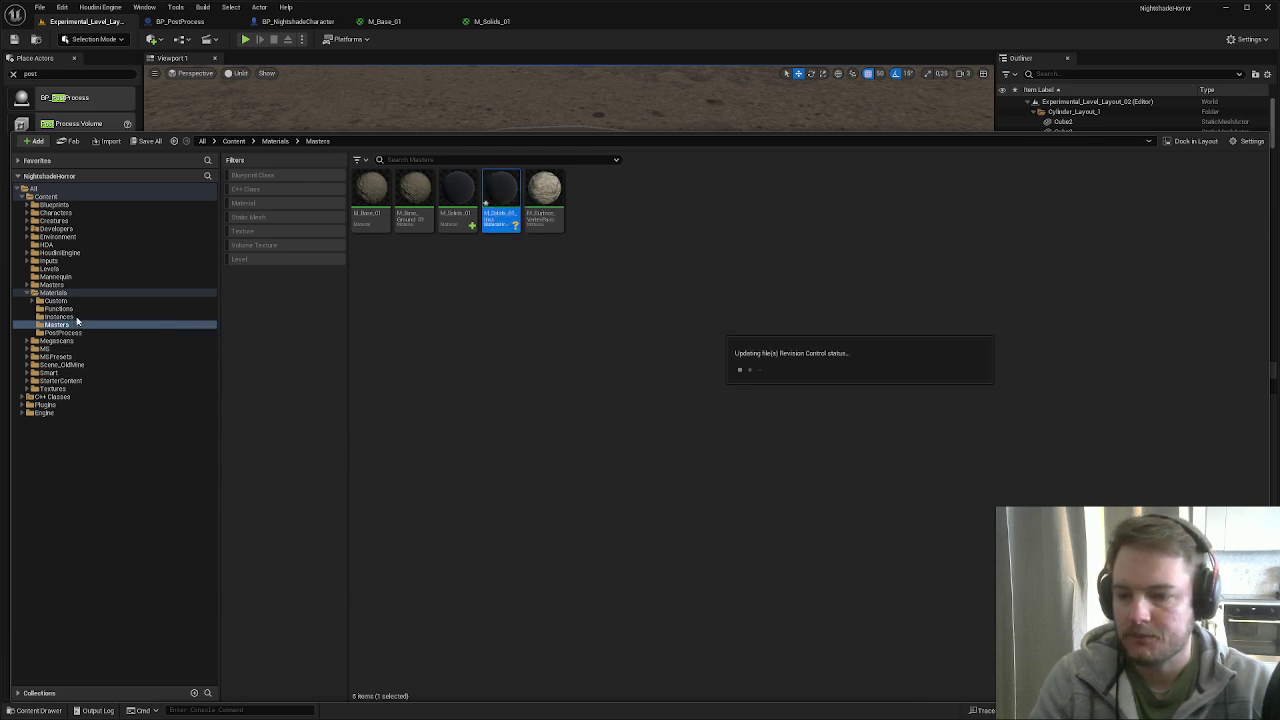
{"action": "left_click", "coordinate": [75, 318]}
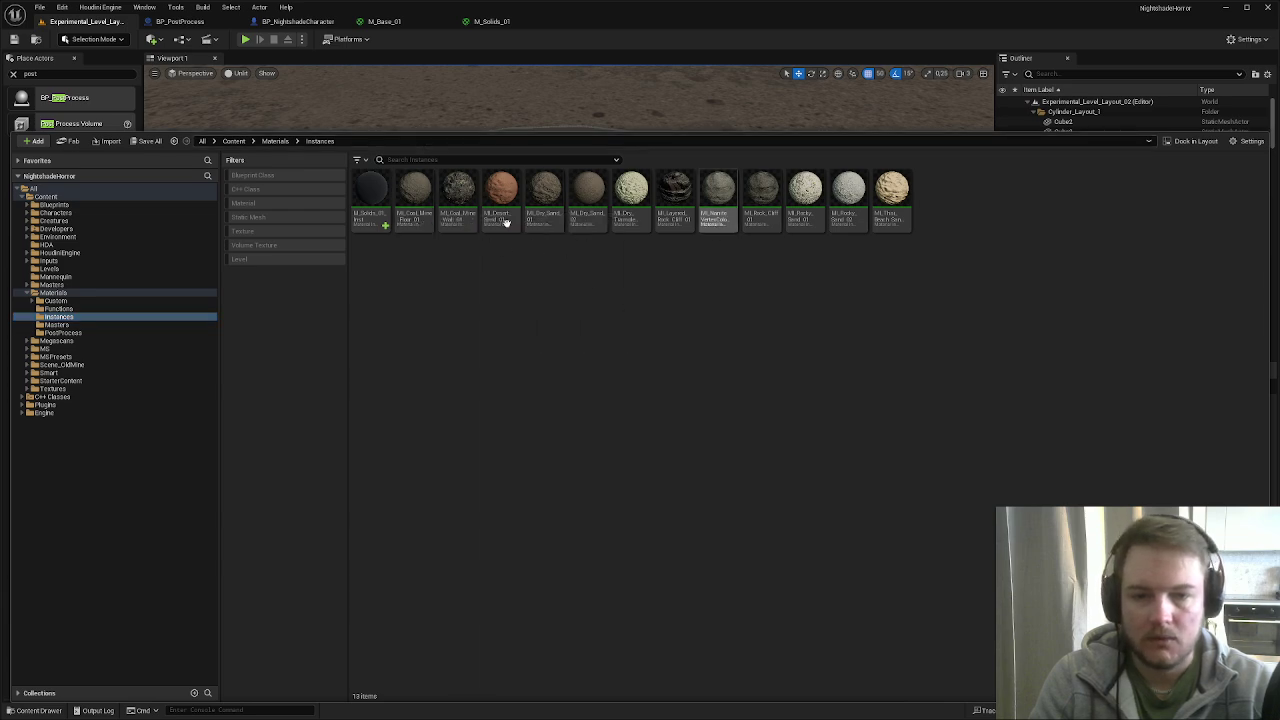
- Open M_Solids_01_Inst in a floating window over the level and frame the round platform in the viewport
{"action": "double_click", "coordinate": [365, 202]}
{"action": "left_click_drag", "start_coordinate": [583, 26], "coordinate": [707, 140]}
{"action": "left_click", "coordinate": [87, 21]}
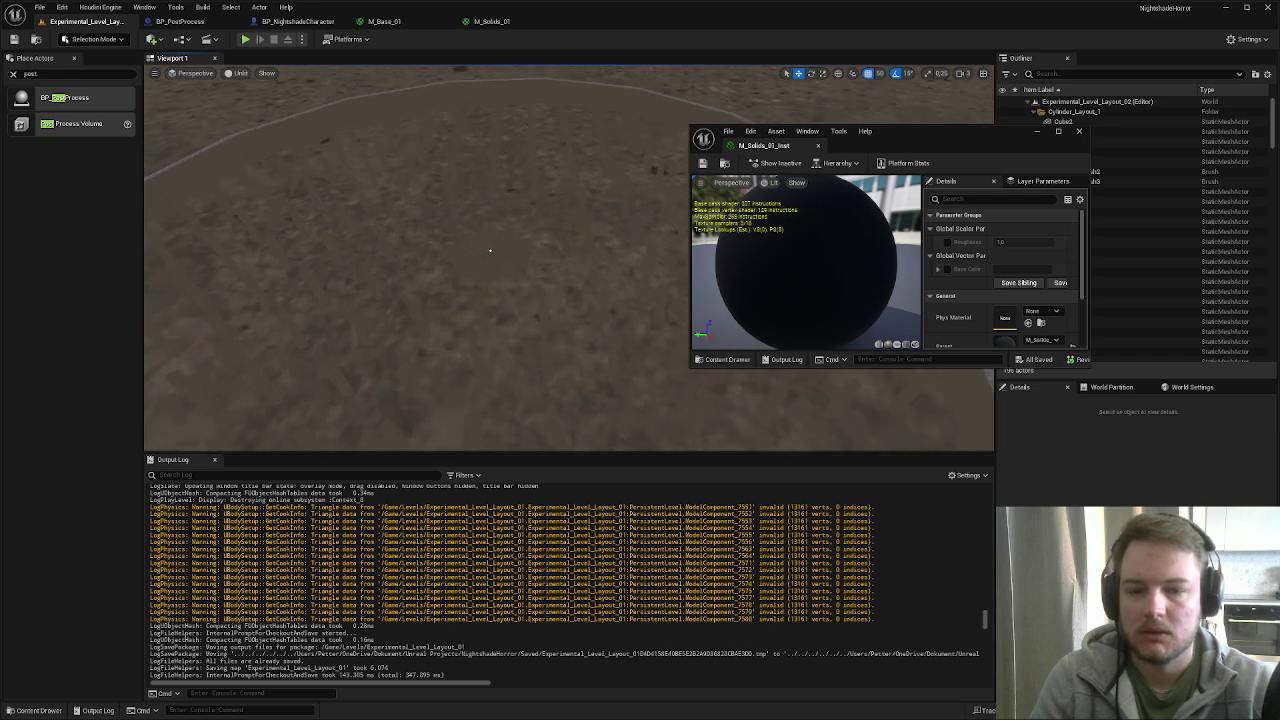
{"action": "key", "text": "s"}
{"action": "mouse_move", "coordinate": [560, 255]}
{"action": "right_mouse_down"}
{"action": "mouse_move", "coordinate": [545, 250]}
{"action": "mouse_move", "coordinate": [570, 245]}
{"action": "right_mouse_up"}
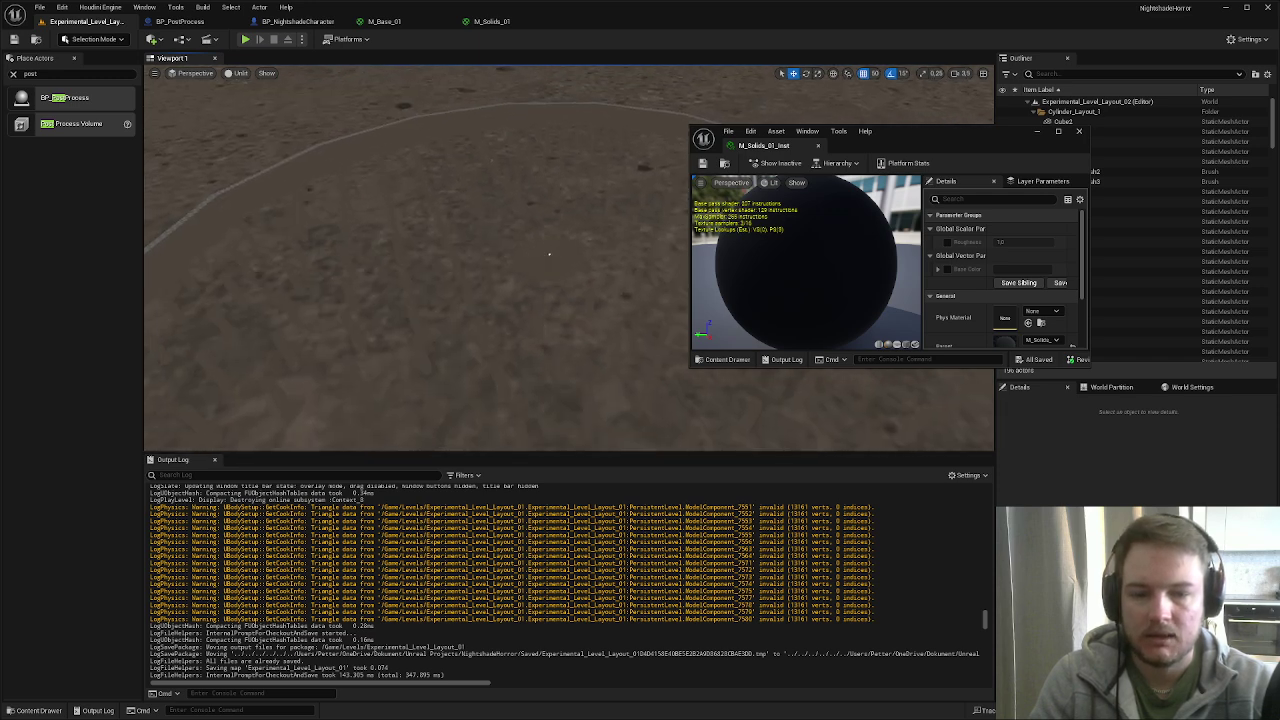
- Override the Base Color of M_Solids_01_Inst with a brown sampled from the ground in the viewport, and dock its editor among the main window's tabs
{"action": "left_click", "coordinate": [947, 270]}
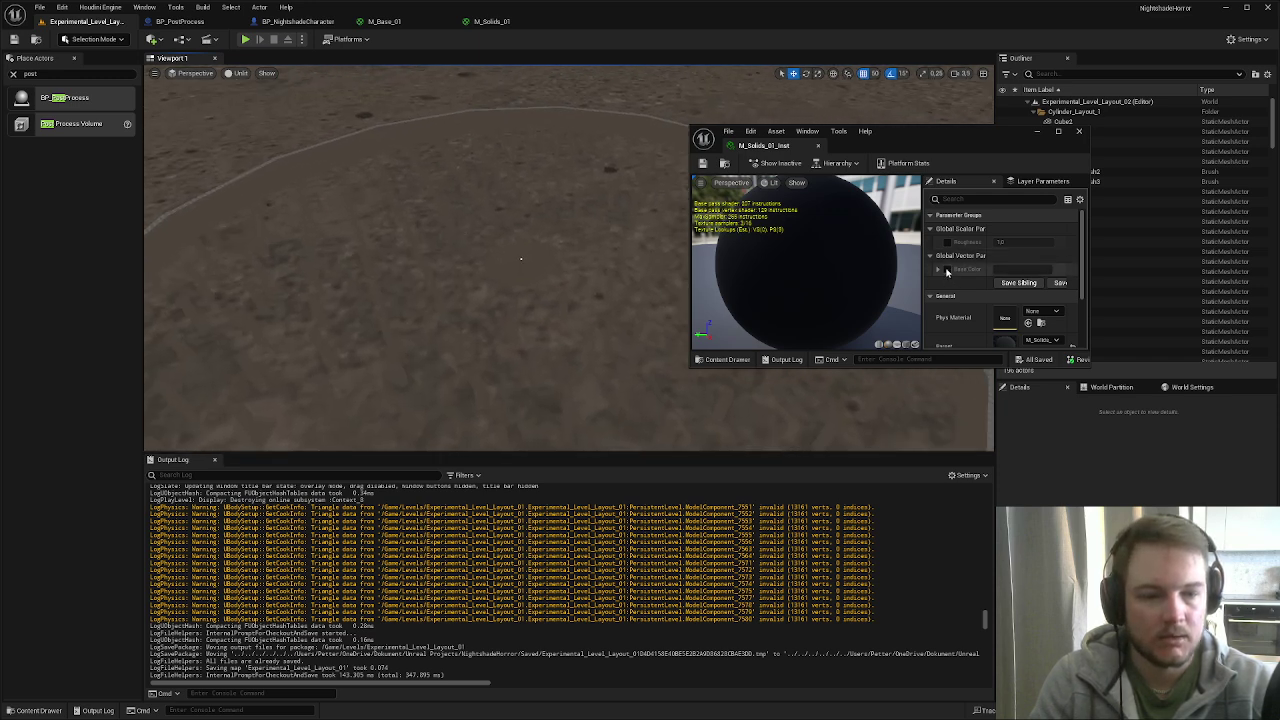
{"action": "left_click", "coordinate": [1022, 270]}
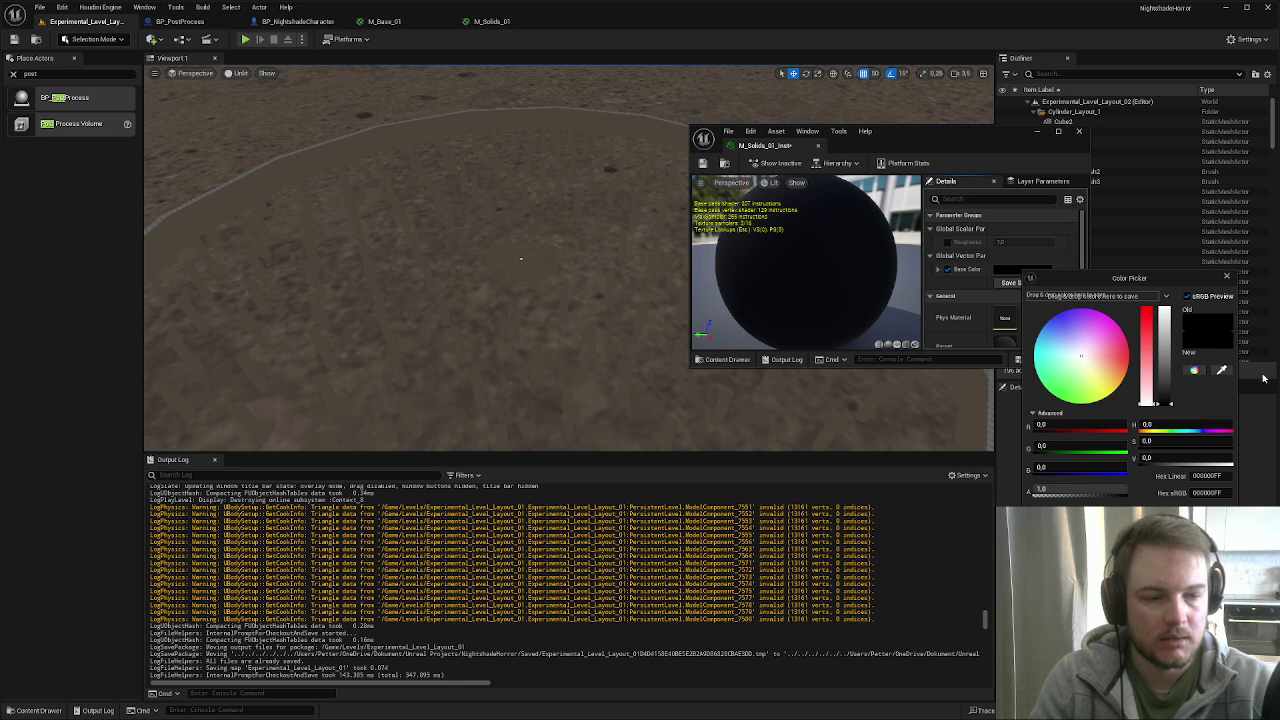
{"action": "left_click", "coordinate": [1221, 370]}
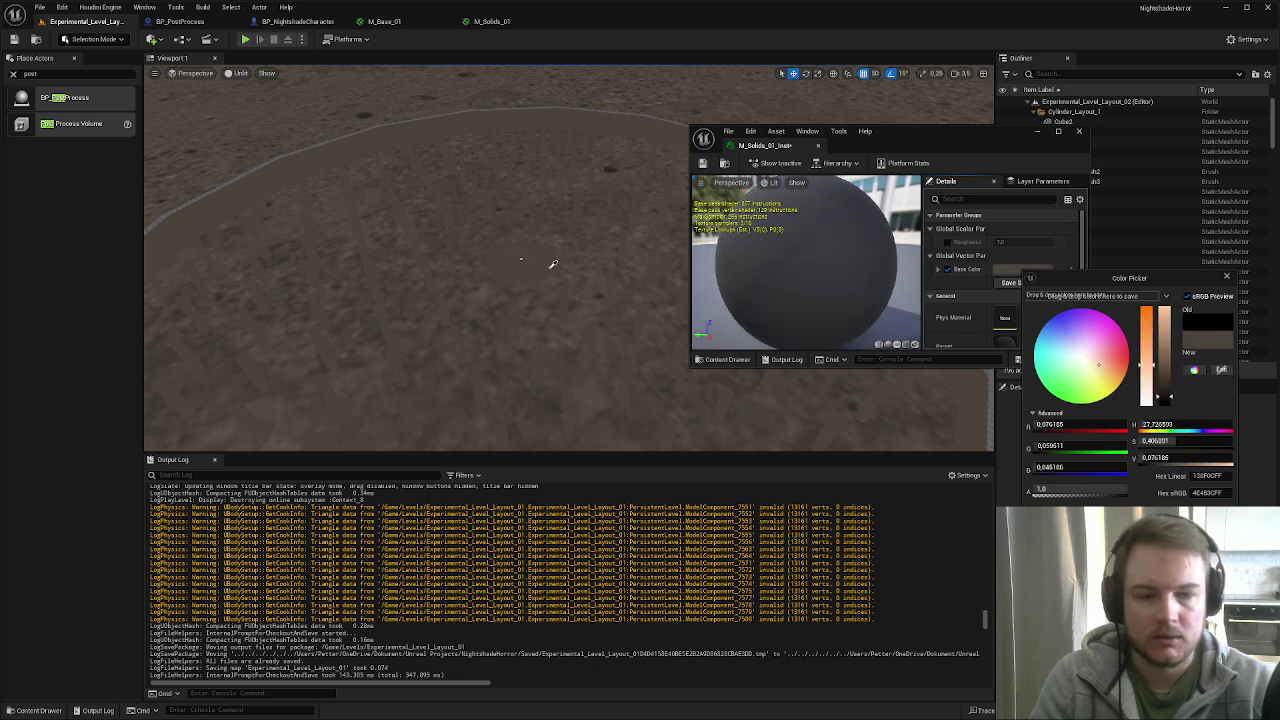
{"action": "left_click", "coordinate": [521, 262]}
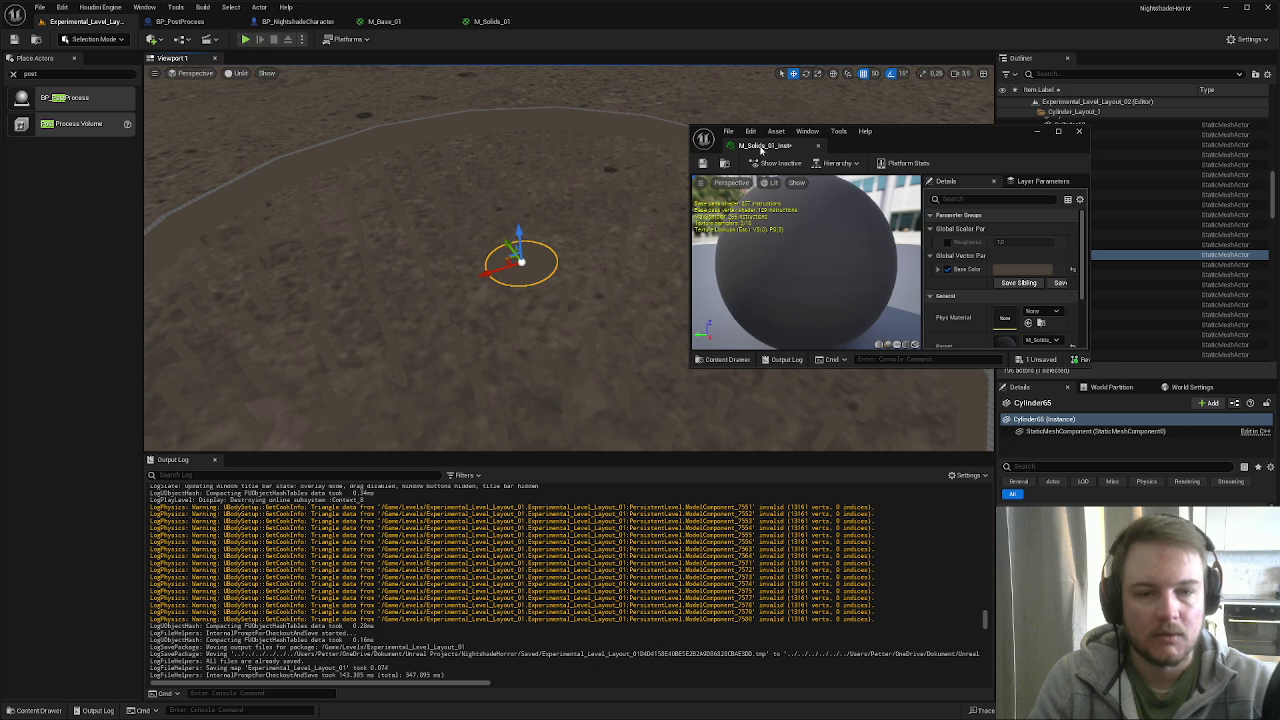
{"action": "left_click_drag", "start_coordinate": [765, 145], "coordinate": [600, 22]}
{"action": "left_click_drag", "start_coordinate": [499, 244], "coordinate": [499, 300]}
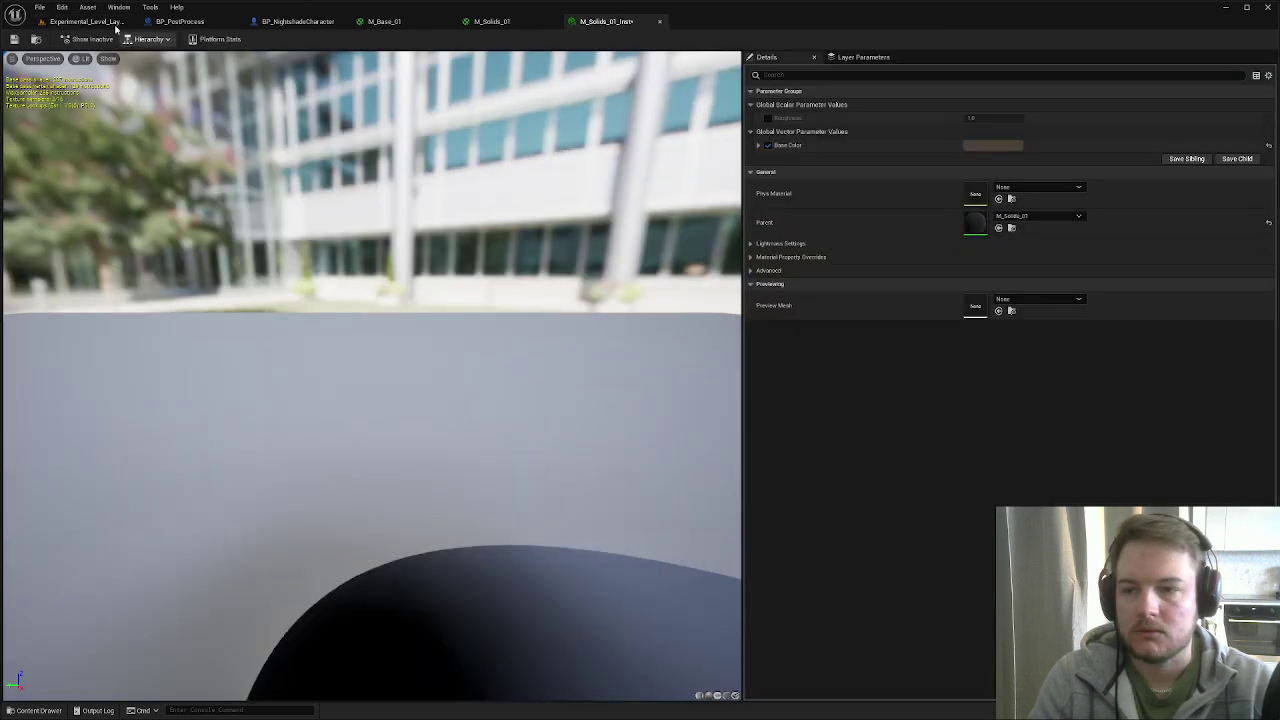
- Return to the level and rename the M_Solids_01_Inst material instance as MI_Solids_01
{"action": "left_click", "coordinate": [87, 21]}
{"action": "key", "text": "ctrl+space"}
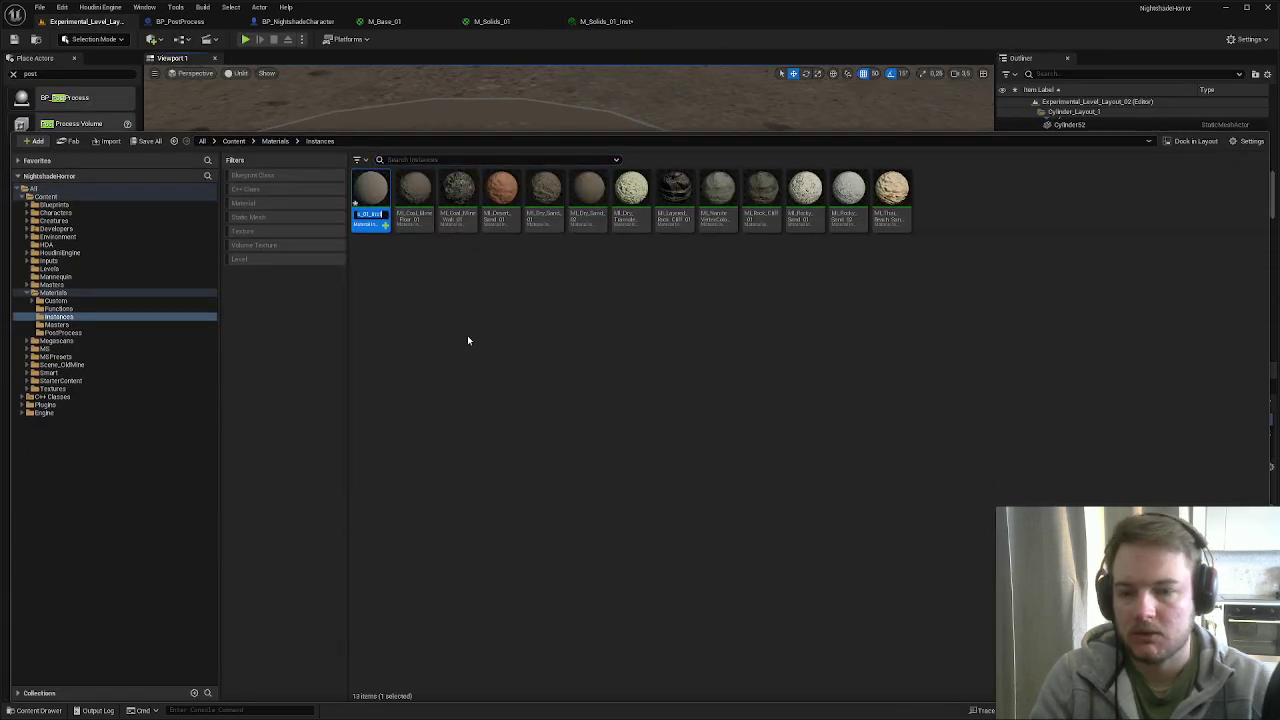
{"action": "key", "text": "F2"}
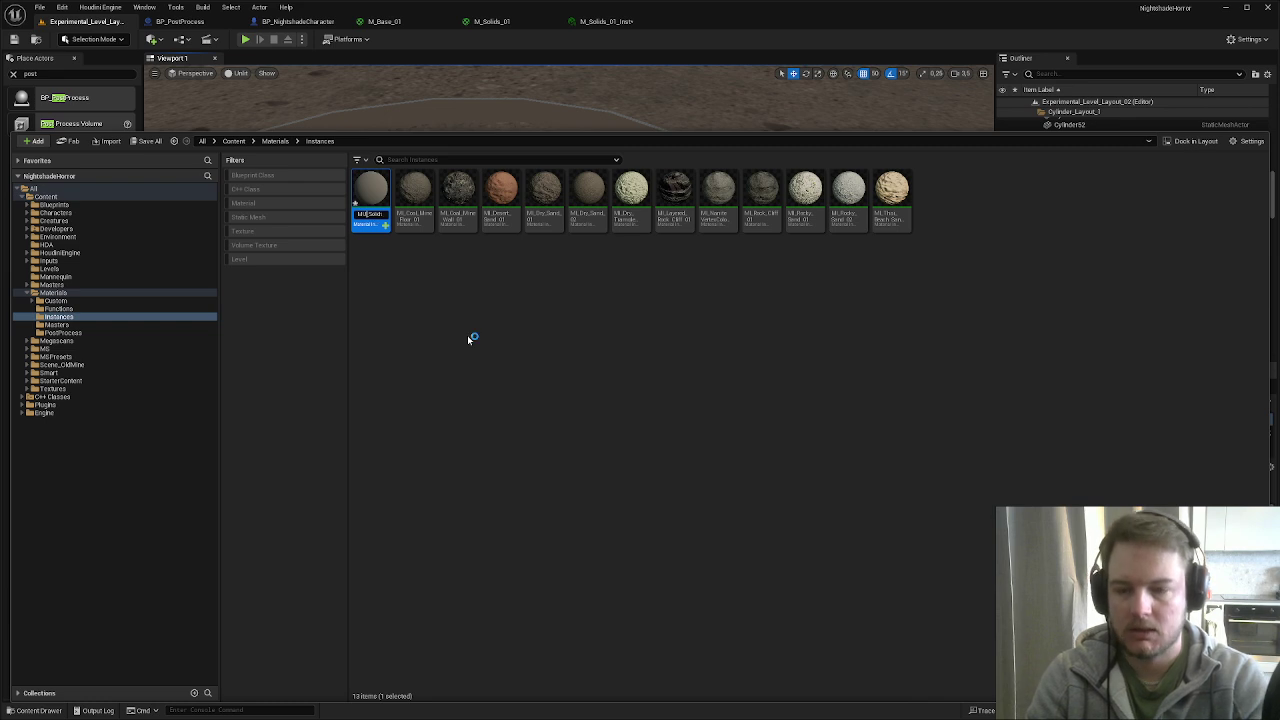
{"action": "key", "text": "BackSpace"}
{"action": "key", "text": "BackSpace"}
{"action": "key", "text": "BackSpace"}
{"action": "key", "text": "BackSpace"}
{"action": "key", "text": "BackSpace"}
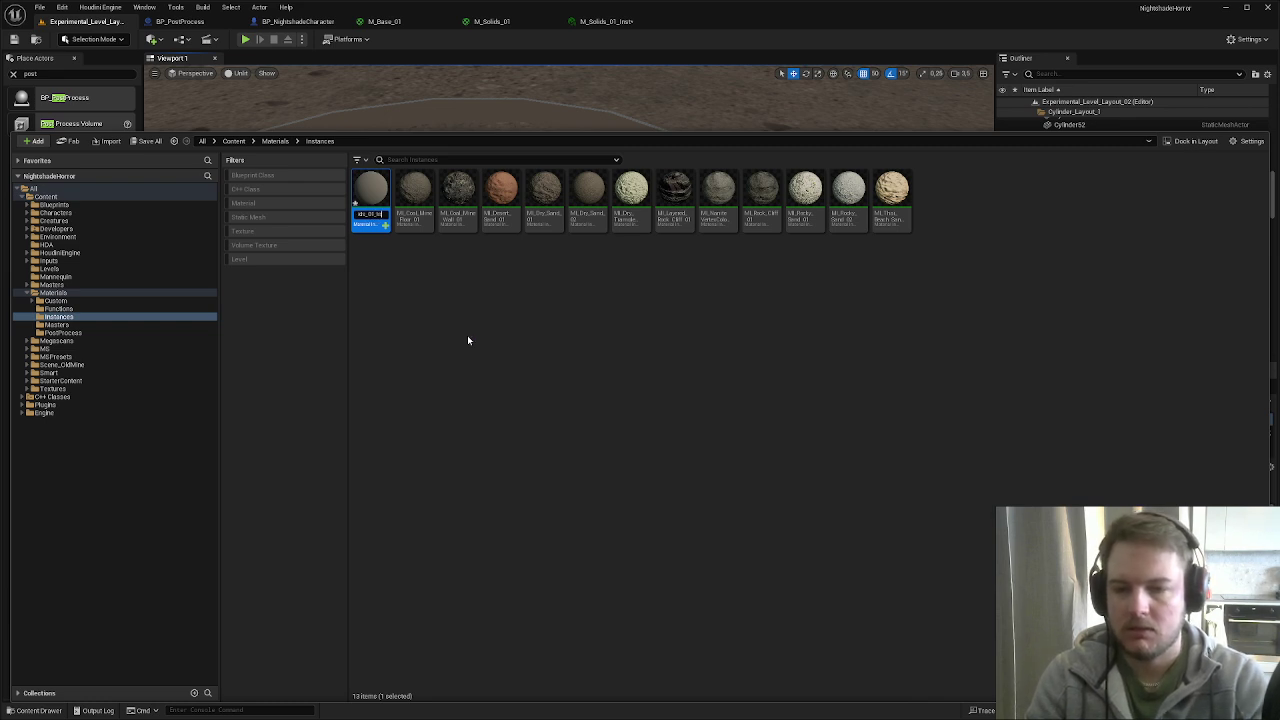
{"action": "key", "text": "Return"}
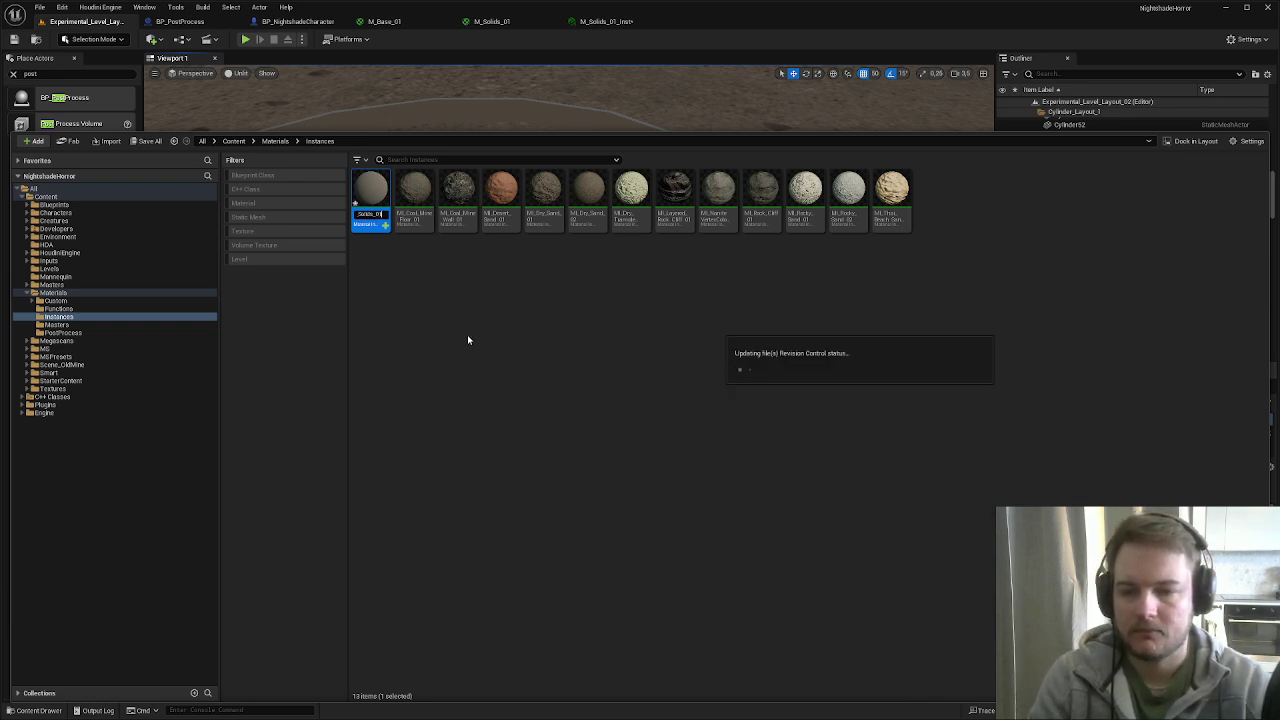
{"action": "left_click", "coordinate": [686, 343]}
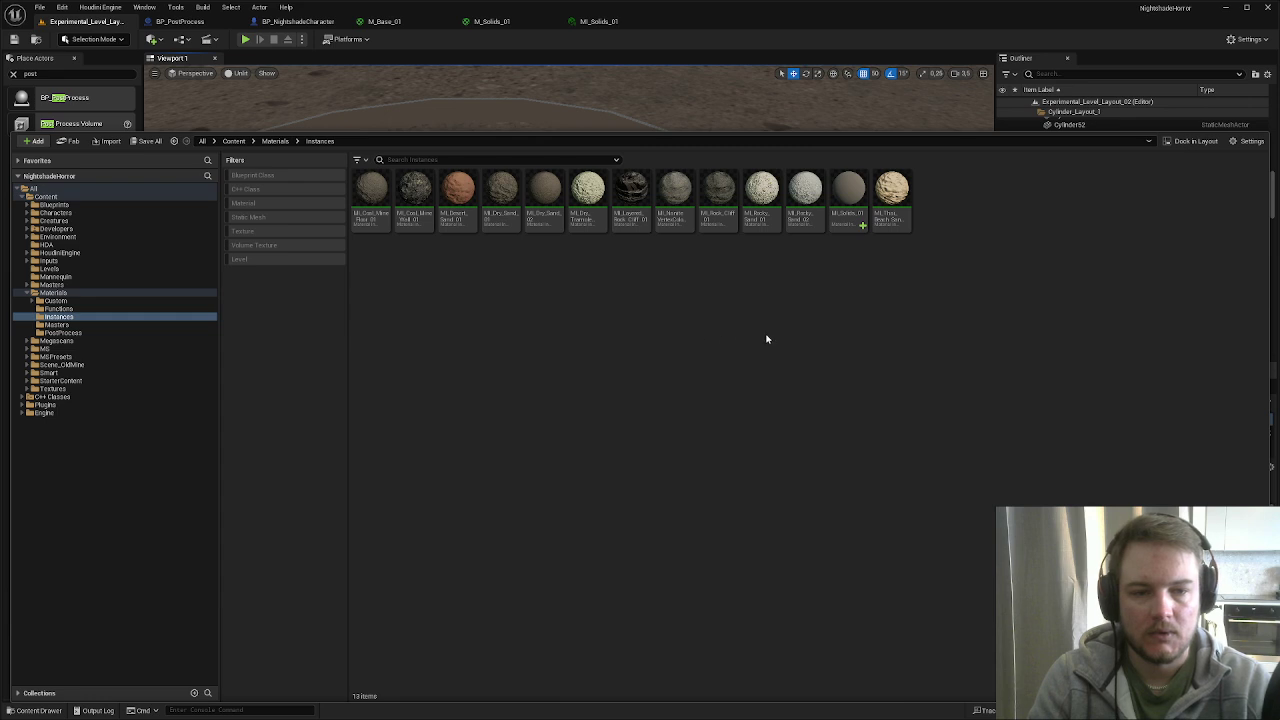
- Rename the MI_Solids_01 material instance as MI_Rock_Beige_01 and return to the viewport
{"action": "left_click", "coordinate": [840, 215]}
{"action": "left_click", "coordinate": [847, 213]}
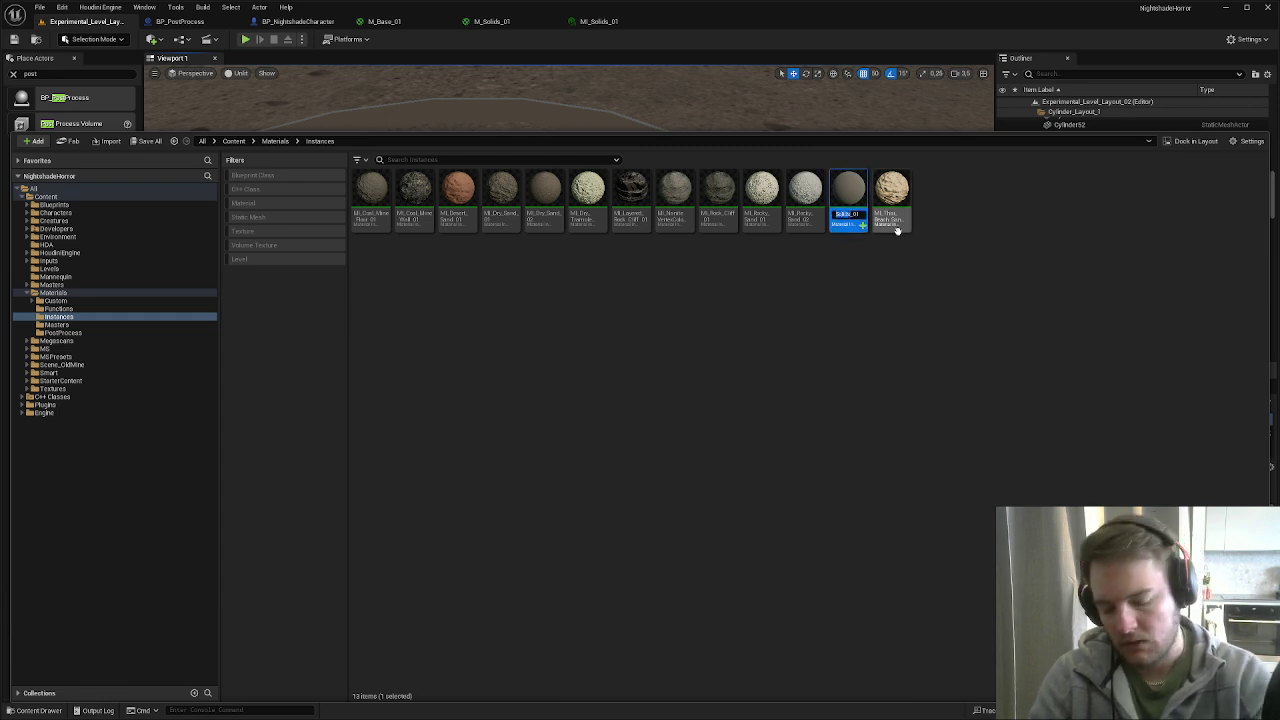
{"action": "type", "text": "MI_Rock_Beige"}
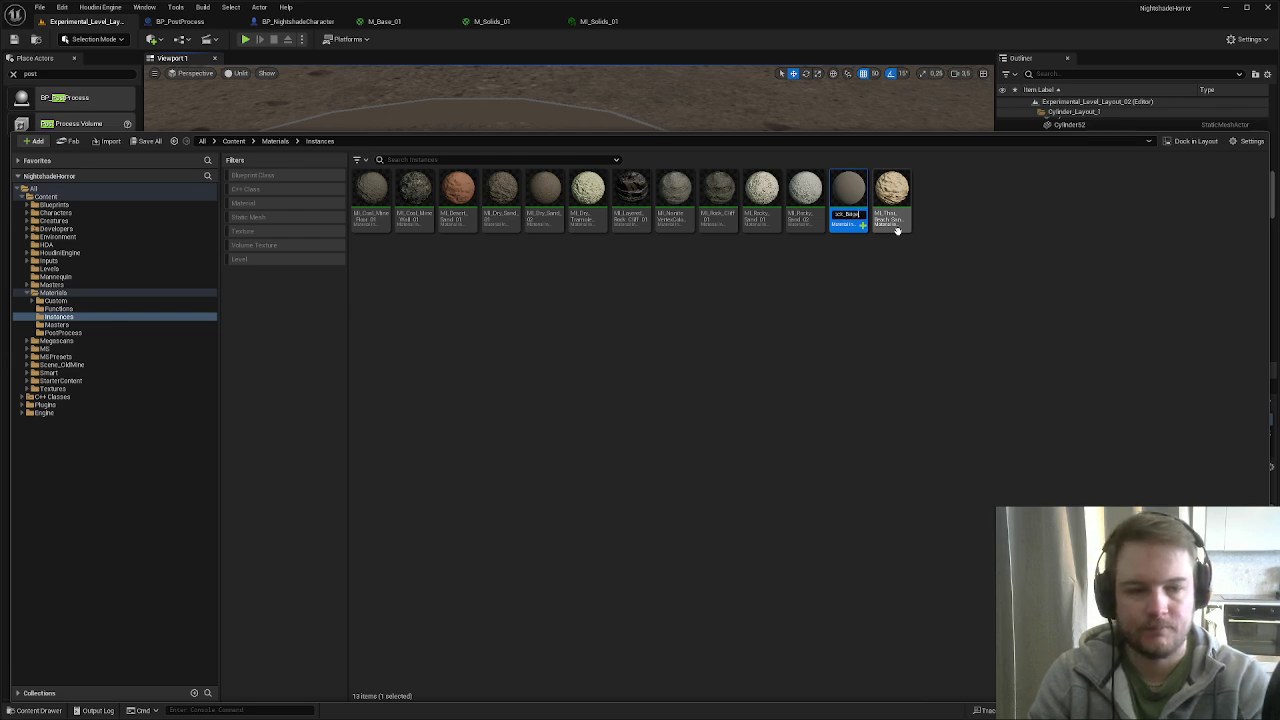
{"action": "type", "text": "_01"}
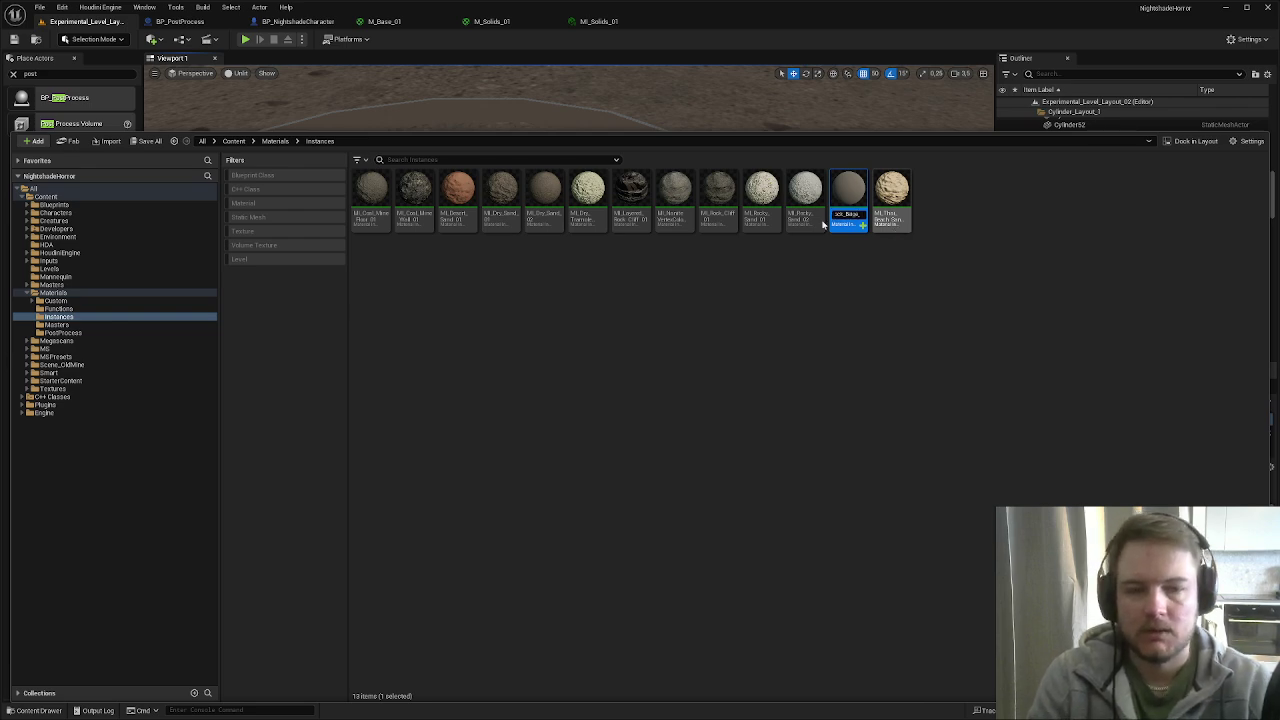
{"action": "key", "text": "Return"}
{"action": "key", "text": "ctrl+space"}
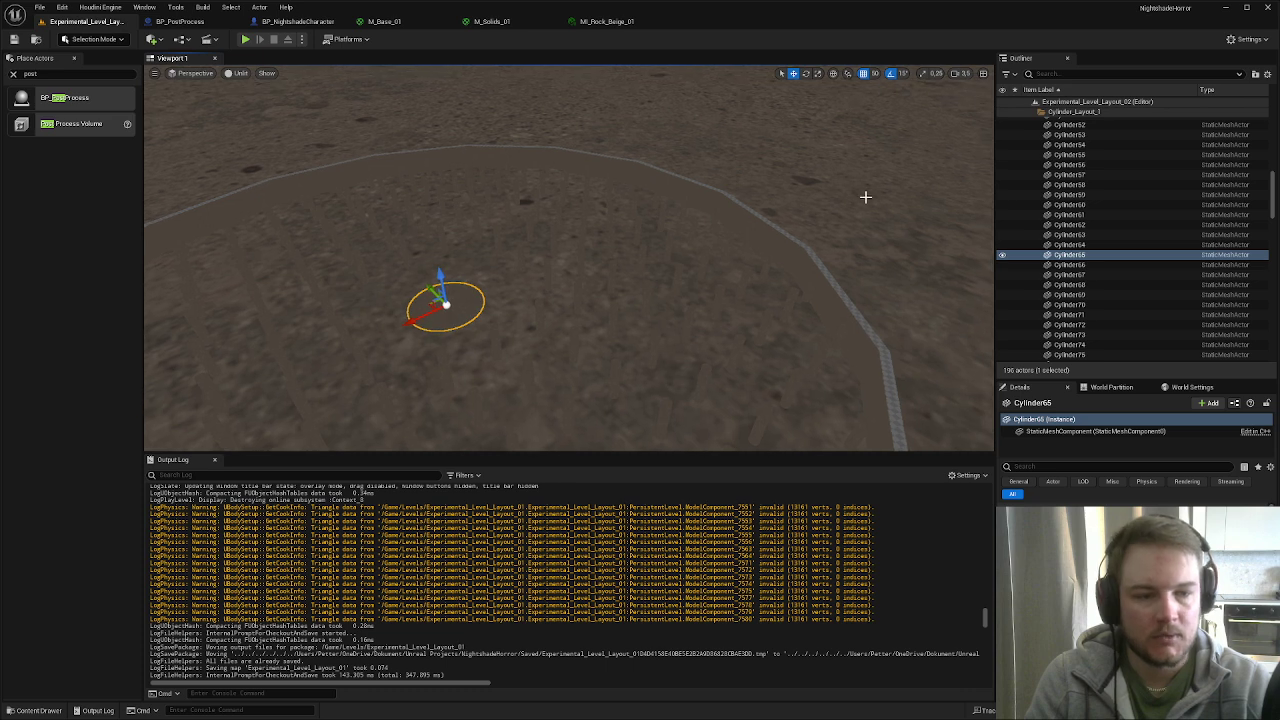
- Select the large ground Cube, apply the MI_Rock_Beige_01 material to it, and frame the surrounding pillars
{"action": "right_click_drag", "start_coordinate": [853, 219], "coordinate": [810, 200]}
{"action": "left_click", "coordinate": [990, 425]}
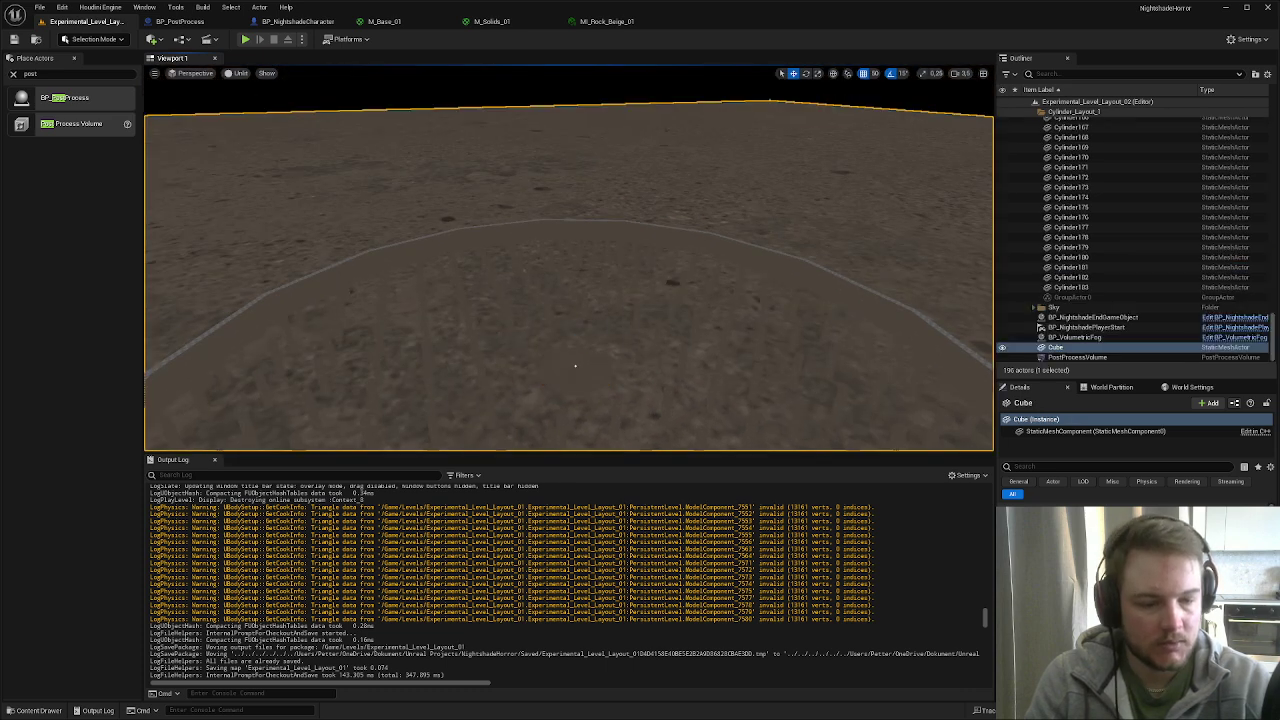
{"action": "key", "text": "f"}
{"action": "left_click_drag", "start_coordinate": [700, 340], "coordinate": [793, 348], "text": "alt"}
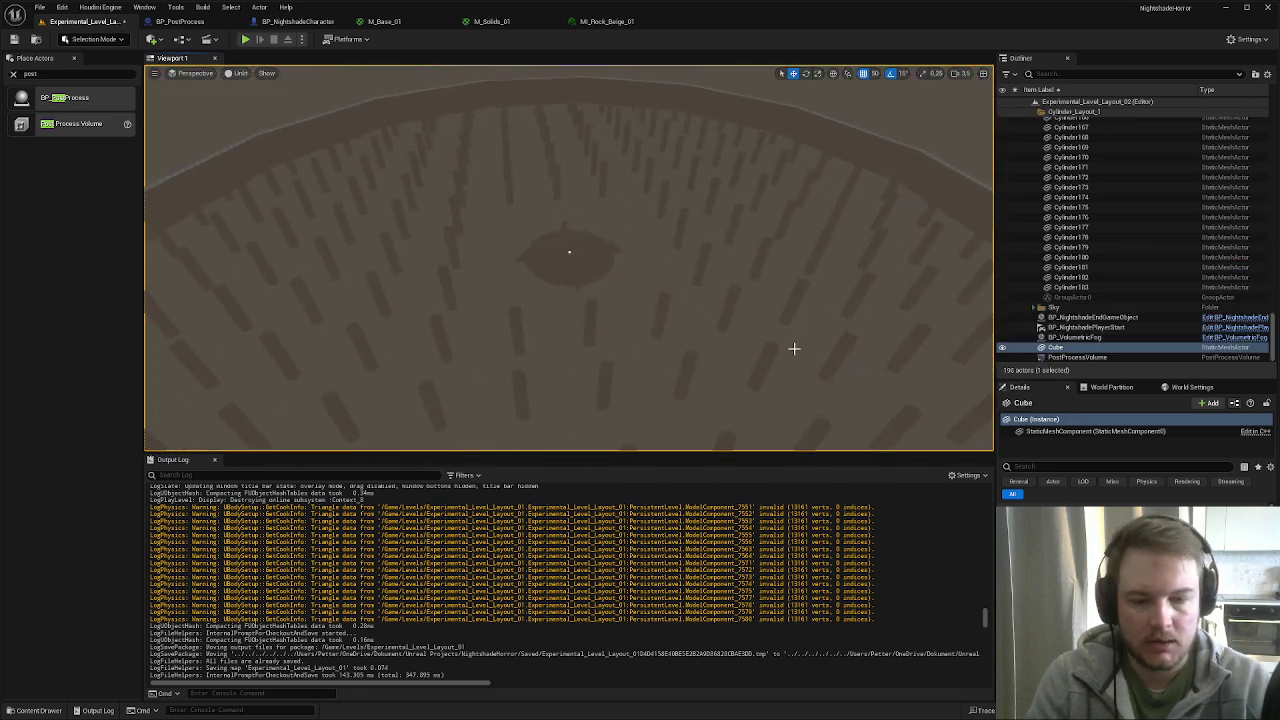
- In MI_Rock_Beige_01, set the Base Color's saturation to about 0.47 and its value to about 0.05, and save the instance
{"action": "key", "text": "ctrl+space"}
{"action": "double_click", "coordinate": [736, 200]}
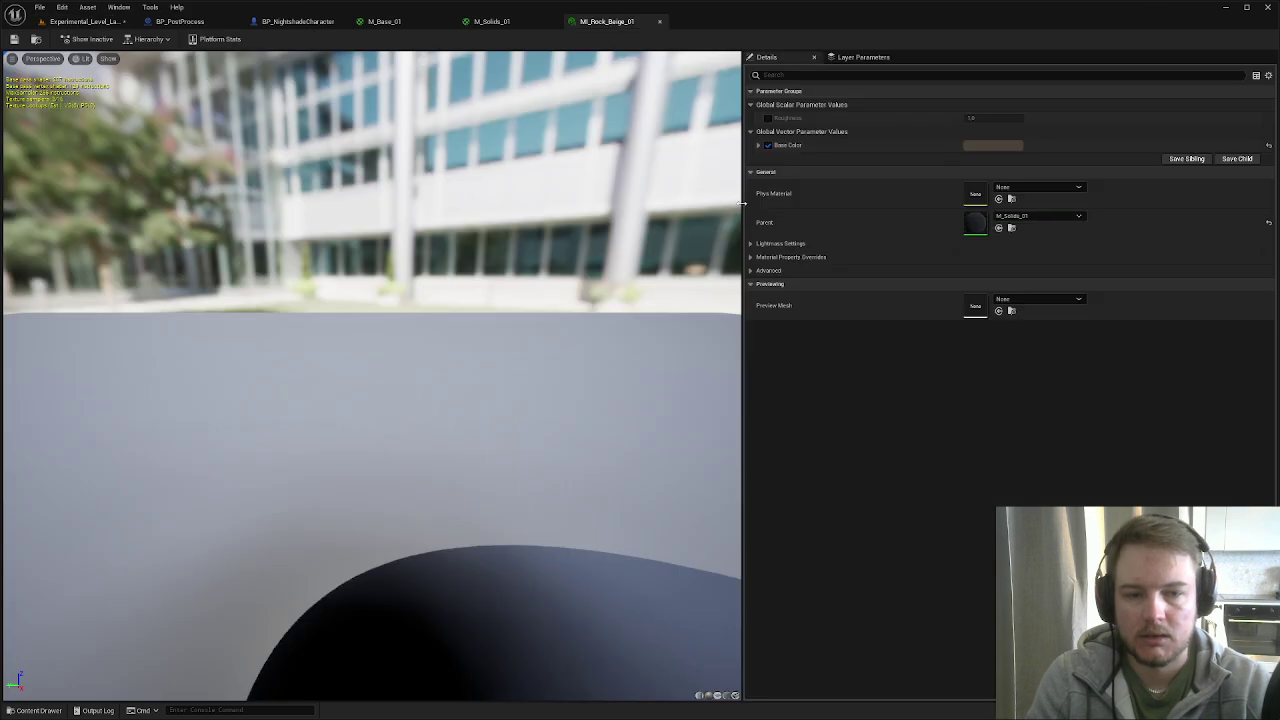
{"action": "left_click", "coordinate": [993, 145]}
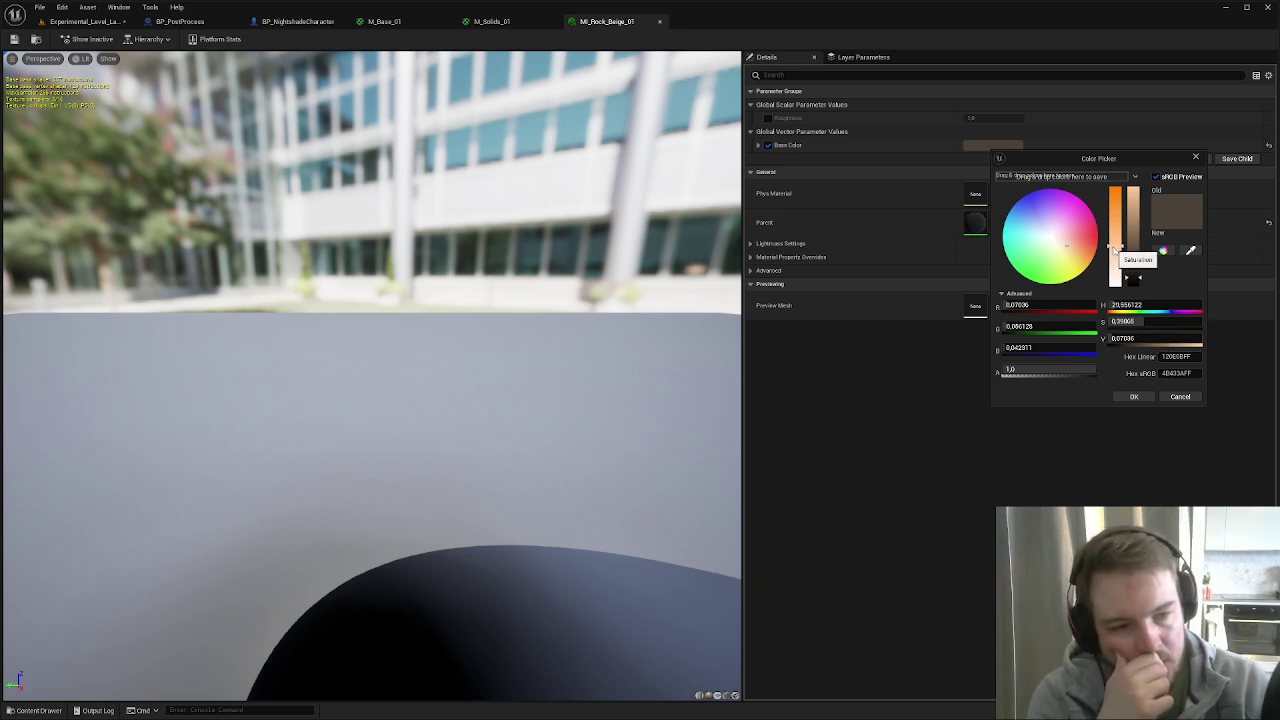
{"action": "left_click_drag", "start_coordinate": [1113, 249], "coordinate": [1115, 238]}
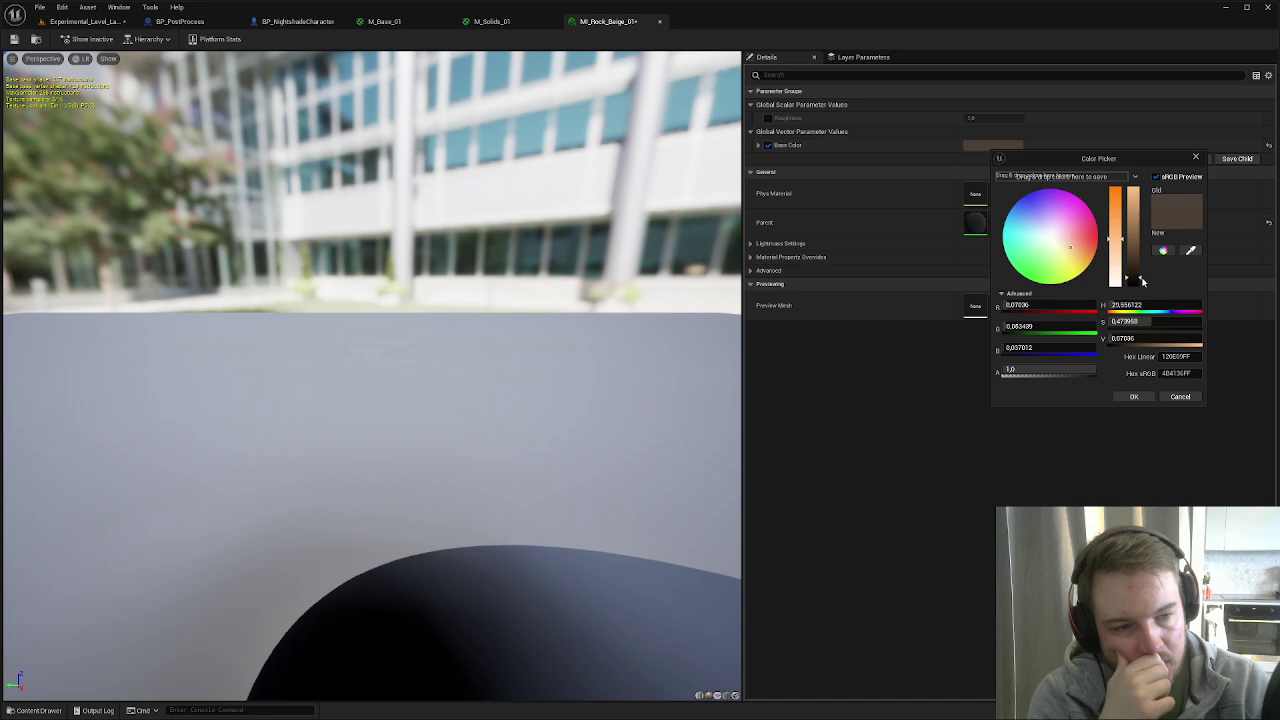
{"action": "left_click_drag", "start_coordinate": [1142, 279], "coordinate": [1140, 281]}
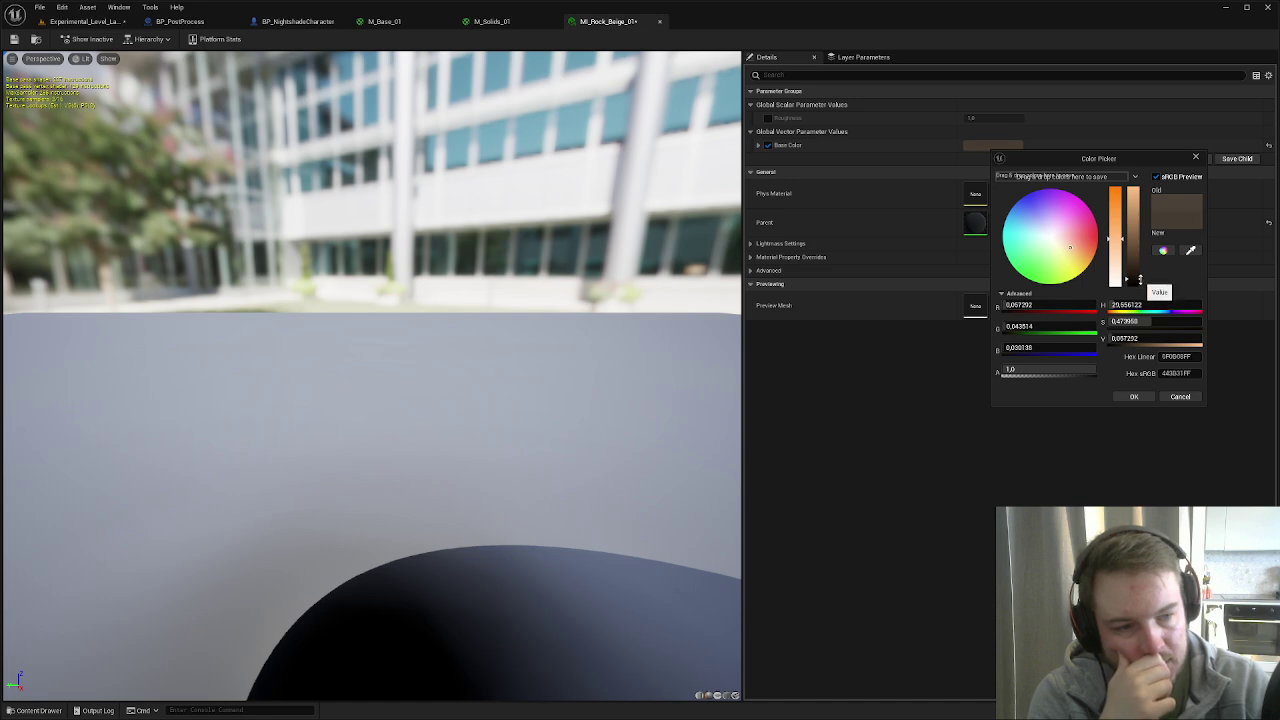
{"action": "left_click", "coordinate": [1134, 396]}
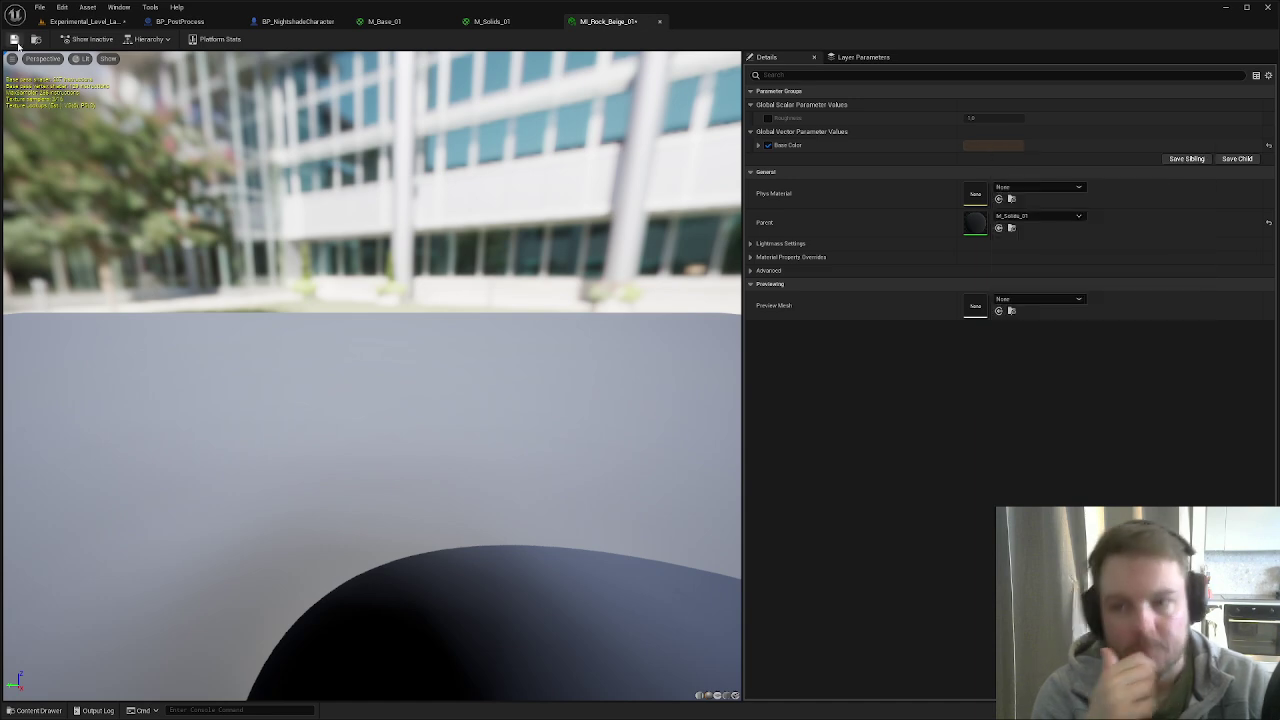
{"action": "left_click", "coordinate": [14, 39]}
- Float the MI_Rock_Beige_01 editor over the level viewport and enlarge its window
{"action": "left_click", "coordinate": [82, 21]}
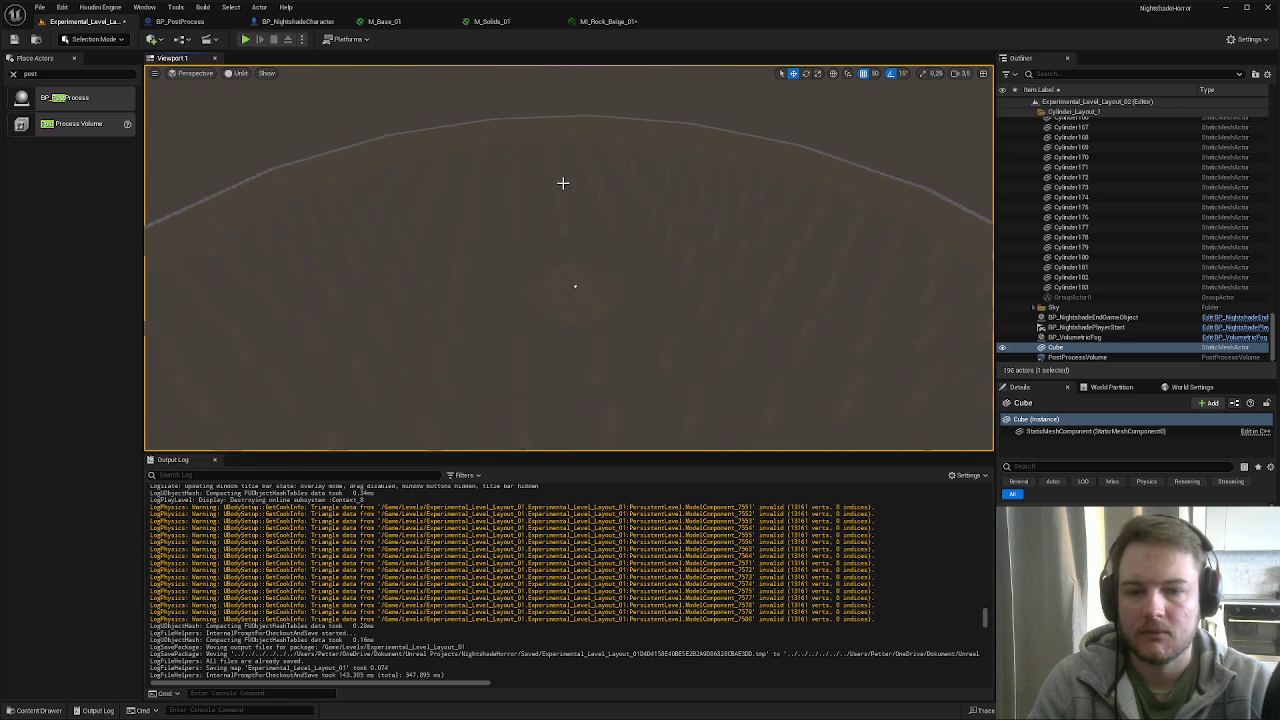
{"action": "left_click_drag", "start_coordinate": [608, 21], "coordinate": [845, 131]}
{"action": "left_click", "coordinate": [85, 21]}
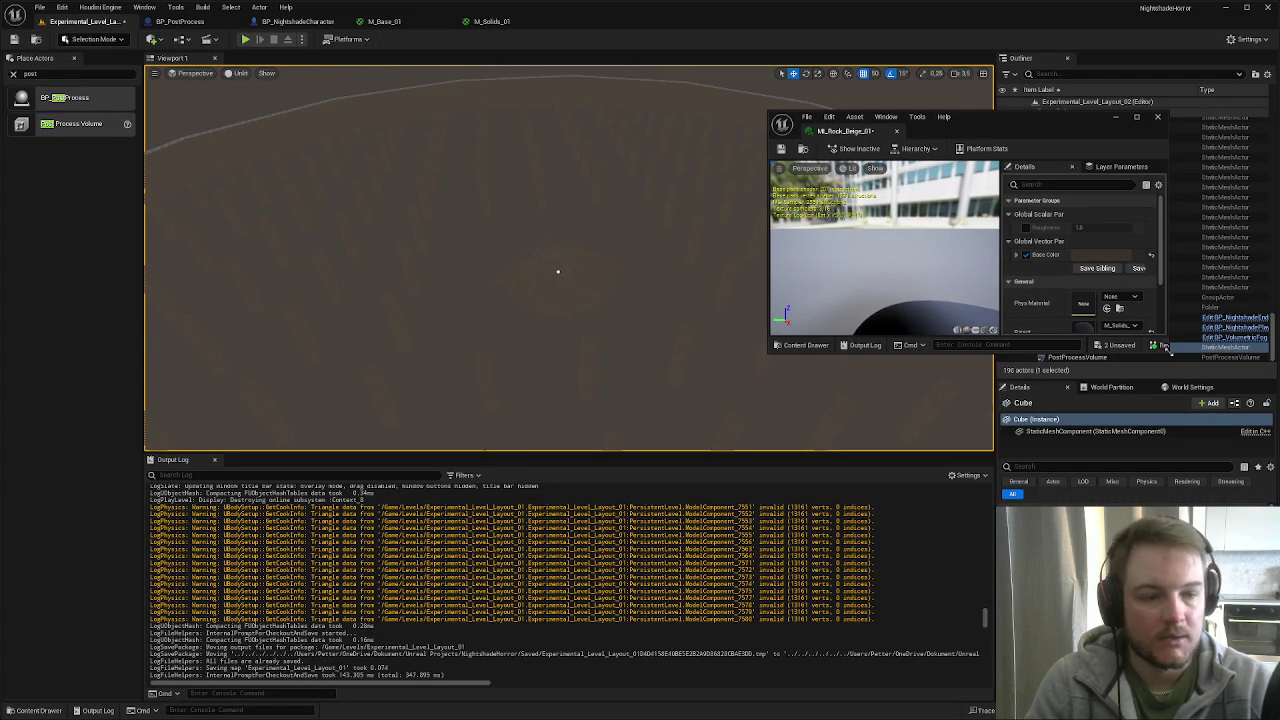
{"action": "left_click_drag", "start_coordinate": [1160, 351], "coordinate": [1225, 497]}
- Darken the Base Color of MI_Rock_Beige_01 below a value of about 0.042 to blend the pillars with the ground, and close its editor
{"action": "left_click", "coordinate": [1155, 257]}
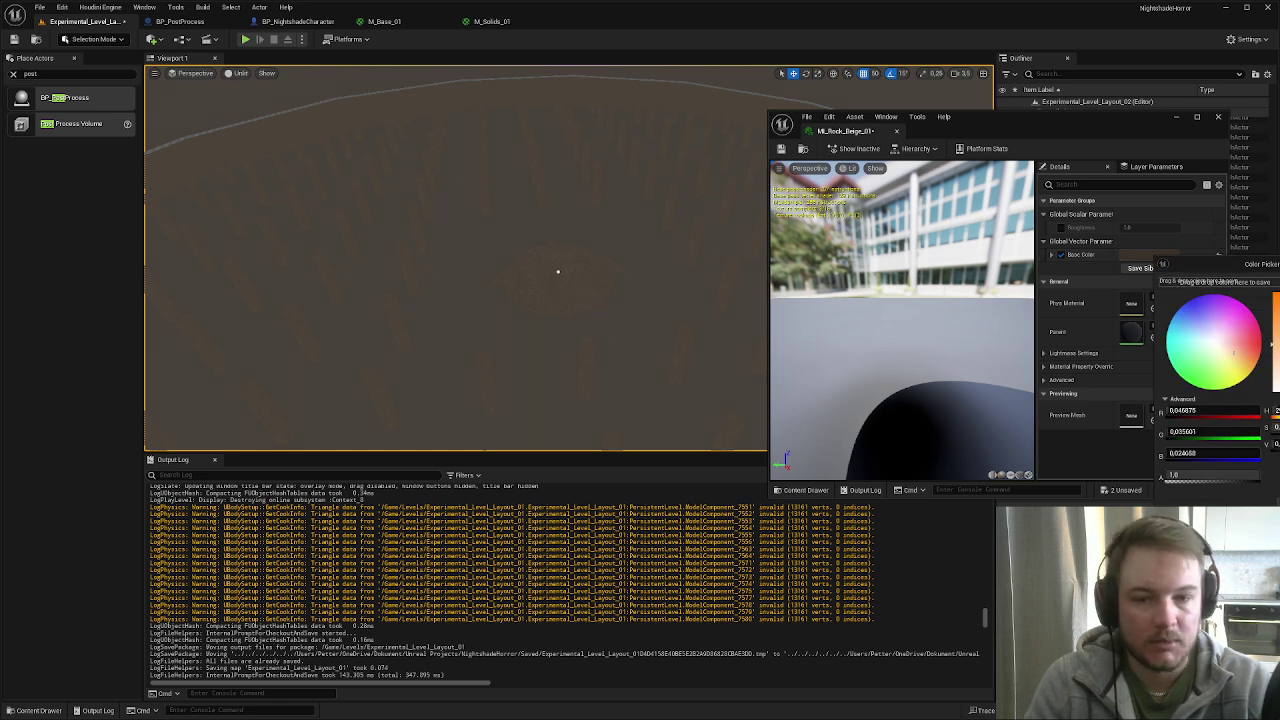
{"action": "left_click_drag", "start_coordinate": [1279, 385], "coordinate": [1279, 387]}
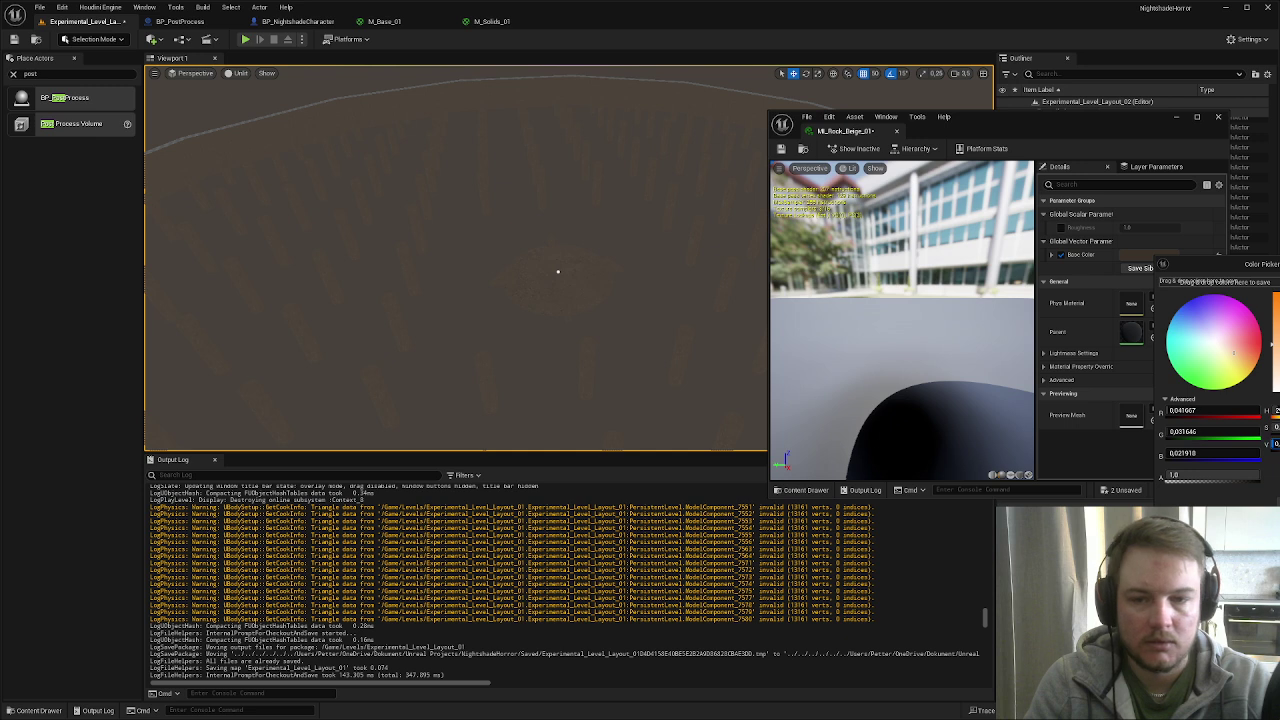
{"action": "left_click_drag", "start_coordinate": [1276, 444], "coordinate": [1279, 444]}
{"action": "left_click", "coordinate": [1279, 491]}
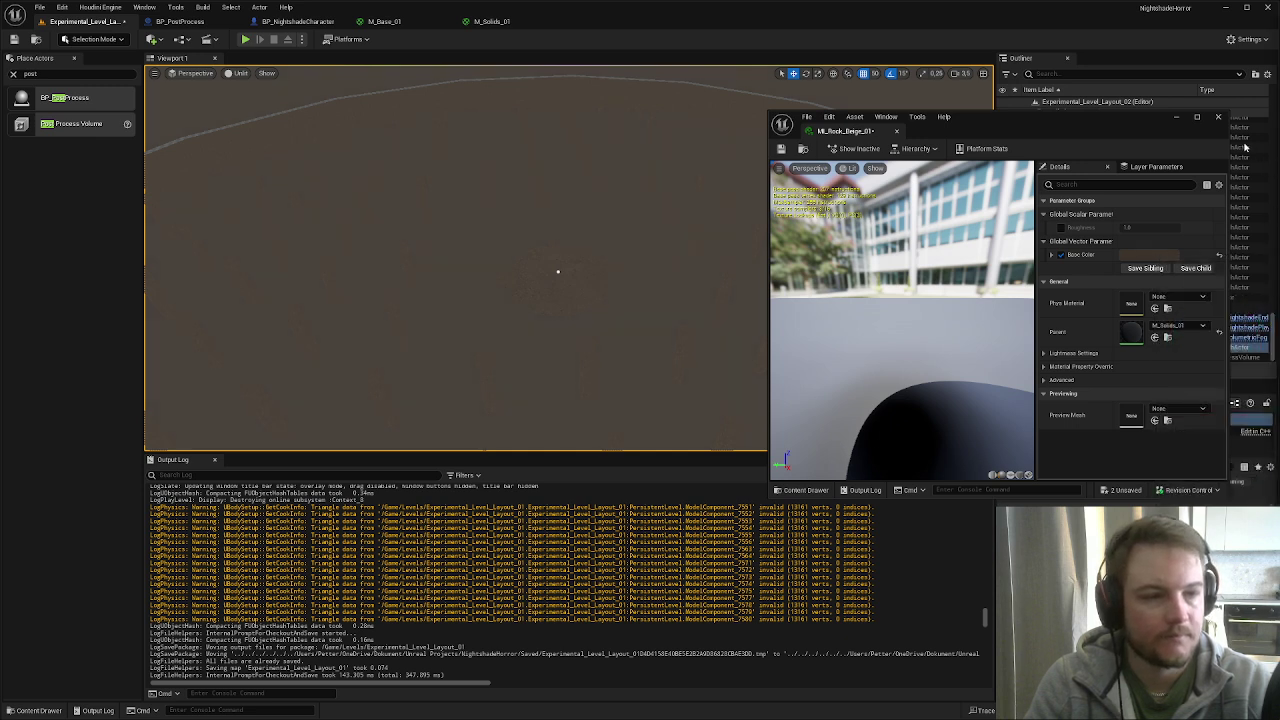
{"action": "left_click", "coordinate": [1219, 120]}
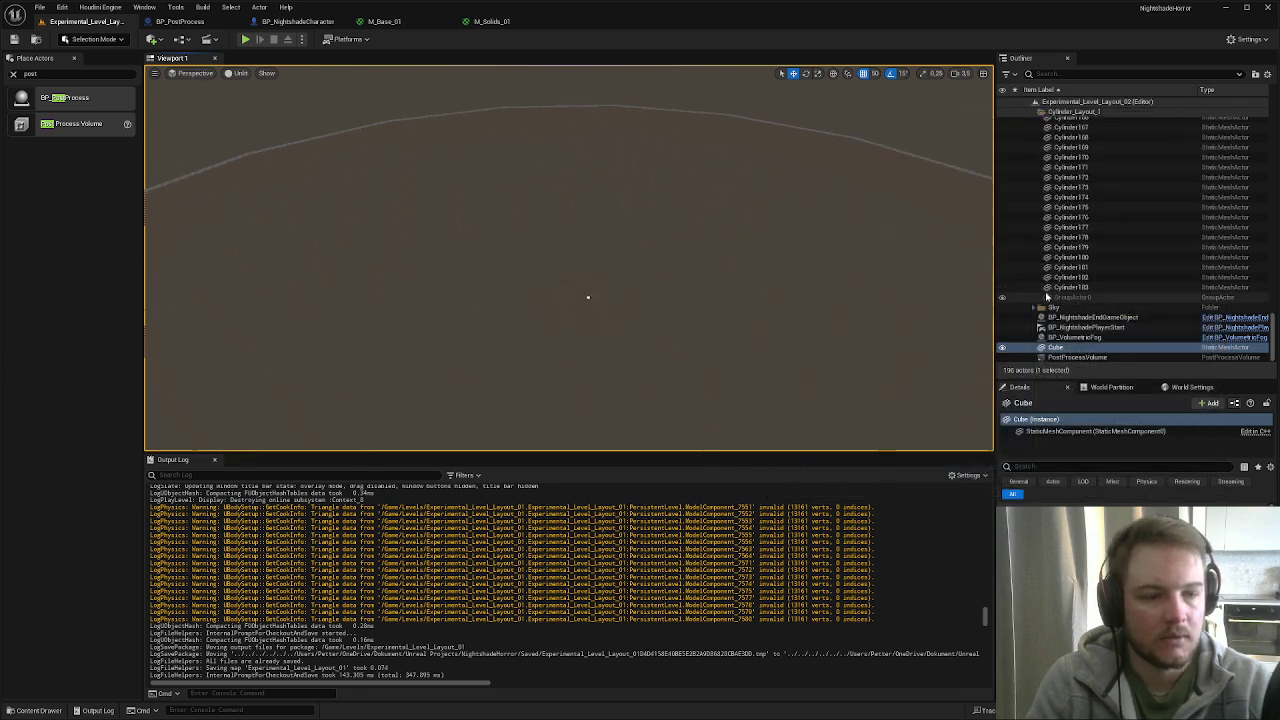
- Select all the cylinder actors in the Cylinder_Layout_1 folder, starting from Cylinder183
{"action": "left_click", "coordinate": [1072, 287]}
{"action": "key", "text": "shift+e"}
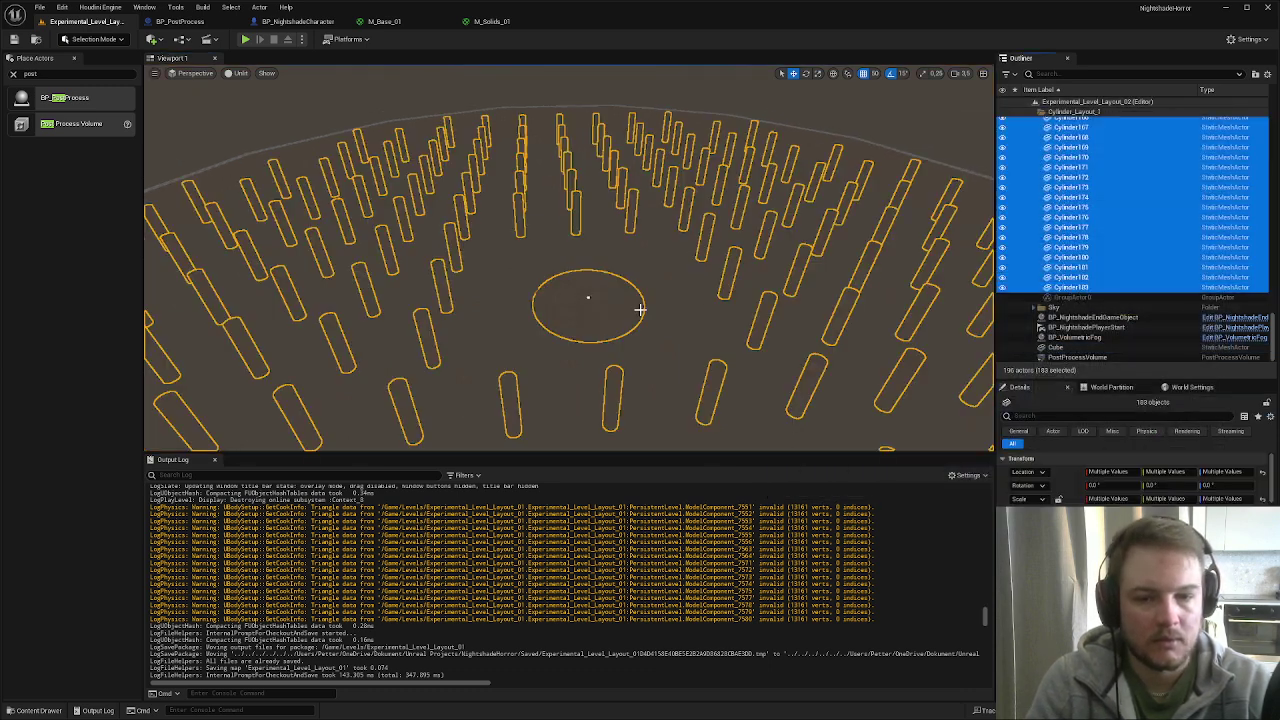
{"action": "right_click_drag", "start_coordinate": [640, 309], "coordinate": [608, 315]}
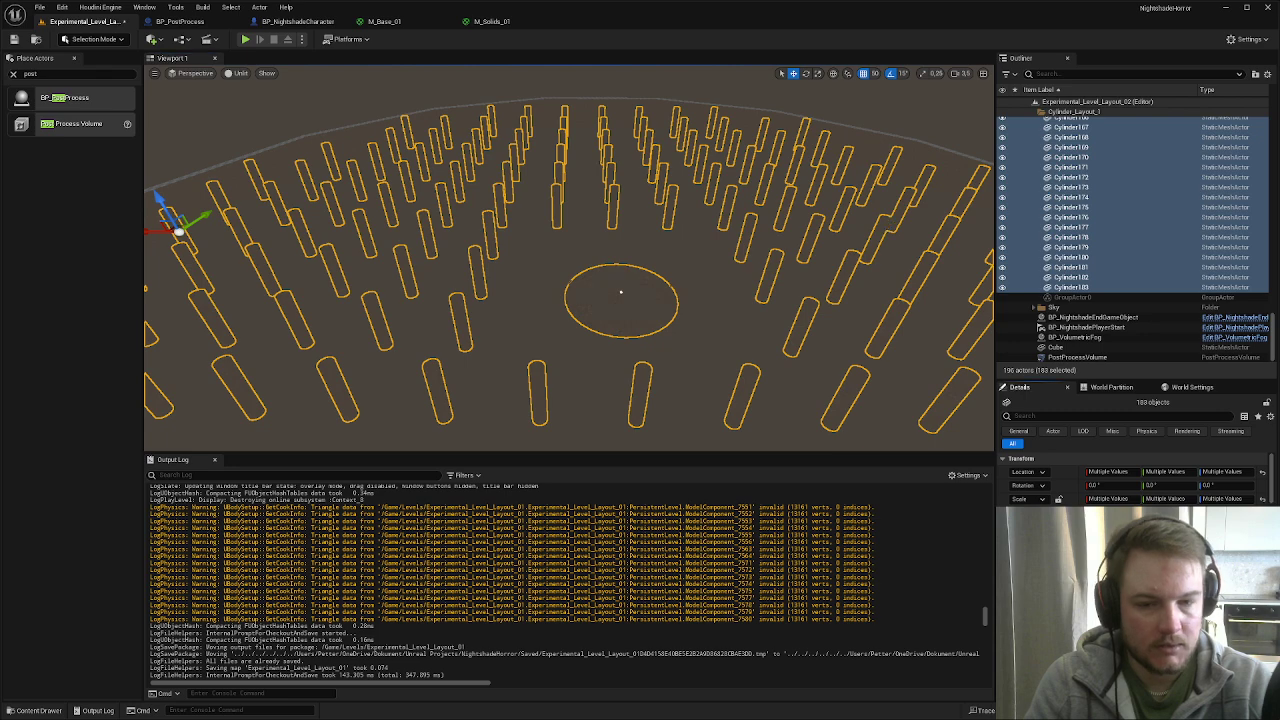
{"action": "right_click_drag", "start_coordinate": [860, 390], "coordinate": [910, 395]}
{"action": "mouse_move", "coordinate": [597, 311]}
{"action": "right_mouse_down"}
{"action": "mouse_move", "coordinate": [650, 309]}
{"action": "mouse_move", "coordinate": [597, 311]}
{"action": "right_mouse_up"}
{"action": "scroll", "coordinate": [597, 311], "scroll_direction": "down", "scroll_amount": 3}
{"action": "key", "text": "w"}
- Select the four cubes around the central platform, Cube2 through Cube5
{"action": "left_click", "coordinate": [439, 294]}
{"action": "left_click", "coordinate": [556, 197], "text": "ctrl"}
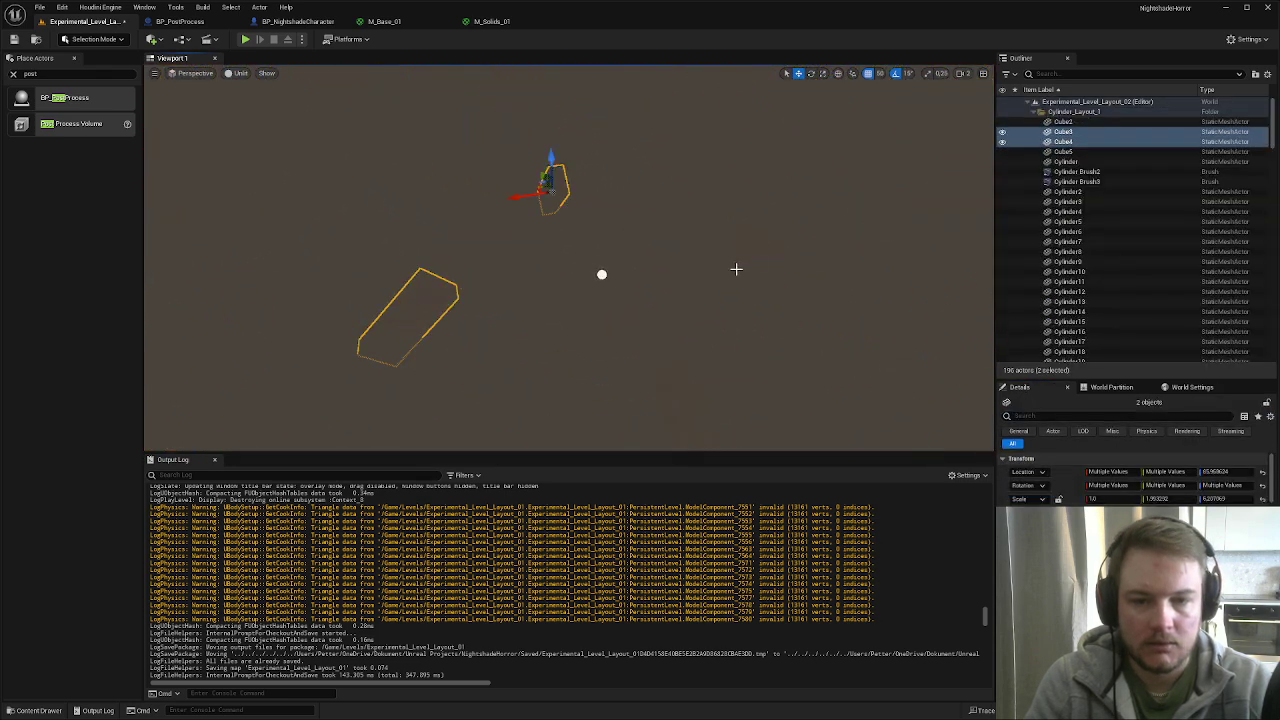
{"action": "left_click", "coordinate": [766, 252], "text": "ctrl"}
{"action": "left_click", "coordinate": [685, 418], "text": "ctrl"}
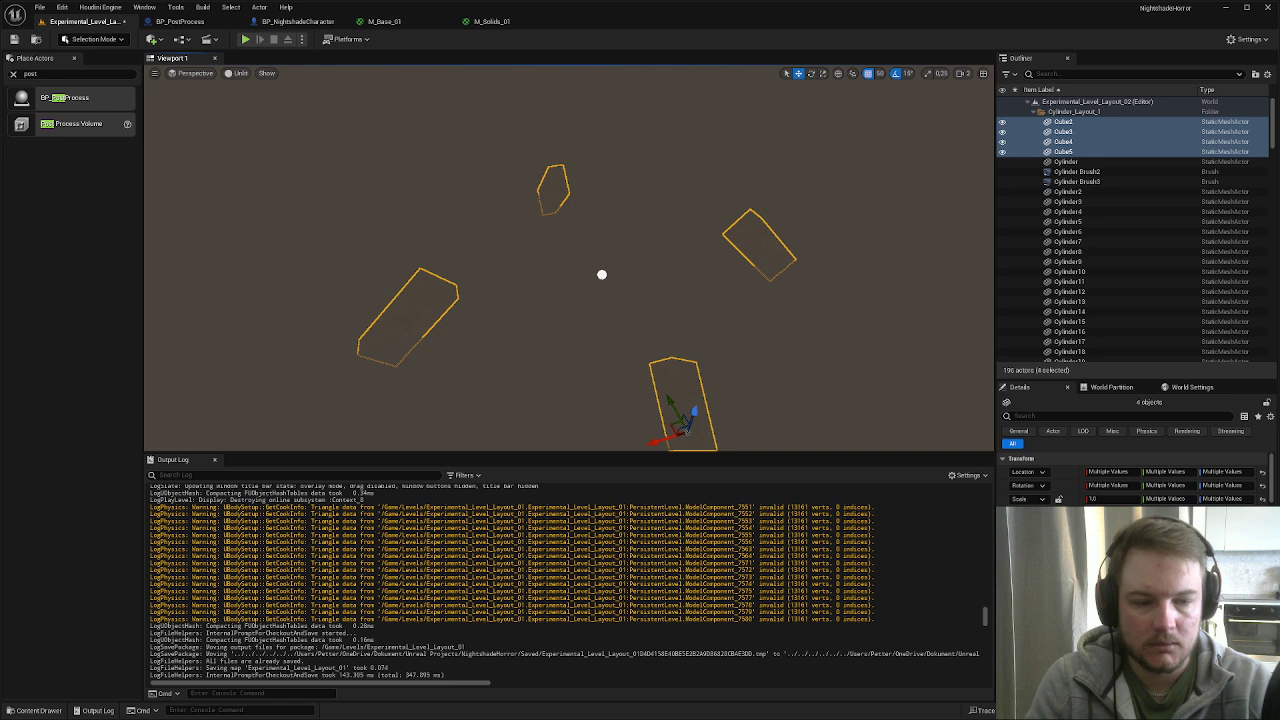
- Play-test the level in the viewport to check the new rock colour in the fog, and stop the session
{"action": "mouse_move", "coordinate": [776, 341]}
{"action": "right_mouse_down"}
{"action": "mouse_move", "coordinate": [800, 327]}
{"action": "mouse_move", "coordinate": [787, 327]}
{"action": "right_mouse_up"}
{"action": "key", "text": "alt+p"}
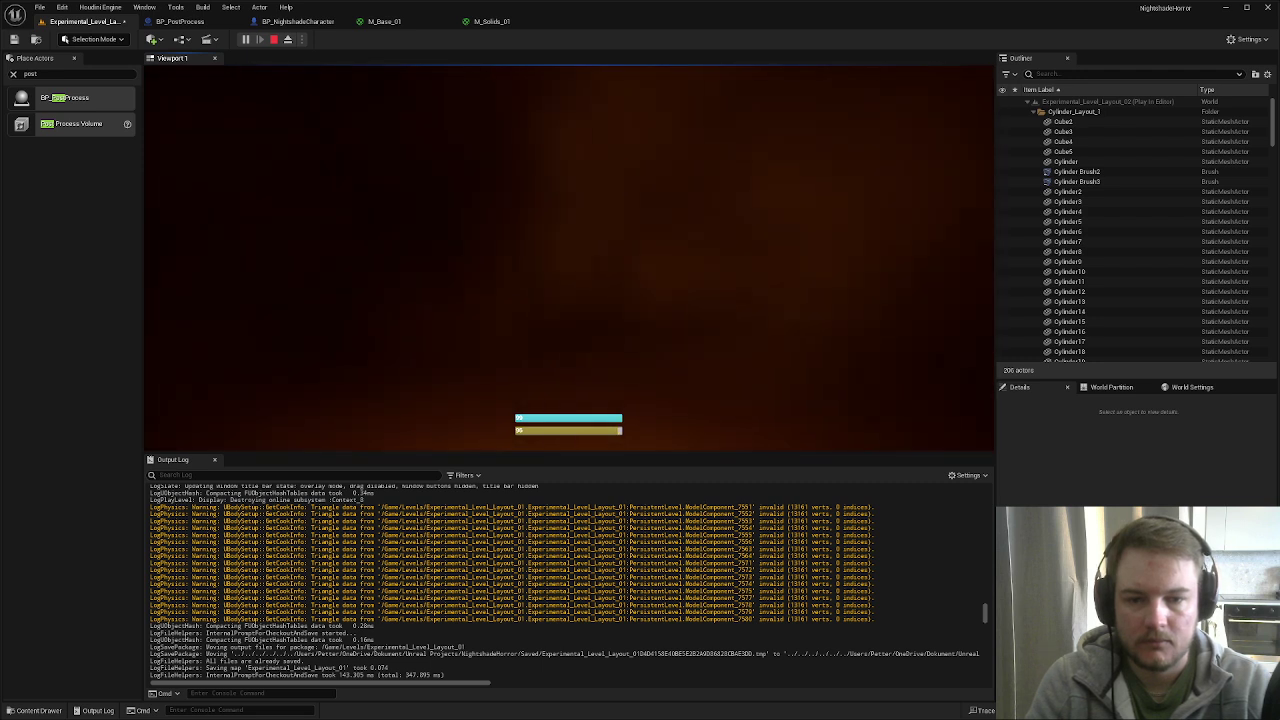
{"action": "key", "text": "Escape"}
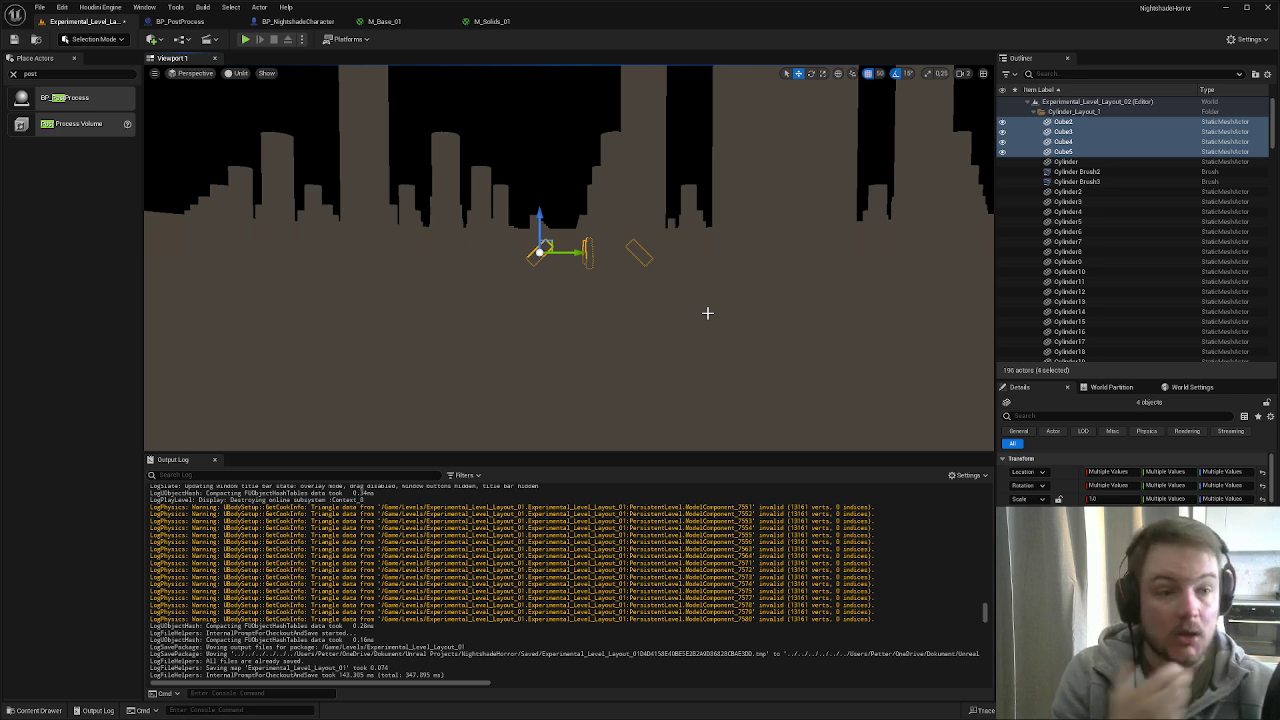
- Place a BP_CourtSeer actor on the central platform, filtering the Blueprints folder to Blueprint Class assets to find it
{"action": "right_click_drag", "start_coordinate": [709, 261], "coordinate": [708, 308]}
{"action": "key", "text": "ctrl+space"}
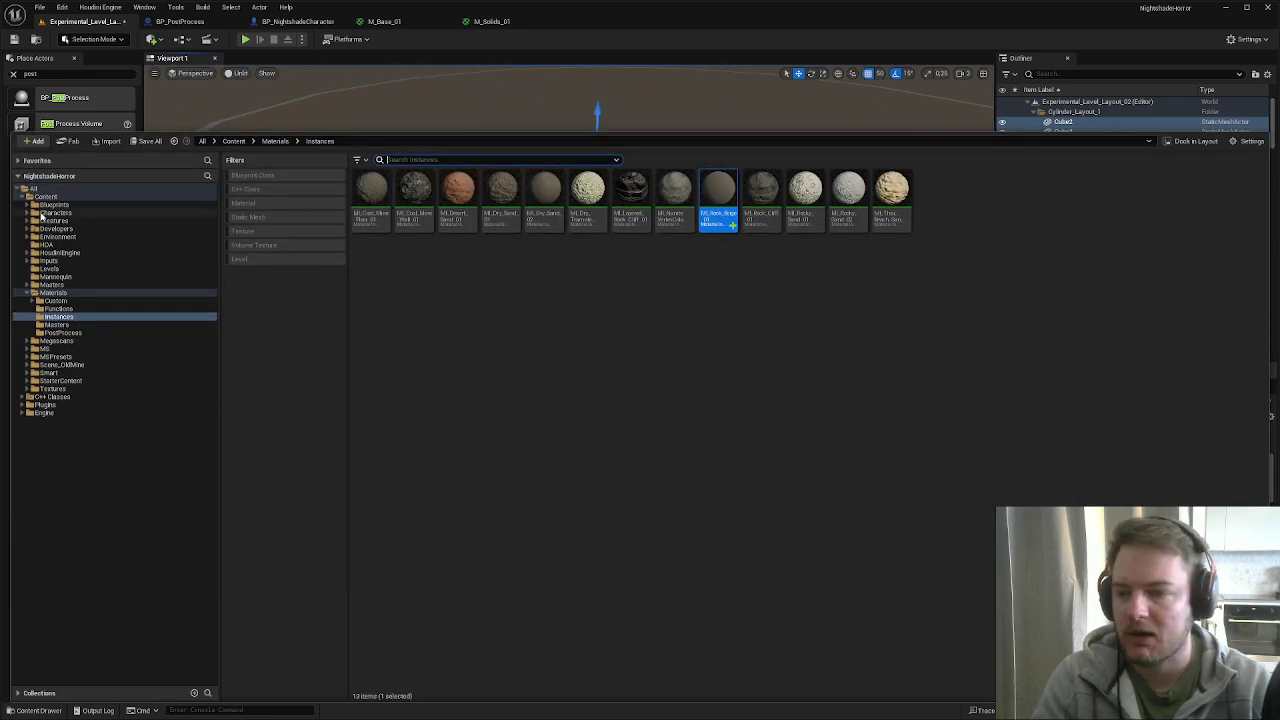
{"action": "left_click", "coordinate": [55, 205]}
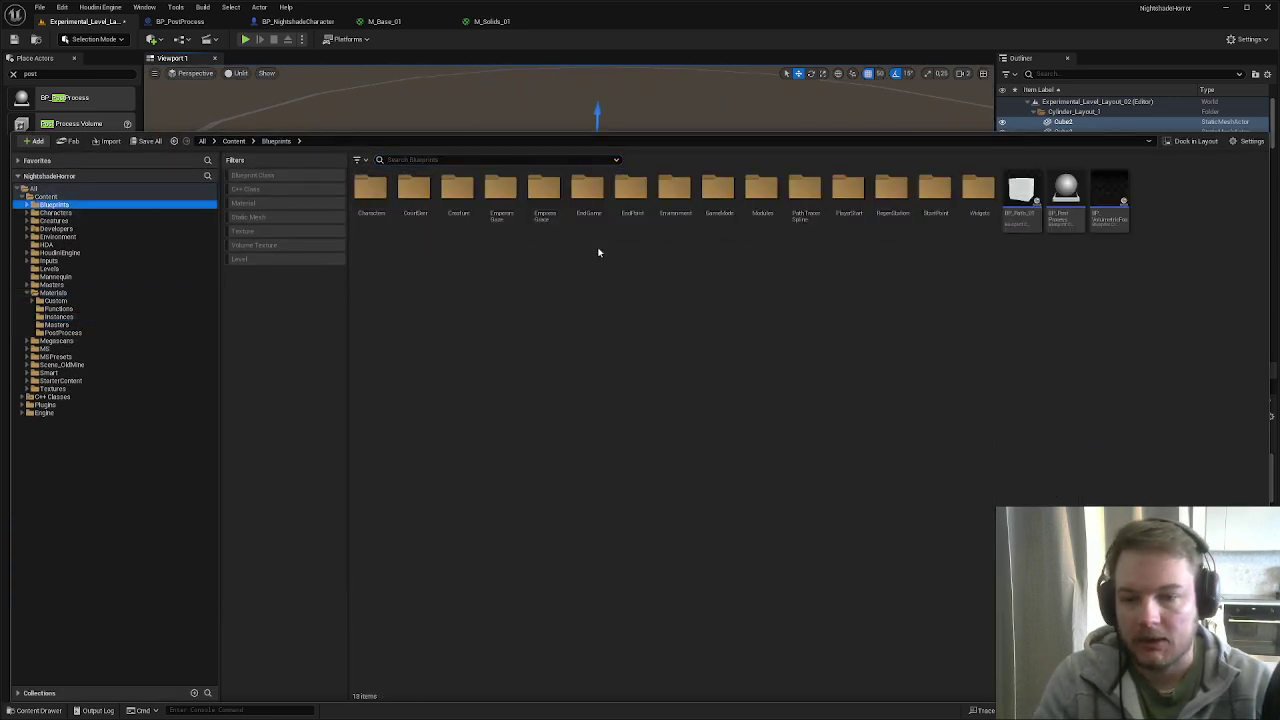
{"action": "left_click", "coordinate": [250, 175]}
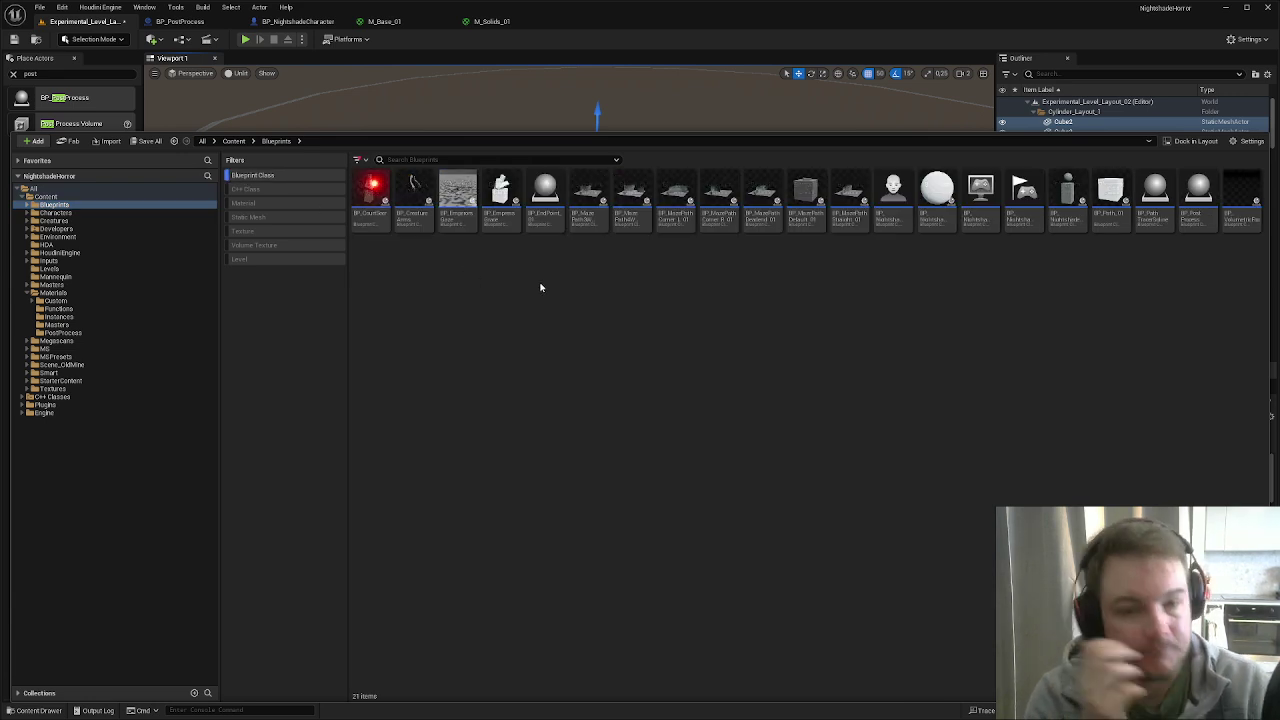
{"action": "mouse_move", "coordinate": [376, 216]}
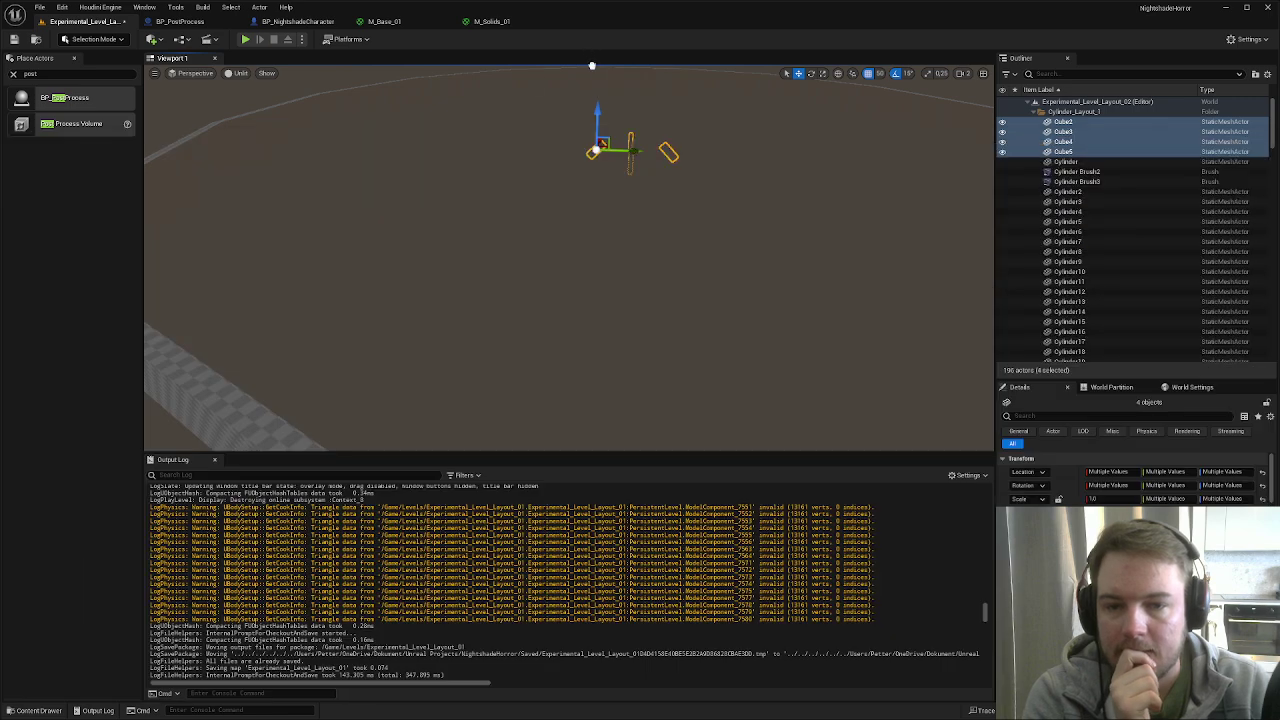
{"action": "key", "text": "ctrl+space"}
{"action": "left_click_drag", "start_coordinate": [622, 240], "coordinate": [622, 239]}
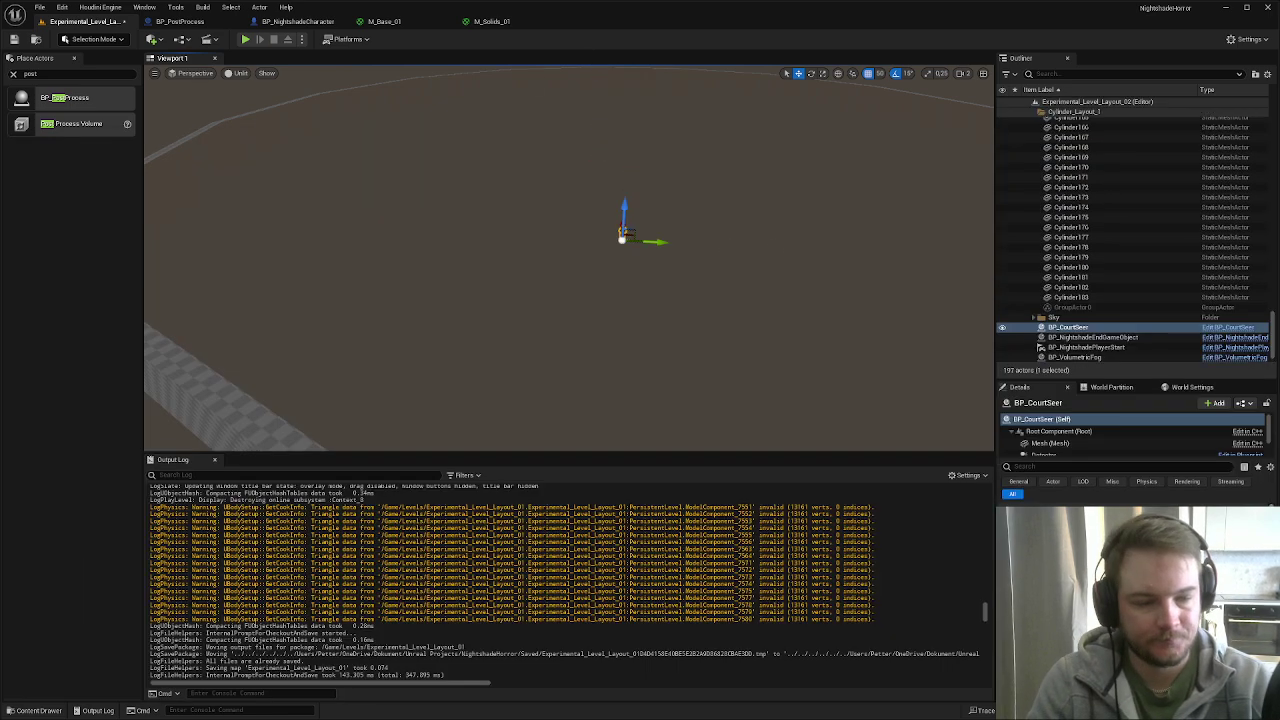
- In the top wireframe view, move BP_CourtSeer from the central platform to the second pillar column from the grid's left edge
{"action": "key", "text": "alt+h"}
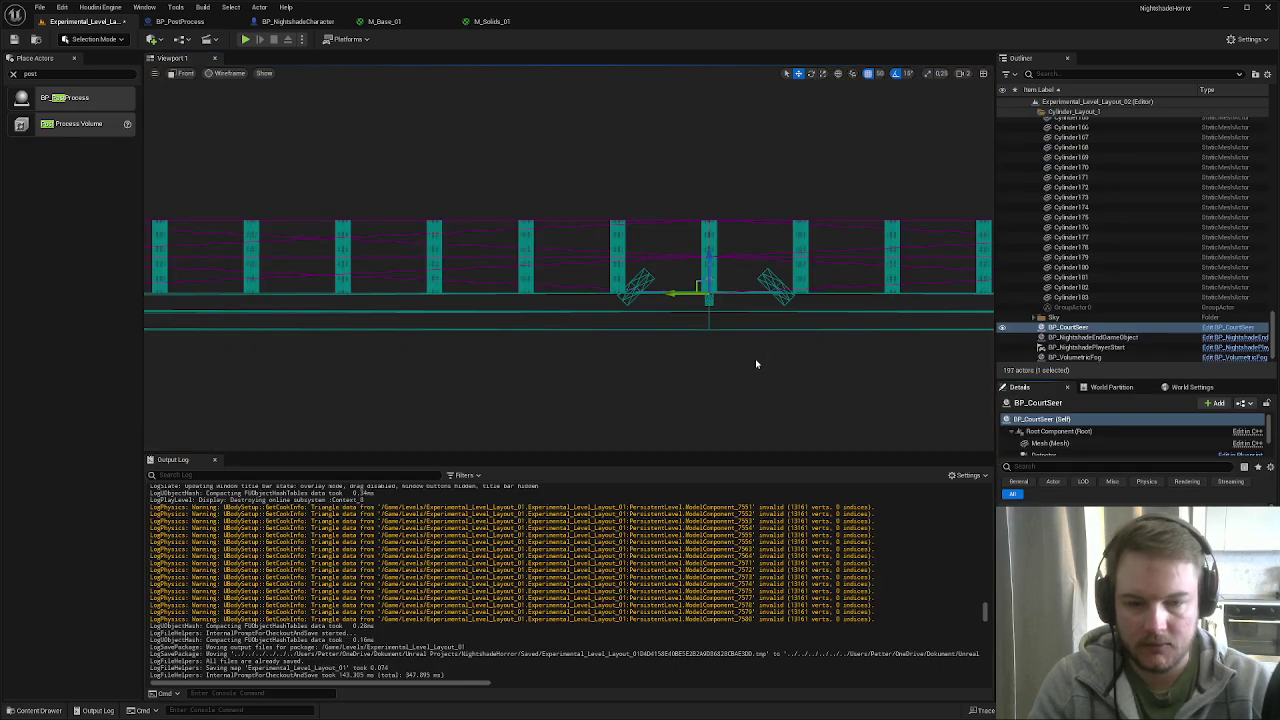
{"action": "key", "text": "alt+j"}
{"action": "scroll", "coordinate": [740, 350], "scroll_direction": "down", "scroll_amount": 5}
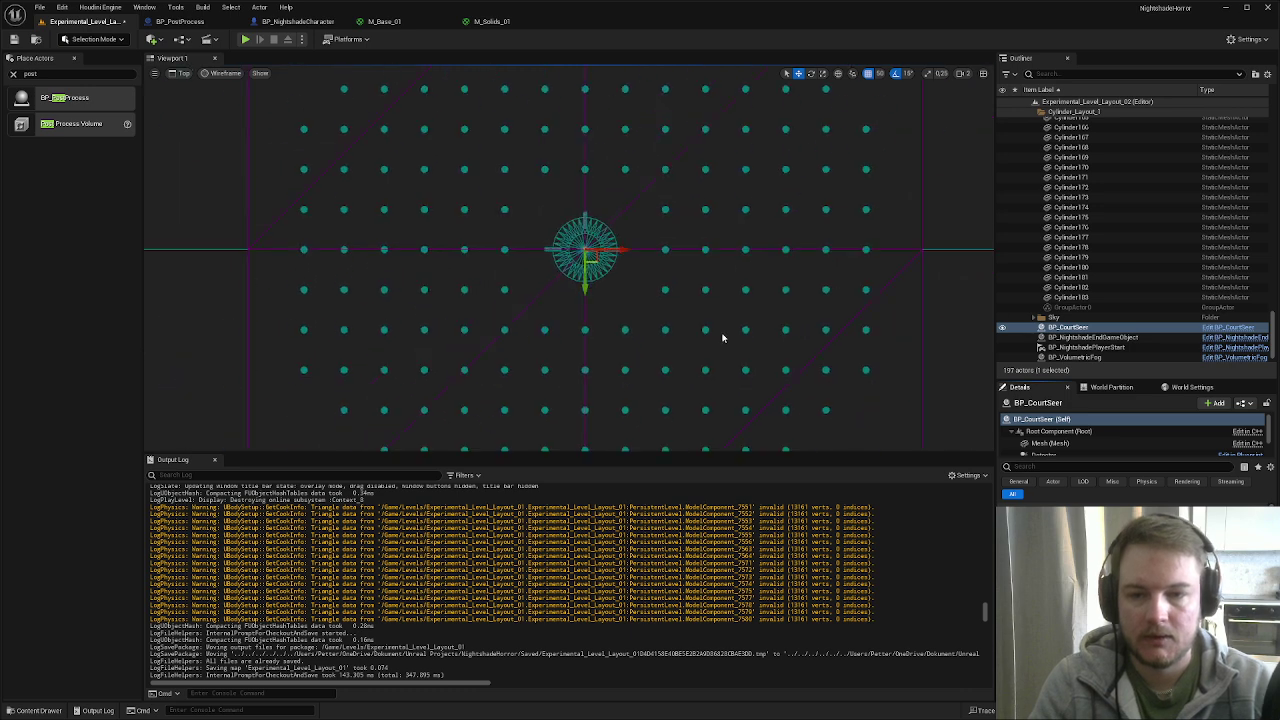
{"action": "right_click_drag", "start_coordinate": [723, 337], "coordinate": [698, 233]}
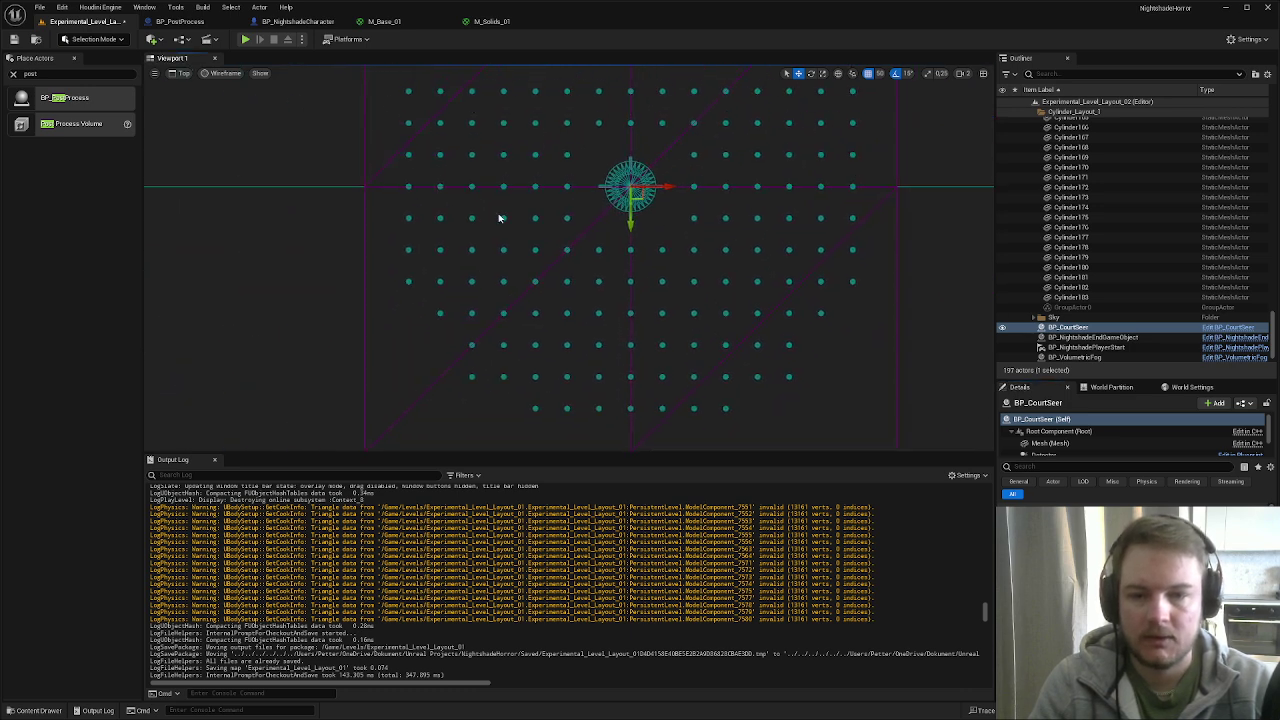
{"action": "right_click_drag", "start_coordinate": [447, 201], "coordinate": [566, 284]}
{"action": "scroll", "coordinate": [588, 286], "scroll_direction": "up", "scroll_amount": 2}
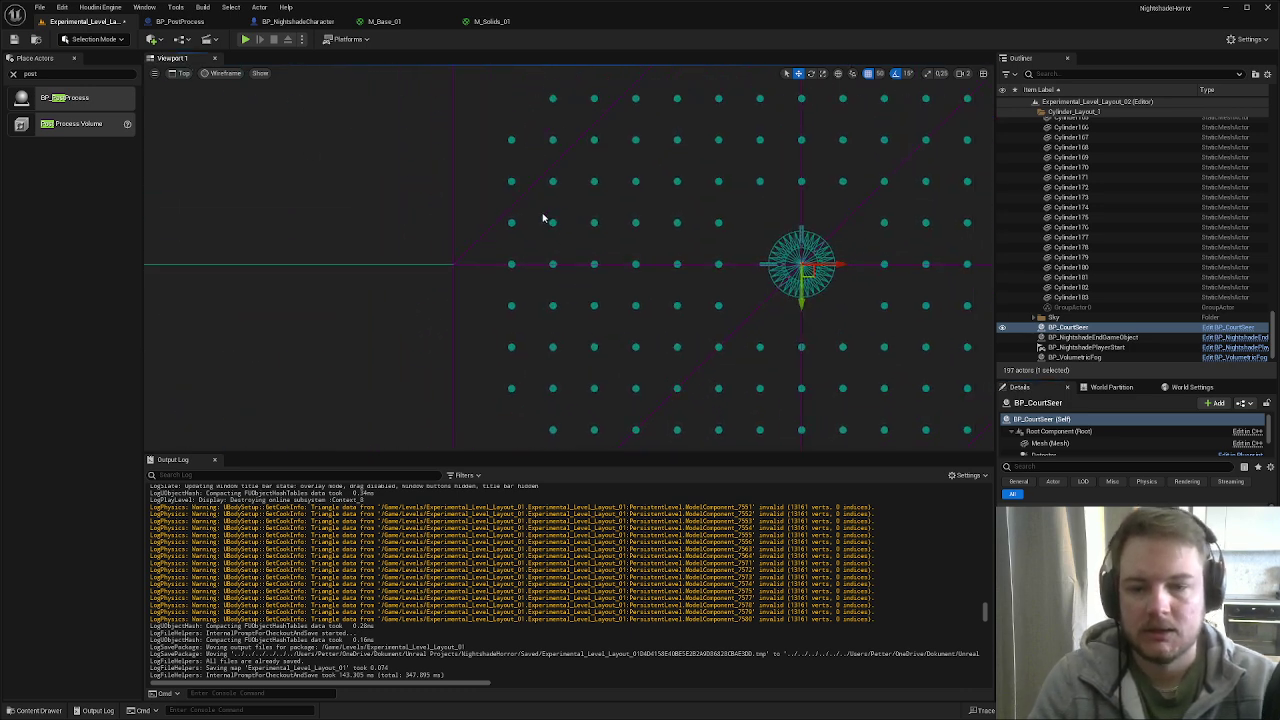
{"action": "right_click_drag", "start_coordinate": [484, 338], "coordinate": [397, 340]}
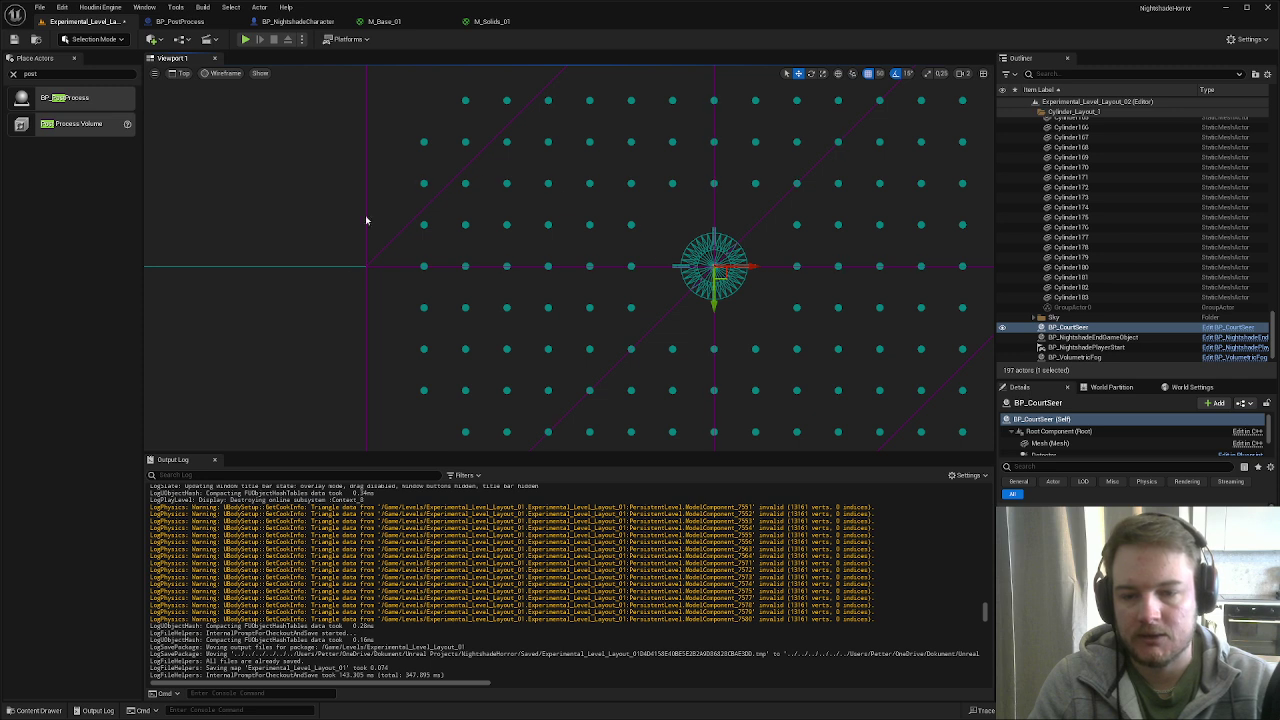
{"action": "scroll", "coordinate": [420, 245], "scroll_direction": "up", "scroll_amount": 3}
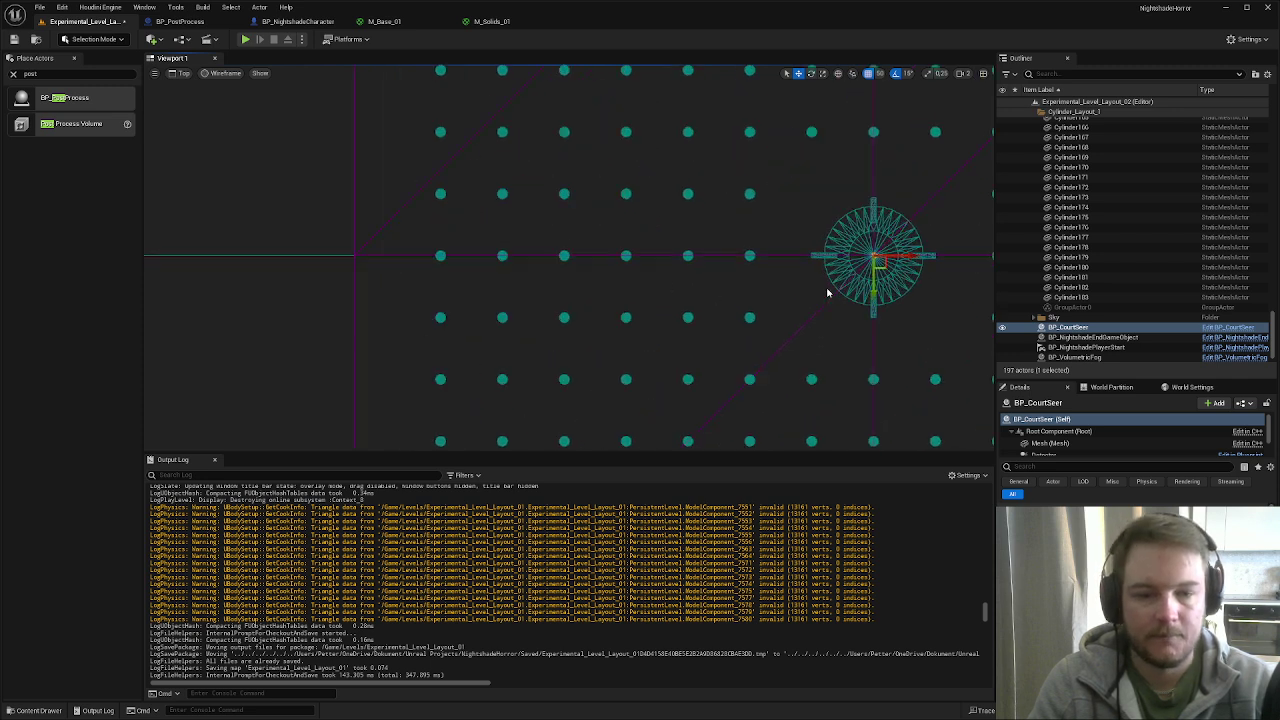
{"action": "middle_click_drag", "start_coordinate": [874, 262], "coordinate": [507, 228]}
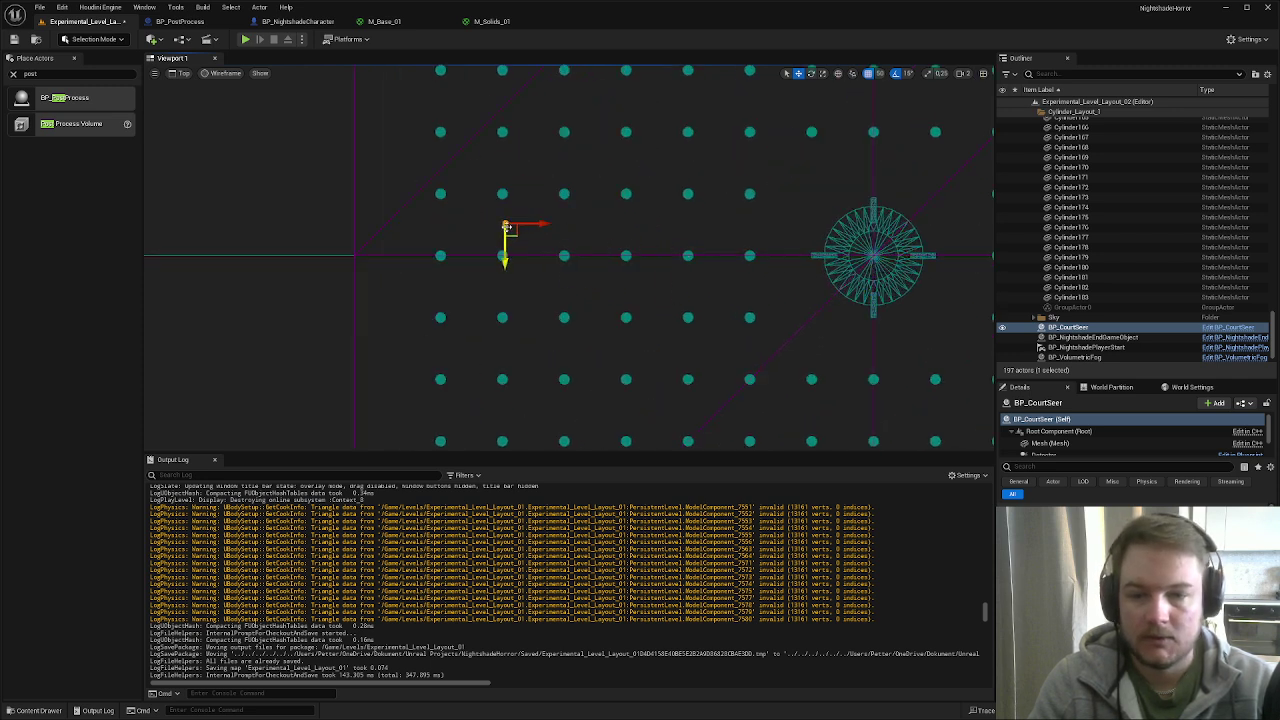
- Fine-position BP_CourtSeer close against the pillar just above it in the second column
{"action": "scroll", "coordinate": [507, 228], "scroll_direction": "up", "scroll_amount": 6}
{"action": "right_click_drag", "start_coordinate": [507, 228], "coordinate": [599, 265]}
{"action": "scroll", "coordinate": [605, 268], "scroll_direction": "up", "scroll_amount": 4}
{"action": "key", "text": "e"}
{"action": "left_click_drag", "start_coordinate": [629, 217], "coordinate": [598, 176]}
{"action": "key", "text": "w"}
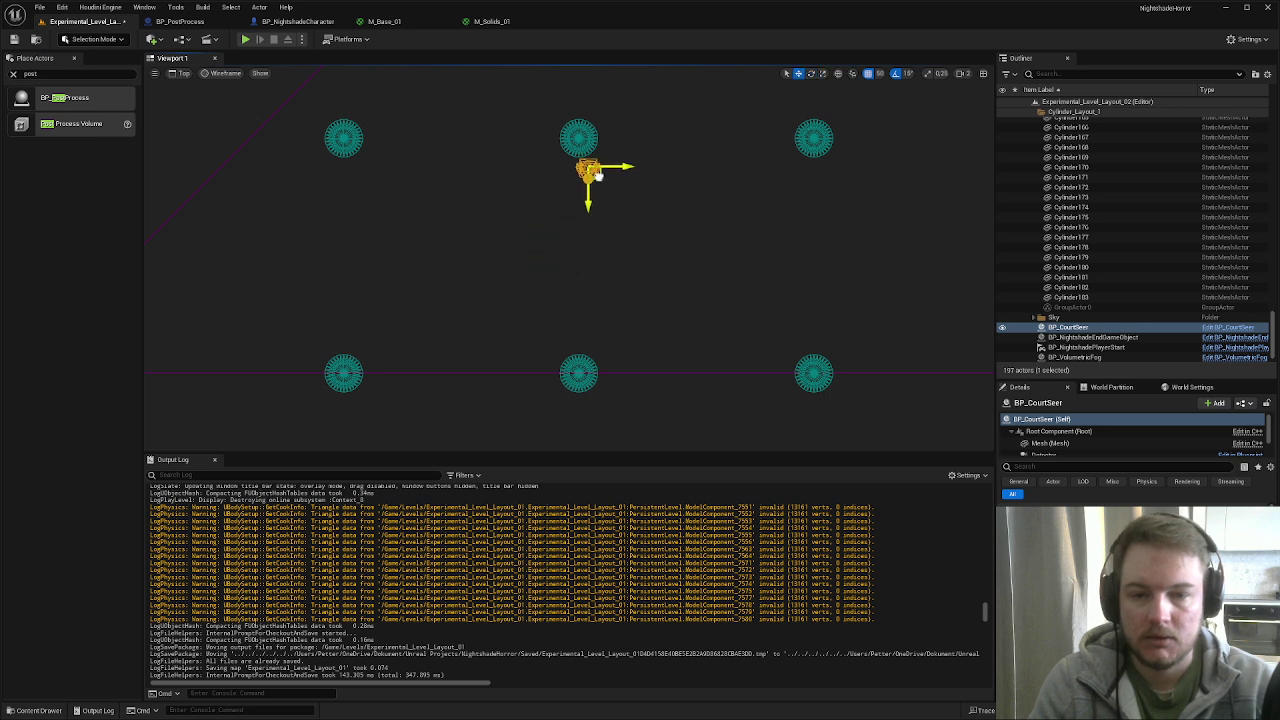
- Duplicate BP_CourtSeer with a 90-degree rotation and move the copy beside the pillar one column right and one row down
{"action": "scroll", "coordinate": [595, 185], "scroll_direction": "down", "scroll_amount": 5}
{"action": "key", "text": "e"}
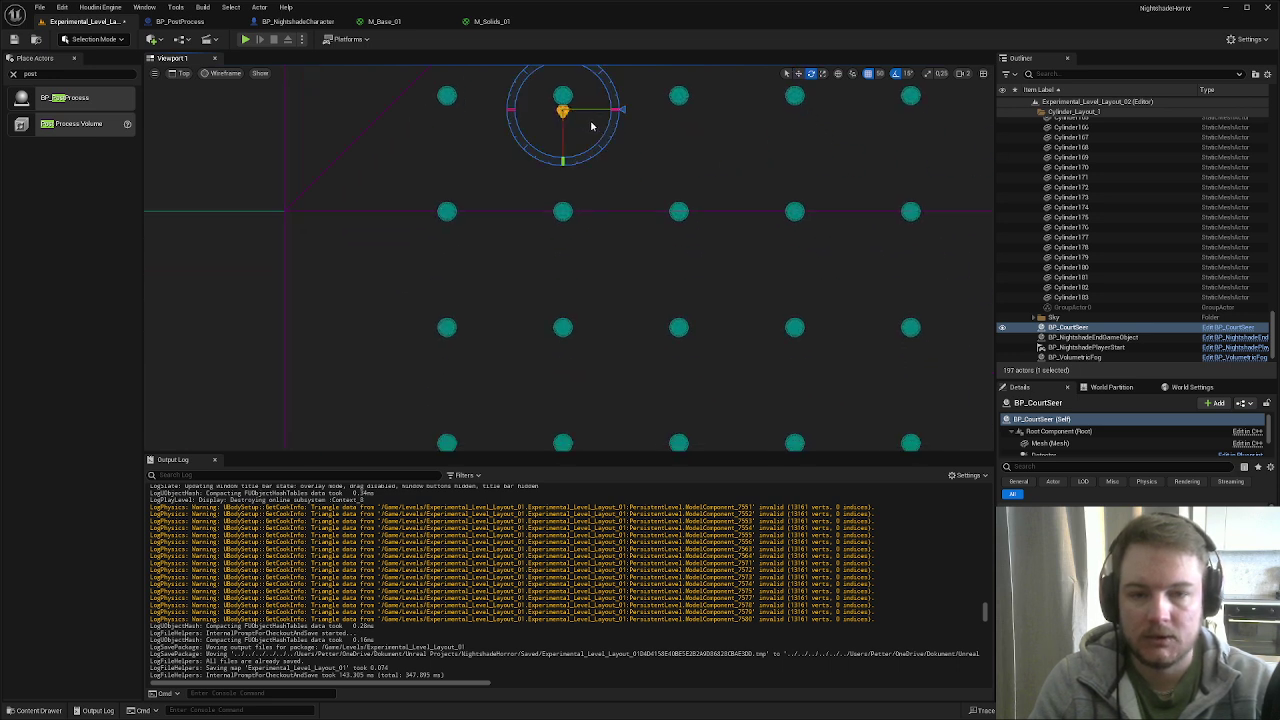
{"action": "left_click_drag", "start_coordinate": [630, 110], "coordinate": [600, 160], "text": "alt"}
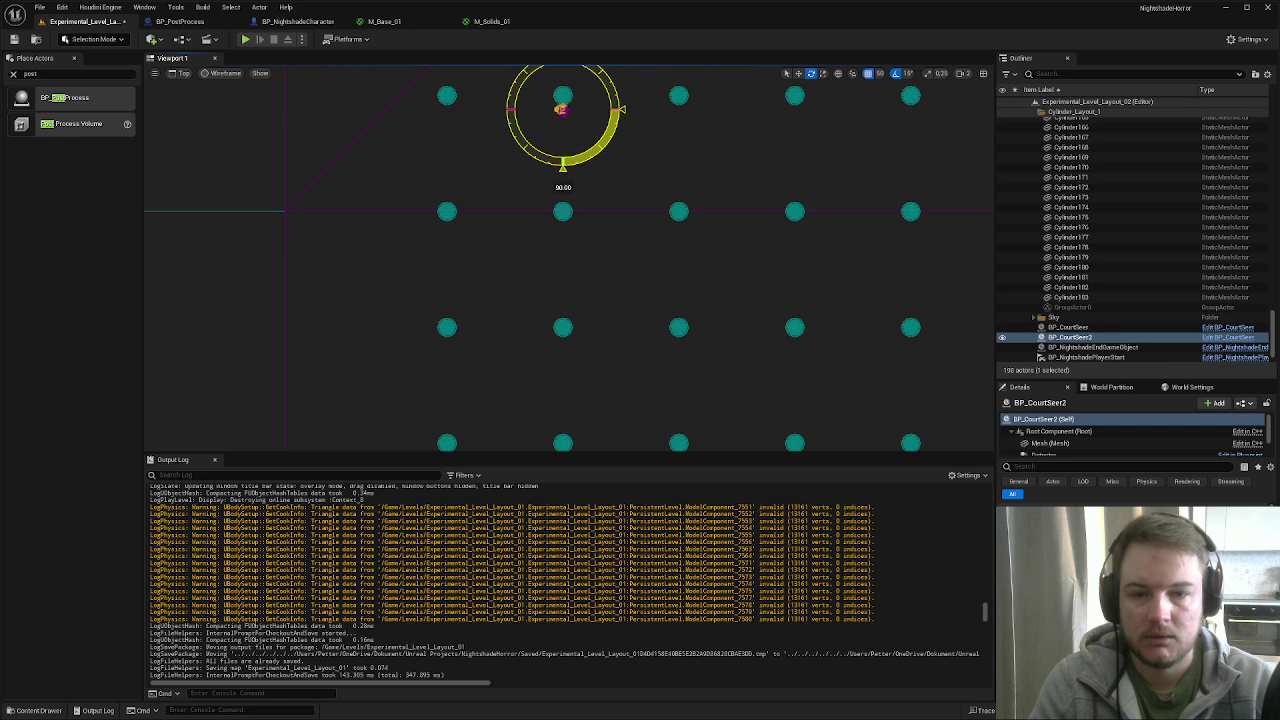
{"action": "key", "text": "w"}
{"action": "left_click_drag", "start_coordinate": [571, 118], "coordinate": [643, 228]}
{"action": "key", "text": "ctrl+z"}
{"action": "left_click_drag", "start_coordinate": [577, 121], "coordinate": [674, 226]}
- Duplicate BP_CourtSeer2, rotate the copy, and place it against the right side of the second-column pillar two rows below the centre line
{"action": "right_click_drag", "start_coordinate": [717, 277], "coordinate": [640, 141]}
{"action": "scroll", "coordinate": [557, 111], "scroll_direction": "down", "scroll_amount": 3}
{"action": "left_click_drag", "start_coordinate": [613, 97], "coordinate": [541, 256], "text": "alt"}
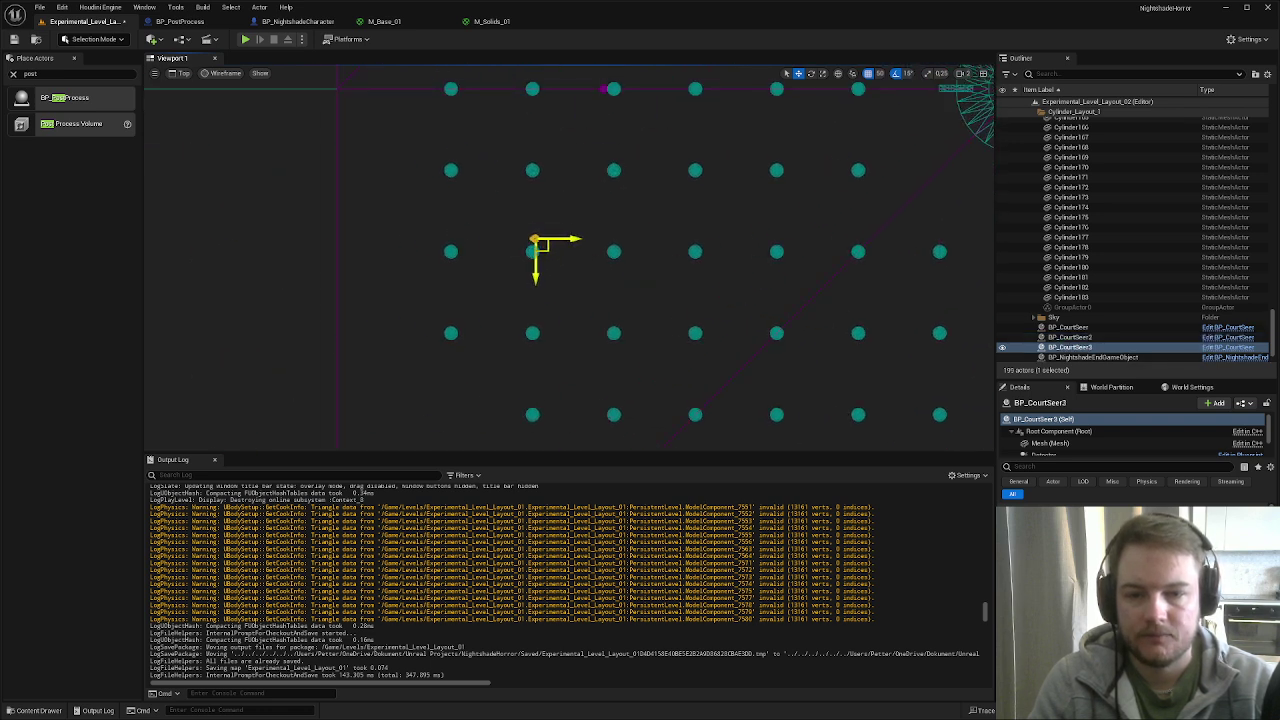
{"action": "key", "text": "e"}
{"action": "scroll", "coordinate": [560, 162], "scroll_direction": "up", "scroll_amount": 3}
{"action": "left_click_drag", "start_coordinate": [559, 163], "coordinate": [543, 230]}
{"action": "key", "text": "w"}
{"action": "scroll", "coordinate": [427, 242], "scroll_direction": "down", "scroll_amount": 2}
{"action": "scroll", "coordinate": [427, 242], "scroll_direction": "down", "scroll_amount": 2}
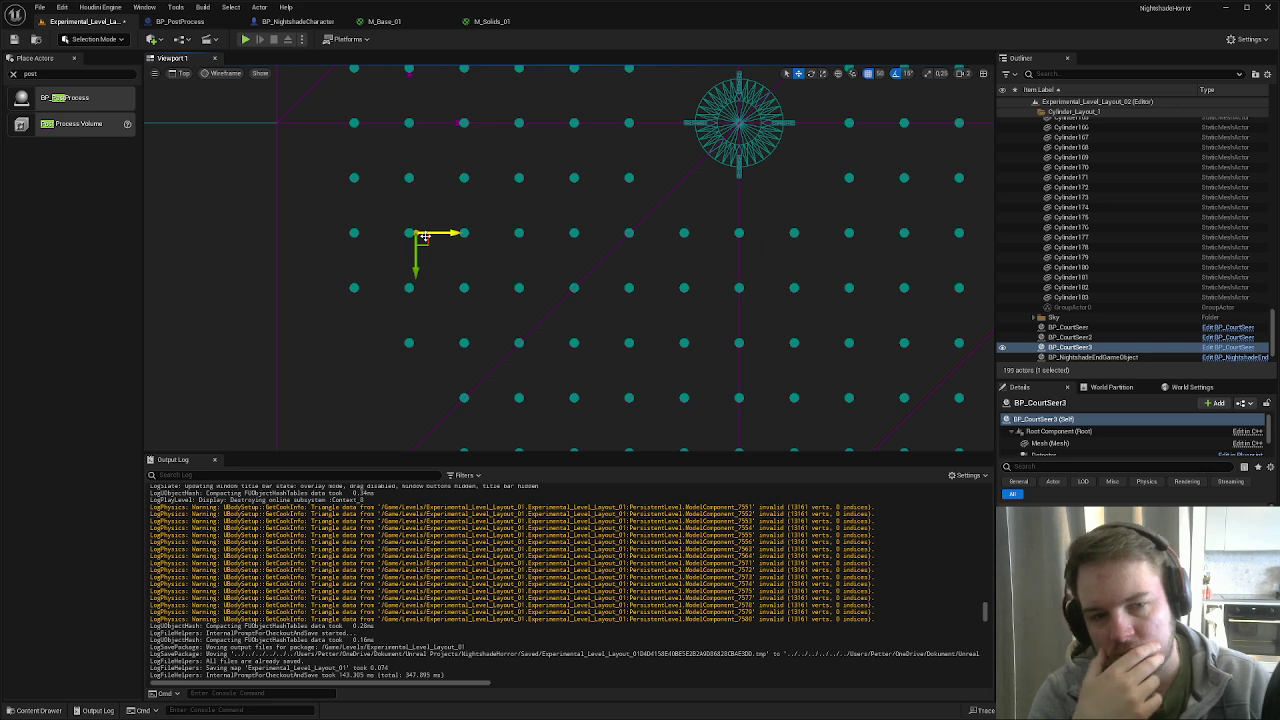
{"action": "right_click_drag", "start_coordinate": [720, 160], "coordinate": [662, 224]}
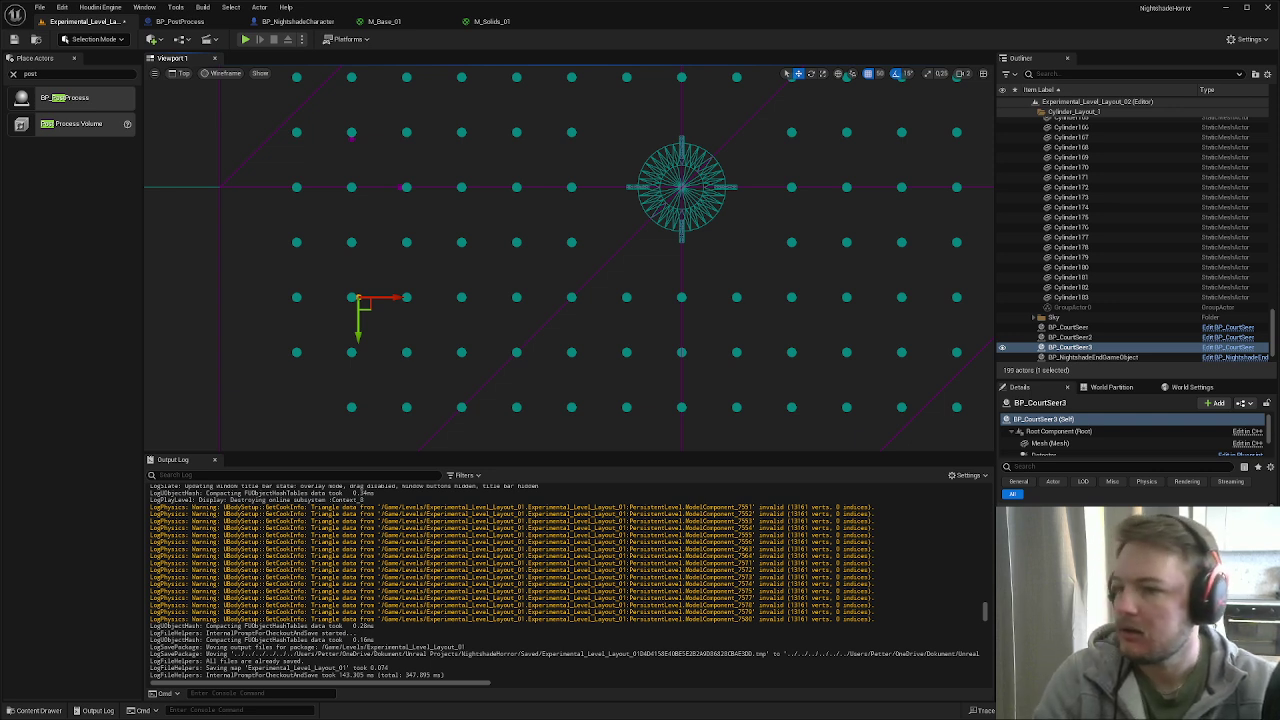
- Switch to the browser and look through the Google image results for "wow scarlet dungeon herod"
{"action": "left_click_drag", "start_coordinate": [0, 235], "coordinate": [491, 270]}
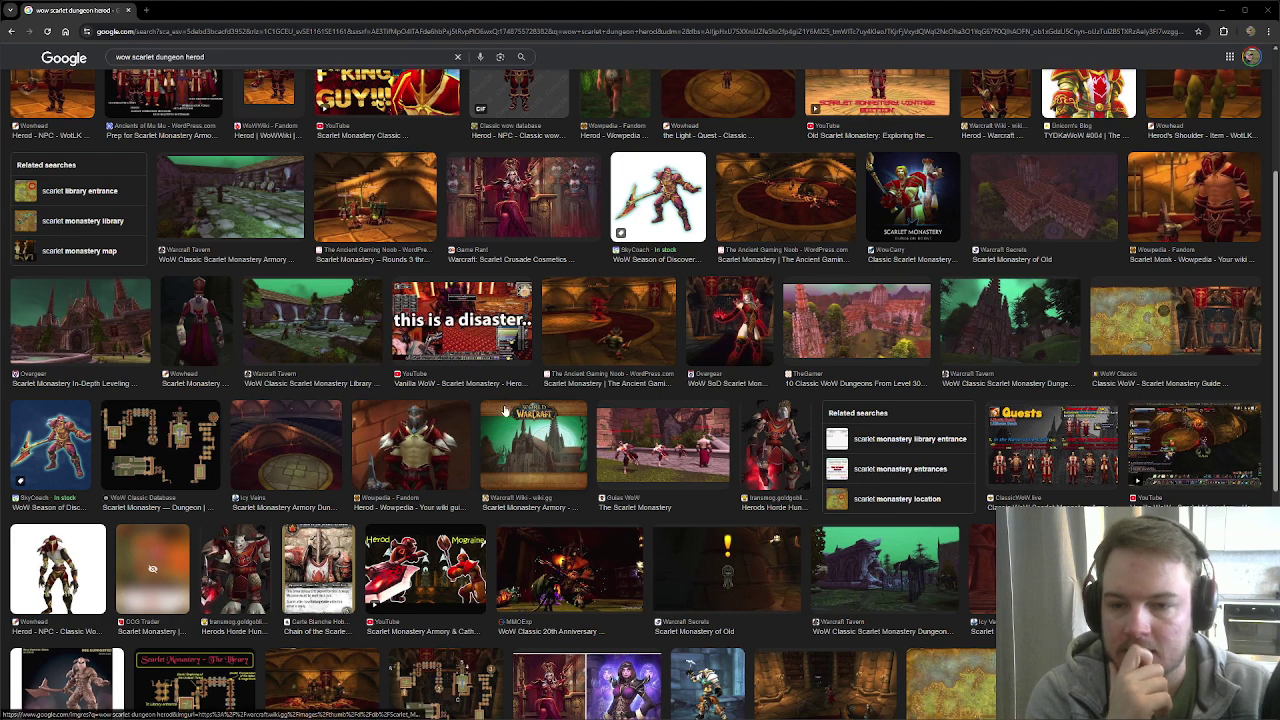
{"action": "scroll", "coordinate": [507, 401], "scroll_direction": "up", "scroll_amount": 3}
{"action": "scroll", "coordinate": [507, 408], "scroll_direction": "up", "scroll_amount": 2}
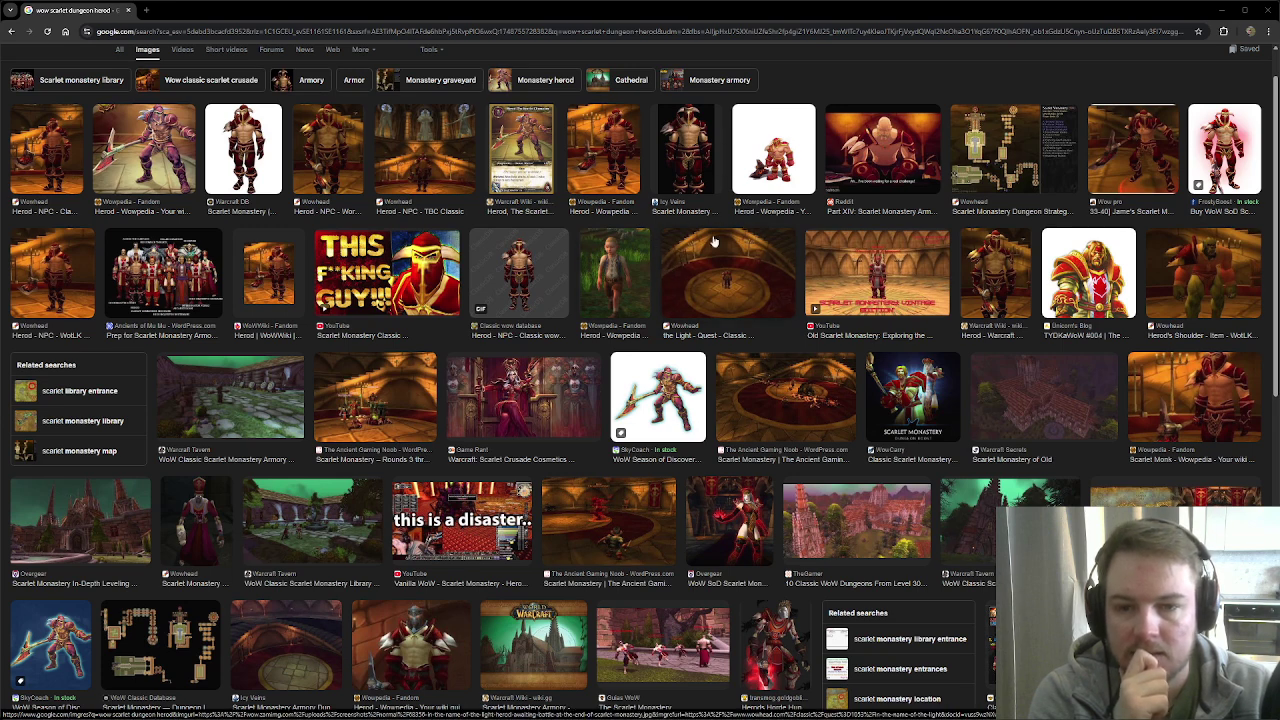
{"action": "scroll", "coordinate": [716, 244], "scroll_direction": "down", "scroll_amount": 2}
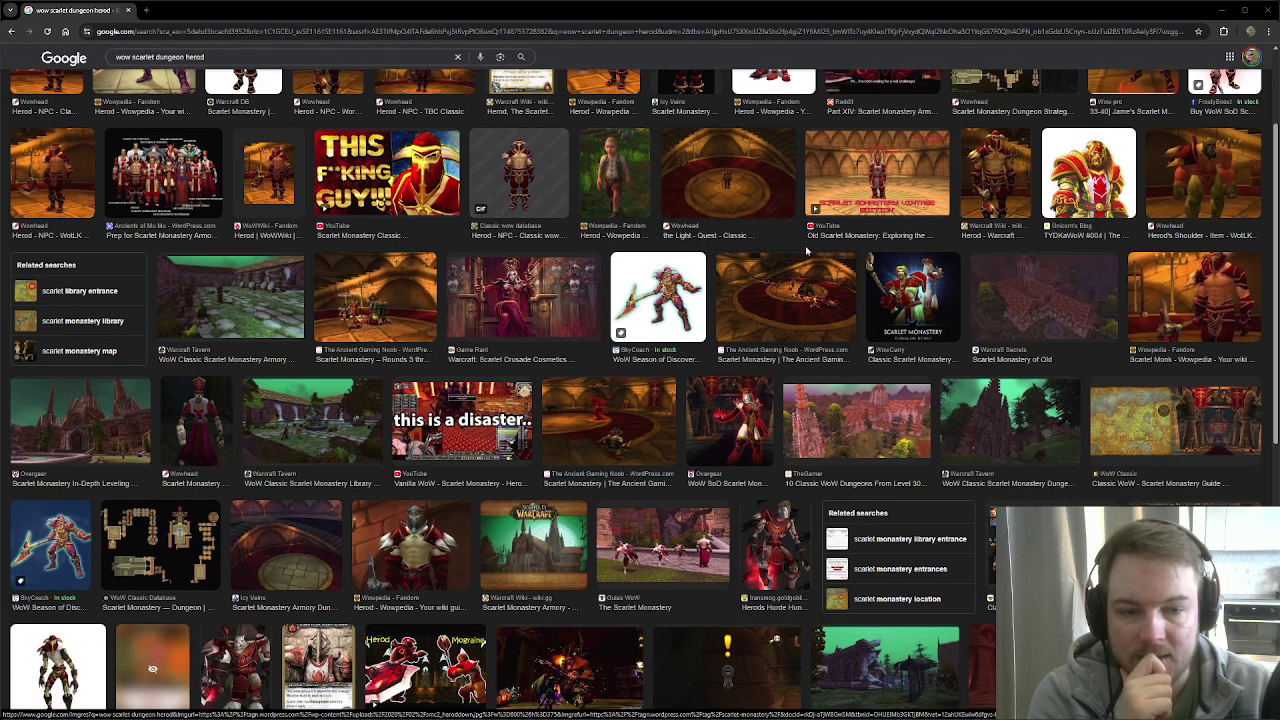
{"action": "scroll", "coordinate": [769, 290], "scroll_direction": "down", "scroll_amount": 2}
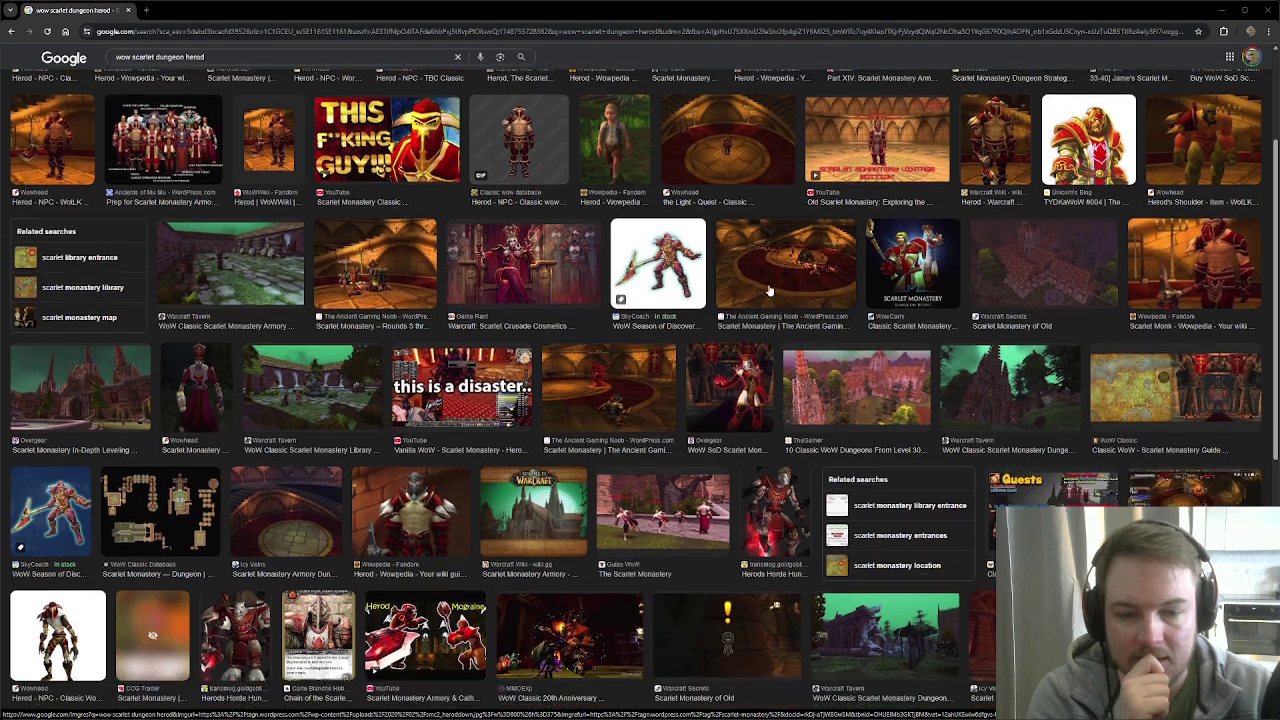
{"action": "scroll", "coordinate": [767, 288], "scroll_direction": "down", "scroll_amount": 3}
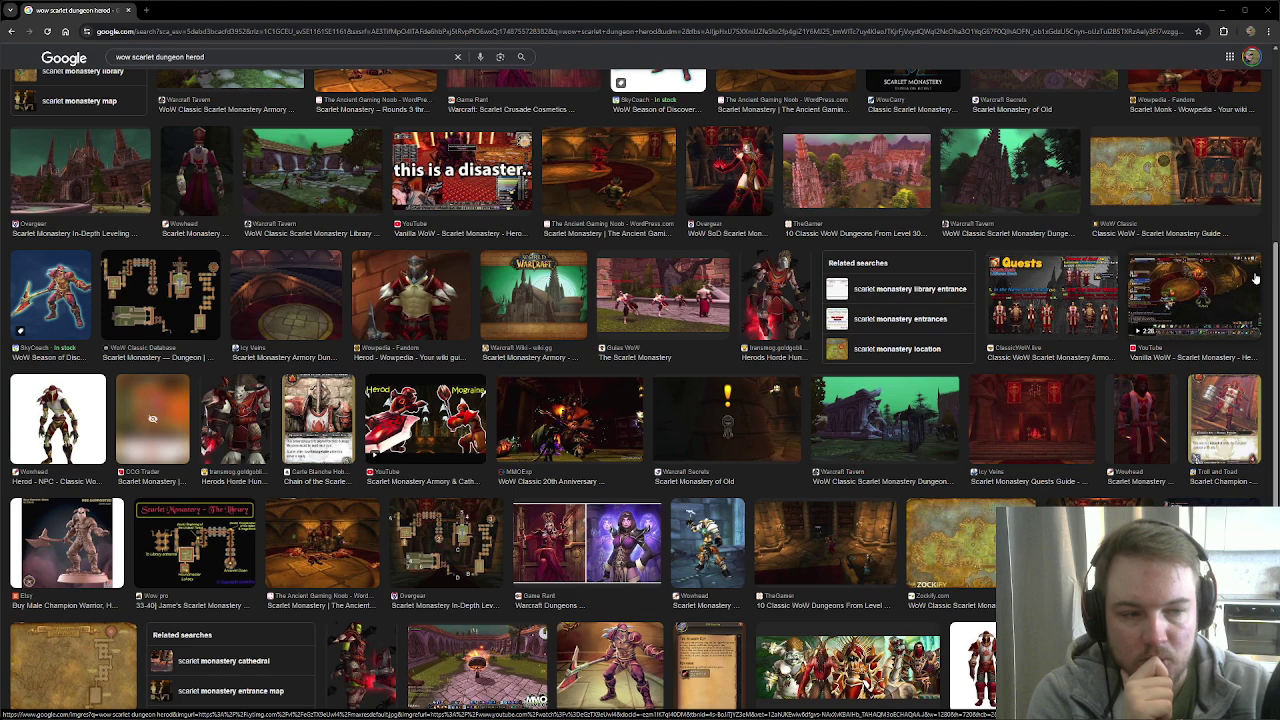
- Open the image of the "Vanilla WoW - Scarlet Monastery - Herod Kill" result in its own tab and enlarge it
{"action": "left_click", "coordinate": [1207, 314]}
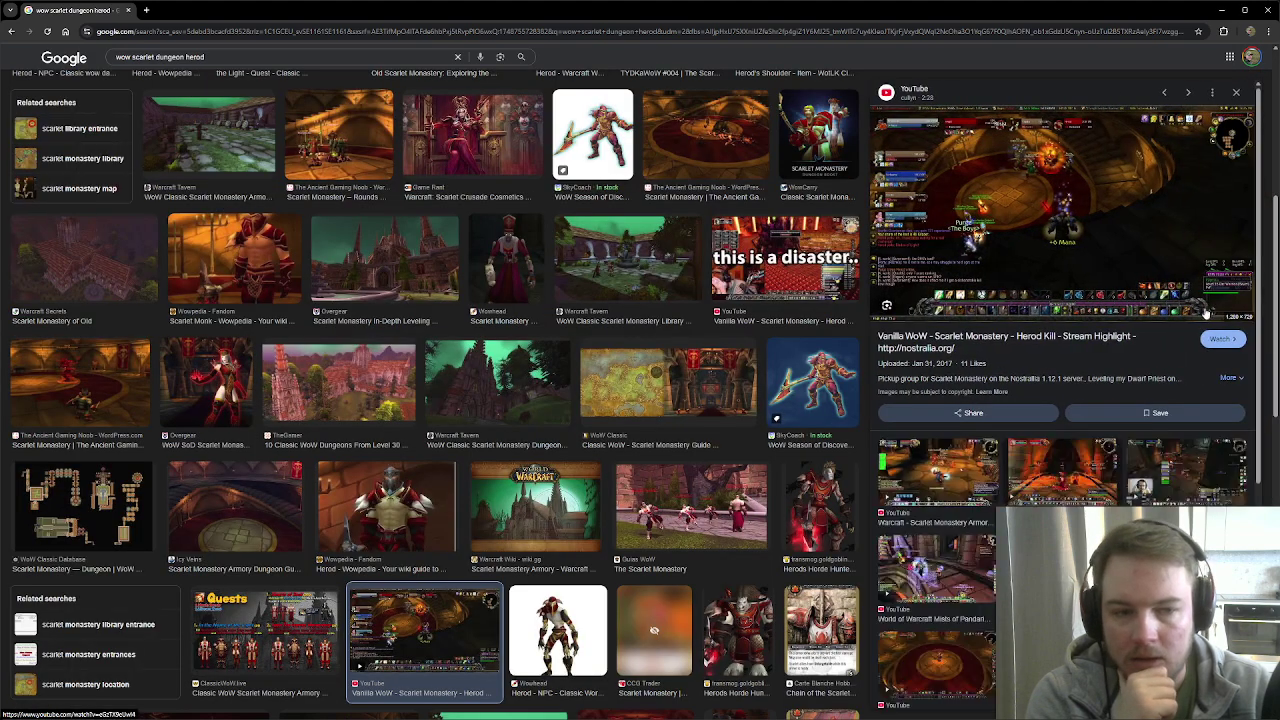
{"action": "left_click", "coordinate": [1100, 206]}
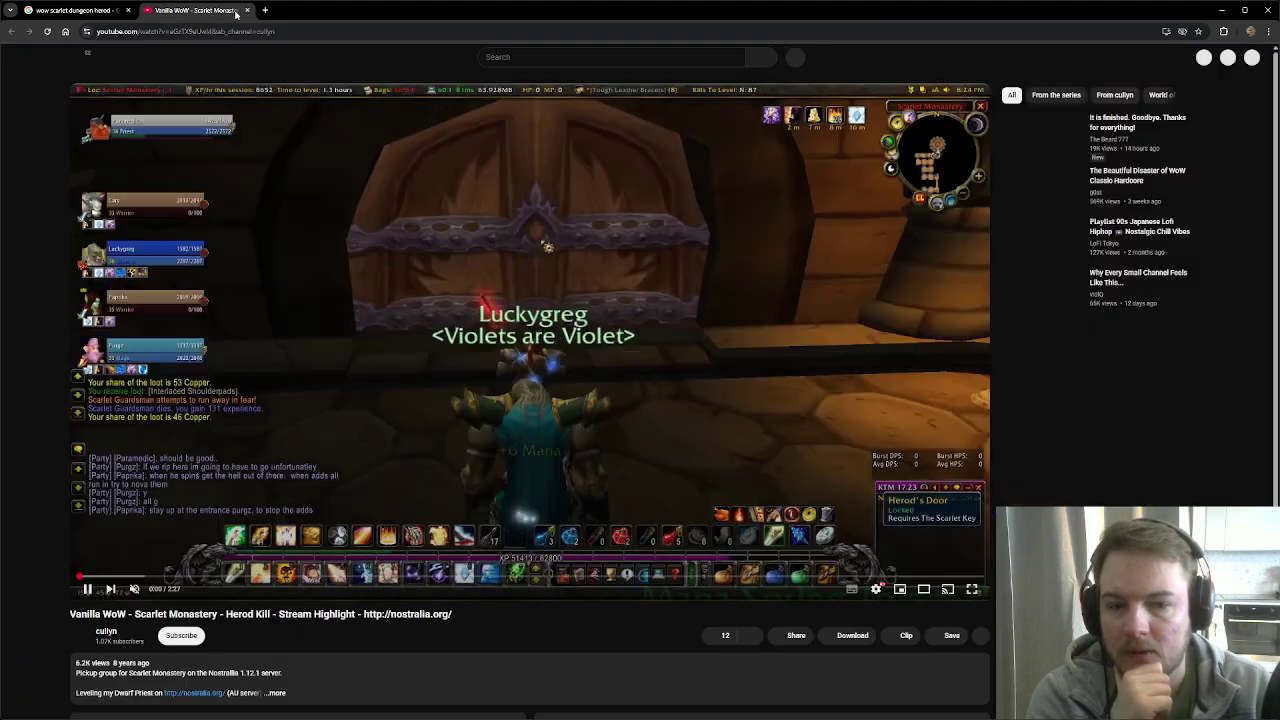
{"action": "key", "text": "ctrl+w"}
{"action": "right_click", "coordinate": [1072, 220]}
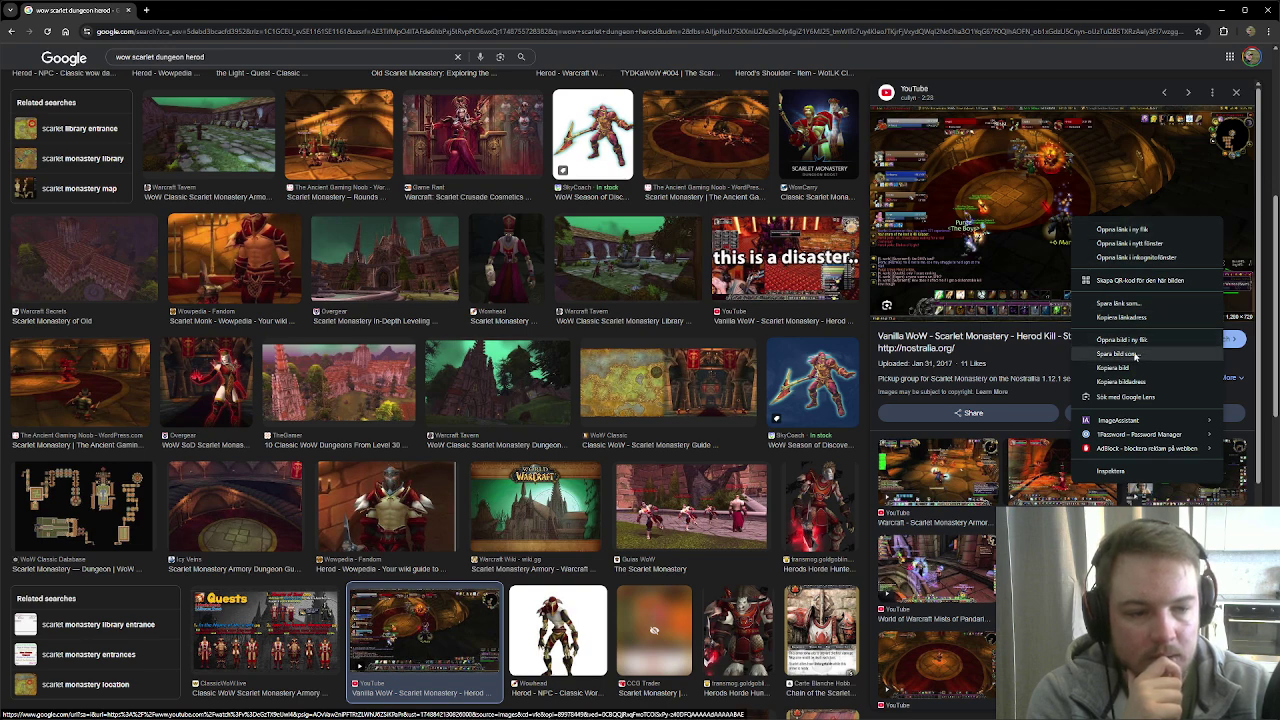
{"action": "left_click", "coordinate": [1121, 340]}
{"action": "left_click", "coordinate": [205, 12]}
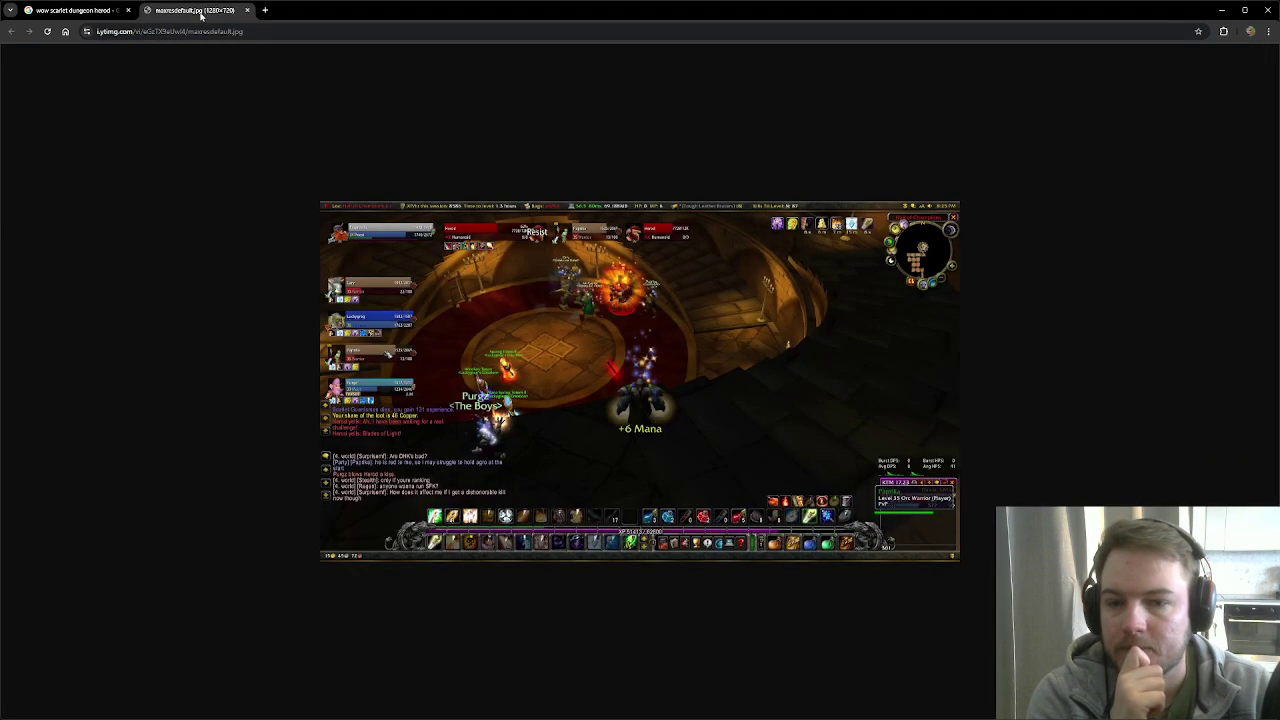
{"action": "scroll", "coordinate": [783, 370], "scroll_direction": "up", "scroll_amount": 3, "text": "ctrl"}
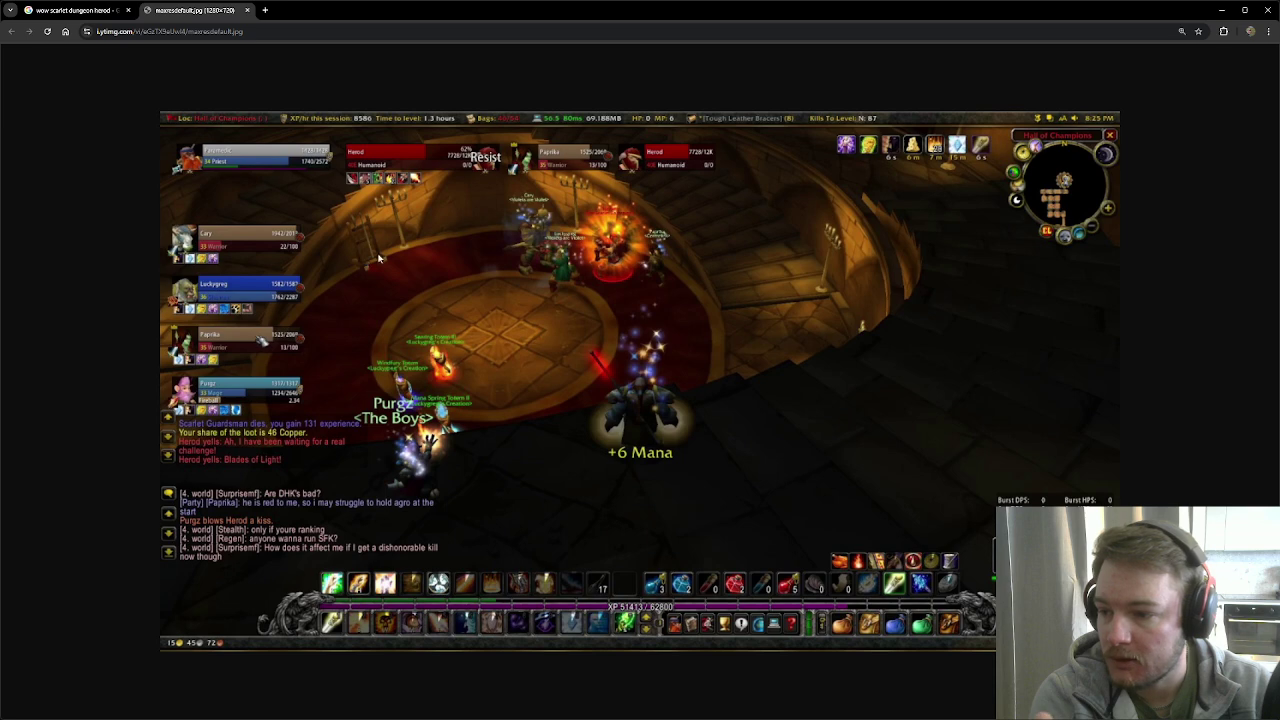
- Capture a screen snip of the whole enlarged Scarlet Monastery image and close its tab
{"action": "right_click", "coordinate": [693, 219]}
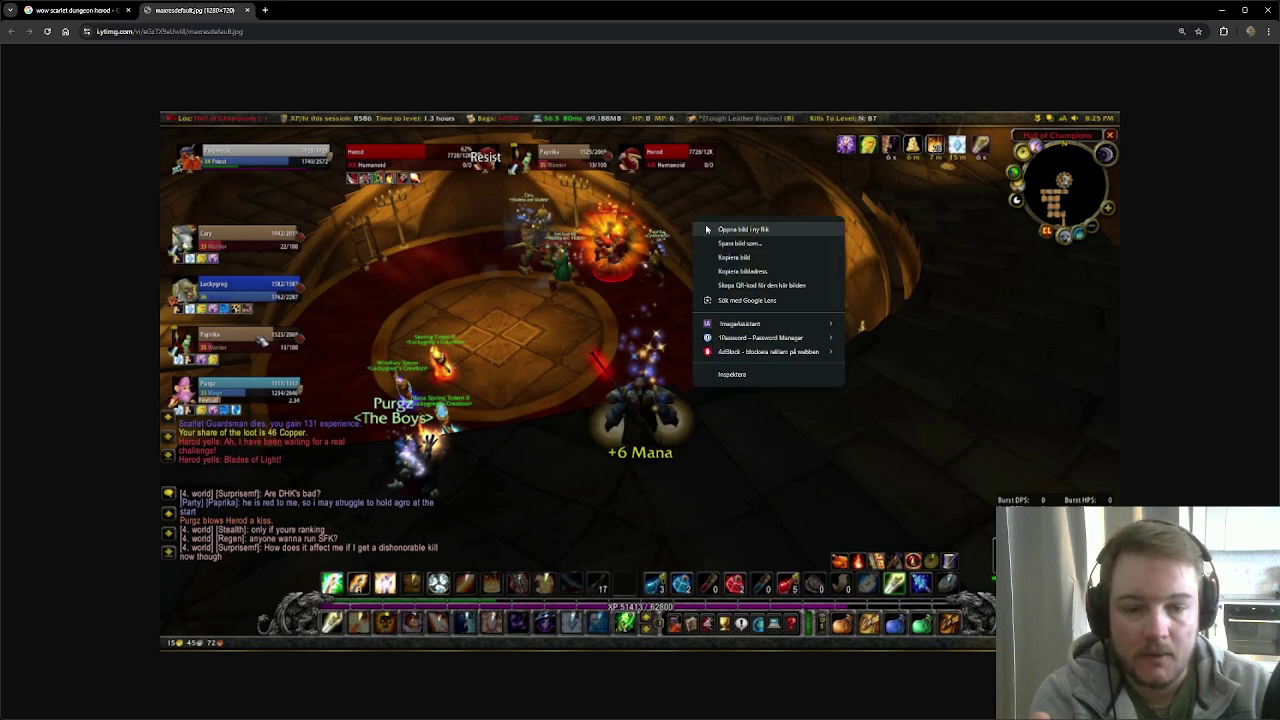
{"action": "left_click", "coordinate": [219, 10]}
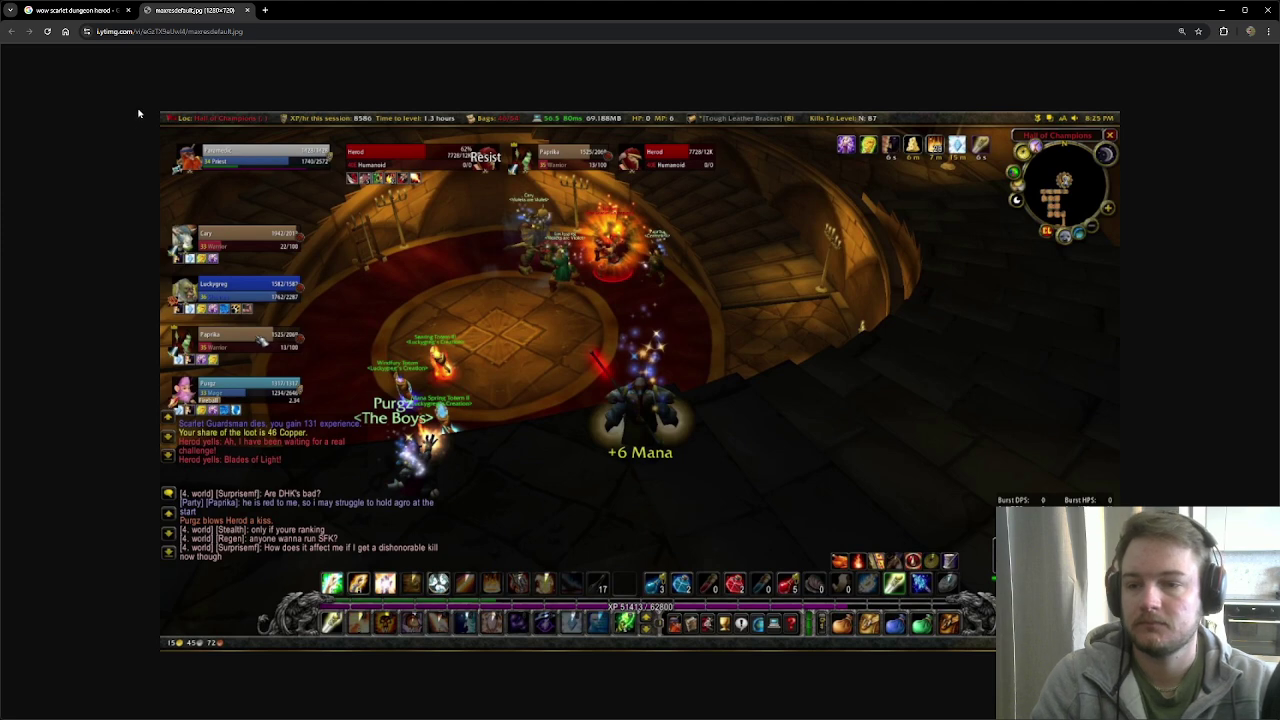
{"action": "key", "text": "super+shift+s"}
{"action": "left_click_drag", "start_coordinate": [158, 108], "coordinate": [1121, 652]}
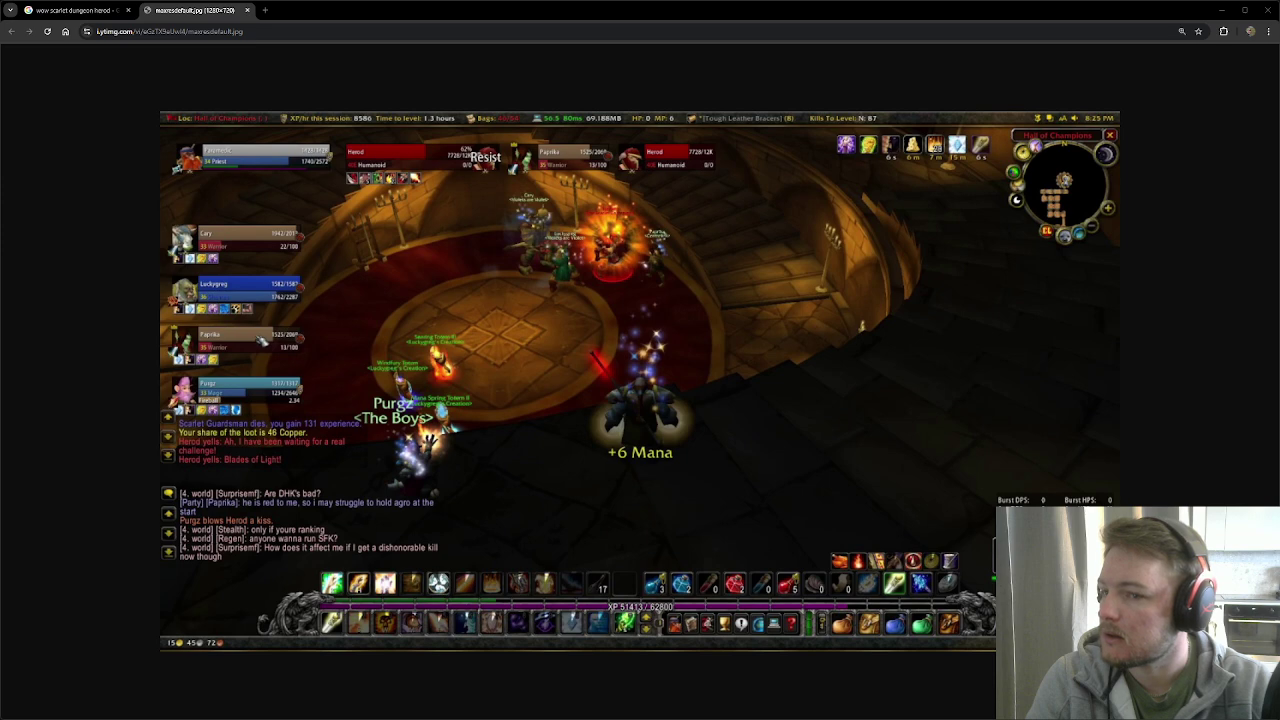
{"action": "middle_click", "coordinate": [218, 18]}
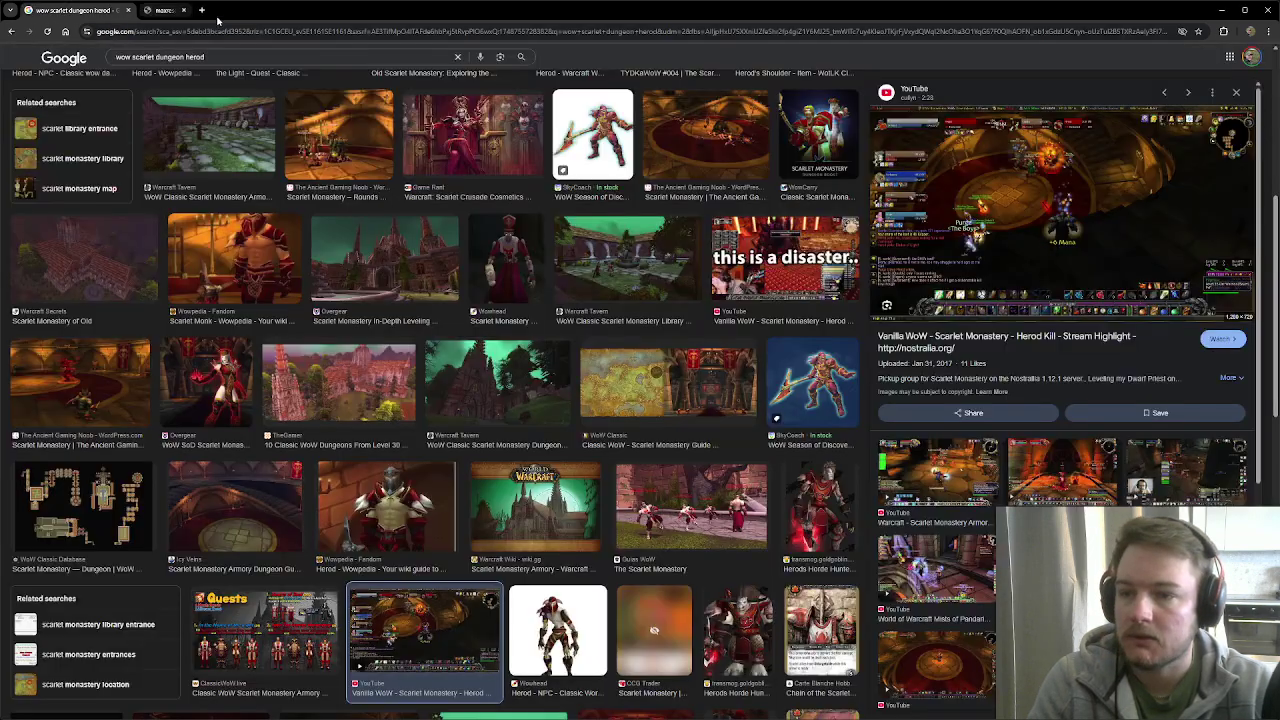
- Search Google Images for "blizzard diablo 3 dungeon"
{"action": "left_click", "coordinate": [308, 52]}
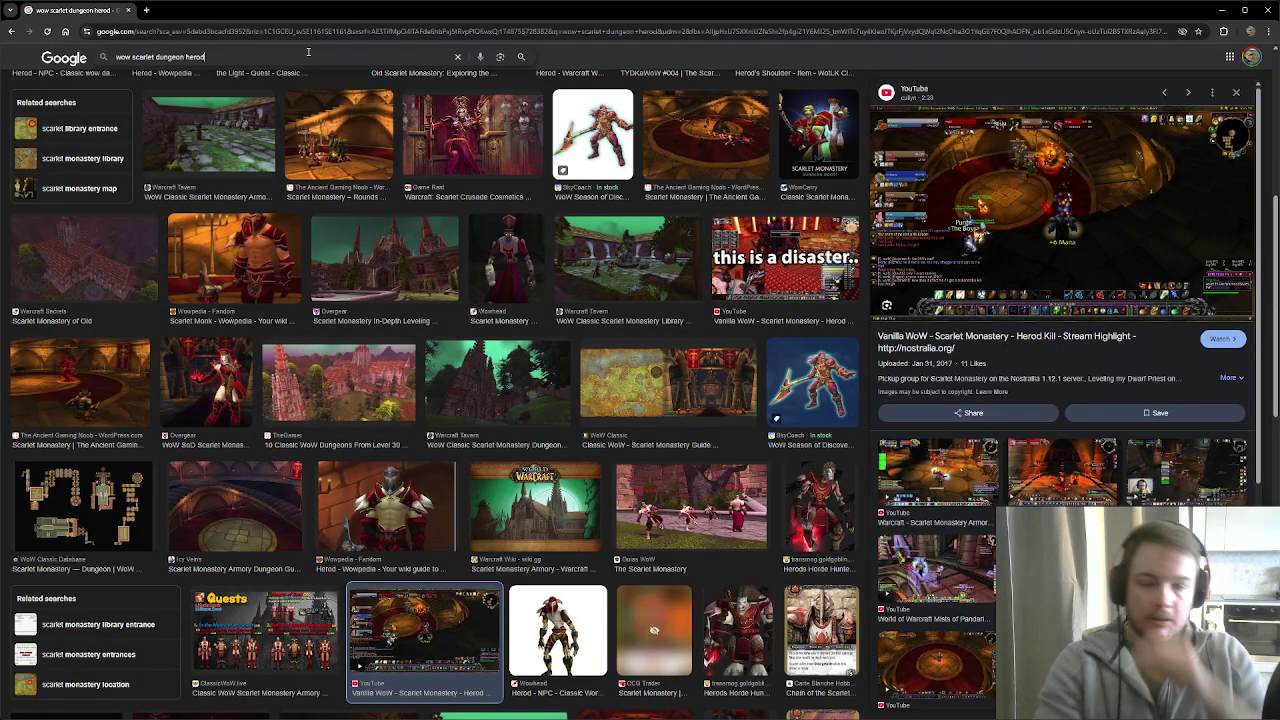
{"action": "key", "text": "ctrl+a"}
{"action": "type", "text": "blix"}
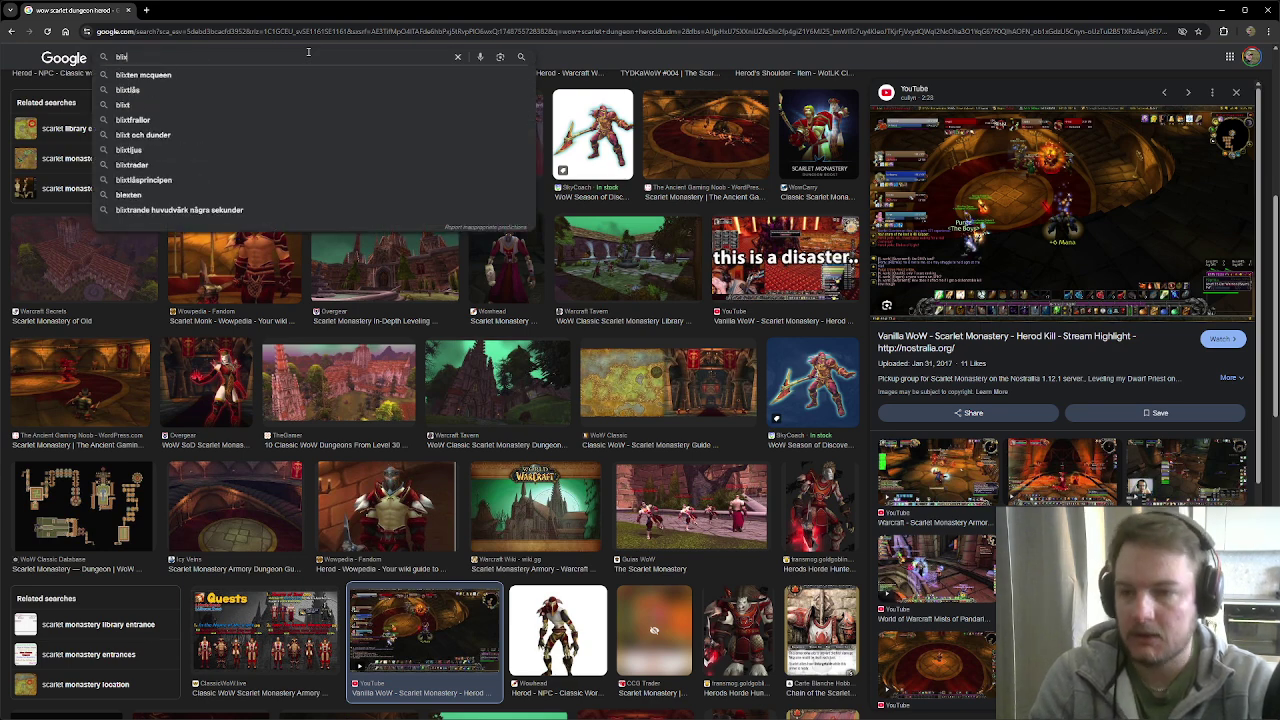
{"action": "key", "text": "BackSpace"}
{"action": "type", "text": "zzard"}
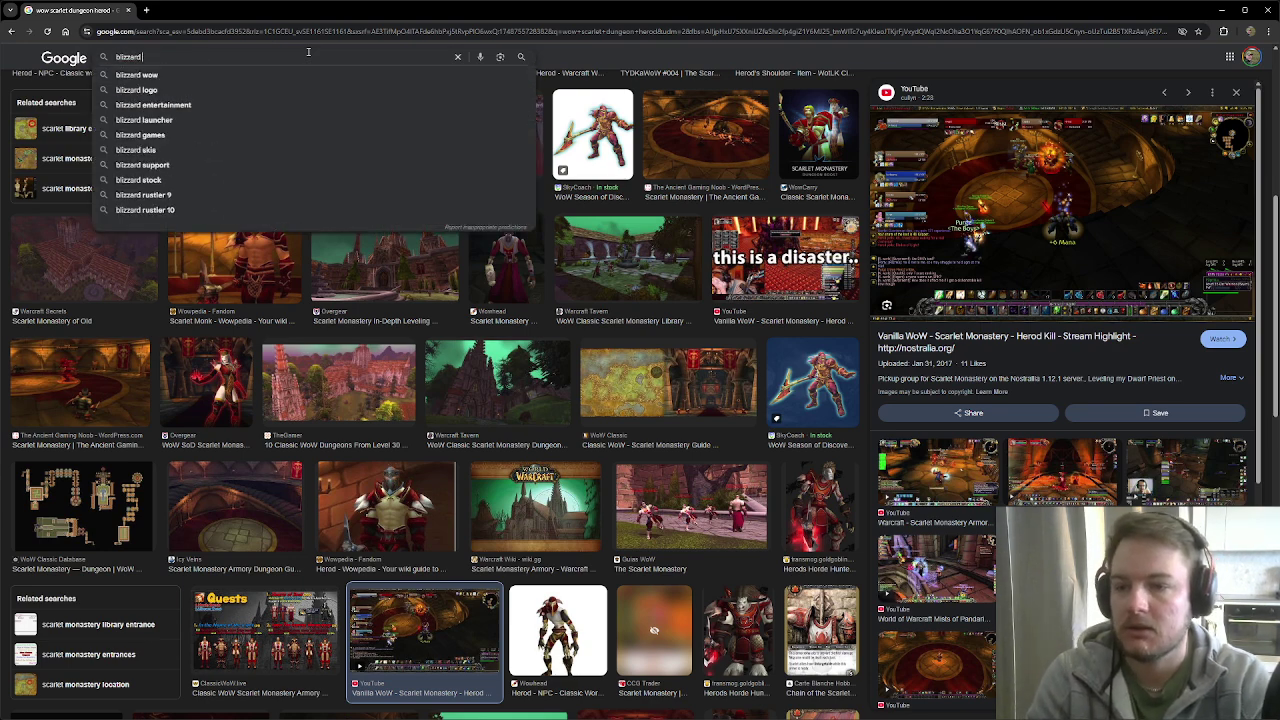
{"action": "type", "text": " diablo"}
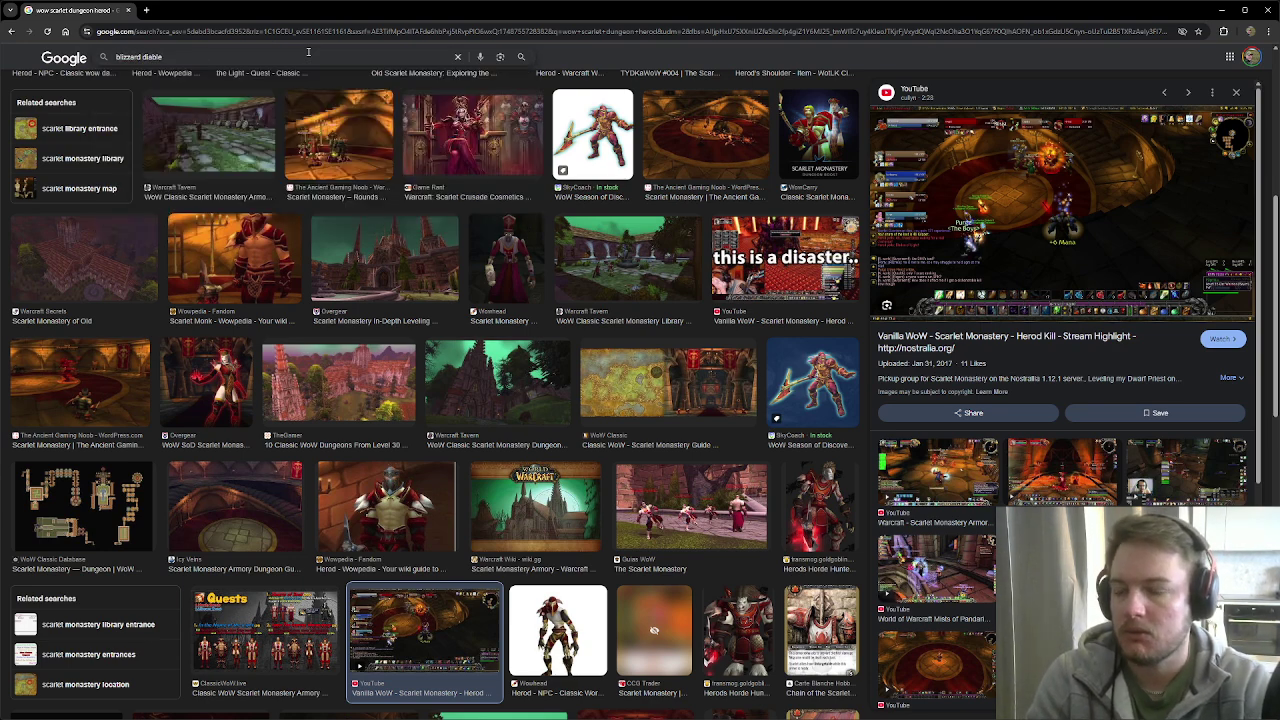
{"action": "left_click", "coordinate": [308, 52]}
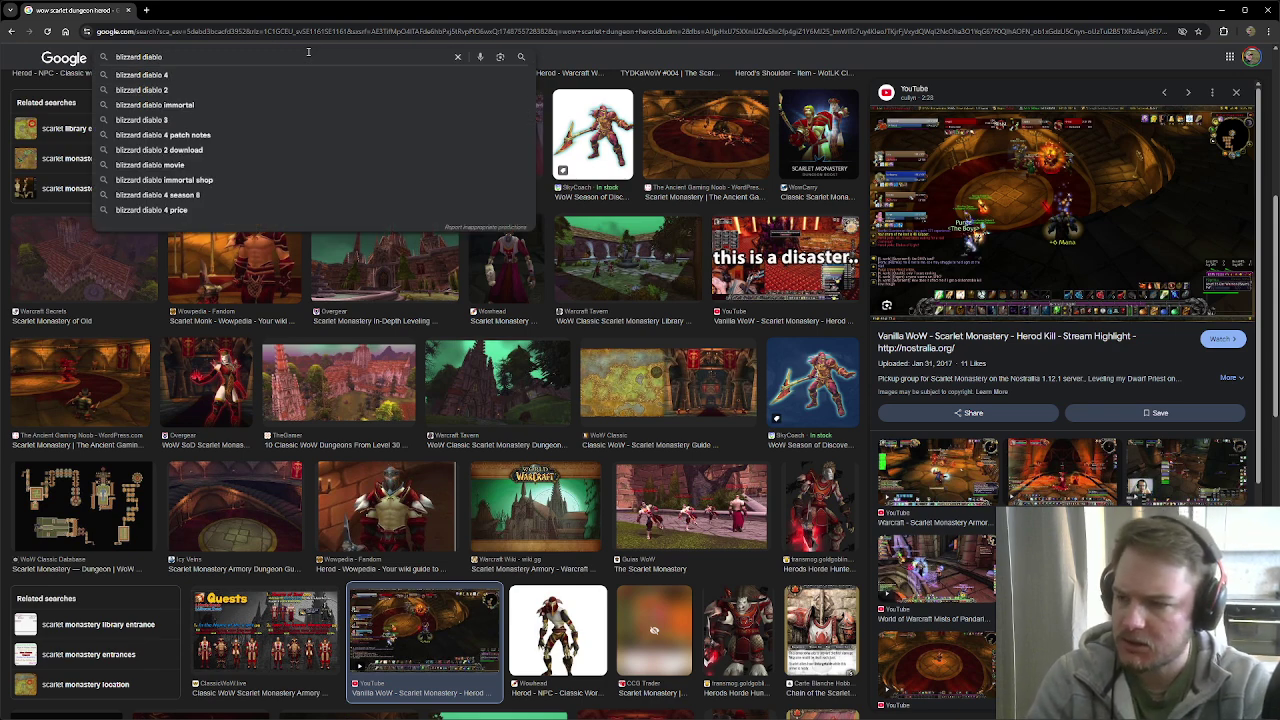
{"action": "type", "text": "dungeo"}
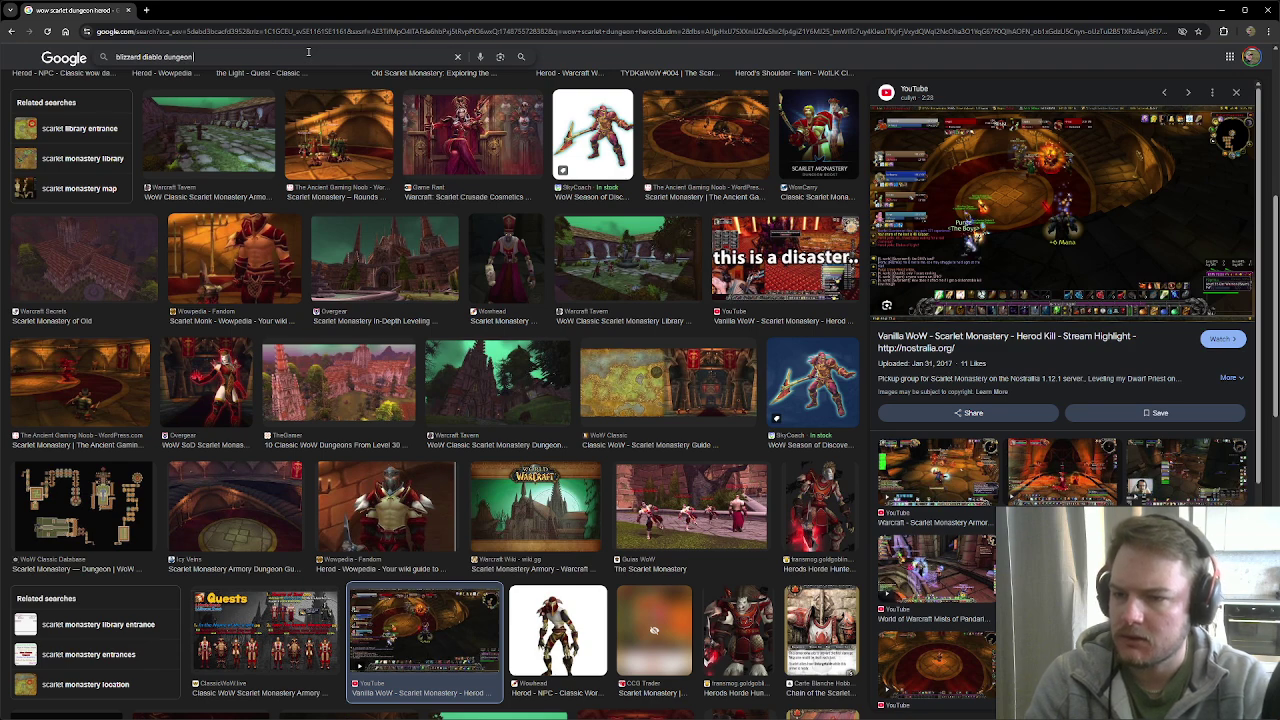
{"action": "type", "text": "n"}
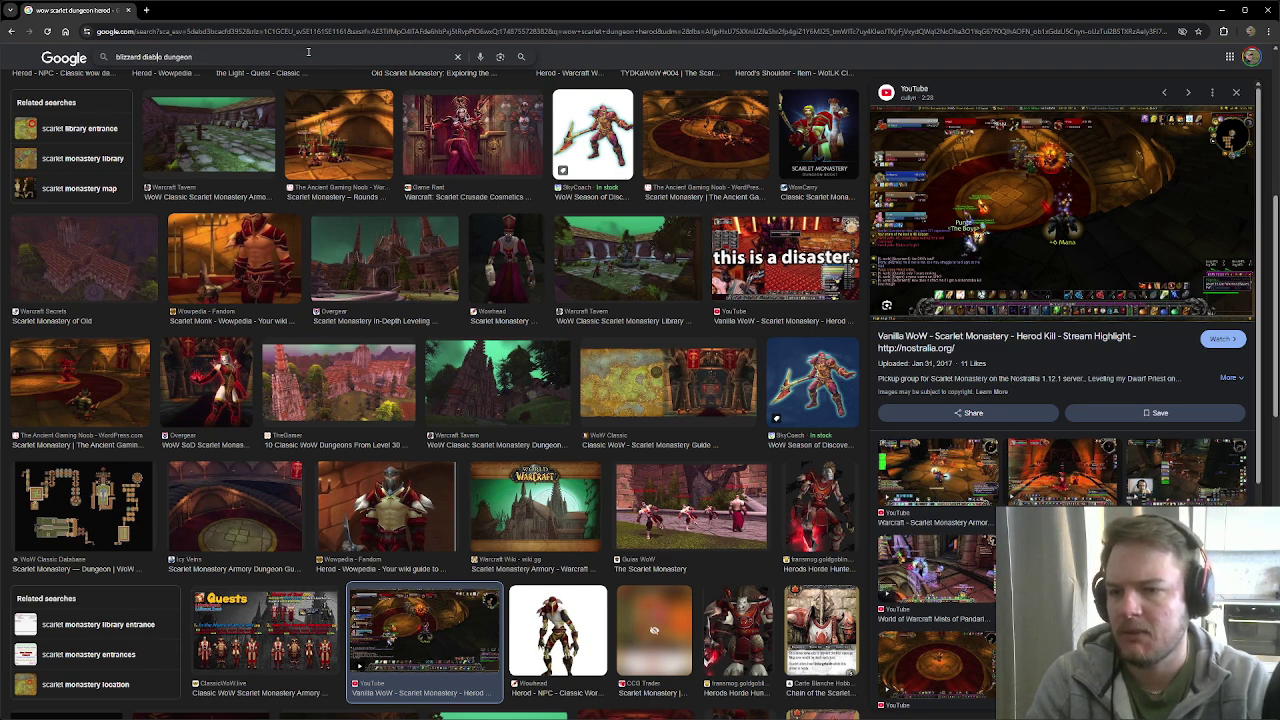
{"action": "type", "text": "3"}
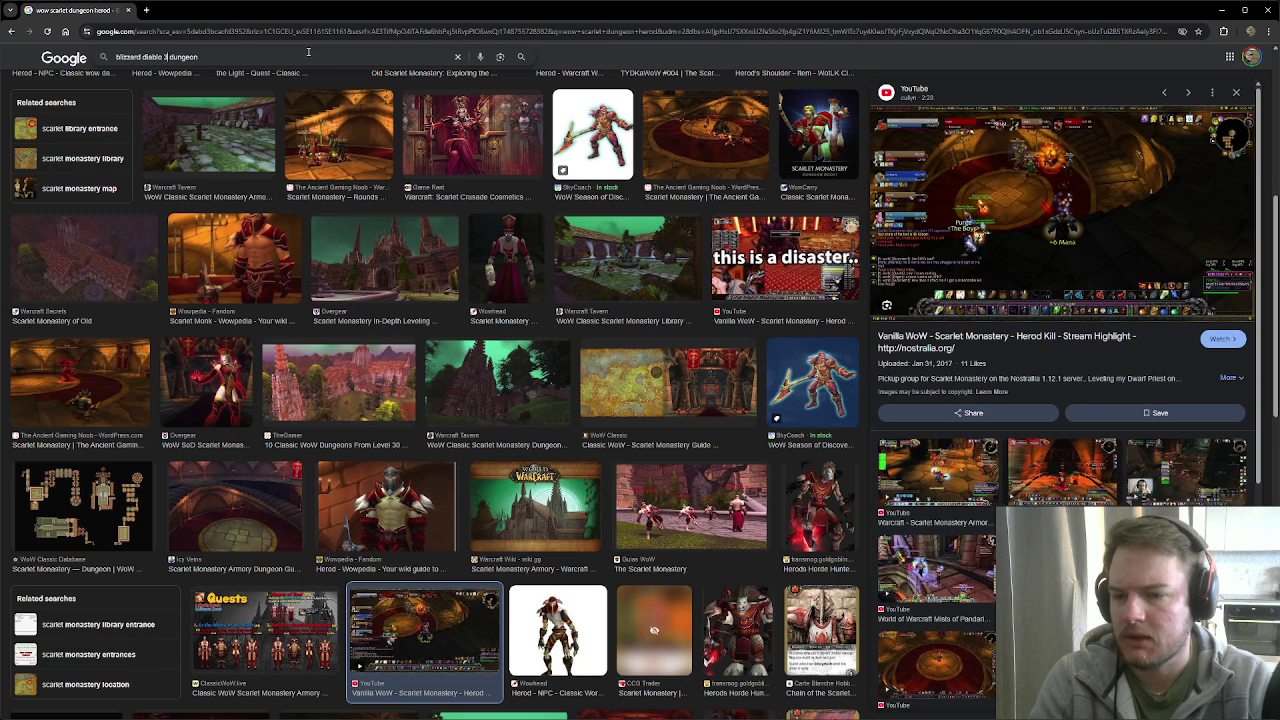
{"action": "key", "text": "Return"}
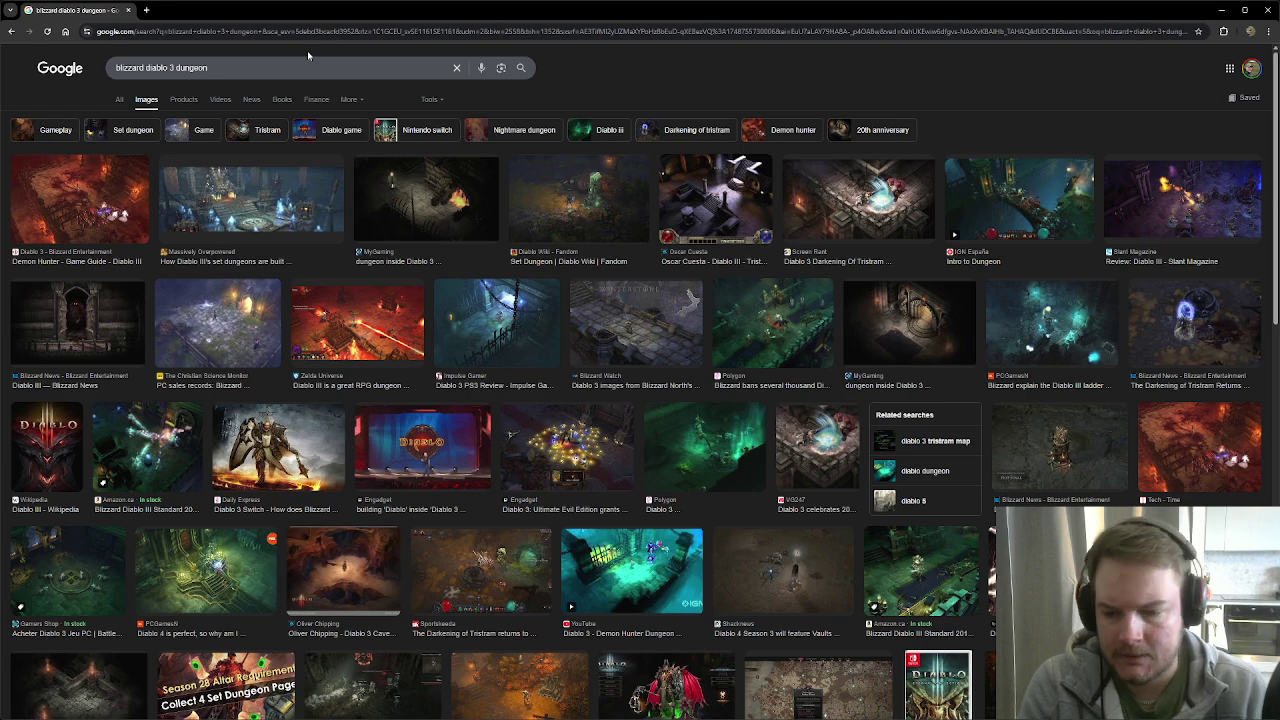
- Look through the Diablo 3 dungeon image results for usable level design references
{"action": "scroll", "coordinate": [826, 322], "scroll_direction": "down", "scroll_amount": 2}
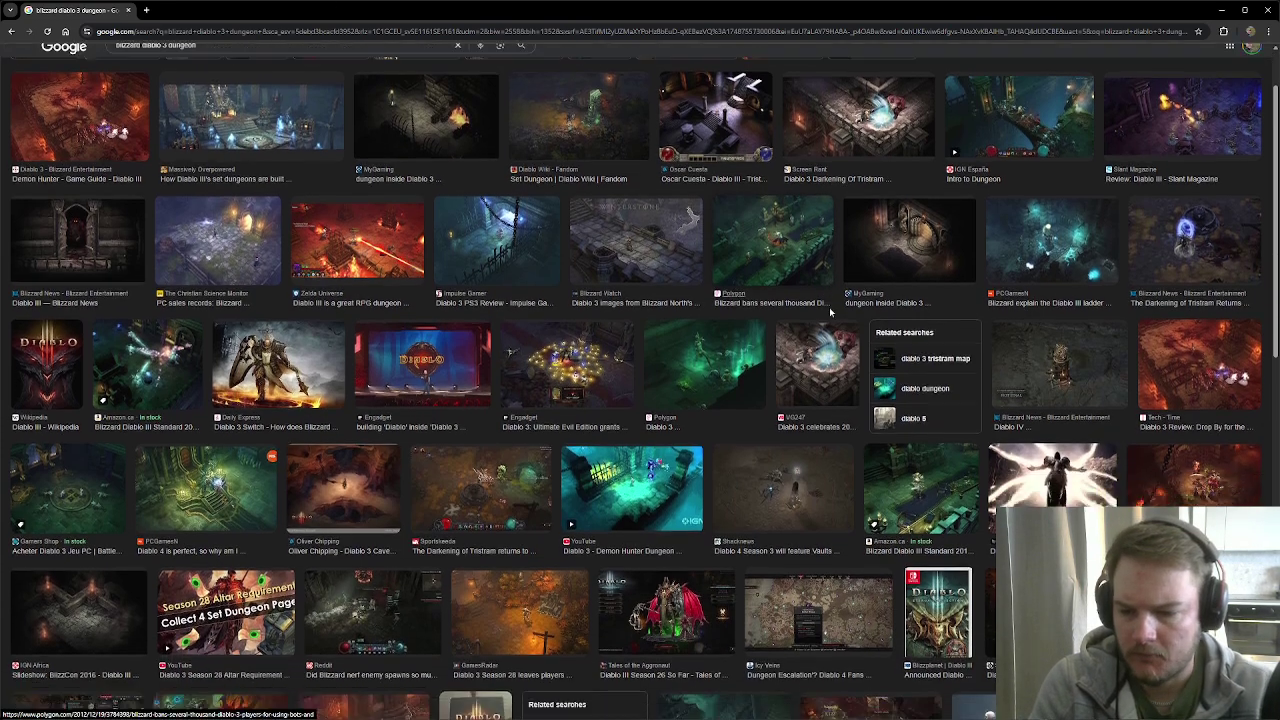
{"action": "scroll", "coordinate": [822, 310], "scroll_direction": "down", "scroll_amount": 1}
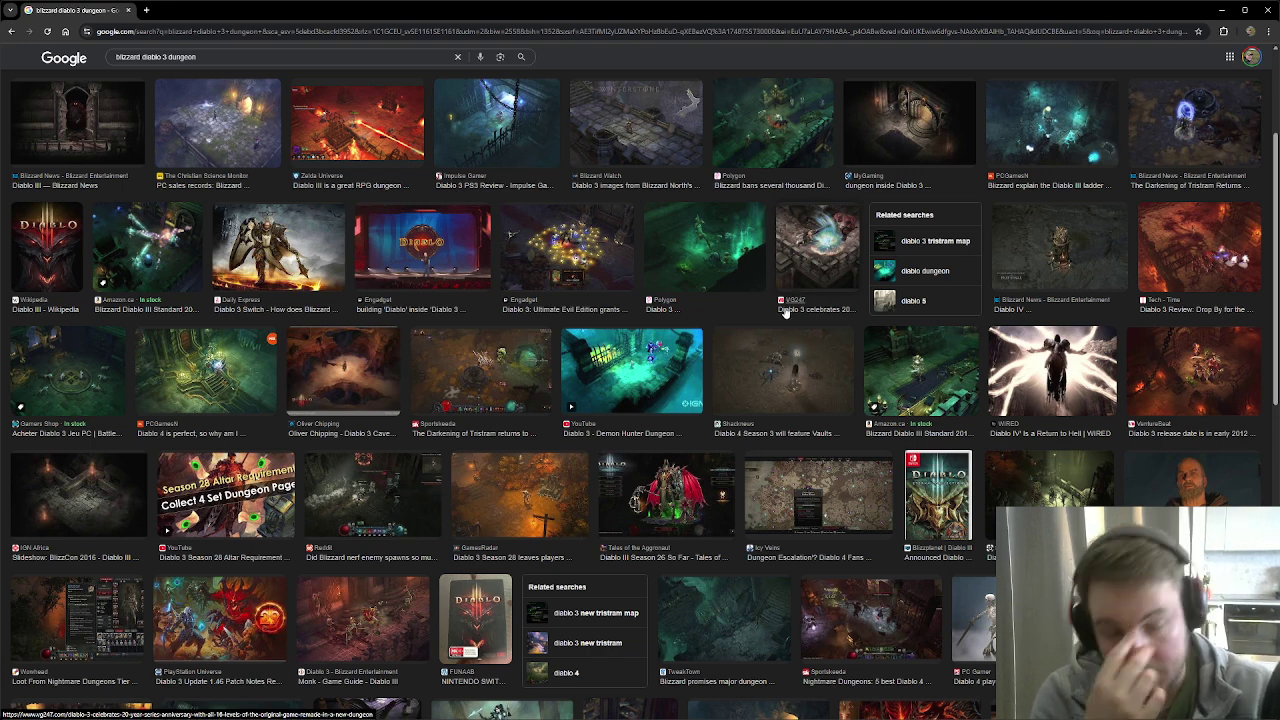
{"action": "scroll", "coordinate": [786, 313], "scroll_direction": "down", "scroll_amount": 4}
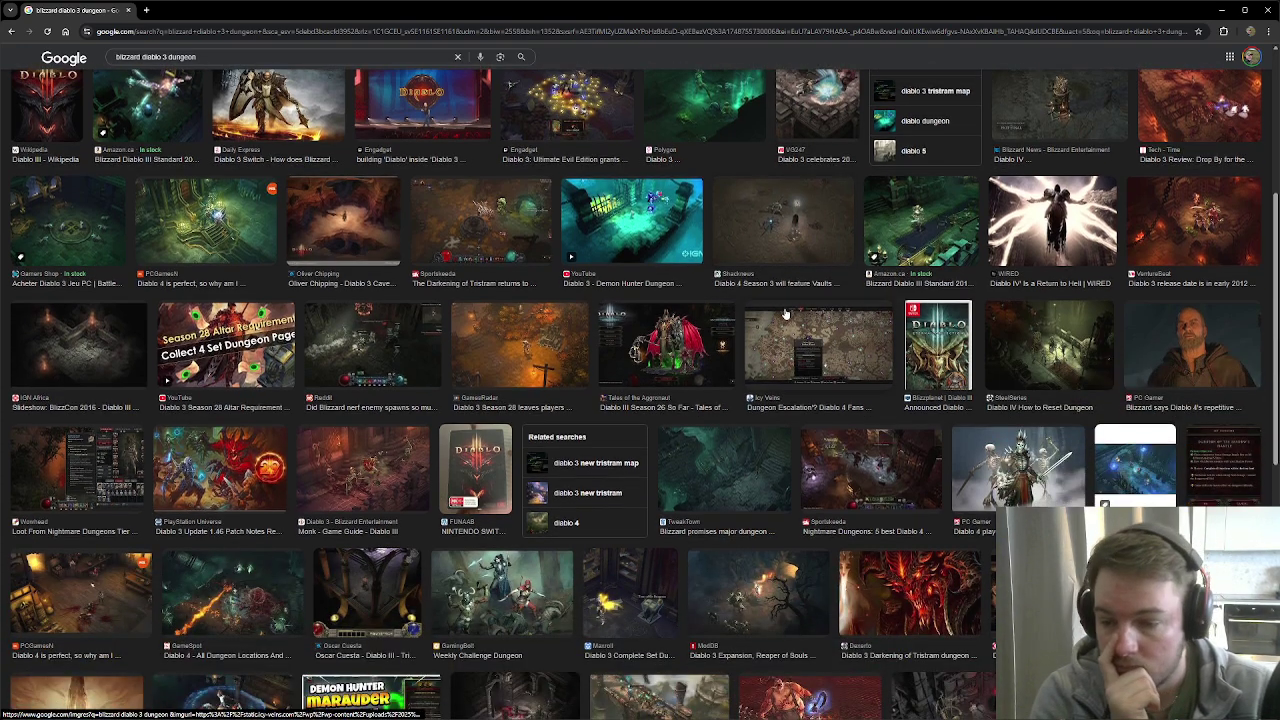
{"action": "scroll", "coordinate": [786, 313], "scroll_direction": "down", "scroll_amount": 2}
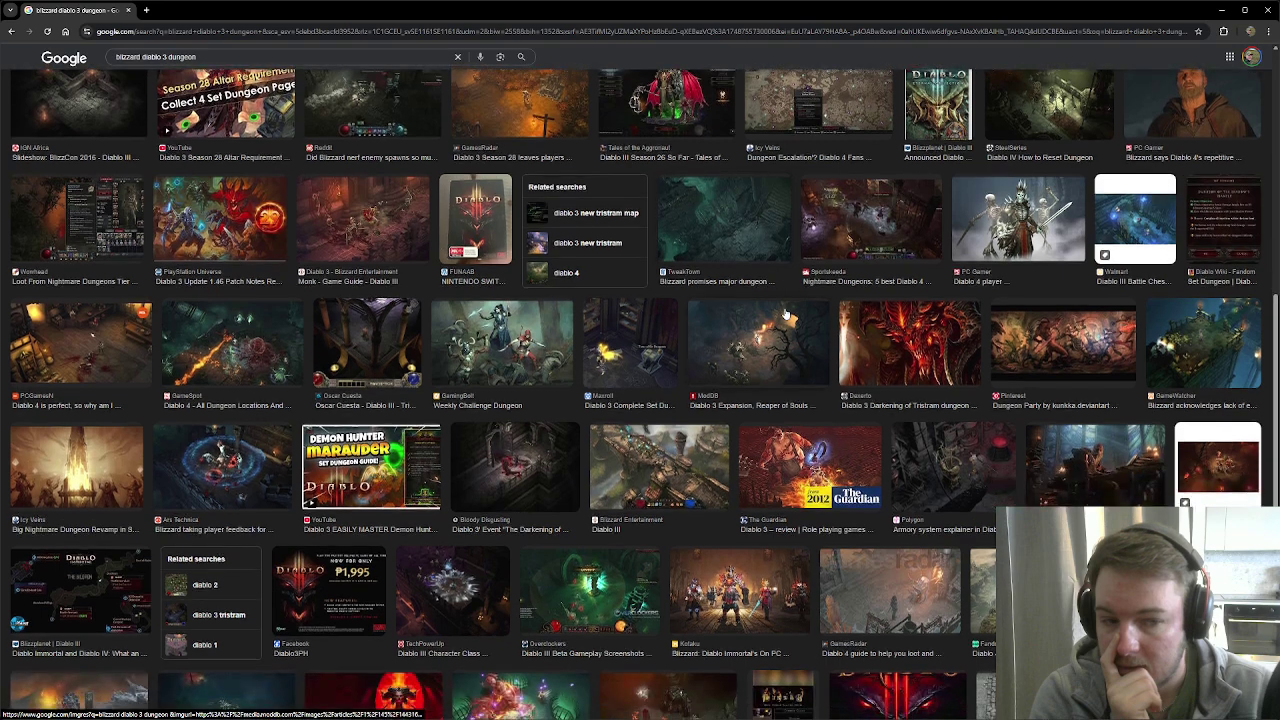
{"action": "scroll", "coordinate": [786, 315], "scroll_direction": "down", "scroll_amount": 2}
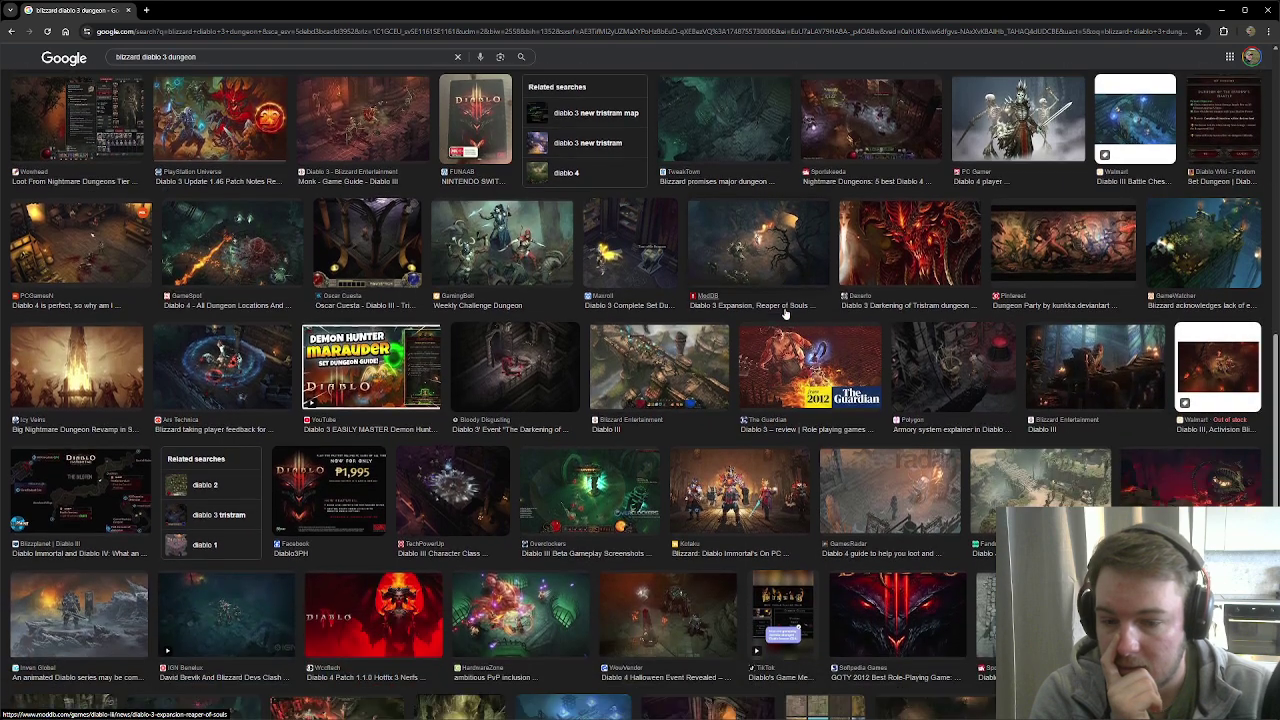
{"action": "scroll", "coordinate": [784, 316], "scroll_direction": "down", "scroll_amount": 1}
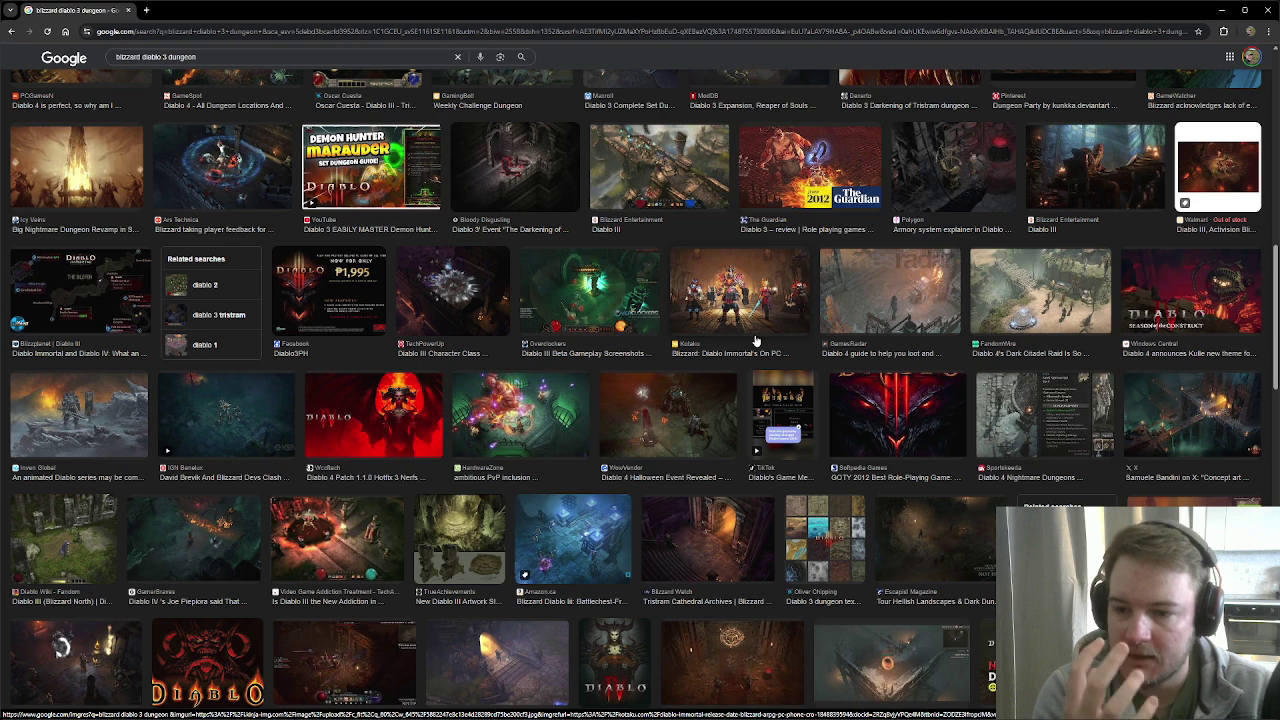
{"action": "scroll", "coordinate": [751, 346], "scroll_direction": "down", "scroll_amount": 3}
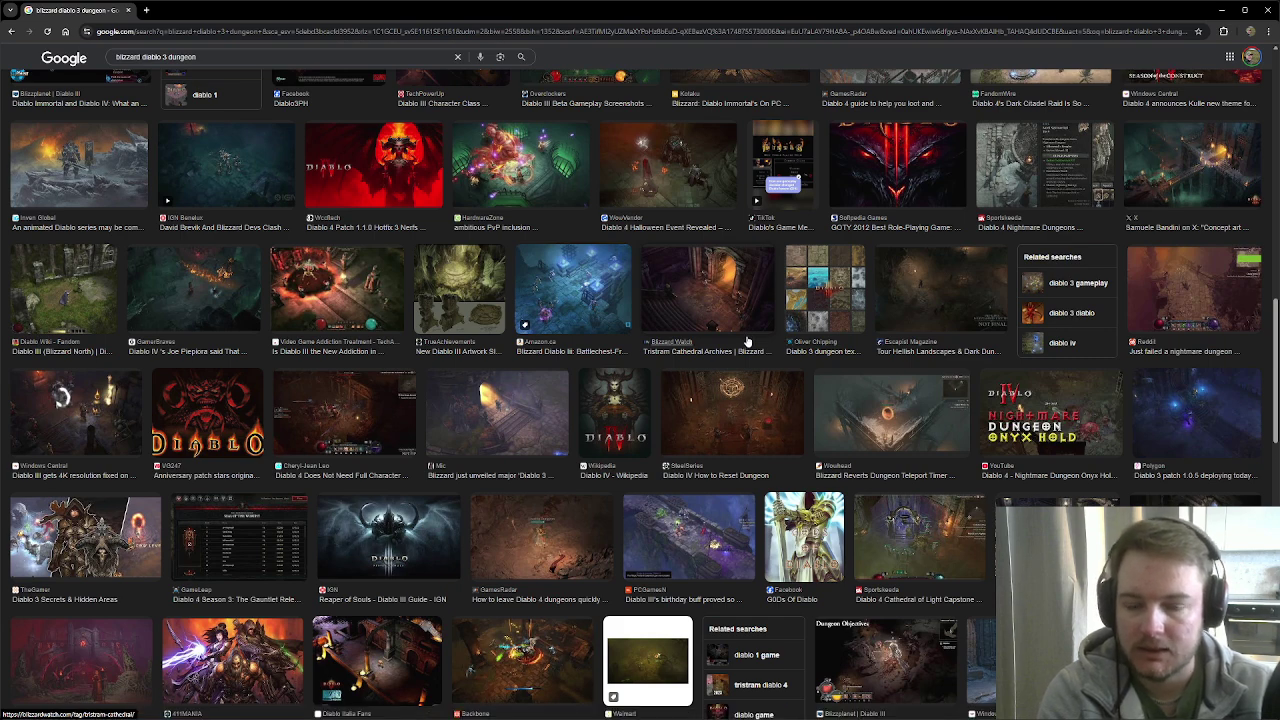
{"action": "scroll", "coordinate": [743, 343], "scroll_direction": "down", "scroll_amount": 1}
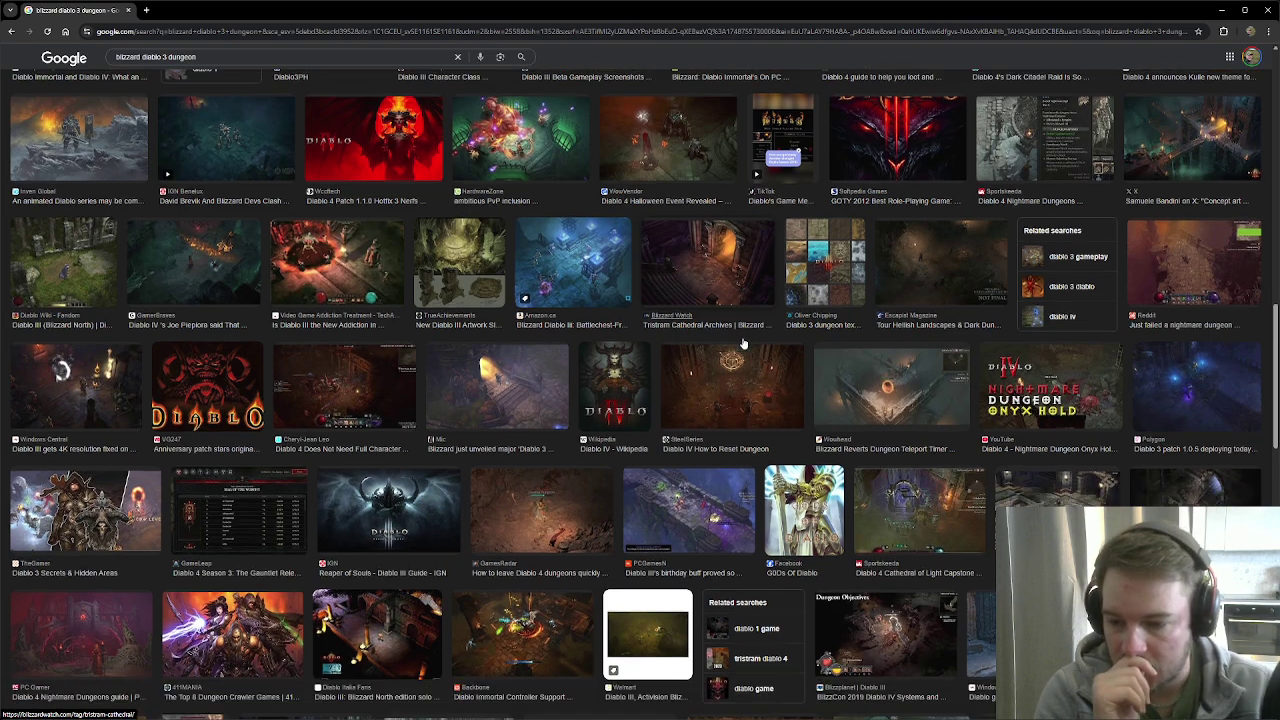
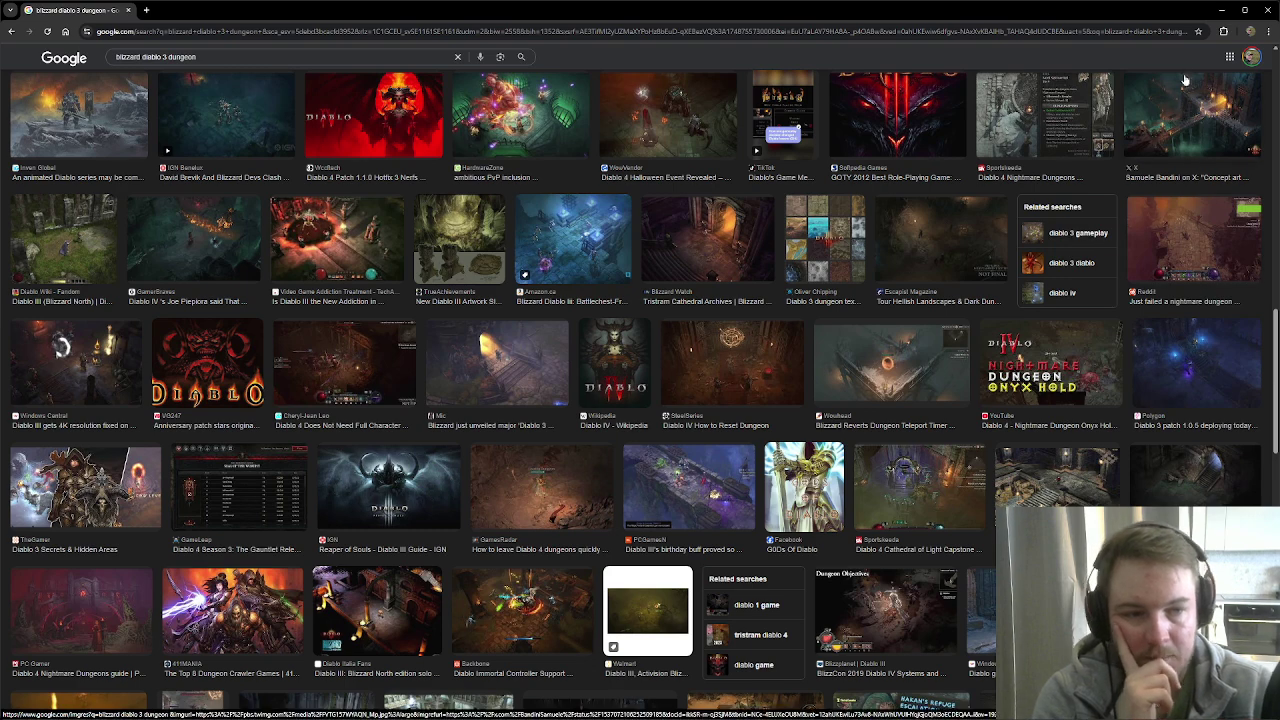
- Switch back to Unreal Editor and examine the pillar grid around BP_CourtSeer3 in the top wireframe view
{"action": "left_click", "coordinate": [1221, 9]}
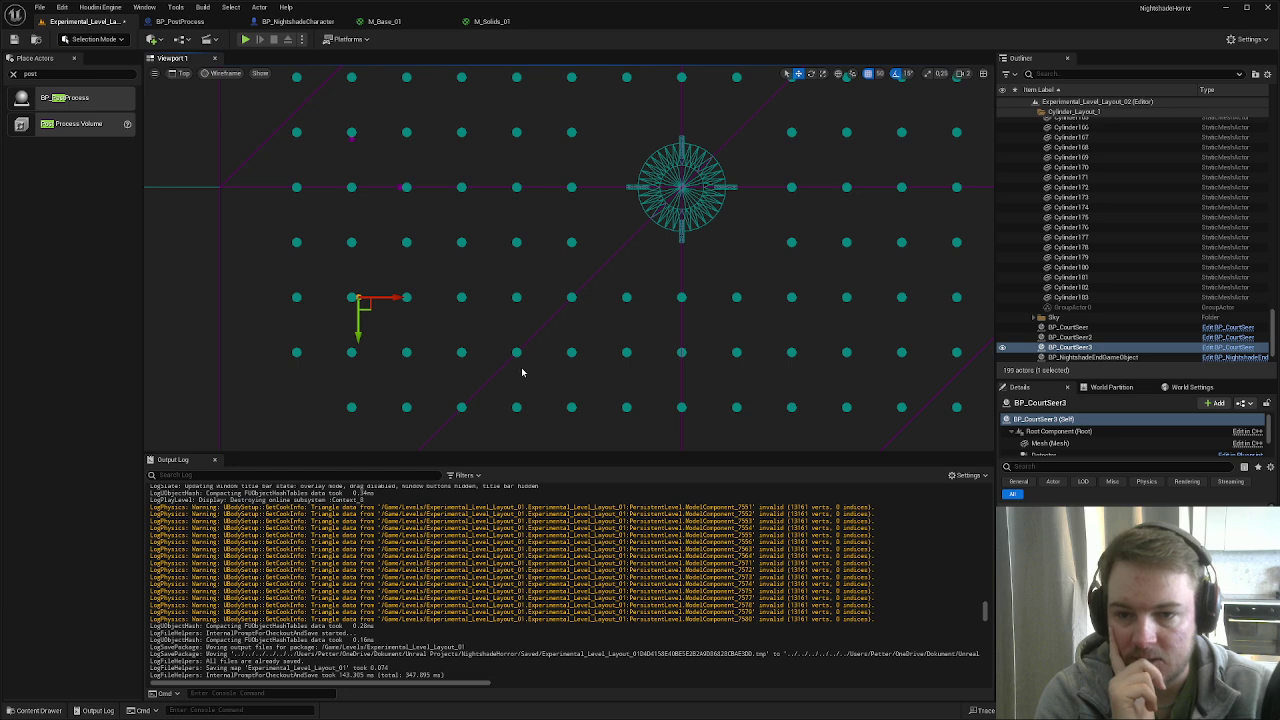
{"action": "right_click_drag", "start_coordinate": [520, 369], "coordinate": [494, 449]}
{"action": "scroll", "coordinate": [520, 400], "scroll_direction": "down", "scroll_amount": 3}
{"action": "right_click_drag", "start_coordinate": [520, 400], "coordinate": [523, 309]}
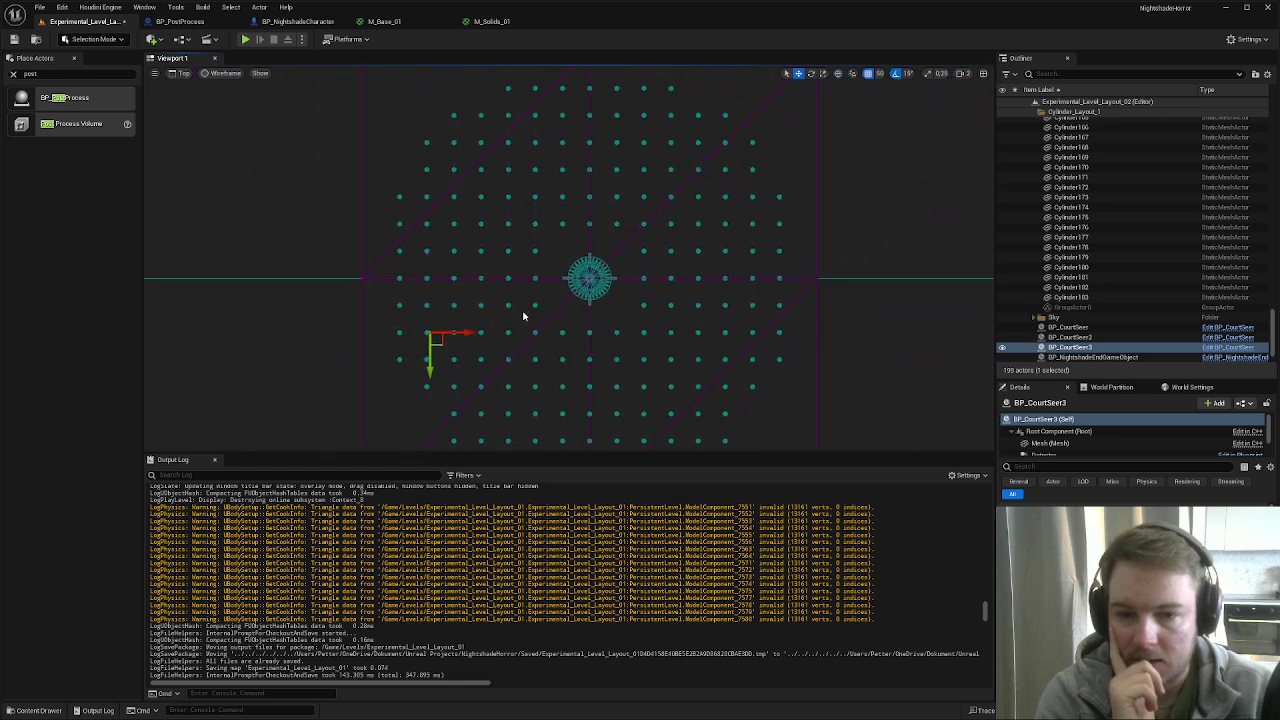
{"action": "scroll", "coordinate": [470, 310], "scroll_direction": "up", "scroll_amount": 3}
{"action": "right_click_drag", "start_coordinate": [440, 300], "coordinate": [557, 286]}
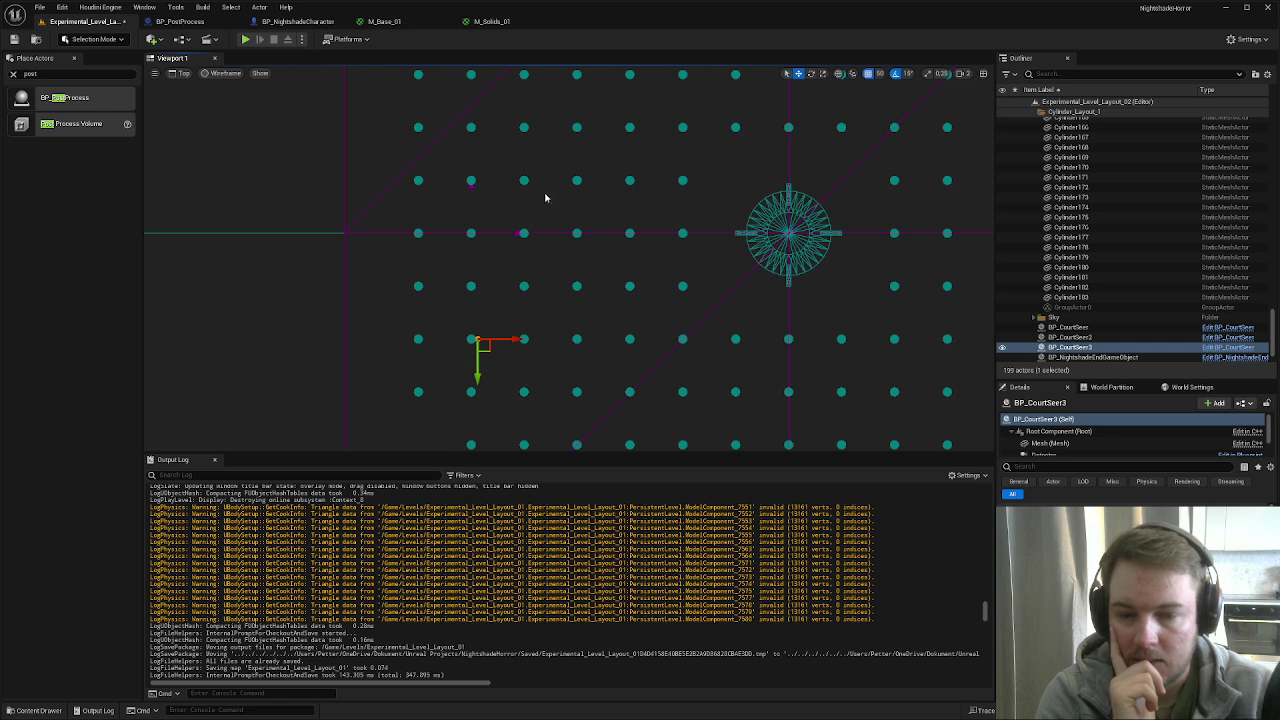
{"action": "right_click_drag", "start_coordinate": [530, 341], "coordinate": [514, 306]}
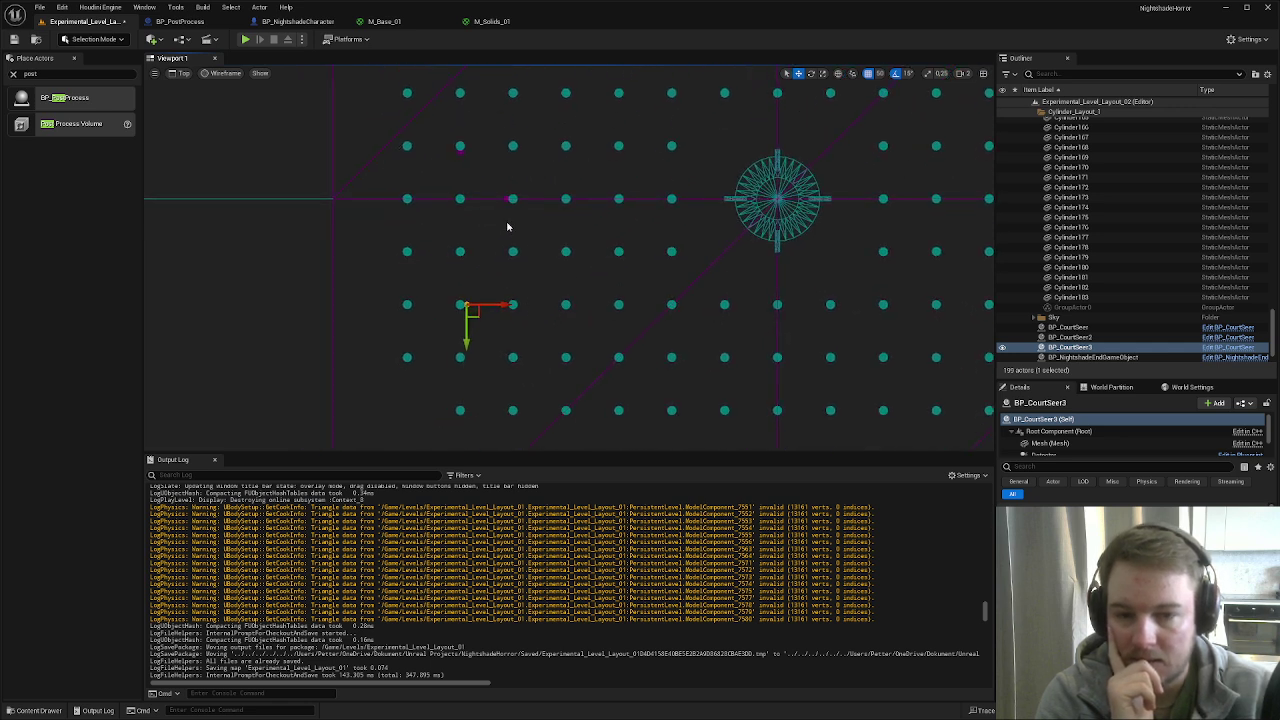
{"action": "right_click_drag", "start_coordinate": [509, 223], "coordinate": [574, 254]}
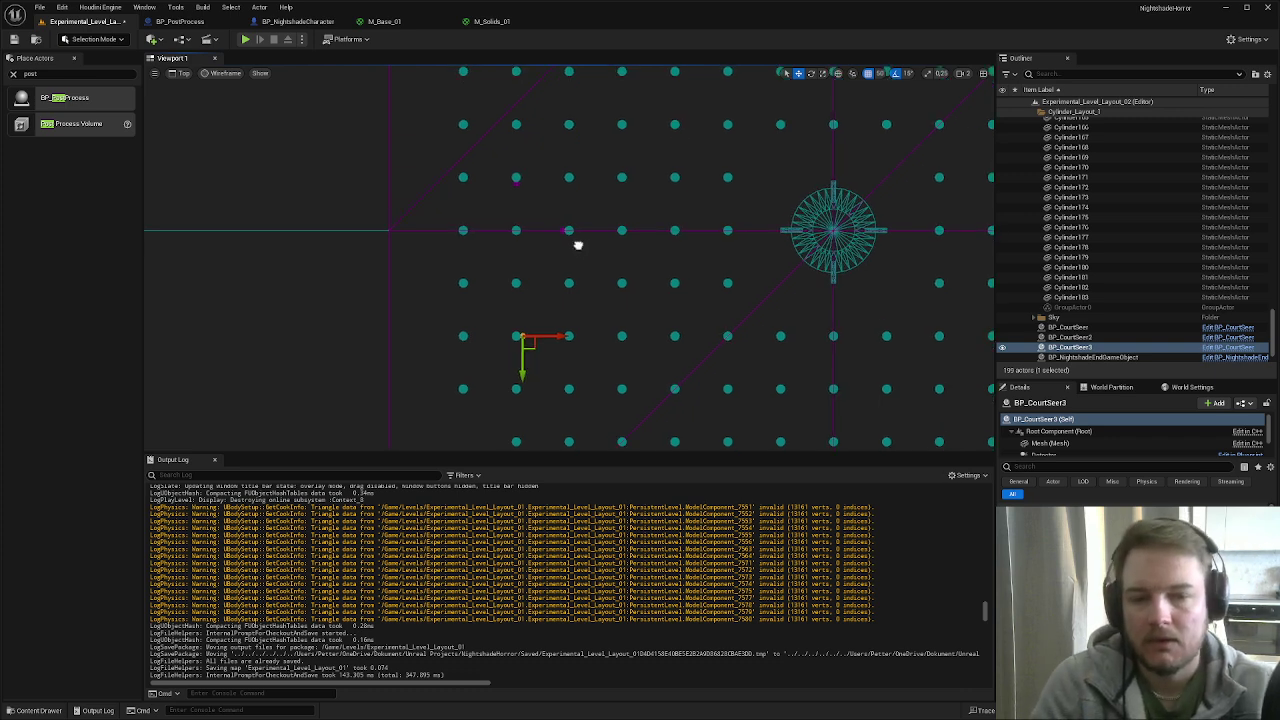
{"action": "scroll", "coordinate": [578, 250], "scroll_direction": "down", "scroll_amount": 3}
{"action": "scroll", "coordinate": [578, 250], "scroll_direction": "up", "scroll_amount": 1}
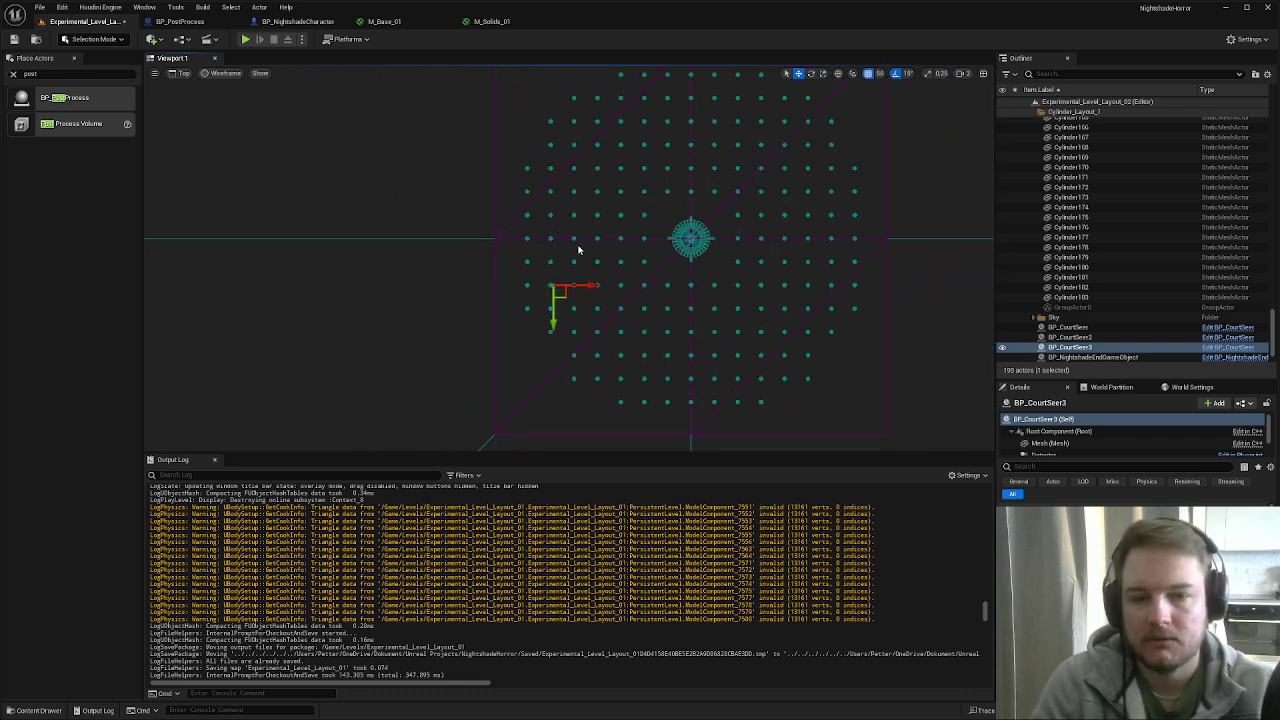
{"action": "scroll", "coordinate": [578, 250], "scroll_direction": "up", "scroll_amount": 2}
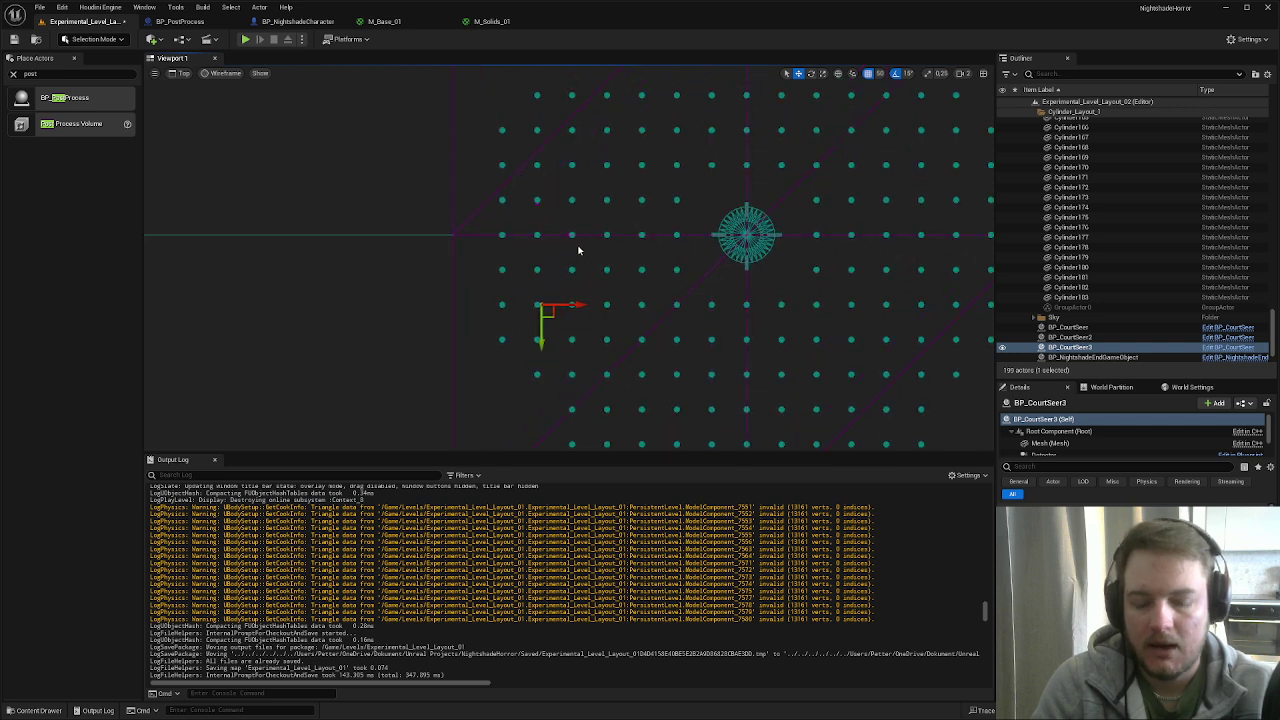
- Play-test the level full screen from the perspective view with the character's light switched on, and end the play session
{"action": "key", "text": "alt+g"}
{"action": "right_click_drag", "start_coordinate": [578, 252], "coordinate": [577, 247]}
{"action": "key", "text": "alt+h"}
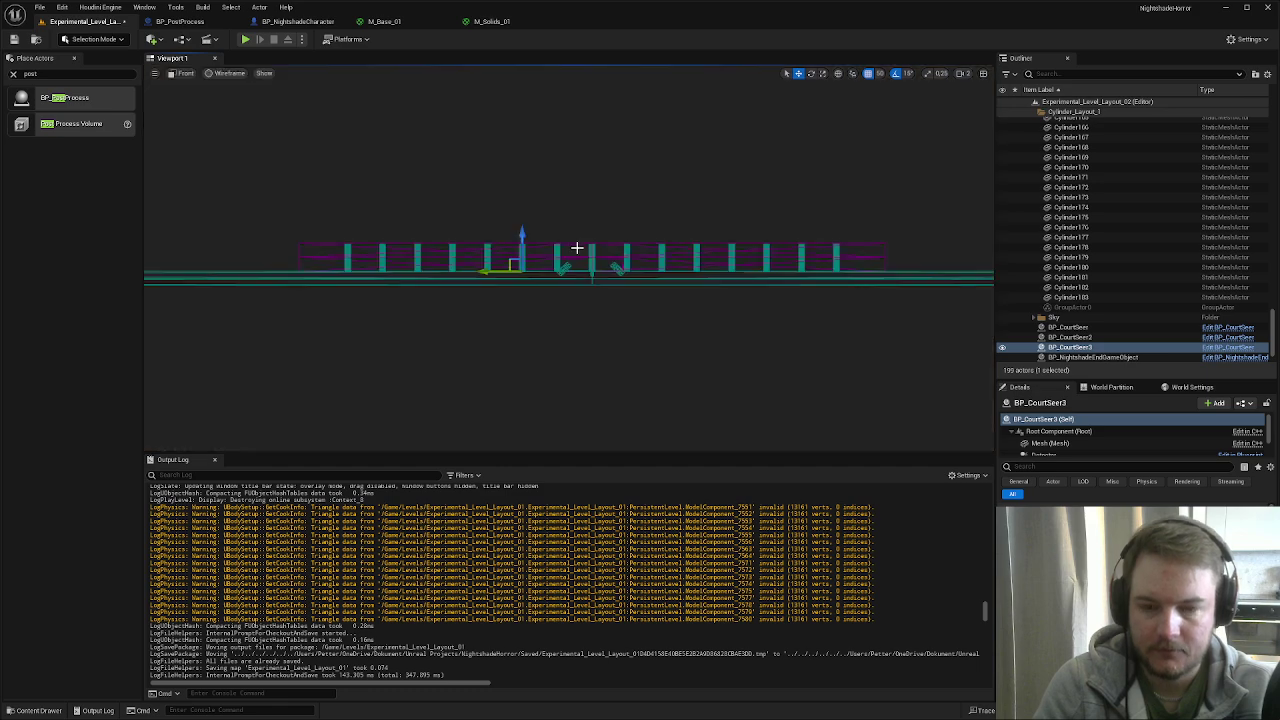
{"action": "key", "text": "alt+j"}
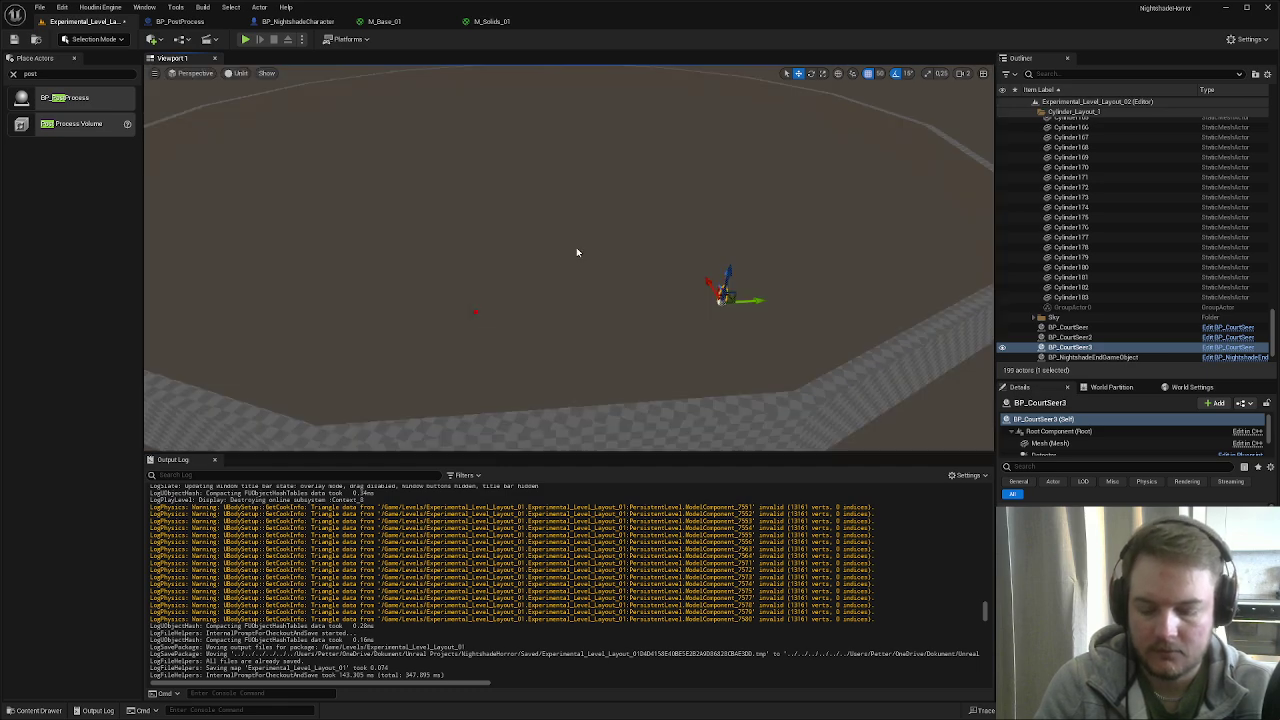
{"action": "key", "text": "alt+g"}
{"action": "right_click_drag", "start_coordinate": [576, 250], "coordinate": [576, 250]}
{"action": "key", "text": "alt+p"}
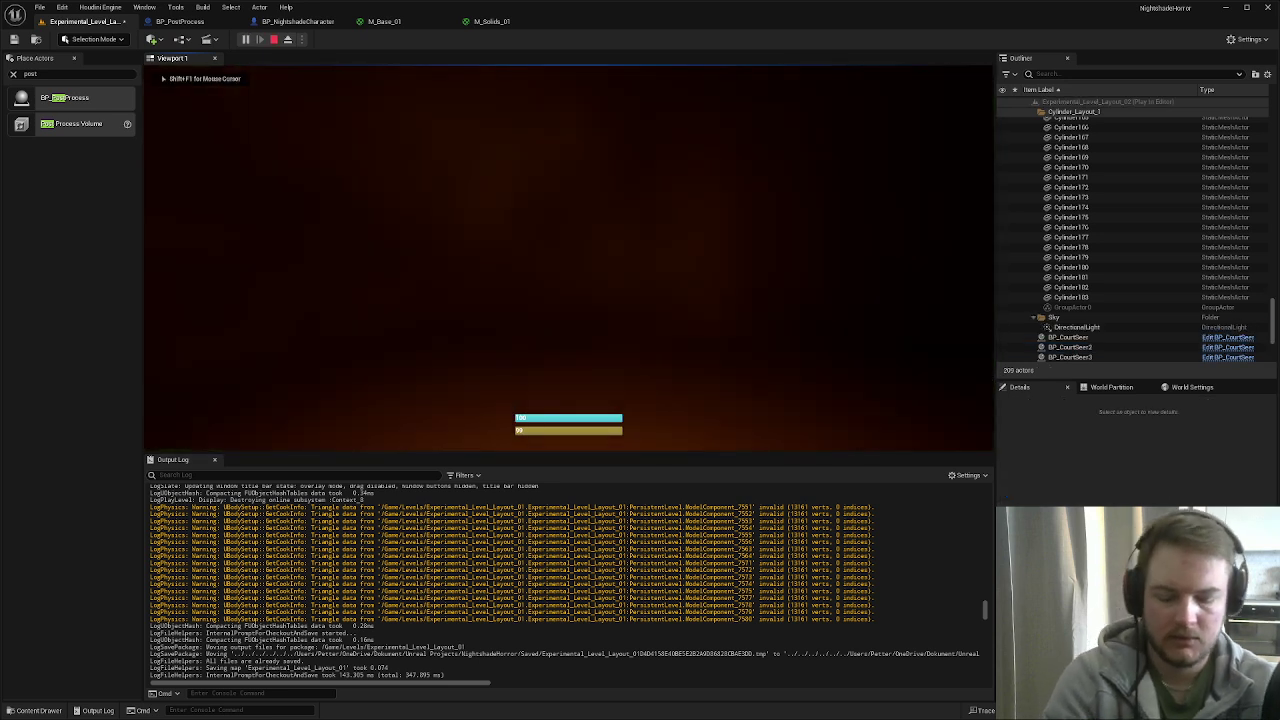
{"action": "key", "text": "shift+F1"}
{"action": "key", "text": "F11"}
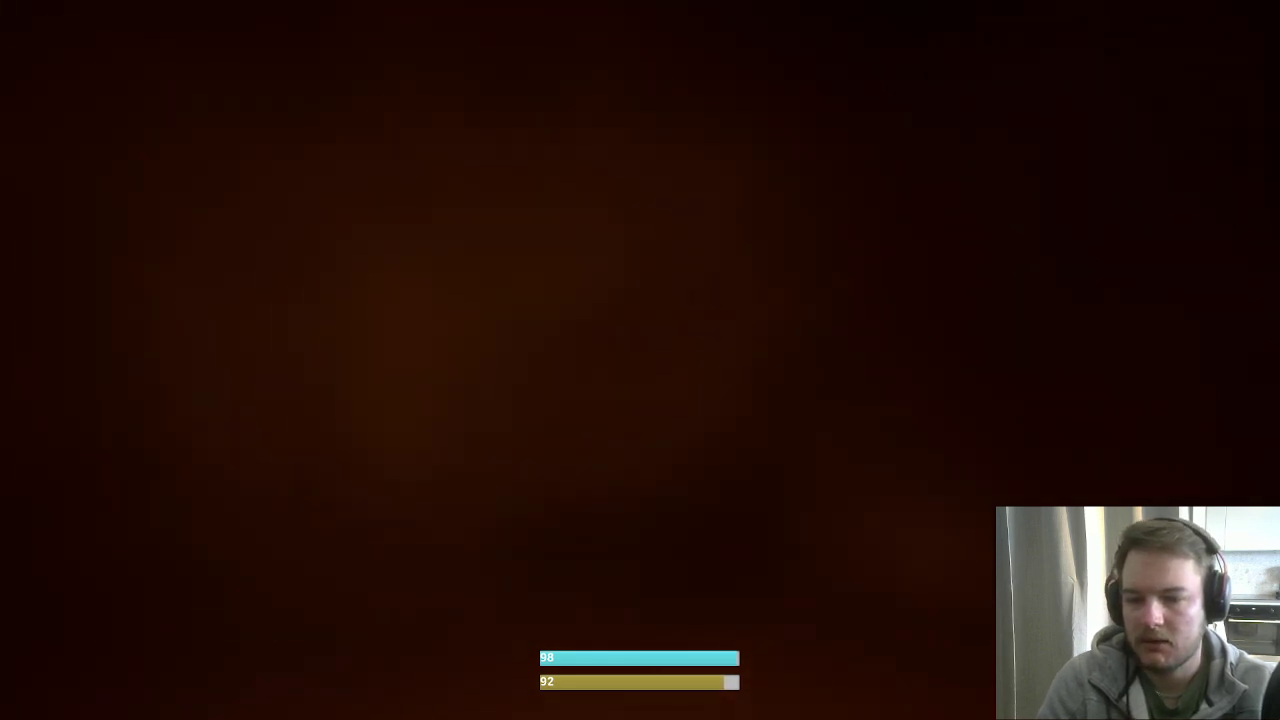
{"action": "key", "text": "f"}
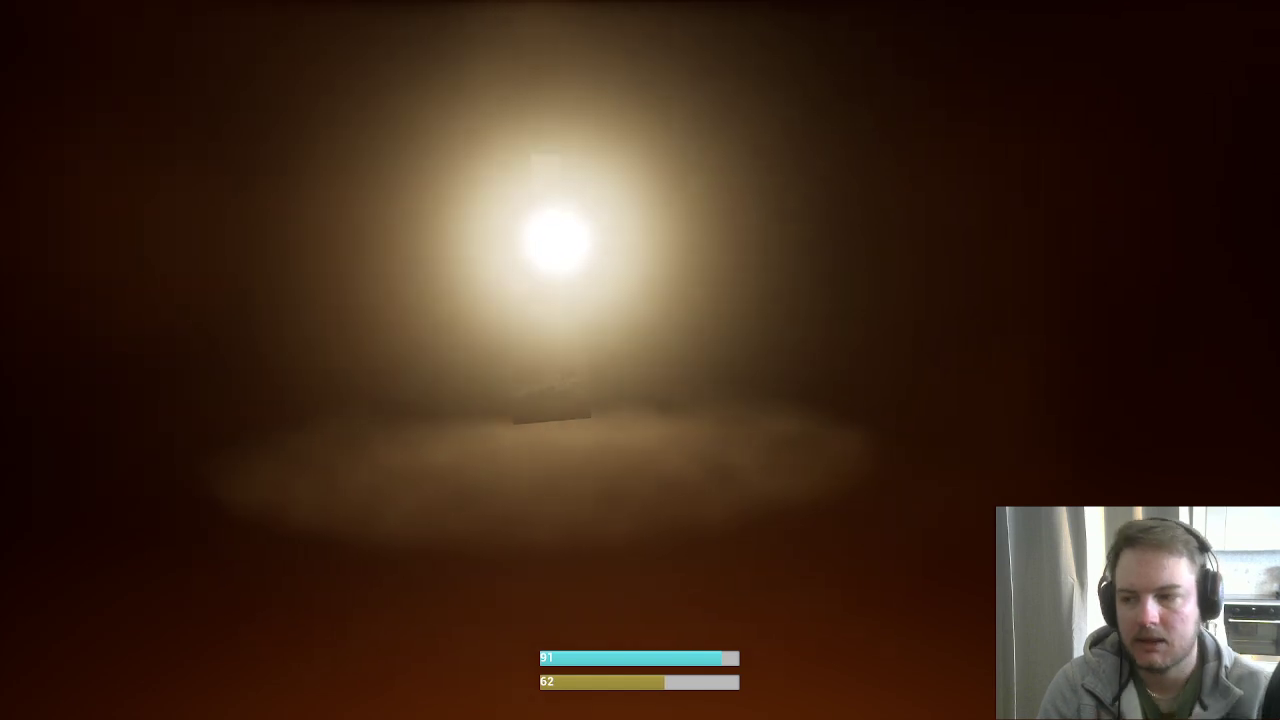
{"action": "key", "text": "Escape"}
- Examine the whole walled pillar arena and its three BP_CourtSeer enemies from above in the perspective view, restoring the normal editor layout
{"action": "key", "text": "s"}
{"action": "right_click_drag", "start_coordinate": [640, 360], "coordinate": [675, 398]}
{"action": "key", "text": "s"}
{"action": "key", "text": "a"}
{"action": "key", "text": "w"}
{"action": "key", "text": "s"}
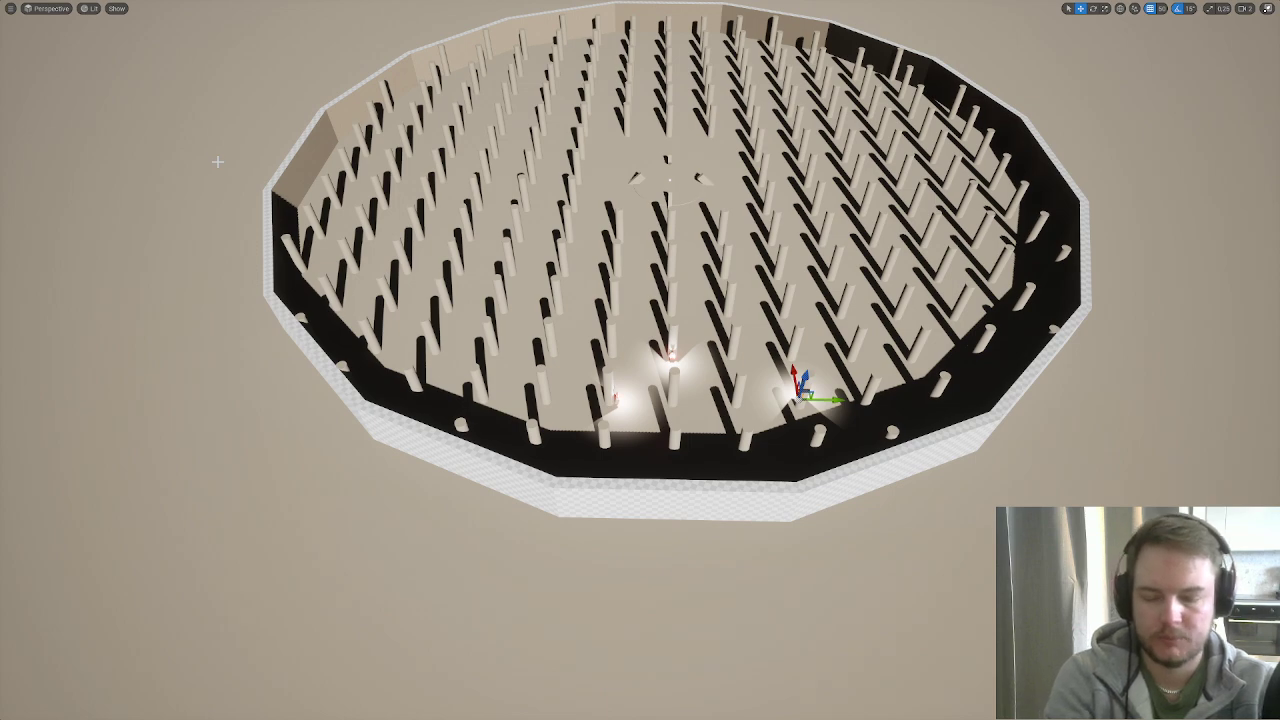
{"action": "key", "text": "F11"}
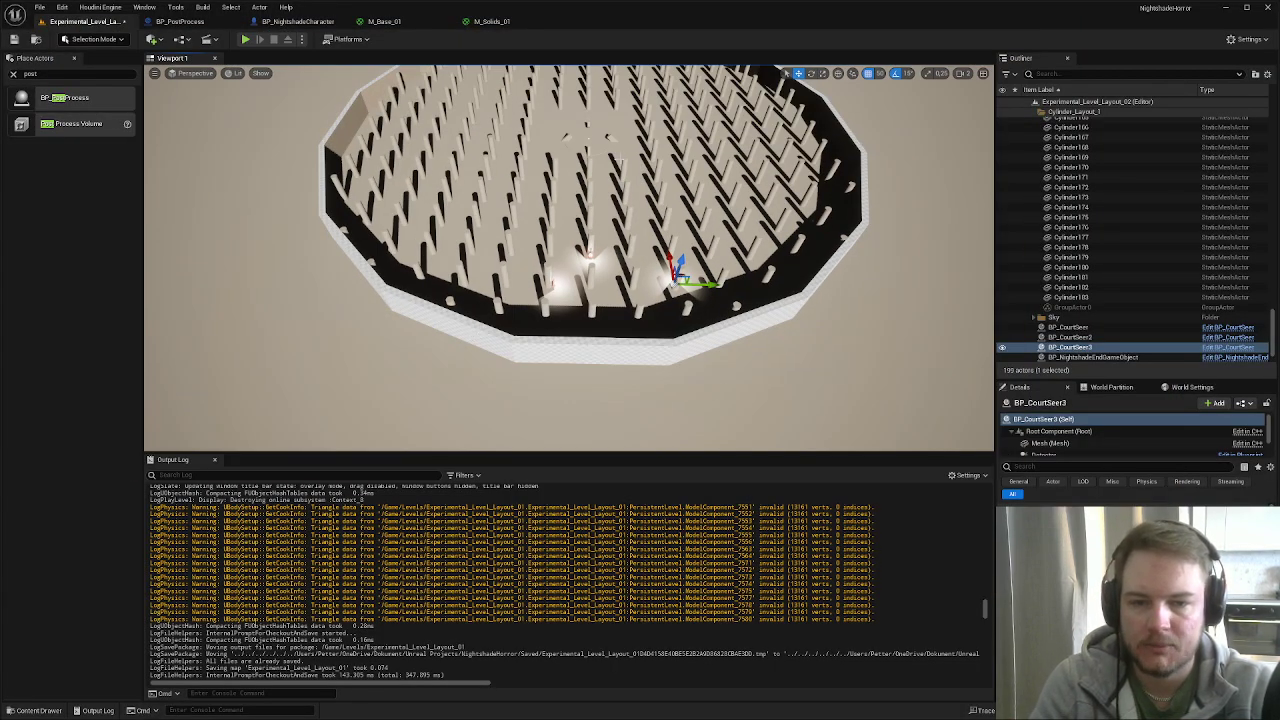
{"action": "key", "text": "w"}
{"action": "right_click_drag", "start_coordinate": [621, 159], "coordinate": [527, 154]}
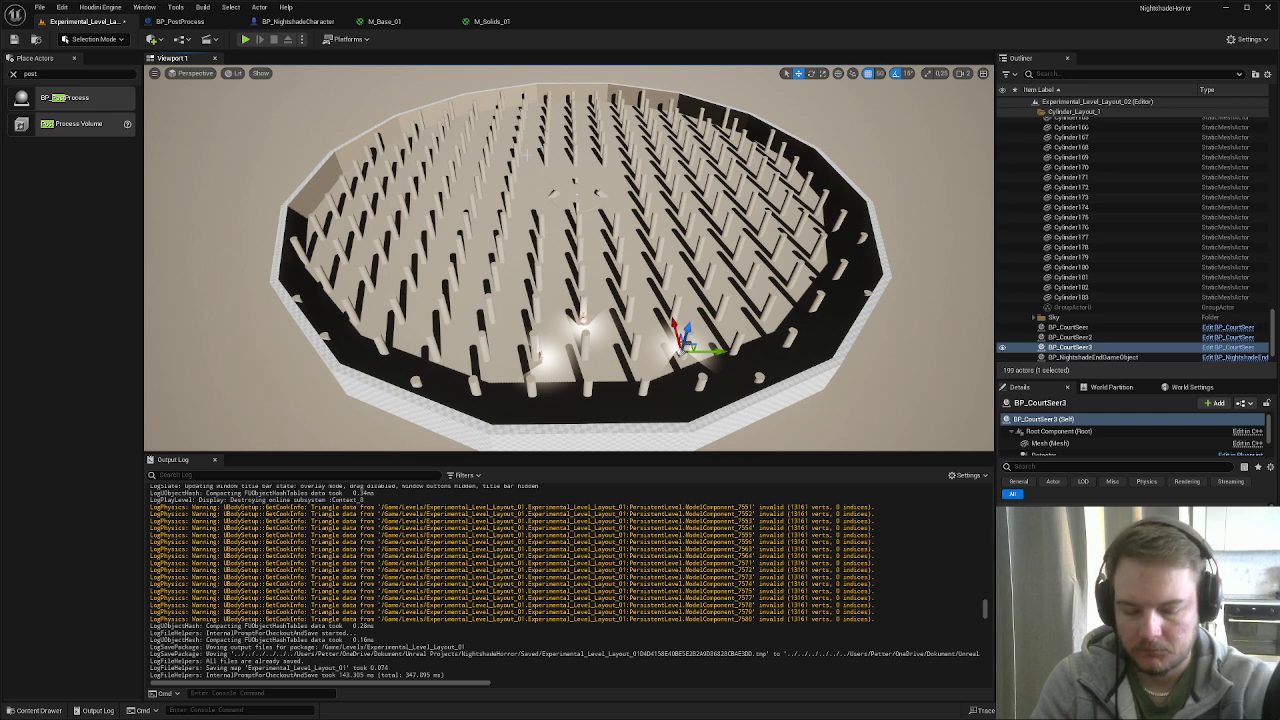
- Add a cube from the placeable actors to the pillar area beside the central circular structure in the top view
{"action": "key", "text": "alt+j"}
{"action": "scroll", "coordinate": [529, 157], "scroll_direction": "down", "scroll_amount": 2}
{"action": "scroll", "coordinate": [486, 177], "scroll_direction": "up", "scroll_amount": 4}
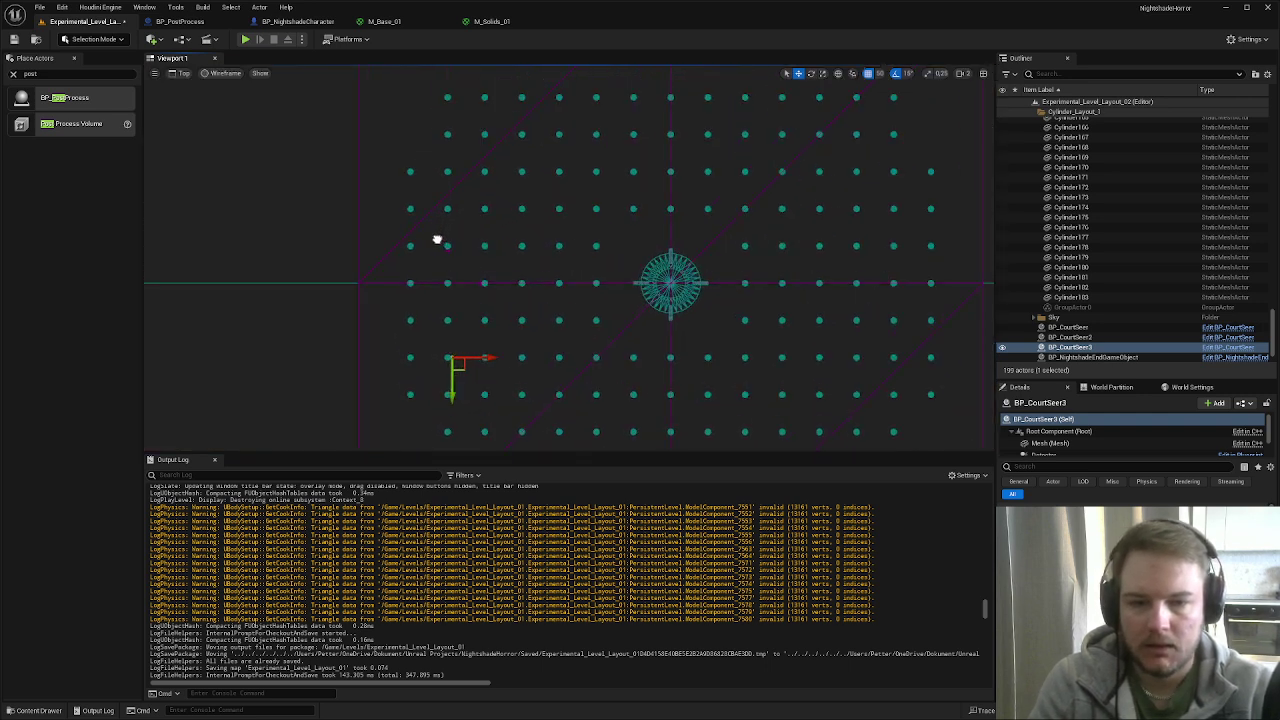
{"action": "left_click", "coordinate": [55, 74]}
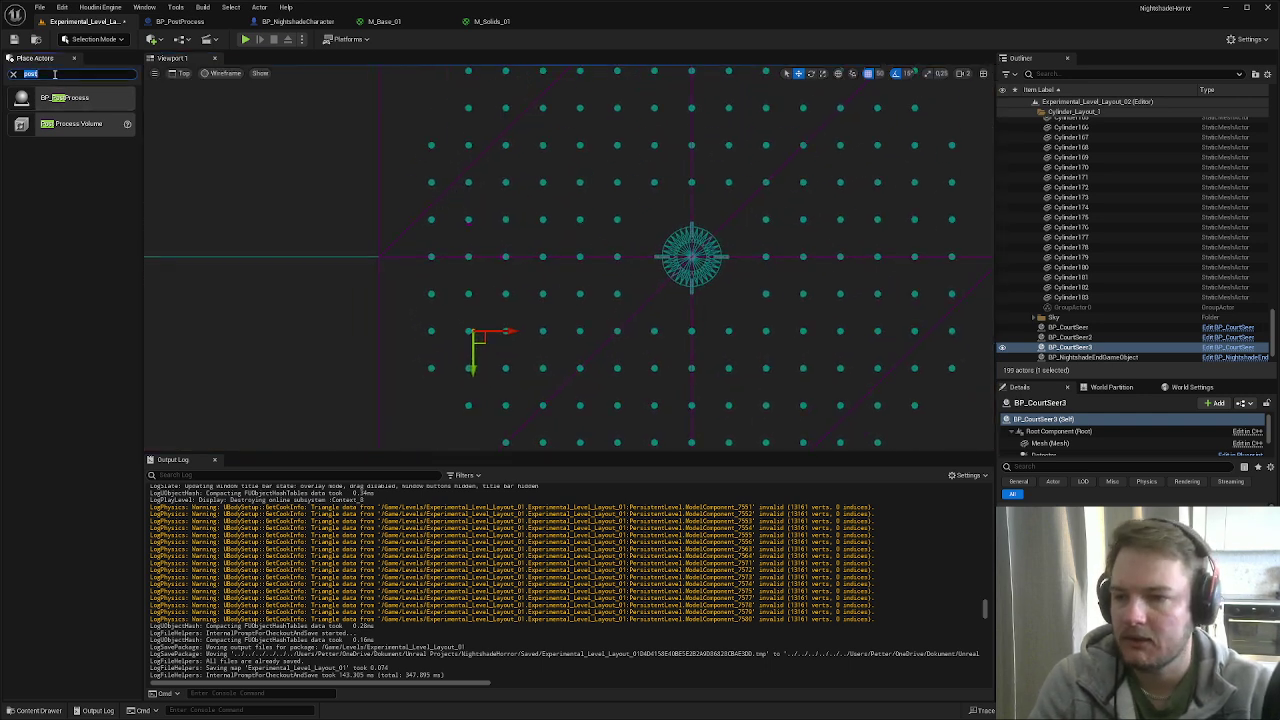
{"action": "type", "text": "cube"}
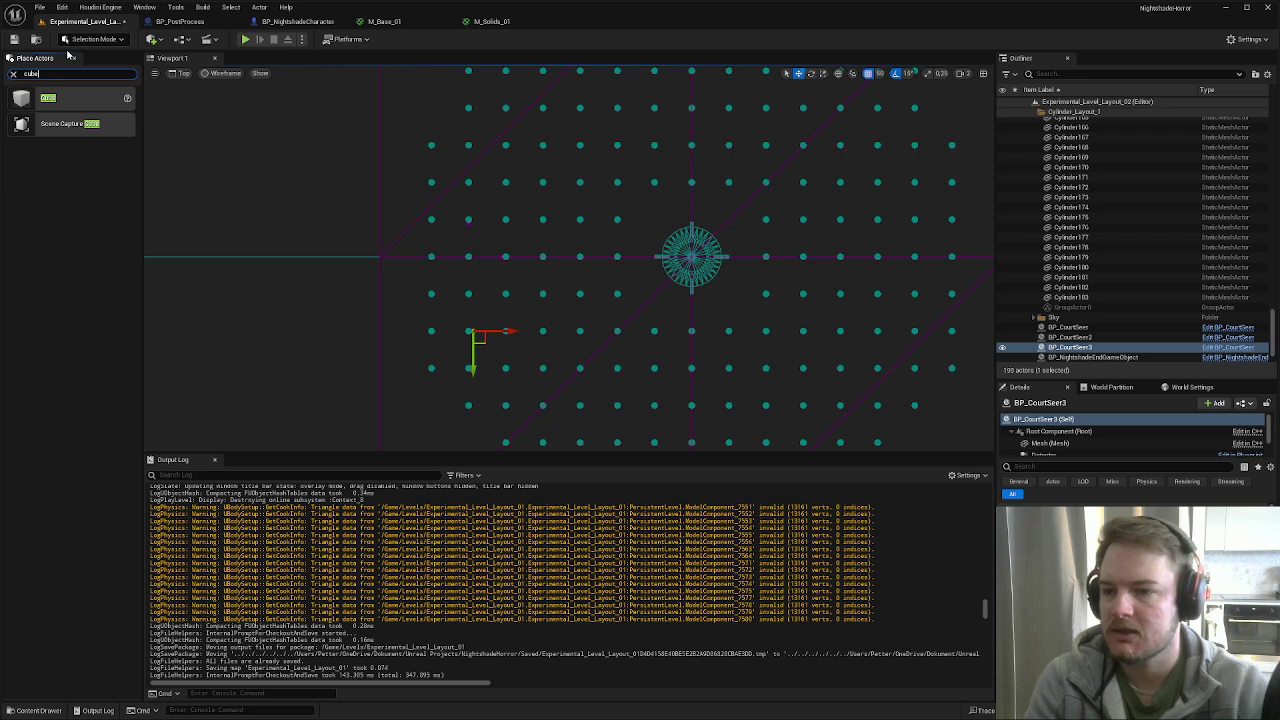
{"action": "left_click_drag", "start_coordinate": [486, 127], "coordinate": [600, 205]}
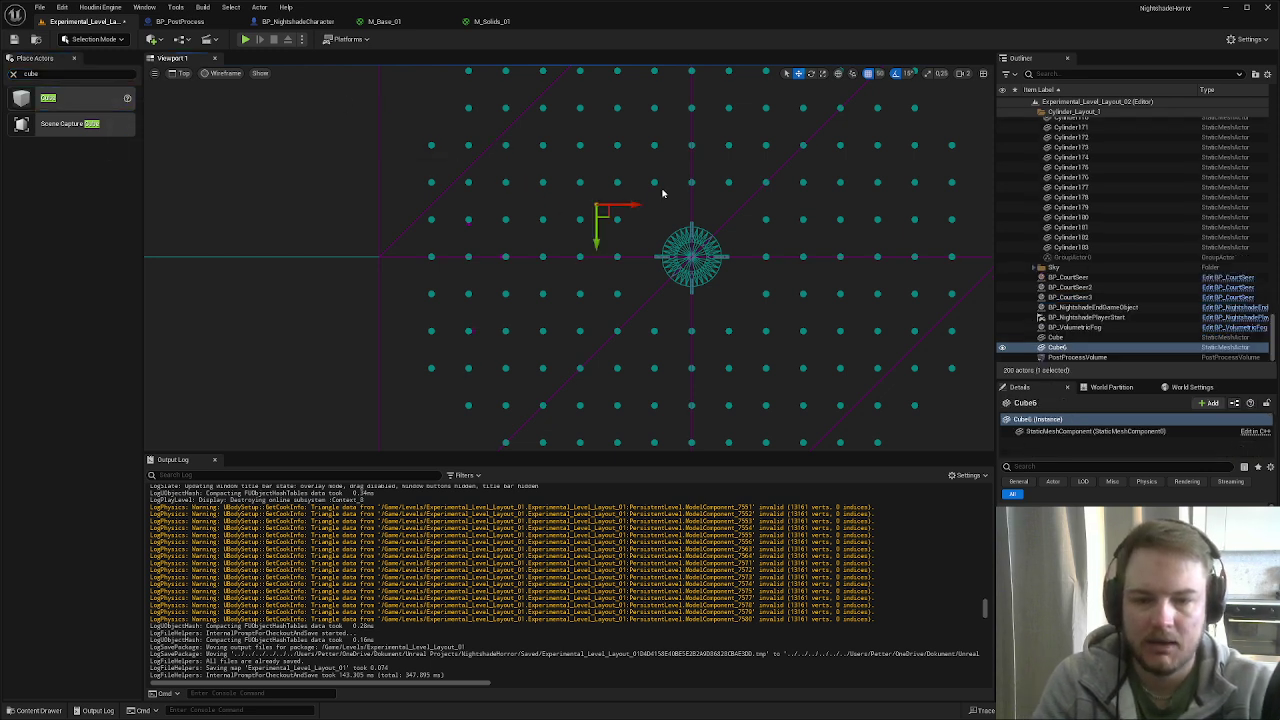
- Move the new cube between two pillar rows, just below a pillar of the upper row
{"action": "scroll", "coordinate": [688, 204], "scroll_direction": "up", "scroll_amount": 1}
{"action": "scroll", "coordinate": [688, 205], "scroll_direction": "up", "scroll_amount": 1}
{"action": "right_click_drag", "start_coordinate": [688, 205], "coordinate": [719, 180]}
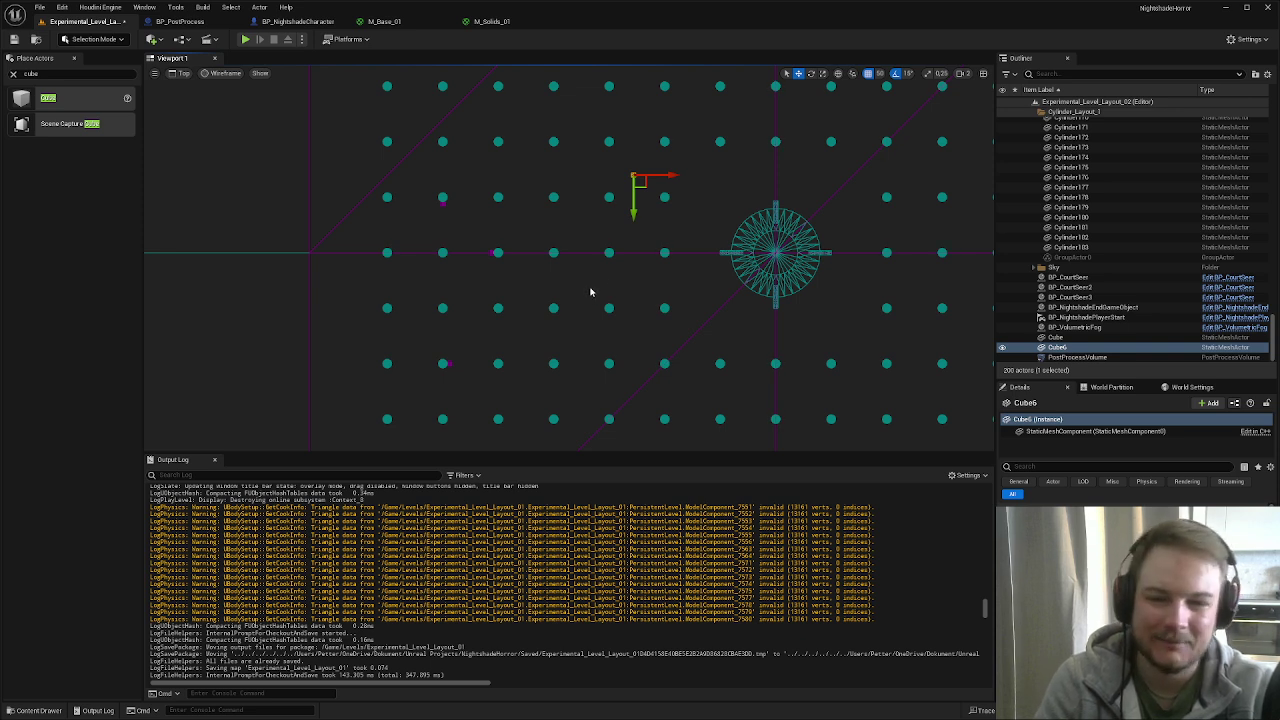
{"action": "right_click_drag", "start_coordinate": [591, 289], "coordinate": [655, 317]}
{"action": "scroll", "coordinate": [740, 250], "scroll_direction": "up", "scroll_amount": 4}
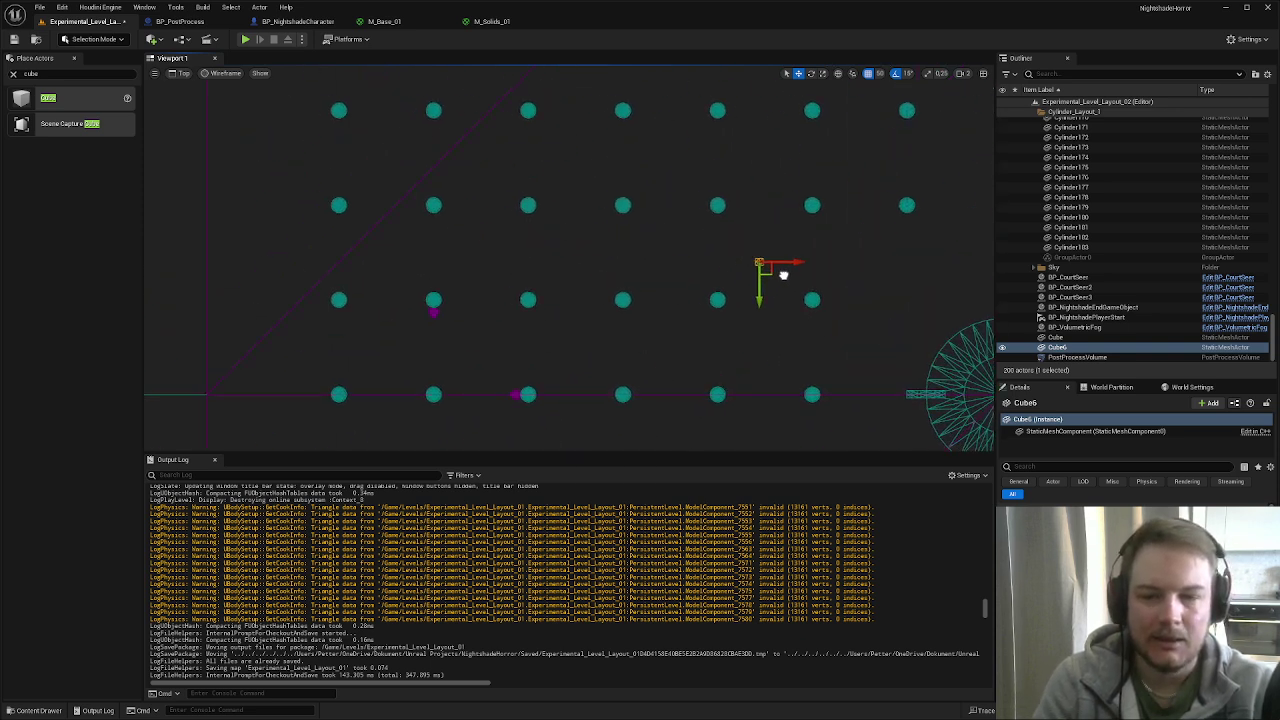
{"action": "left_click_drag", "start_coordinate": [760, 265], "coordinate": [693, 215]}
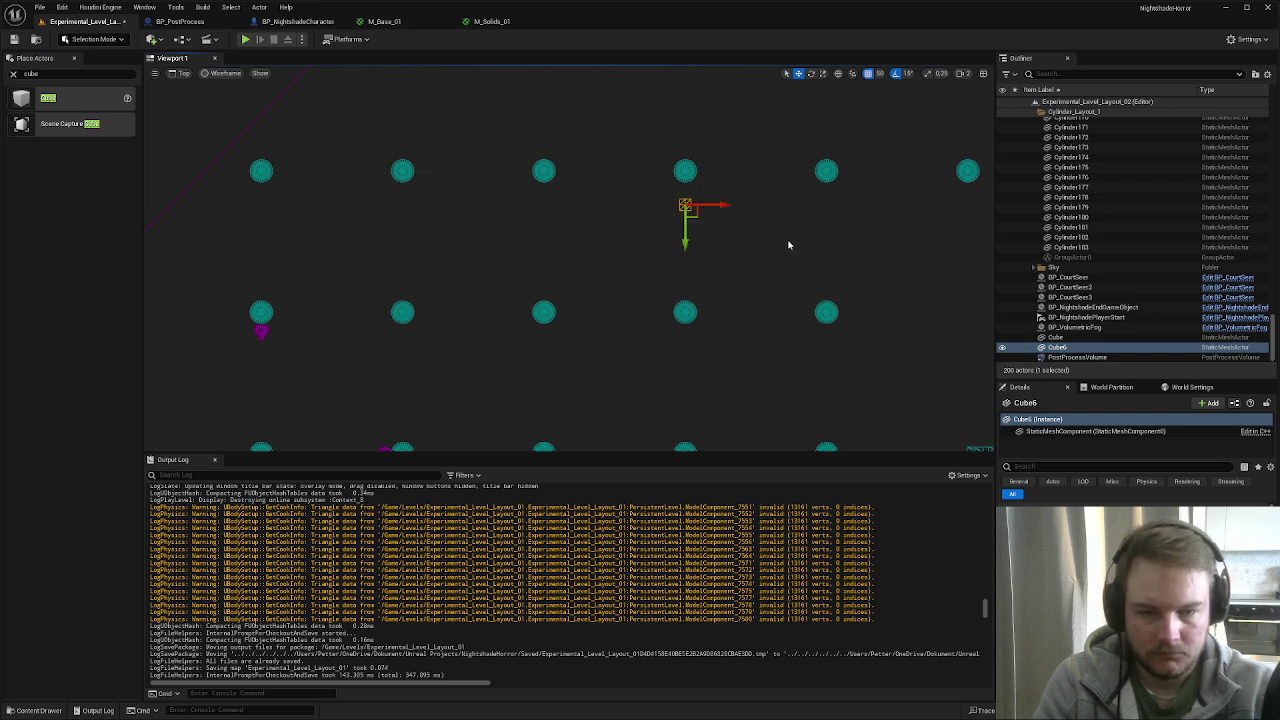
- Scale the cube along the X axis into a long thin wall running between the pillar rows
{"action": "scroll", "coordinate": [786, 265], "scroll_direction": "down", "scroll_amount": 5}
{"action": "key", "text": "r"}
{"action": "left_click_drag", "start_coordinate": [645, 221], "coordinate": [841, 221]}
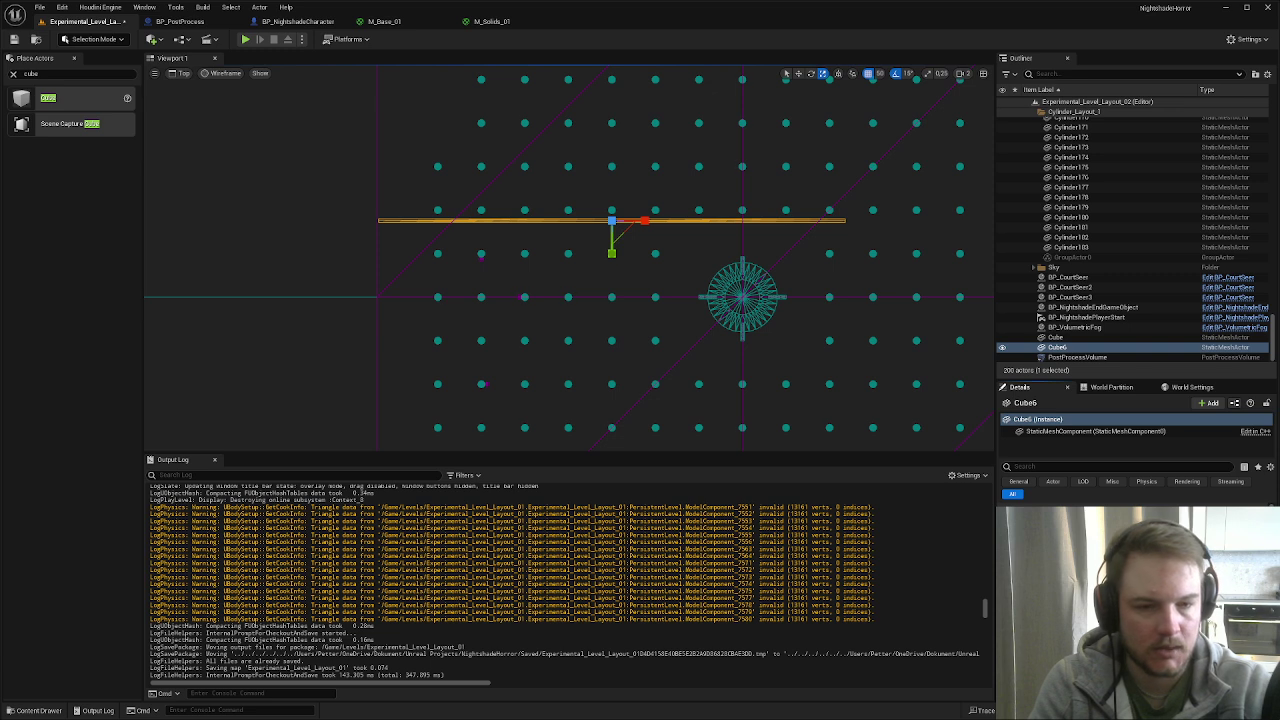
{"action": "key", "text": "Return"}
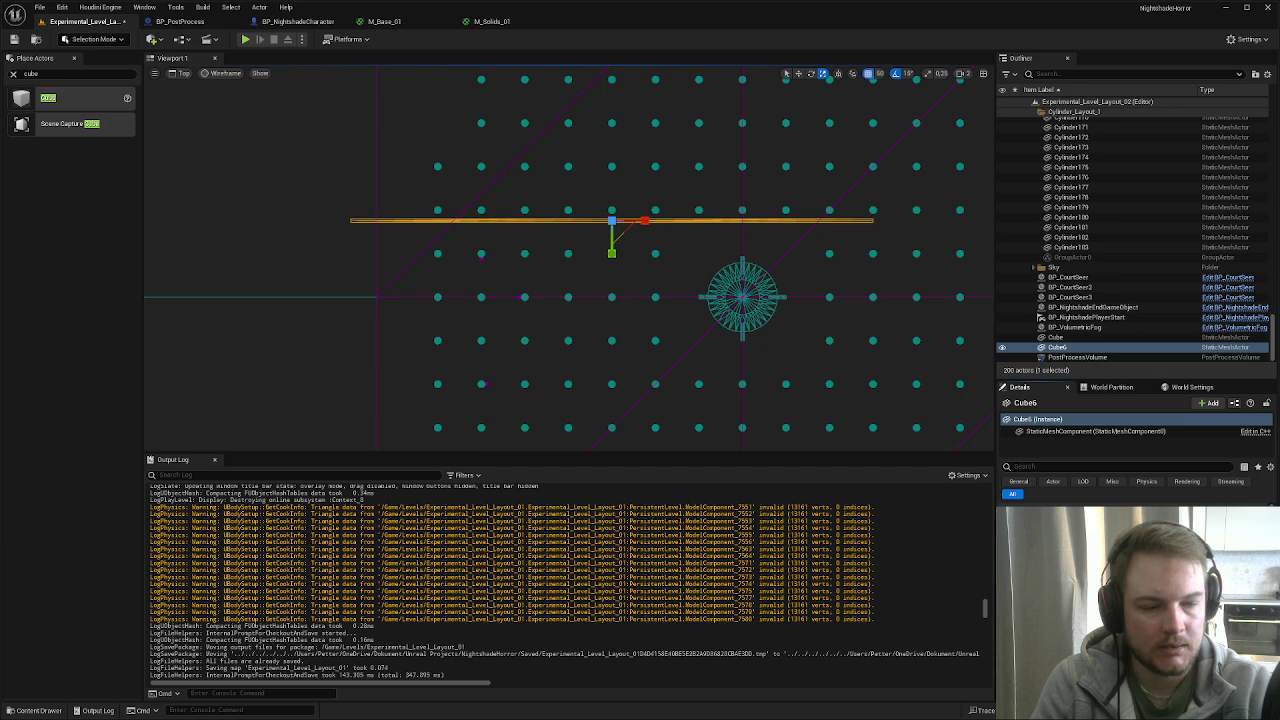
- Examine the long wall among the pillars and across the whole arena in the perspective view, keeping the wall selected
{"action": "right_click_drag", "start_coordinate": [741, 359], "coordinate": [697, 240]}
{"action": "key", "text": "alt+g"}
{"action": "left_click", "coordinate": [697, 240]}
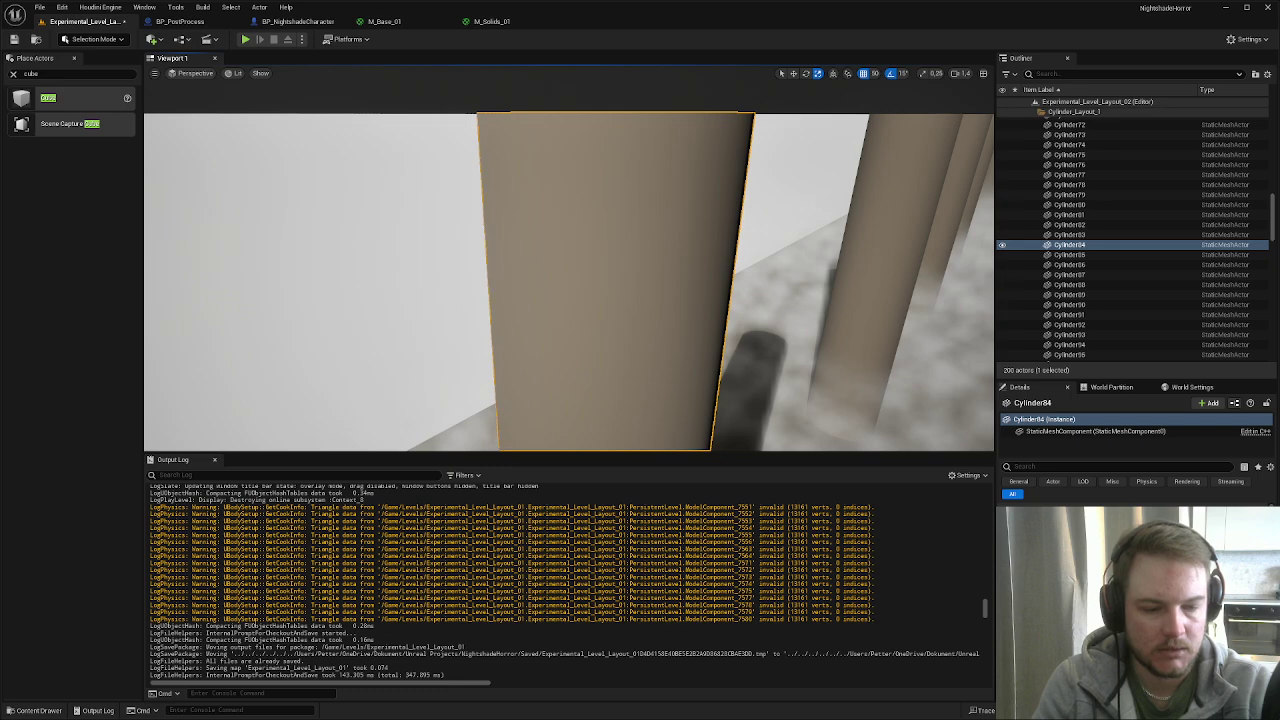
{"action": "key", "text": "ctrl+space"}
{"action": "left_click", "coordinate": [440, 97]}
{"action": "key", "text": "ctrl+z"}
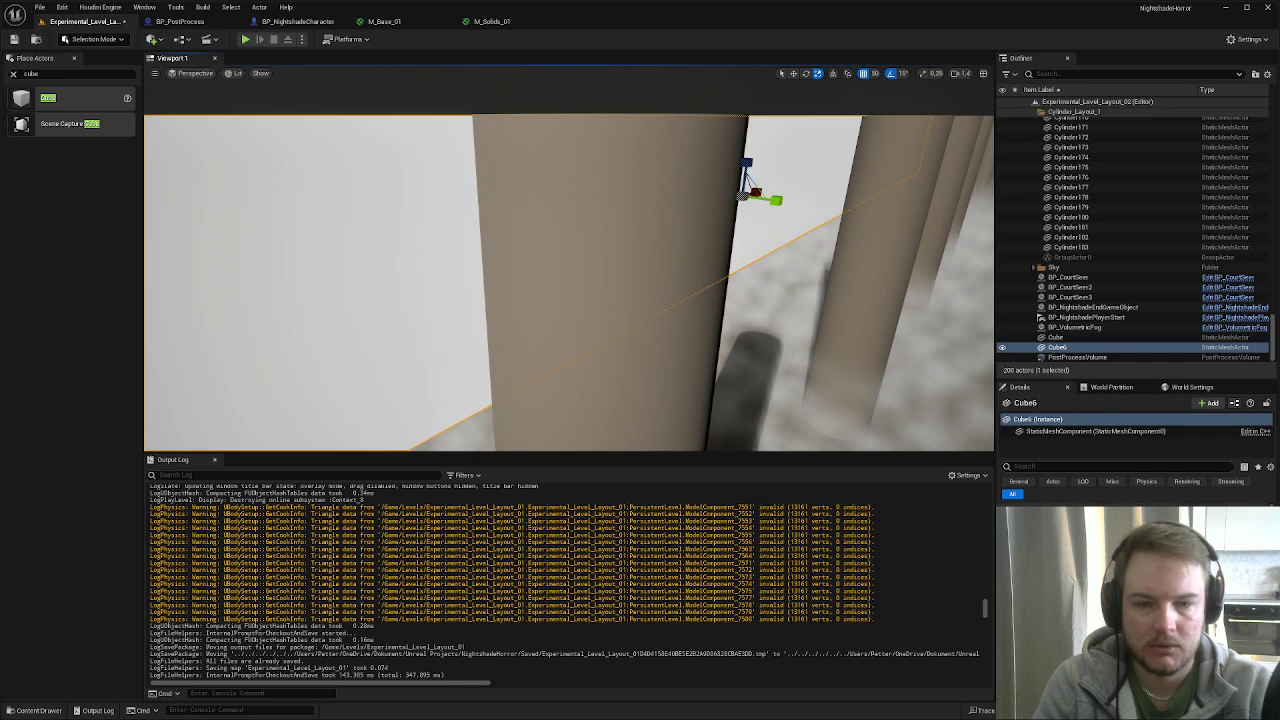
{"action": "key", "text": "f"}
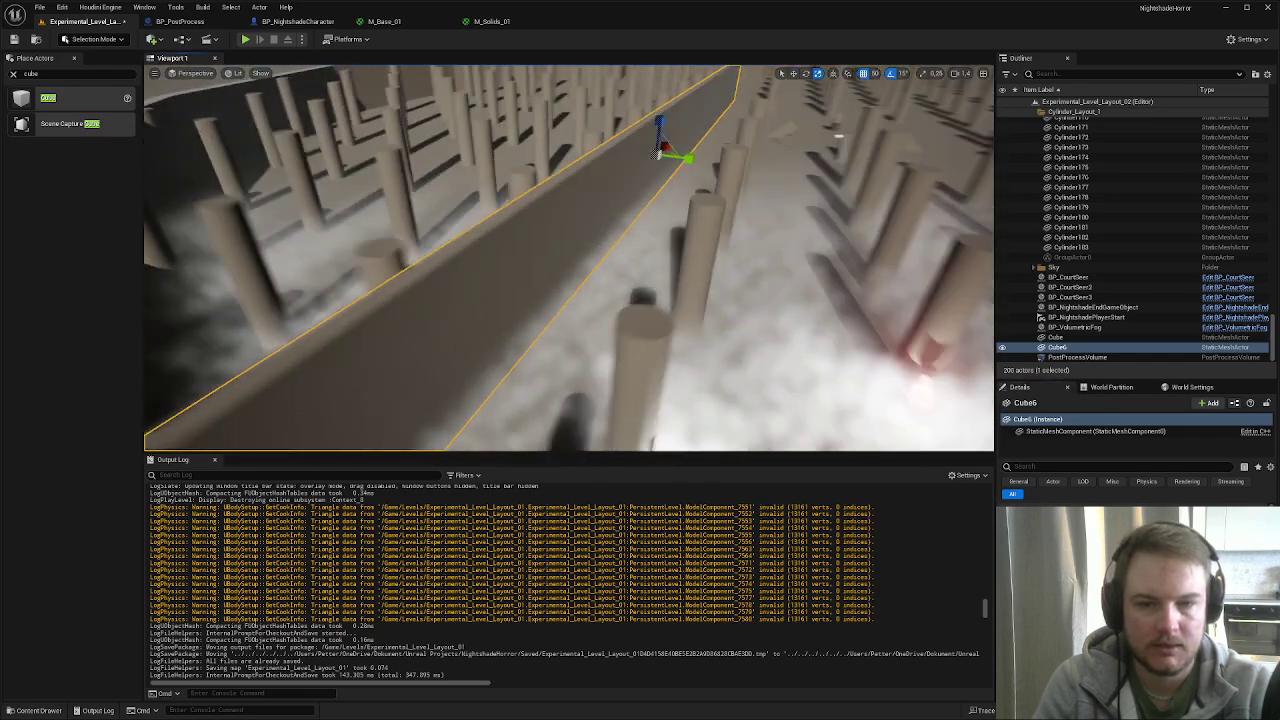
{"action": "right_click_drag", "start_coordinate": [719, 266], "coordinate": [719, 266]}
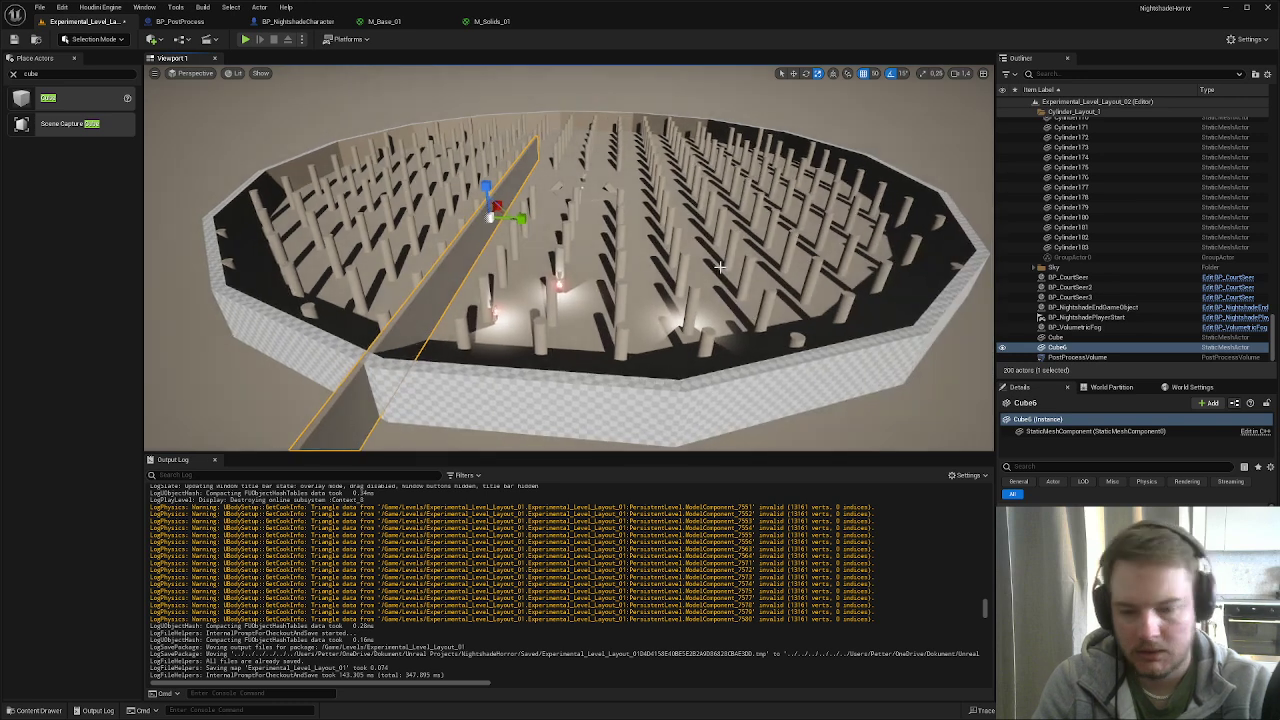
- Slide the long wall along X in the top view so its outer end lines up with the arena's boundary
{"action": "key", "text": "alt+j"}
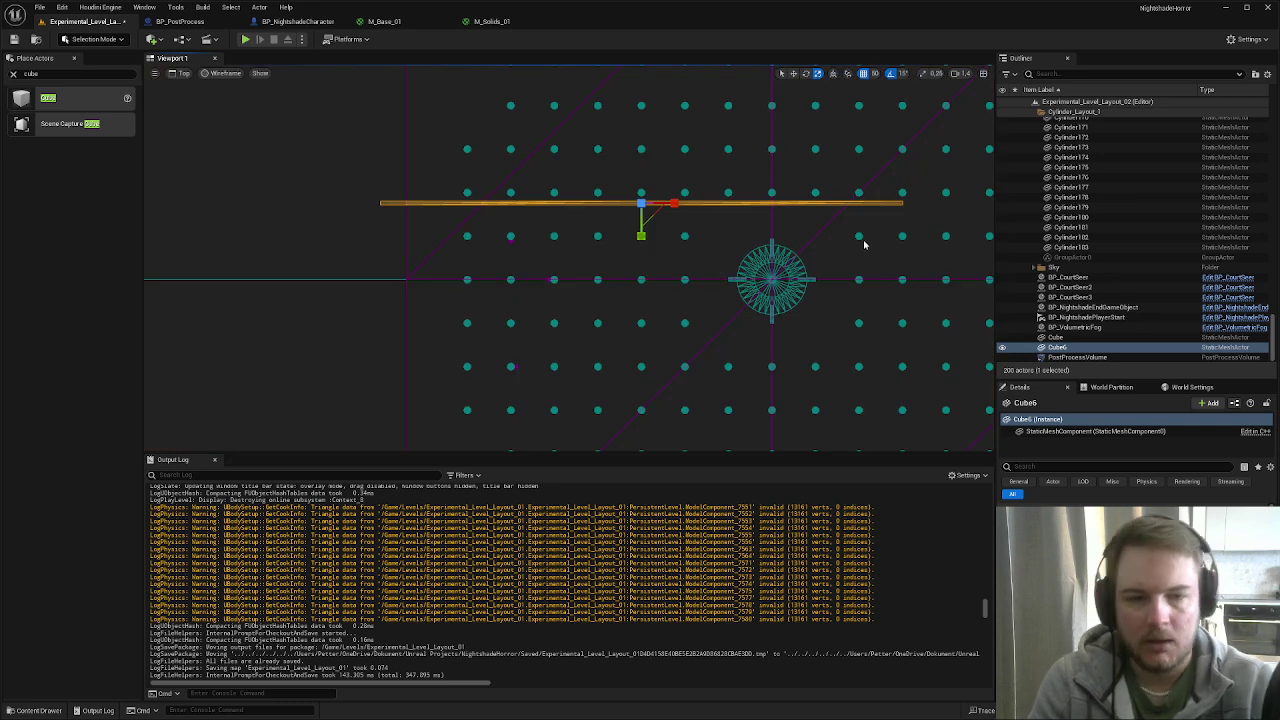
{"action": "scroll", "coordinate": [865, 244], "scroll_direction": "up", "scroll_amount": 3}
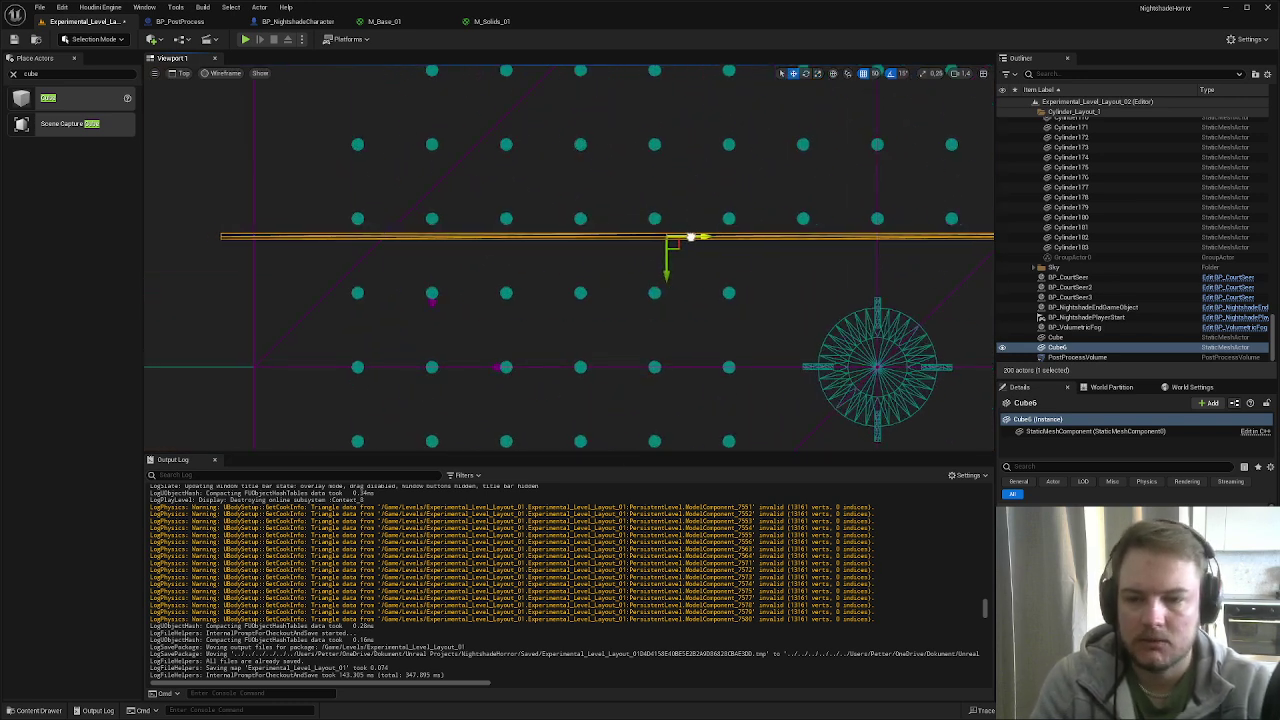
{"action": "left_click_drag", "start_coordinate": [691, 237], "coordinate": [728, 235]}
{"action": "scroll", "coordinate": [770, 252], "scroll_direction": "down", "scroll_amount": 3}
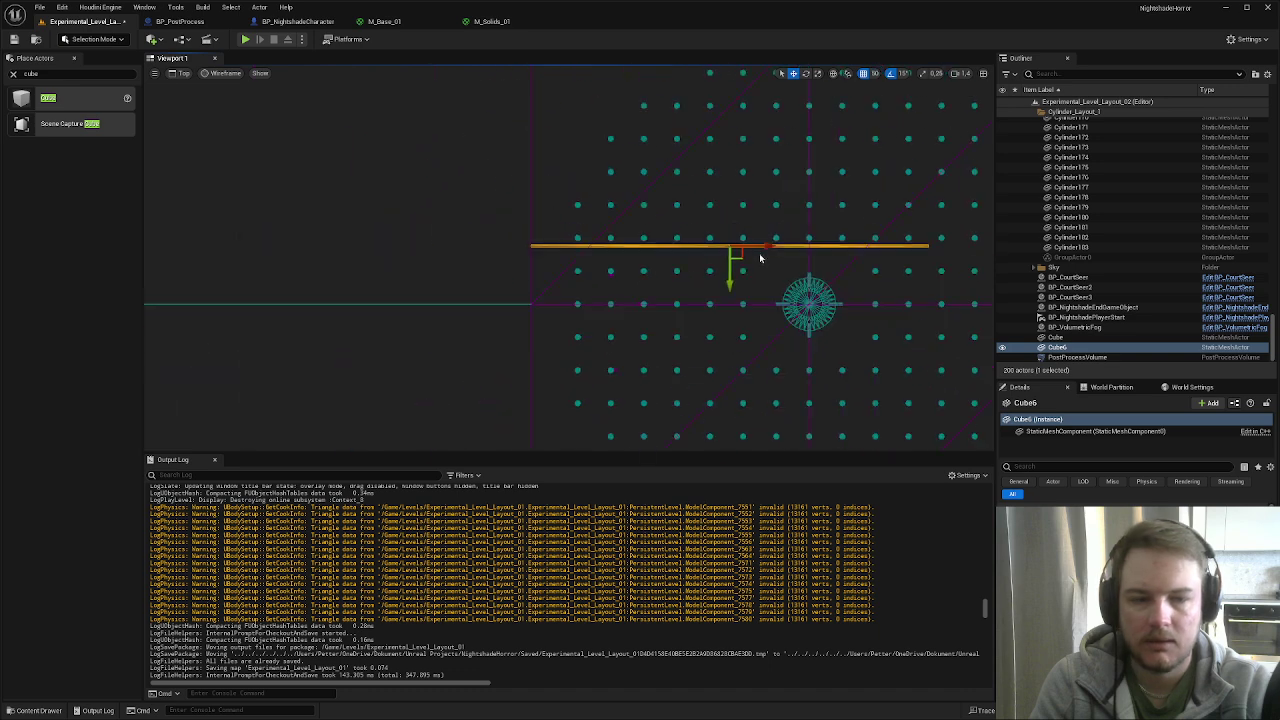
{"action": "right_click_drag", "start_coordinate": [760, 259], "coordinate": [673, 171]}
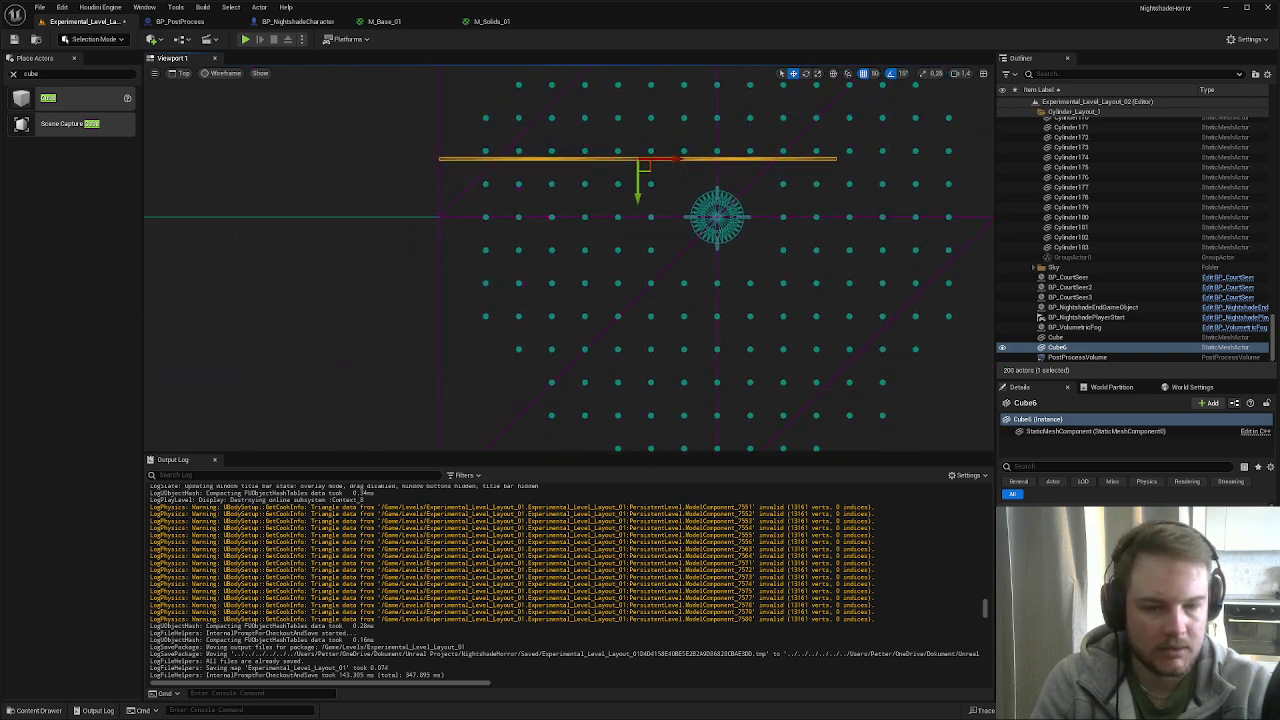
- Duplicate the long wall to the opposite side of the central structure, enclosing three pillar rows between the two walls
{"action": "left_click_drag", "start_coordinate": [638, 190], "coordinate": [638, 354], "text": "alt"}
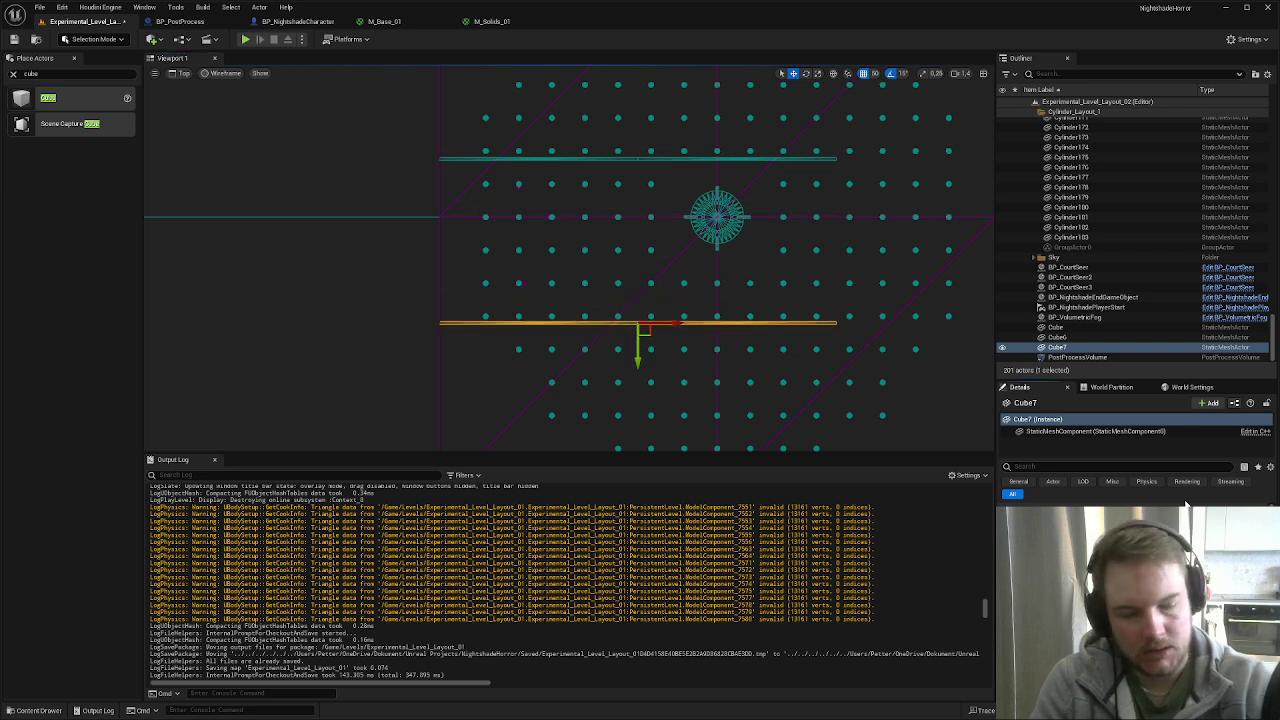
{"action": "key", "text": "ctrl+z"}
{"action": "right_click_drag", "start_coordinate": [992, 194], "coordinate": [926, 224]}
{"action": "scroll", "coordinate": [716, 244], "scroll_direction": "up", "scroll_amount": 1}
{"action": "scroll", "coordinate": [760, 243], "scroll_direction": "up", "scroll_amount": 2}
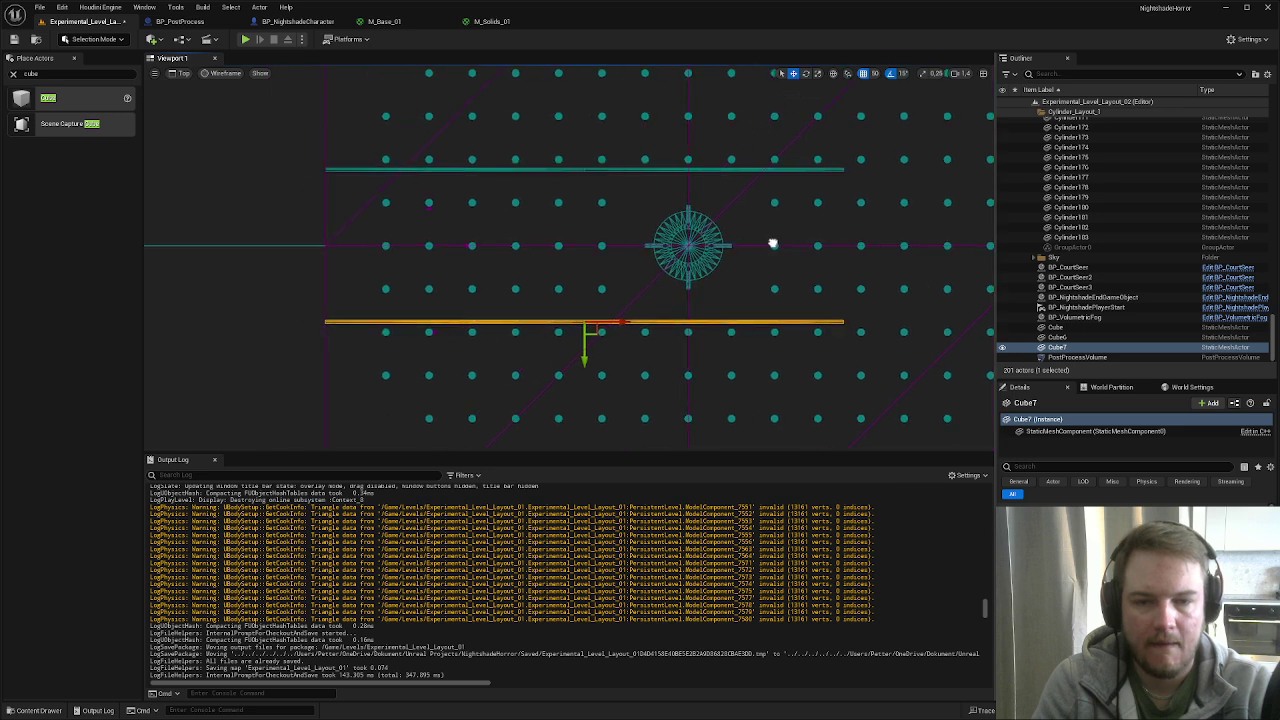
- Duplicate the wall again, rotate the copy 90 degrees and move it just past the central structure as an end wall
{"action": "left_click_drag", "start_coordinate": [587, 360], "coordinate": [586, 283], "text": "alt"}
{"action": "key", "text": "e"}
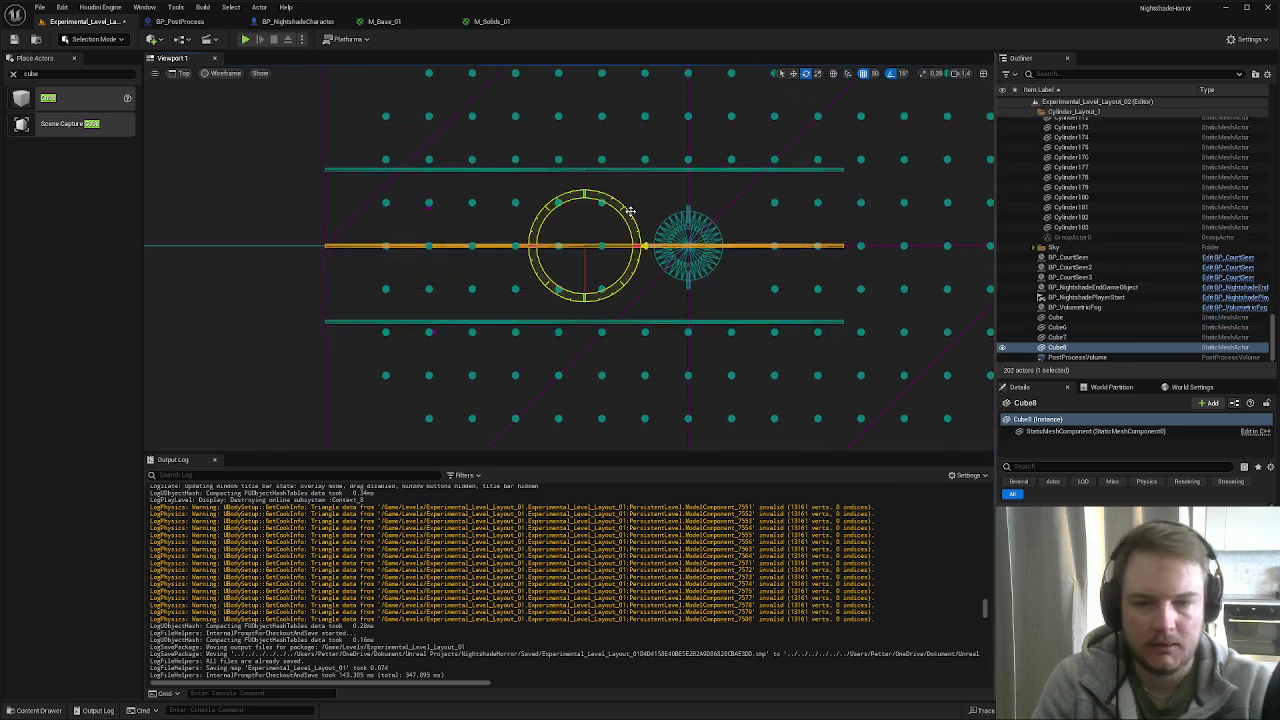
{"action": "left_click_drag", "start_coordinate": [650, 228], "coordinate": [800, 257]}
{"action": "key", "text": "w"}
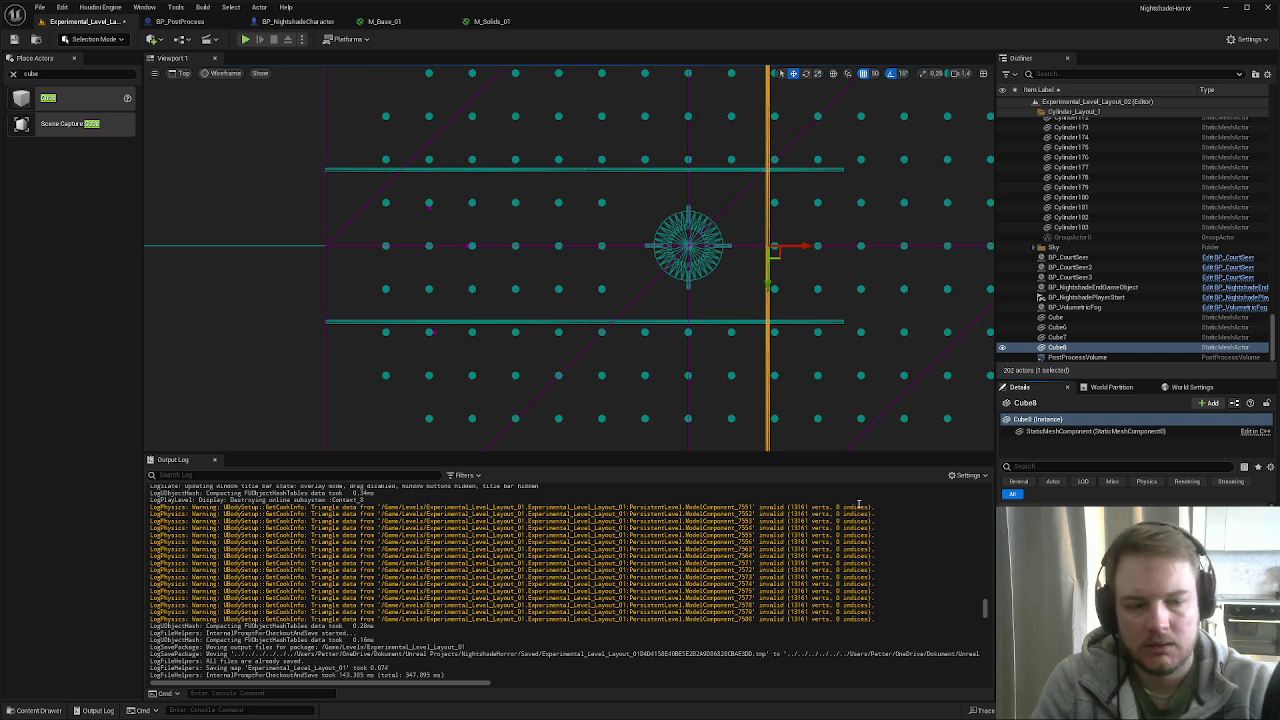
- Shorten the perpendicular end wall so it spans exactly between the two parallel walls
{"action": "scroll", "coordinate": [697, 300], "scroll_direction": "down", "scroll_amount": 7}
{"action": "key", "text": "space"}
{"action": "key", "text": "space"}
{"action": "left_click_drag", "start_coordinate": [729, 307], "coordinate": [729, 310]}
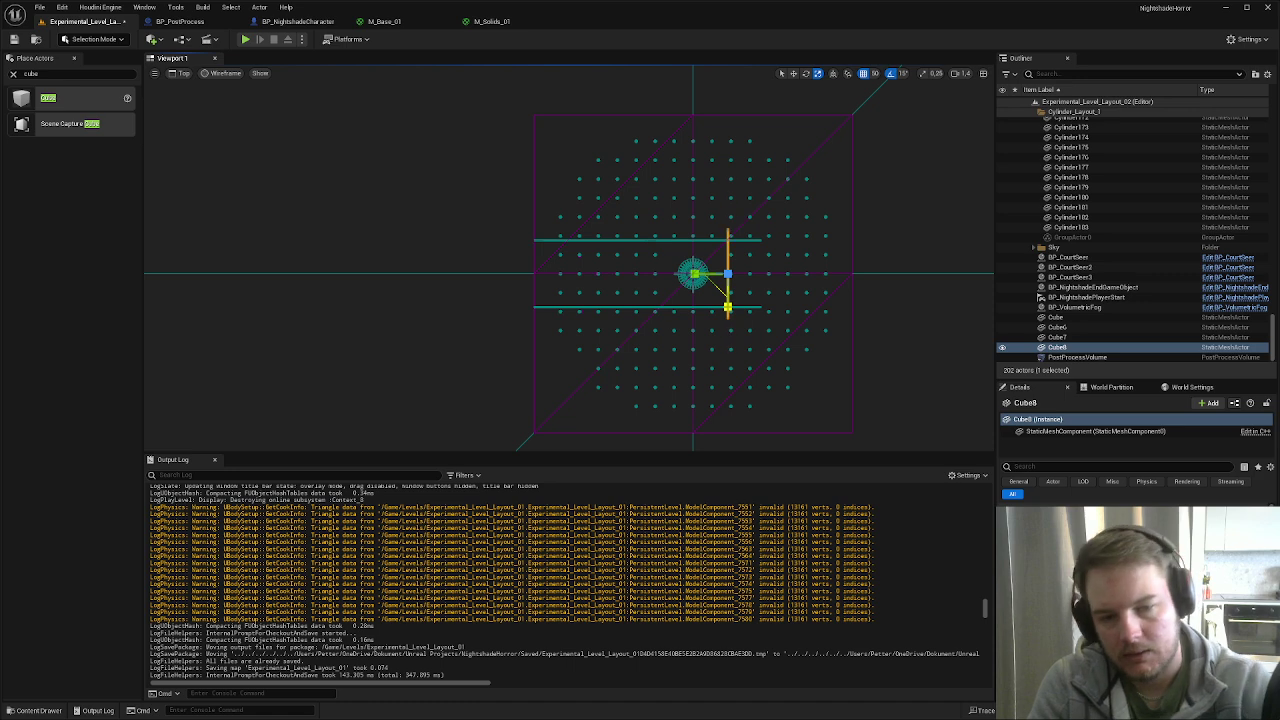
{"action": "left_click_drag", "start_coordinate": [729, 310], "coordinate": [729, 310]}
{"action": "scroll", "coordinate": [751, 340], "scroll_direction": "up", "scroll_amount": 7}
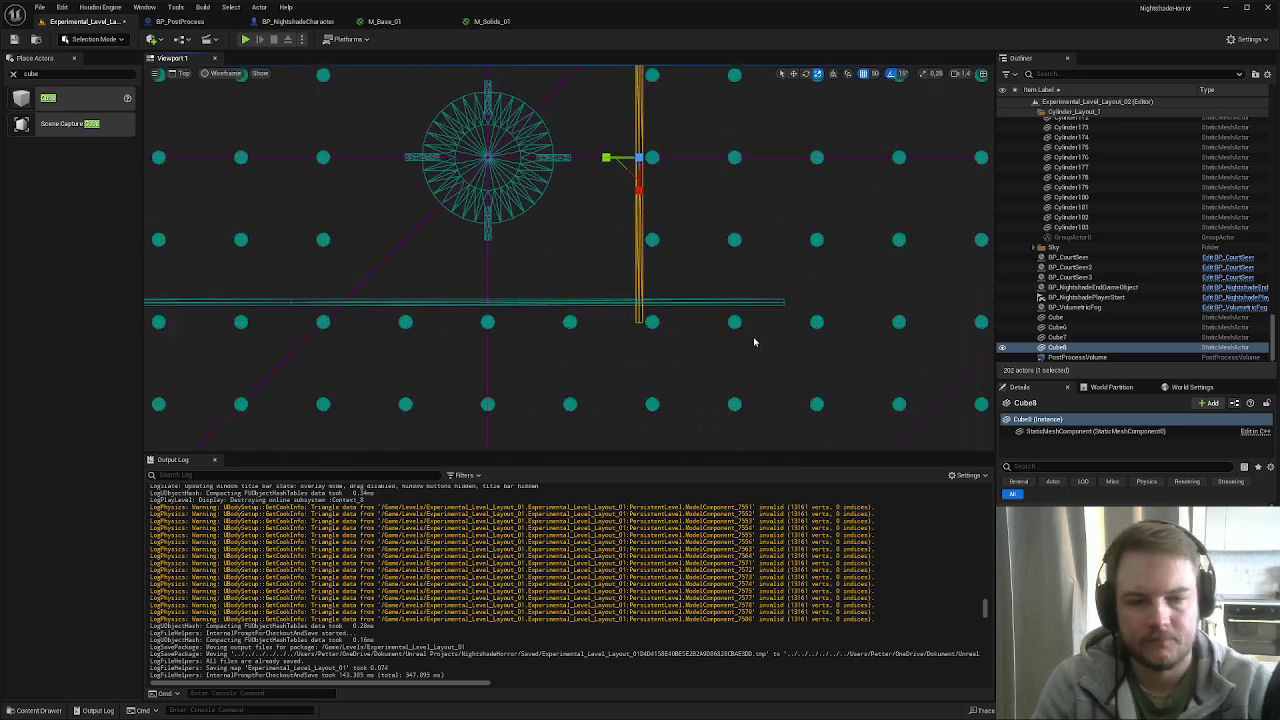
{"action": "left_click_drag", "start_coordinate": [812, 272], "coordinate": [812, 268]}
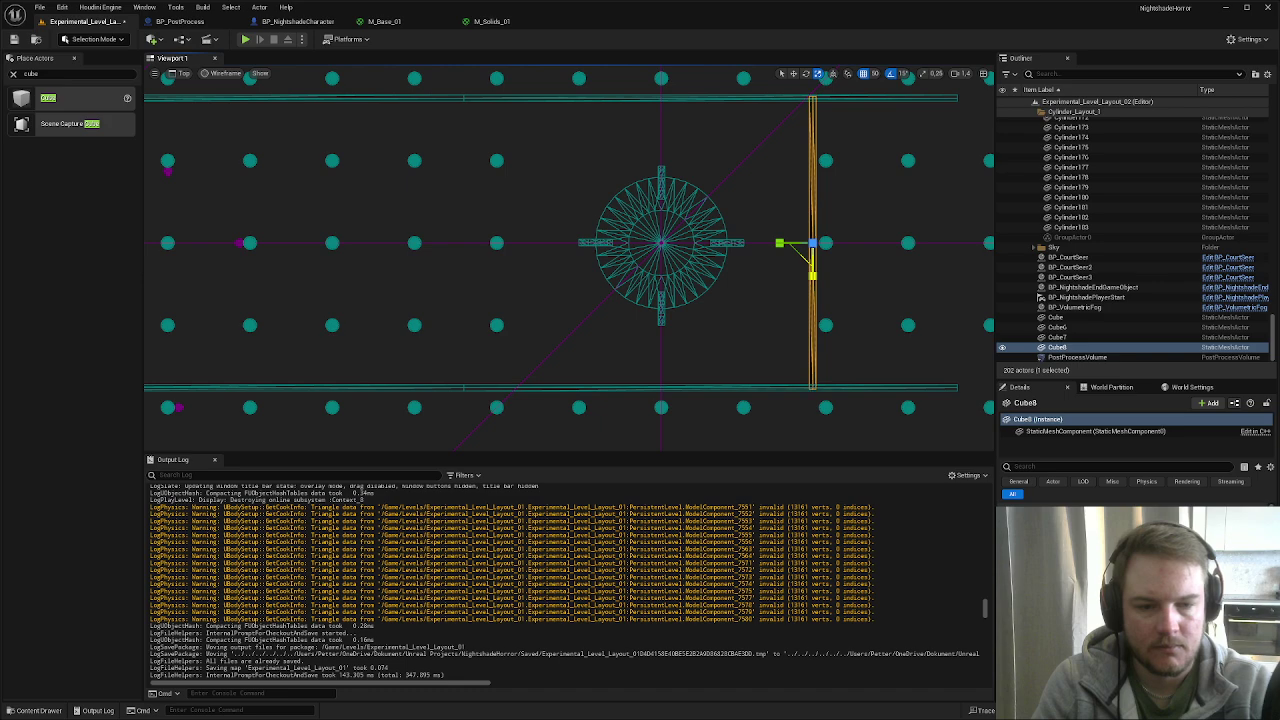
- Check the three-walled enclosure in the perspective view, clear the selection and return to the top view
{"action": "key", "text": "alt+g"}
{"action": "right_click_drag", "start_coordinate": [812, 314], "coordinate": [788, 300]}
{"action": "key", "text": "Escape"}
{"action": "key", "text": "alt+j"}
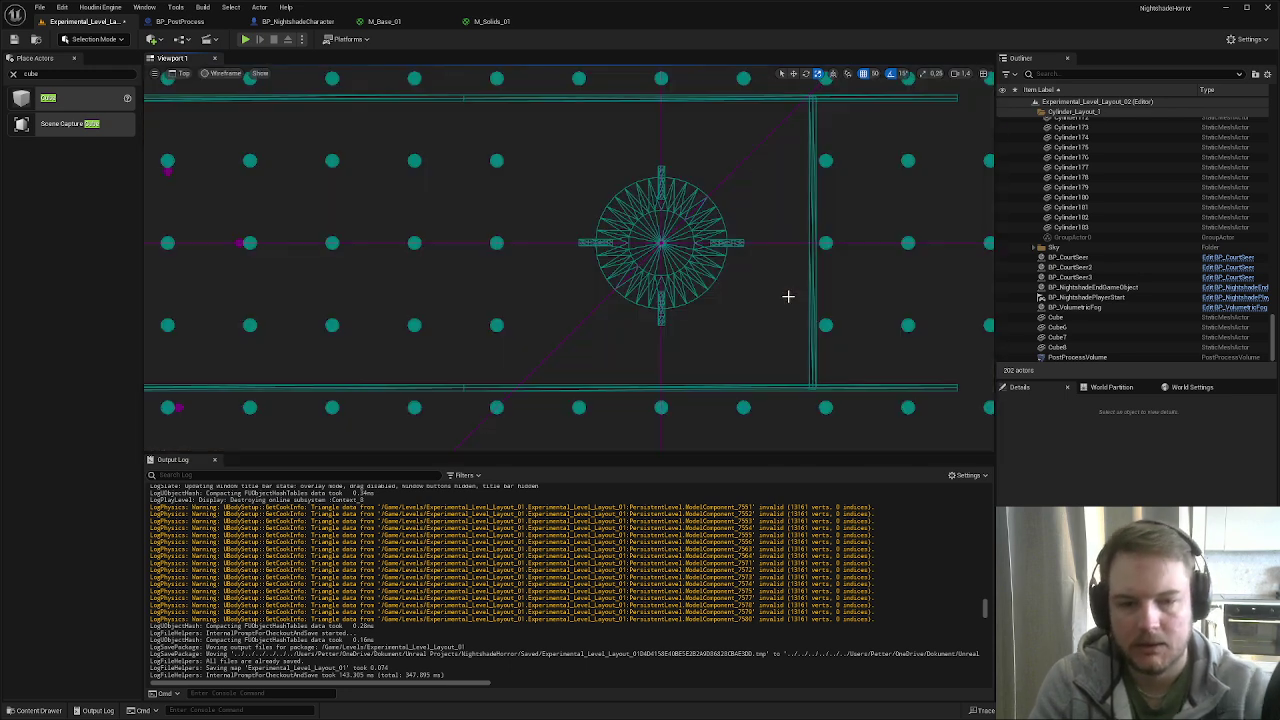
- Move BP_CourtSeer to the first pillar of the corridor's middle row and turn it to face the central structure
{"action": "scroll", "coordinate": [604, 318], "scroll_direction": "down", "scroll_amount": 2}
{"action": "right_click_drag", "start_coordinate": [604, 318], "coordinate": [884, 317]}
{"action": "scroll", "coordinate": [604, 317], "scroll_direction": "up", "scroll_amount": 2}
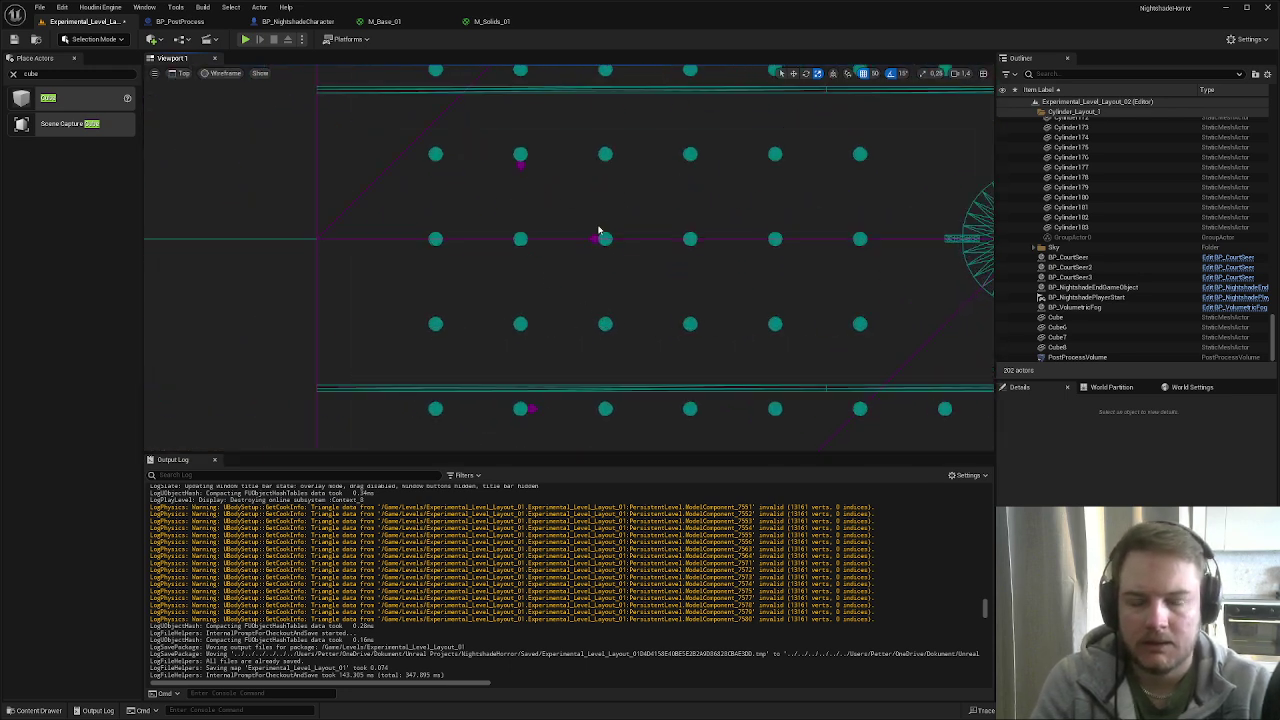
{"action": "right_click_drag", "start_coordinate": [598, 231], "coordinate": [535, 237]}
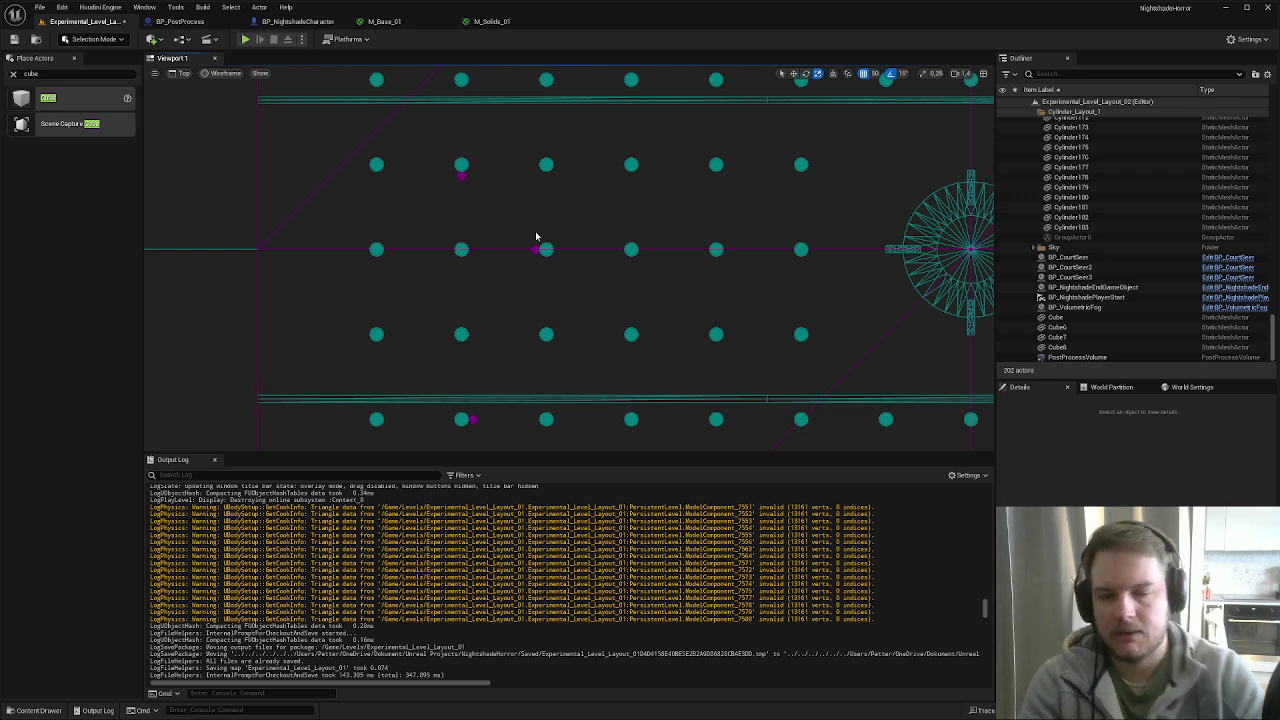
{"action": "right_click_drag", "start_coordinate": [453, 195], "coordinate": [523, 189]}
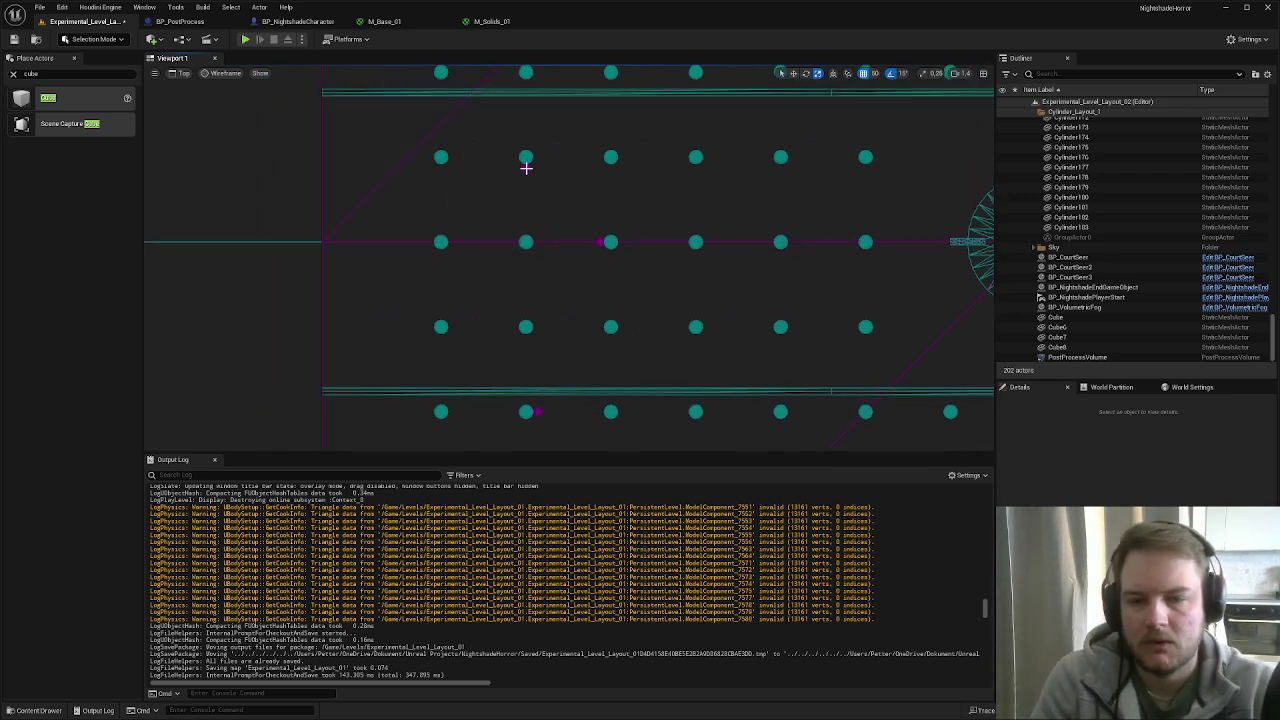
{"action": "left_click", "coordinate": [526, 168]}
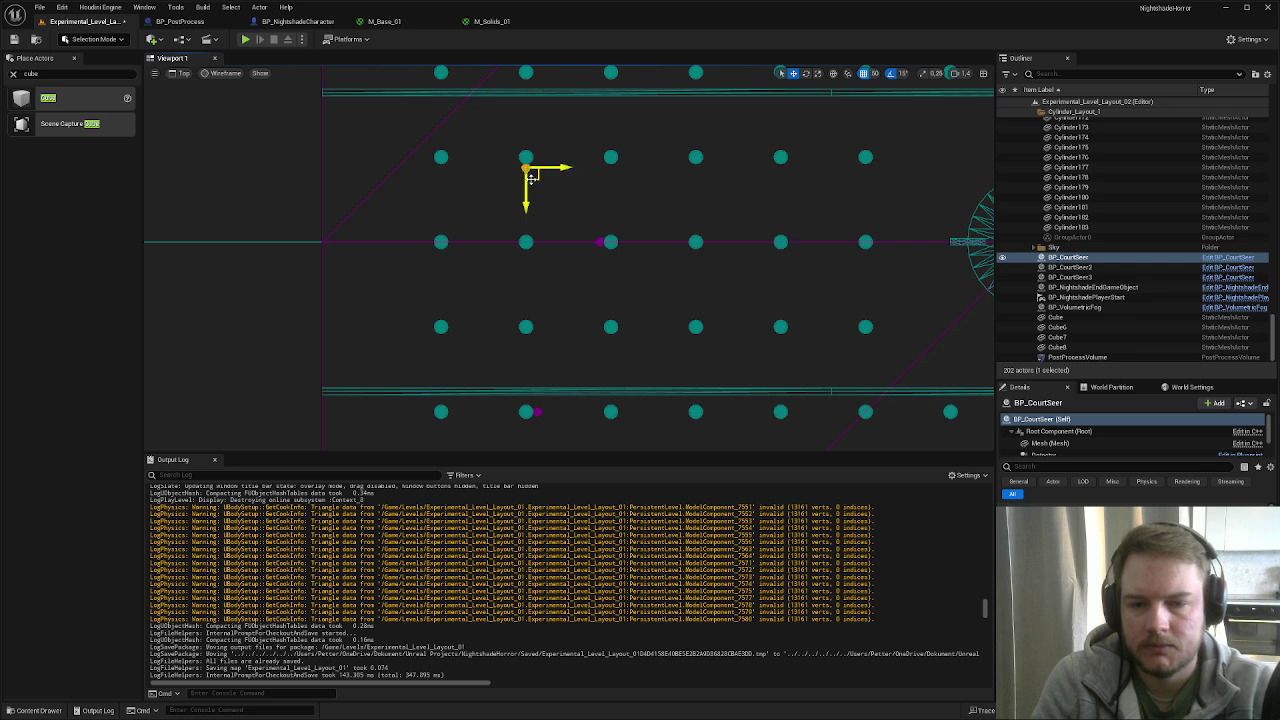
{"action": "left_click_drag", "start_coordinate": [535, 177], "coordinate": [500, 246]}
{"action": "key", "text": "e"}
{"action": "key", "text": "w"}
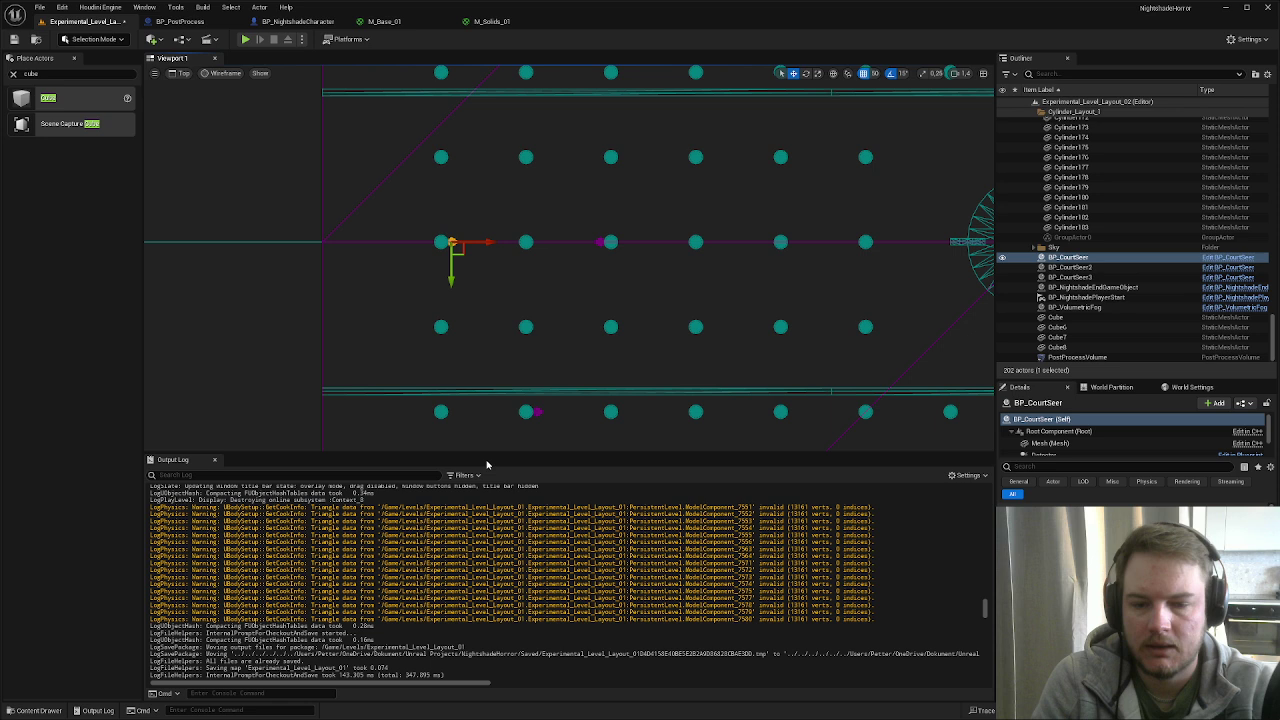
- Move BP_CourtSeer2 up one row, beside the third pillar of the corridor's upper row
{"action": "left_click", "coordinate": [530, 413]}
{"action": "key", "text": "e"}
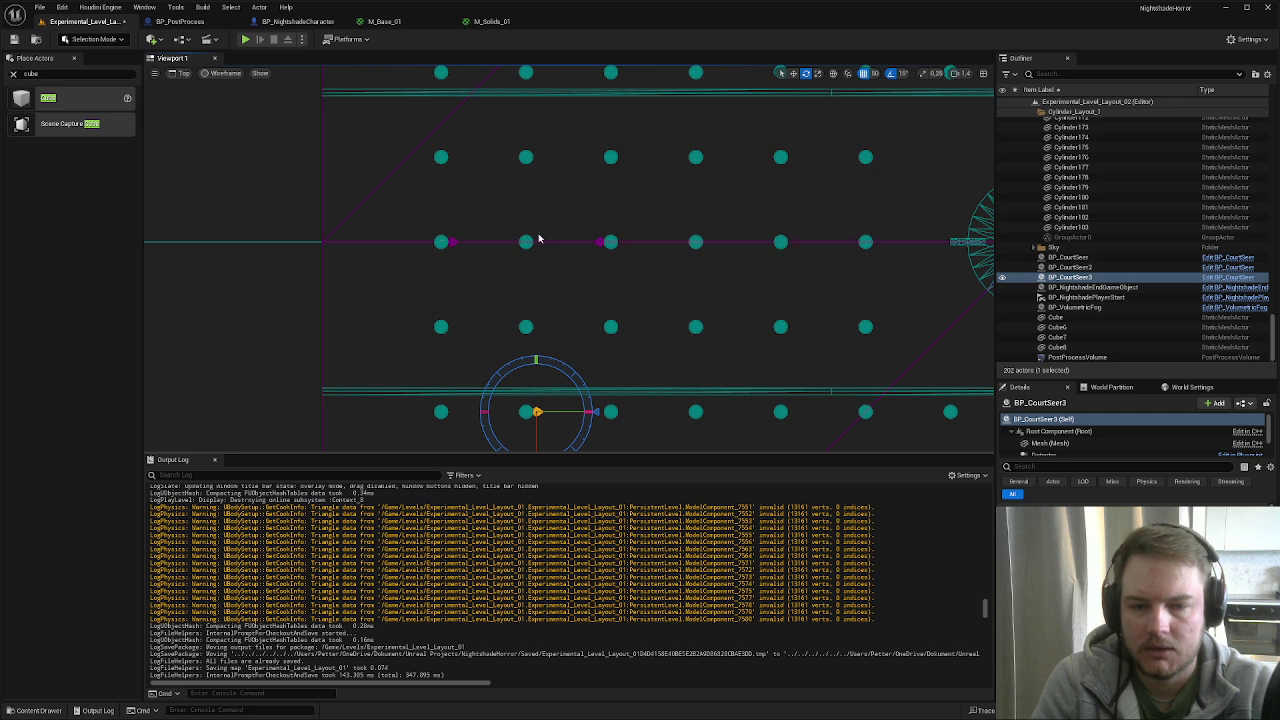
{"action": "key", "text": "w"}
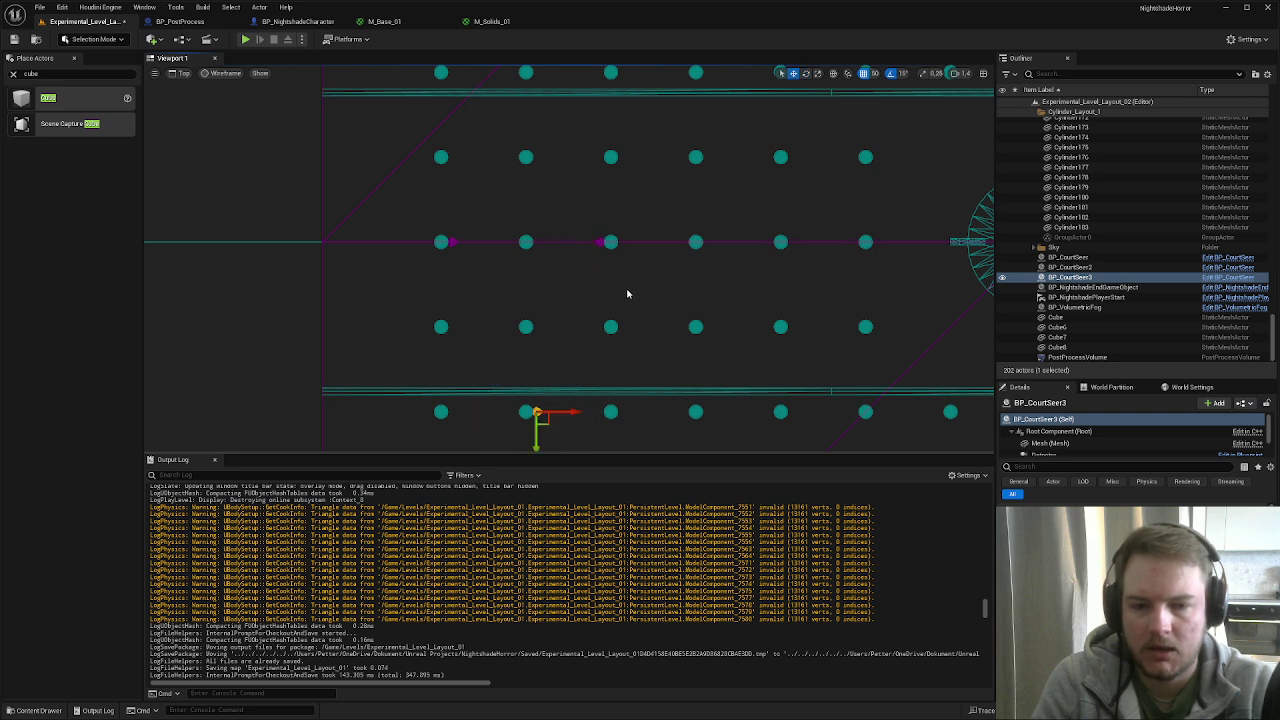
{"action": "left_click", "coordinate": [602, 239]}
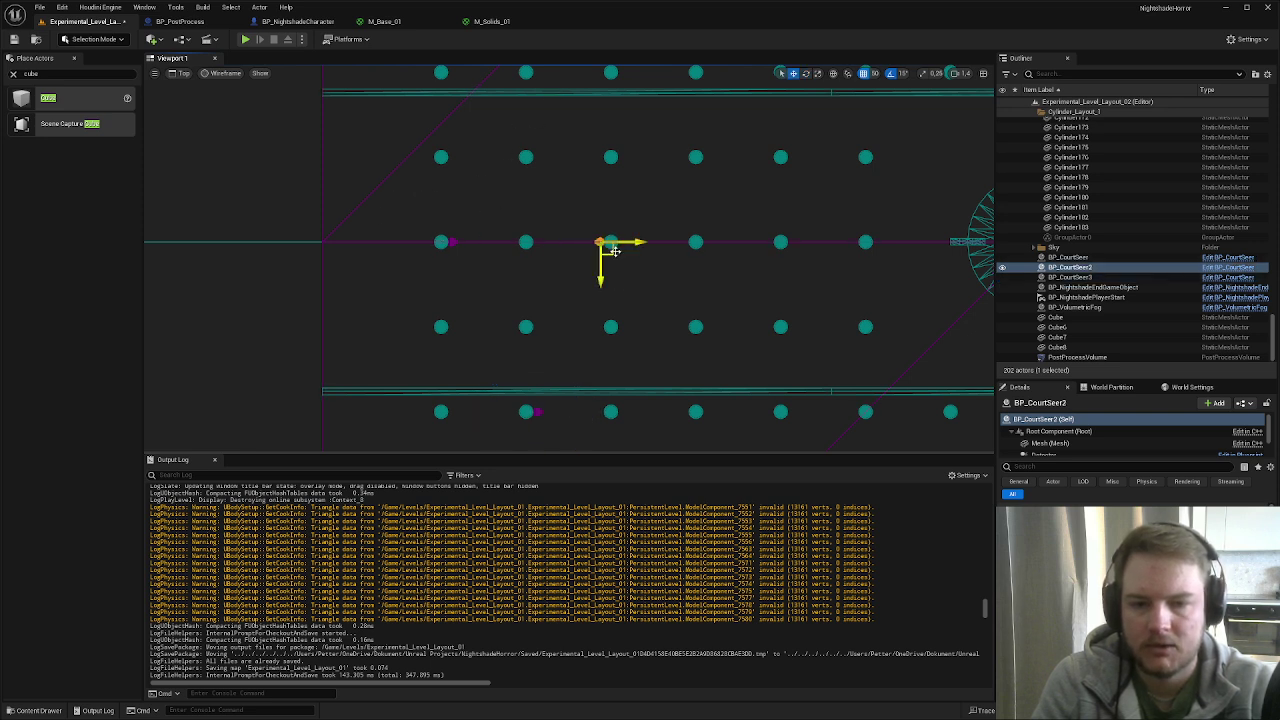
{"action": "left_click_drag", "start_coordinate": [614, 250], "coordinate": [614, 167]}
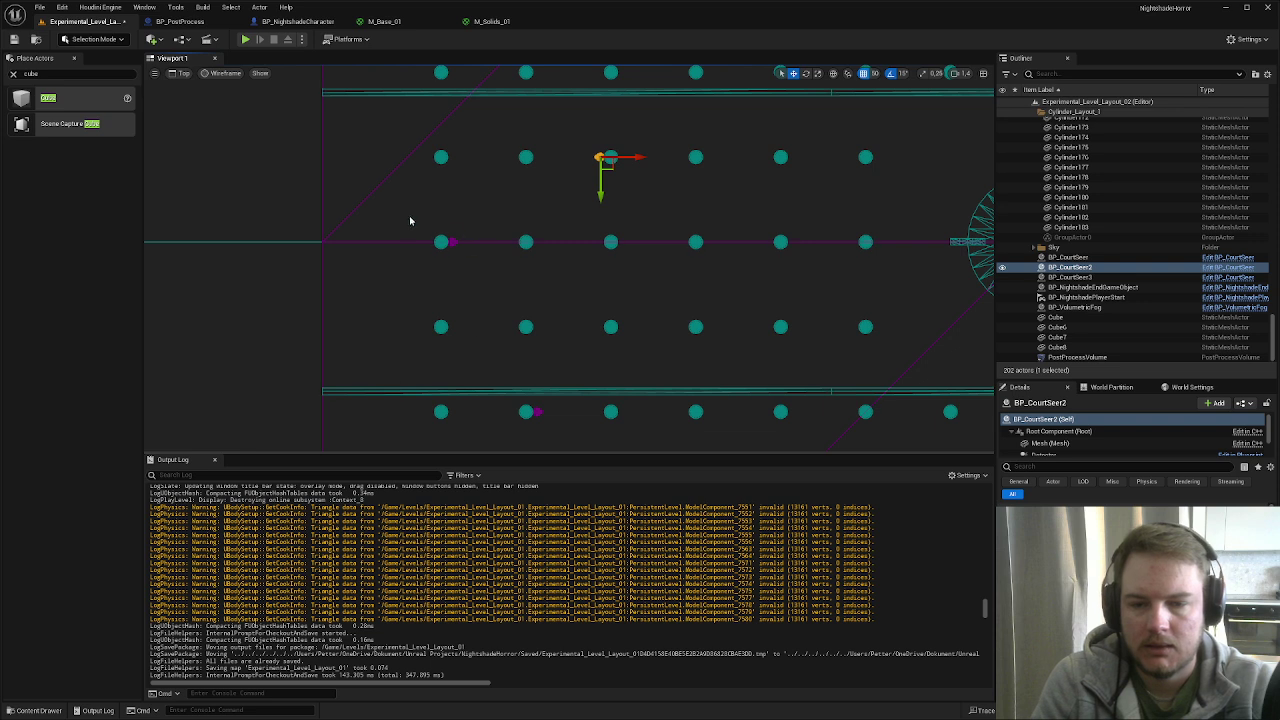
- Rotate BP_CourtSeer3 and move it inside the corridor, just below the second pillar of the lower row
{"action": "left_click", "coordinate": [538, 414]}
{"action": "key", "text": "e"}
{"action": "left_click_drag", "start_coordinate": [574, 392], "coordinate": [604, 382]}
{"action": "key", "text": "w"}
{"action": "key", "text": "e"}
{"action": "key", "text": "w"}
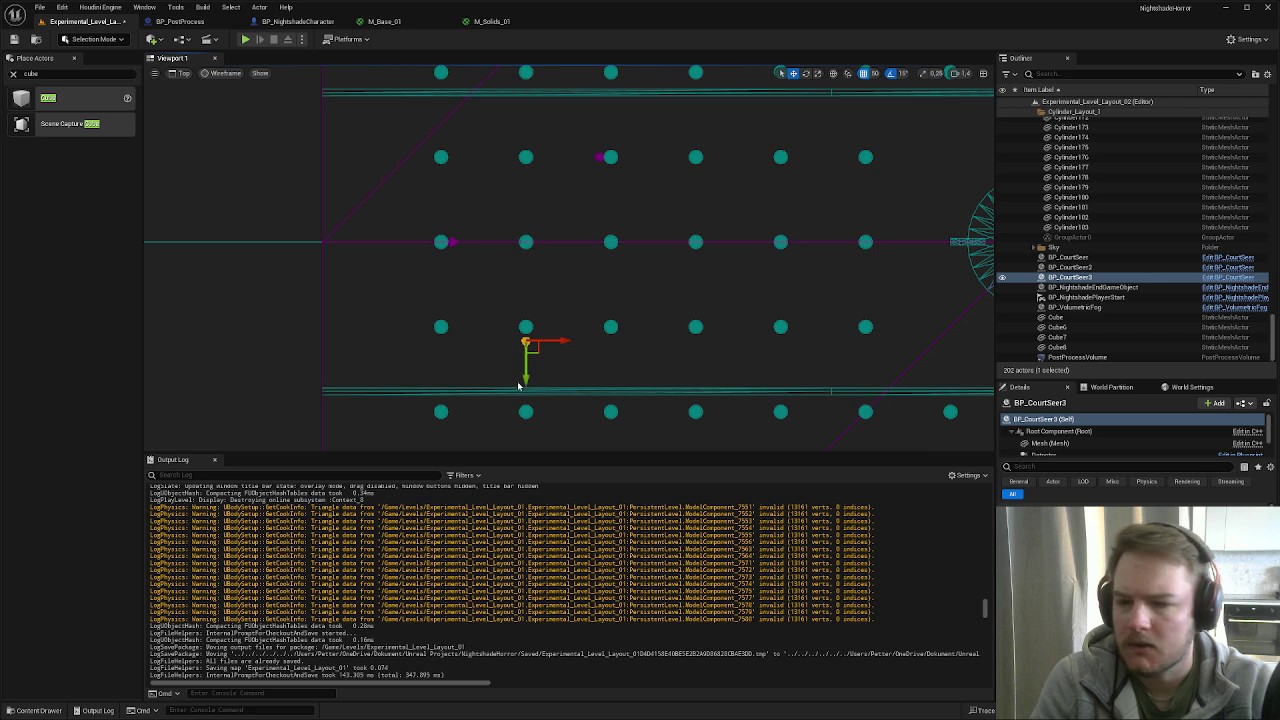
- Duplicate BP_CourtSeer, place the copy just above the fourth pillar of the corridor's lower row and turn it to face away from that pillar
{"action": "scroll", "coordinate": [518, 385], "scroll_direction": "up", "scroll_amount": 3}
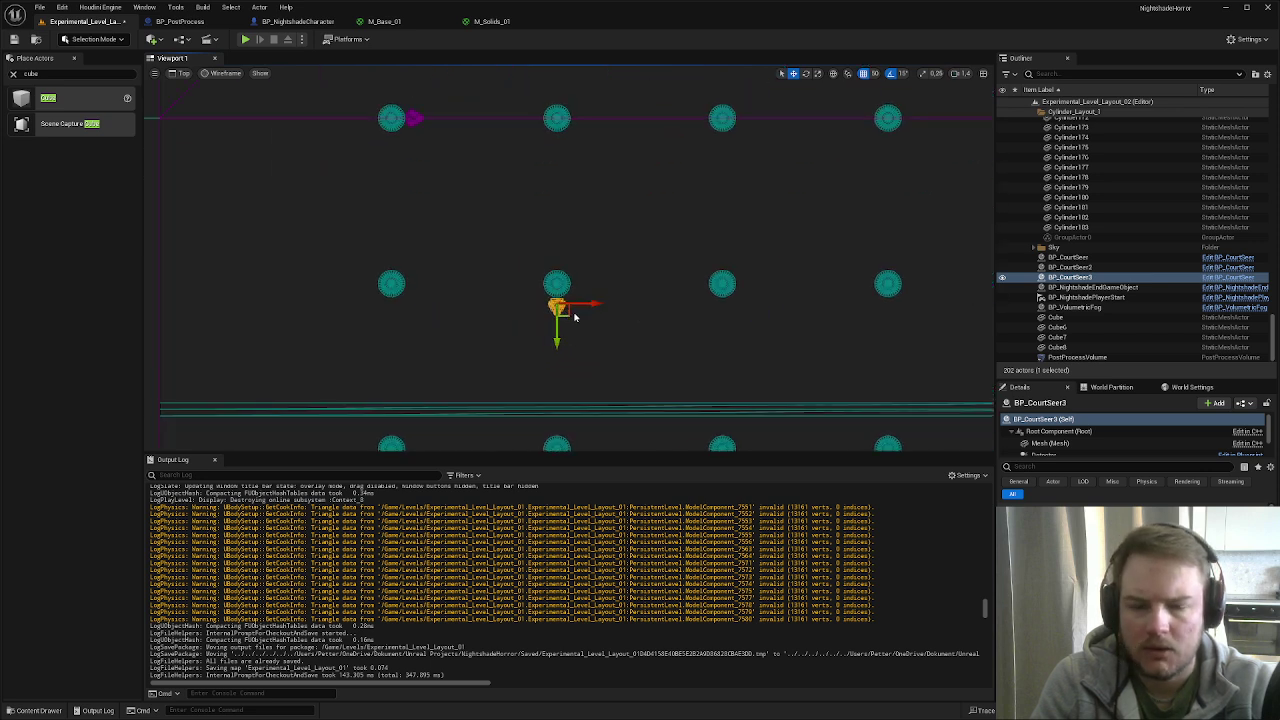
{"action": "scroll", "coordinate": [575, 317], "scroll_direction": "down", "scroll_amount": 3}
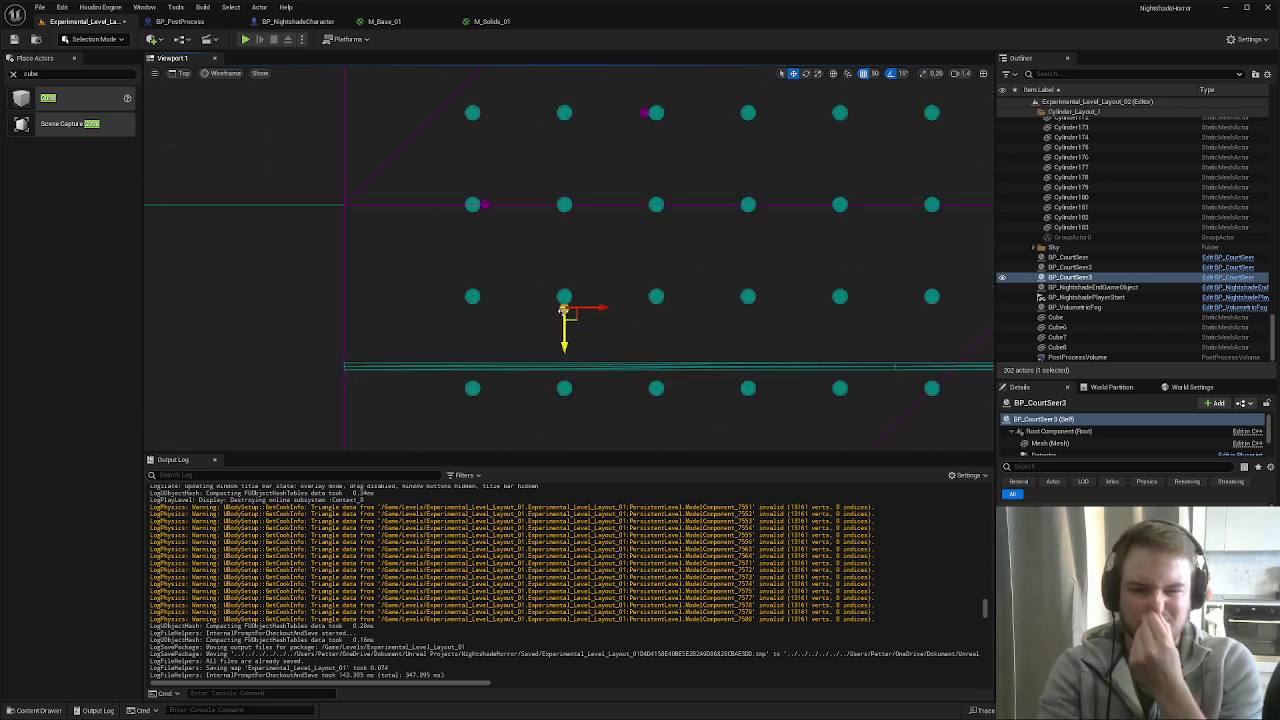
{"action": "right_click_drag", "start_coordinate": [570, 199], "coordinate": [446, 244]}
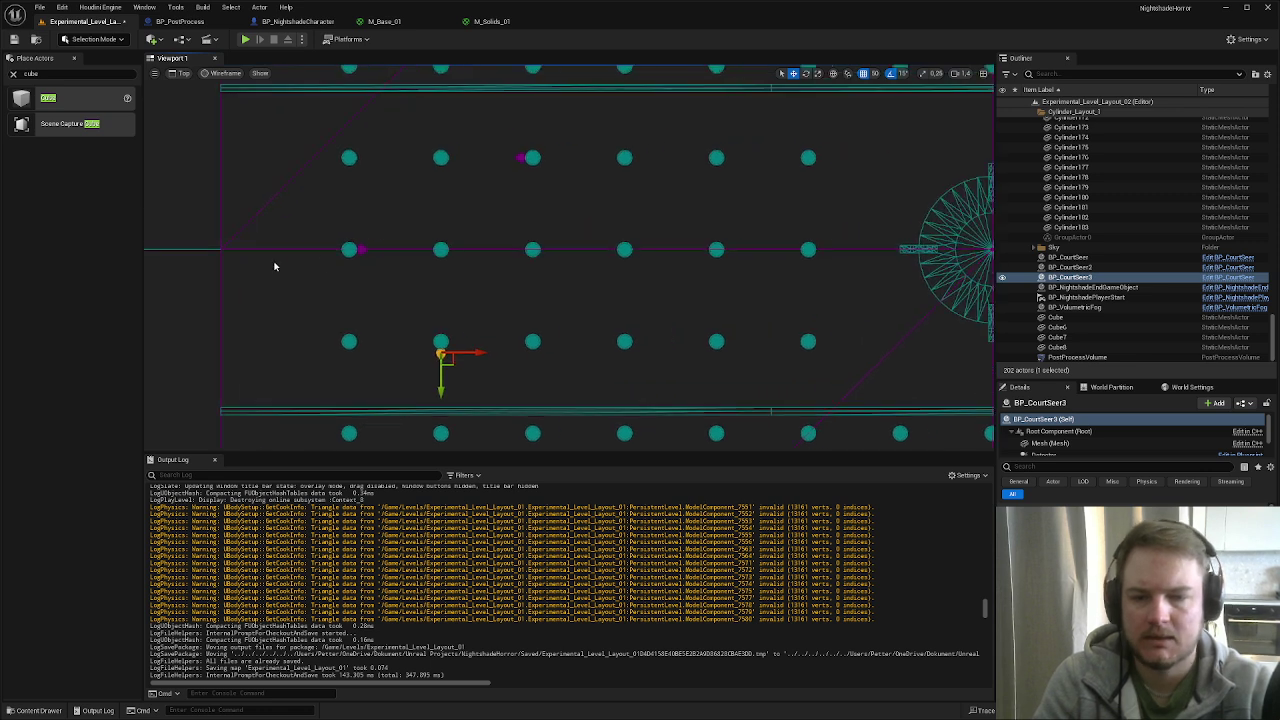
{"action": "left_click", "coordinate": [366, 250]}
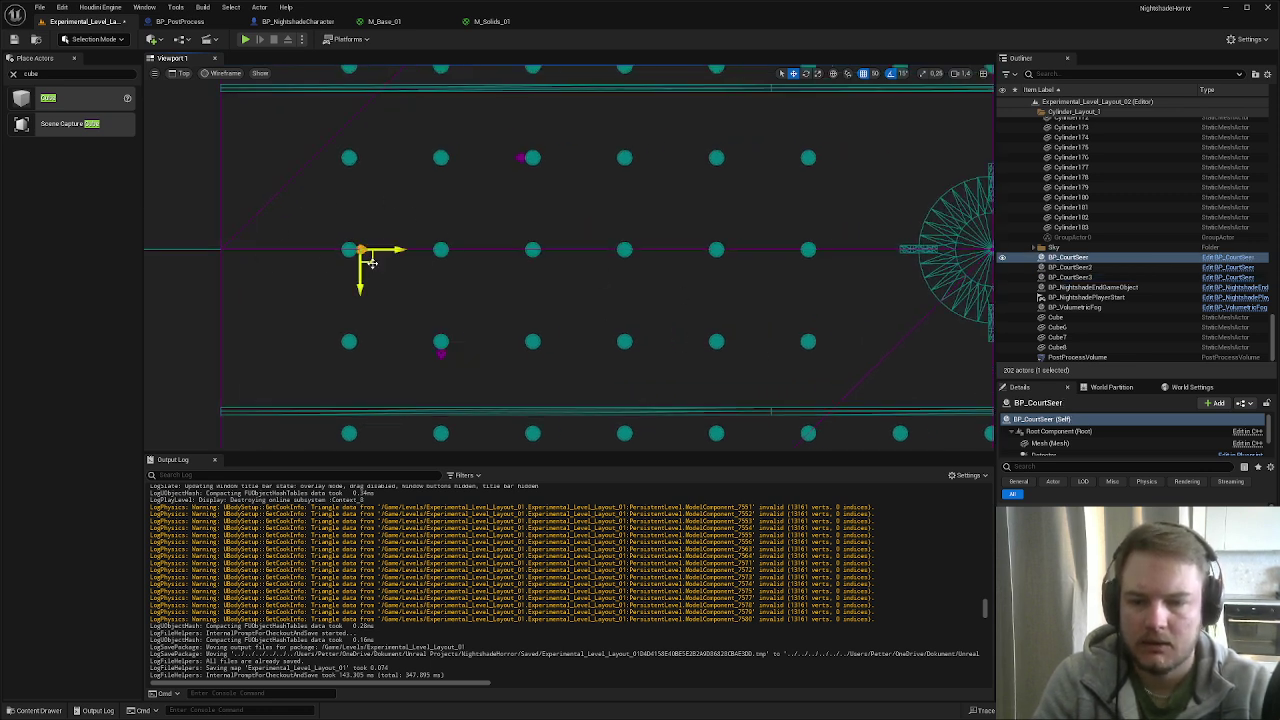
{"action": "left_click_drag", "start_coordinate": [370, 262], "coordinate": [611, 273], "text": "alt"}
{"action": "key", "text": "e"}
{"action": "key", "text": "w"}
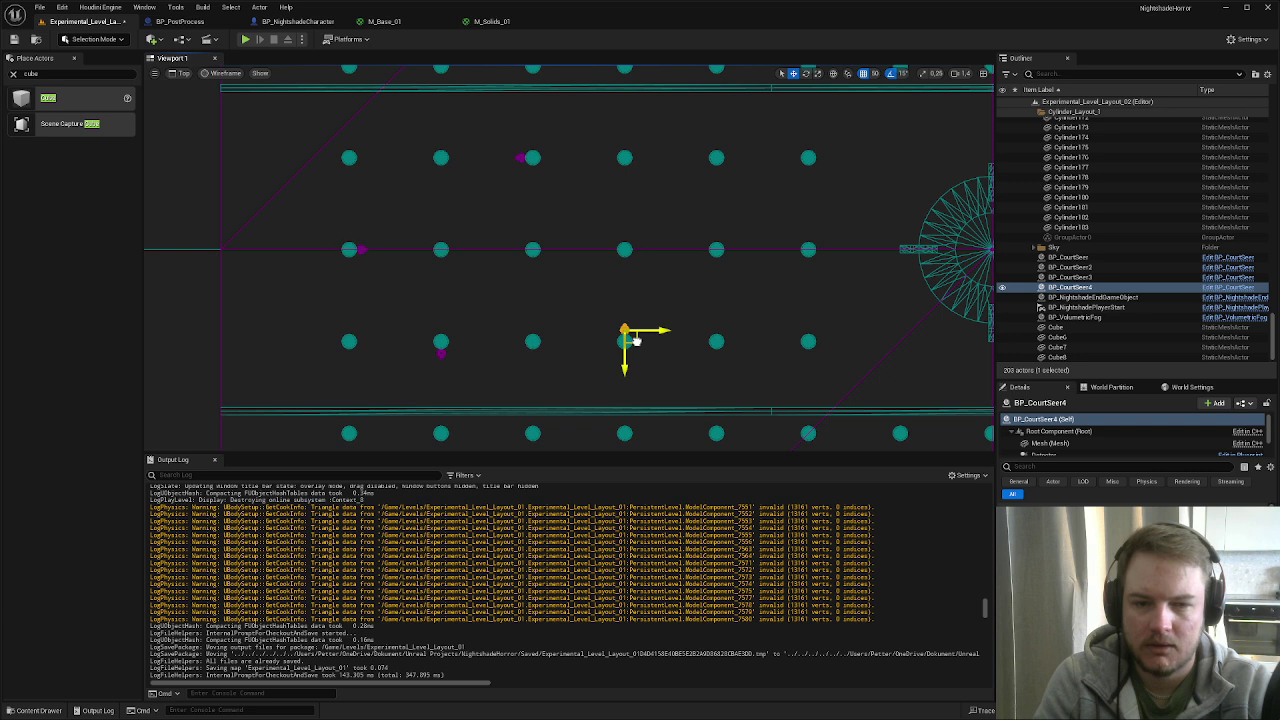
- Duplicate BP_CourtSeer4 to the outer side of the middle row's fifth pillar and rotate it to face away from the central structure
{"action": "left_click_drag", "start_coordinate": [634, 341], "coordinate": [717, 234], "text": "alt"}
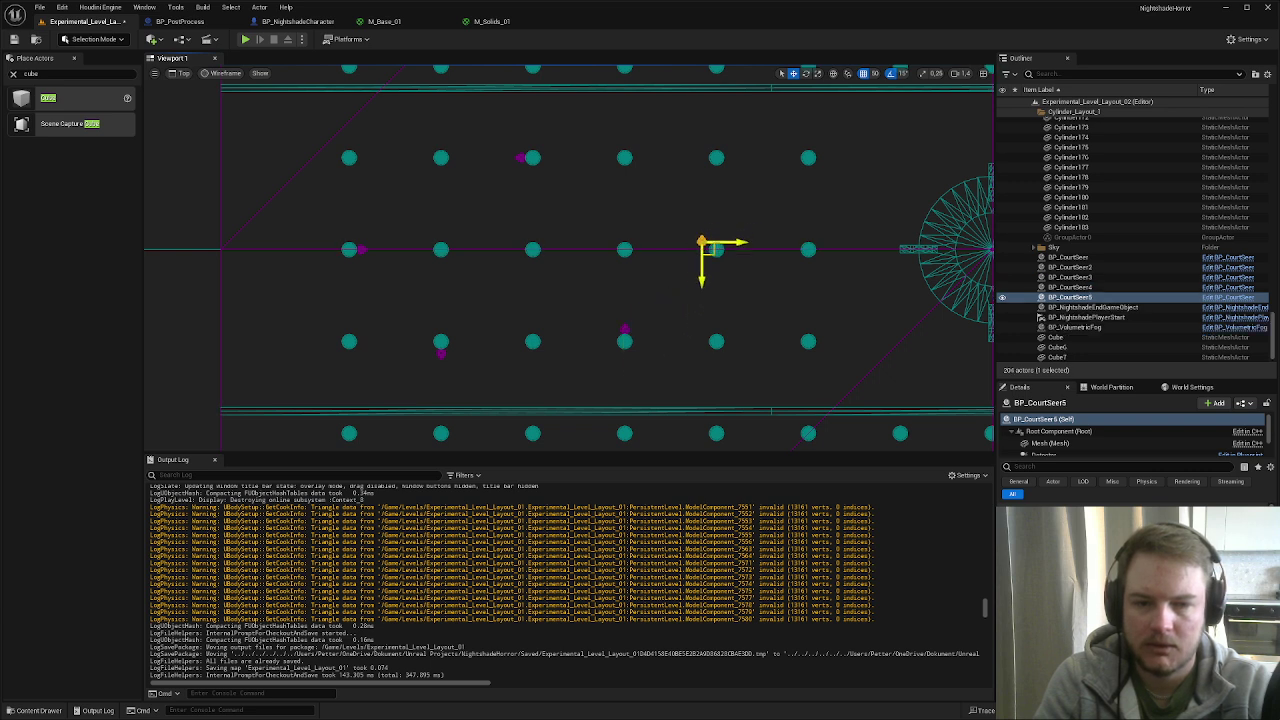
{"action": "key", "text": "e"}
{"action": "left_click_drag", "start_coordinate": [708, 300], "coordinate": [716, 259]}
{"action": "key", "text": "w"}
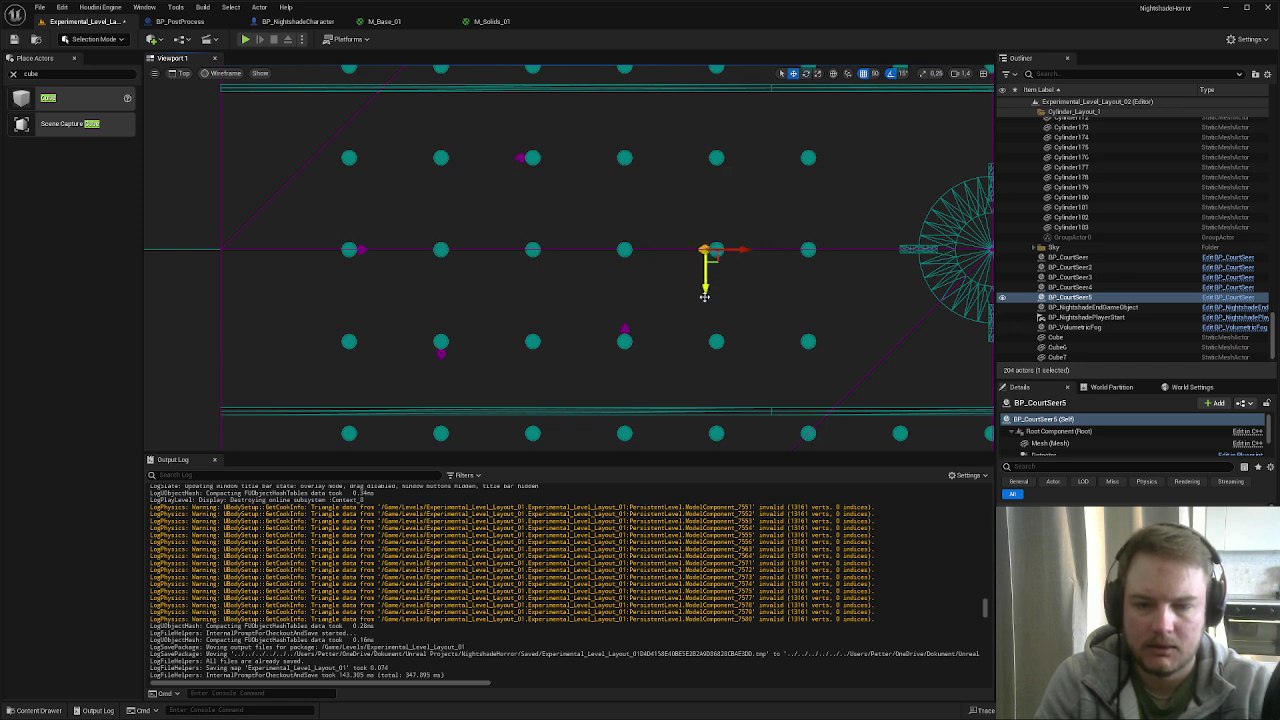
- Duplicate BP_CourtSeer5 to the last pillar of the upper row, rotate it -90° and place it just below that pillar
{"action": "right_click_drag", "start_coordinate": [706, 296], "coordinate": [728, 302]}
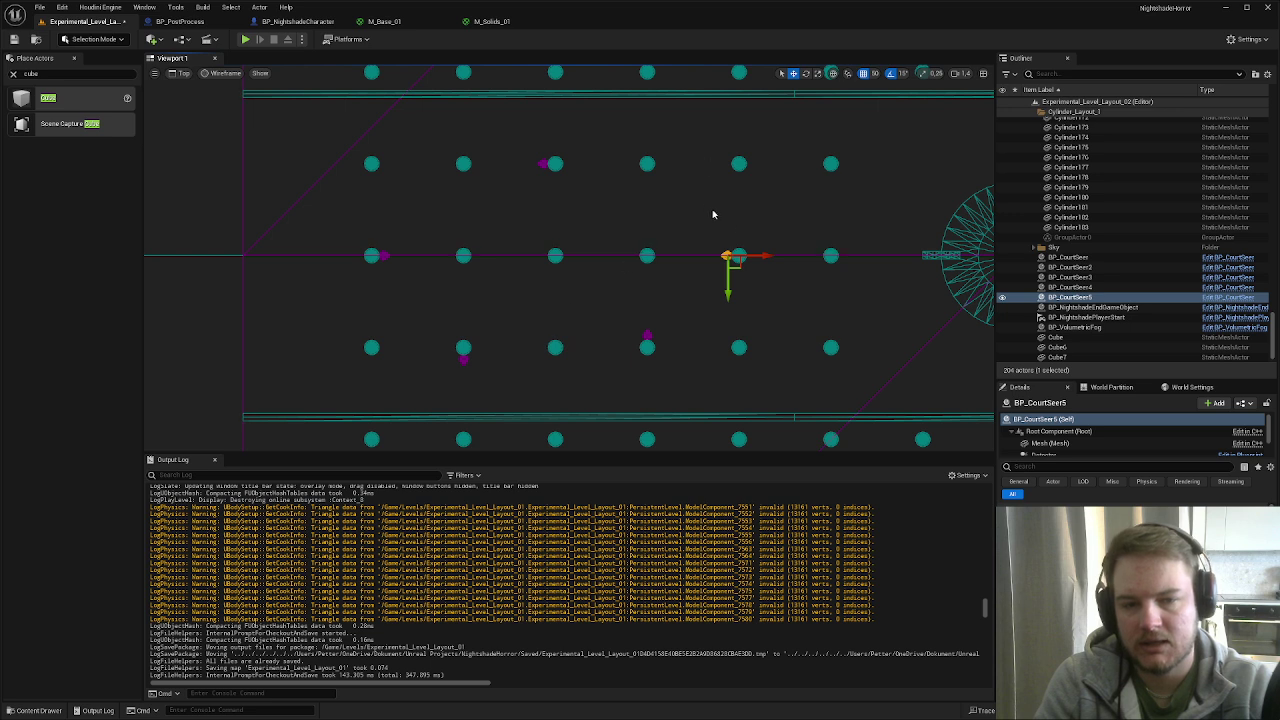
{"action": "left_click_drag", "start_coordinate": [736, 266], "coordinate": [800, 100], "text": "alt"}
{"action": "key", "text": "e"}
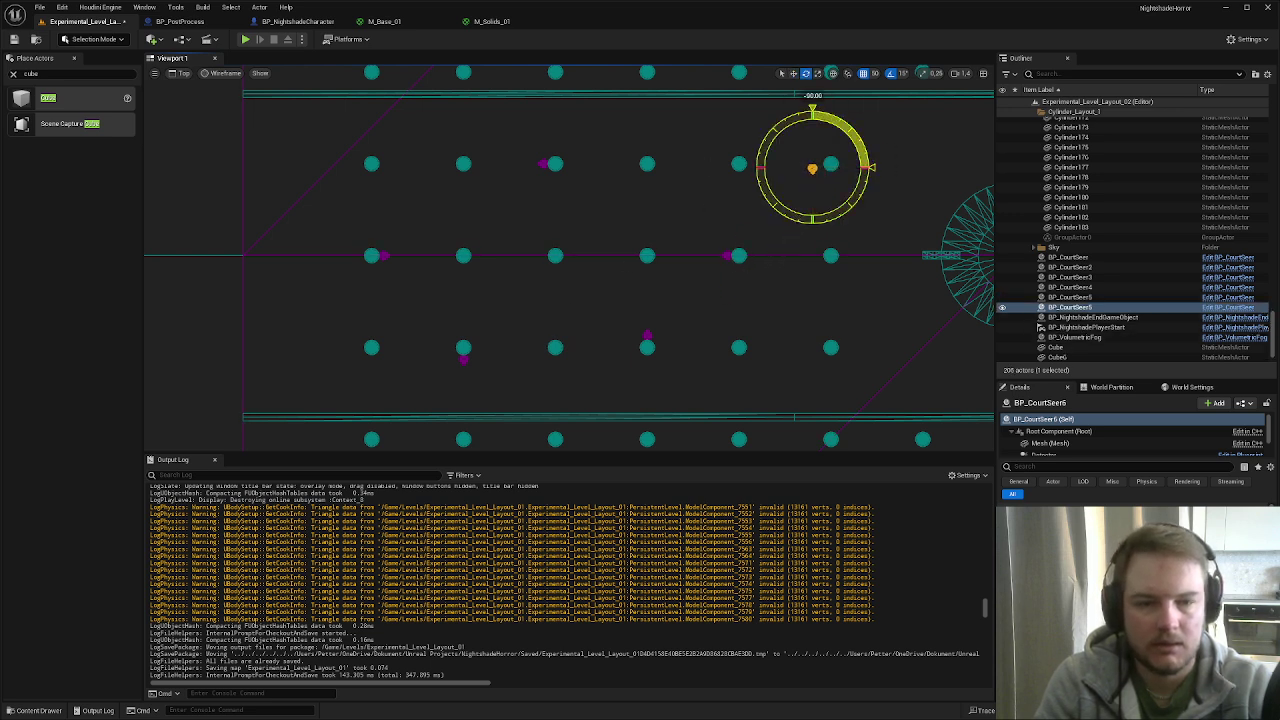
{"action": "key", "text": "w"}
{"action": "left_click_drag", "start_coordinate": [819, 179], "coordinate": [837, 187]}
{"action": "right_click_drag", "start_coordinate": [858, 226], "coordinate": [716, 214]}
{"action": "scroll", "coordinate": [716, 214], "scroll_direction": "down", "scroll_amount": 1}
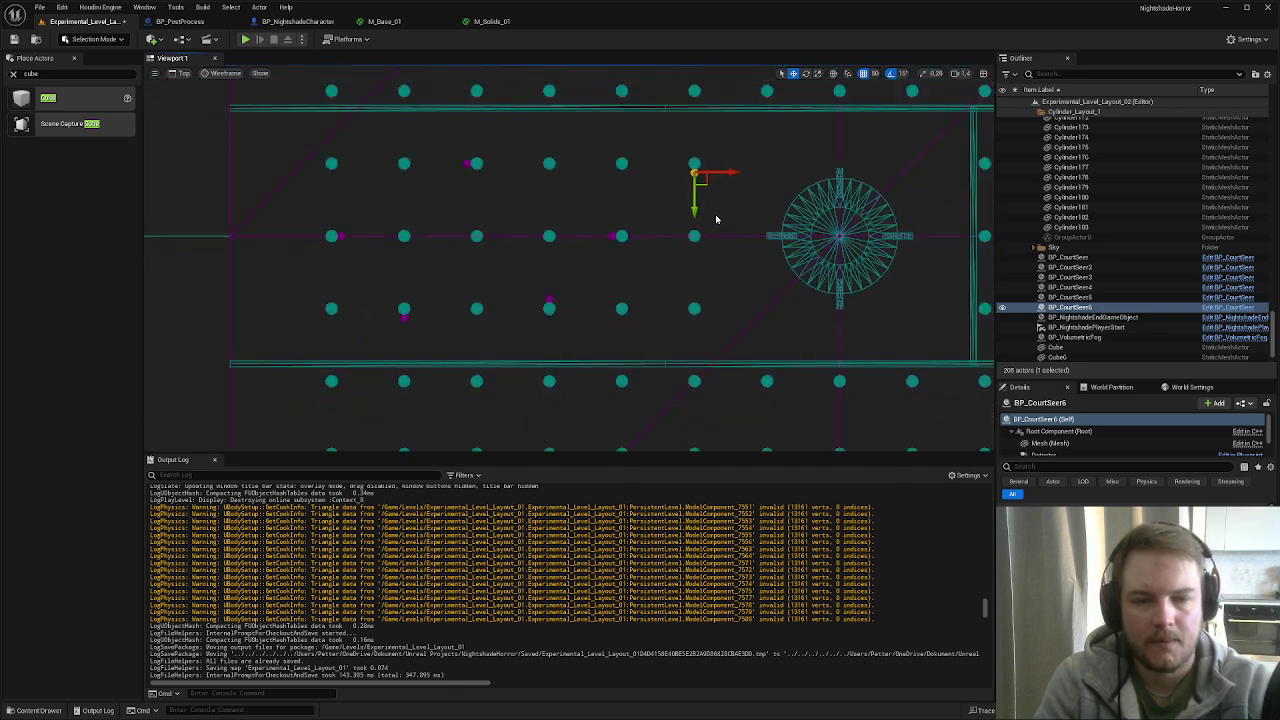
- Playtest the level full screen, walking along the pillars to check how the BP_CourtSeer enemies look in the dark, and end the session
{"action": "key", "text": "alt+p"}
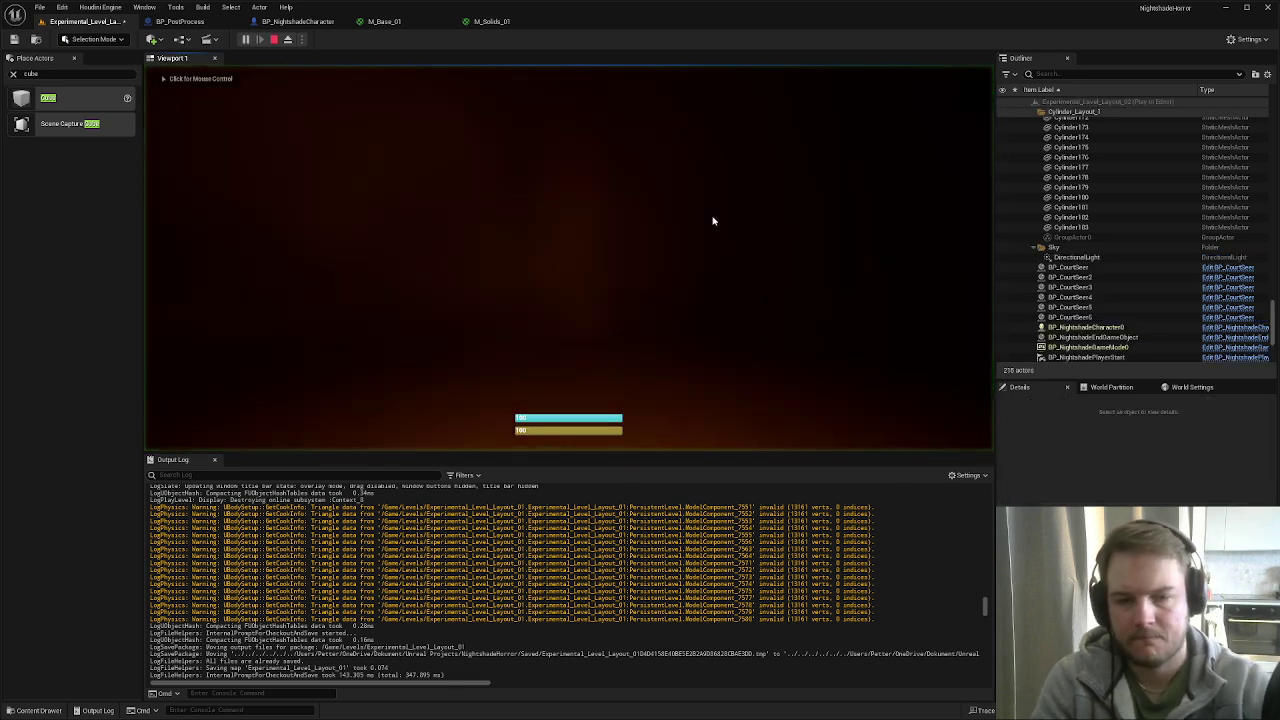
{"action": "key", "text": "F11"}
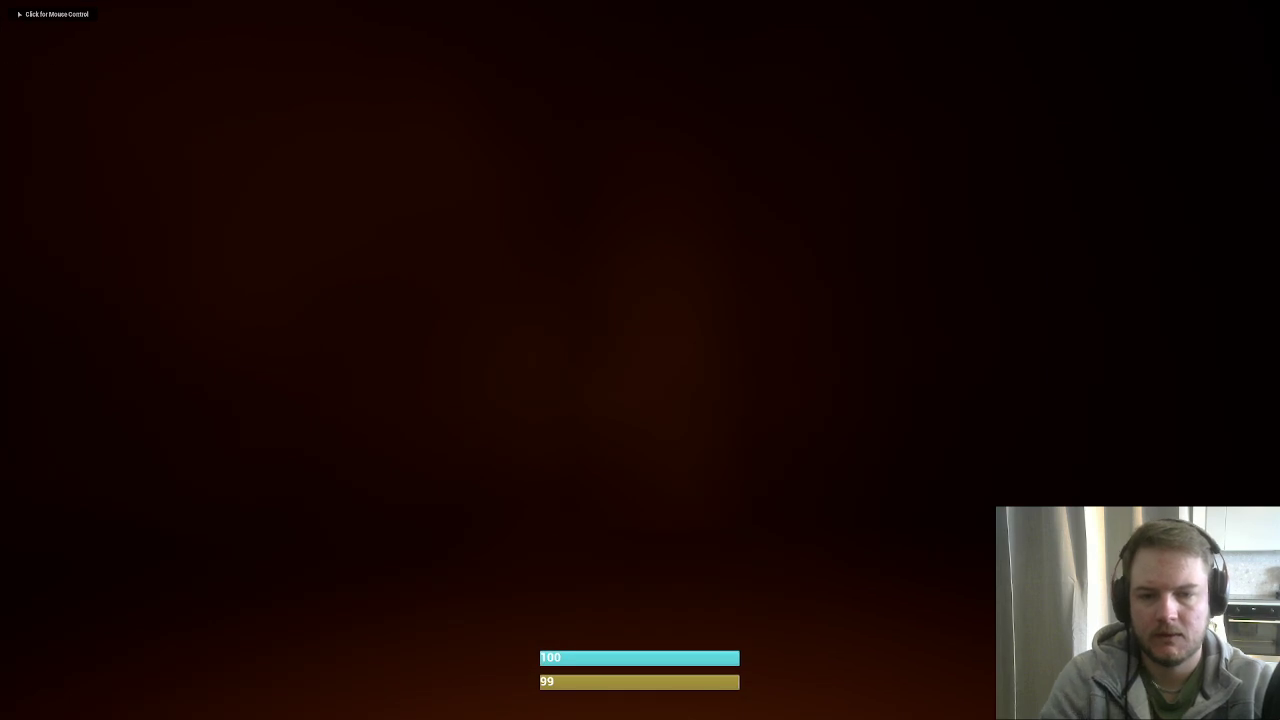
{"action": "key", "text": "w"}
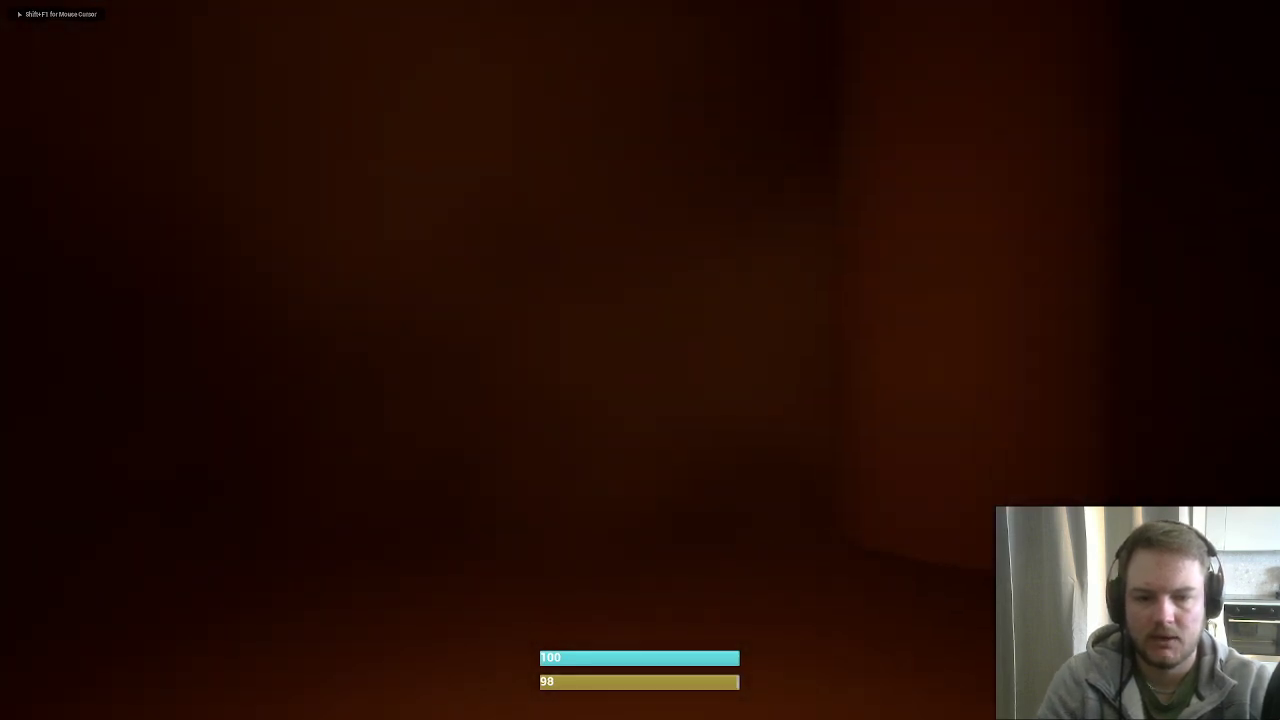
{"action": "key", "text": "w"}
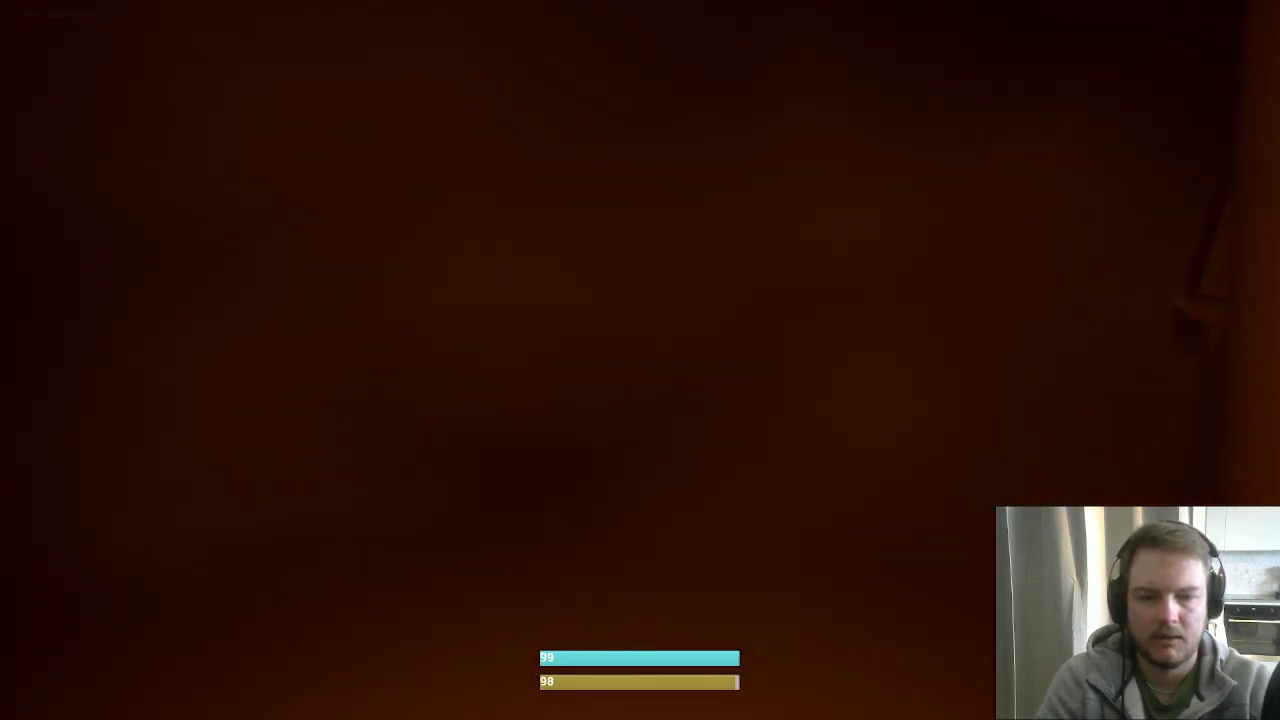
{"action": "key", "text": "w"}
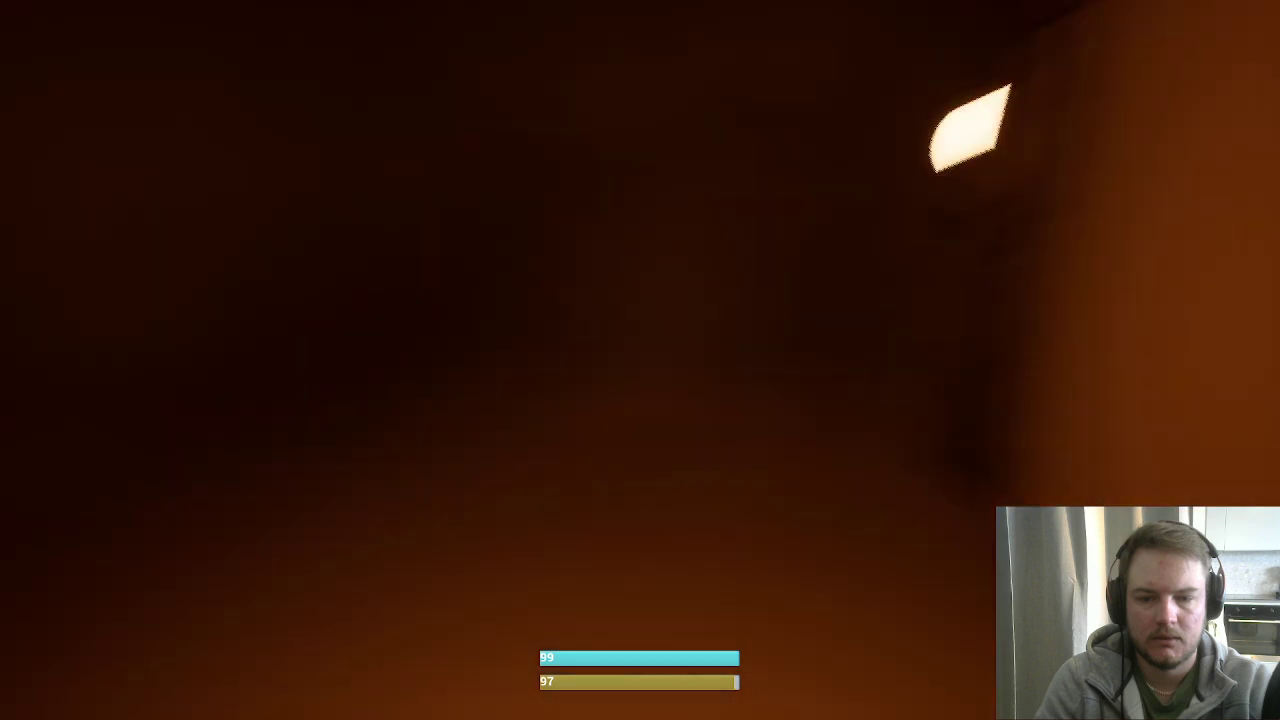
{"action": "key", "text": "w"}
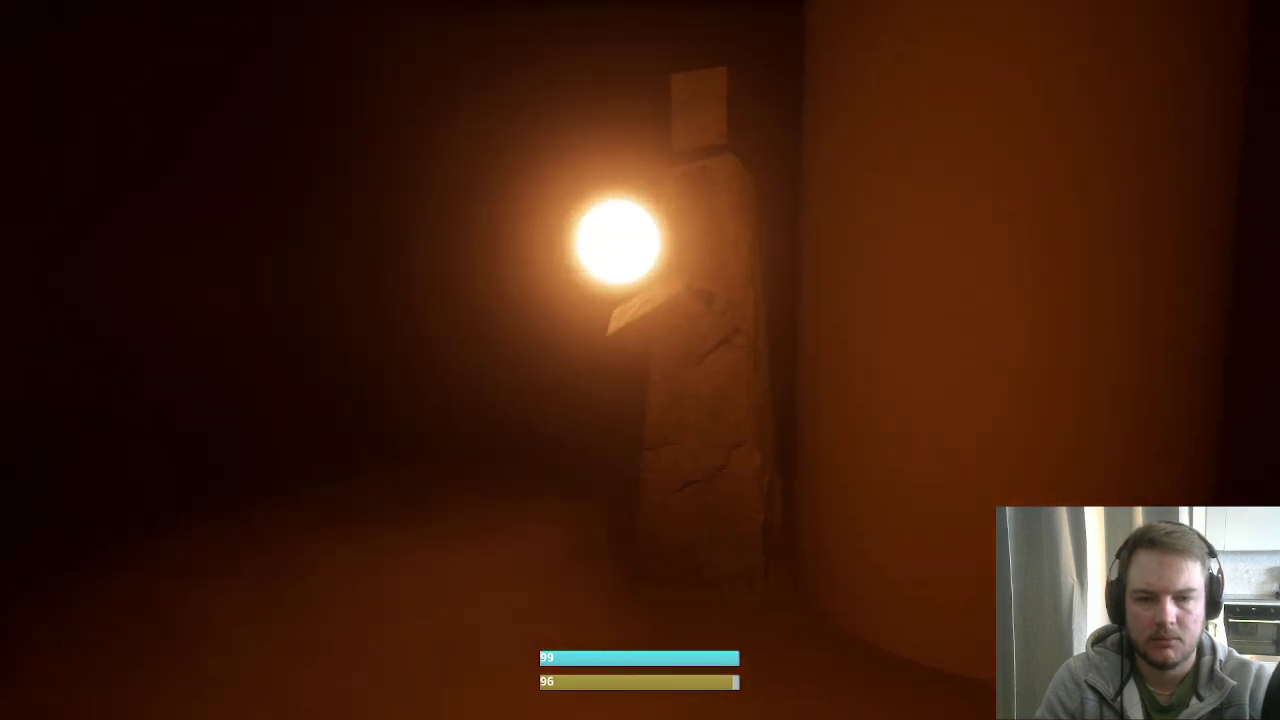
{"action": "key", "text": "w"}
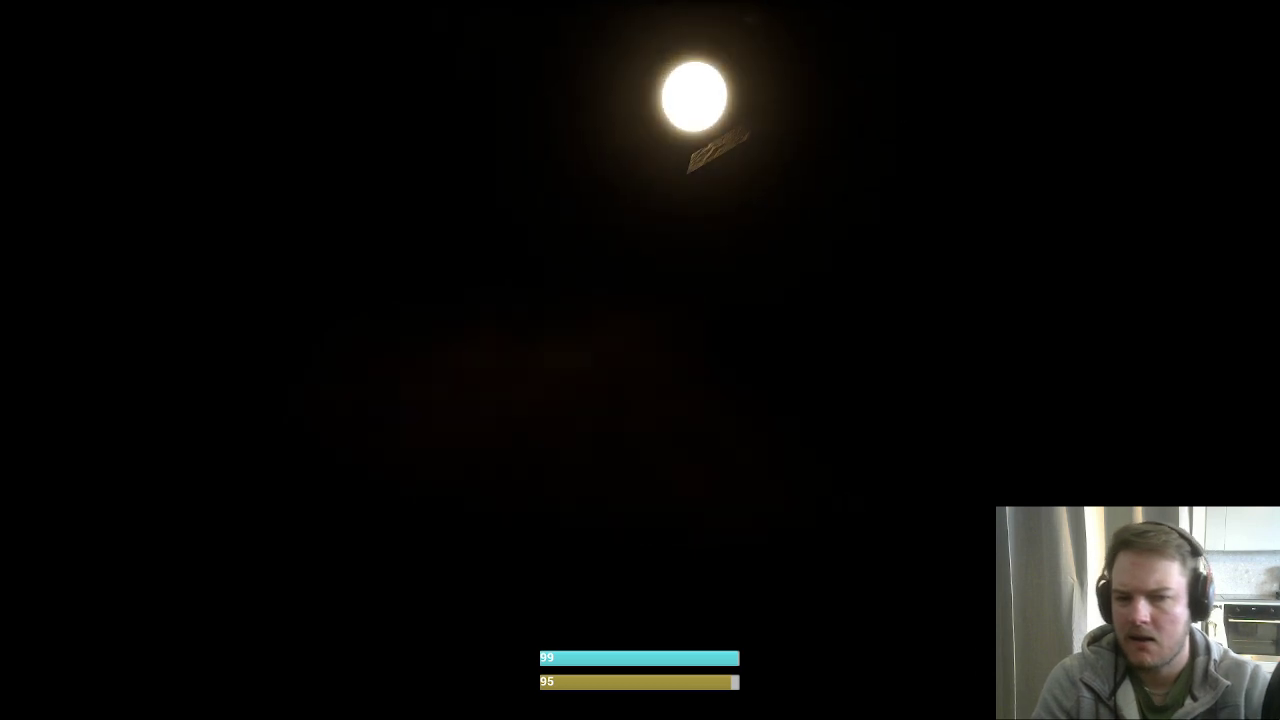
{"action": "key", "text": "Escape"}
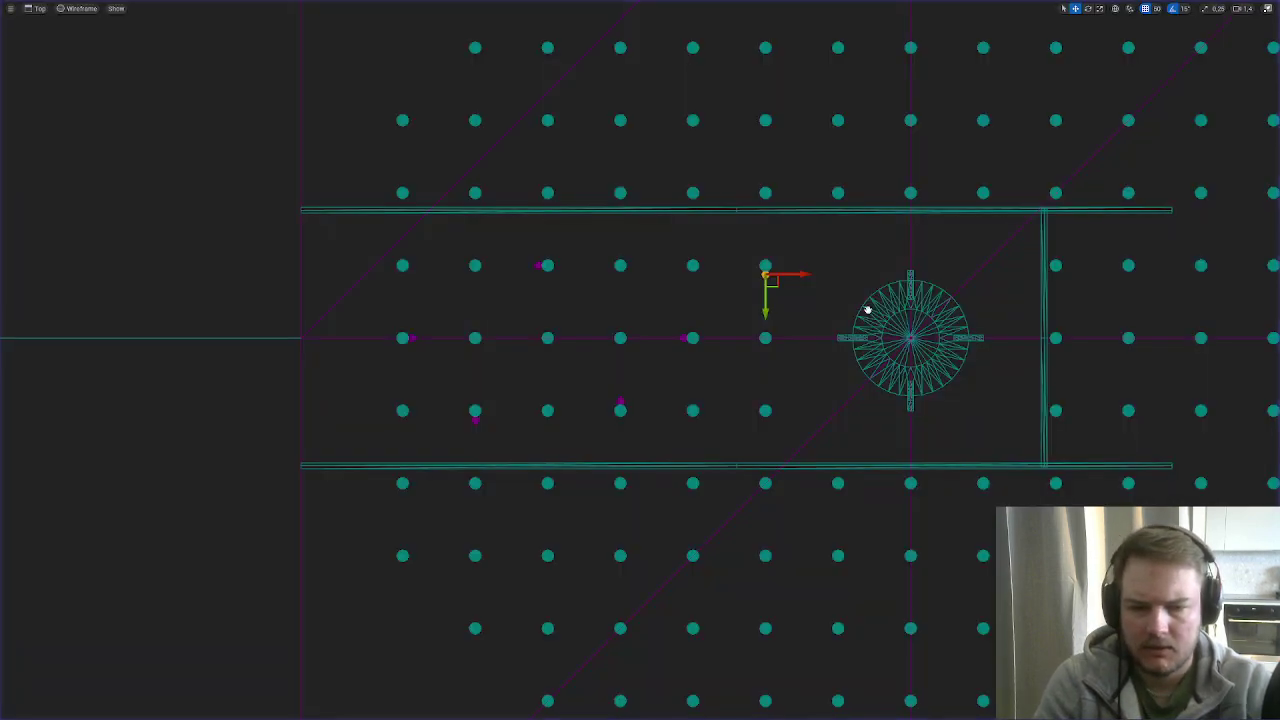
- Frame BP_CourtSeer6 in the perspective view and inspect the enemies, pillars and fog throughout the corridor
{"action": "key", "text": "alt+g"}
{"action": "key", "text": "f"}
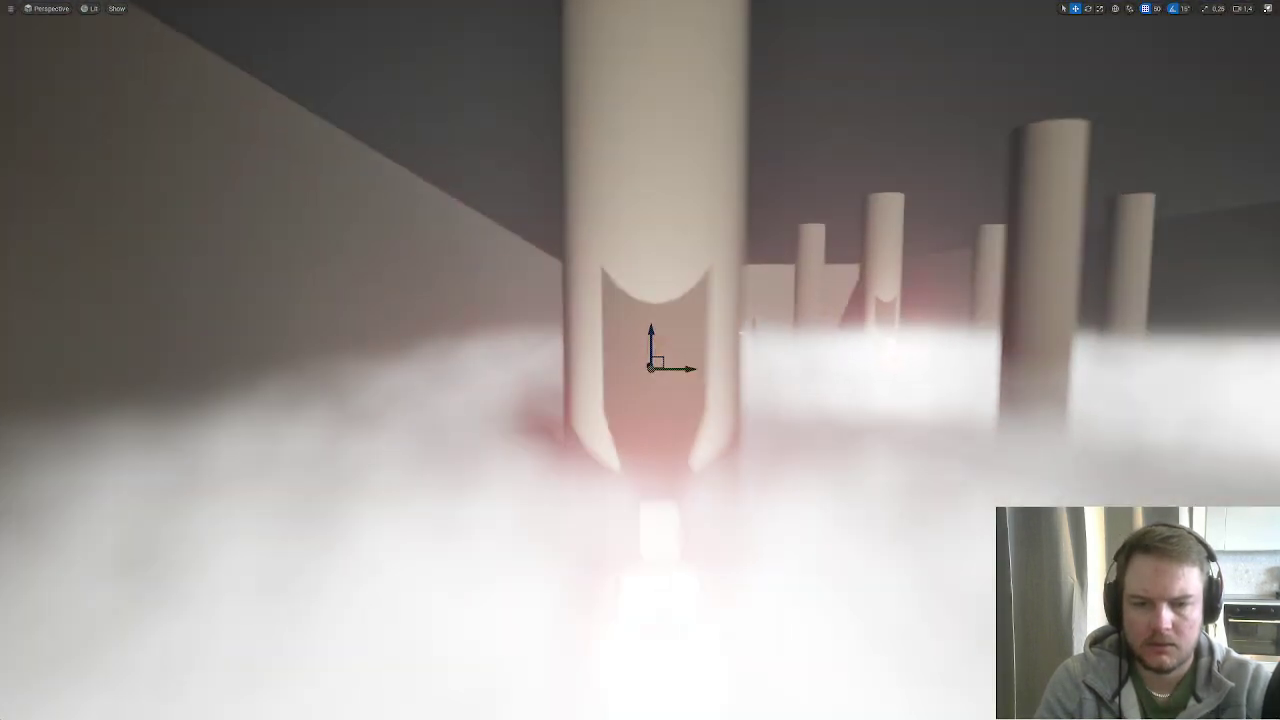
{"action": "right_click_drag", "start_coordinate": [640, 360], "coordinate": [886, 297]}
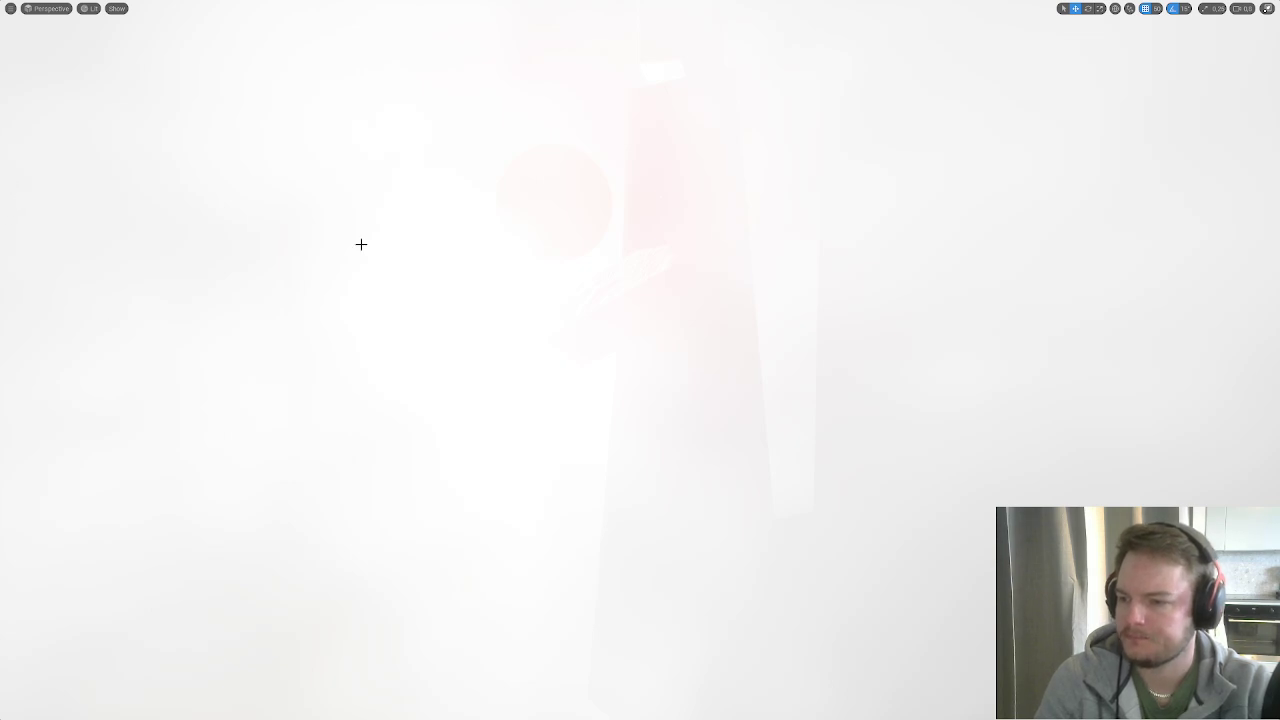
{"action": "right_click_drag", "start_coordinate": [349, 234], "coordinate": [291, 255]}
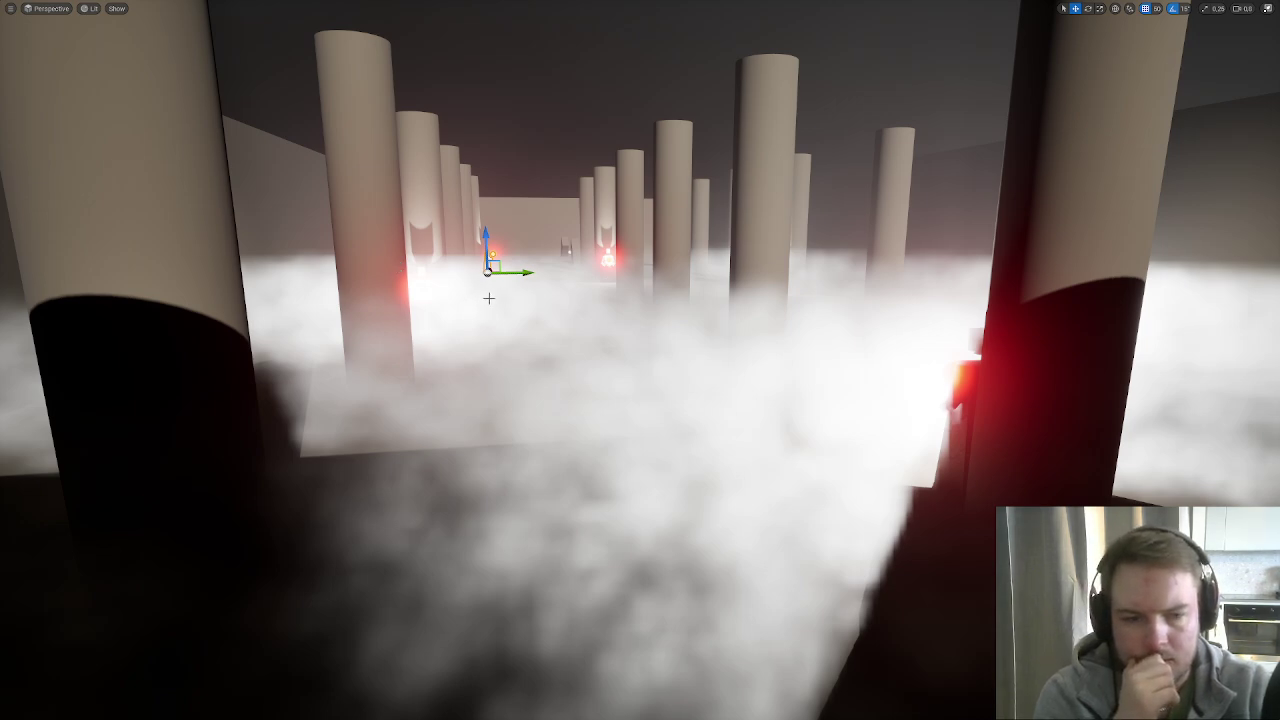
{"action": "right_click_drag", "start_coordinate": [489, 297], "coordinate": [489, 297]}
{"action": "right_click_drag", "start_coordinate": [816, 425], "coordinate": [816, 425]}
- Playtest from the corridor floor near the central structure, walk up to the structure, end the session and look over the corridor from above
{"action": "right_click", "coordinate": [826, 488]}
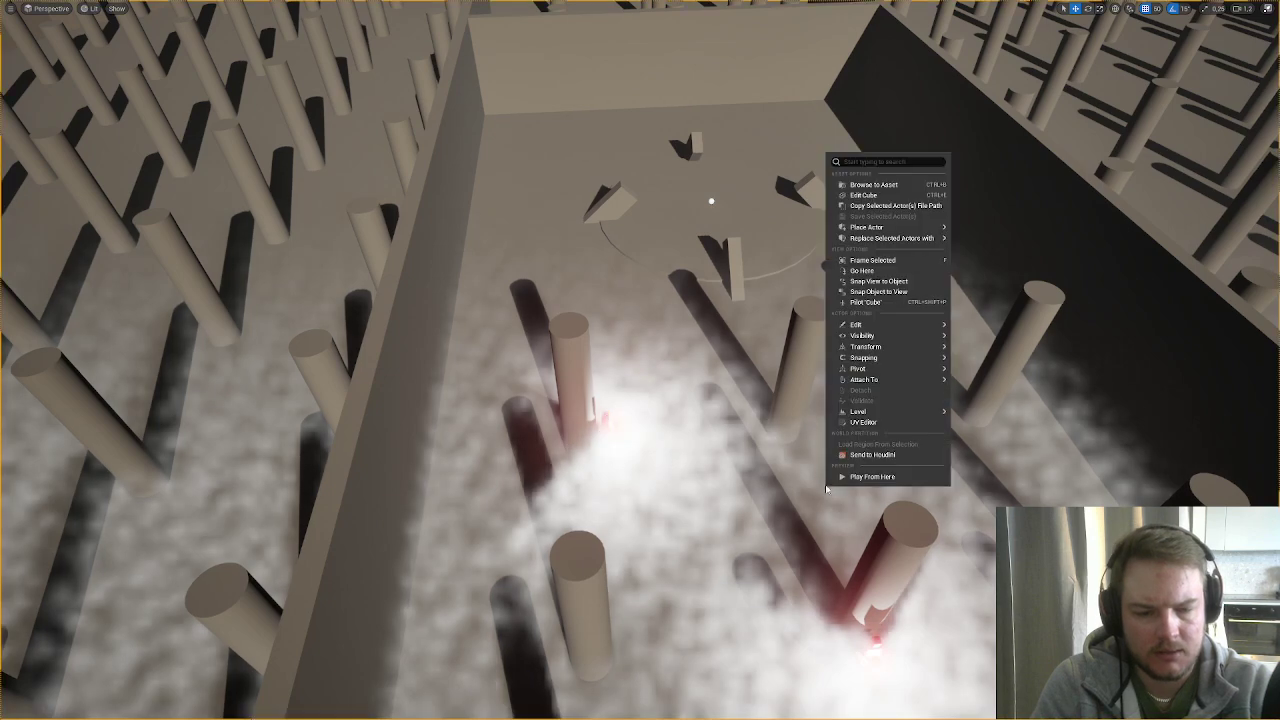
{"action": "left_click", "coordinate": [875, 478]}
{"action": "left_click", "coordinate": [867, 452]}
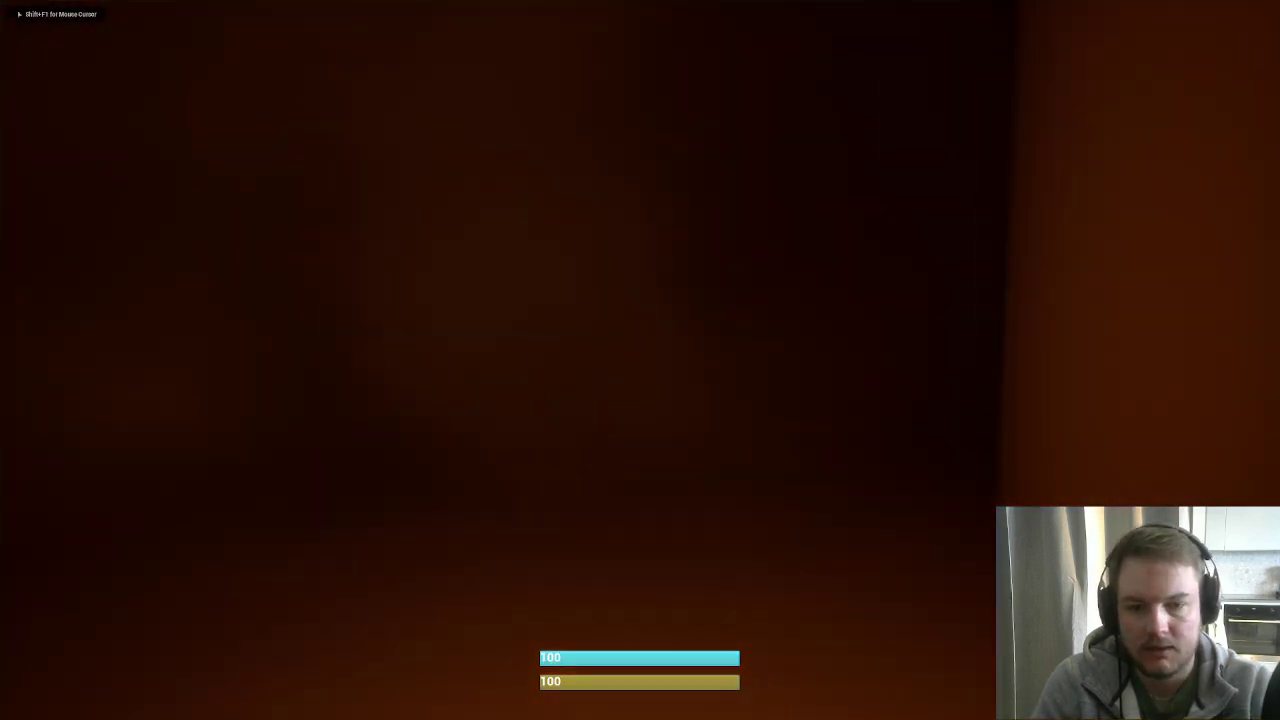
{"action": "key", "text": "w"}
{"action": "key", "text": "w"}
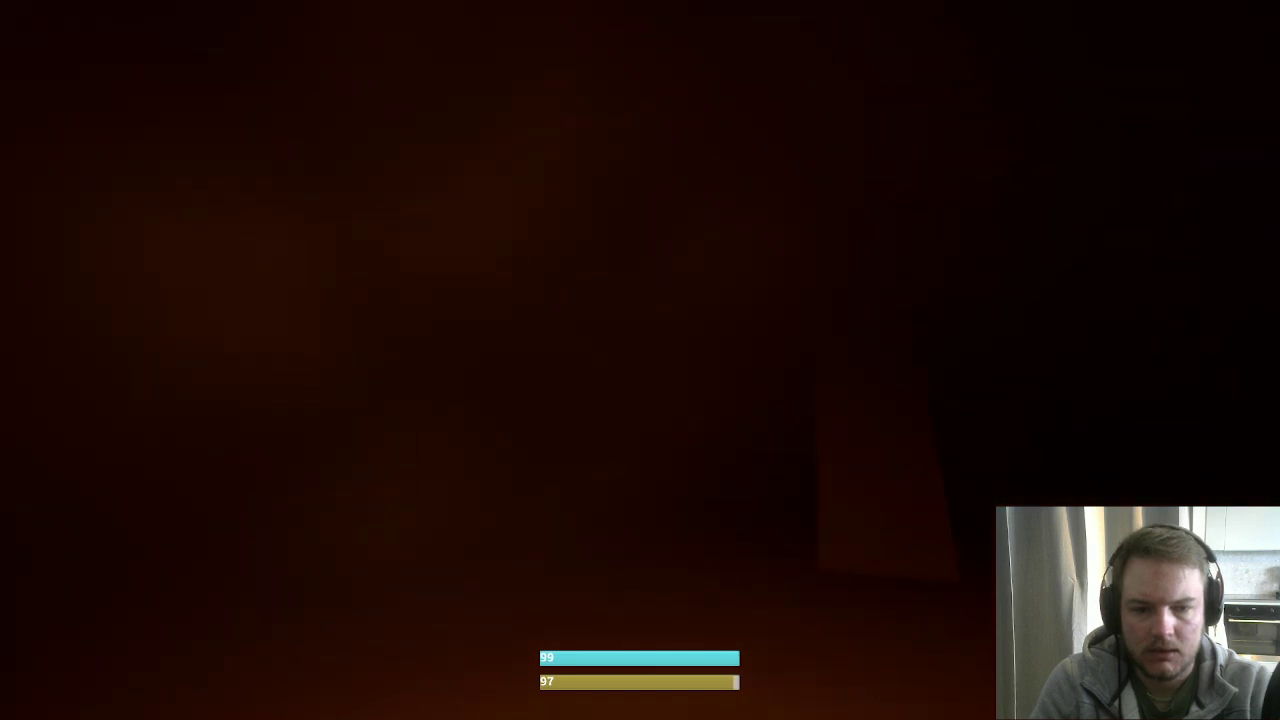
{"action": "key", "text": "w"}
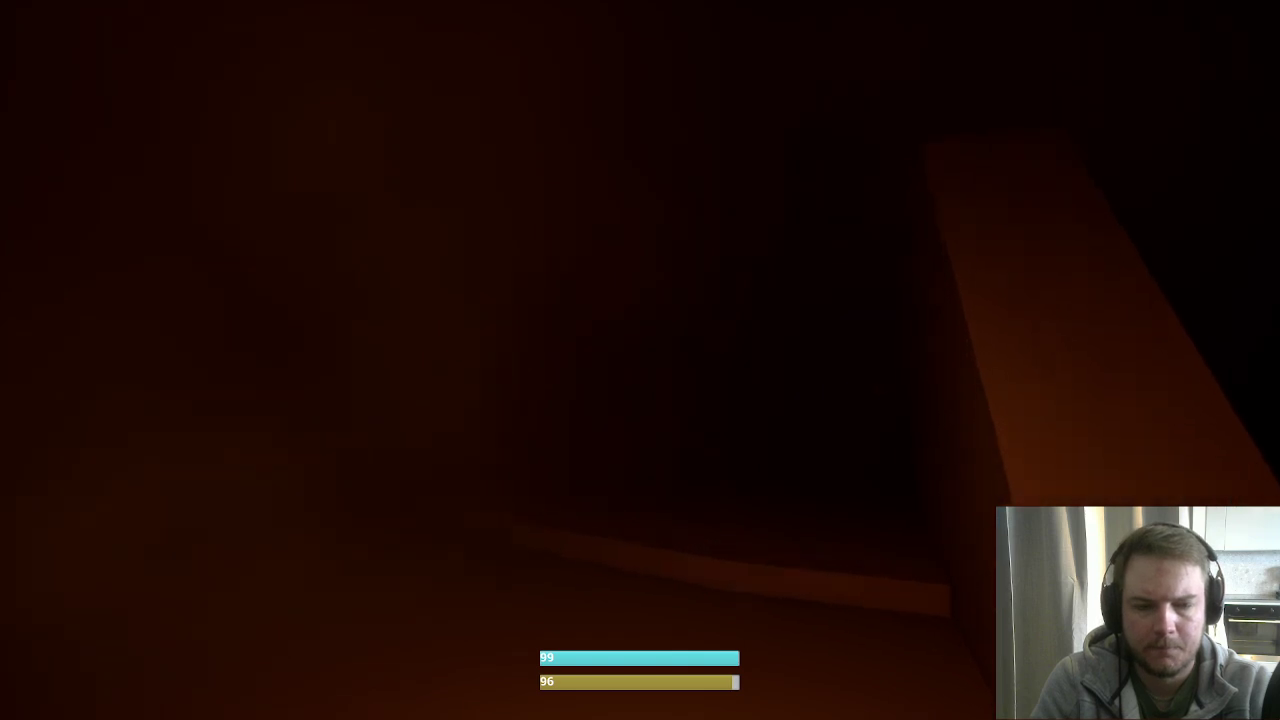
{"action": "key", "text": "w"}
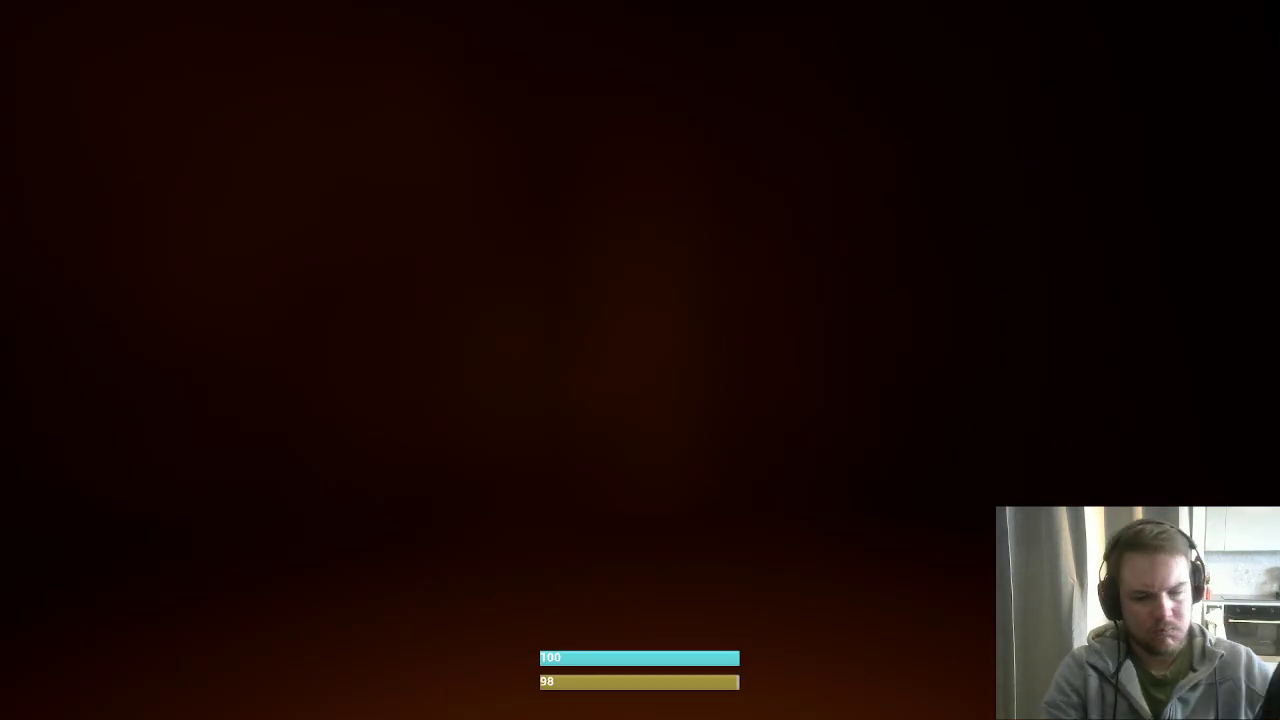
{"action": "key", "text": "Escape"}
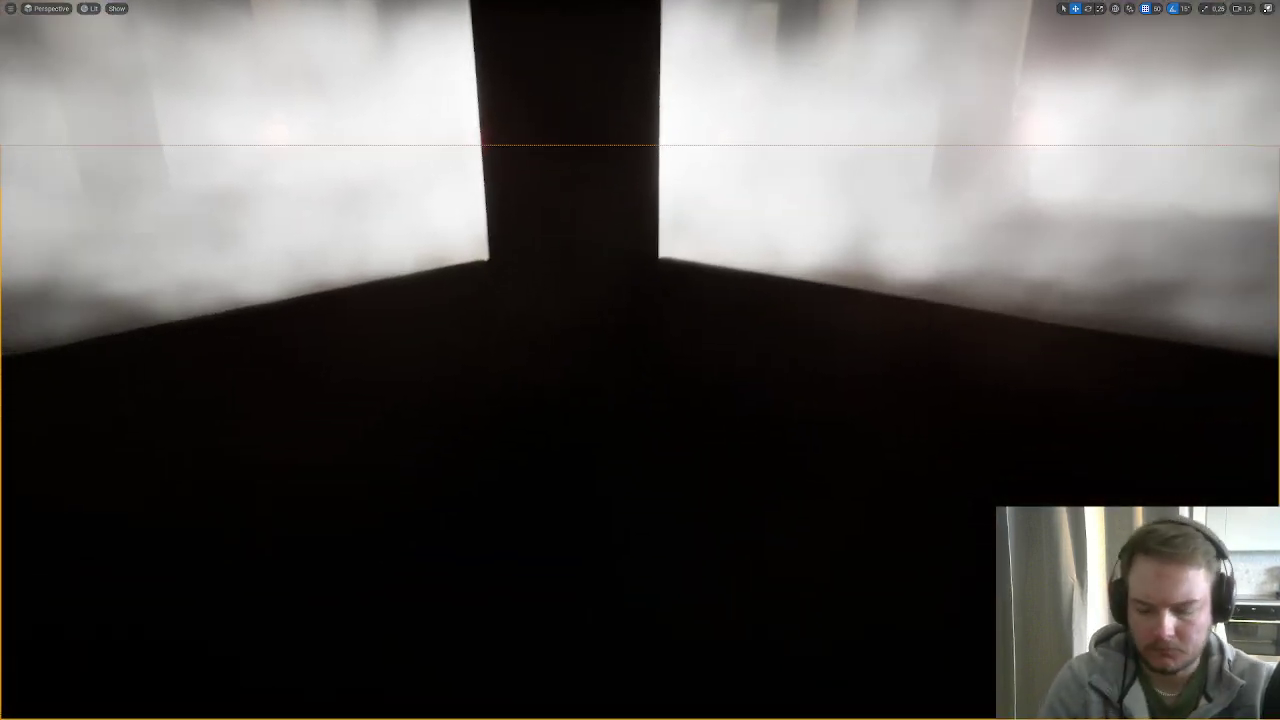
{"action": "right_click_drag", "start_coordinate": [640, 360], "coordinate": [640, 460]}
{"action": "right_click_drag", "start_coordinate": [870, 330], "coordinate": [870, 330]}
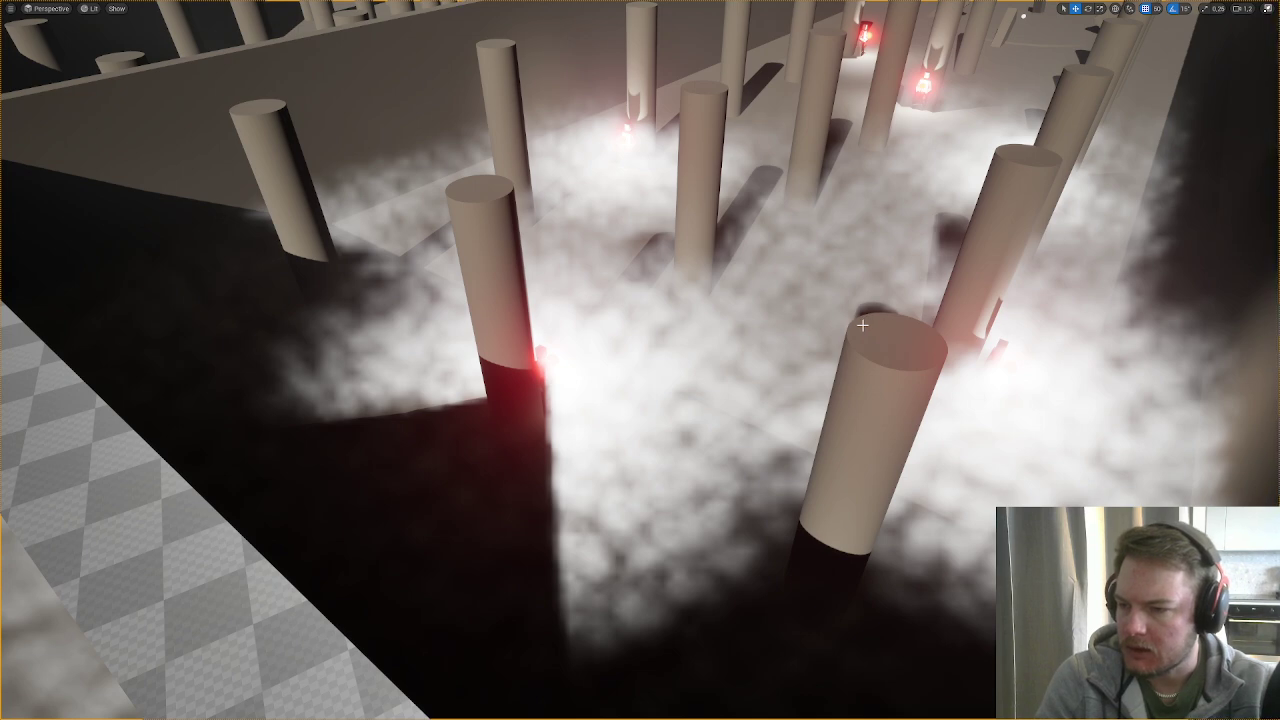